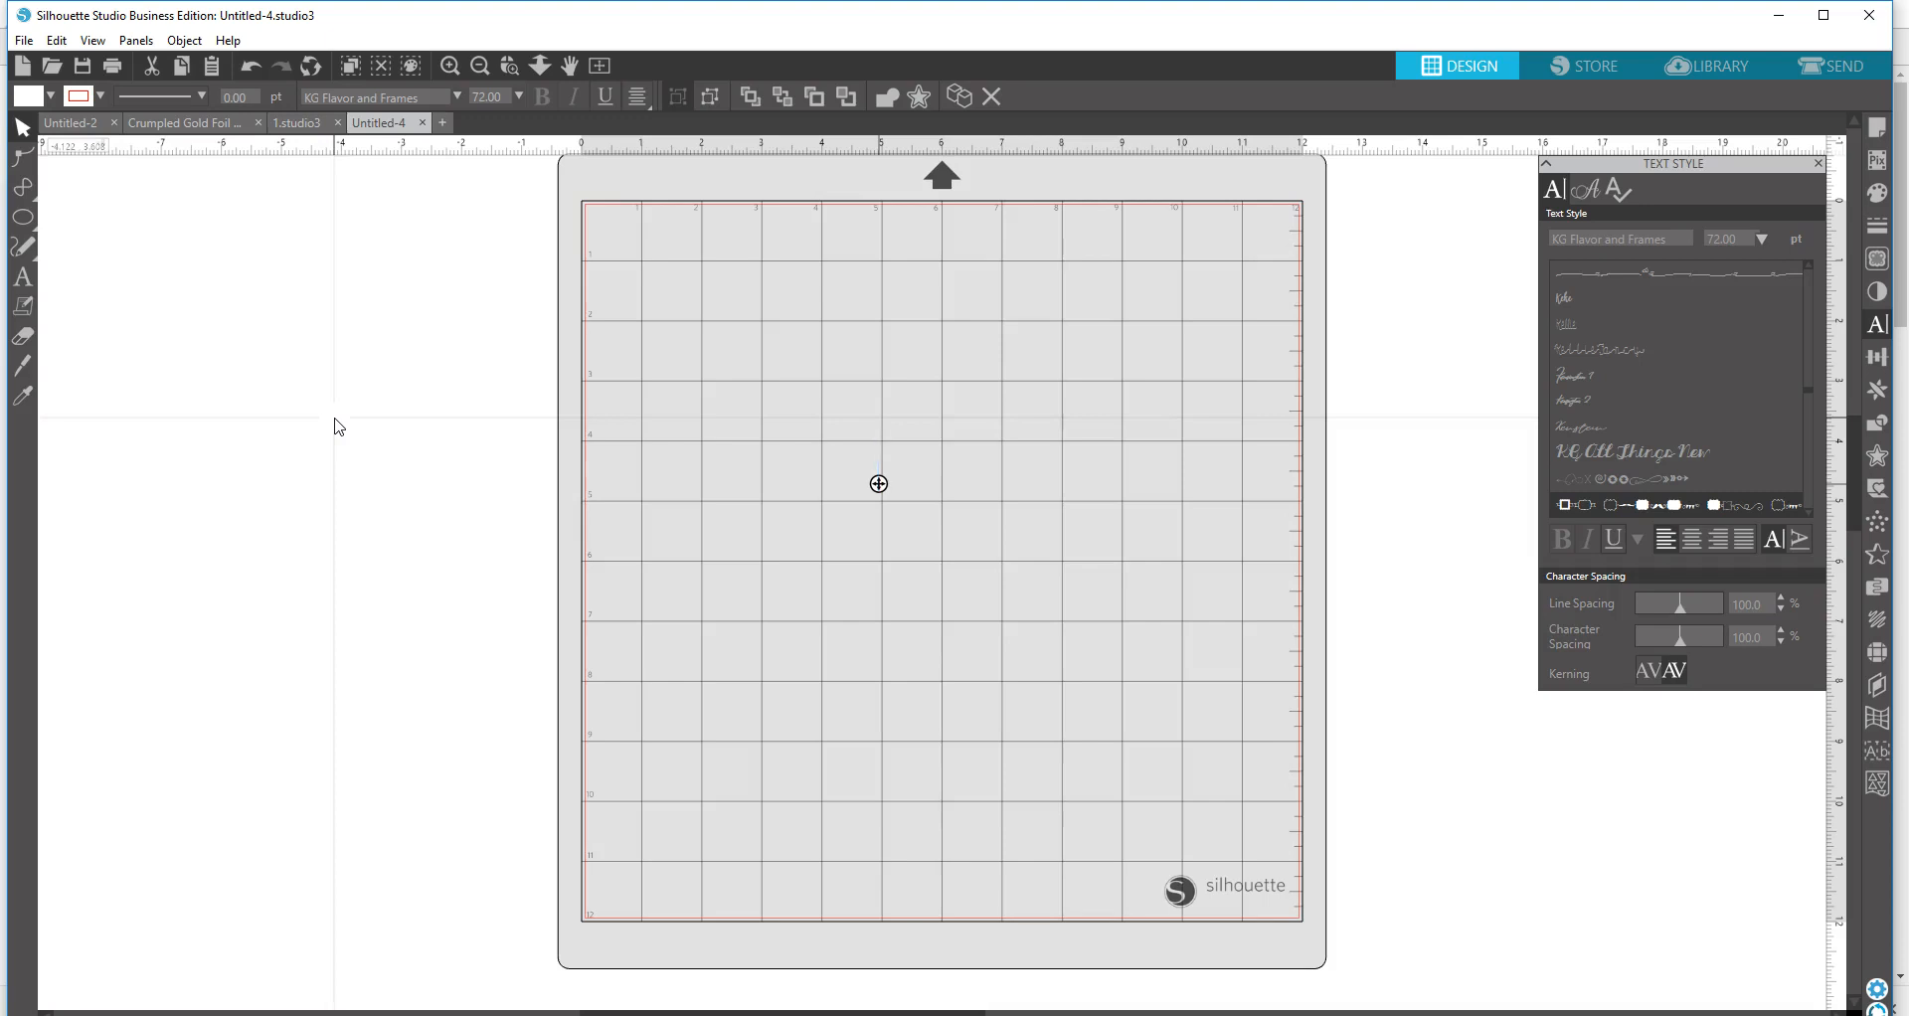
- Add an ornate frame glyph in KG Flavor and Frames, enlarge it to about 4.46 in wide, and move it to the mat's upper middle
{"action": "type", "text": "a"}
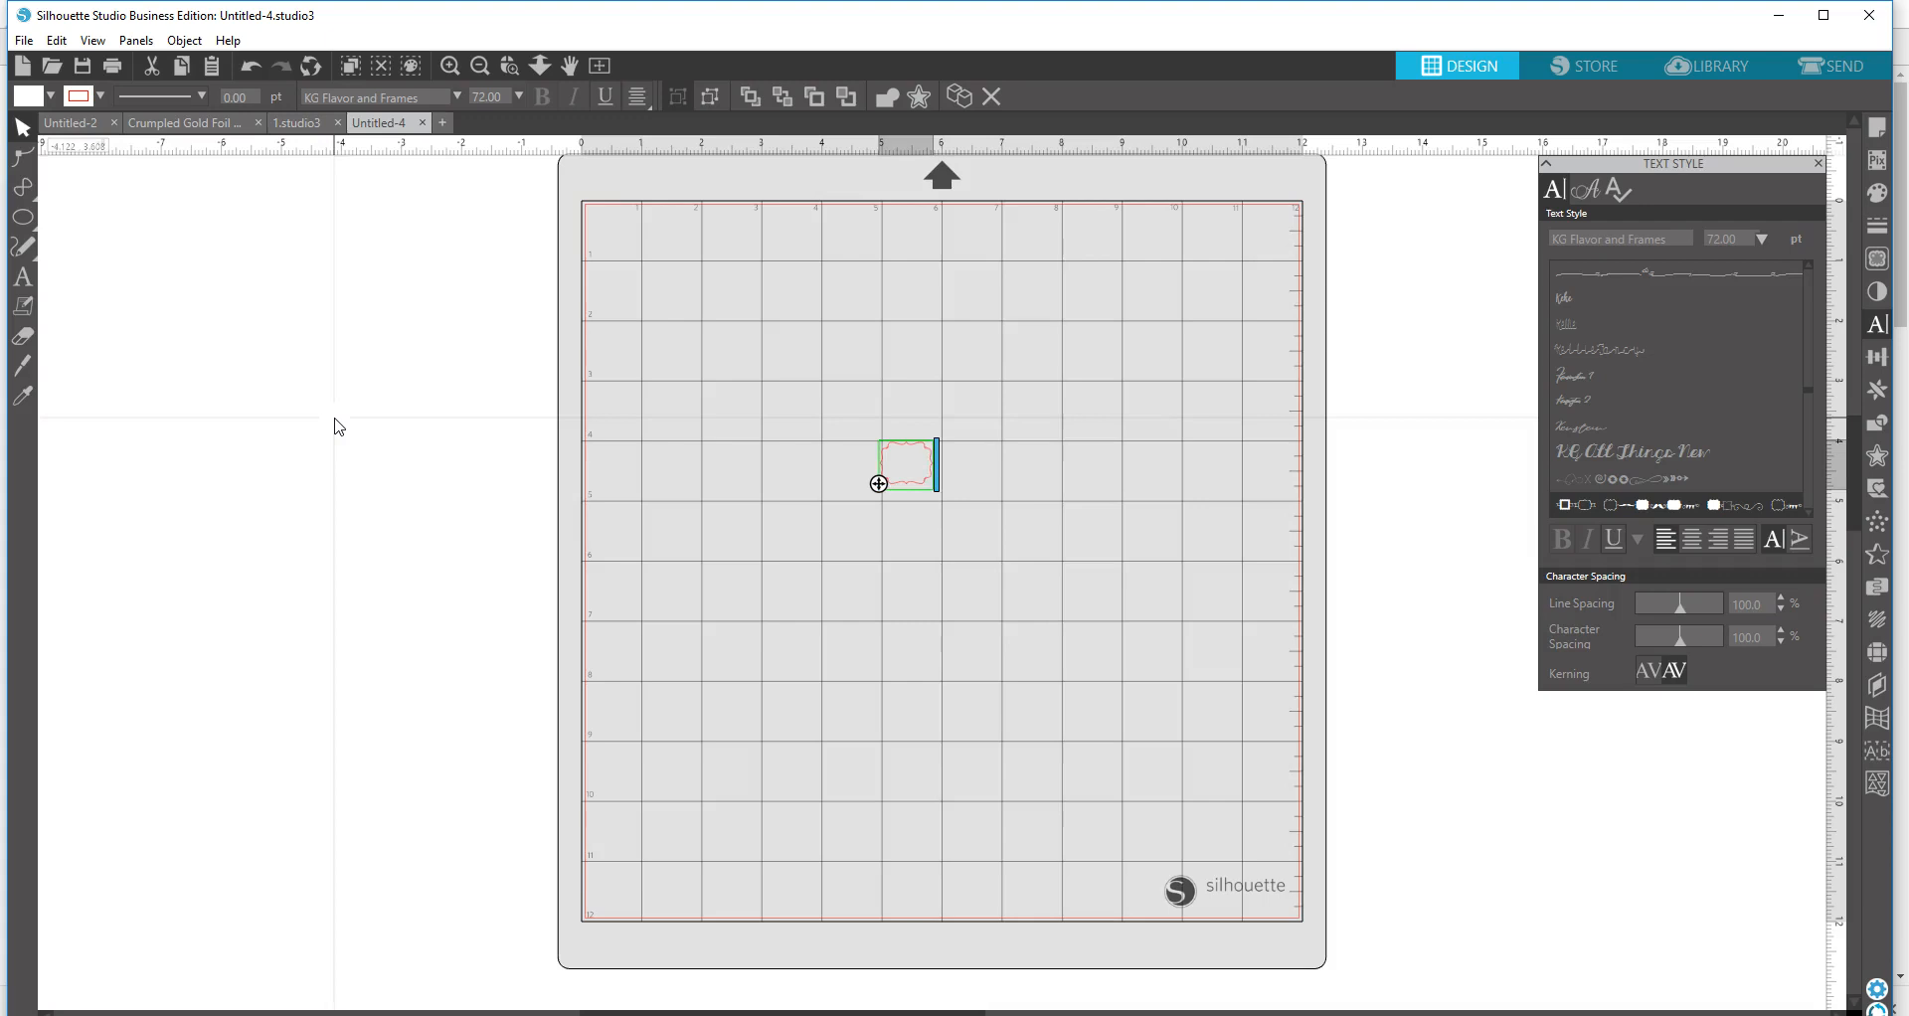
{"action": "left_click", "coordinate": [844, 545]}
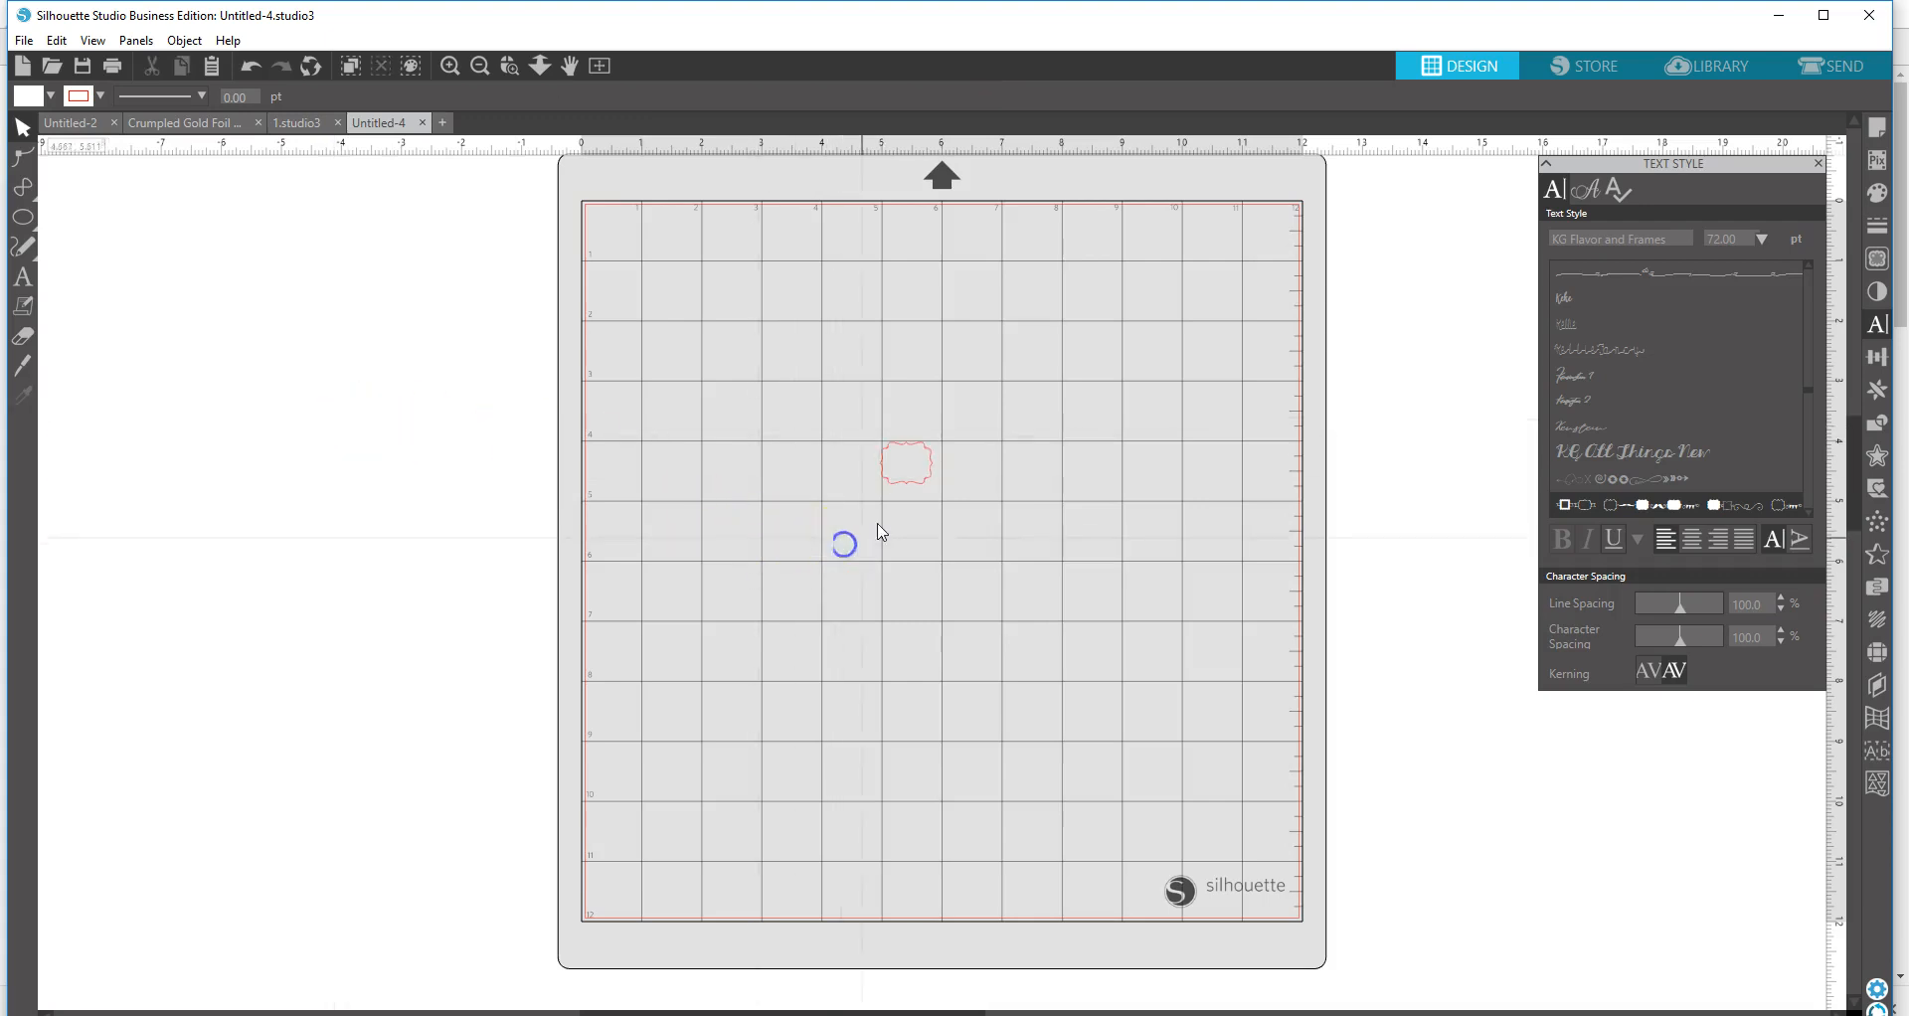
{"action": "left_click", "coordinate": [939, 491]}
{"action": "left_click_drag", "start_coordinate": [942, 497], "coordinate": [1191, 771]}
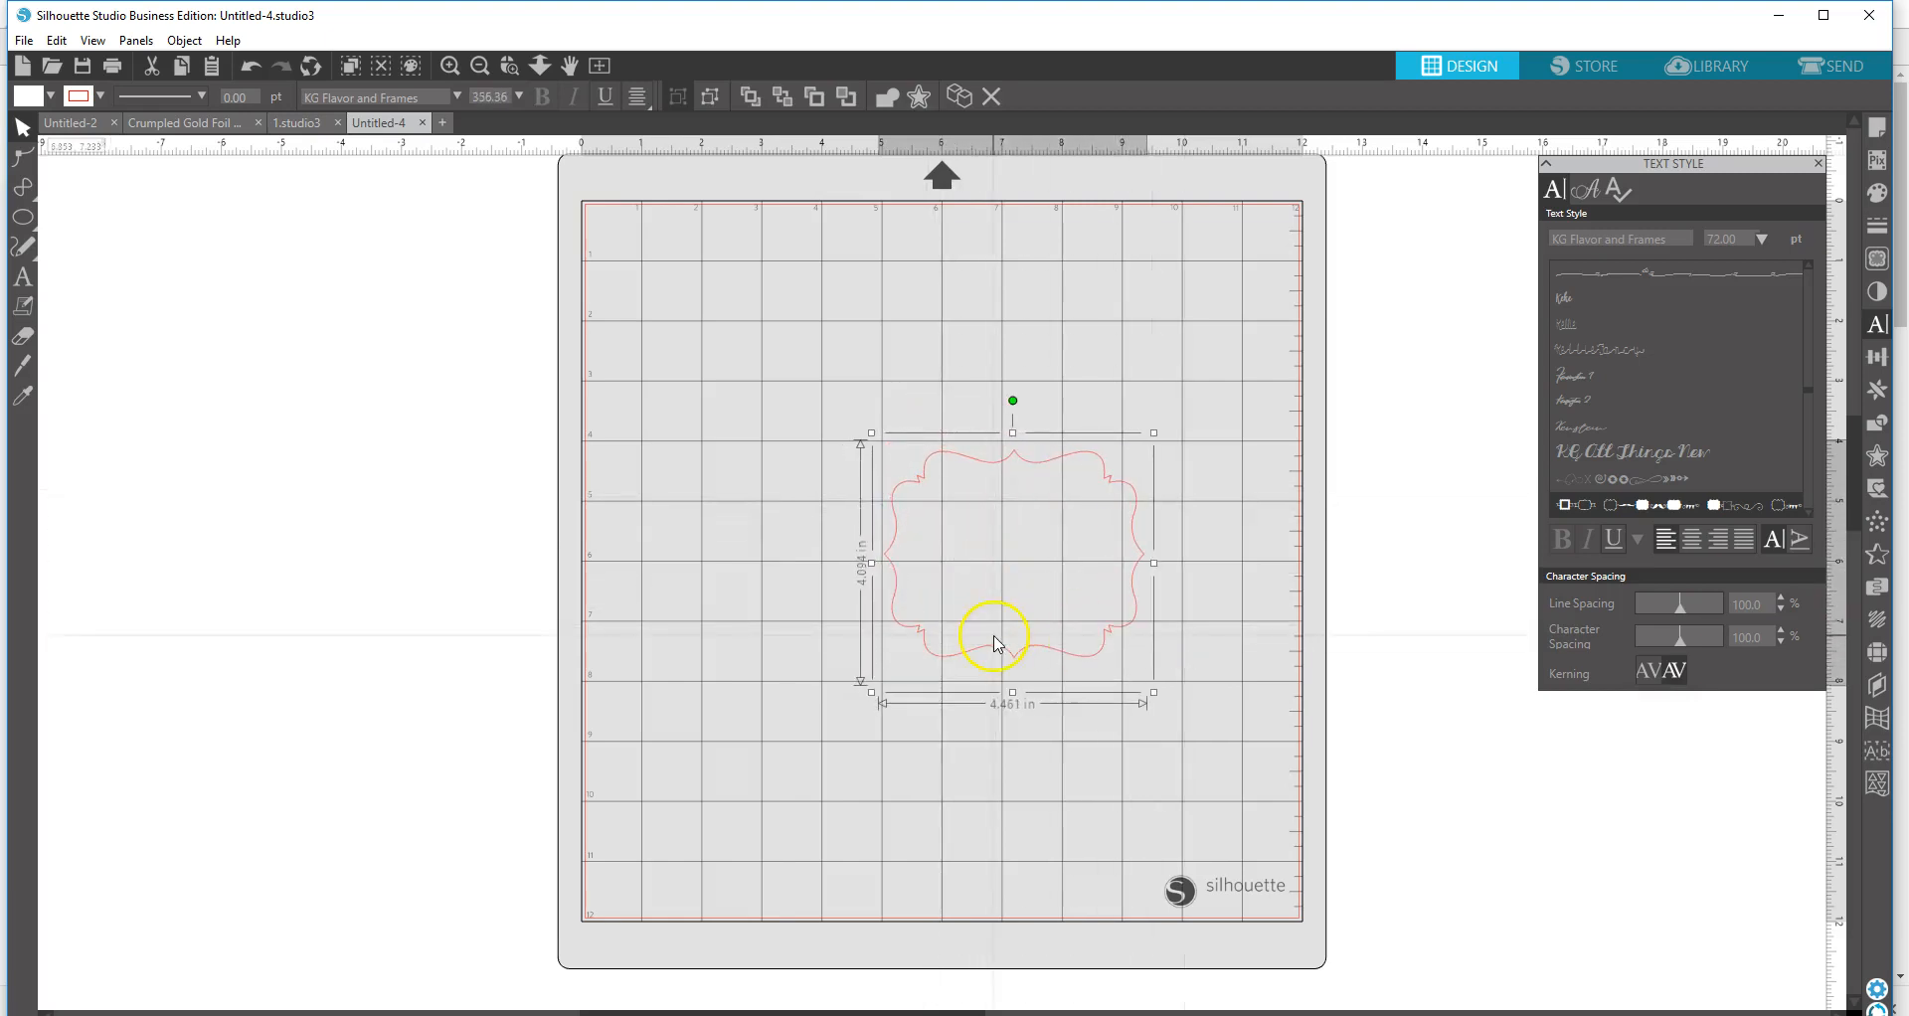
{"action": "left_click_drag", "start_coordinate": [1020, 659], "coordinate": [977, 509]}
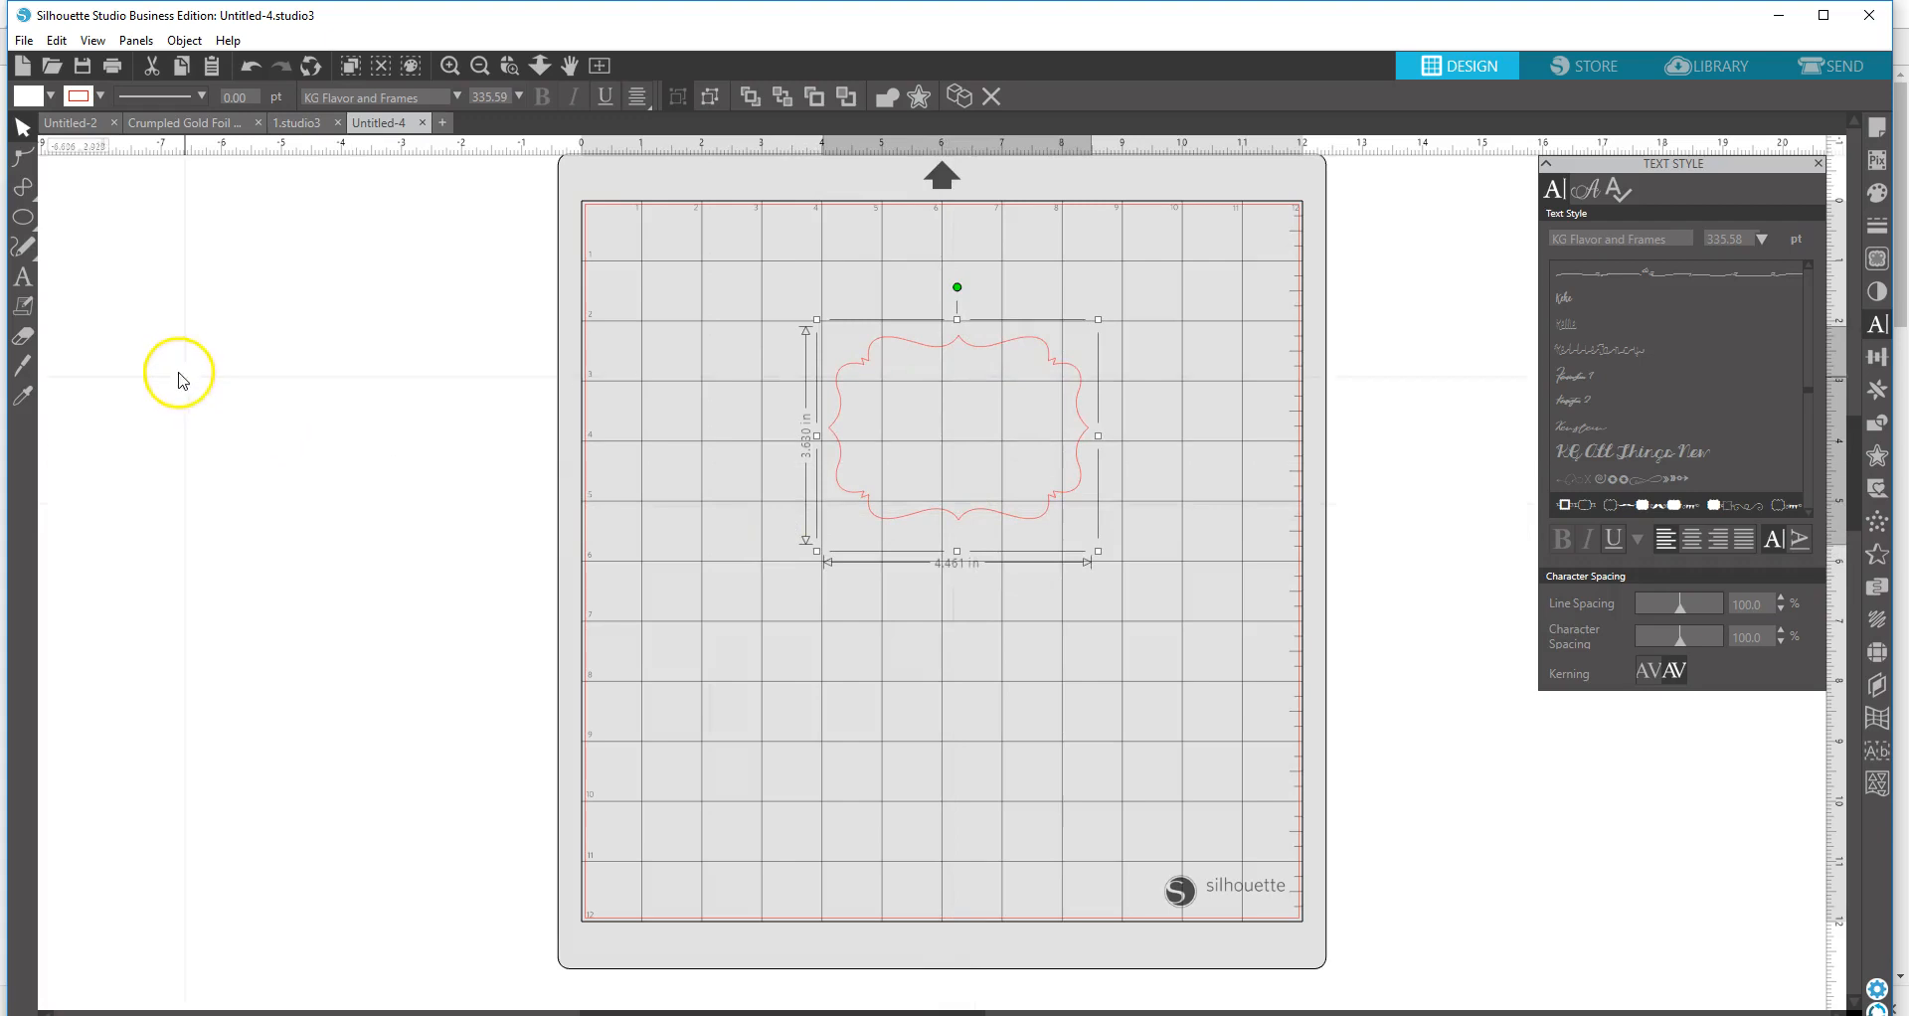
{"action": "left_click", "coordinate": [21, 278]}
{"action": "left_click", "coordinate": [831, 685]}
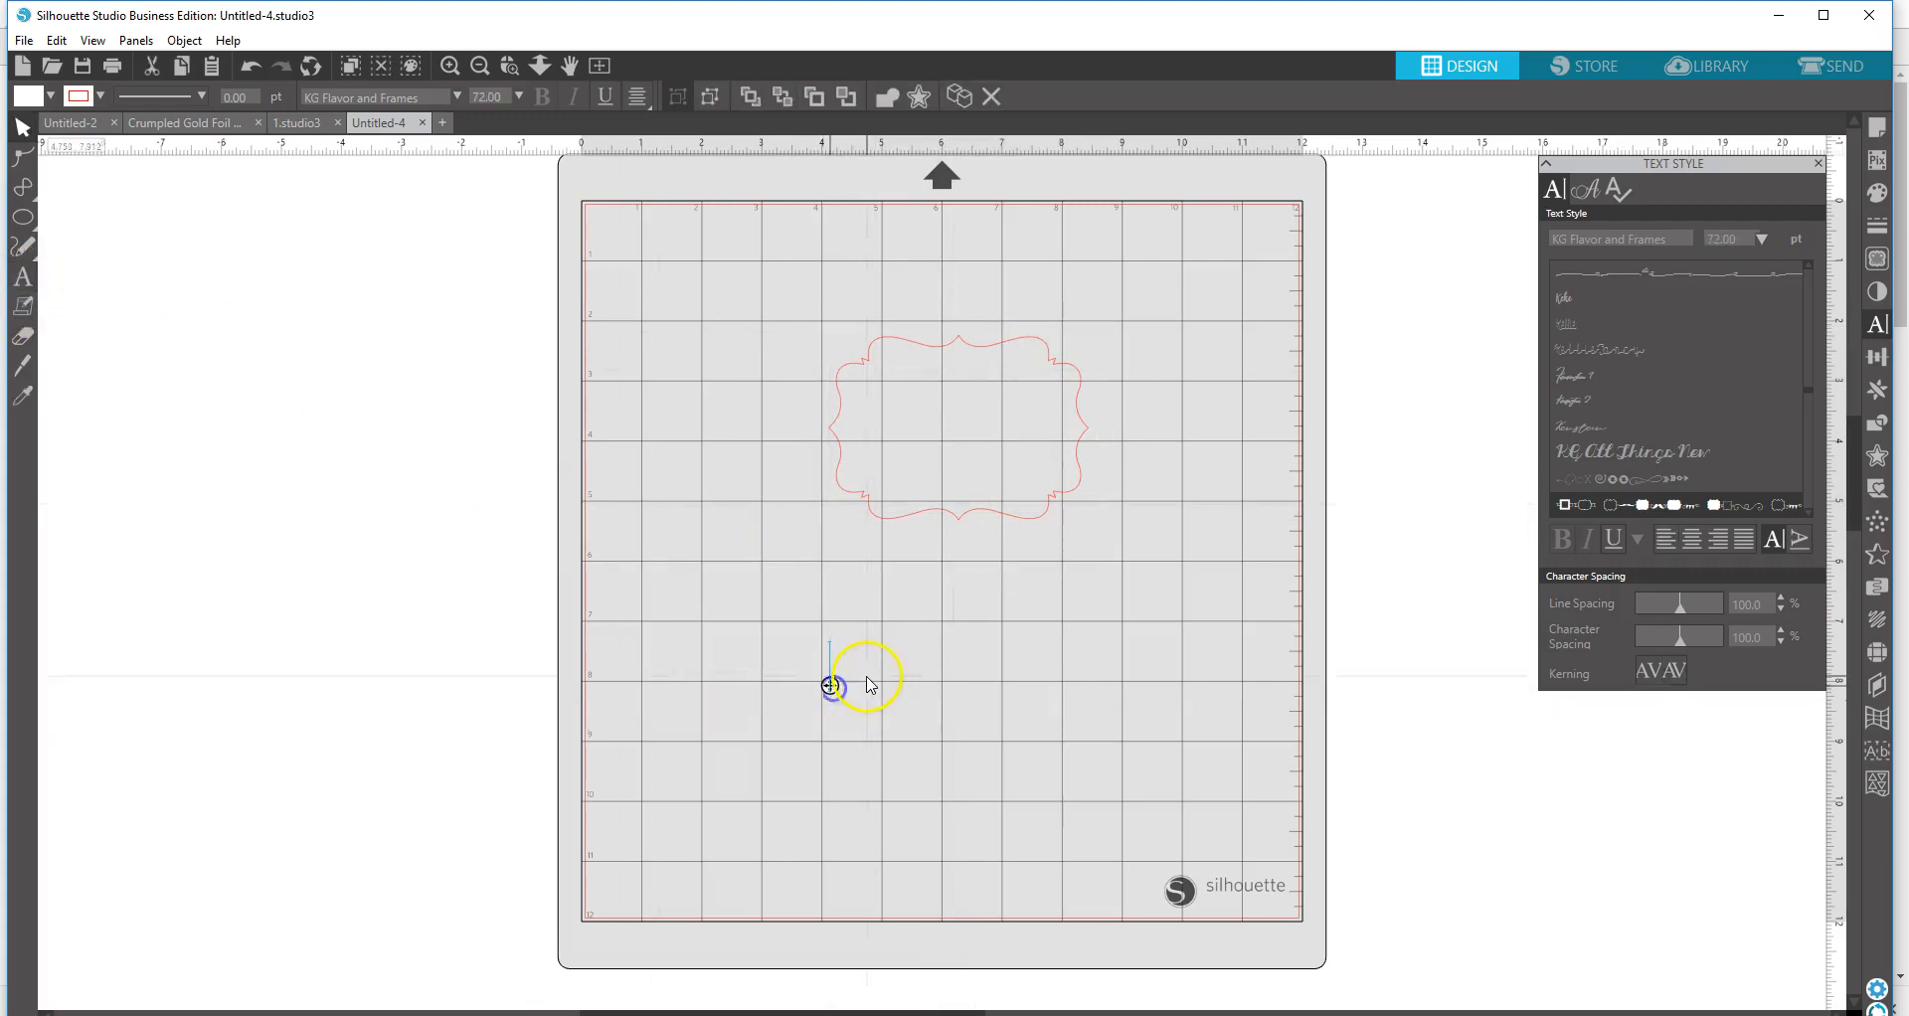
{"action": "type", "text": "ASD"}
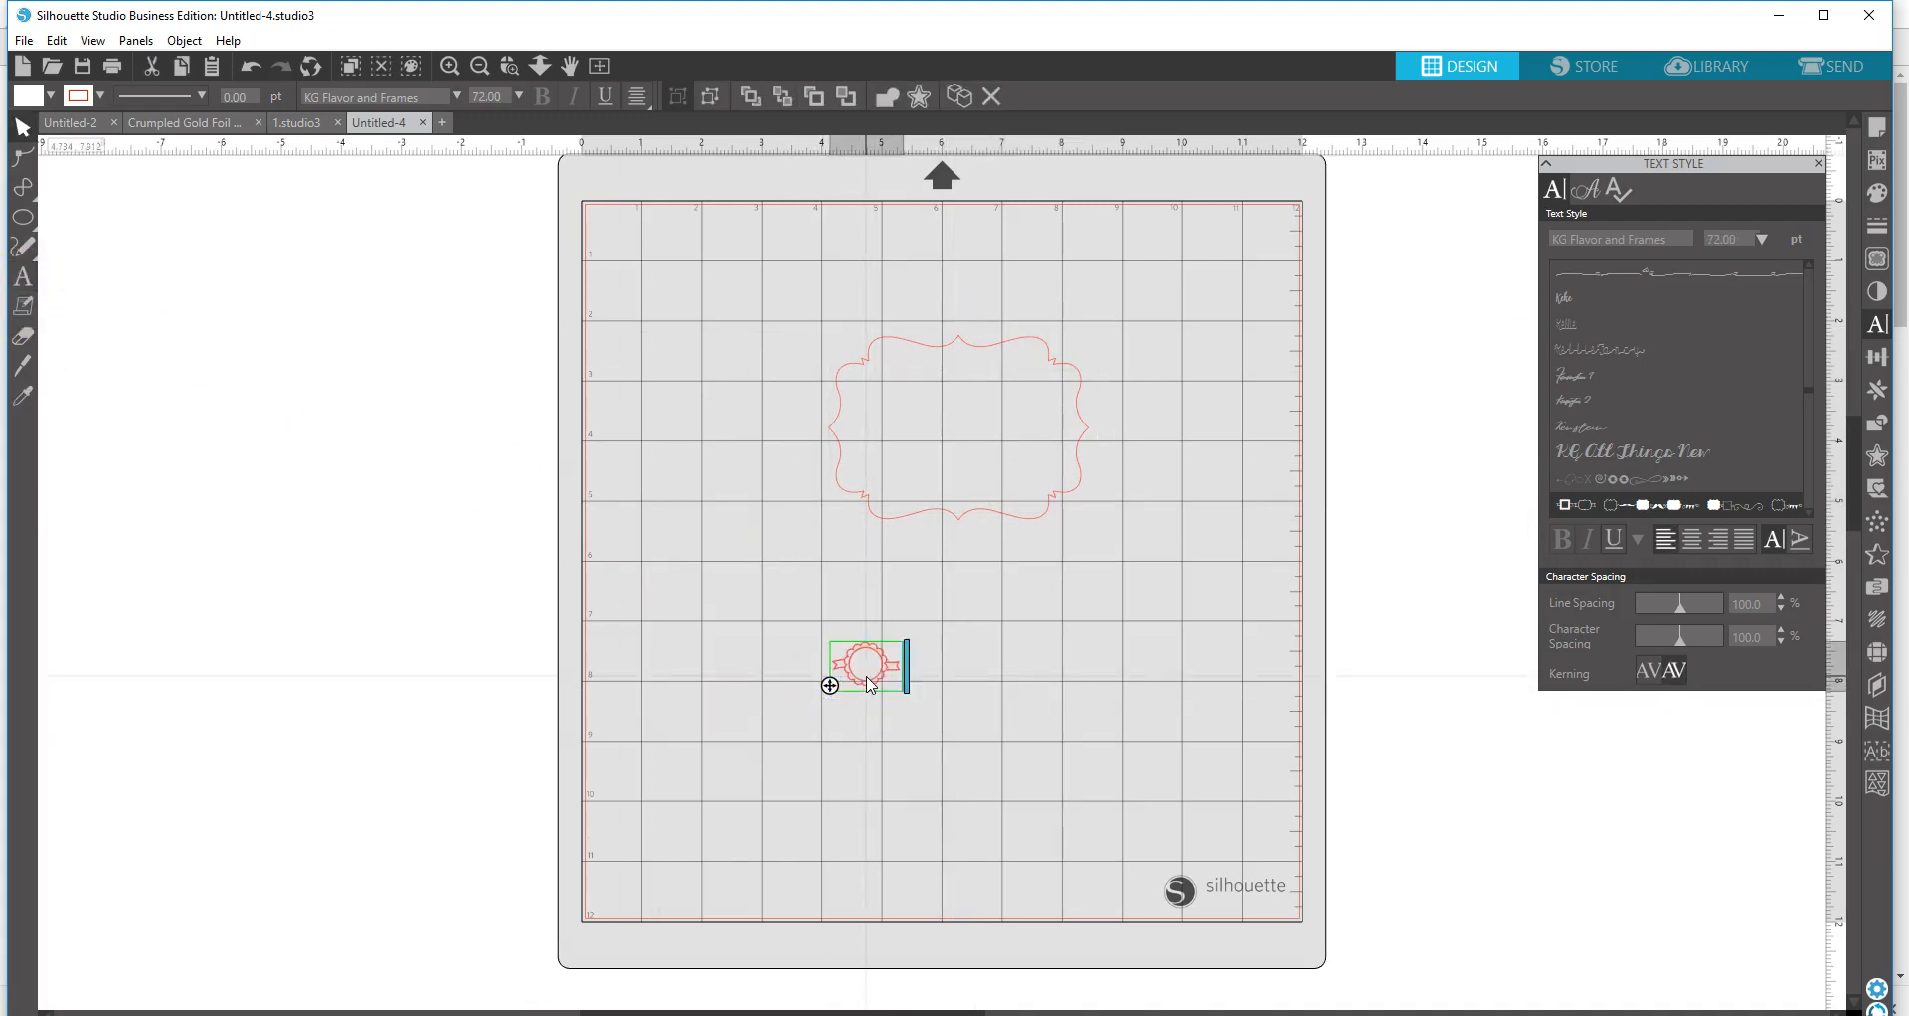
{"action": "key", "text": "BackSpace"}
{"action": "key", "text": "BackSpace"}
{"action": "key", "text": "BackSpace"}
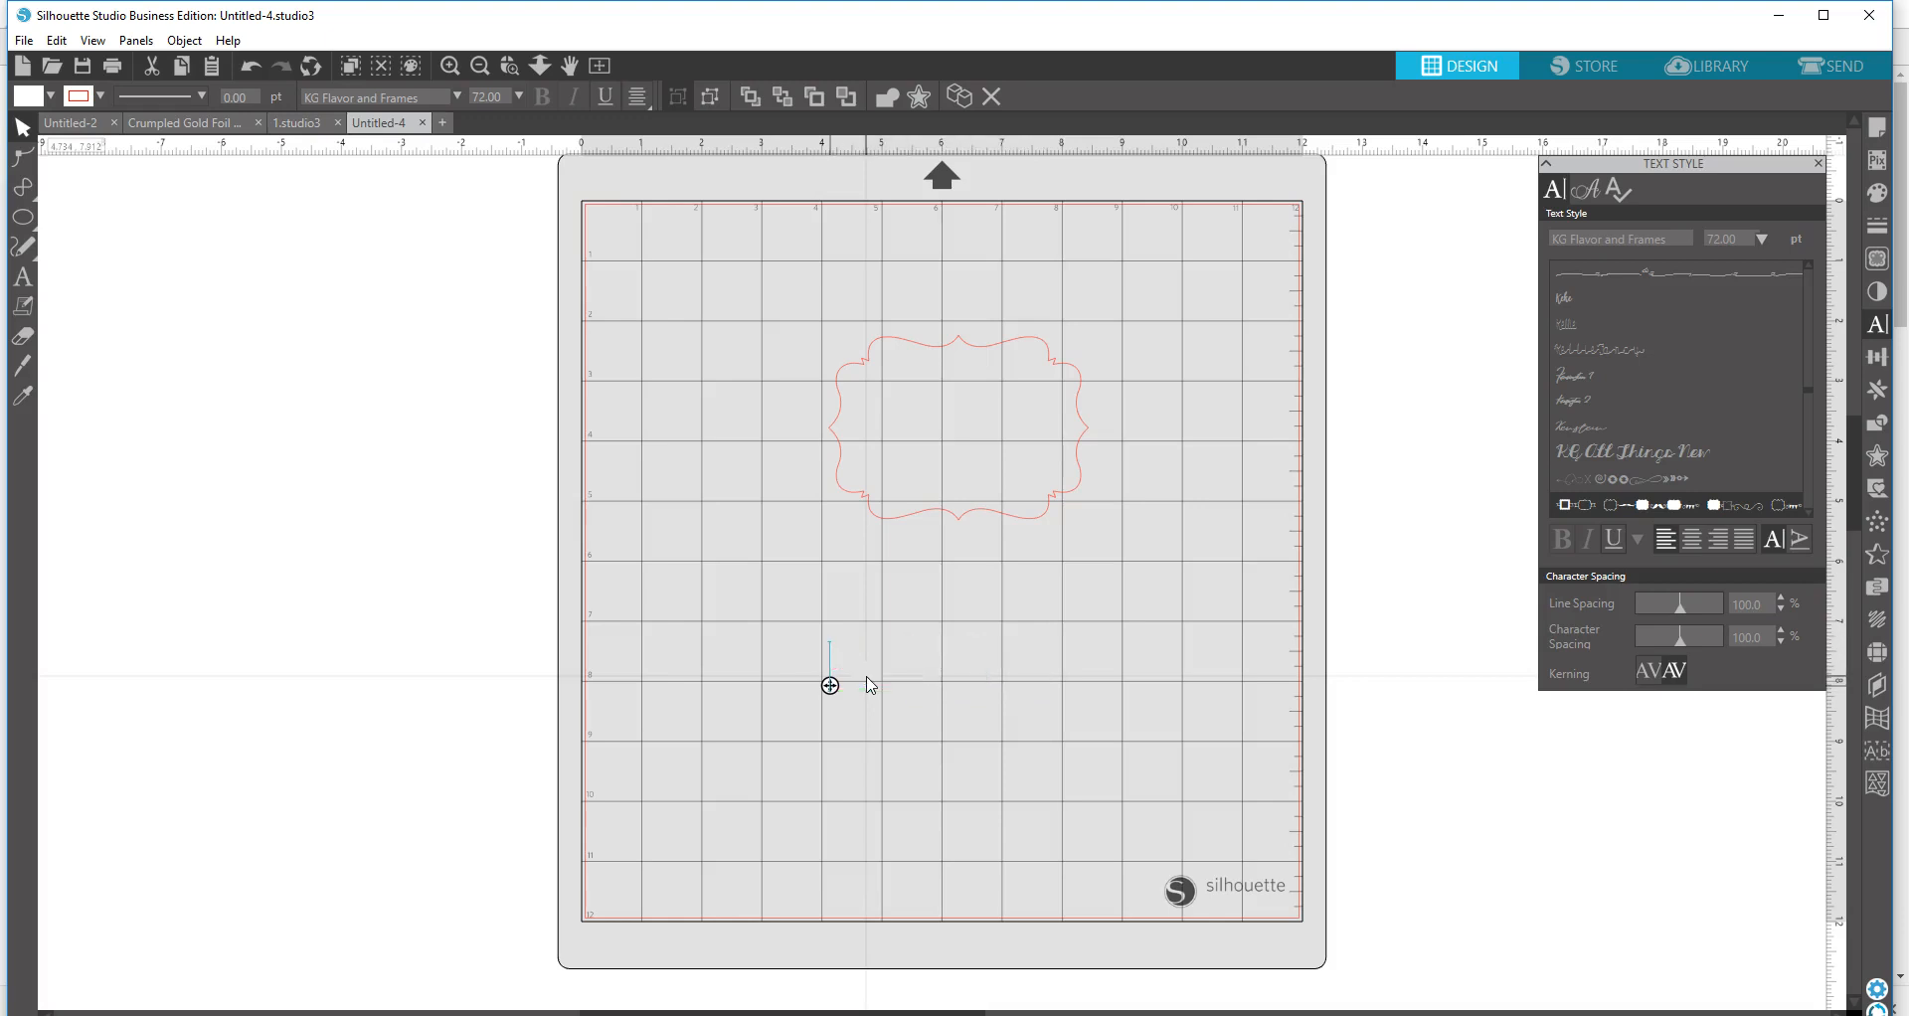
{"action": "left_click", "coordinate": [1665, 242]}
{"action": "type", "text": "IM"}
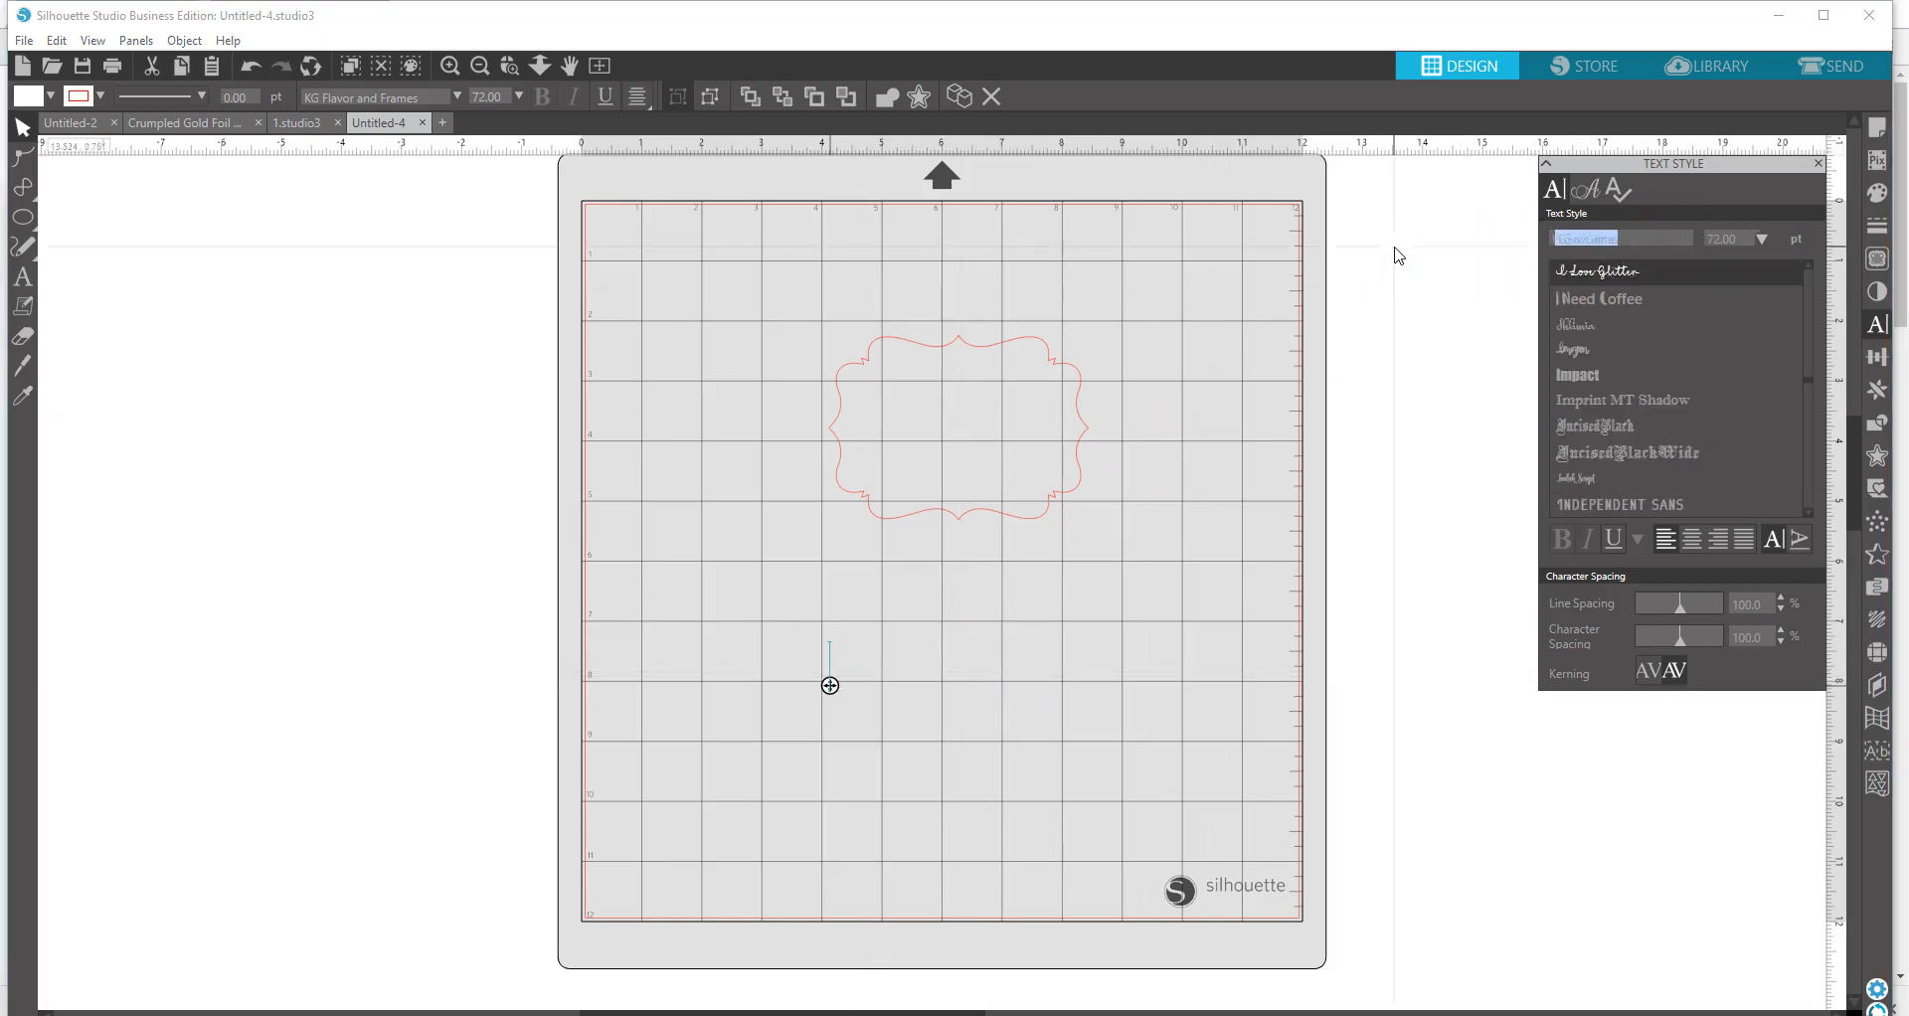
{"action": "type", "text": "PACt"}
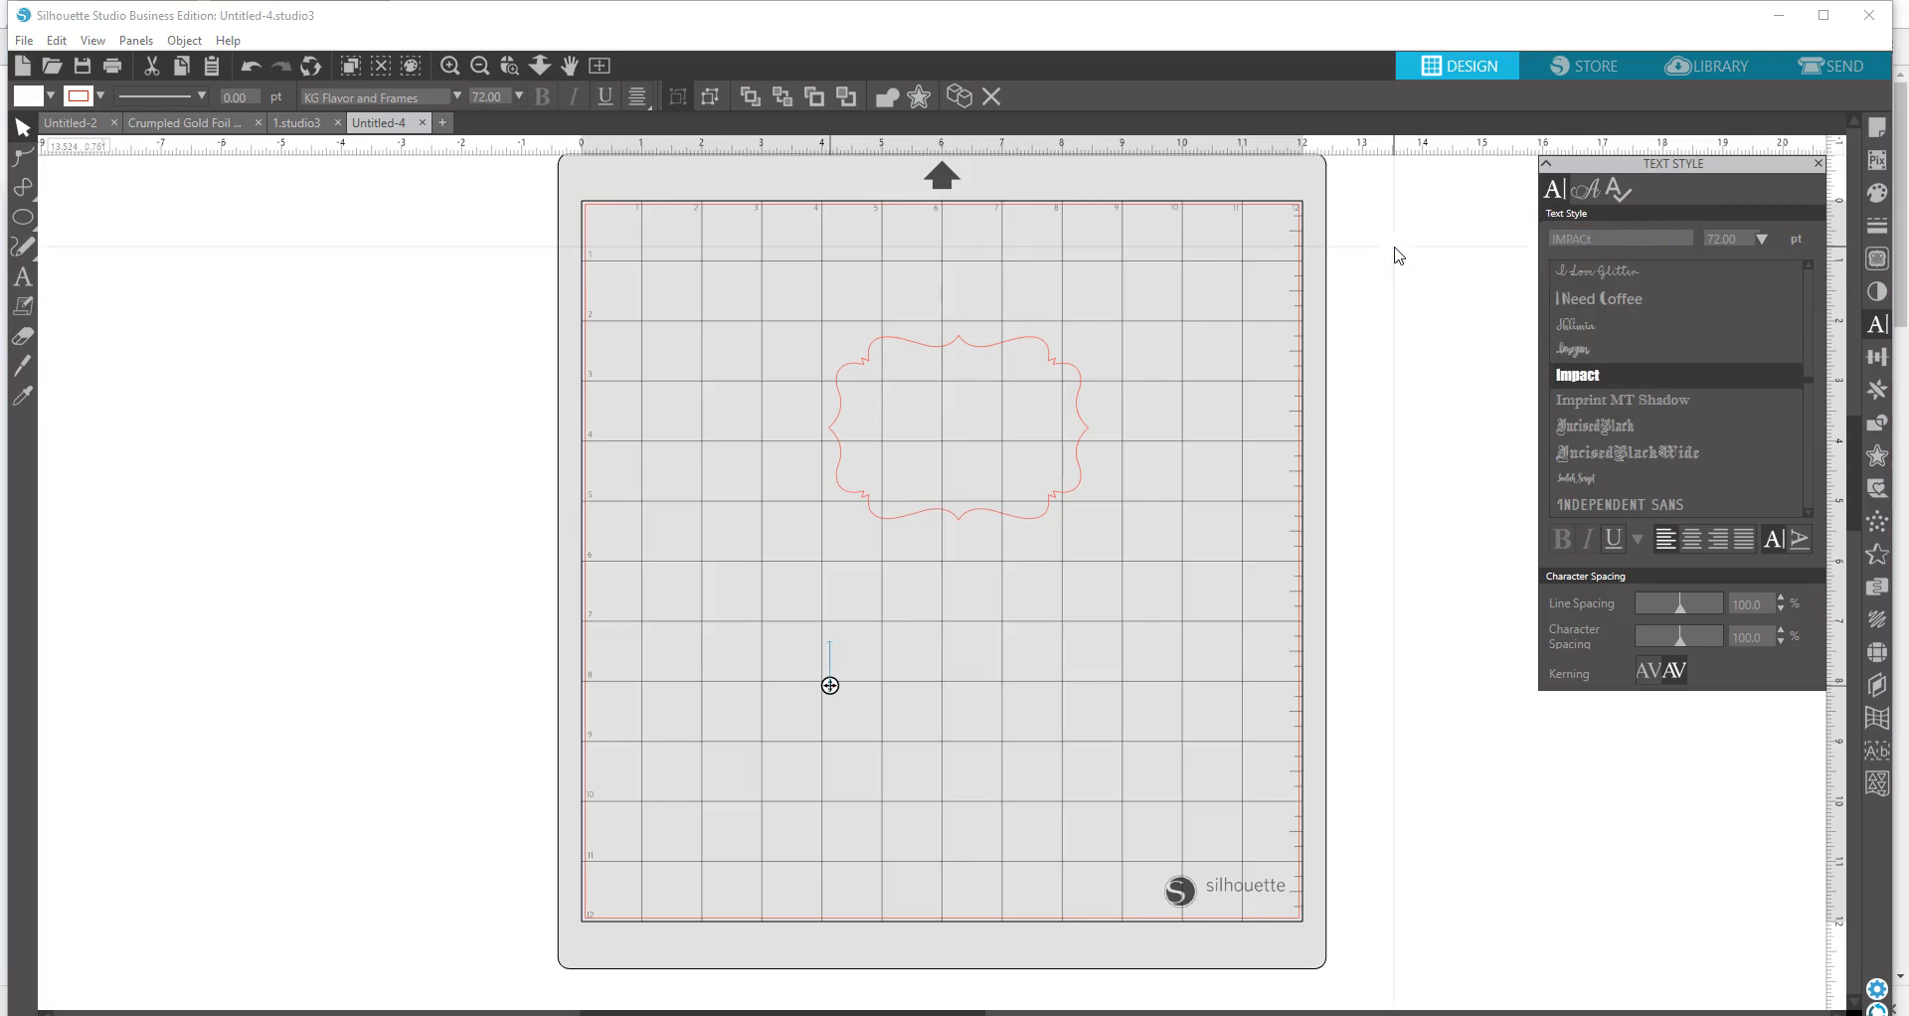
{"action": "left_click", "coordinate": [1591, 378]}
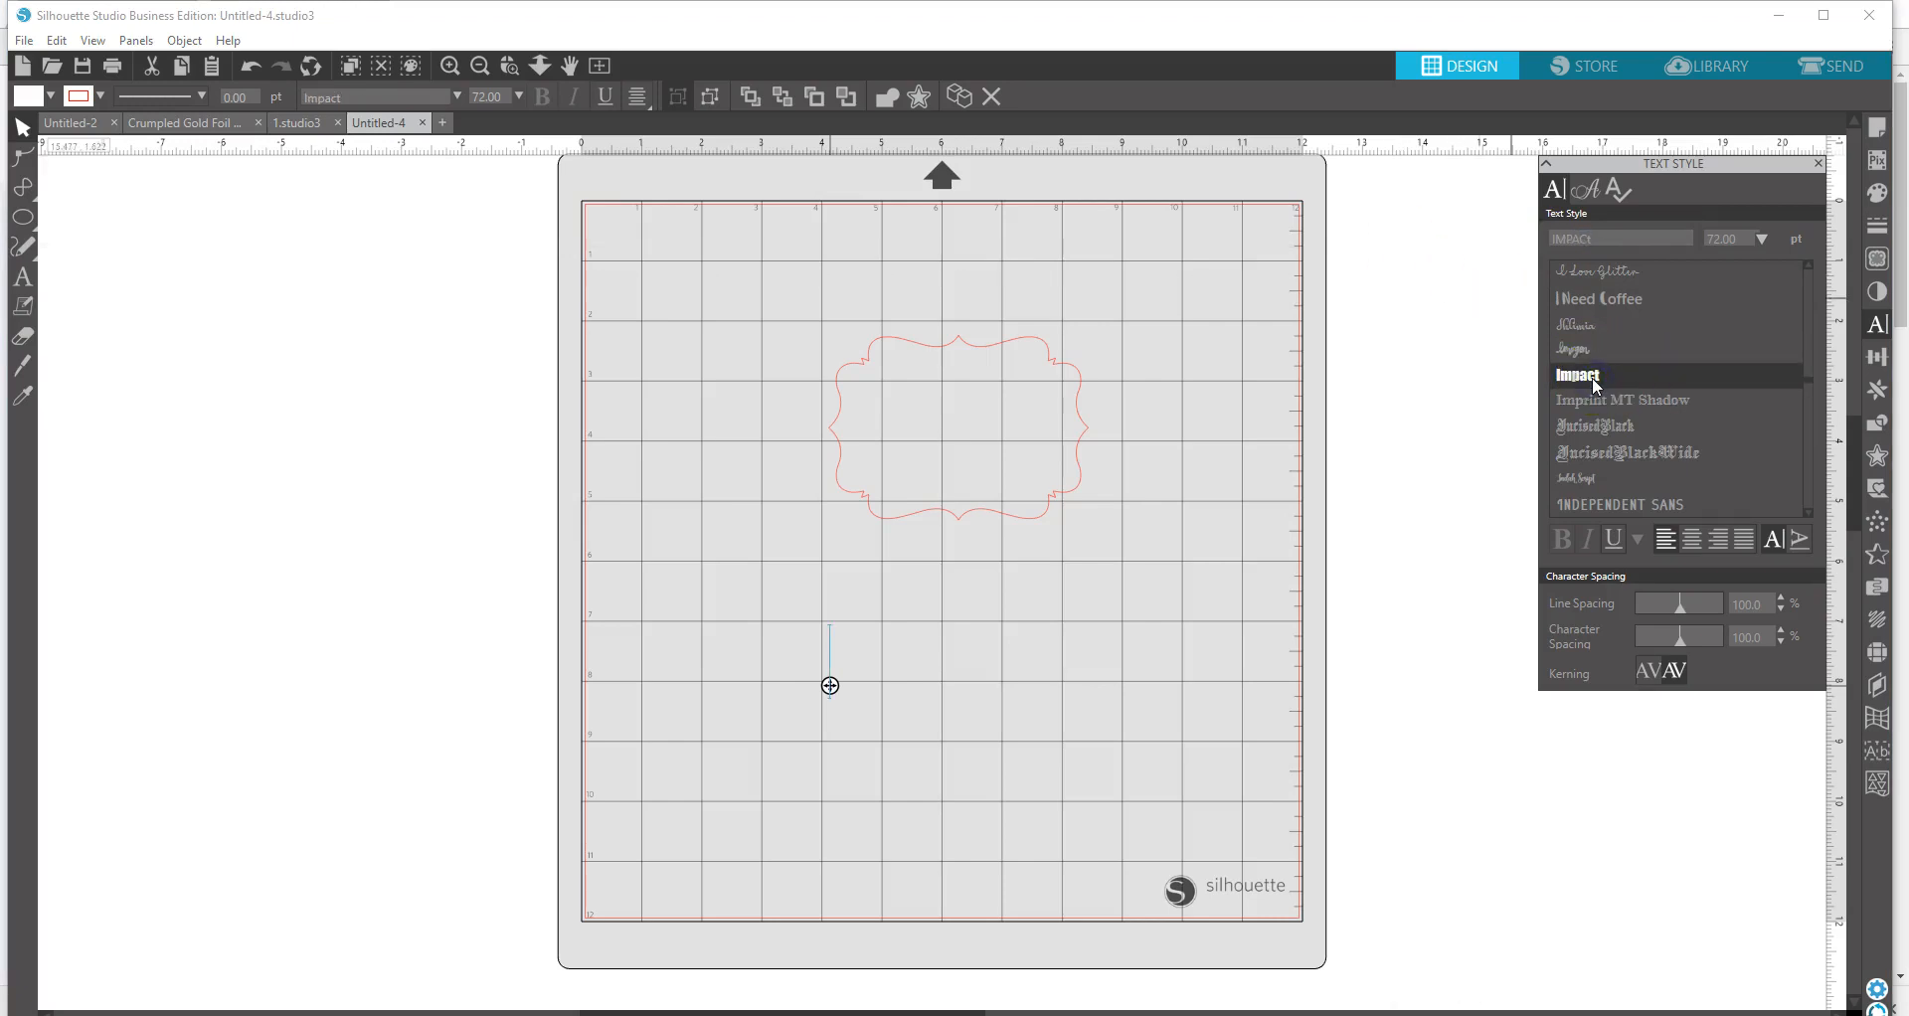
{"action": "type", "text": "MOM"}
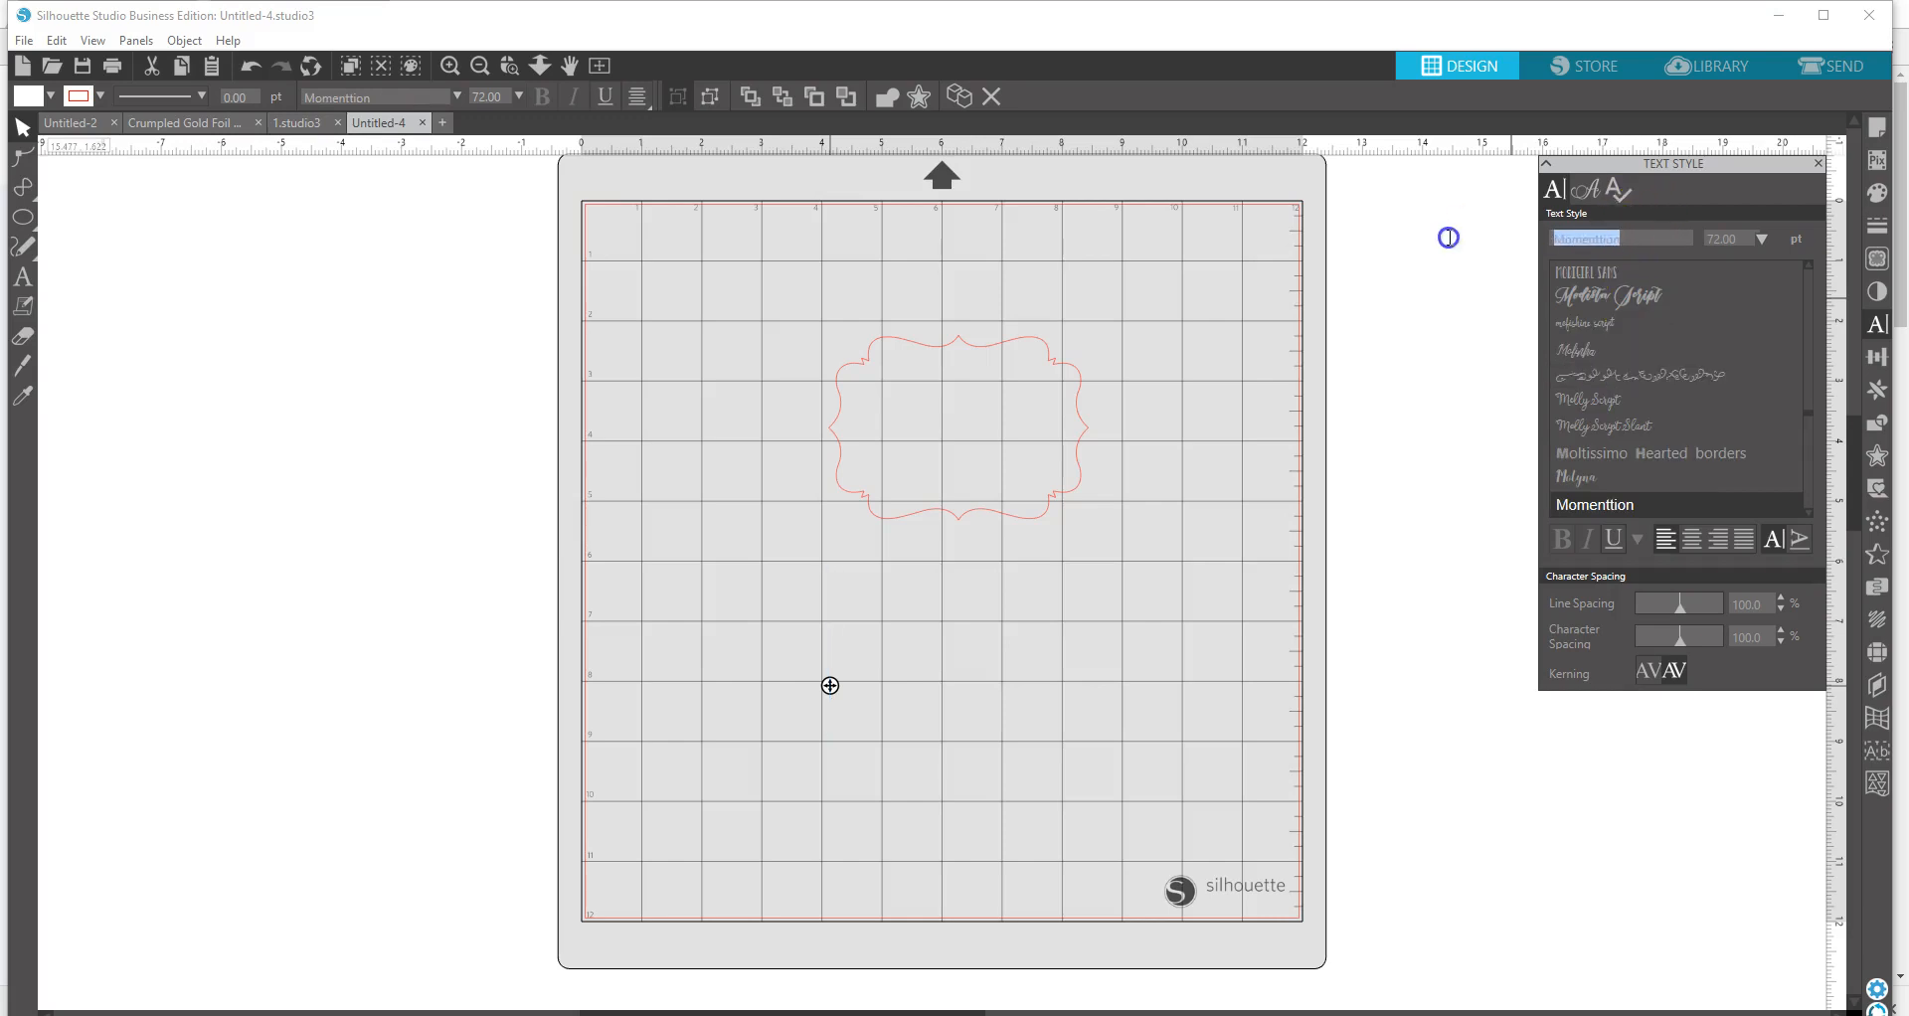
{"action": "type", "text": "IMPACt"}
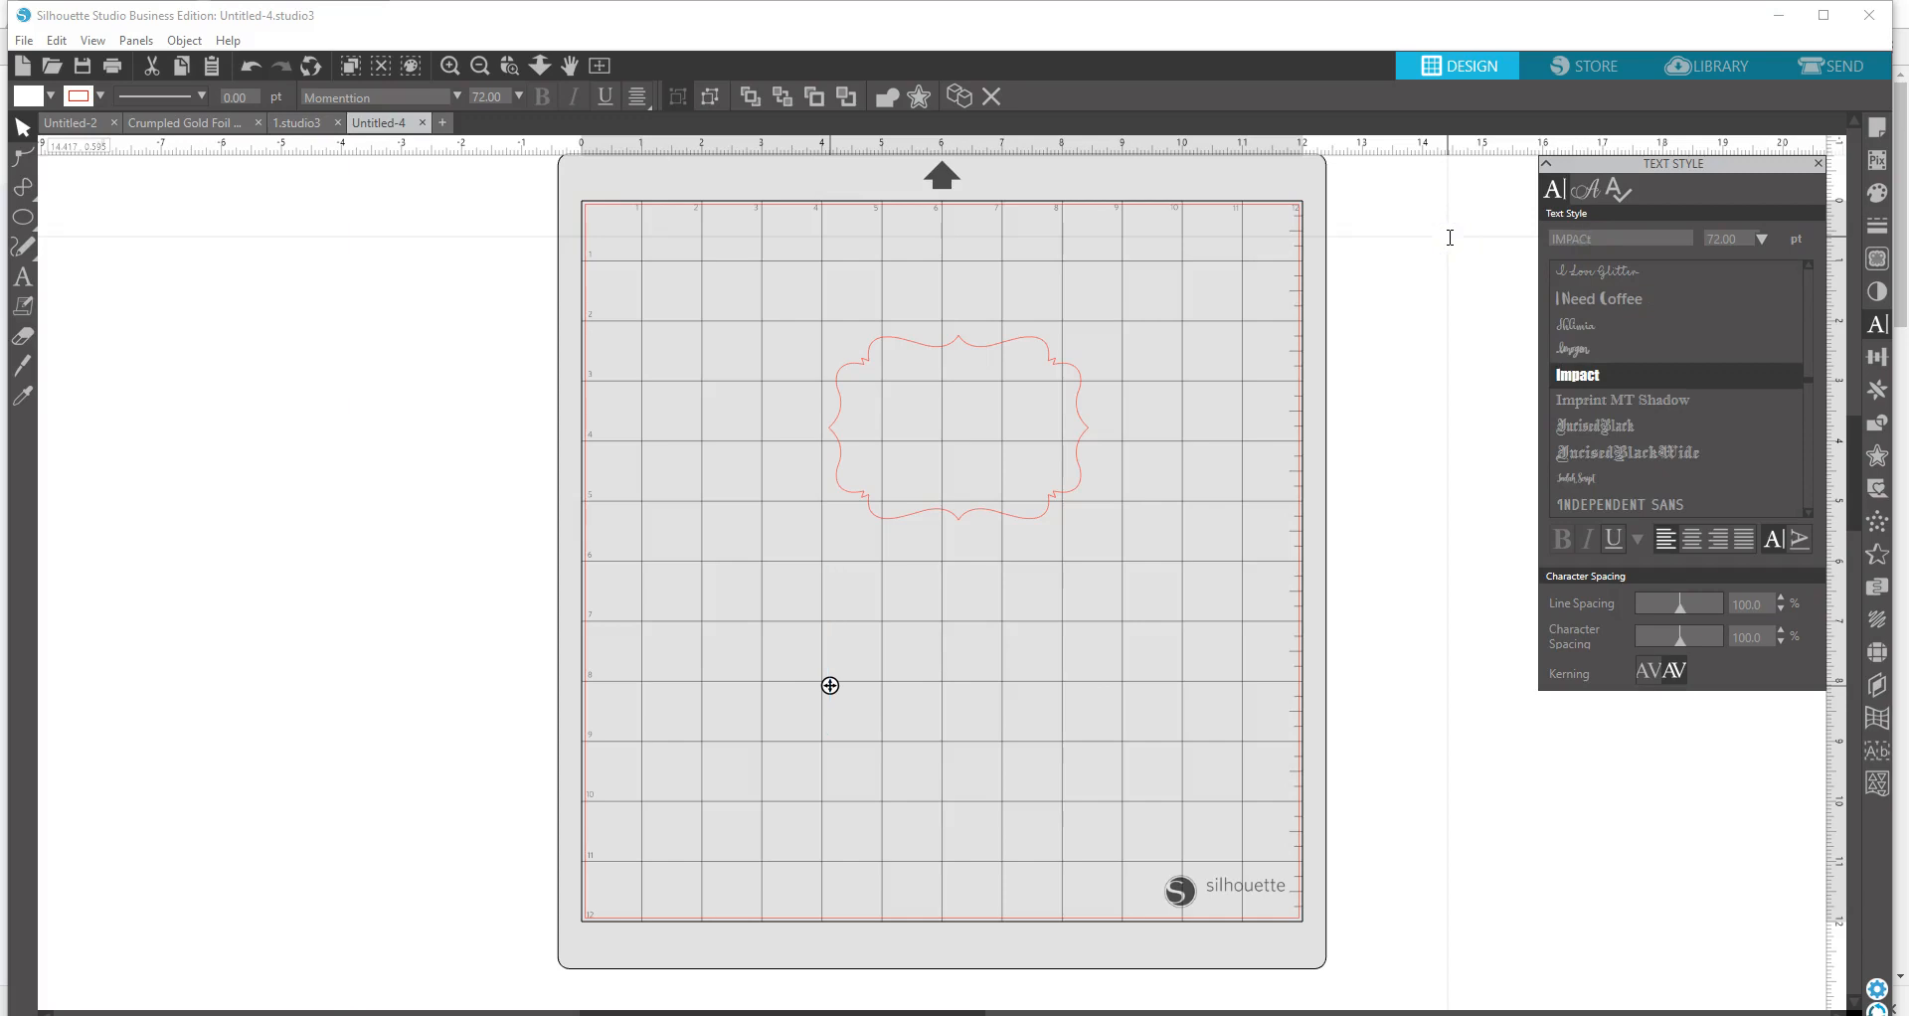
{"action": "left_click", "coordinate": [1585, 383]}
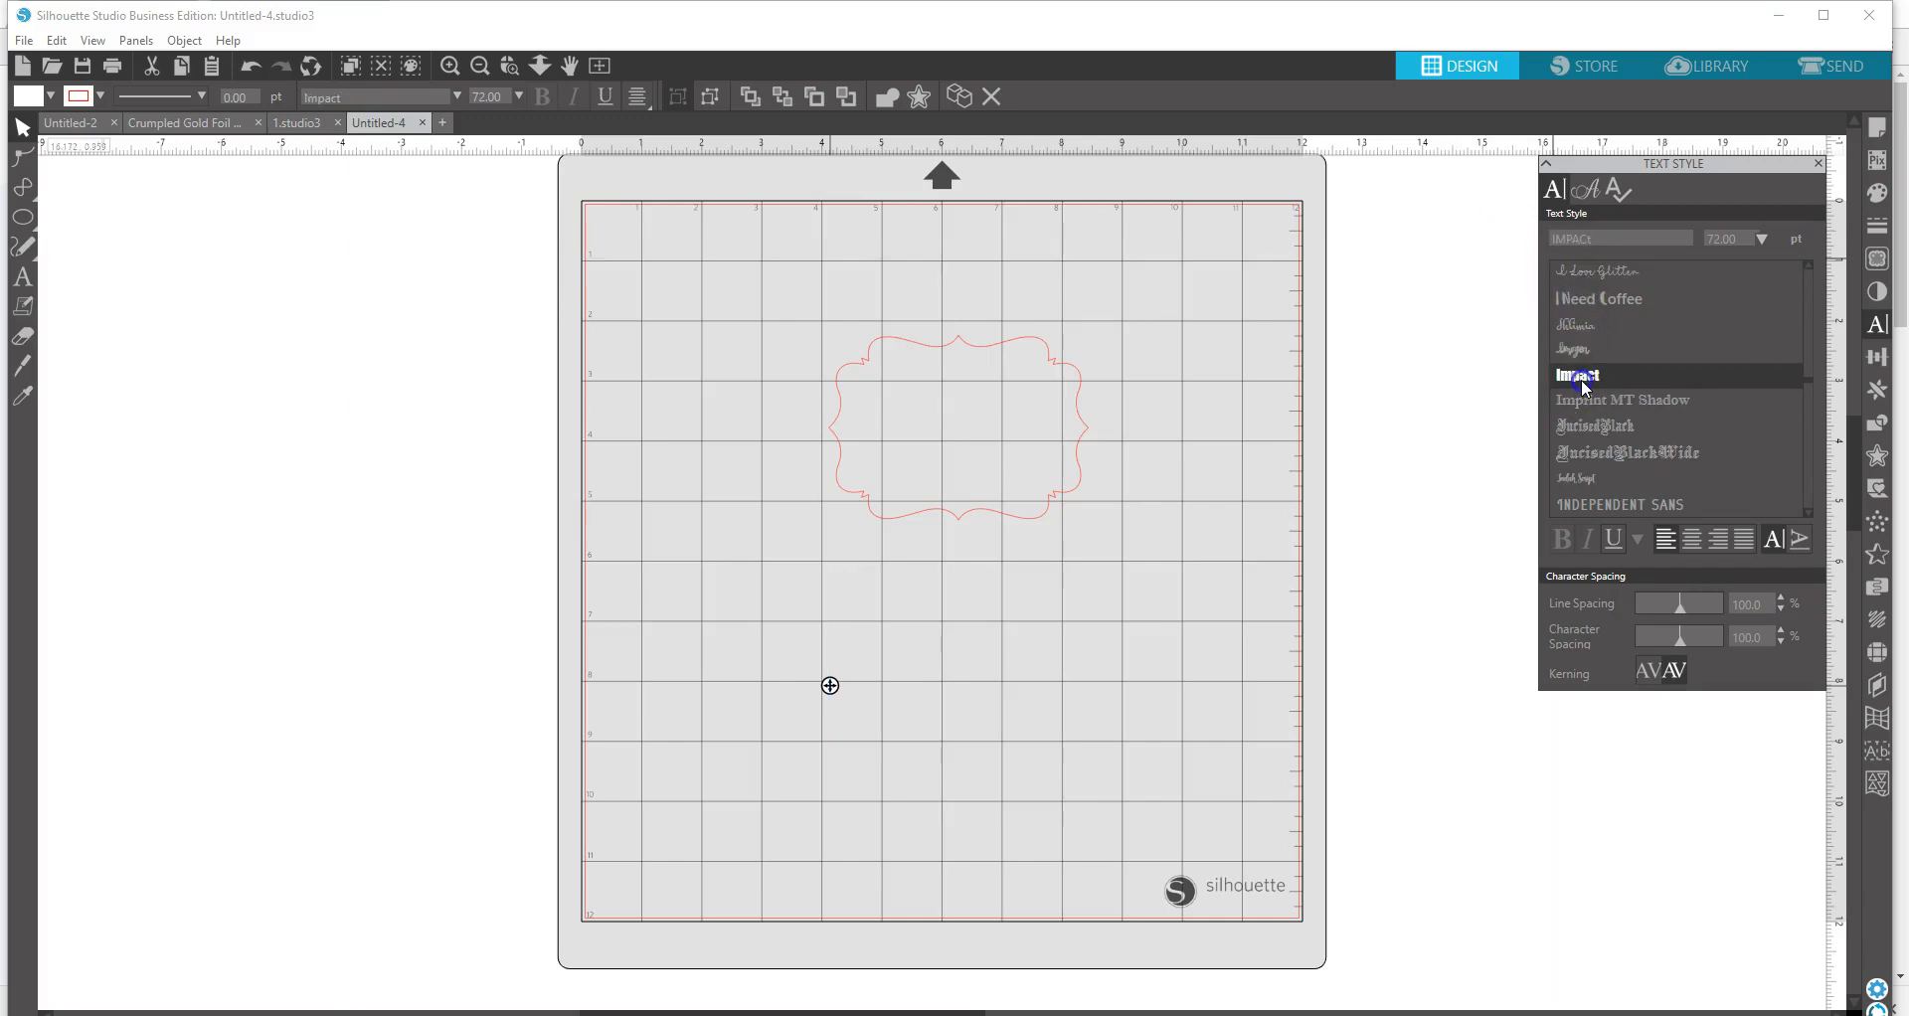
{"action": "left_click", "coordinate": [932, 686]}
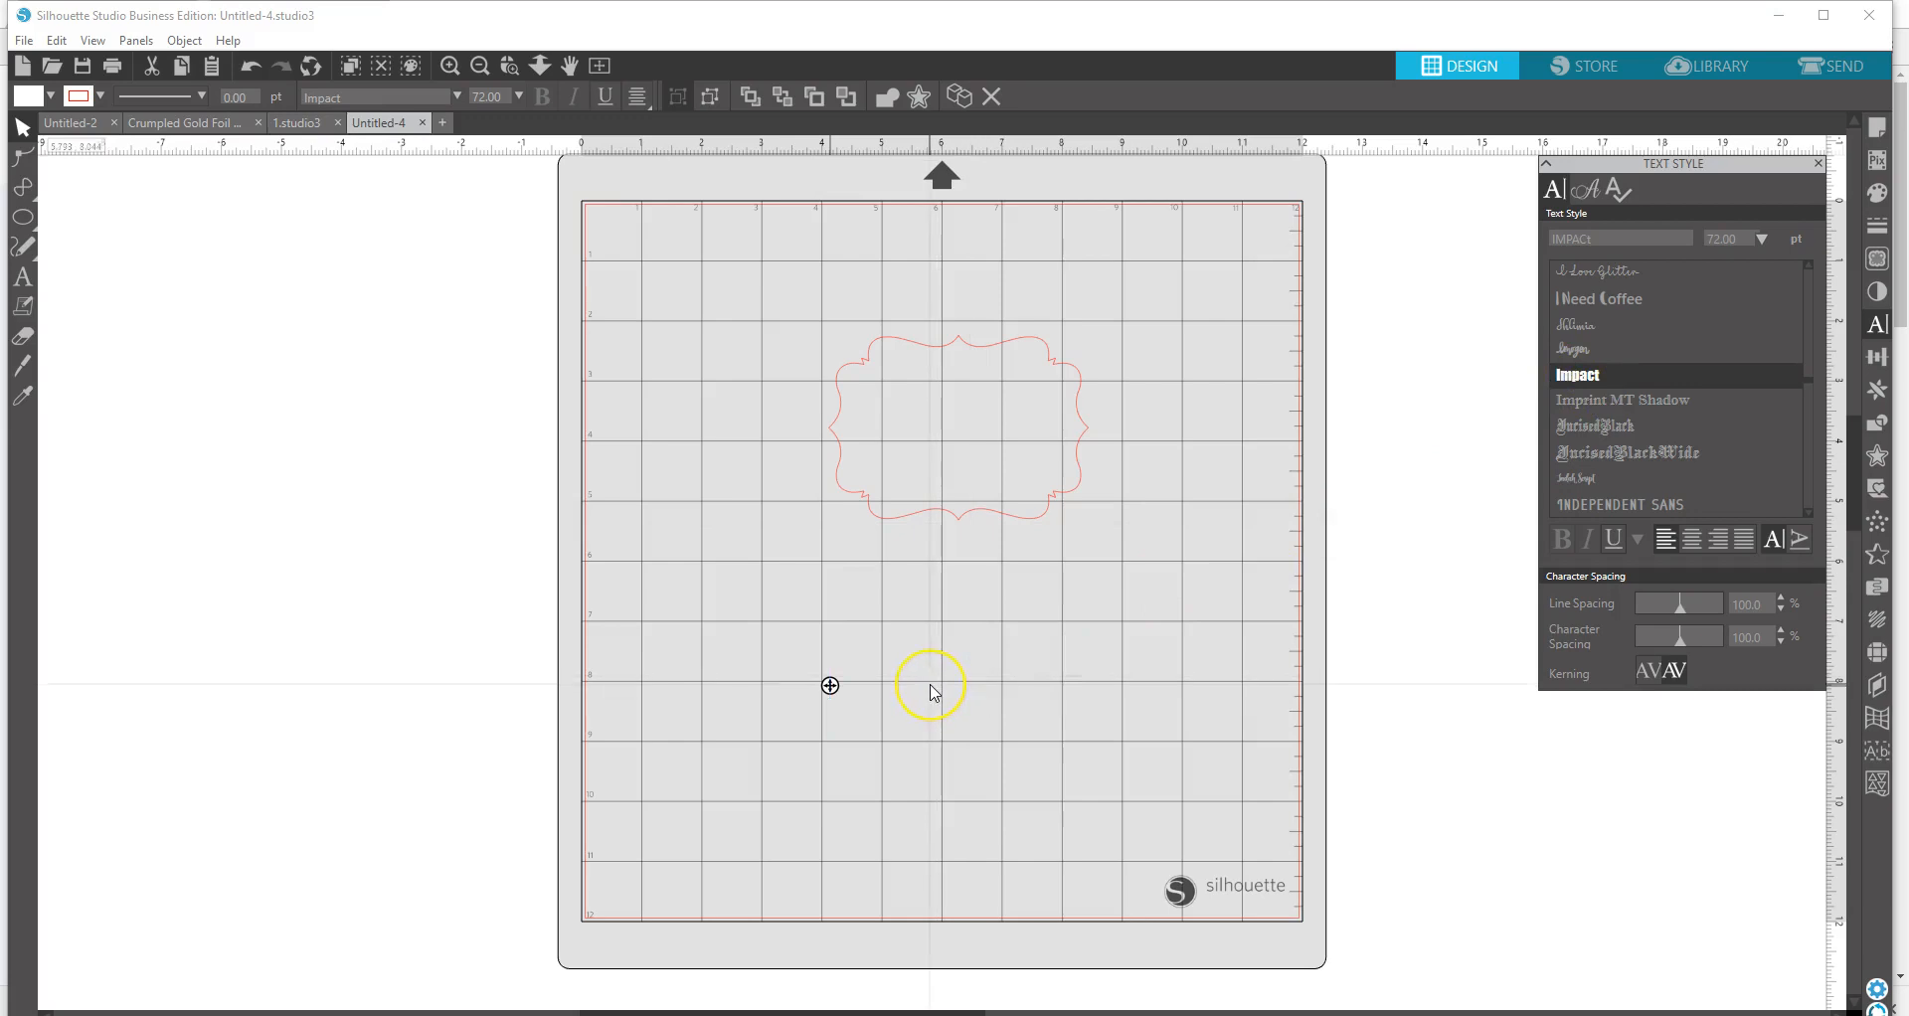
{"action": "left_click", "coordinate": [1402, 455]}
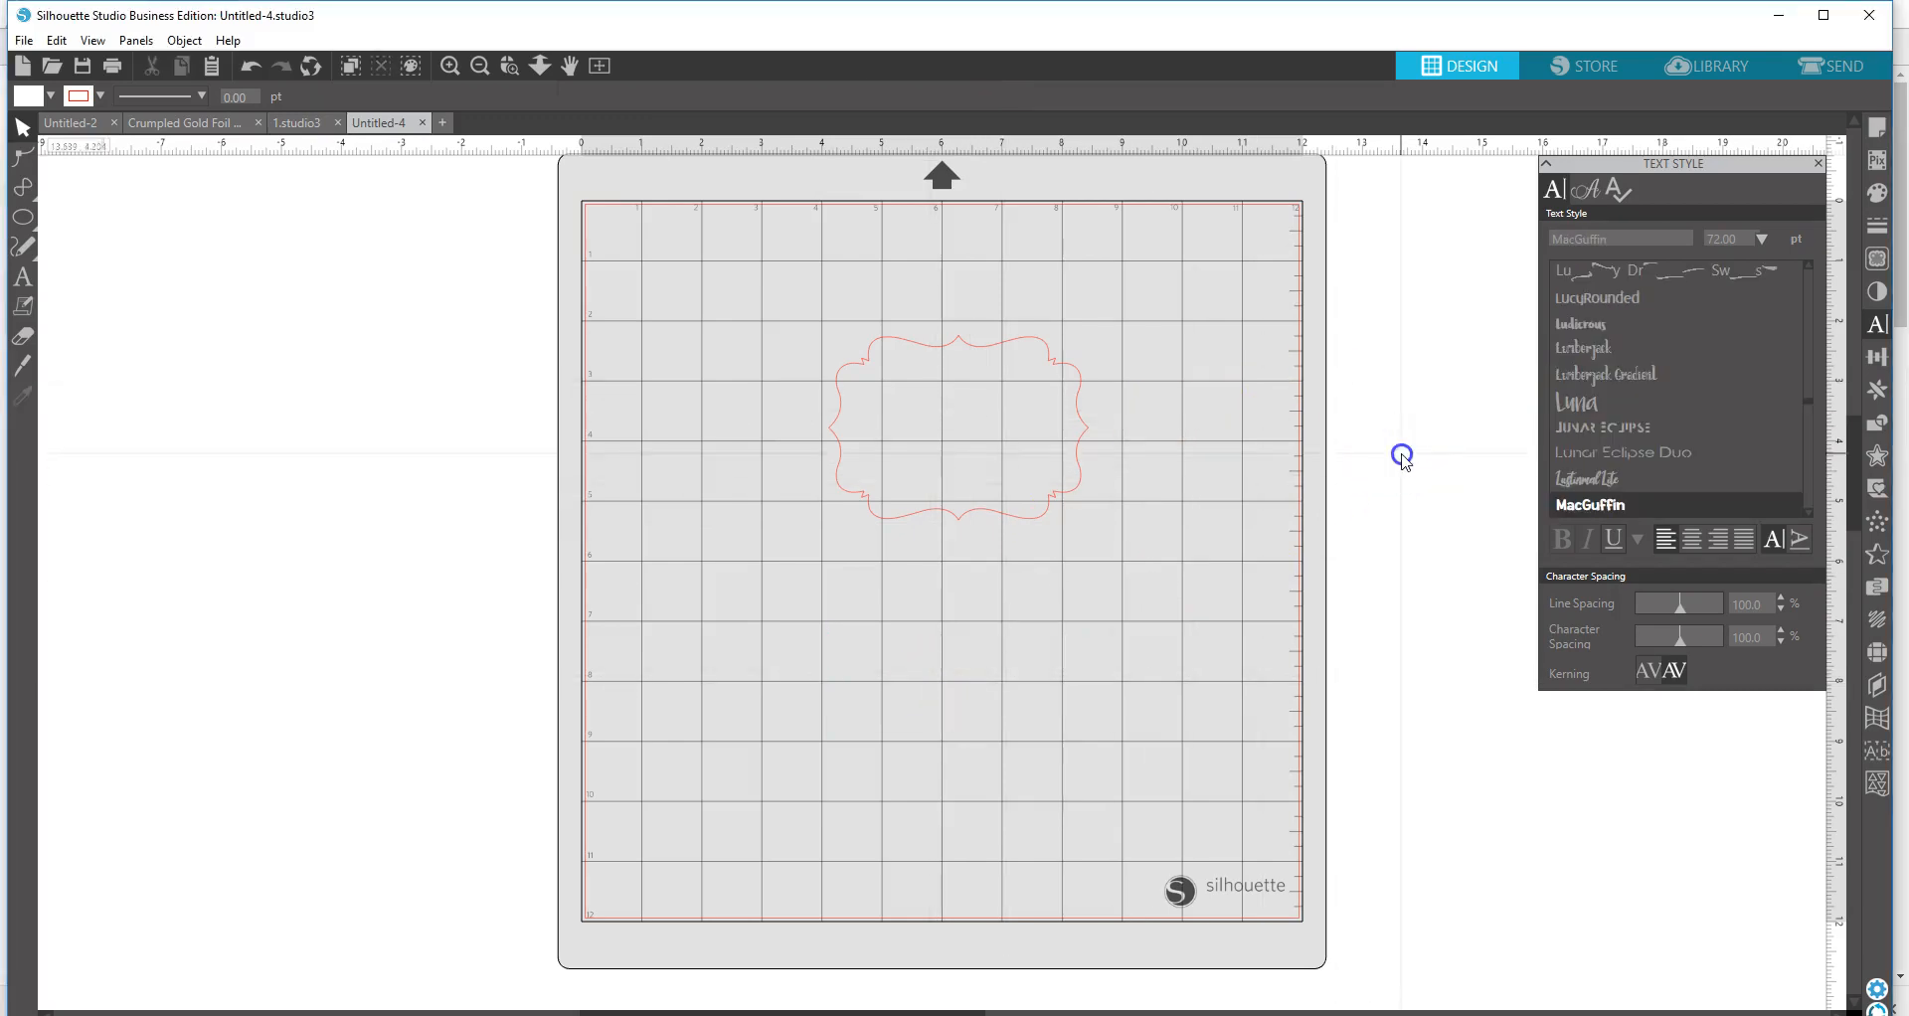
{"action": "left_click", "coordinate": [1670, 235]}
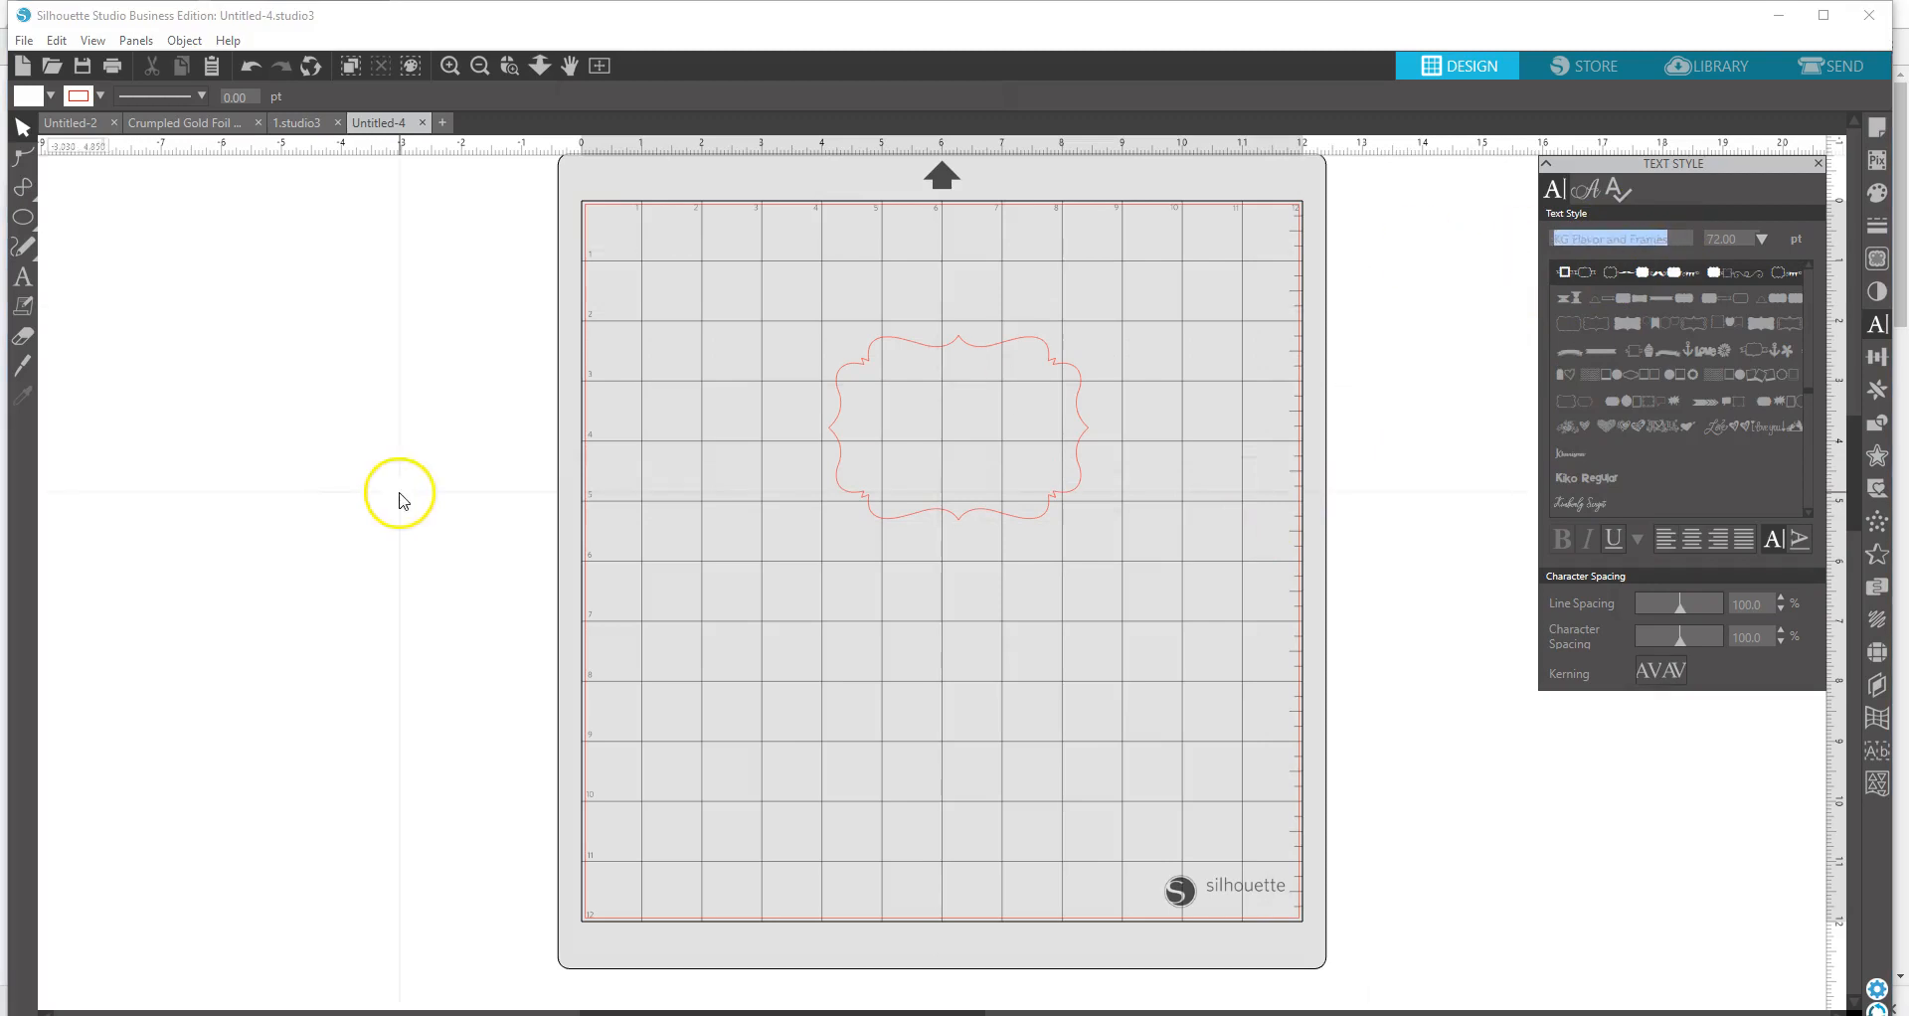
- Add the text NOM in the KG Flavor and Frames font below the large frame and select it
{"action": "left_click", "coordinate": [21, 276]}
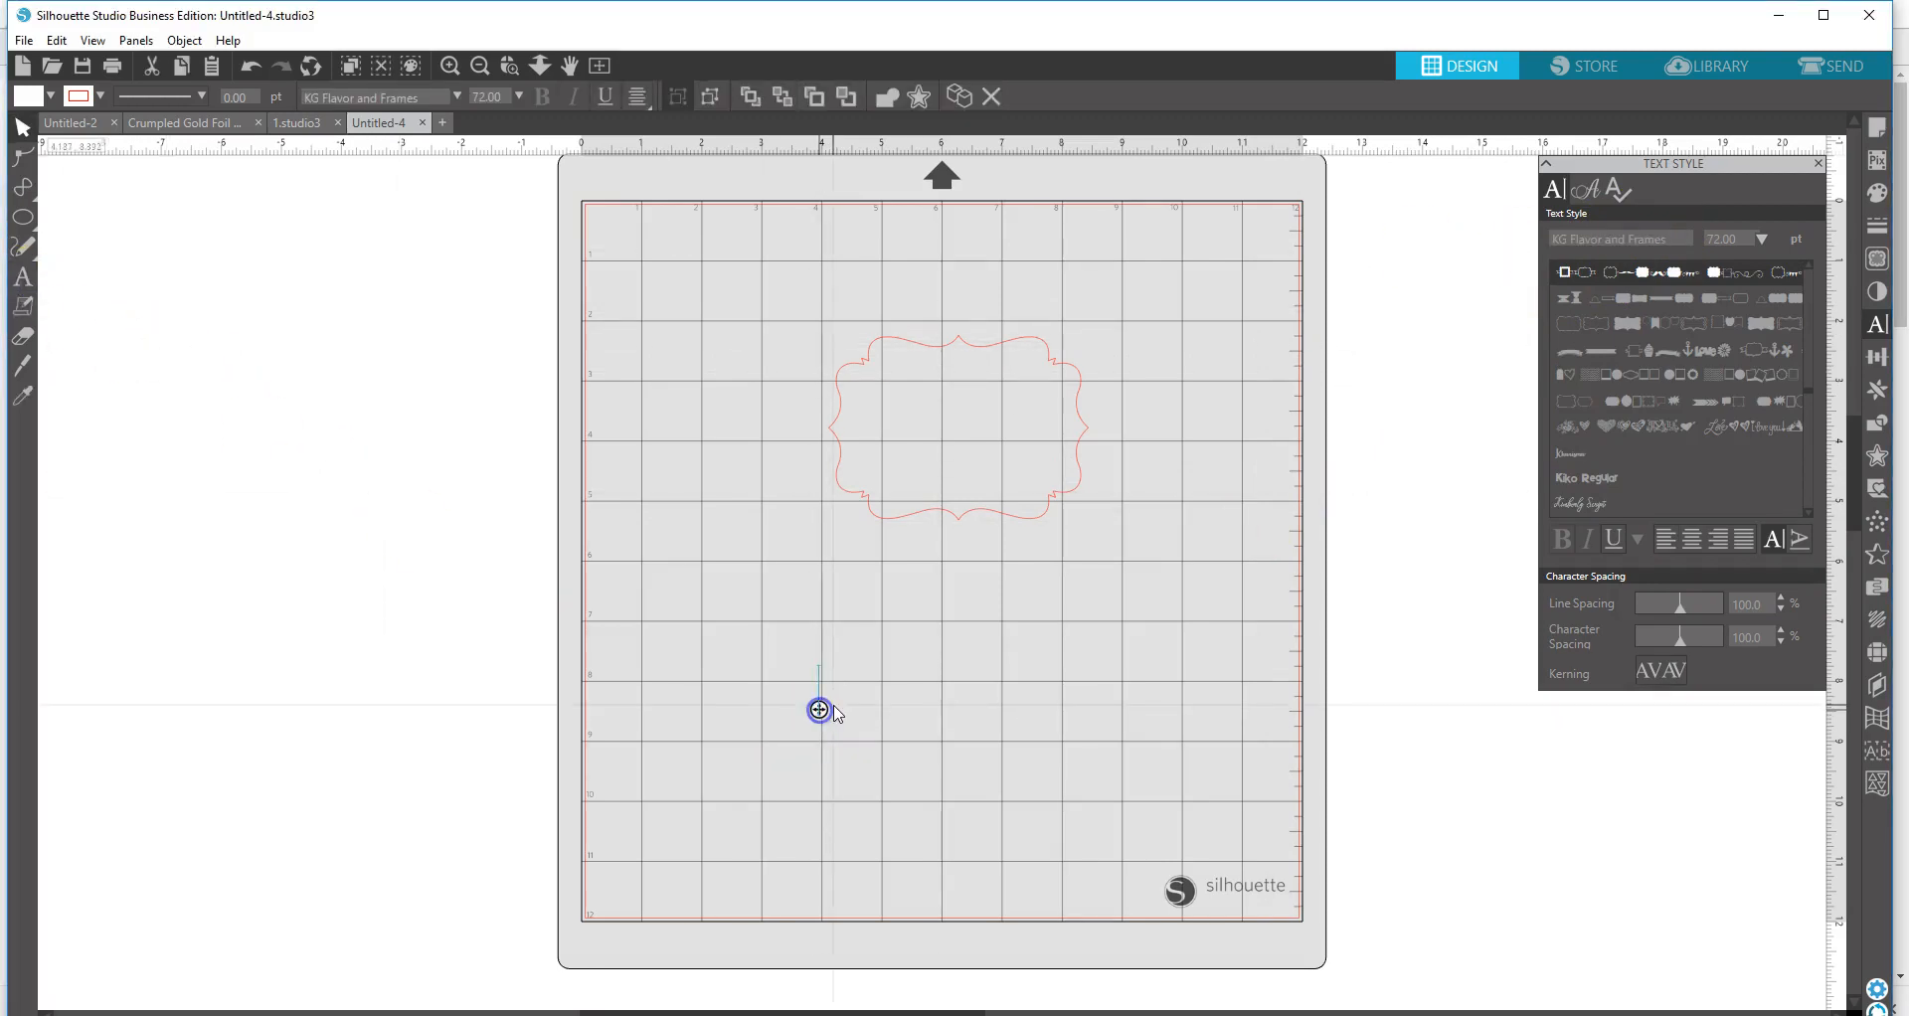
{"action": "type", "text": "ab"}
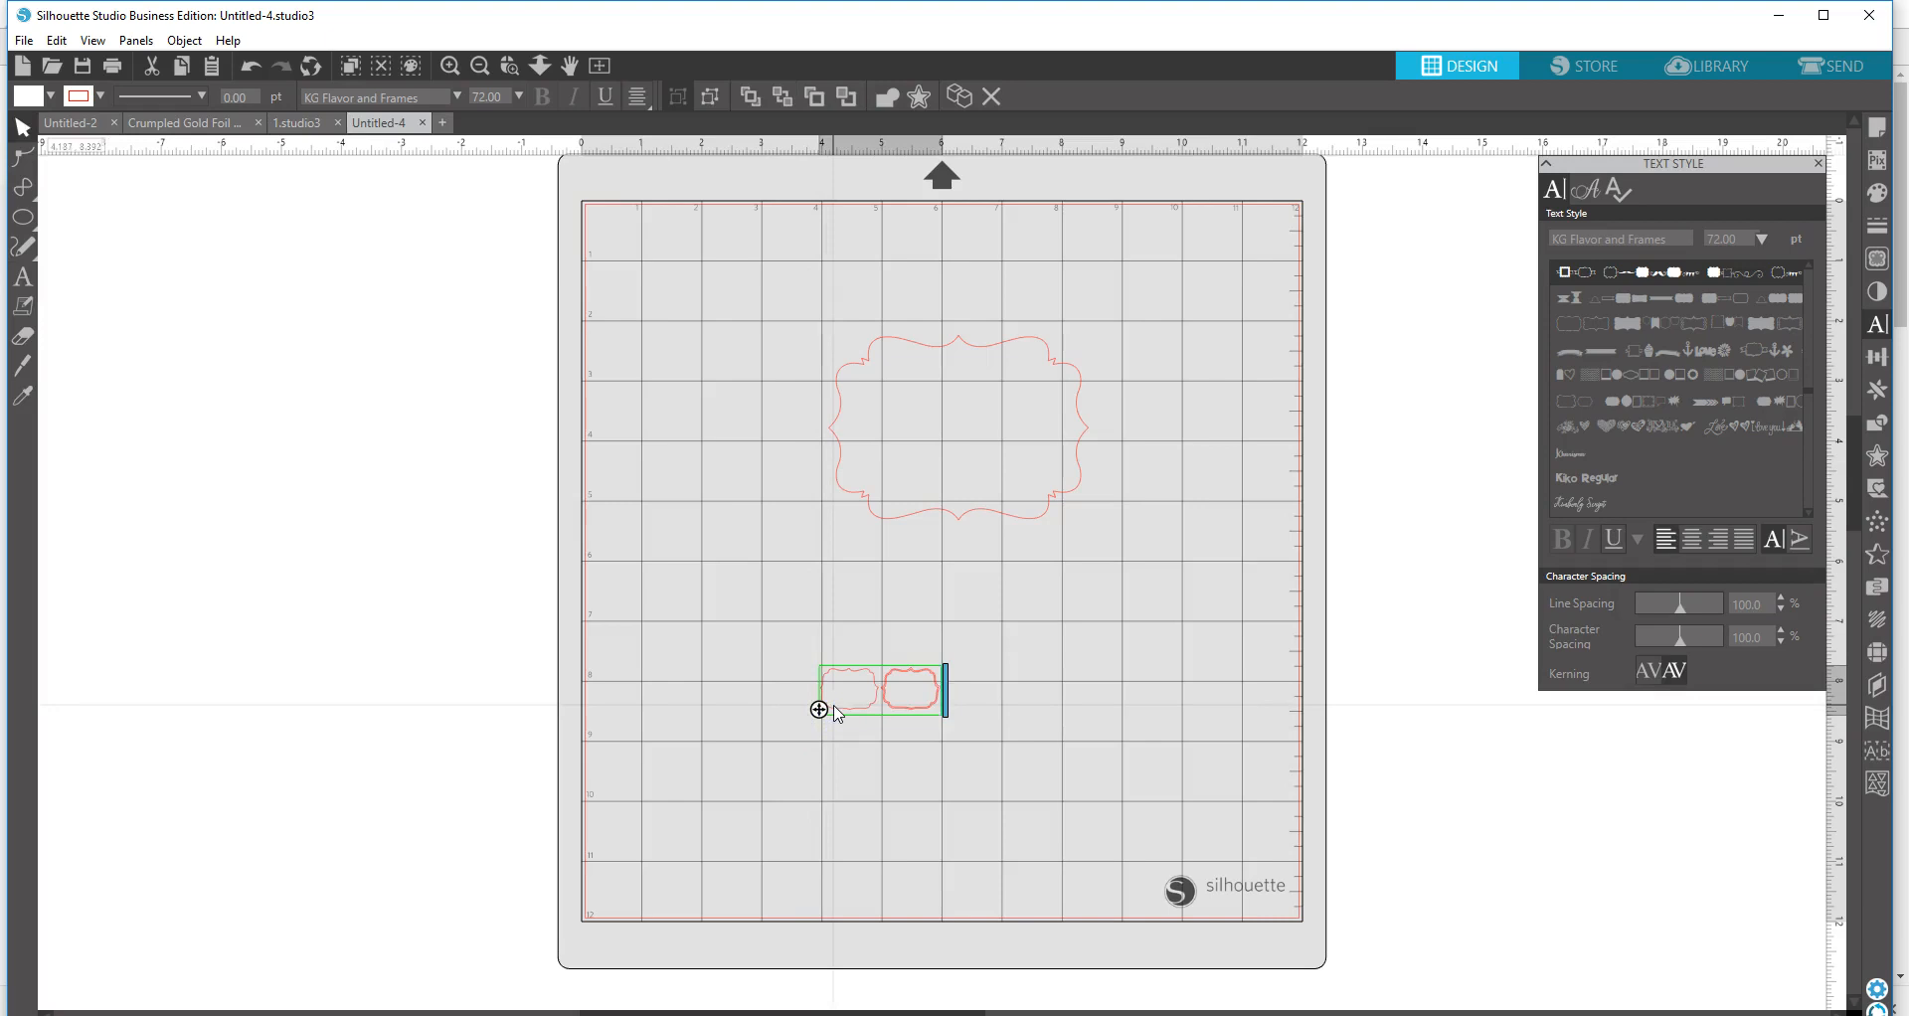
{"action": "type", "text": "c"}
{"action": "left_click", "coordinate": [1020, 720]}
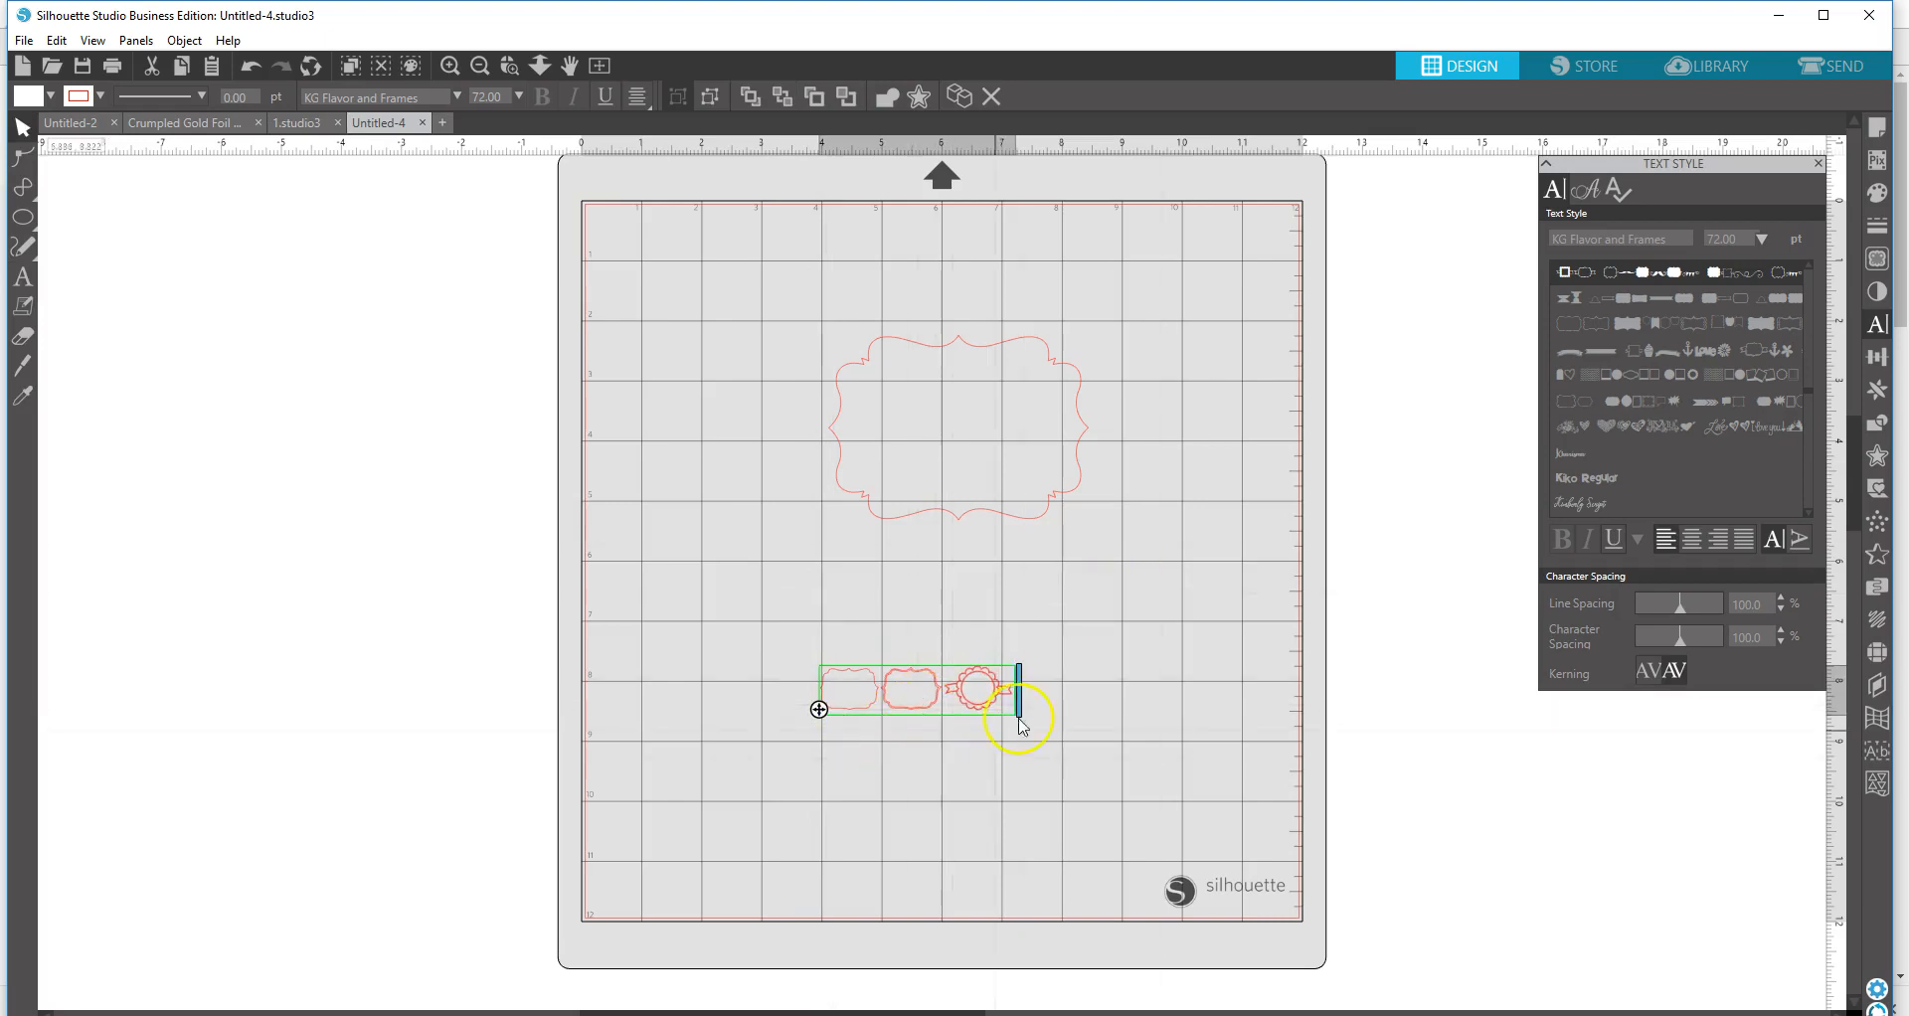
{"action": "left_click", "coordinate": [999, 689]}
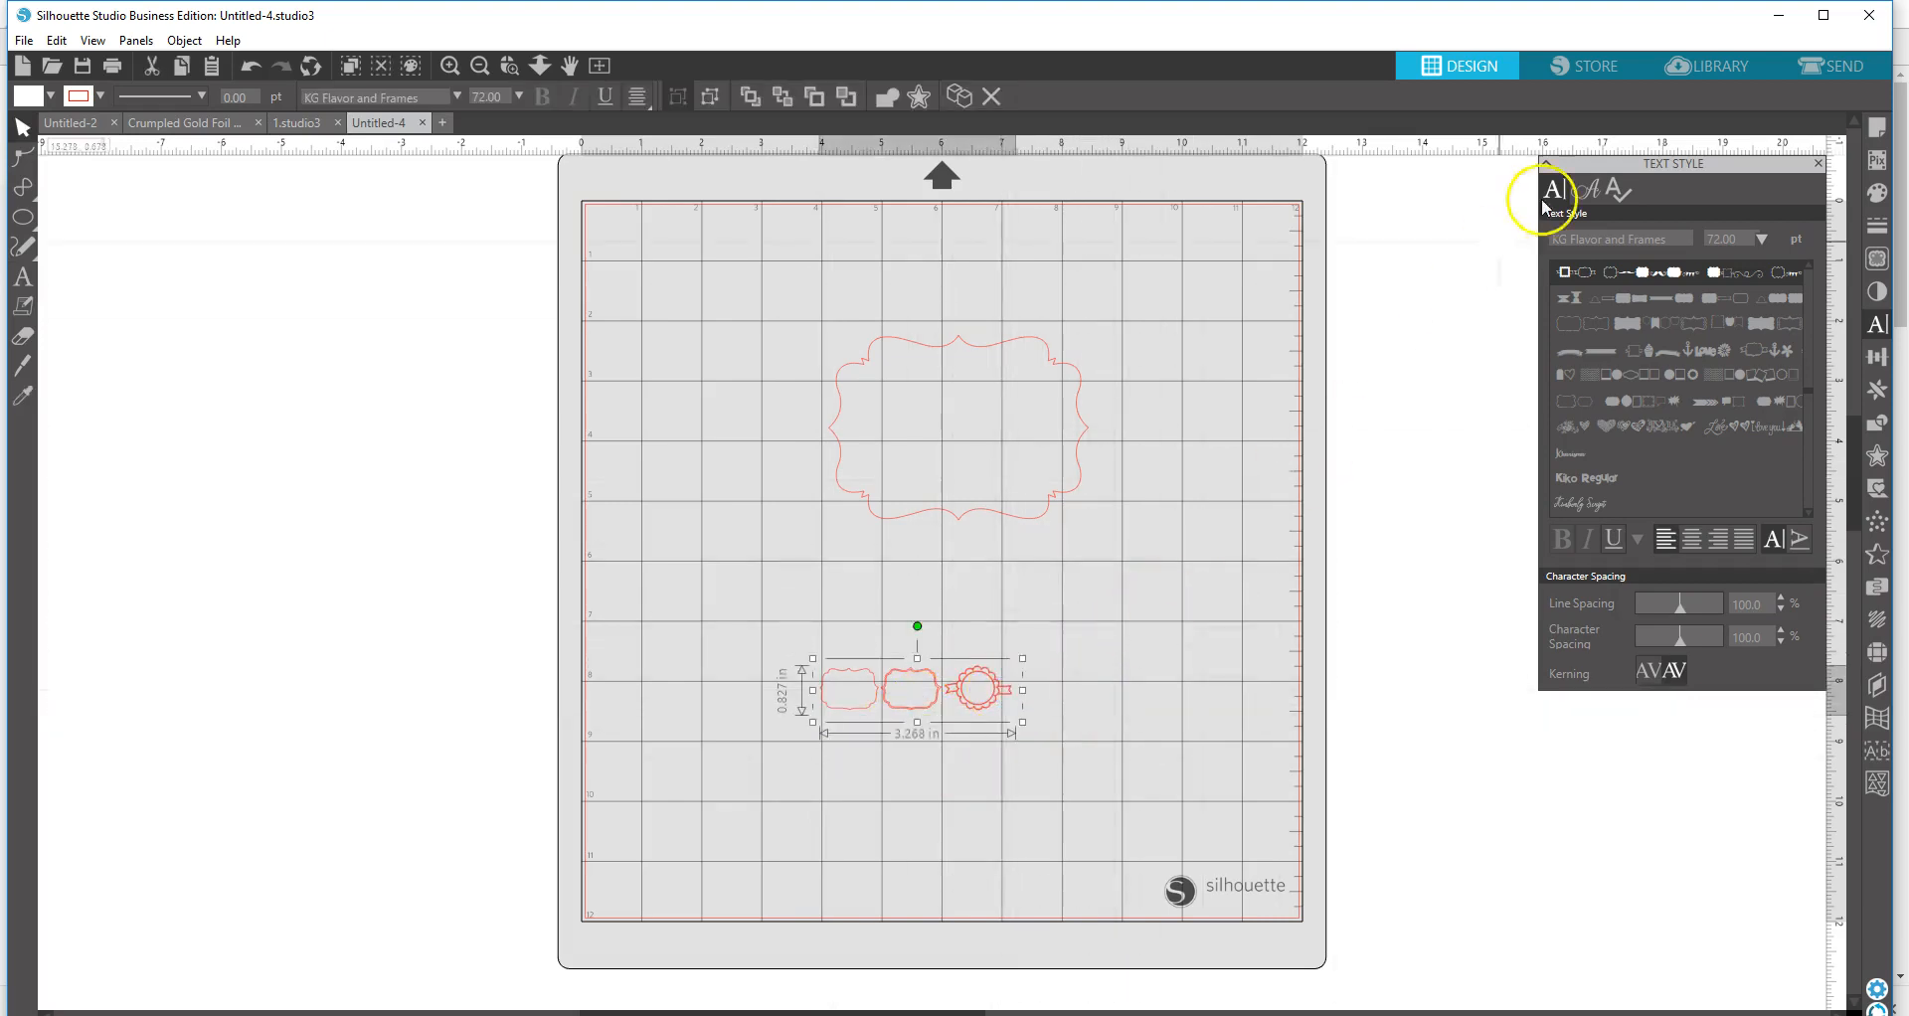
- Change the font of the selected text below the frame to Impact
{"action": "left_click_drag", "start_coordinate": [1690, 241], "coordinate": [1418, 256]}
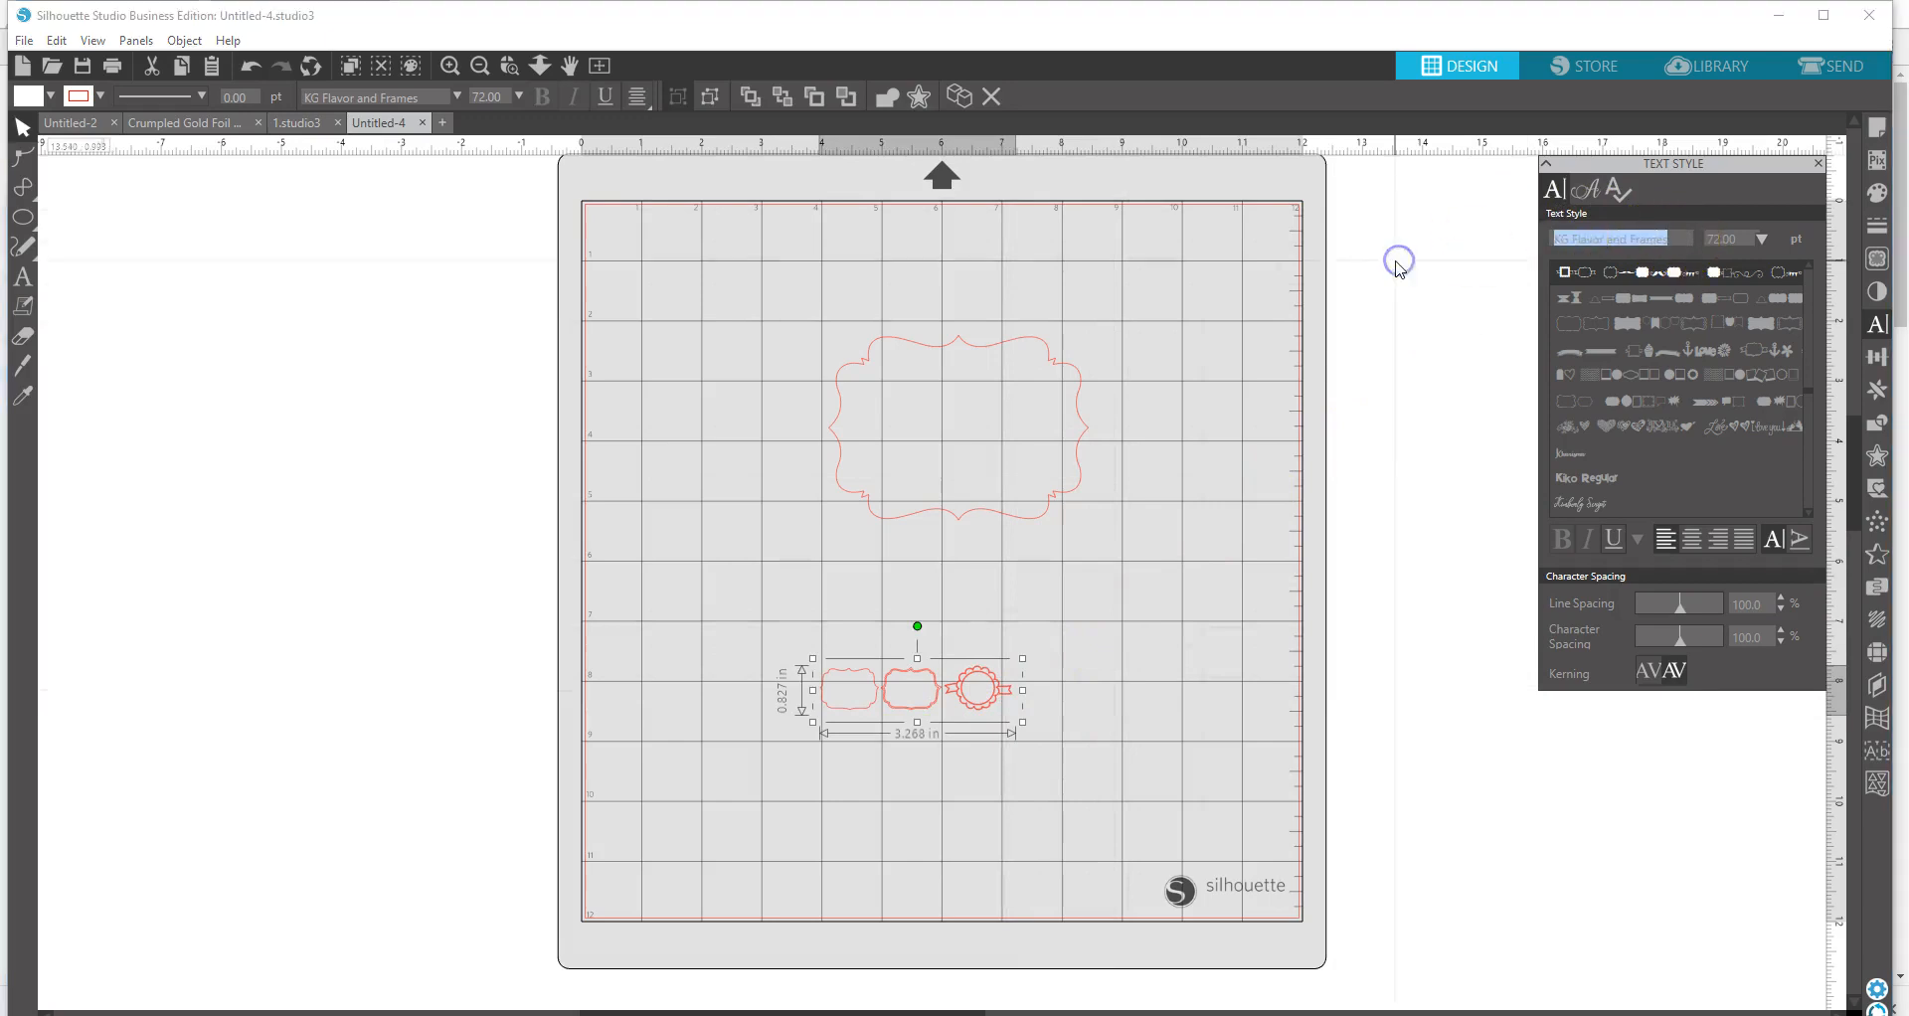
{"action": "type", "text": "IMP"}
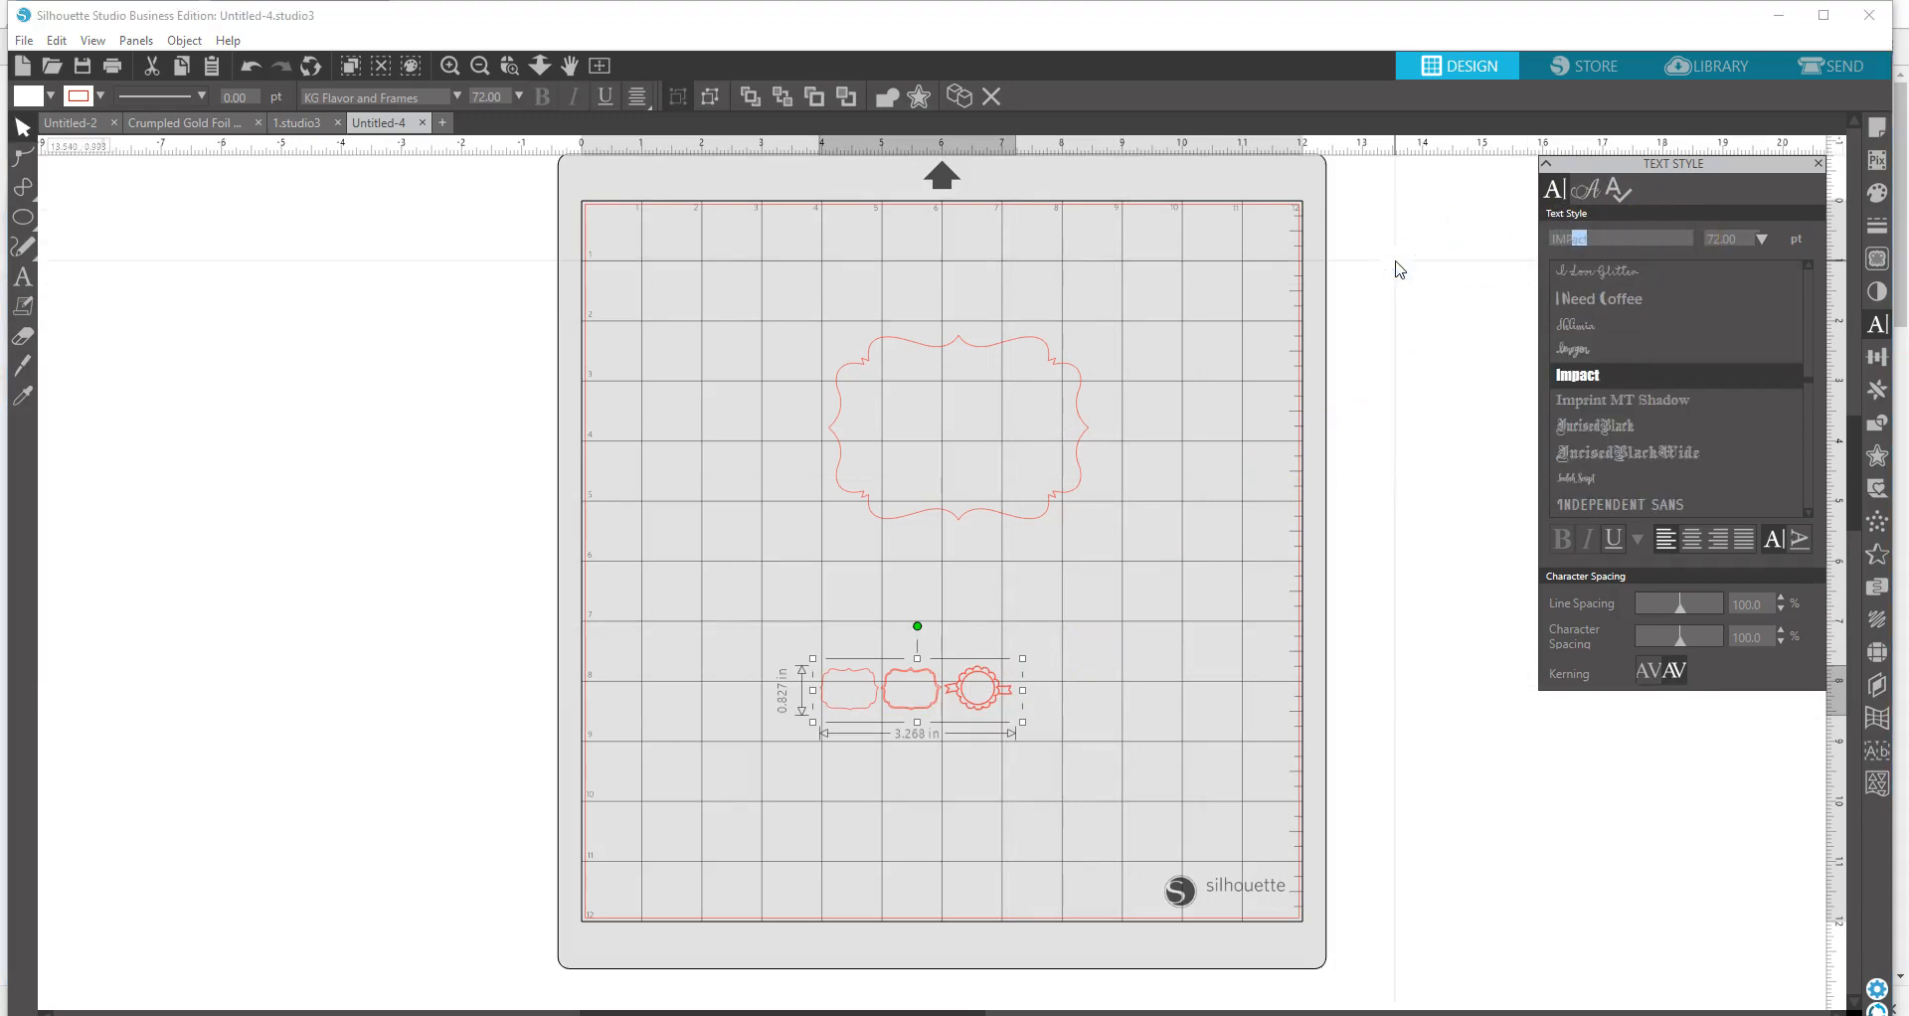
{"action": "type", "text": "ACt"}
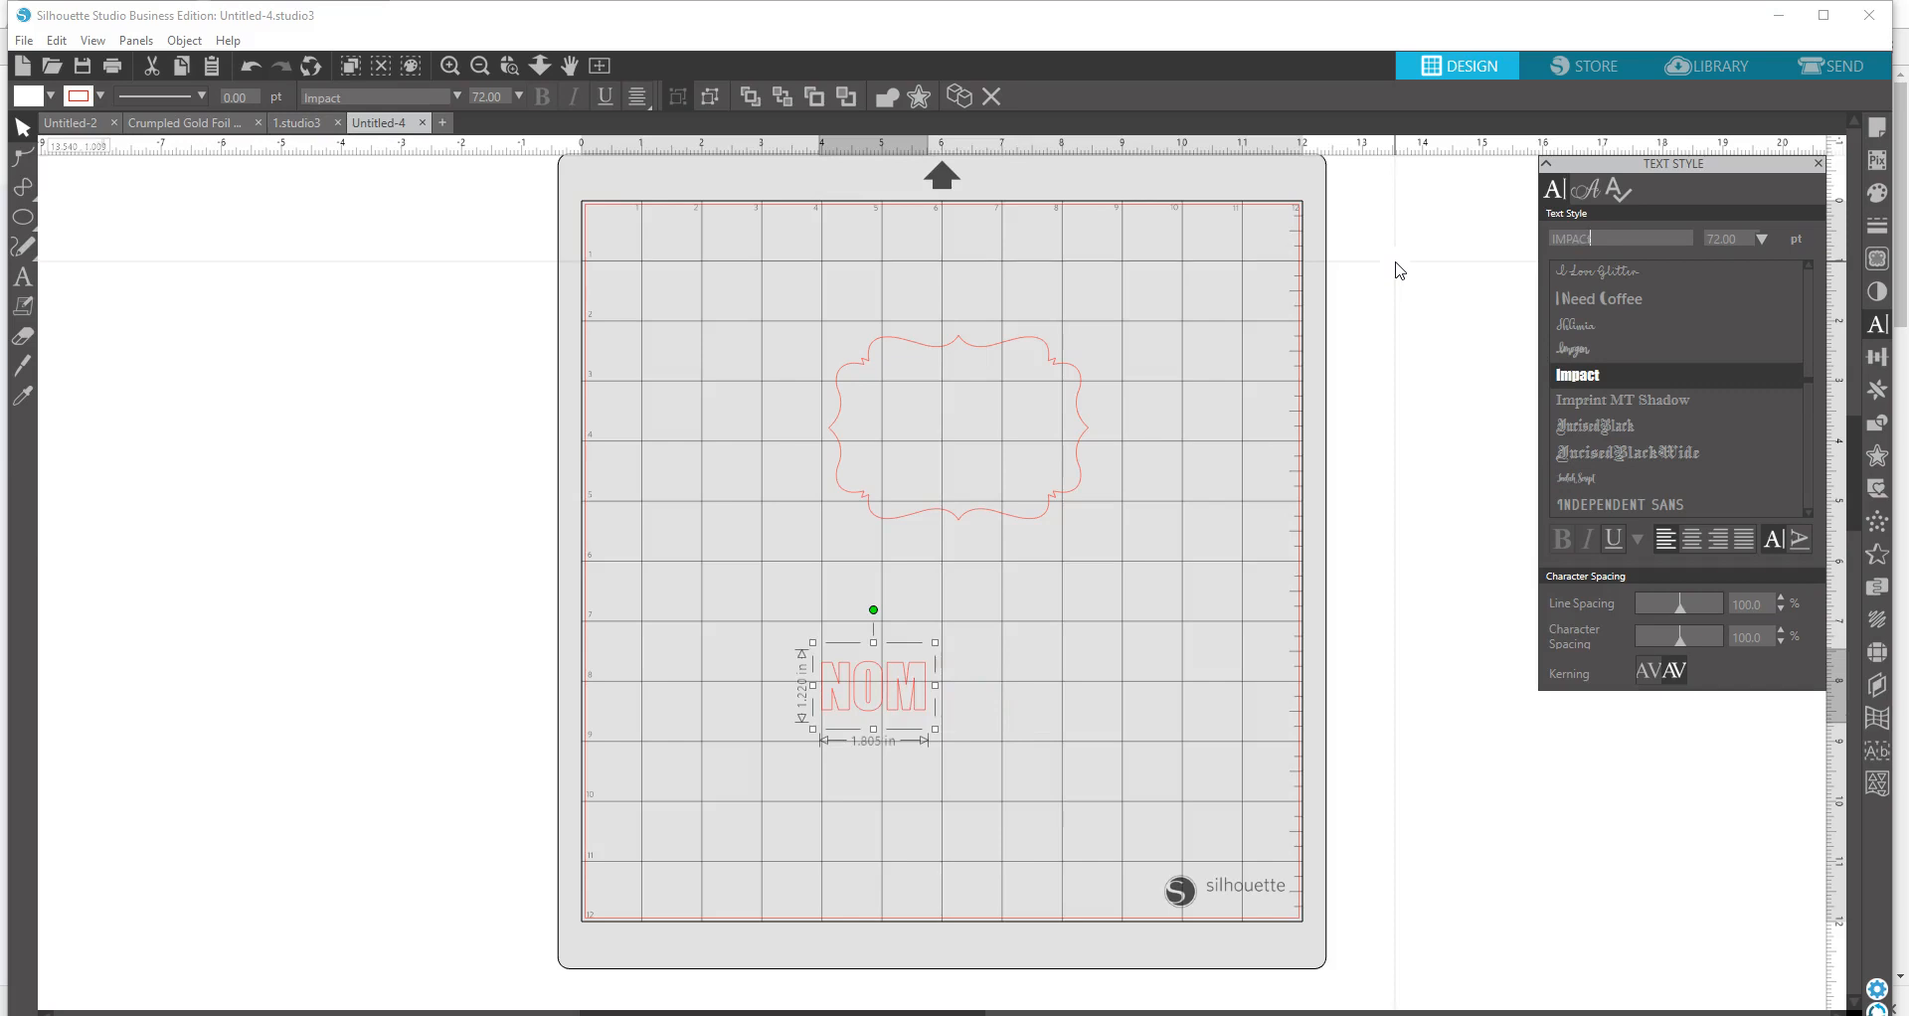
{"action": "key", "text": "BackSpace"}
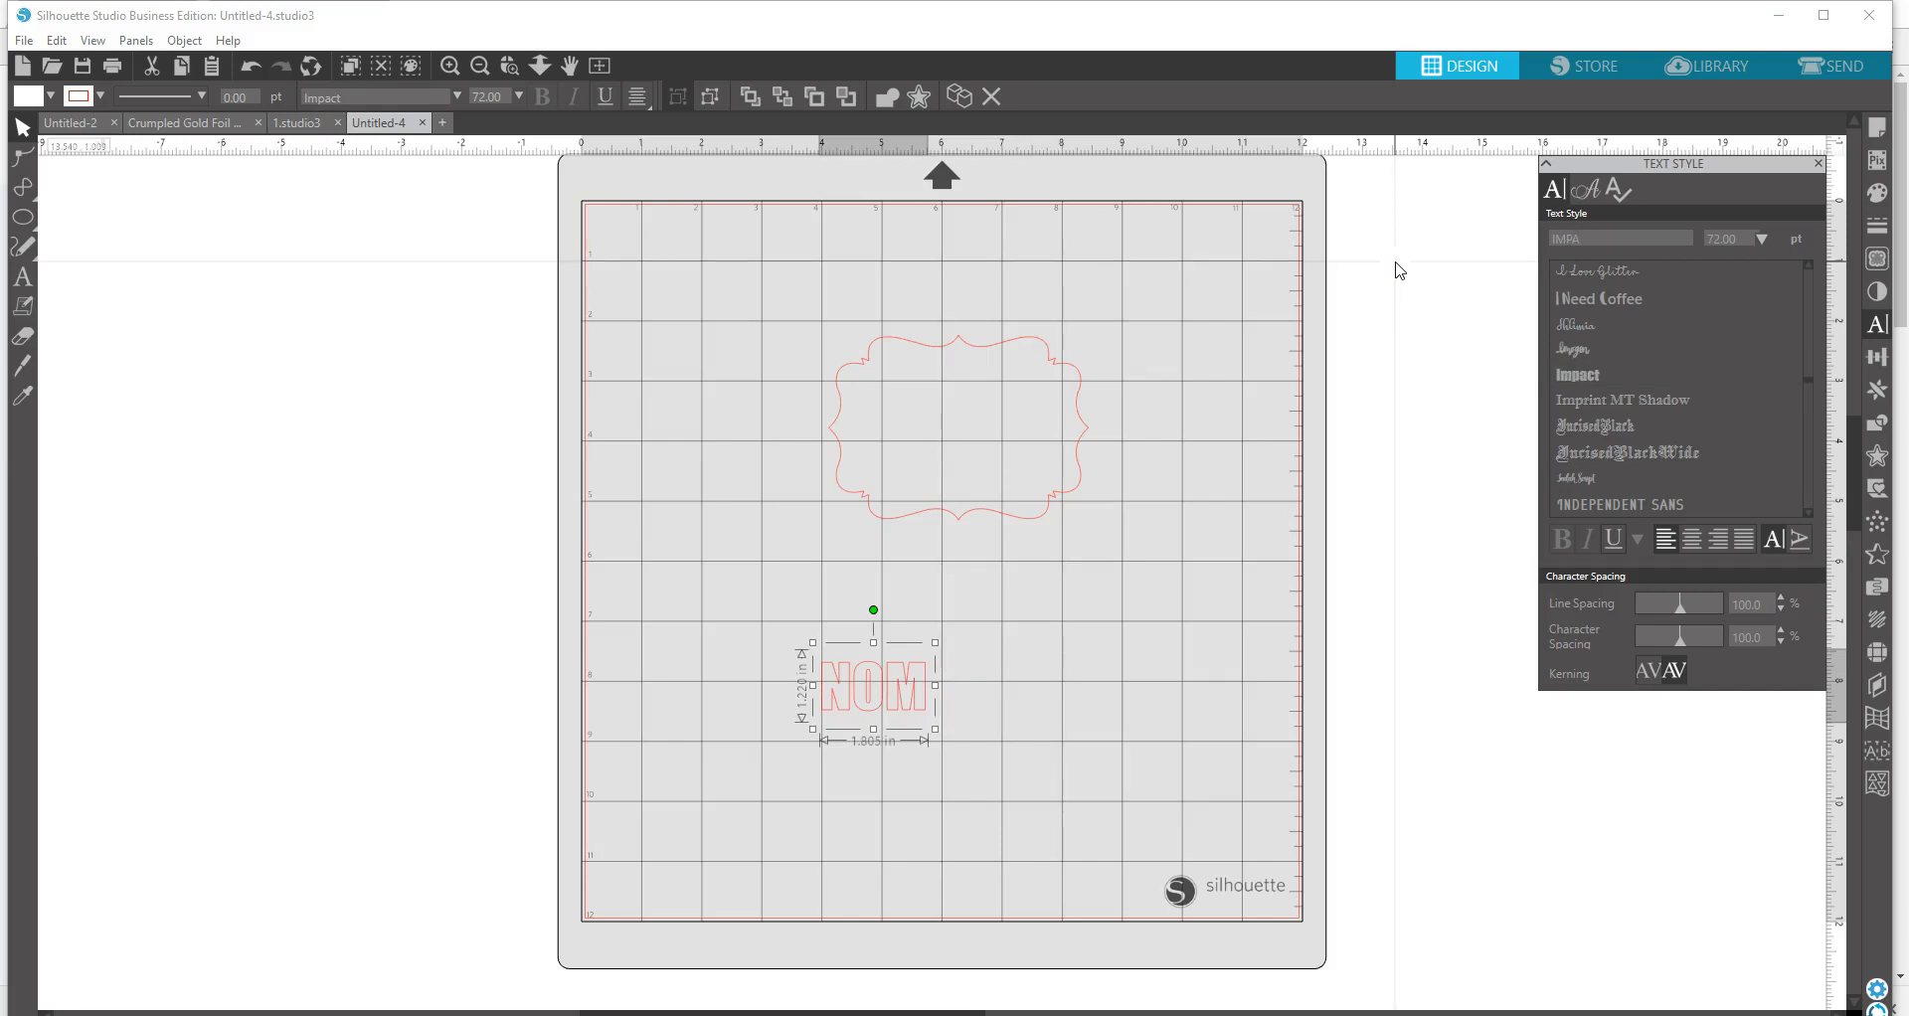
{"action": "type", "text": "Ct"}
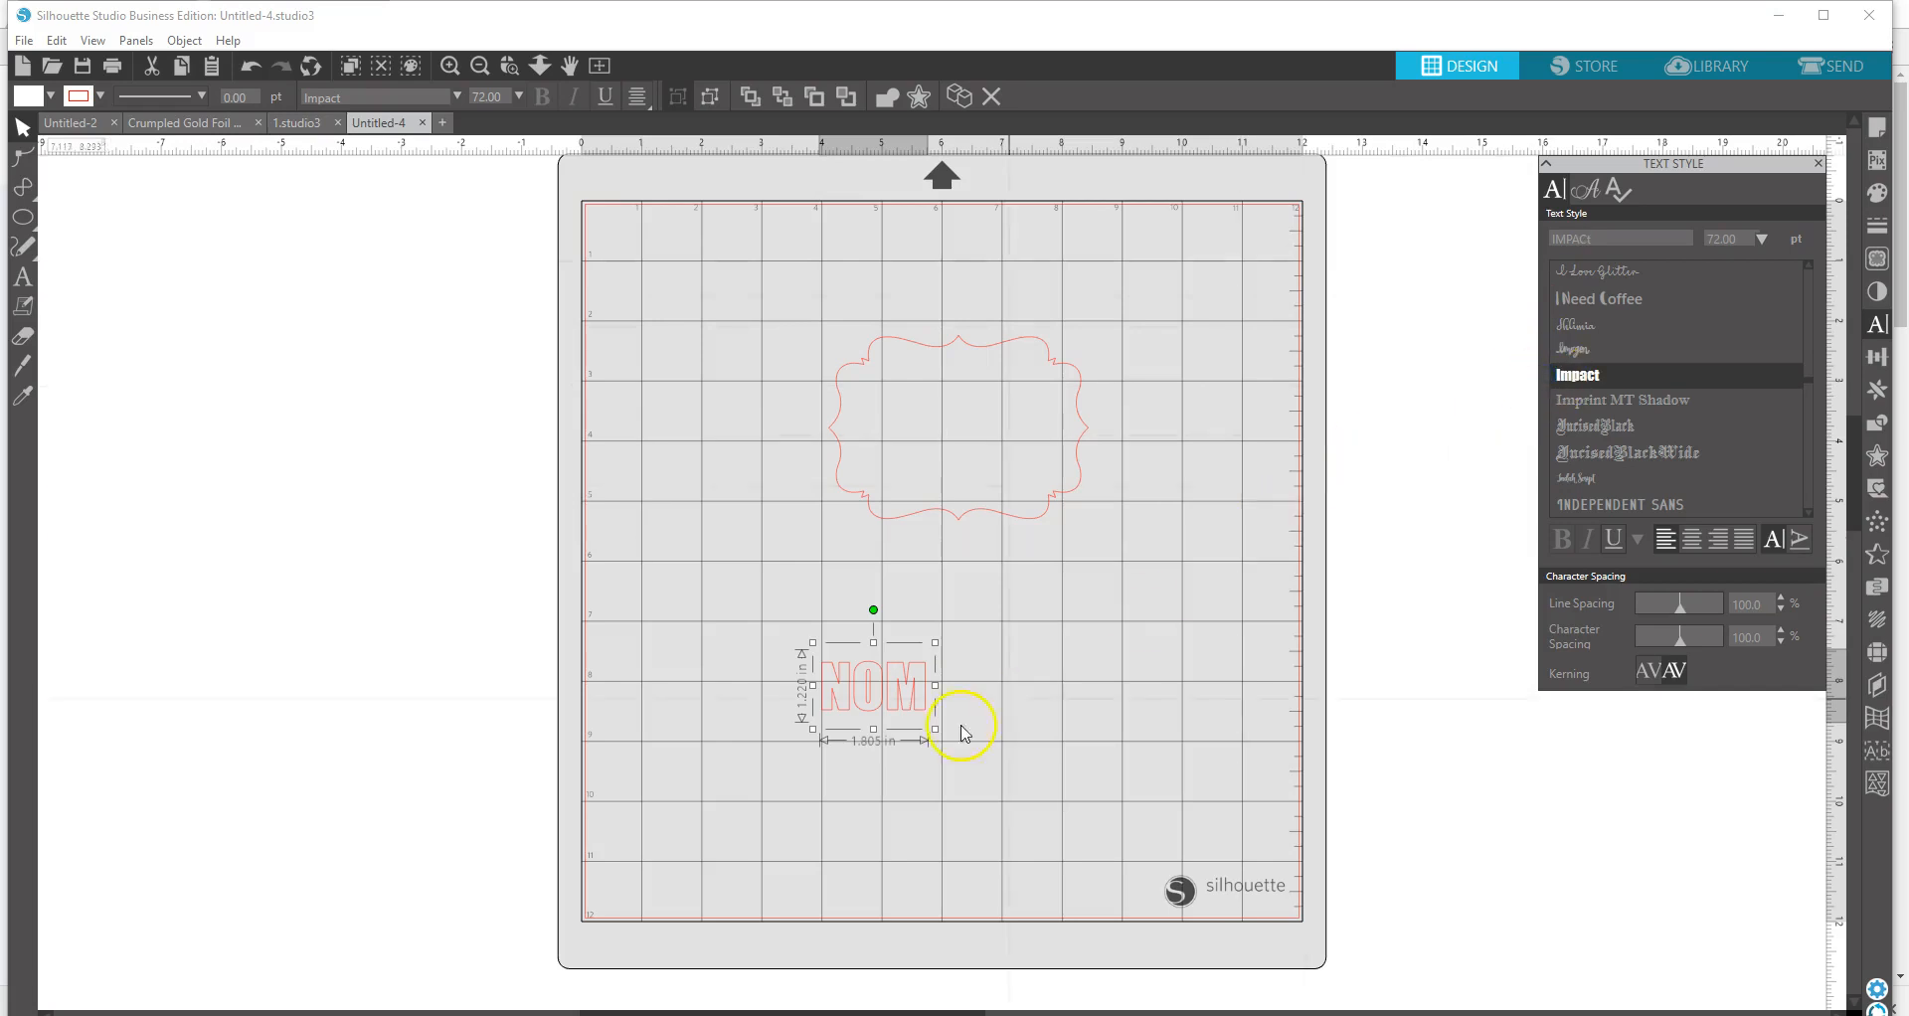
- Replace the wording of the Impact text below the frame with MOM
{"action": "double_click", "coordinate": [855, 688]}
{"action": "key", "text": "BackSpace"}
{"action": "key", "text": "BackSpace"}
{"action": "key", "text": "BackSpace"}
{"action": "type", "text": "MOM"}
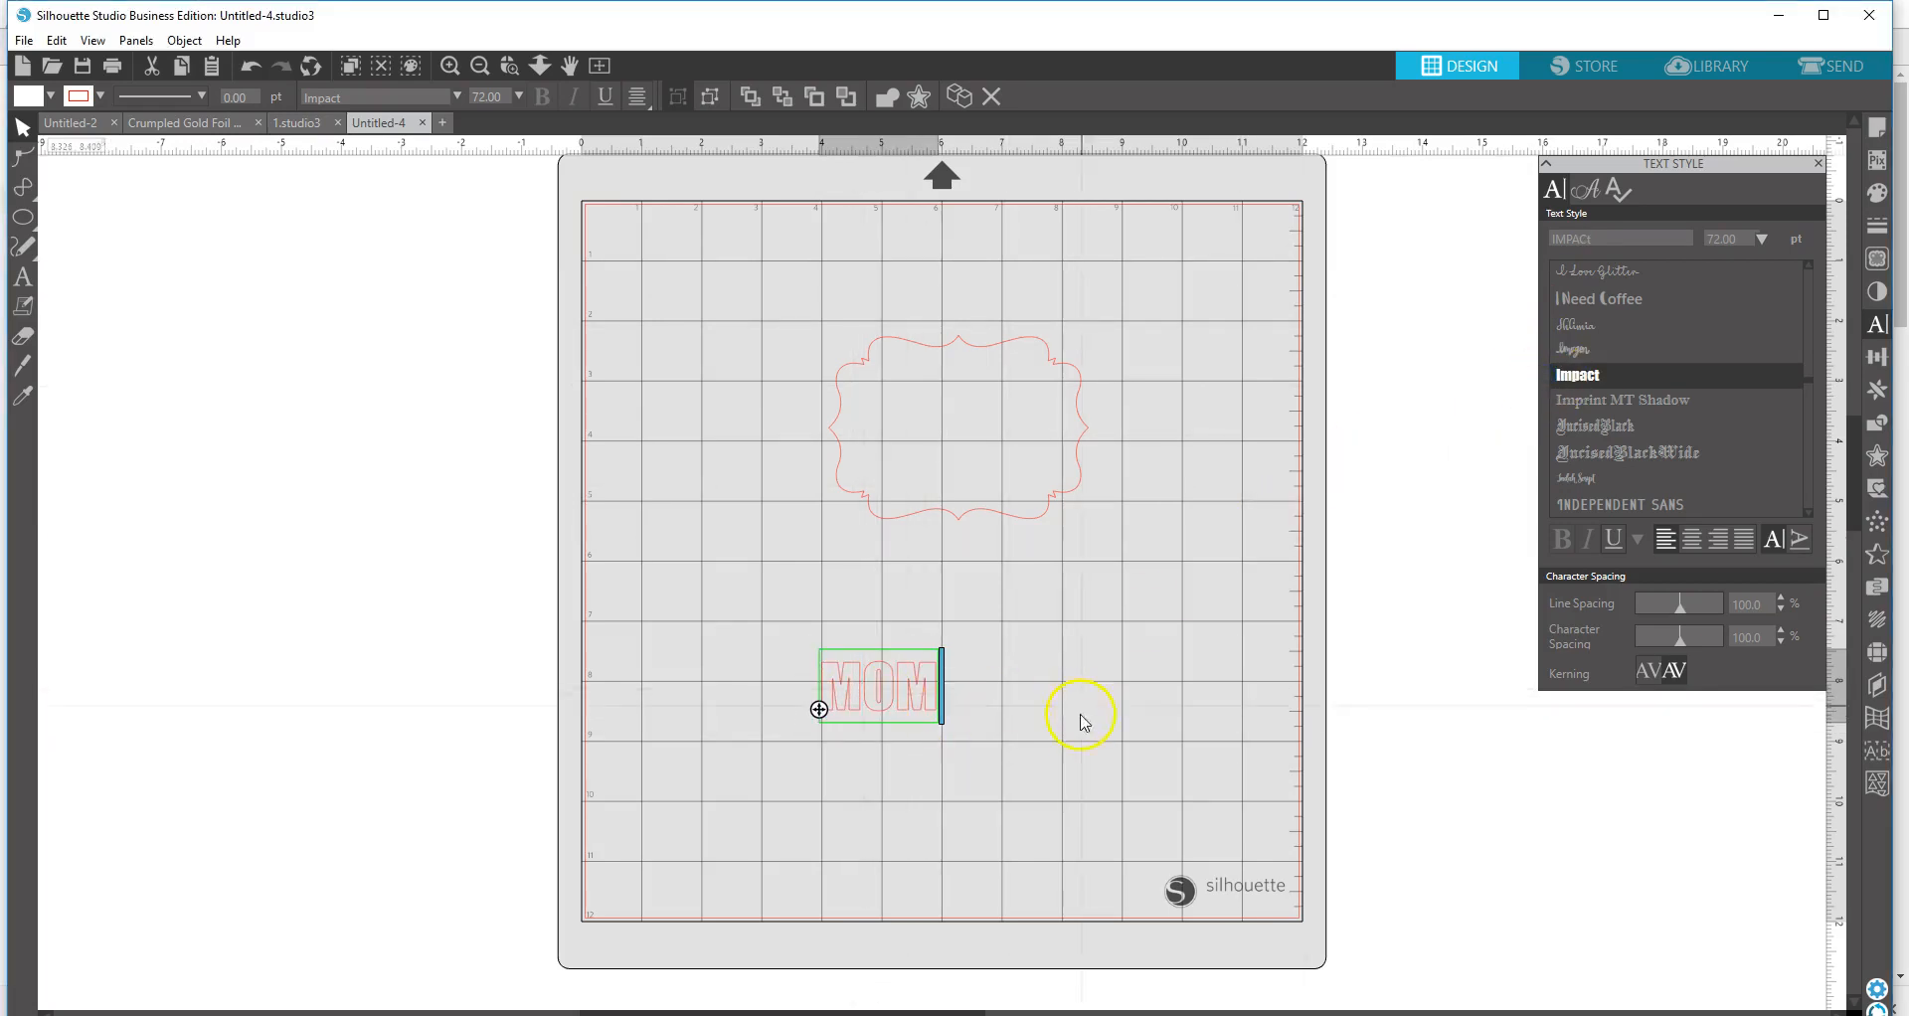
{"action": "left_click", "coordinate": [1084, 723]}
- Enlarge the MOM text to about 5.08 in wide and give it a light coral fill and matching line color
{"action": "left_click", "coordinate": [900, 696]}
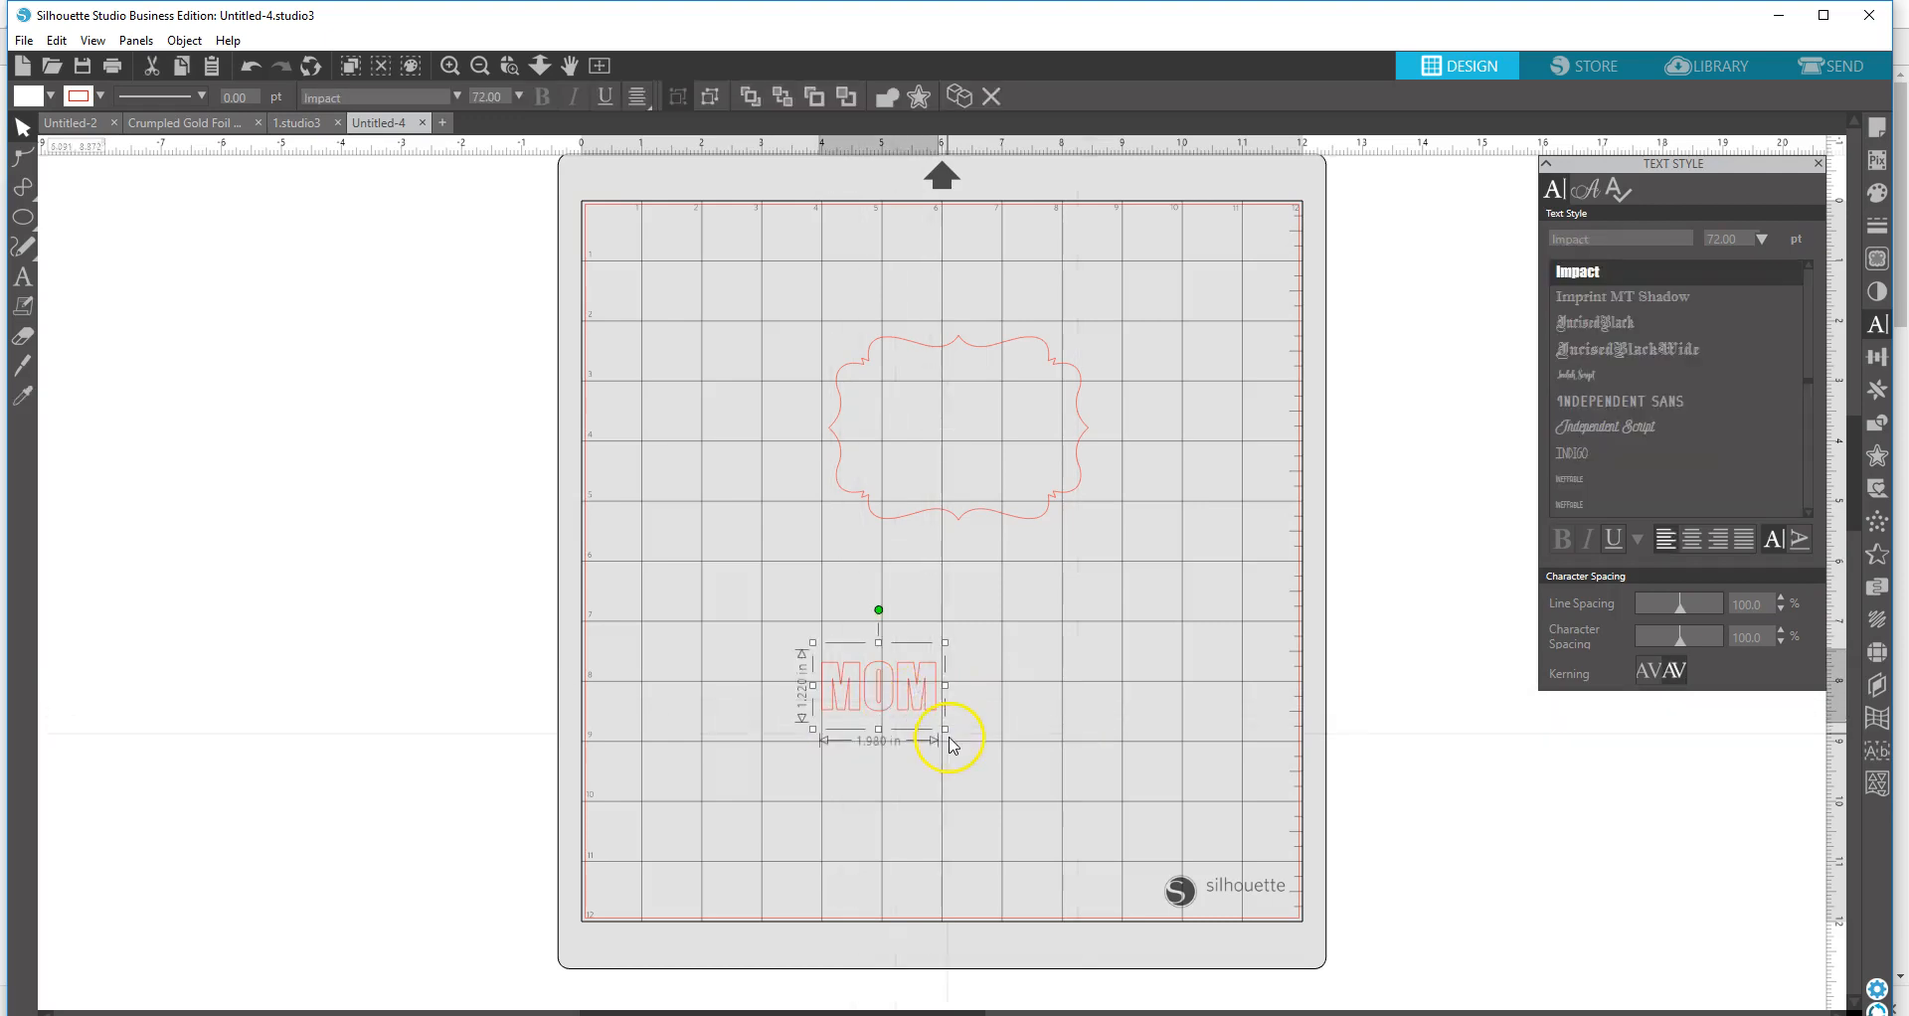
{"action": "left_click_drag", "start_coordinate": [945, 729], "coordinate": [1143, 809]}
{"action": "left_click", "coordinate": [1877, 195]}
{"action": "left_click", "coordinate": [1781, 259]}
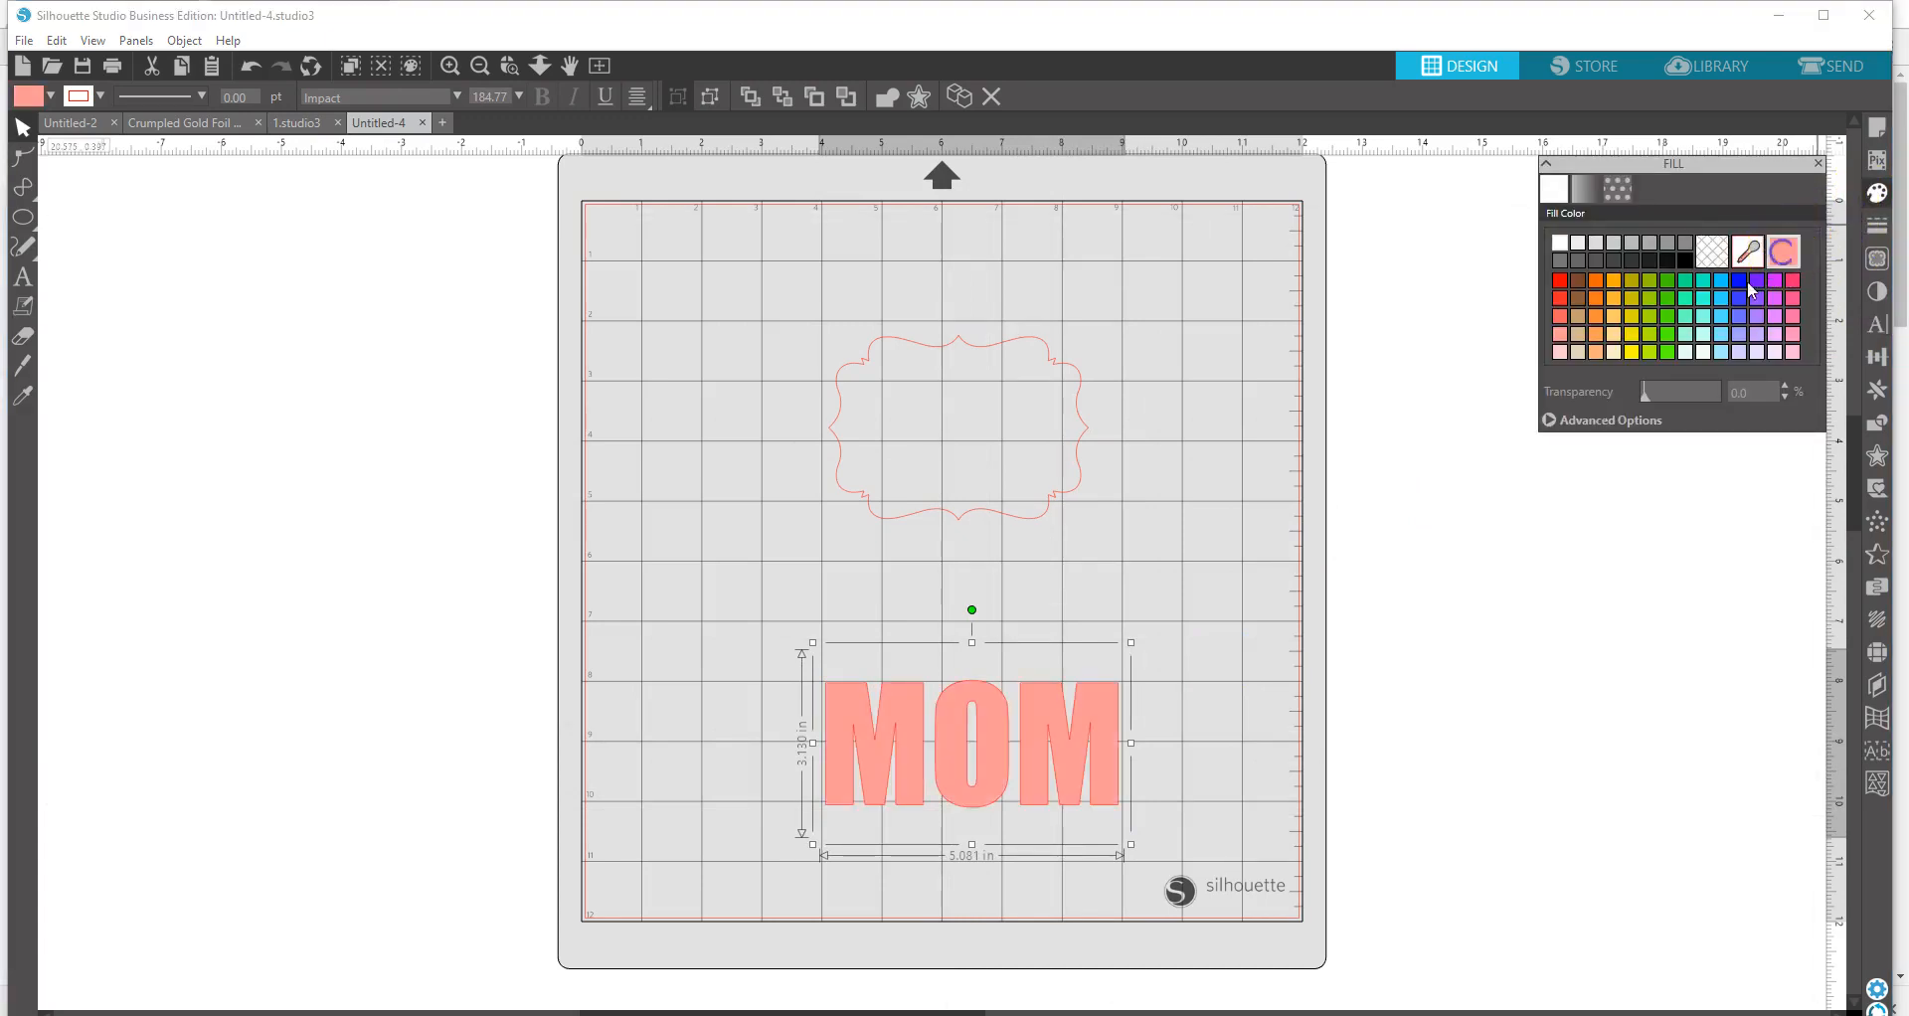
{"action": "left_click", "coordinate": [1873, 227]}
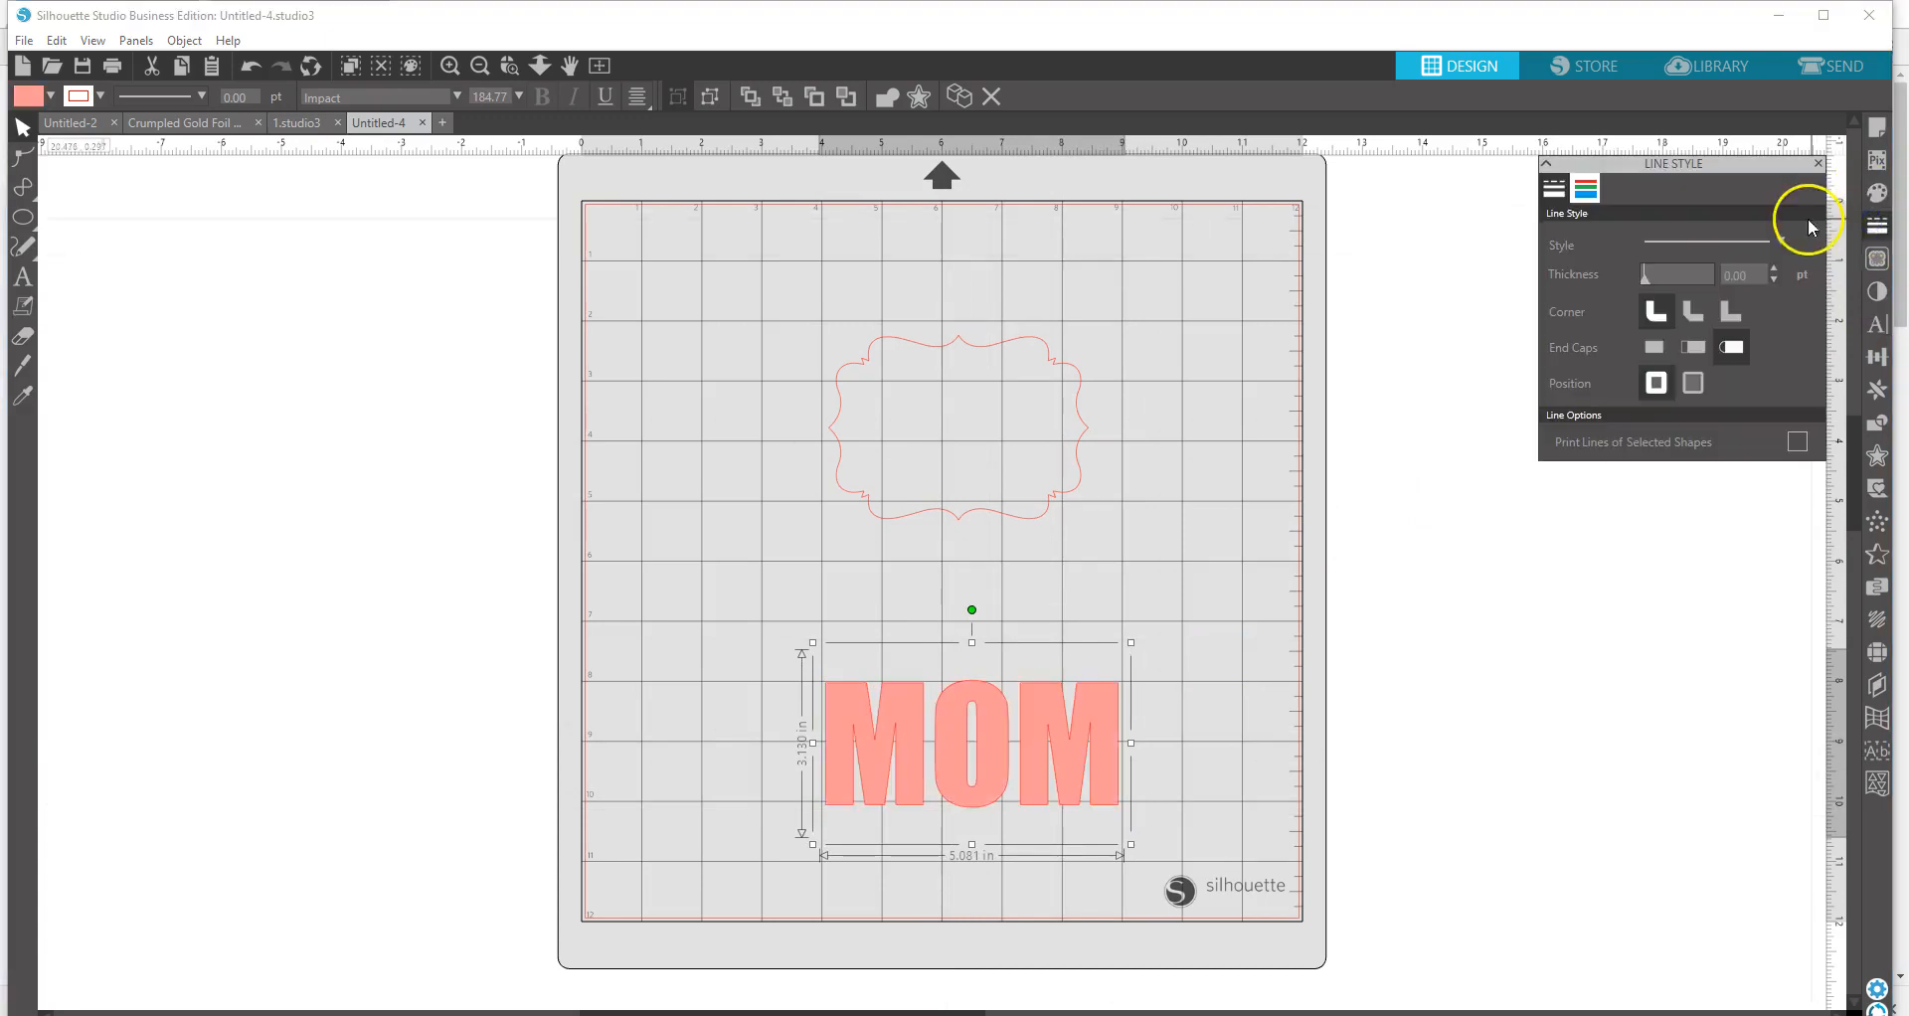
{"action": "left_click", "coordinate": [1586, 189]}
{"action": "left_click", "coordinate": [1787, 251]}
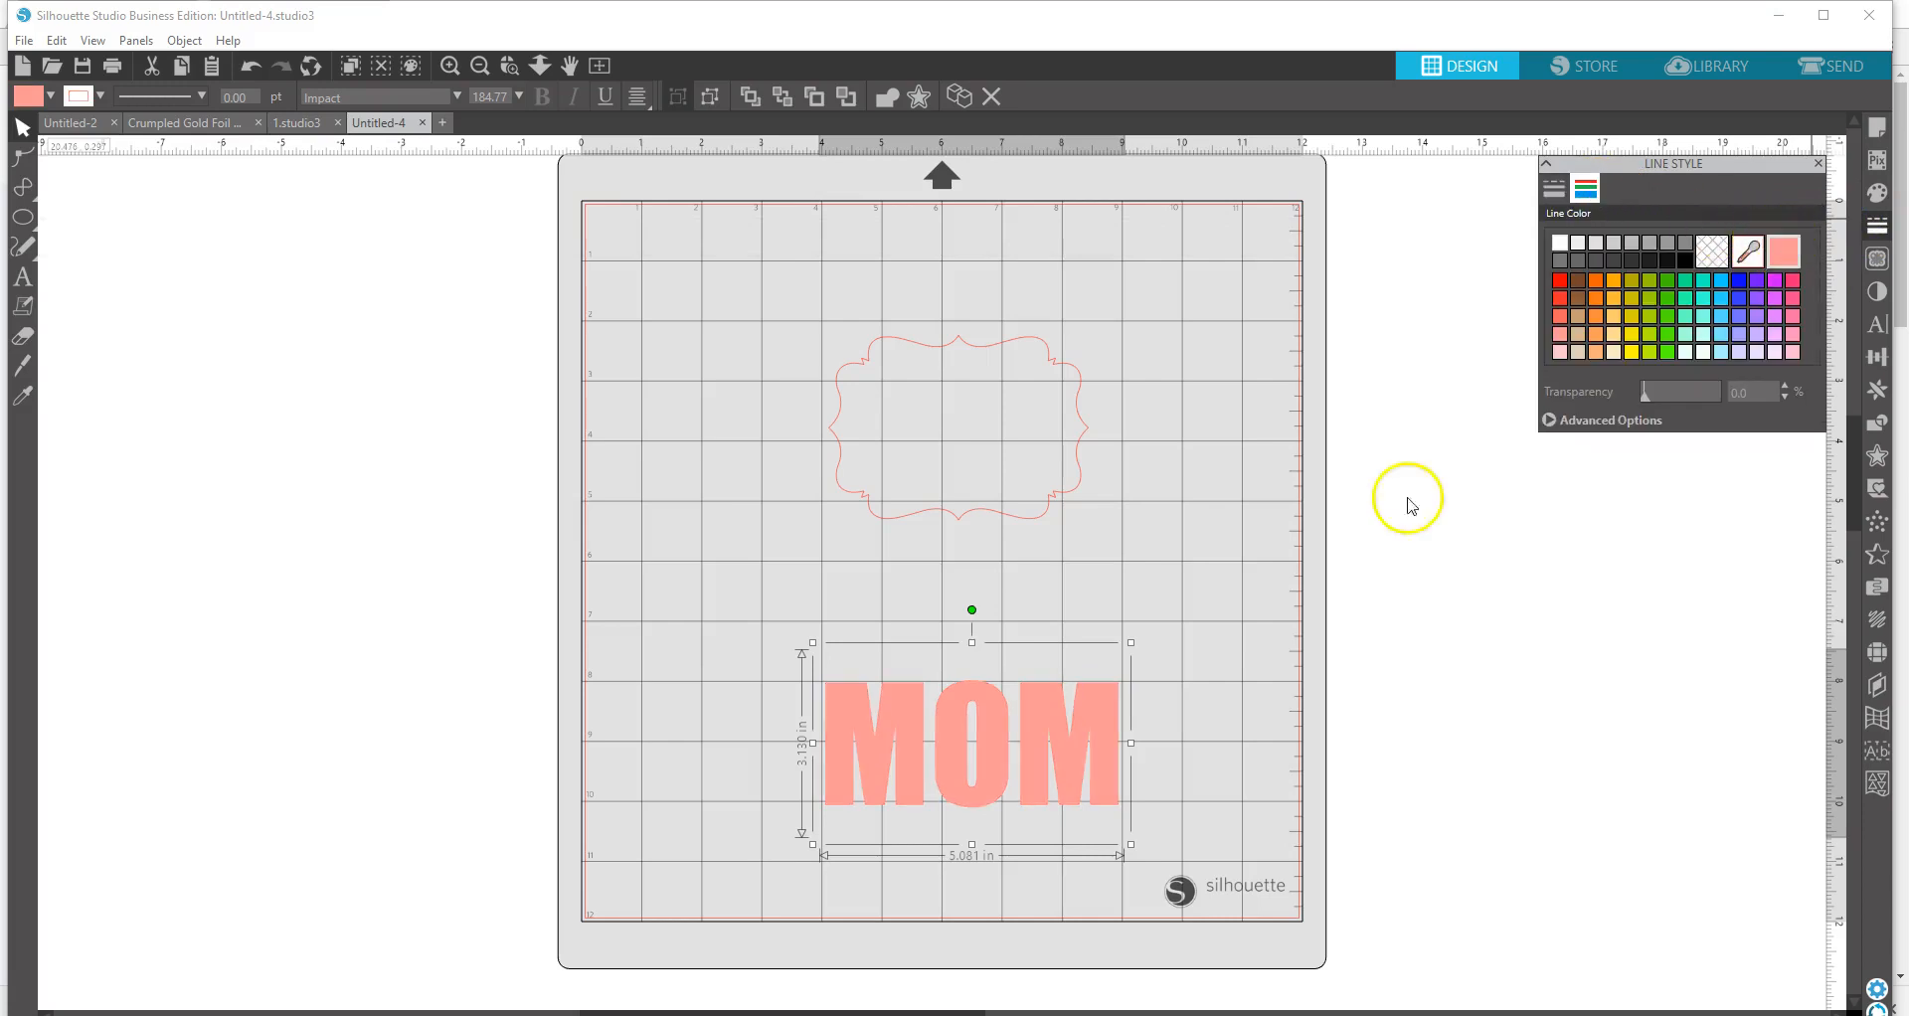
- Move MOM over the frame, enlarge it to about 5.98 in wide, and center both objects on the page
{"action": "left_click_drag", "start_coordinate": [1039, 747], "coordinate": [1029, 430]}
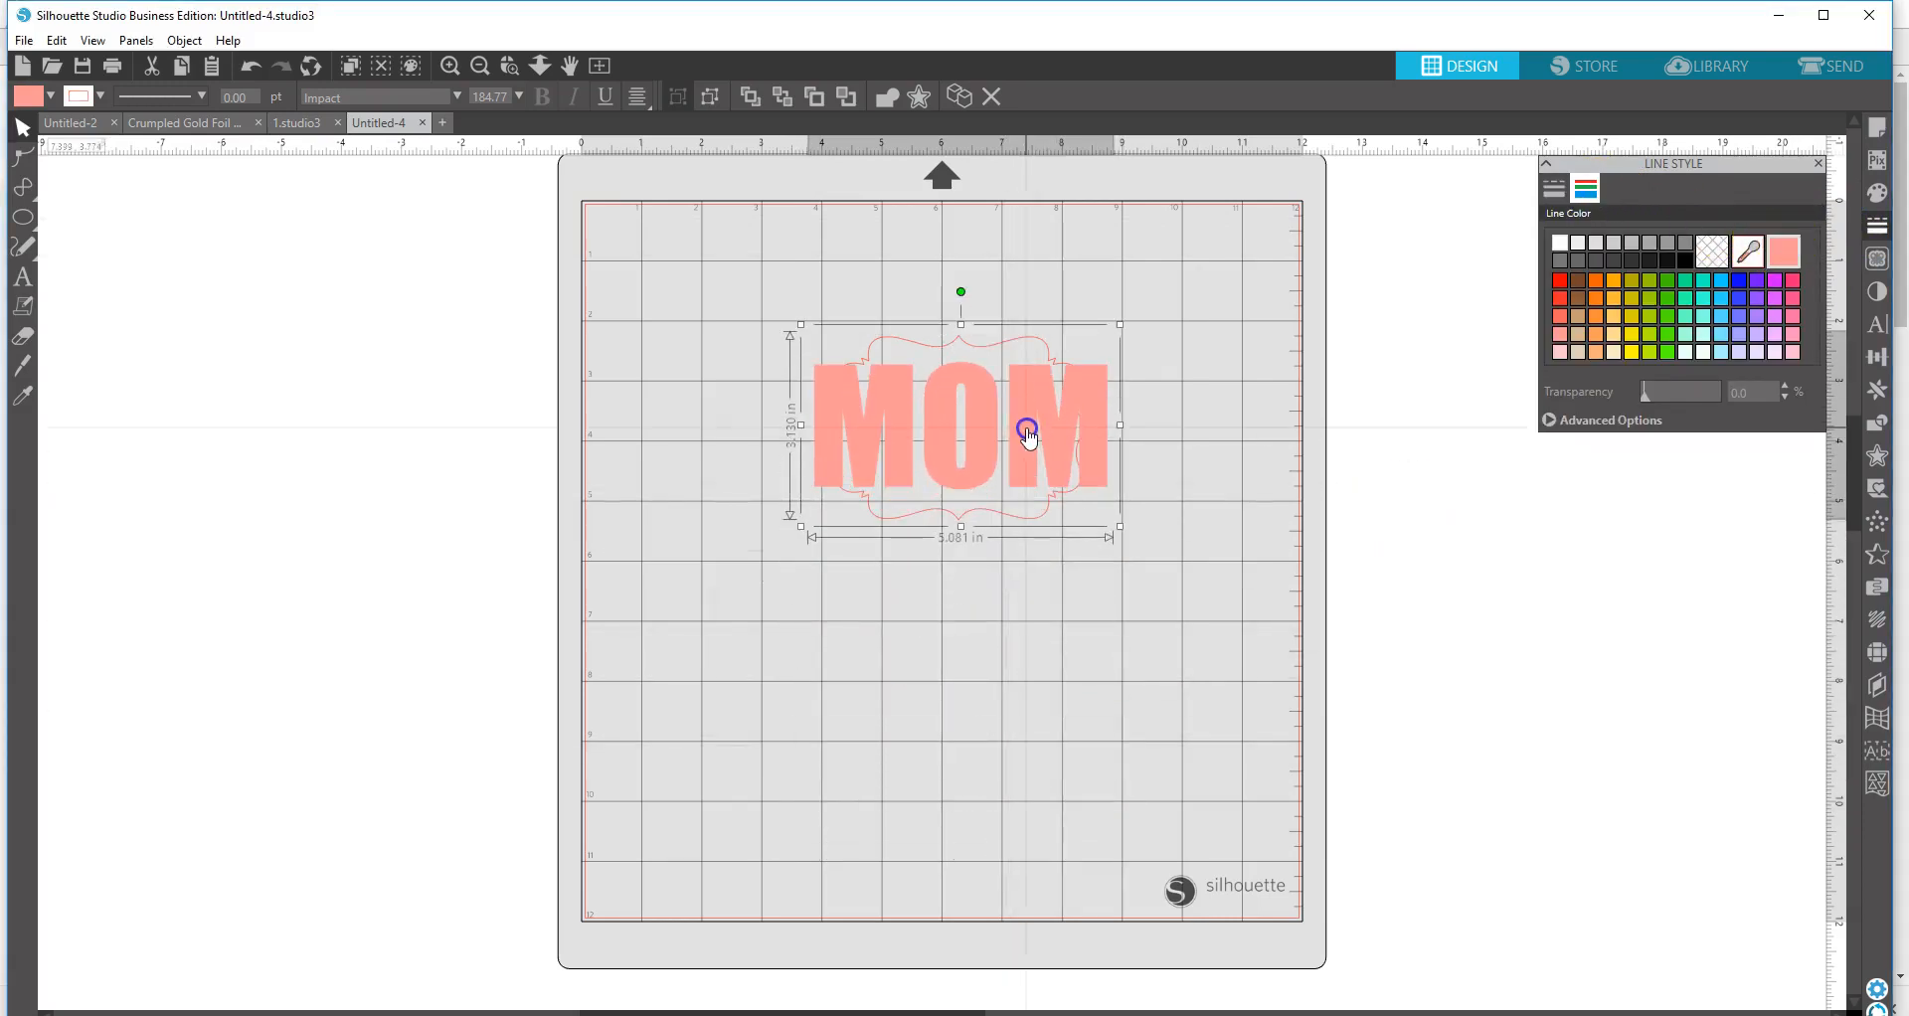
{"action": "left_click_drag", "start_coordinate": [802, 326], "coordinate": [634, 321]}
{"action": "left_click", "coordinate": [1023, 519]}
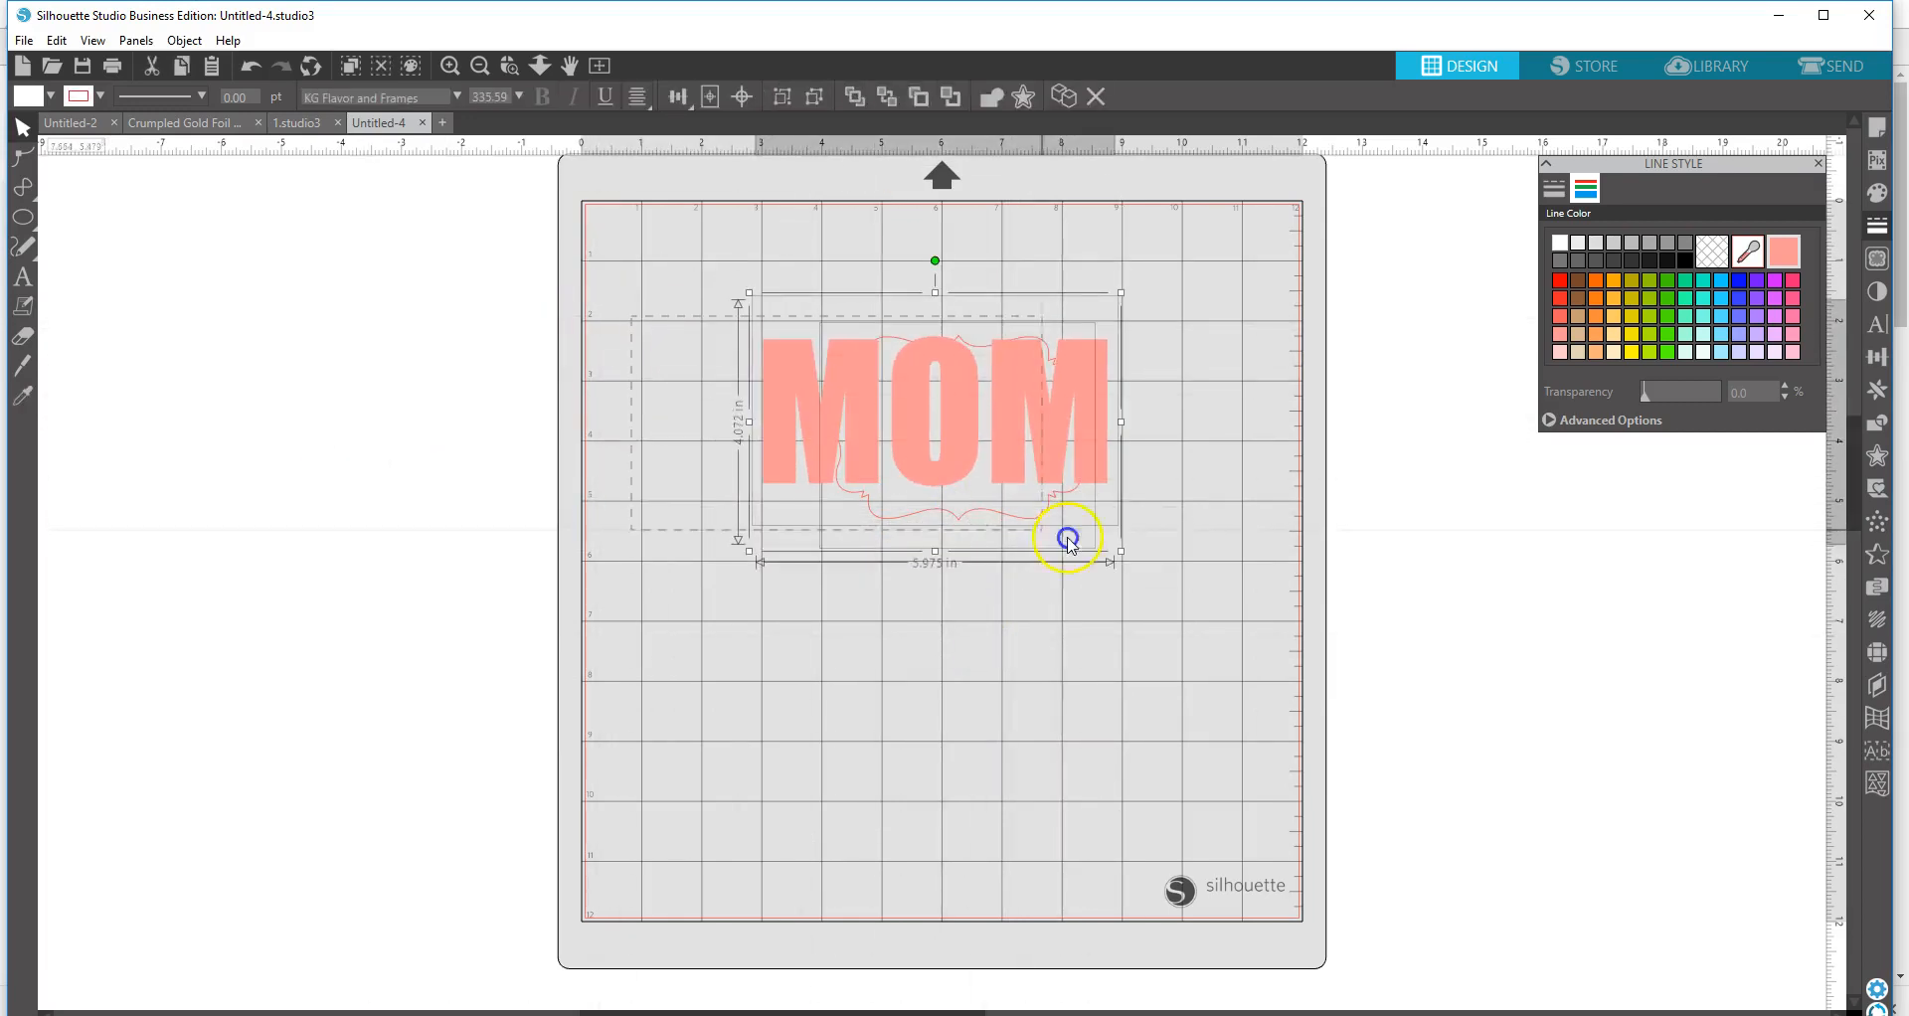
{"action": "left_click", "coordinate": [1882, 357]}
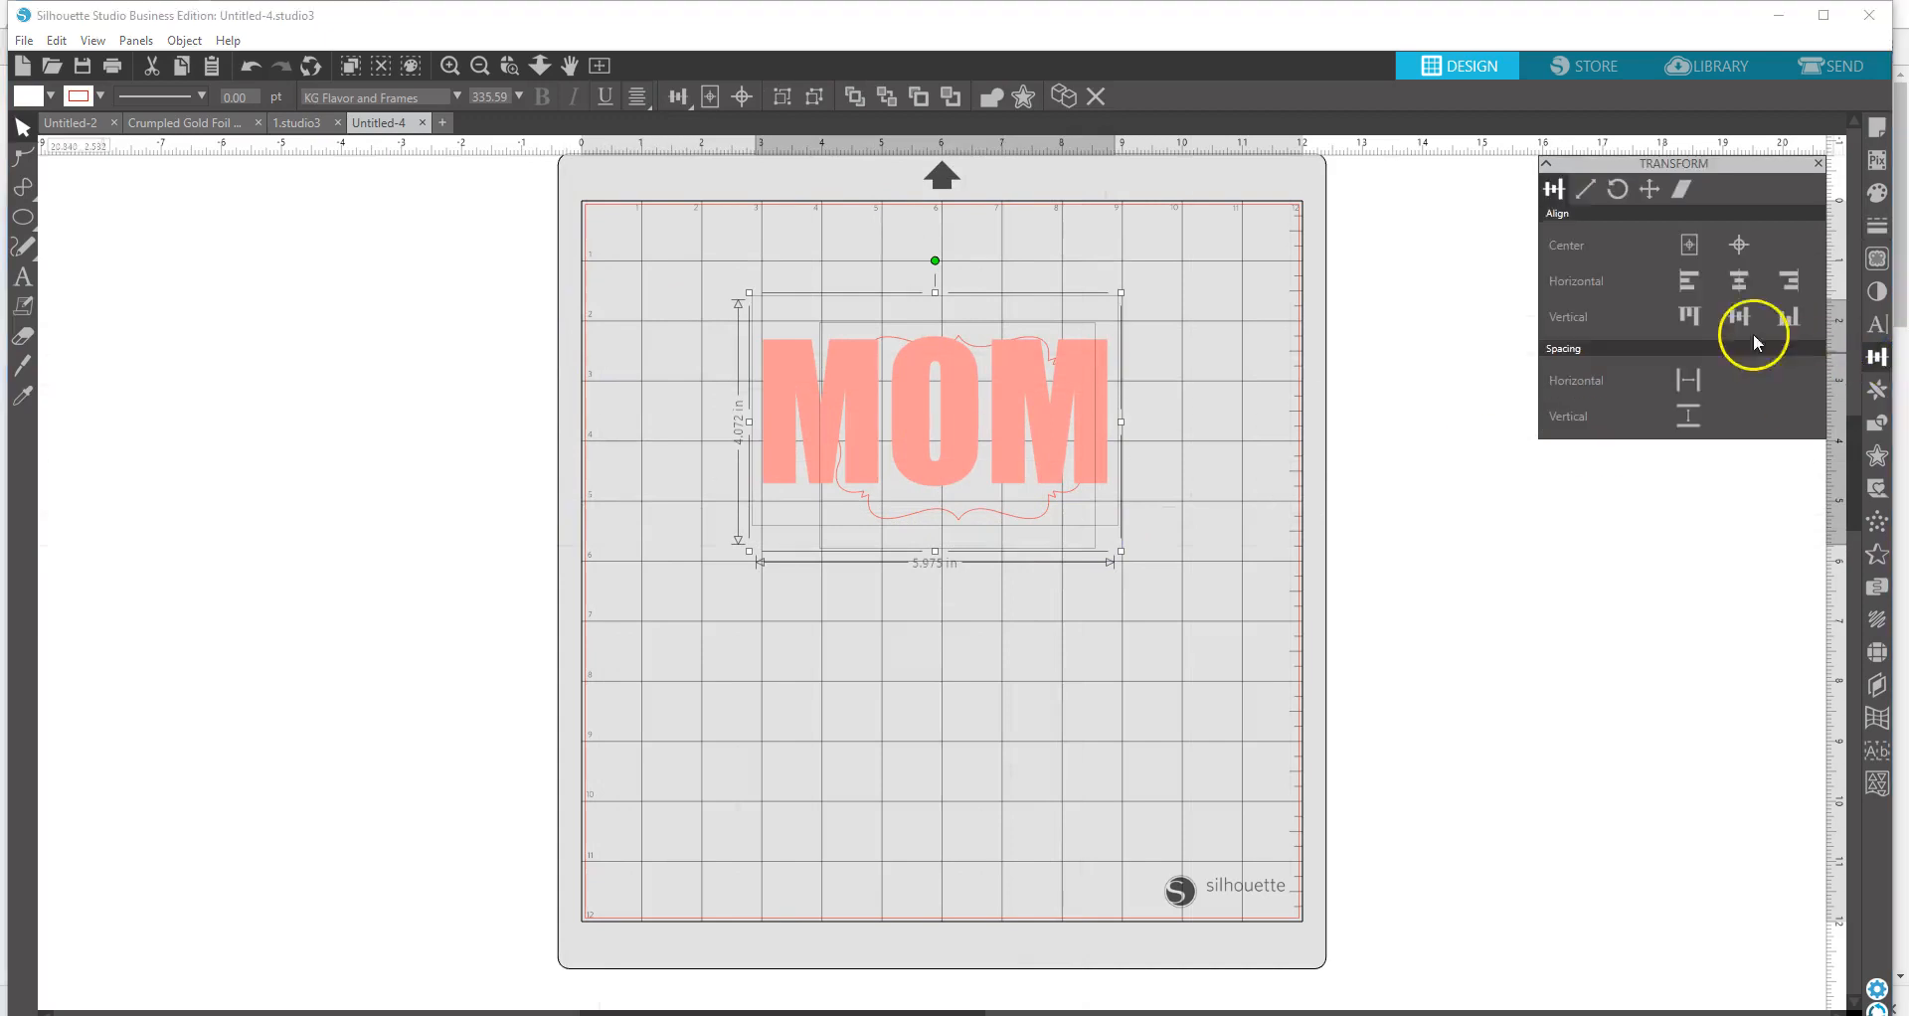
{"action": "left_click", "coordinate": [1693, 248]}
{"action": "left_click", "coordinate": [1364, 656]}
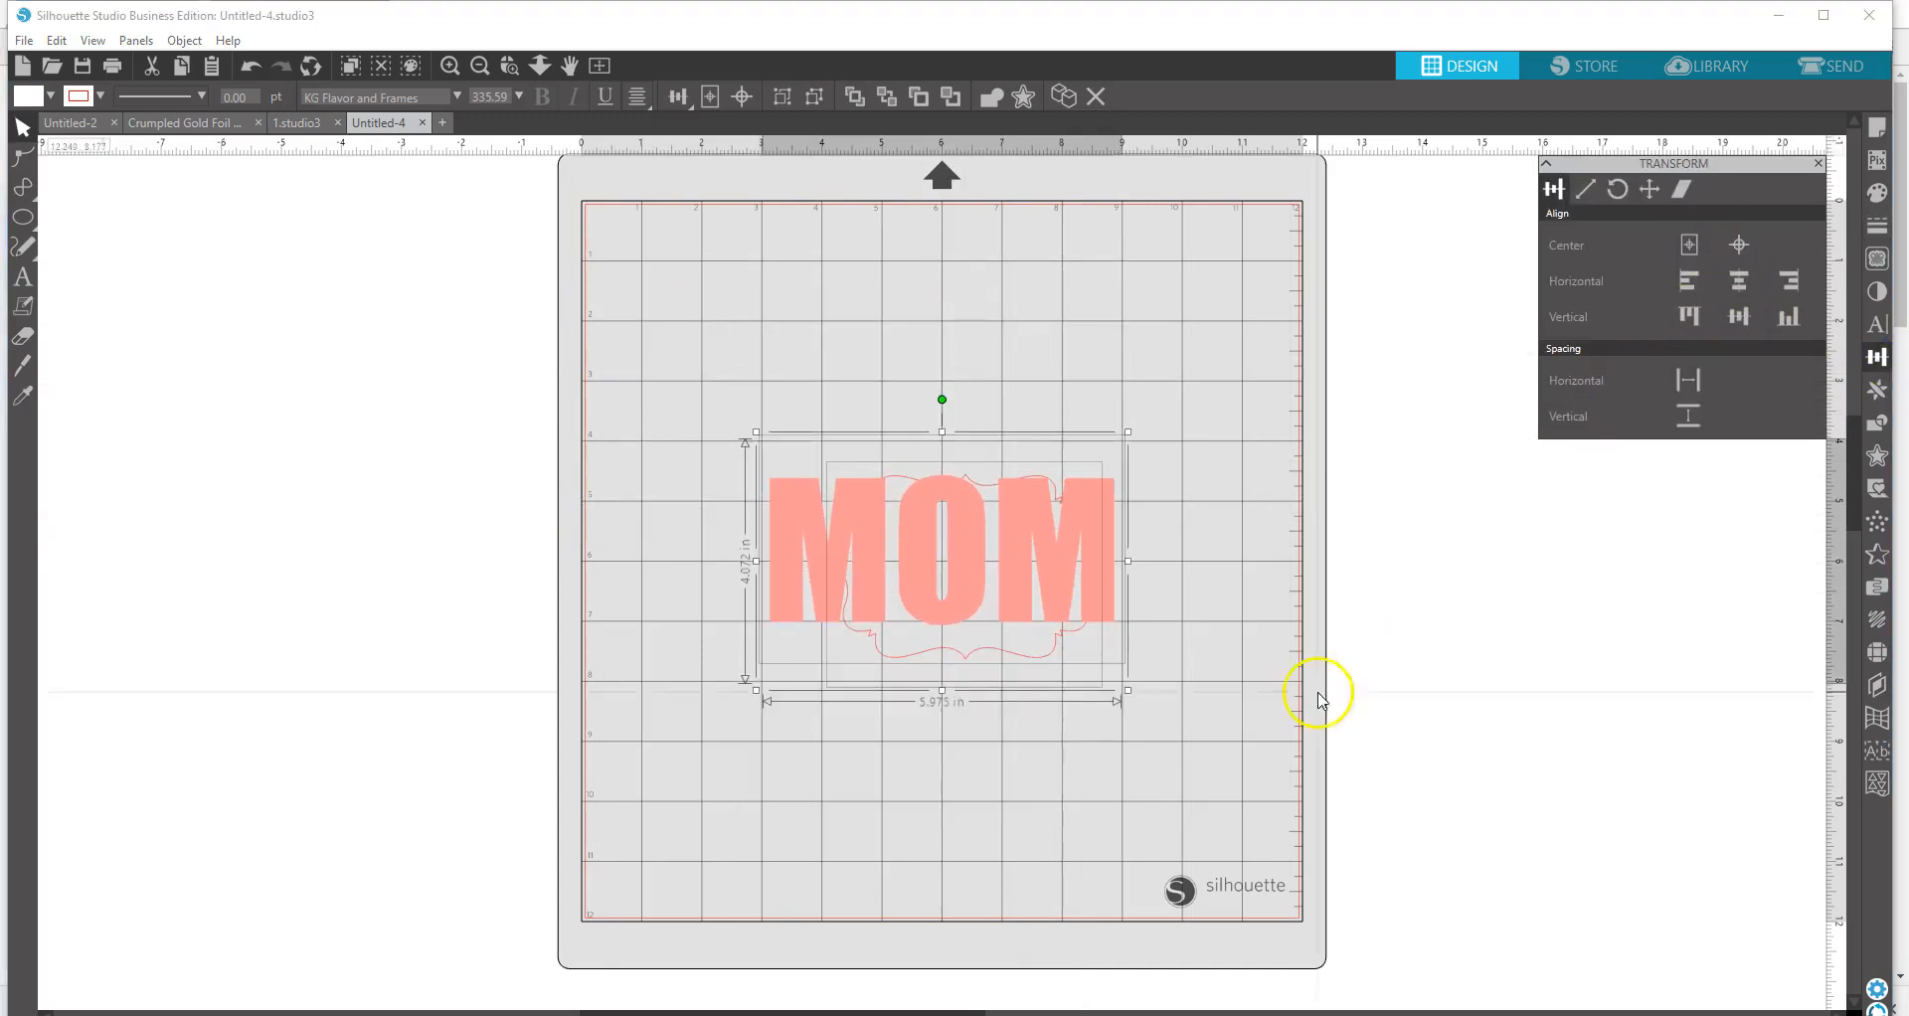
- Move the MOM text off the frame to the empty area below it on the mat
{"action": "left_click", "coordinate": [979, 565]}
{"action": "left_click_drag", "start_coordinate": [979, 565], "coordinate": [981, 789]}
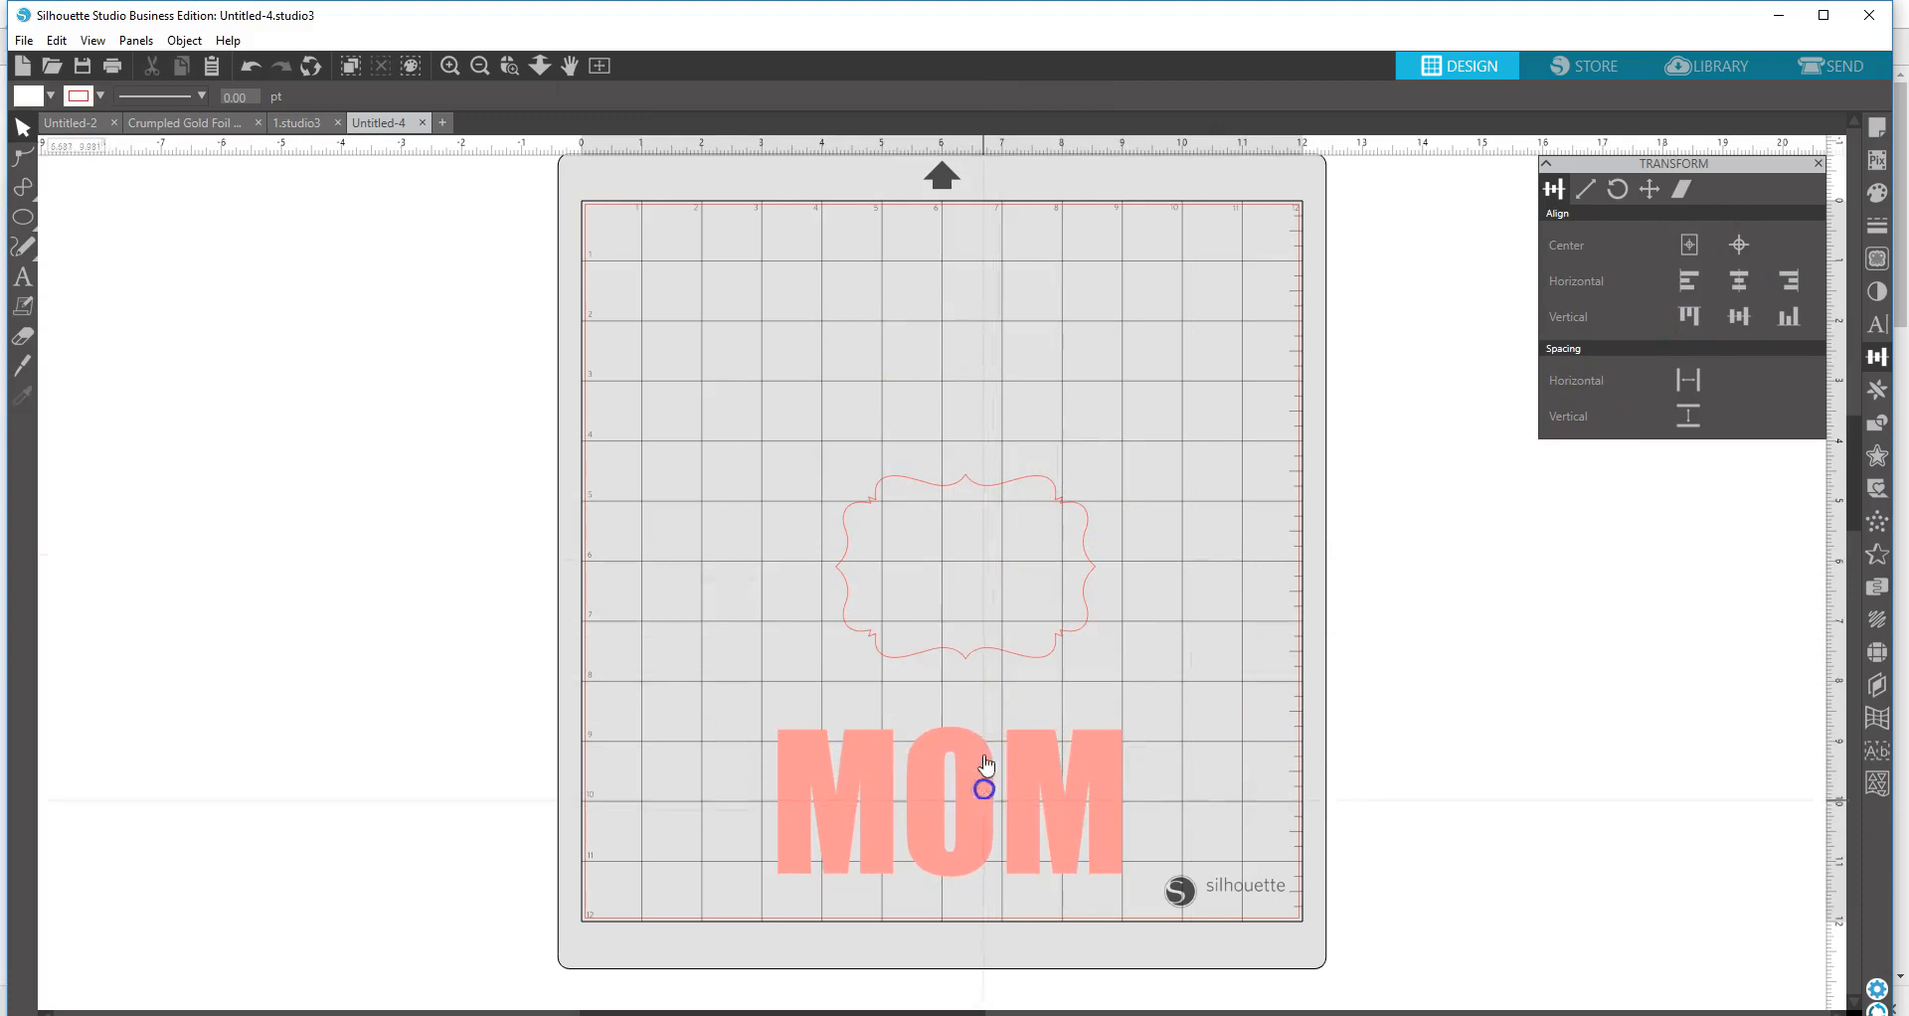
- Center the frame and MOM together as a pair on the page, and move MOM back down to the mat's lower edge
{"action": "left_click_drag", "start_coordinate": [796, 448], "coordinate": [1272, 979]}
{"action": "scroll", "coordinate": [1275, 990], "scroll_direction": "down", "scroll_amount": 1}
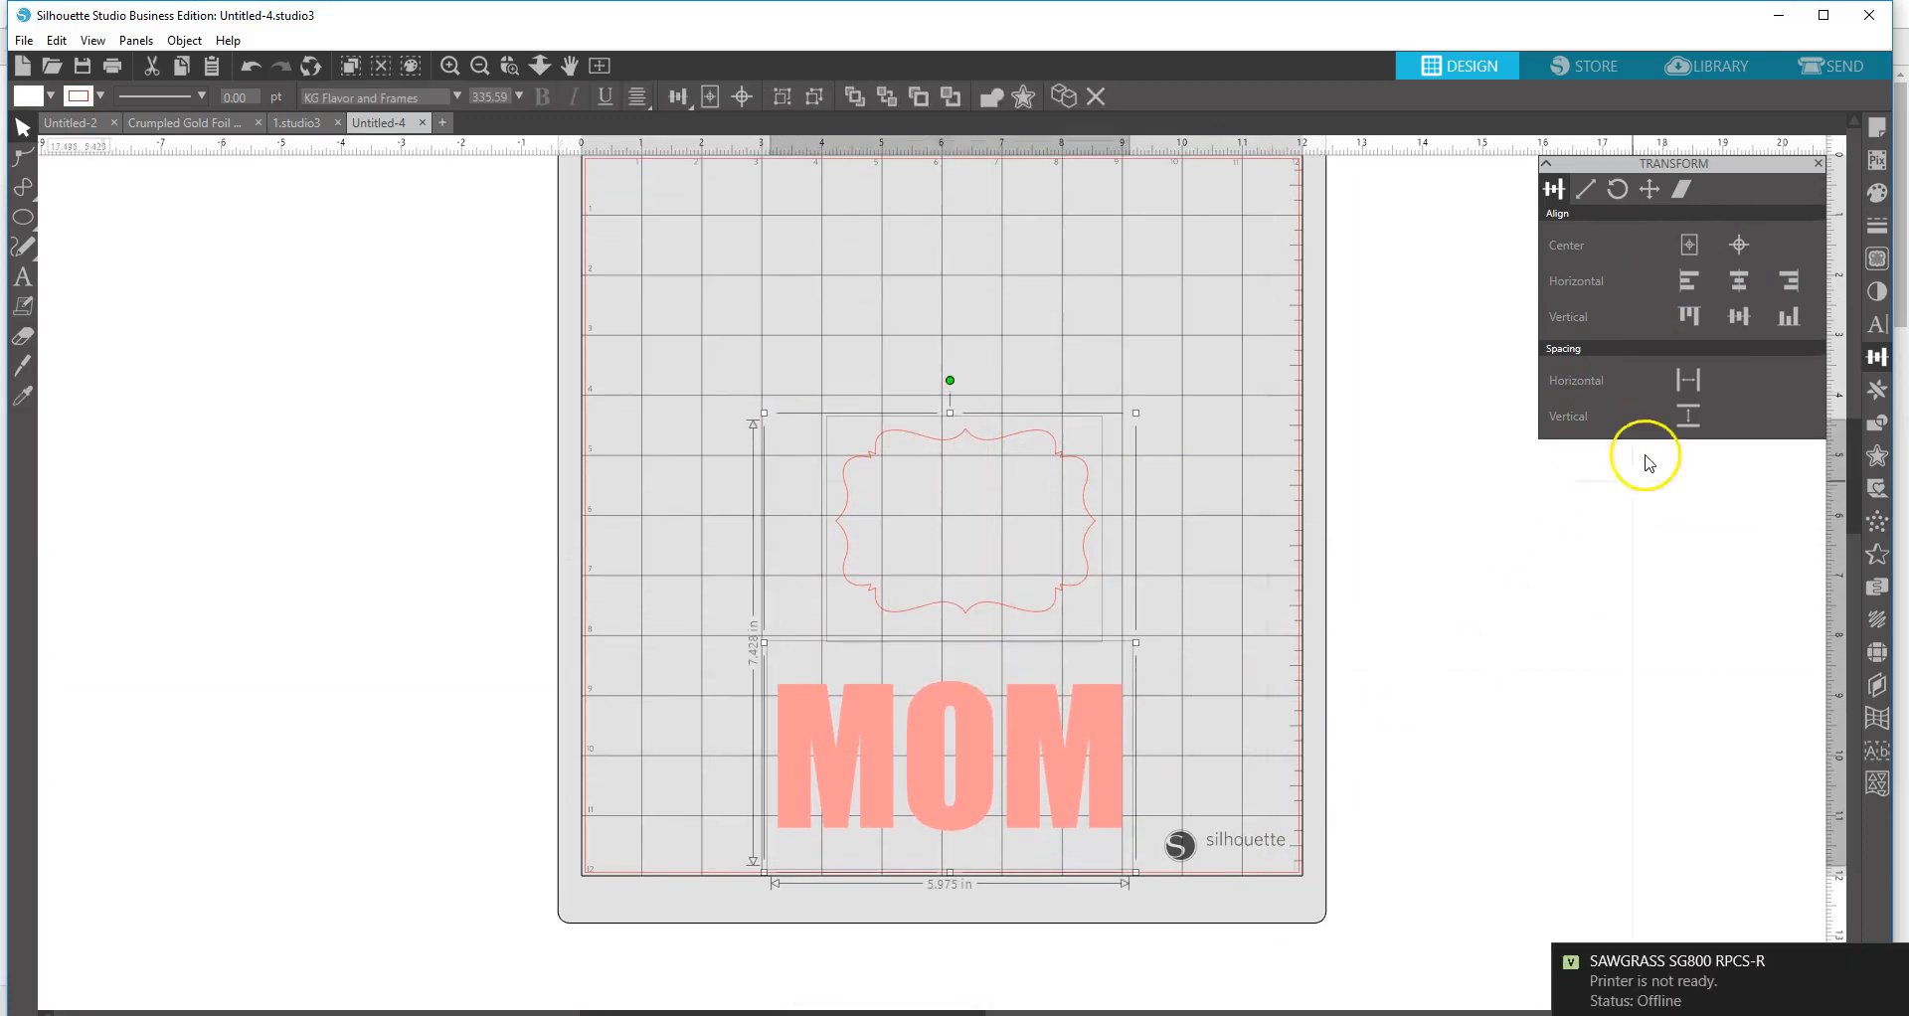
{"action": "left_click", "coordinate": [1694, 248]}
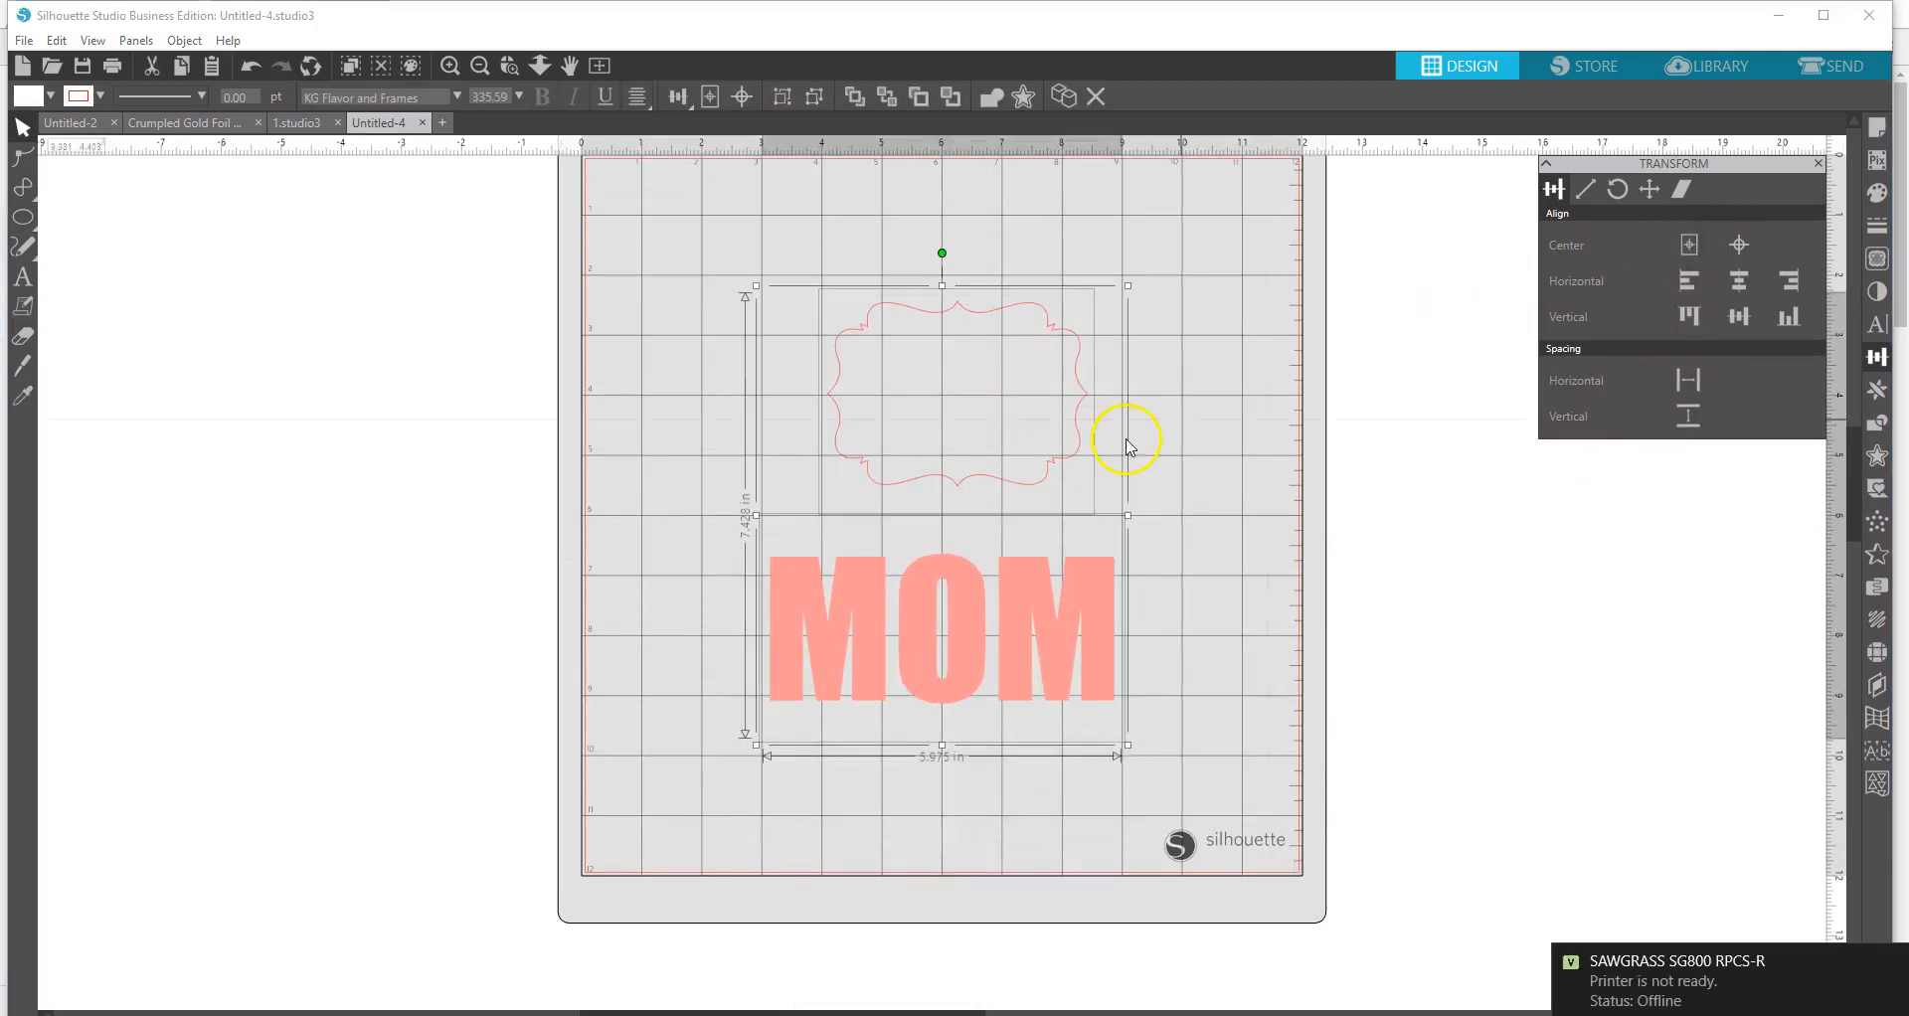
{"action": "left_click", "coordinate": [612, 518]}
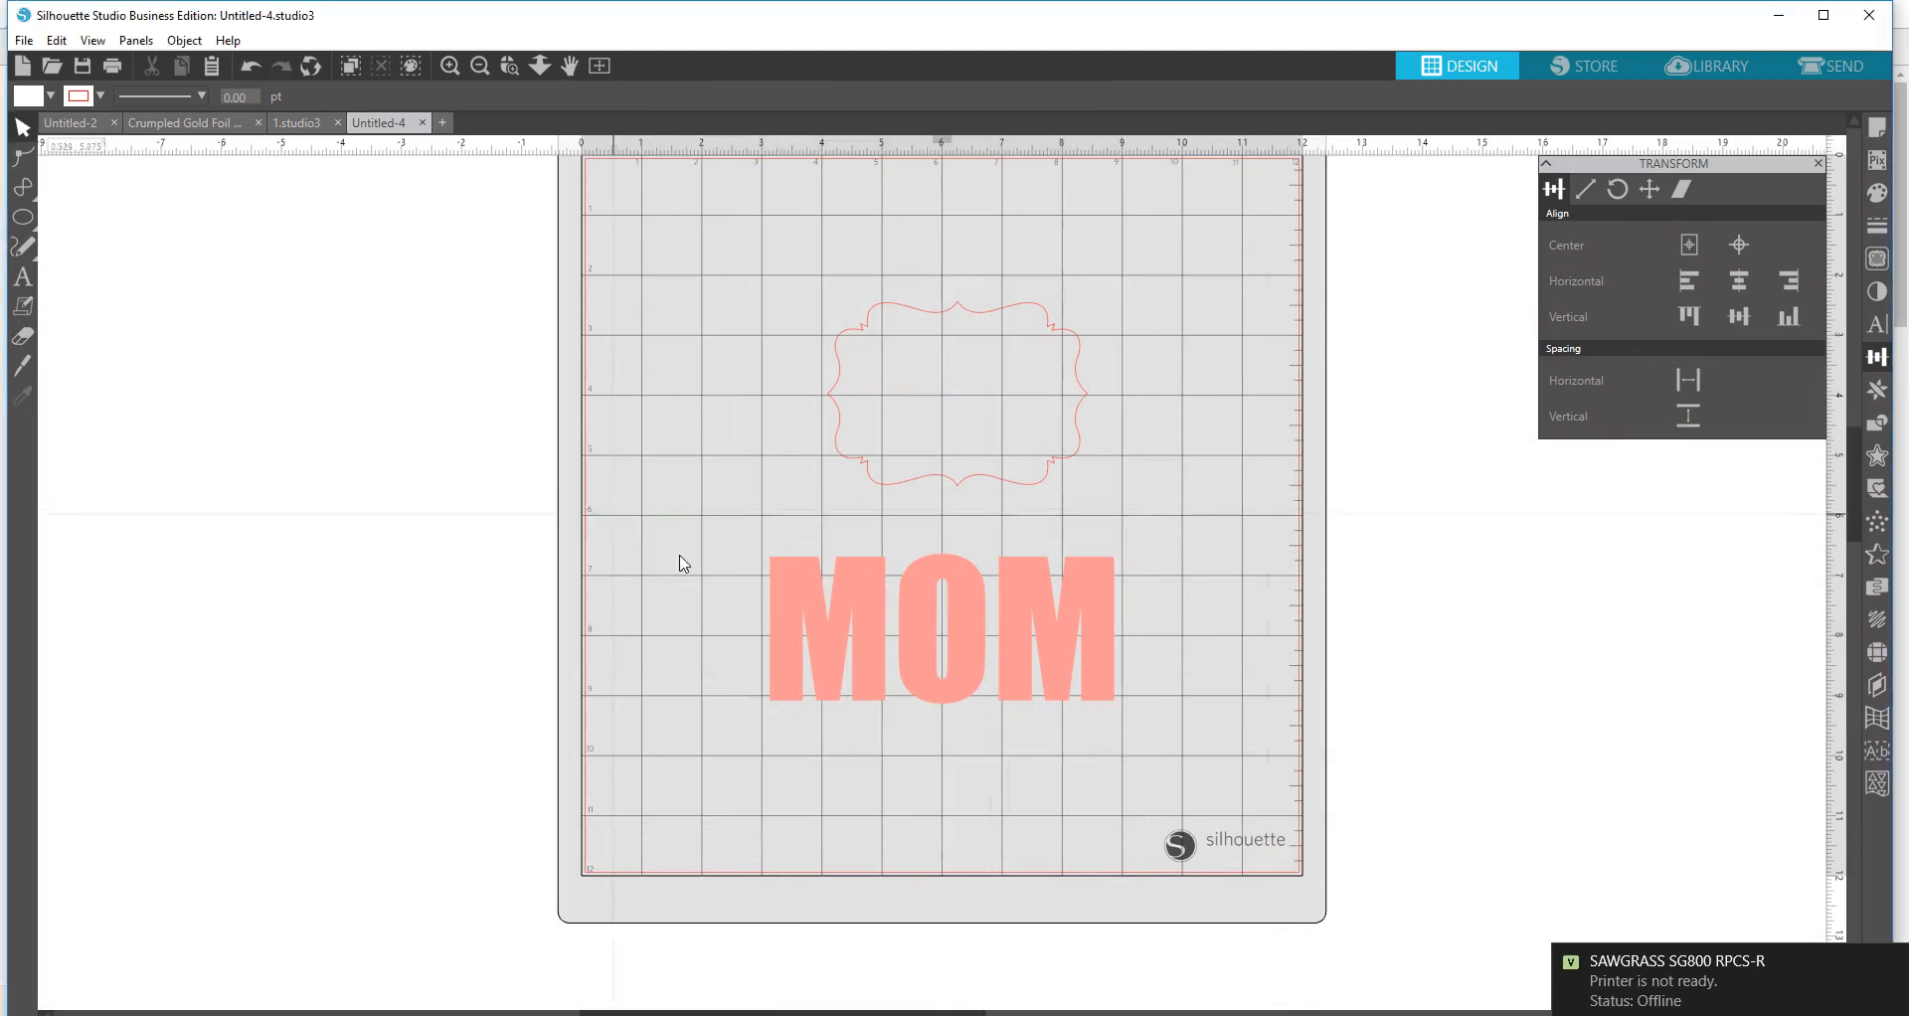
{"action": "left_click_drag", "start_coordinate": [874, 640], "coordinate": [879, 807]}
{"action": "left_click", "coordinate": [933, 574]}
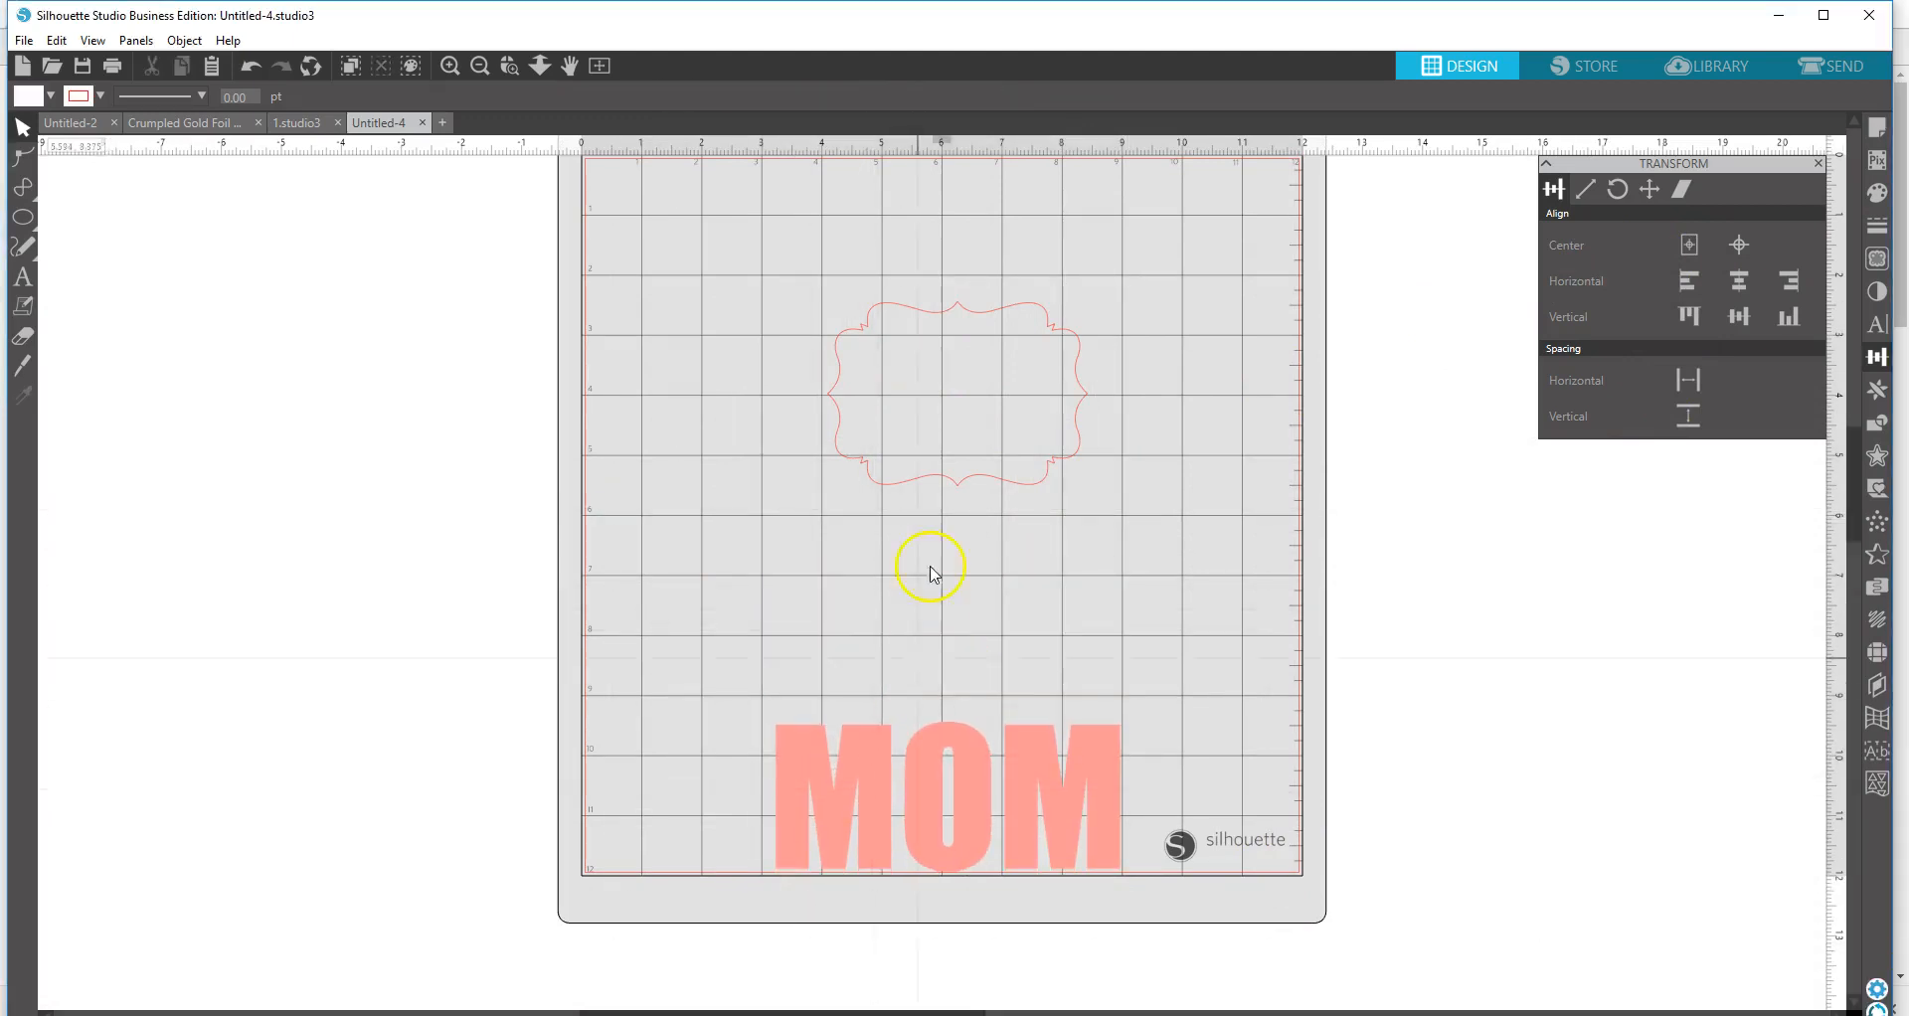
- Center the frame on the page by itself, and center MOM on the page separately so it overlays the frame
{"action": "left_click", "coordinate": [954, 483]}
{"action": "left_click", "coordinate": [1690, 244]}
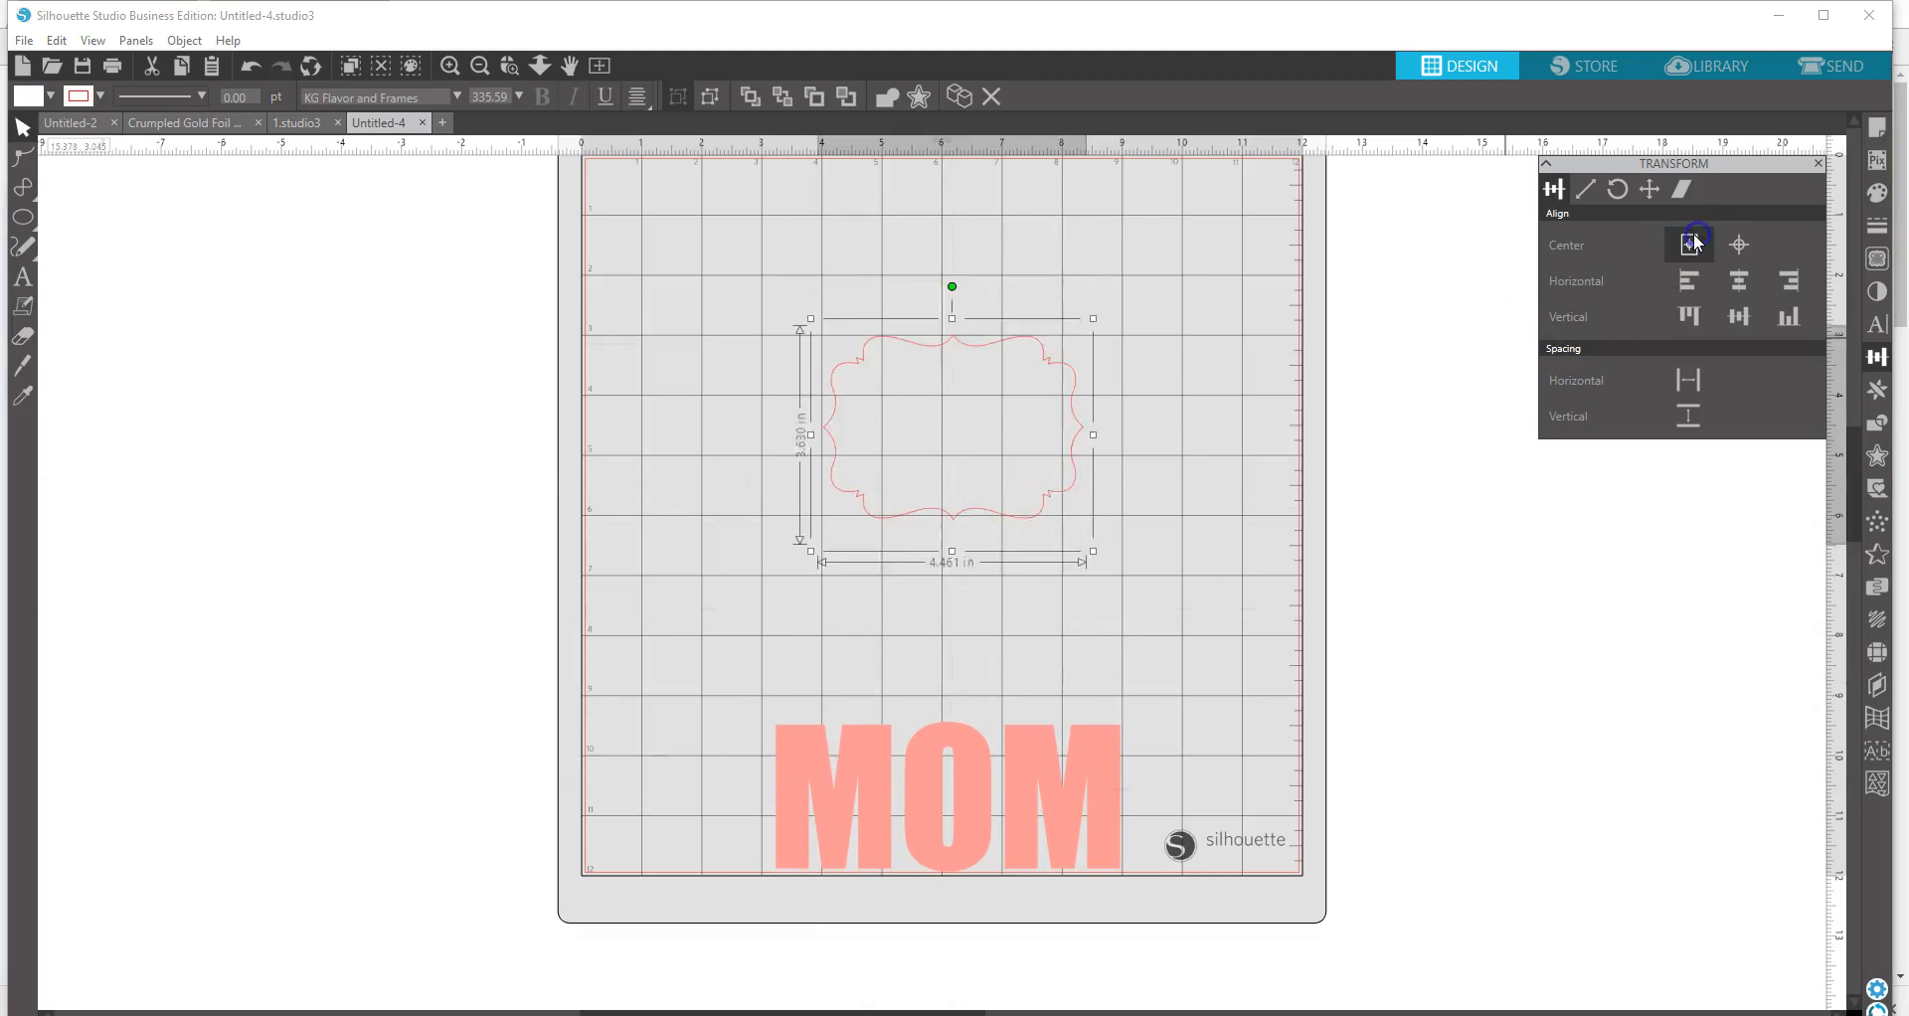
{"action": "left_click", "coordinate": [1078, 747]}
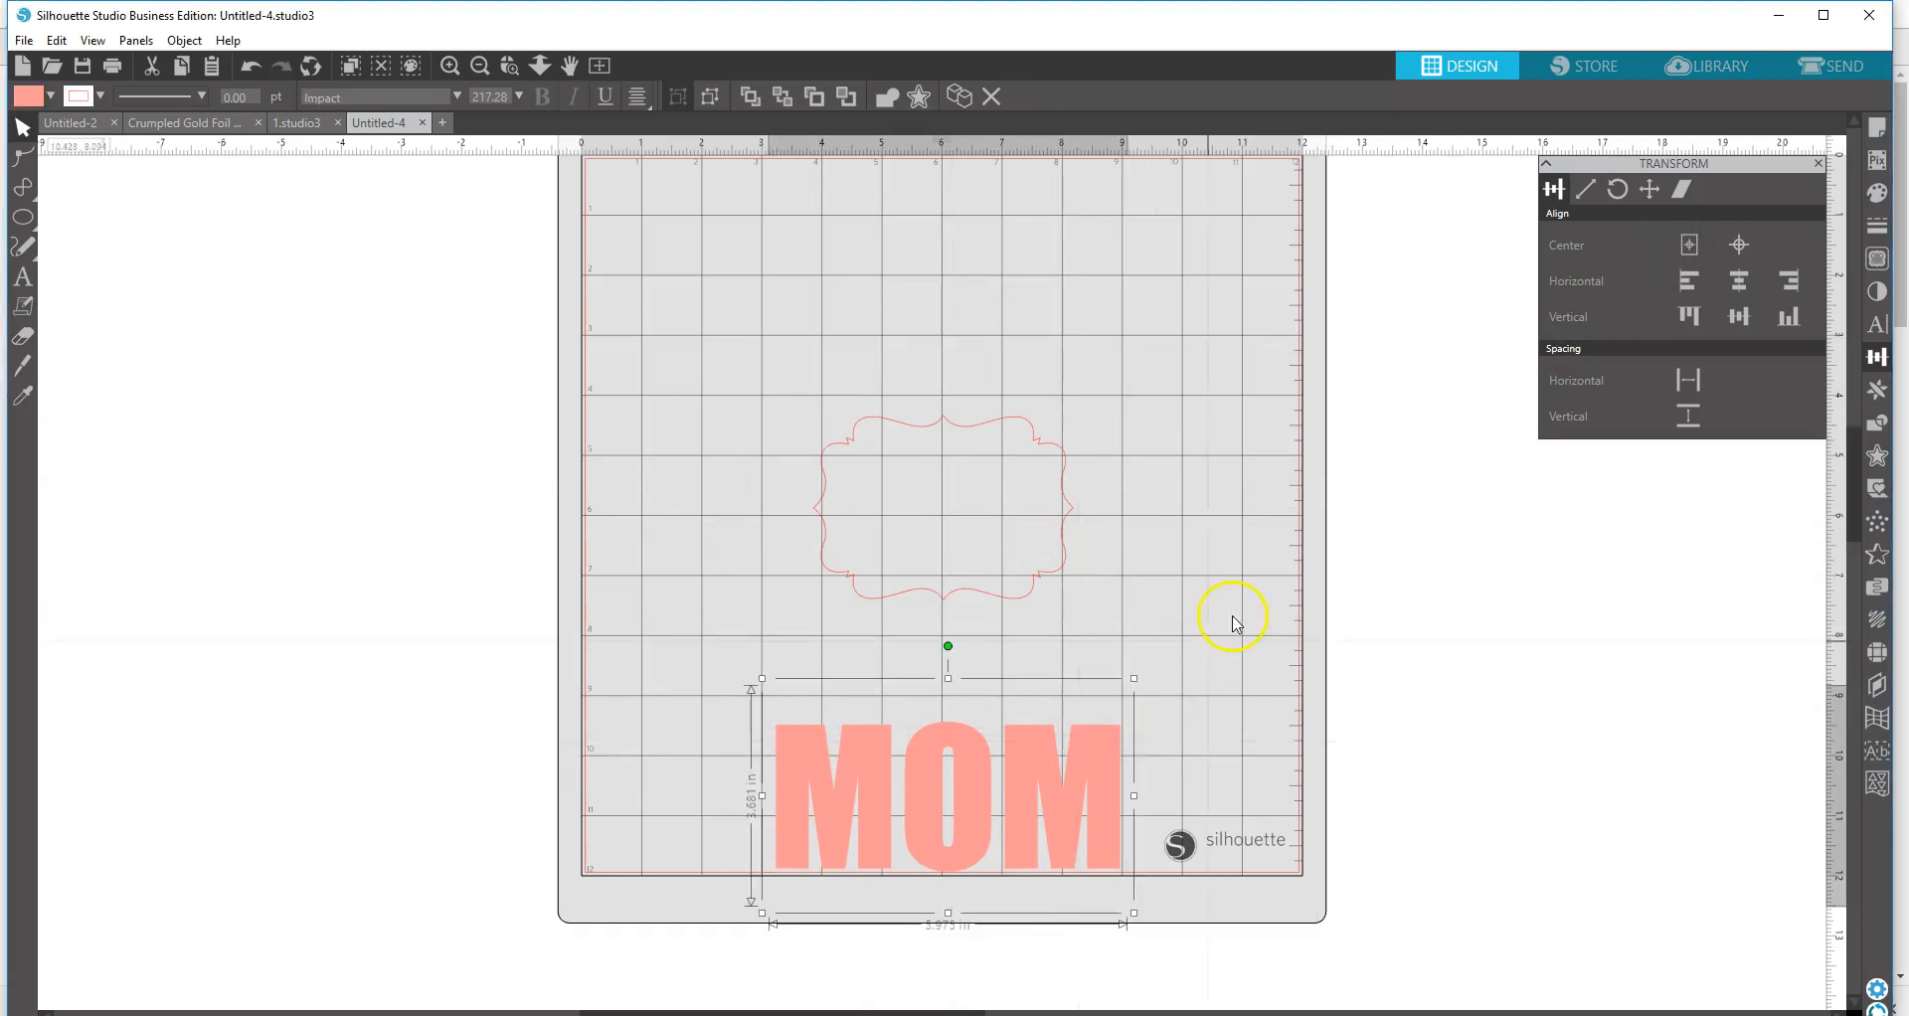
{"action": "left_click", "coordinate": [1690, 243]}
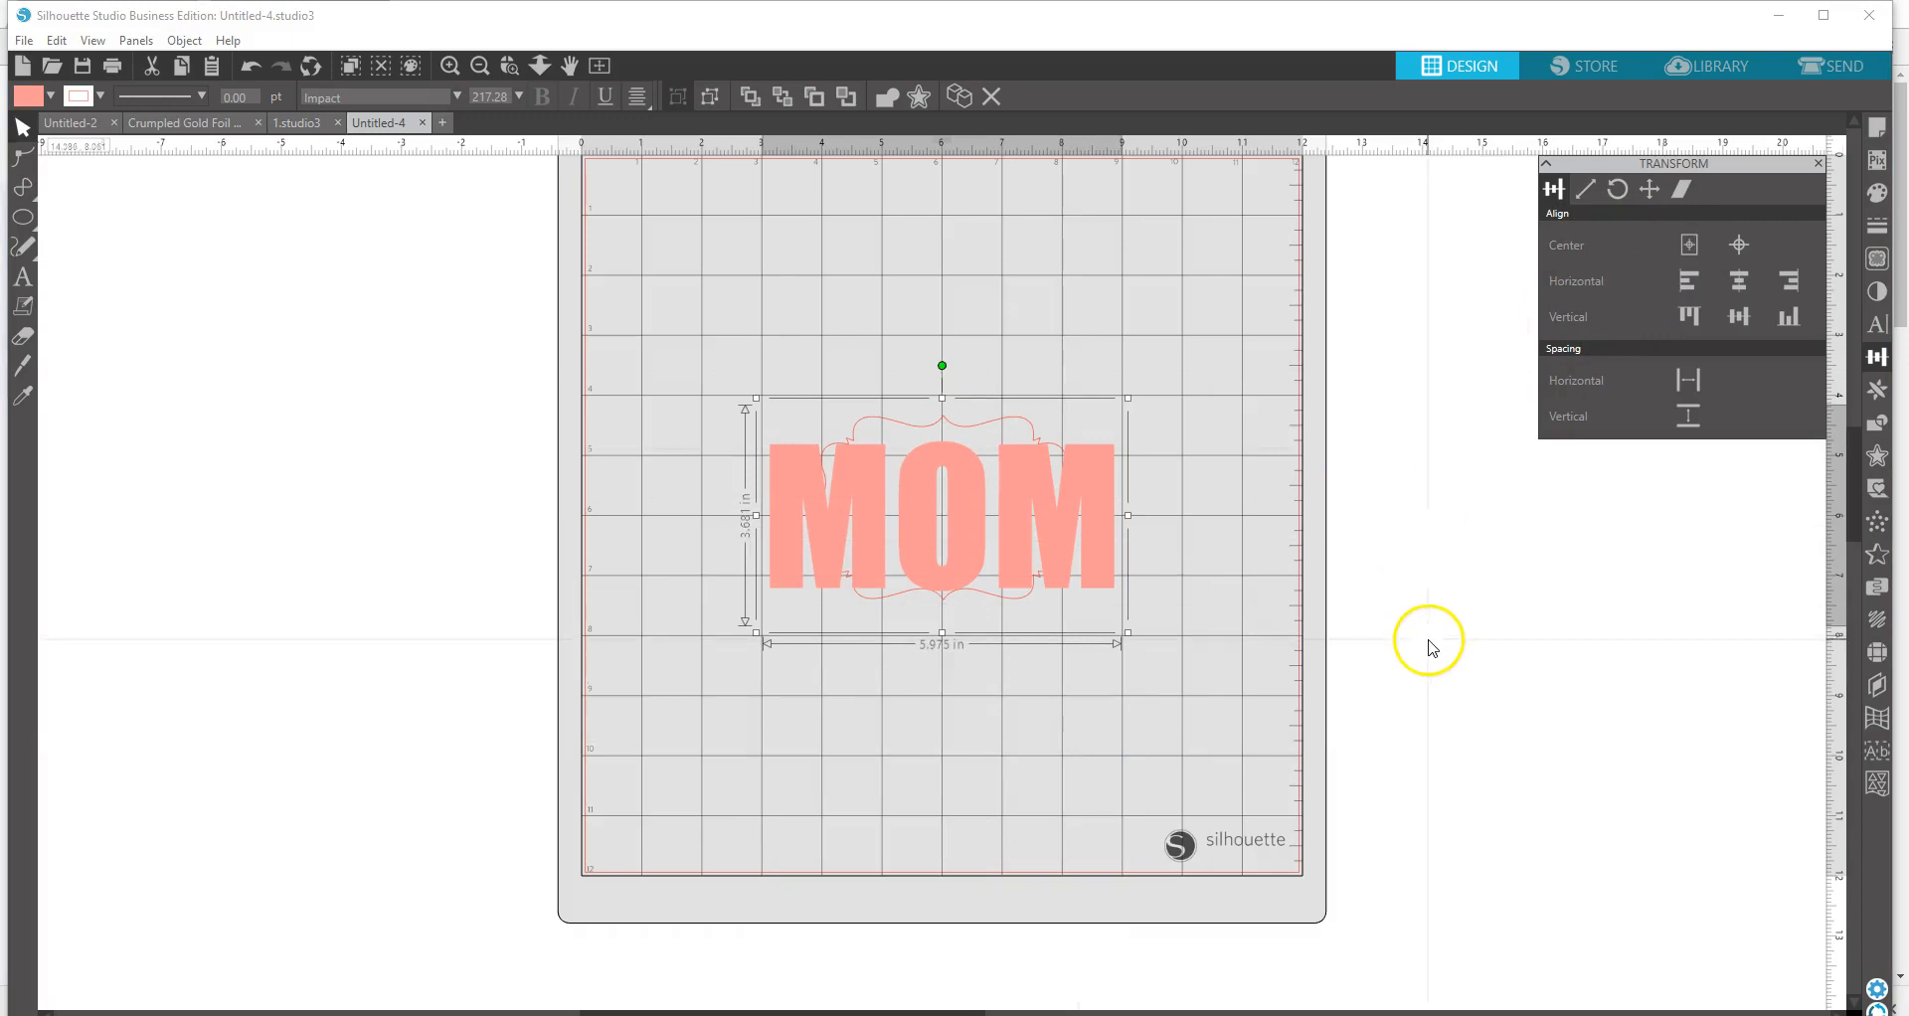
{"action": "left_click", "coordinate": [1155, 337]}
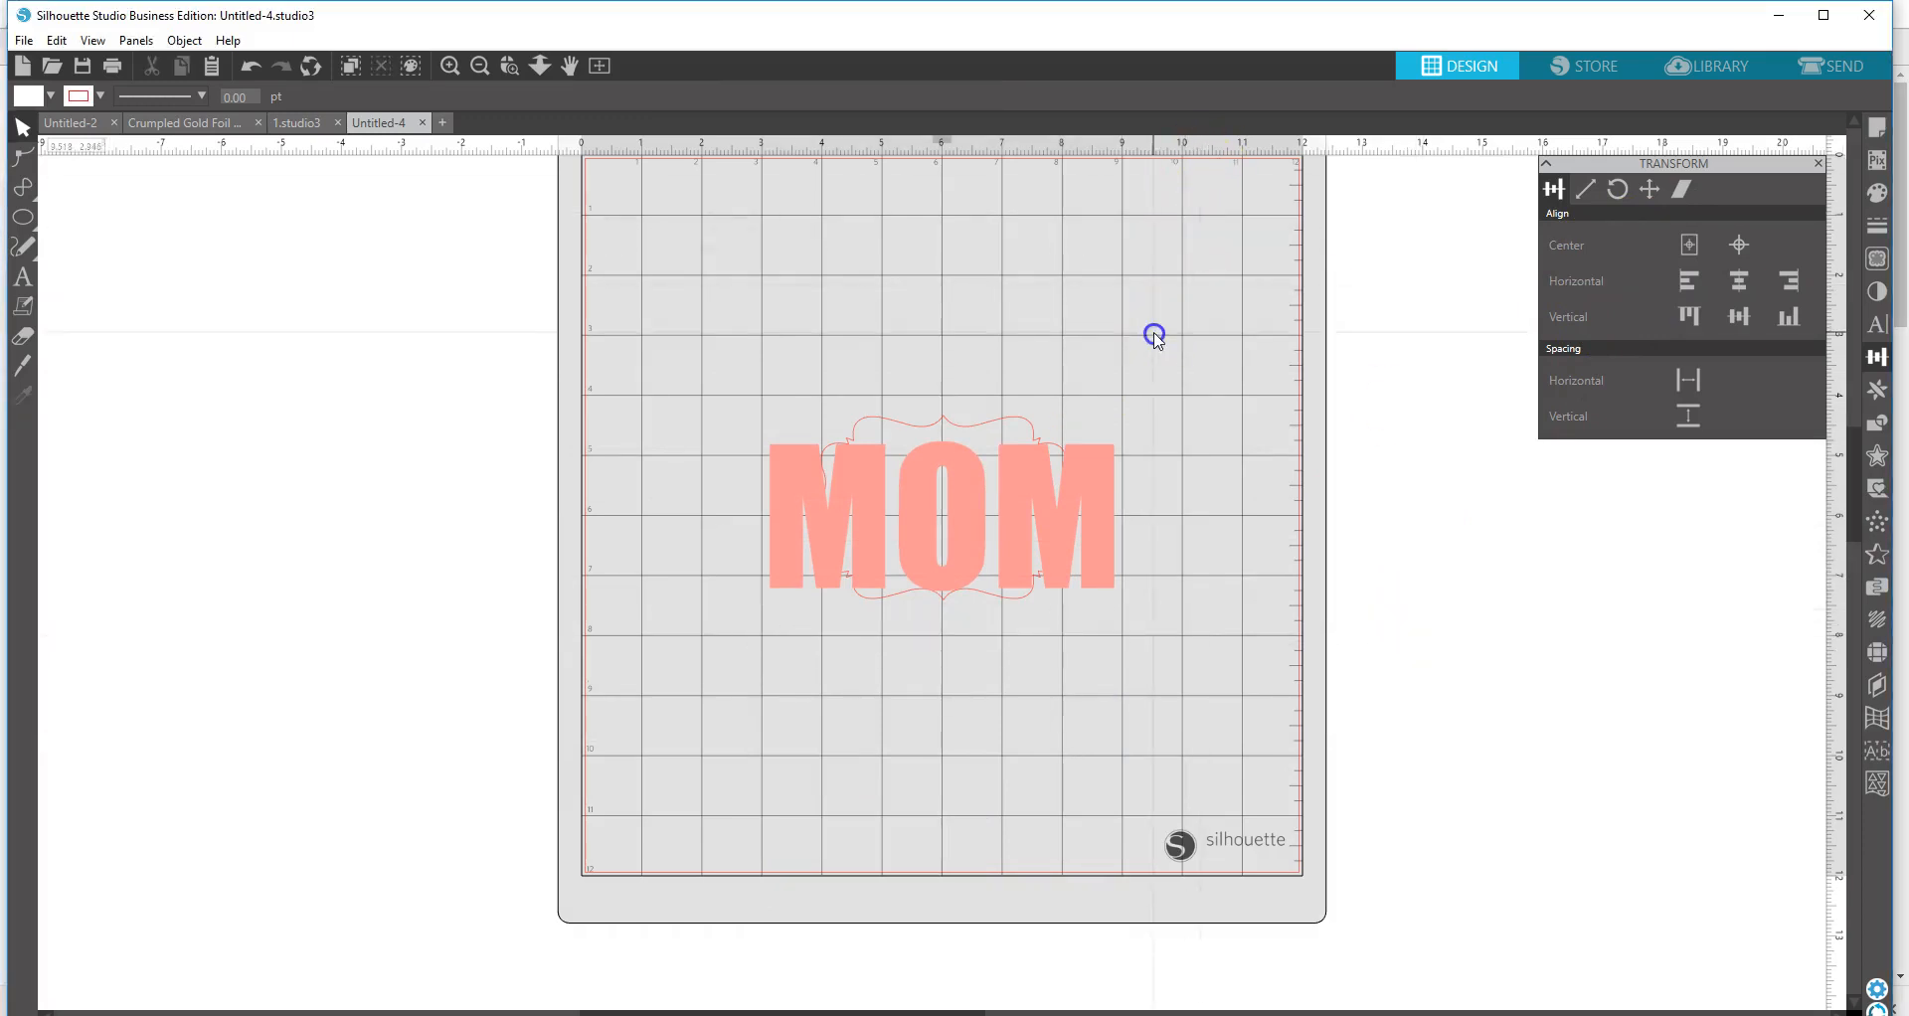
- Shrink the MOM text to about 5.26 in wide and center it on the page again
{"action": "left_click", "coordinate": [967, 518]}
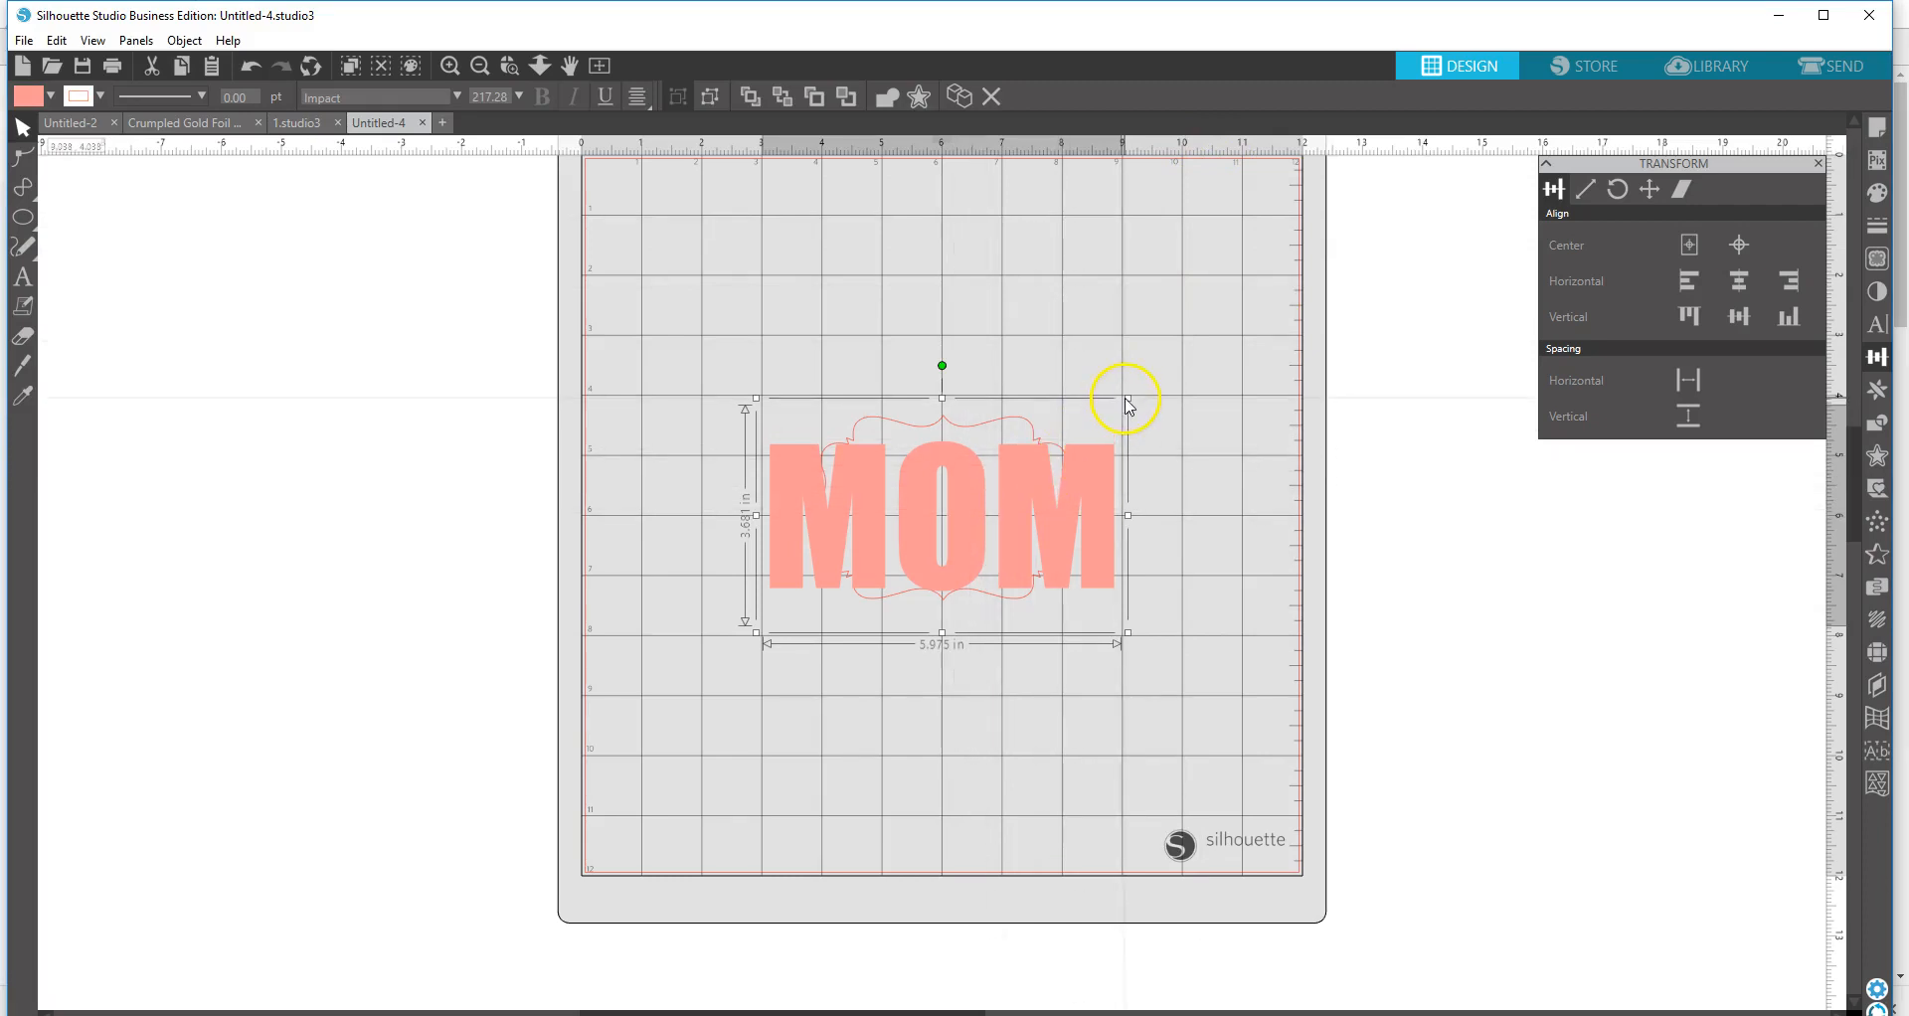
{"action": "left_click_drag", "start_coordinate": [1129, 397], "coordinate": [1069, 406]}
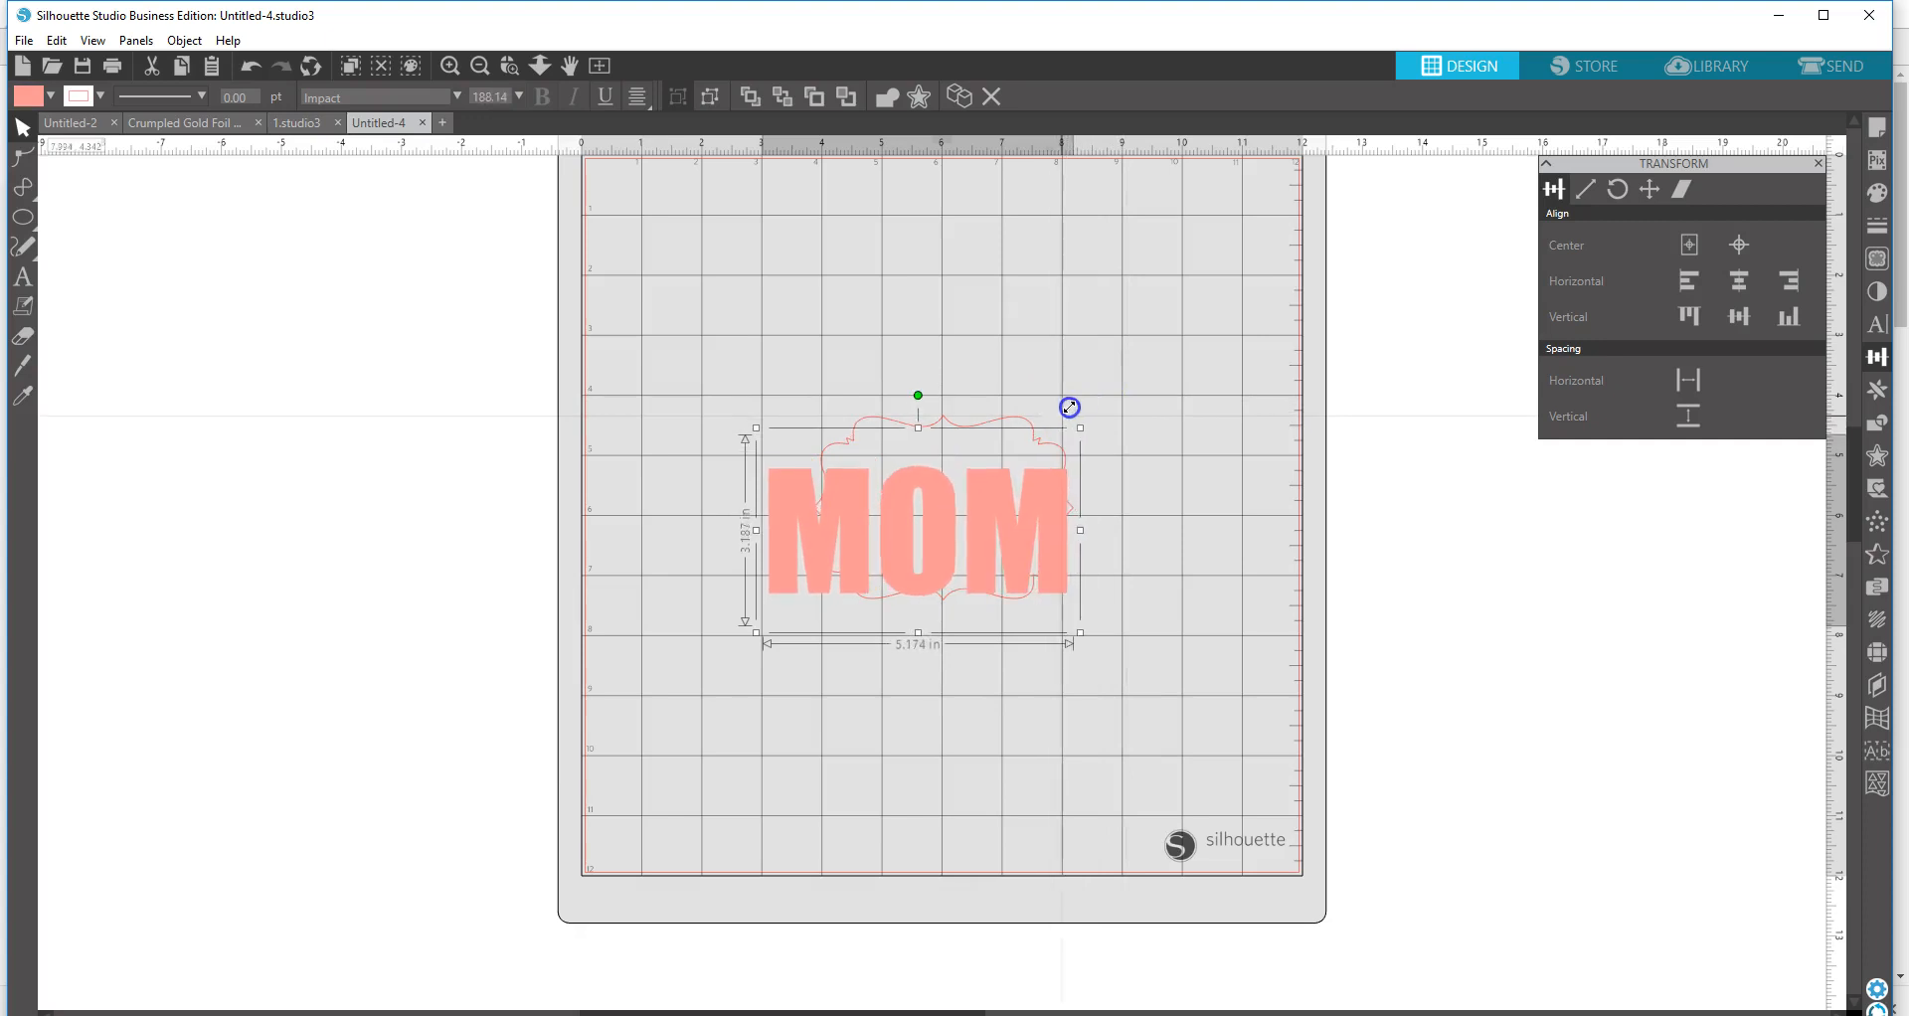
{"action": "left_click_drag", "start_coordinate": [1011, 538], "coordinate": [1018, 520]}
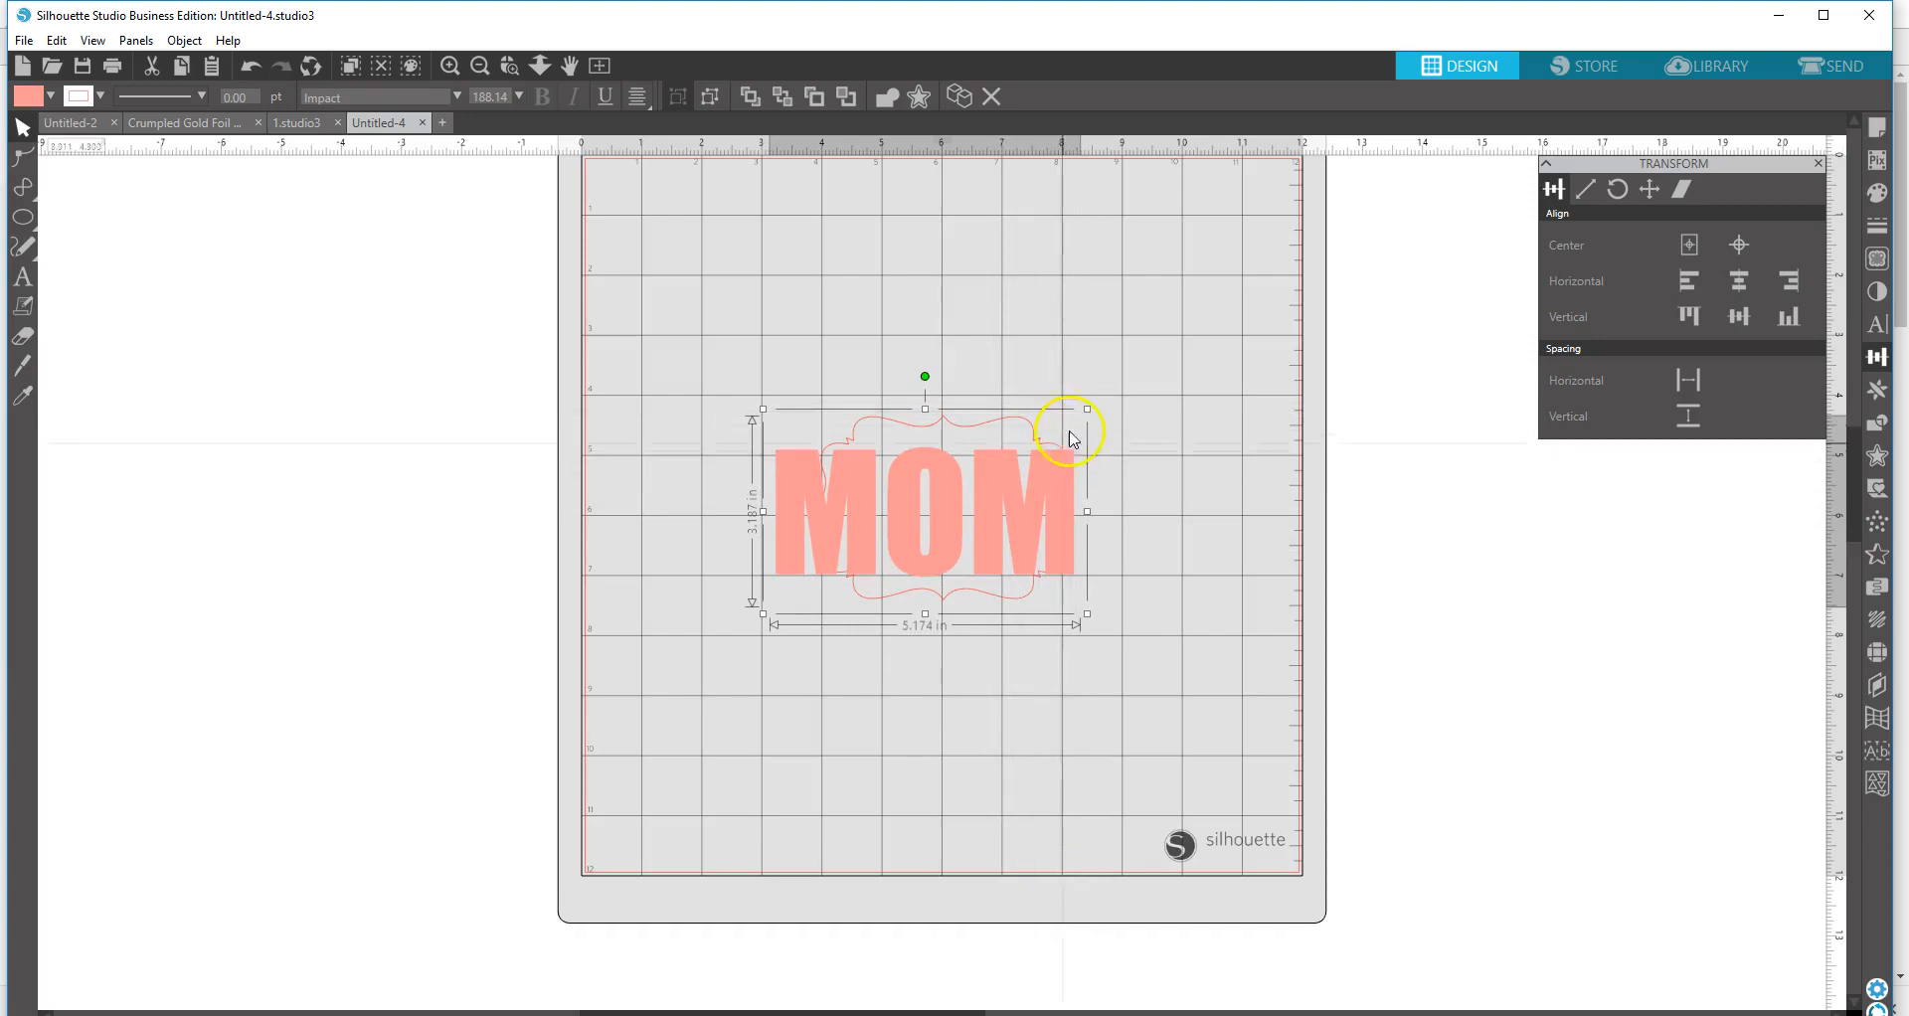
{"action": "mouse_move", "coordinate": [1086, 408]}
{"action": "left_mouse_down"}
{"action": "mouse_move", "coordinate": [1110, 399]}
{"action": "mouse_move", "coordinate": [1061, 410]}
{"action": "mouse_move", "coordinate": [1093, 406]}
{"action": "left_mouse_up"}
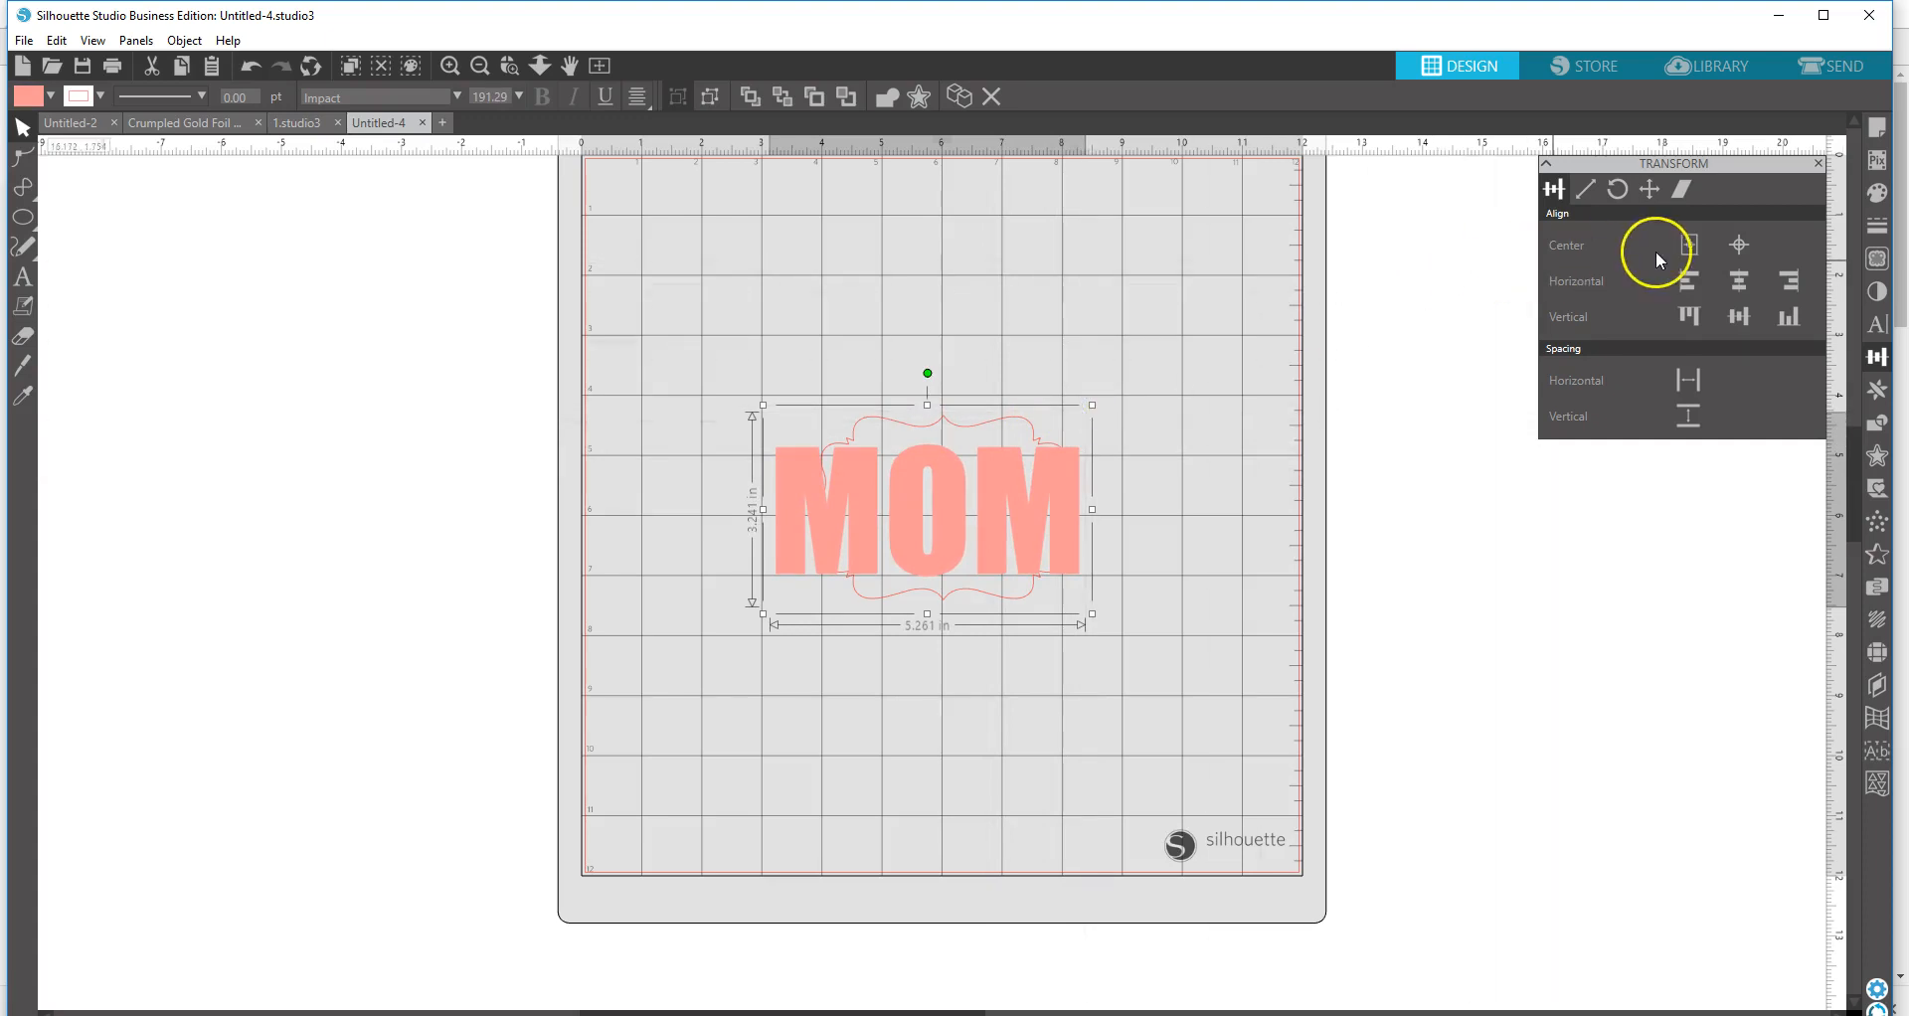
{"action": "left_click", "coordinate": [1692, 244]}
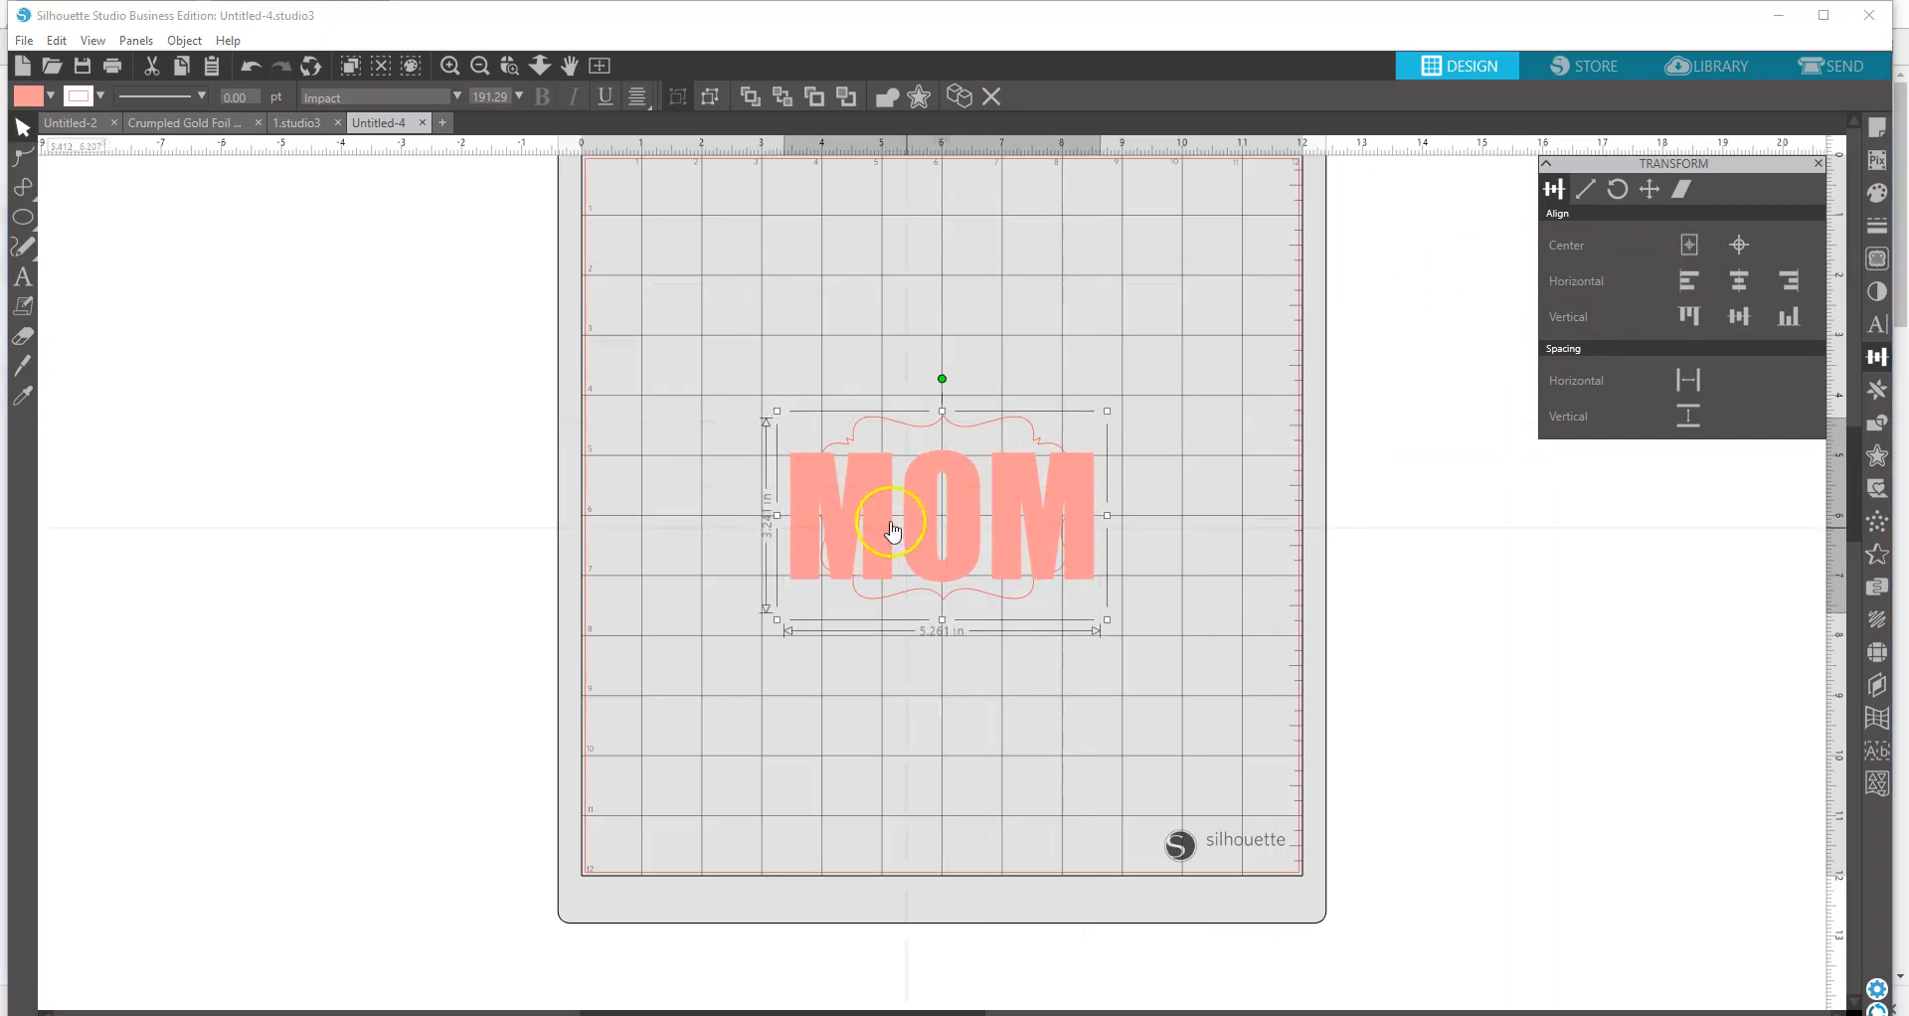
{"action": "double_click", "coordinate": [963, 480]}
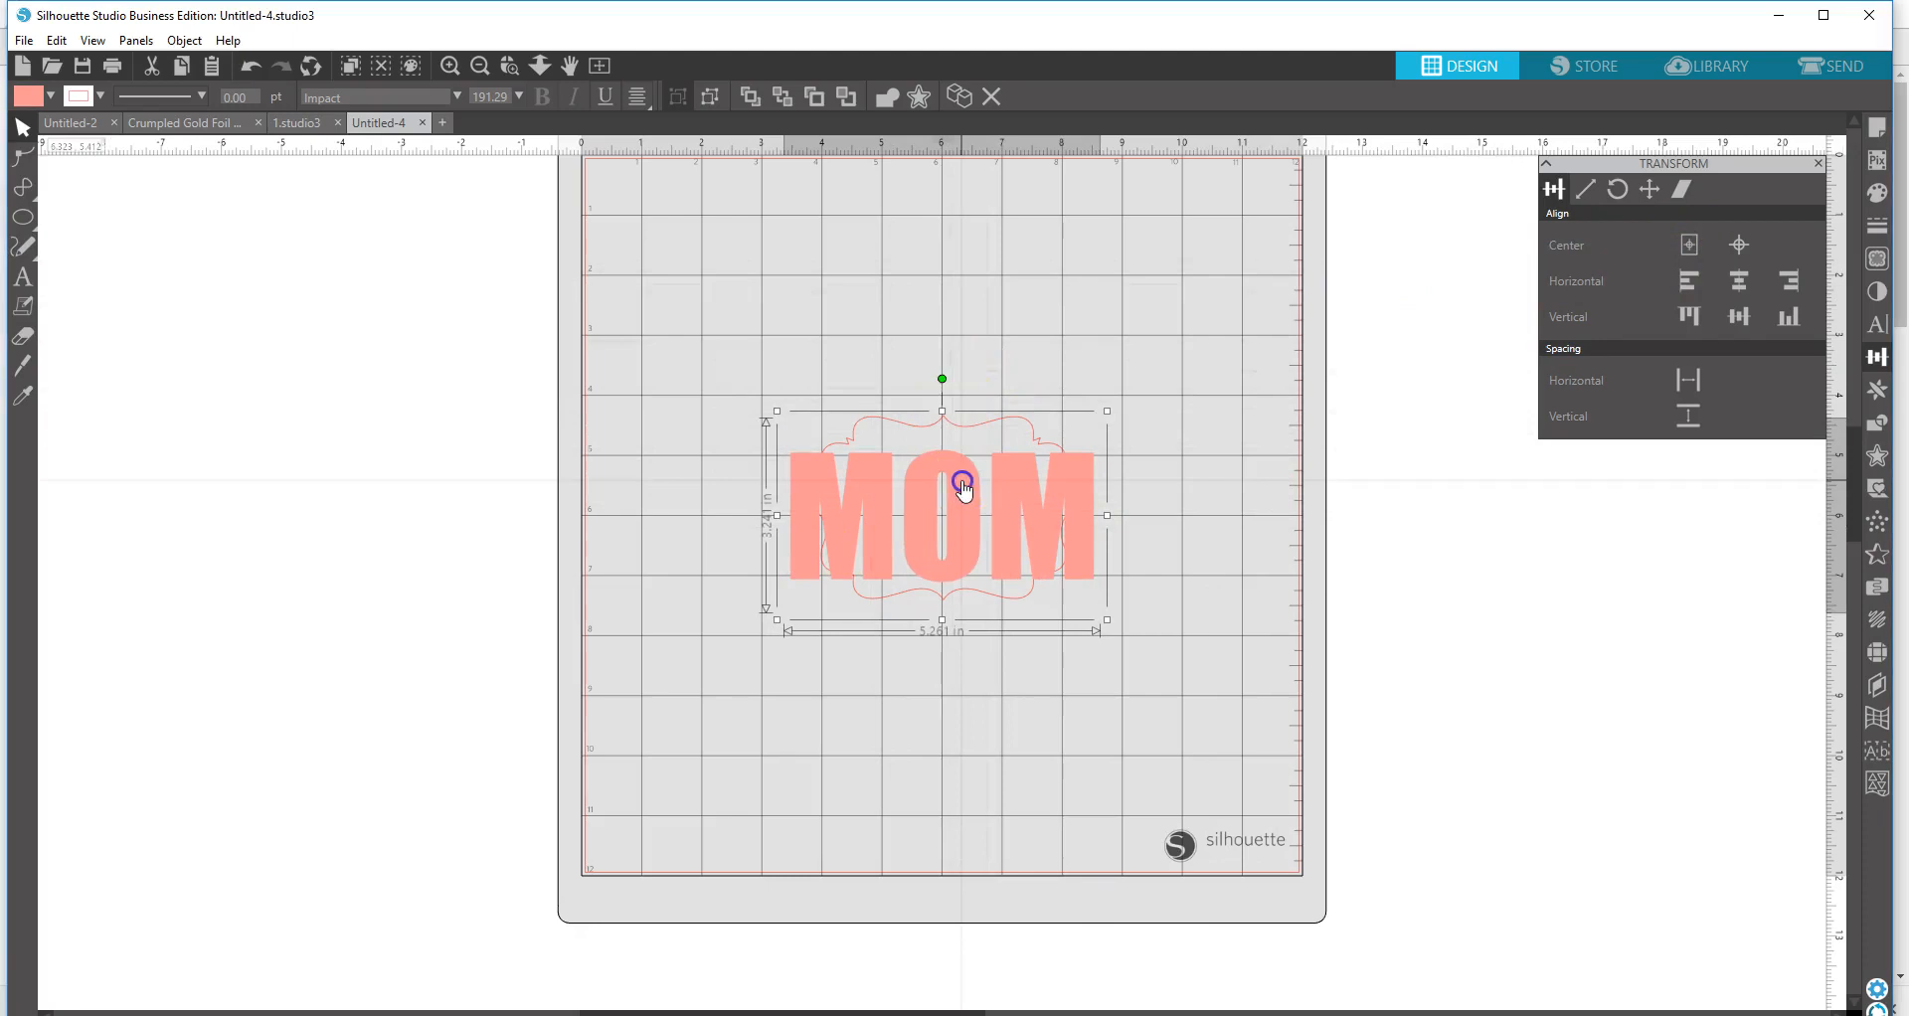
{"action": "left_click", "coordinate": [1150, 312]}
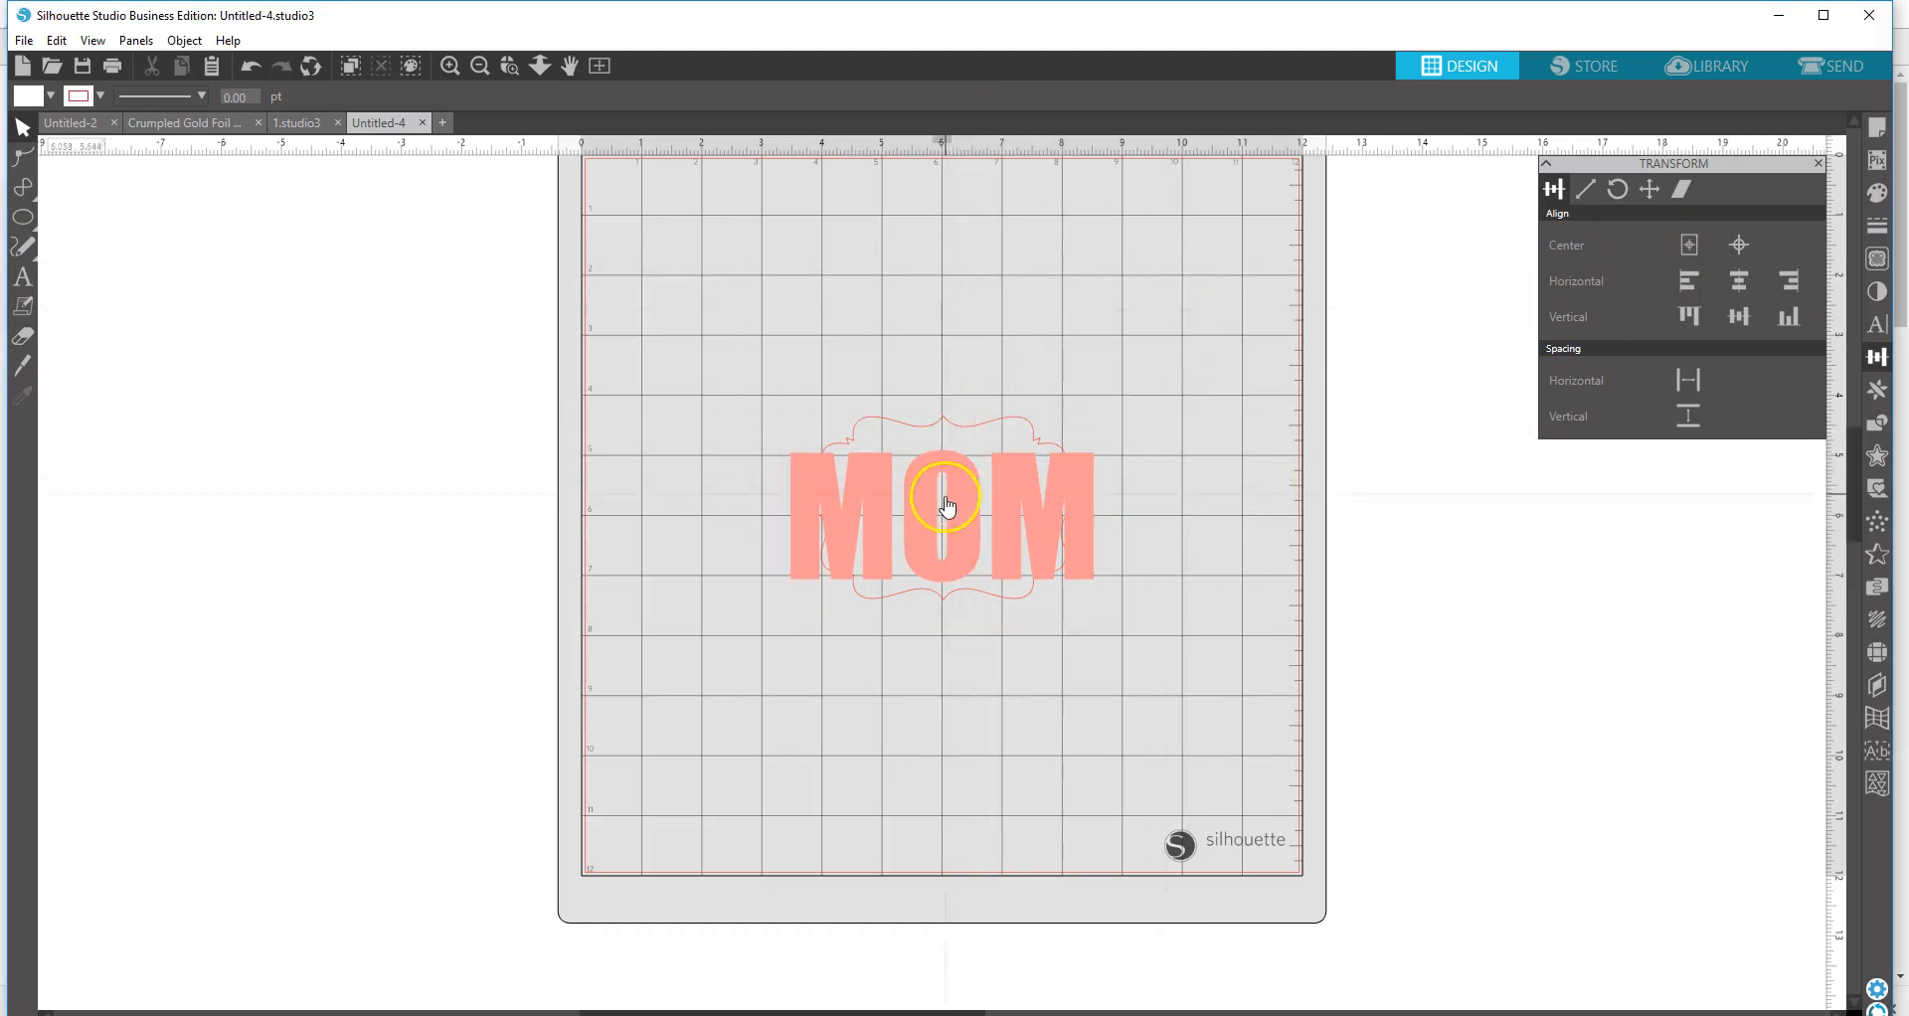
- Stretch MOM vertically to about 4.68 in tall so the letters cover the frame's top and bottom edges
{"action": "left_click", "coordinate": [956, 484]}
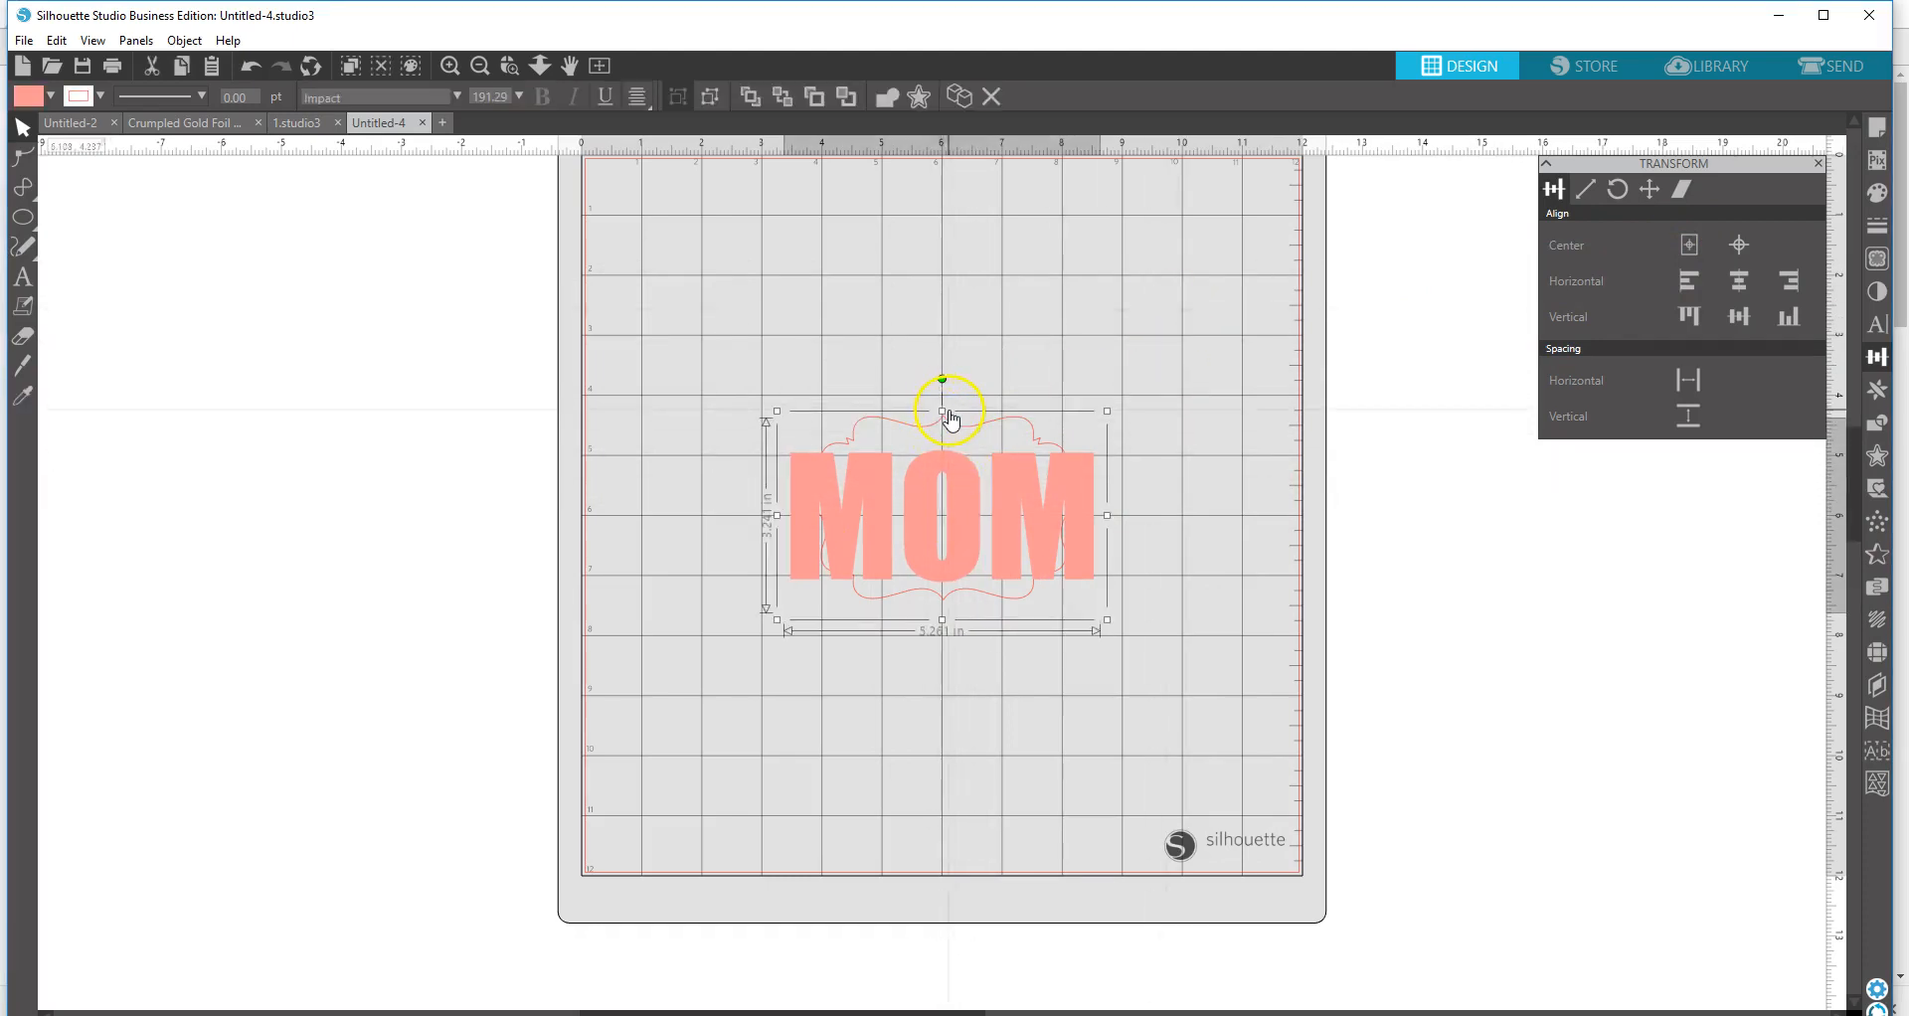
{"action": "left_click_drag", "start_coordinate": [943, 409], "coordinate": [955, 365]}
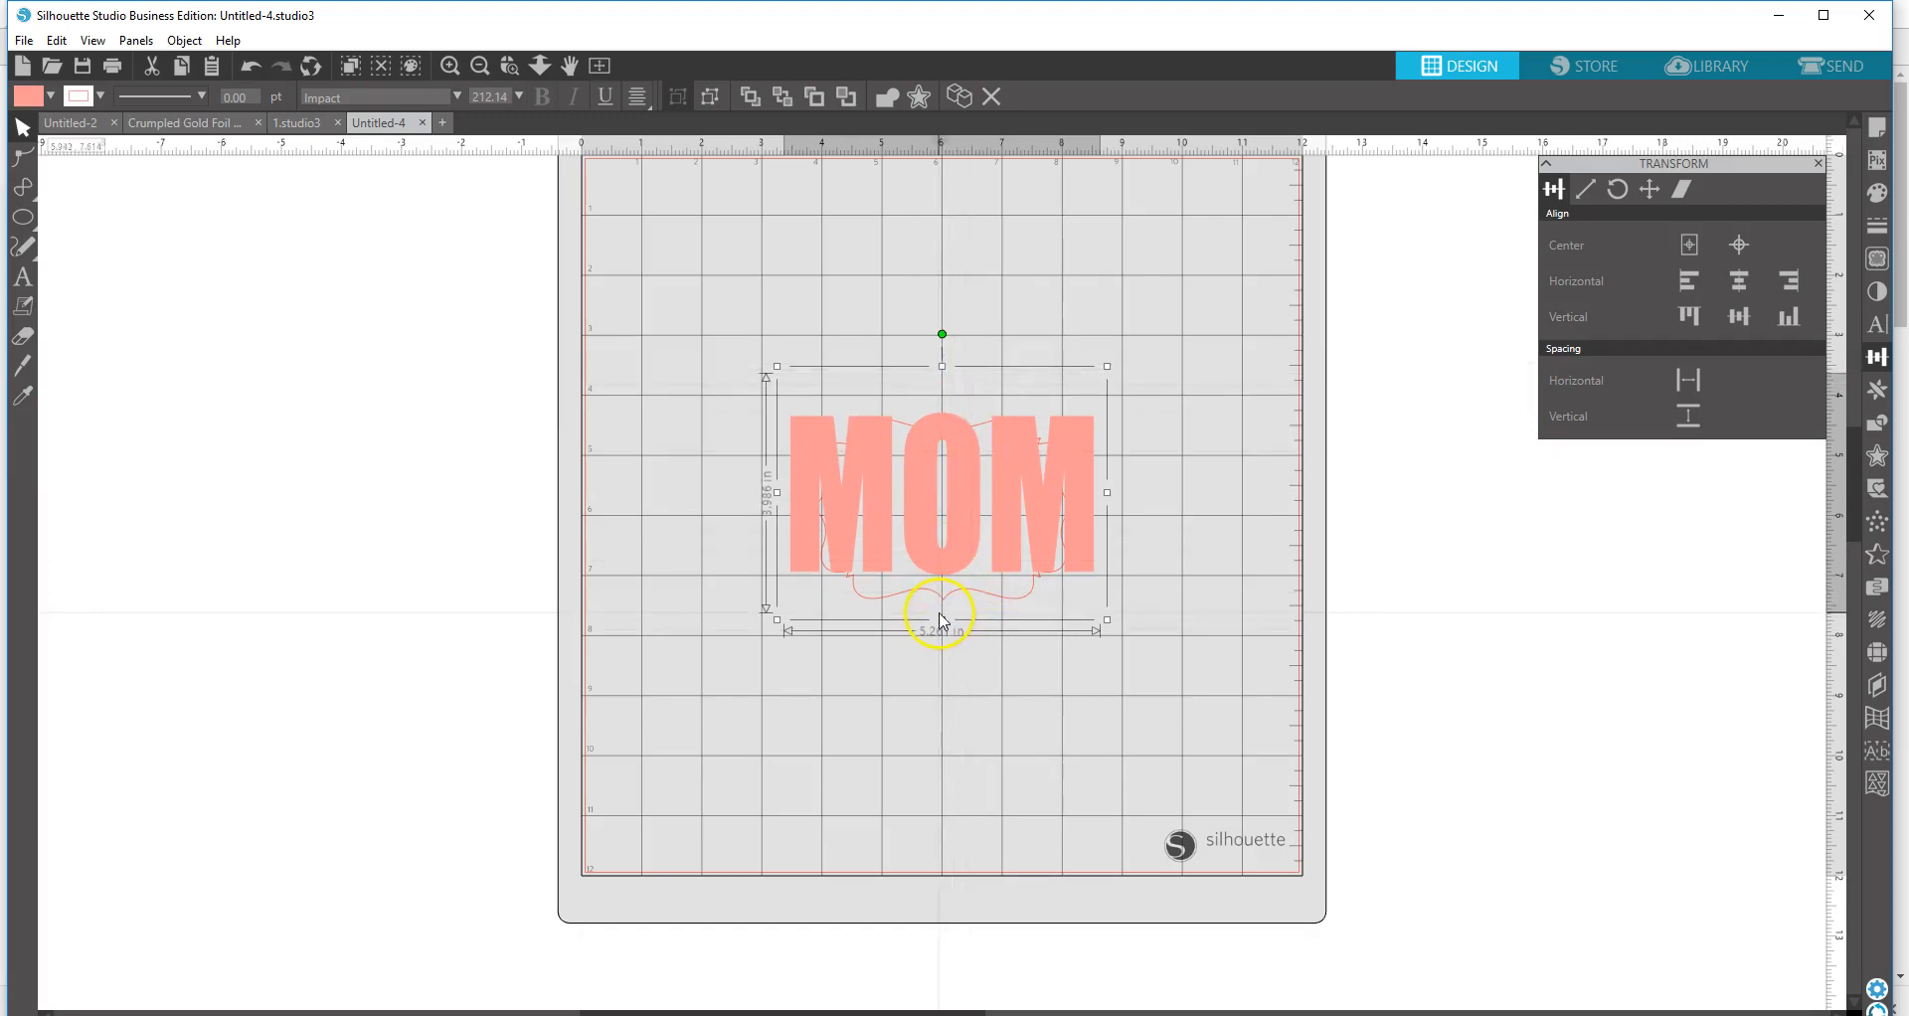
{"action": "left_click_drag", "start_coordinate": [942, 618], "coordinate": [943, 646]}
{"action": "left_click_drag", "start_coordinate": [941, 647], "coordinate": [942, 651]}
{"action": "left_click_drag", "start_coordinate": [942, 366], "coordinate": [941, 357]}
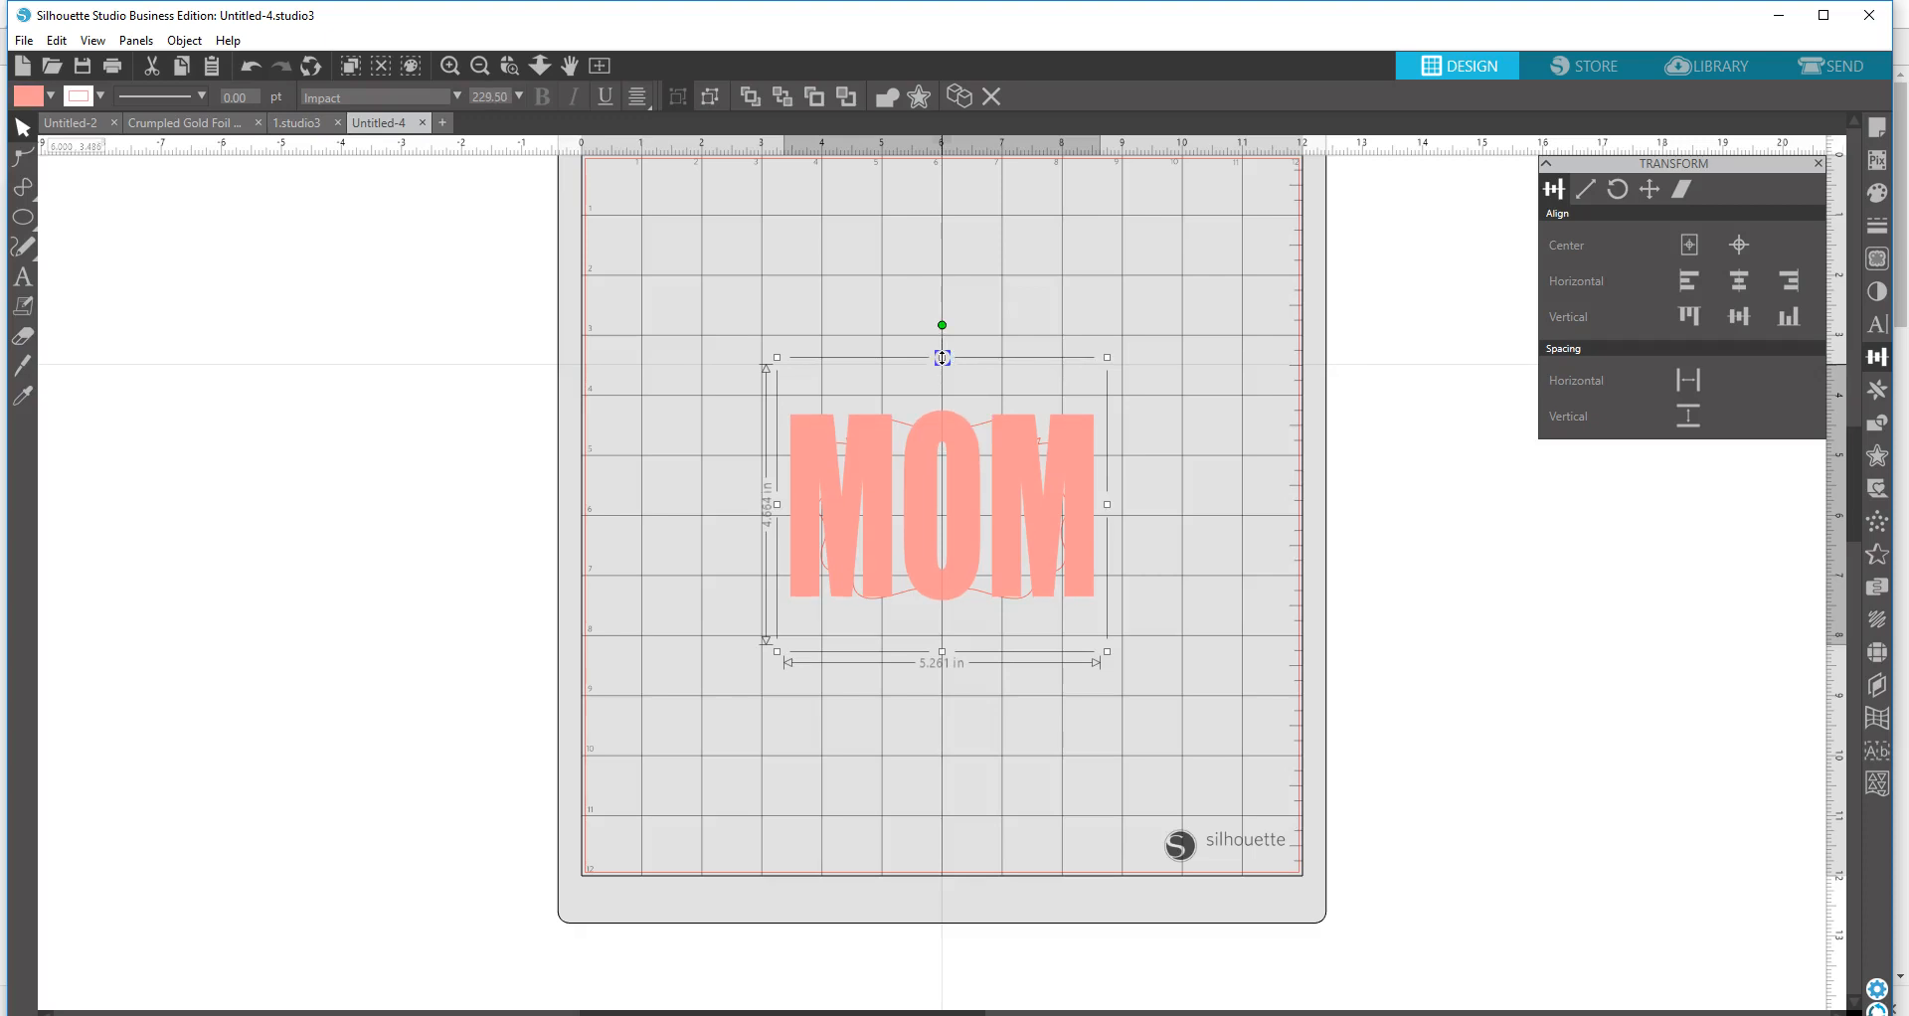
{"action": "left_click_drag", "start_coordinate": [943, 358], "coordinate": [943, 356]}
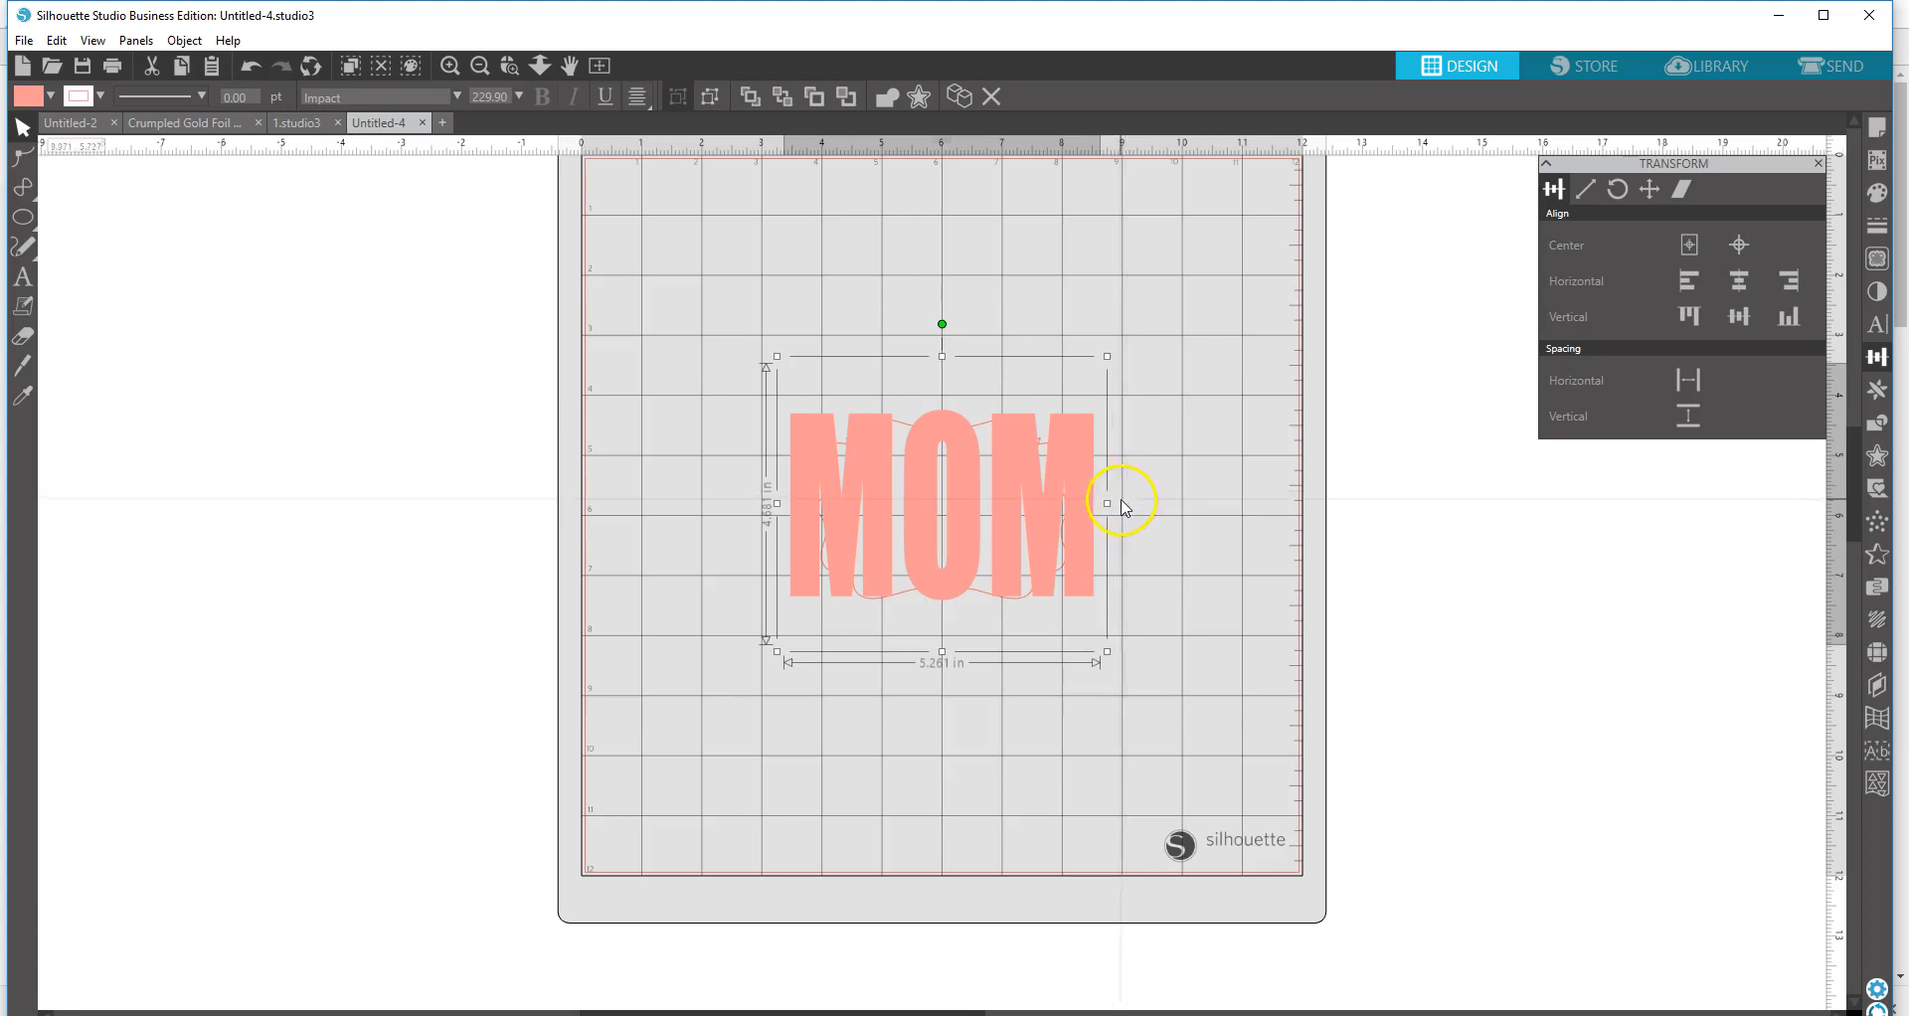
- Fine-tune MOM over the frame to about 5.13 in wide and 4.76 in tall
{"action": "left_click_drag", "start_coordinate": [1108, 503], "coordinate": [1113, 503]}
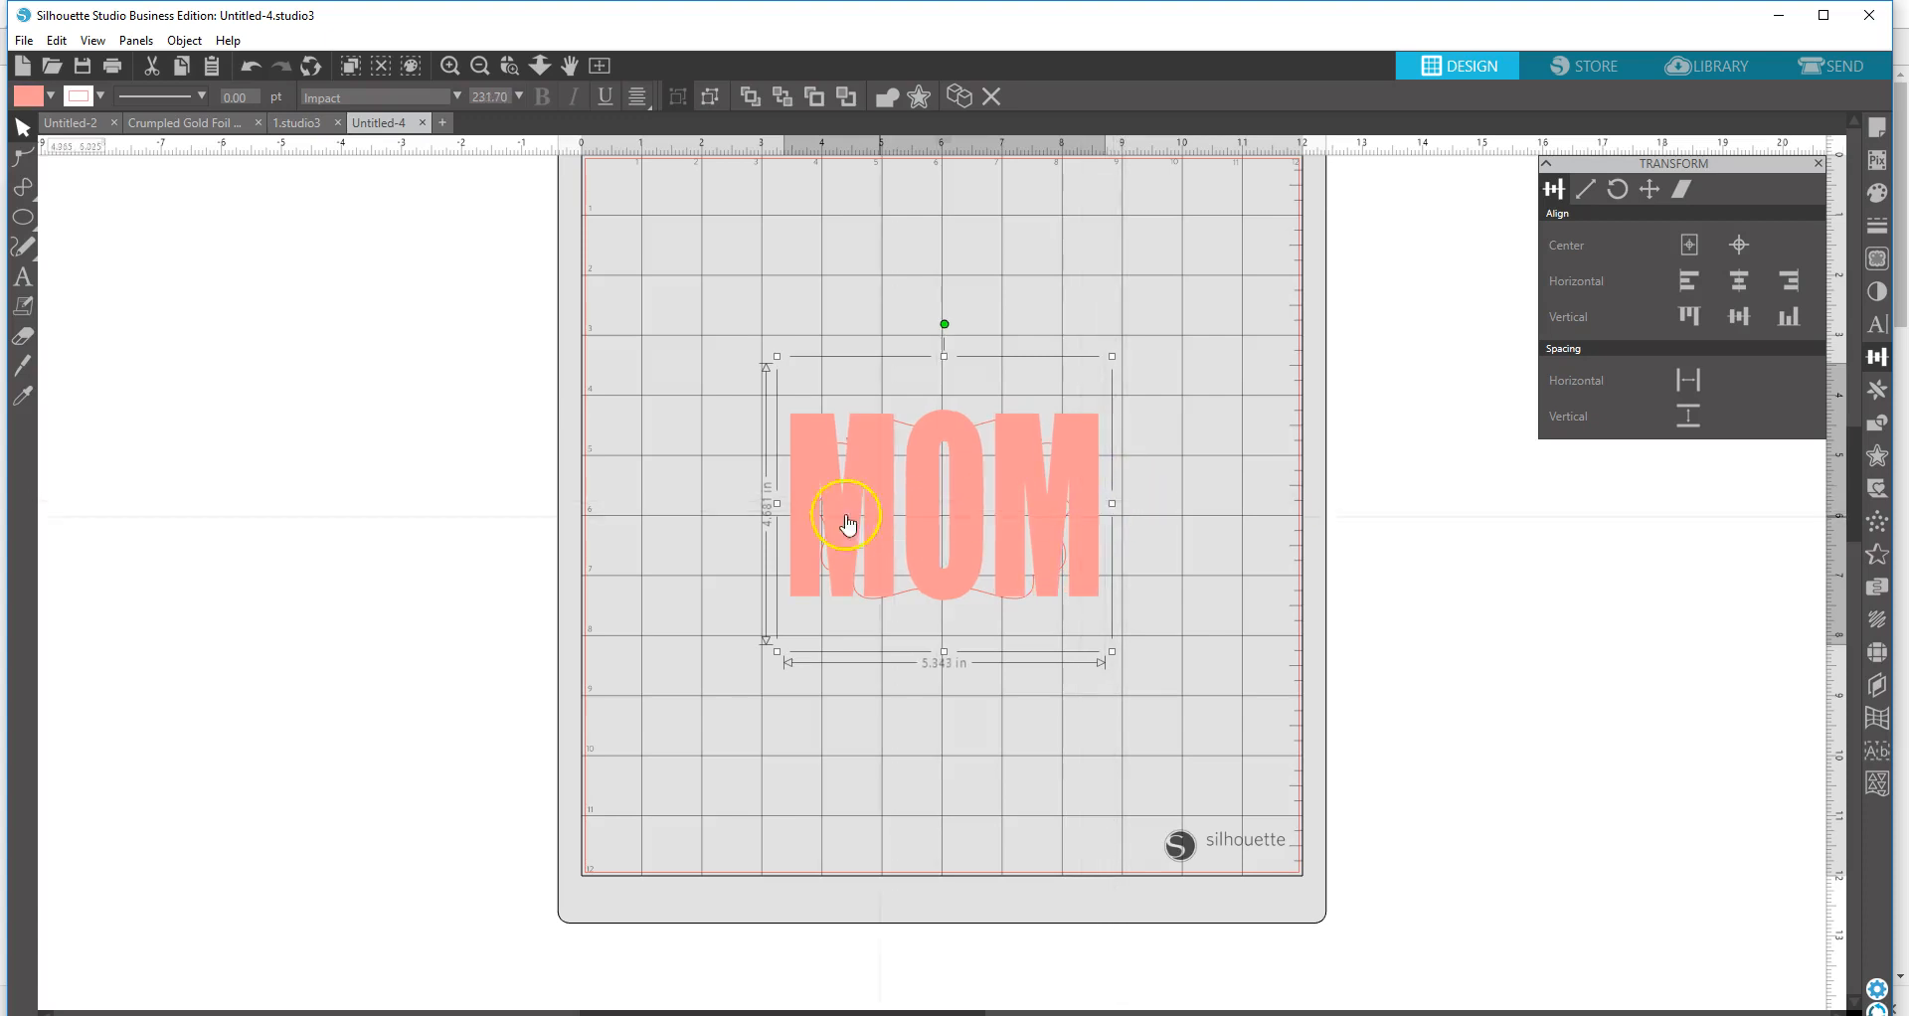
{"action": "left_click_drag", "start_coordinate": [780, 503], "coordinate": [777, 503]}
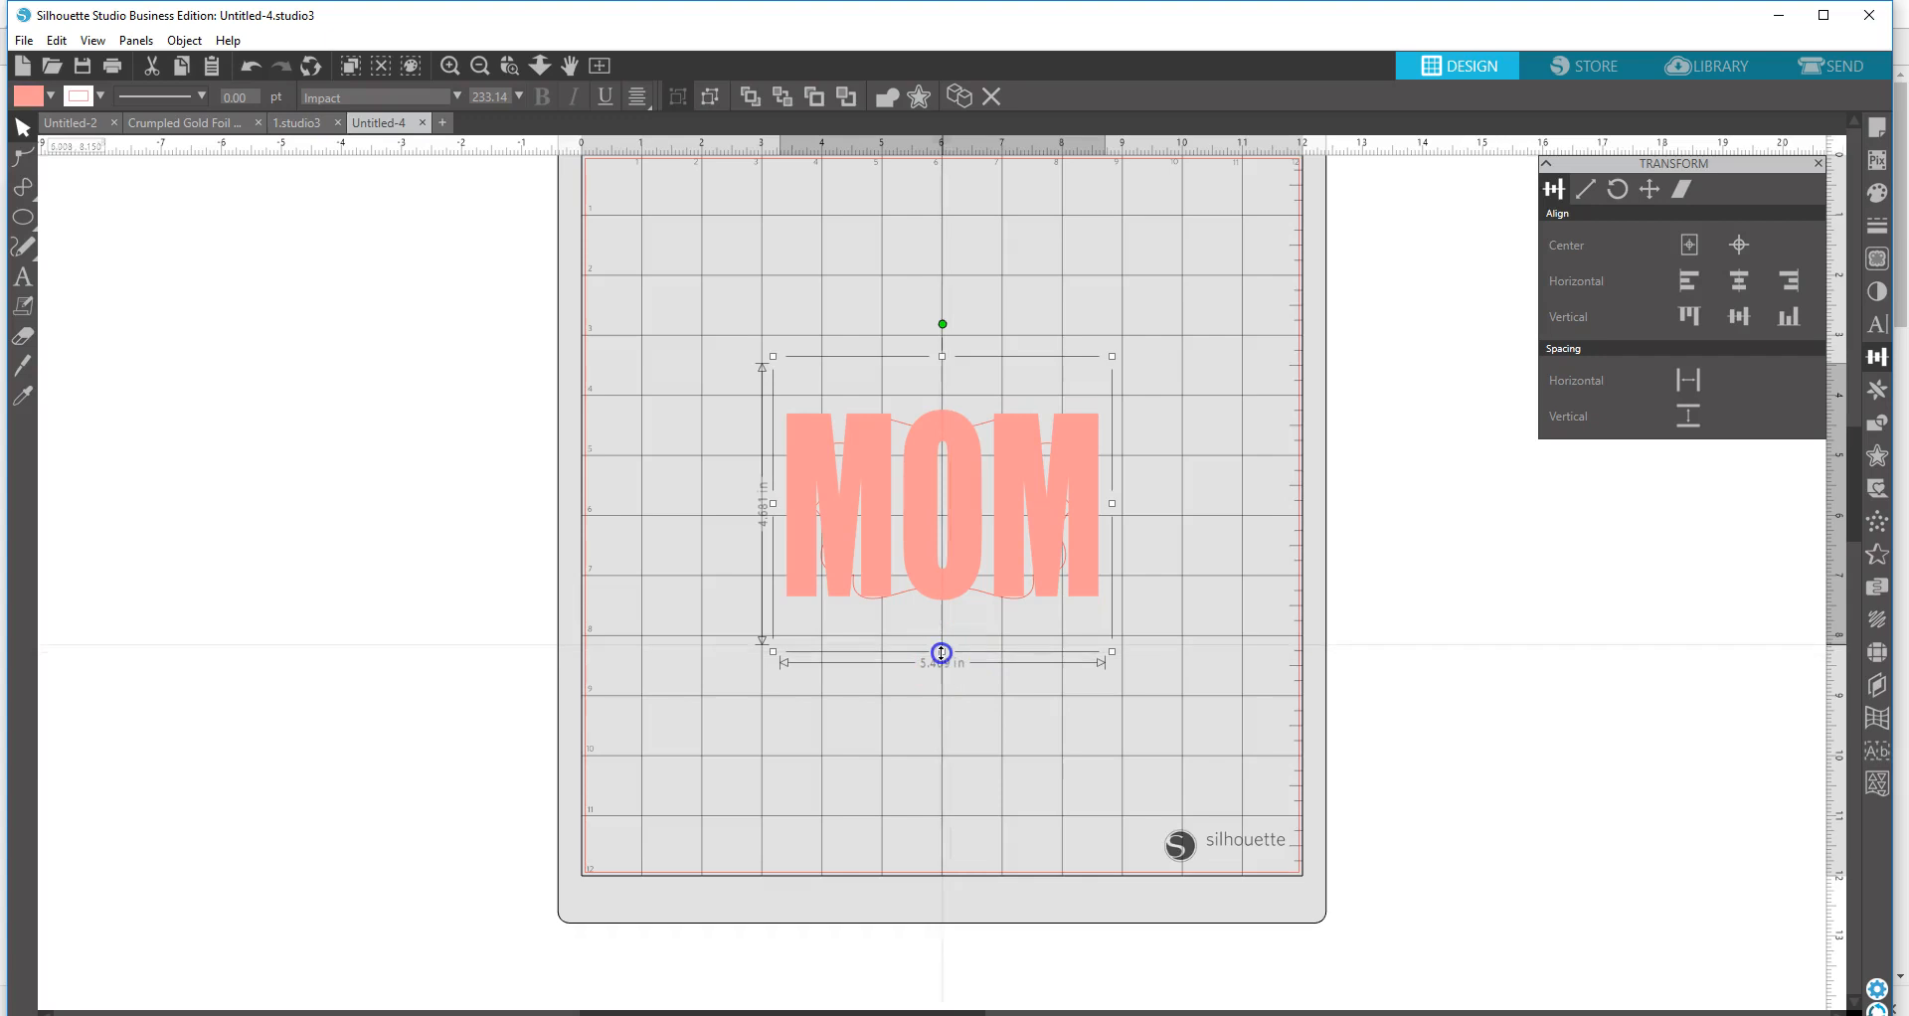
{"action": "left_click_drag", "start_coordinate": [941, 652], "coordinate": [940, 657]}
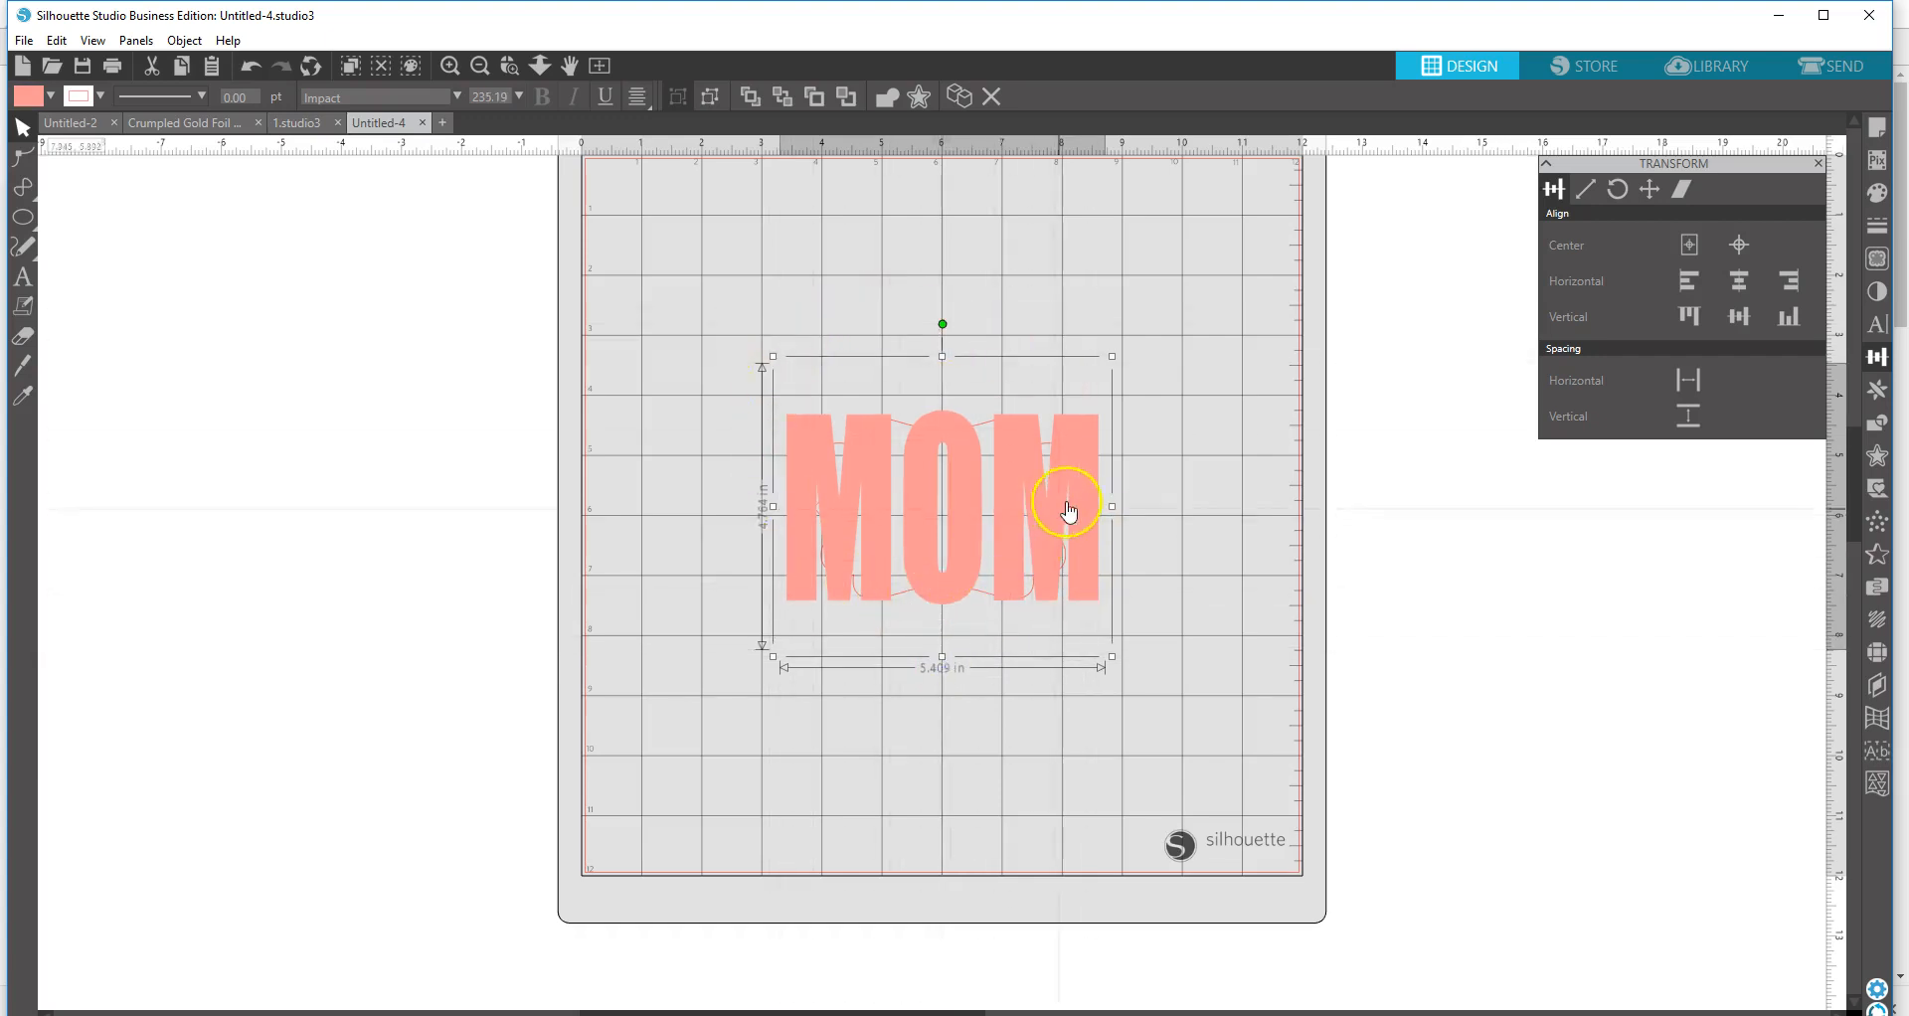
{"action": "left_click", "coordinate": [792, 552]}
{"action": "left_click_drag", "start_coordinate": [775, 505], "coordinate": [783, 505]}
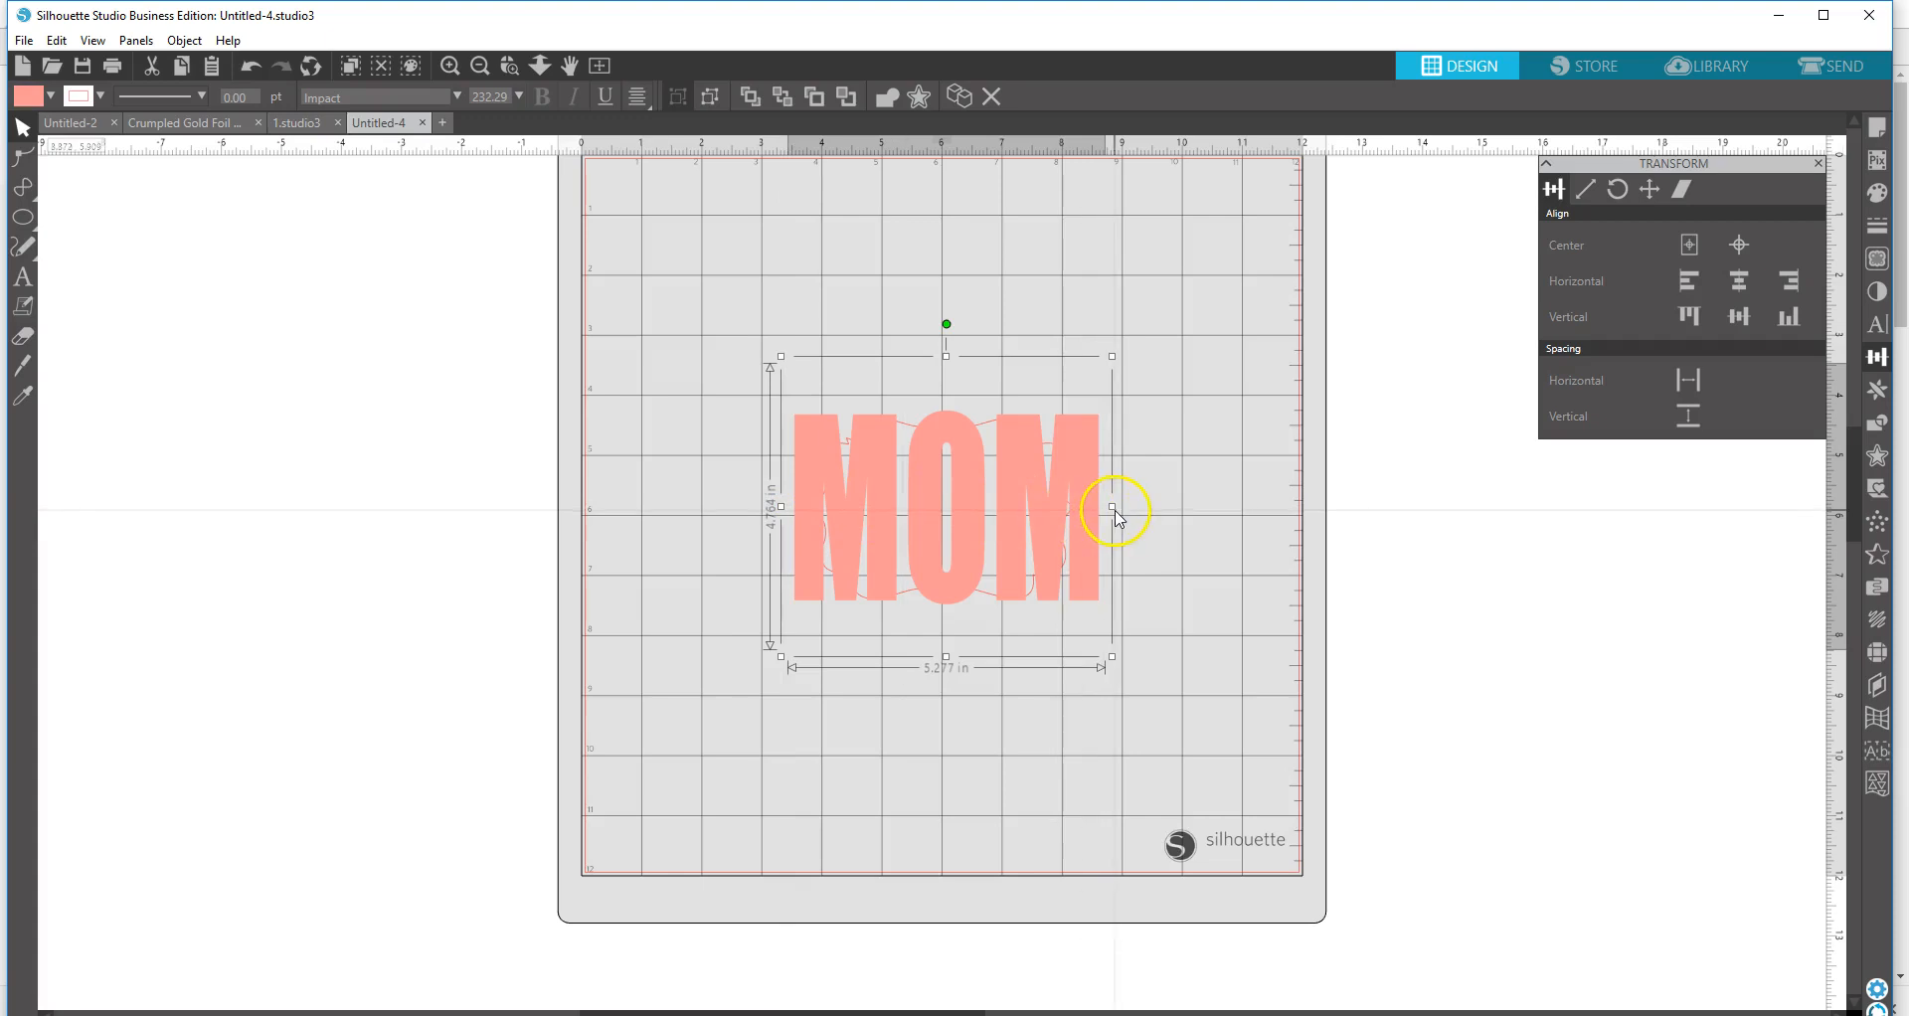
{"action": "left_click_drag", "start_coordinate": [1112, 506], "coordinate": [1106, 505]}
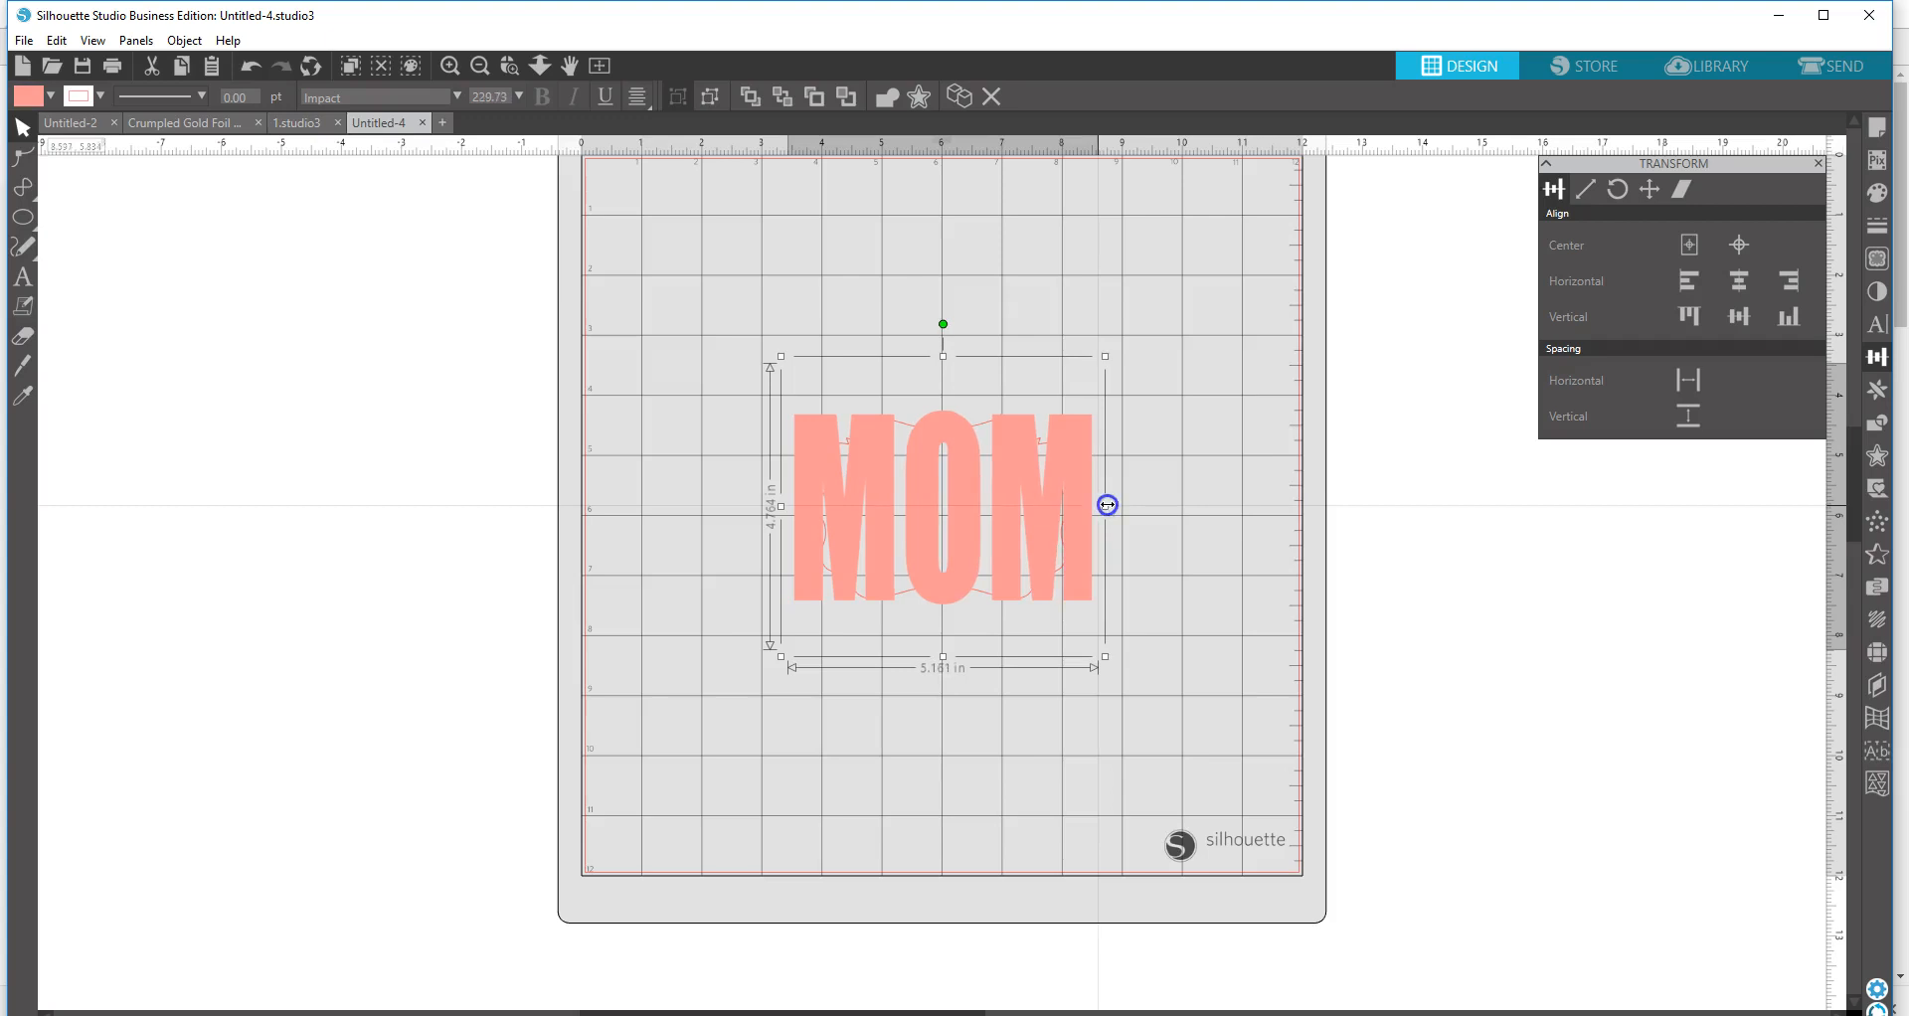
{"action": "left_click_drag", "start_coordinate": [1106, 505], "coordinate": [1104, 505]}
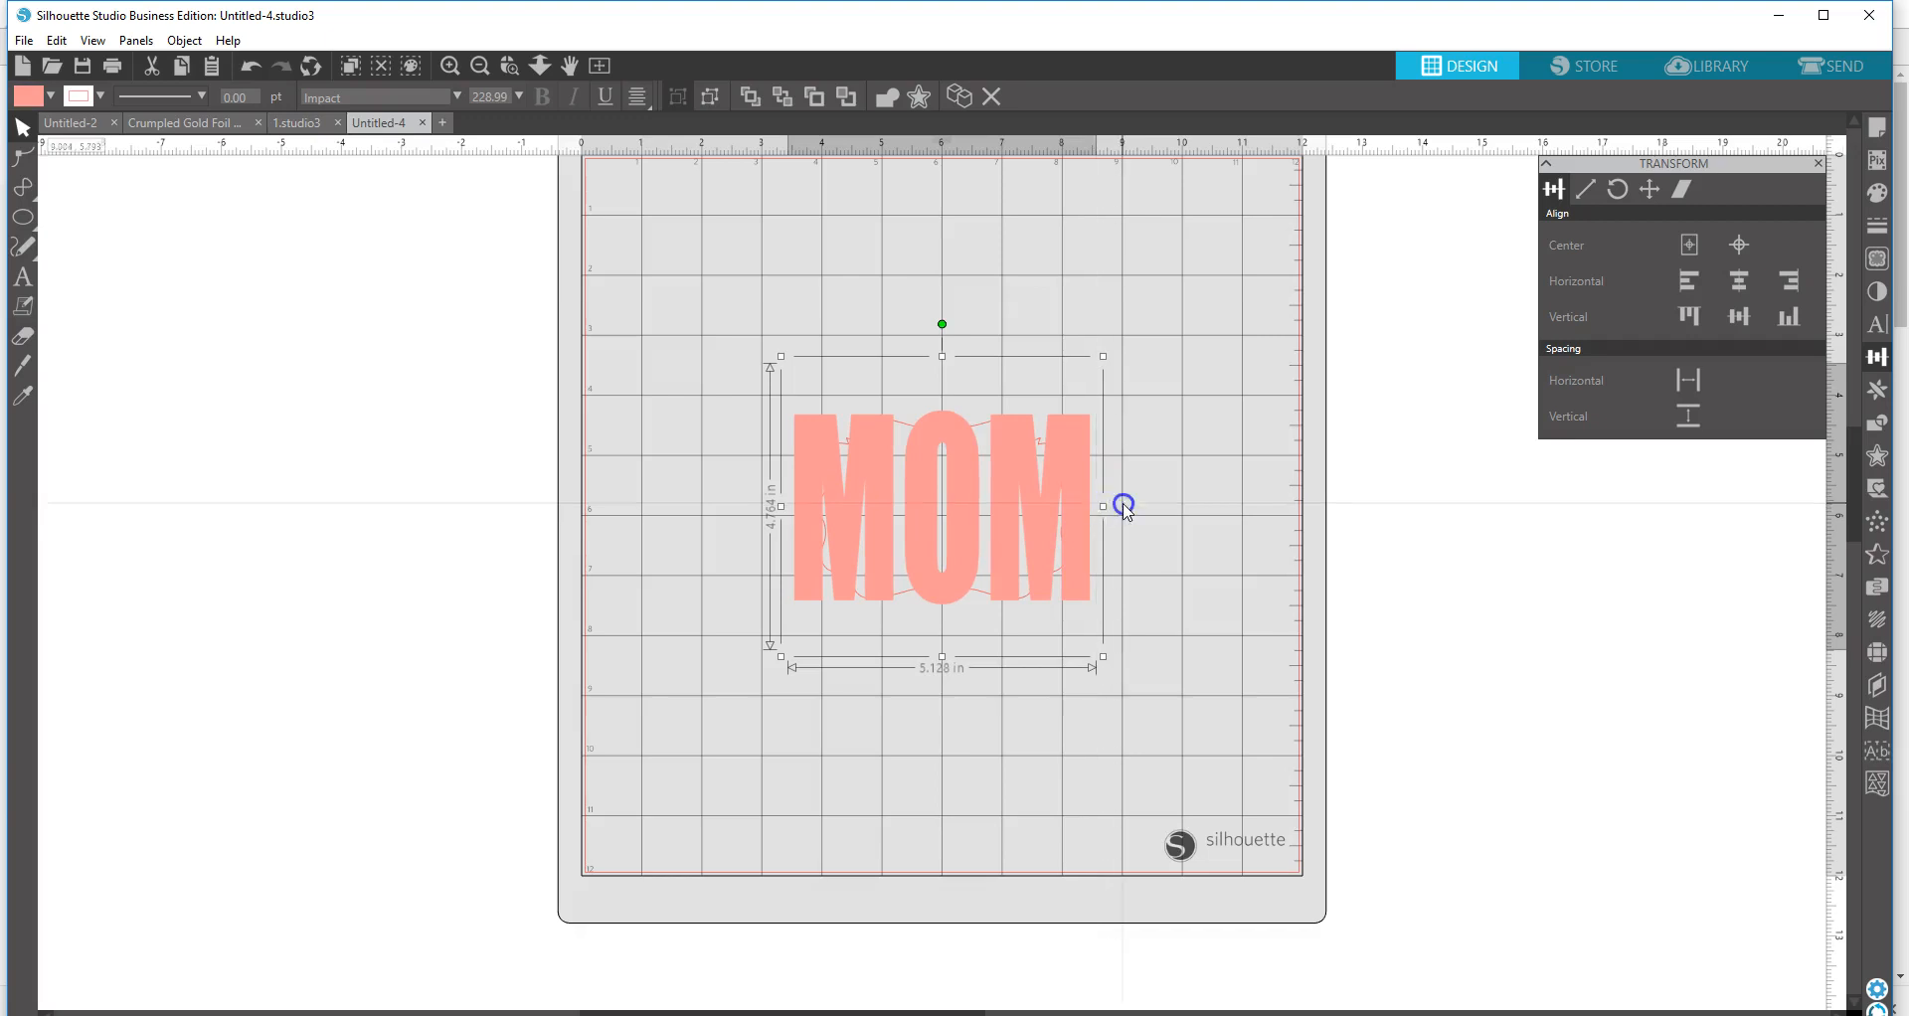
{"action": "left_click", "coordinate": [1123, 506]}
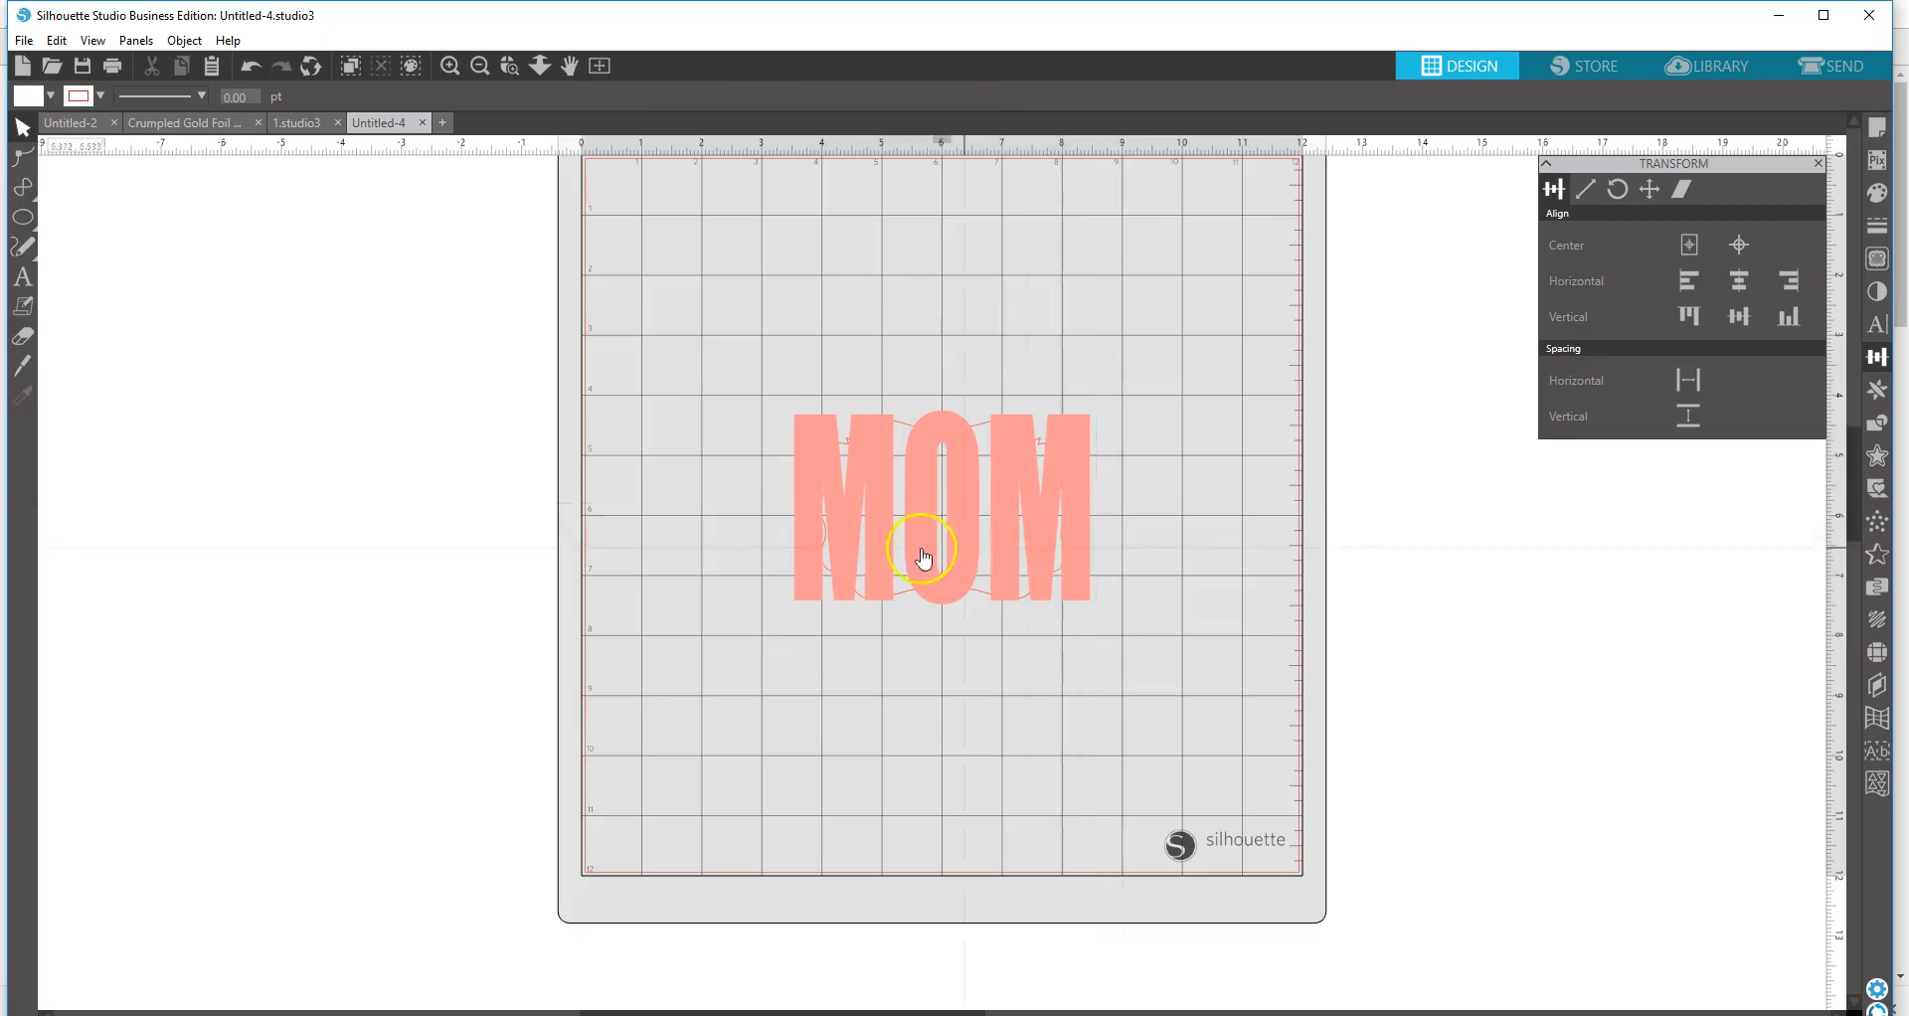
- Try the Crop operation on the MOM text and frame together, and undo it
{"action": "left_click", "coordinate": [884, 500]}
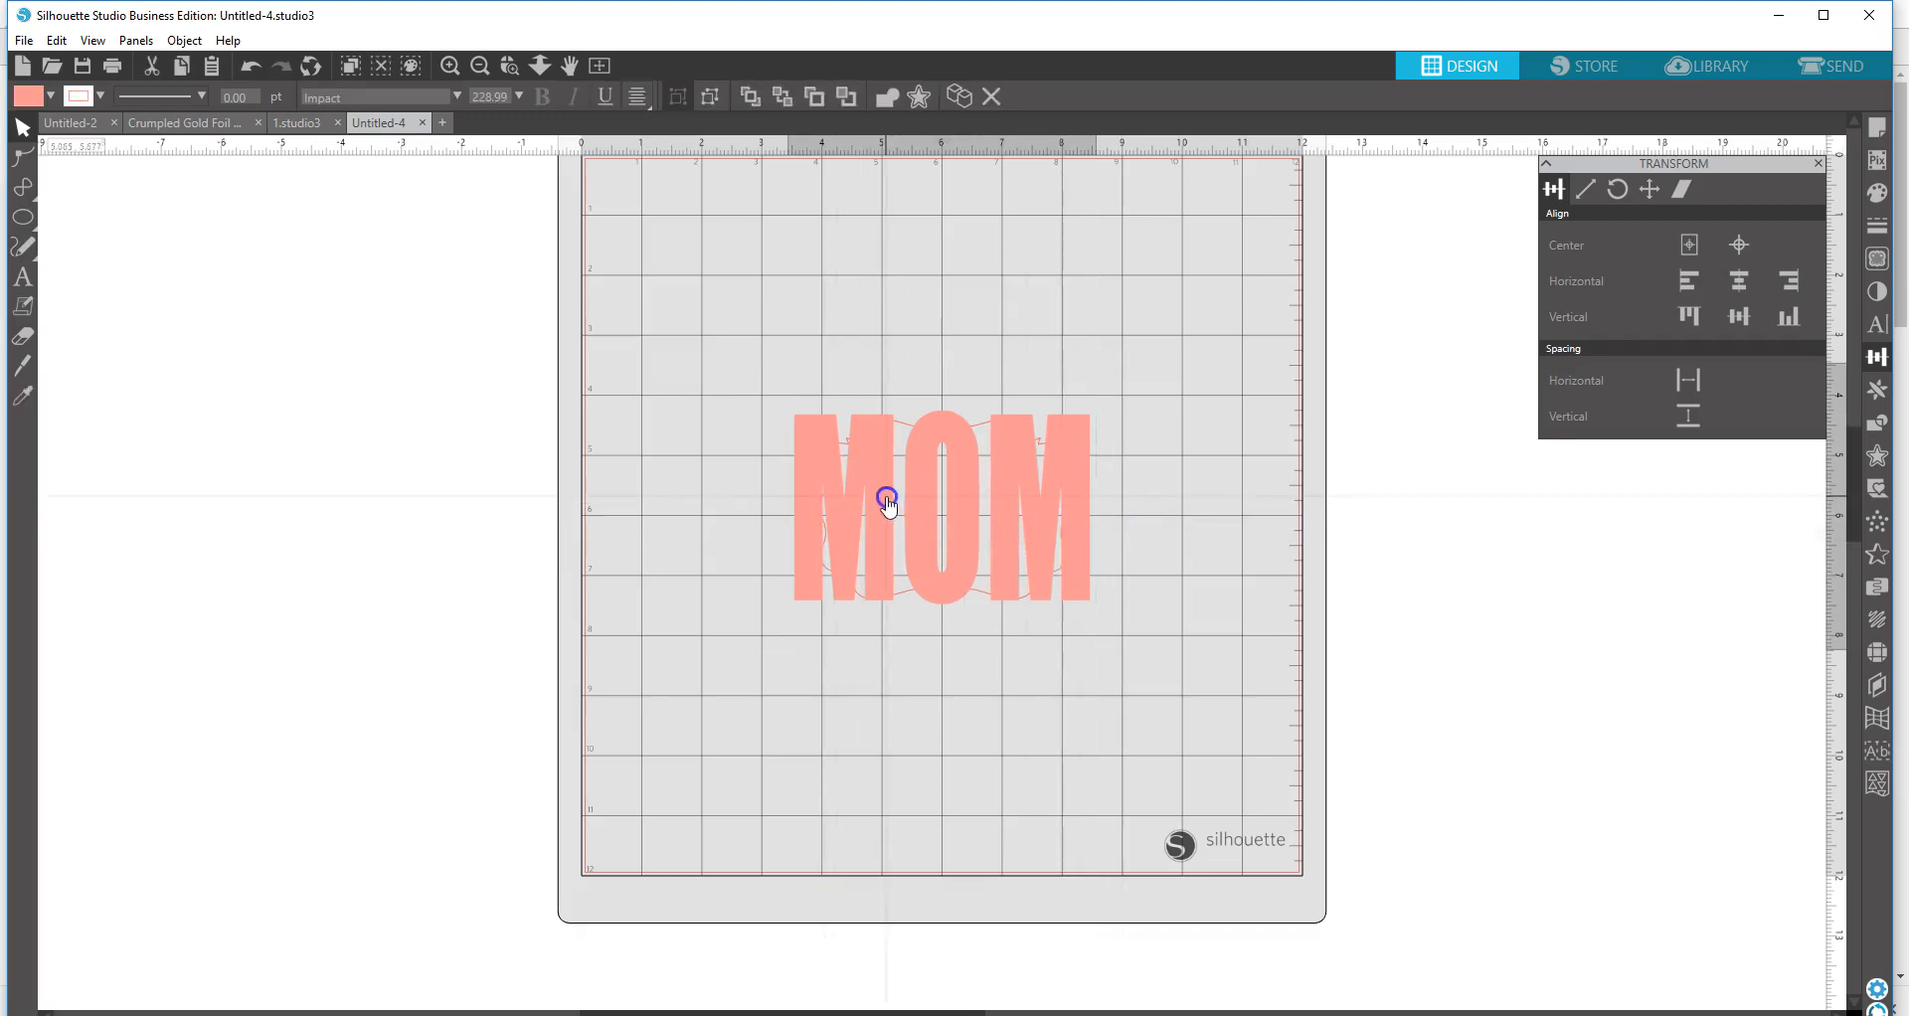
{"action": "left_click", "coordinate": [984, 595]}
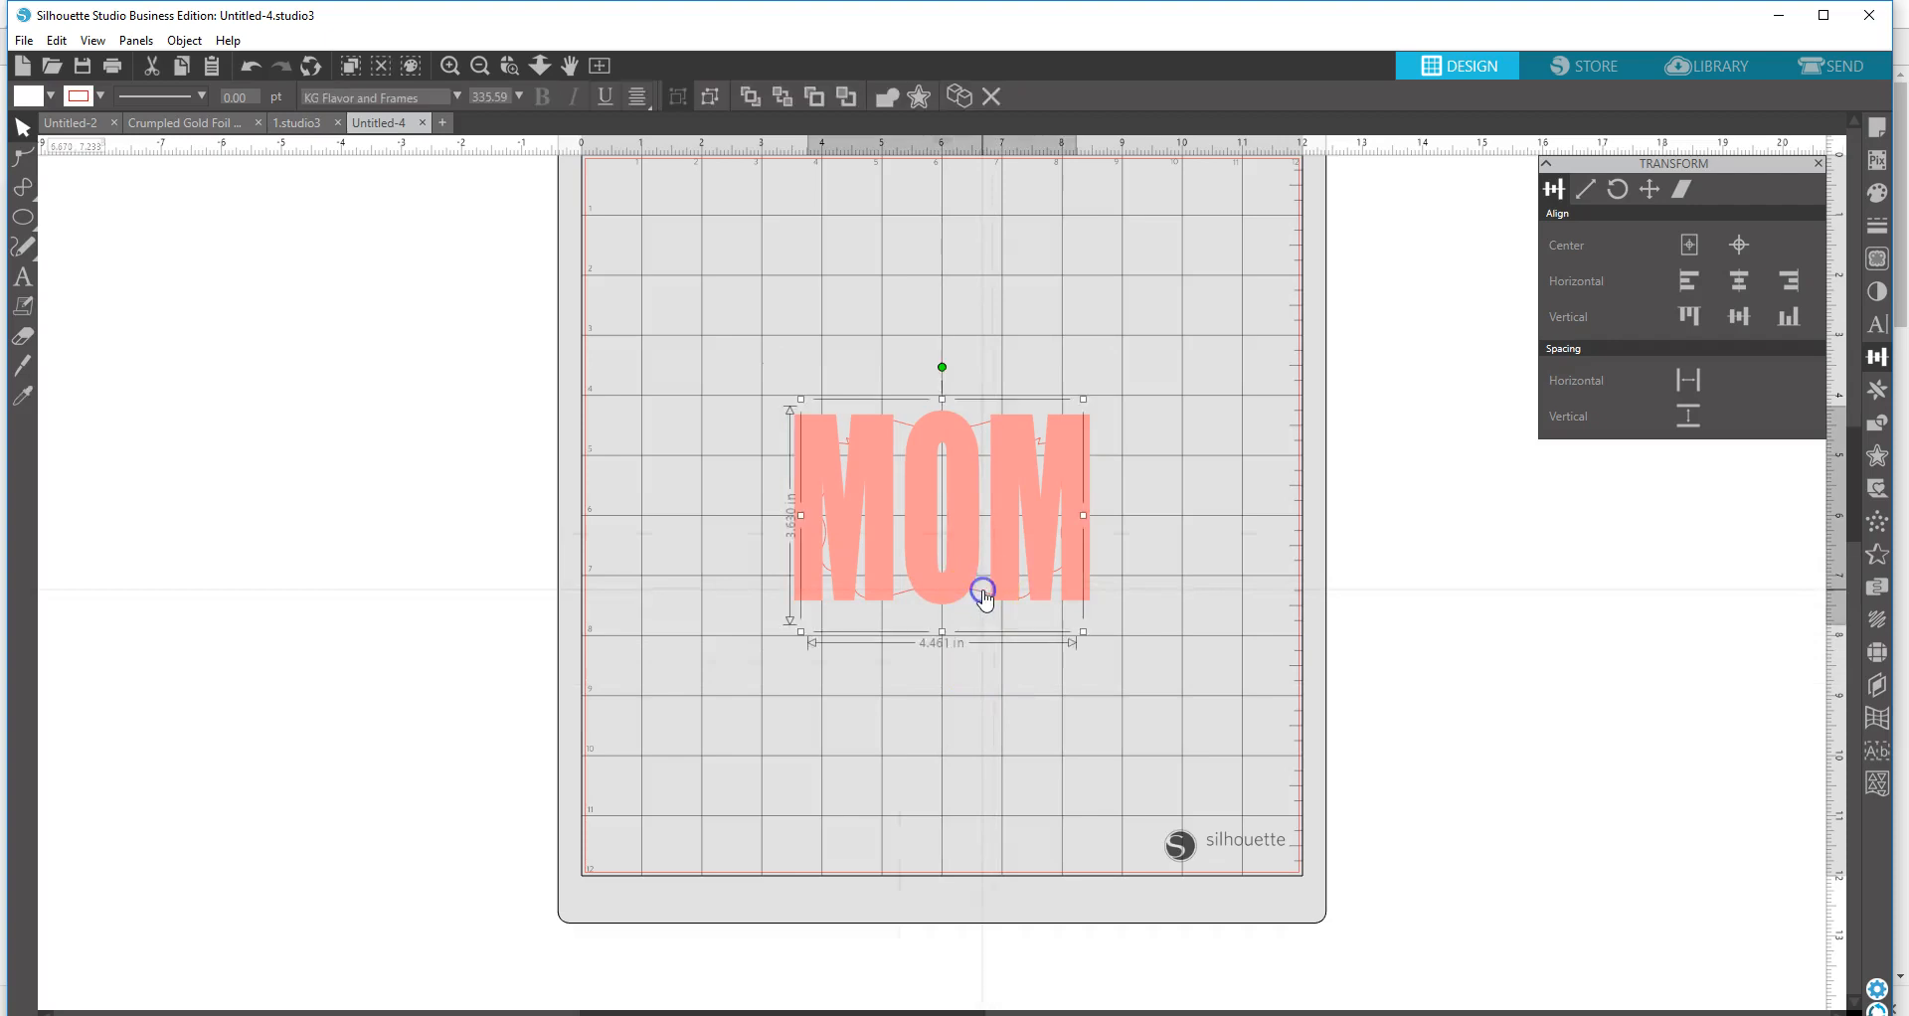
{"action": "left_click", "coordinate": [972, 682]}
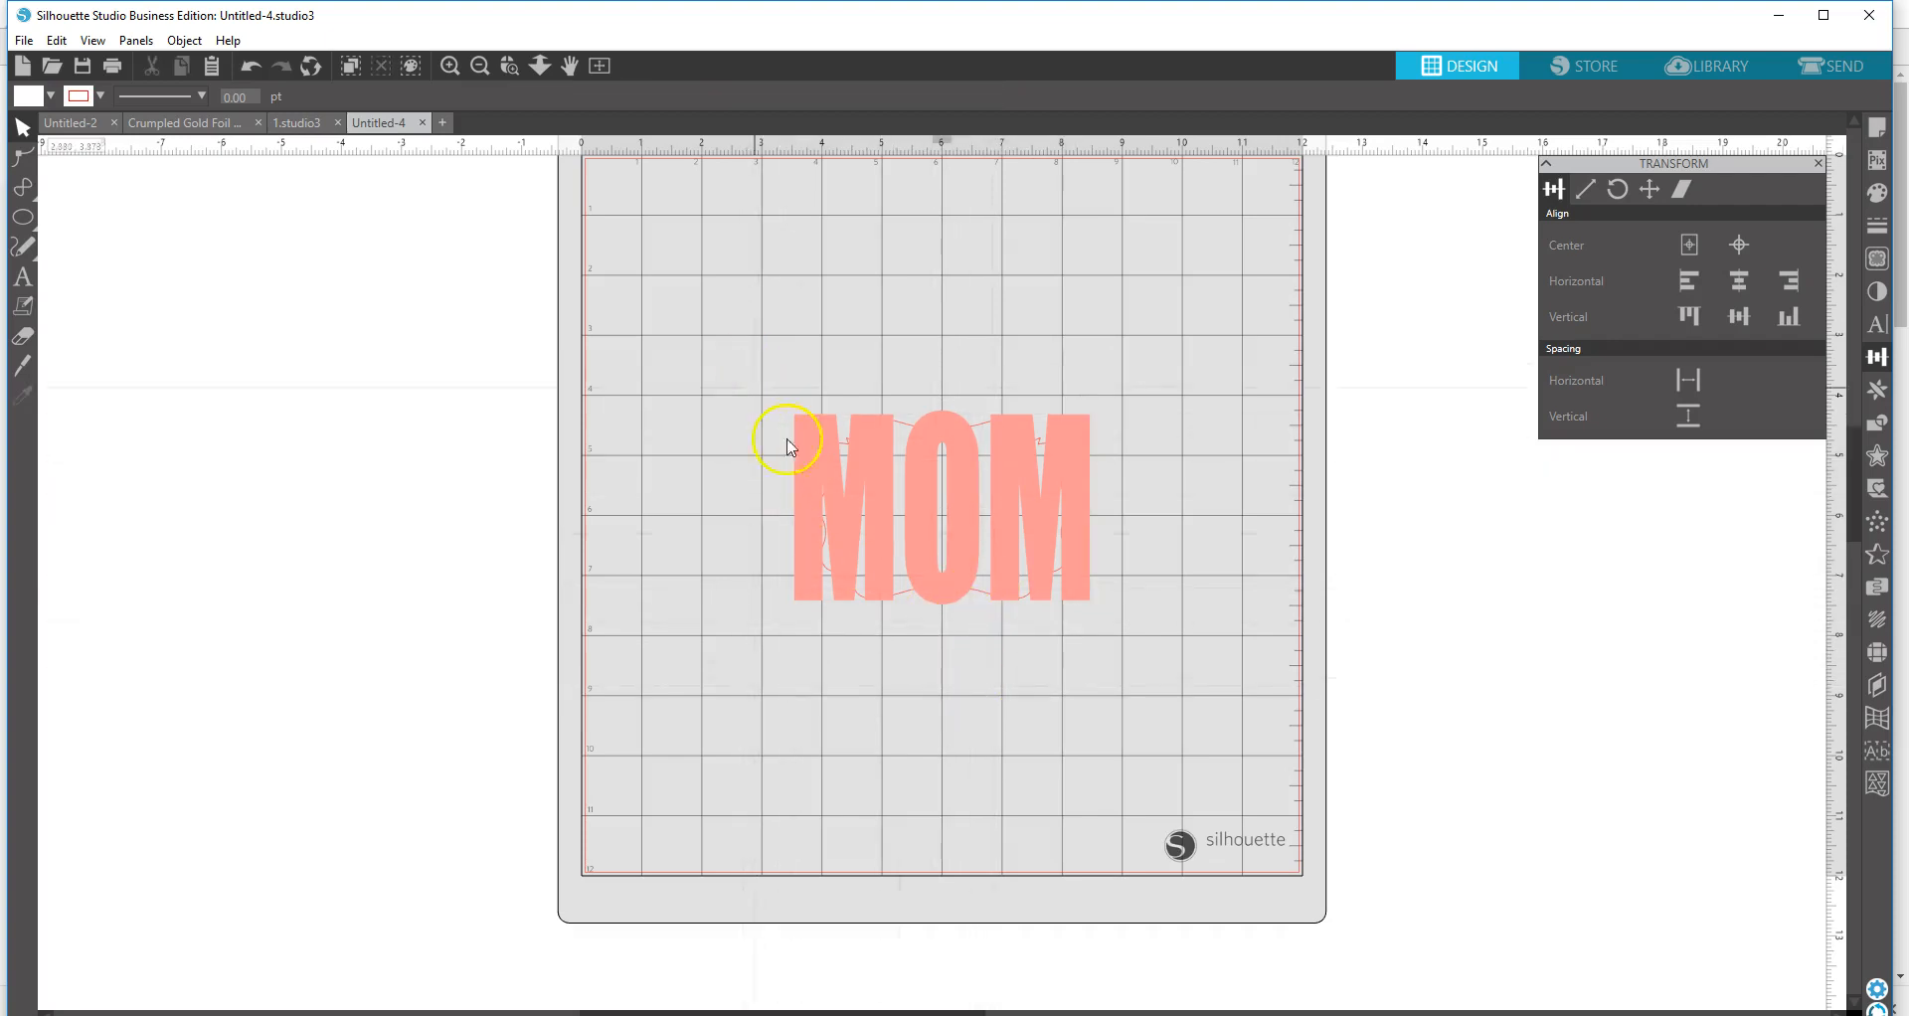
{"action": "left_click", "coordinate": [904, 603]}
{"action": "left_click_drag", "start_coordinate": [707, 363], "coordinate": [1166, 693]}
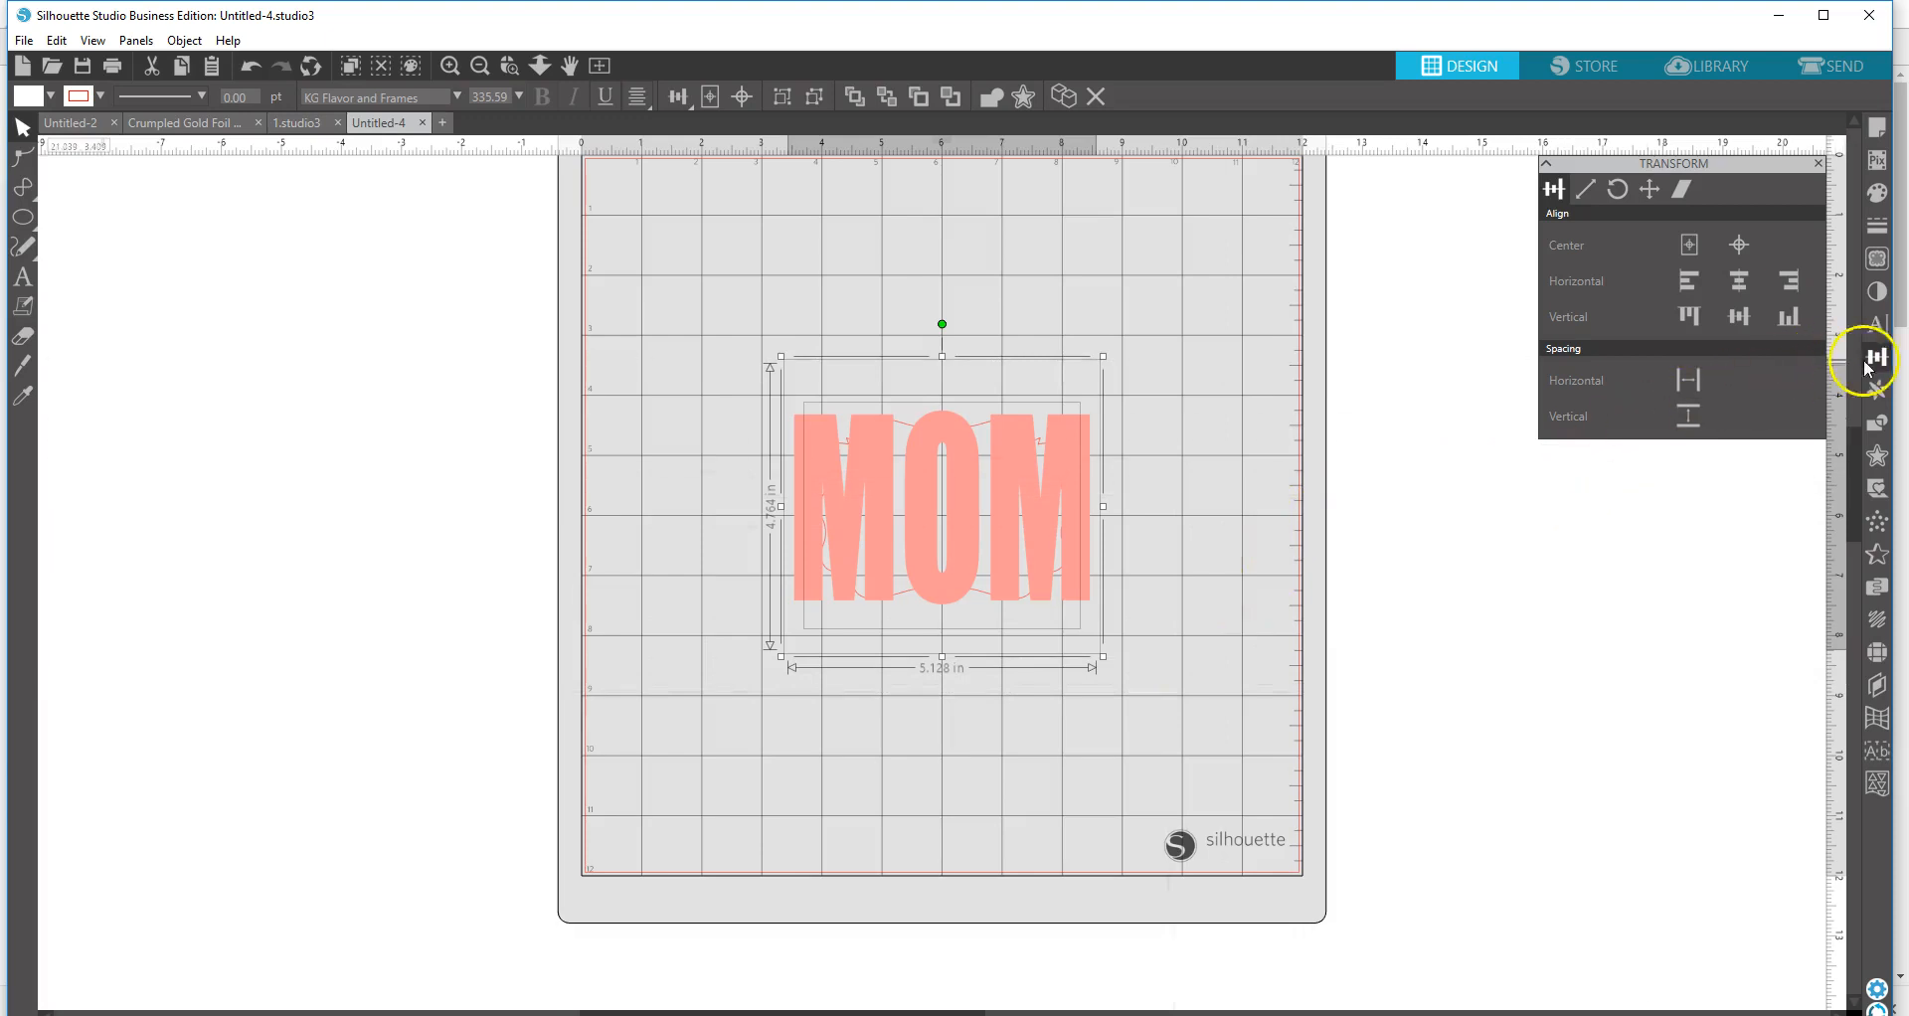
{"action": "left_click", "coordinate": [1877, 423]}
{"action": "left_click", "coordinate": [1729, 299]}
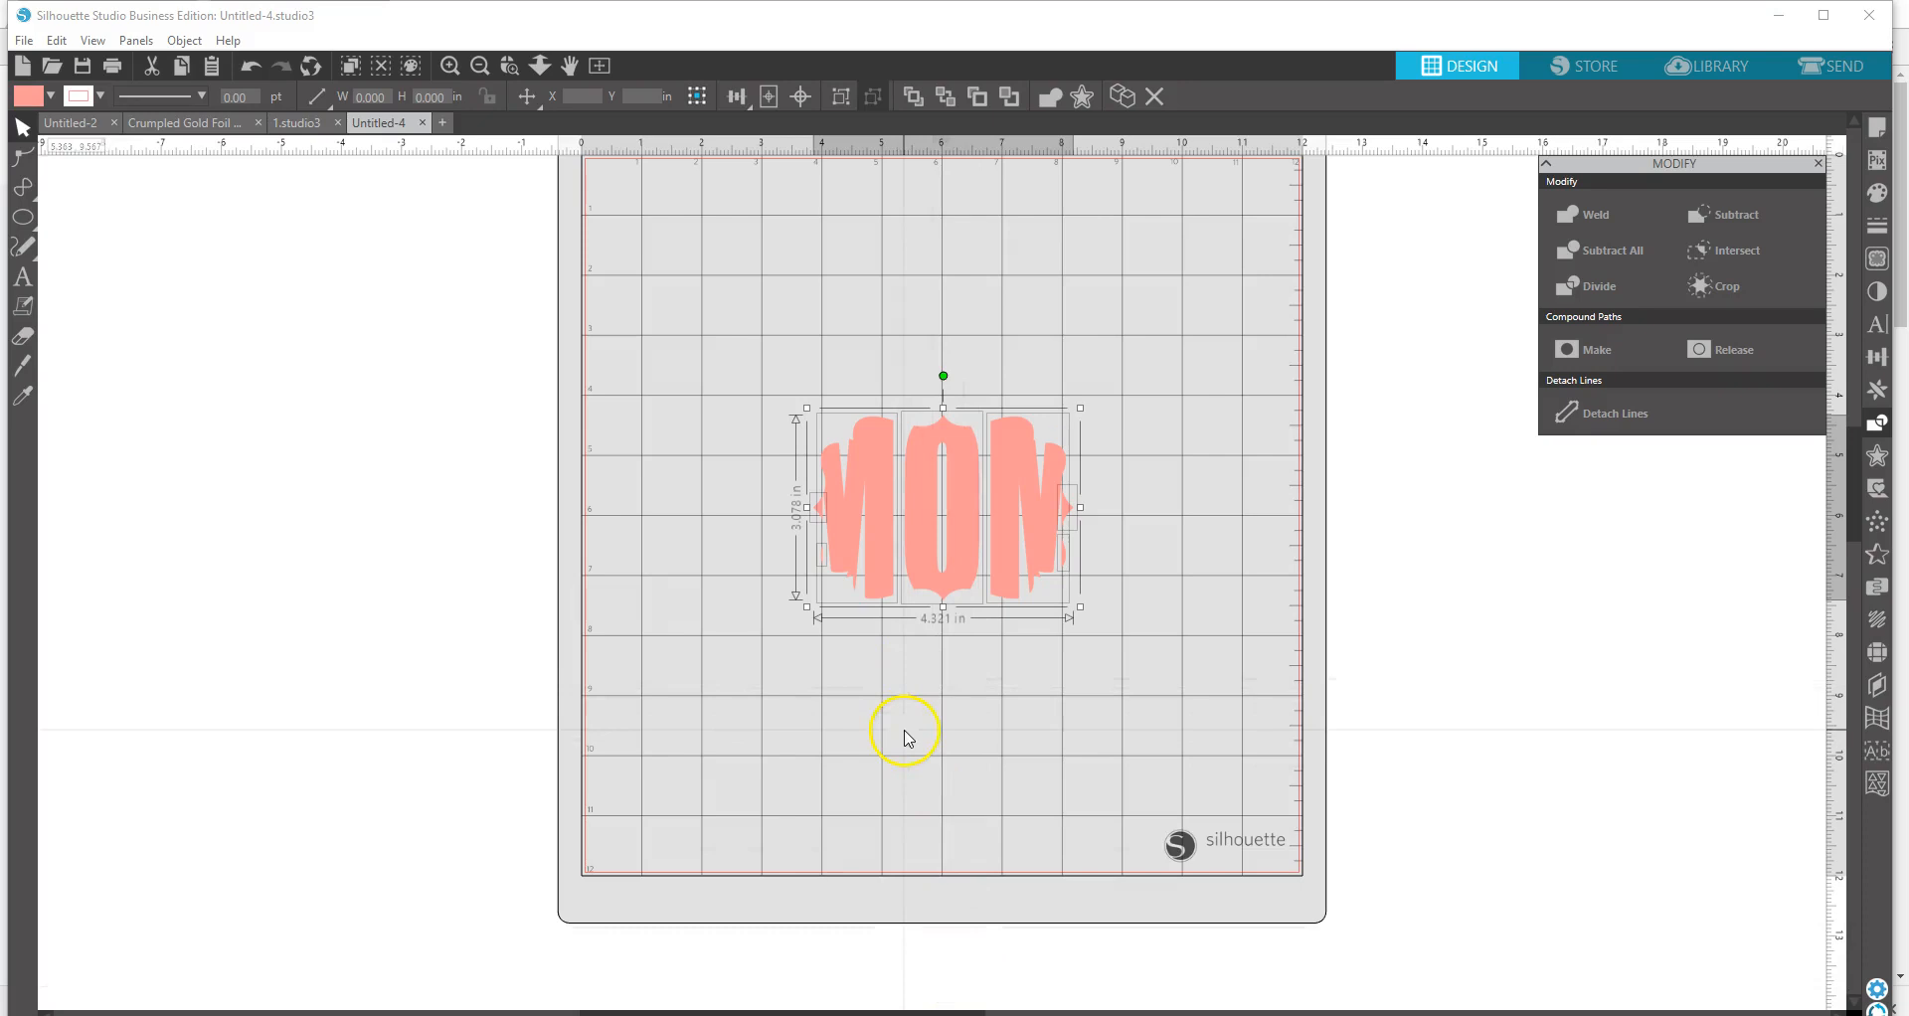
{"action": "left_click", "coordinate": [253, 65]}
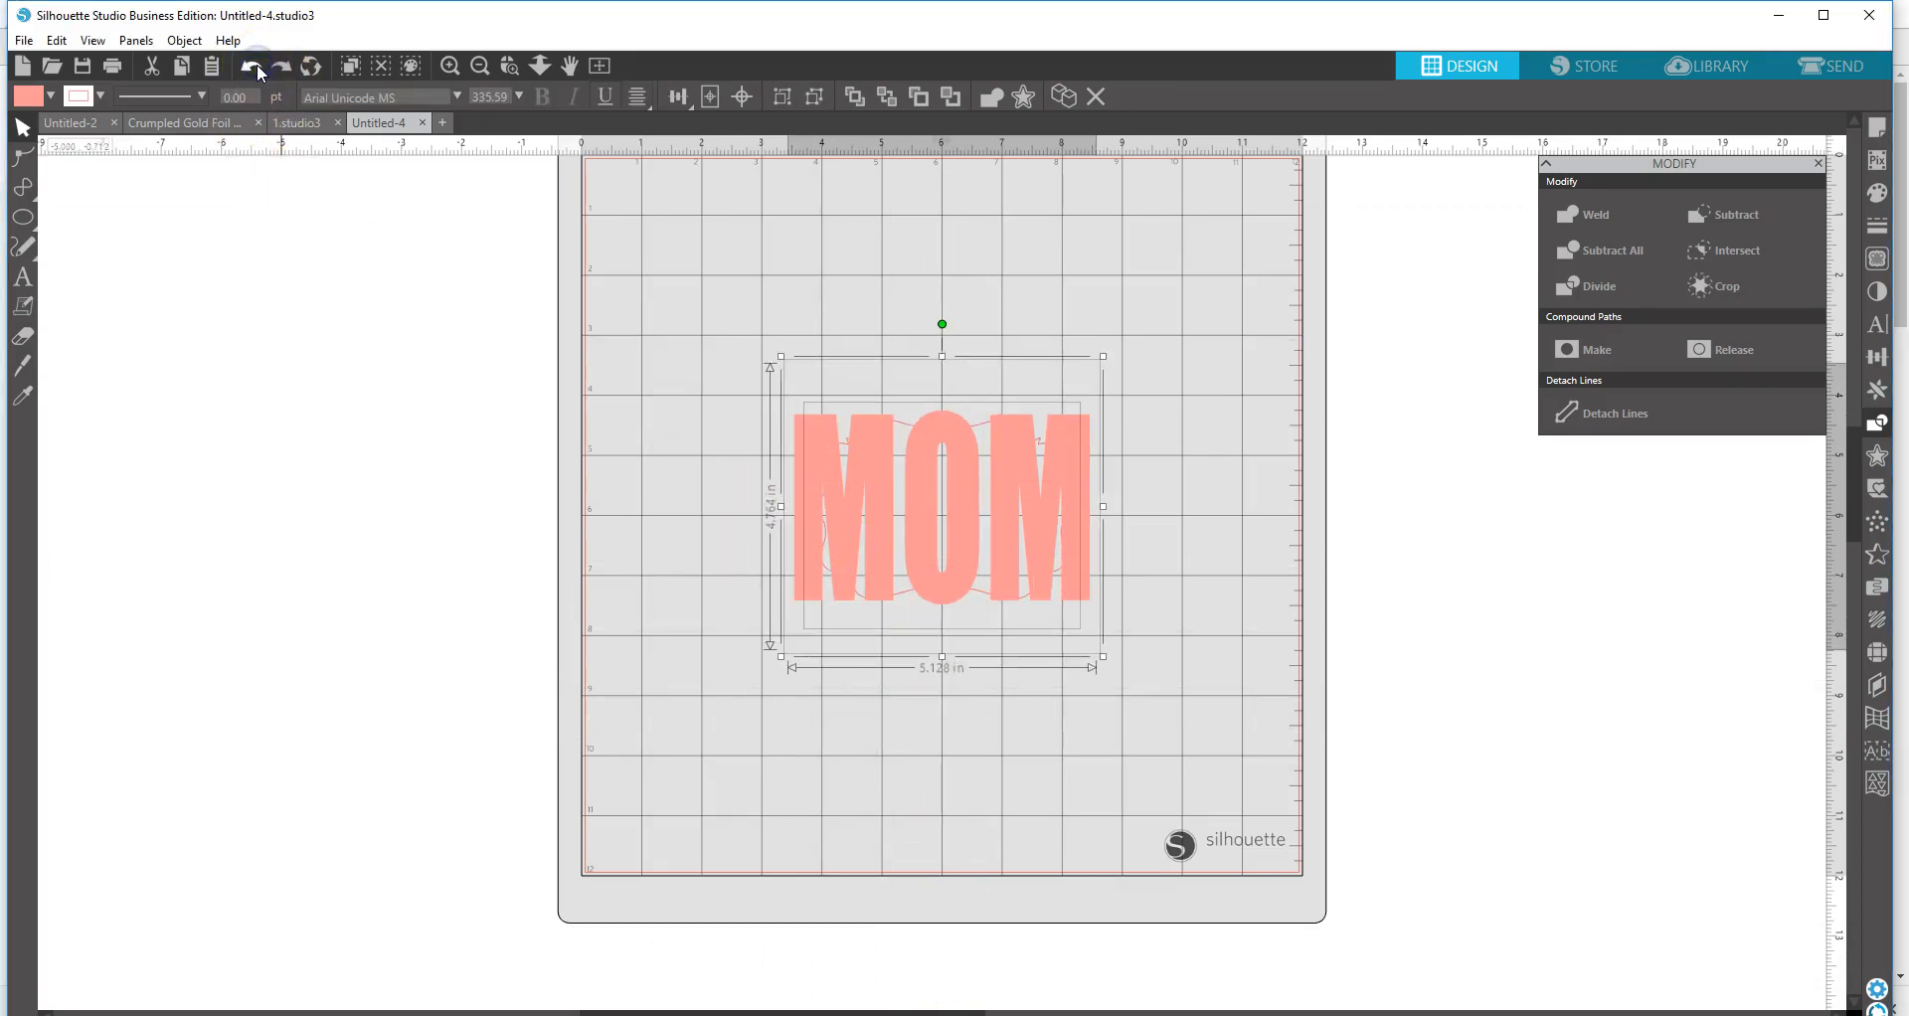
- Resize MOM to about 4.88 in wide and 4.77 in tall, keeping it centered over the frame
{"action": "left_click", "coordinate": [764, 350]}
{"action": "left_click", "coordinate": [808, 429]}
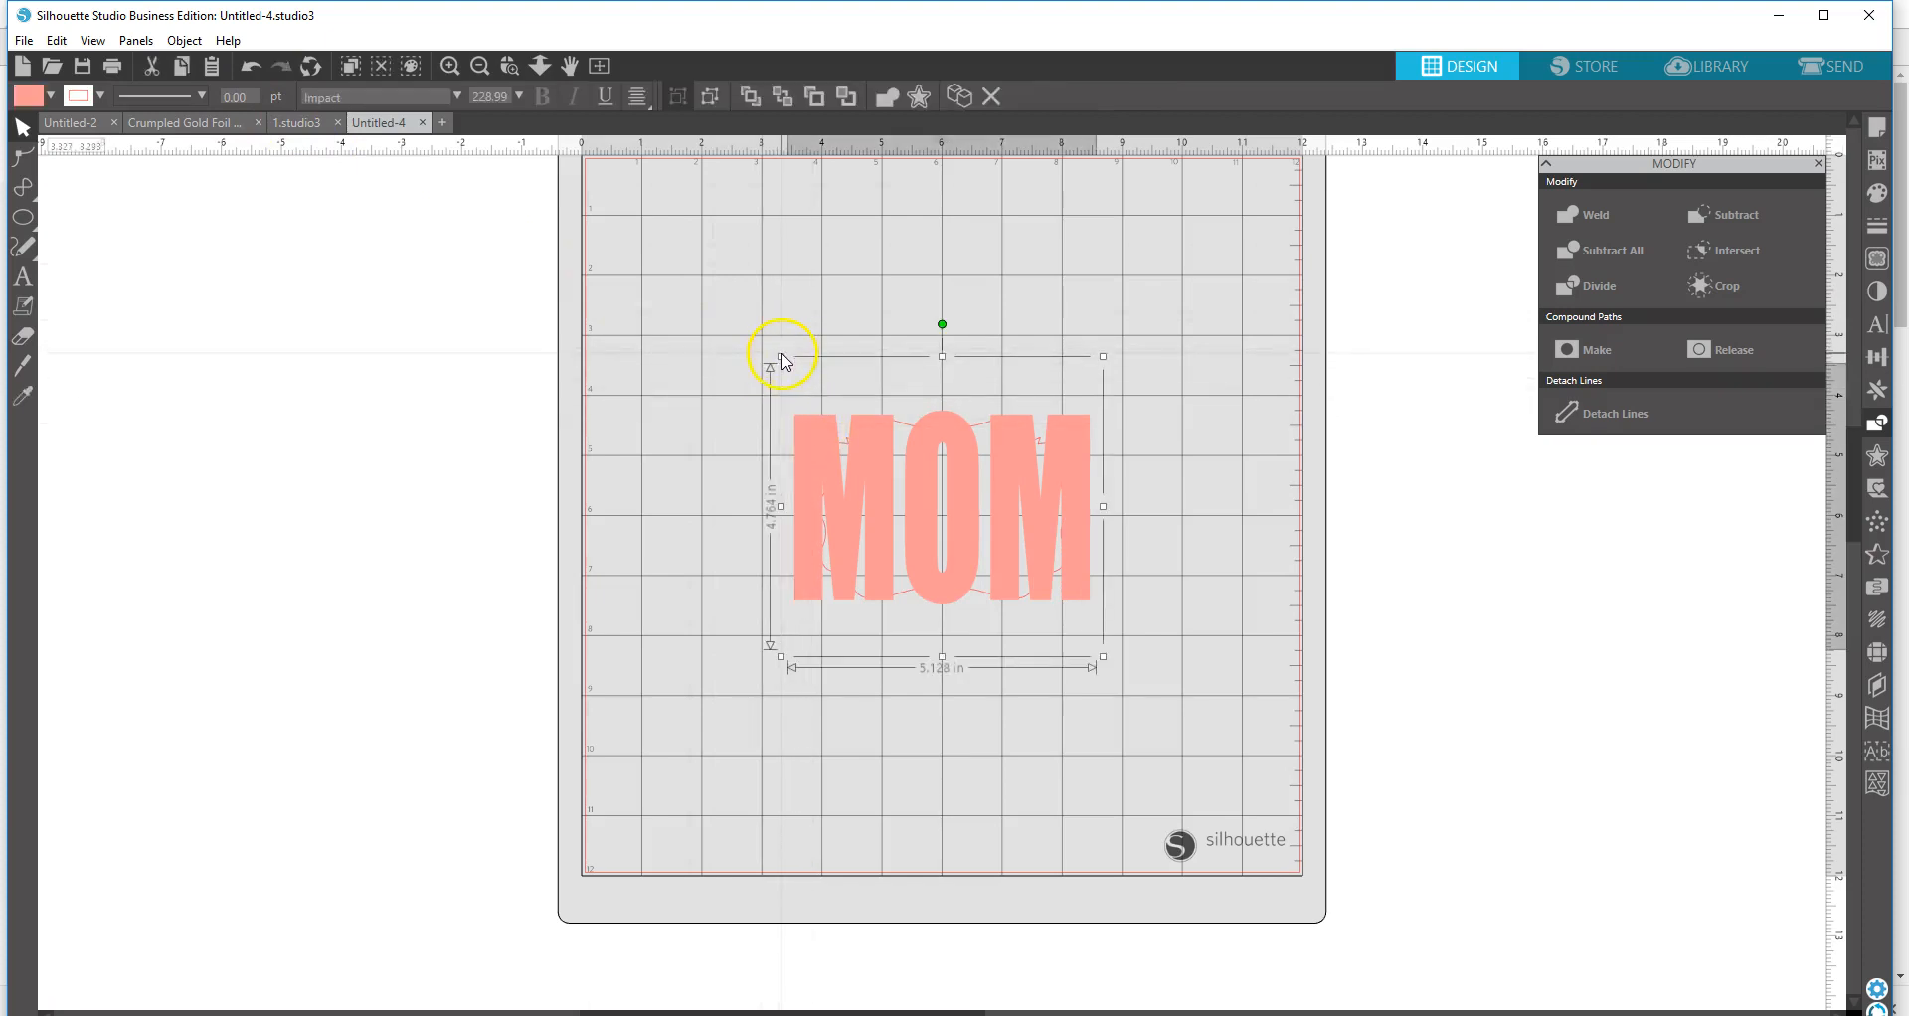
{"action": "left_click_drag", "start_coordinate": [781, 355], "coordinate": [802, 363]}
{"action": "left_click_drag", "start_coordinate": [975, 506], "coordinate": [969, 500]}
{"action": "left_click_drag", "start_coordinate": [943, 650], "coordinate": [942, 657]}
{"action": "left_click_drag", "start_coordinate": [942, 365], "coordinate": [942, 360]}
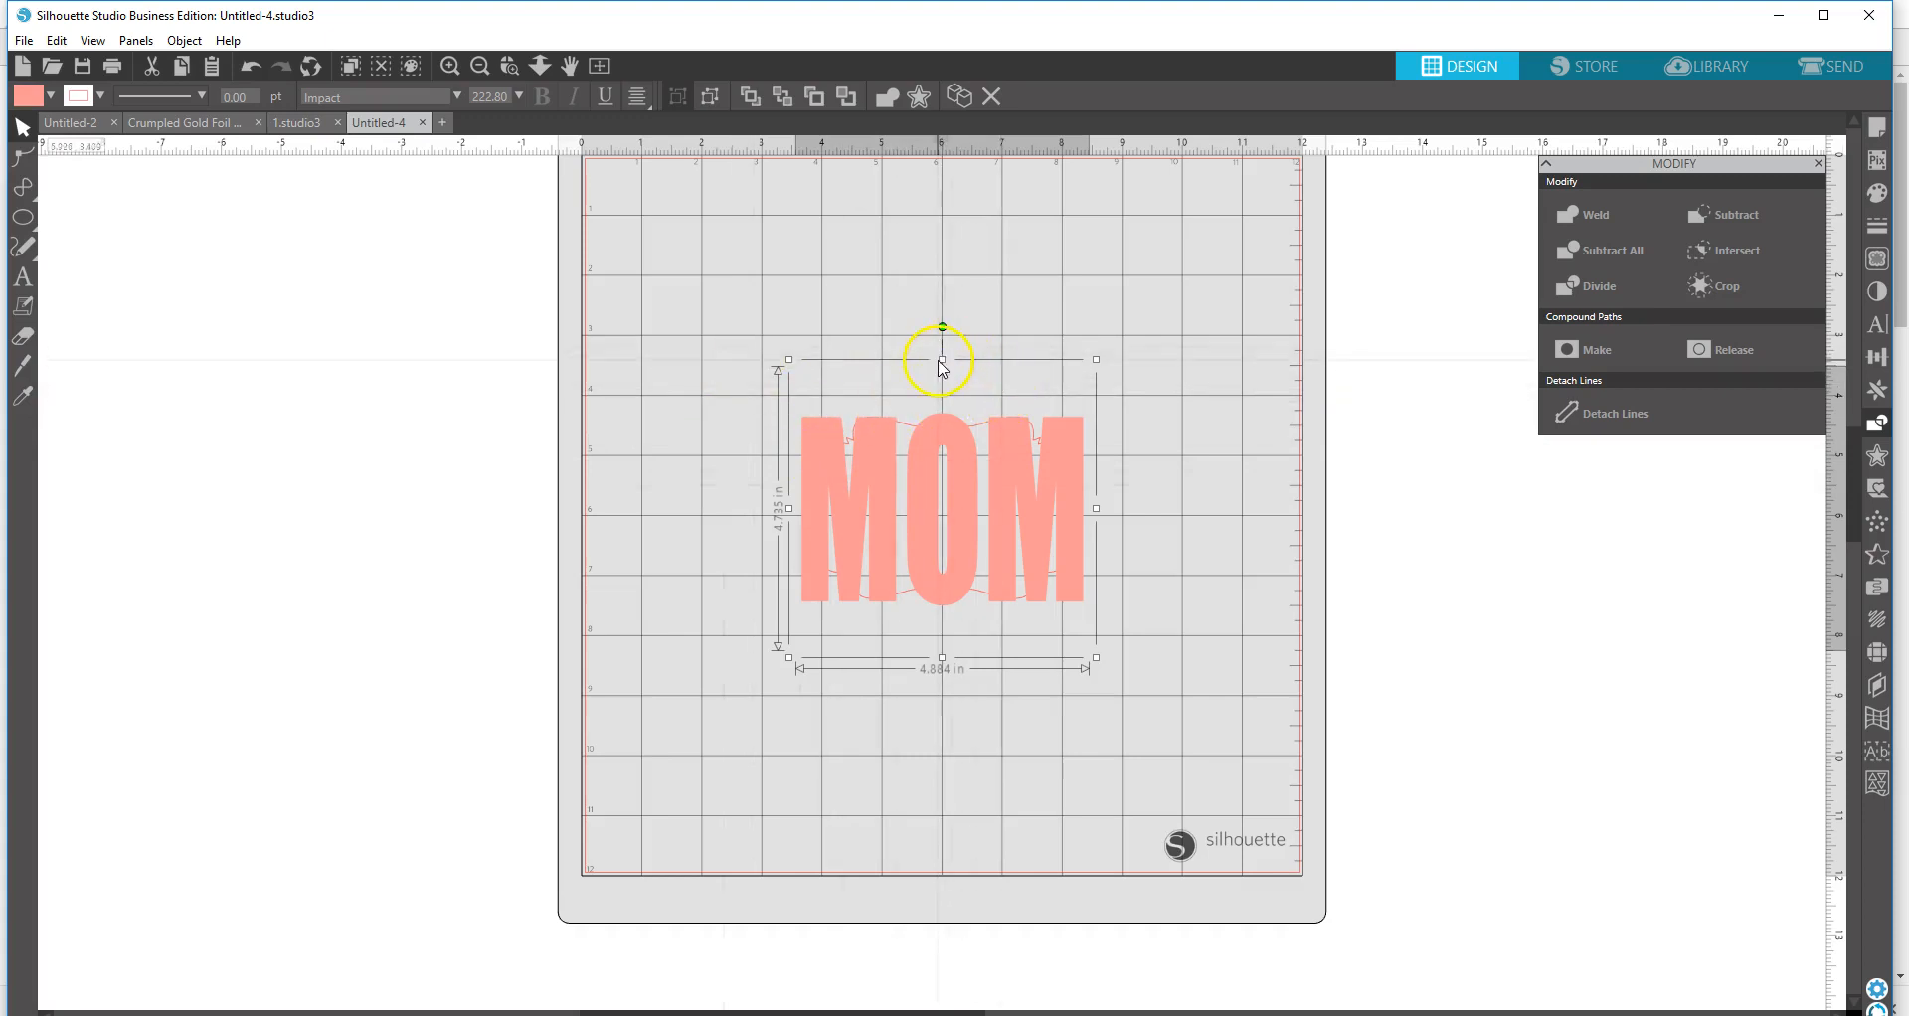
{"action": "left_click_drag", "start_coordinate": [945, 359], "coordinate": [945, 357]}
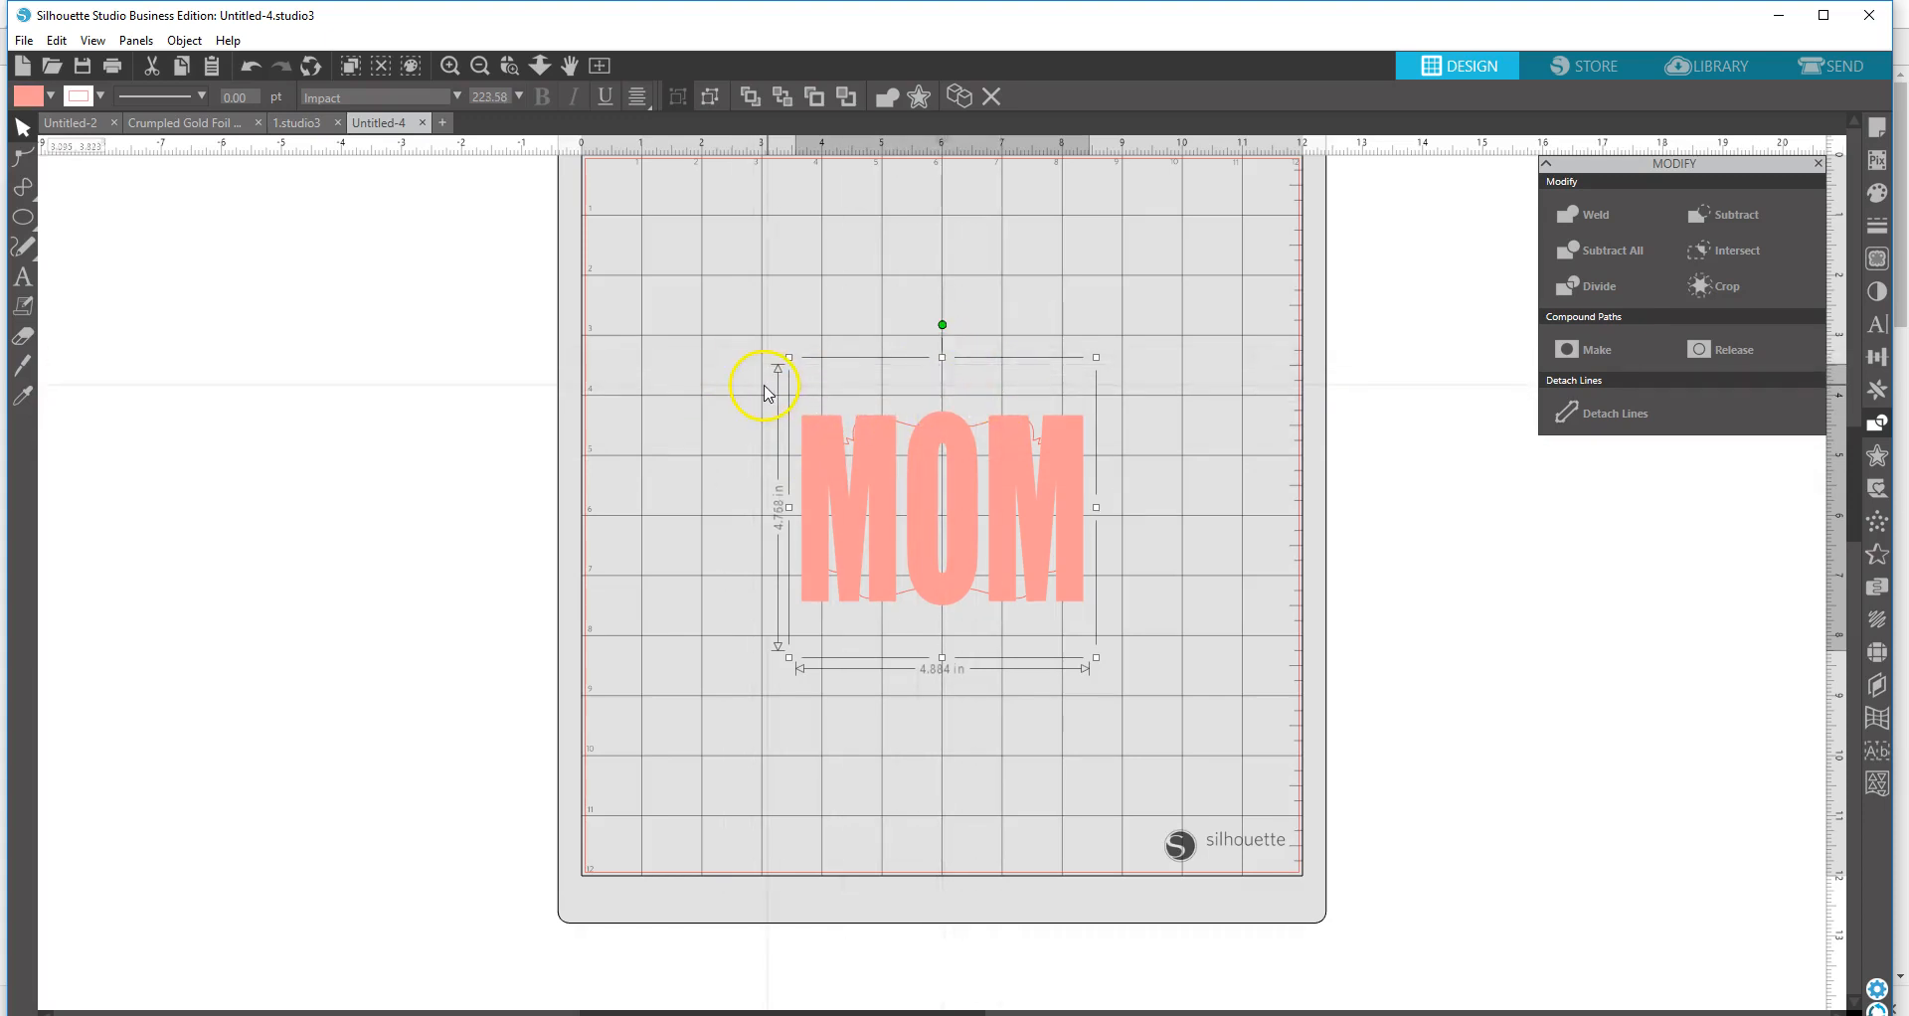
- Crop the MOM text and the frame together and fill the cropped letters with black
{"action": "left_click", "coordinate": [929, 545]}
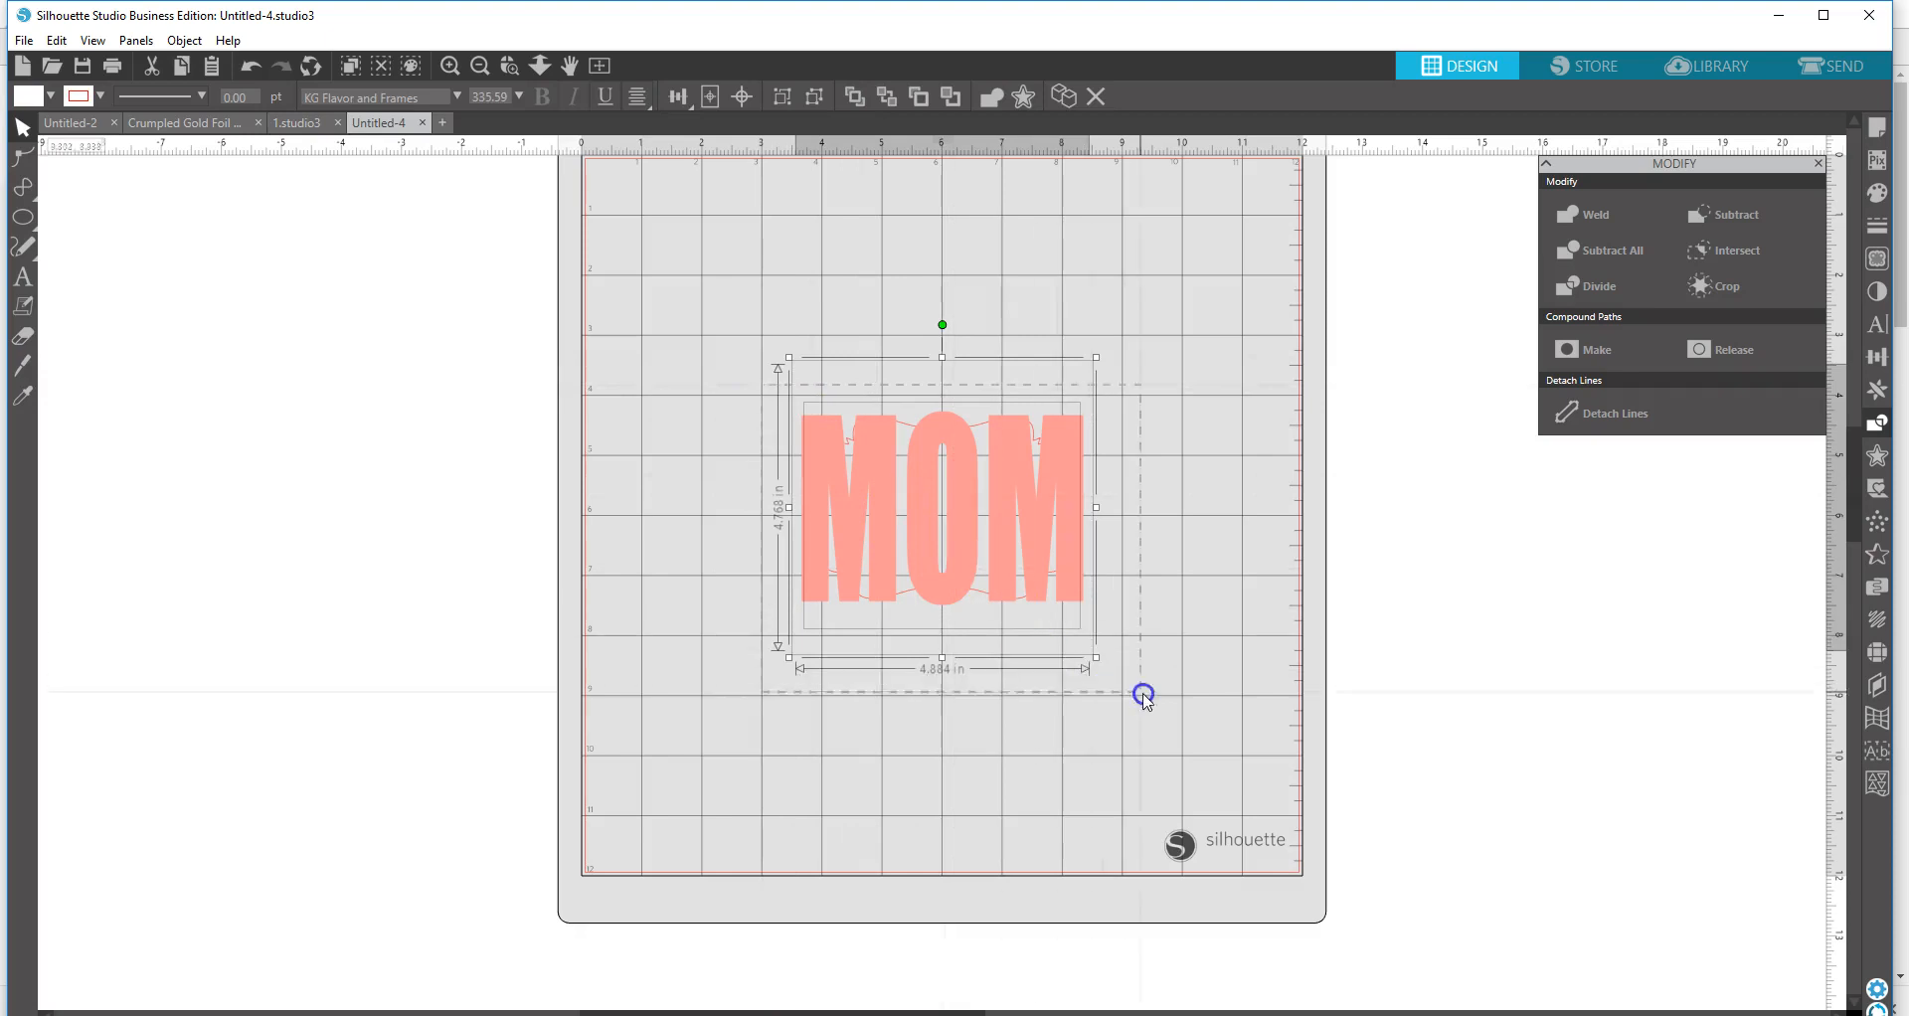
{"action": "left_click", "coordinate": [1717, 288]}
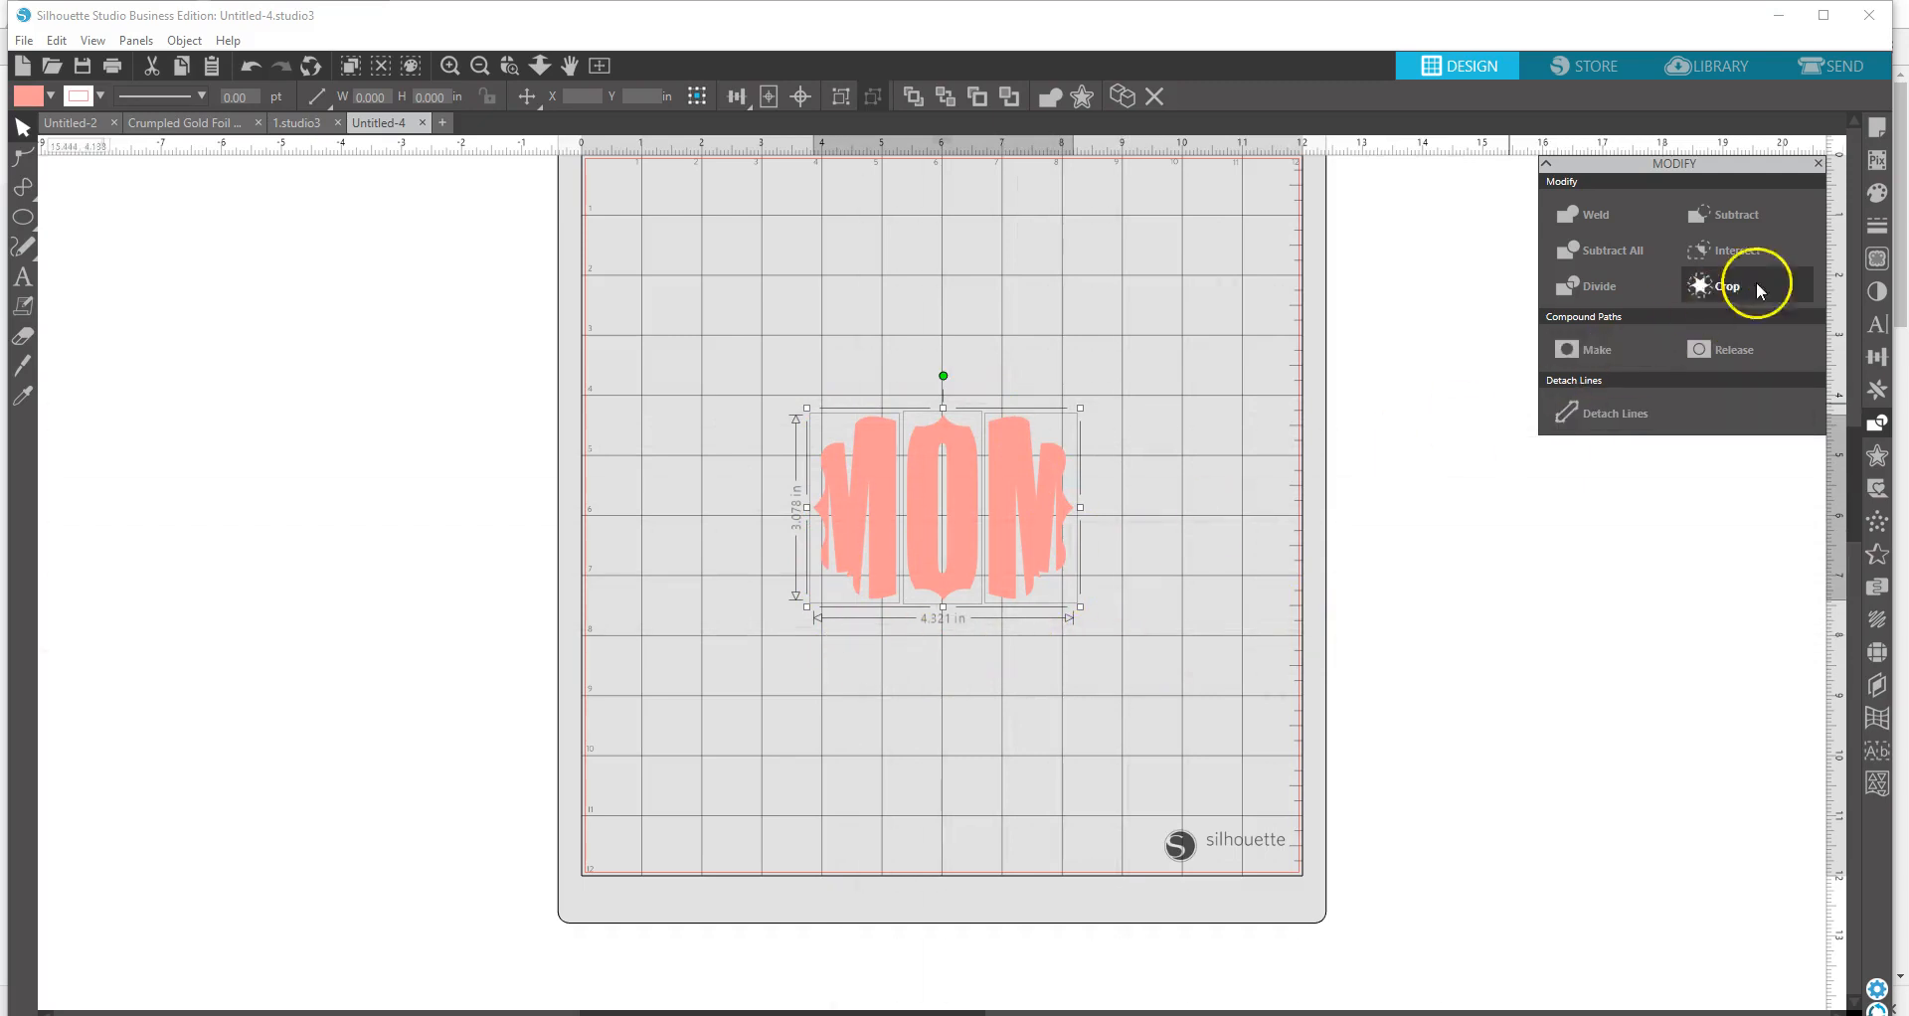
{"action": "left_click", "coordinate": [1874, 199]}
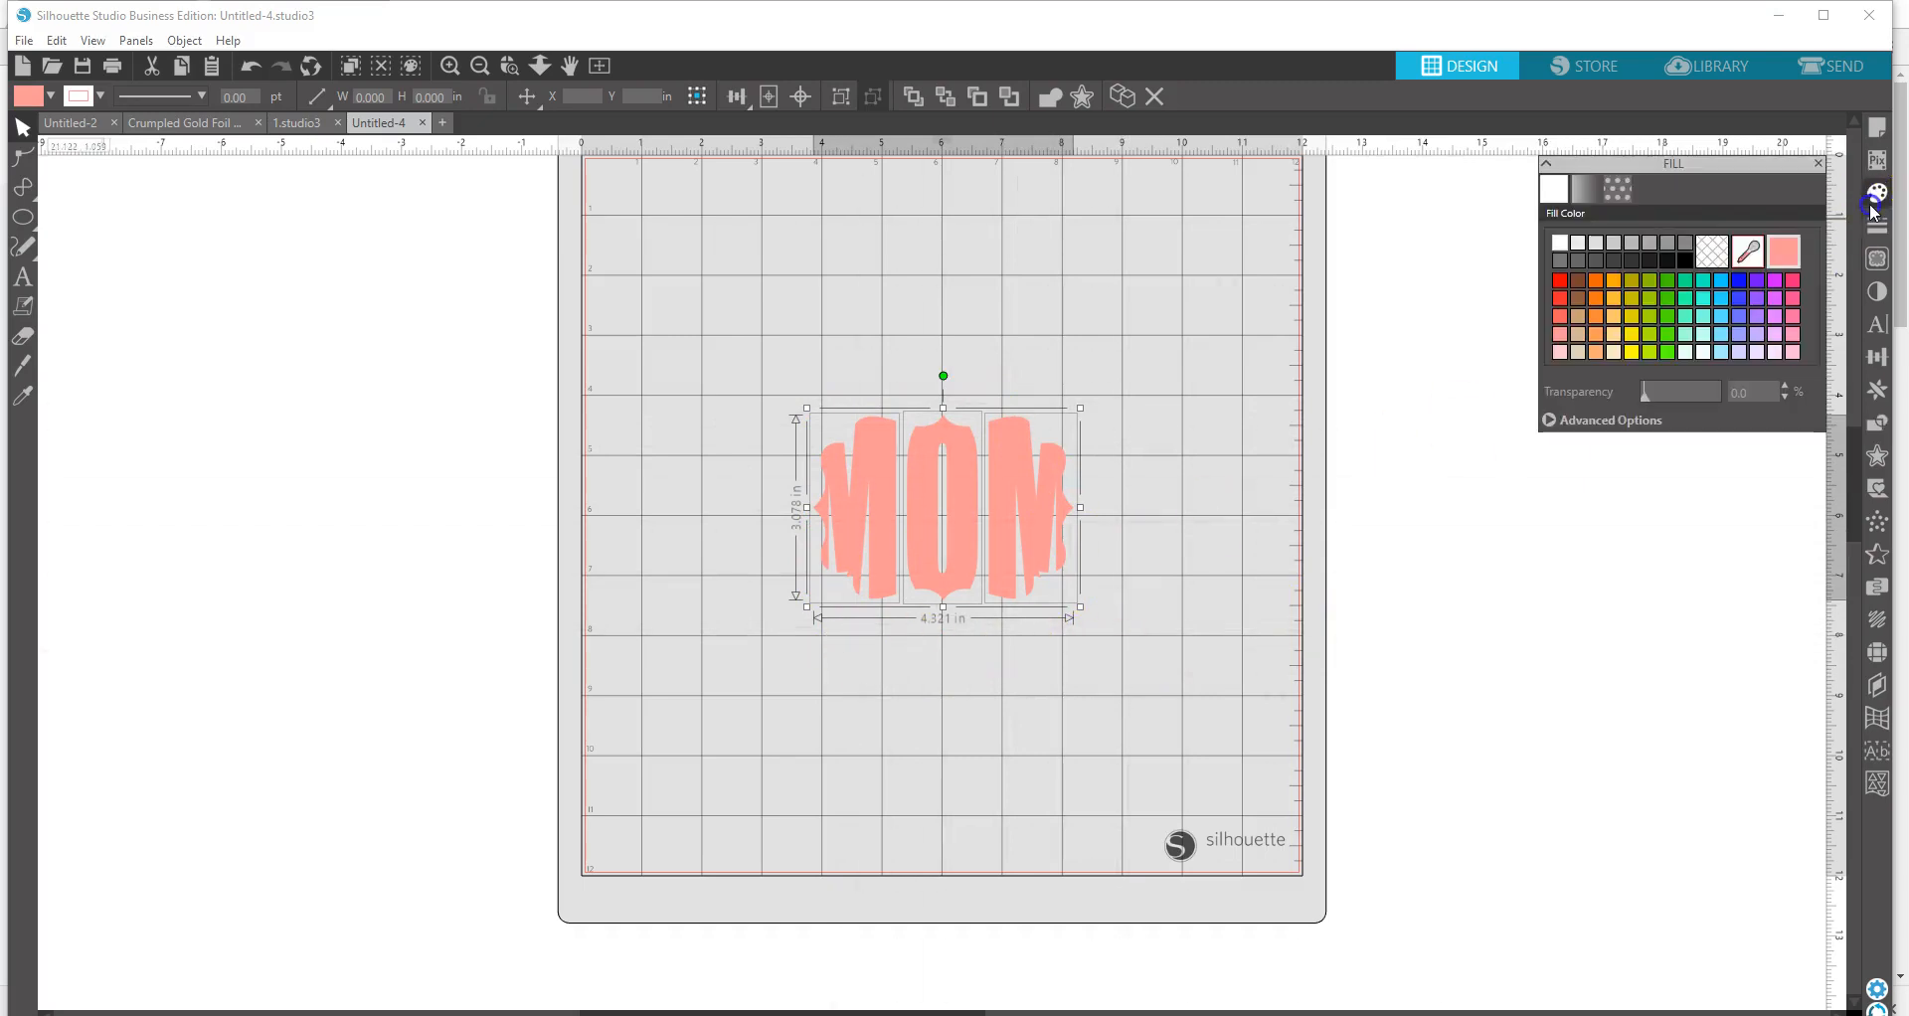
{"action": "left_click", "coordinate": [1685, 261]}
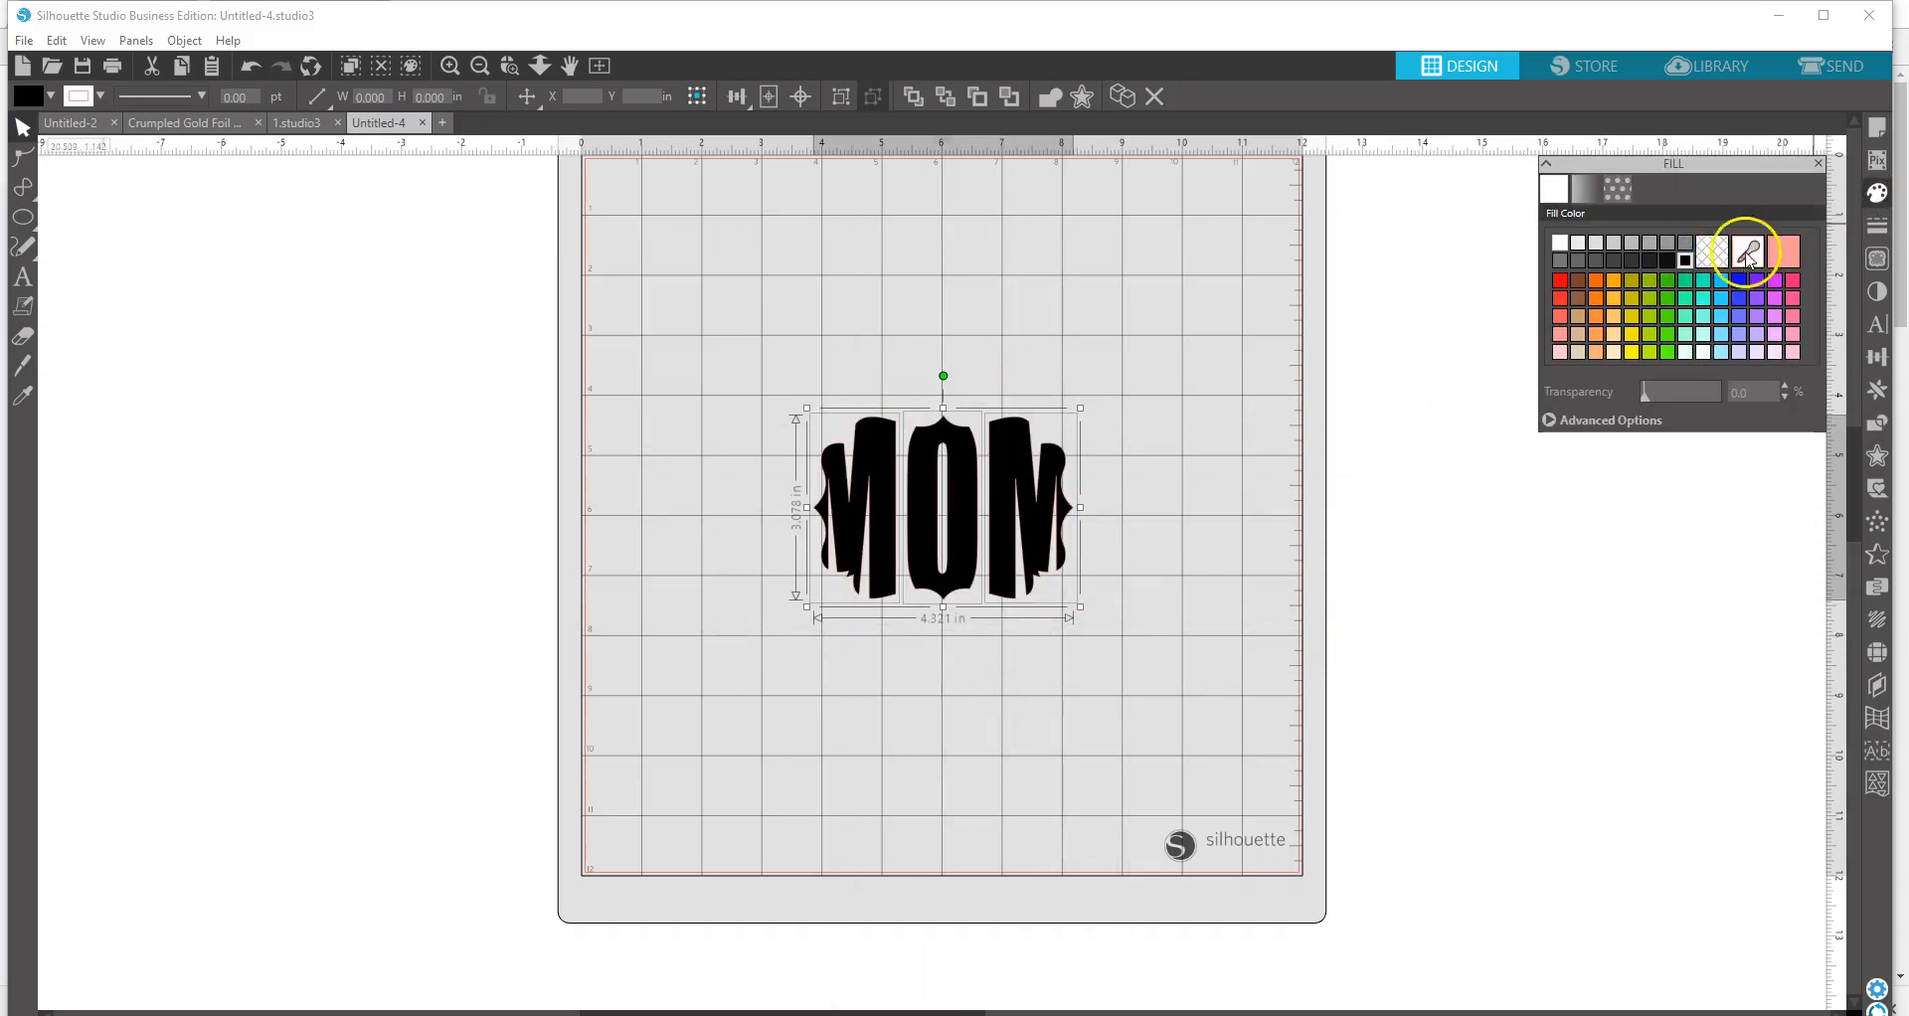
- Set the line color of the cropped MOM letters to black
{"action": "left_click", "coordinate": [1876, 193]}
{"action": "left_click", "coordinate": [1882, 227]}
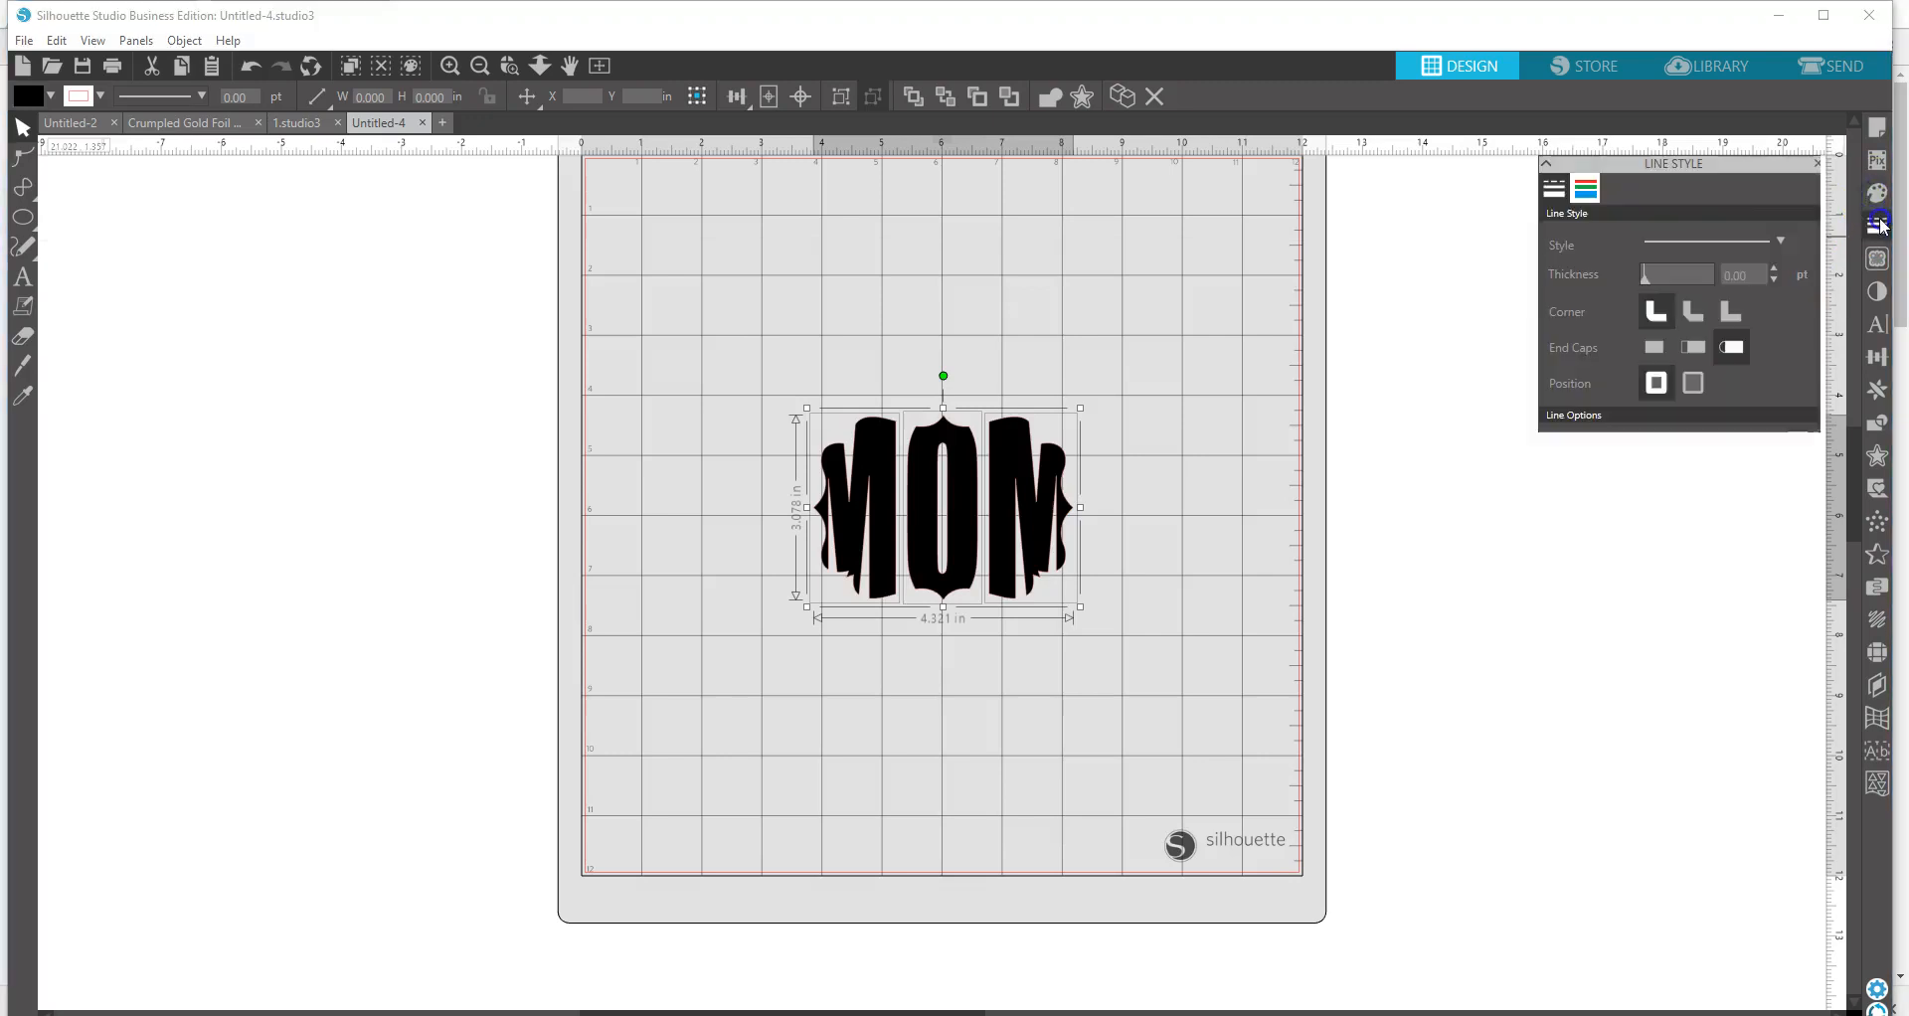
{"action": "left_click", "coordinate": [1586, 189]}
{"action": "left_click", "coordinate": [1727, 242]}
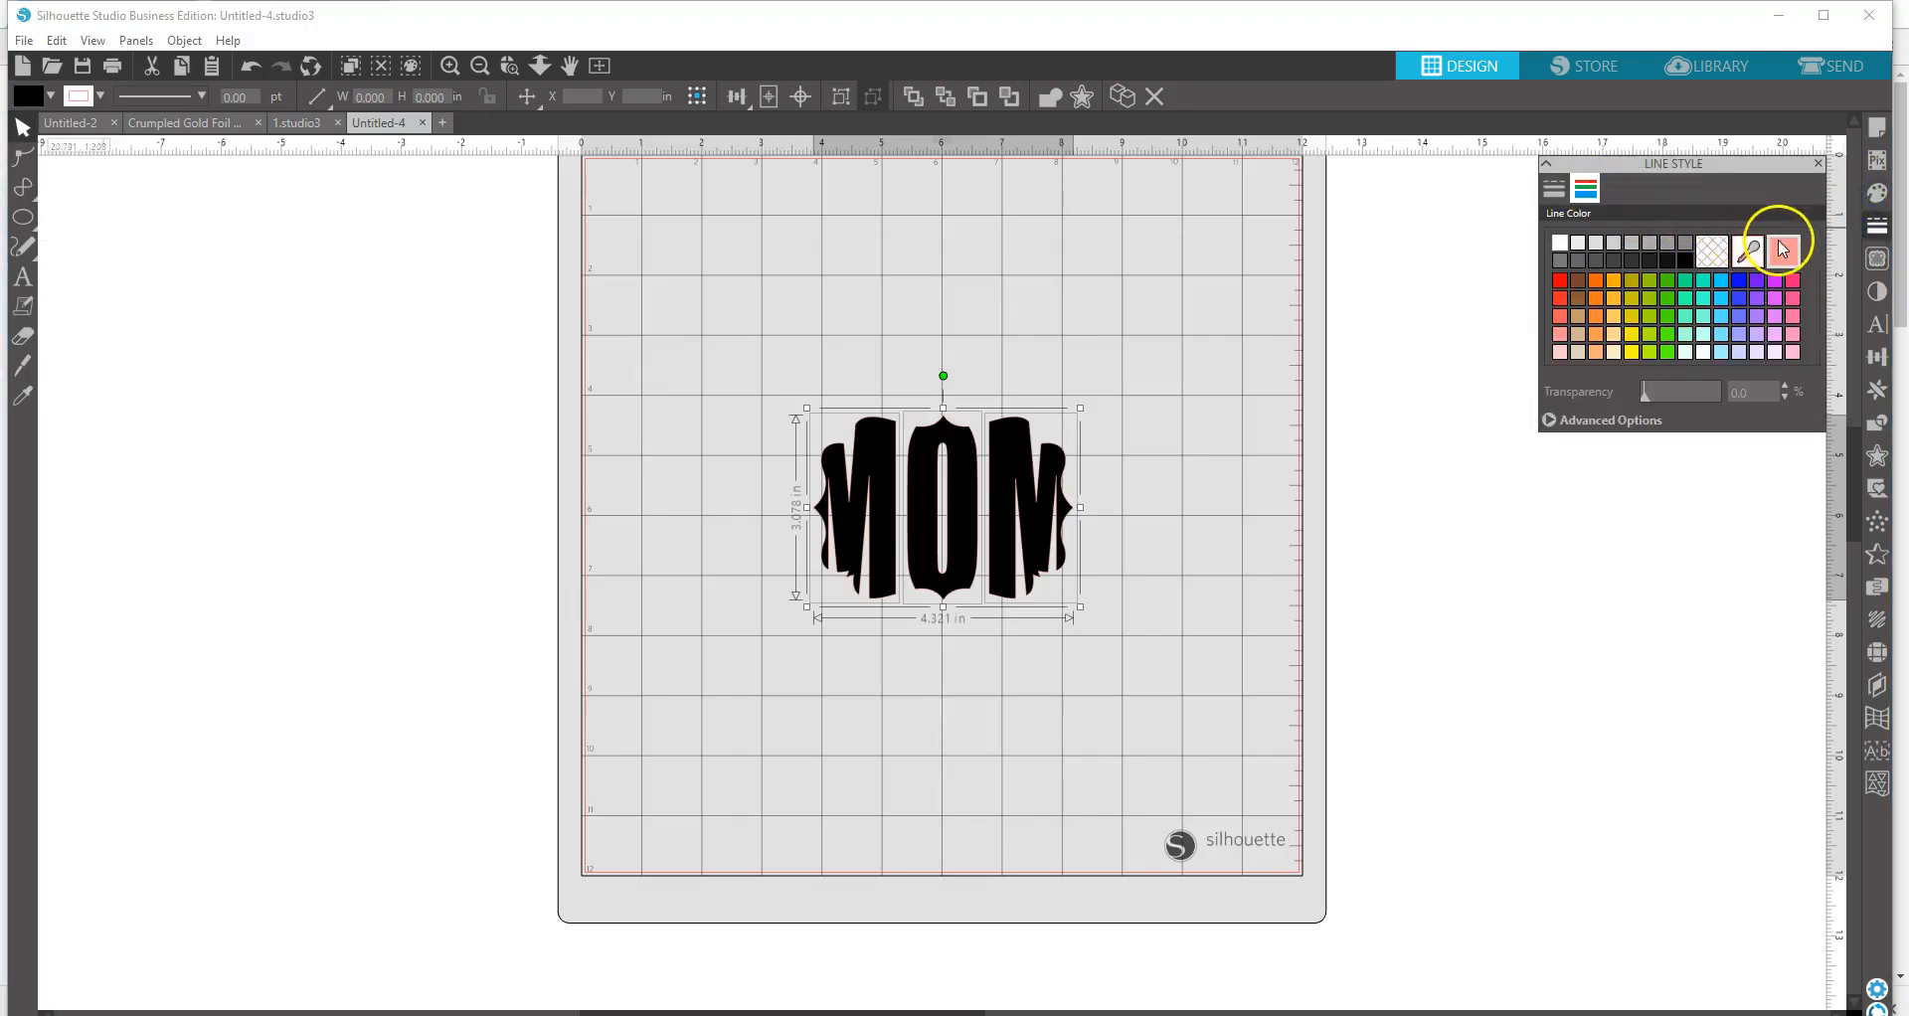
{"action": "left_click", "coordinate": [1686, 261]}
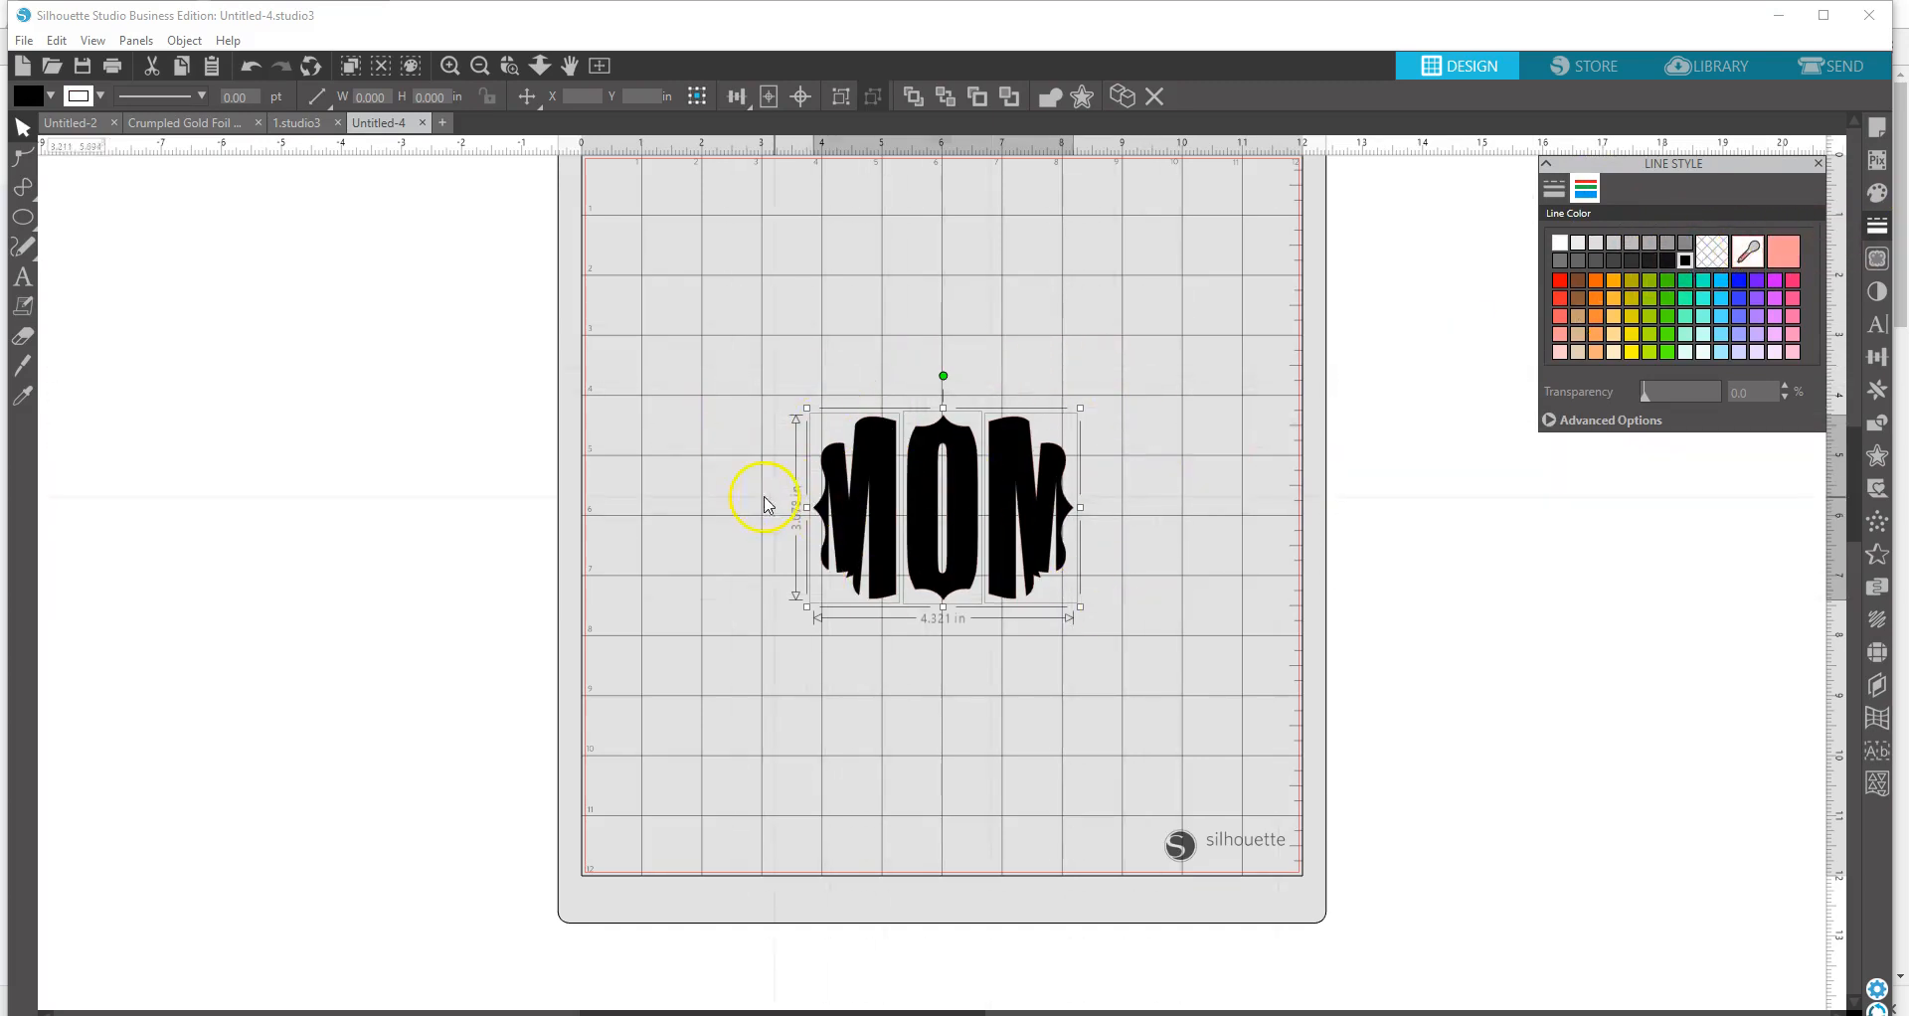
- Move the three cropped MOM pieces up to the upper part of the page
{"action": "left_click_drag", "start_coordinate": [769, 410], "coordinate": [1101, 588]}
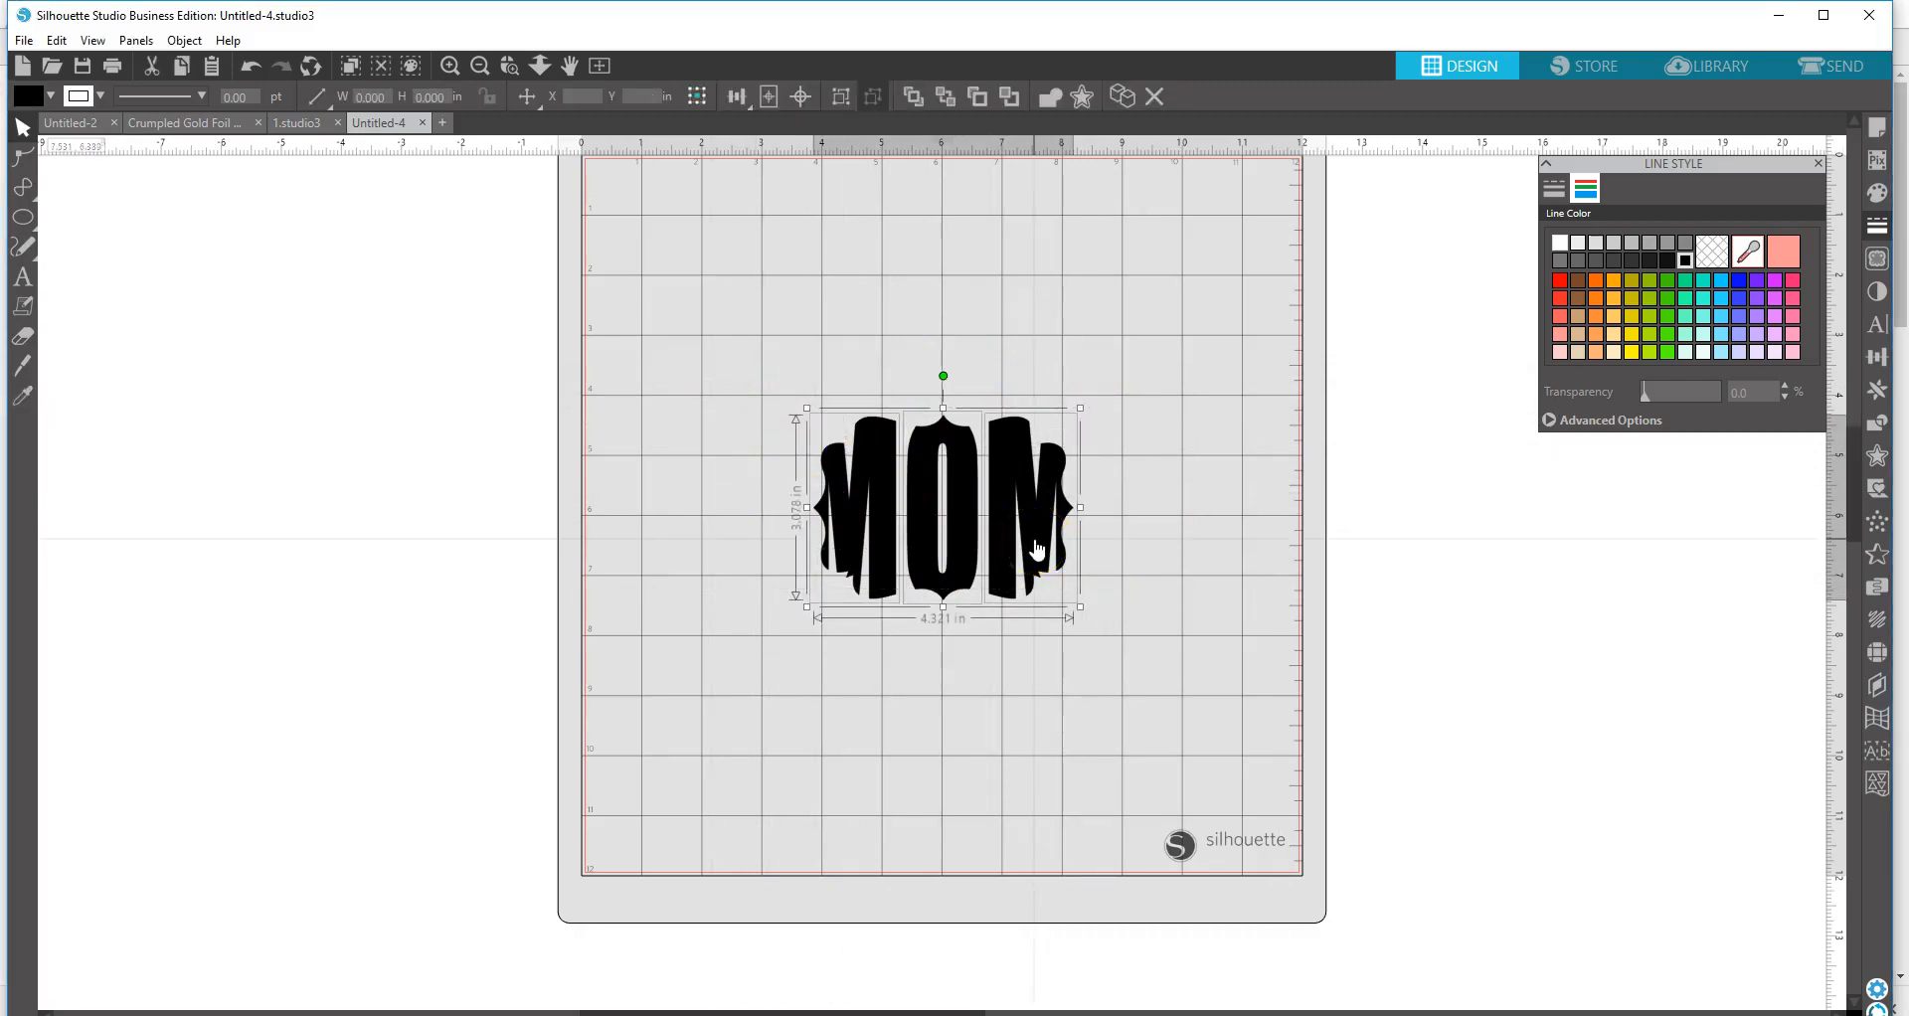
{"action": "left_click_drag", "start_coordinate": [1035, 547], "coordinate": [1041, 394]}
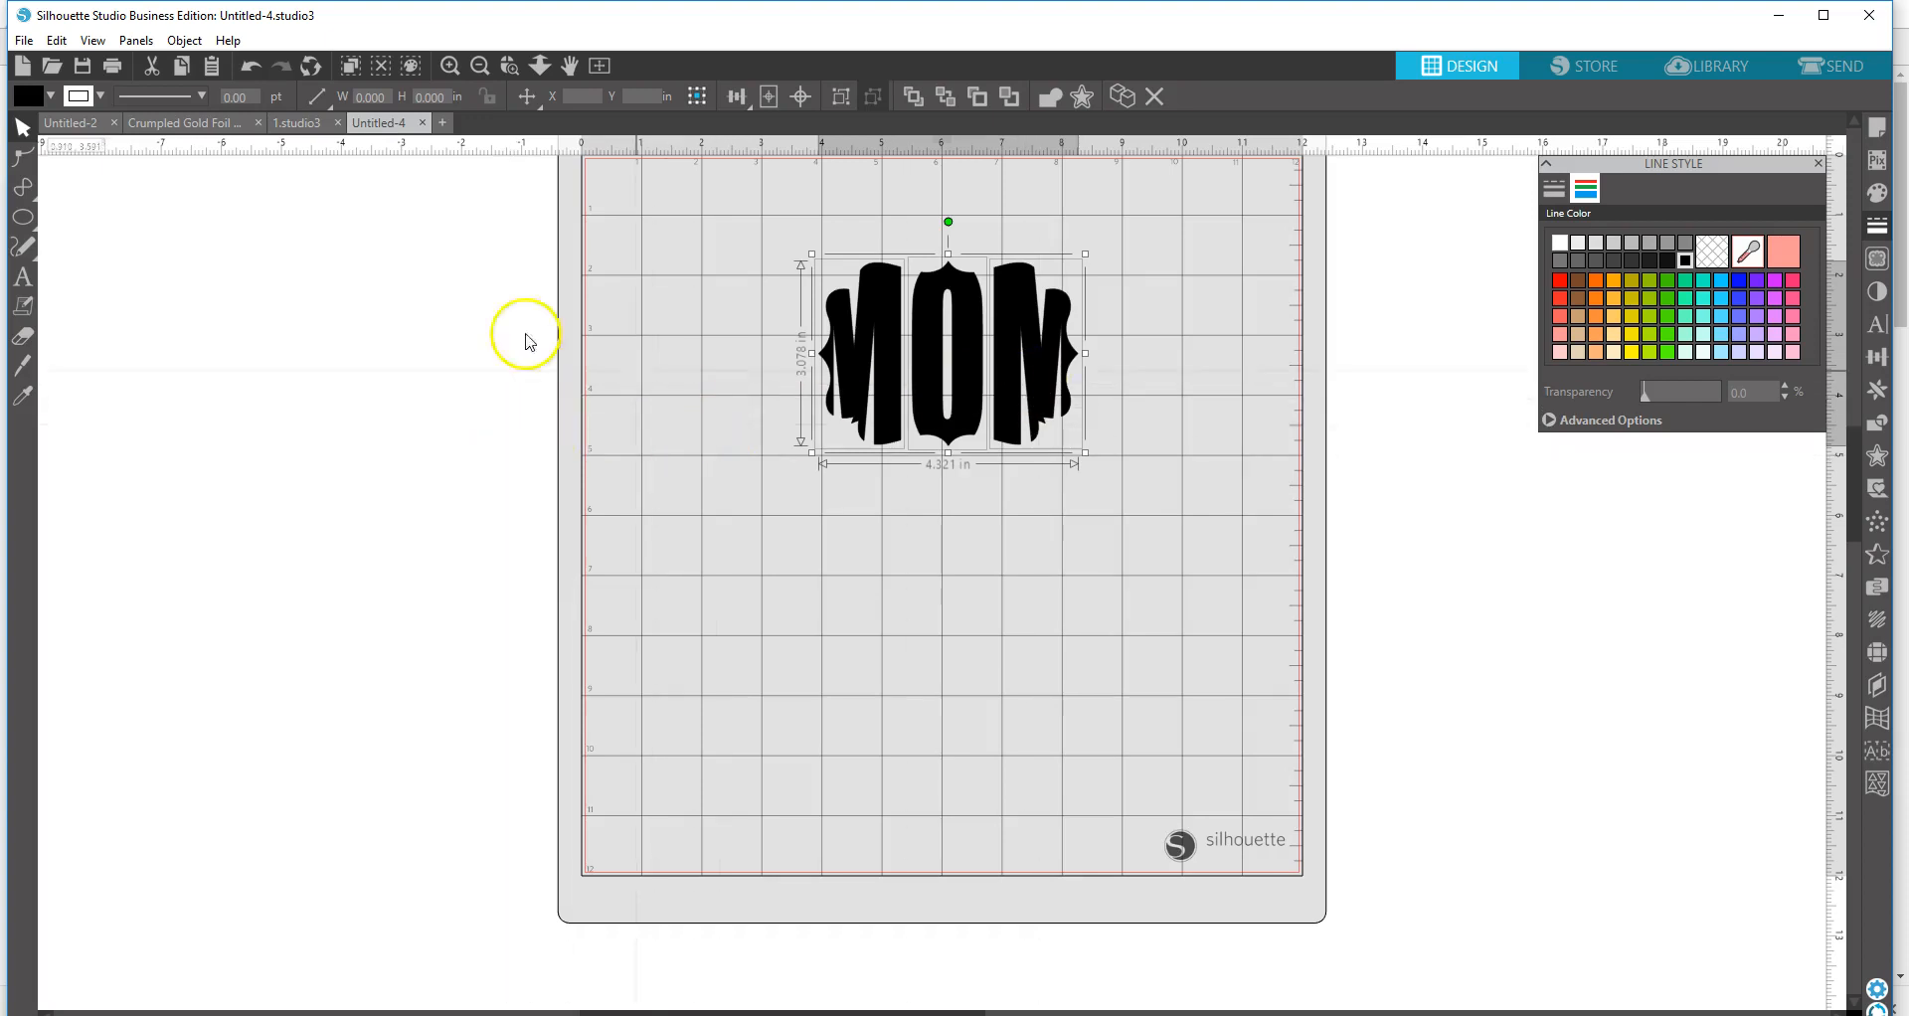
{"action": "left_click", "coordinate": [251, 66]}
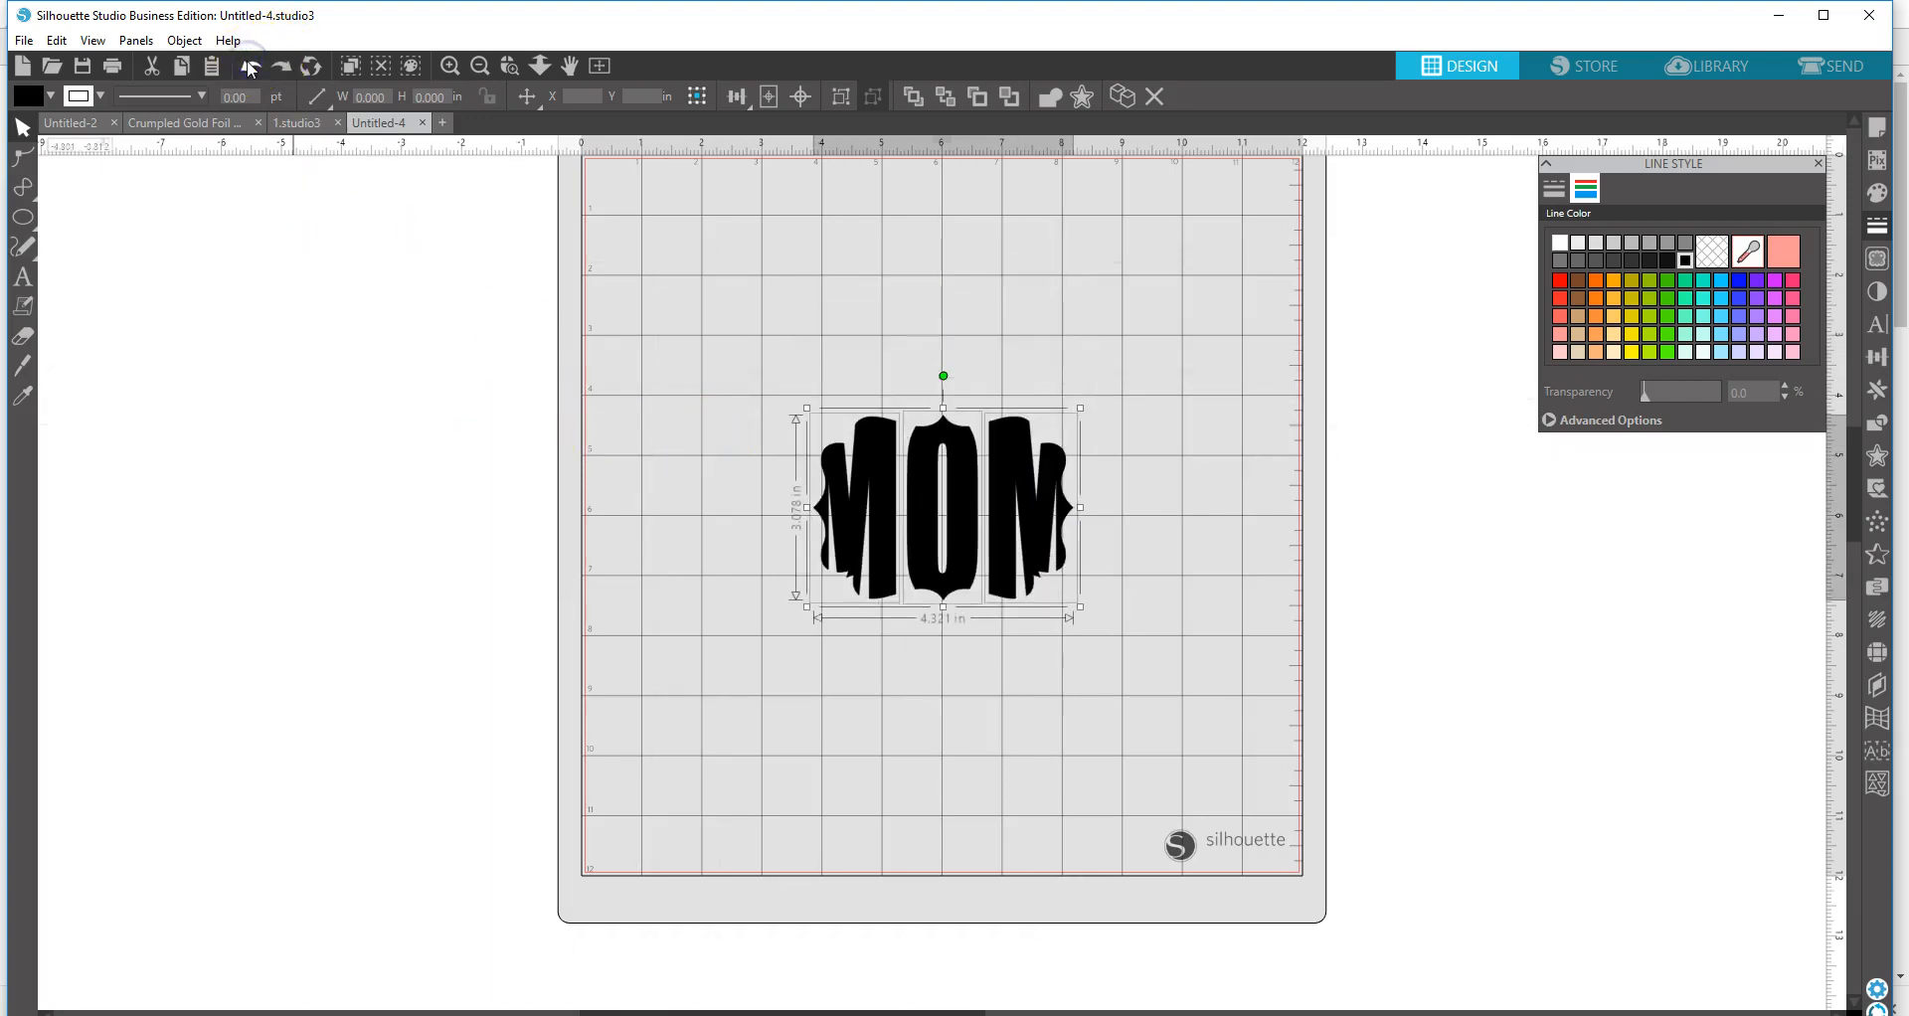
{"action": "left_click", "coordinate": [285, 67]}
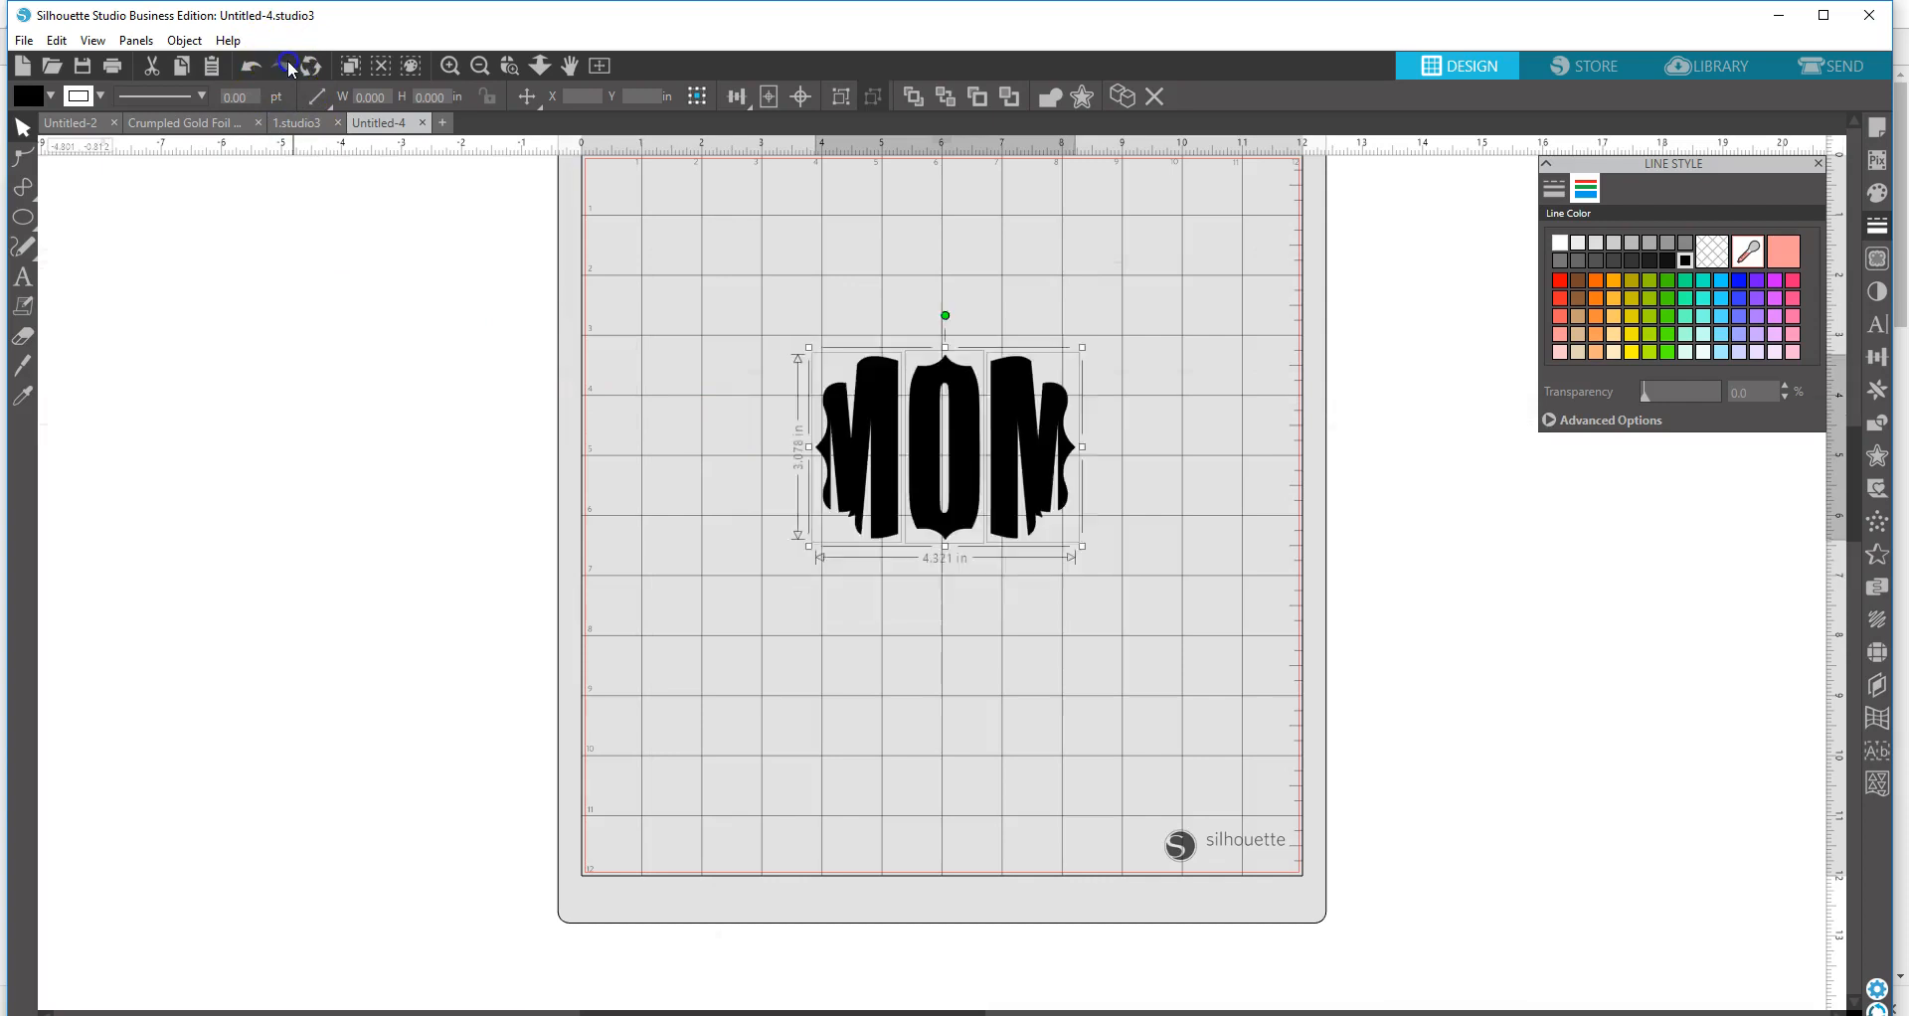
- Try the KG Flavor and Frames characters a and b below MOM, and keep c as a new frame
{"action": "left_click", "coordinate": [23, 279]}
{"action": "left_click", "coordinate": [832, 617]}
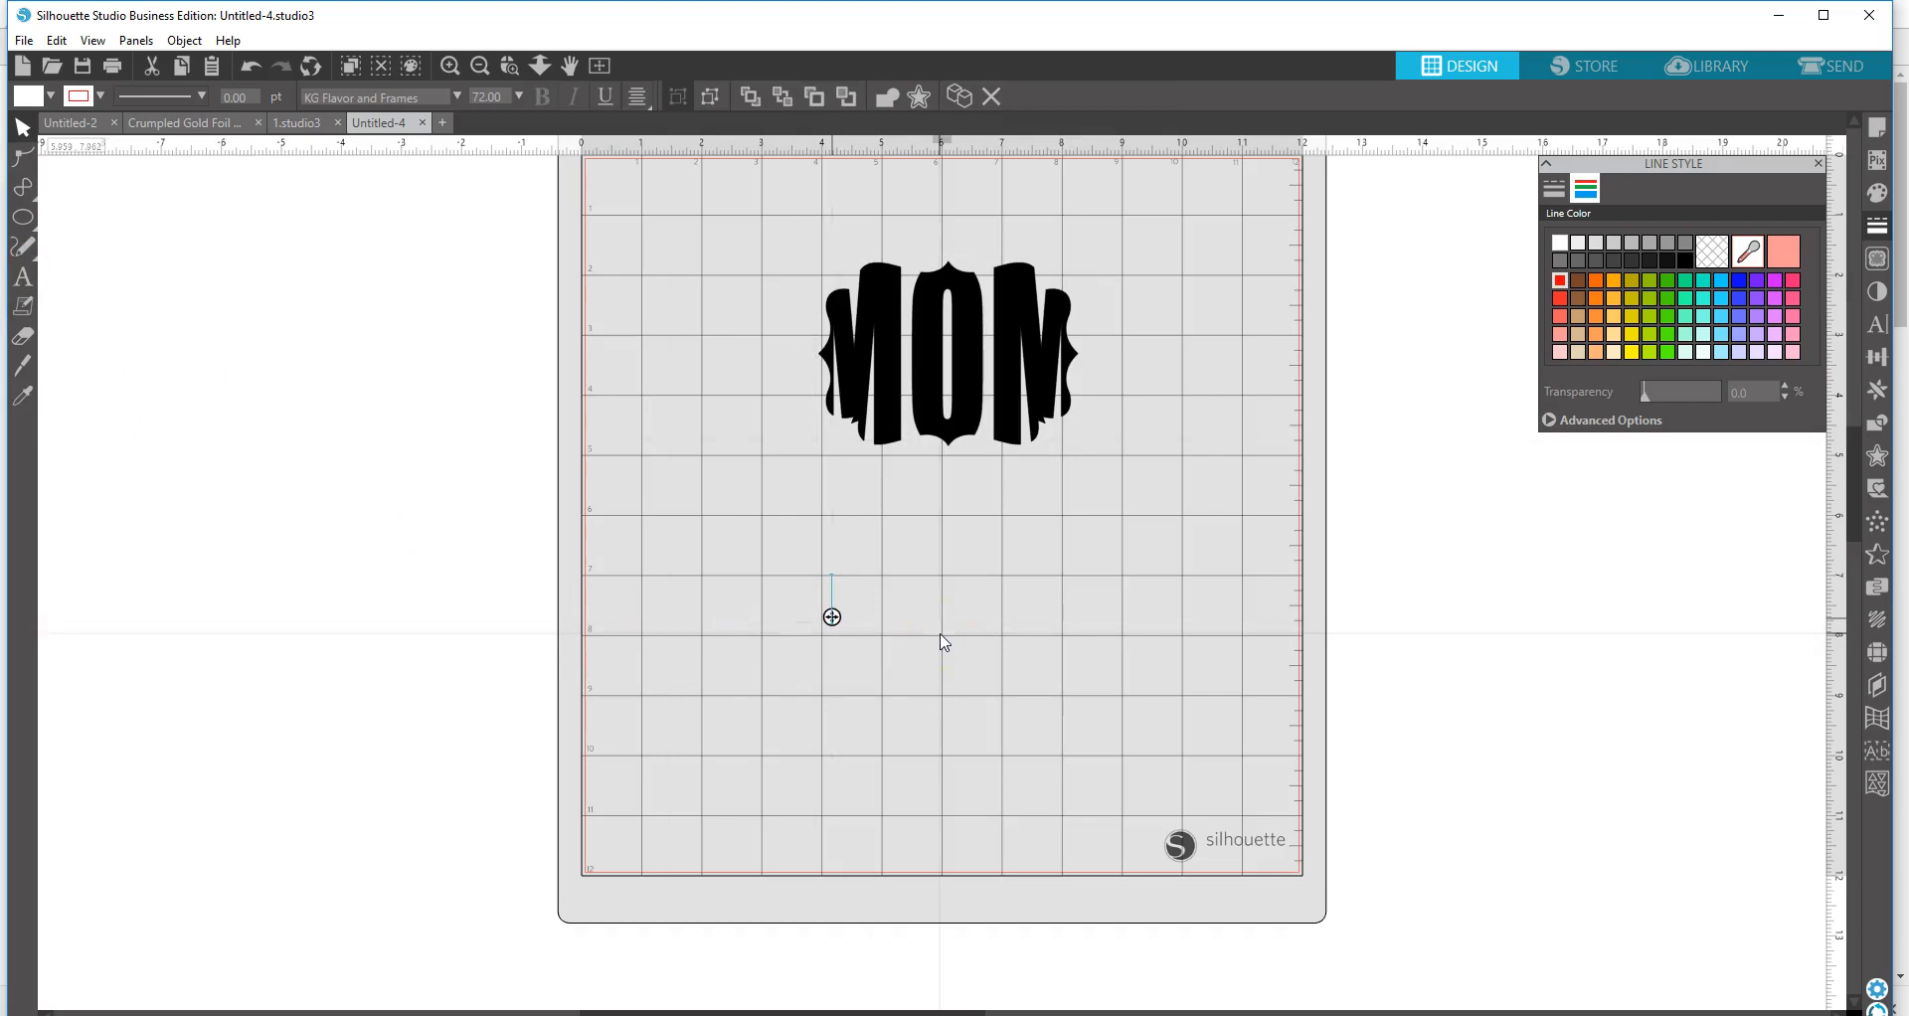
{"action": "type", "text": "a"}
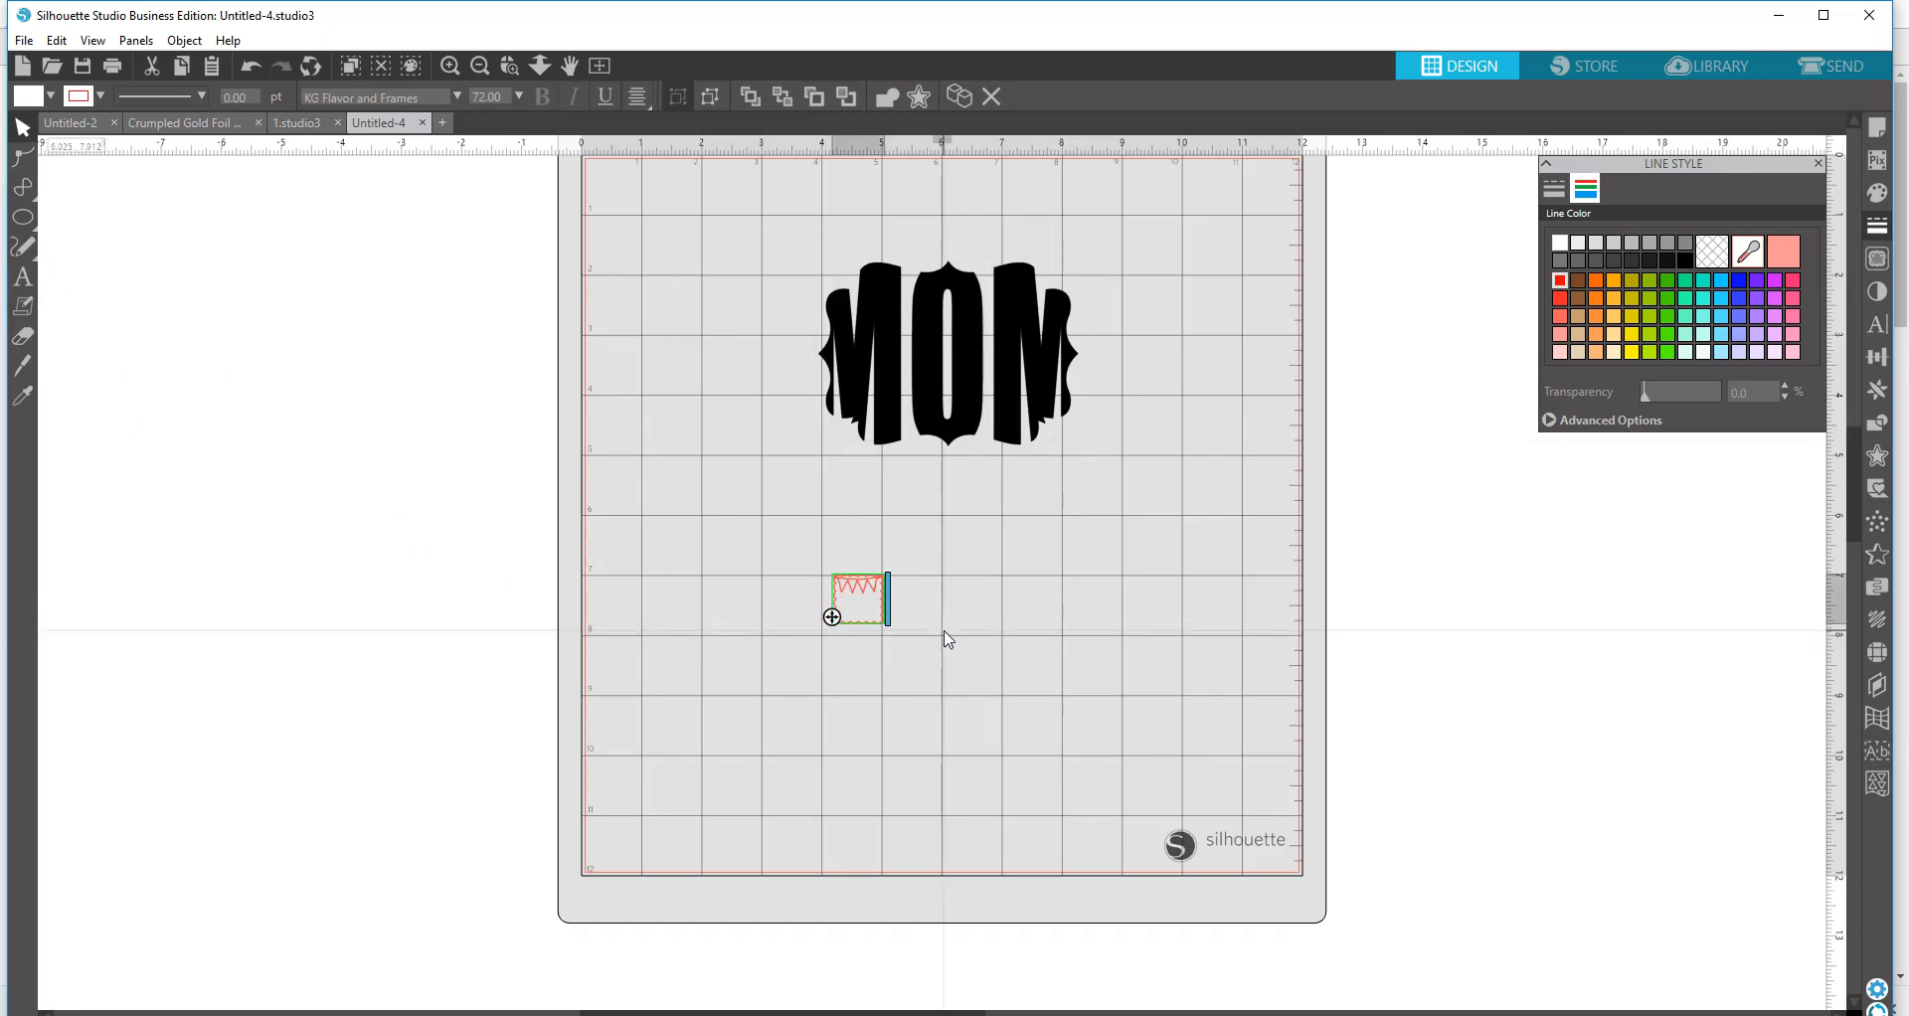
{"action": "key", "text": "BackSpace"}
{"action": "type", "text": "b"}
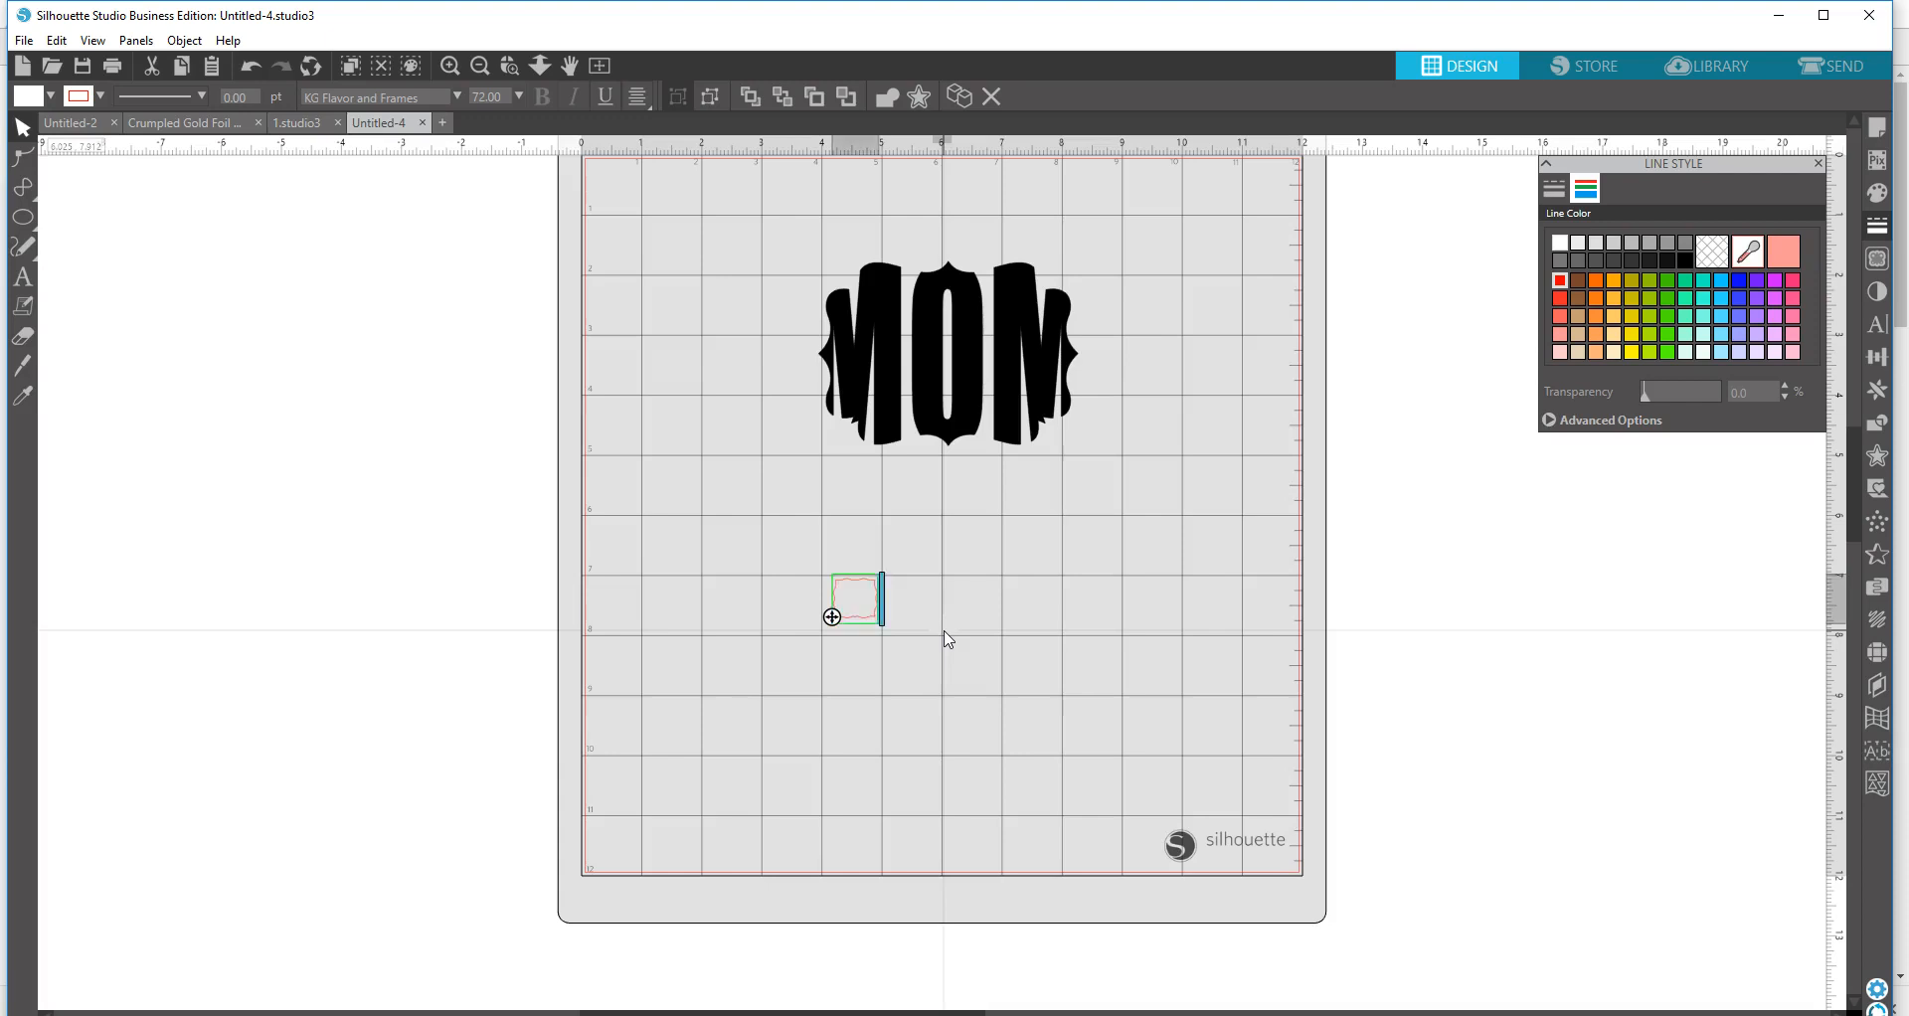
{"action": "key", "text": "BackSpace"}
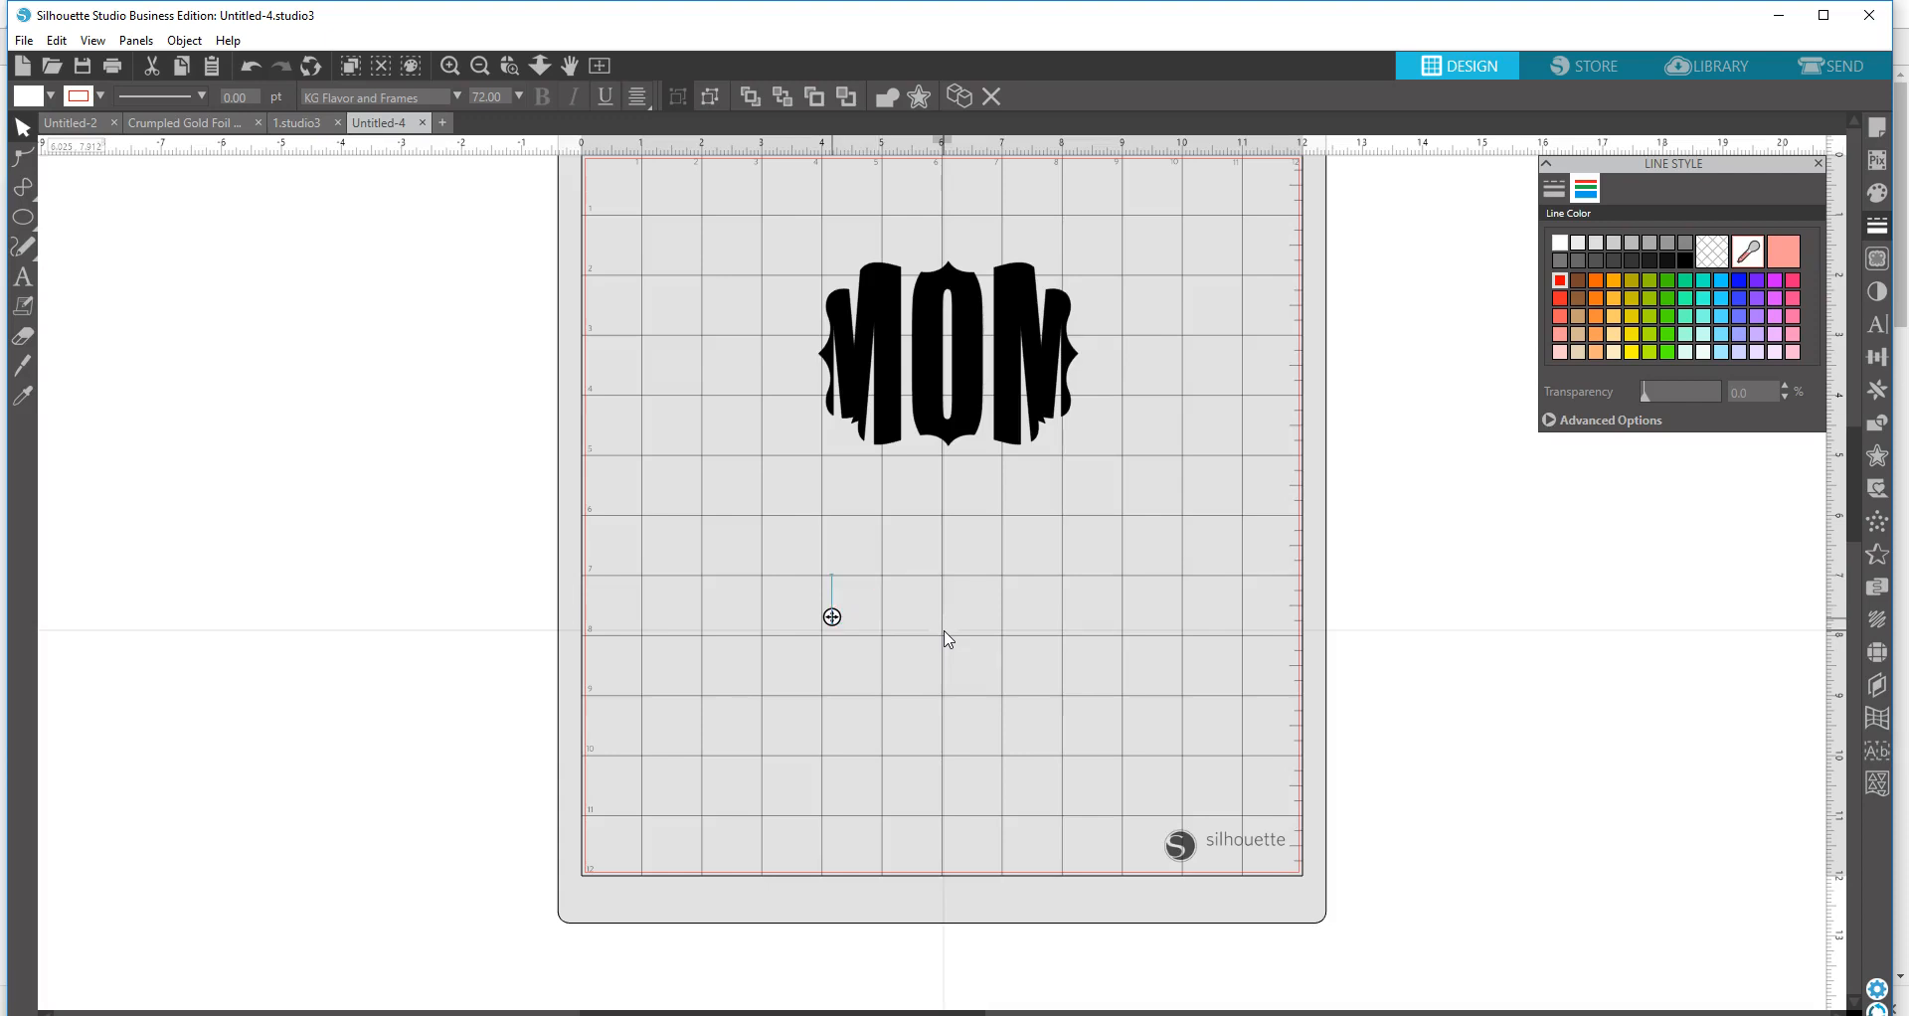
{"action": "type", "text": "c"}
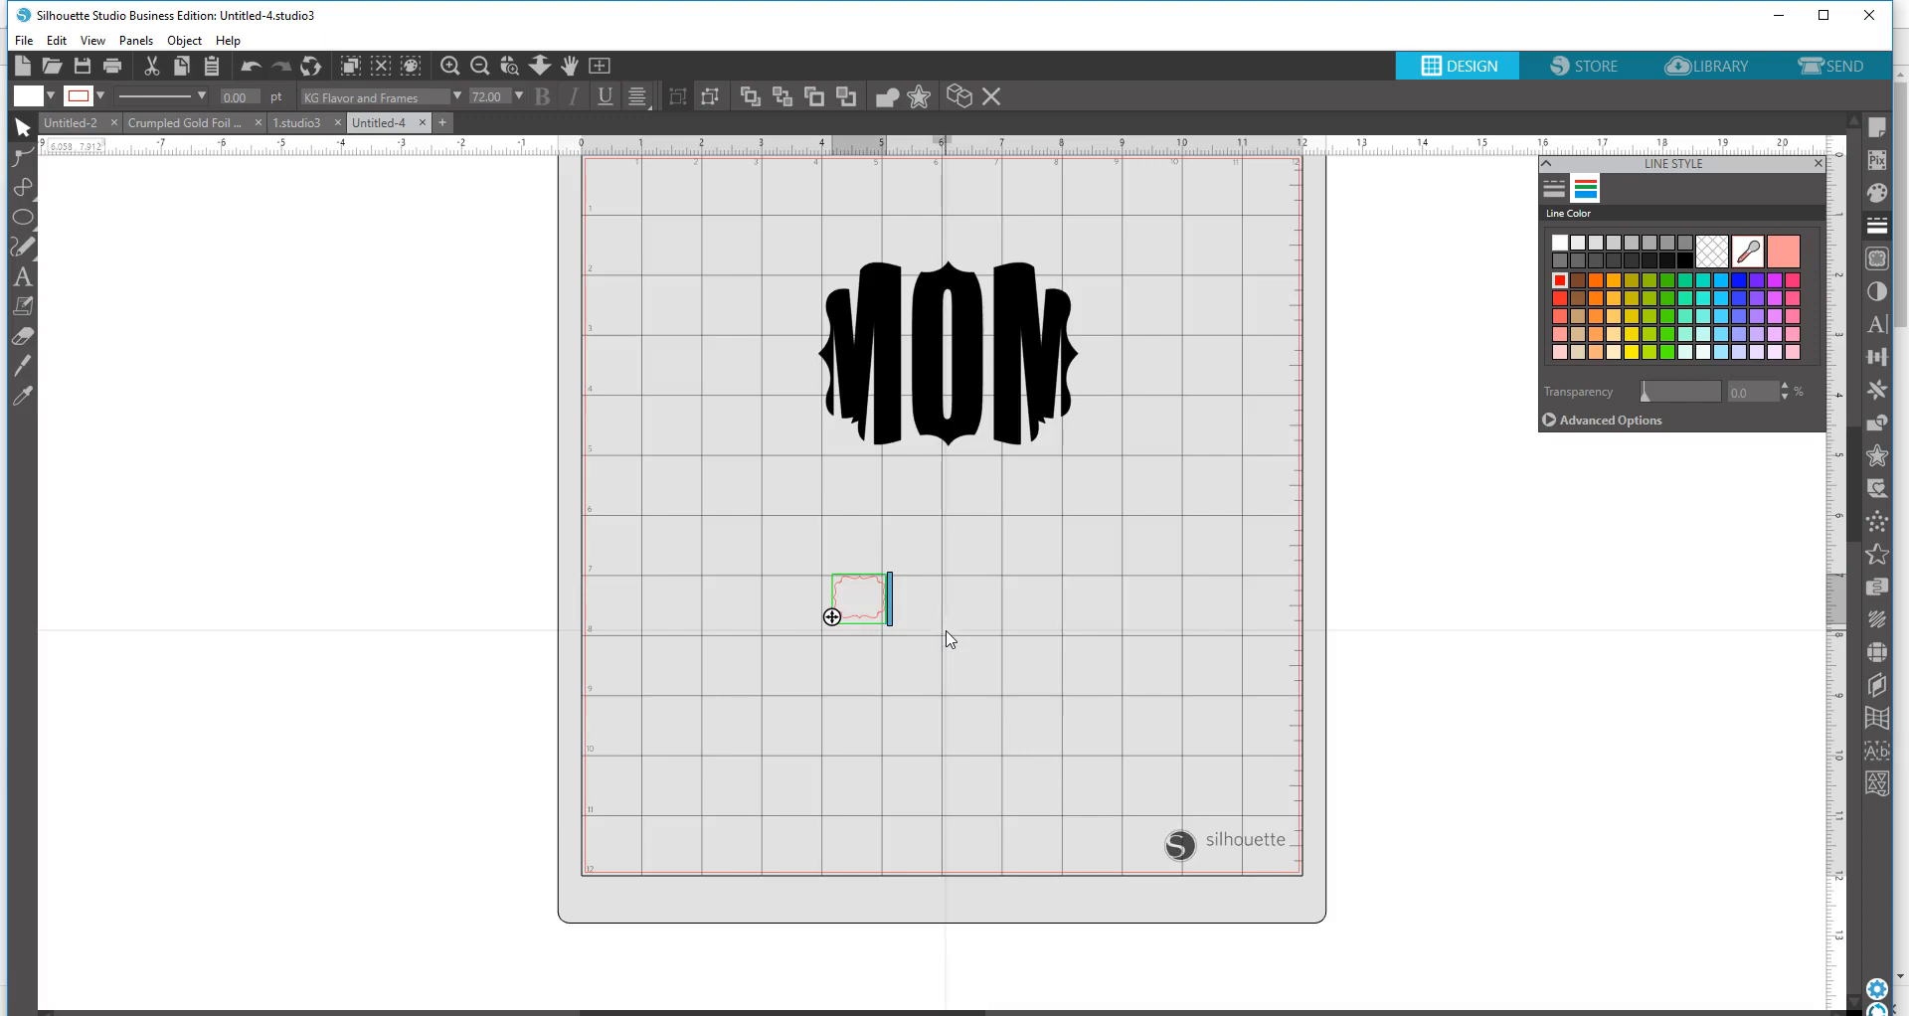
{"action": "left_click", "coordinate": [950, 639]}
- Enlarge the new frame to about 2.65 in wide and 2.43 in tall, and duplicate it
{"action": "left_click", "coordinate": [869, 614]}
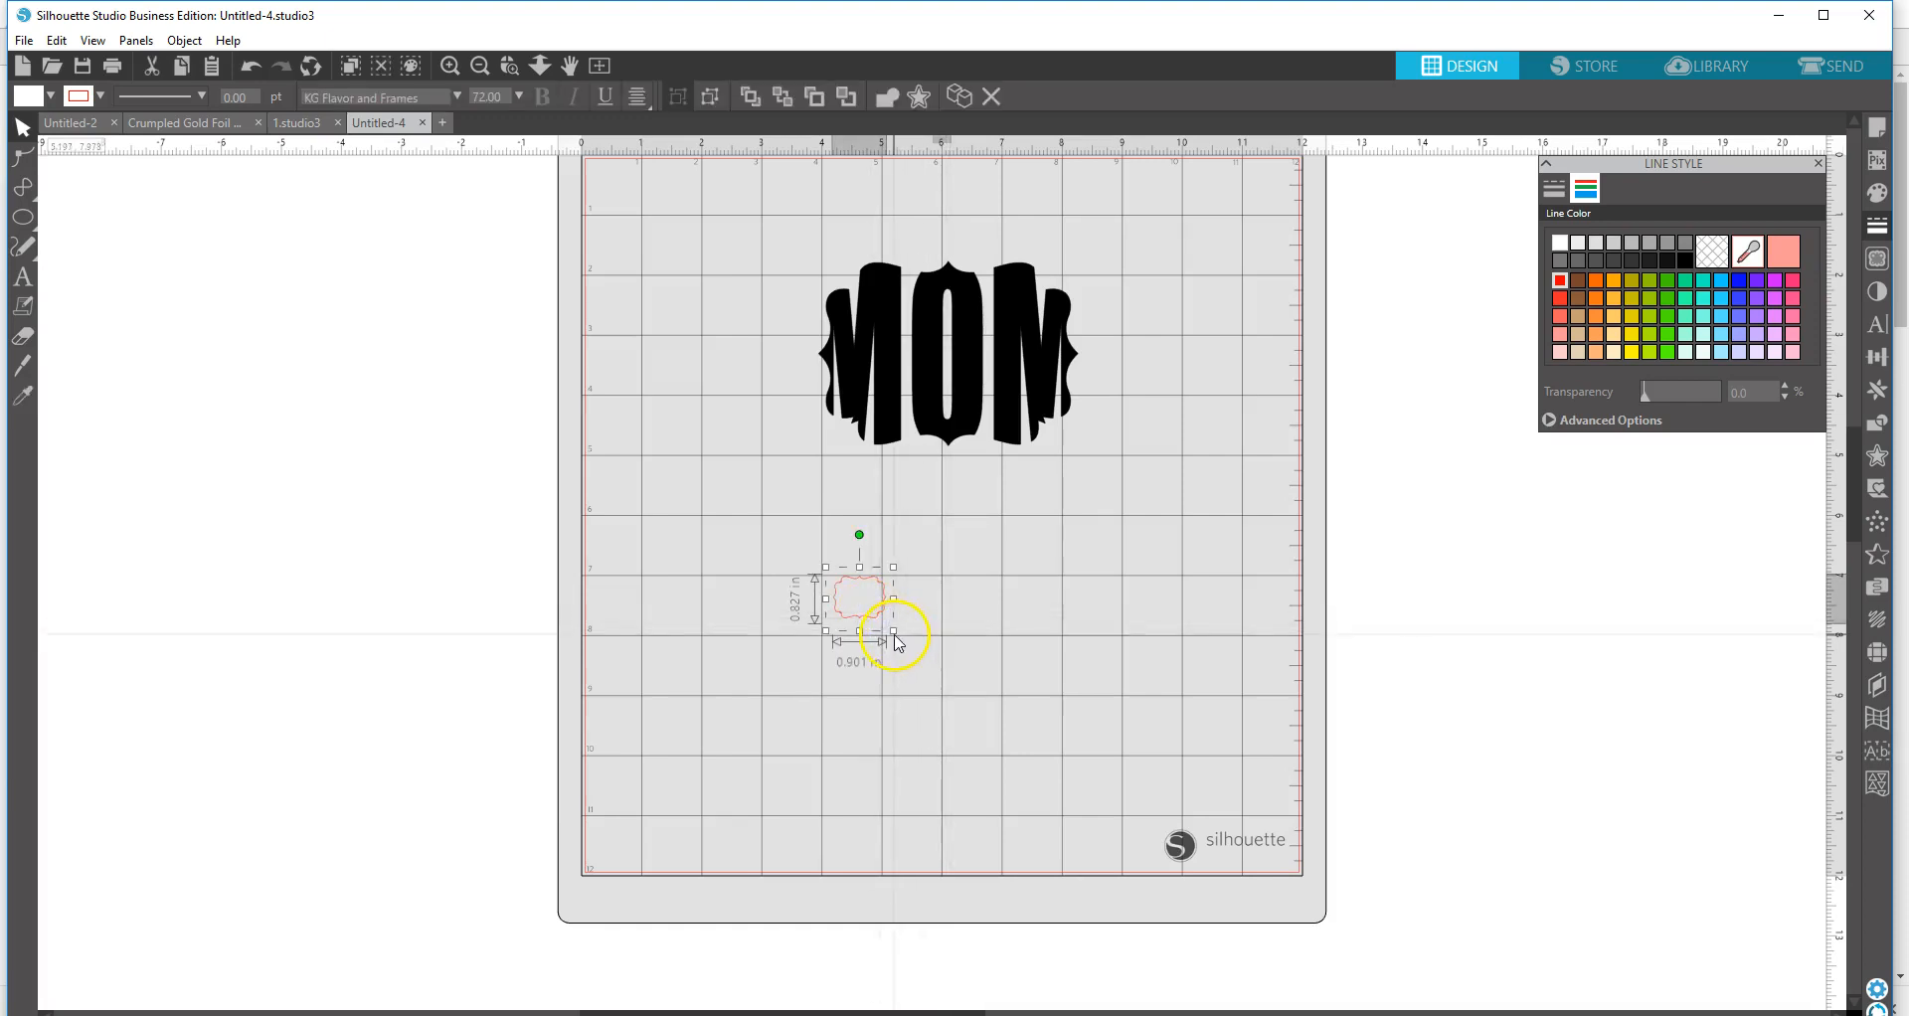
{"action": "left_click_drag", "start_coordinate": [897, 633], "coordinate": [1064, 581]}
{"action": "right_click", "coordinate": [1061, 580]}
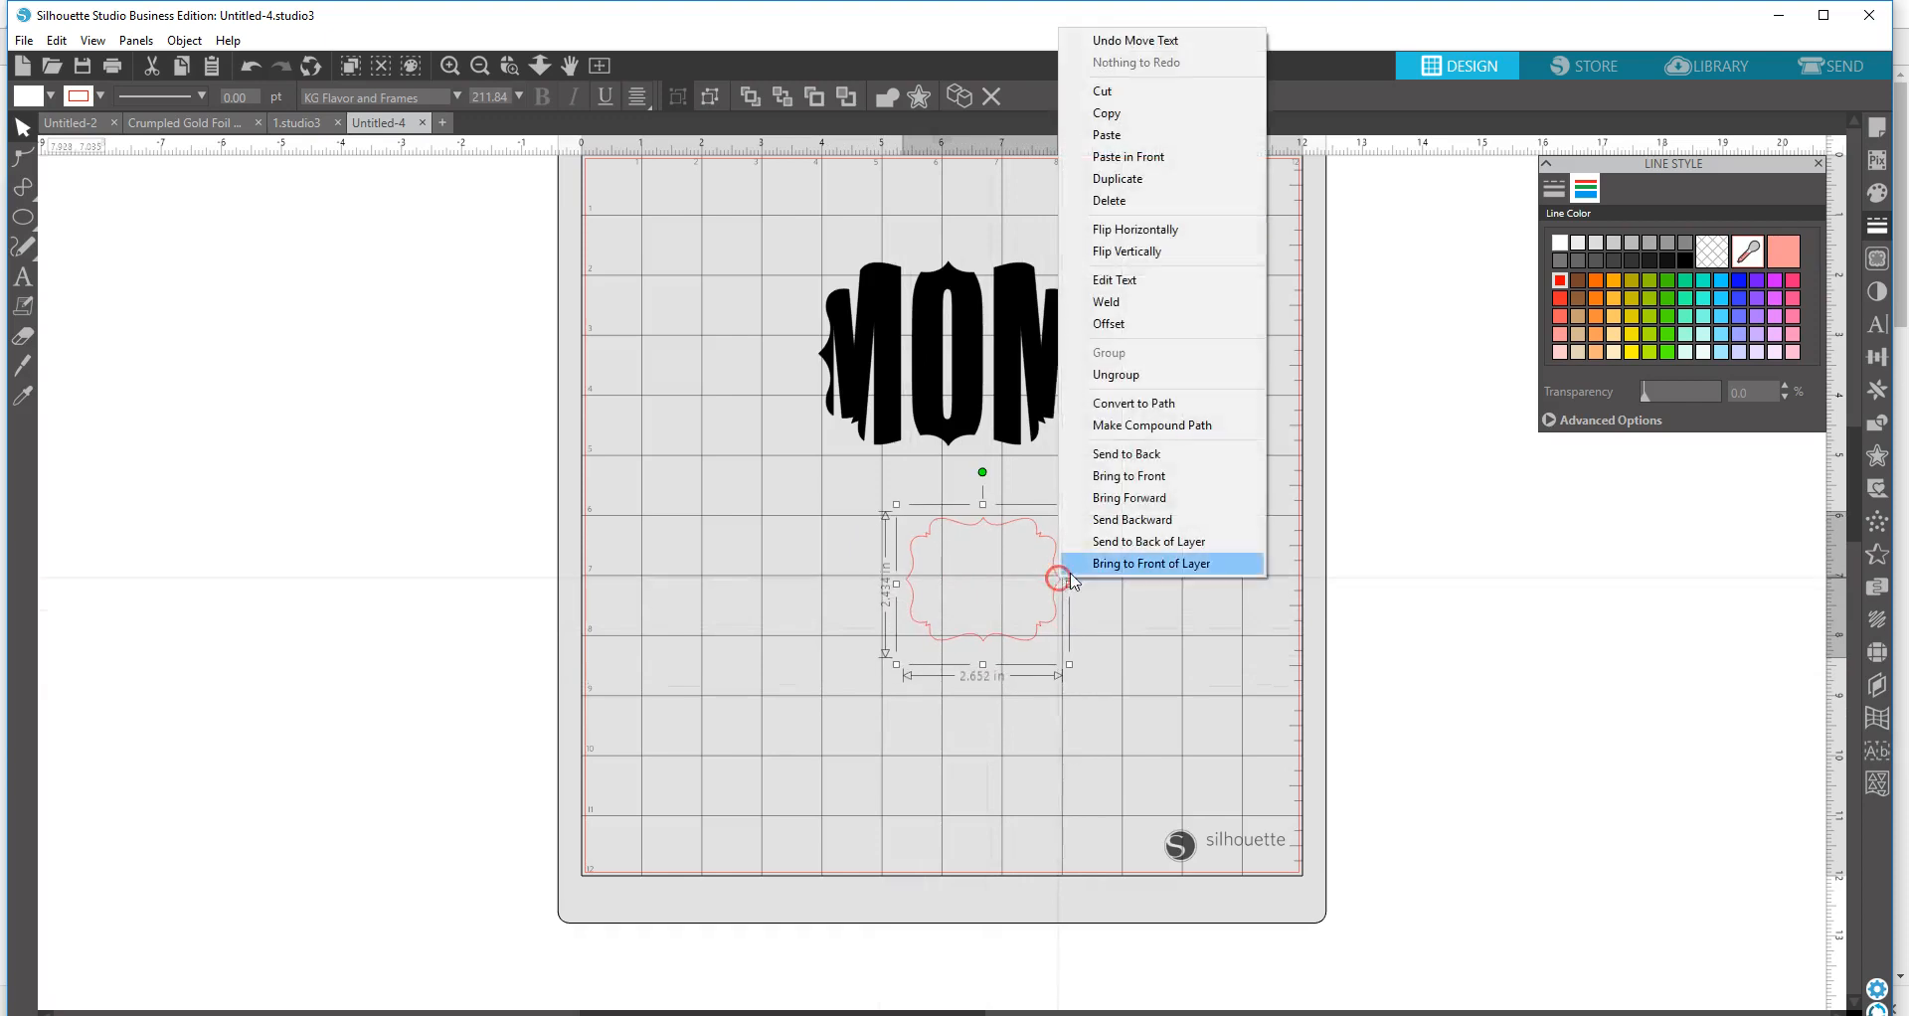
{"action": "left_click", "coordinate": [1117, 179]}
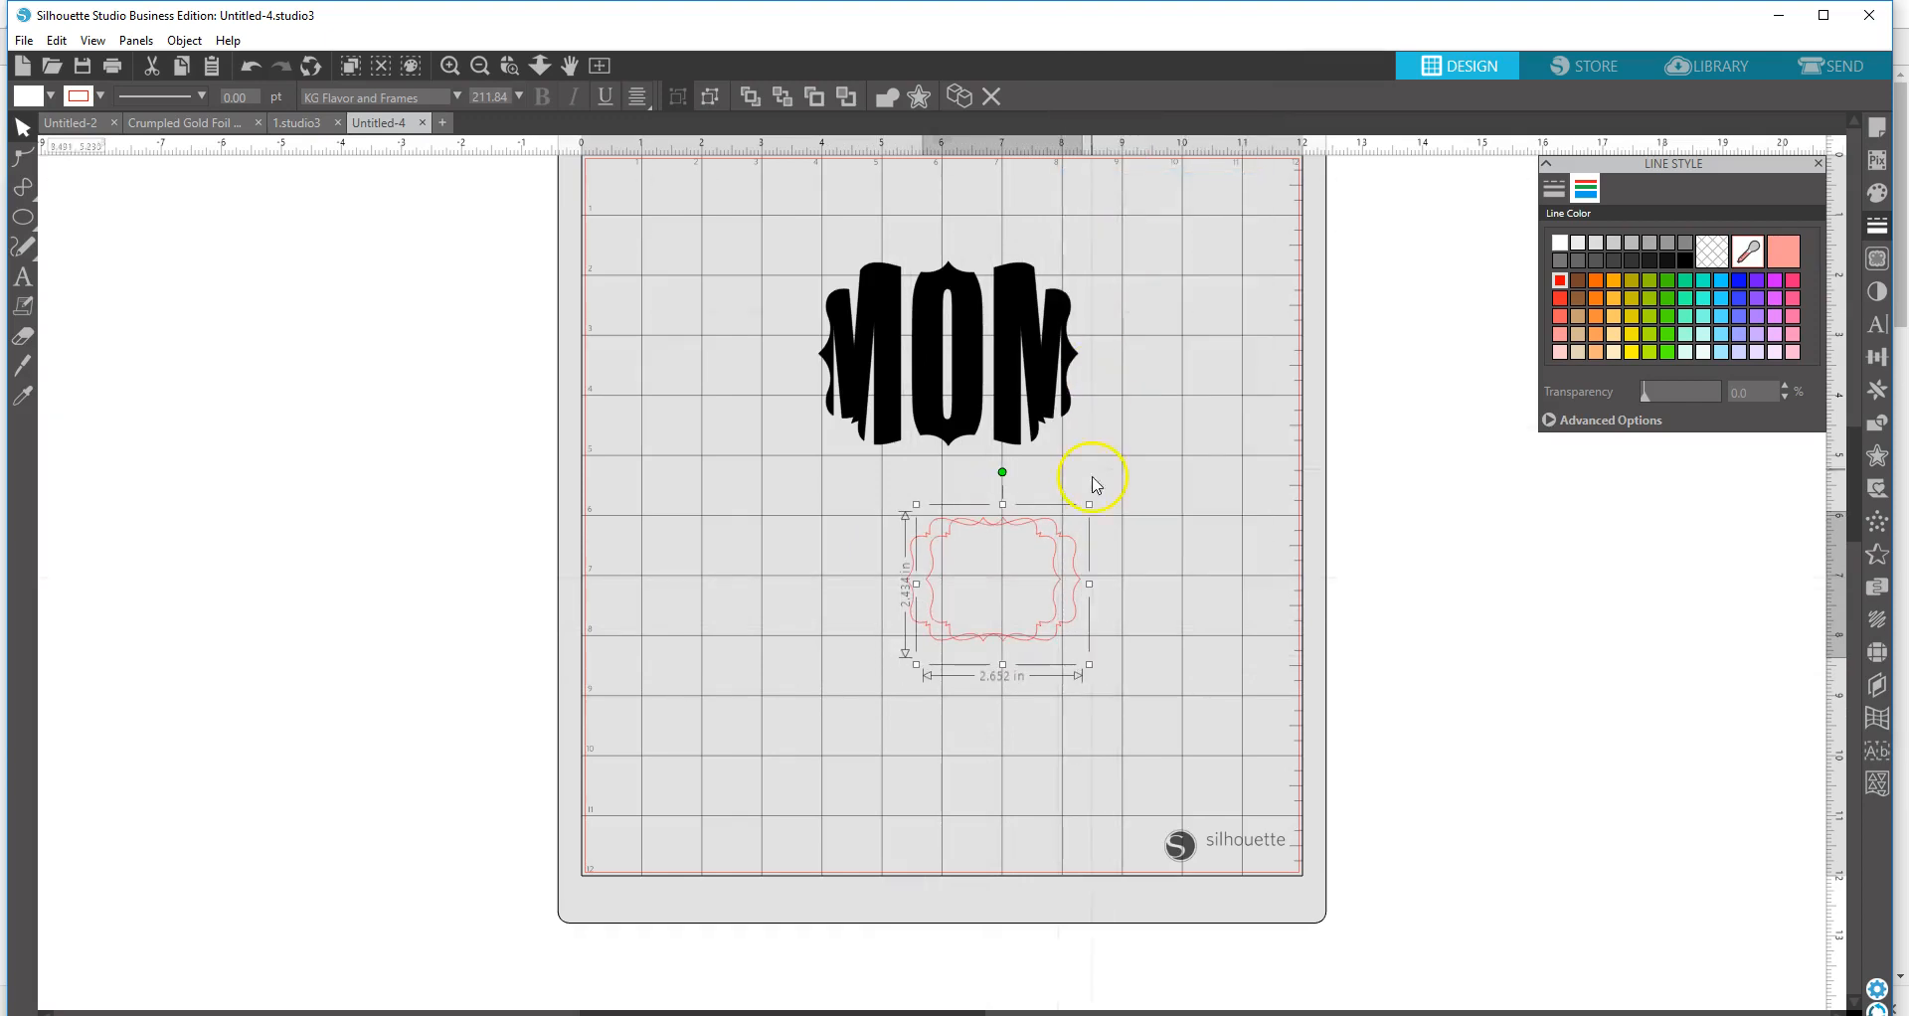
- Place one frame copy off the page's left side and stretch the one under MOM to about 3.7 in wide
{"action": "left_click_drag", "start_coordinate": [1071, 545], "coordinate": [404, 403]}
{"action": "left_click_drag", "start_coordinate": [1058, 572], "coordinate": [1028, 563]}
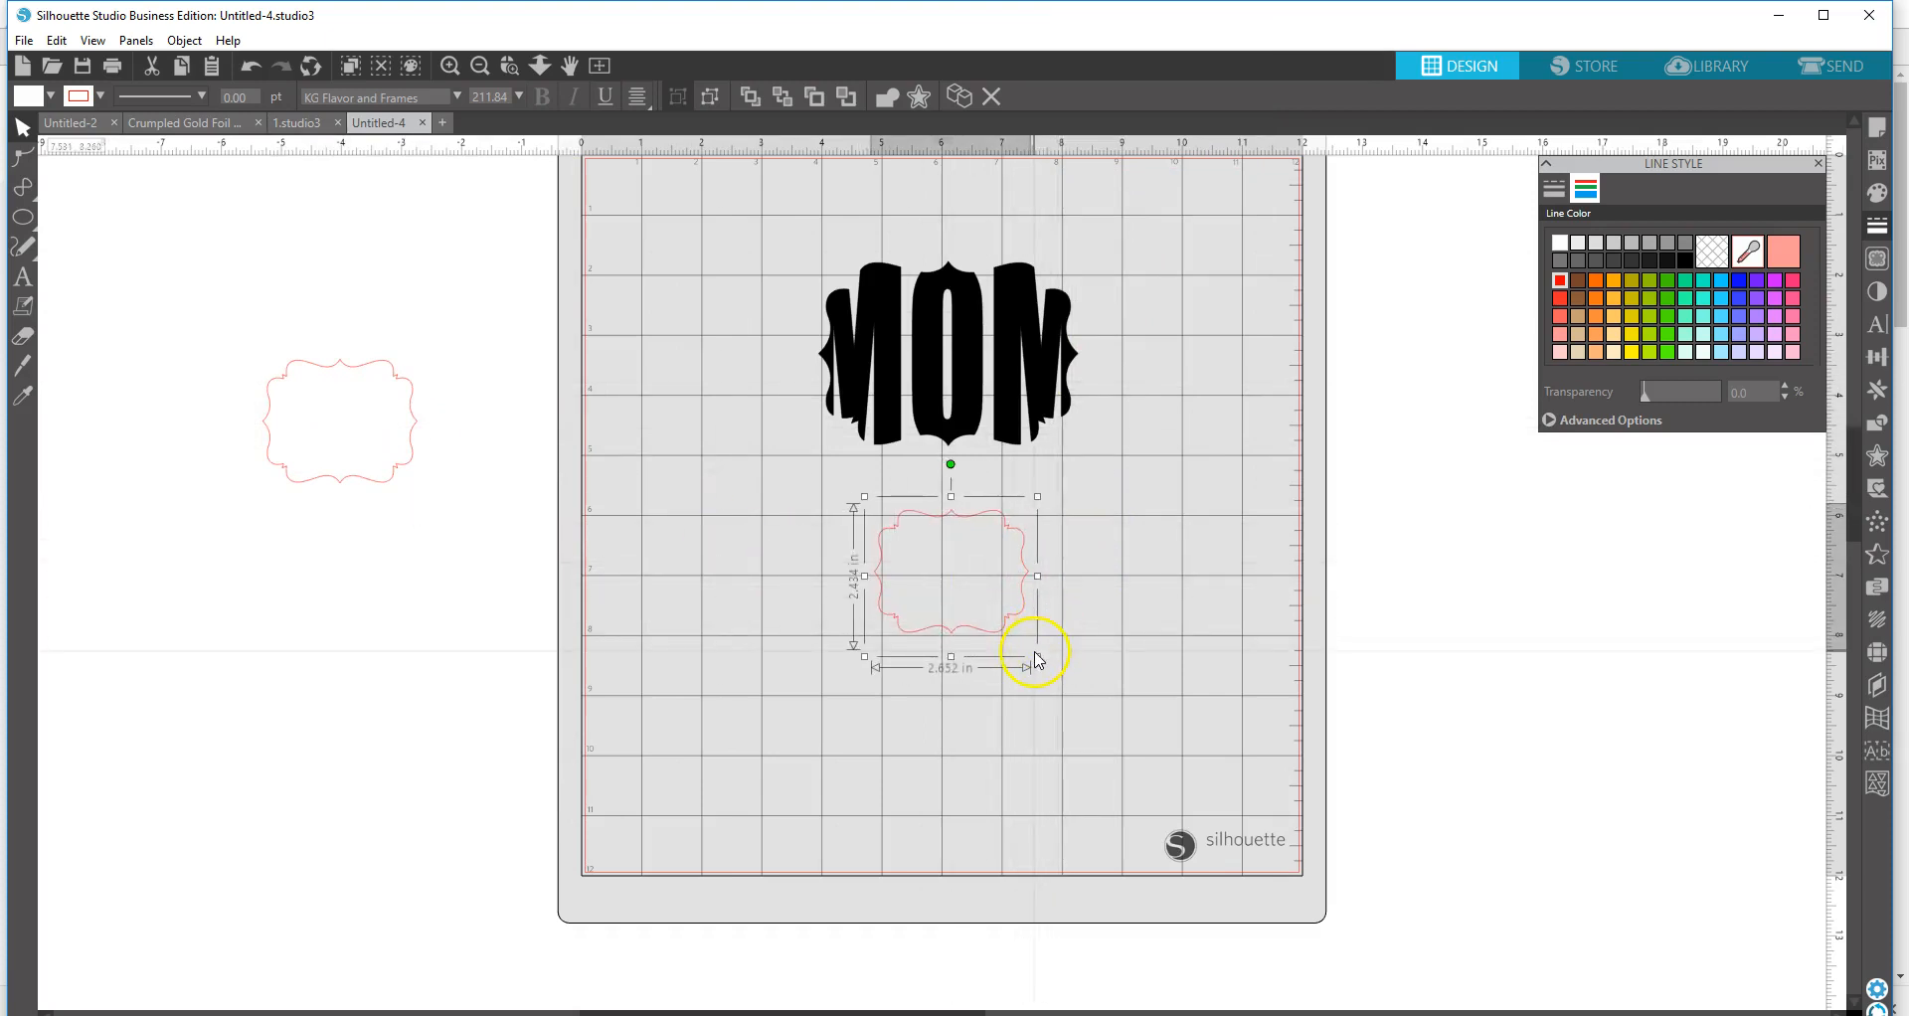
{"action": "left_click_drag", "start_coordinate": [1036, 656], "coordinate": [1103, 717]}
{"action": "left_click_drag", "start_coordinate": [984, 717], "coordinate": [985, 684]}
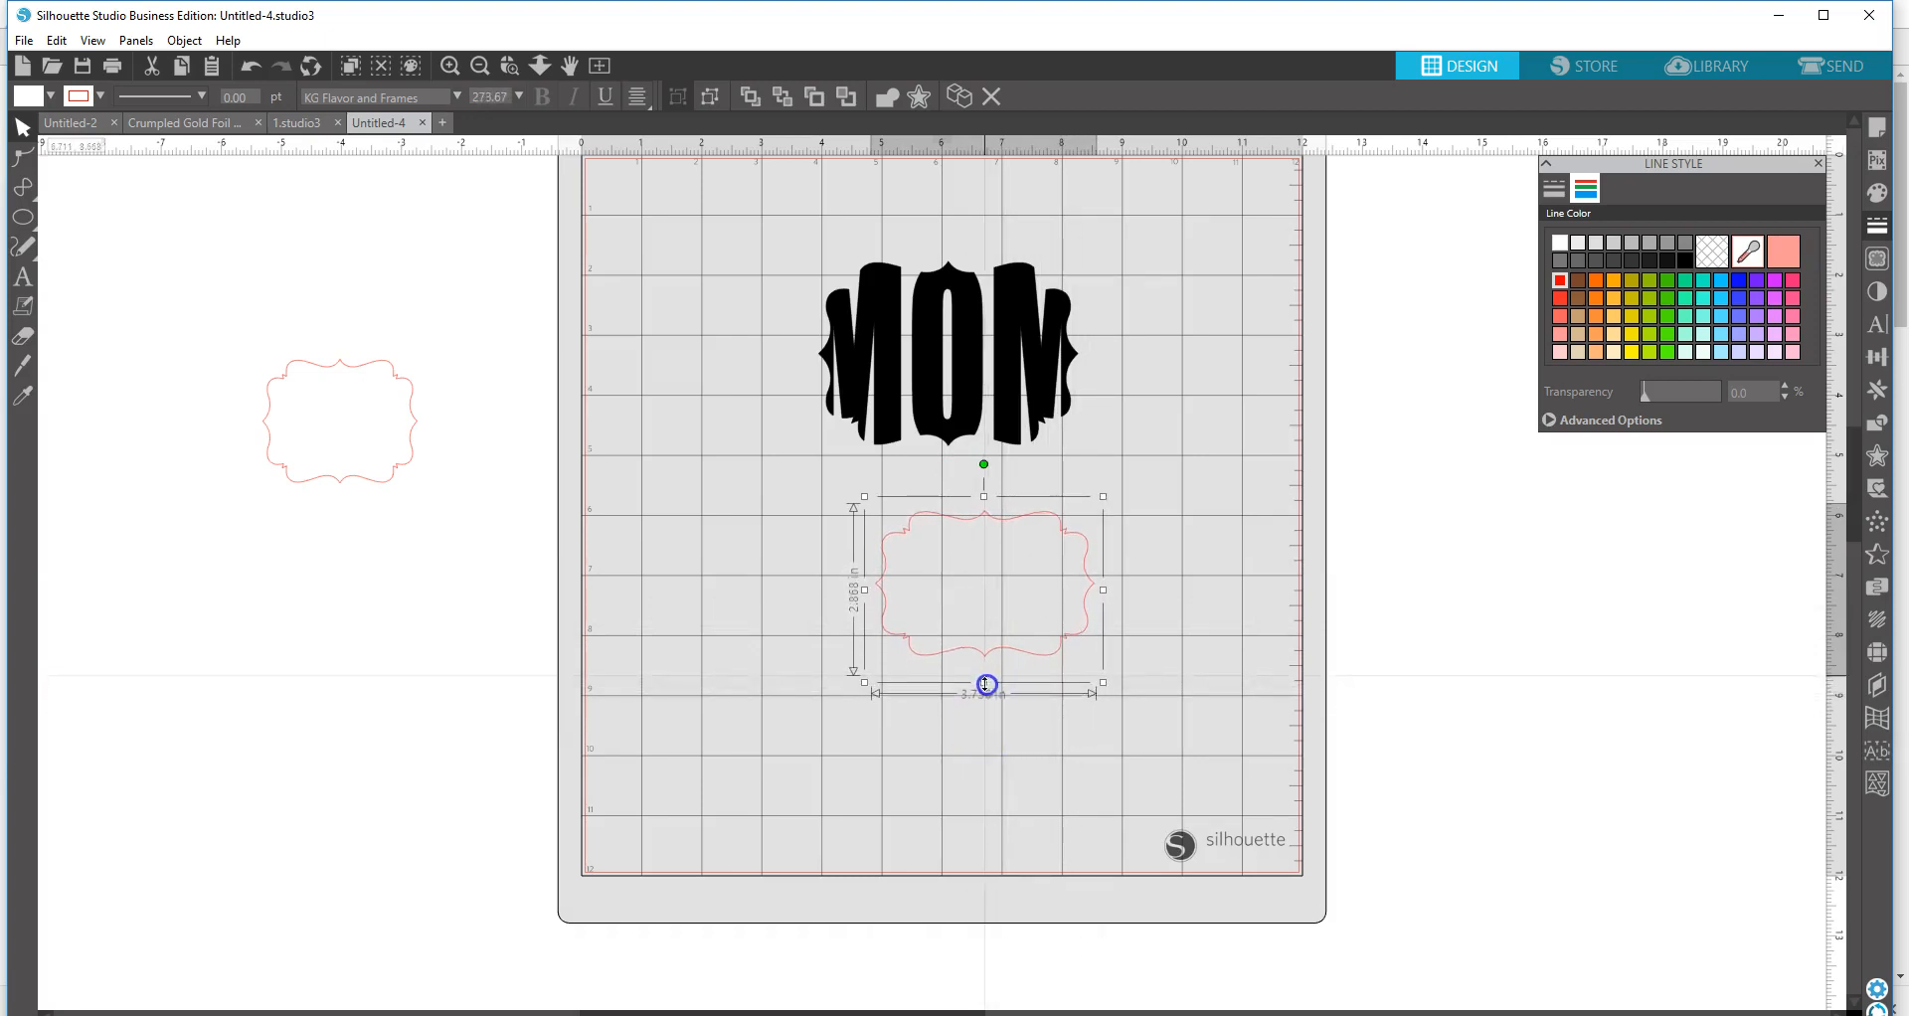
- Draw an ellipse around the MOM design and size it to about 5.21 in wide and 3.76 in tall
{"action": "left_click", "coordinate": [23, 277]}
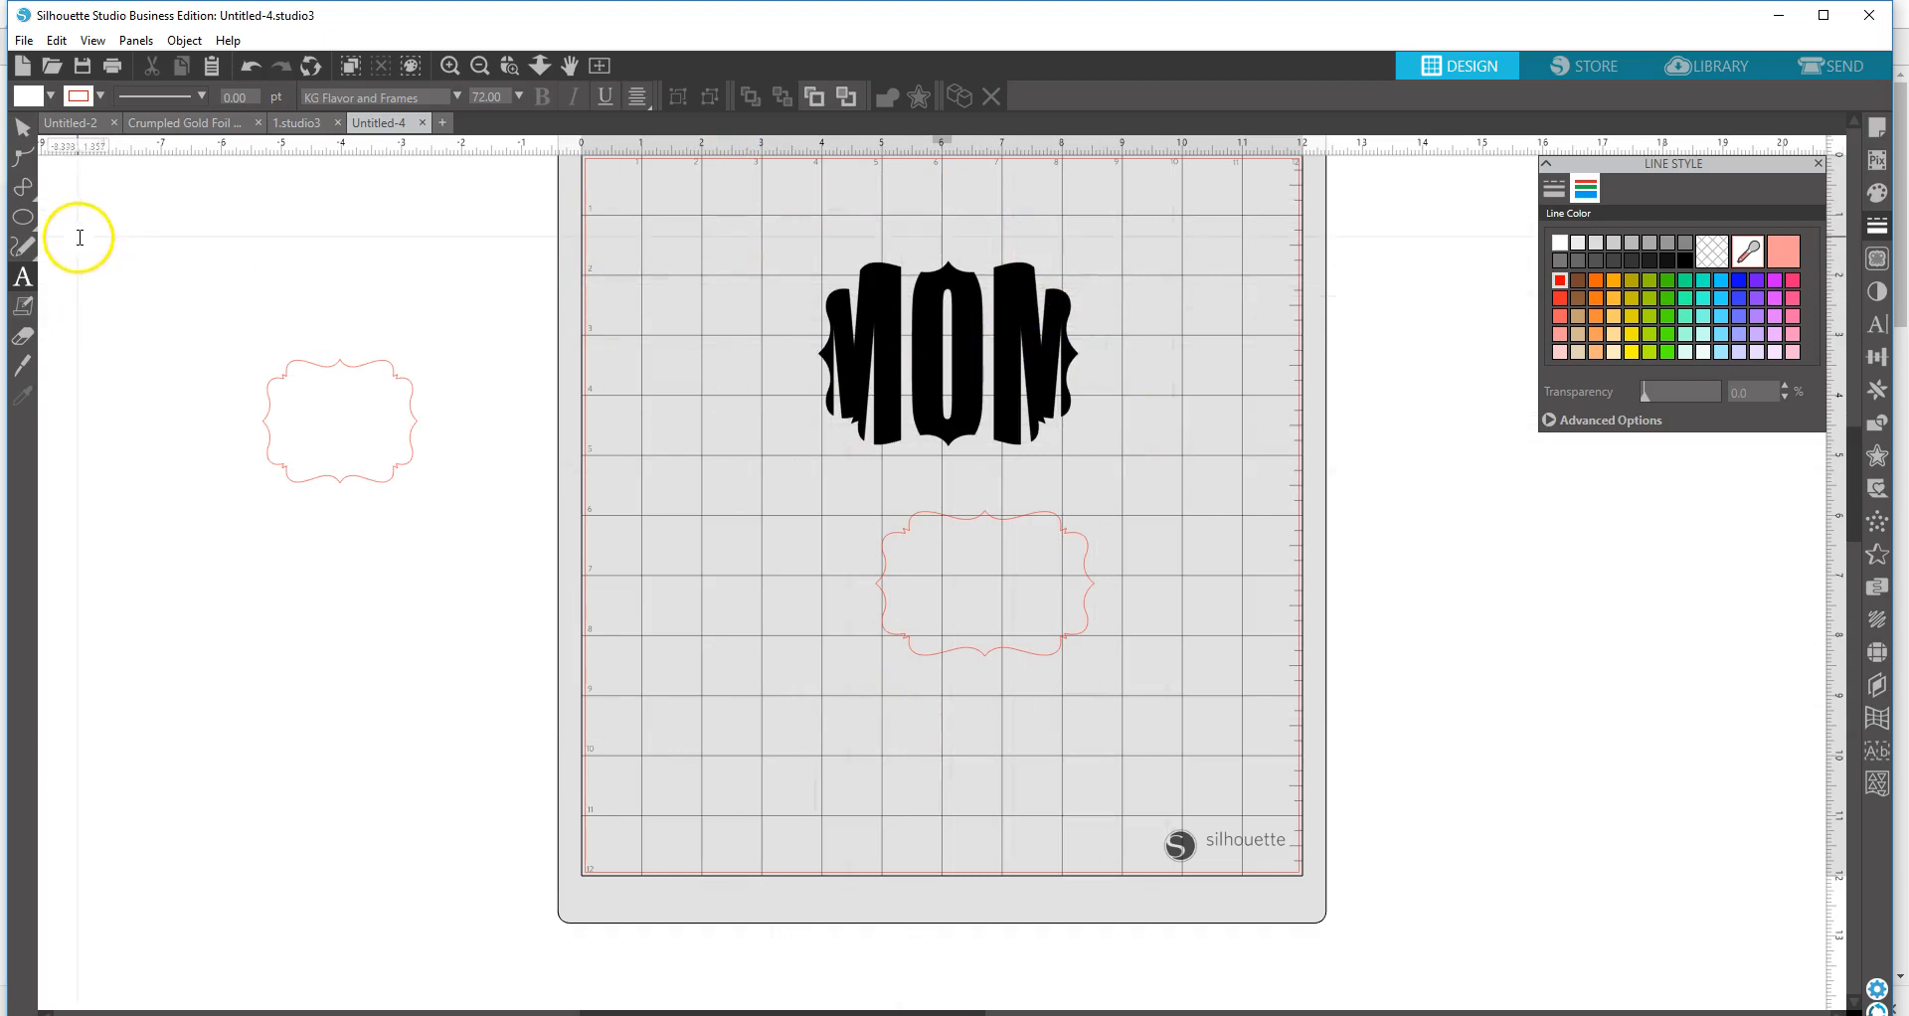
{"action": "mouse_move", "coordinate": [23, 214]}
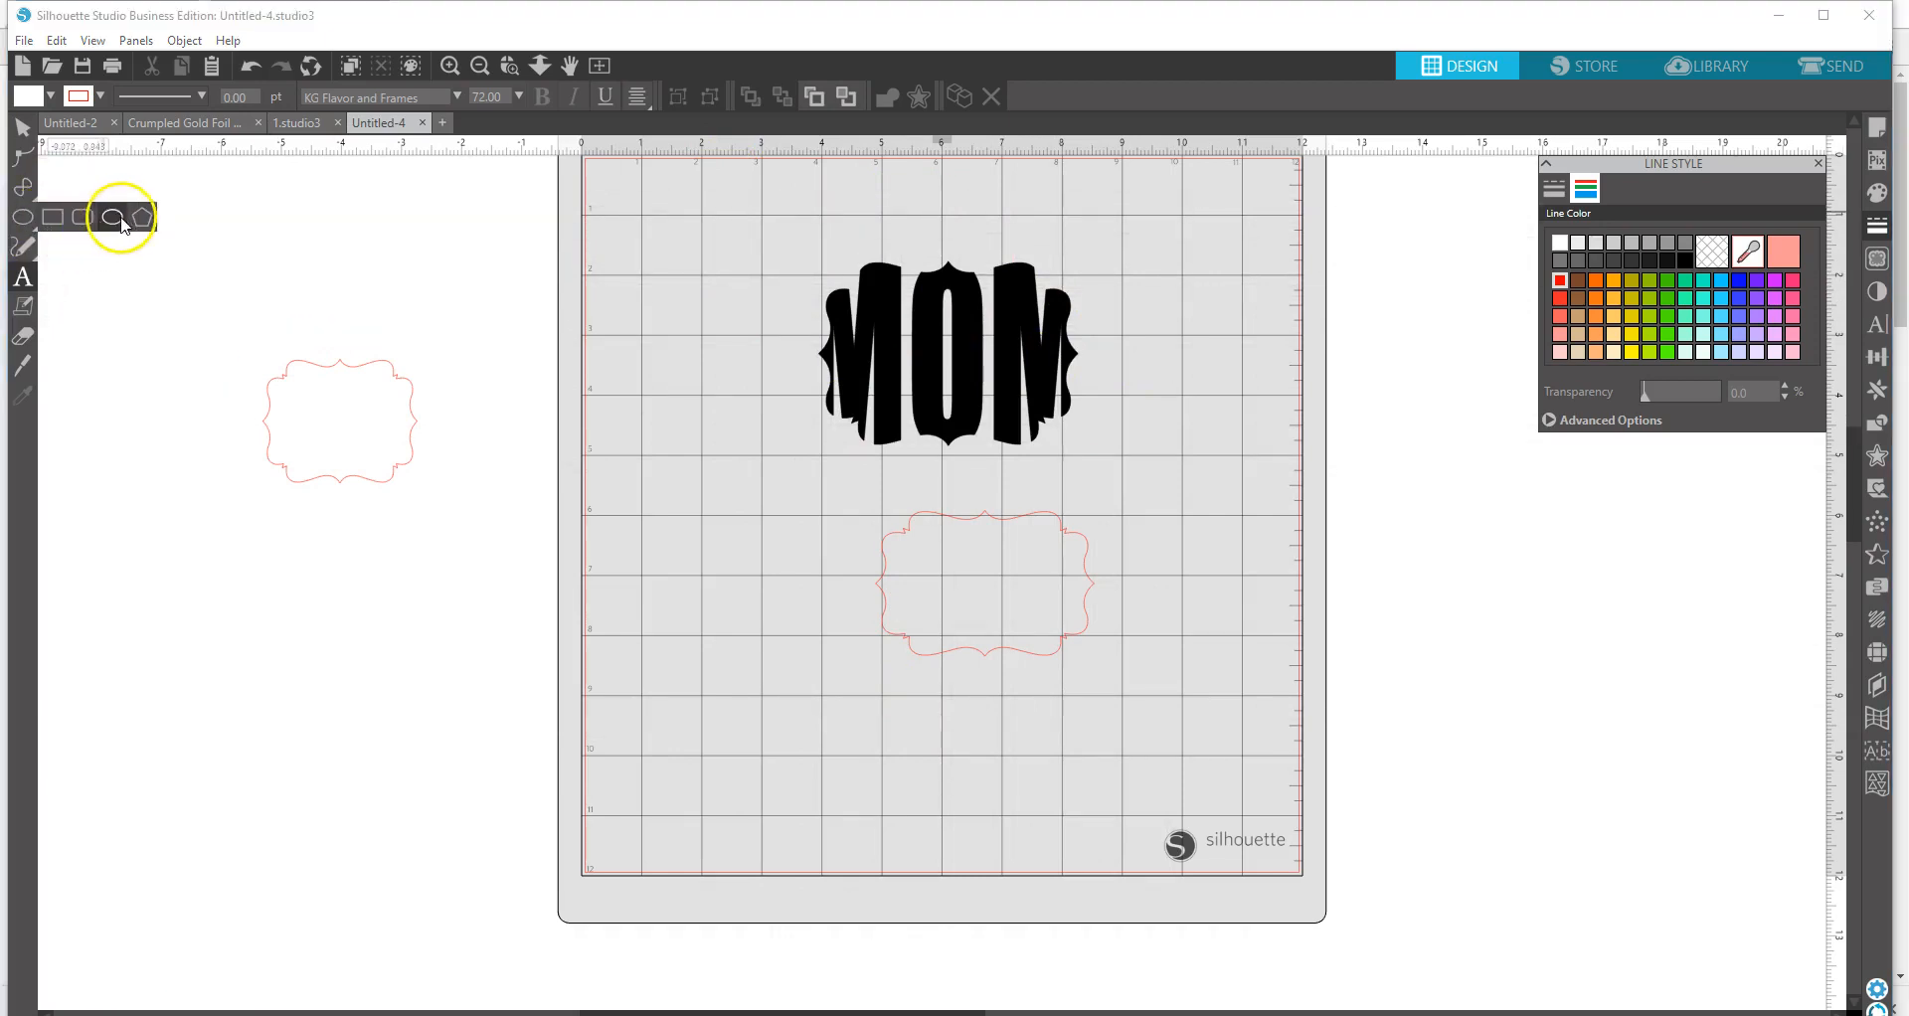
{"action": "left_click", "coordinate": [112, 217]}
{"action": "left_click_drag", "start_coordinate": [799, 263], "coordinate": [1111, 464]}
{"action": "left_click", "coordinate": [22, 127]}
{"action": "left_click", "coordinate": [955, 260]}
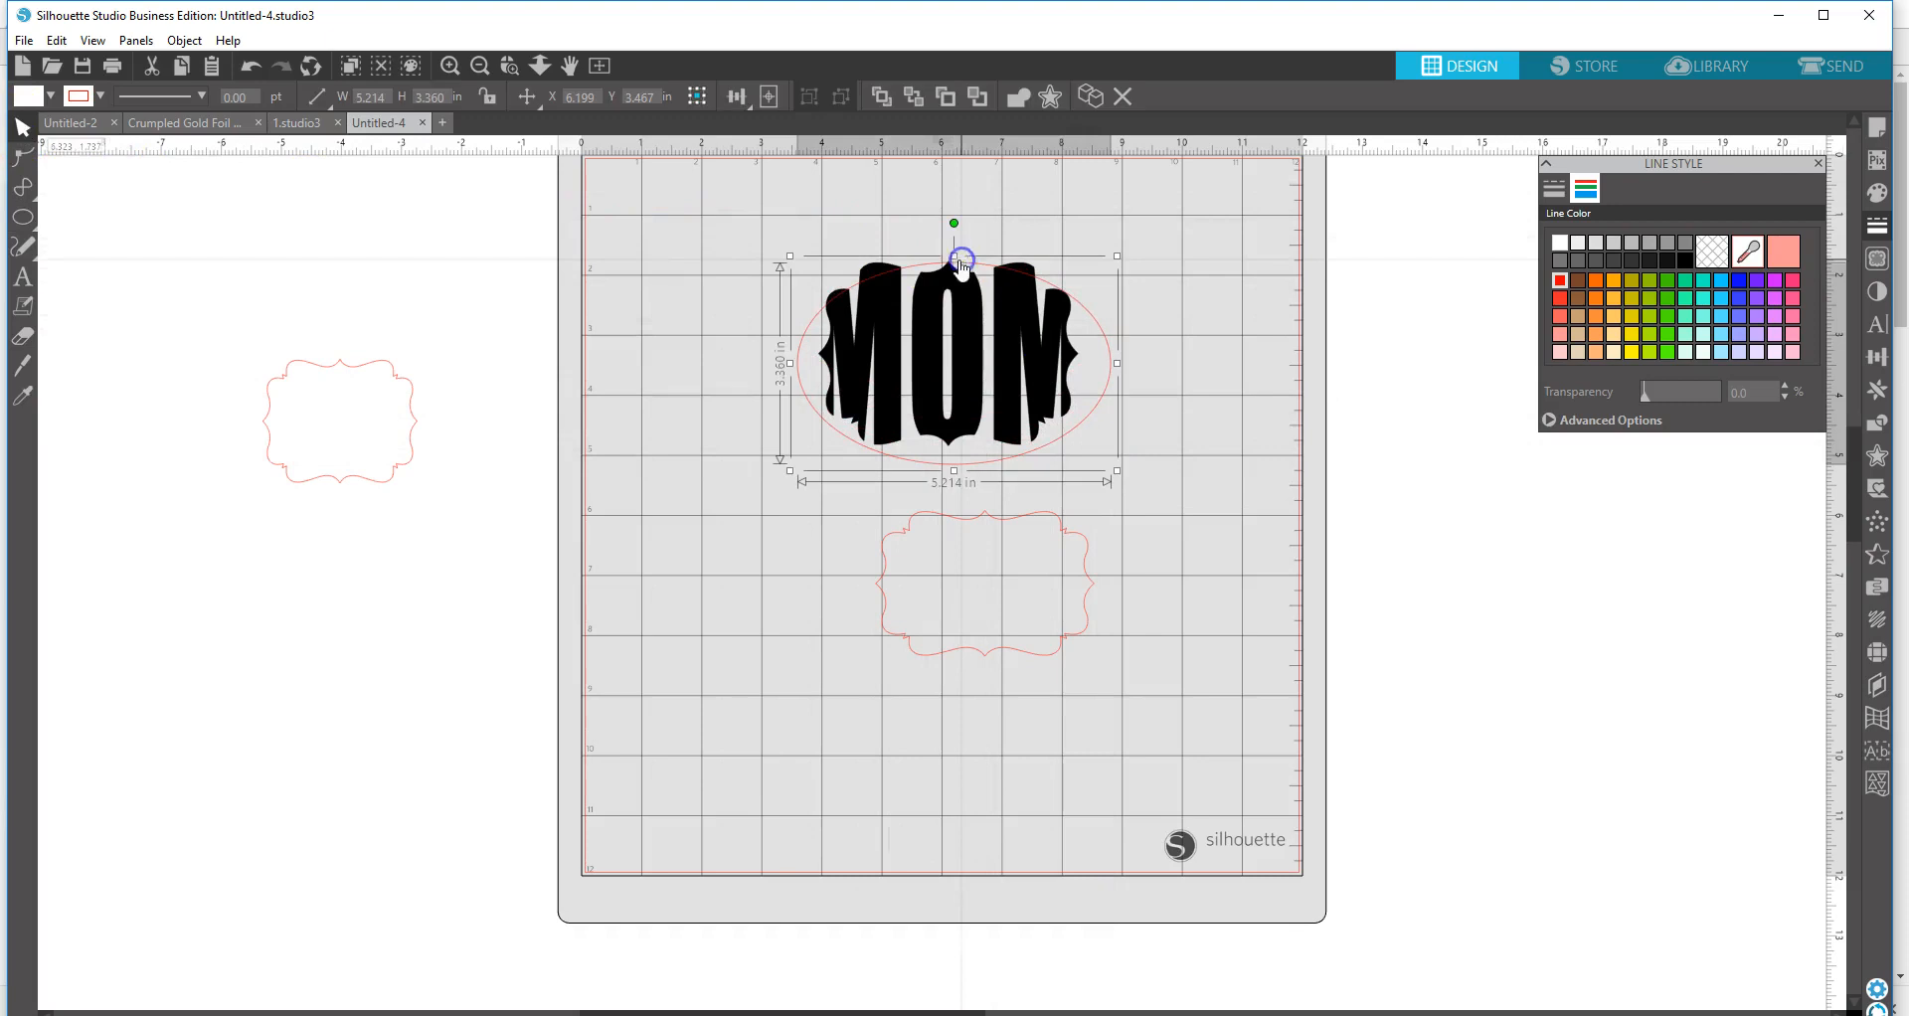
{"action": "left_click_drag", "start_coordinate": [952, 242], "coordinate": [950, 232]}
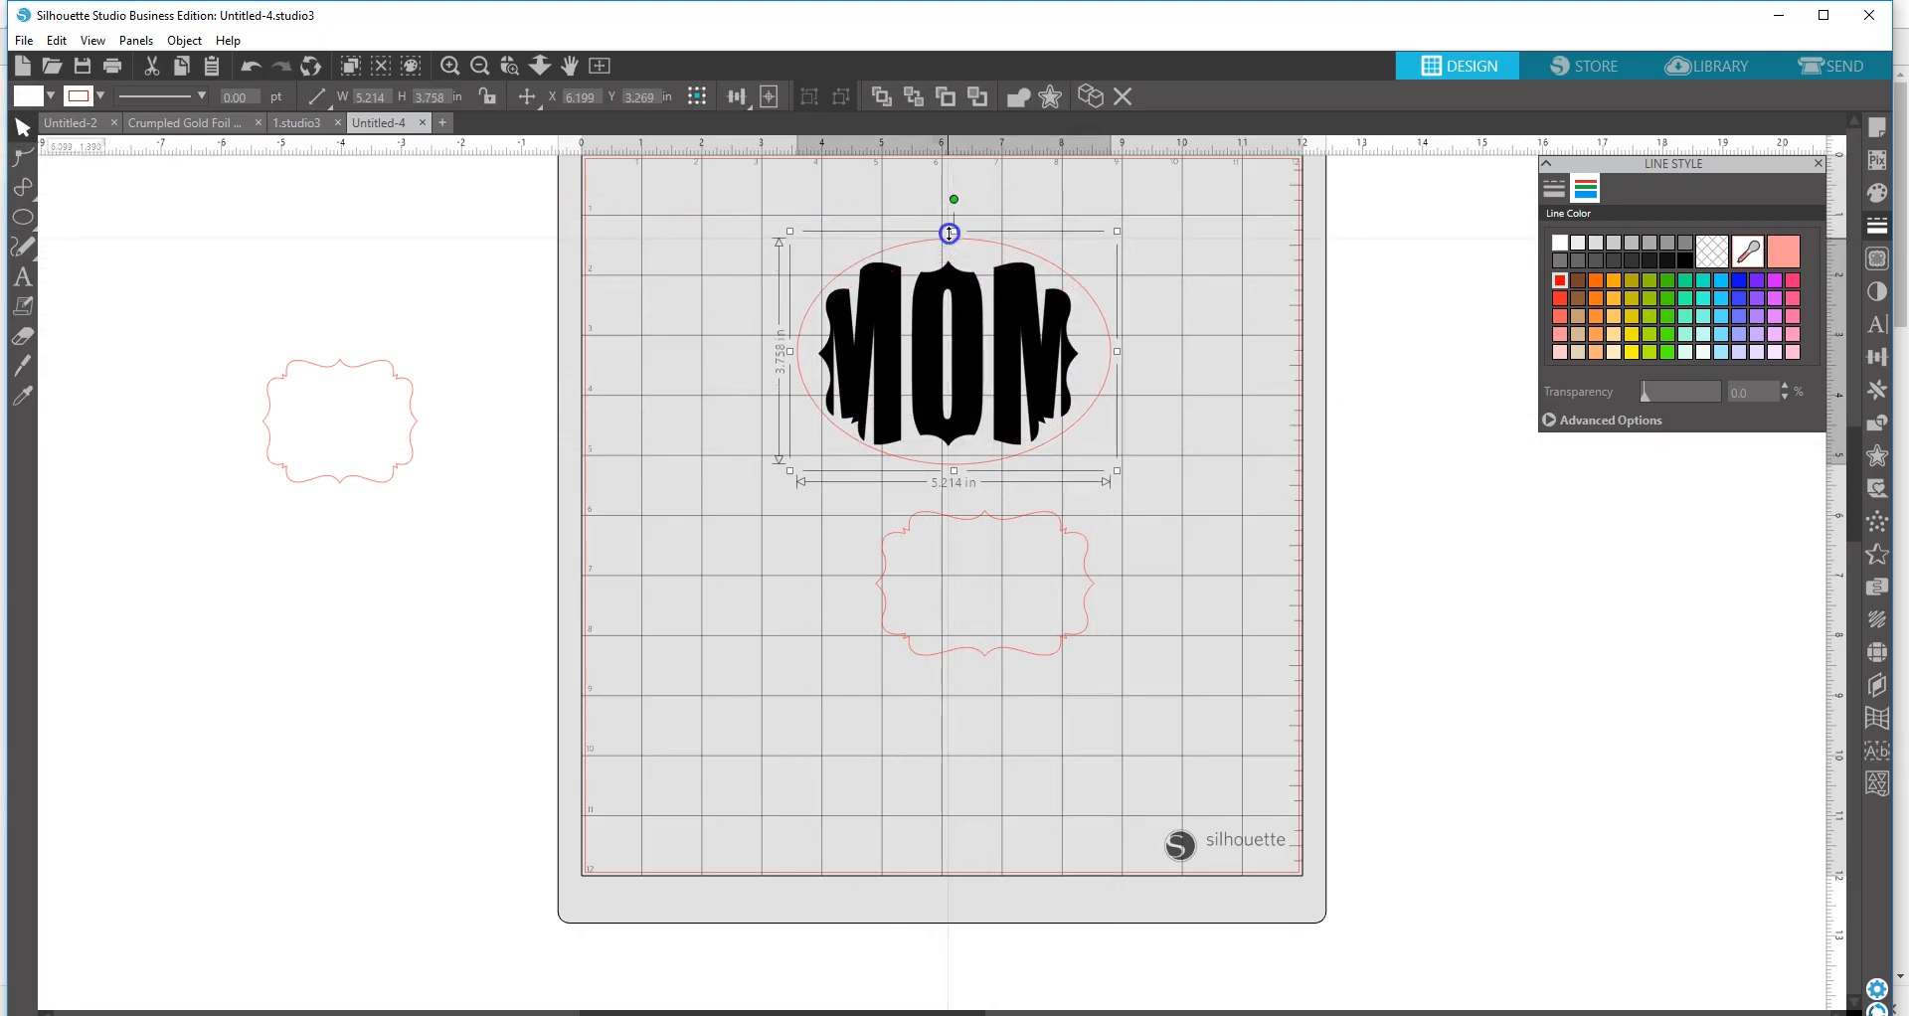
- Move the ellipse and wide frame aside to the left, and shift the MOM pieces down toward the page's middle
{"action": "left_click_drag", "start_coordinate": [1093, 399], "coordinate": [718, 448]}
{"action": "left_click_drag", "start_coordinate": [1039, 515], "coordinate": [425, 604]}
{"action": "left_click", "coordinate": [781, 410]}
{"action": "left_click_drag", "start_coordinate": [750, 249], "coordinate": [1026, 494]}
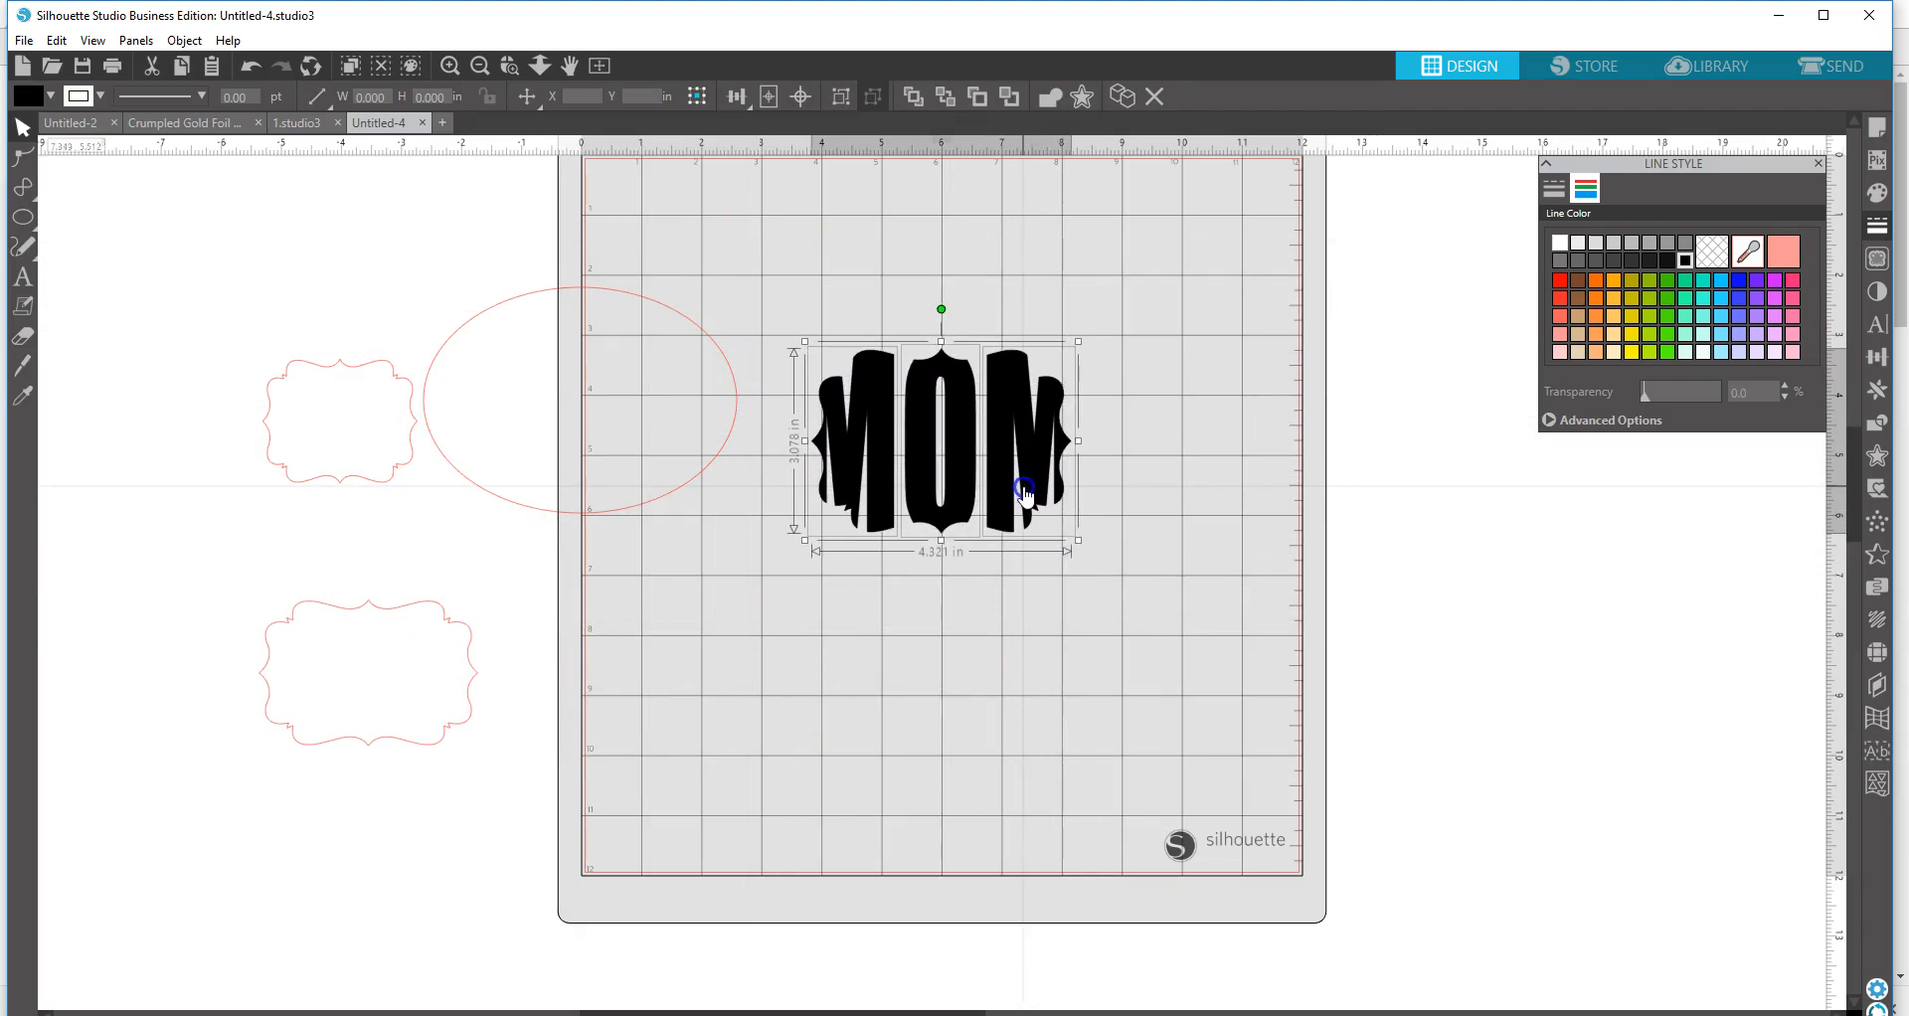
- Group the three MOM pieces and center the ellipse around them at X 6.000 in
{"action": "right_click", "coordinate": [1025, 494]}
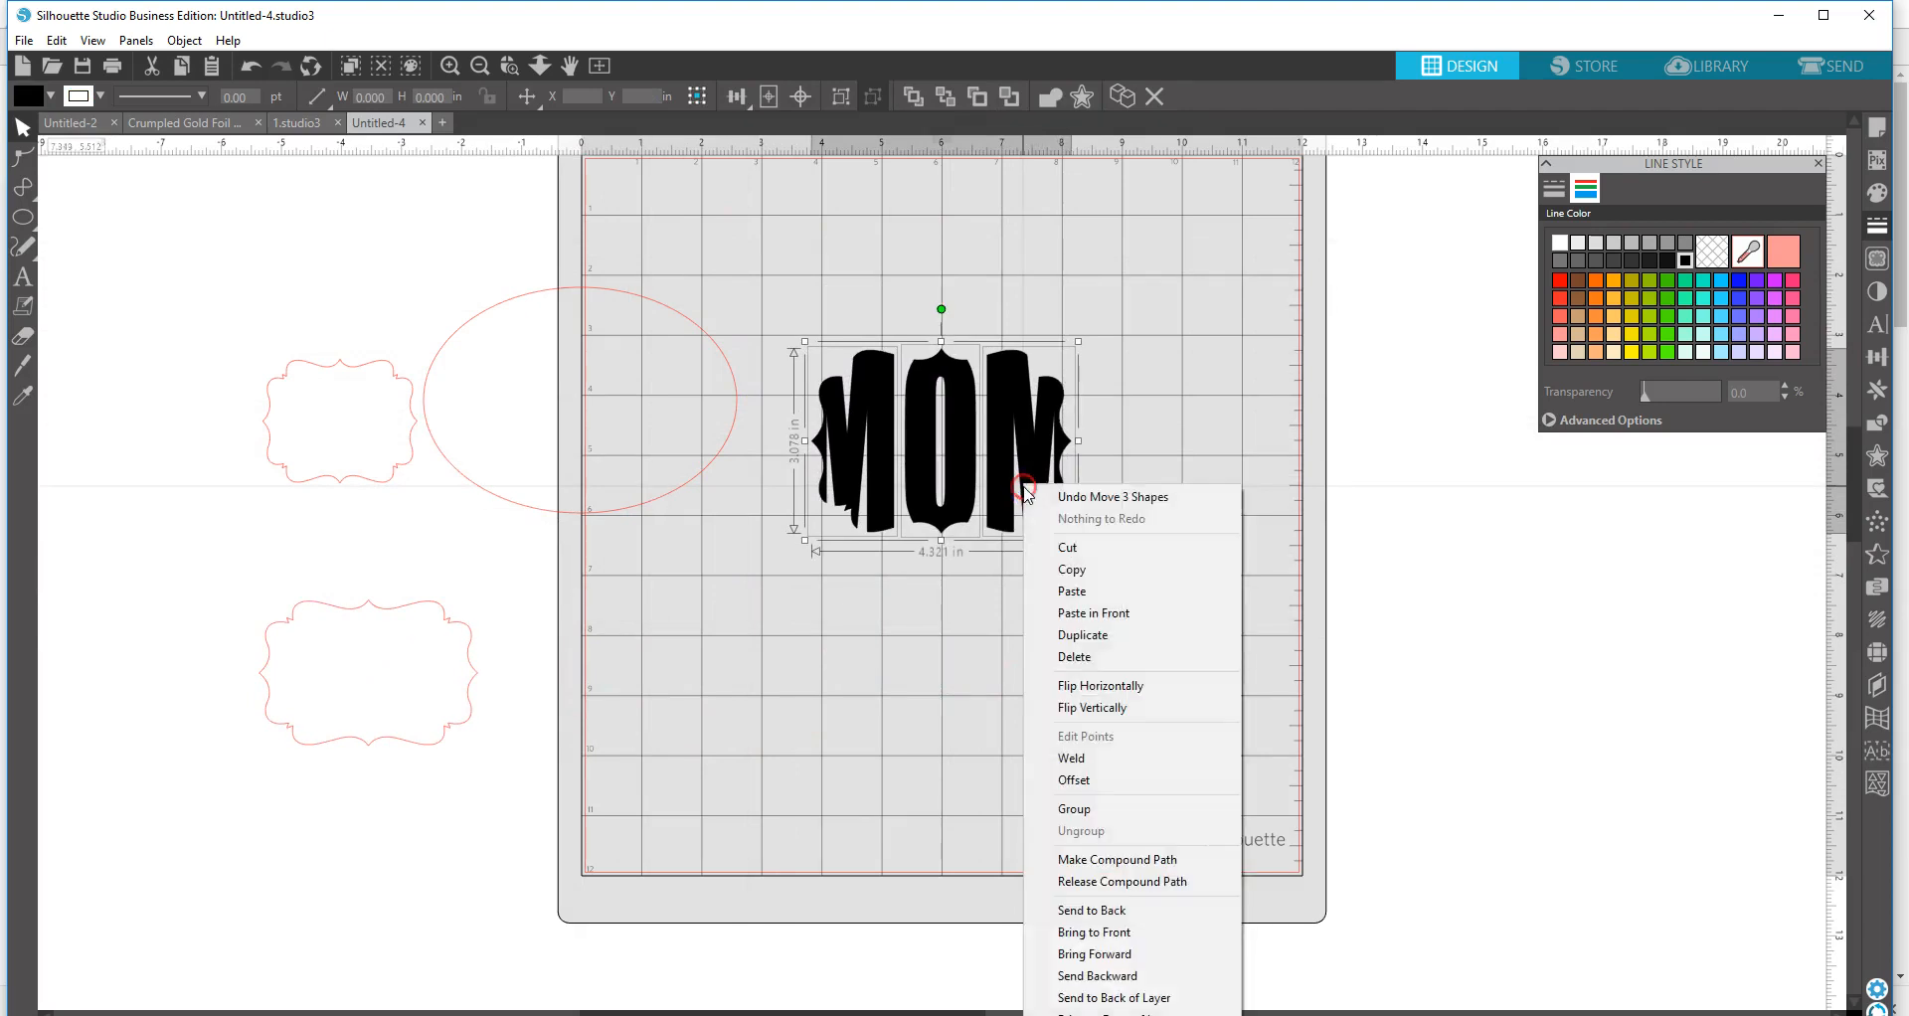
{"action": "left_click", "coordinate": [1088, 806]}
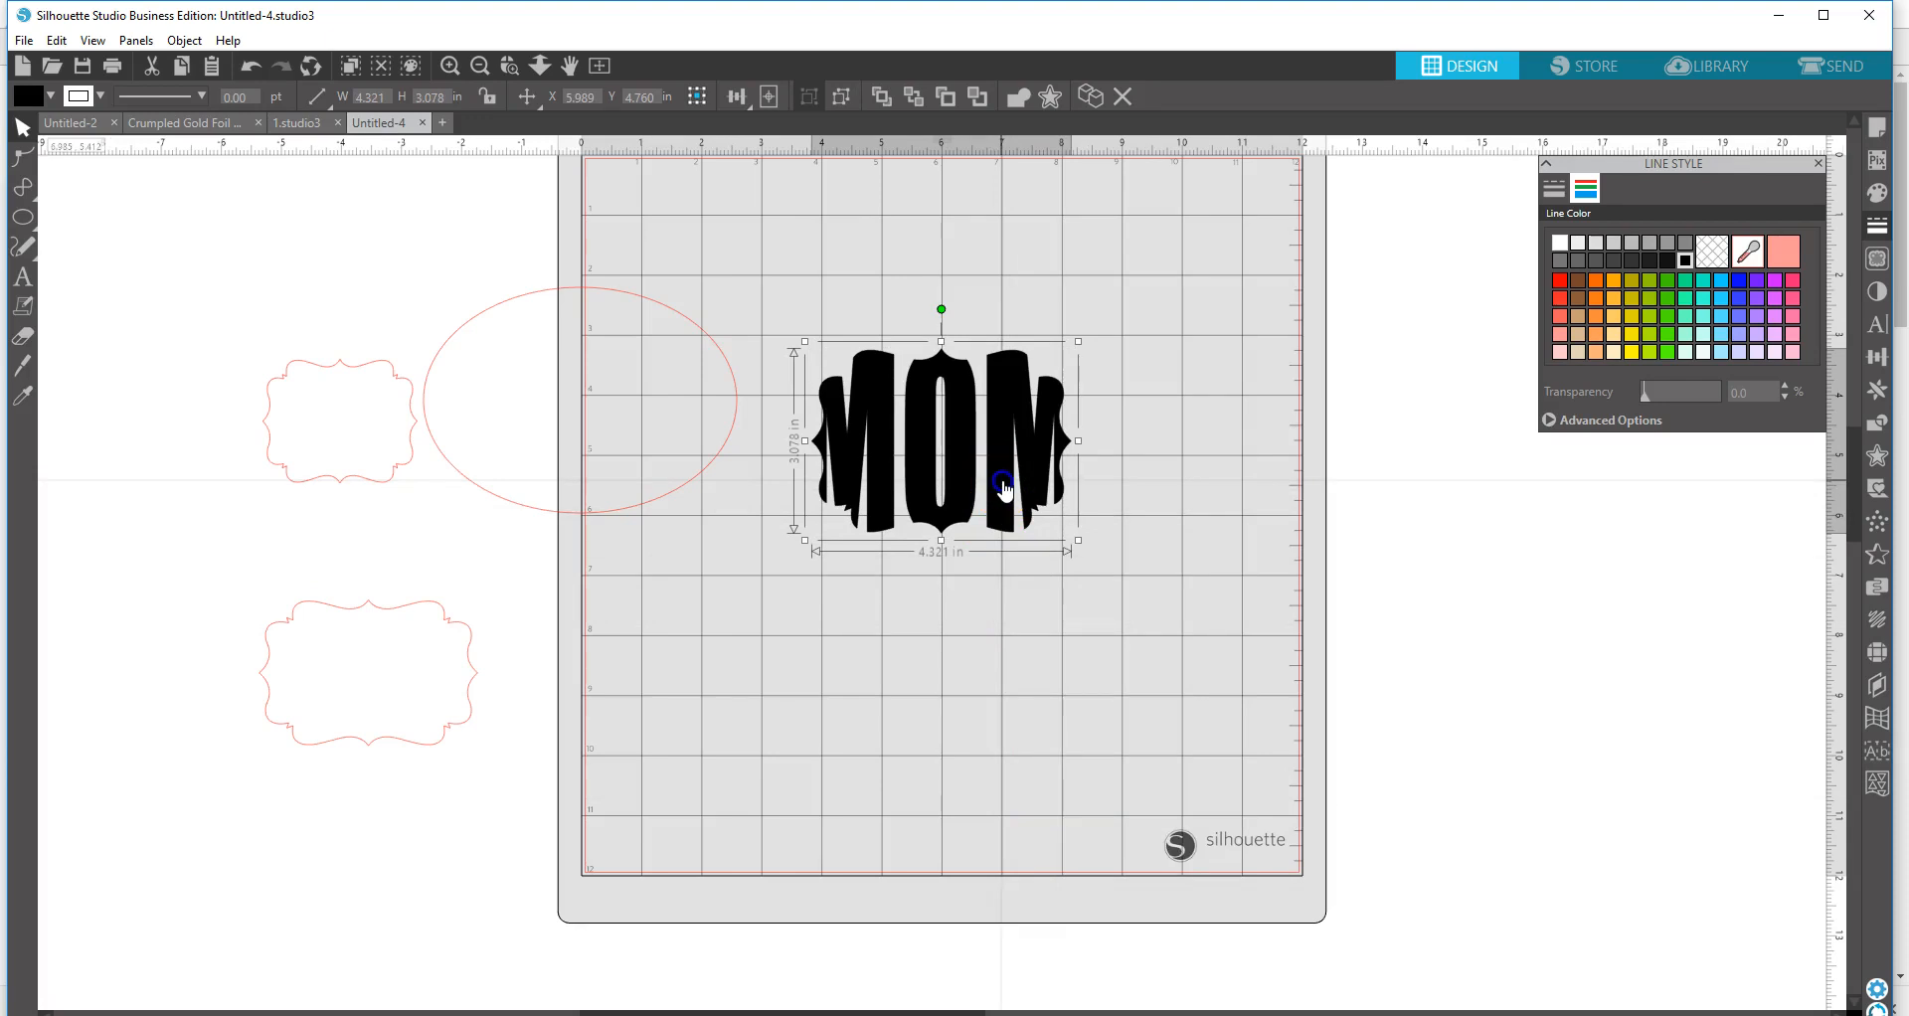
{"action": "left_click_drag", "start_coordinate": [649, 509], "coordinate": [999, 554]}
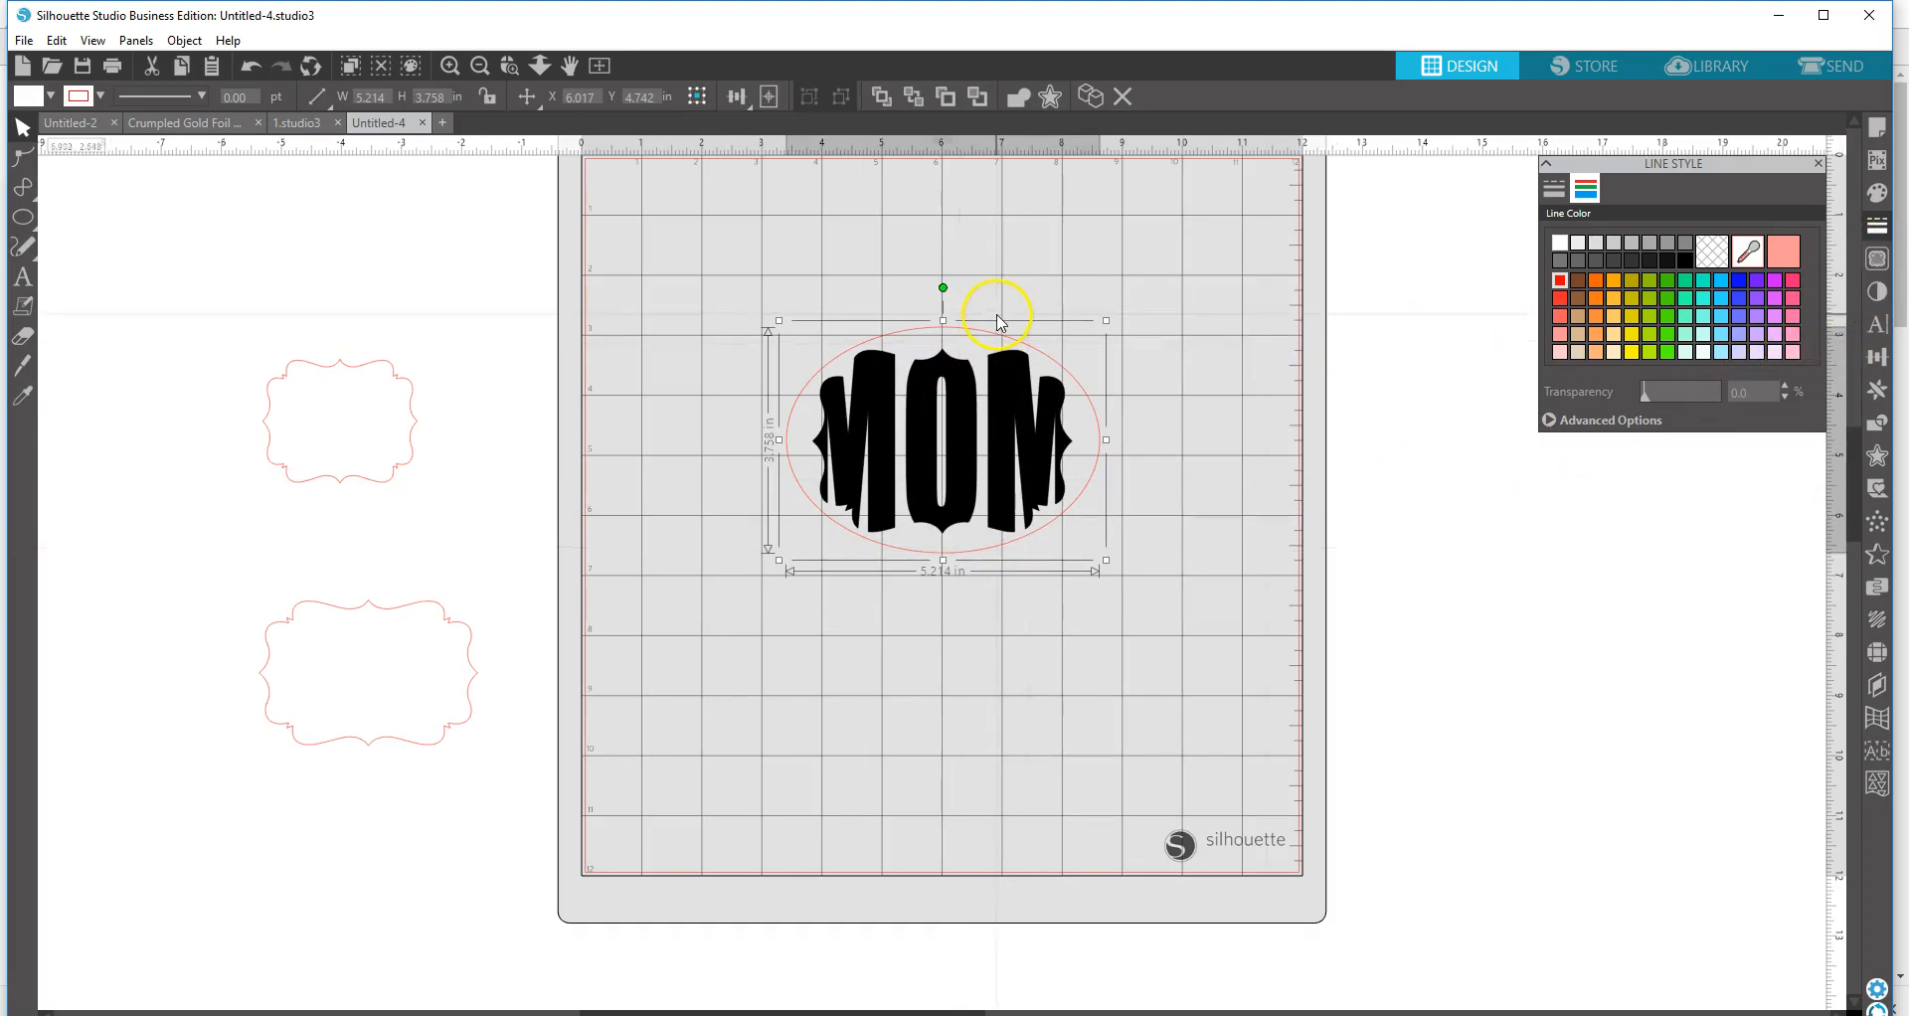
{"action": "key", "text": "Left"}
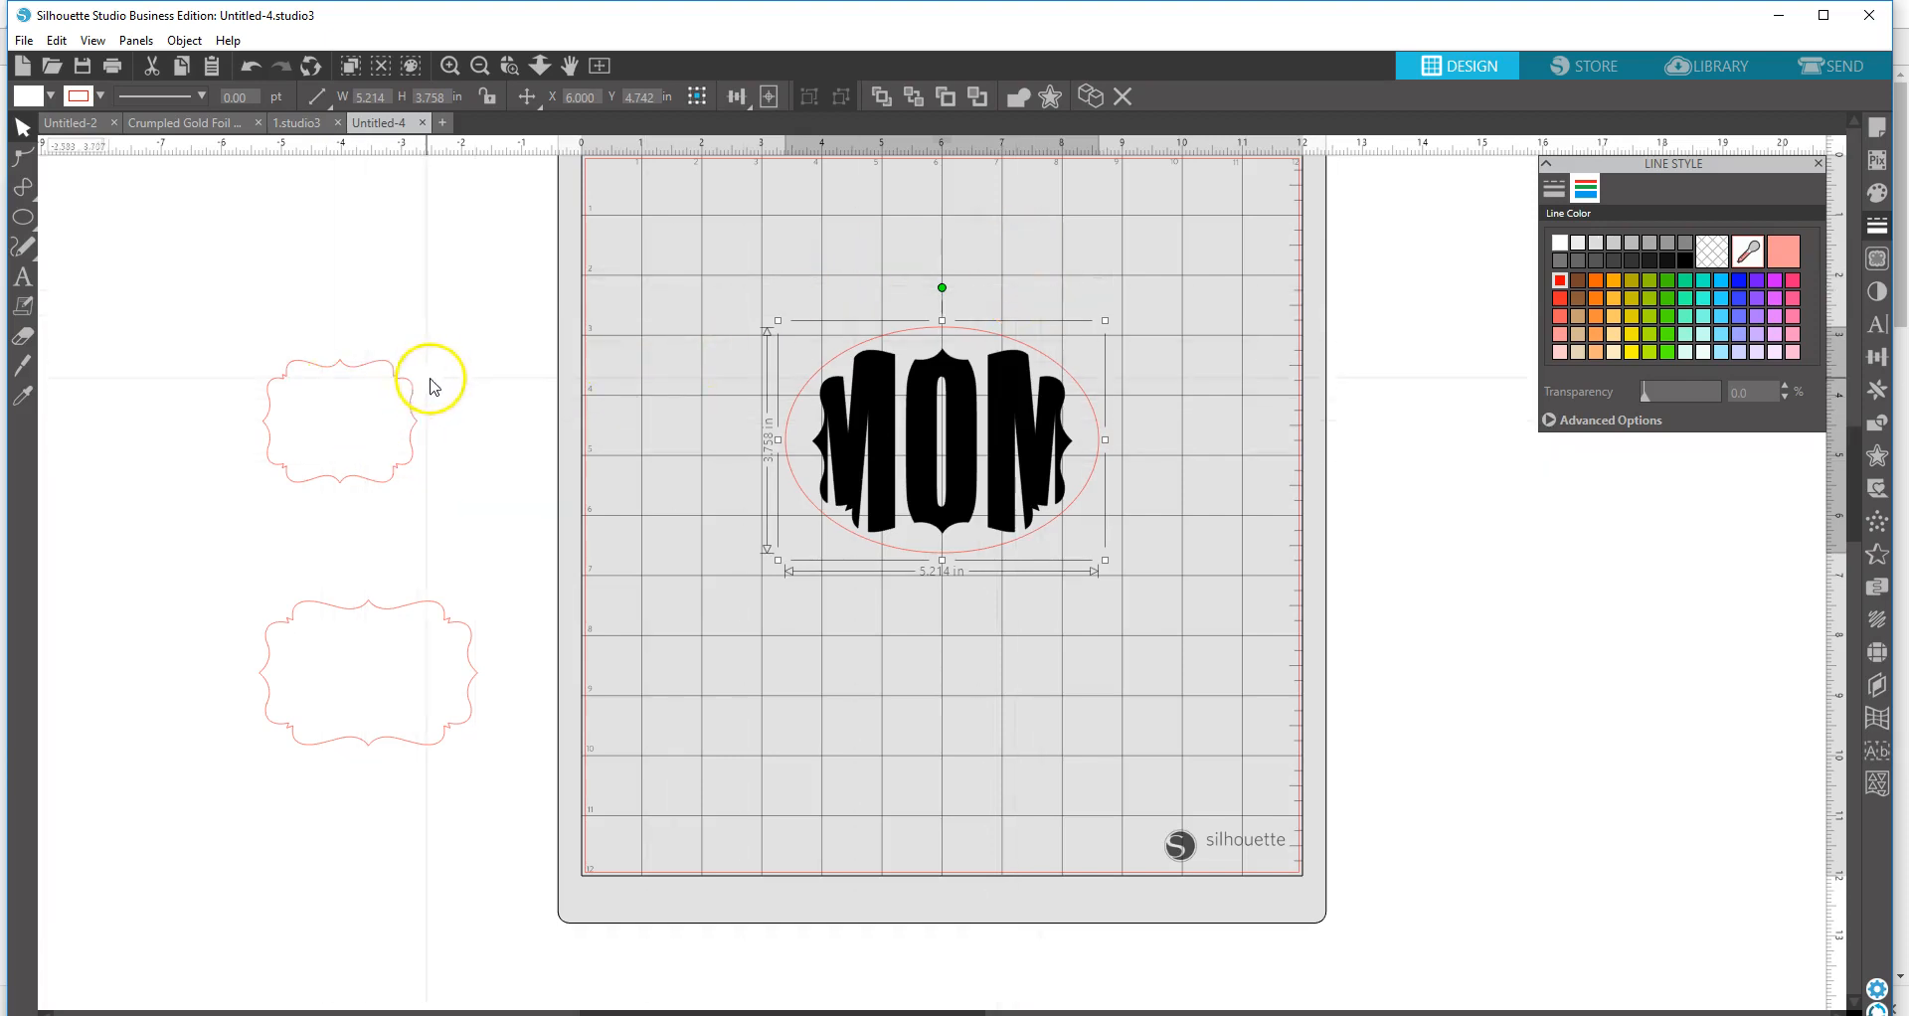
- Start a new text below the ellipse, try two KG Flavor and Frames characters, and delete them
{"action": "left_click", "coordinate": [33, 291]}
{"action": "left_click", "coordinate": [847, 739]}
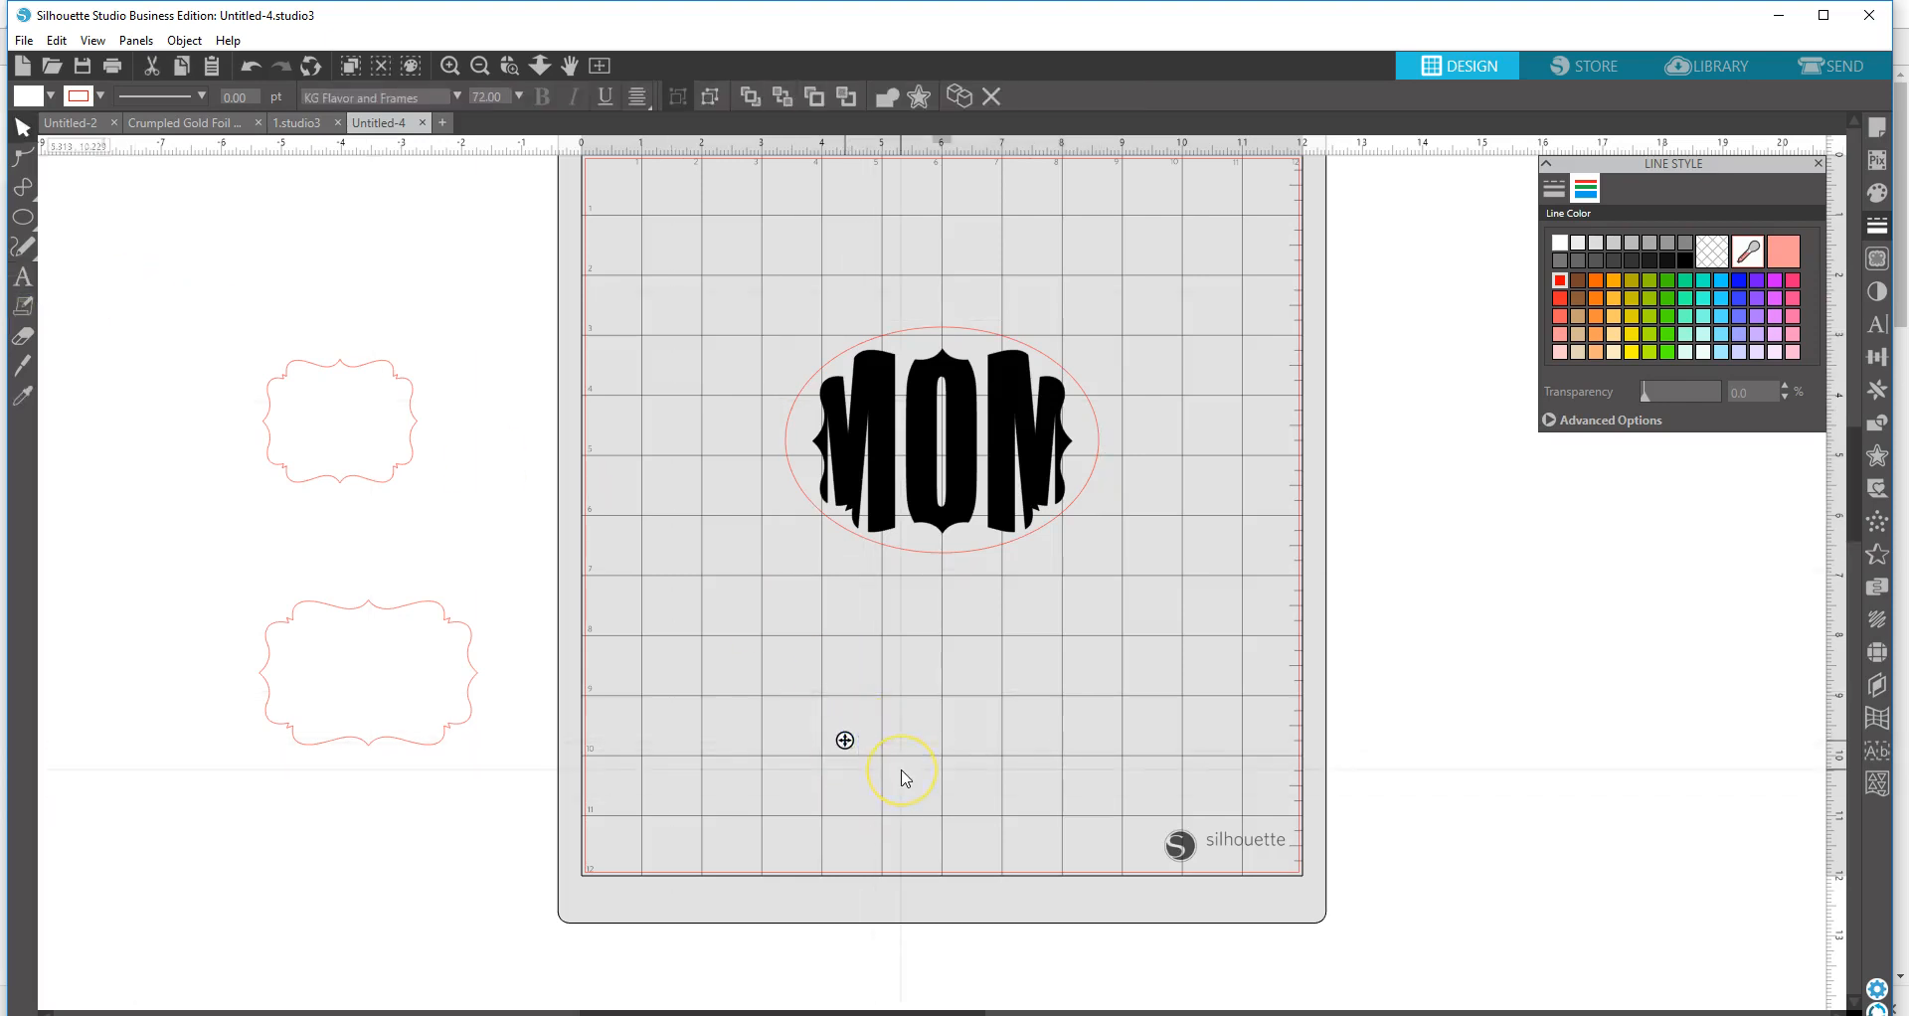
{"action": "type", "text": "as"}
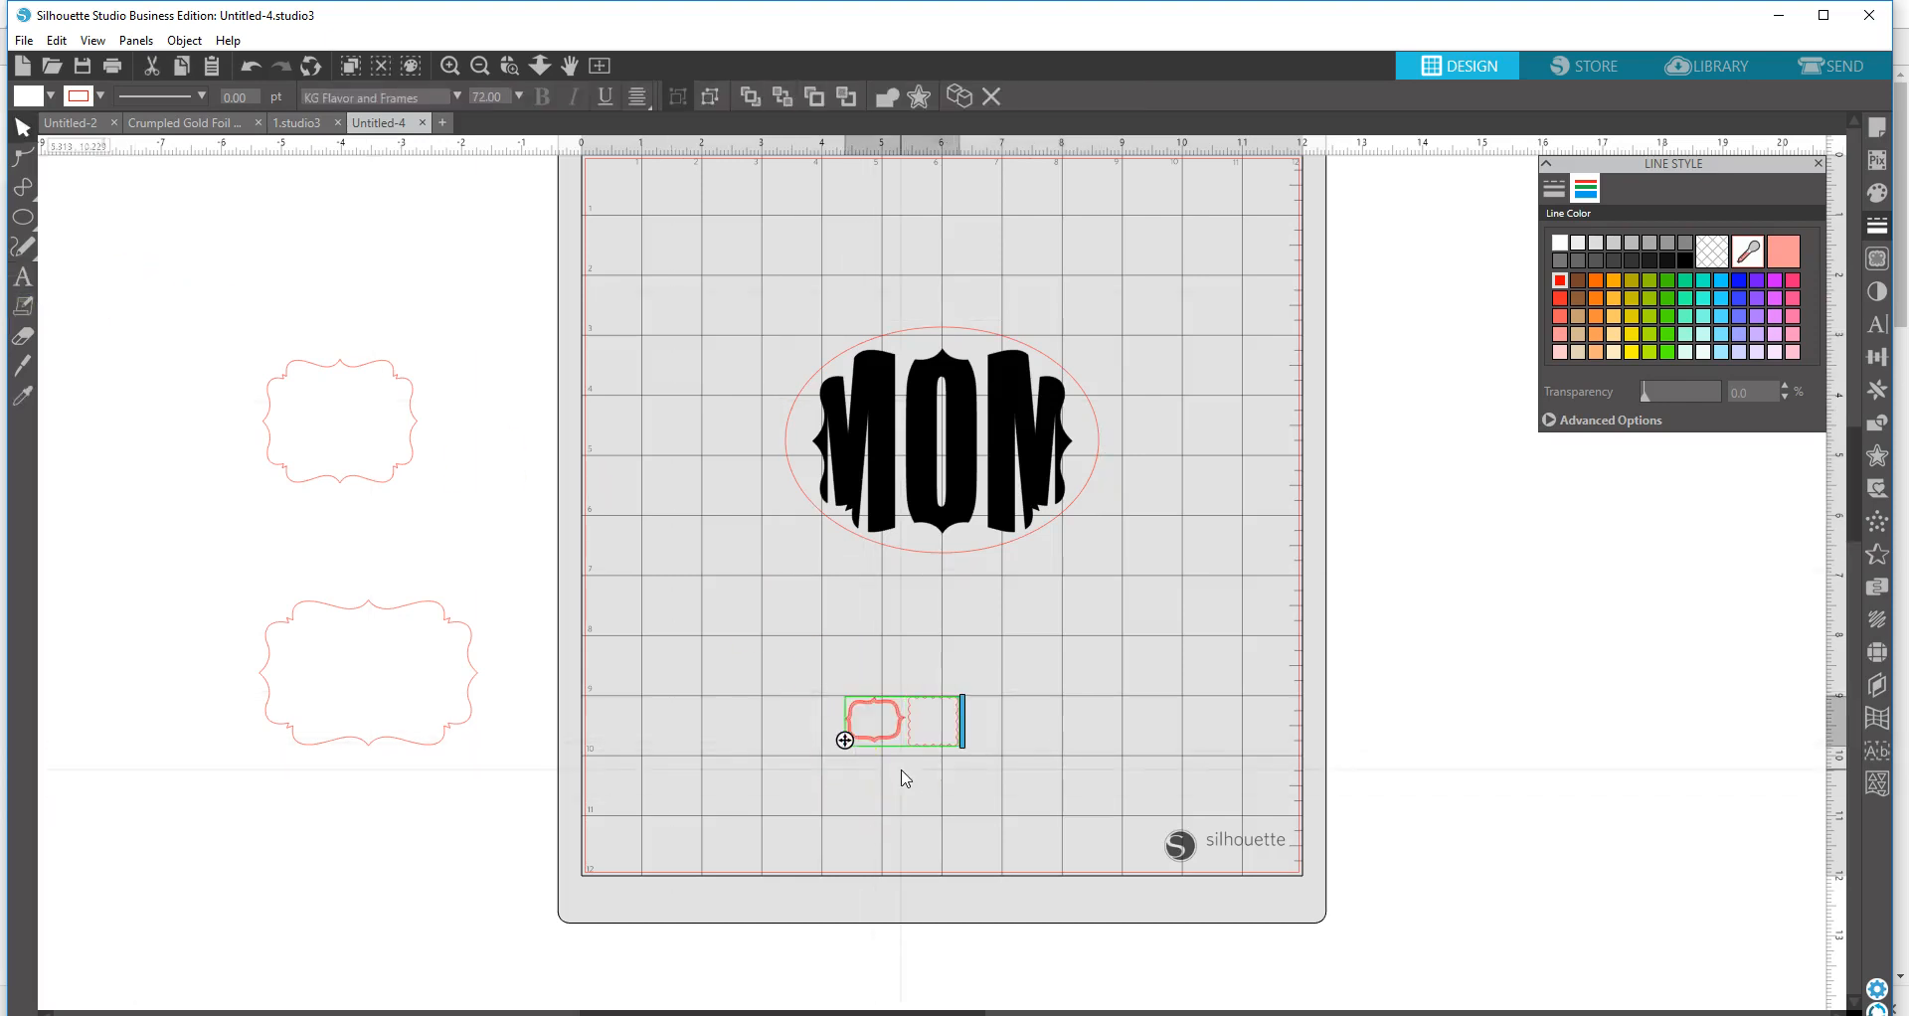
{"action": "key", "text": "BackSpace"}
{"action": "key", "text": "BackSpace"}
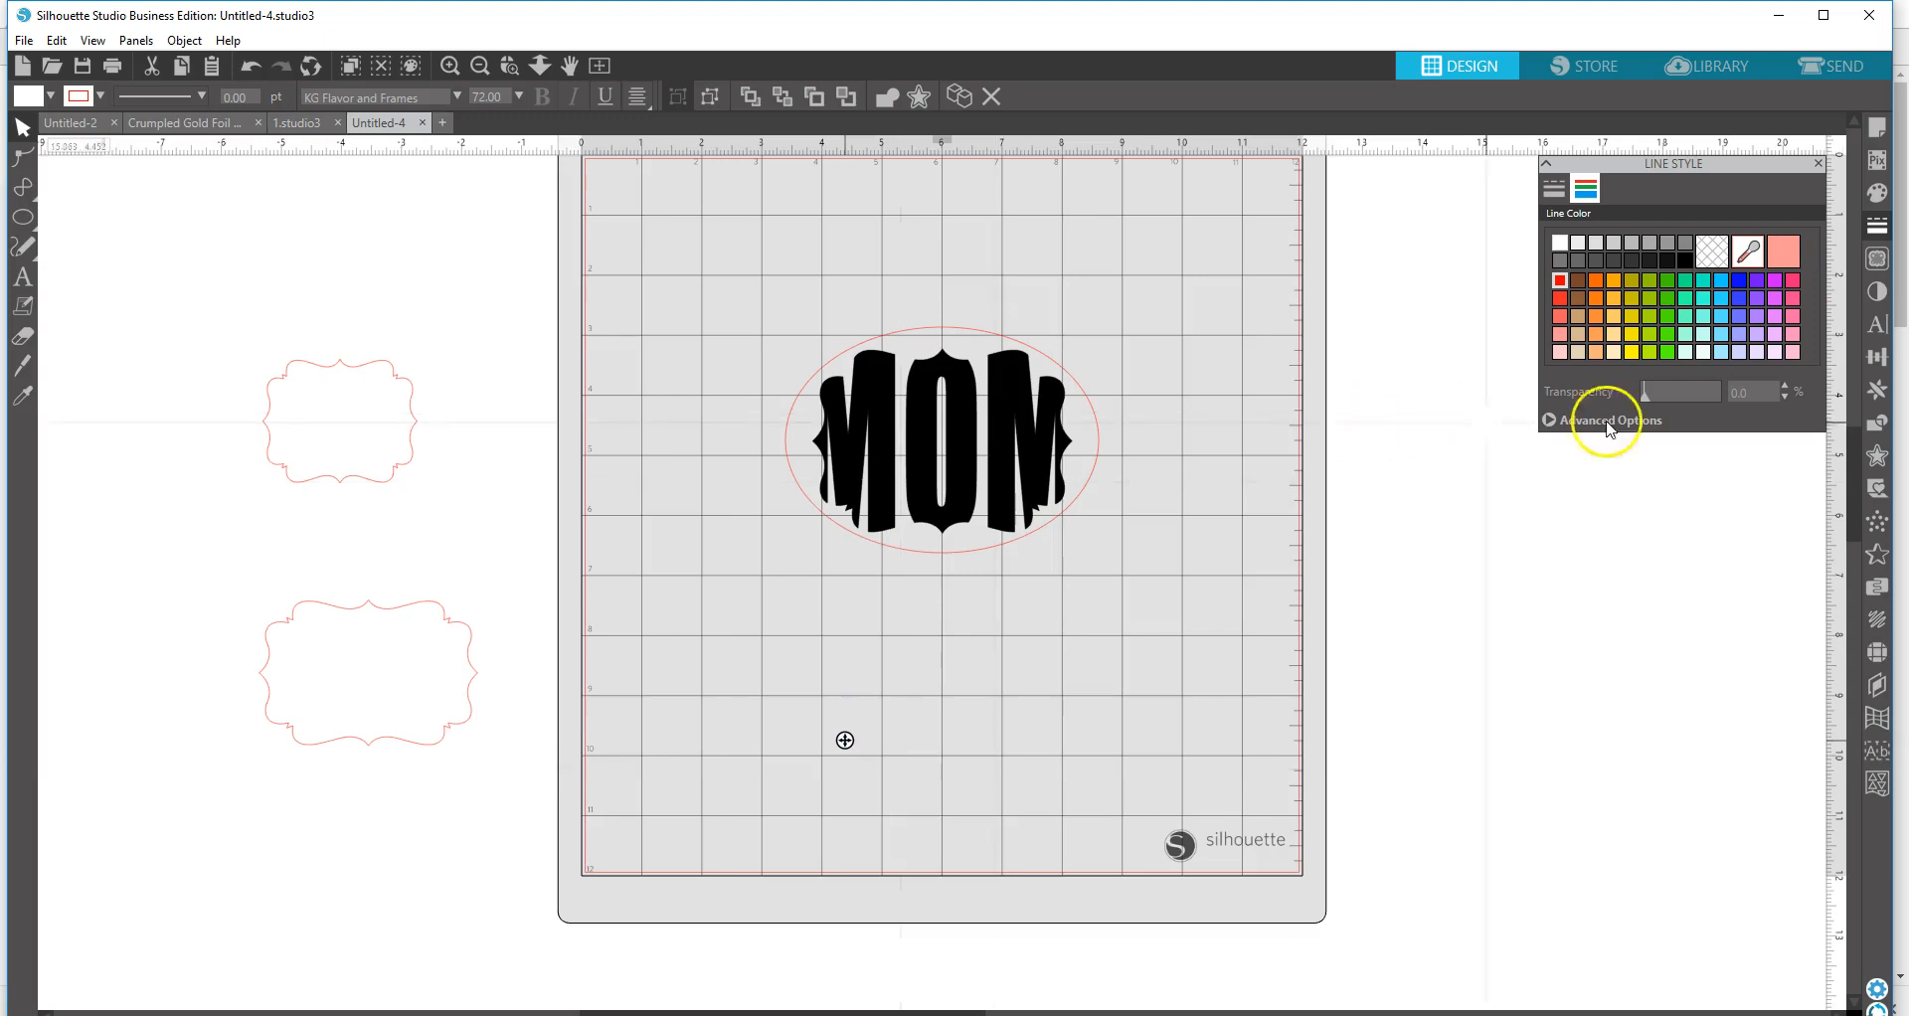
{"action": "left_click", "coordinate": [1877, 324]}
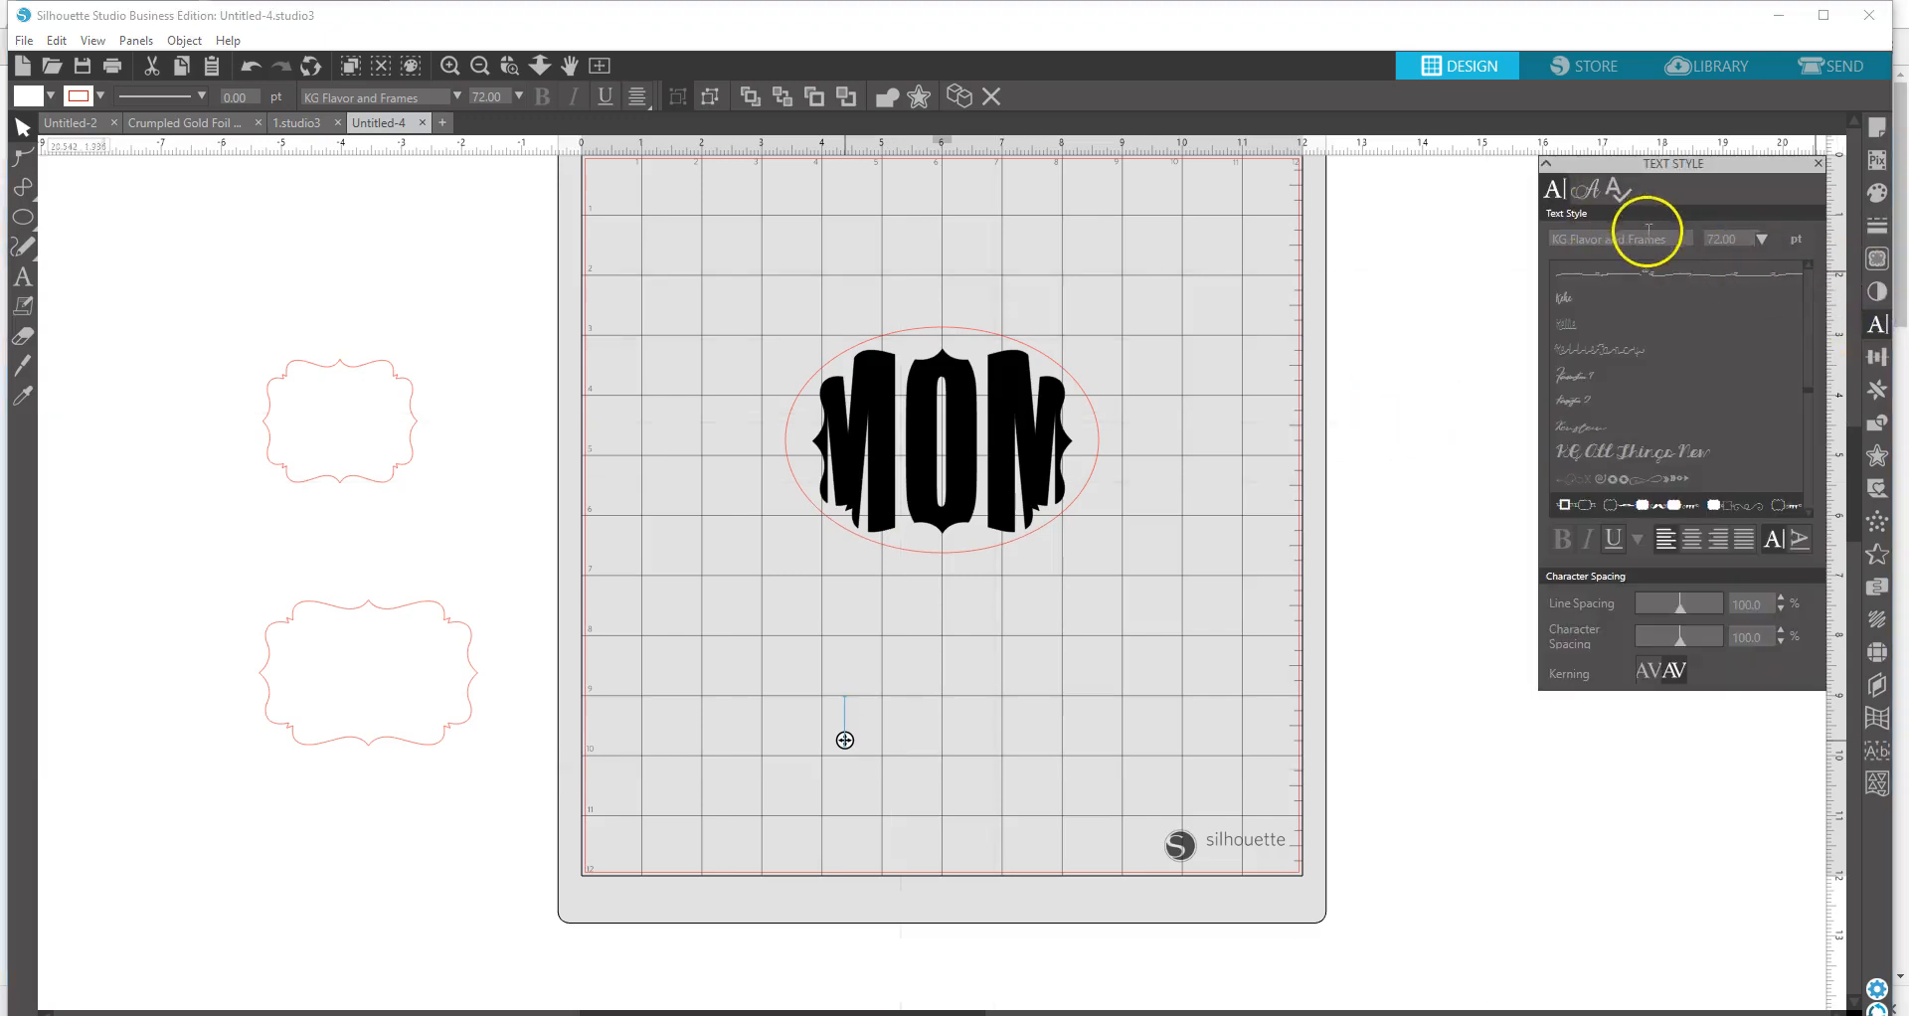
{"action": "left_click_drag", "start_coordinate": [1662, 235], "coordinate": [1469, 240]}
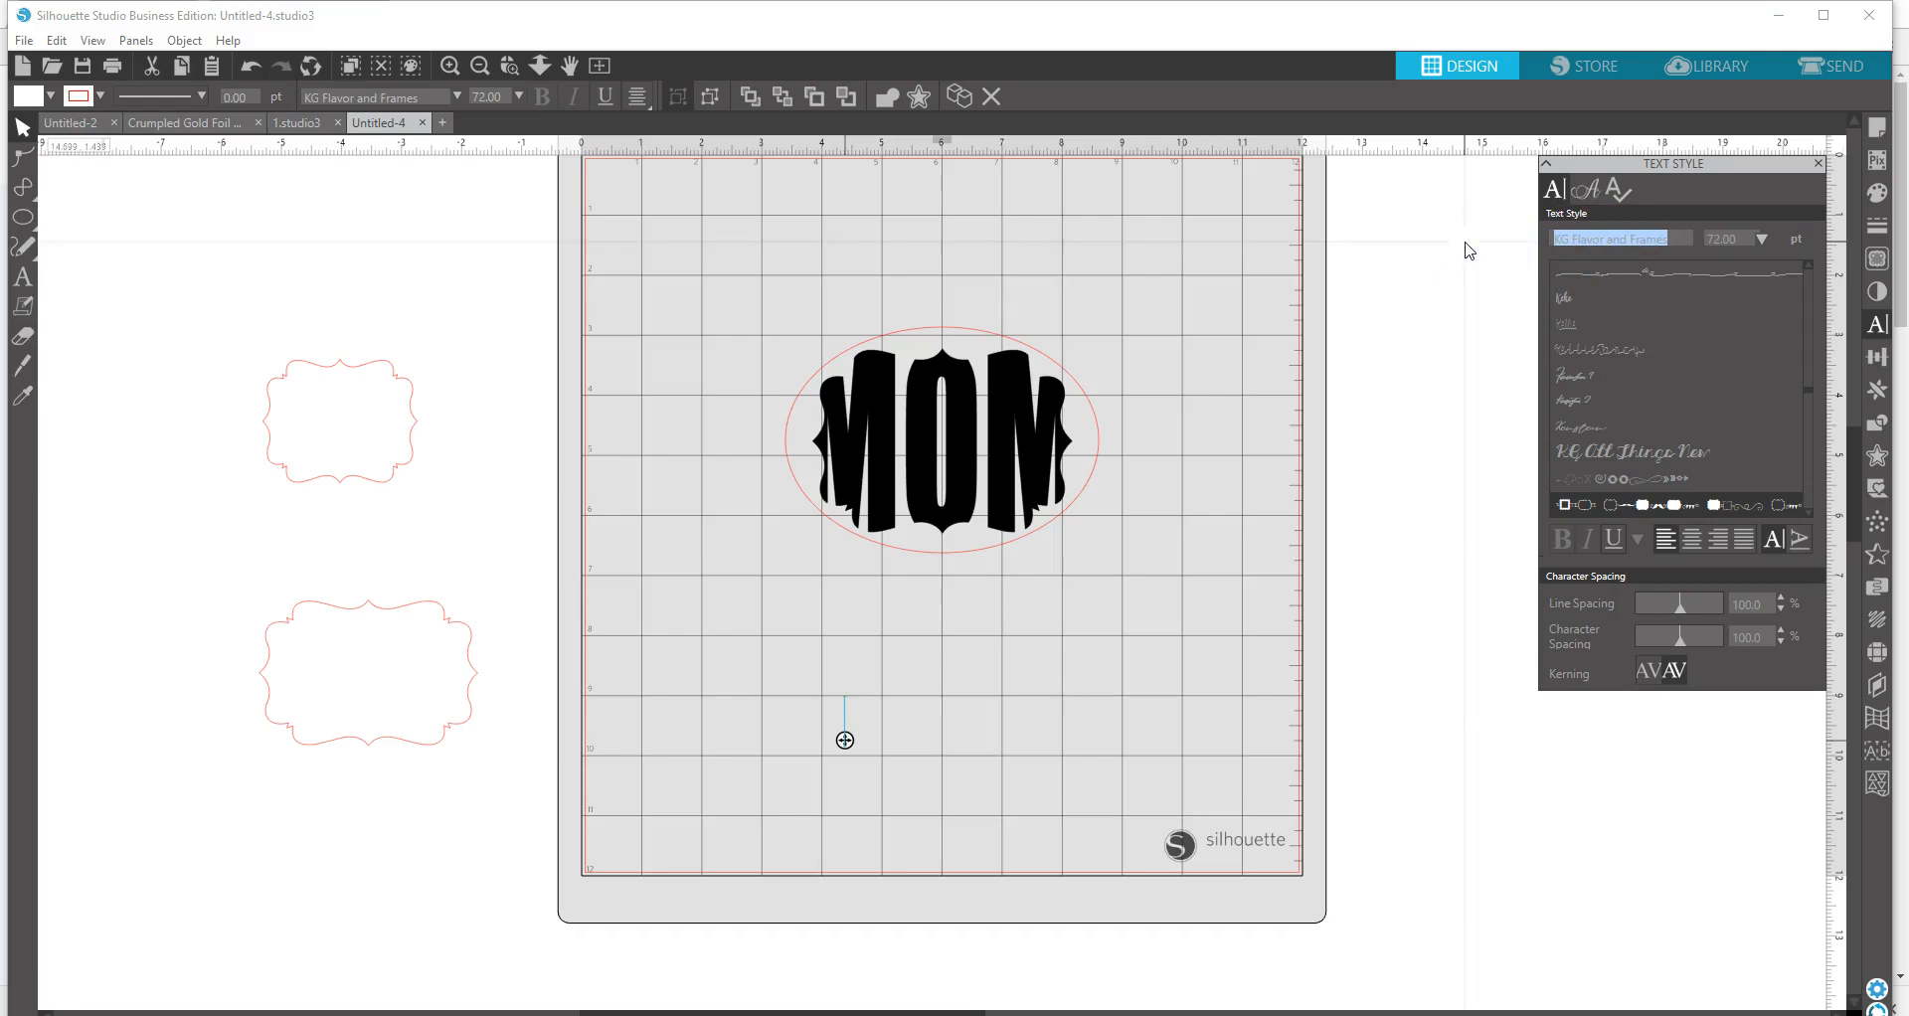
{"action": "type", "text": "FOO"}
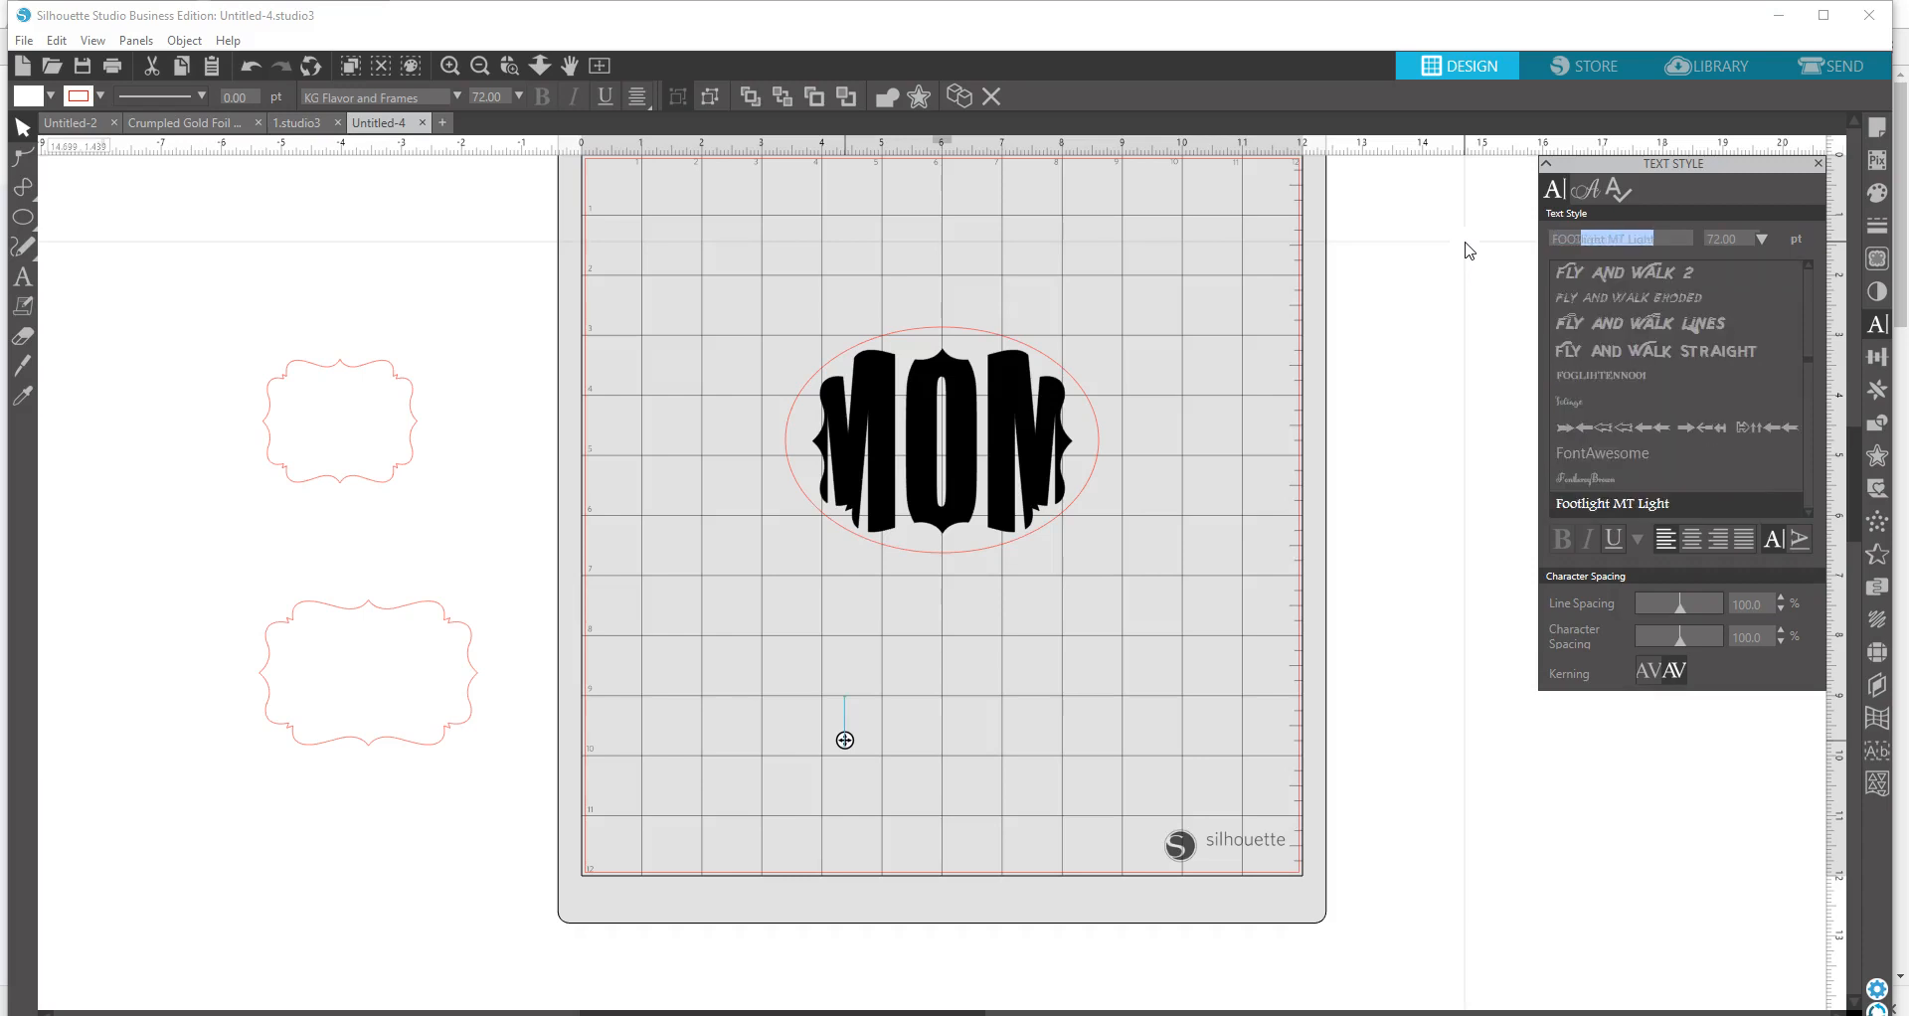
{"action": "type", "text": "T"}
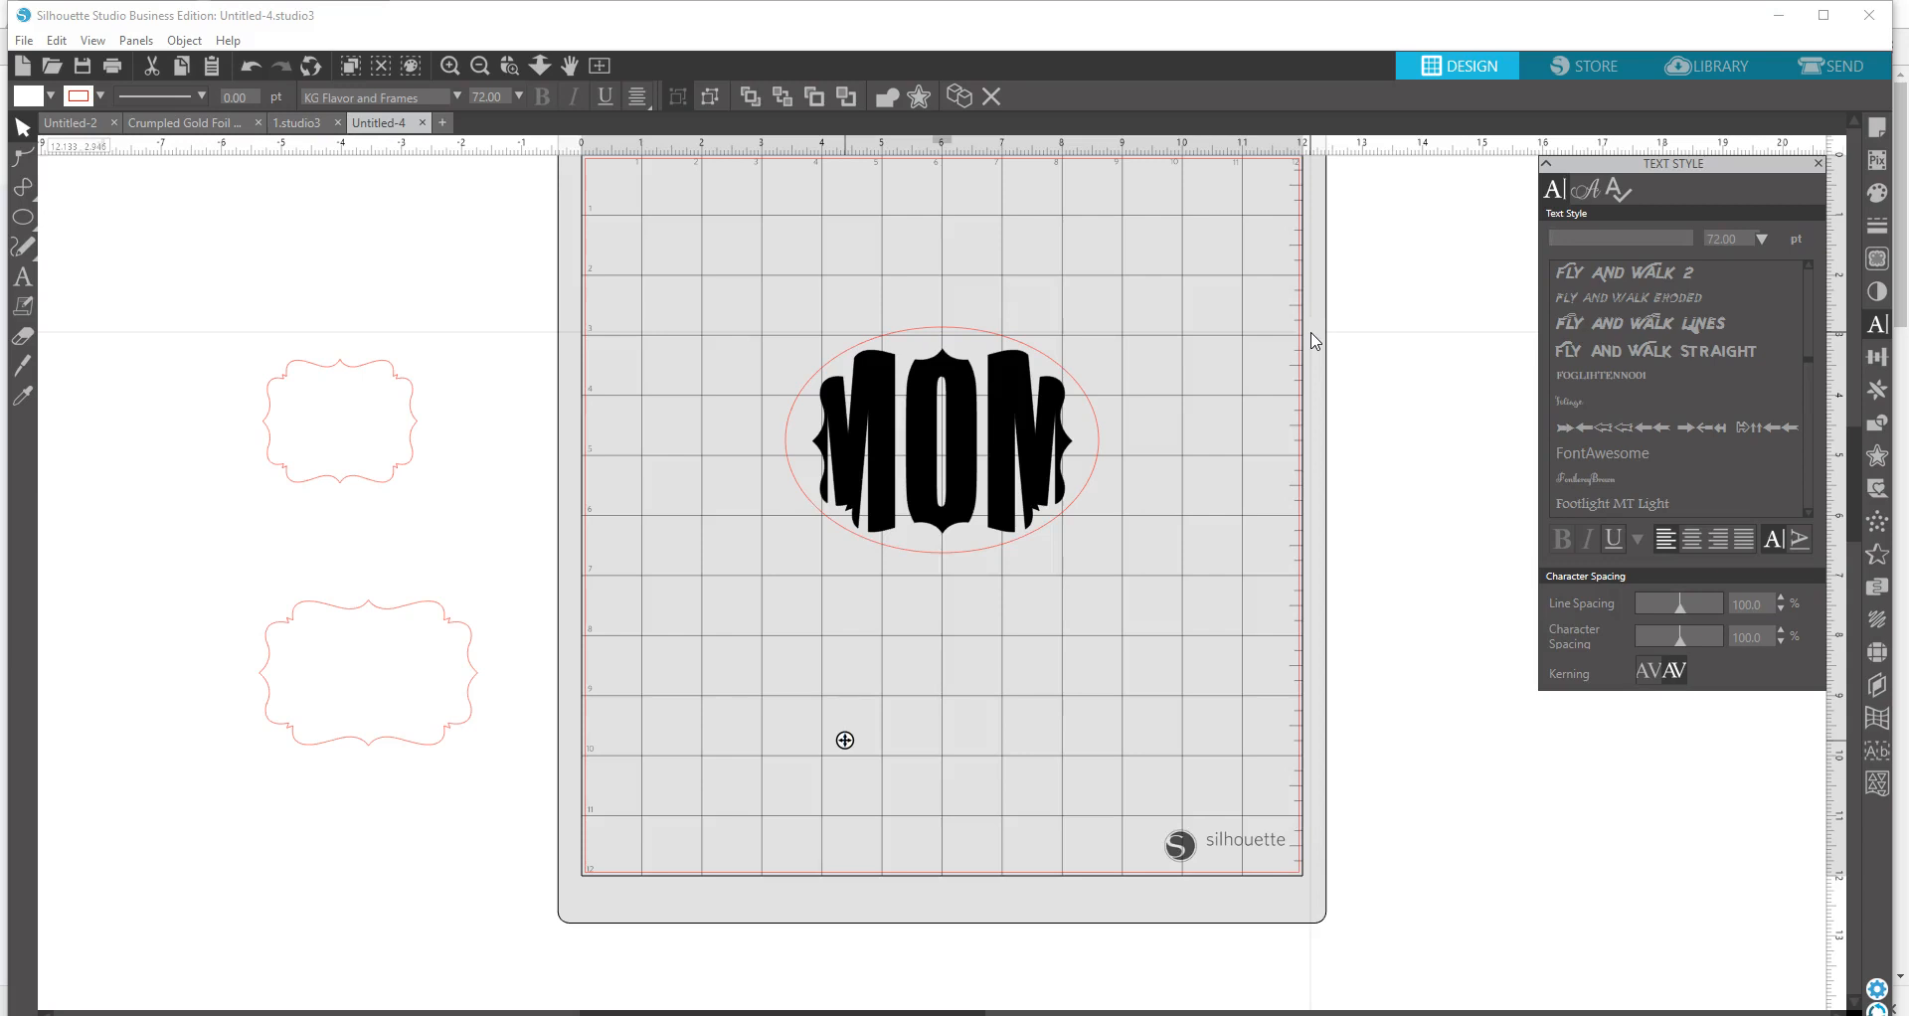
{"action": "left_click", "coordinate": [1621, 350]}
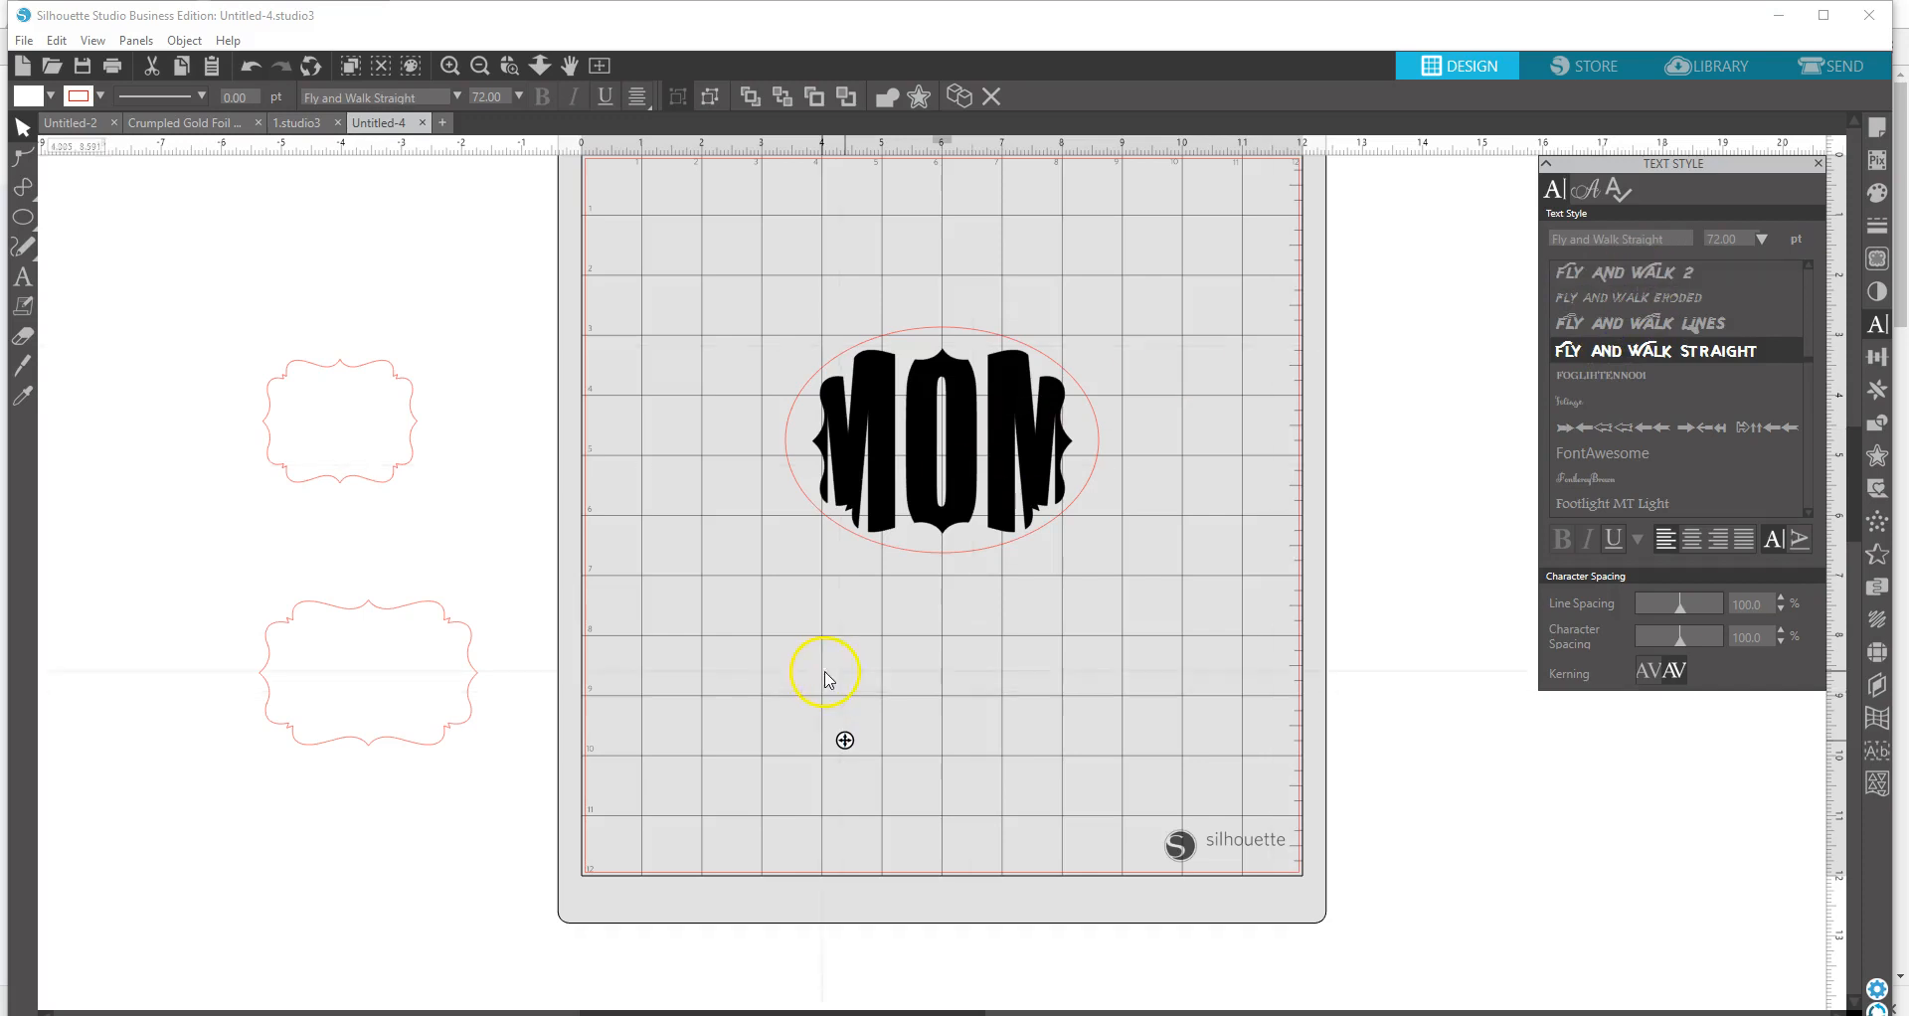
{"action": "key", "text": "f"}
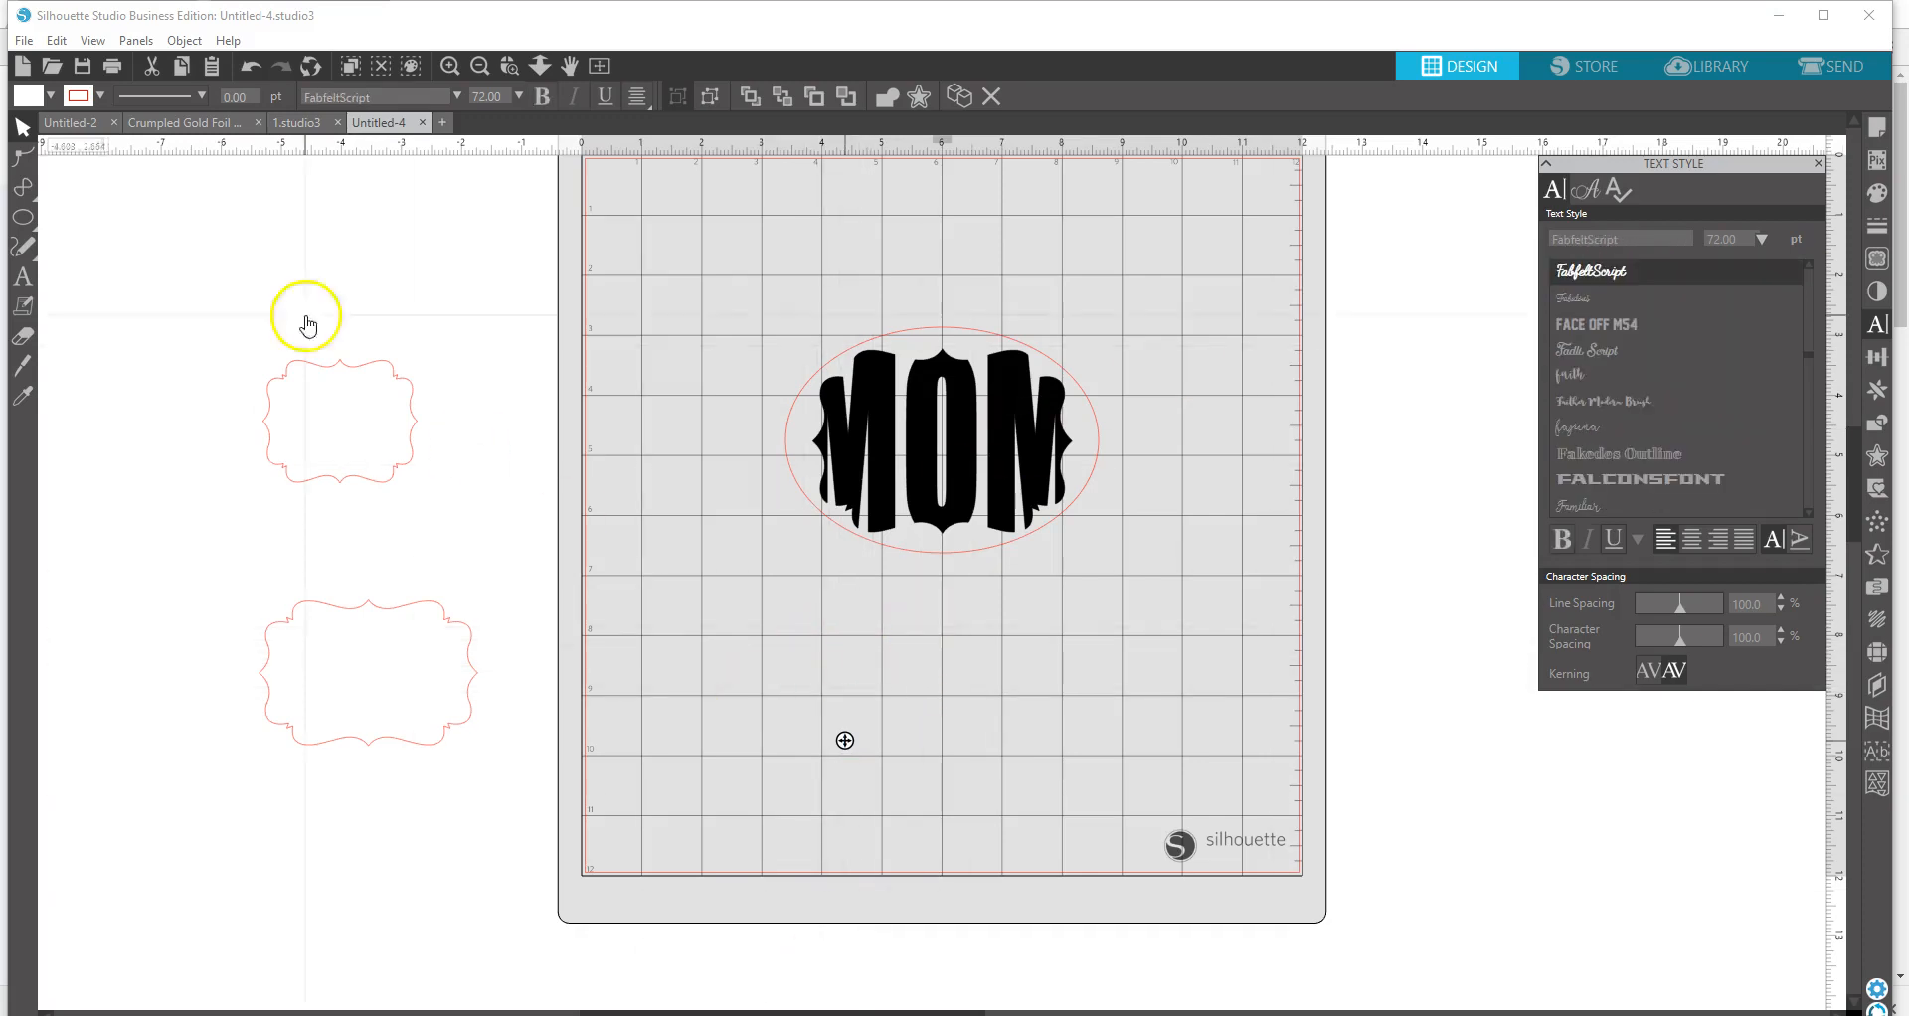
- Add the text FOOTBALL below the ellipse in the KG Flavor and Frames font and select it as an object
{"action": "left_click", "coordinate": [23, 277]}
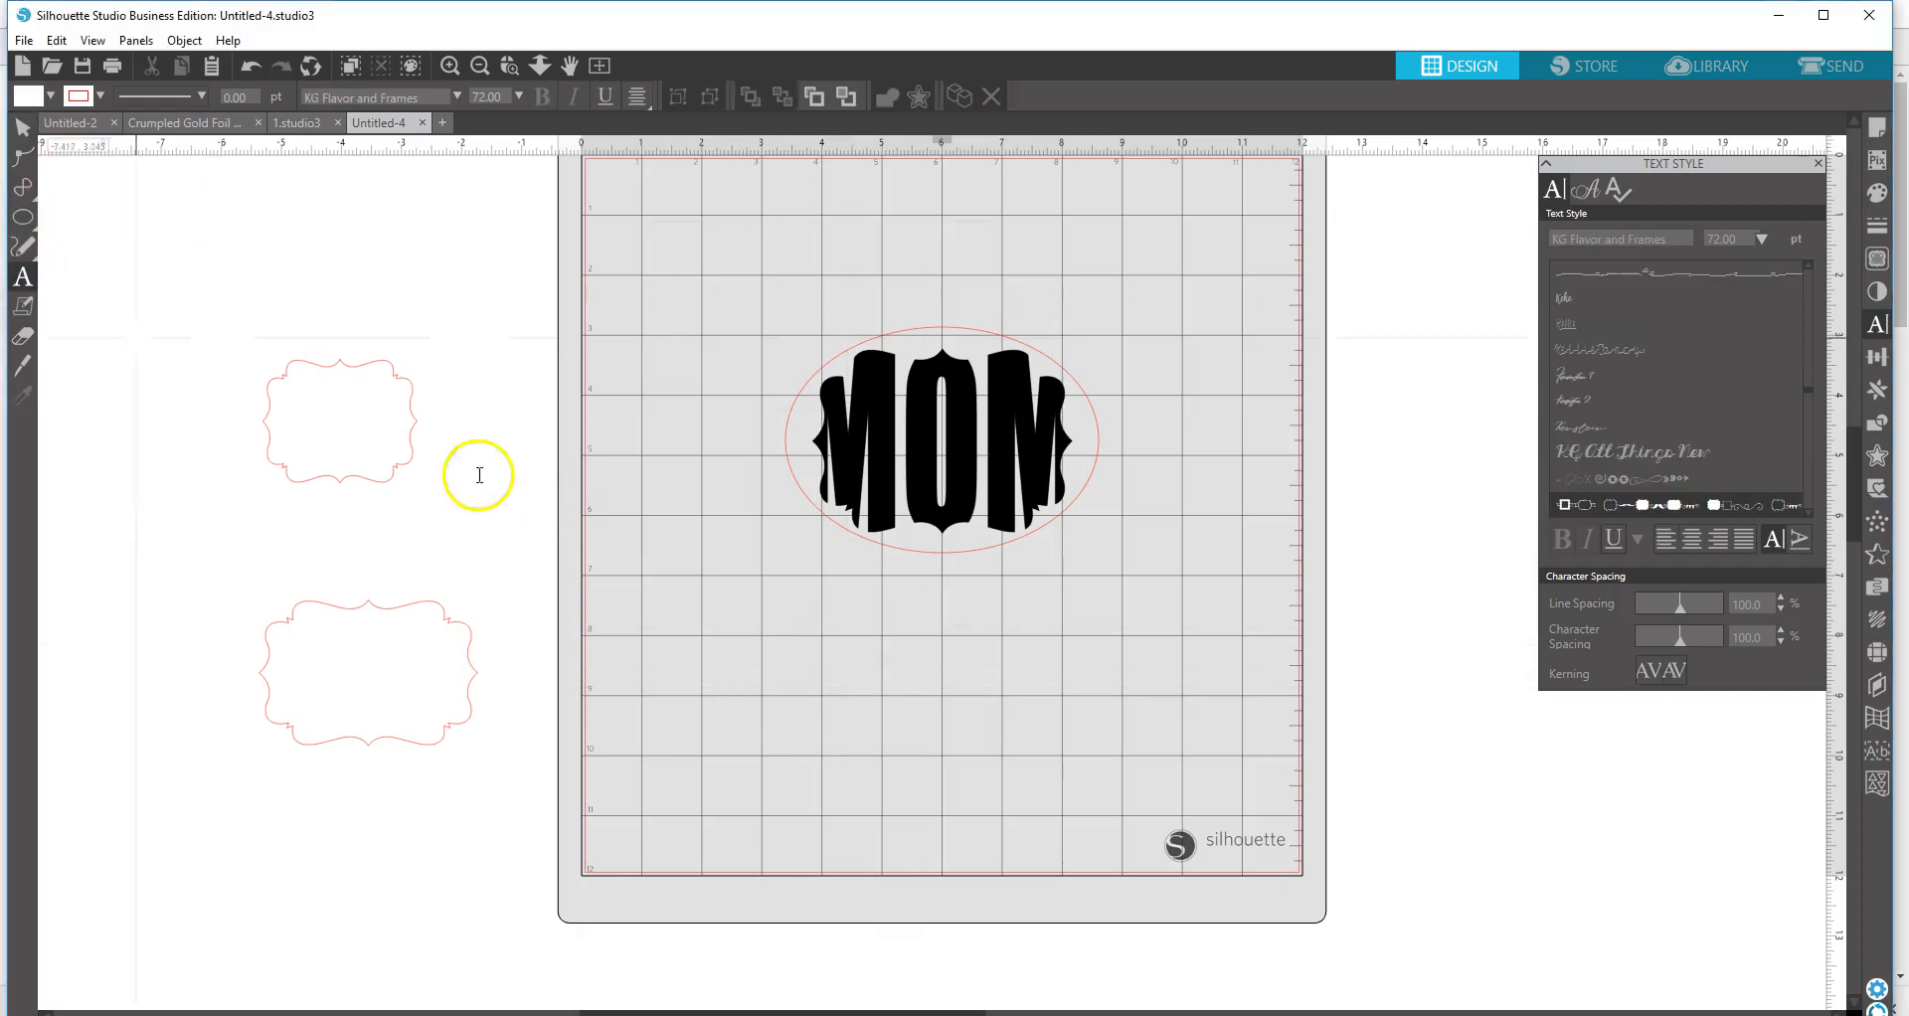
{"action": "left_click", "coordinate": [856, 671]}
{"action": "type", "text": "a"}
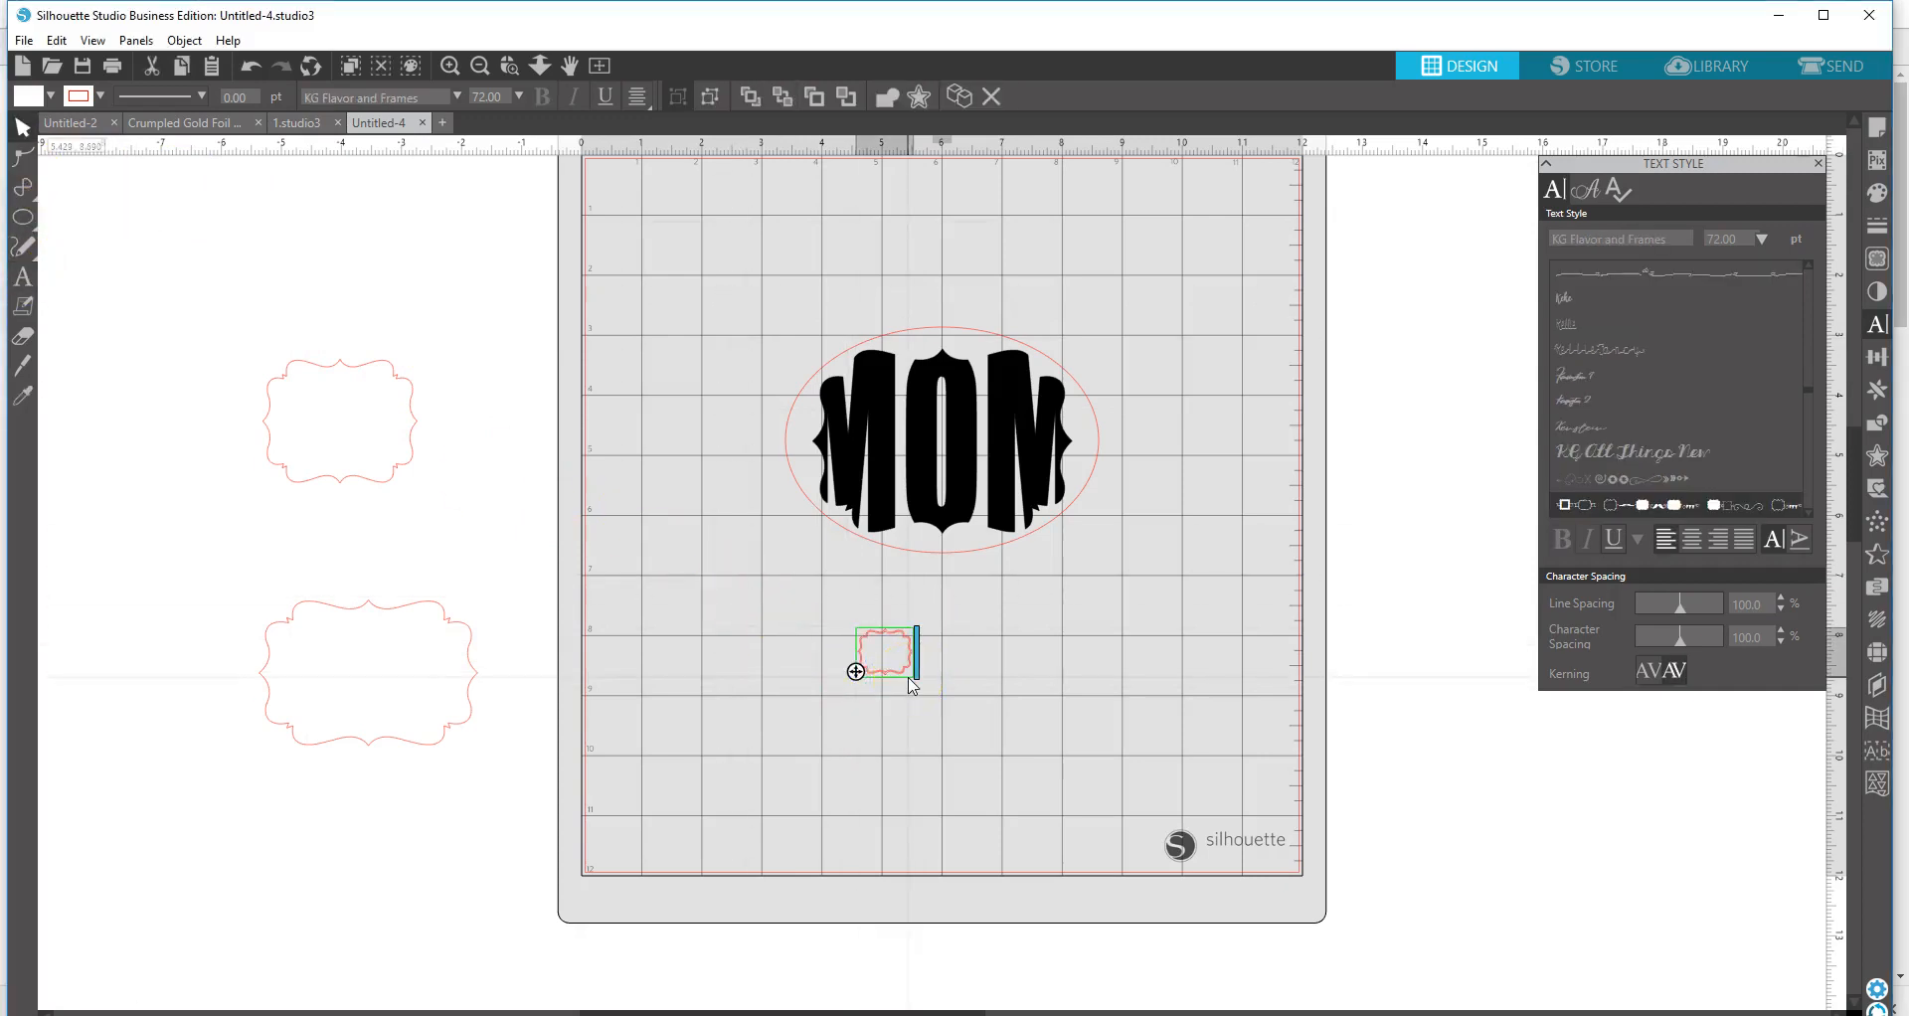
{"action": "type", "text": "bcdefgh"}
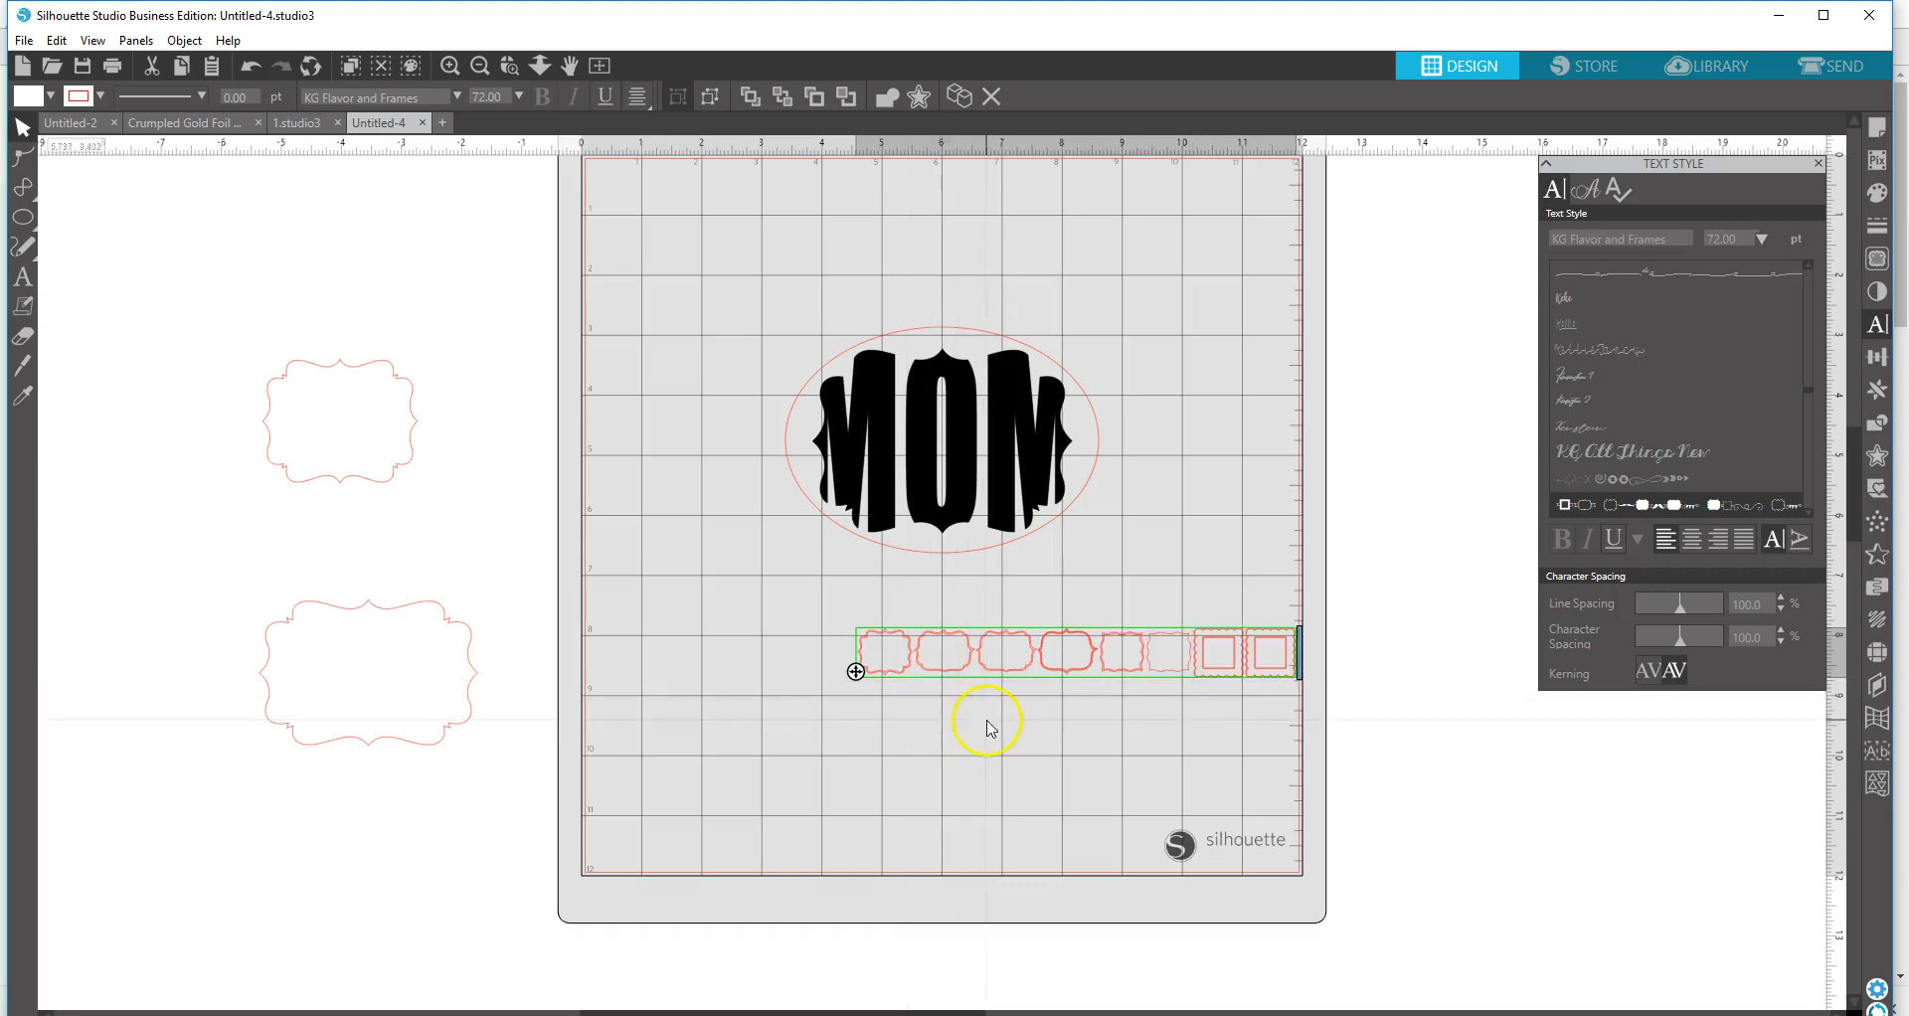
{"action": "left_click", "coordinate": [1094, 732]}
{"action": "left_click", "coordinate": [1118, 661]}
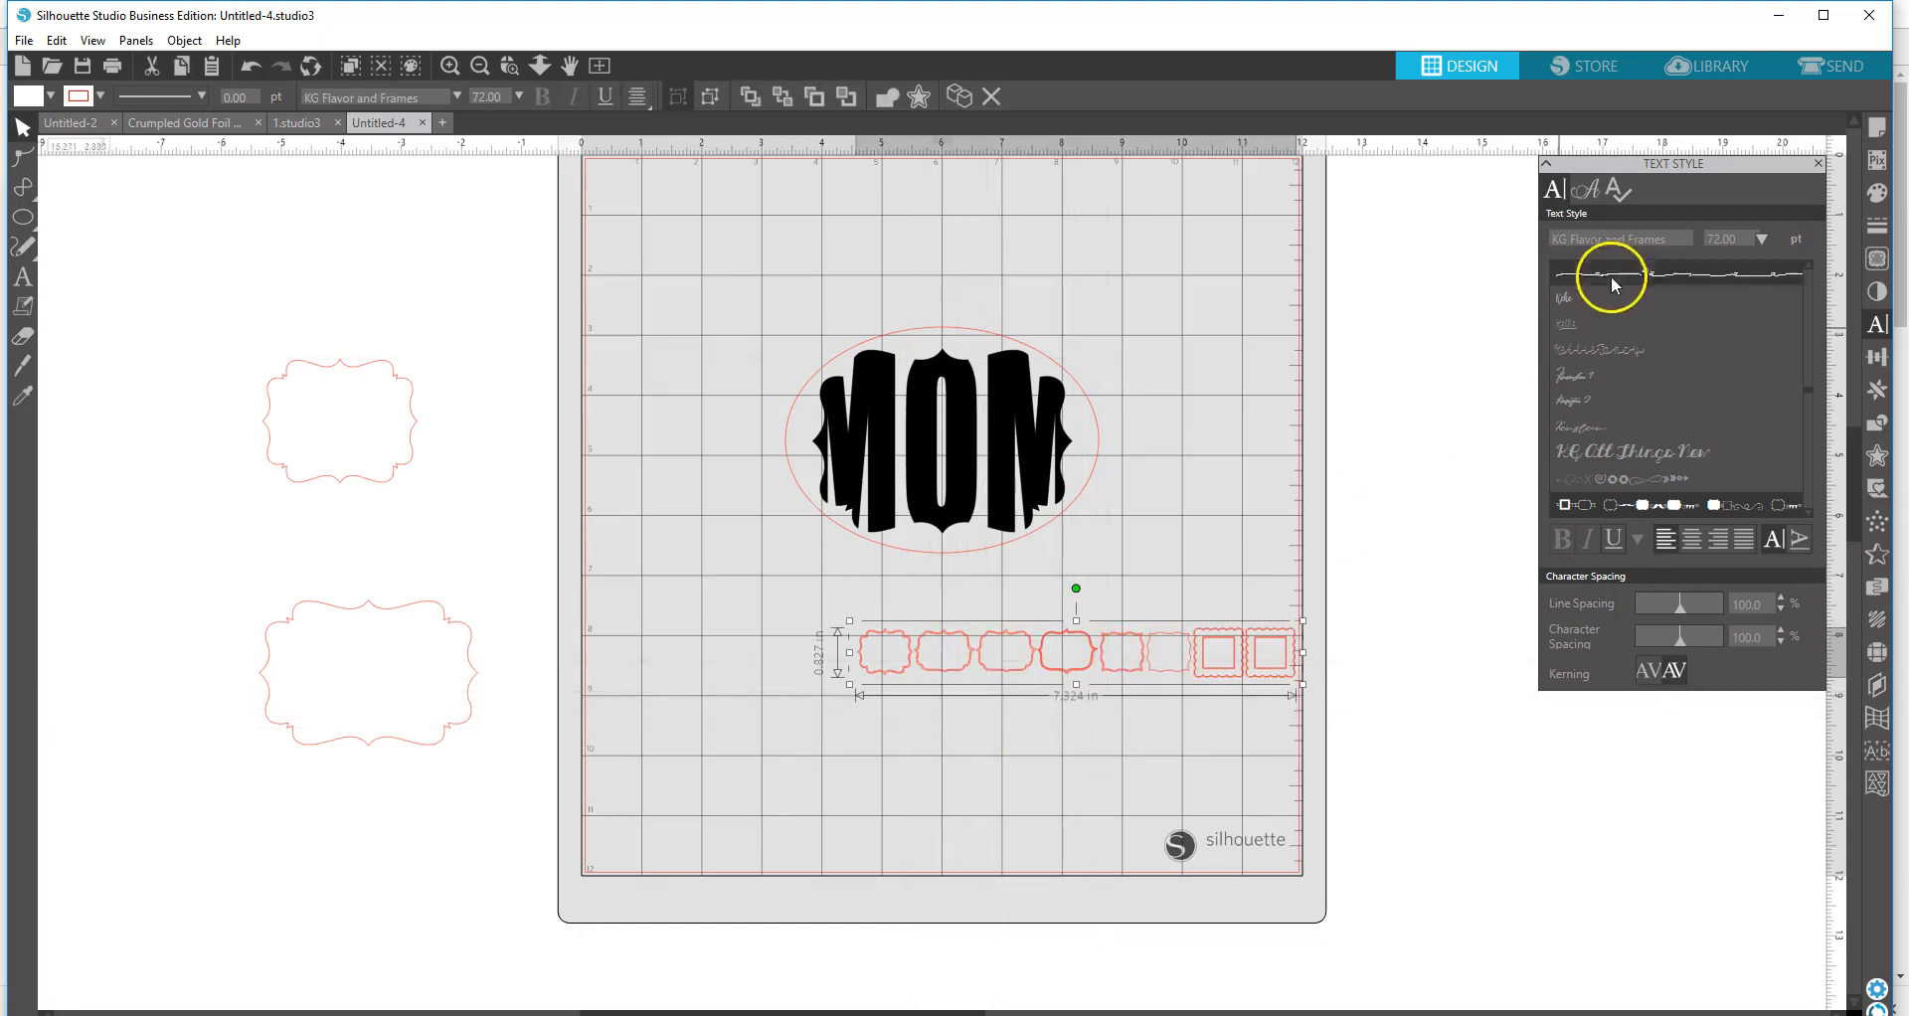
- Try the Kayleight and Kayleigh fonts on the FOOTBALL text
{"action": "left_click", "coordinate": [1673, 233]}
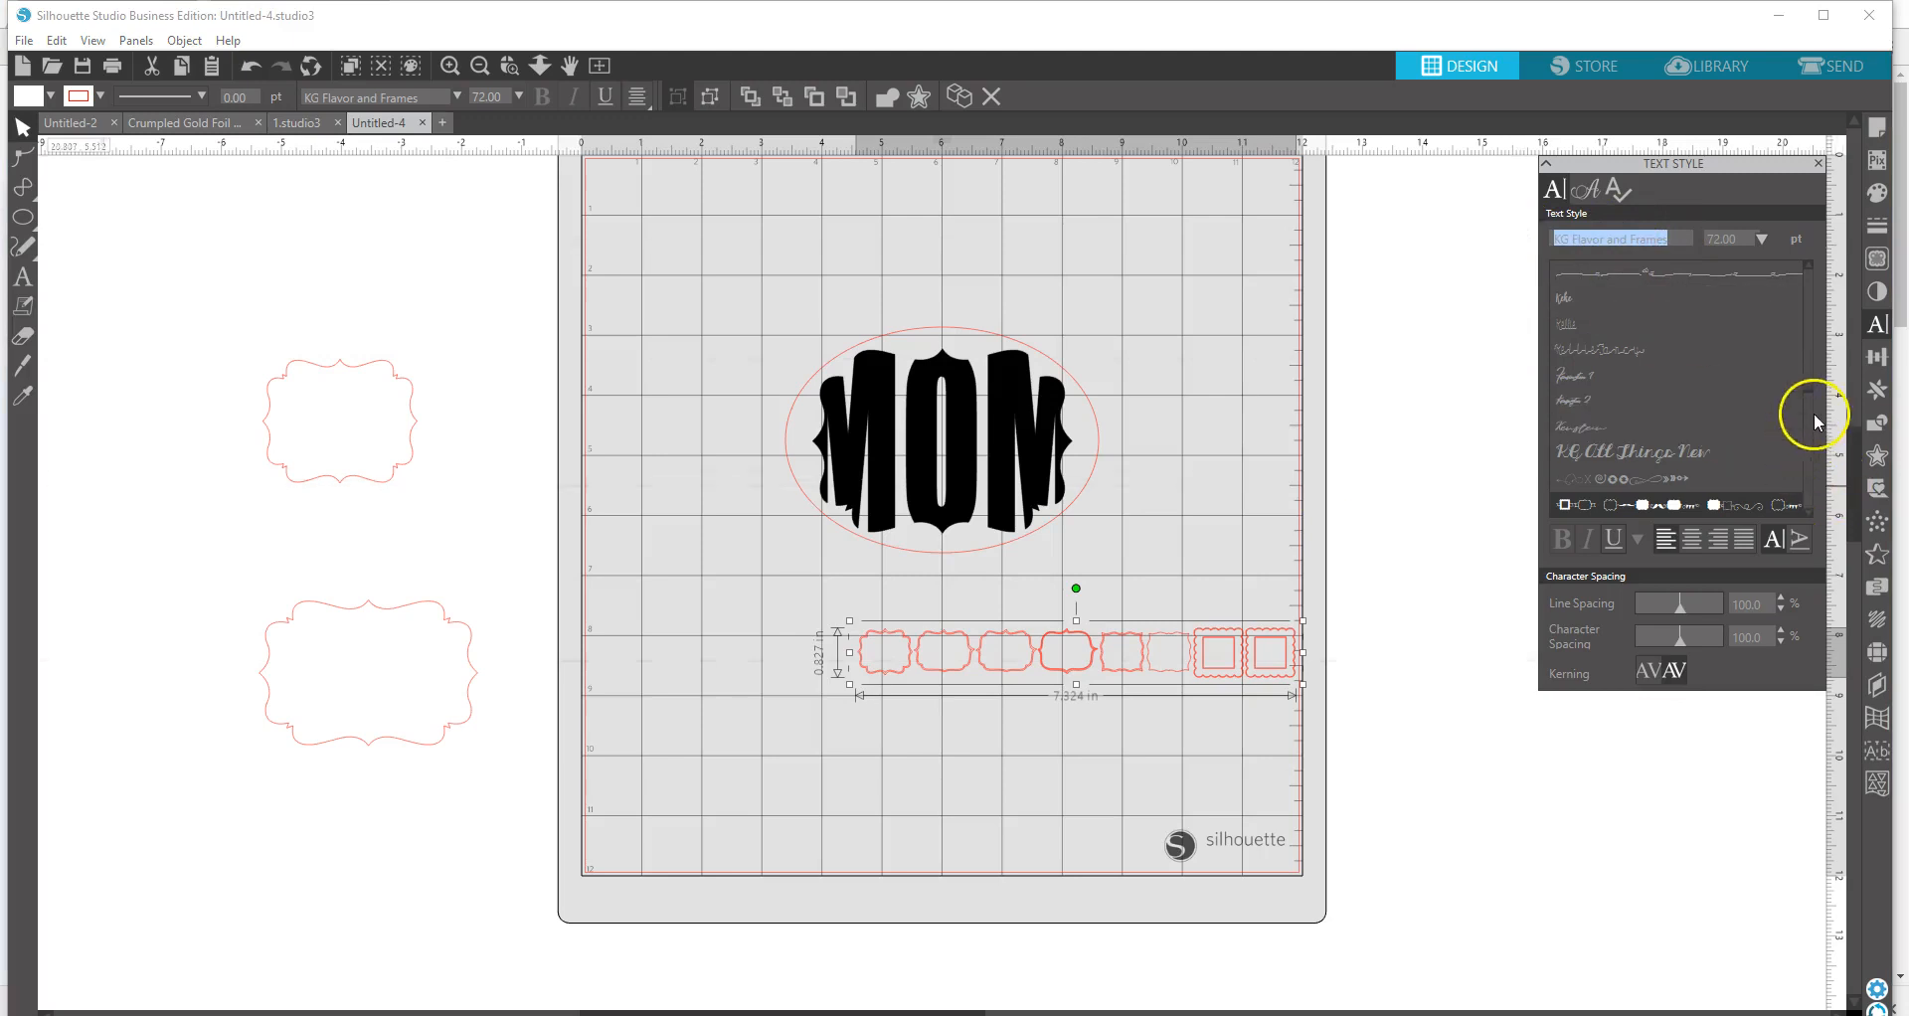
{"action": "left_click", "coordinate": [1808, 263]}
{"action": "left_click", "coordinate": [1807, 263]}
{"action": "left_click", "coordinate": [1808, 264]}
{"action": "left_click", "coordinate": [1808, 263]}
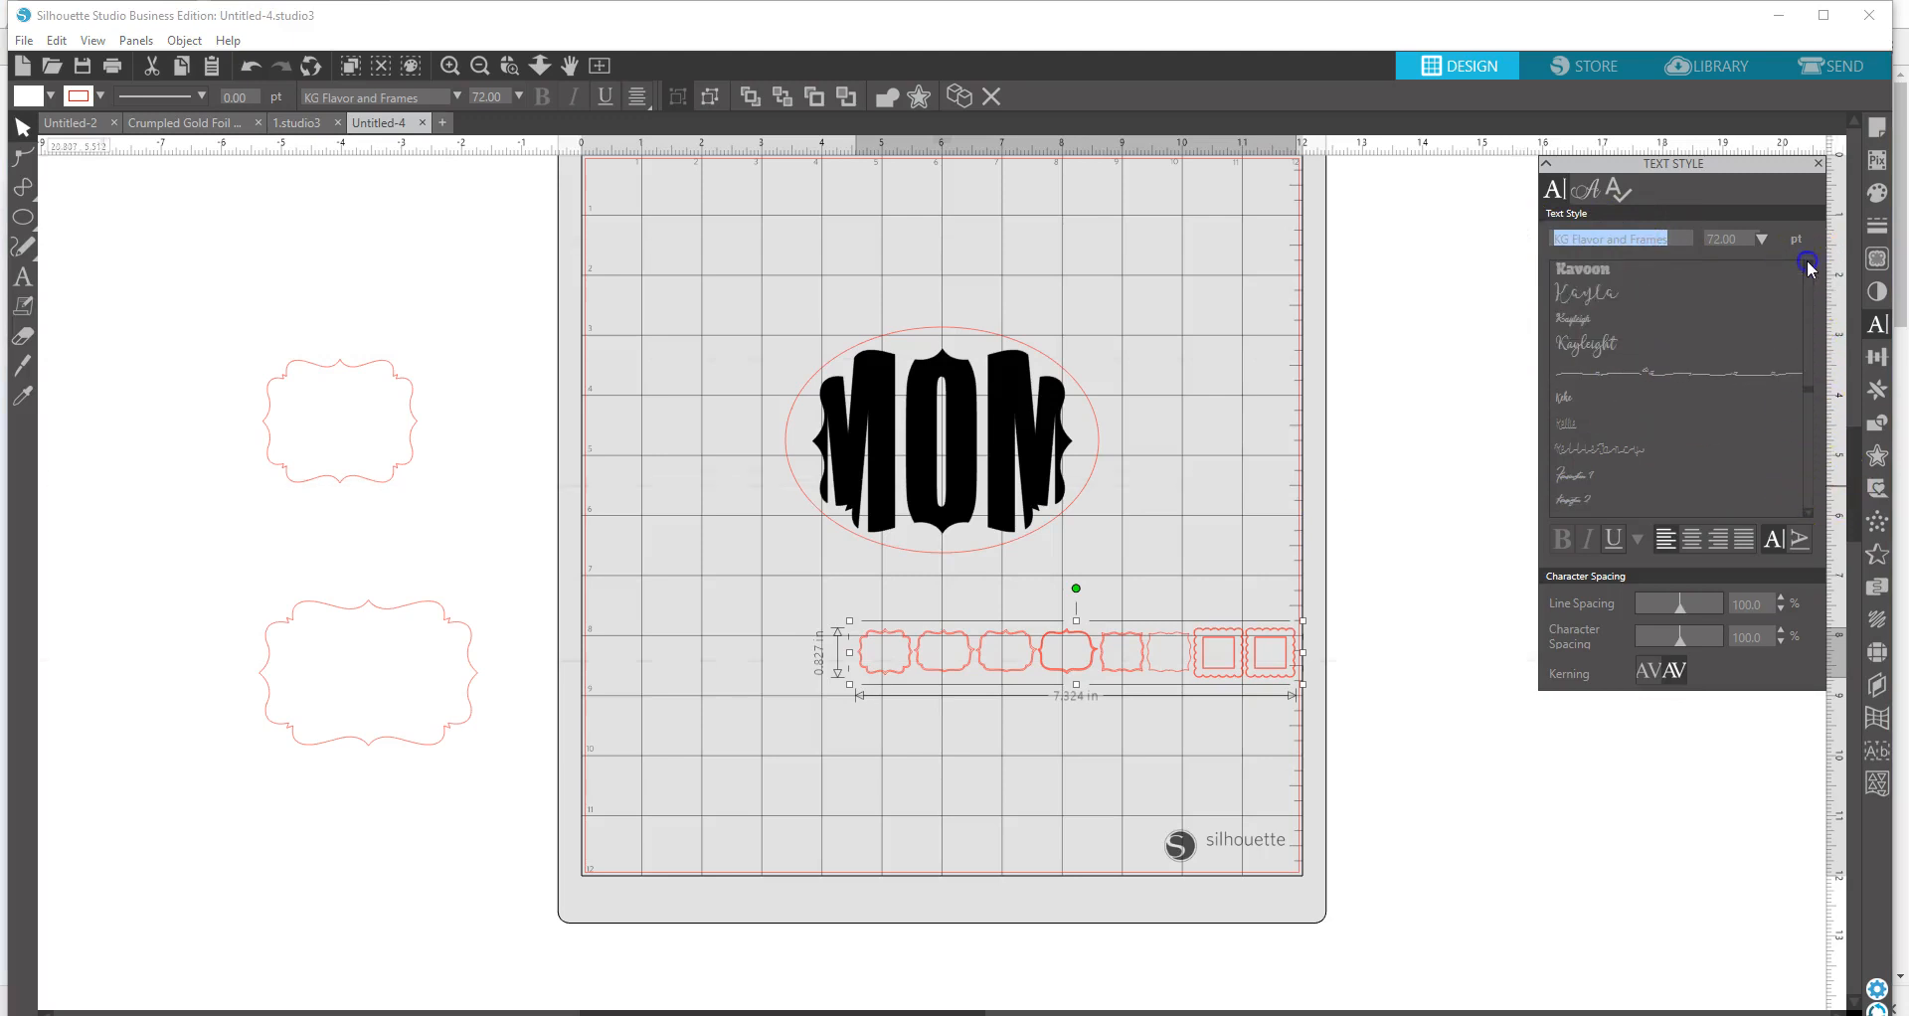
{"action": "left_click", "coordinate": [1603, 347]}
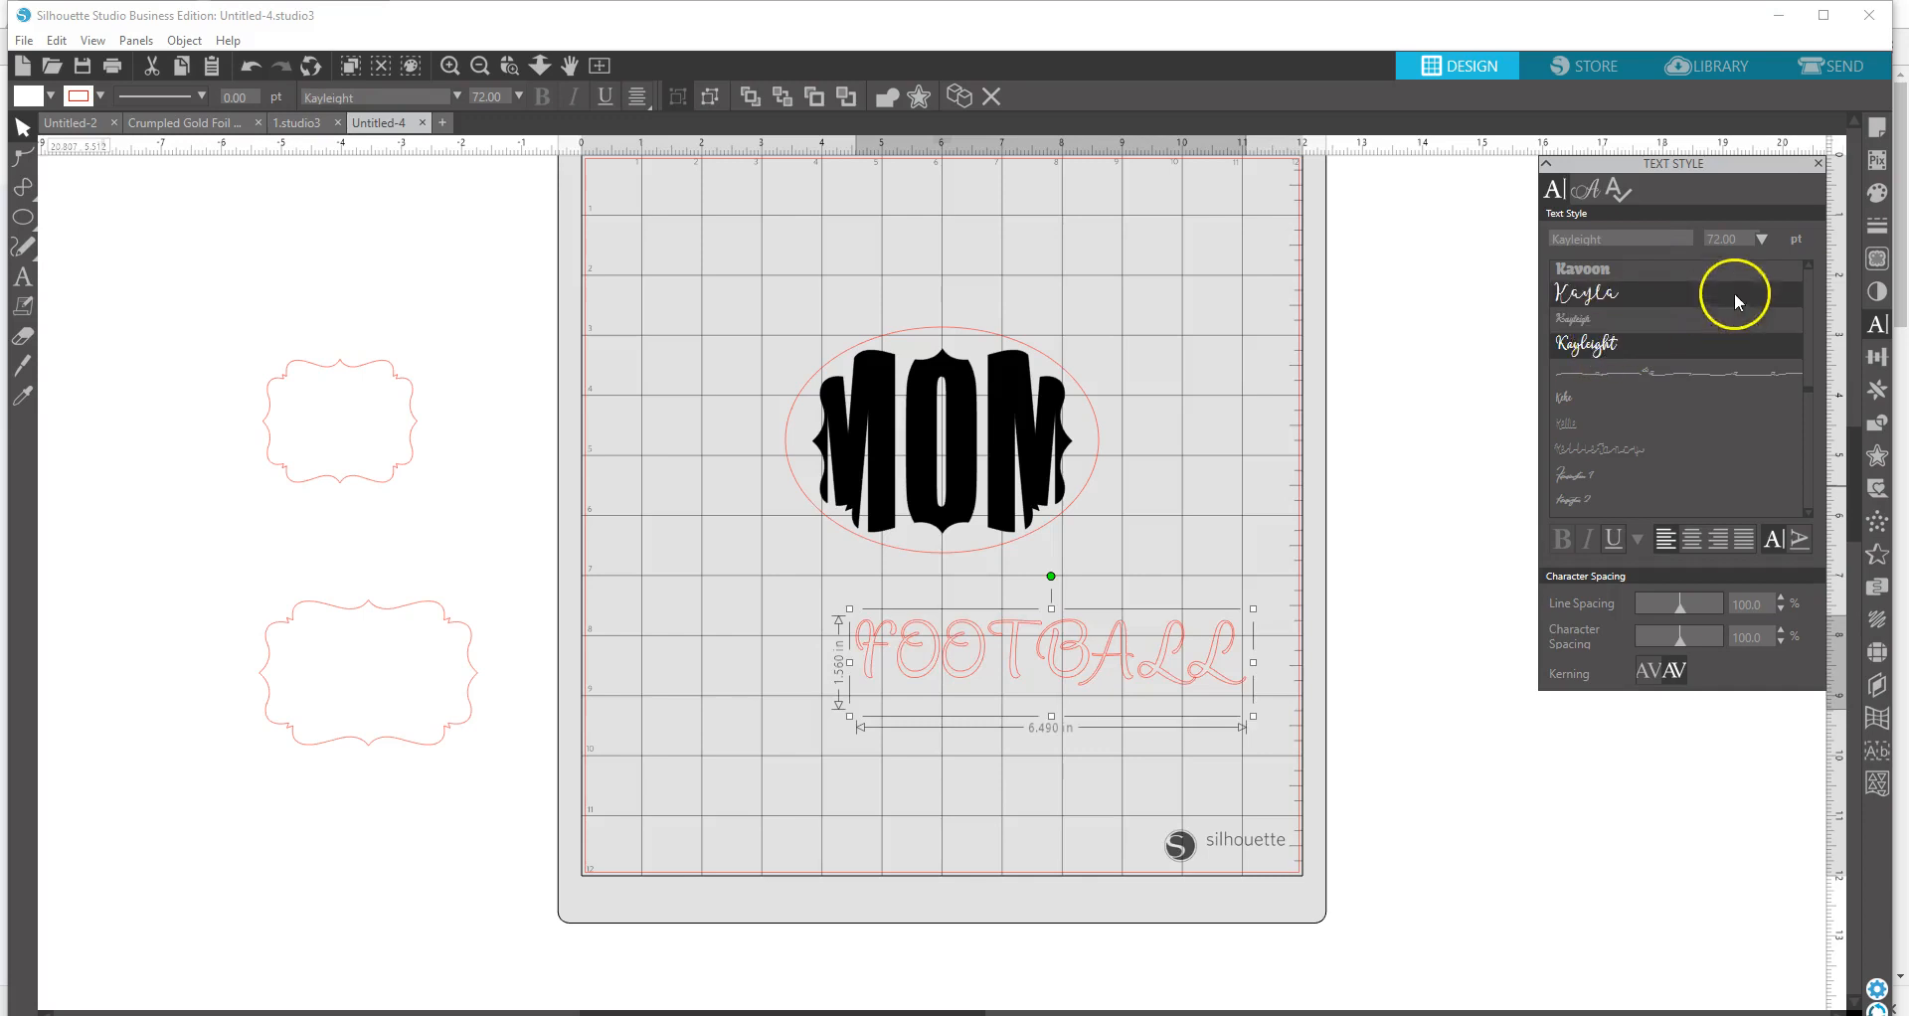
{"action": "left_click", "coordinate": [1589, 320]}
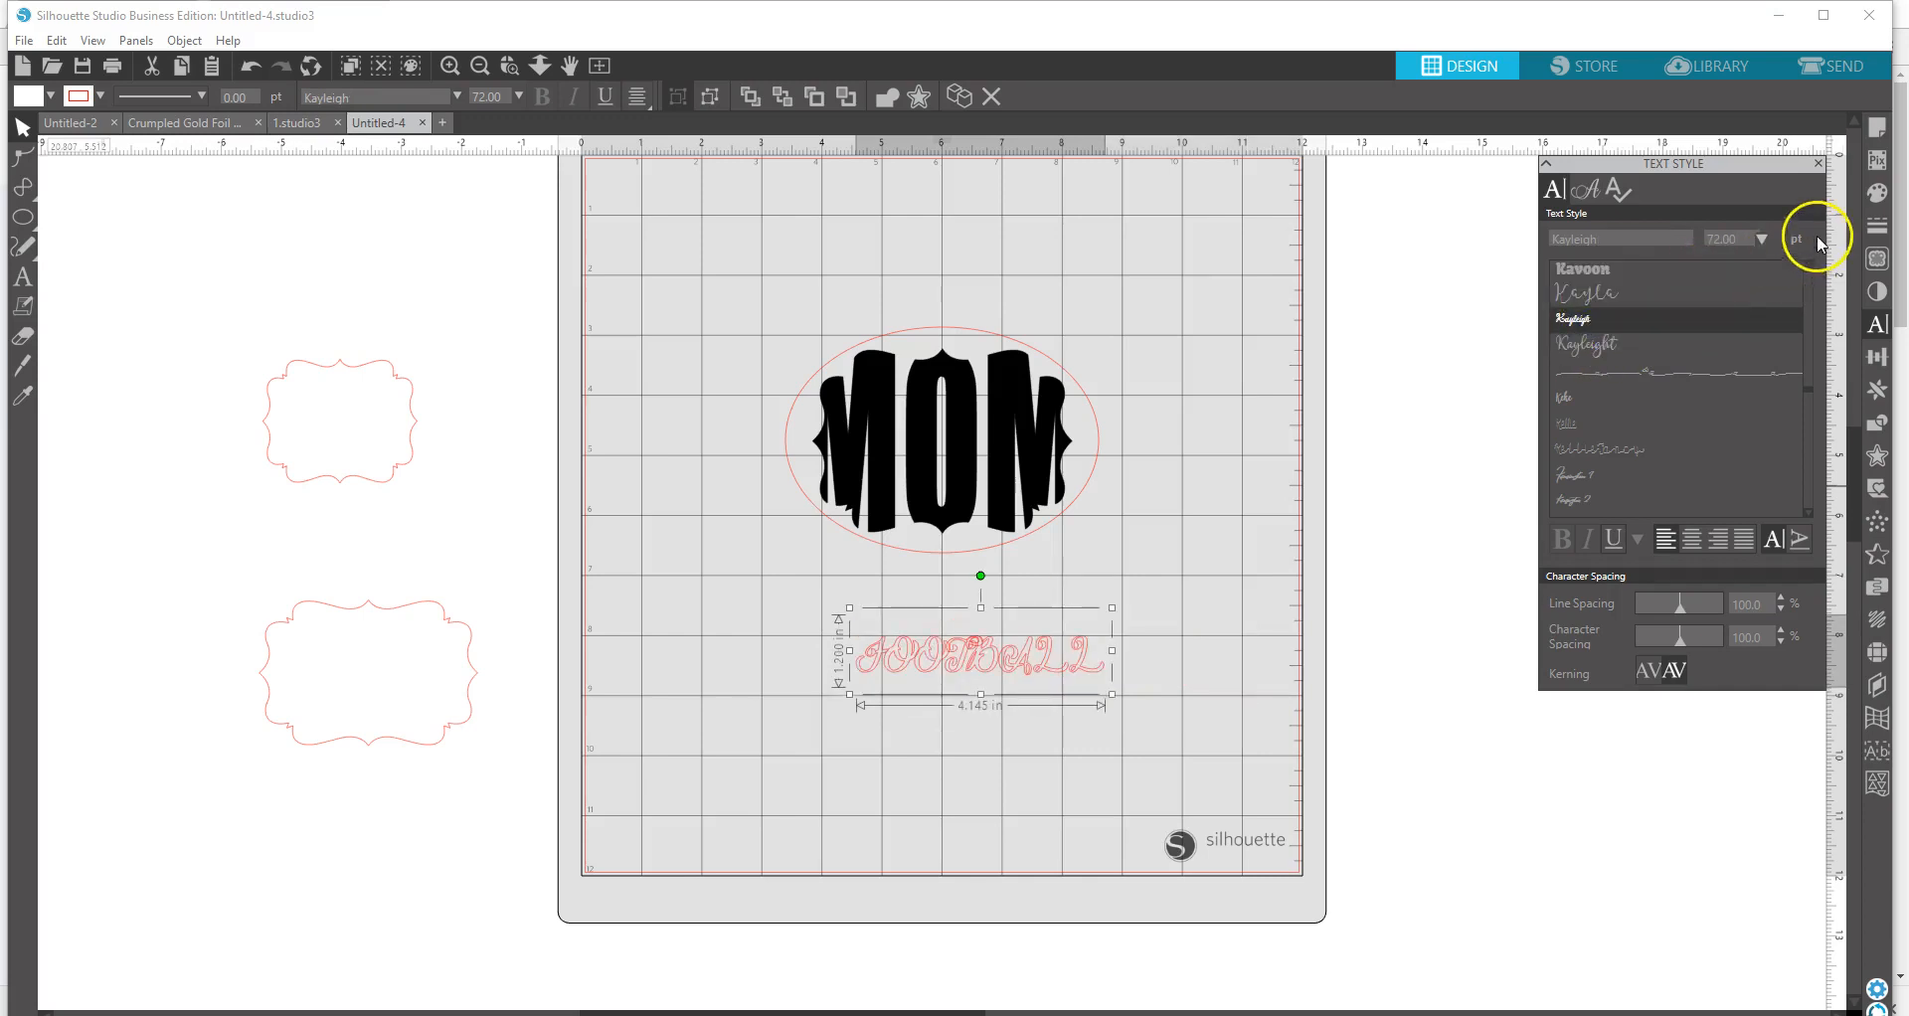
- Set the font of the FOOTBALL text to Karmela Layer Out
{"action": "left_click", "coordinate": [1809, 264]}
{"action": "left_click", "coordinate": [1810, 264]}
{"action": "left_click", "coordinate": [1809, 265]}
{"action": "left_click", "coordinate": [1810, 264]}
{"action": "left_click", "coordinate": [1810, 265]}
{"action": "left_click", "coordinate": [1809, 265]}
{"action": "left_click", "coordinate": [1660, 369]}
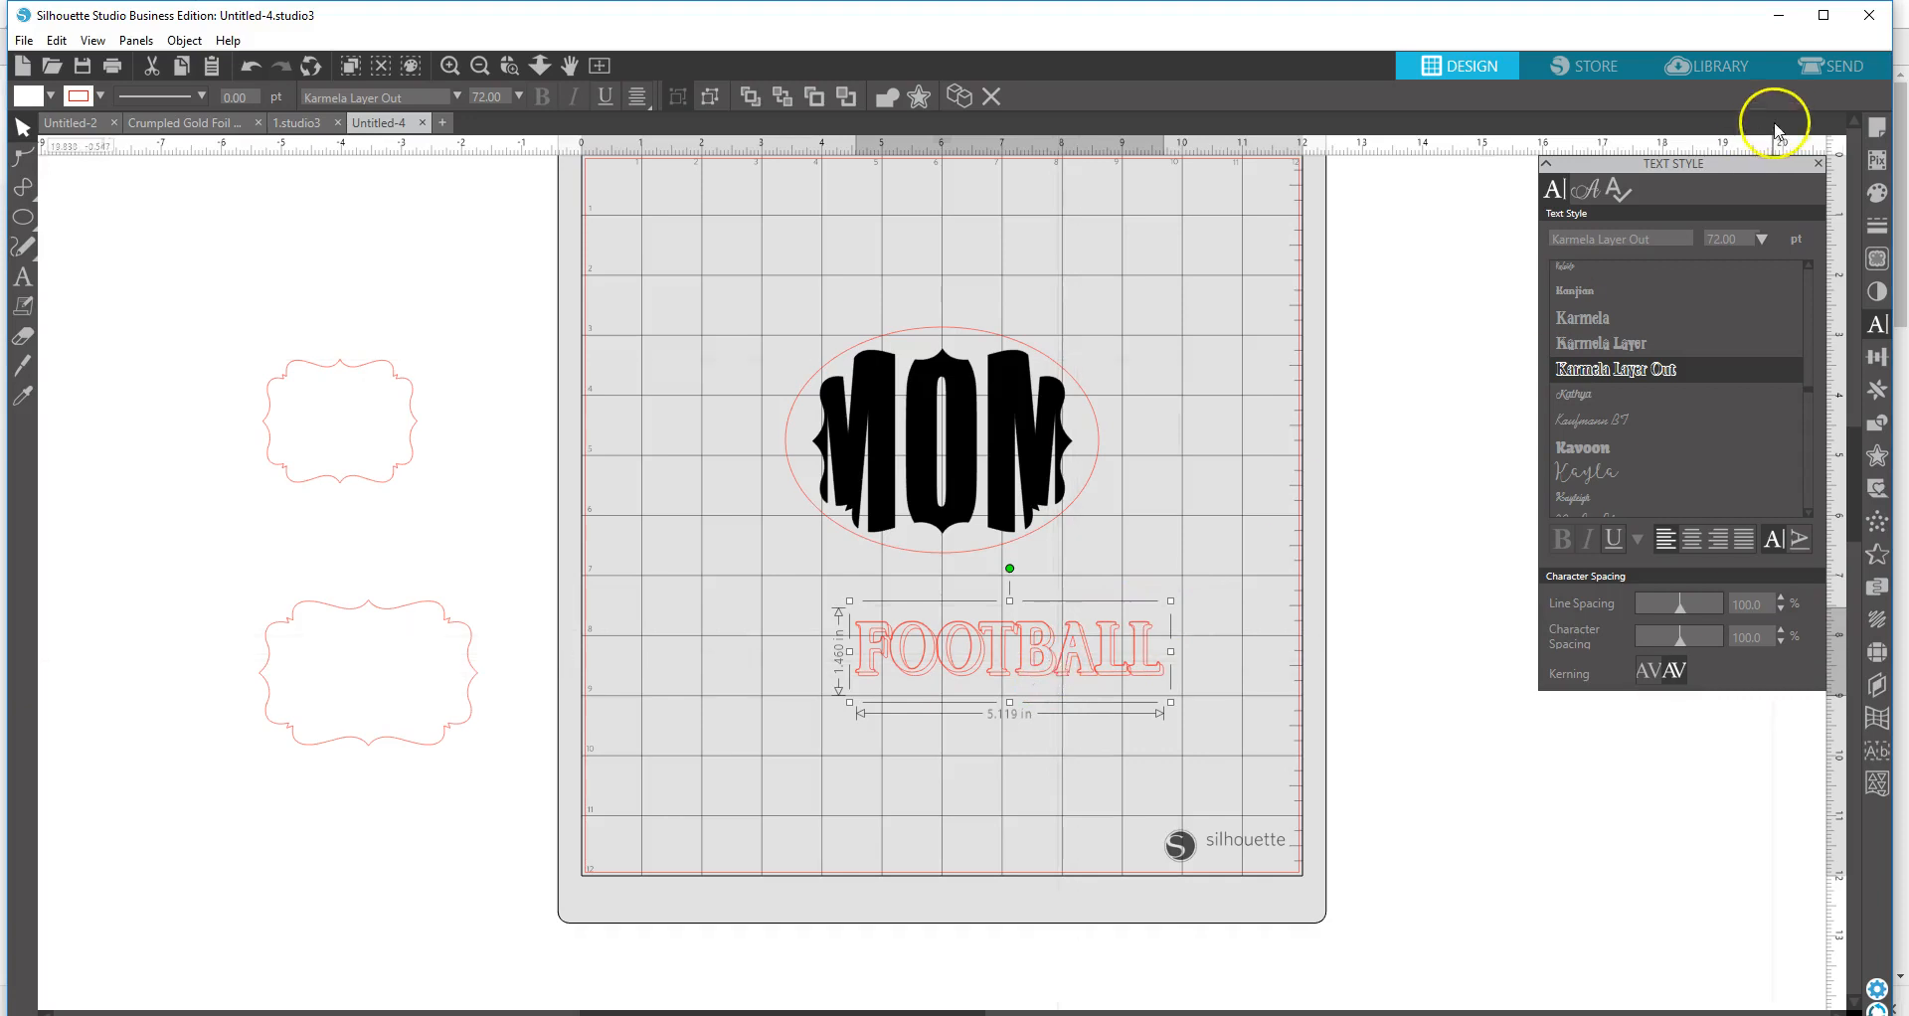
- Give the FOOTBALL text a black fill and a black line color
{"action": "left_click", "coordinate": [1878, 194]}
{"action": "left_click", "coordinate": [1787, 247]}
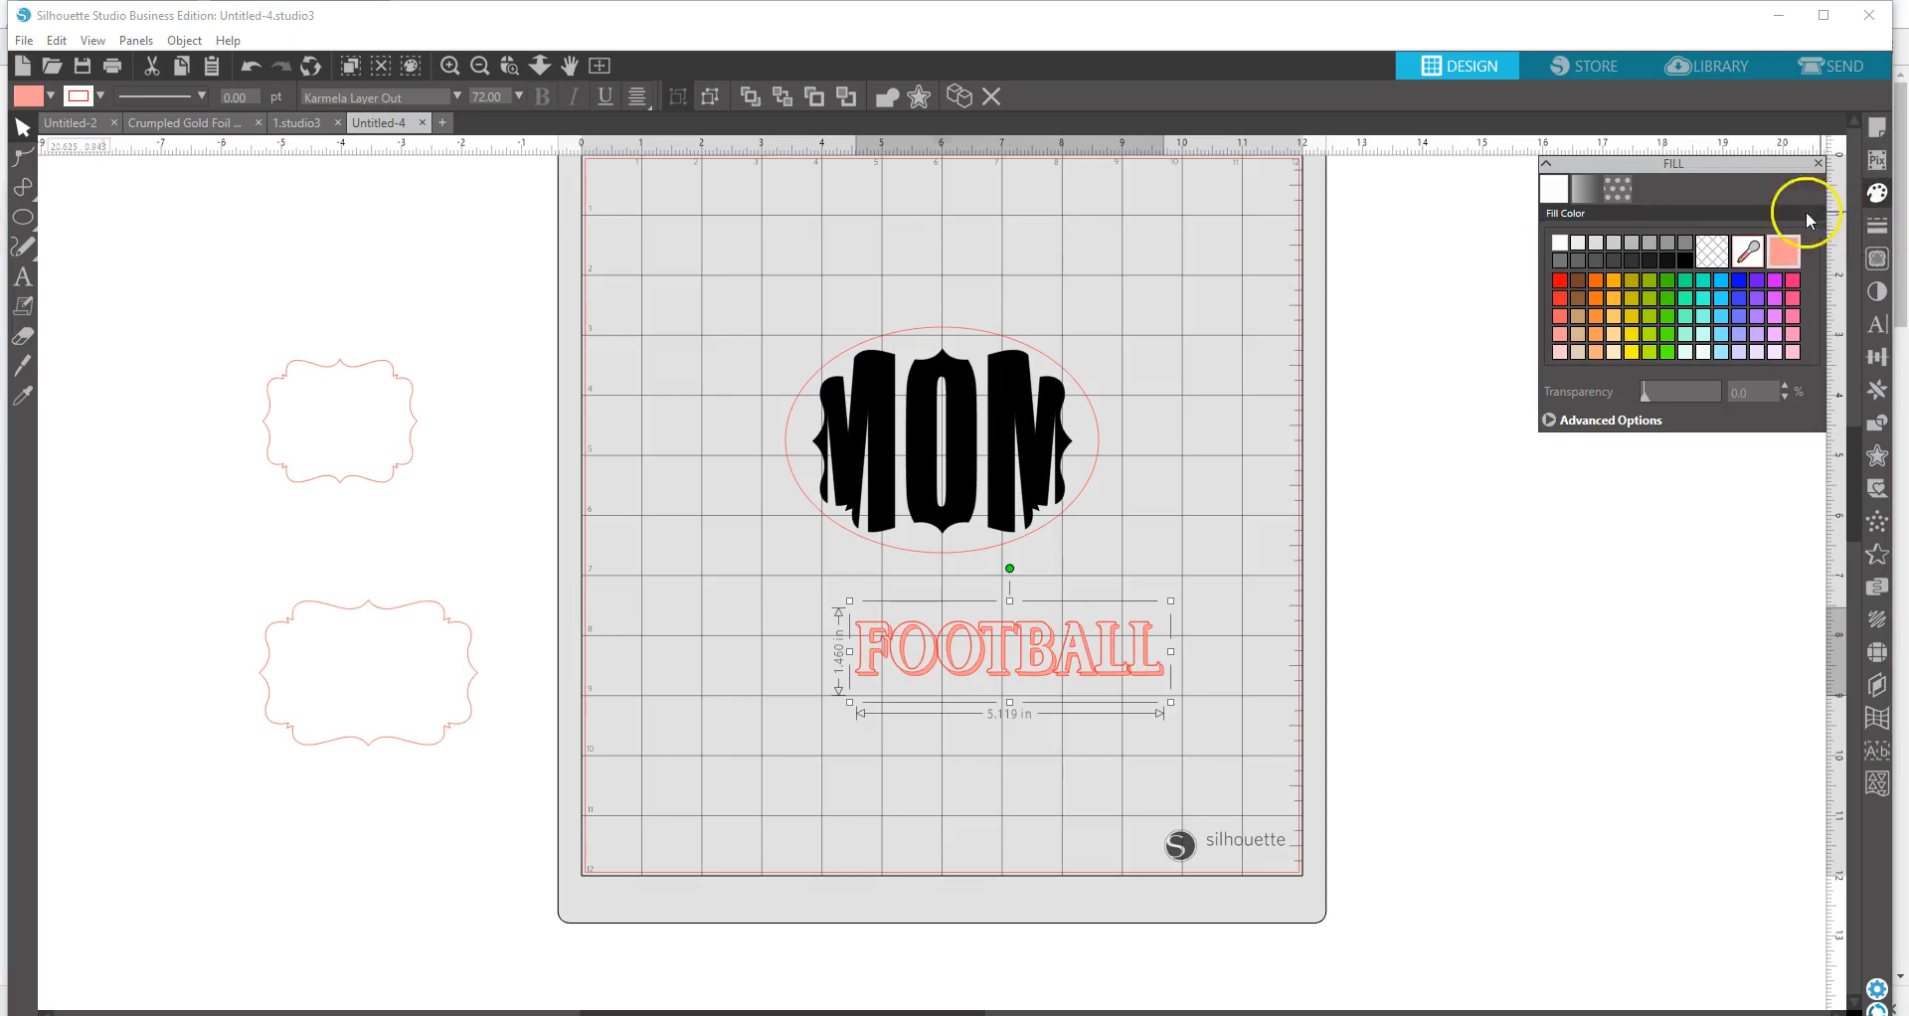
{"action": "left_click", "coordinate": [1687, 261]}
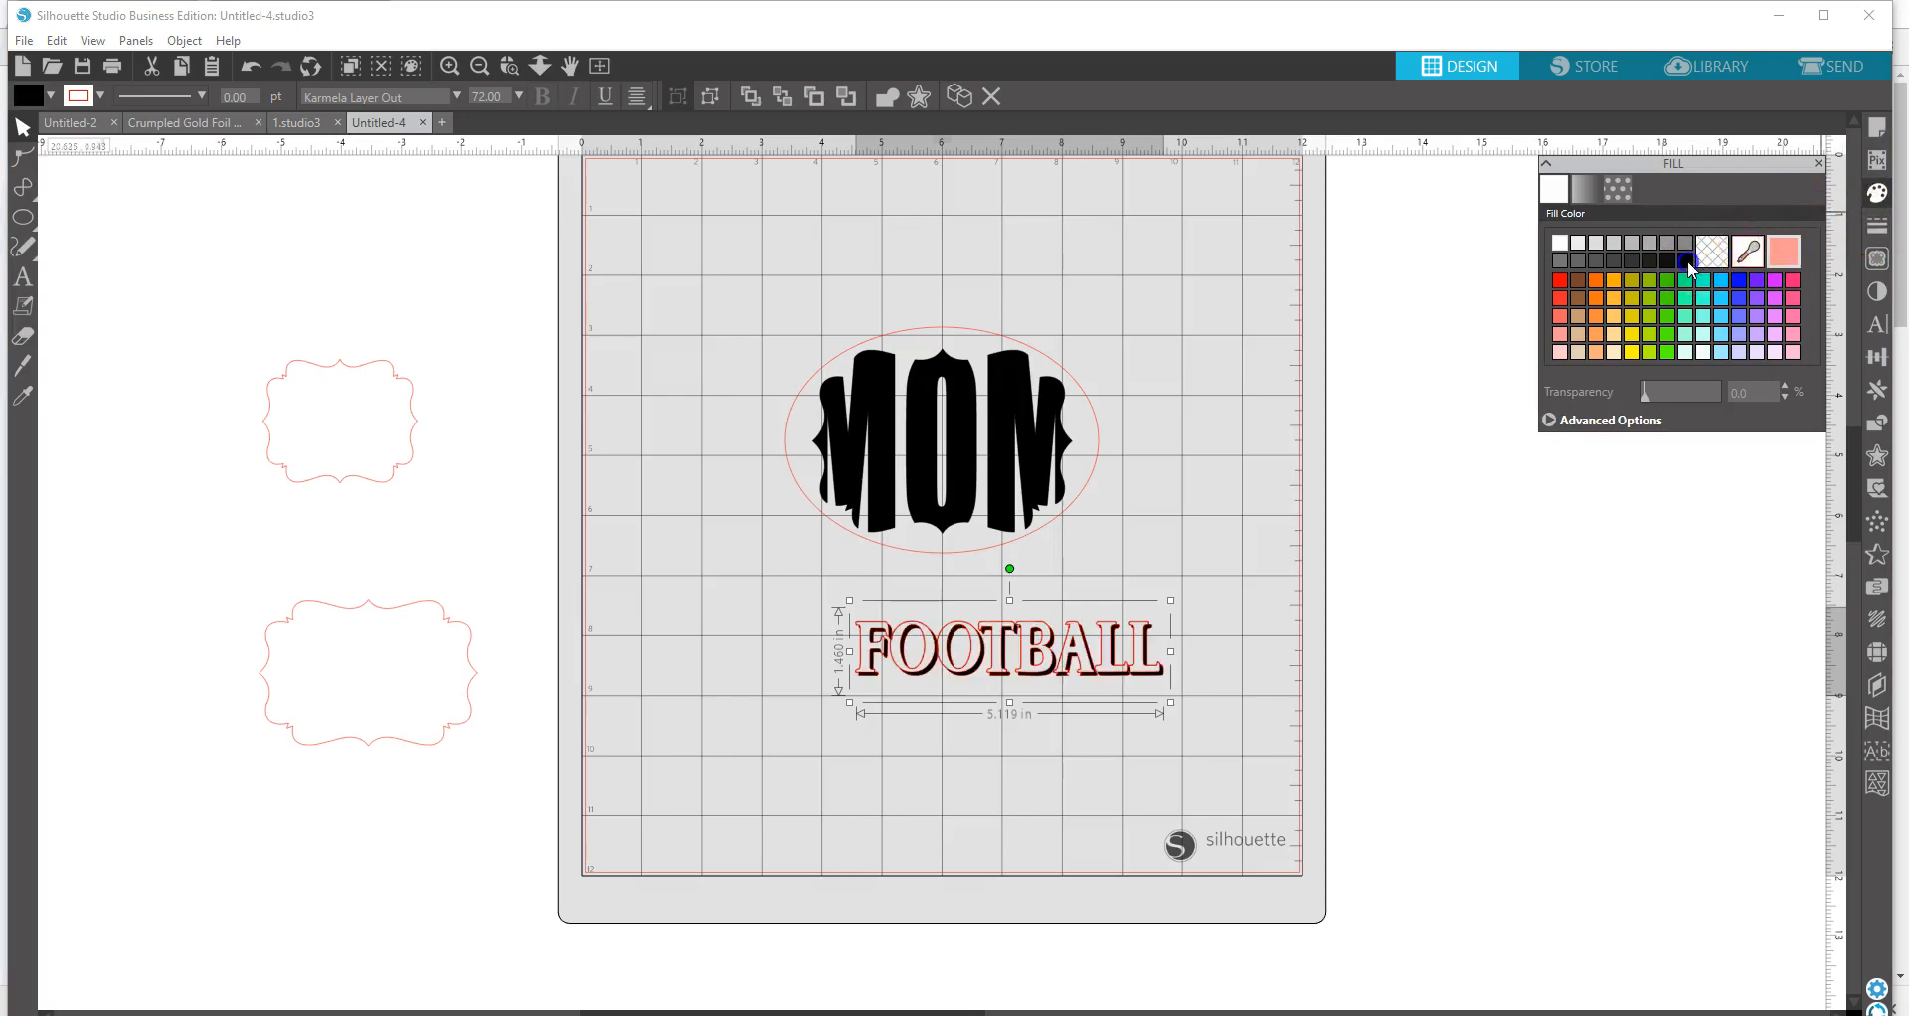
{"action": "left_click", "coordinate": [1877, 194]}
{"action": "left_click", "coordinate": [1877, 193]}
{"action": "left_click", "coordinate": [1877, 224]}
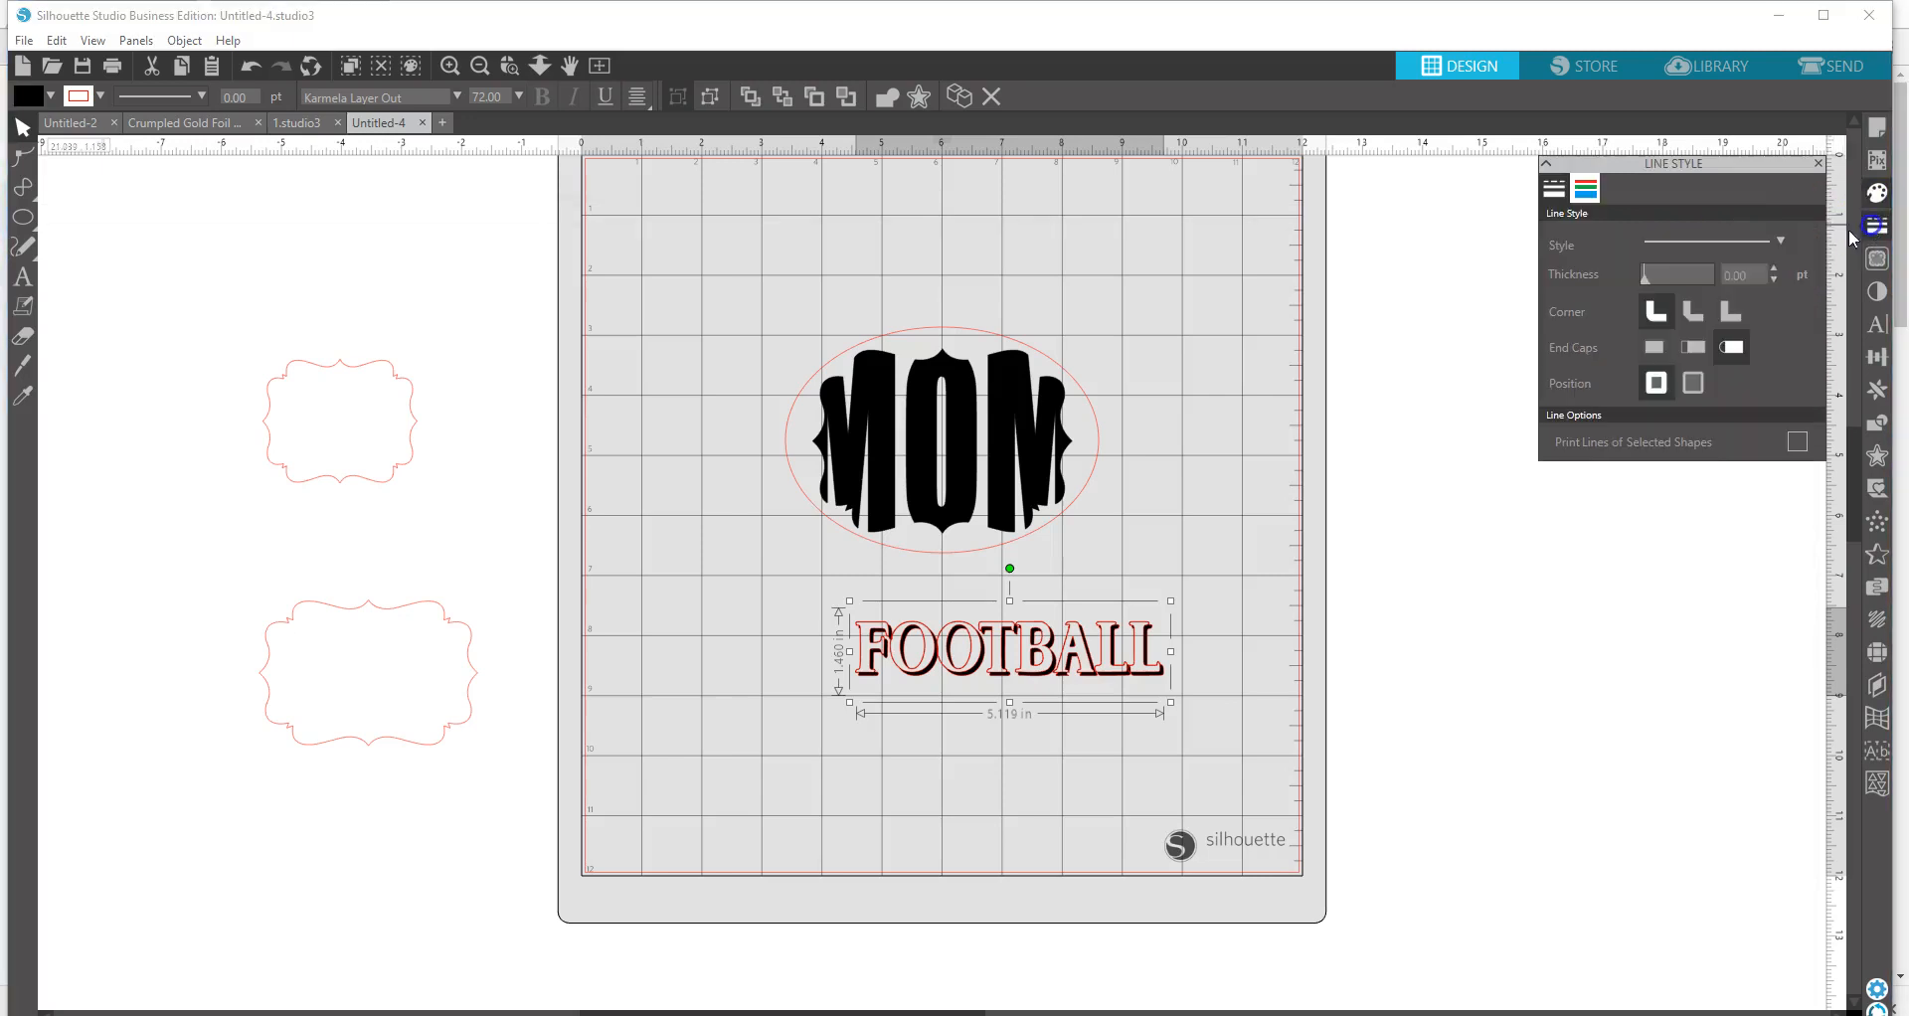
{"action": "left_click", "coordinate": [1586, 189]}
{"action": "left_click", "coordinate": [1685, 260]}
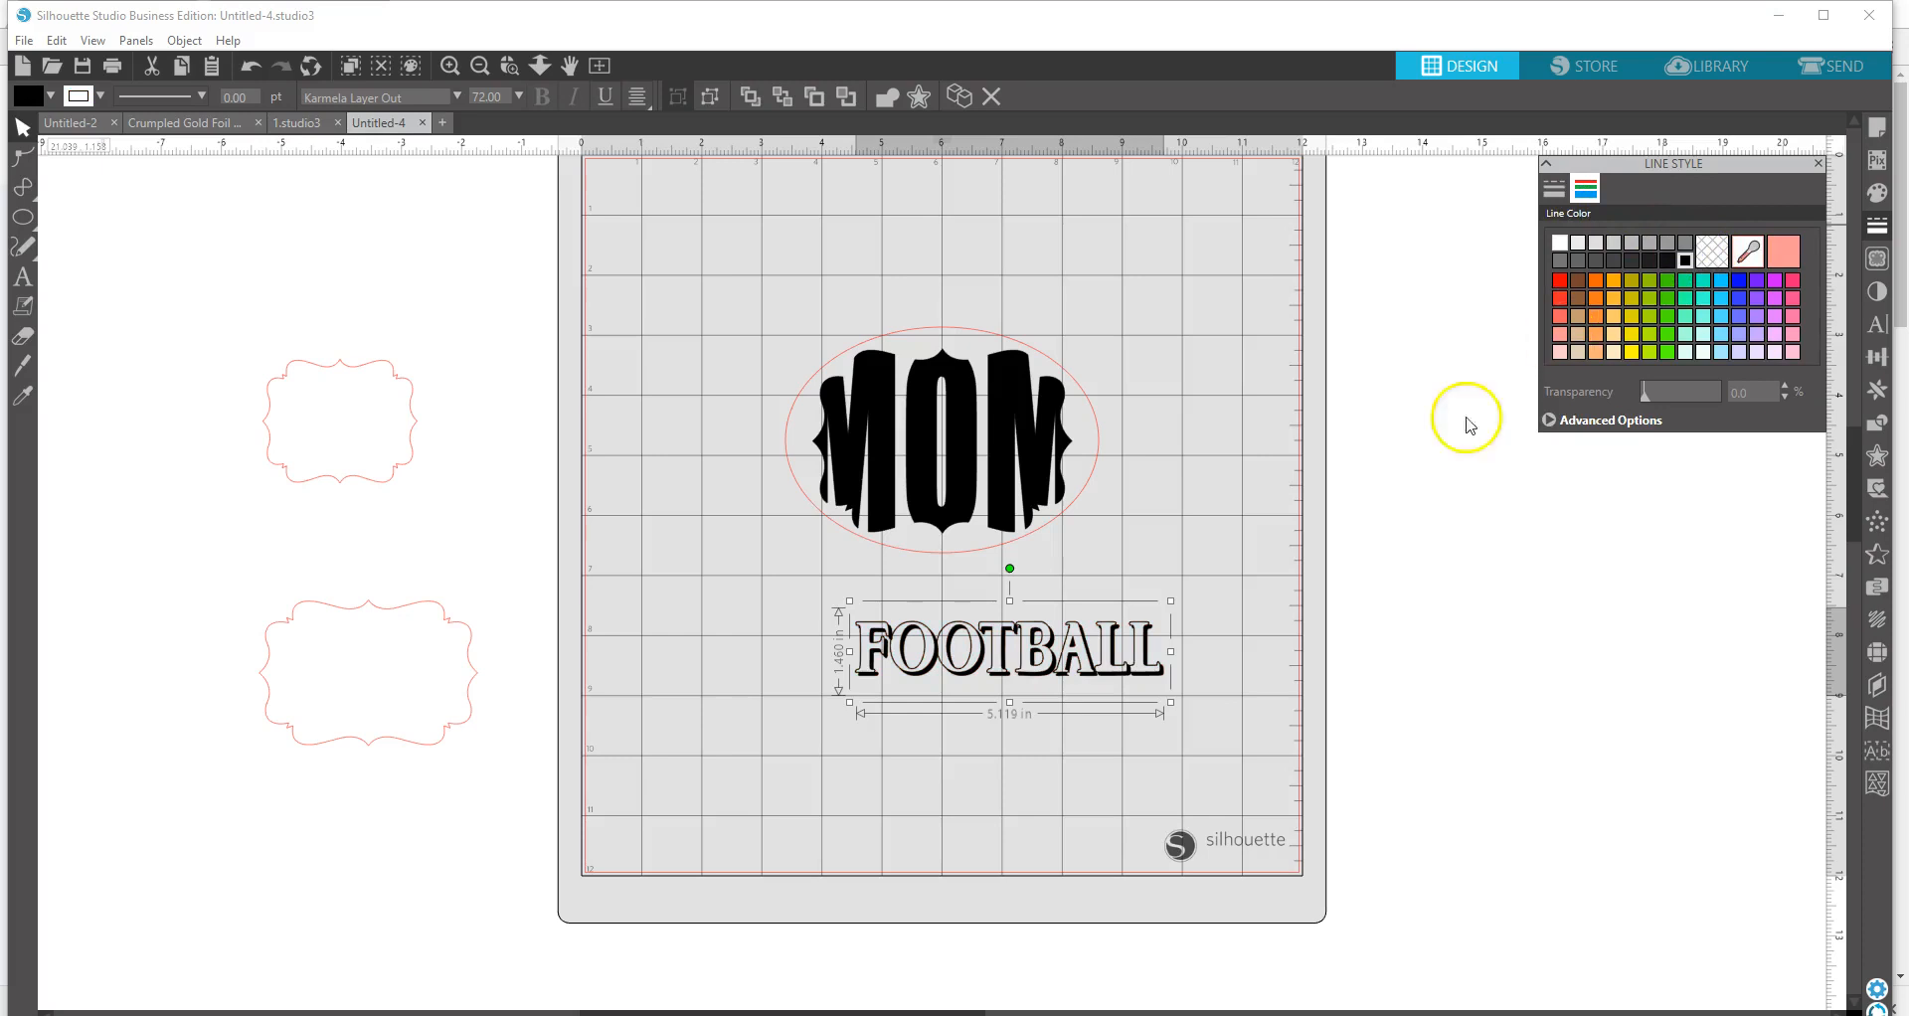
- Shrink the FOOTBALL text to about 3.74 in wide and place it above the ellipse
{"action": "left_click", "coordinate": [1202, 553]}
{"action": "left_click_drag", "start_coordinate": [1002, 675], "coordinate": [1277, 446]}
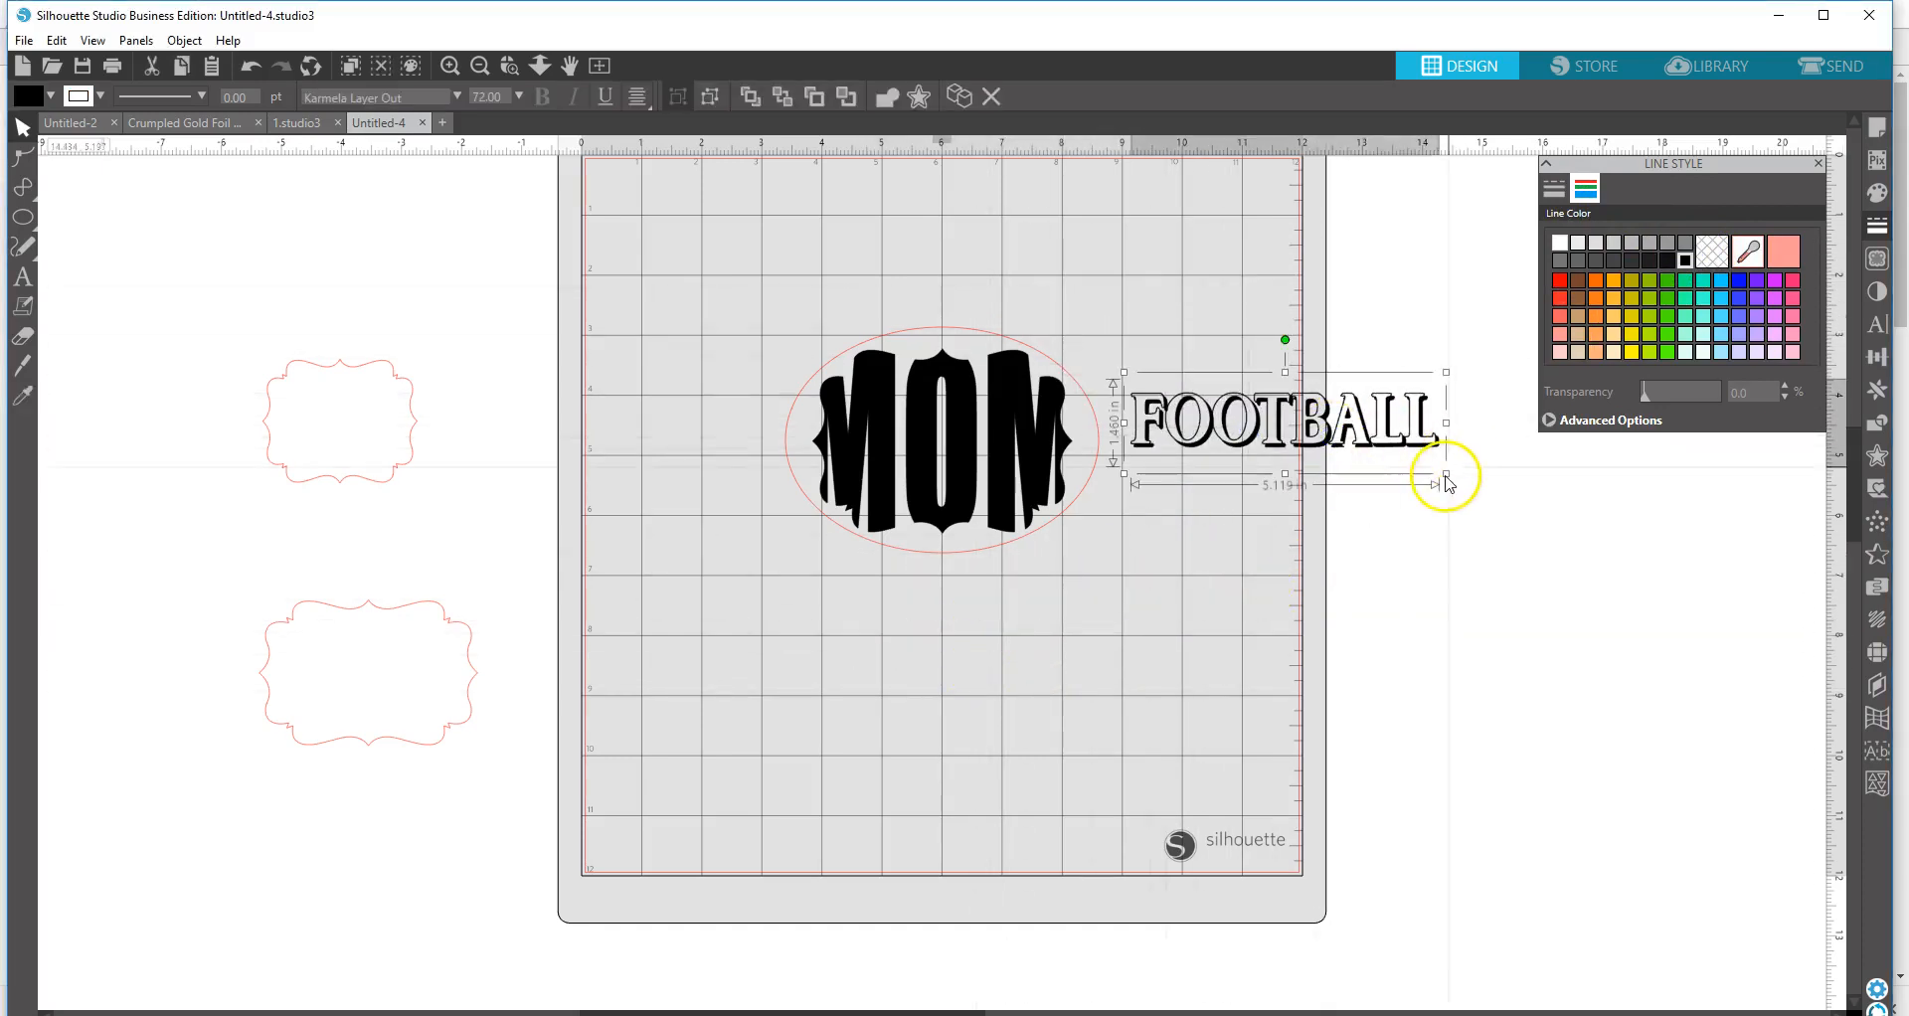
{"action": "left_click_drag", "start_coordinate": [1446, 473], "coordinate": [1369, 427]}
{"action": "left_click_drag", "start_coordinate": [1233, 411], "coordinate": [1042, 243]}
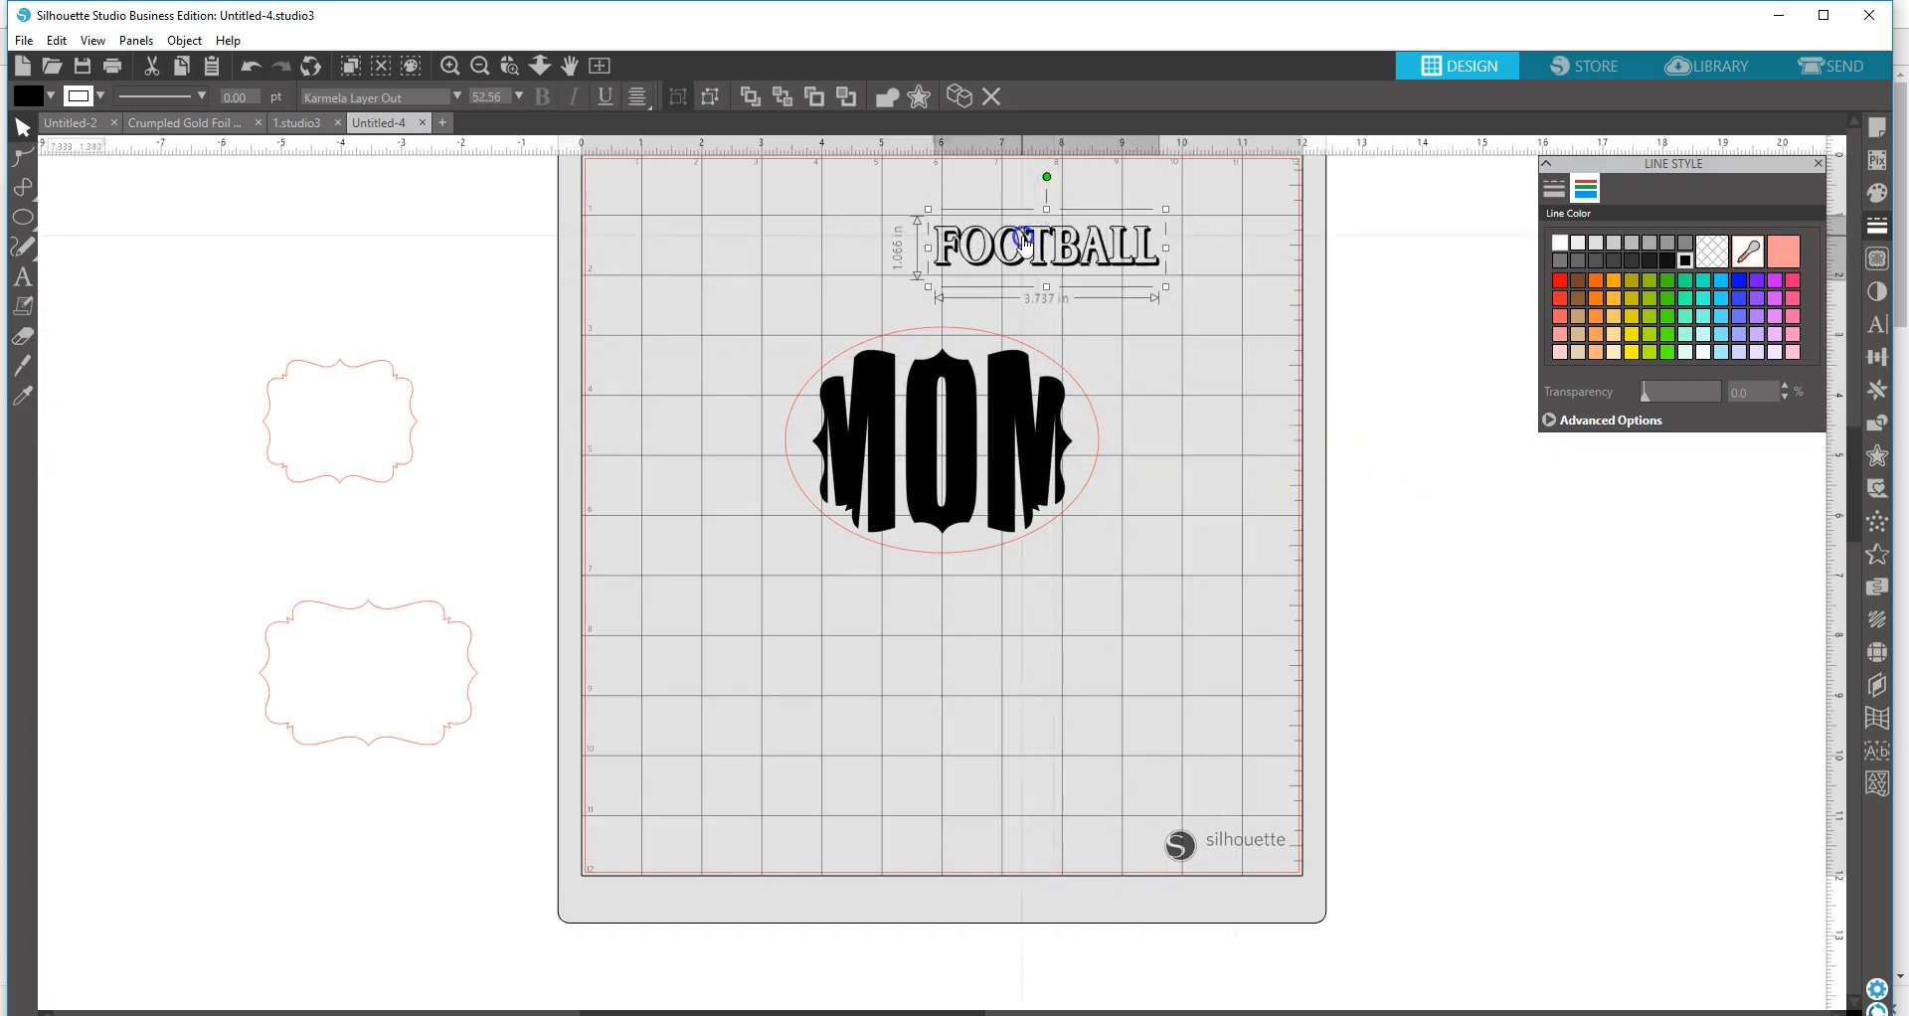
- Attach the FOOTBALL text to the ellipse so it curves along the upper edge, centered over MOM
{"action": "double_click", "coordinate": [950, 261]}
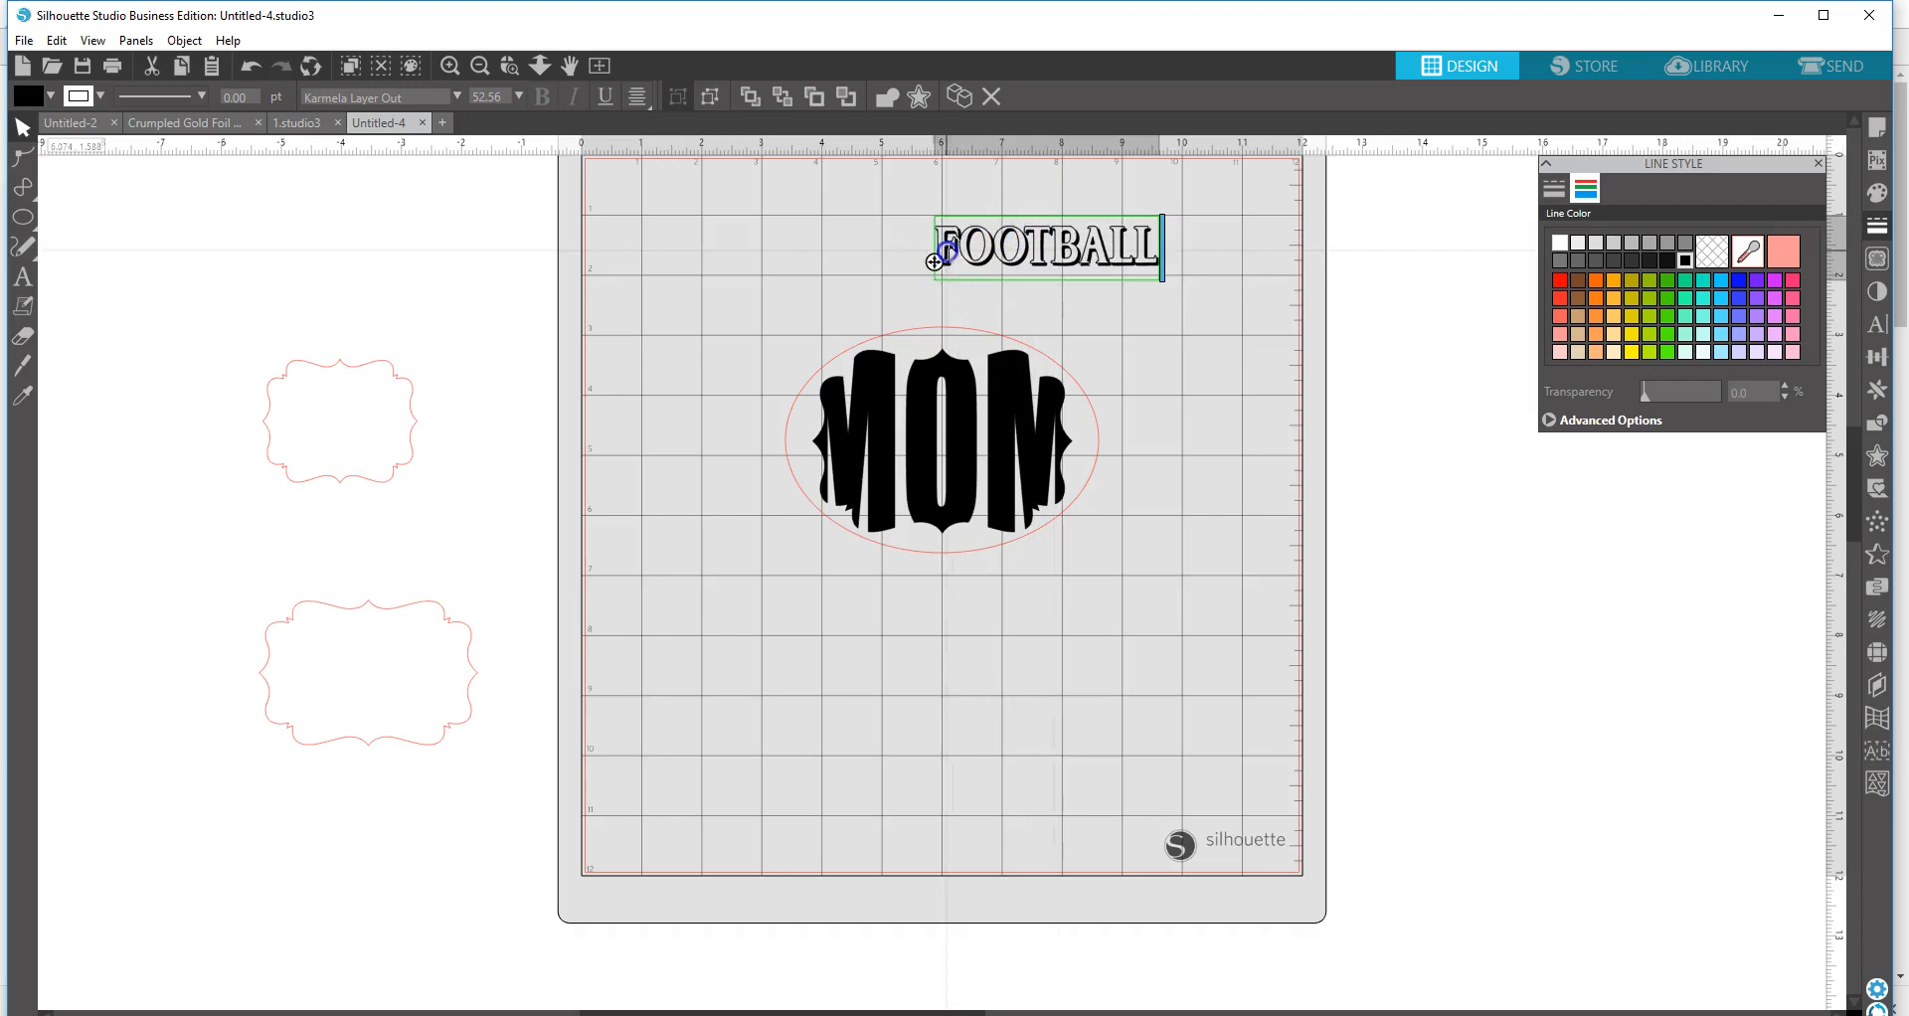
{"action": "left_click_drag", "start_coordinate": [935, 264], "coordinate": [842, 346]}
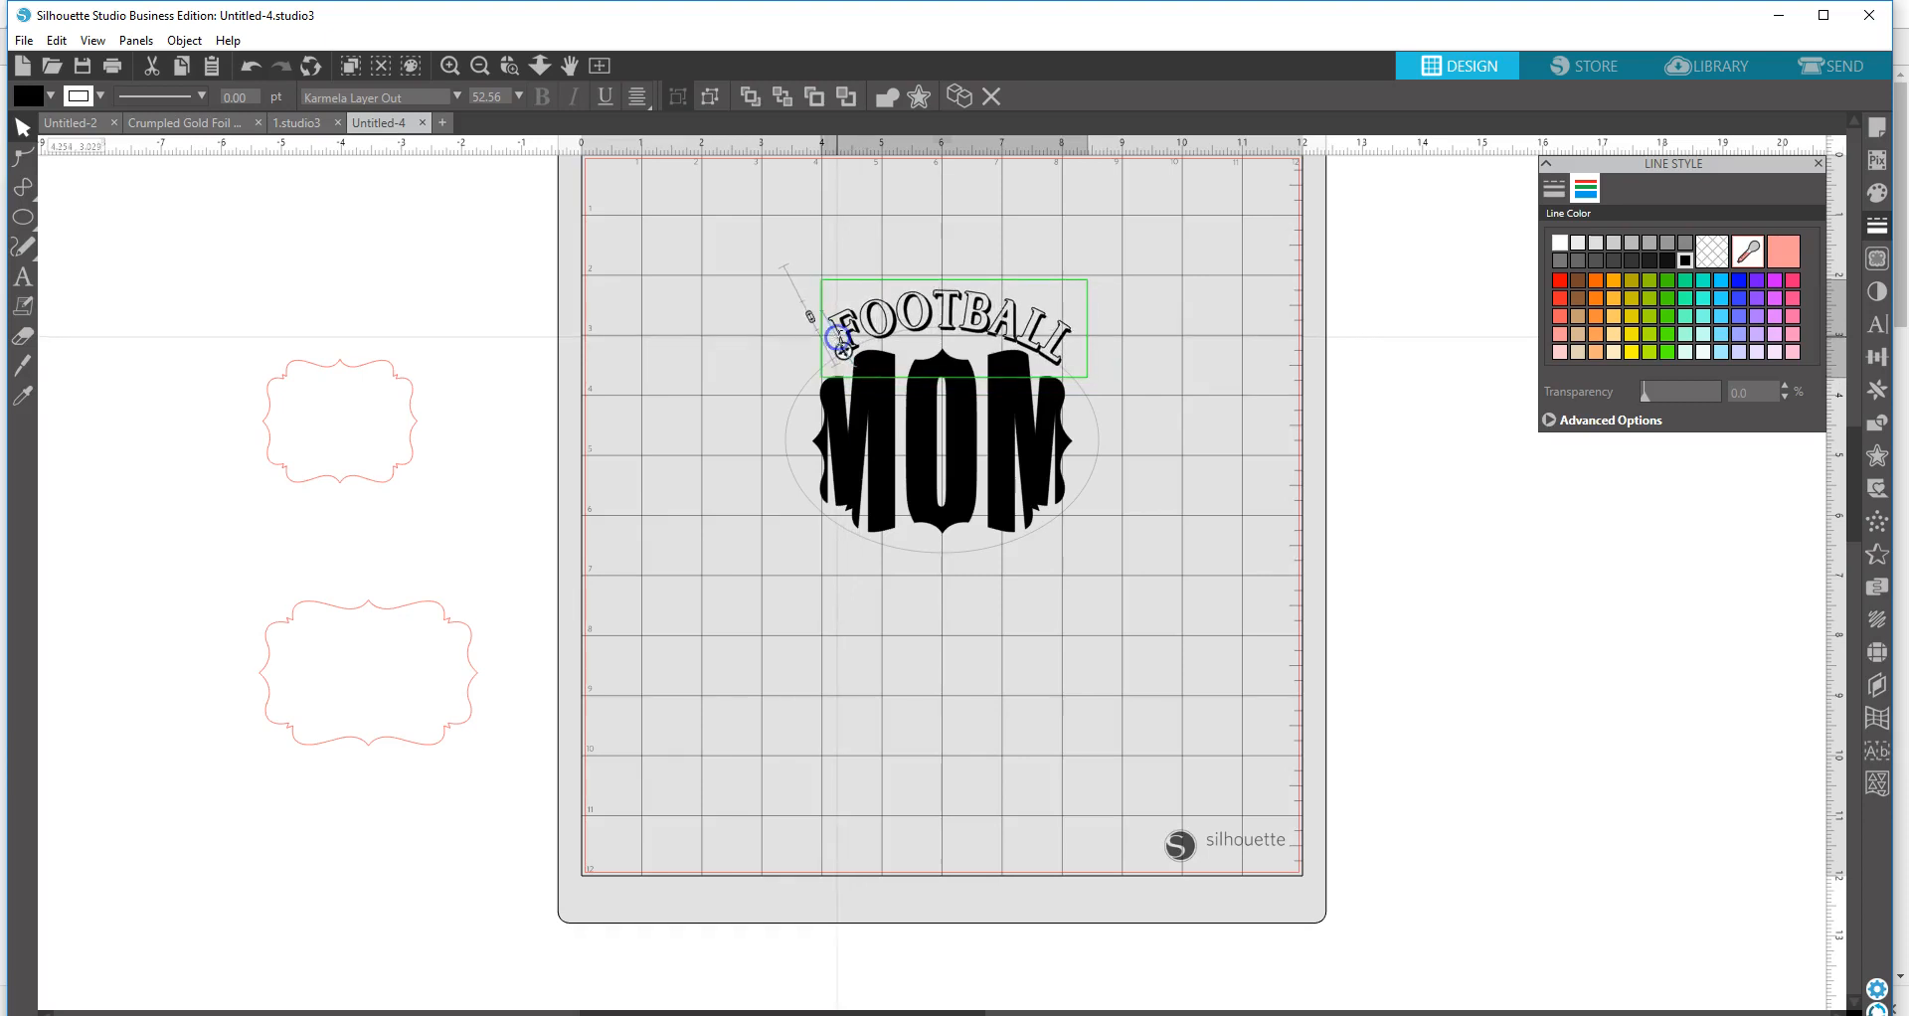
{"action": "left_click", "coordinate": [813, 324]}
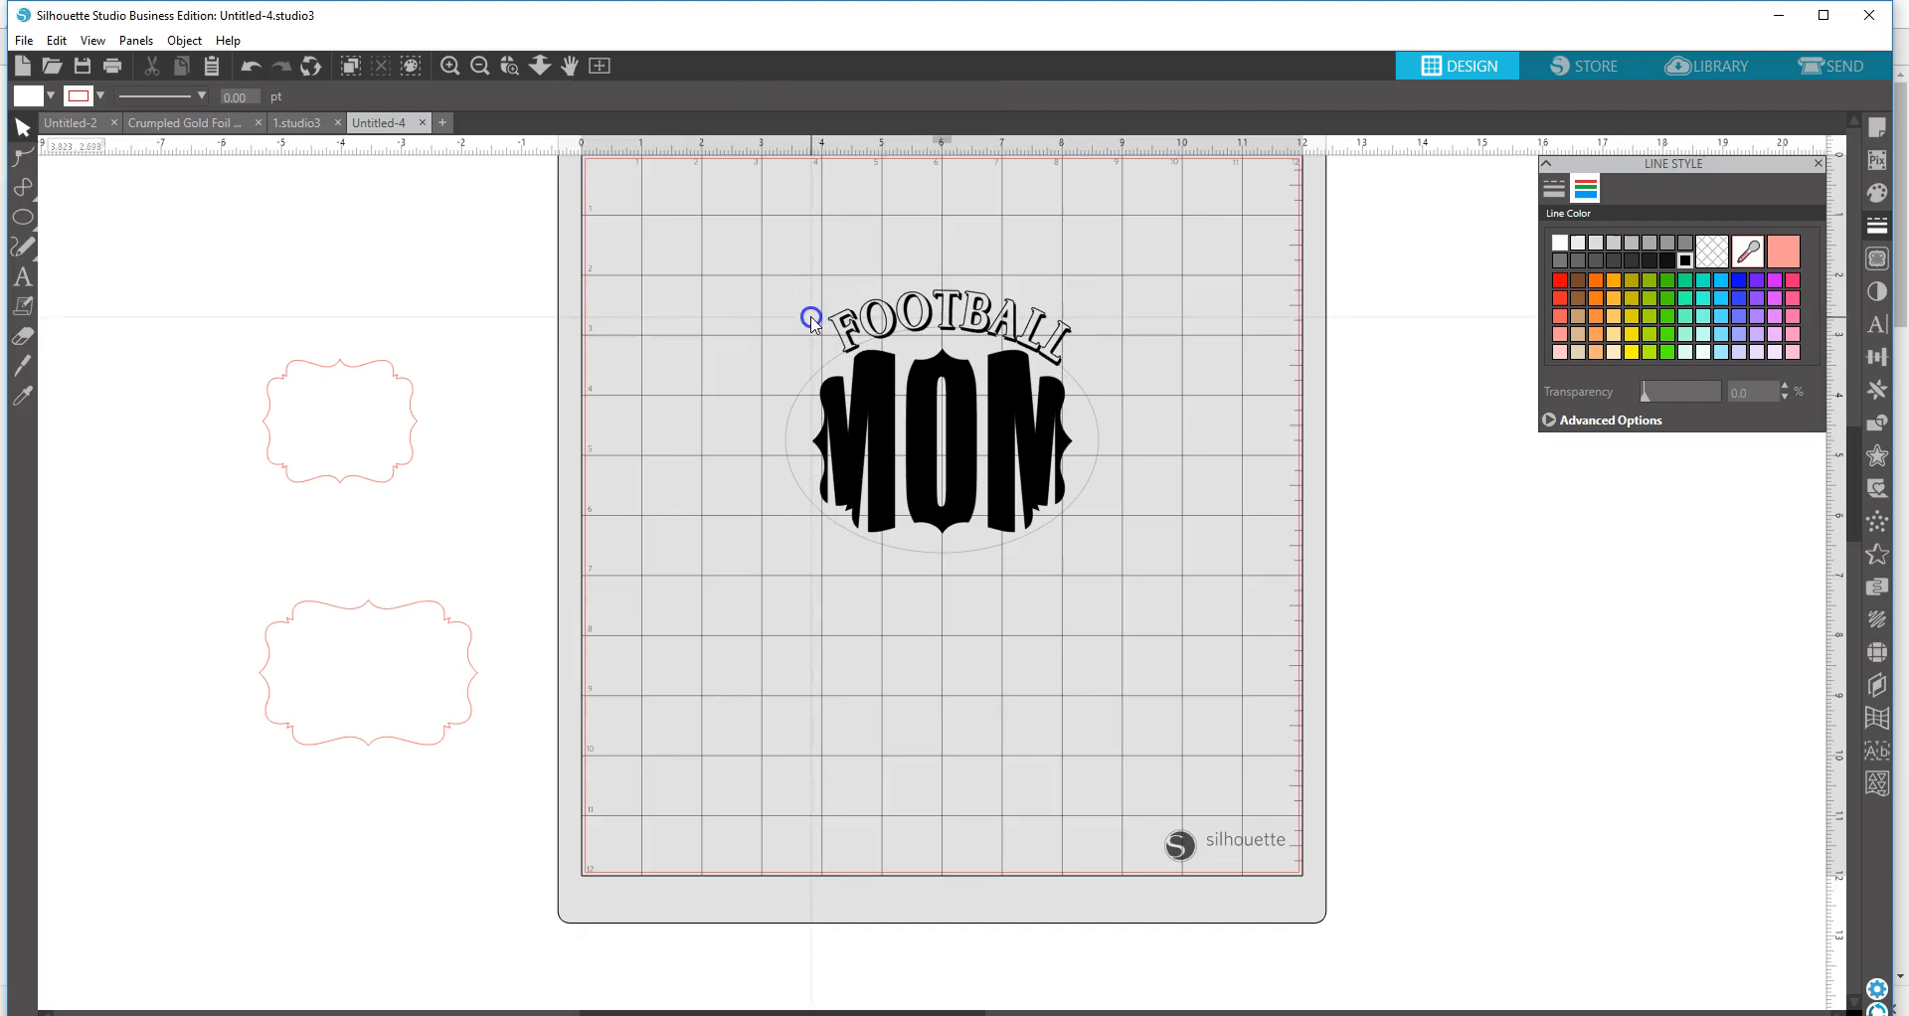
- Raise the curved FOOTBALL text slightly off the ellipse's outline and convert it to a path
{"action": "left_click", "coordinate": [841, 338]}
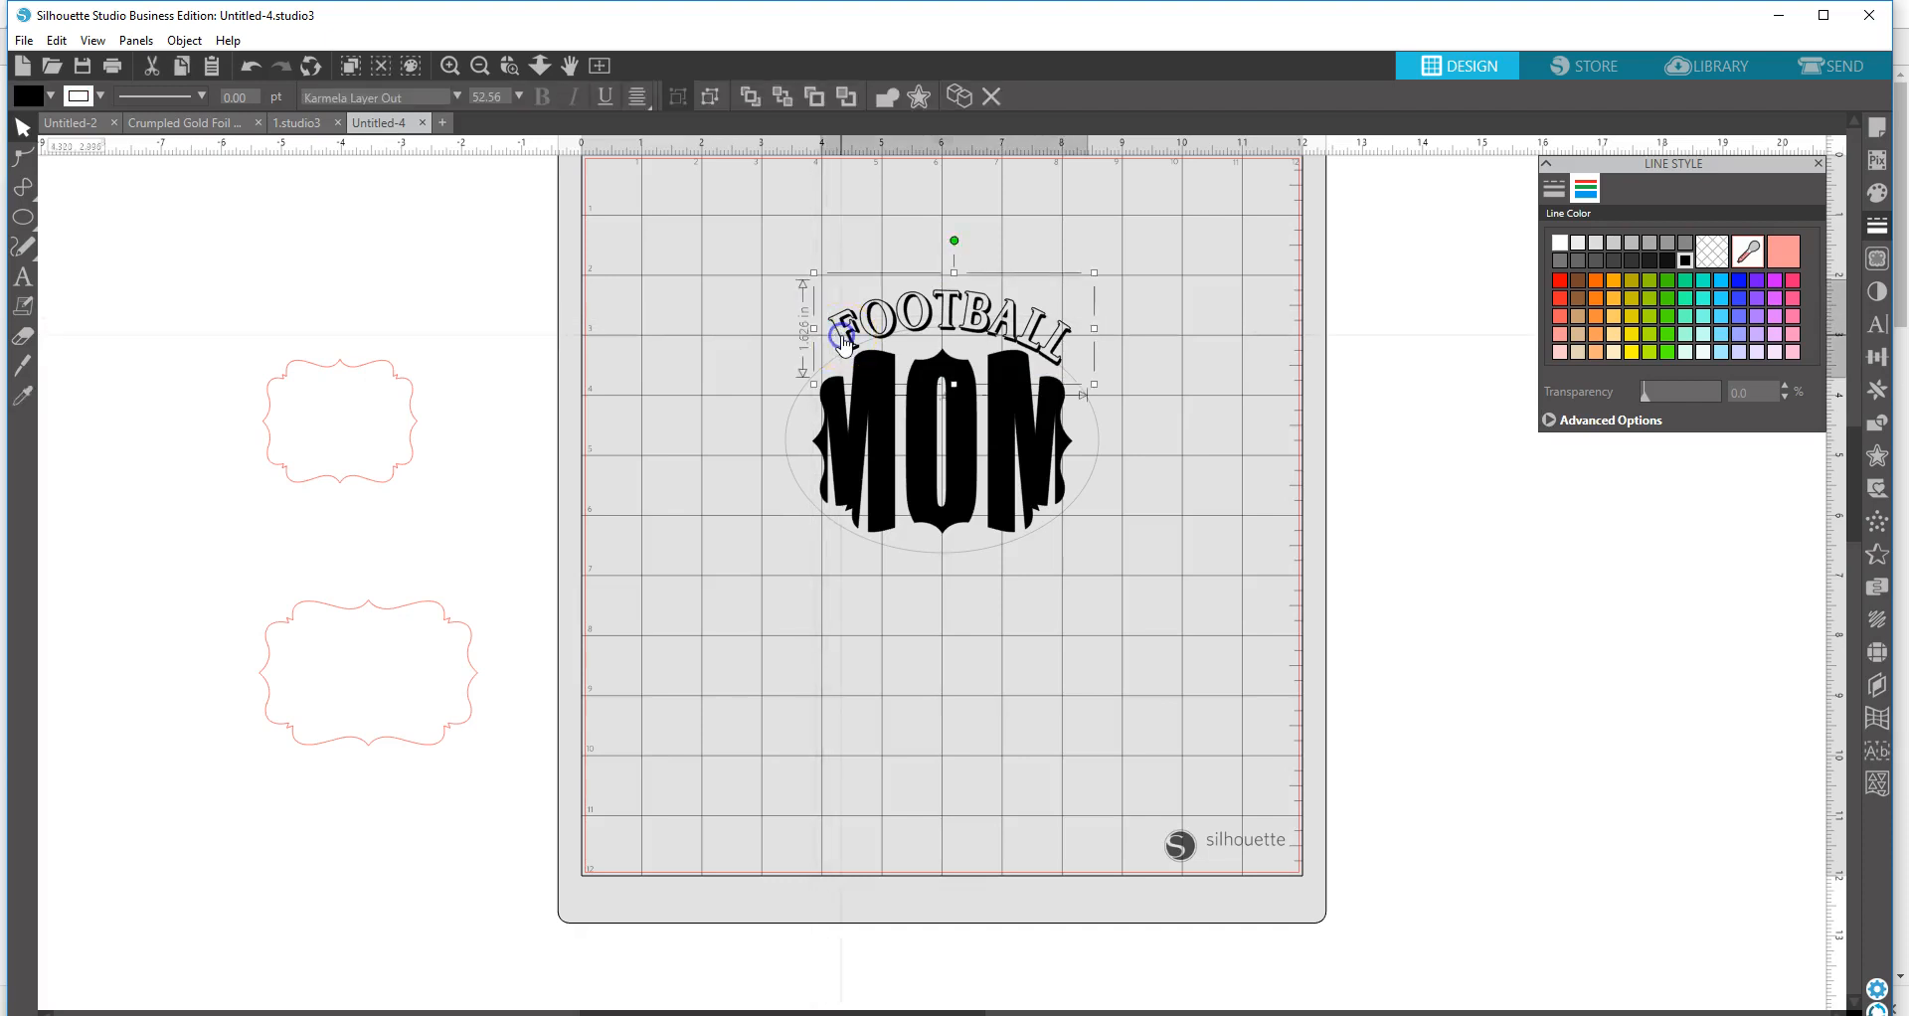
{"action": "double_click", "coordinate": [843, 343]}
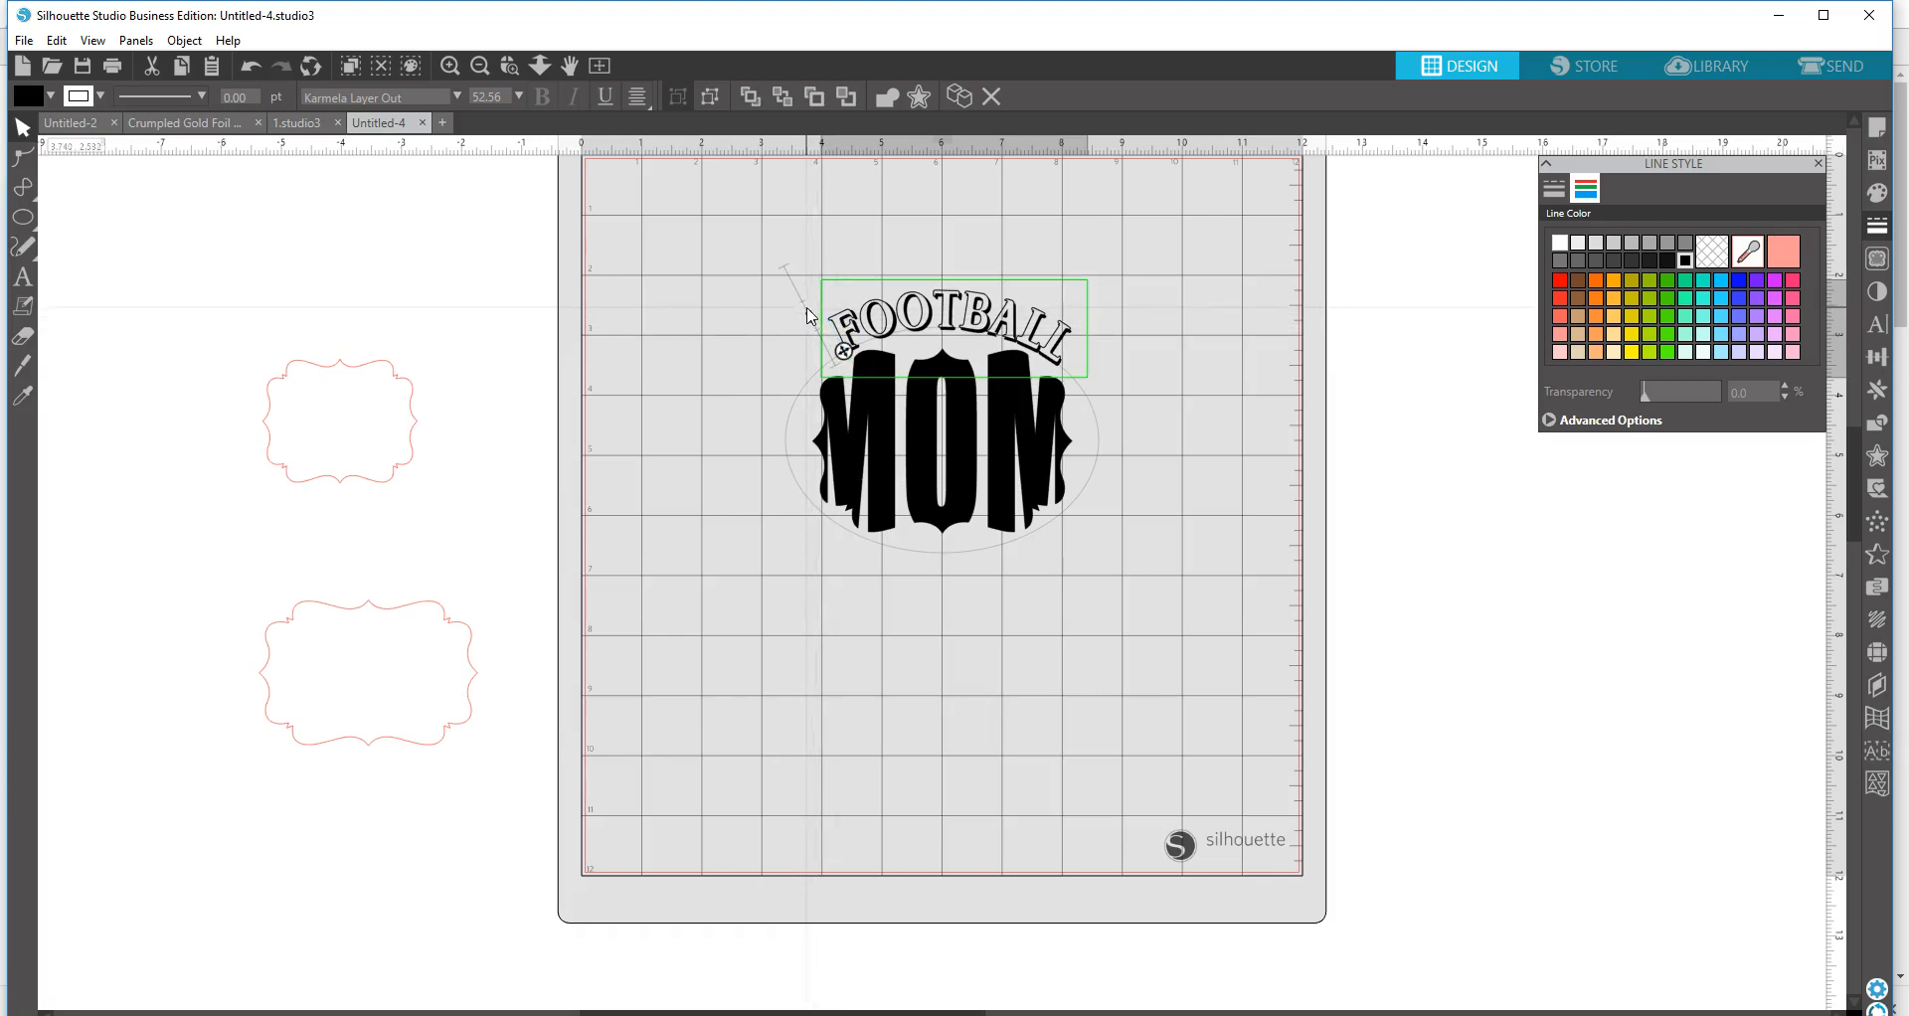
{"action": "left_click_drag", "start_coordinate": [807, 302], "coordinate": [798, 293]}
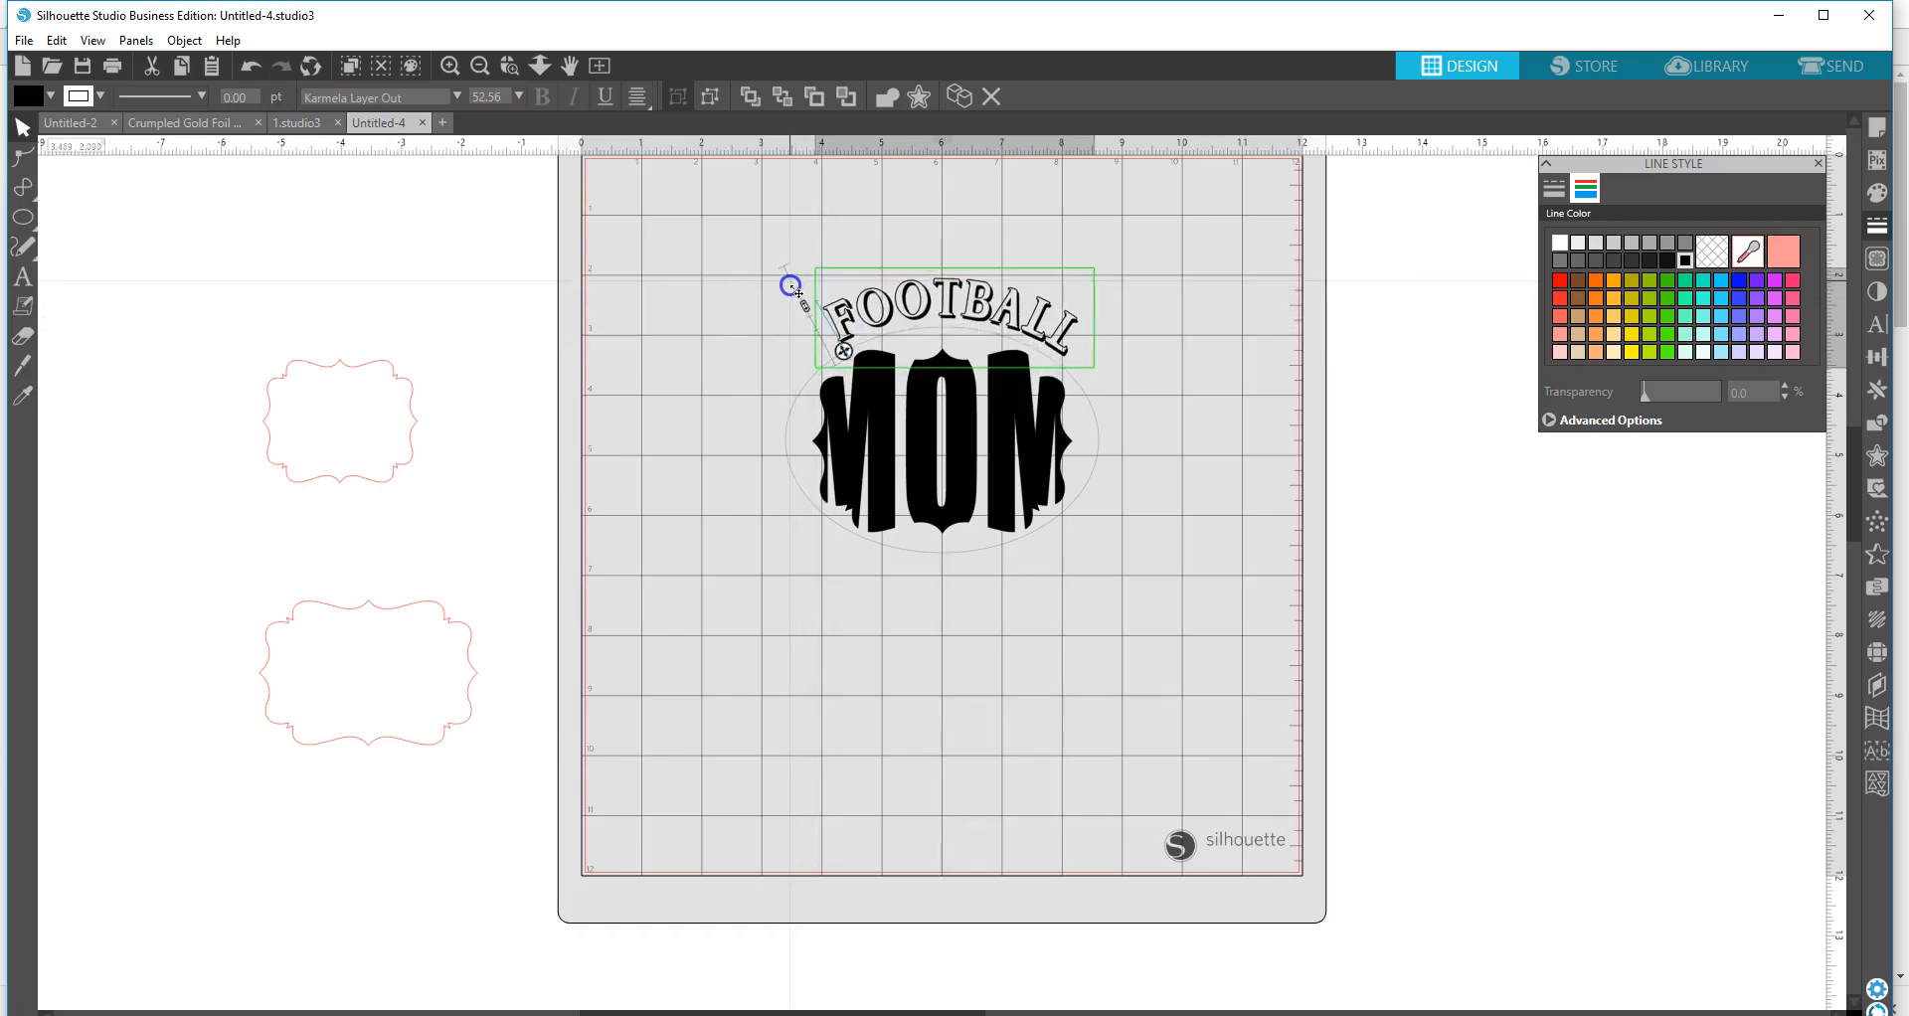
{"action": "left_click", "coordinate": [838, 299]}
{"action": "right_click", "coordinate": [882, 308]}
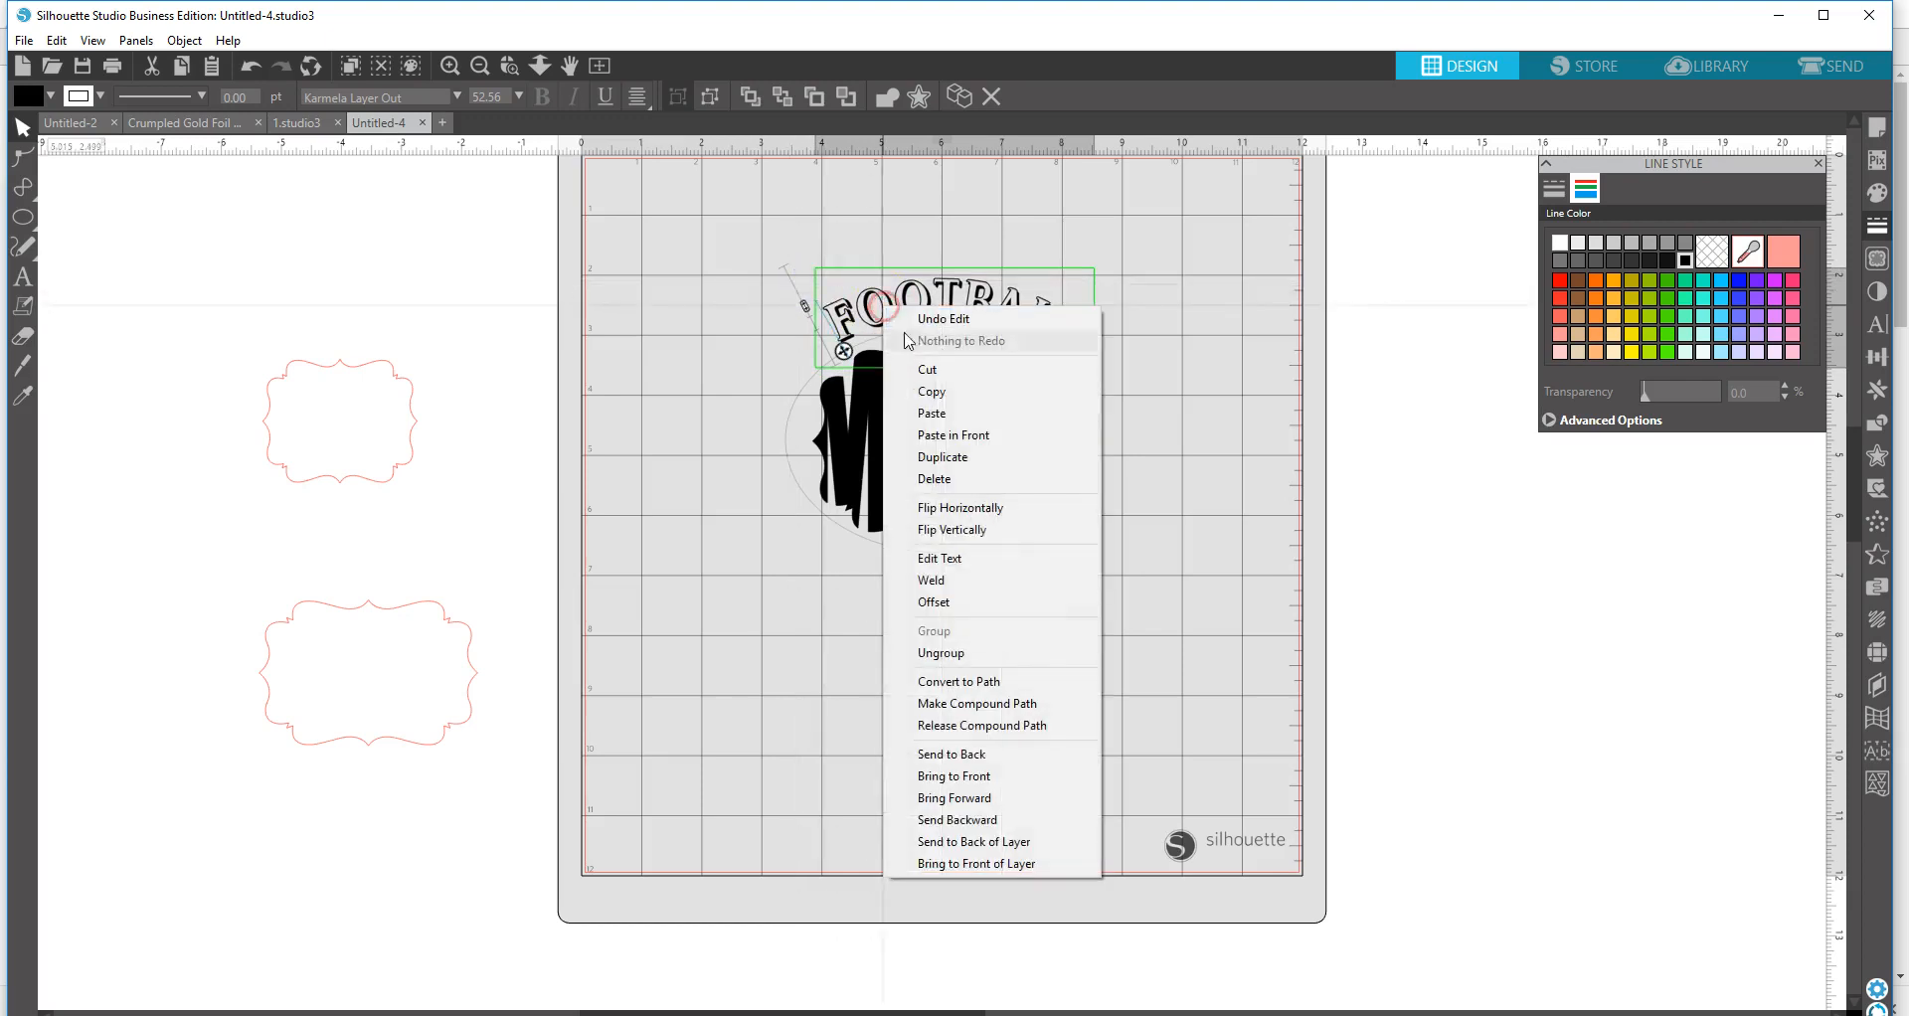
{"action": "left_click", "coordinate": [957, 682]}
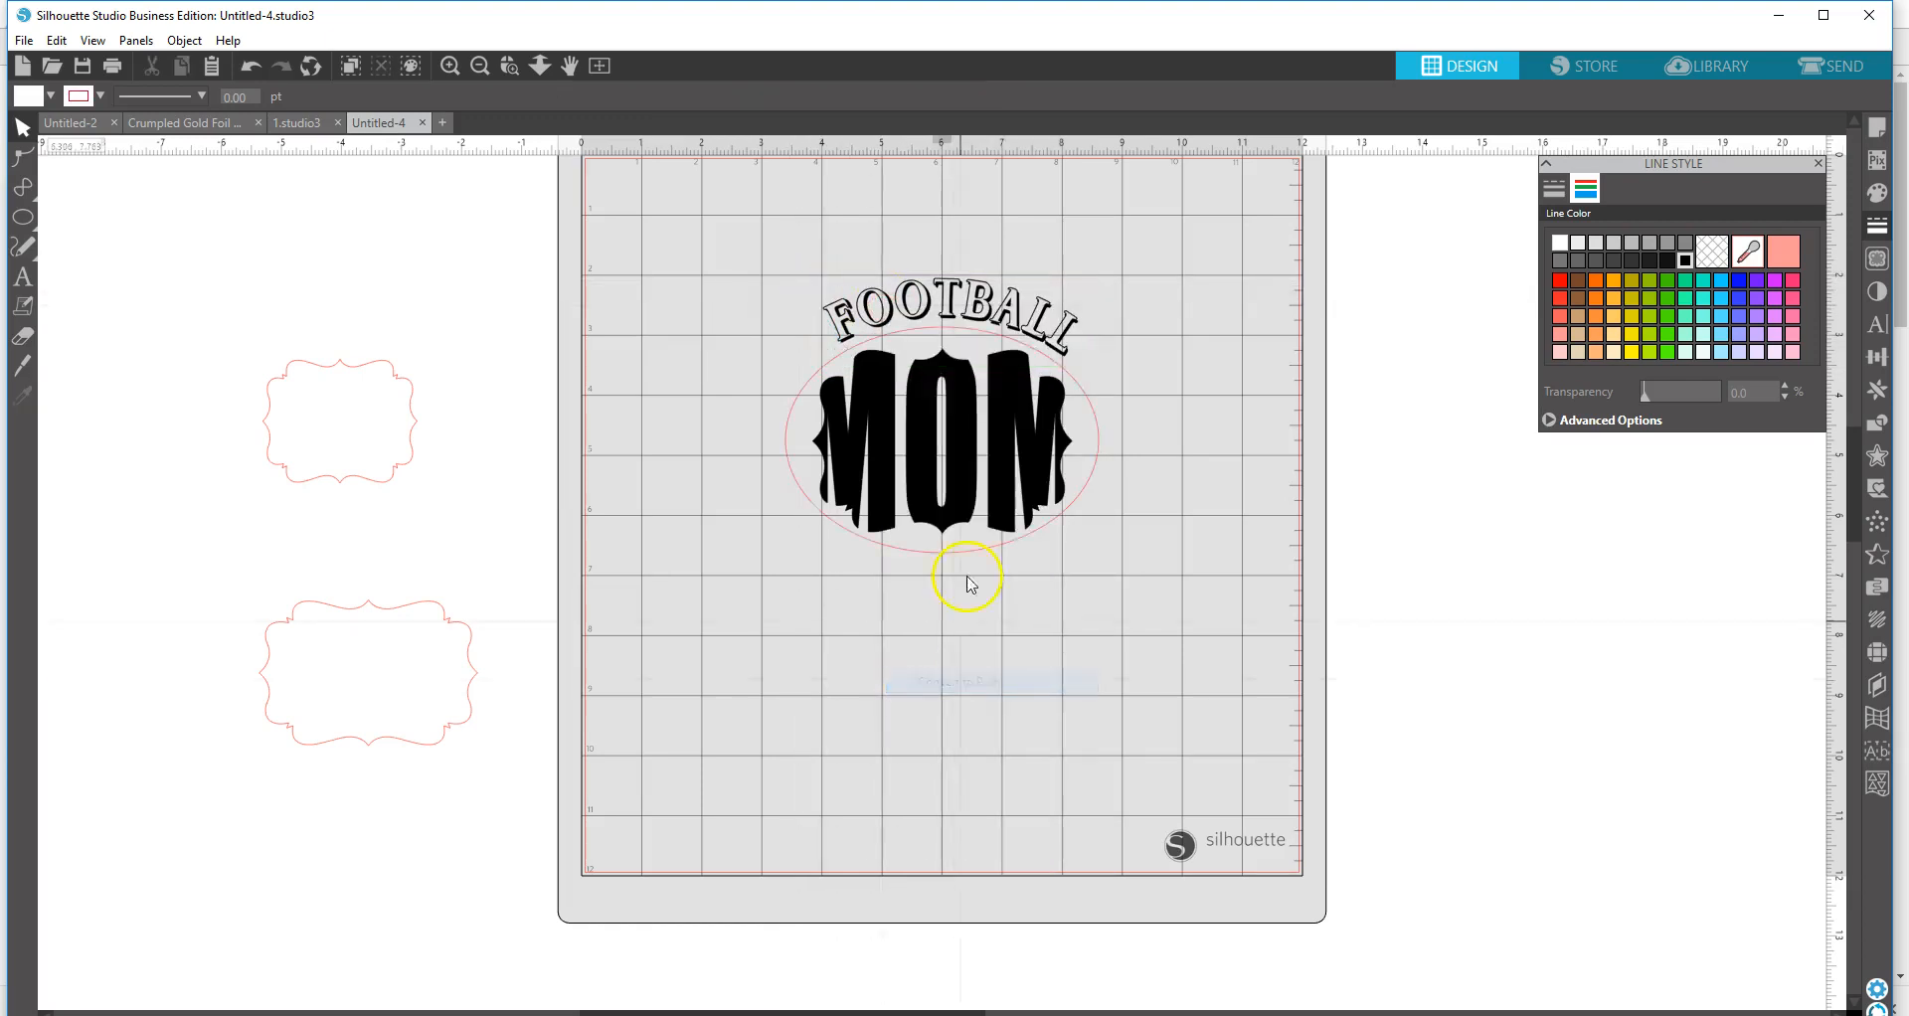
- Enlarge the curved FOOTBALL to about 4.86 in wide and 1.48 in tall and position it centrally above MOM
{"action": "left_click", "coordinate": [991, 307]}
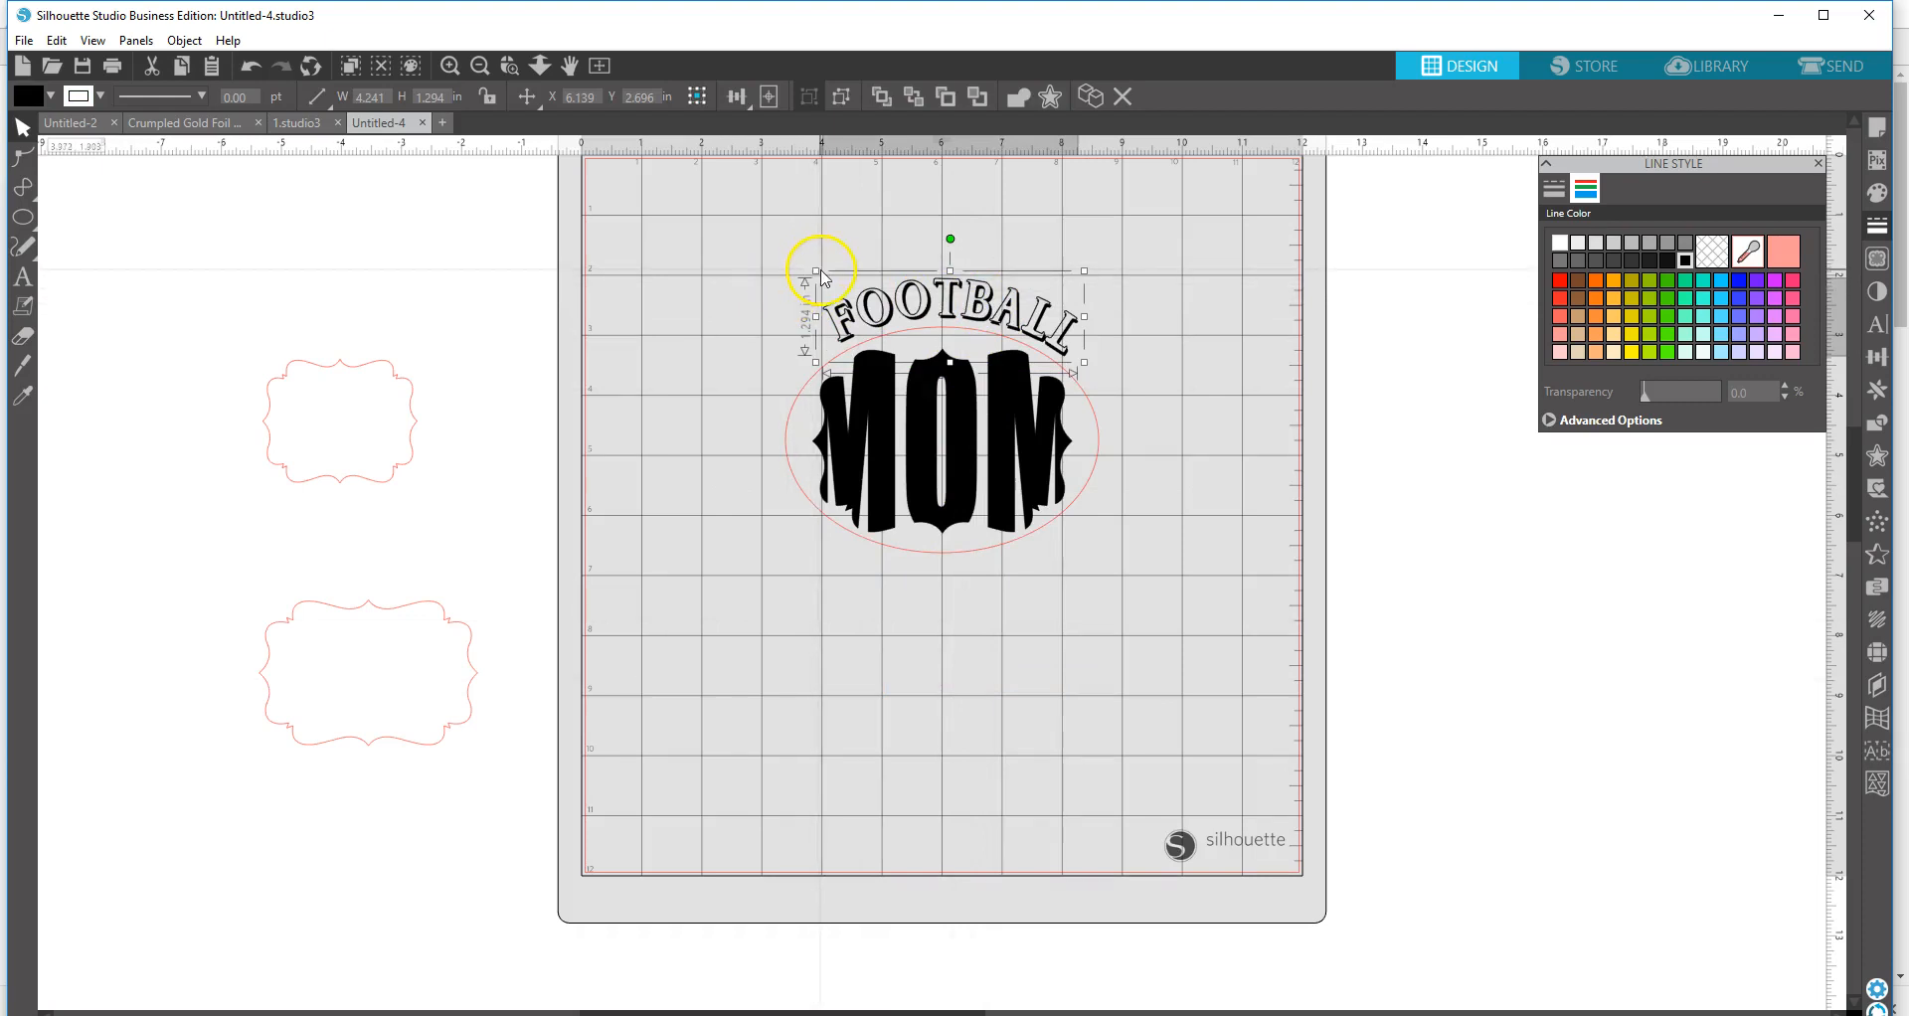
{"action": "left_click_drag", "start_coordinate": [817, 269], "coordinate": [782, 242]}
{"action": "left_click_drag", "start_coordinate": [1072, 329], "coordinate": [1085, 332]}
- Move the ellipse off the page to the left, over the smaller decorative frame
{"action": "left_click", "coordinate": [1010, 542]}
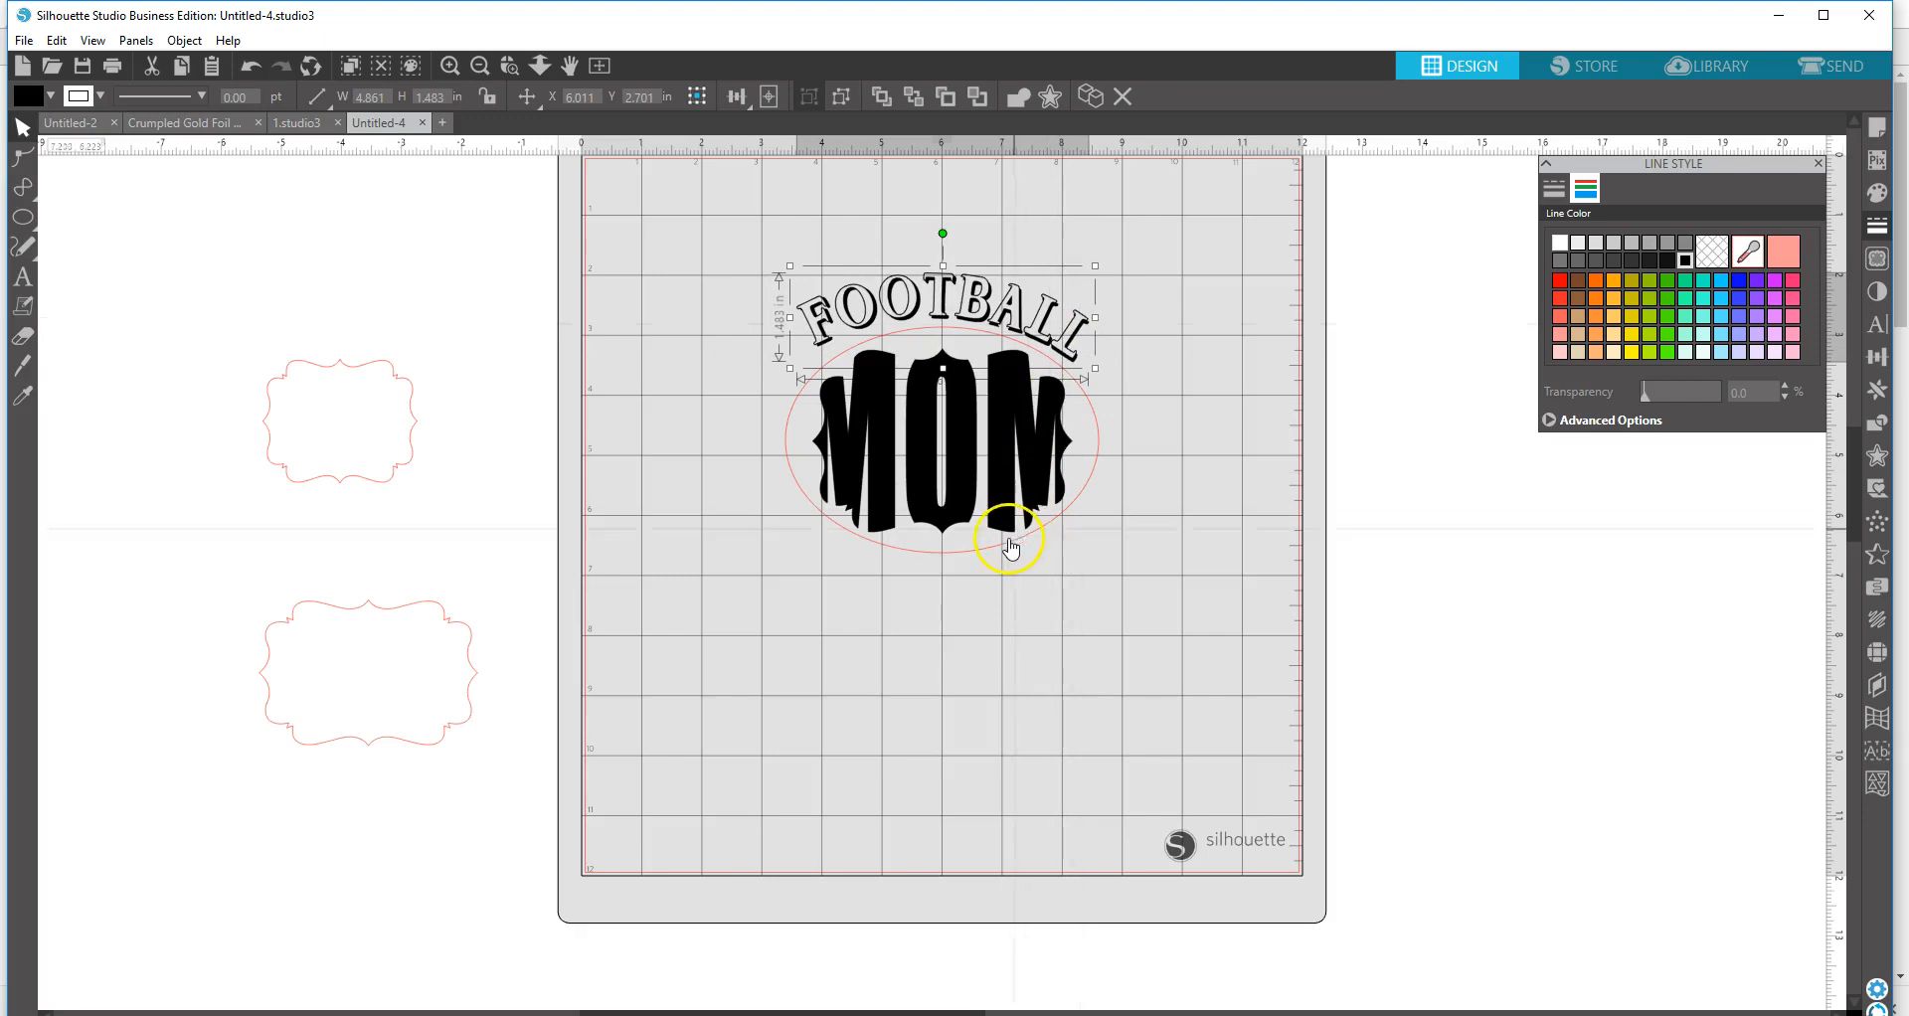
{"action": "left_click_drag", "start_coordinate": [1006, 537], "coordinate": [438, 437]}
{"action": "left_click", "coordinate": [1097, 593]}
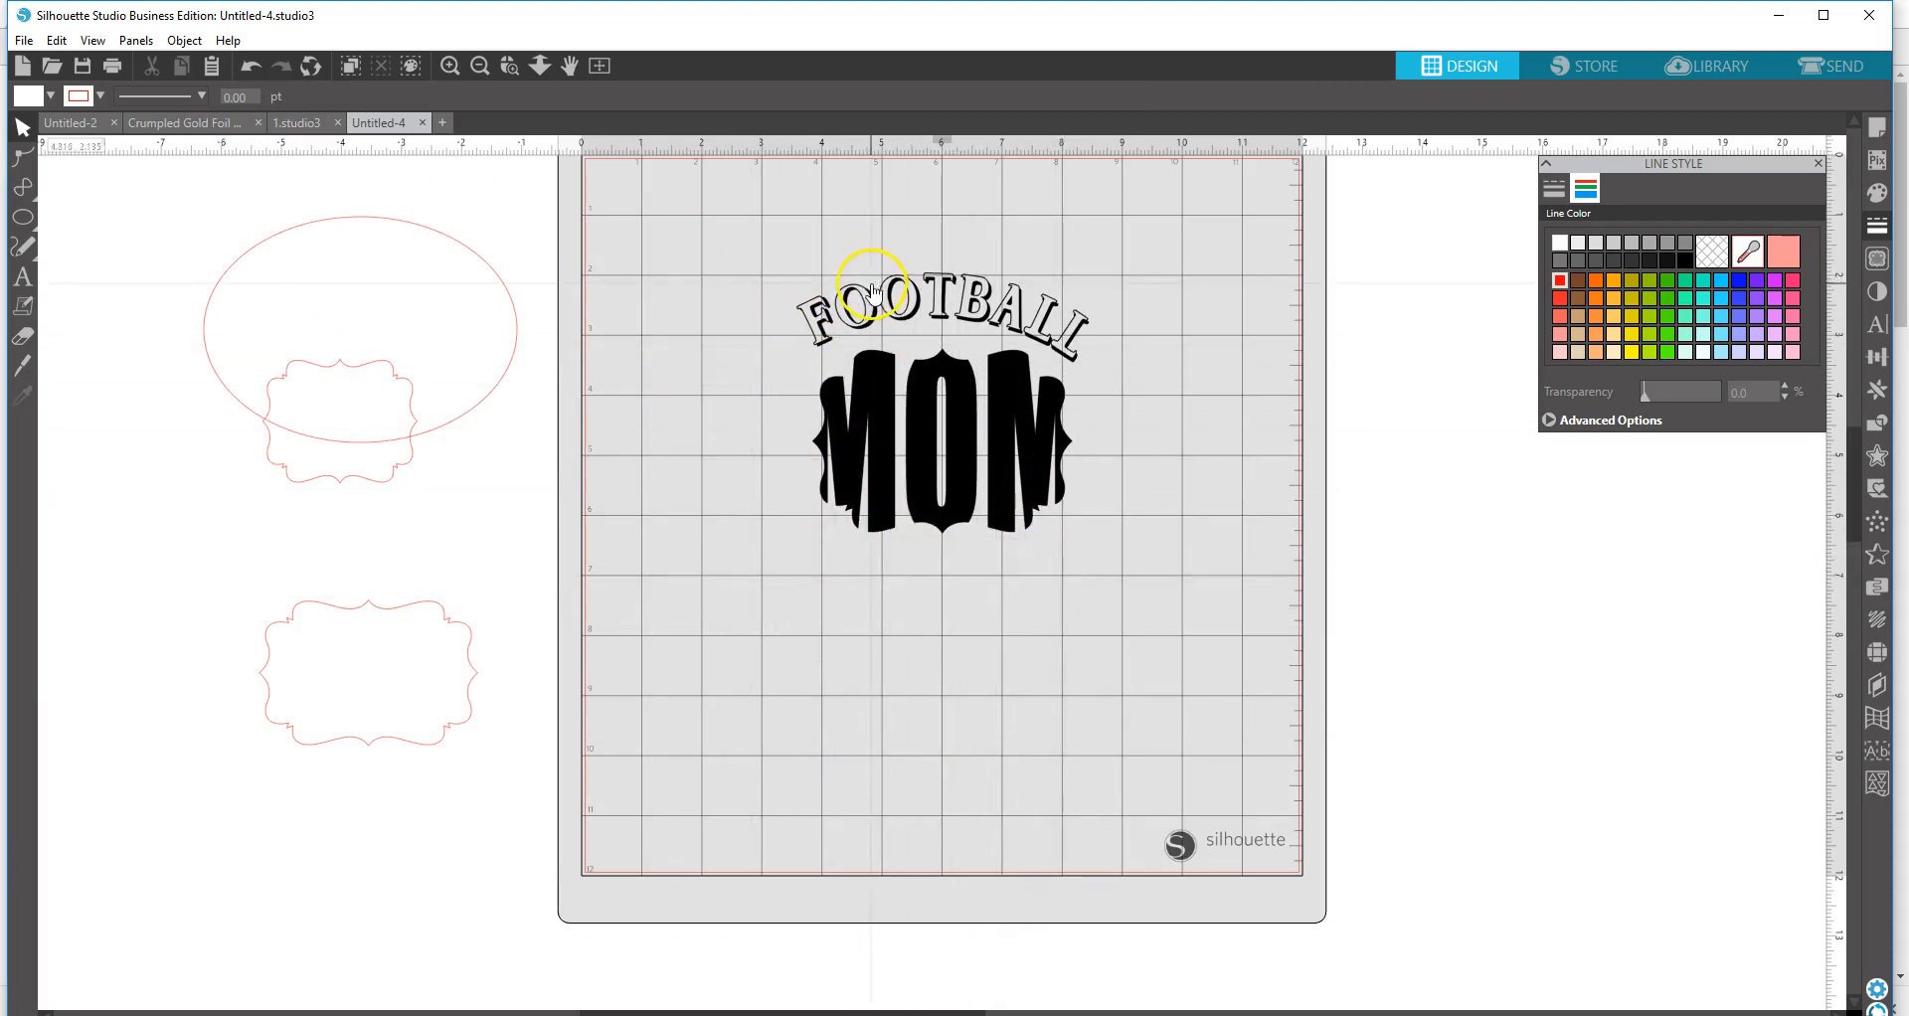
- Nudge the curved FOOTBALL down closer to MOM, to Y 2.850 in
{"action": "left_click", "coordinate": [940, 323]}
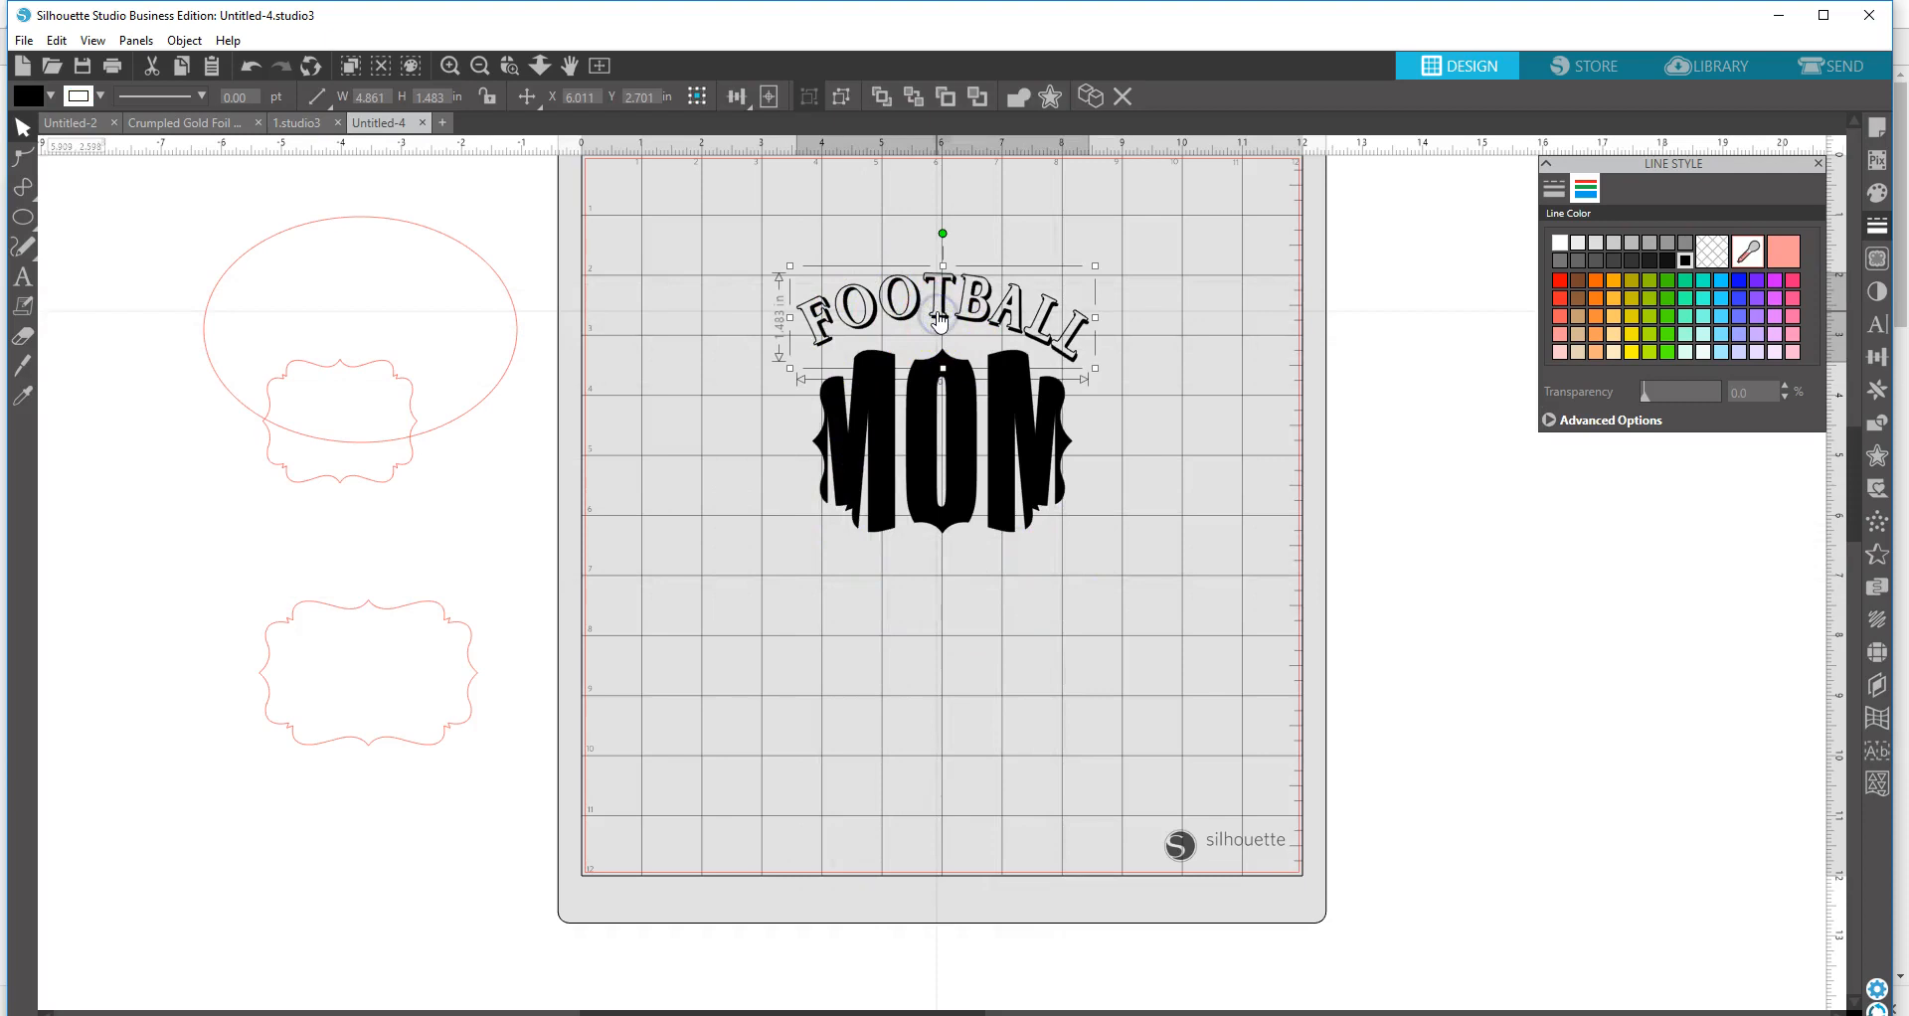
{"action": "key", "text": "Down"}
{"action": "key", "text": "Down"}
{"action": "key", "text": "Down"}
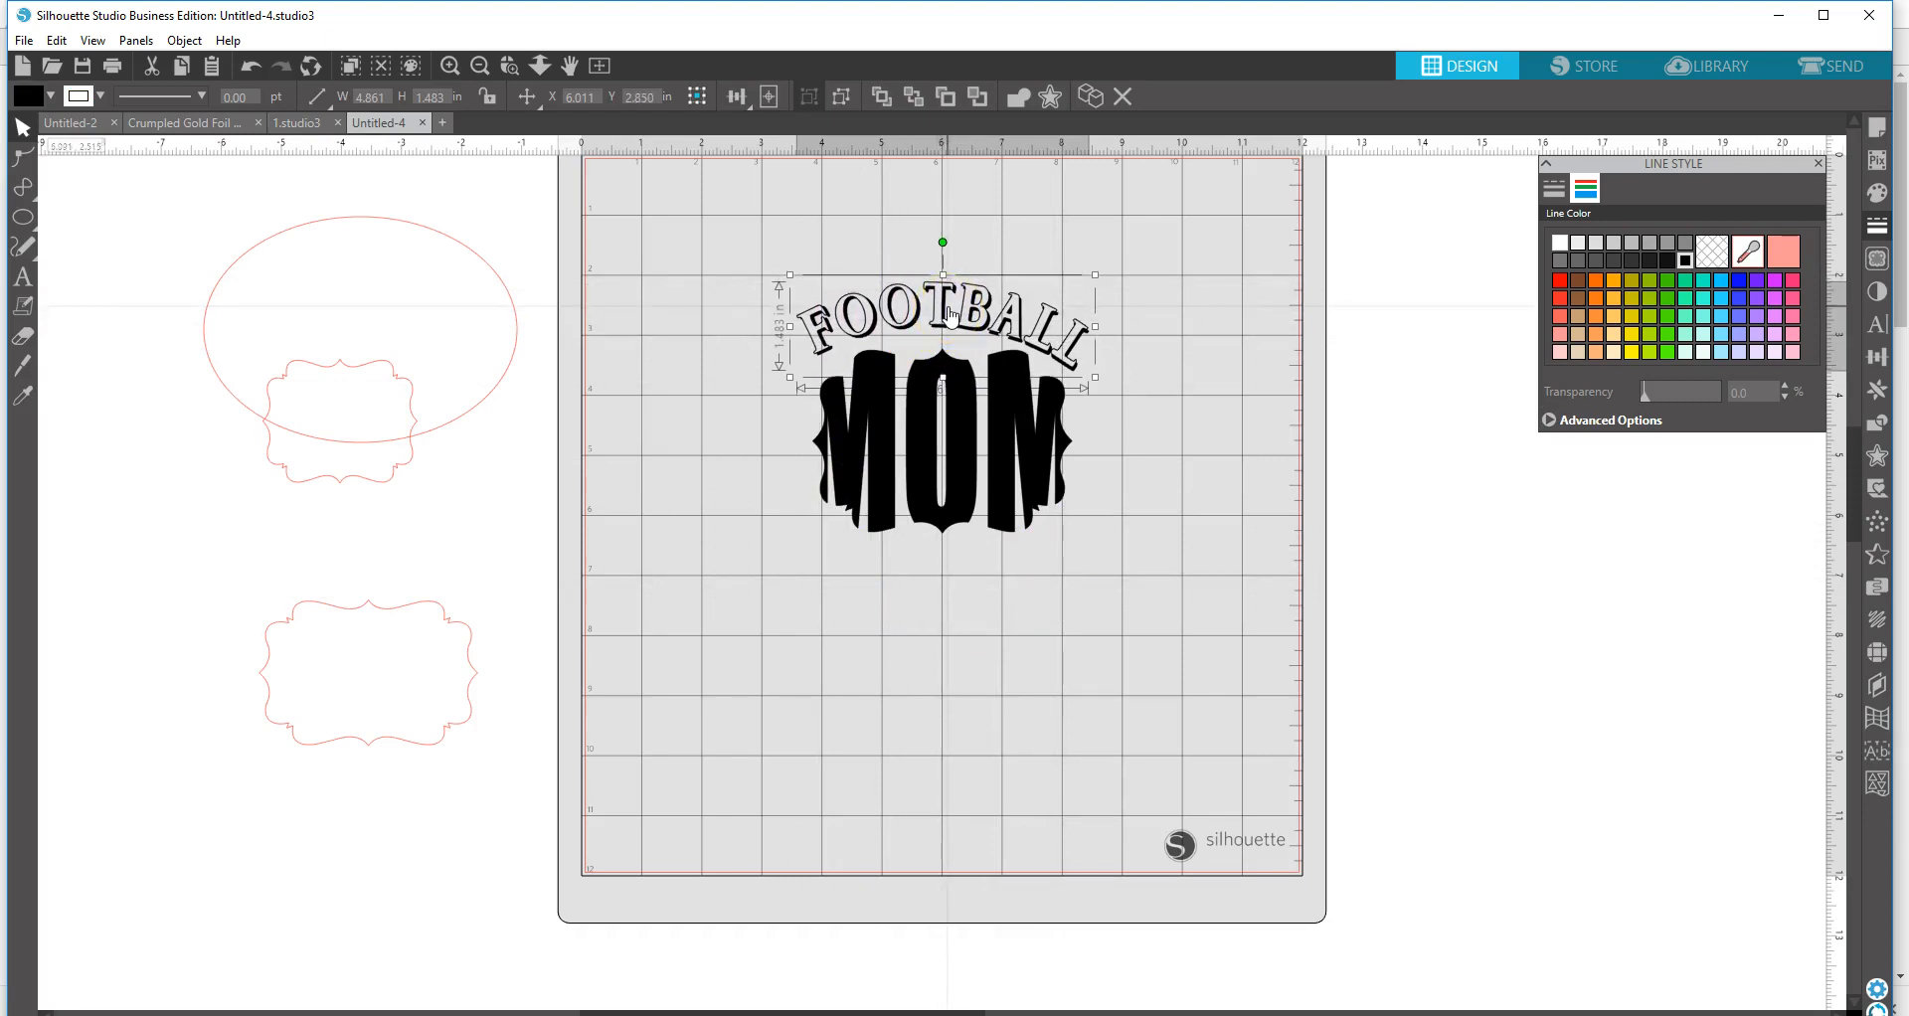
- Move the finished FOOTBALL MOM design off the page to the right and bring the wide decorative frame onto the page
{"action": "left_click_drag", "start_coordinate": [757, 256], "coordinate": [1696, 718]}
{"action": "left_click_drag", "start_coordinate": [451, 614], "coordinate": [1033, 332]}
{"action": "left_click", "coordinate": [1038, 345]}
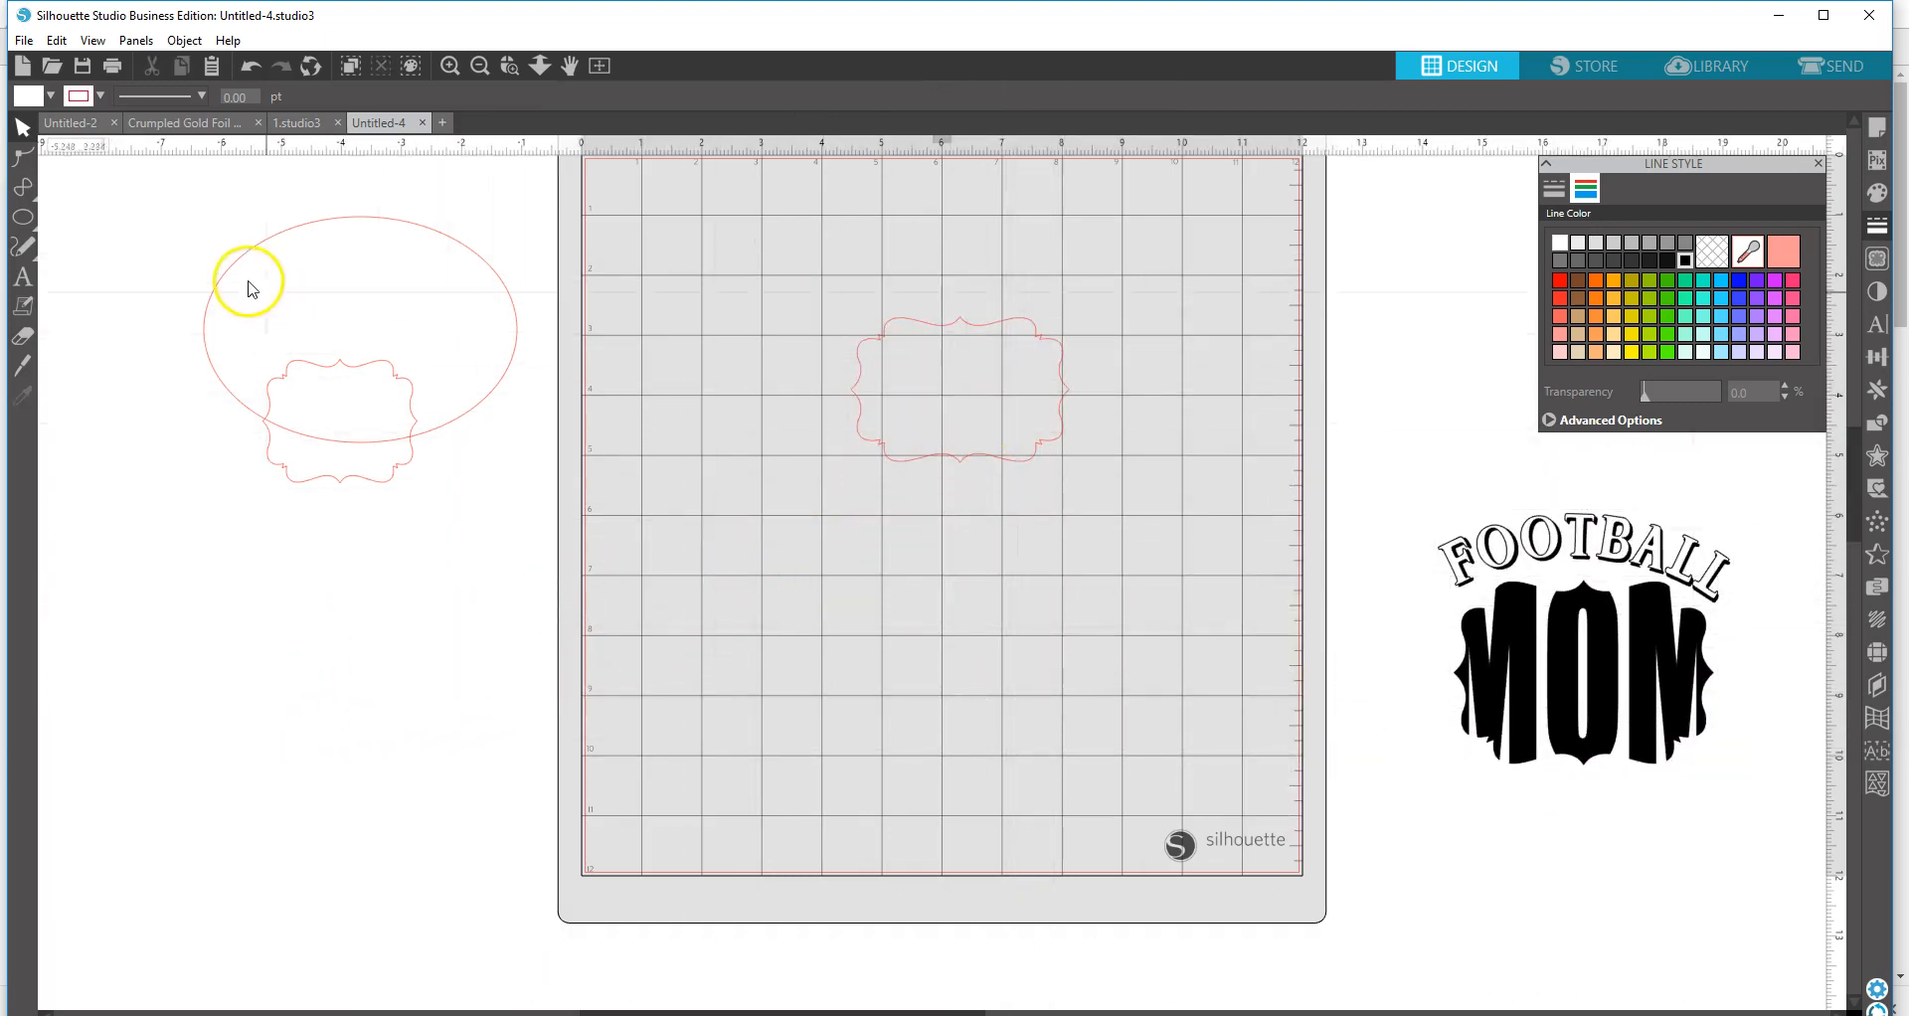
- Add the text PDA in the KG Flavor and Frames font on the lower part of the page, below the wide frame
{"action": "left_click", "coordinate": [22, 276]}
{"action": "left_click", "coordinate": [931, 696]}
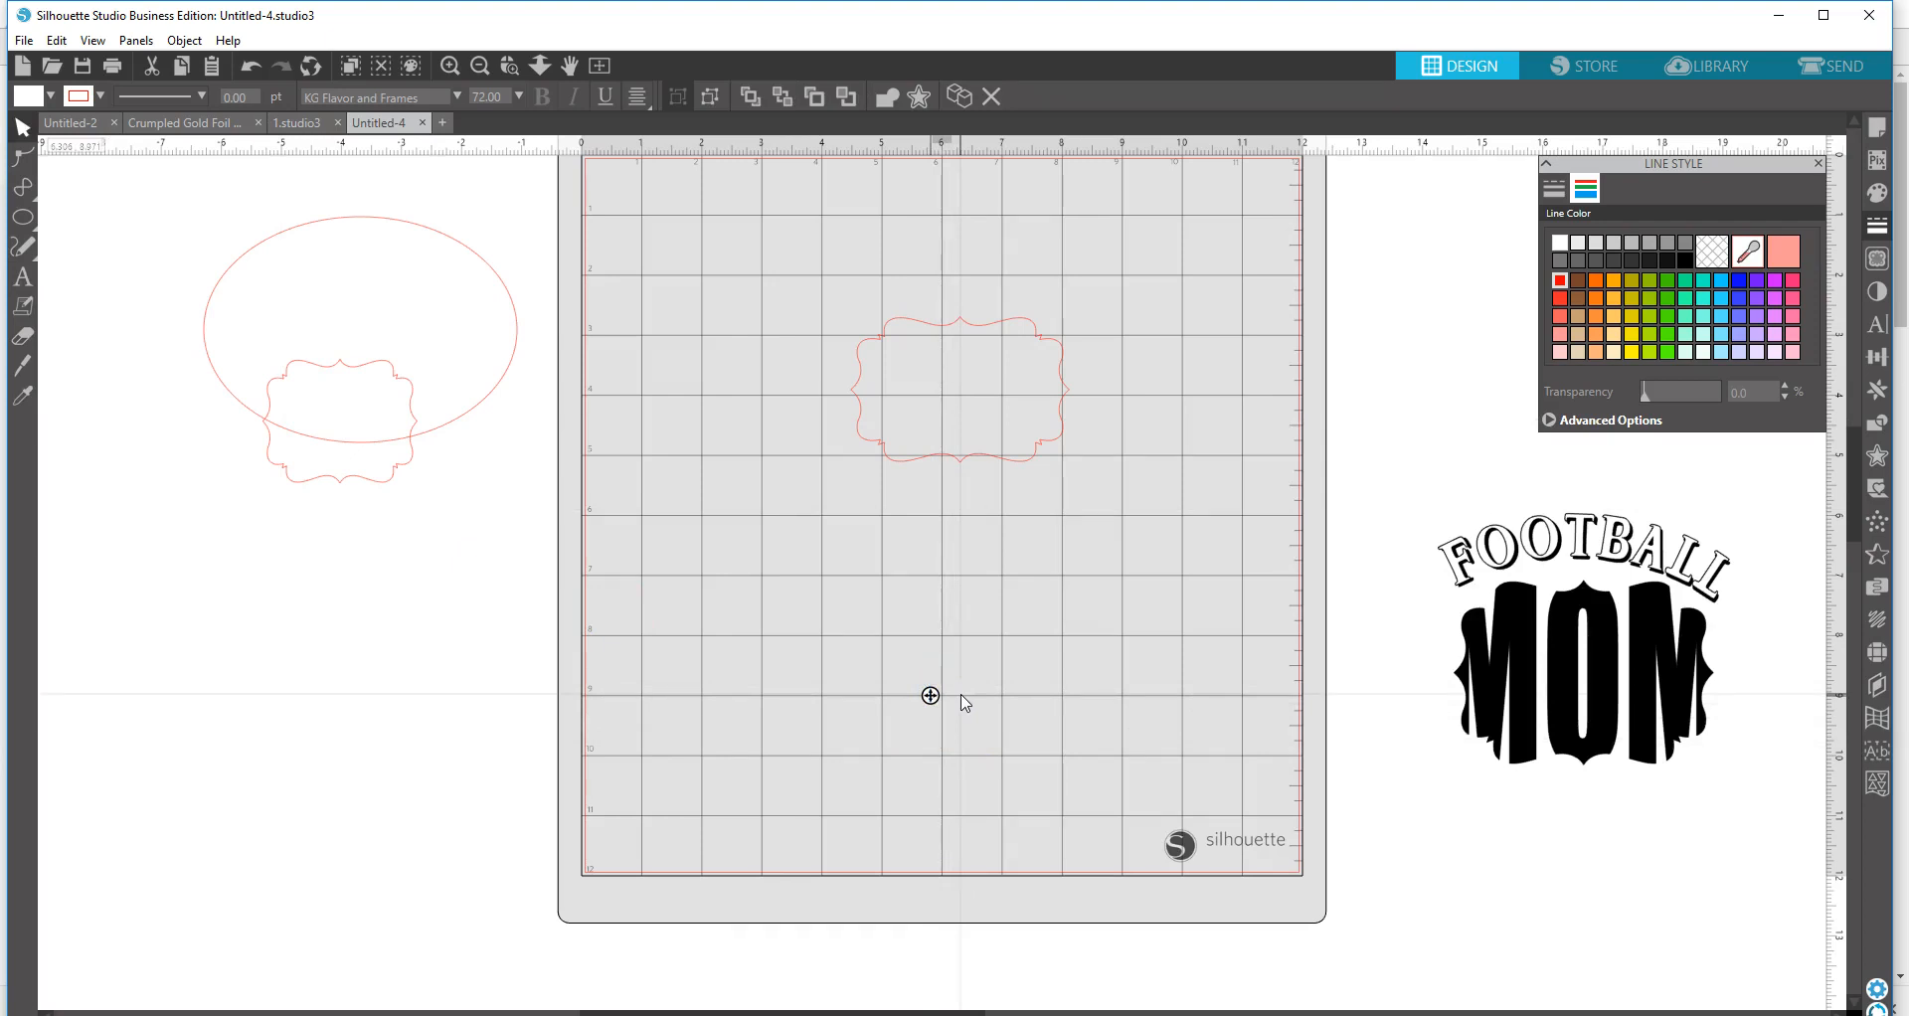
{"action": "type", "text": "a"}
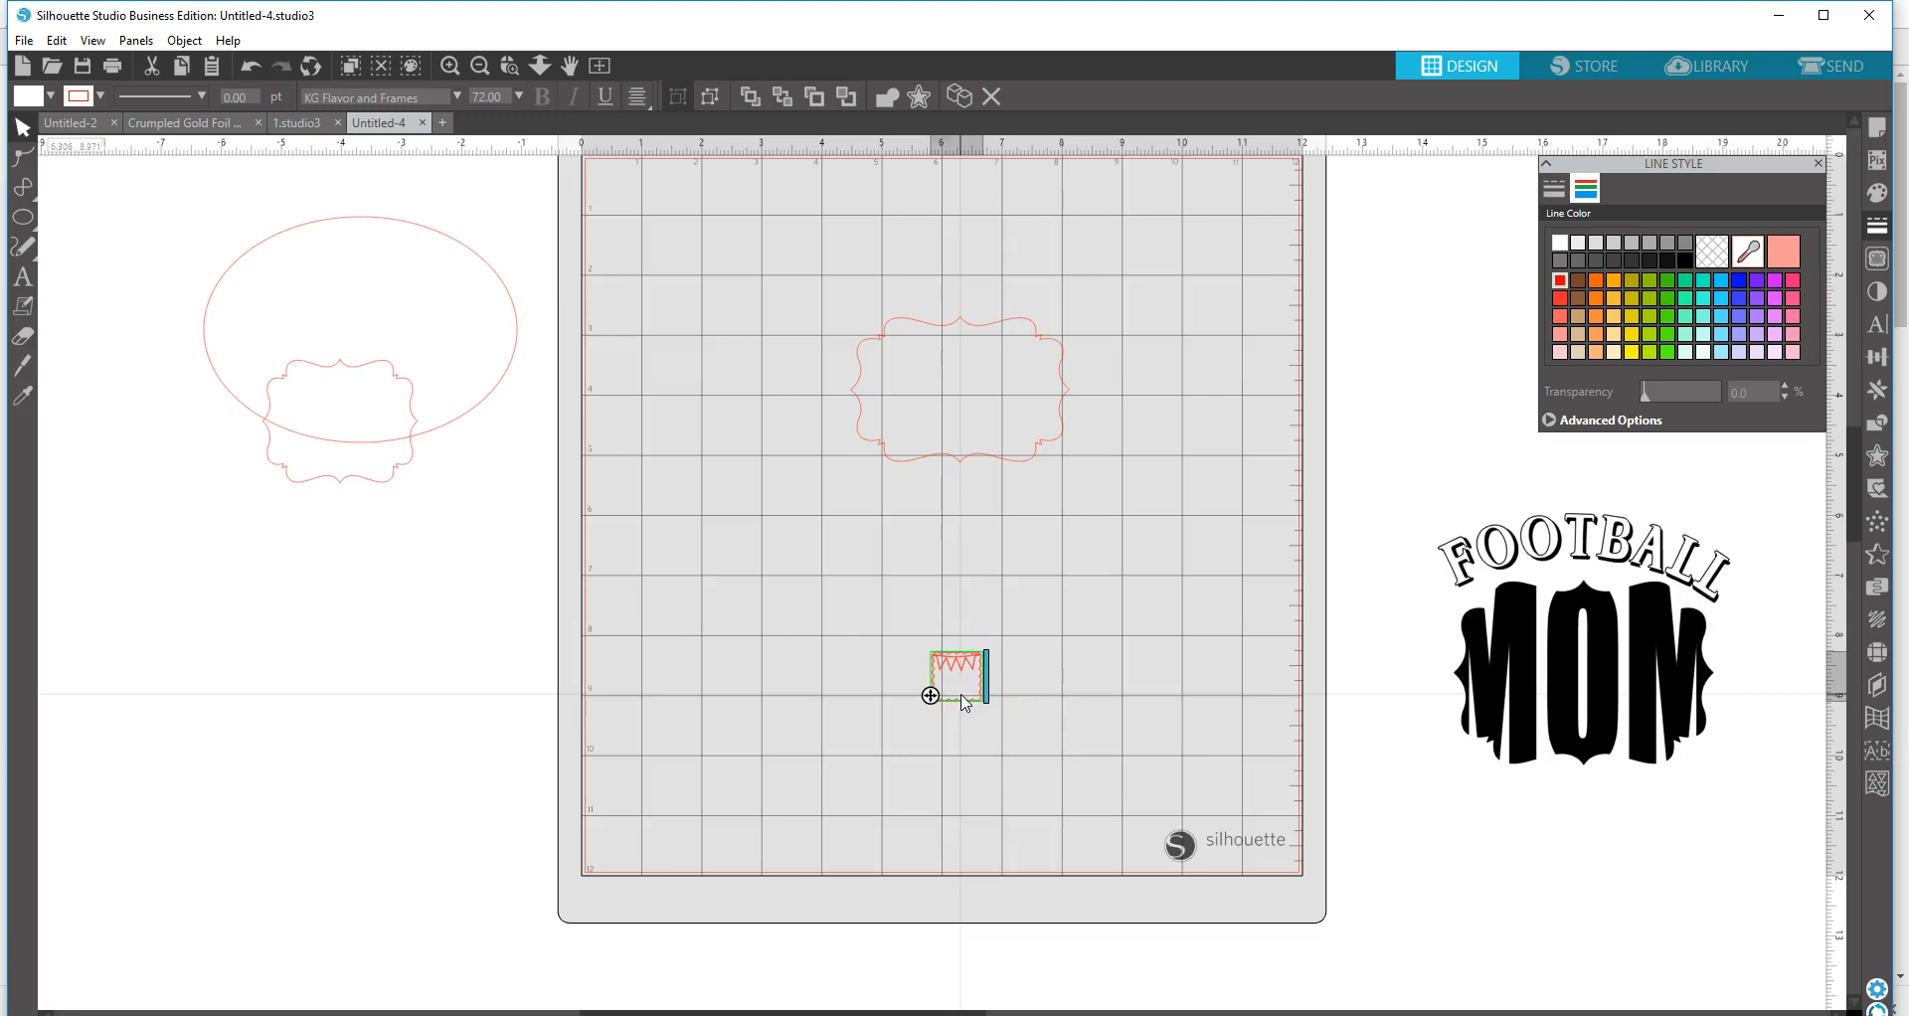
{"action": "type", "text": "b"}
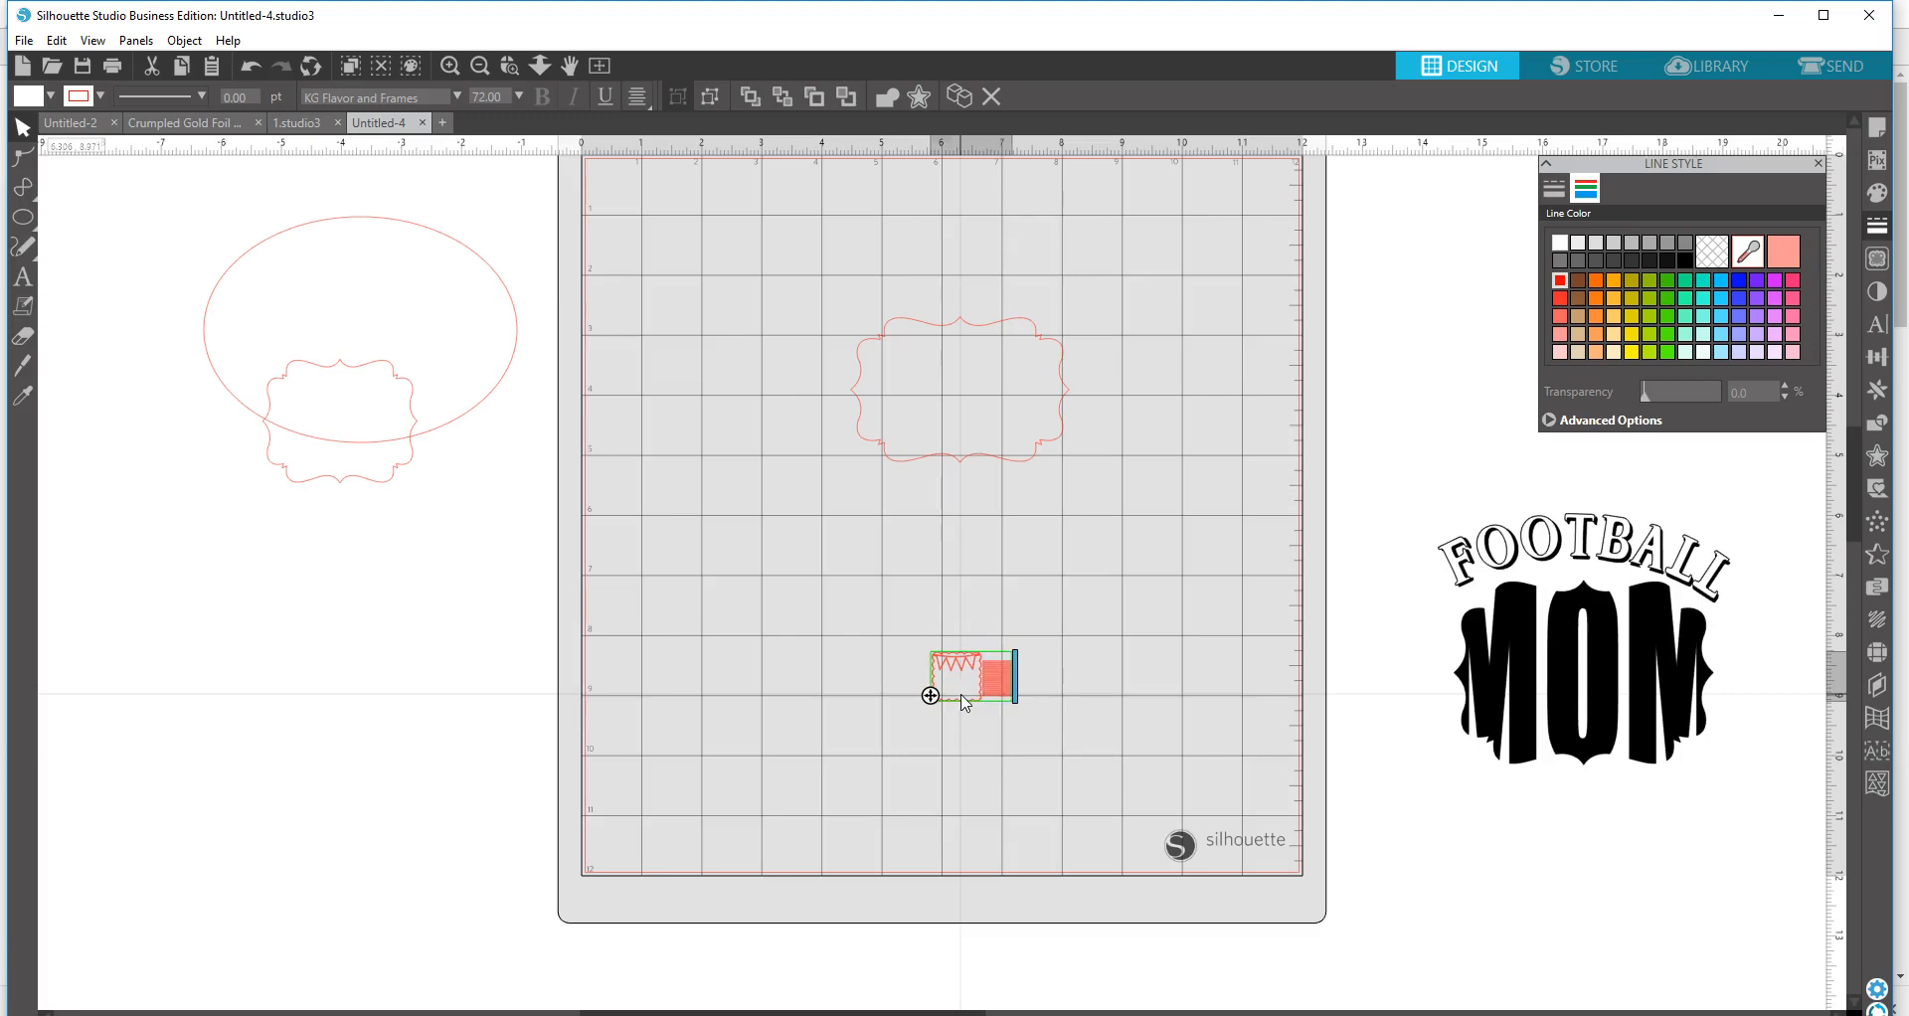
{"action": "type", "text": "c"}
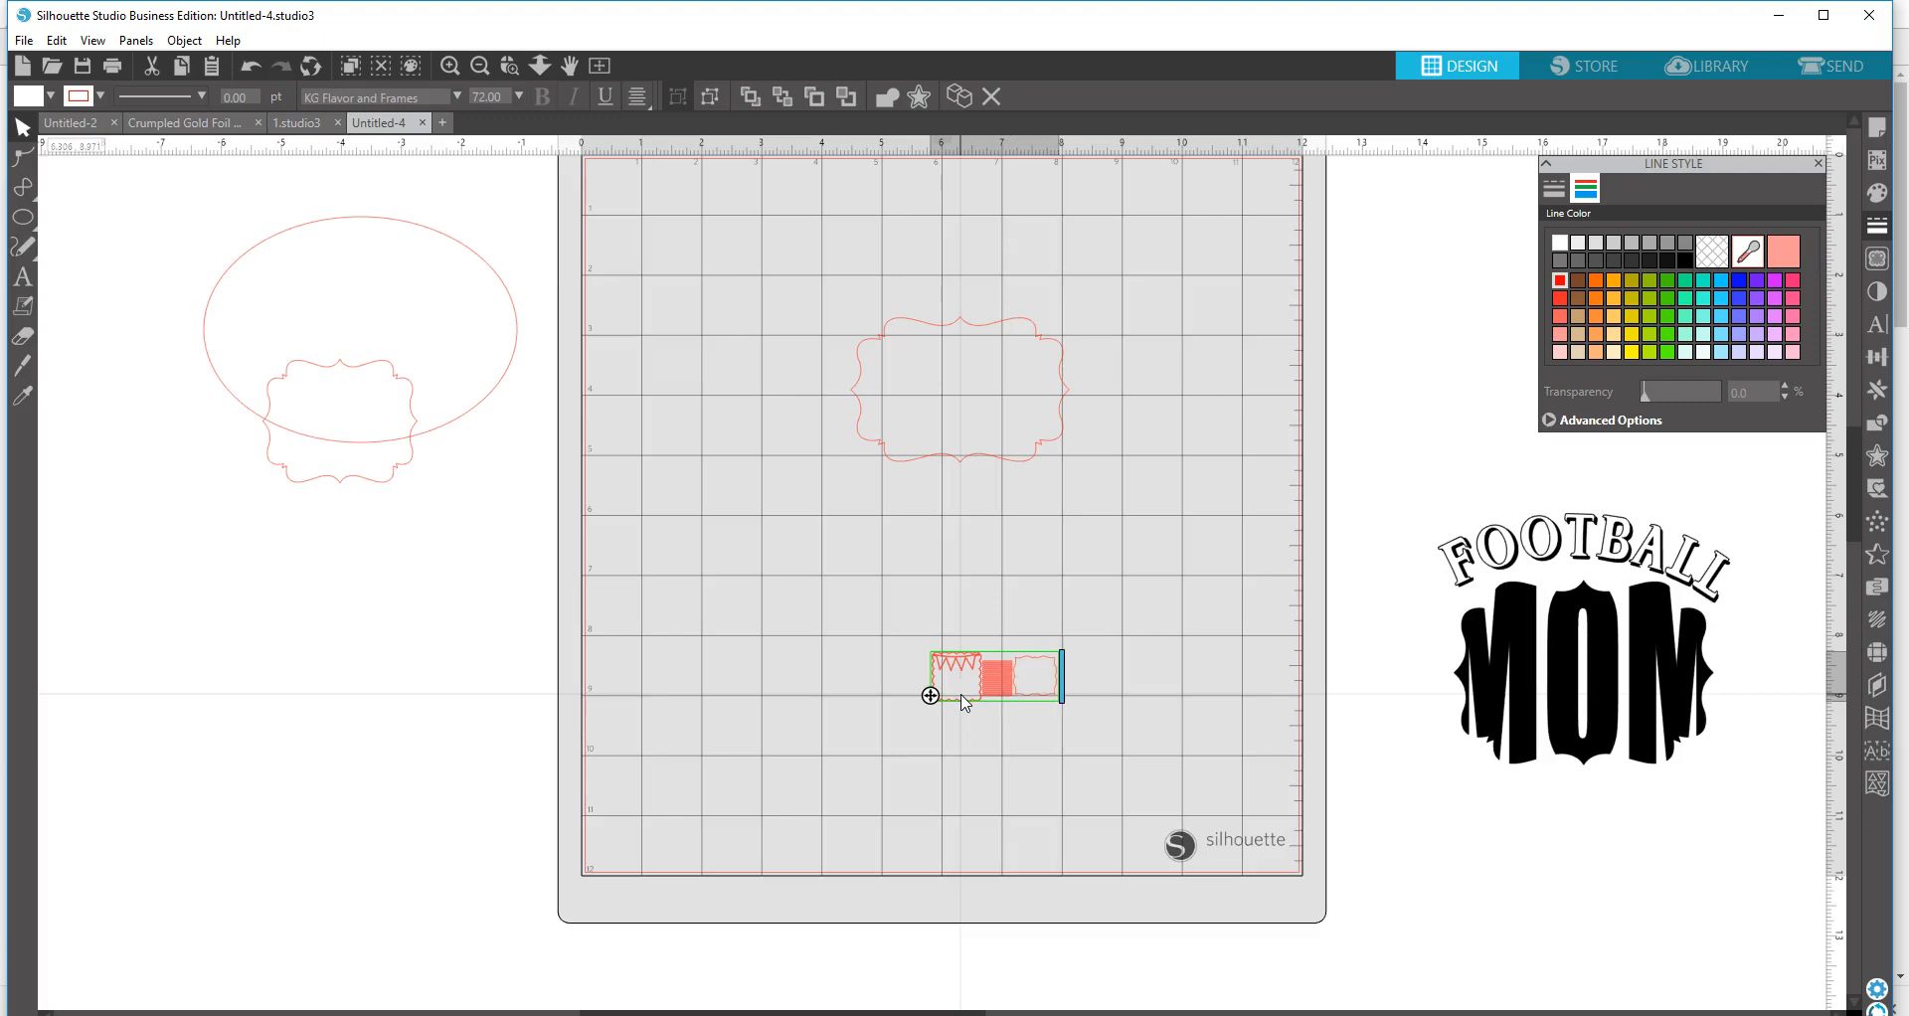
{"action": "left_click", "coordinate": [1006, 752]}
- Change the font of the new three-letter text to Impact
{"action": "left_click", "coordinate": [1014, 684]}
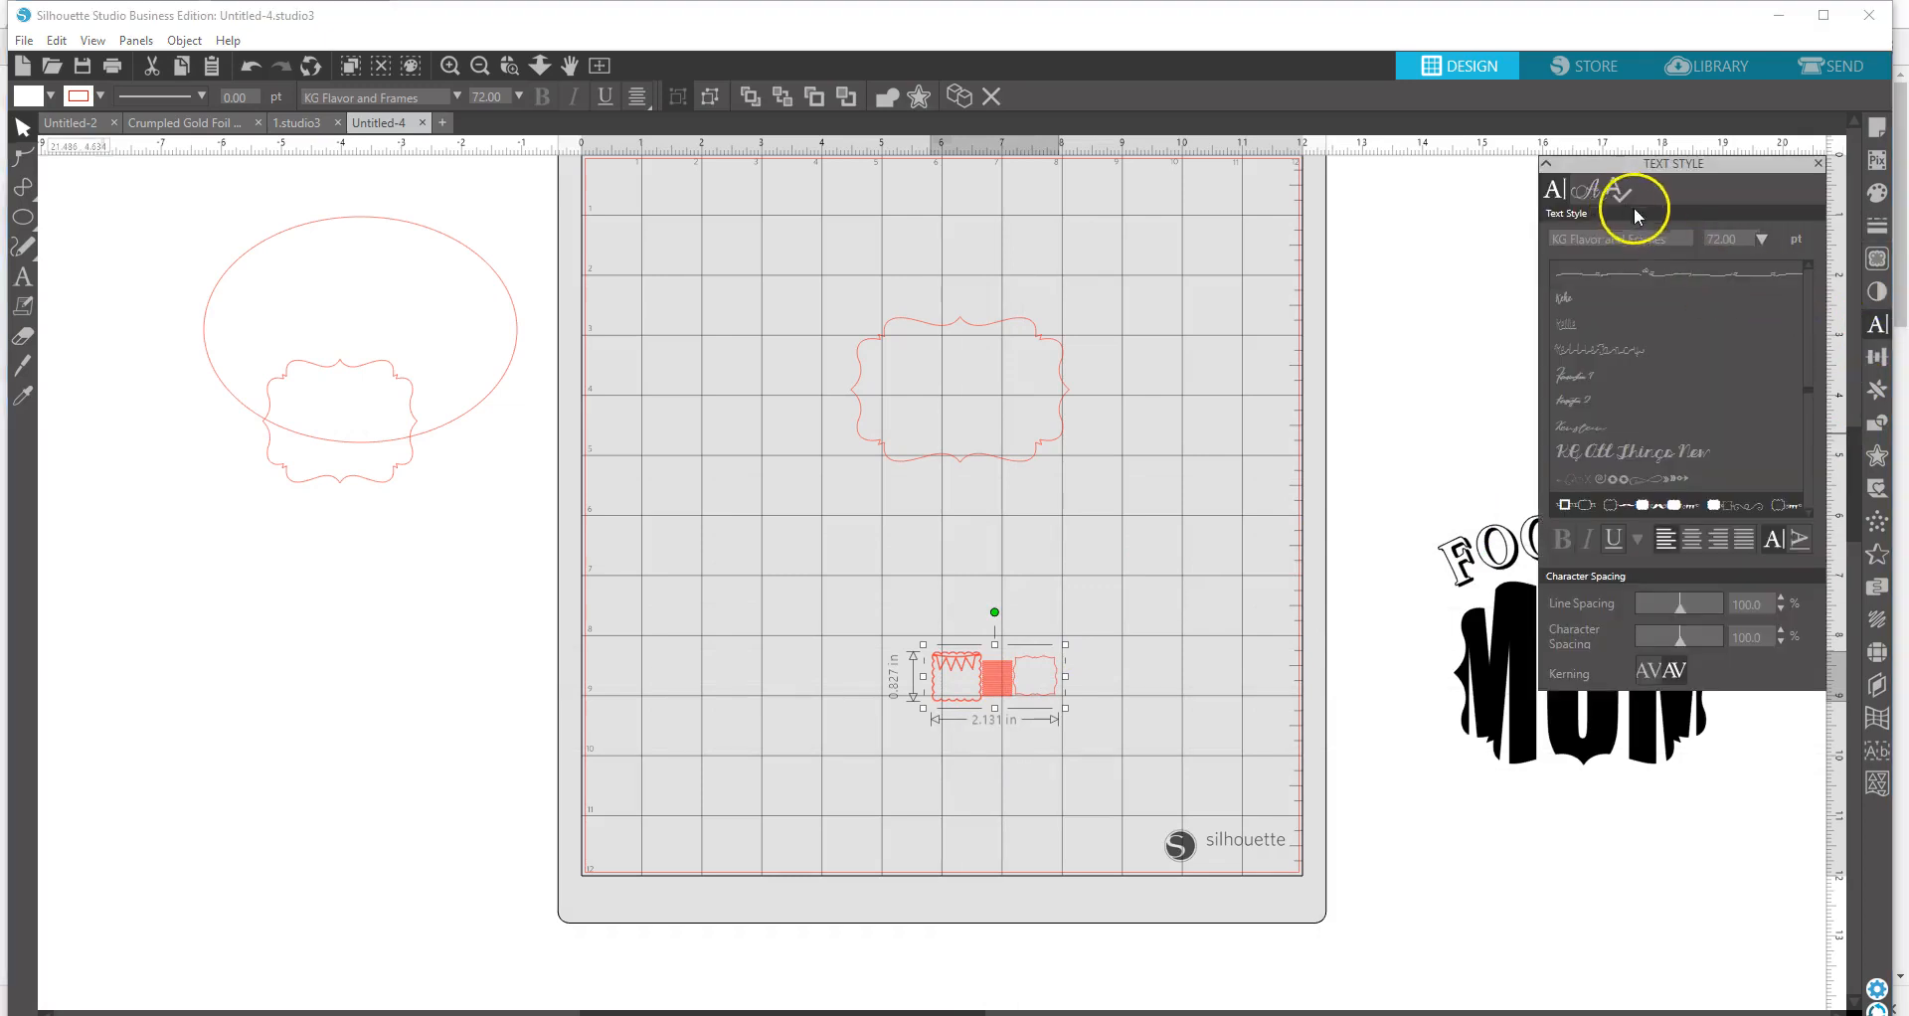
{"action": "left_click_drag", "start_coordinate": [1653, 238], "coordinate": [1510, 253]}
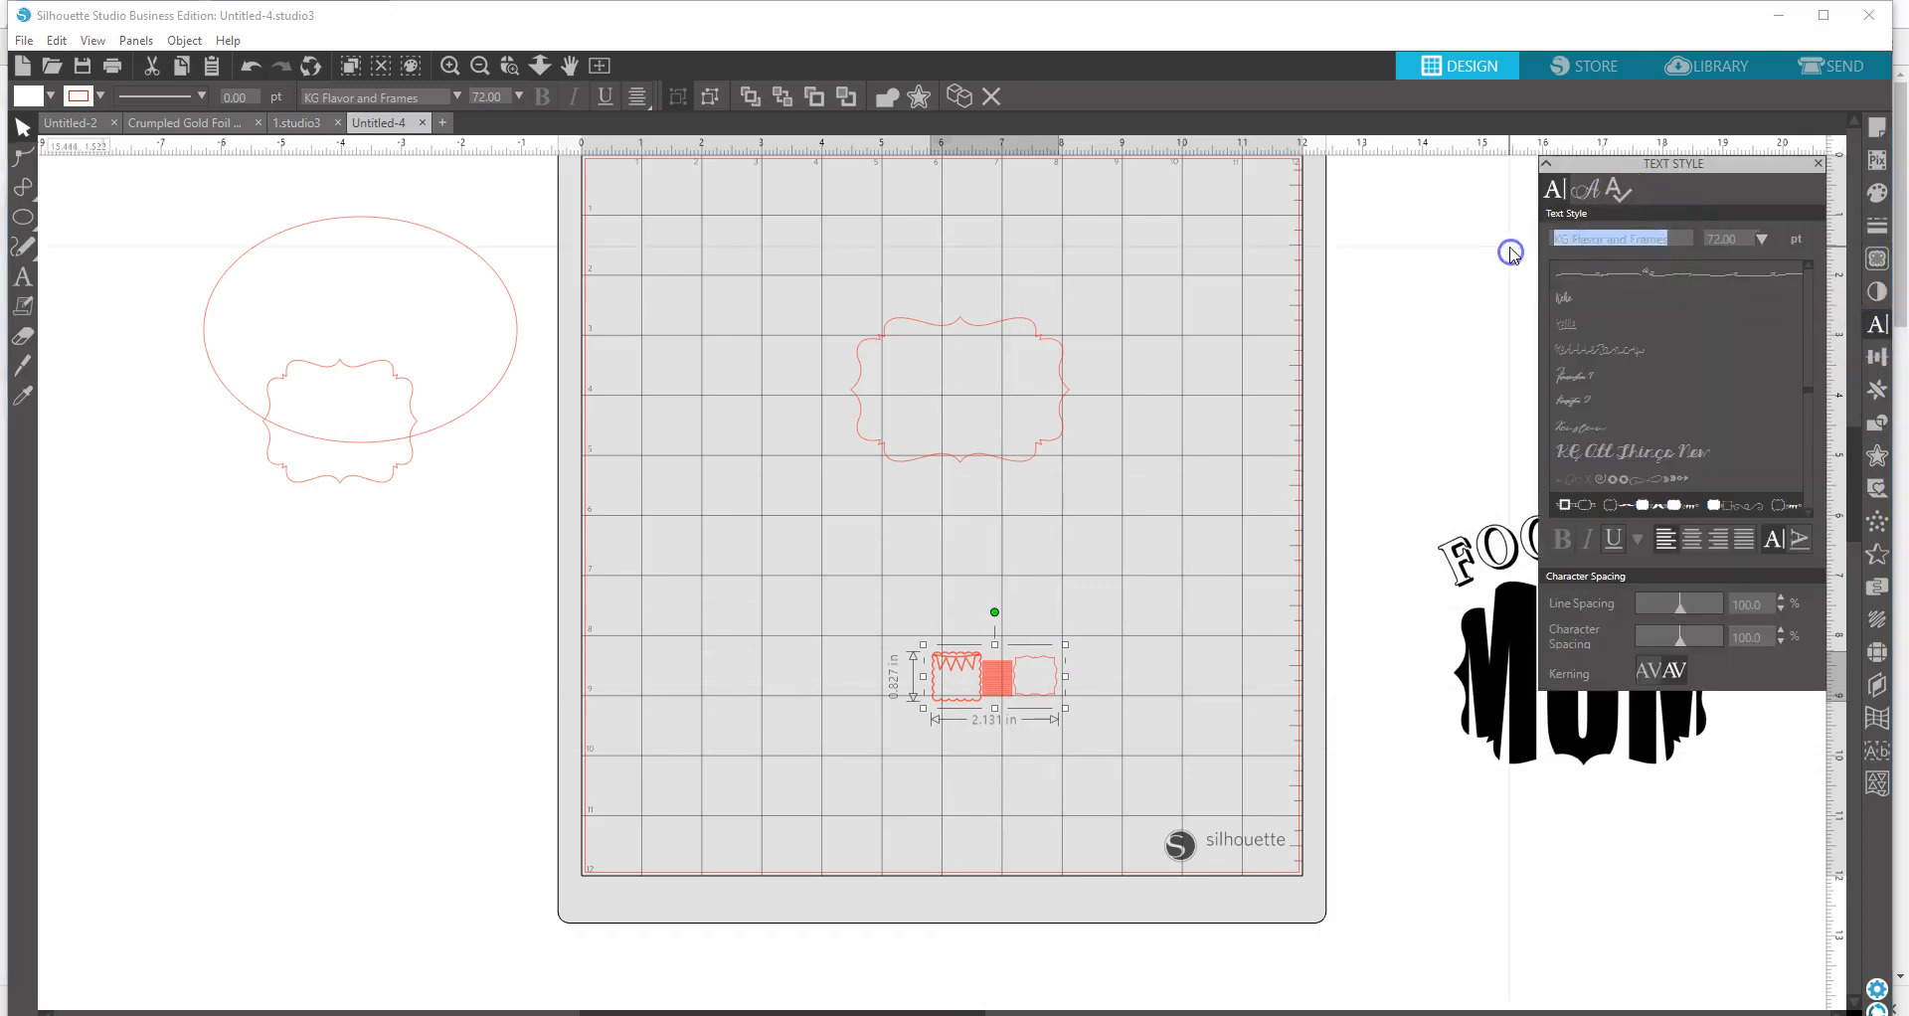
{"action": "type", "text": "IMPact"}
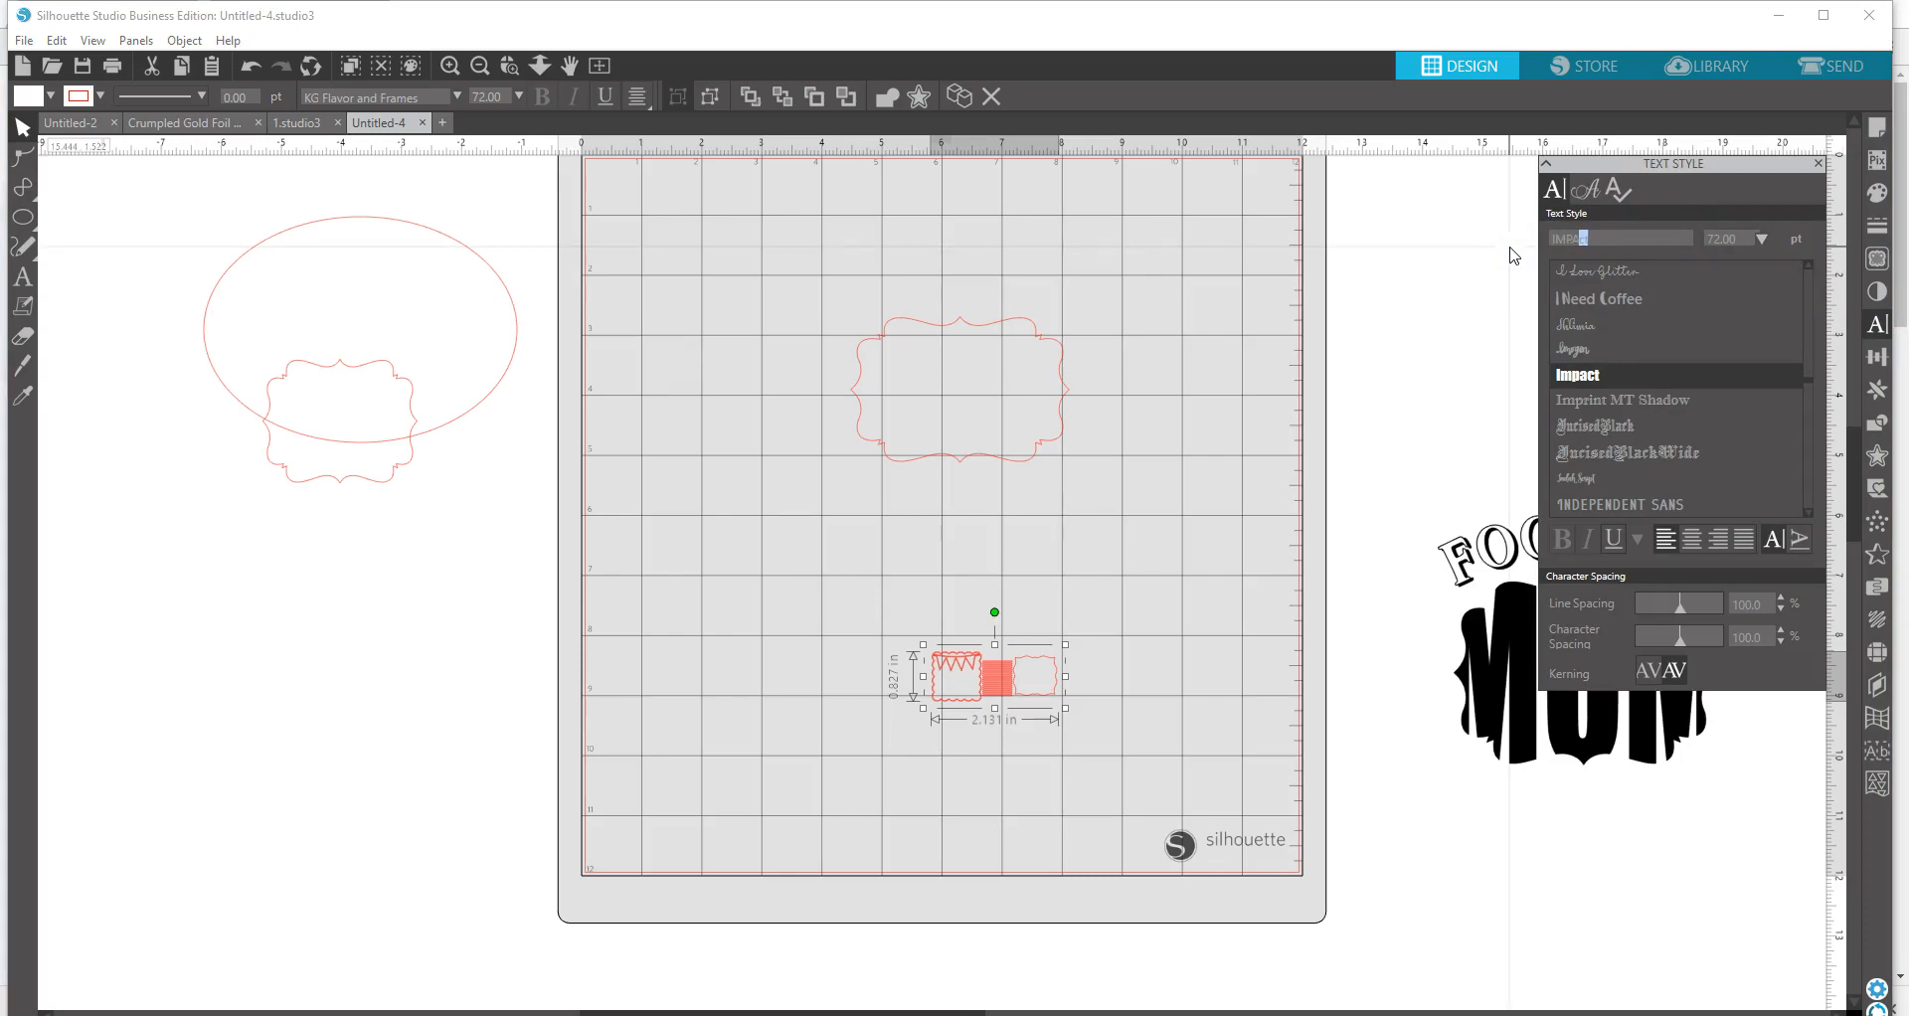
{"action": "key", "text": "Return"}
{"action": "left_click", "coordinate": [1194, 630]}
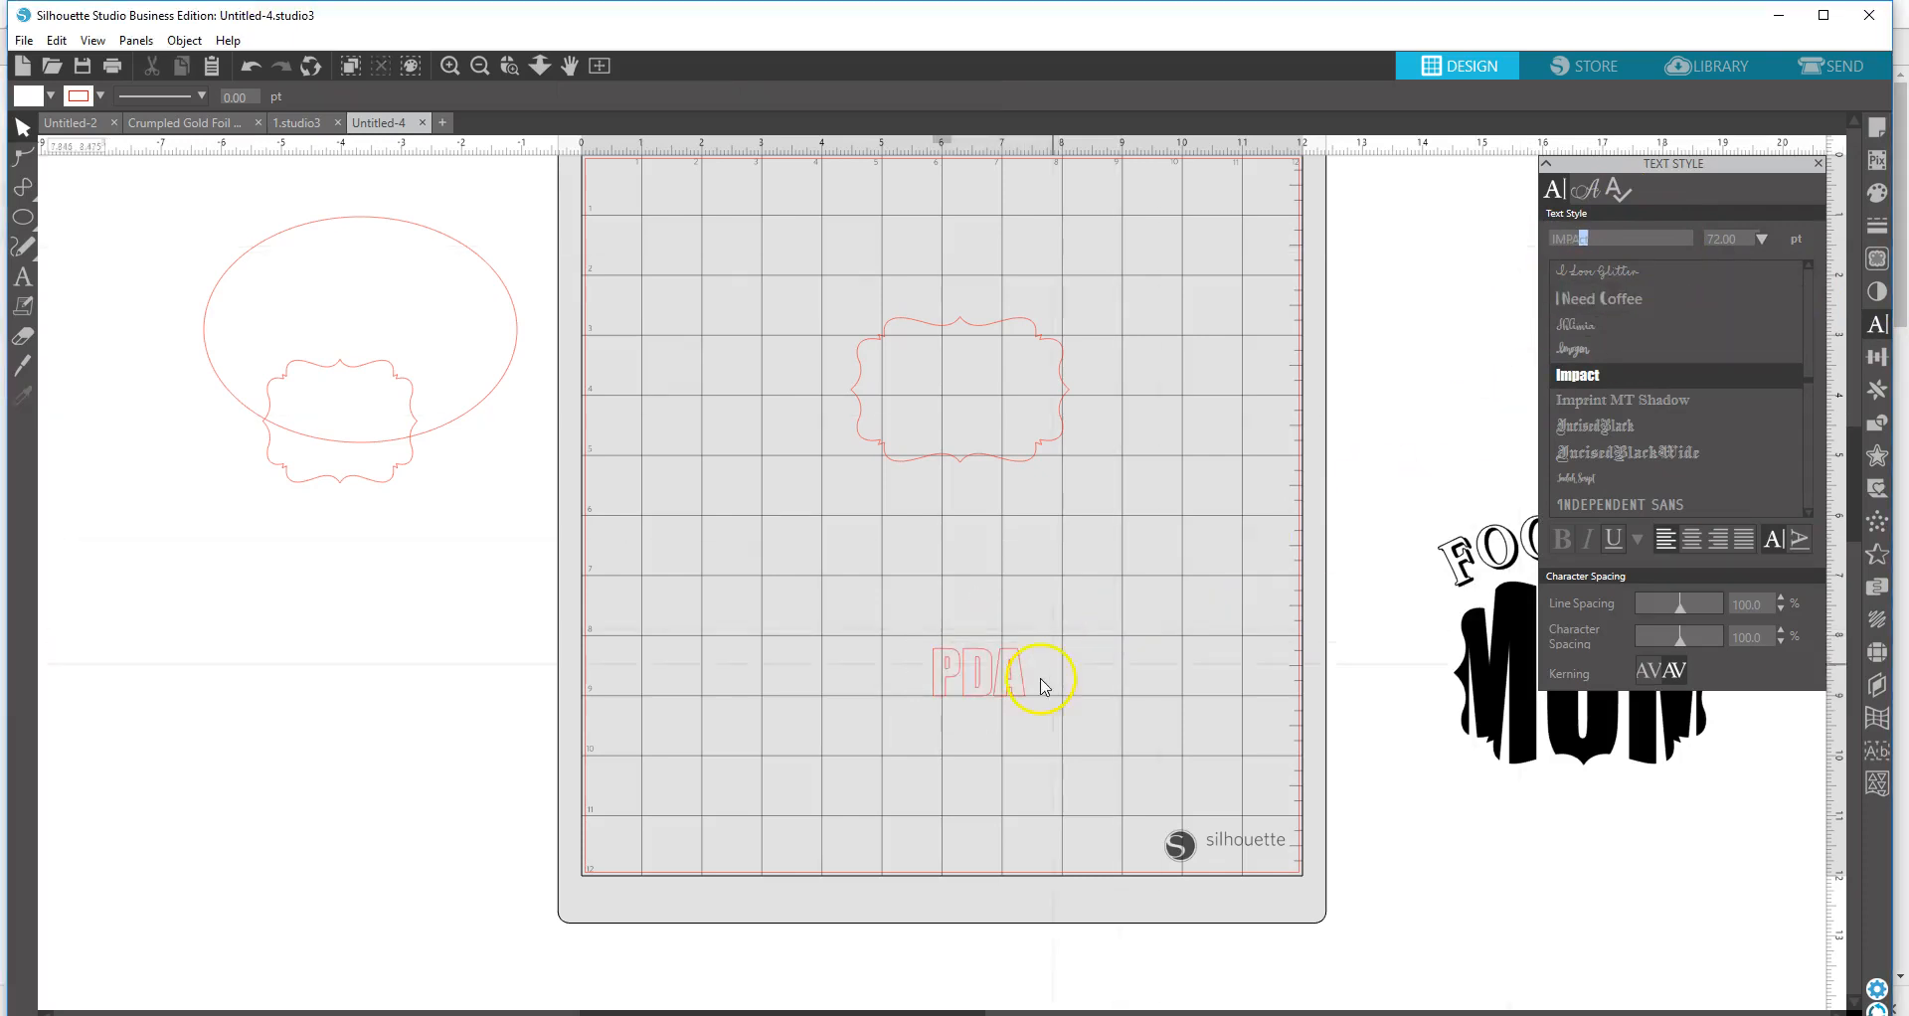
- Give the PDA text a black fill and a black line color
{"action": "left_click", "coordinate": [1007, 686]}
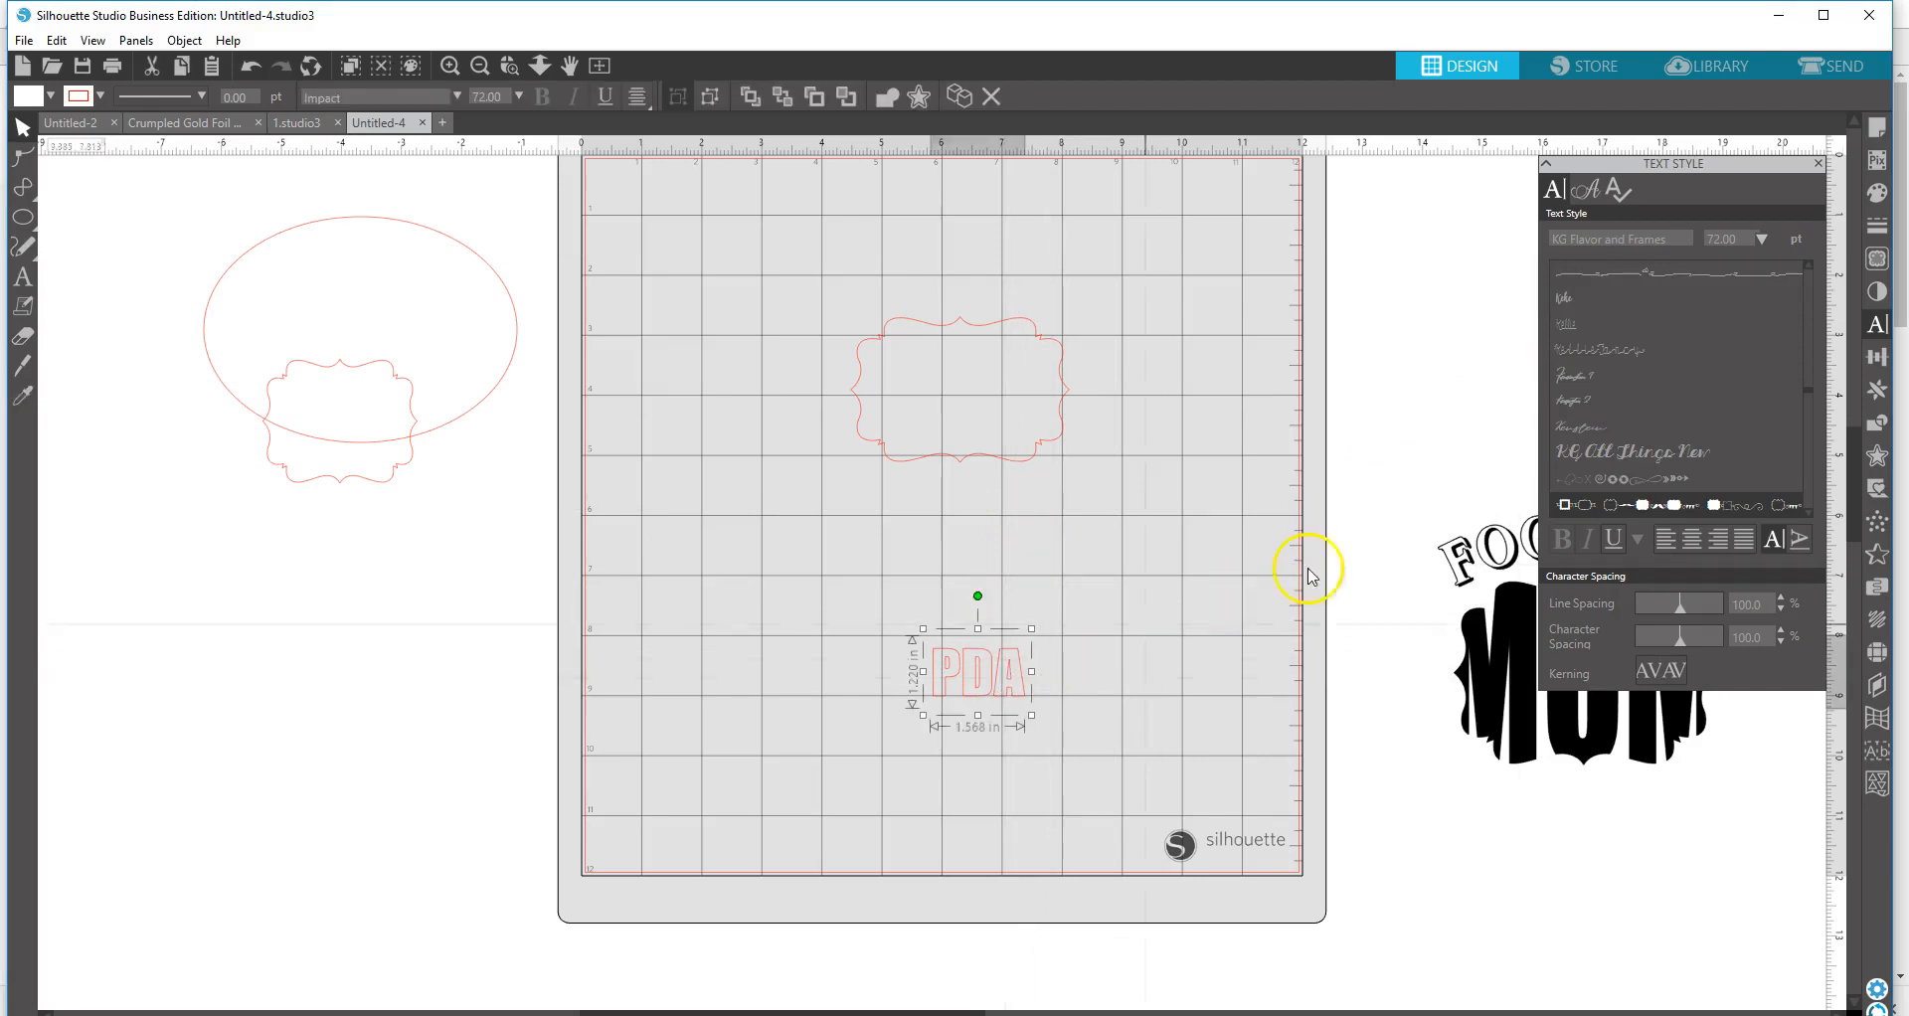
{"action": "left_click", "coordinate": [1877, 192]}
{"action": "left_click", "coordinate": [1685, 259]}
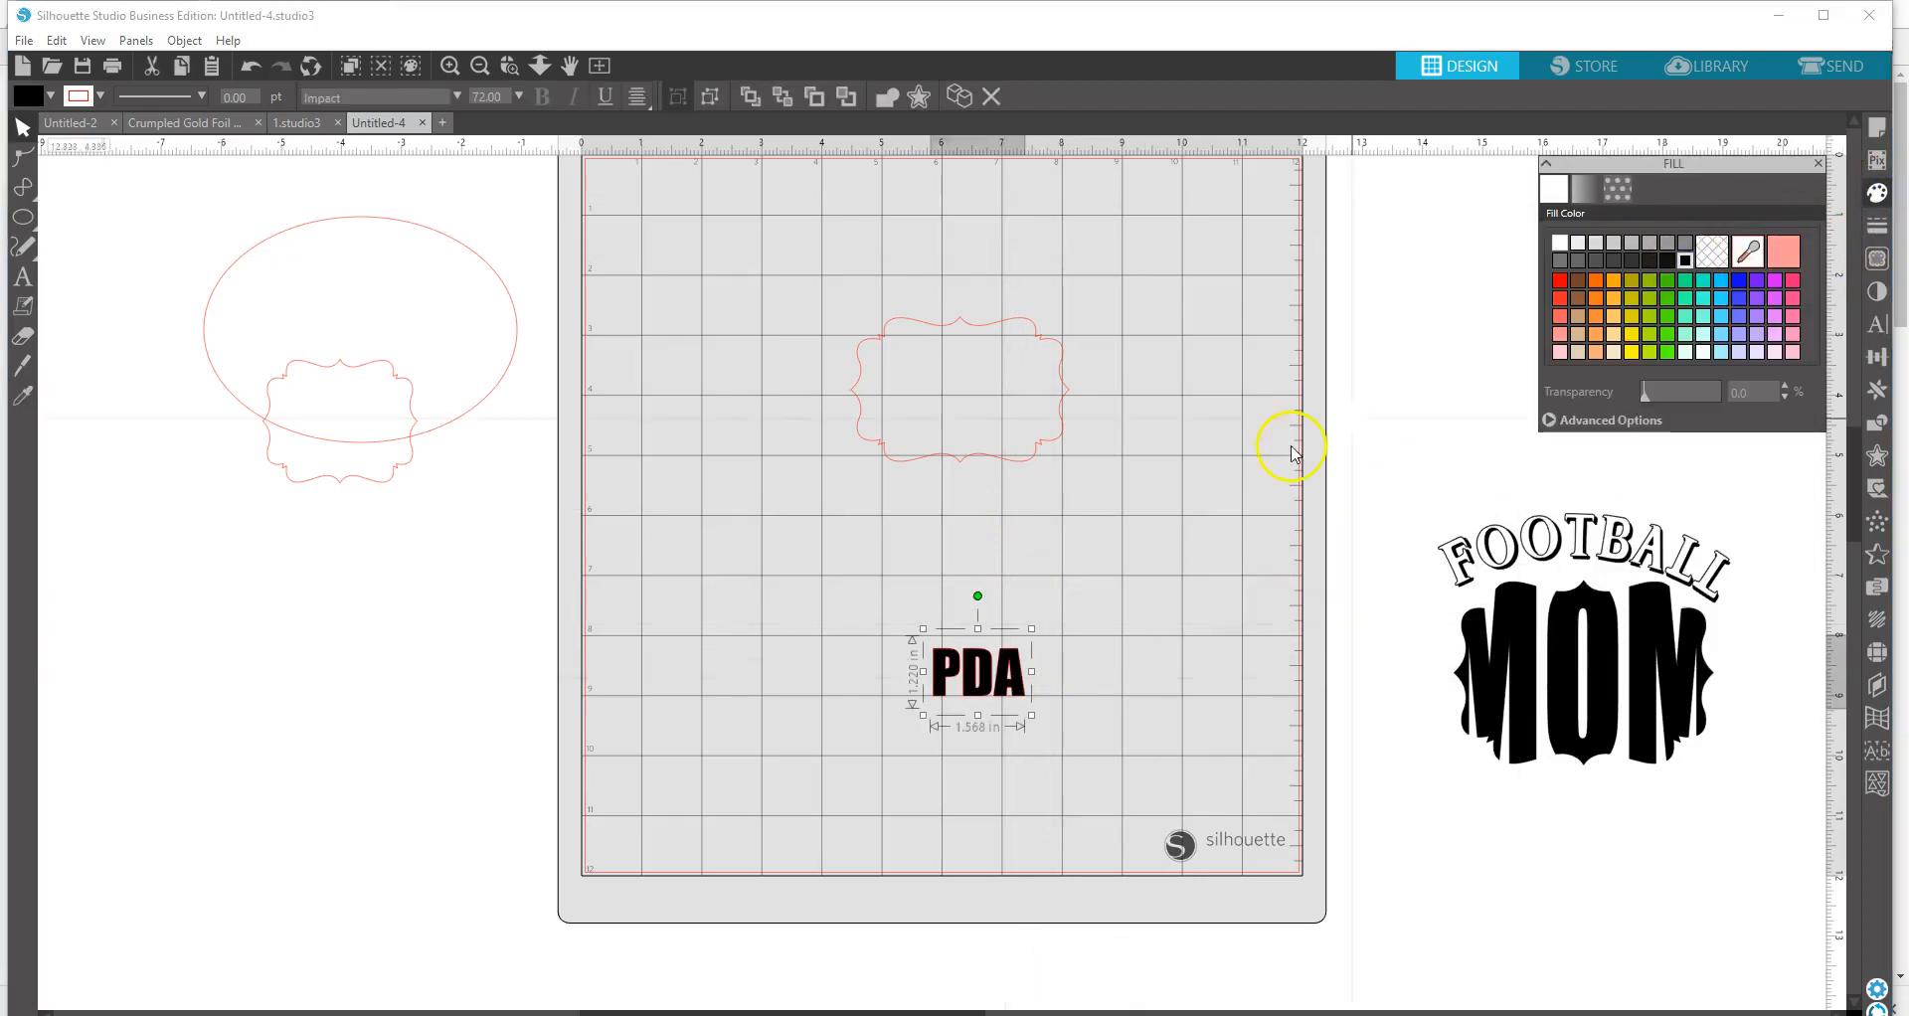
{"action": "left_click", "coordinate": [1877, 225]}
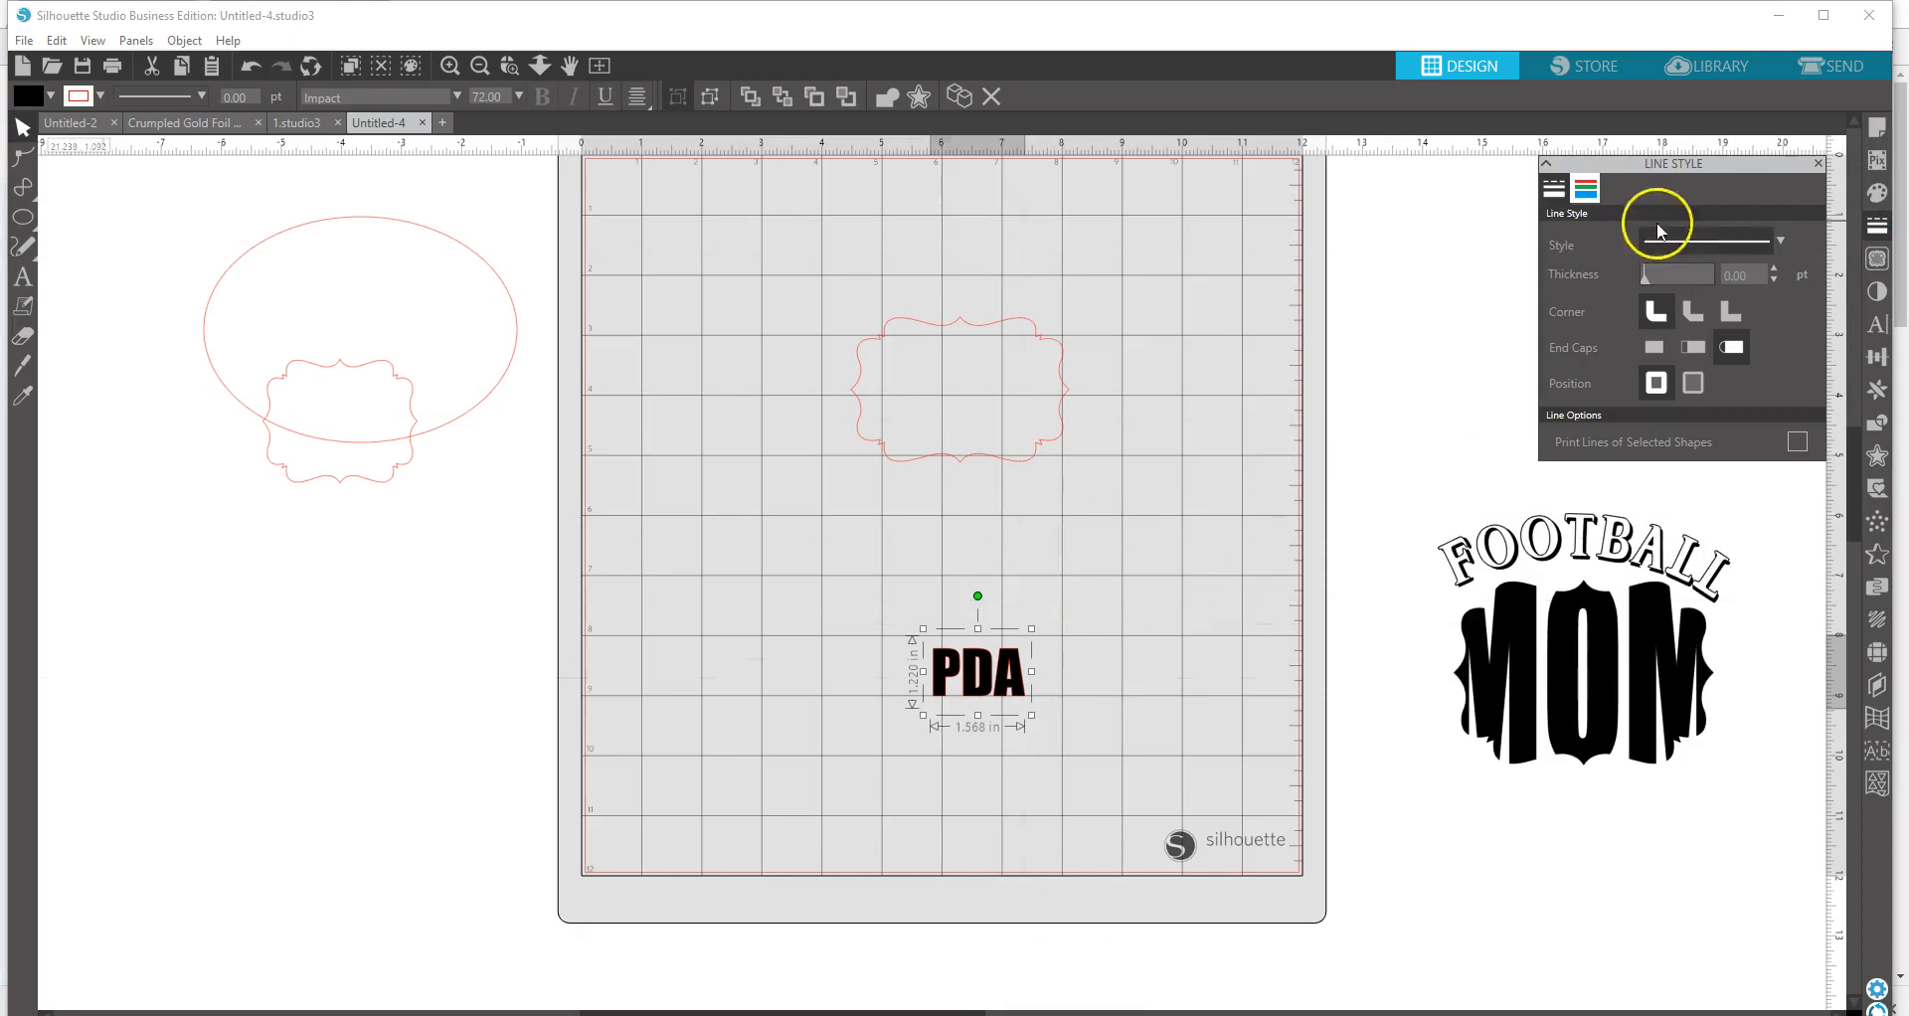
{"action": "left_click", "coordinate": [1596, 196]}
{"action": "left_click", "coordinate": [1684, 260]}
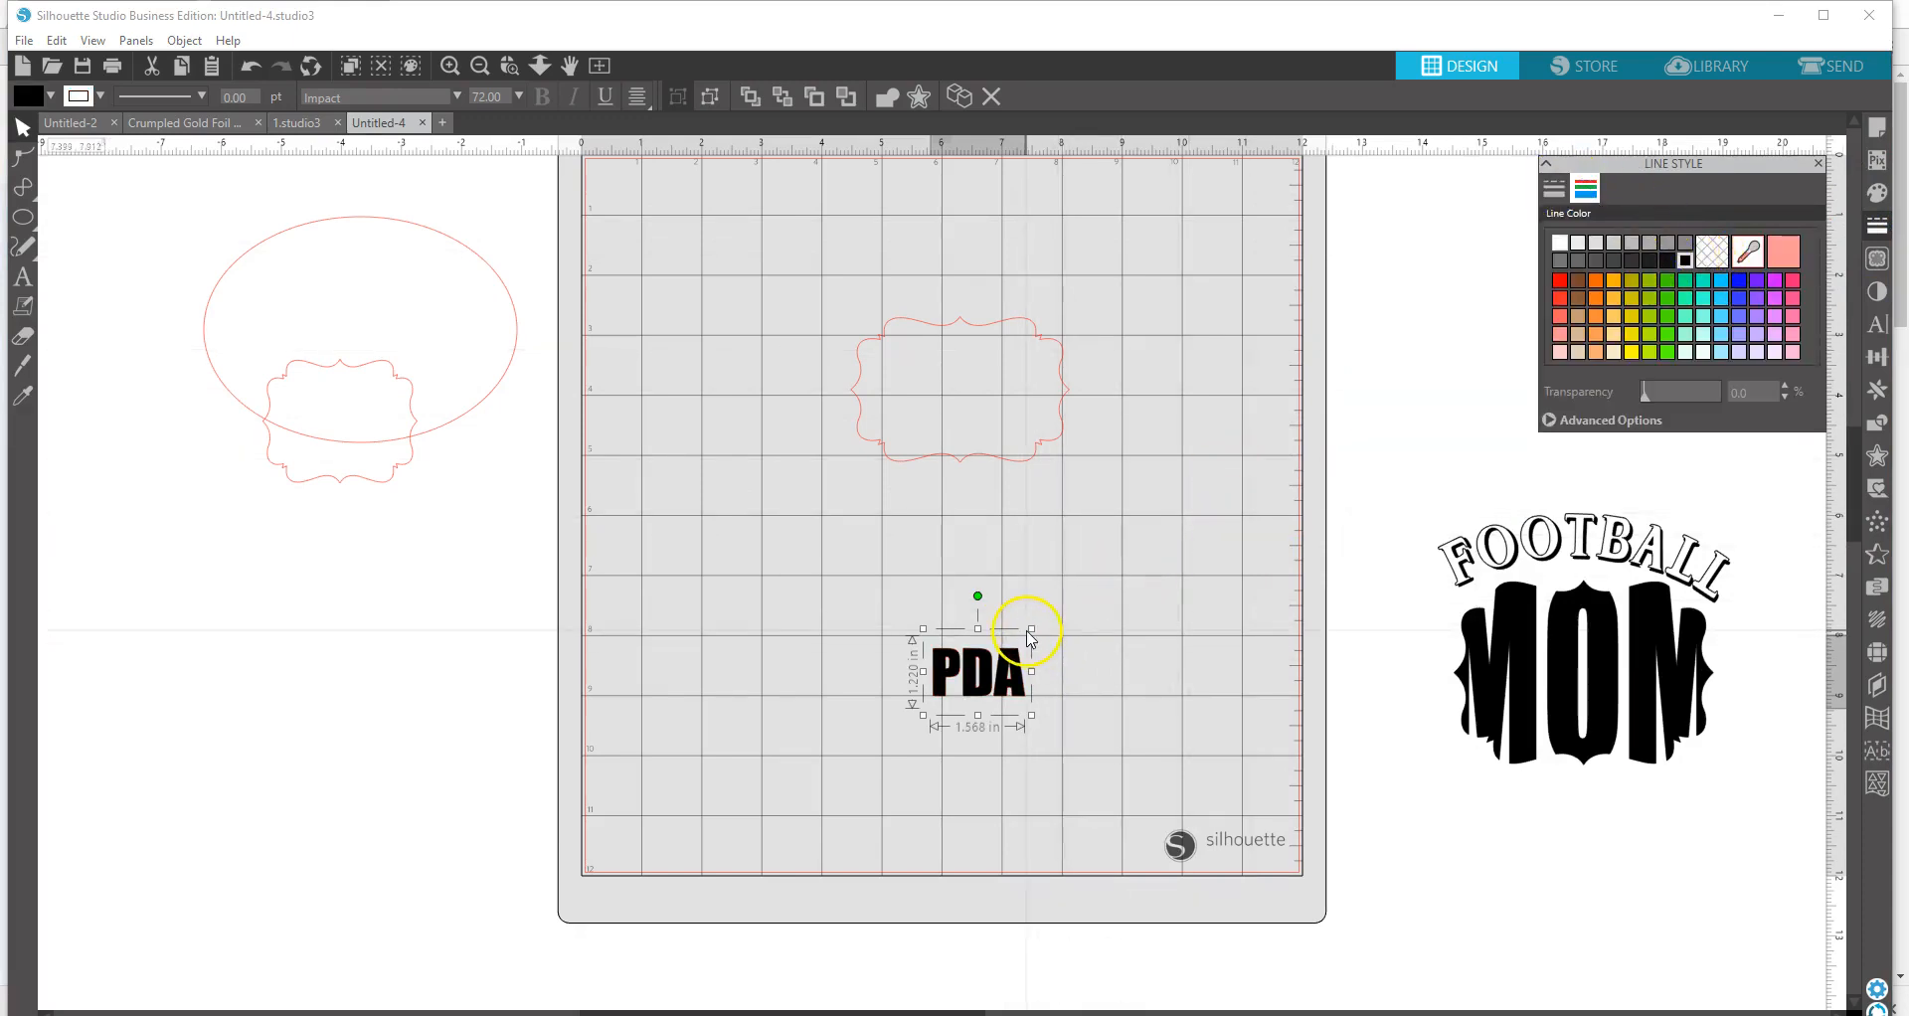
- Enlarge PDA to about 3.54 in wide and resize the decorative frame above it to about 4.87 in wide and 3.50 in tall
{"action": "left_click_drag", "start_coordinate": [1032, 628], "coordinate": [1149, 537]}
{"action": "left_click_drag", "start_coordinate": [1062, 589], "coordinate": [949, 638]}
{"action": "left_click_drag", "start_coordinate": [992, 455], "coordinate": [970, 512]}
{"action": "mouse_move", "coordinate": [1047, 355]}
{"action": "left_mouse_down"}
{"action": "mouse_move", "coordinate": [1116, 307]}
{"action": "mouse_move", "coordinate": [1011, 343]}
{"action": "left_mouse_up"}
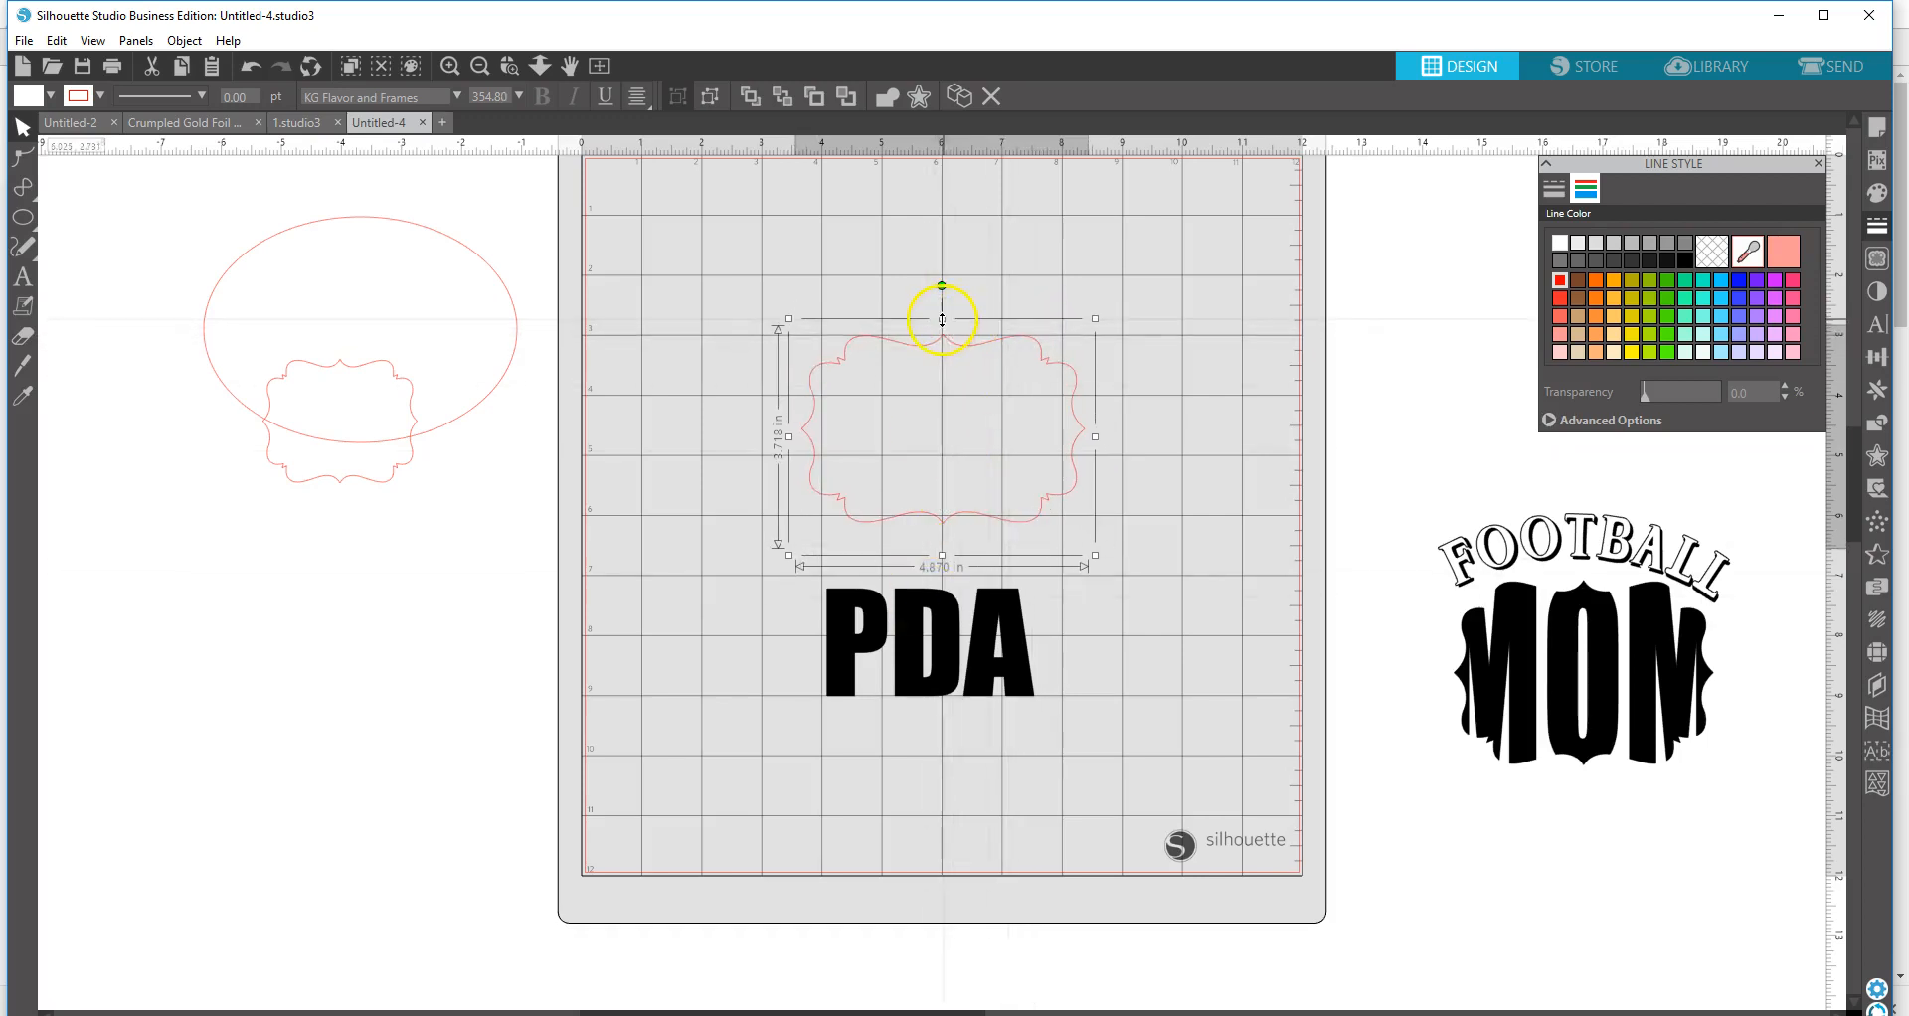
{"action": "left_click_drag", "start_coordinate": [943, 320], "coordinate": [942, 330]}
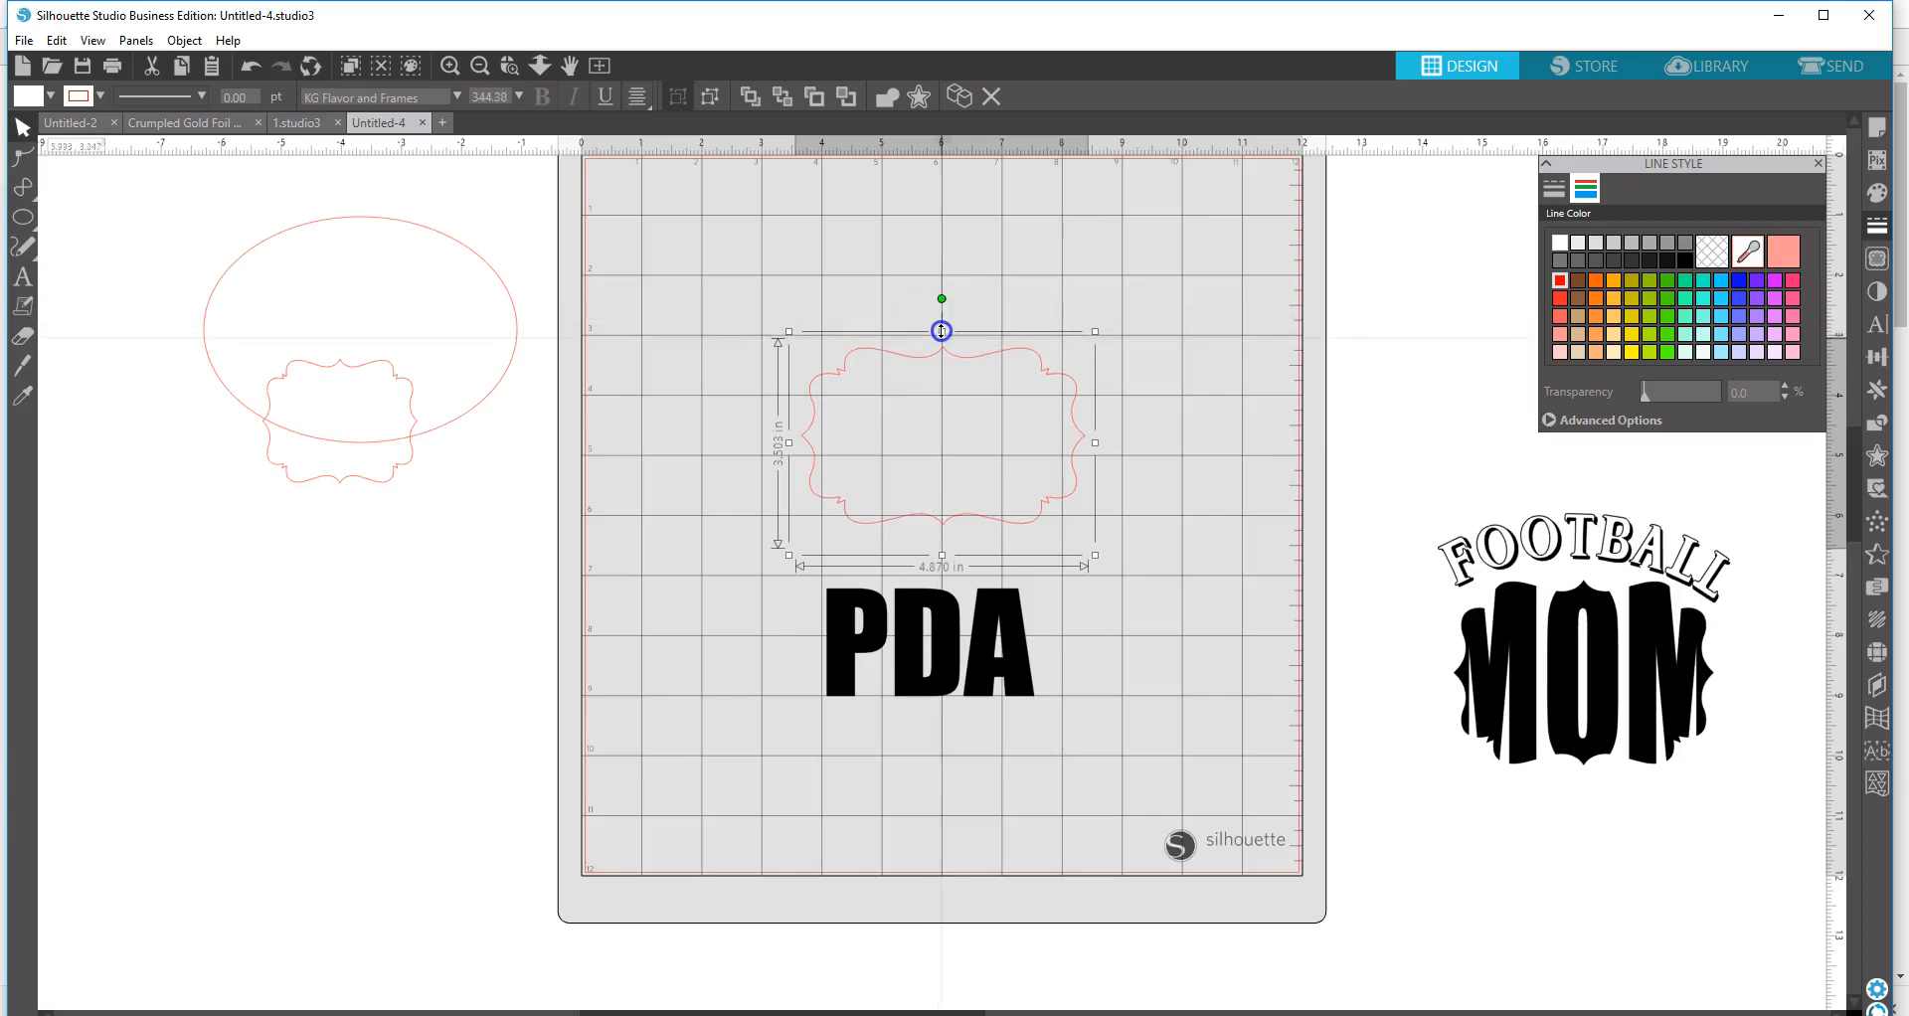
- Position PDA over the frame and enlarge it to about 5.06 in wide and 4.6 in tall so it covers the frame
{"action": "left_click_drag", "start_coordinate": [950, 623], "coordinate": [962, 428]}
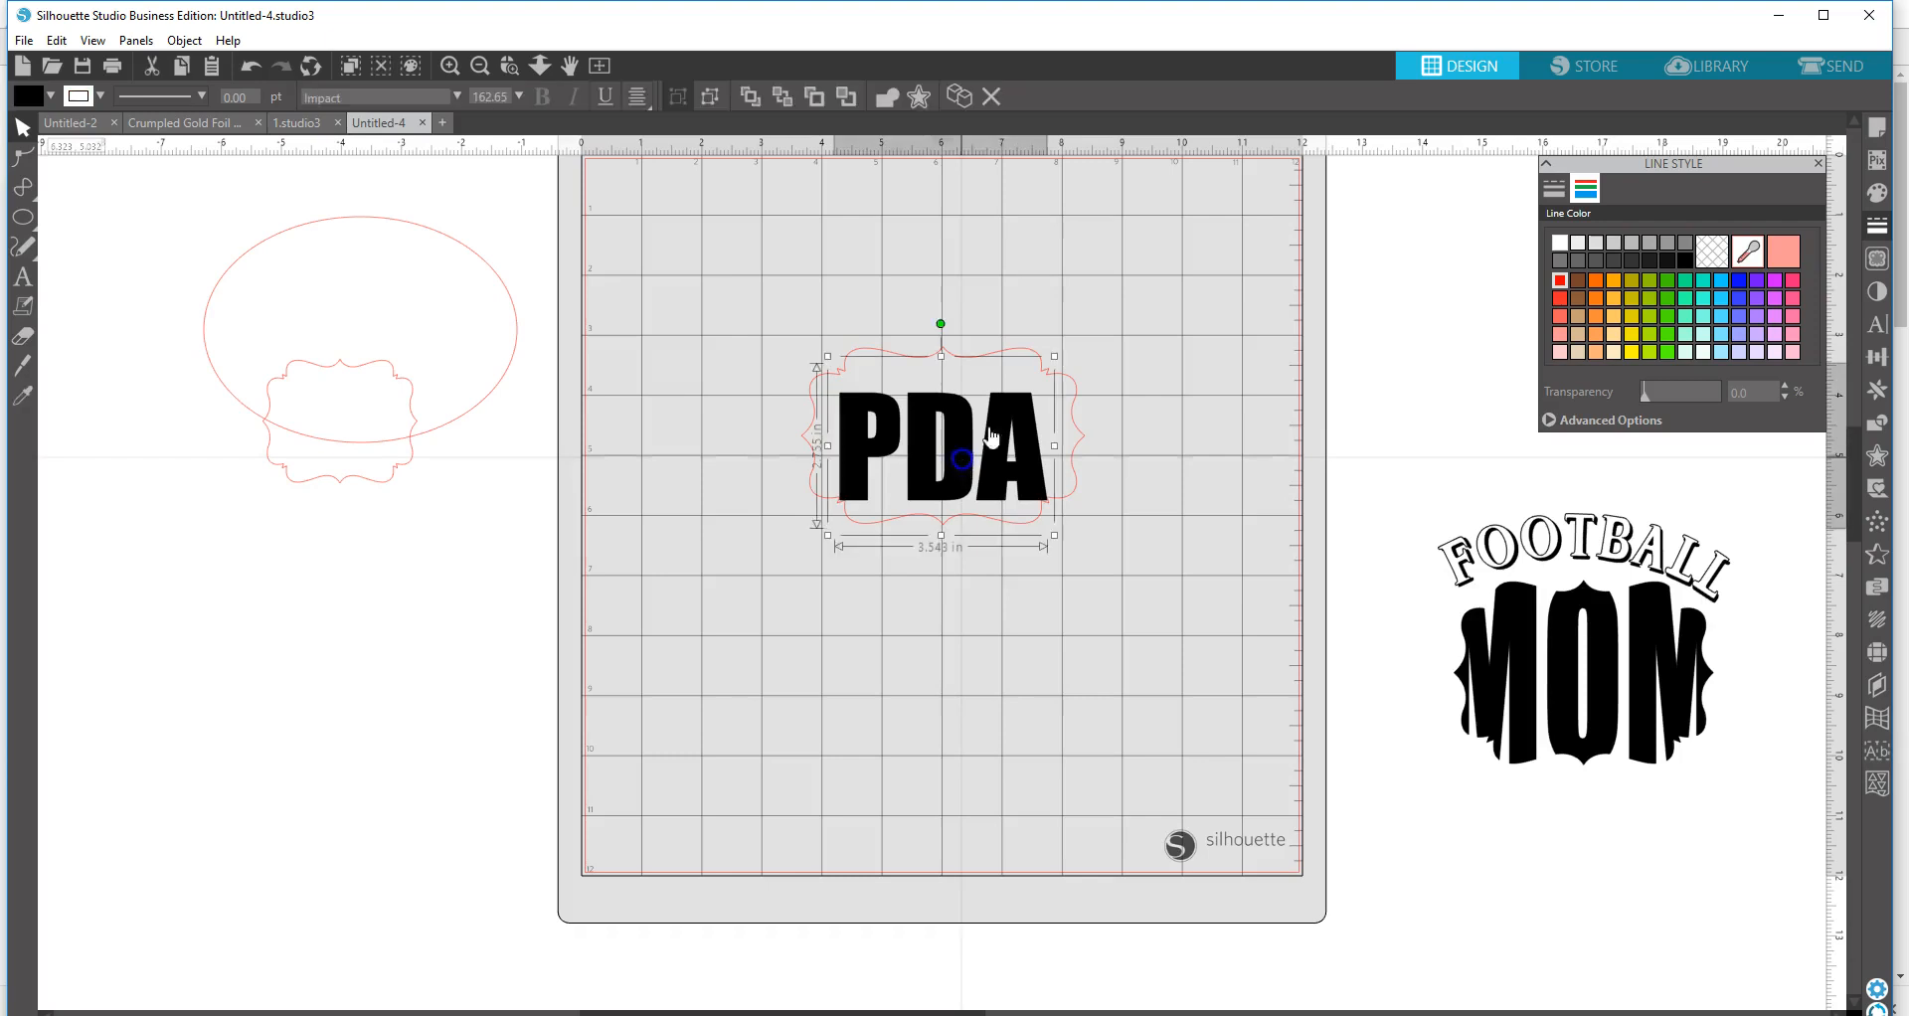
{"action": "left_click_drag", "start_coordinate": [1052, 354], "coordinate": [1109, 325]}
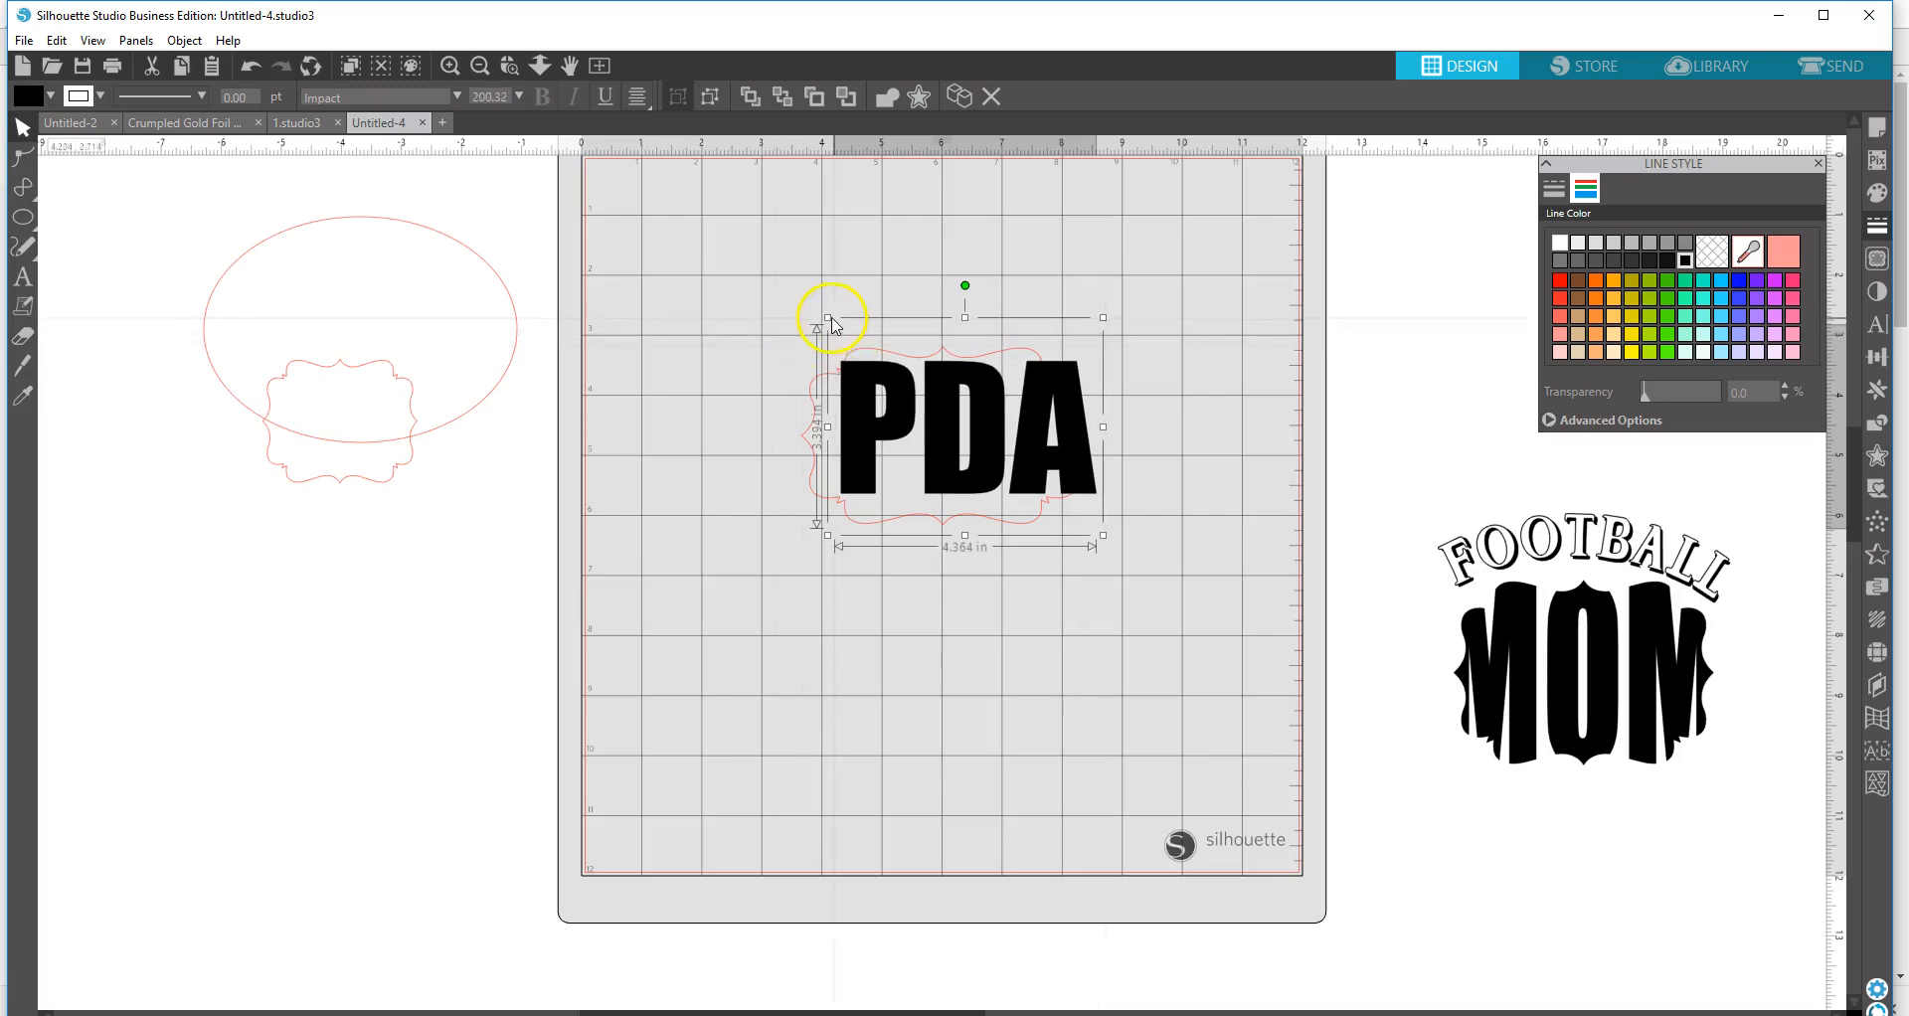
{"action": "left_click_drag", "start_coordinate": [828, 316], "coordinate": [779, 294]}
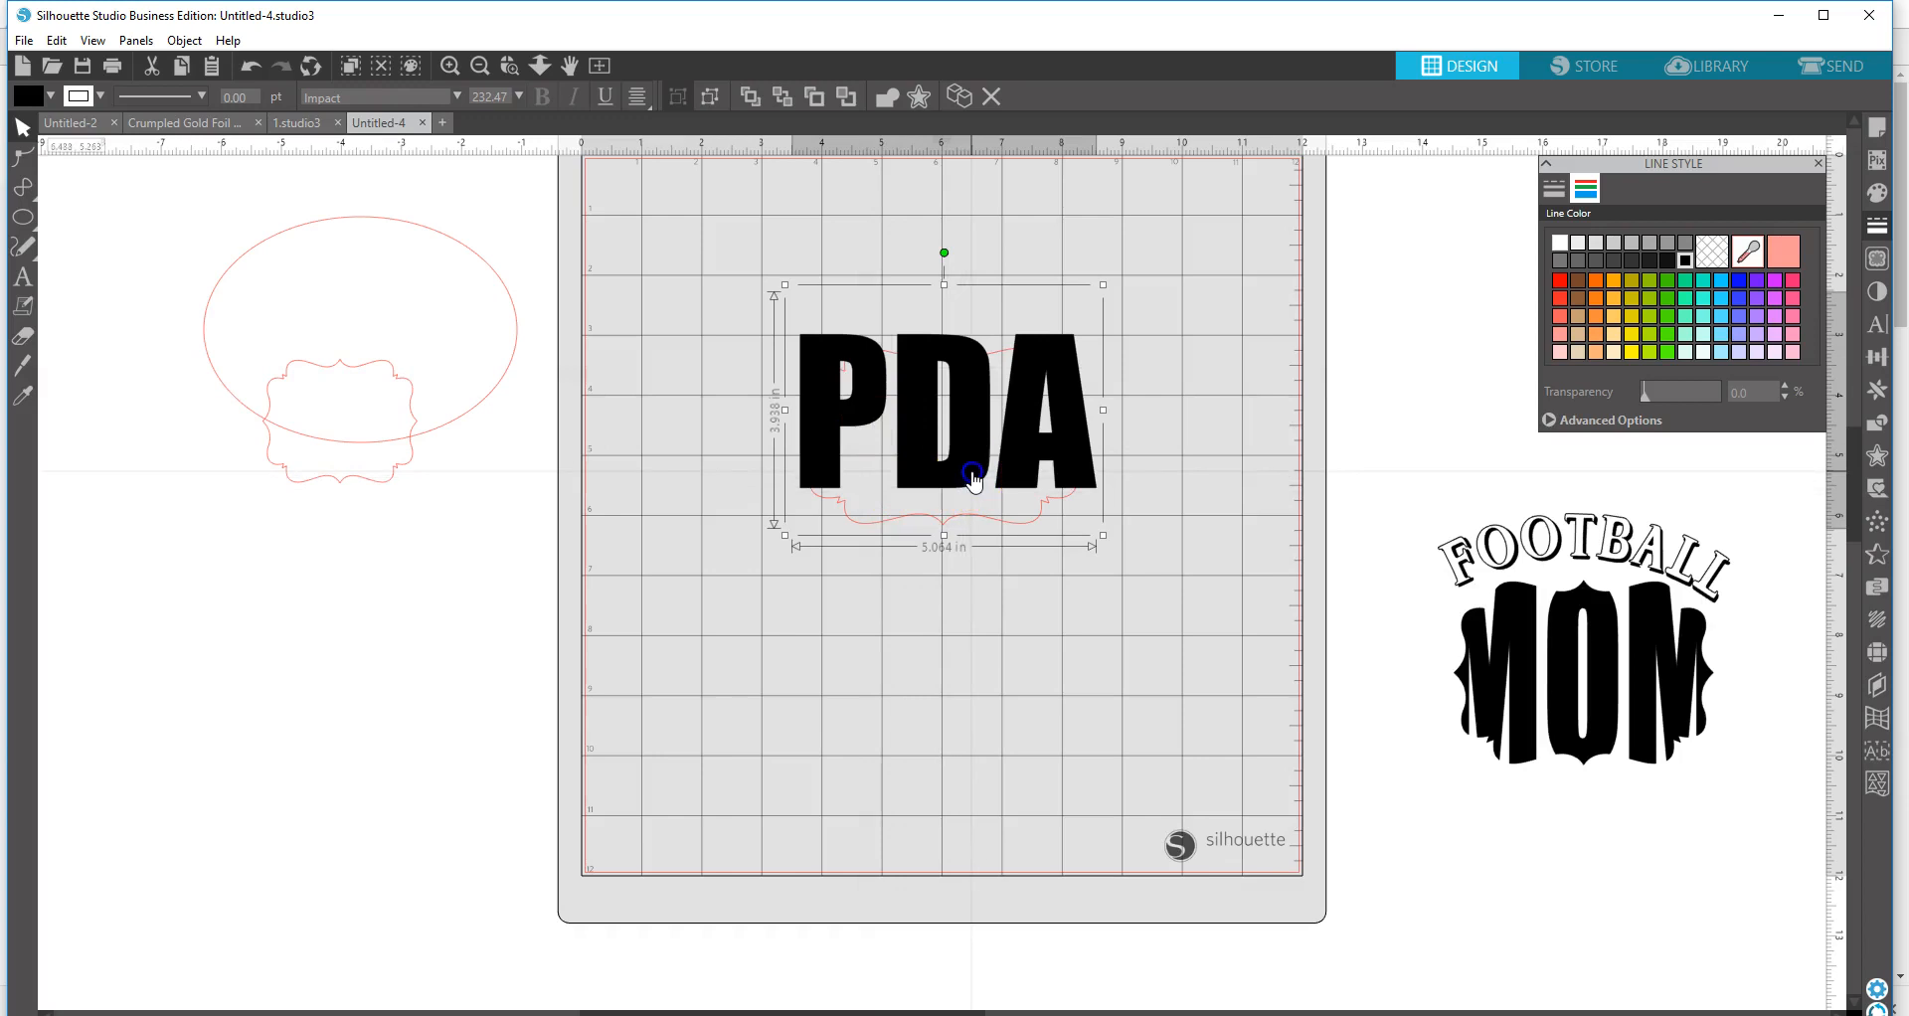
{"action": "left_click_drag", "start_coordinate": [972, 484], "coordinate": [975, 506]}
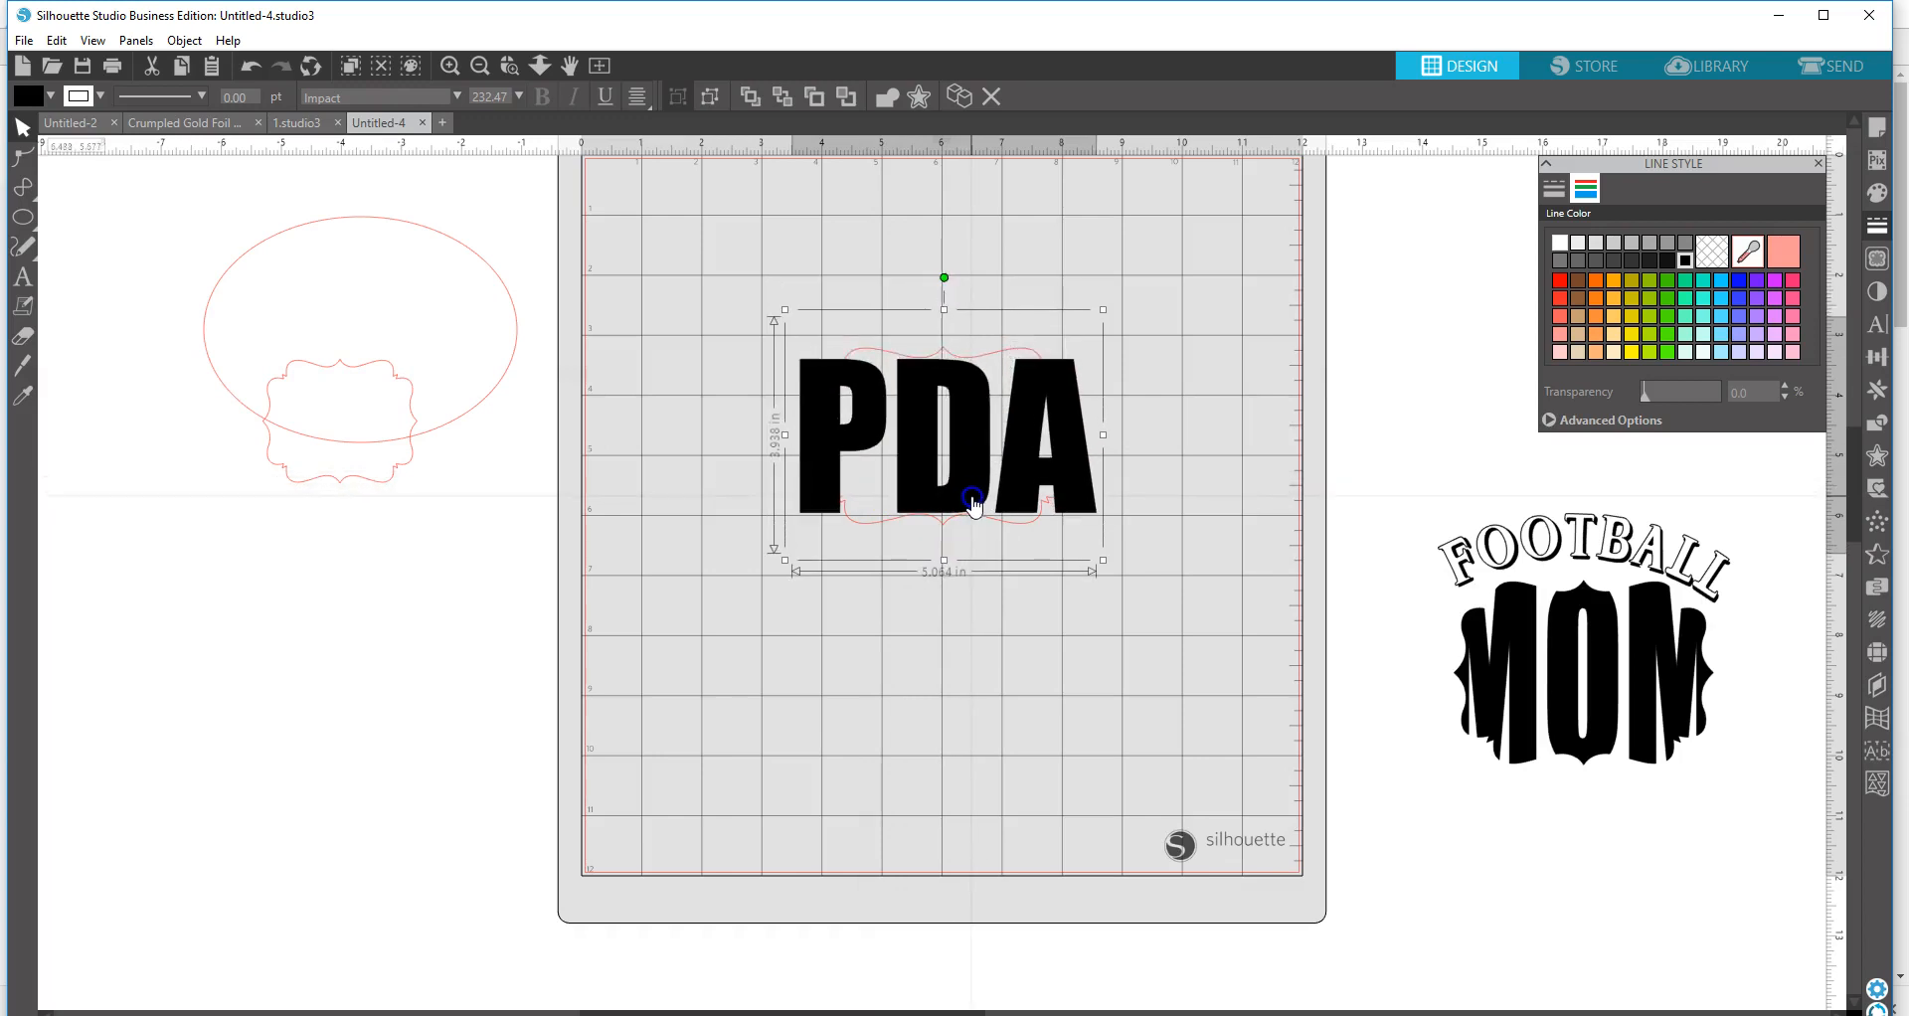
{"action": "left_click_drag", "start_coordinate": [944, 311], "coordinate": [948, 288]}
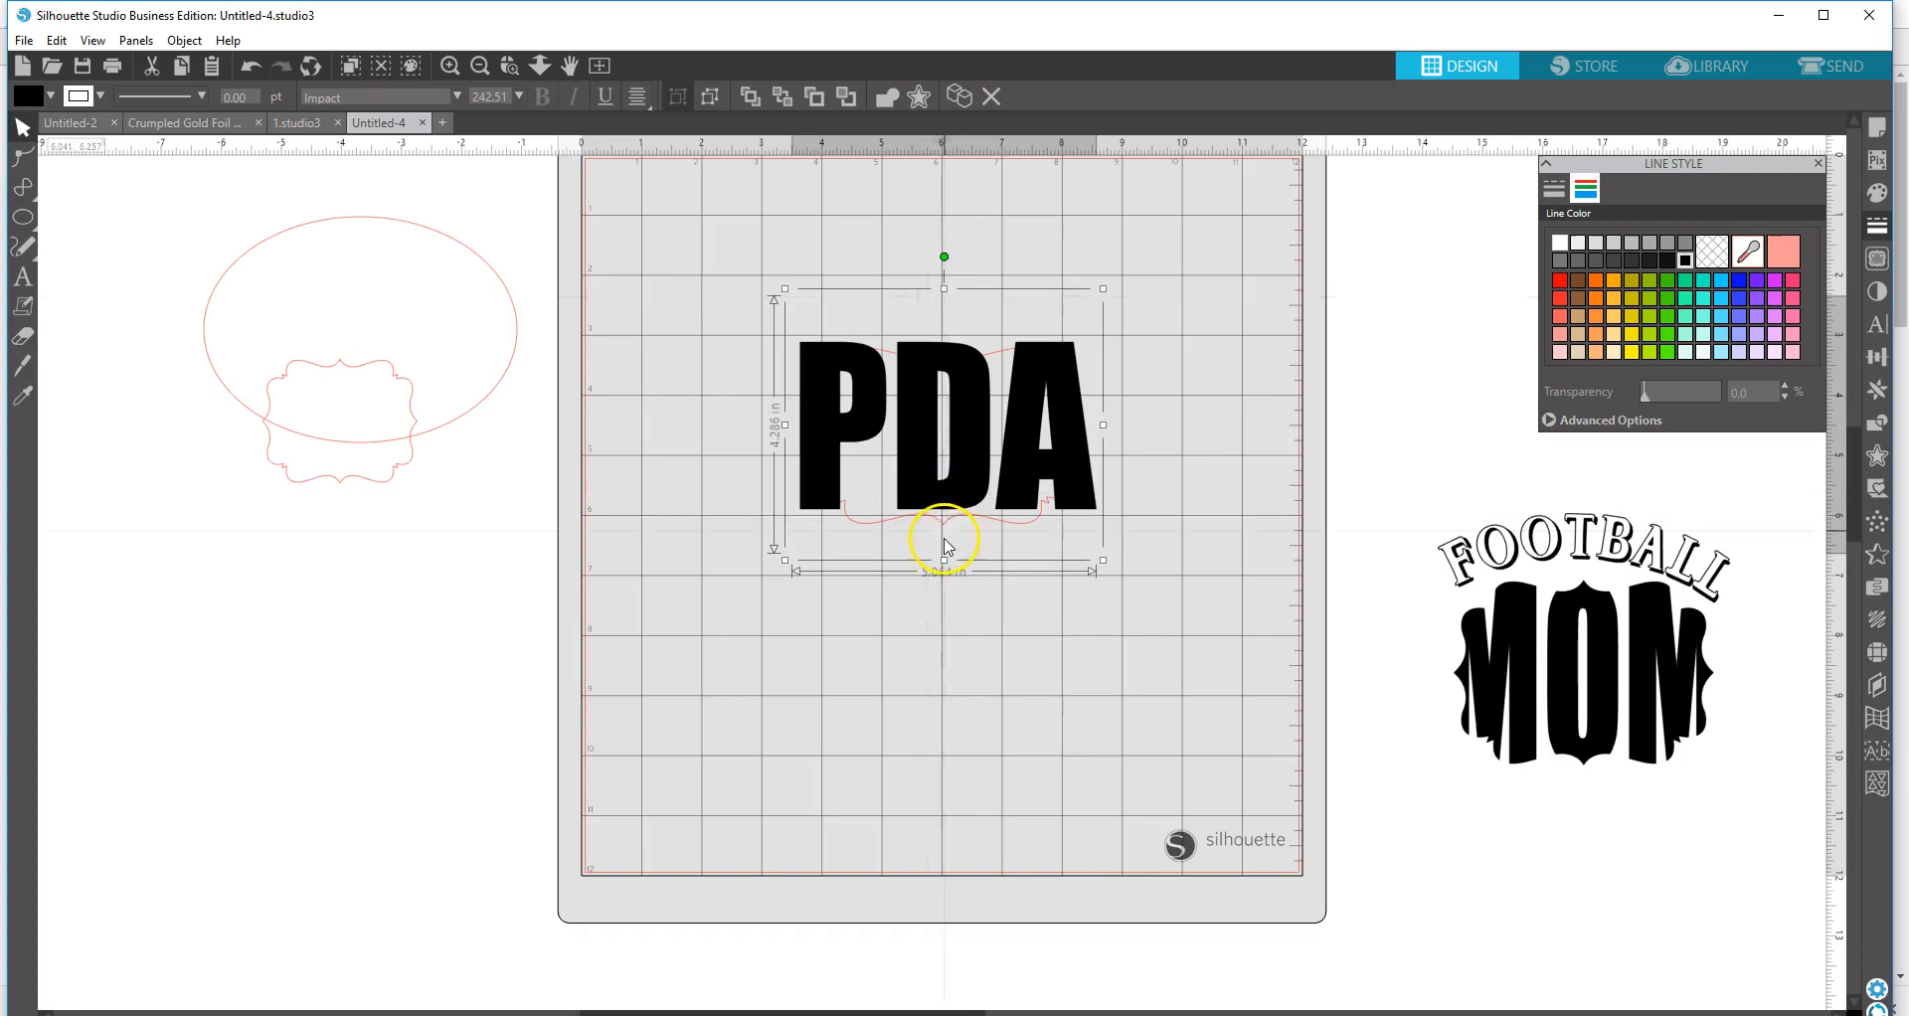
{"action": "left_click_drag", "start_coordinate": [944, 560], "coordinate": [943, 580]}
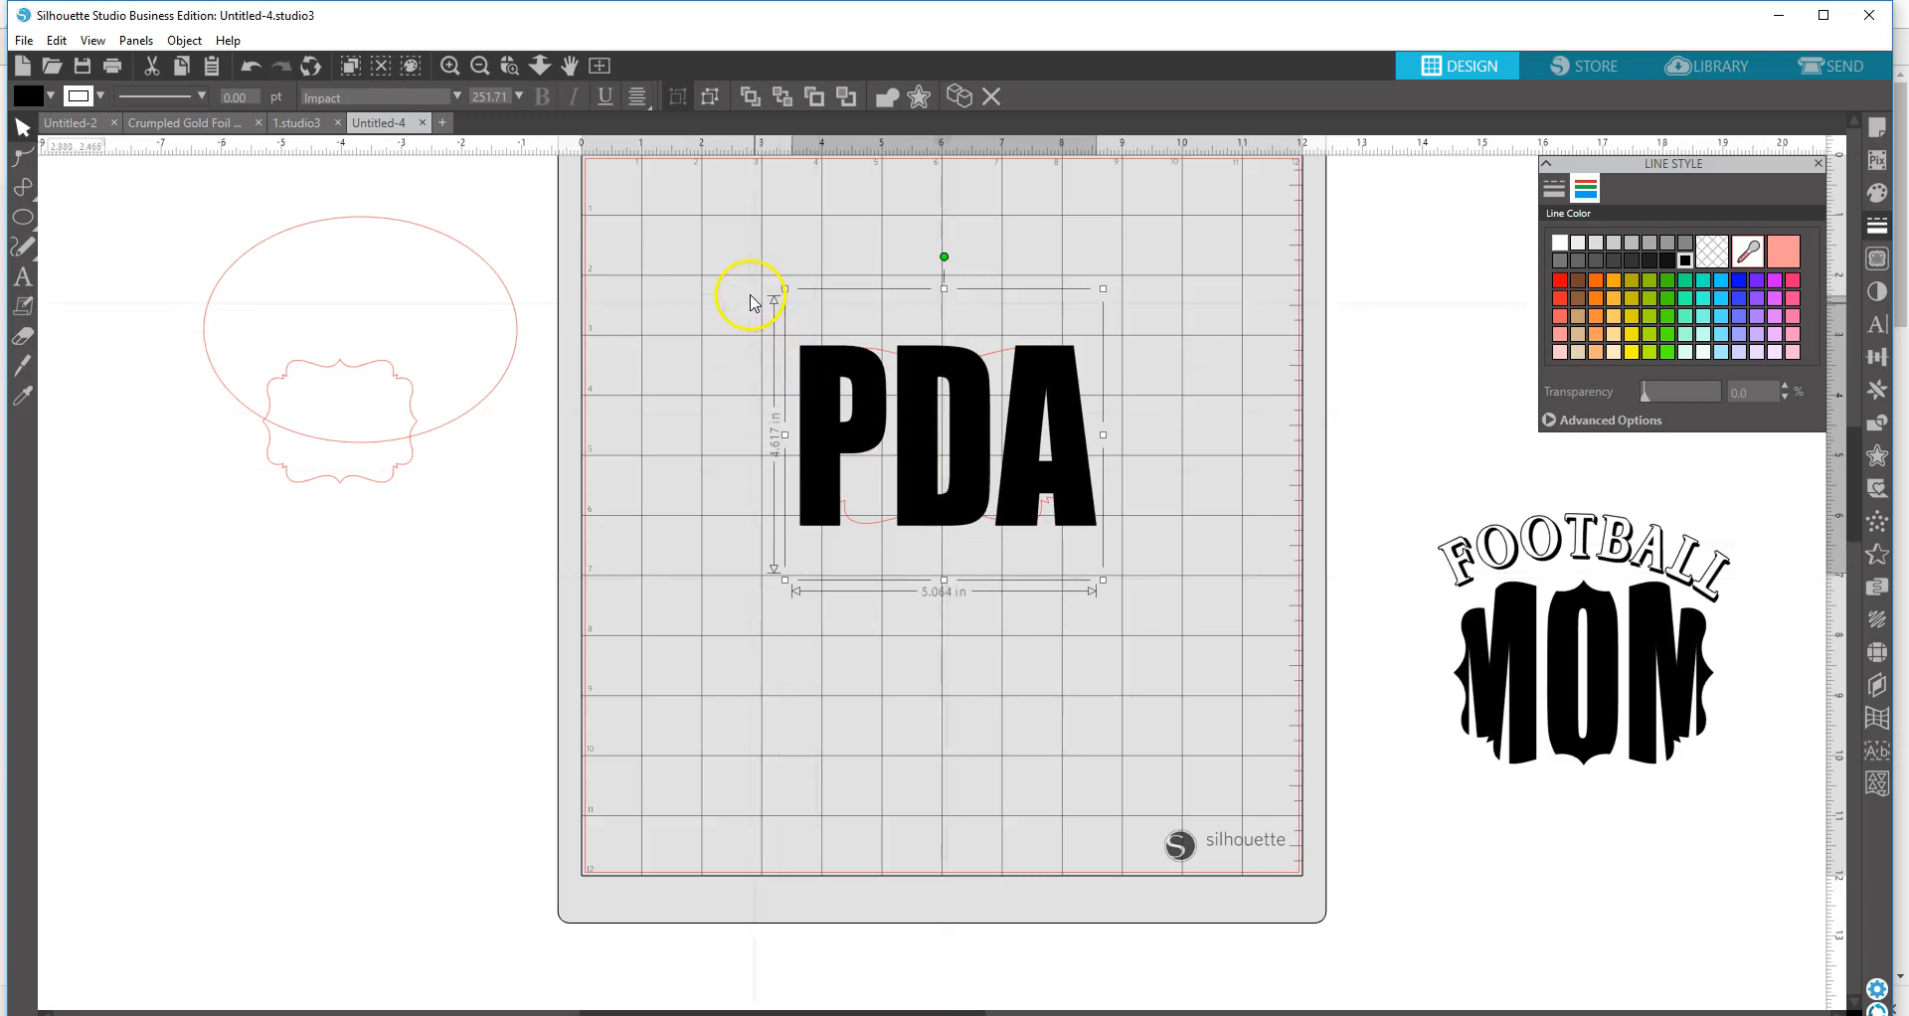
- Select PDA together with the decorative frame and crop the letters to the frame's shape
{"action": "left_click", "coordinate": [945, 403], "text": "shift"}
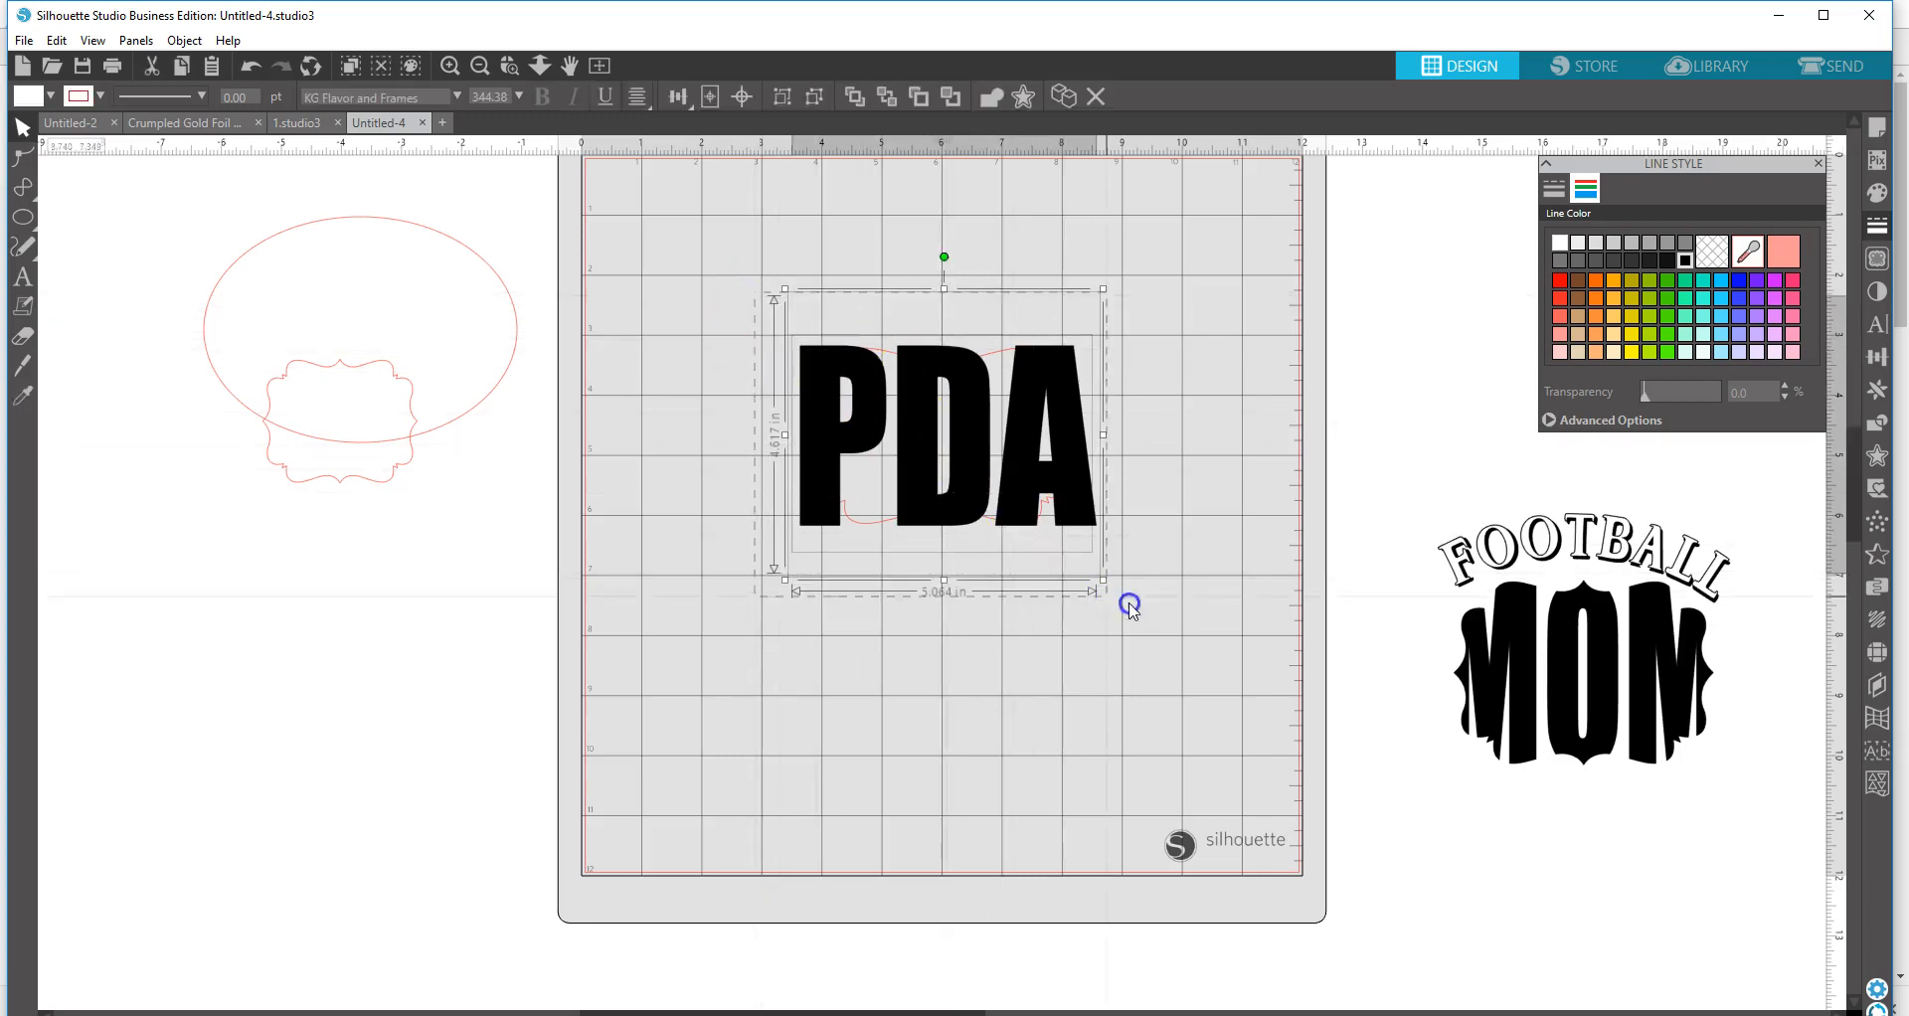
{"action": "left_click", "coordinate": [1559, 281]}
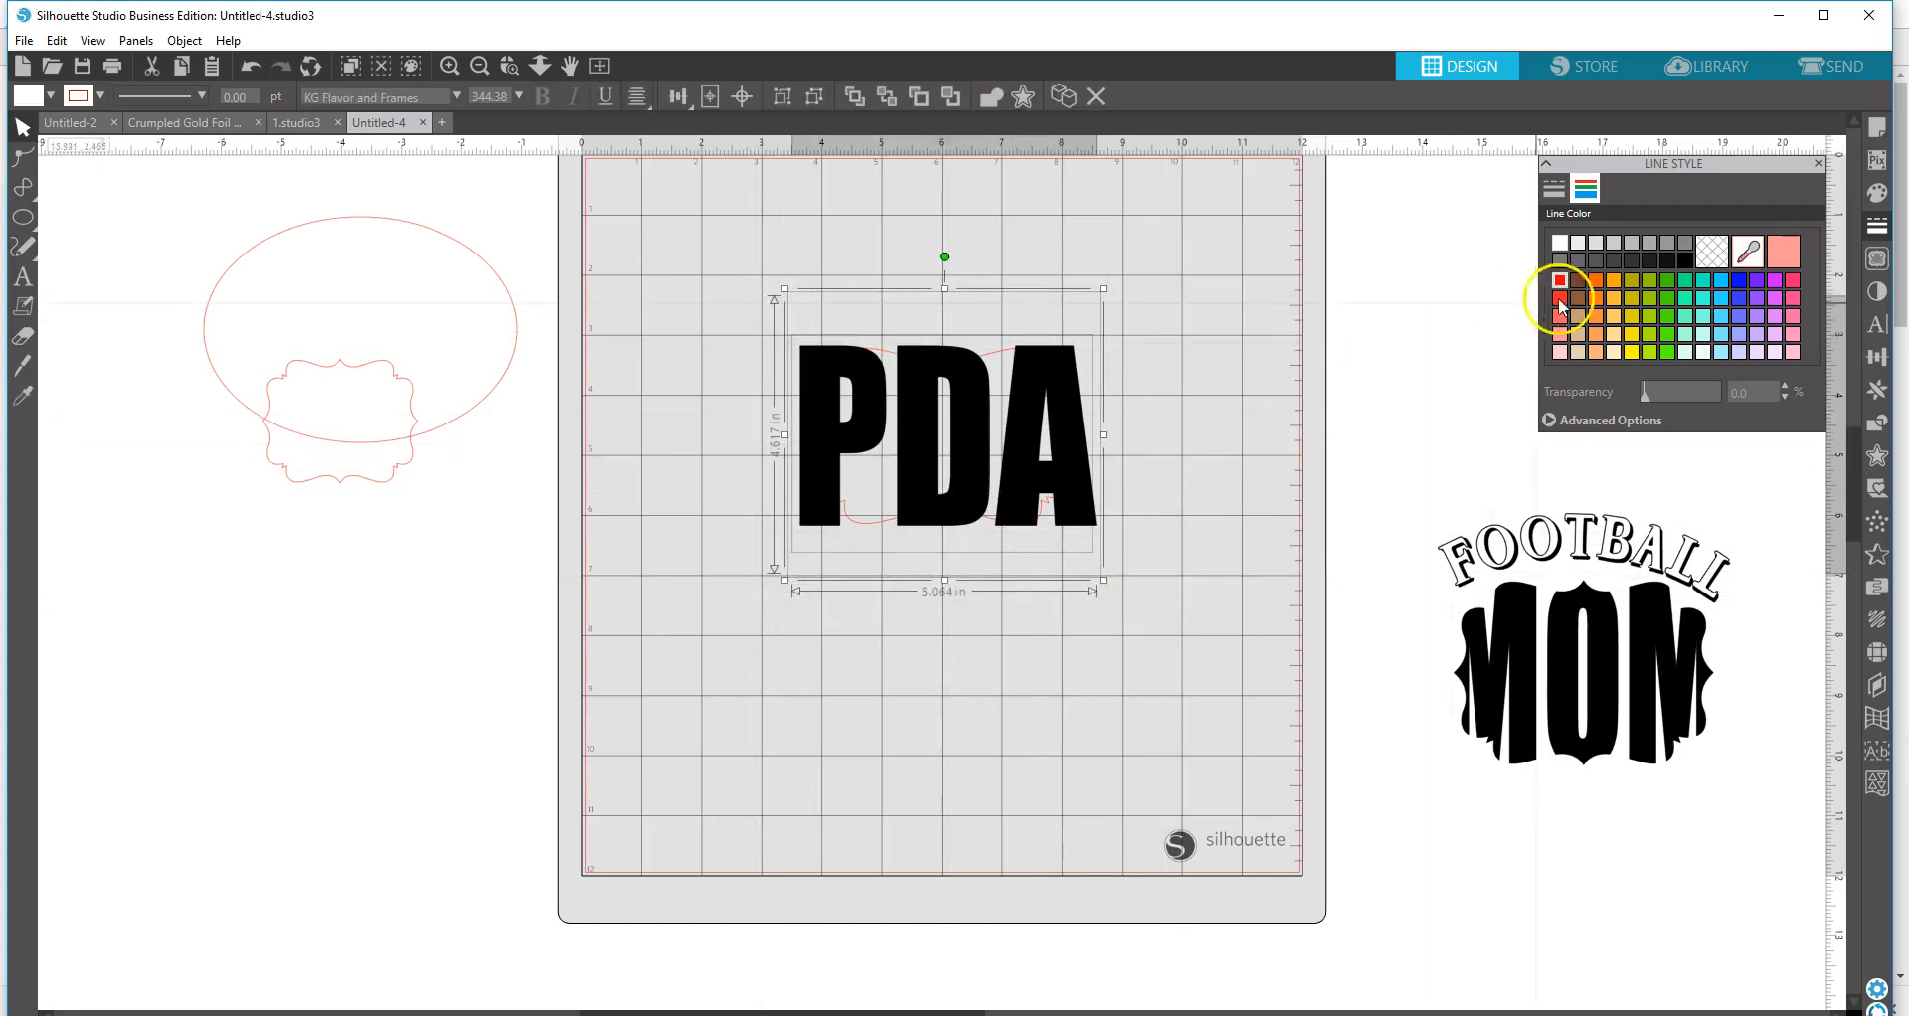
{"action": "left_click", "coordinate": [1877, 426]}
{"action": "left_click", "coordinate": [1718, 285]}
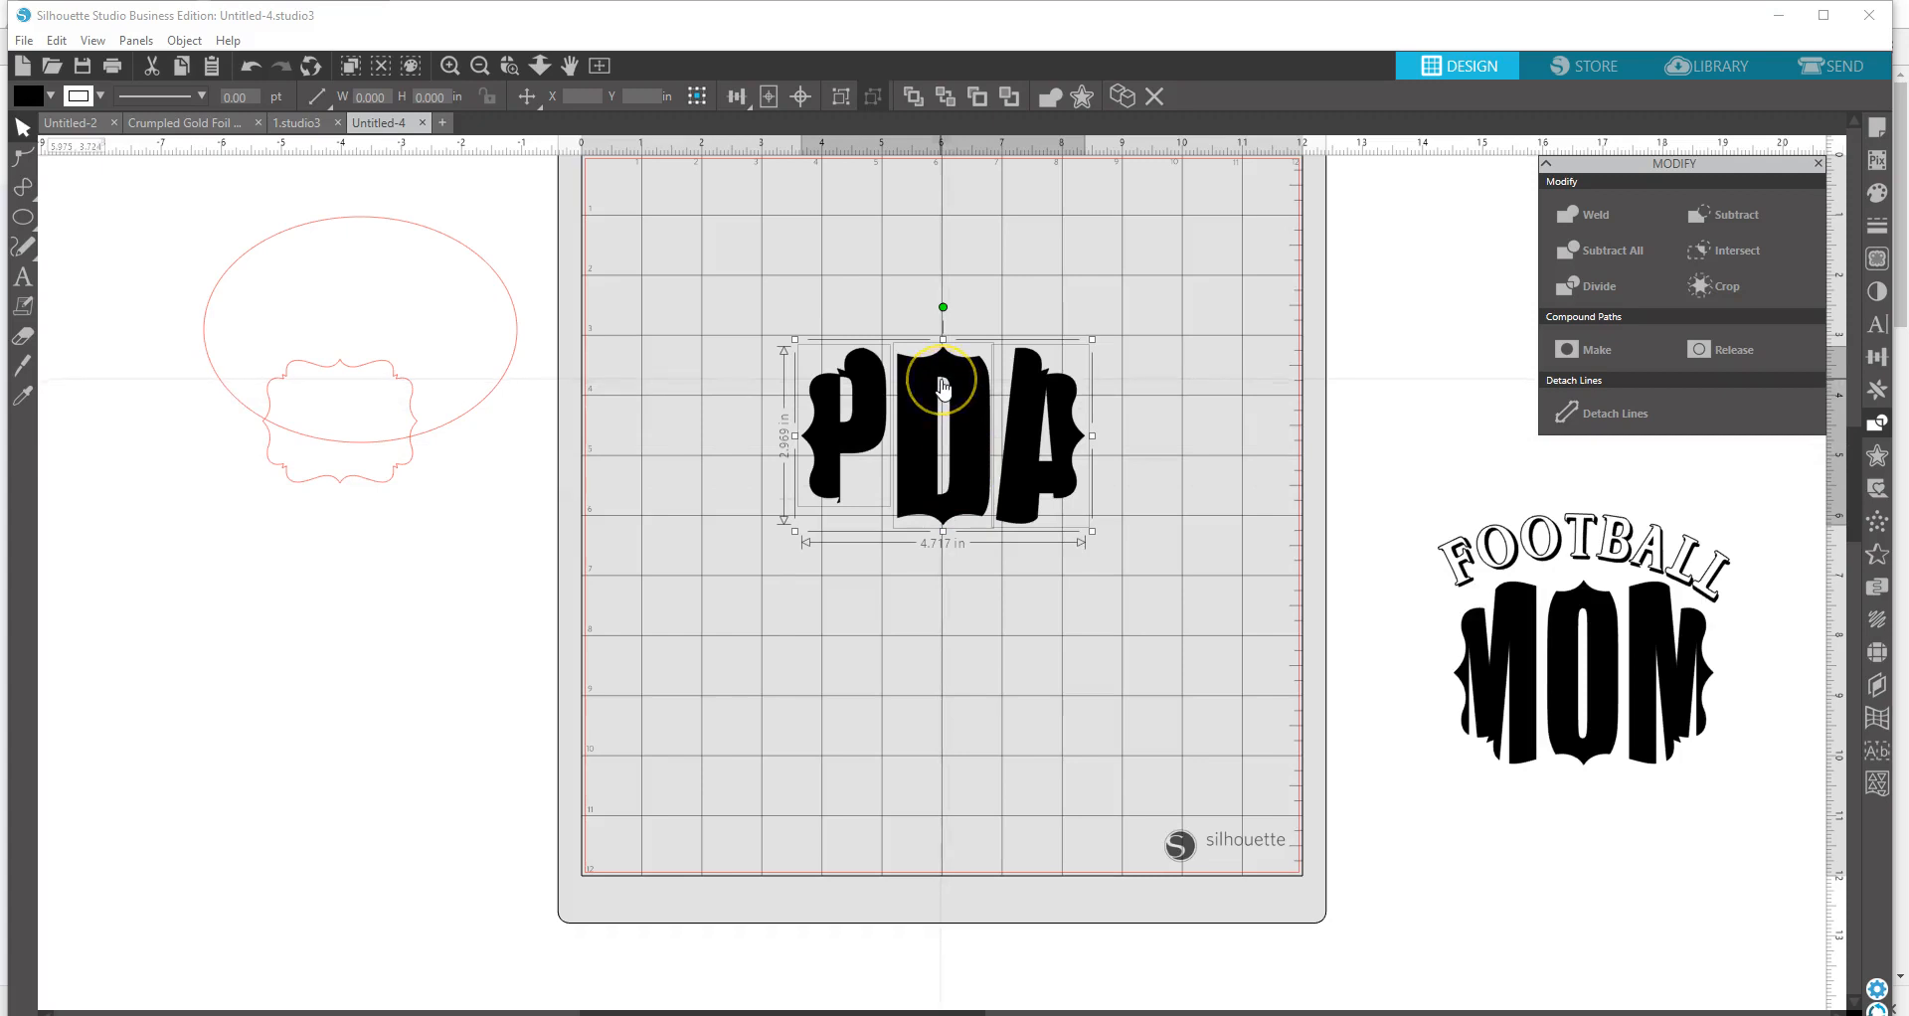
{"action": "double_click", "coordinate": [943, 387]}
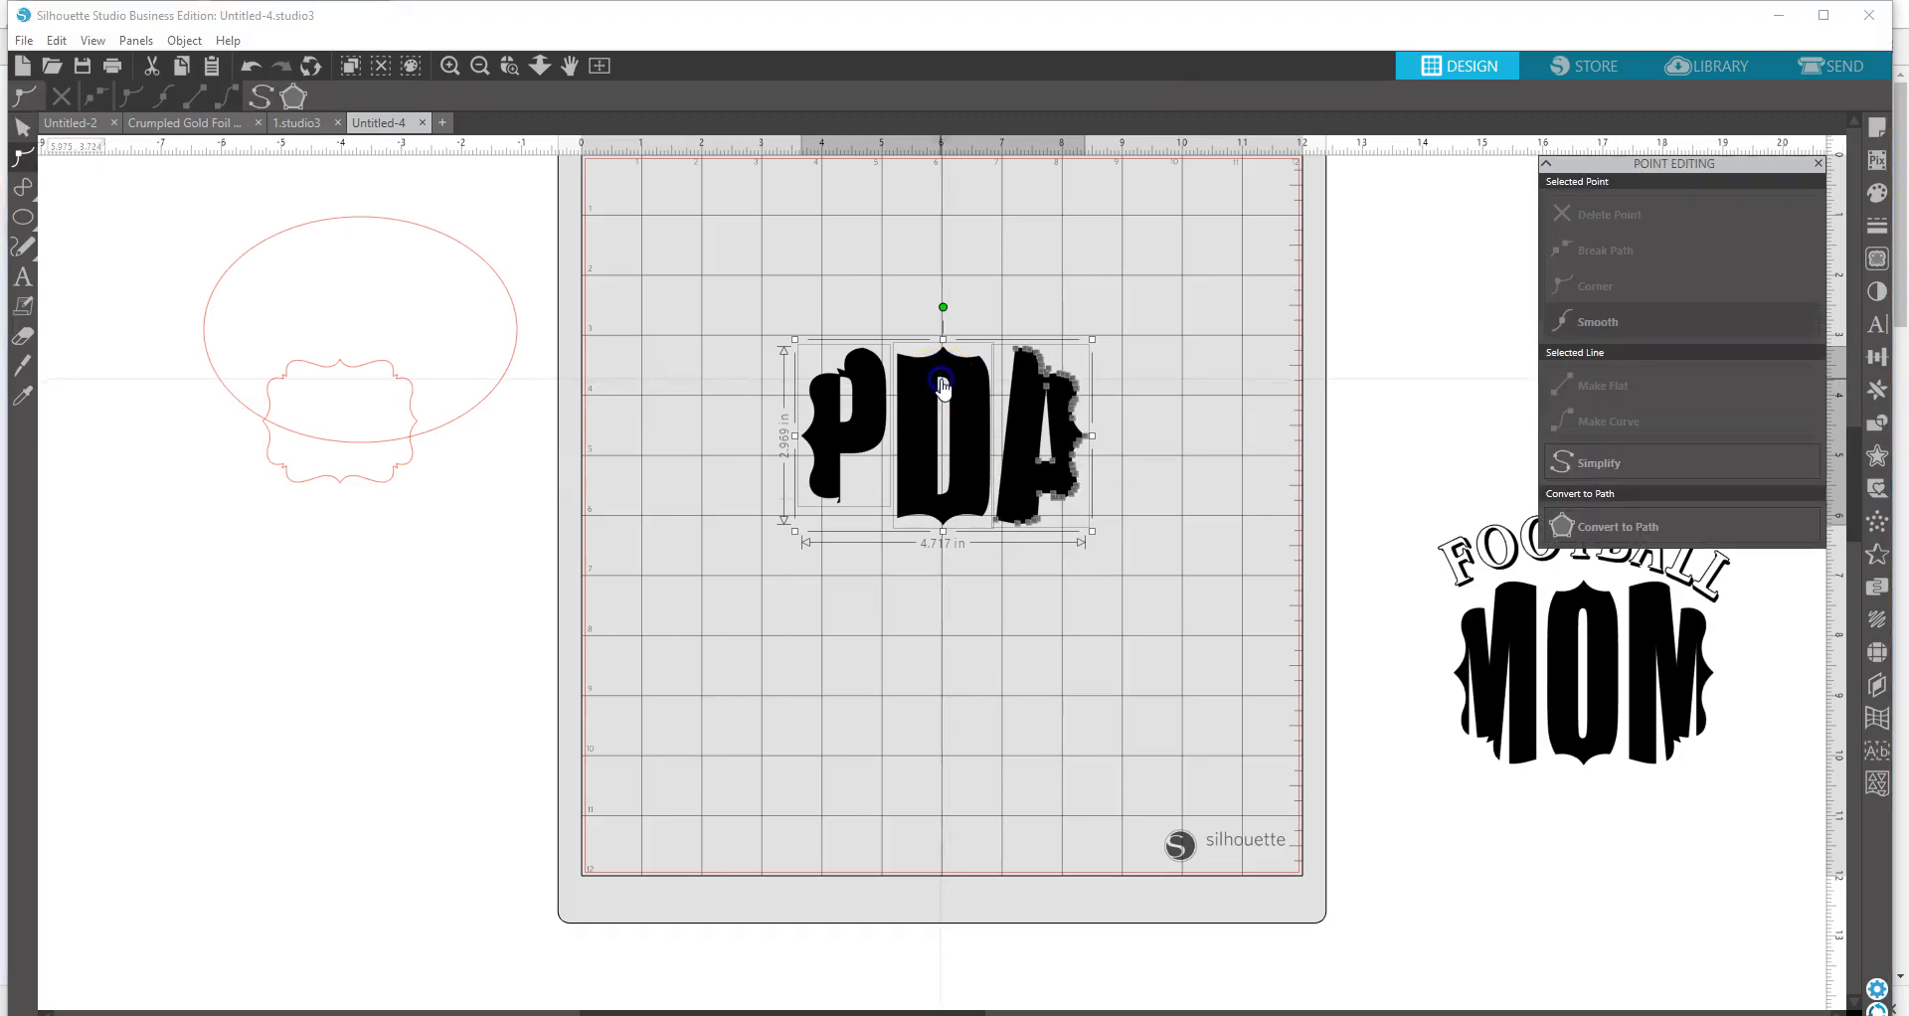
{"action": "left_click", "coordinate": [941, 378]}
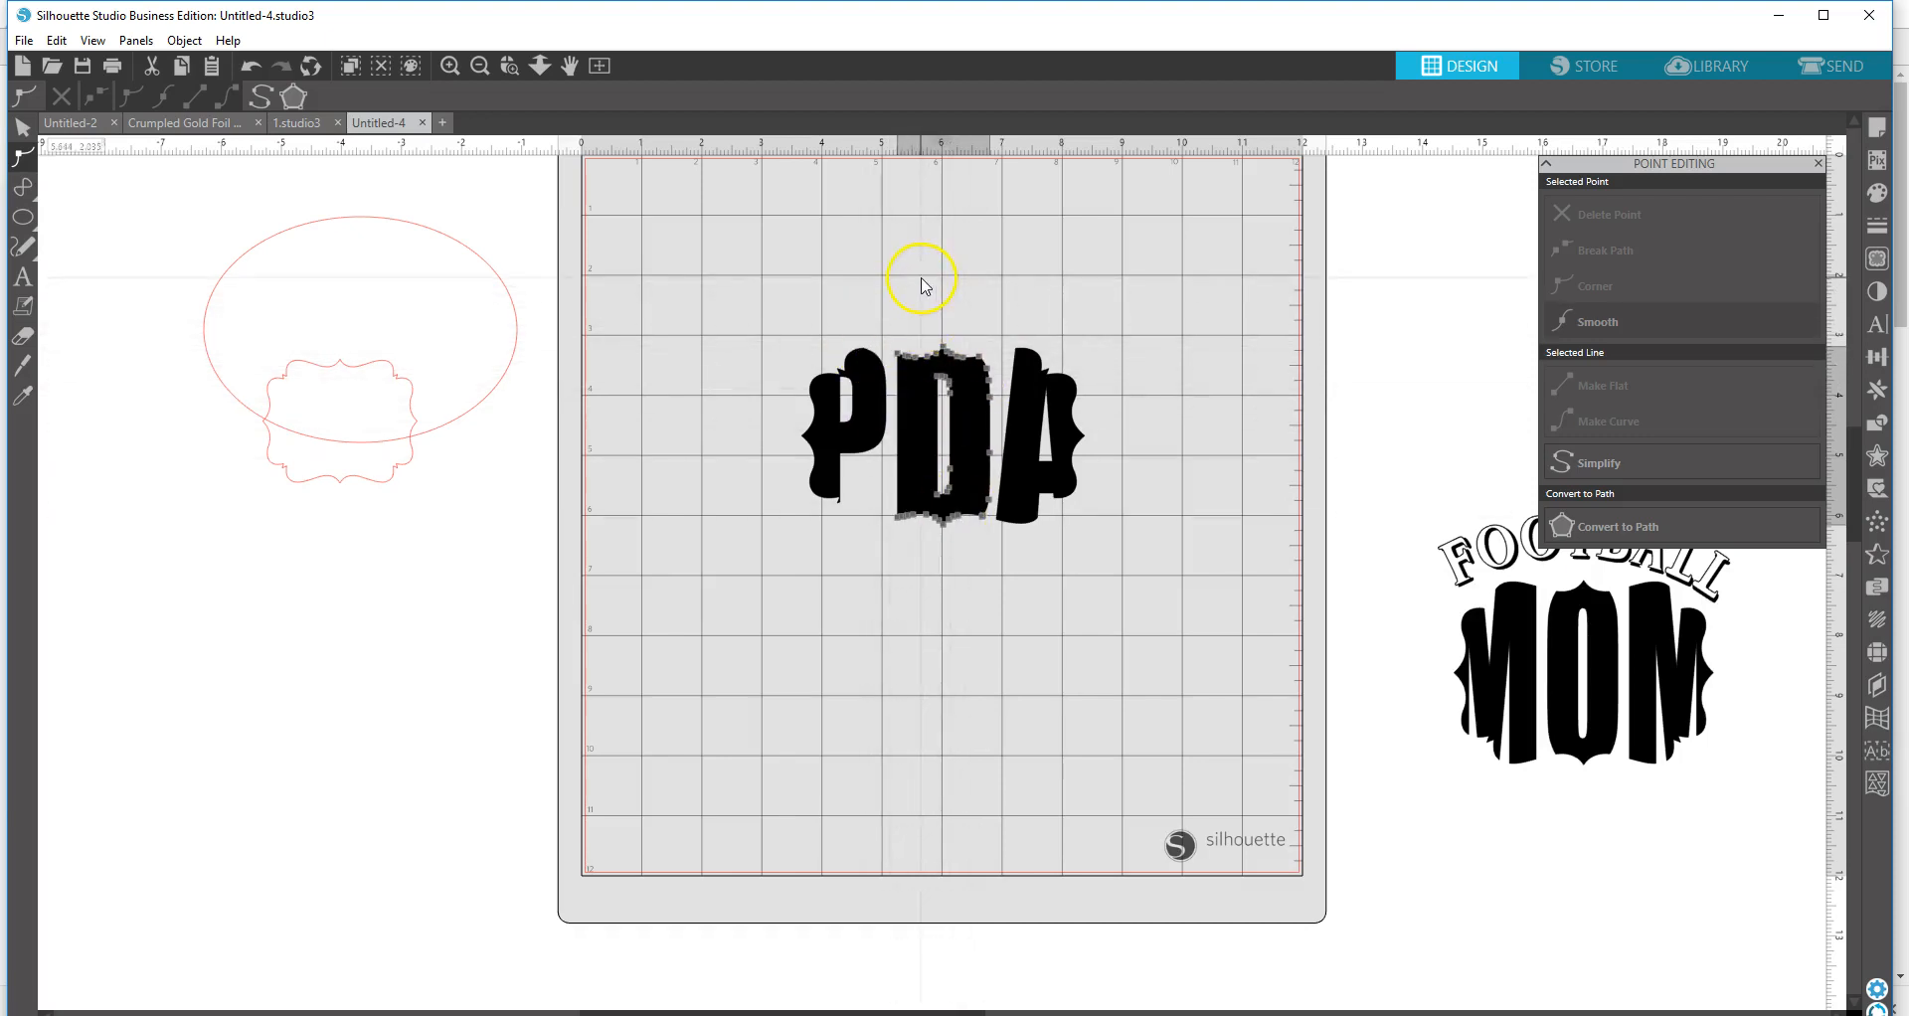
{"action": "left_click", "coordinate": [962, 299]}
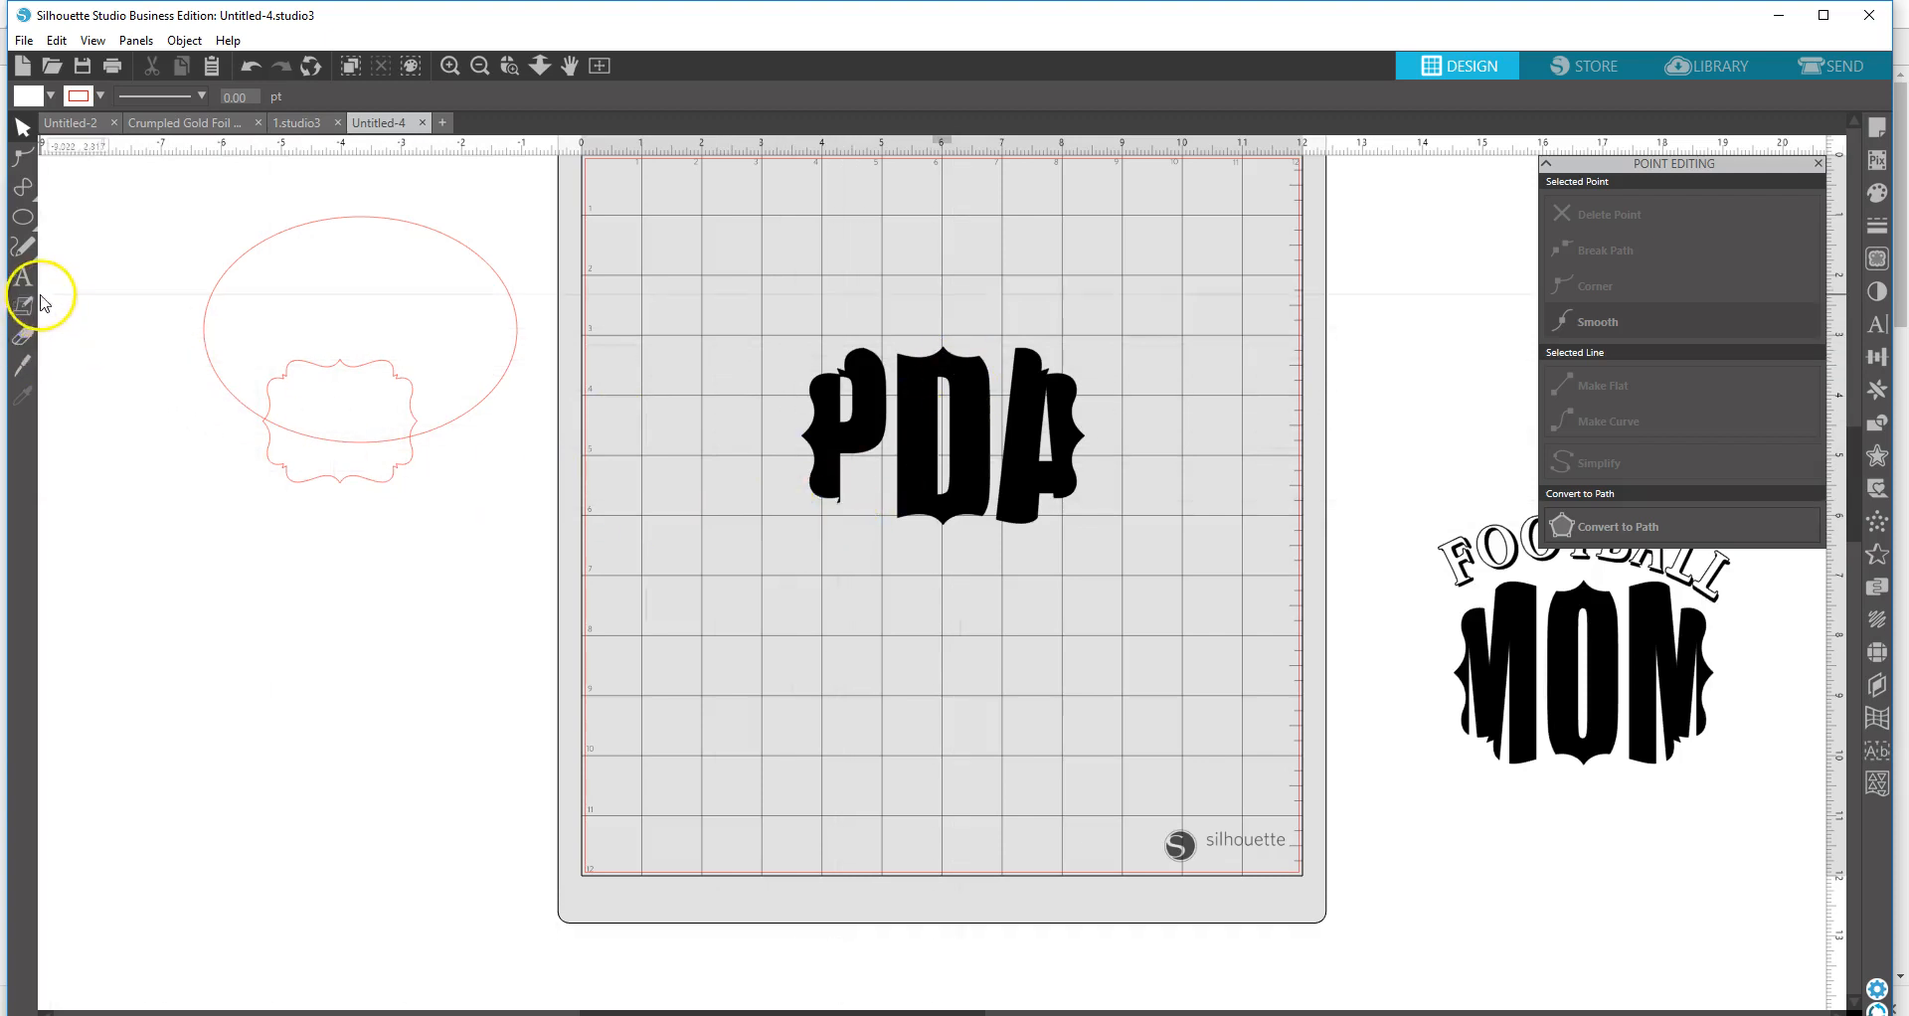
{"action": "left_click", "coordinate": [26, 337]}
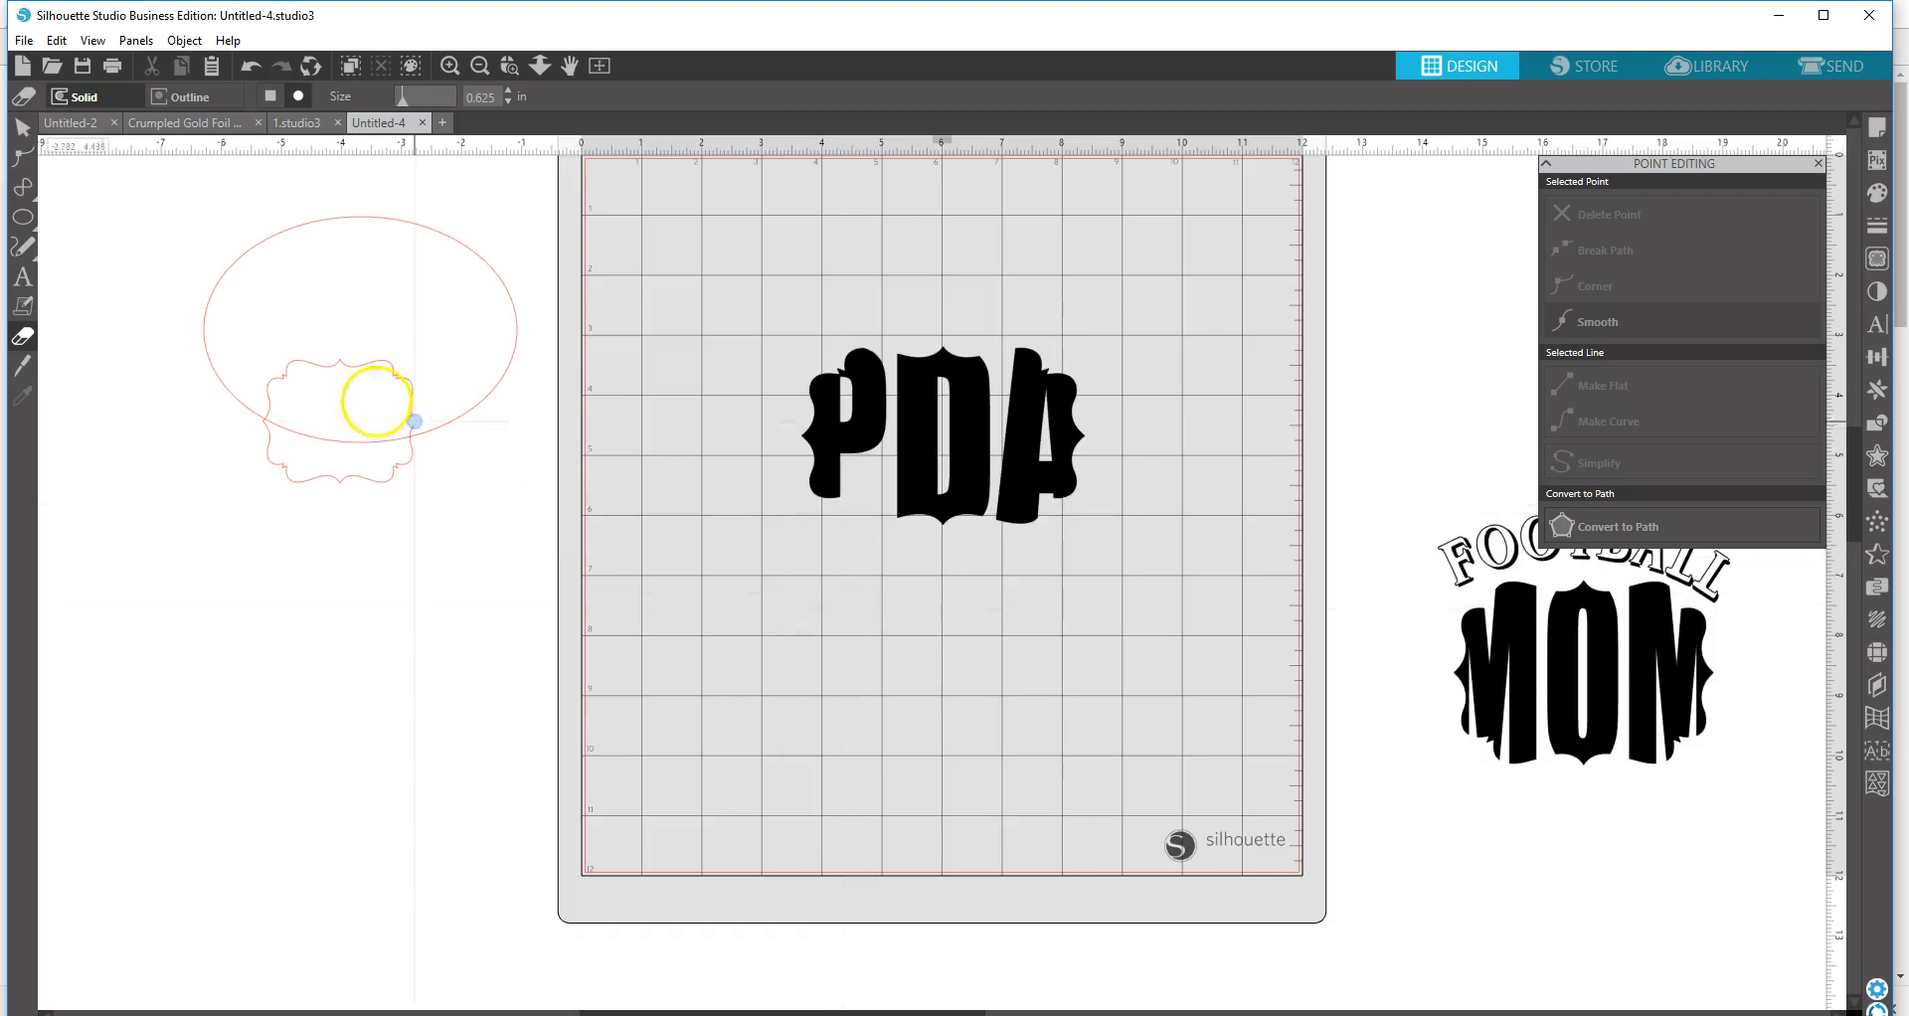
{"action": "left_click", "coordinate": [20, 128]}
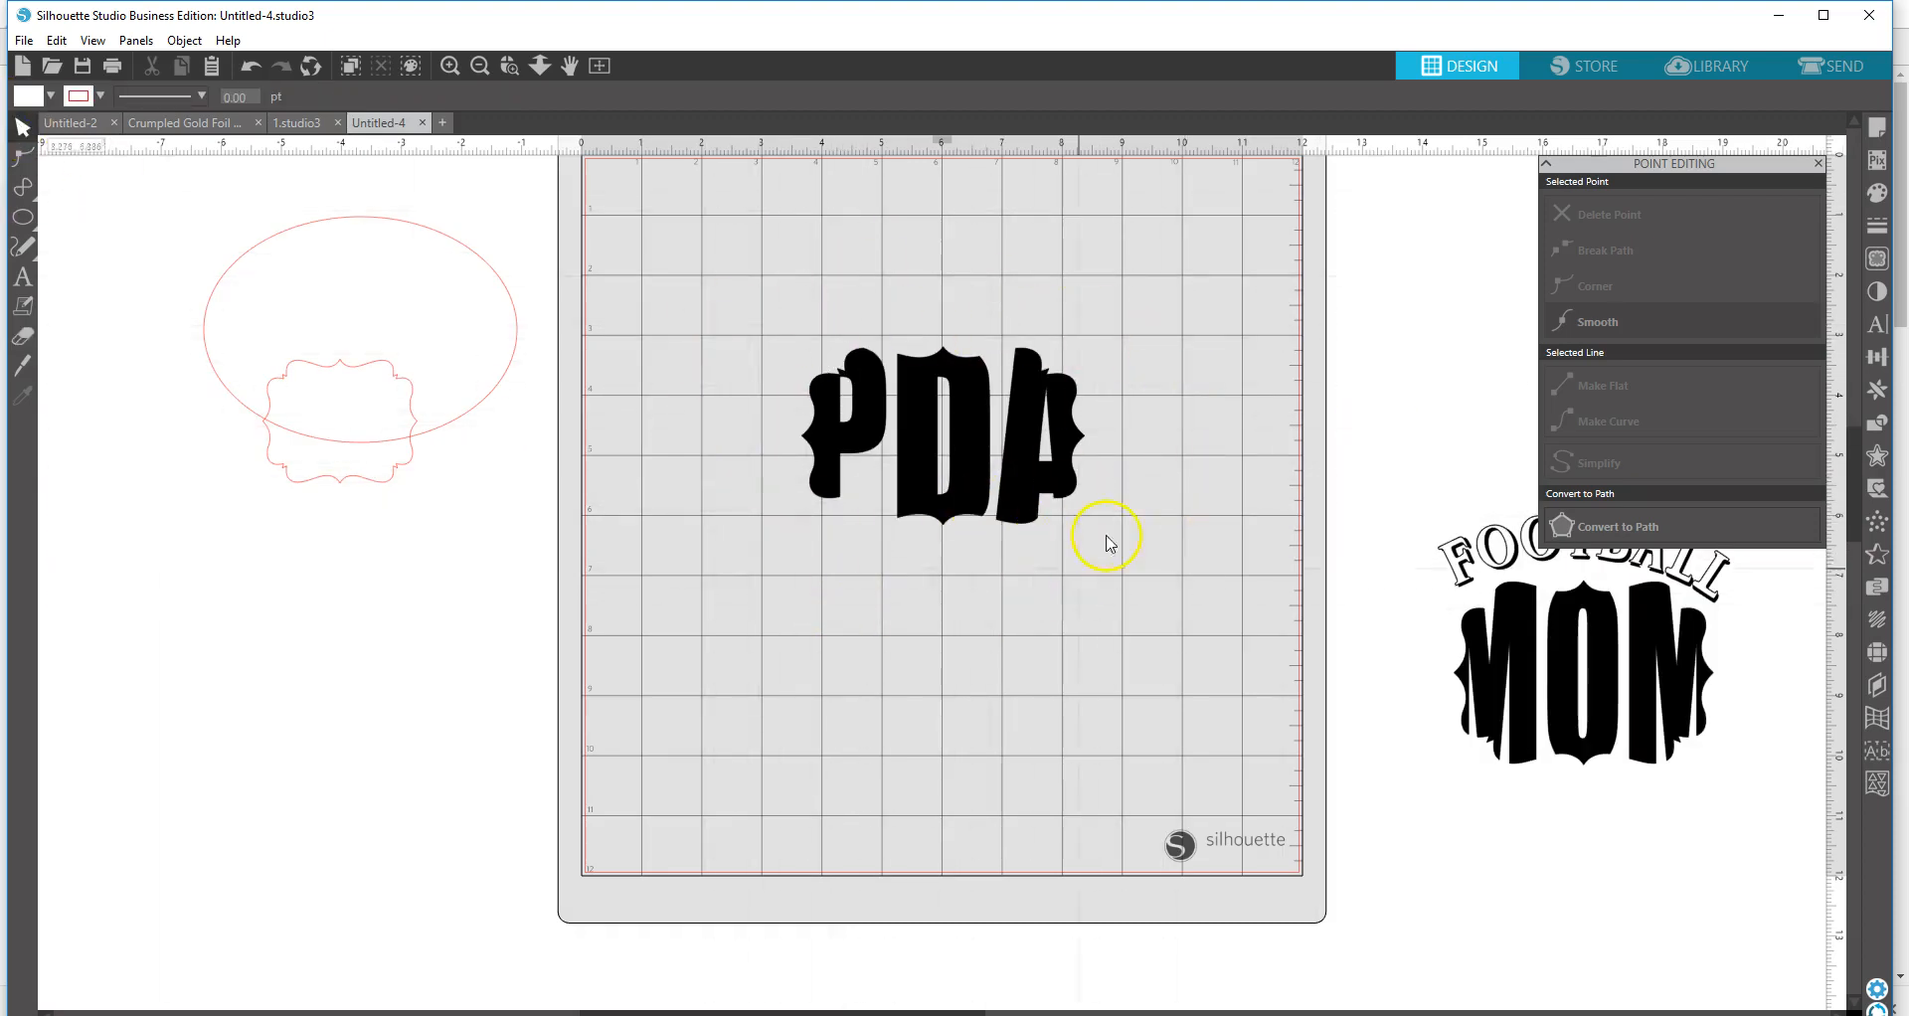
- Place the small decorative frame below the ellipse, and group the cropped PDA letters and park them off the page below MOM
{"action": "left_click_drag", "start_coordinate": [379, 480], "coordinate": [404, 584]}
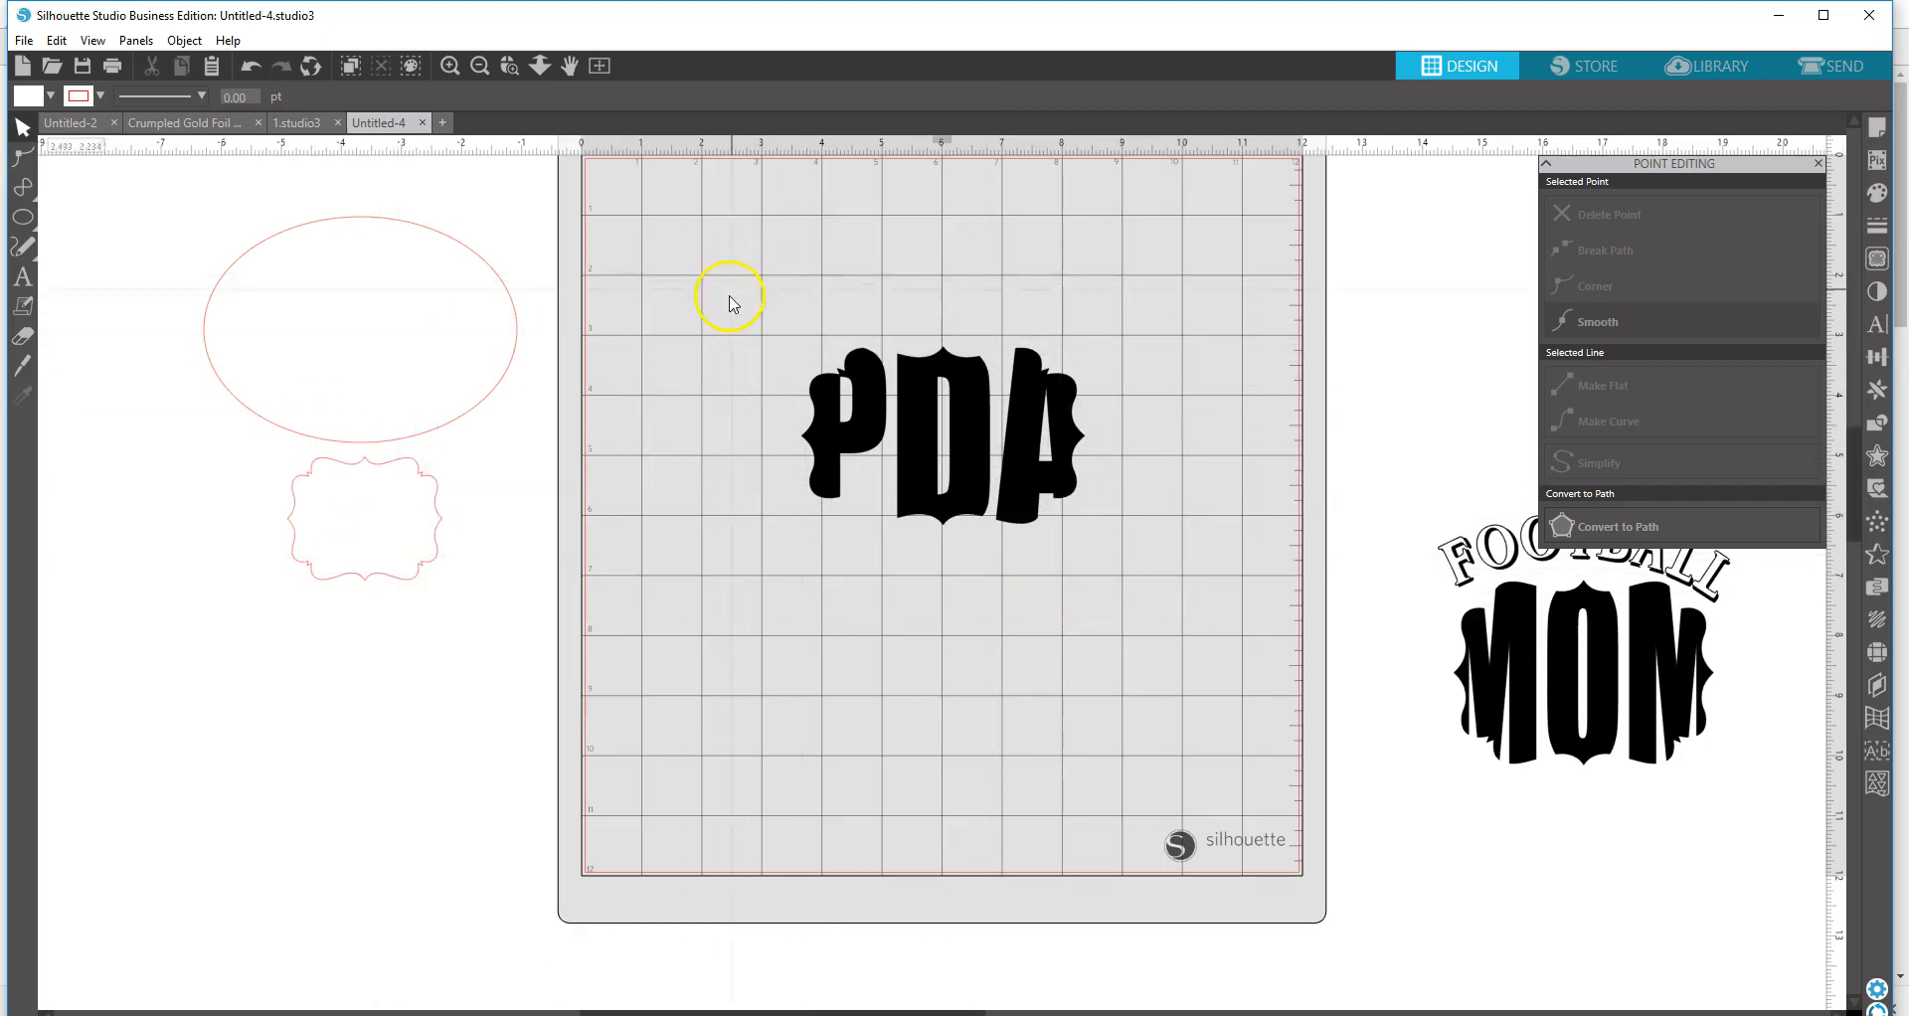
{"action": "left_click_drag", "start_coordinate": [731, 303], "coordinate": [1061, 561]}
{"action": "right_click", "coordinate": [1054, 512]}
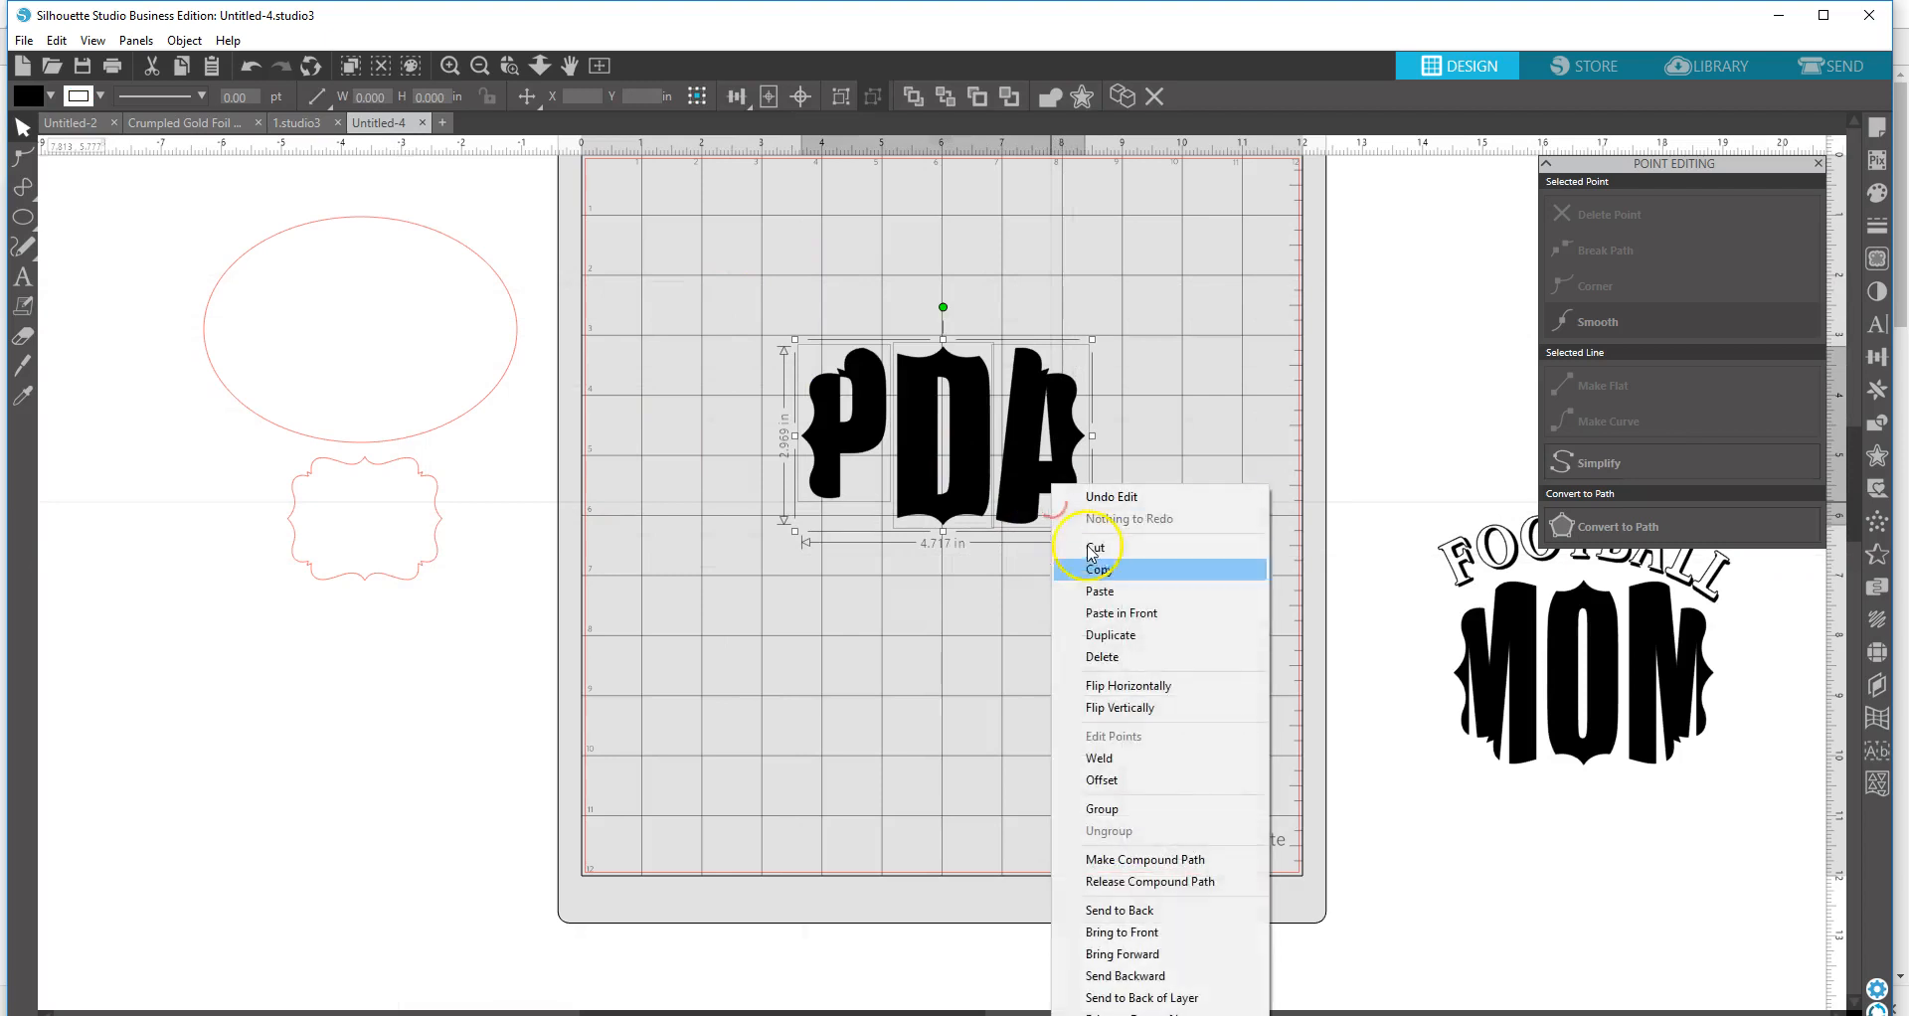
{"action": "left_click", "coordinate": [1105, 807]}
{"action": "left_click_drag", "start_coordinate": [1019, 465], "coordinate": [1573, 780]}
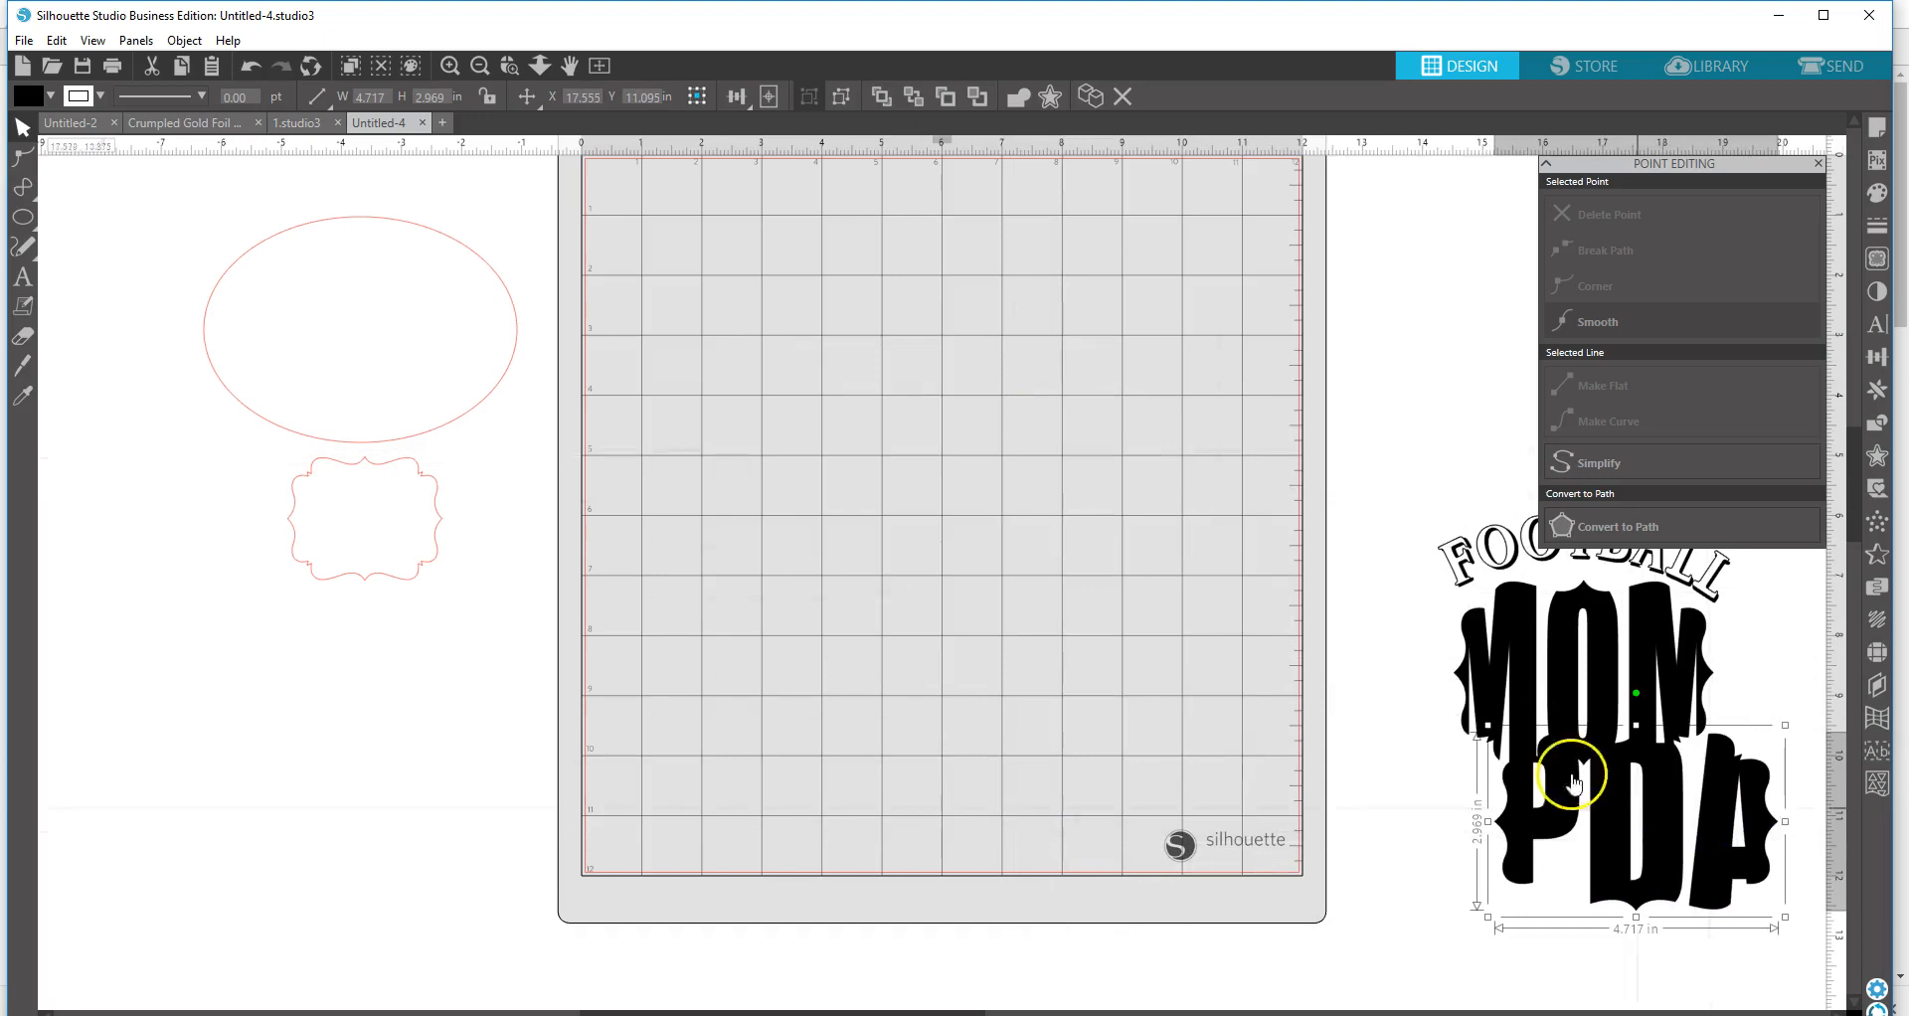
- Add a KG Flavor and Frames text of three frame glyphs mid-page: a zigzag-edged frame between two round banner frames
{"action": "left_click", "coordinate": [25, 283]}
{"action": "left_click", "coordinate": [651, 460]}
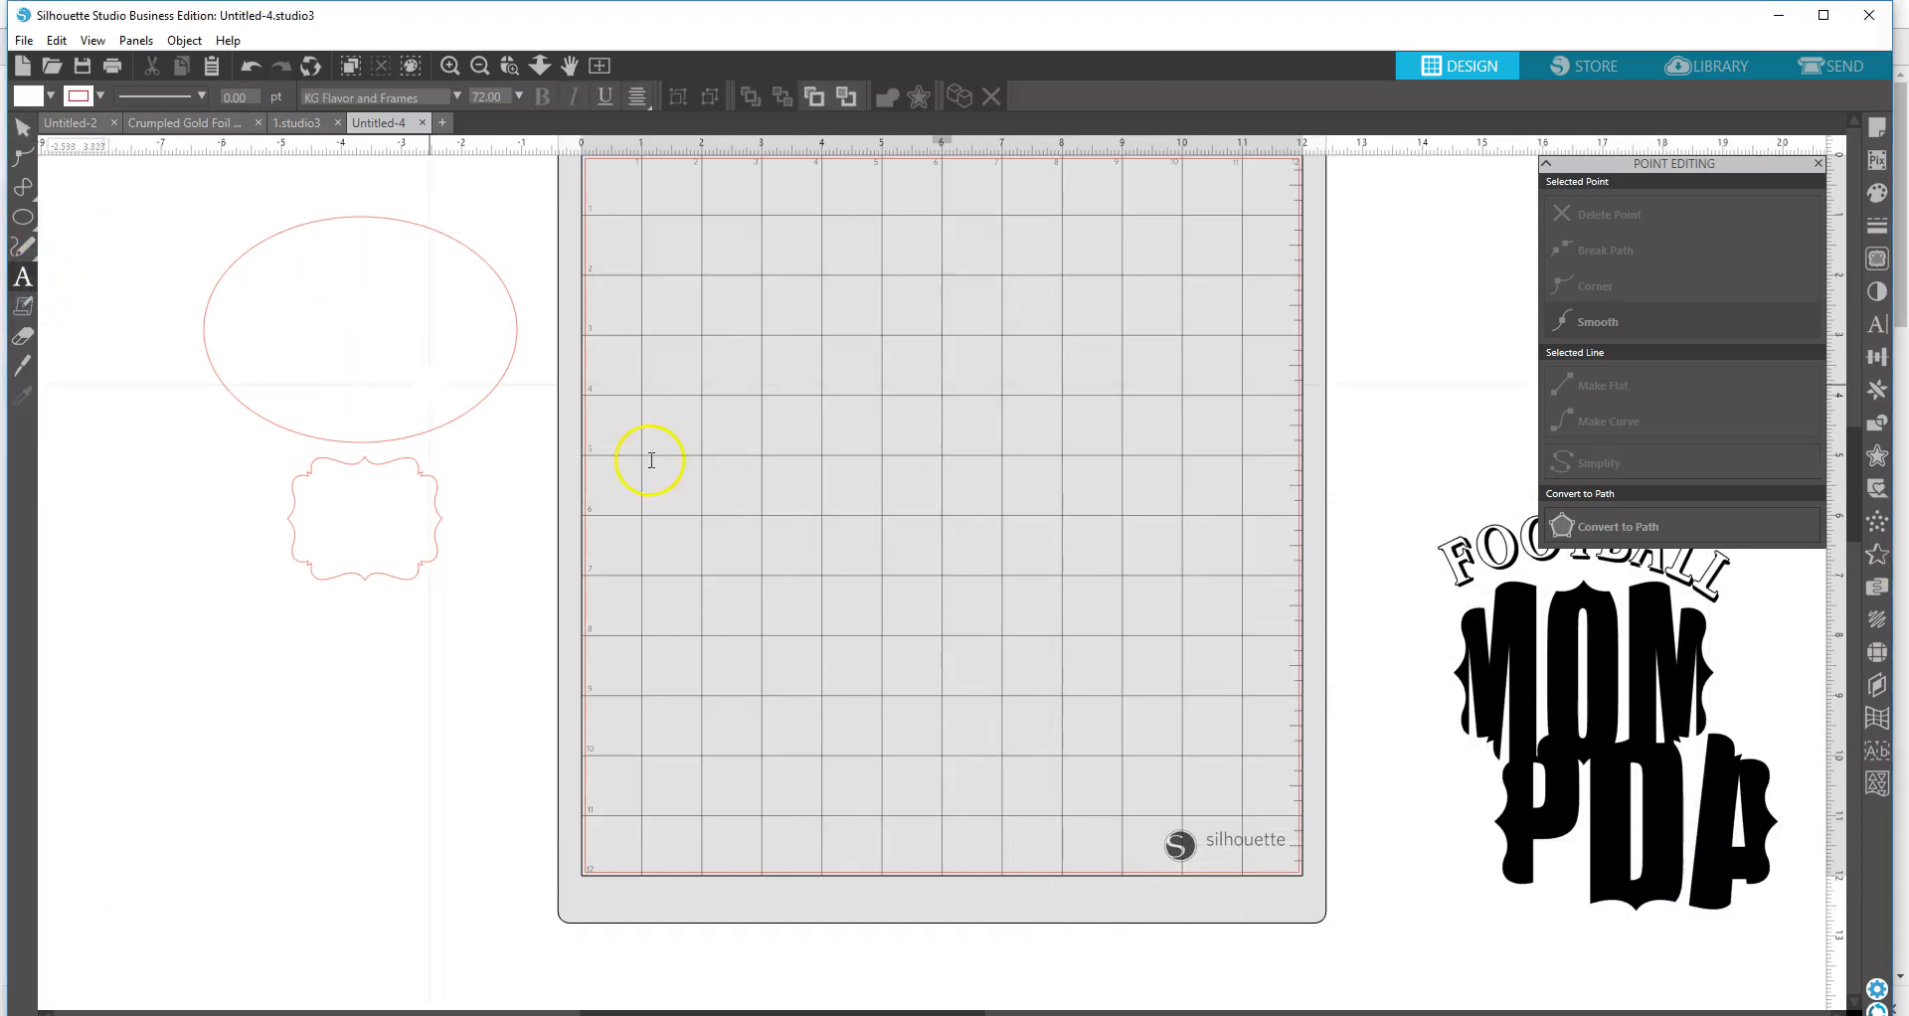
{"action": "left_click", "coordinate": [903, 501]}
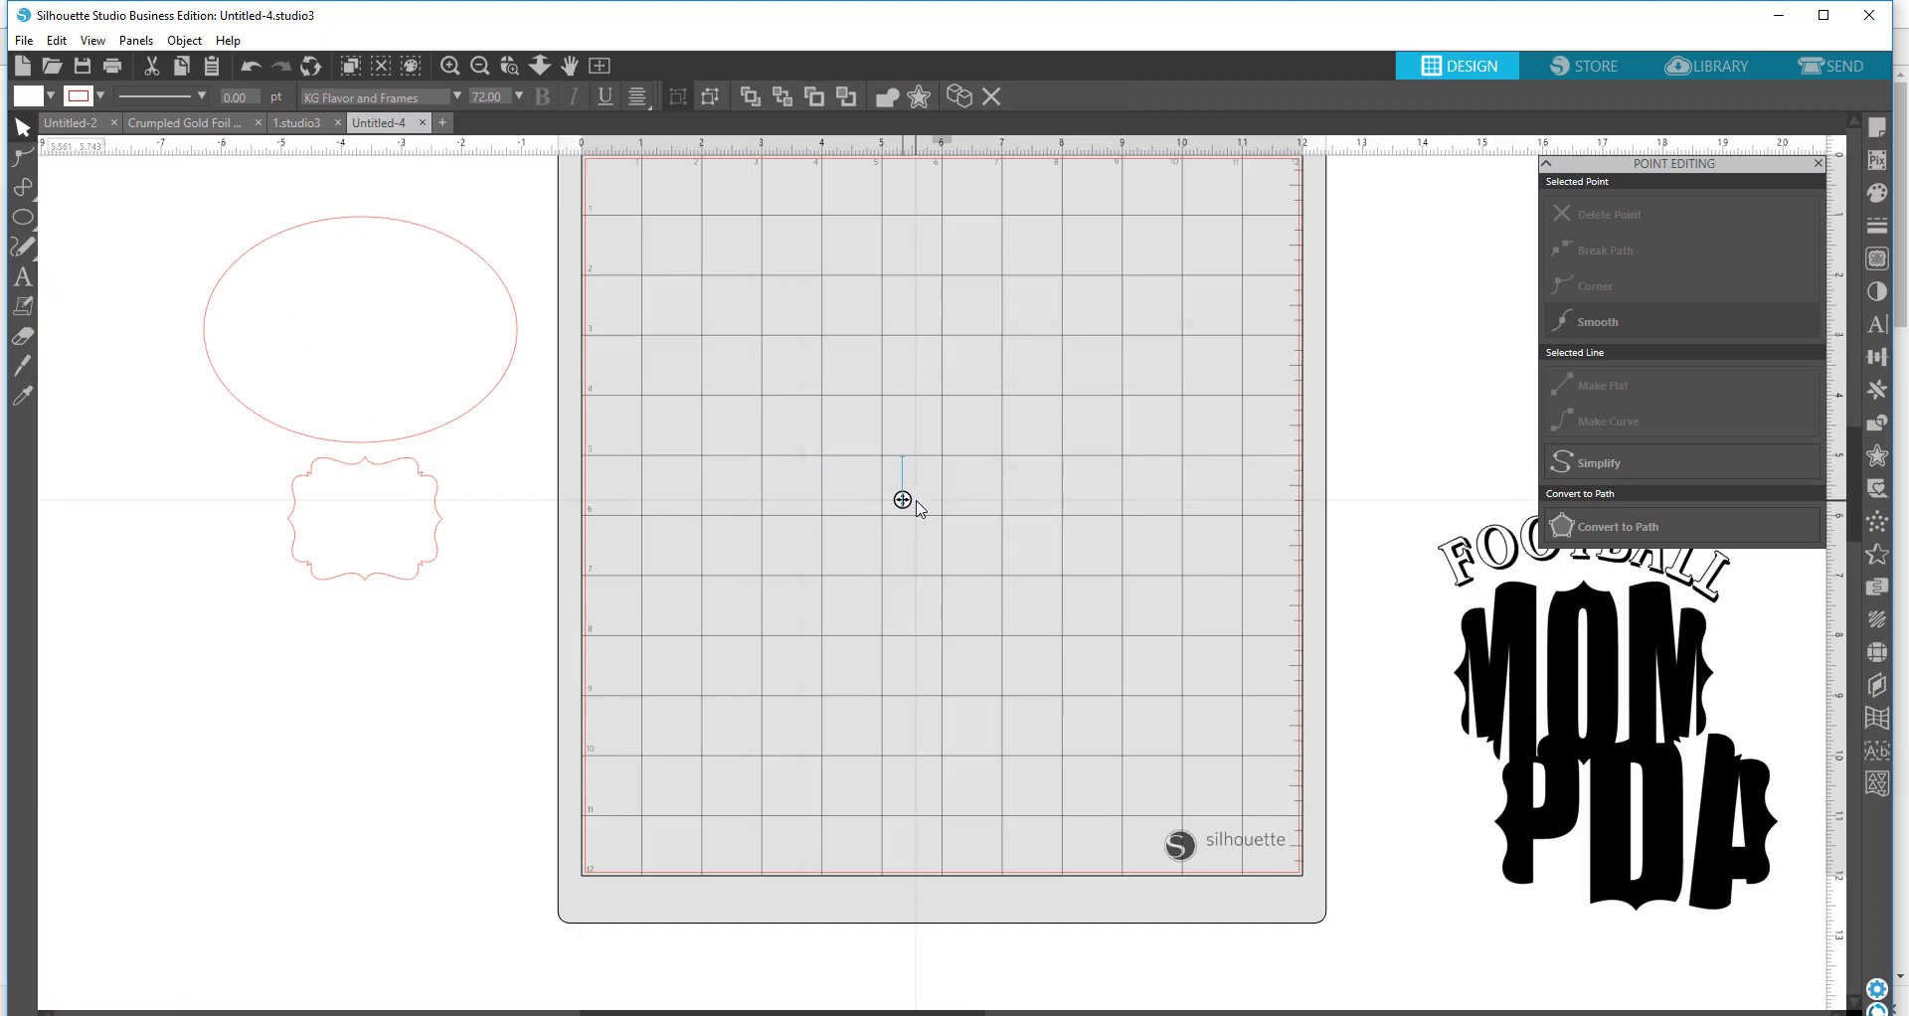
{"action": "type", "text": "asa"}
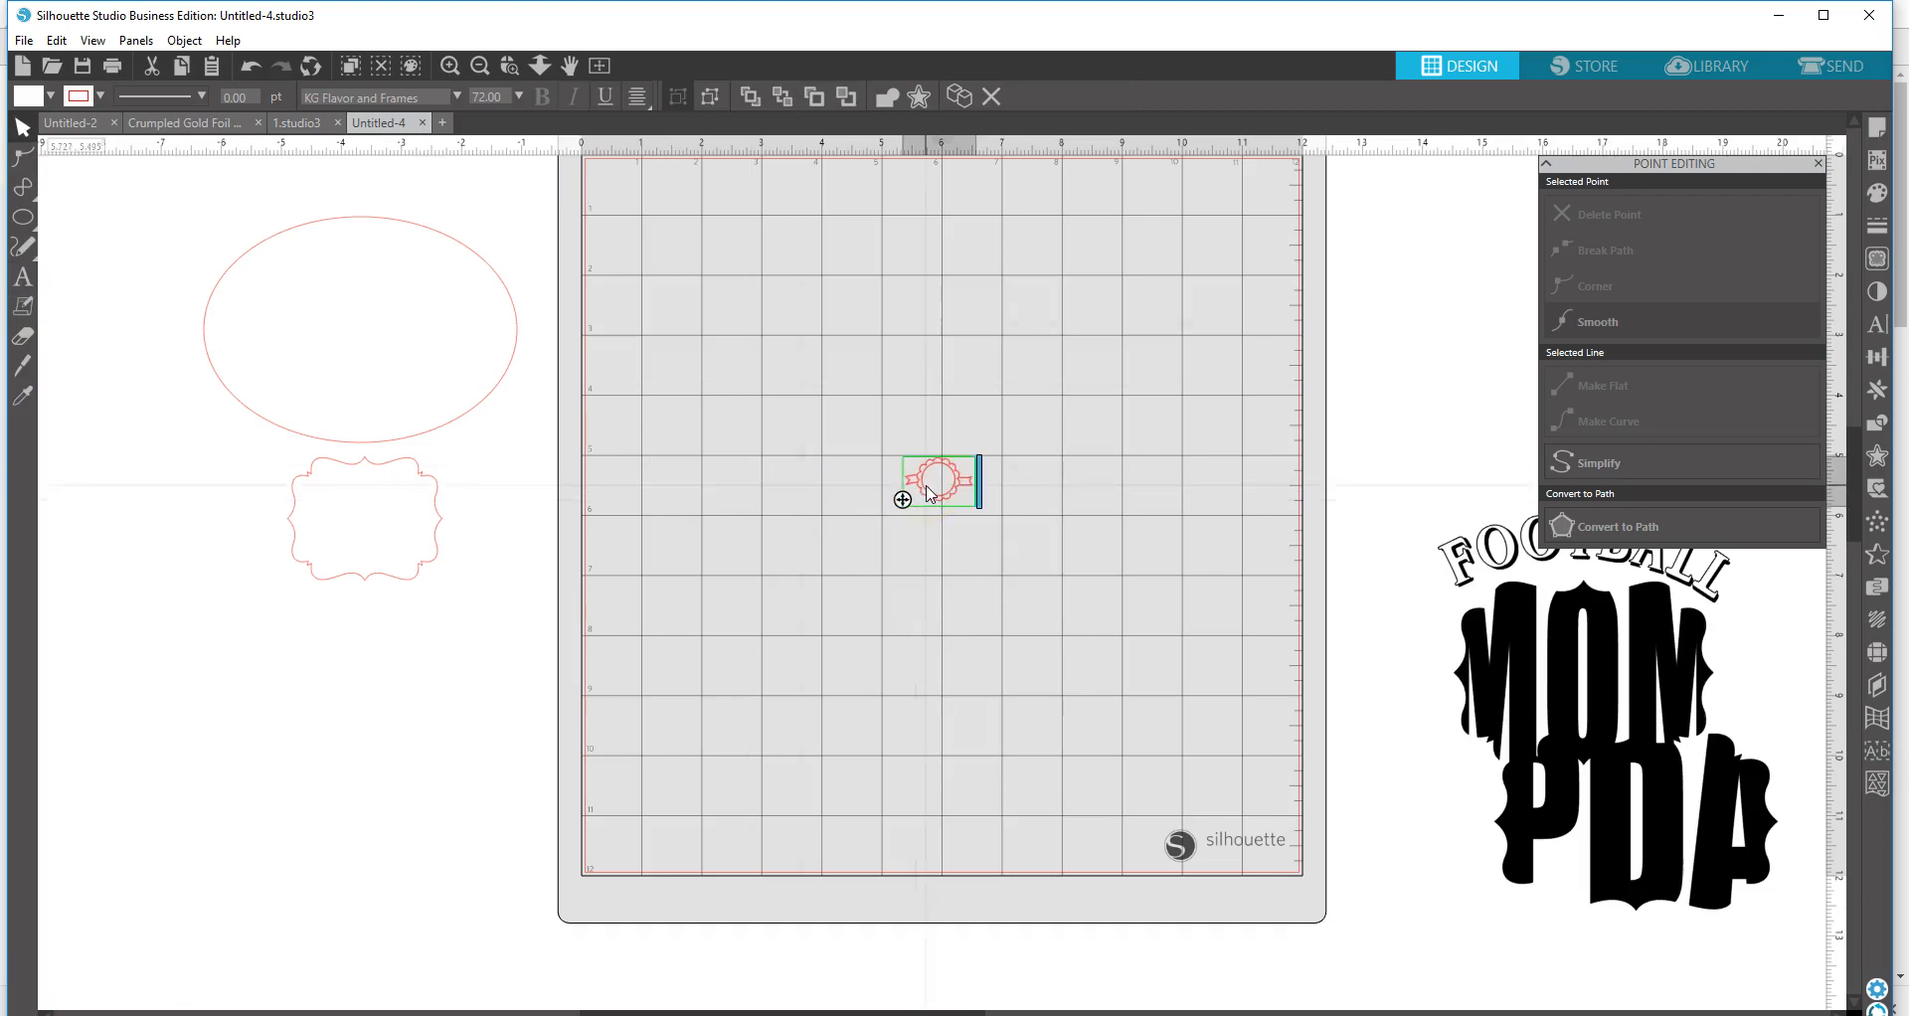
{"action": "left_click", "coordinate": [1075, 587]}
{"action": "left_click", "coordinate": [1051, 489]}
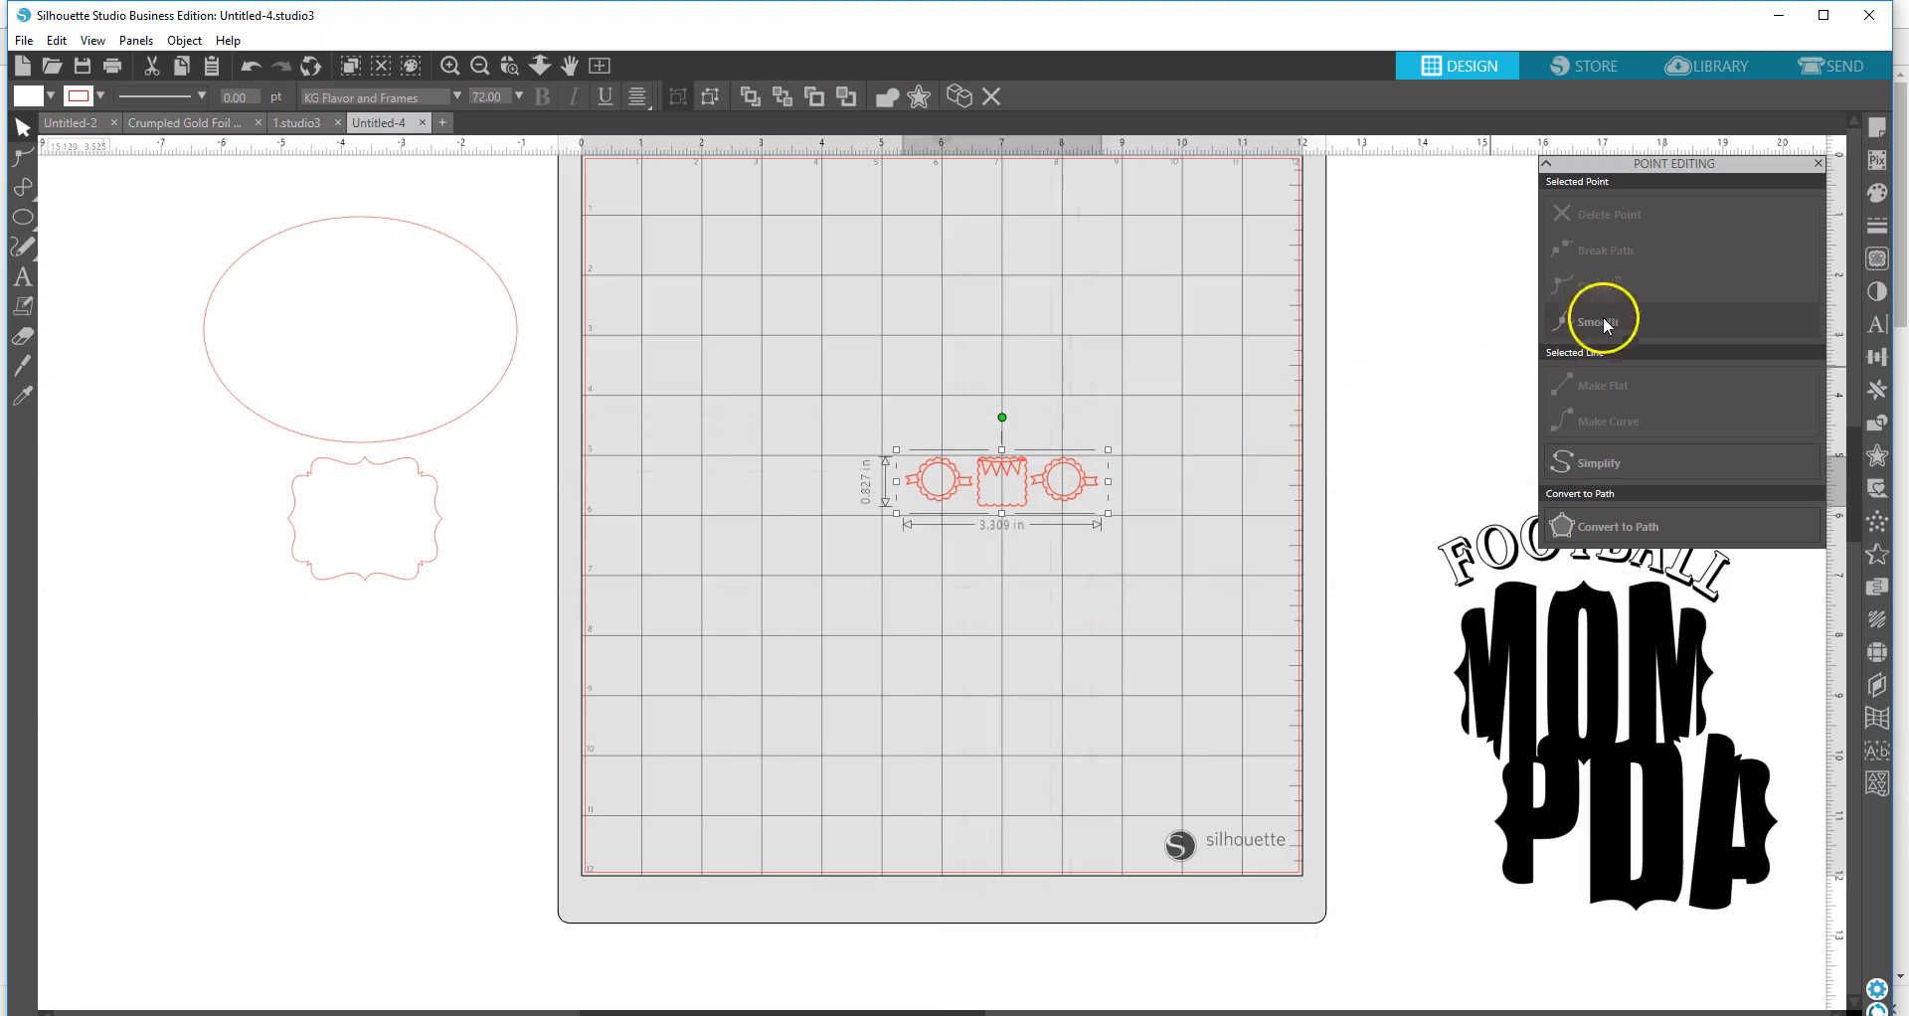
- Change the font of the three-glyph frame text to Impact
{"action": "left_click", "coordinate": [1879, 193]}
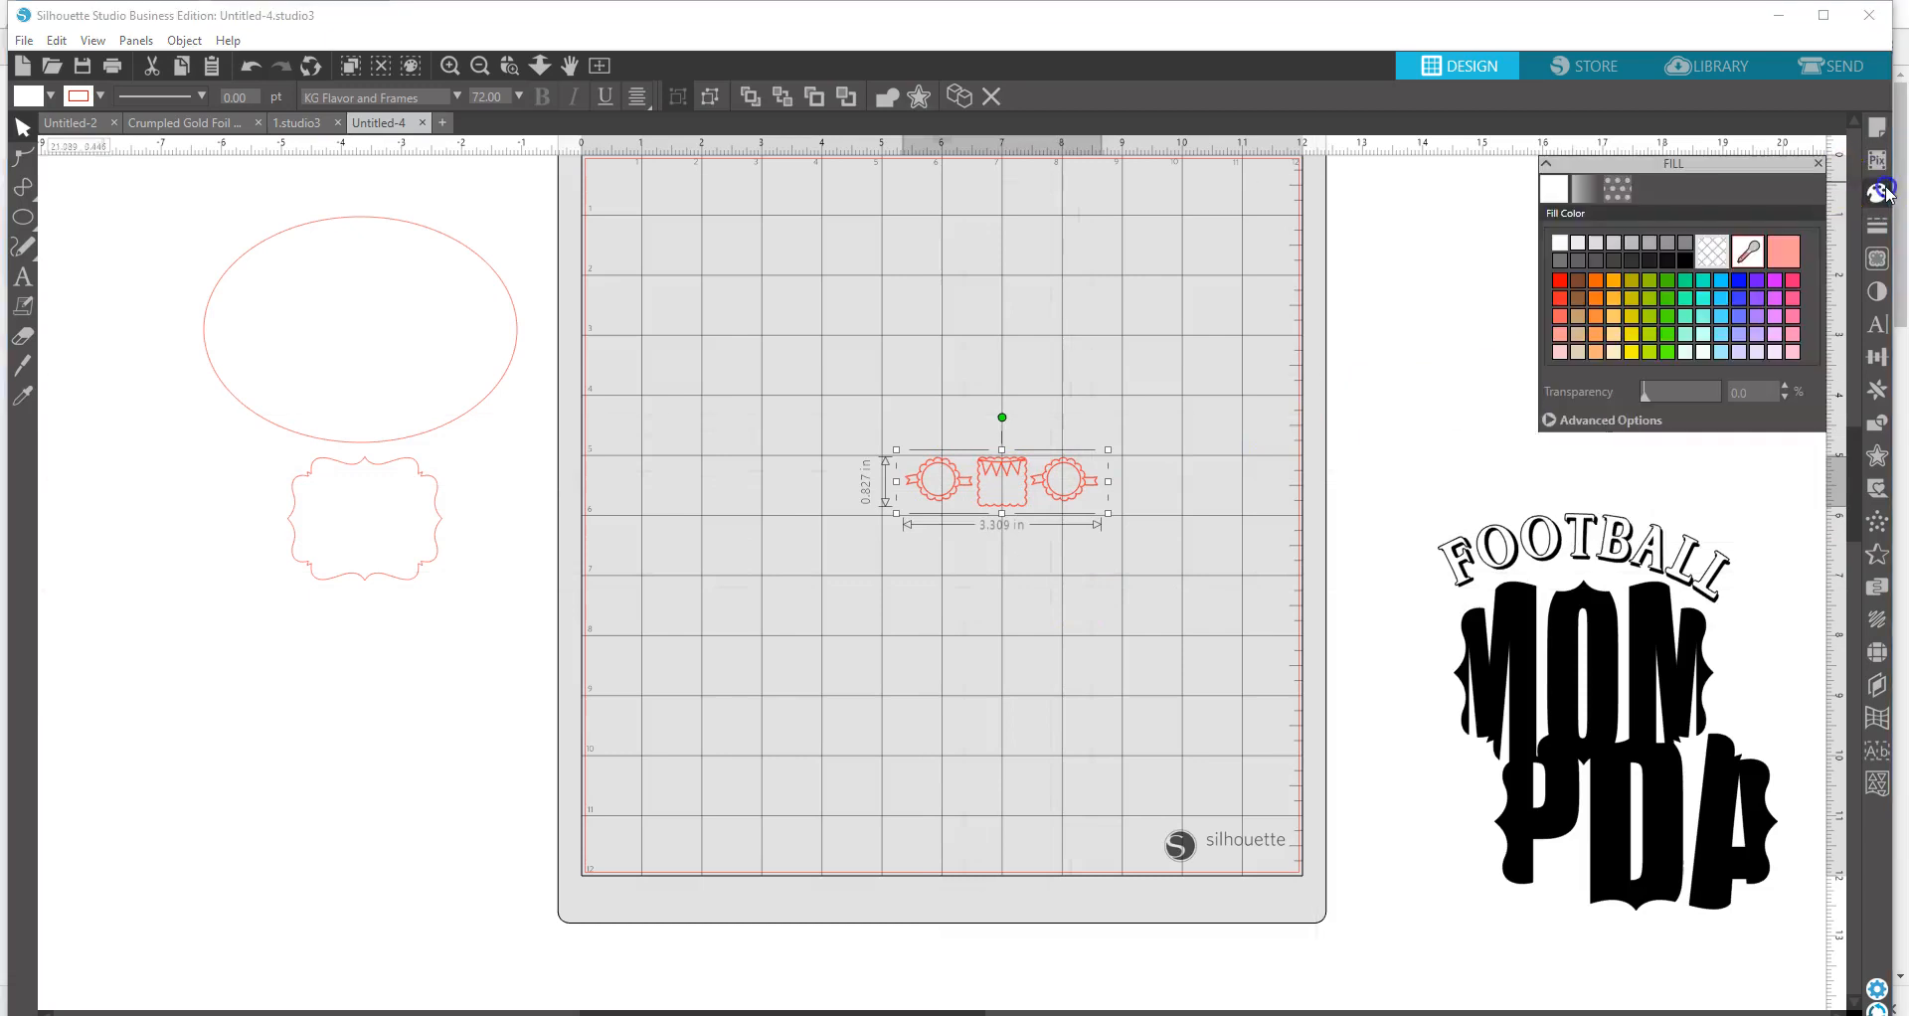
{"action": "left_click", "coordinate": [1877, 326]}
{"action": "left_click", "coordinate": [1693, 235]}
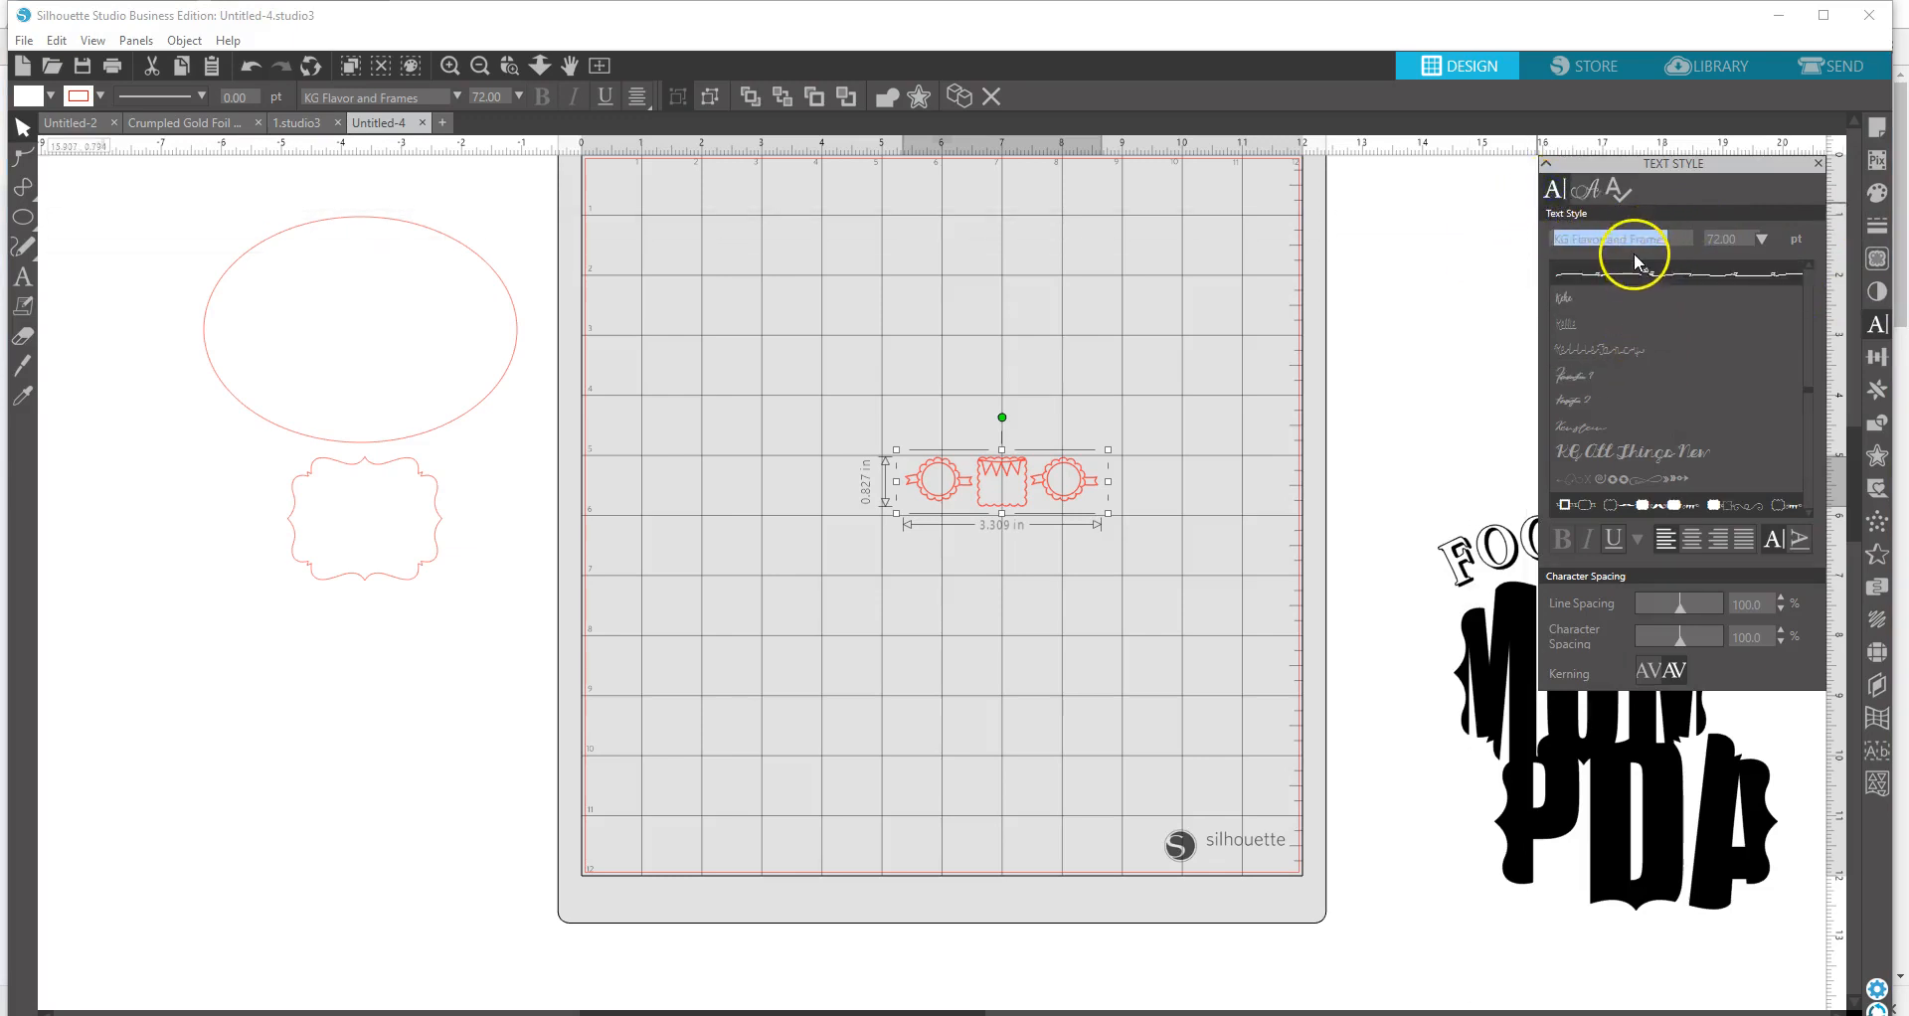
{"action": "type", "text": "IMPAC"}
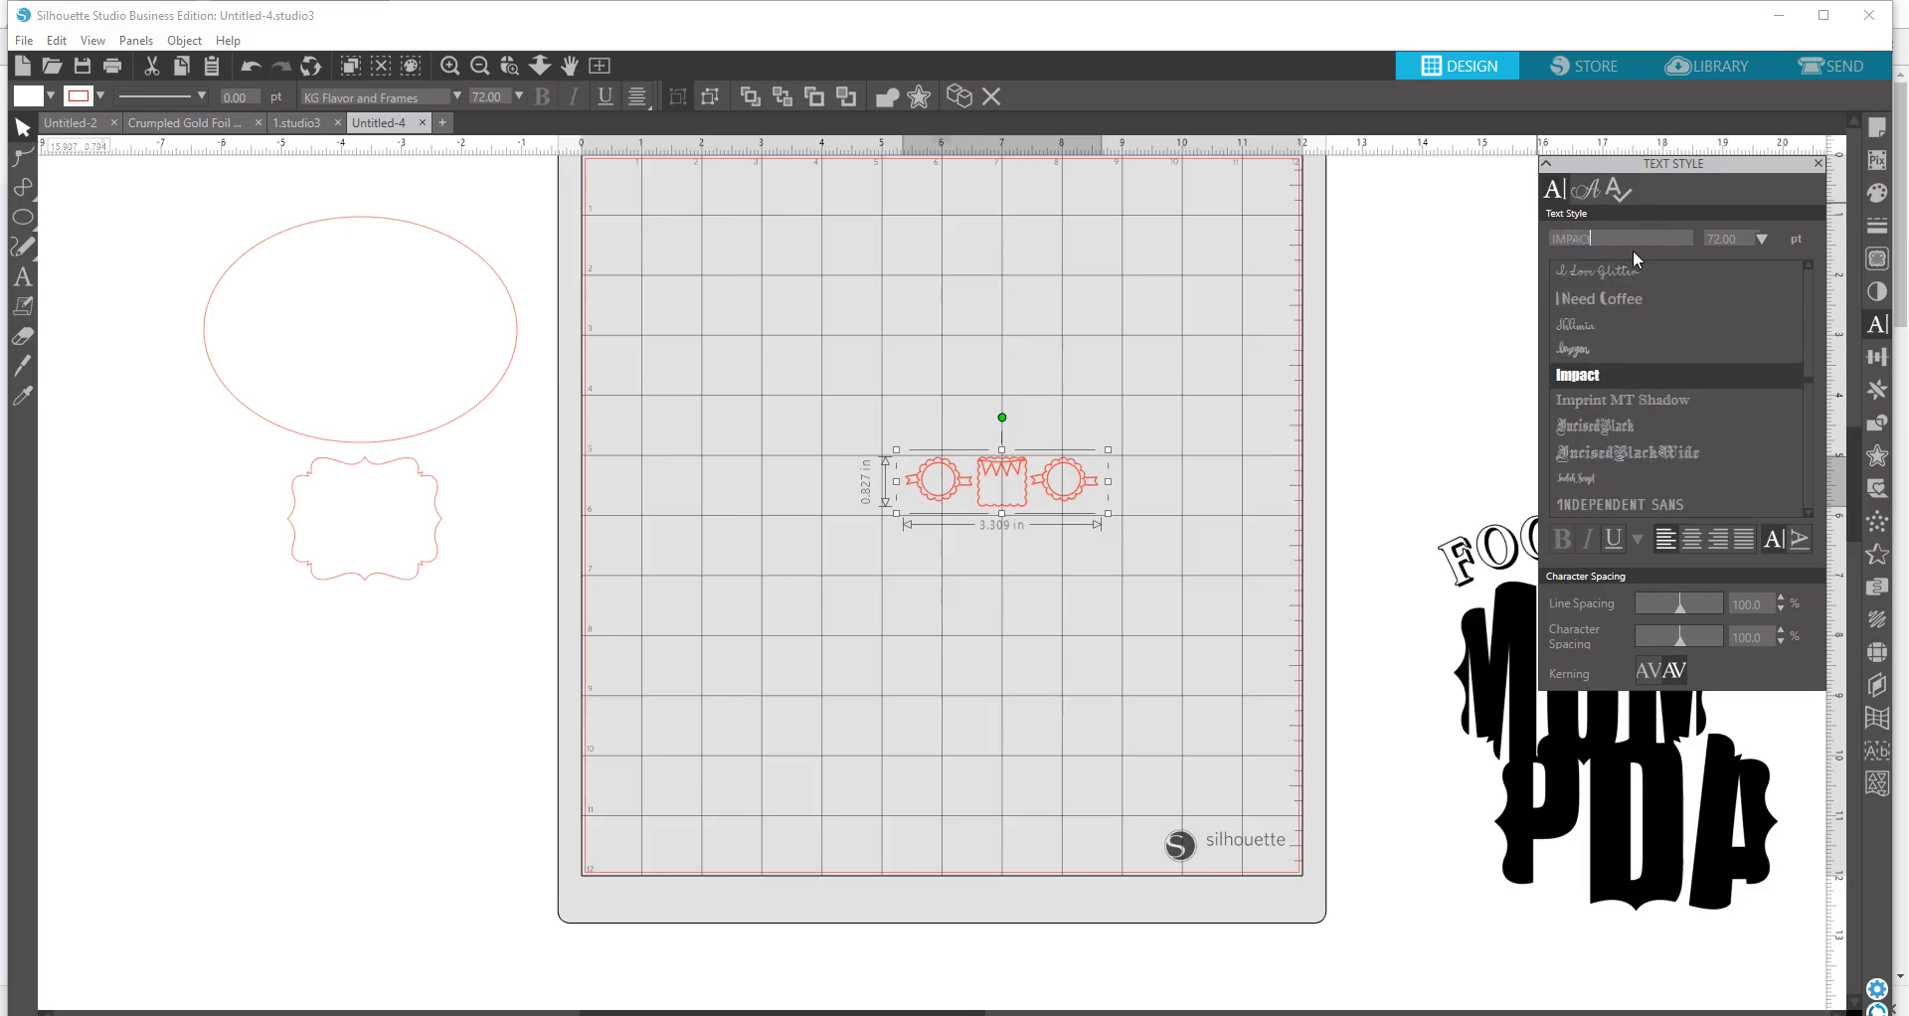
{"action": "type", "text": "t"}
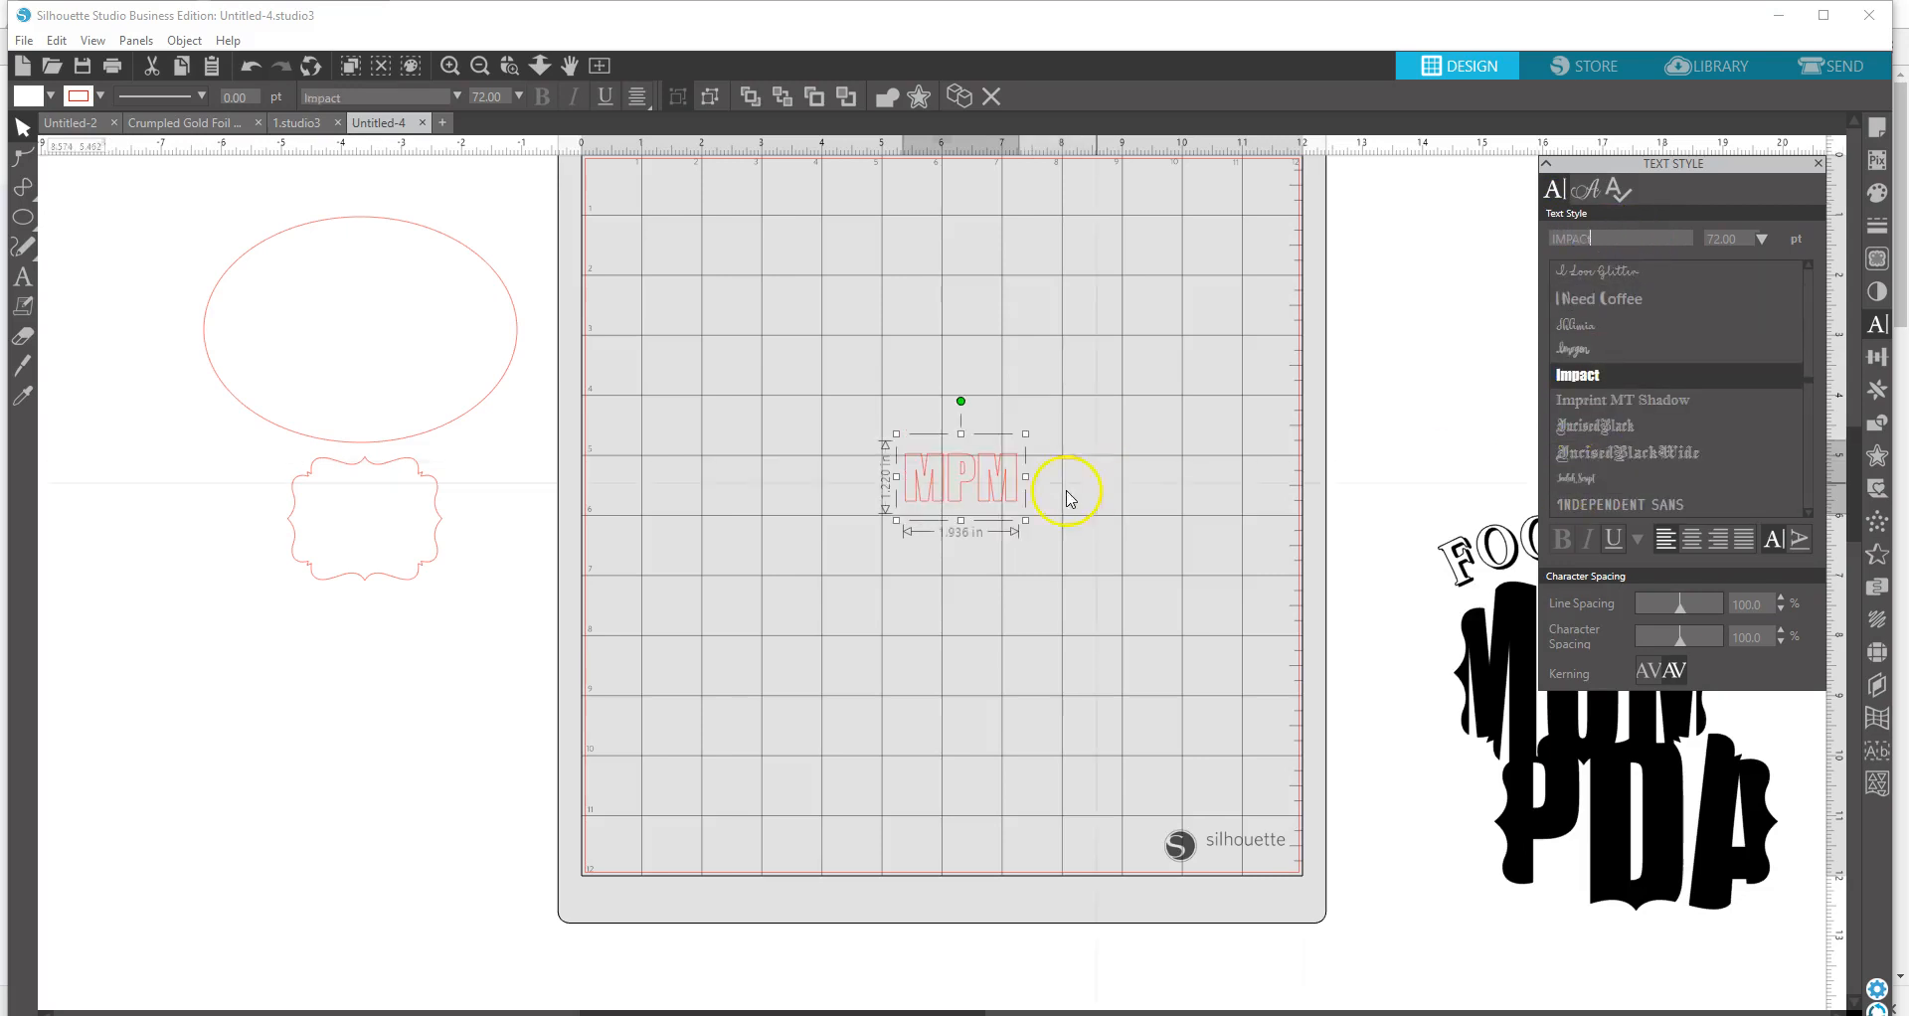
- Edit the Impact text by replacing its middle letter so it reads MOM
{"action": "double_click", "coordinate": [979, 480]}
{"action": "left_click", "coordinate": [980, 474]}
{"action": "key", "text": "BackSpace"}
{"action": "type", "text": "O"}
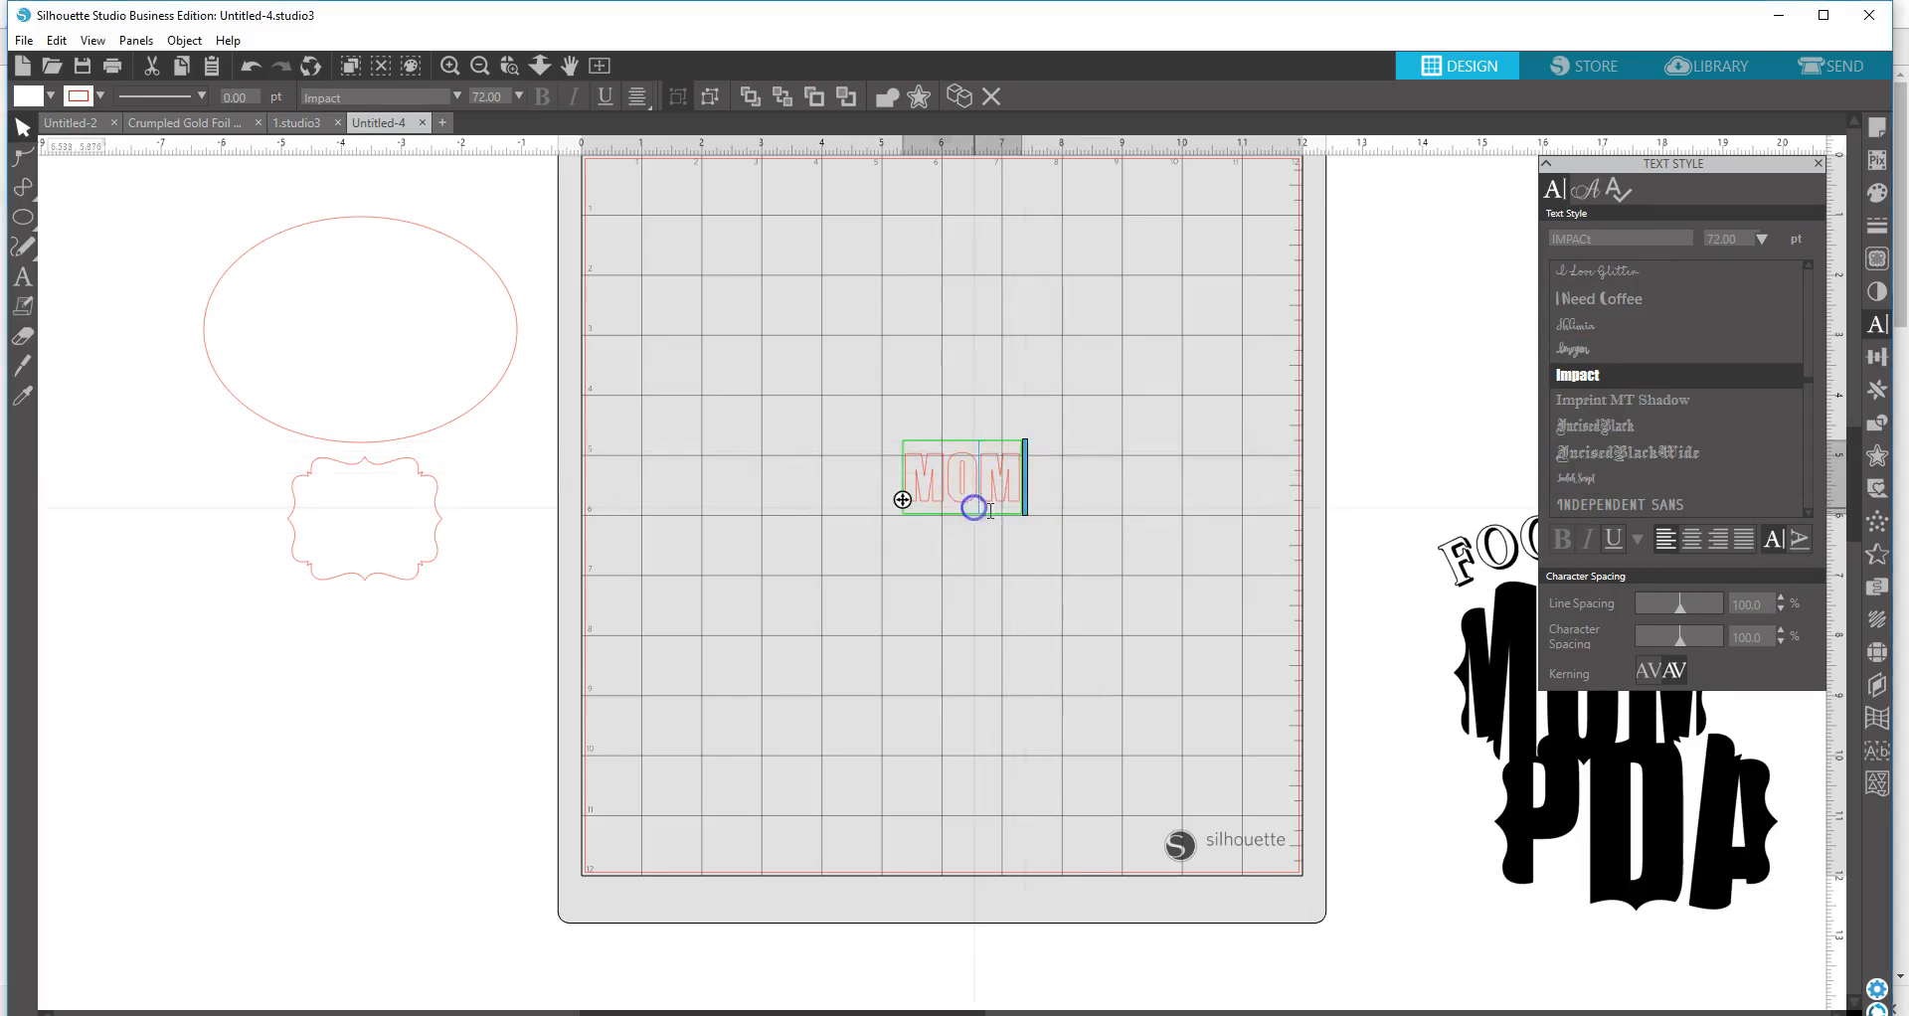
{"action": "left_click", "coordinate": [988, 487]}
- Duplicate the MOM text and park the copy off the page below the small decorative frame
{"action": "right_click", "coordinate": [992, 463]}
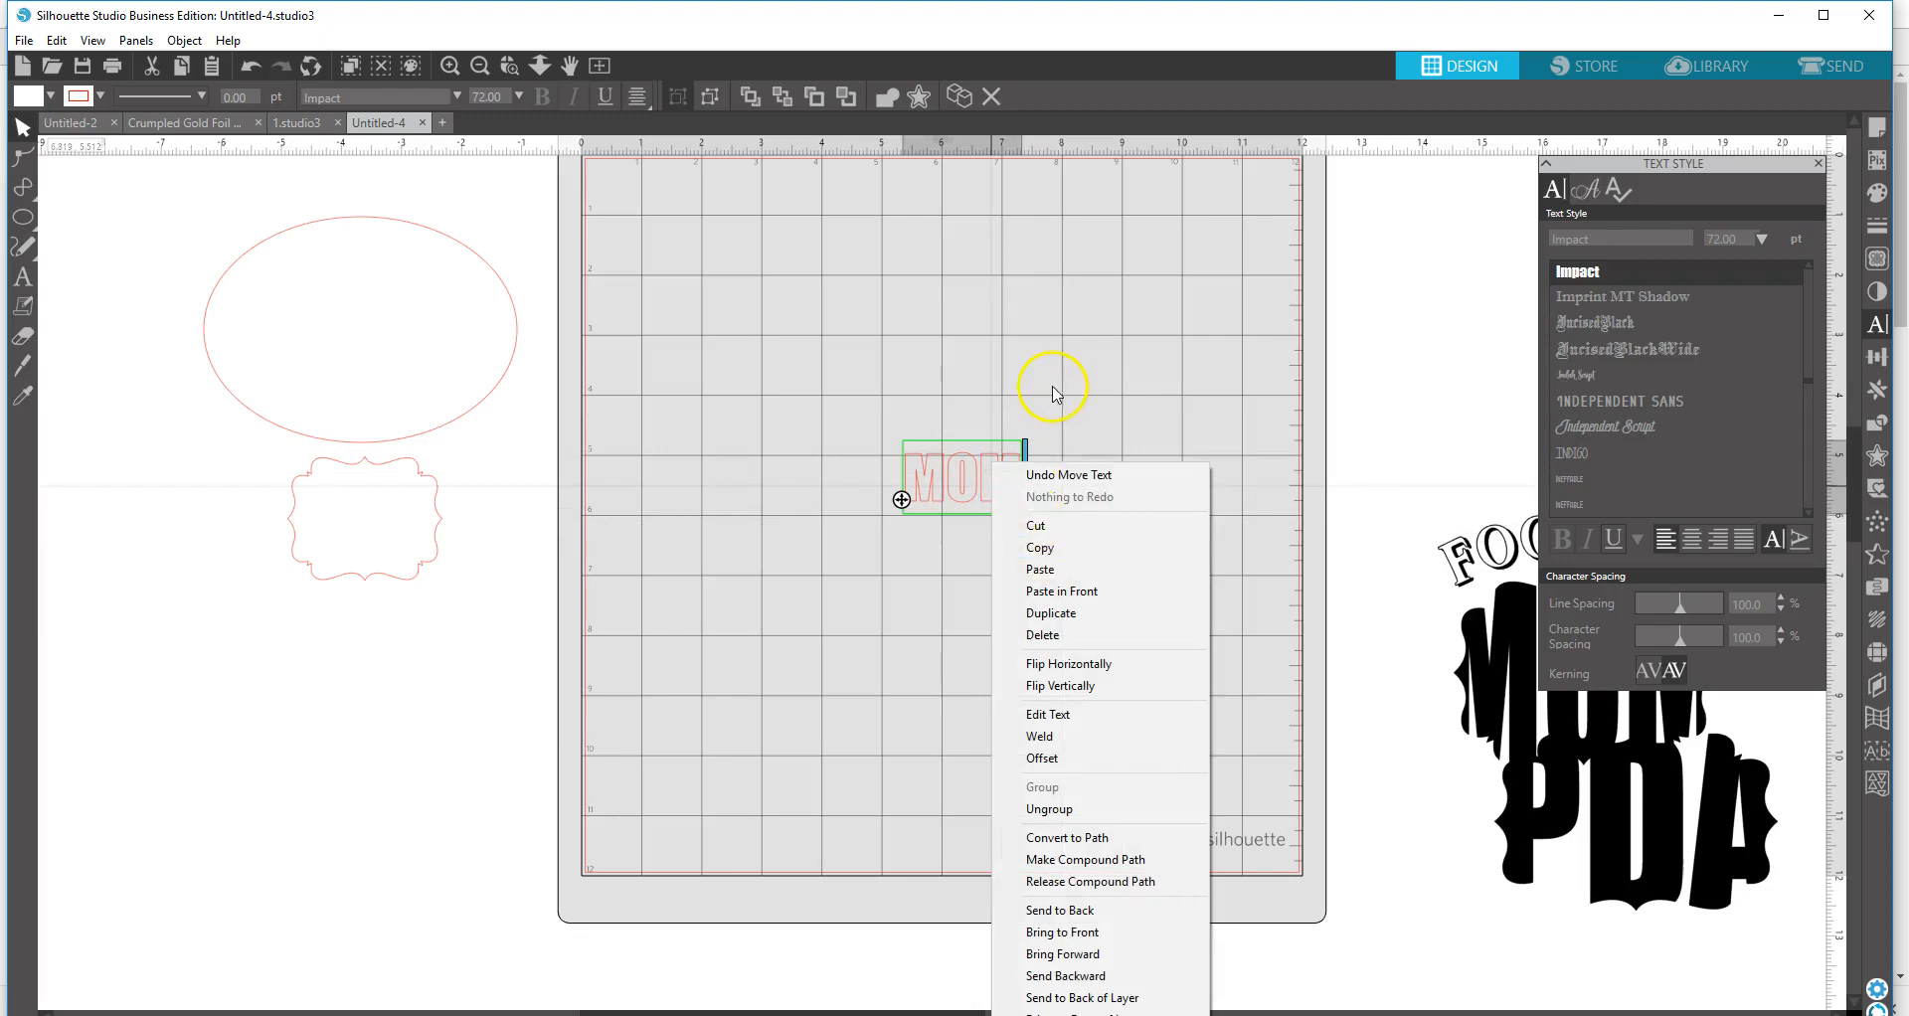
{"action": "left_click", "coordinate": [1056, 393]}
{"action": "left_click", "coordinate": [1005, 500]}
{"action": "right_click", "coordinate": [1011, 464]}
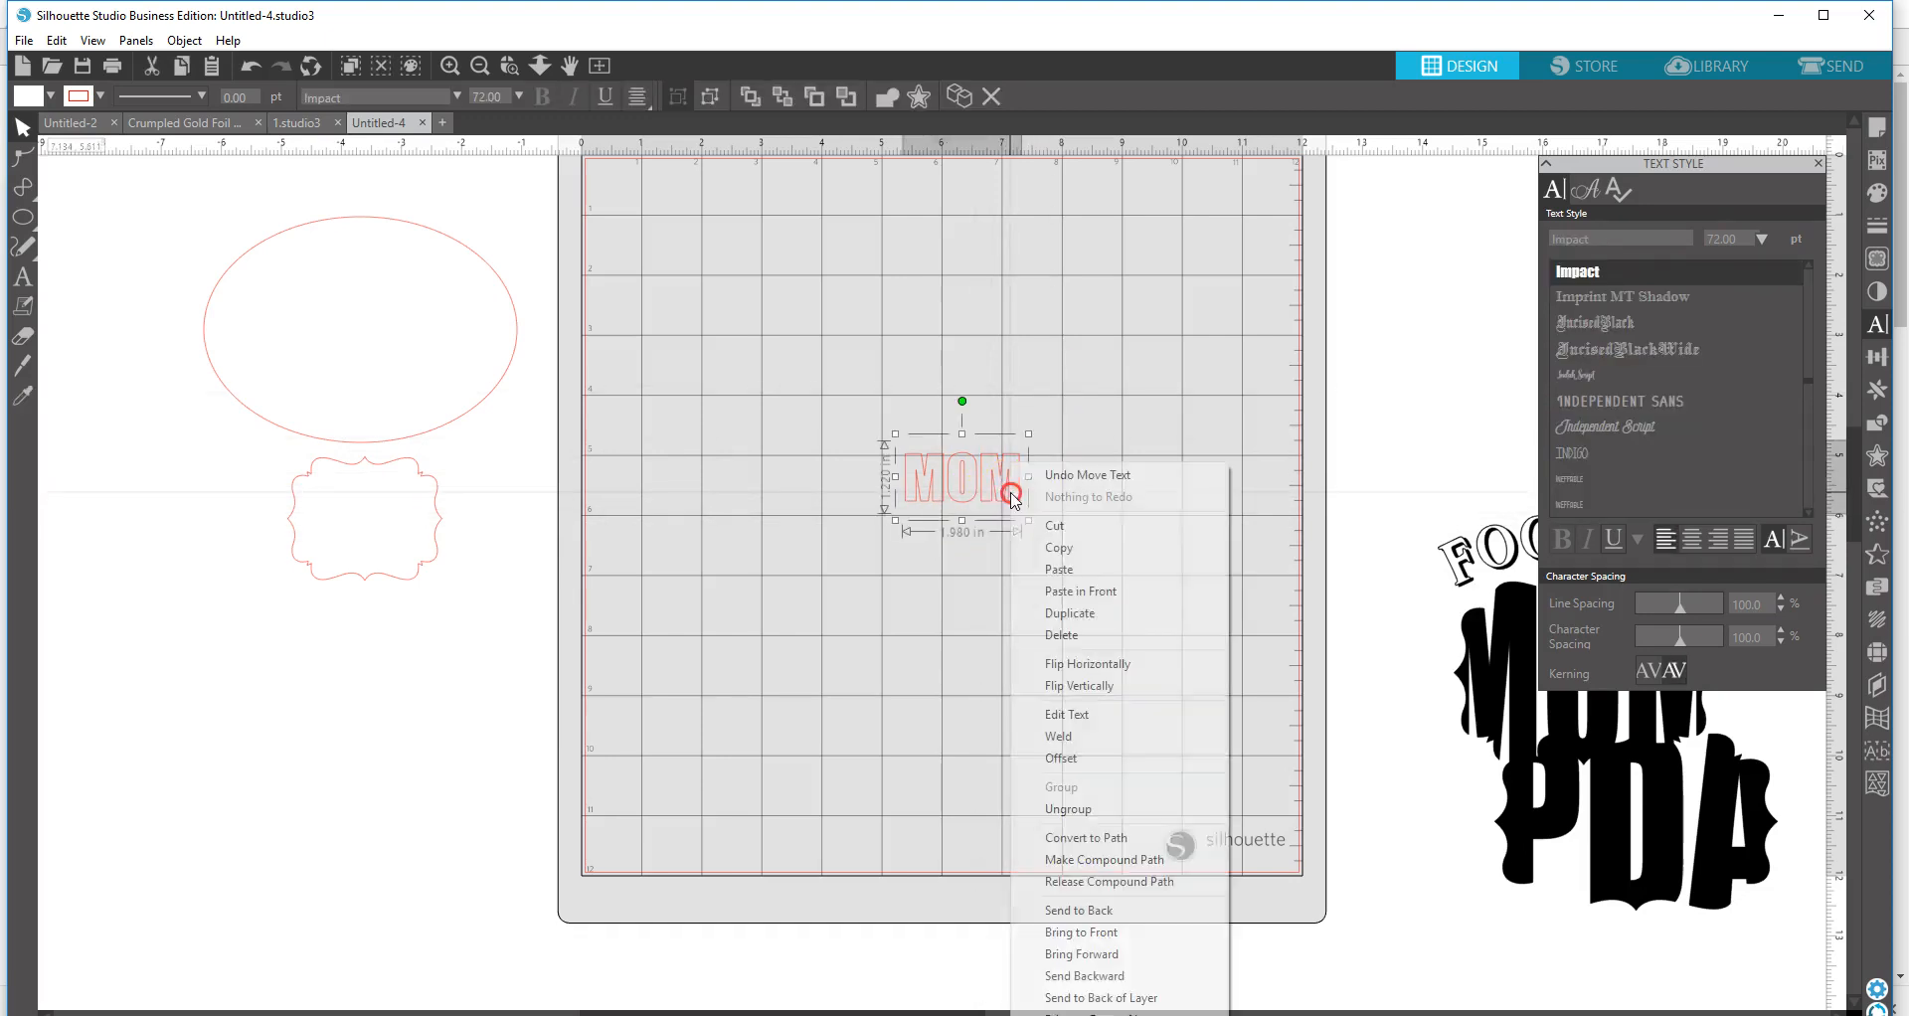
{"action": "left_click", "coordinate": [1066, 613]}
{"action": "left_click_drag", "start_coordinate": [1039, 505], "coordinate": [429, 844]}
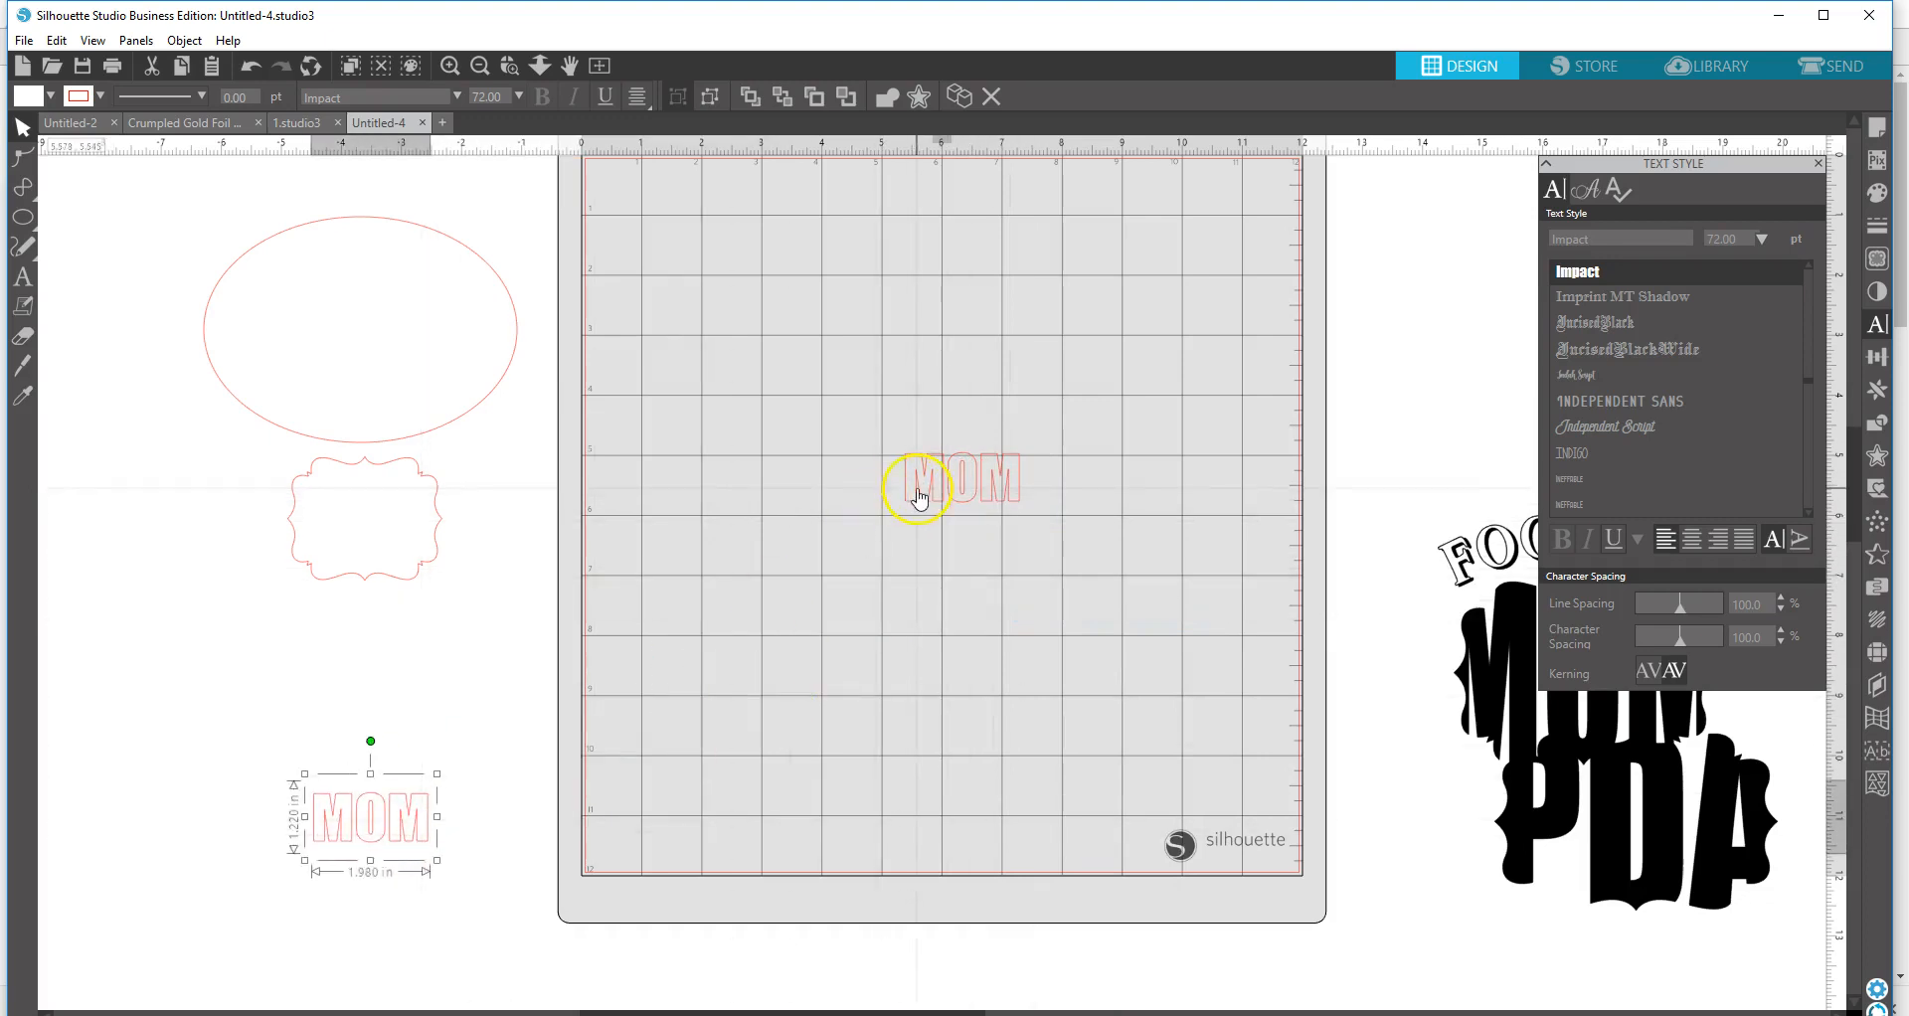
- Enlarge the MOM text on the page to about 5.5 in wide and 3.39 in tall, and move it toward mid-page
{"action": "left_click", "coordinate": [919, 497]}
{"action": "left_click_drag", "start_coordinate": [1030, 519], "coordinate": [1241, 651]}
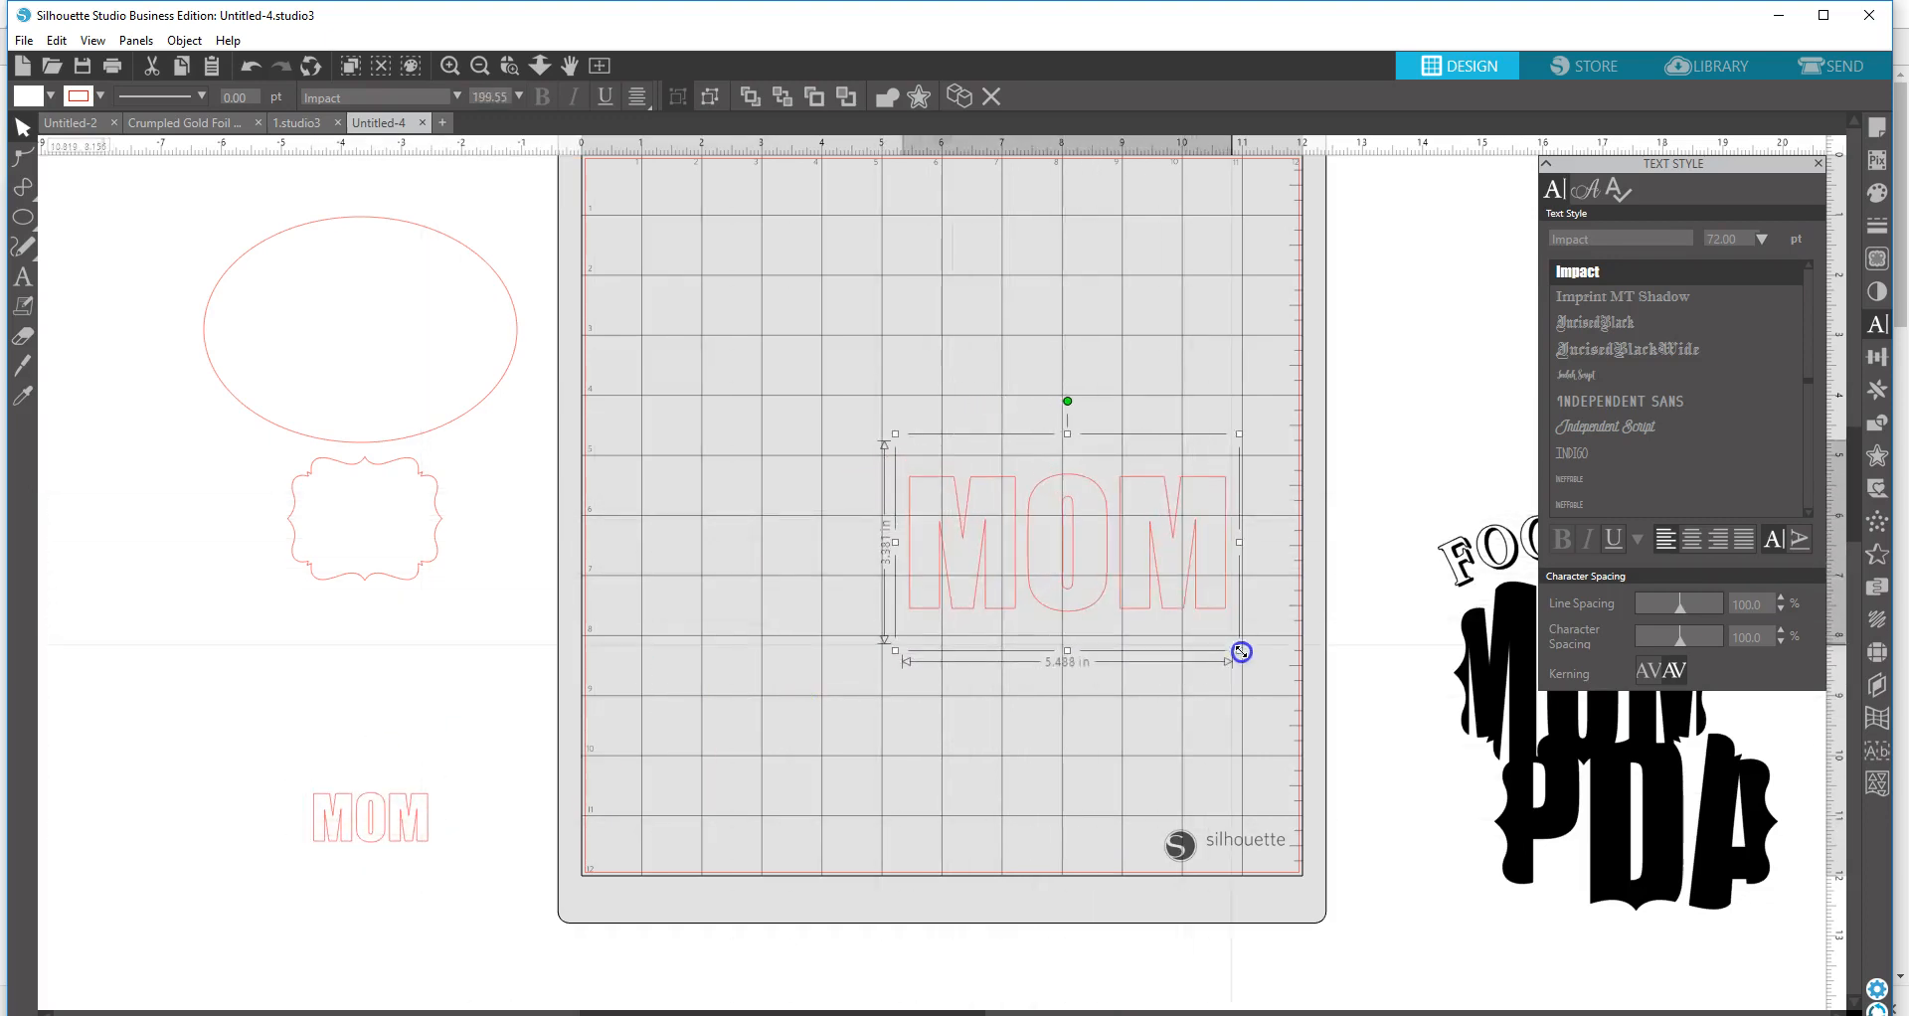
{"action": "left_click_drag", "start_coordinate": [1168, 600], "coordinate": [1081, 616]}
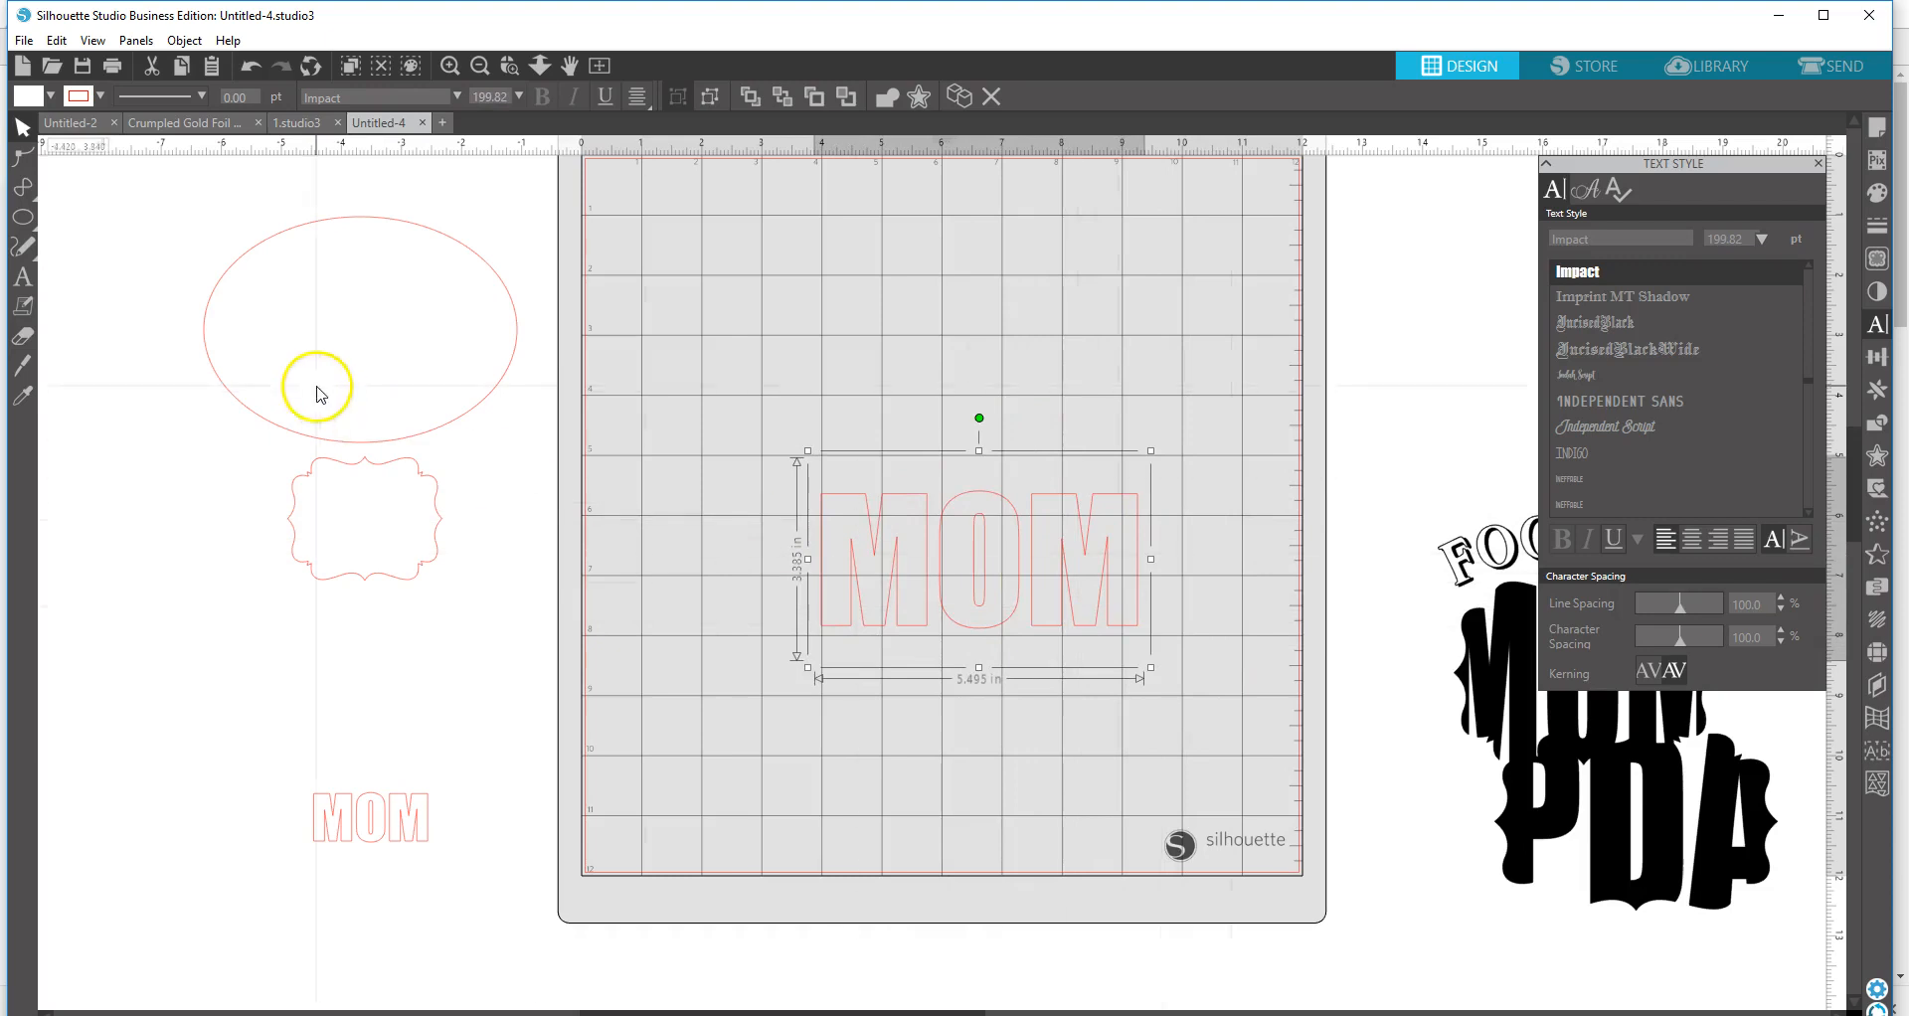
- Draw a circle about 4.16 in across on the page, overlapping the upper part of MOM
{"action": "mouse_move", "coordinate": [40, 228]}
{"action": "left_click", "coordinate": [113, 217]}
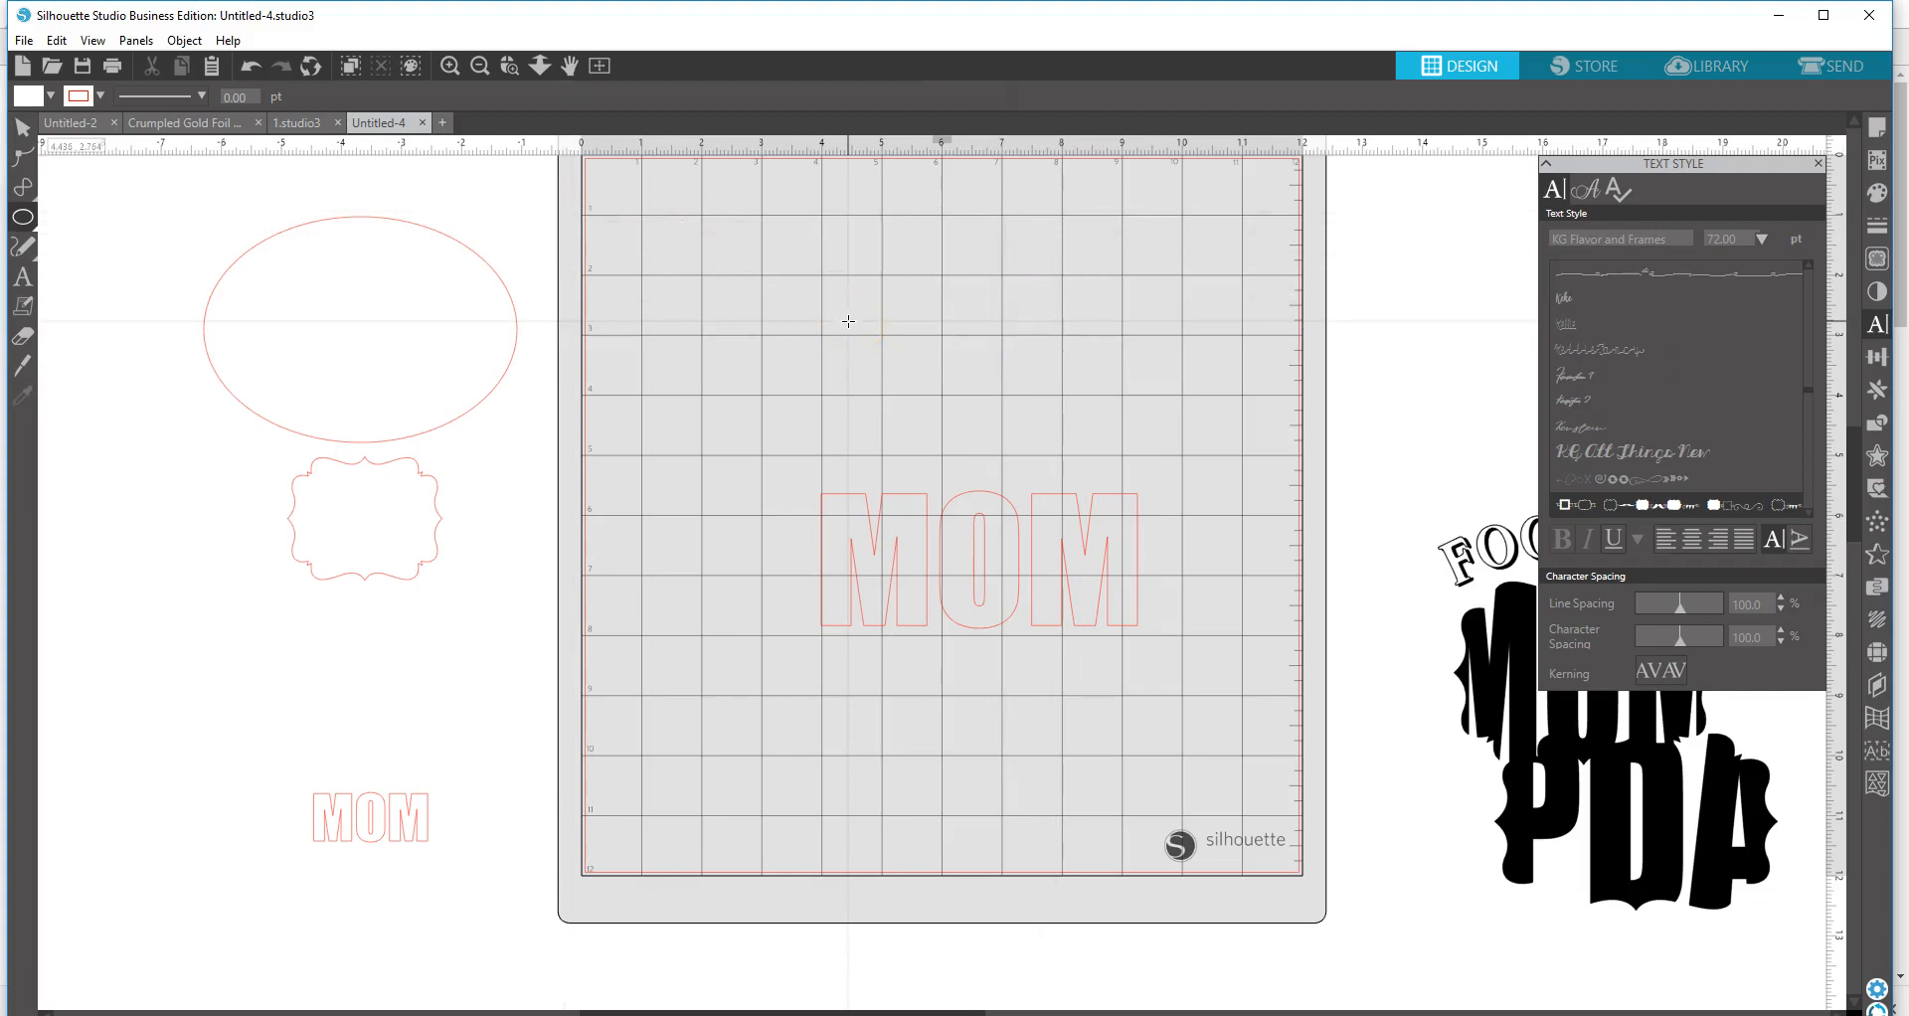
{"action": "left_click_drag", "start_coordinate": [853, 321], "coordinate": [1158, 510]}
{"action": "left_click", "coordinate": [30, 128]}
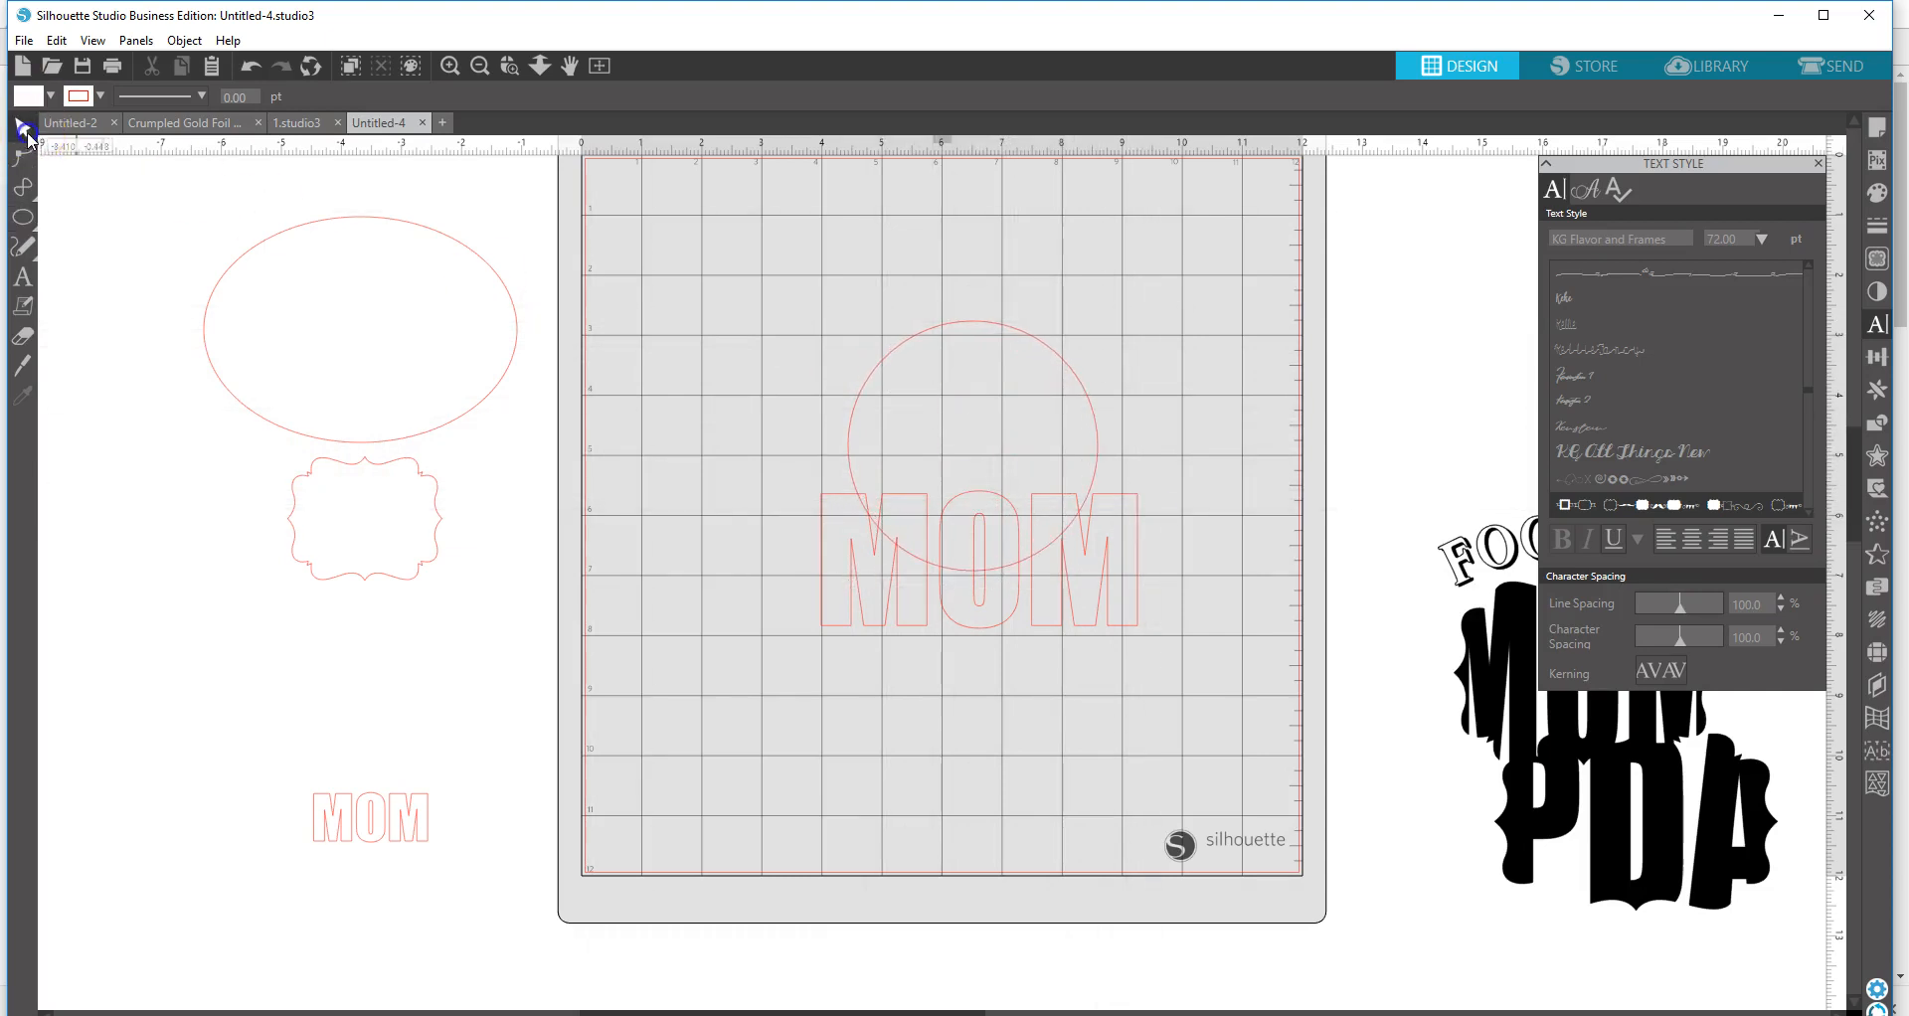
- Separate the two shapes by moving MOM up the page and placing the circle just below it
{"action": "left_click_drag", "start_coordinate": [978, 330], "coordinate": [984, 628]}
{"action": "left_click_drag", "start_coordinate": [997, 511], "coordinate": [970, 371]}
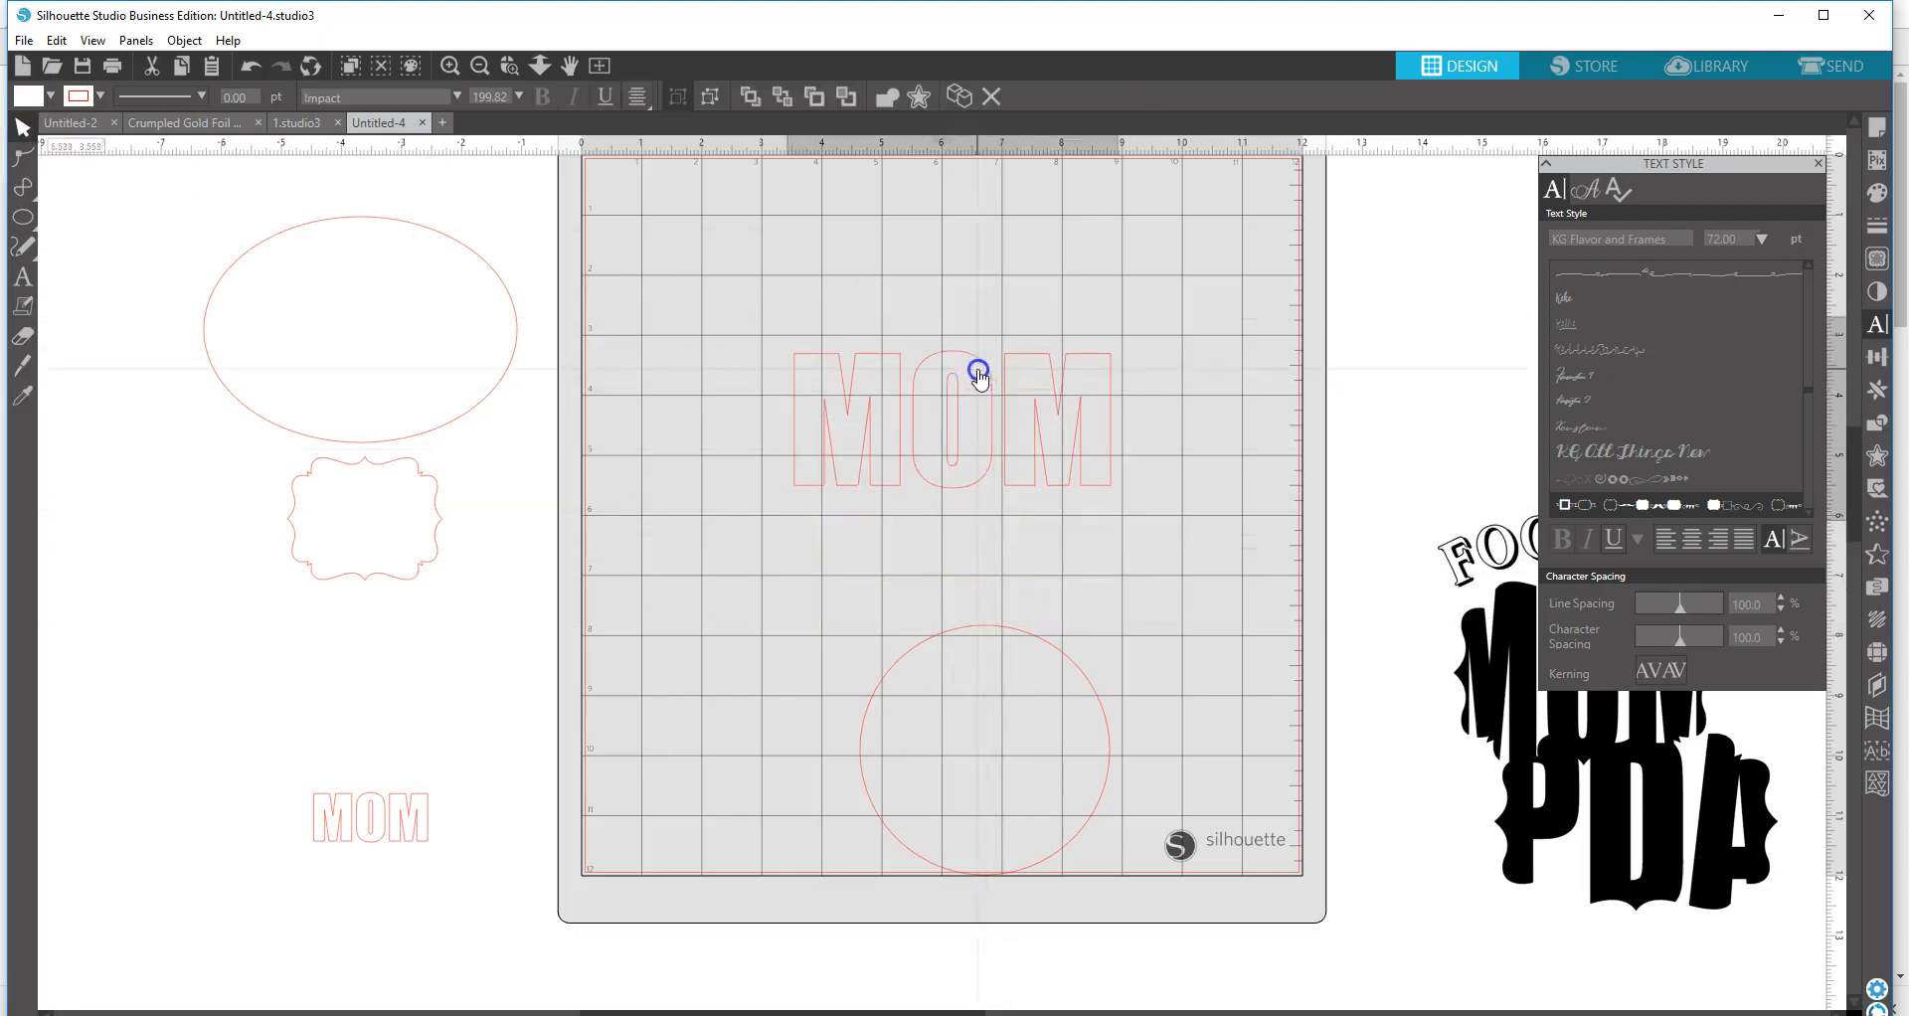
{"action": "left_click", "coordinate": [974, 619]}
{"action": "left_click_drag", "start_coordinate": [975, 618], "coordinate": [972, 507]}
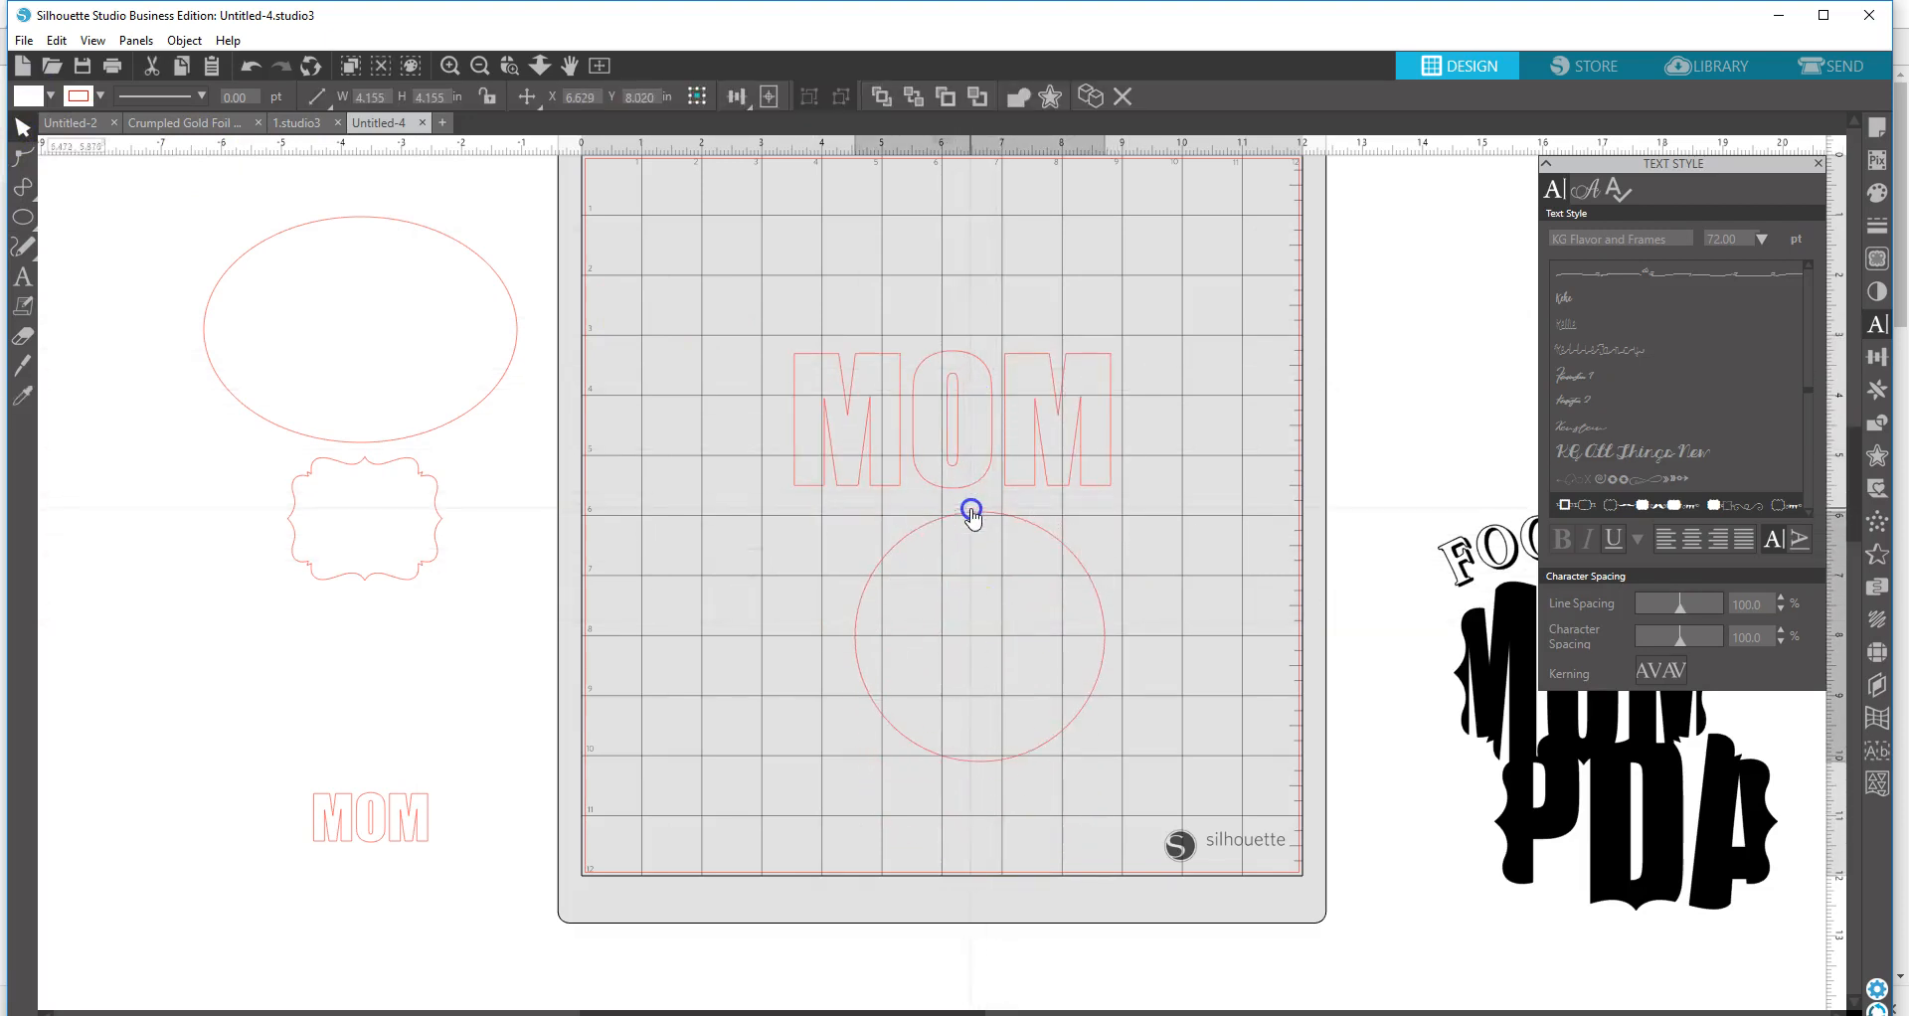
- Give the large MOM text a bright pink fill and a matching pink line color
{"action": "left_click", "coordinate": [1015, 430]}
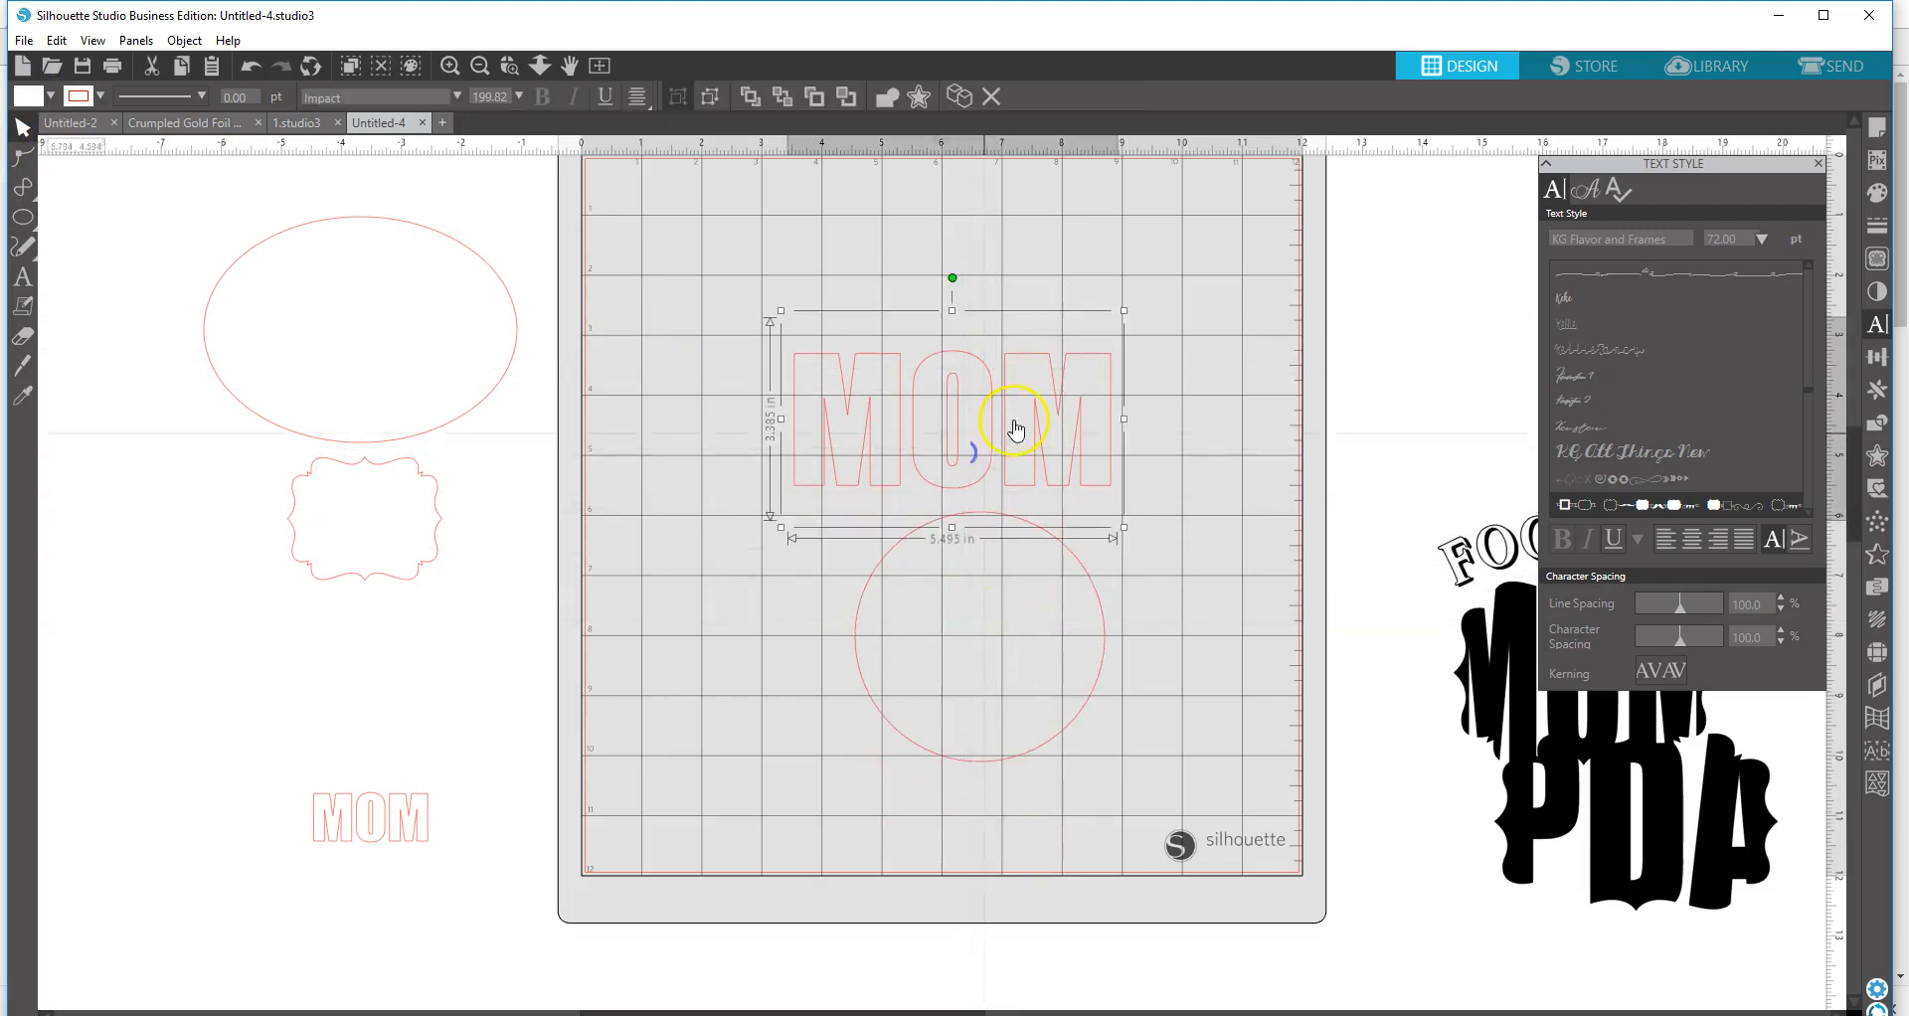
{"action": "left_click", "coordinate": [1876, 197]}
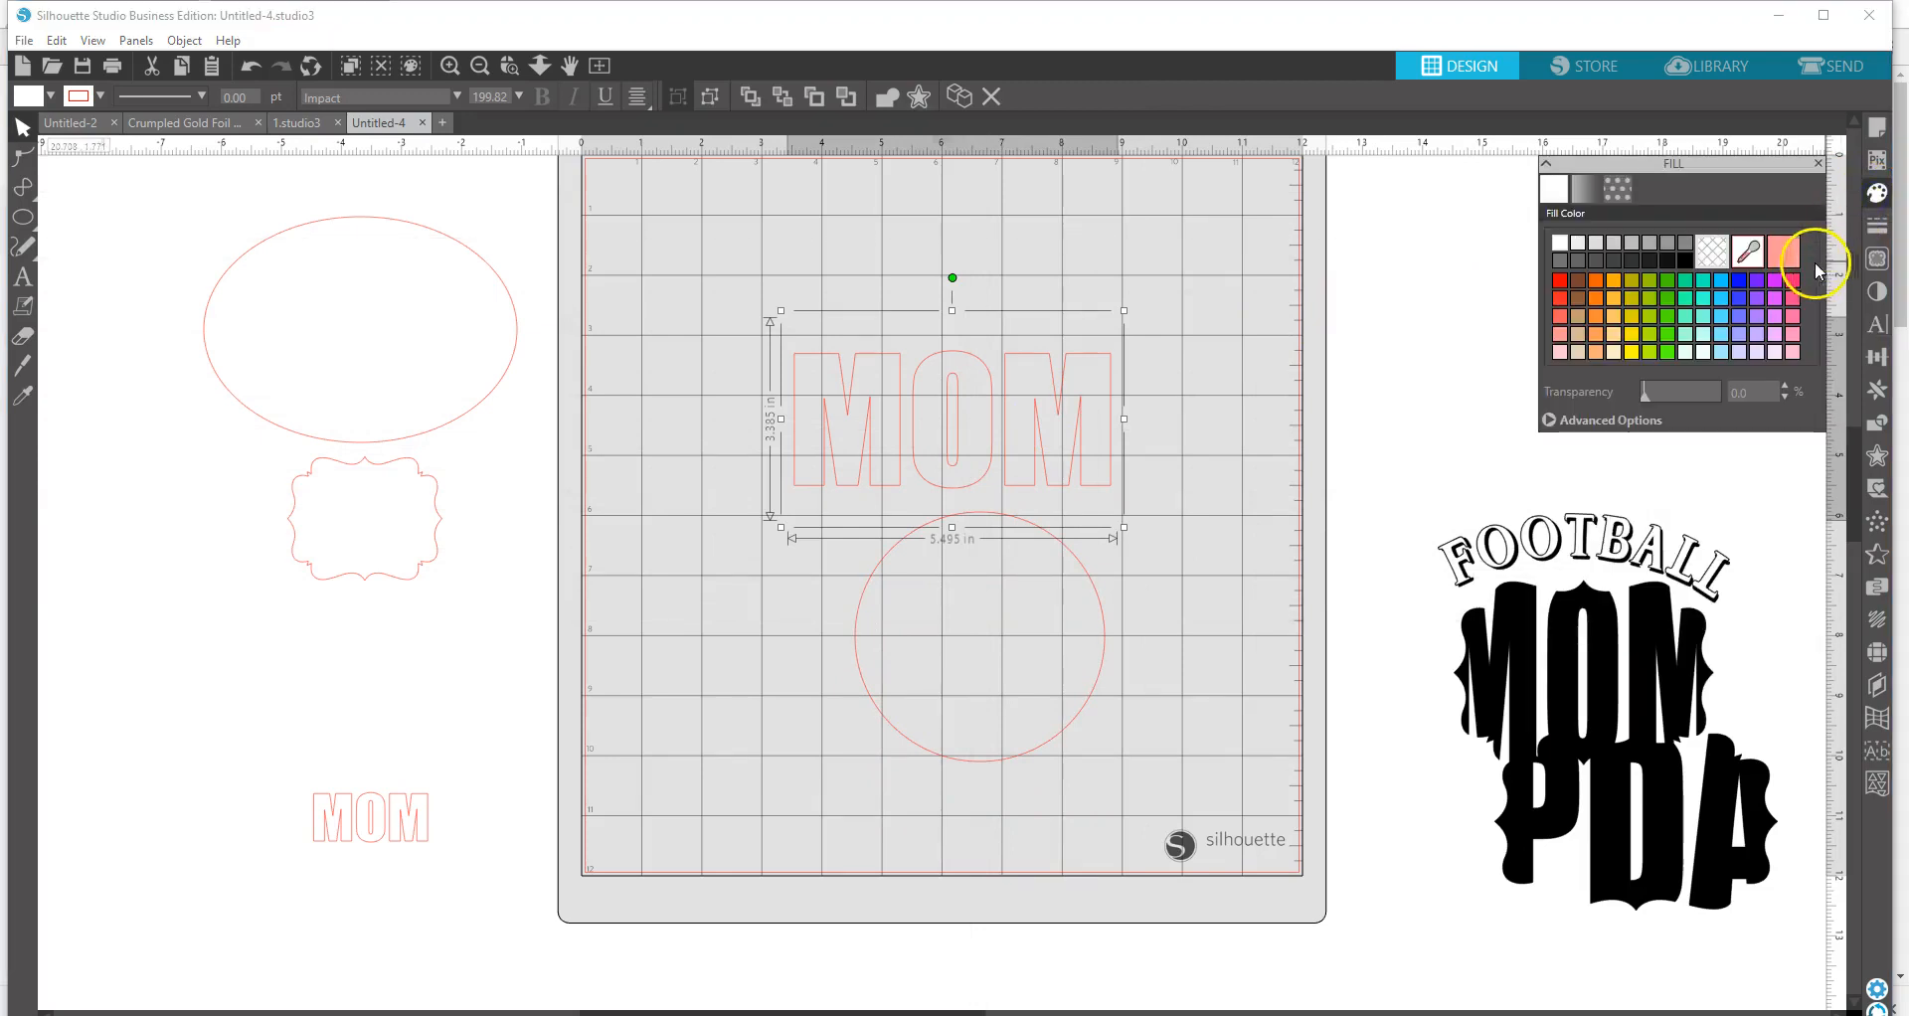
{"action": "left_click", "coordinate": [1792, 289]}
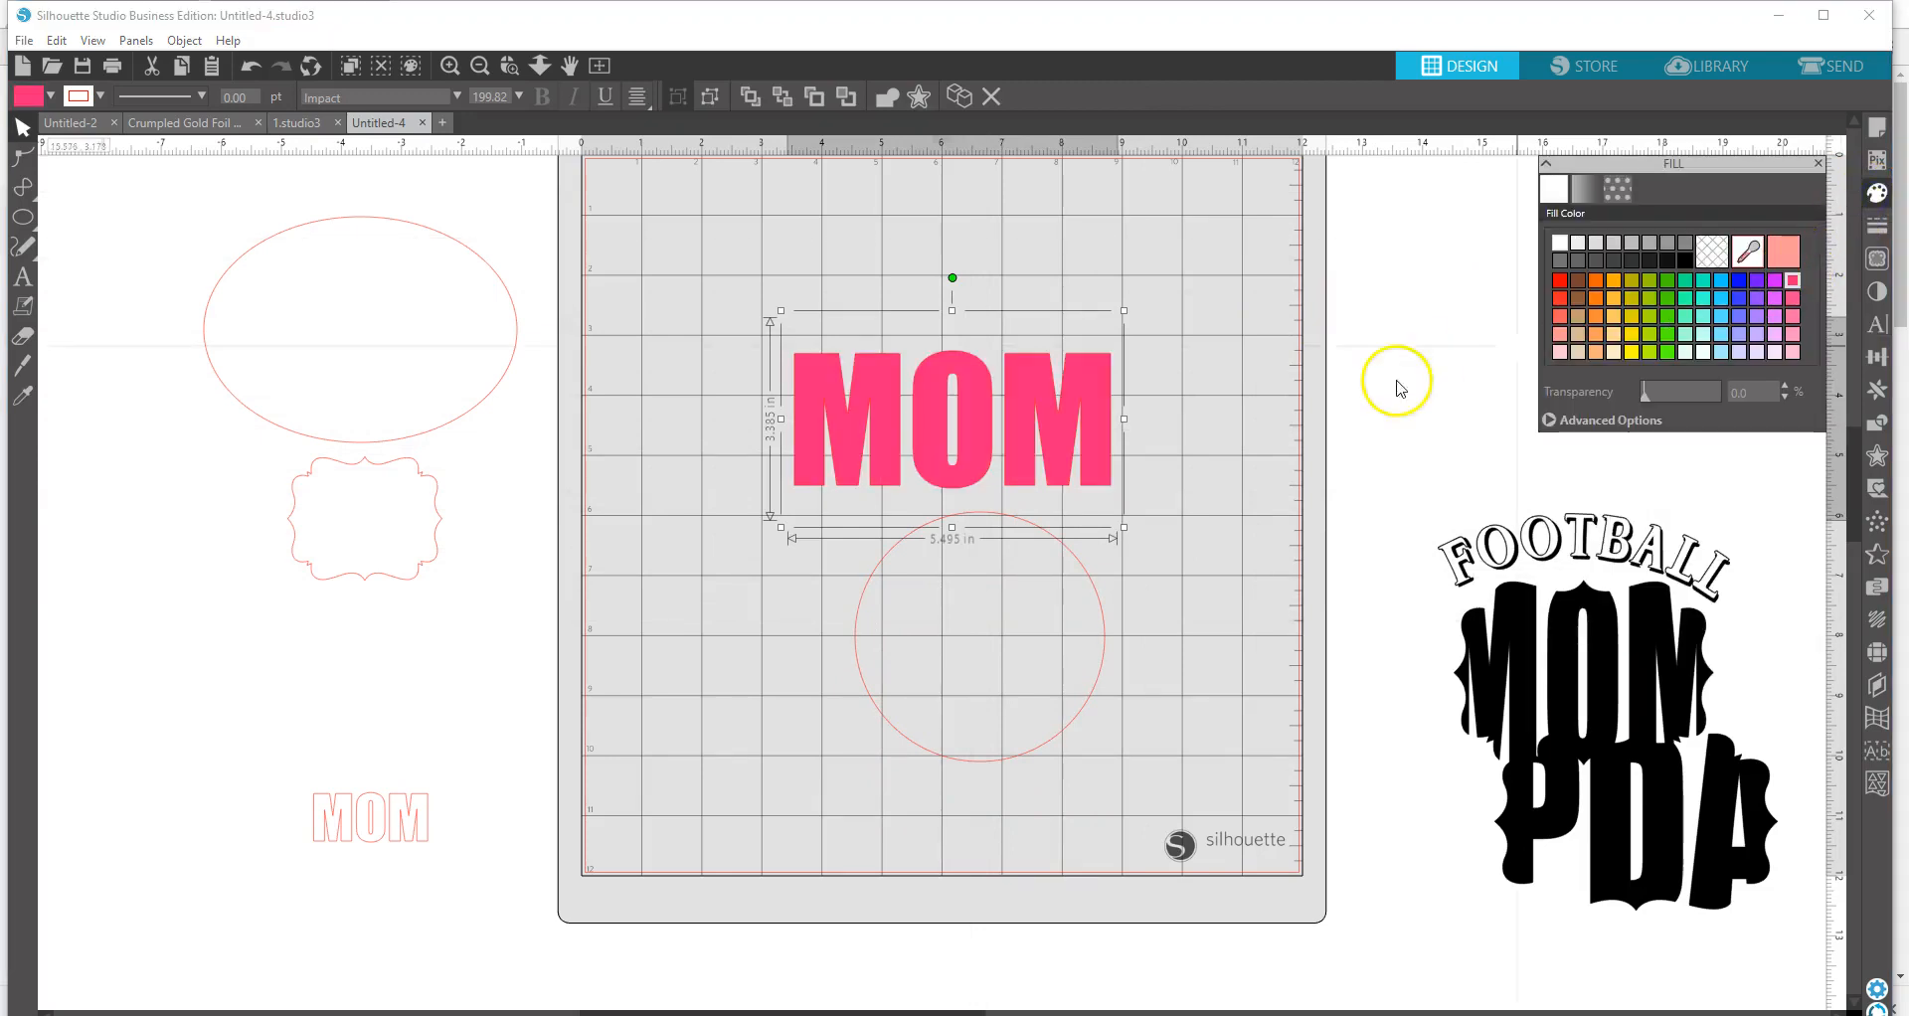
{"action": "left_click", "coordinate": [1875, 224]}
{"action": "left_click", "coordinate": [1586, 188]}
{"action": "left_click", "coordinate": [1792, 280]}
- Move MOM aside and center first the circle and then MOM on the page so they overlap
{"action": "left_click_drag", "start_coordinate": [961, 517], "coordinate": [755, 370]}
{"action": "left_click", "coordinate": [889, 454]}
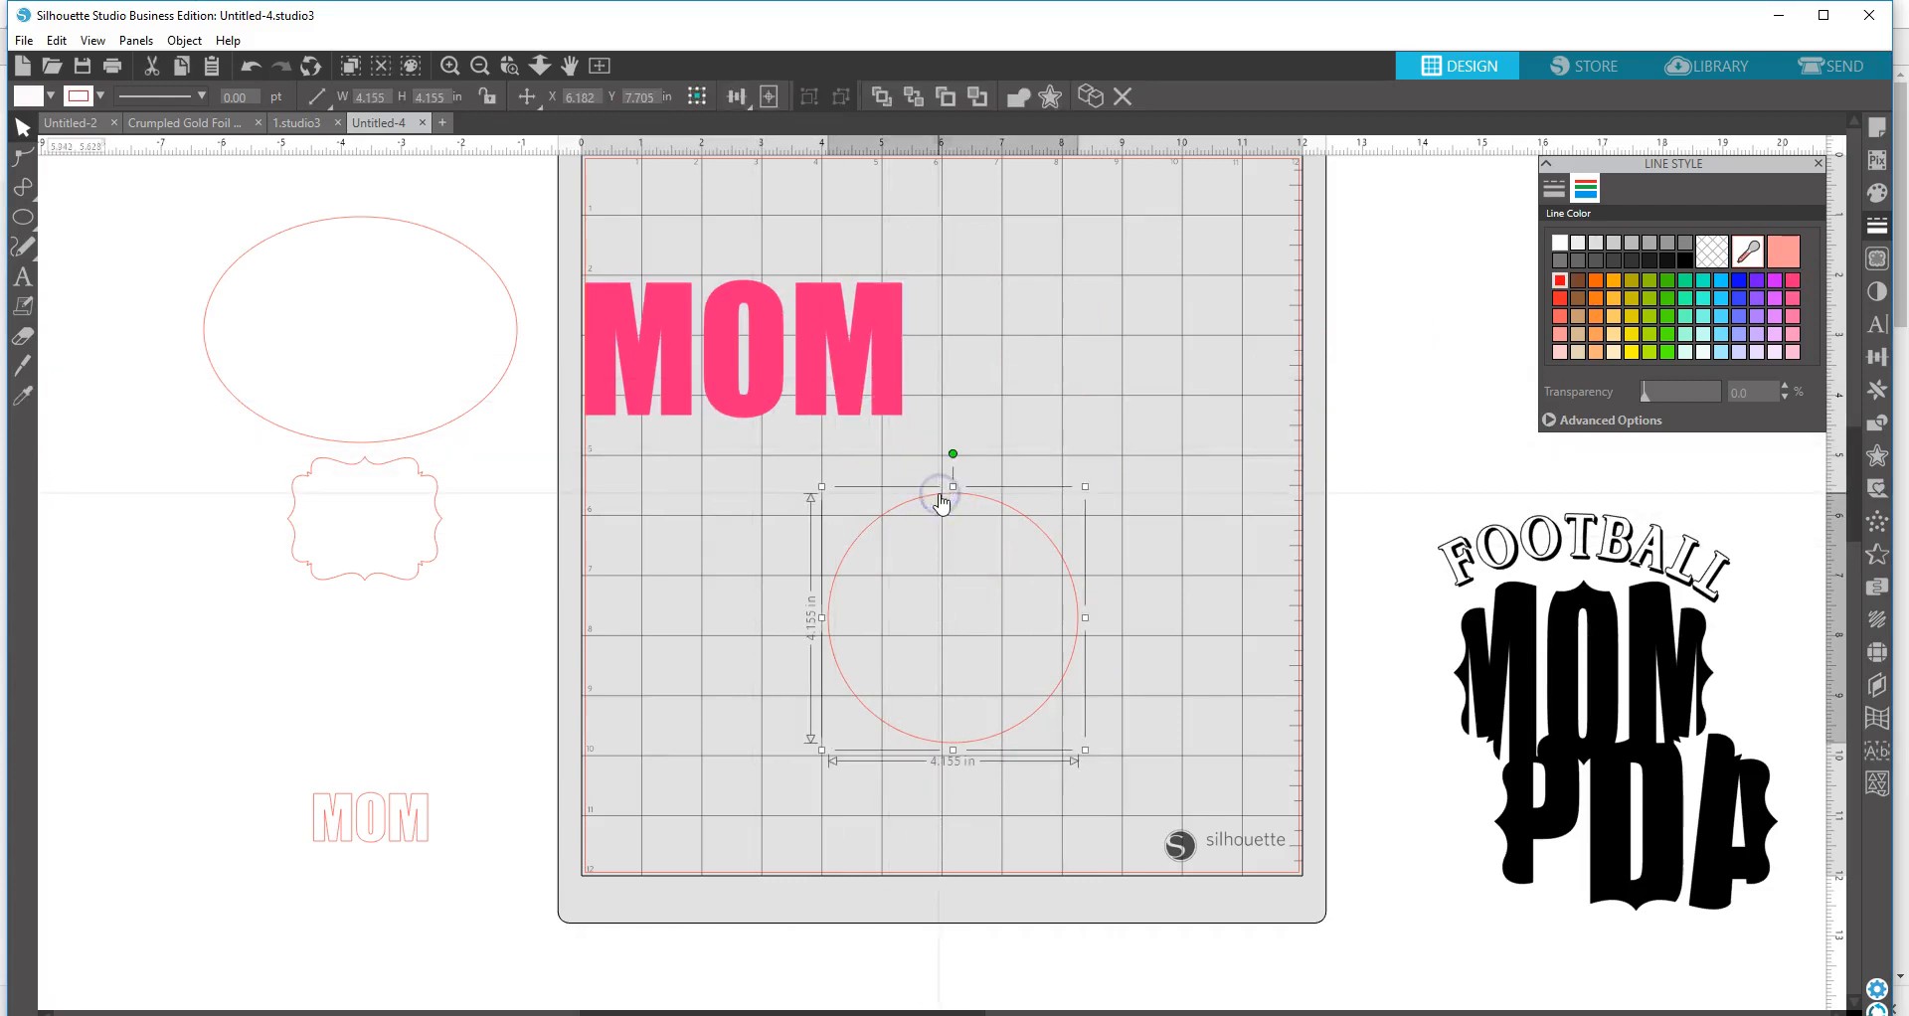
{"action": "left_click", "coordinate": [1877, 356]}
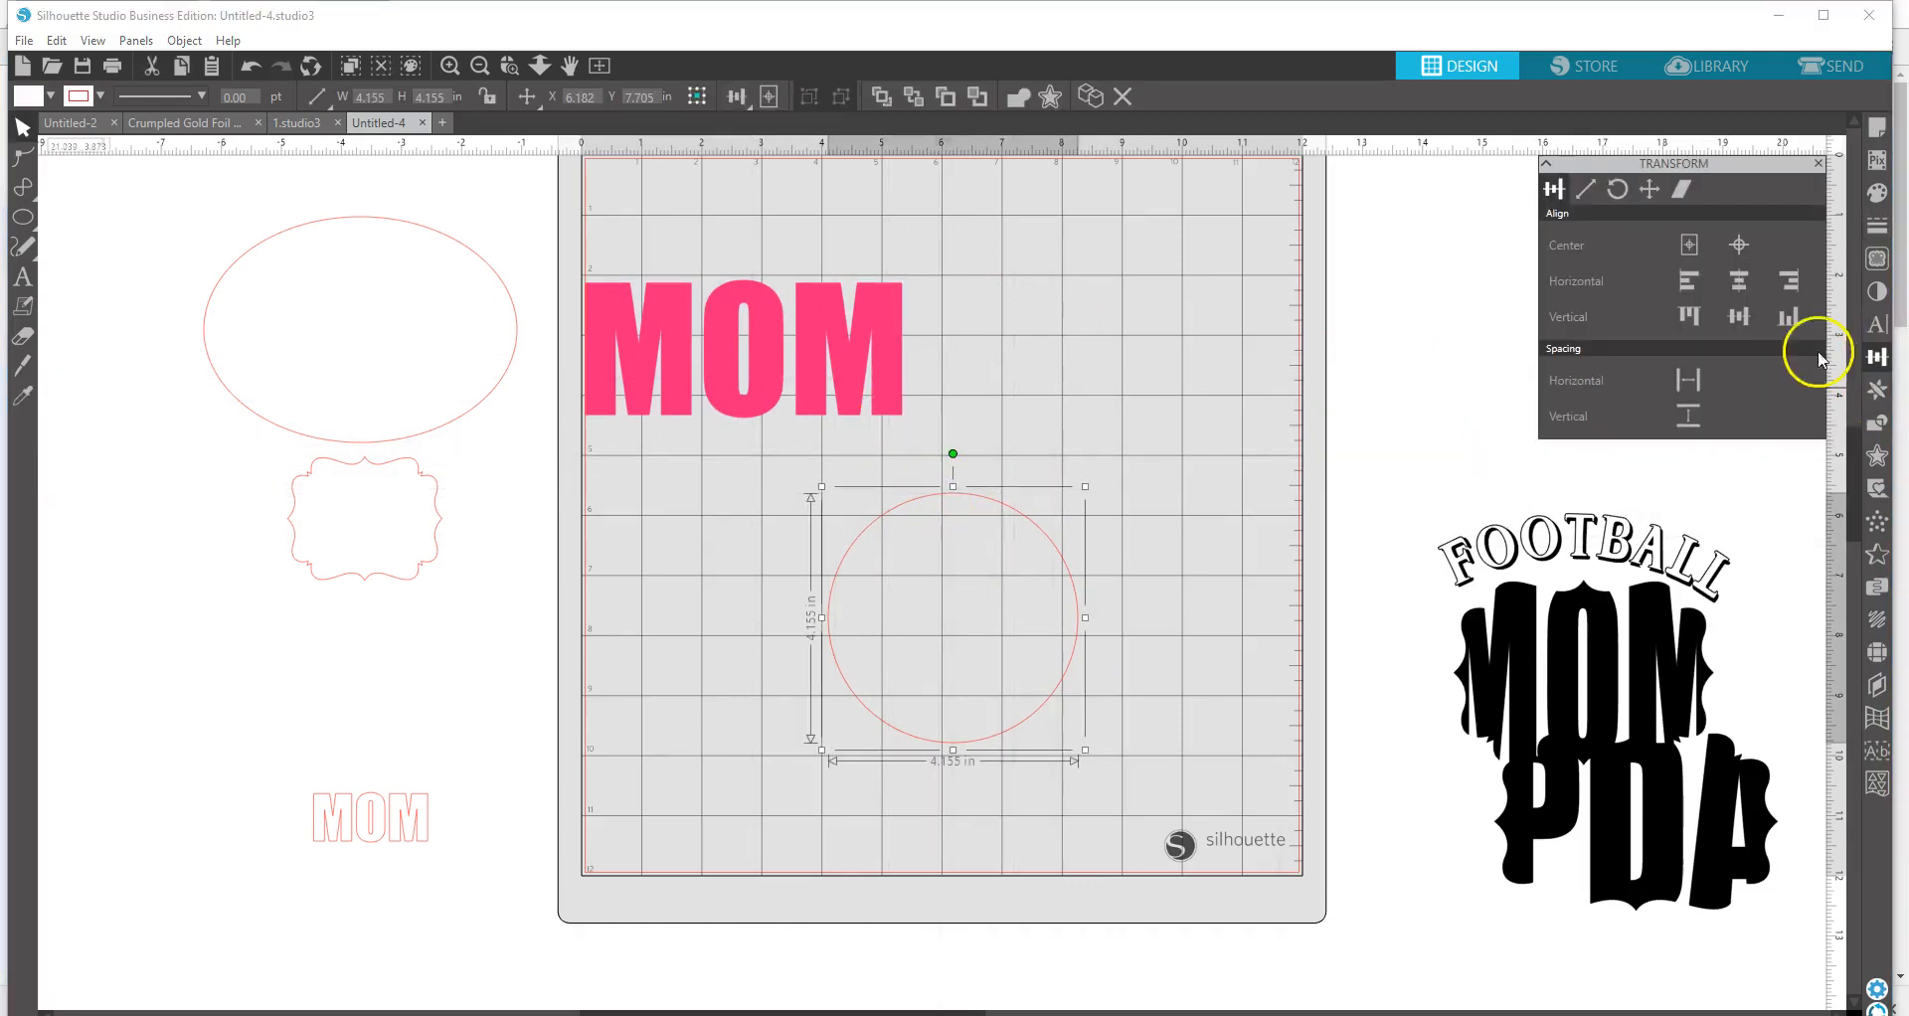
{"action": "left_click", "coordinate": [1690, 248]}
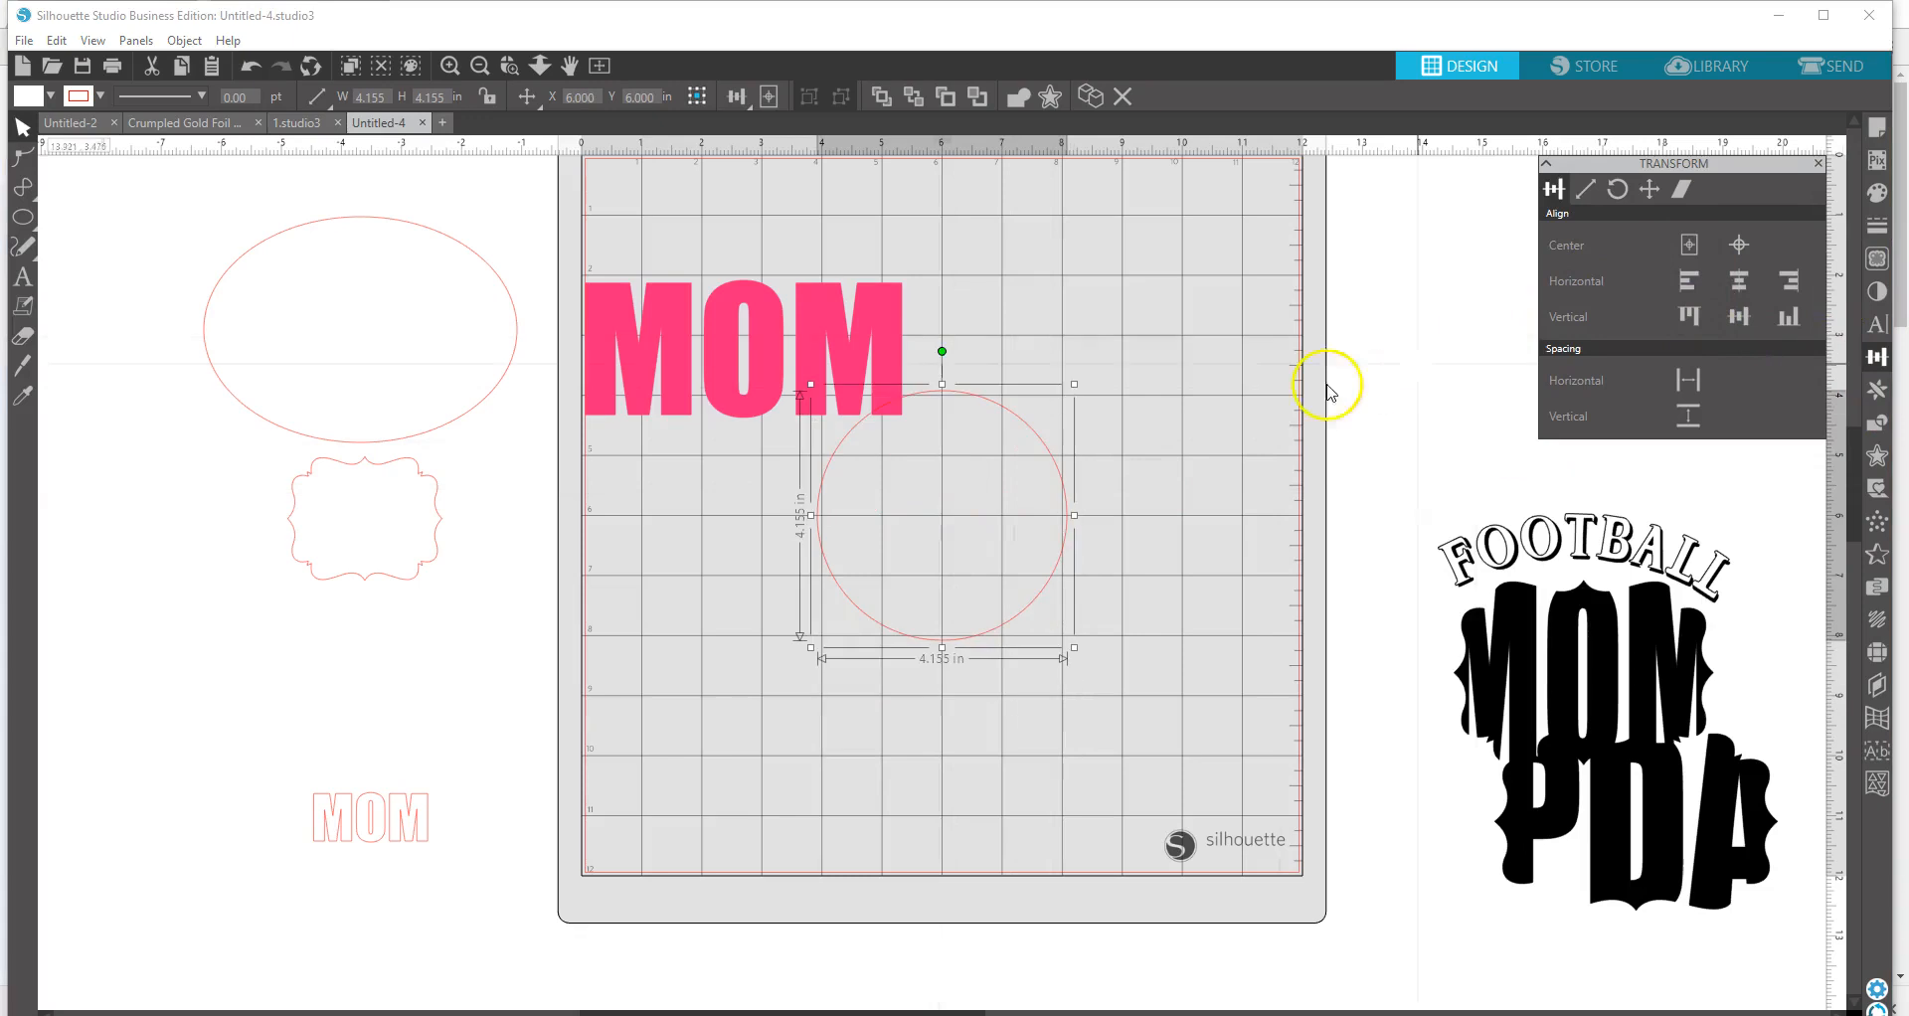
{"action": "left_click", "coordinate": [890, 348]}
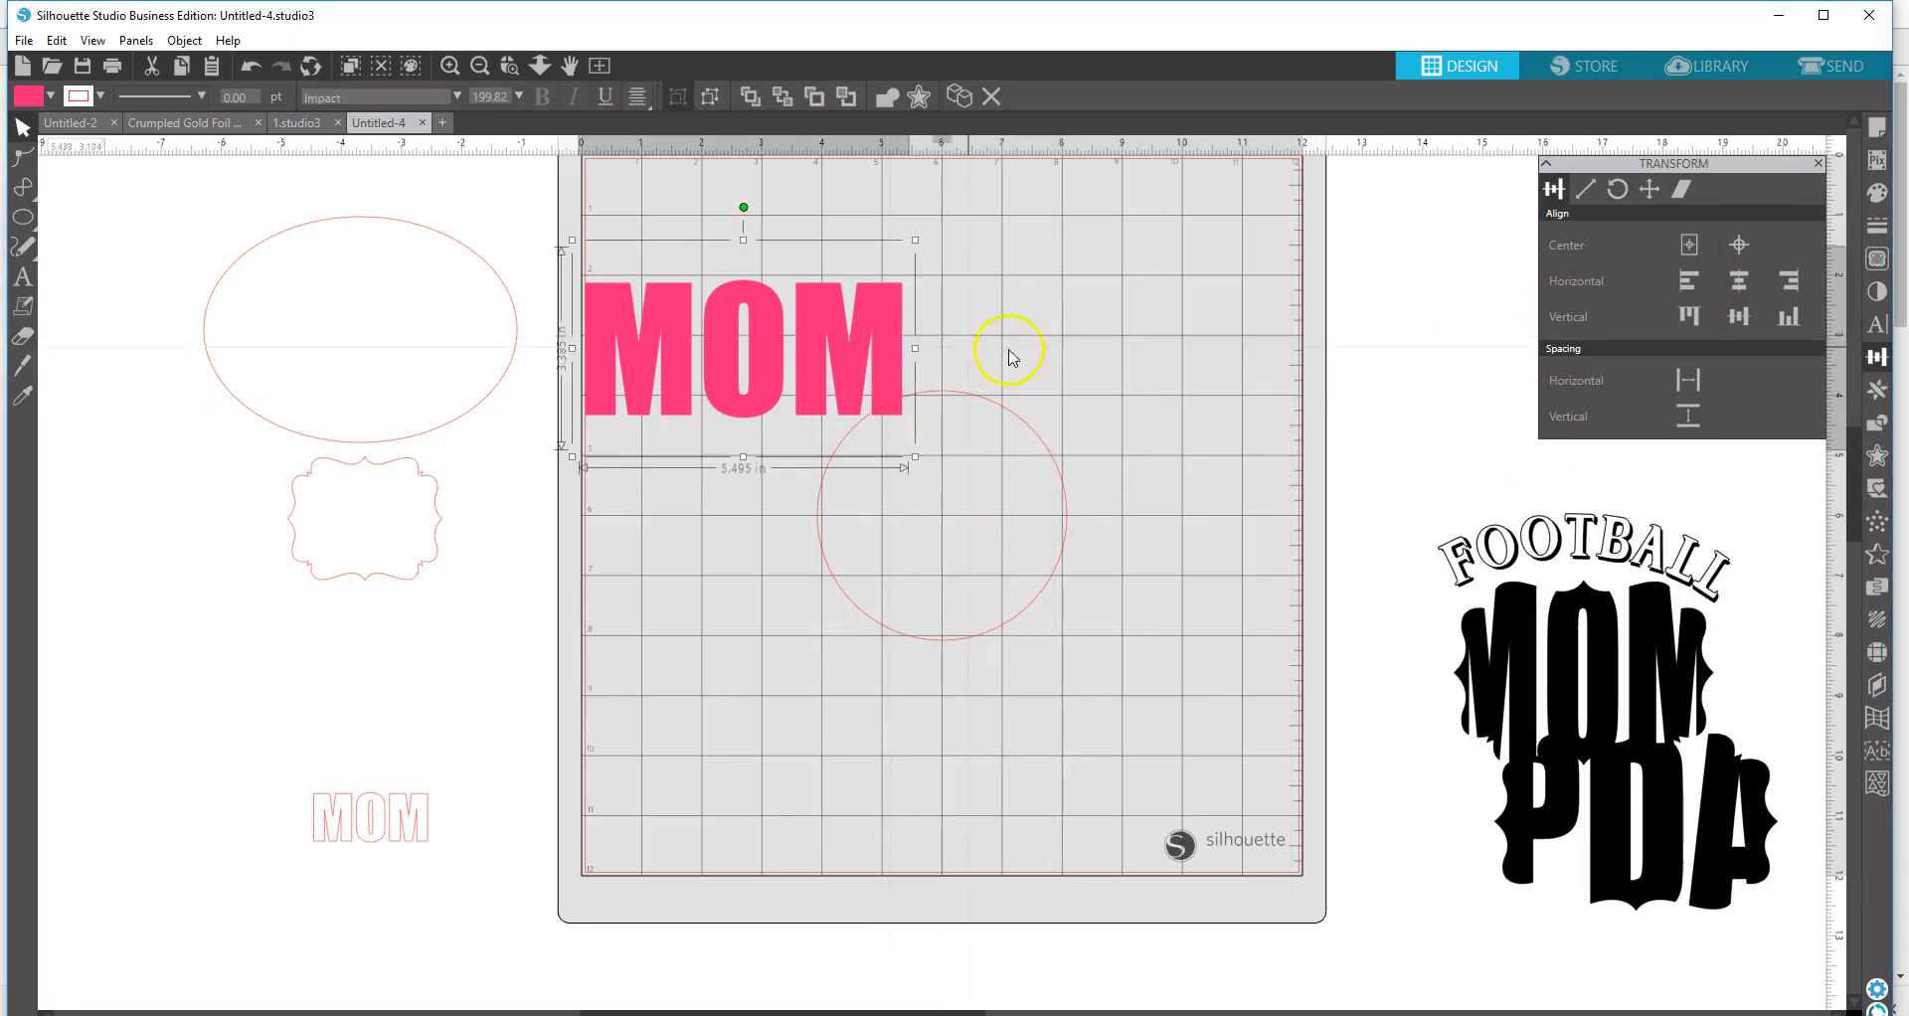
{"action": "left_click", "coordinate": [1691, 247]}
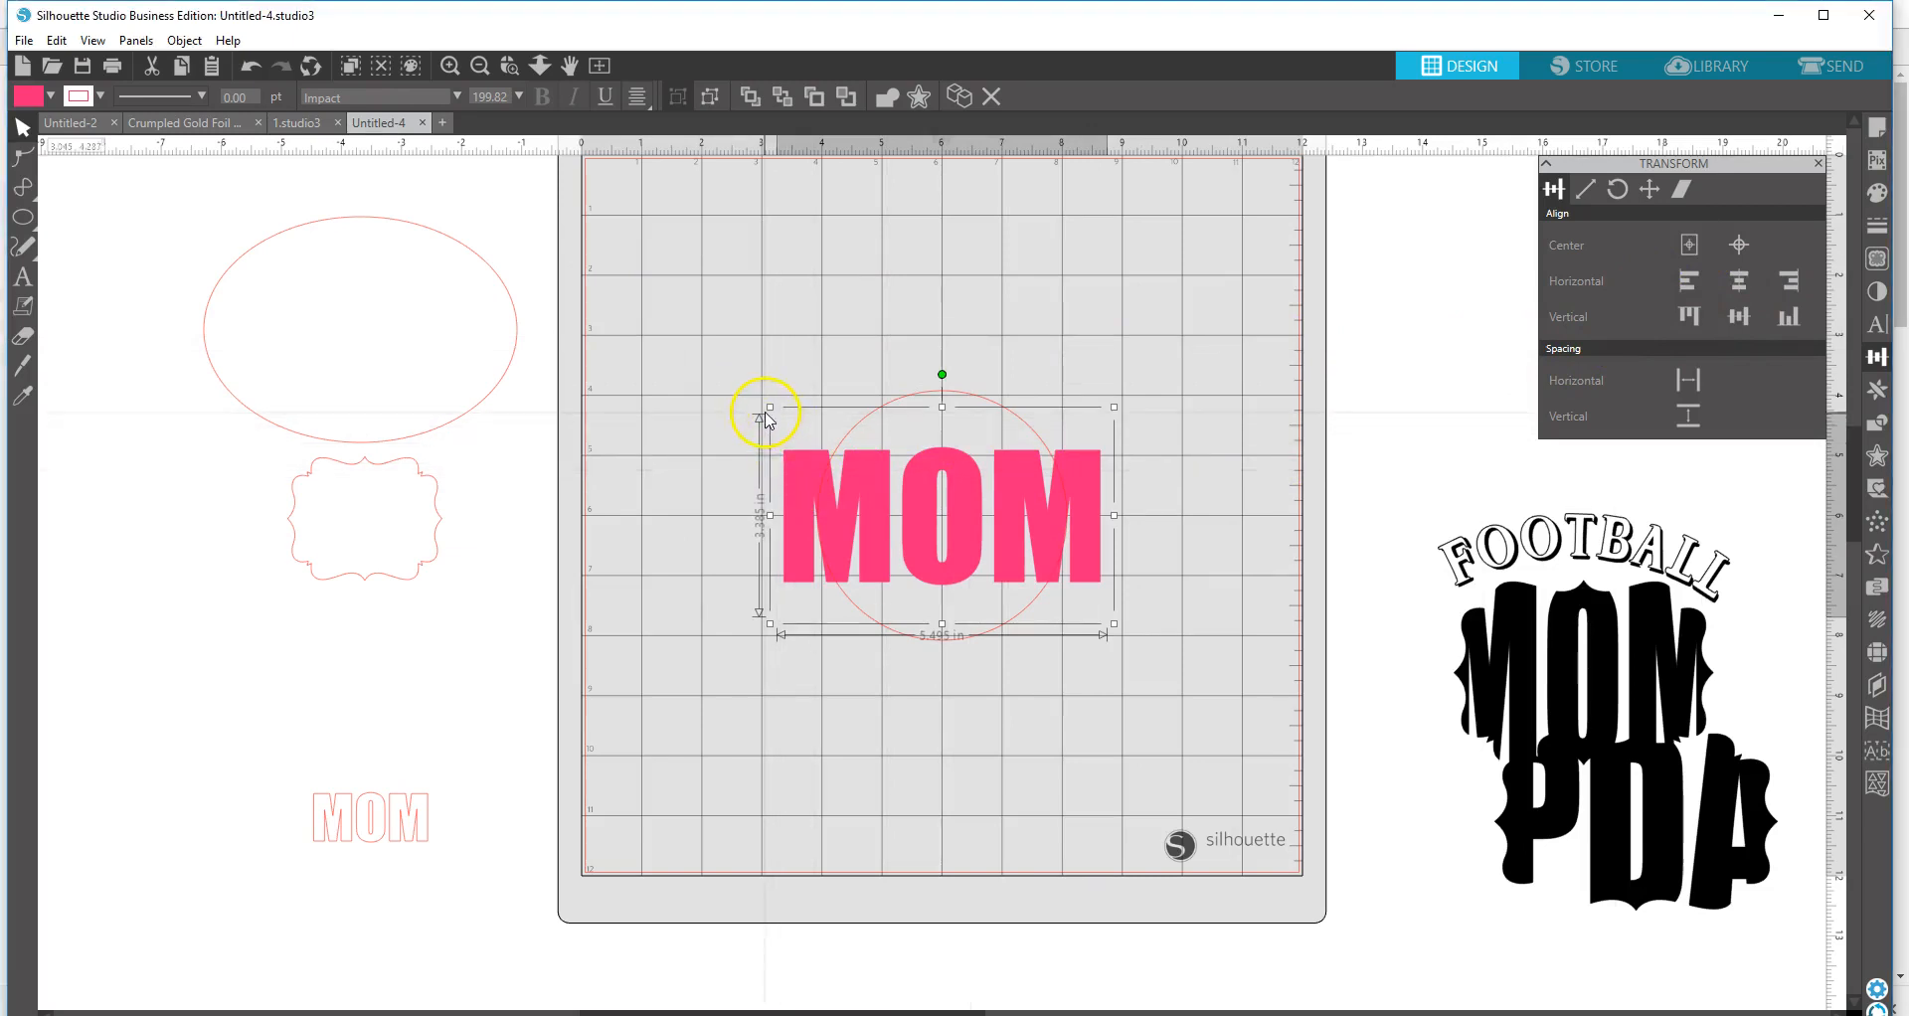
- Shrink MOM to about 4.35 in wide to match the circle's width, and stretch it to about 4.12 in tall
{"action": "left_click_drag", "start_coordinate": [767, 408], "coordinate": [817, 405]}
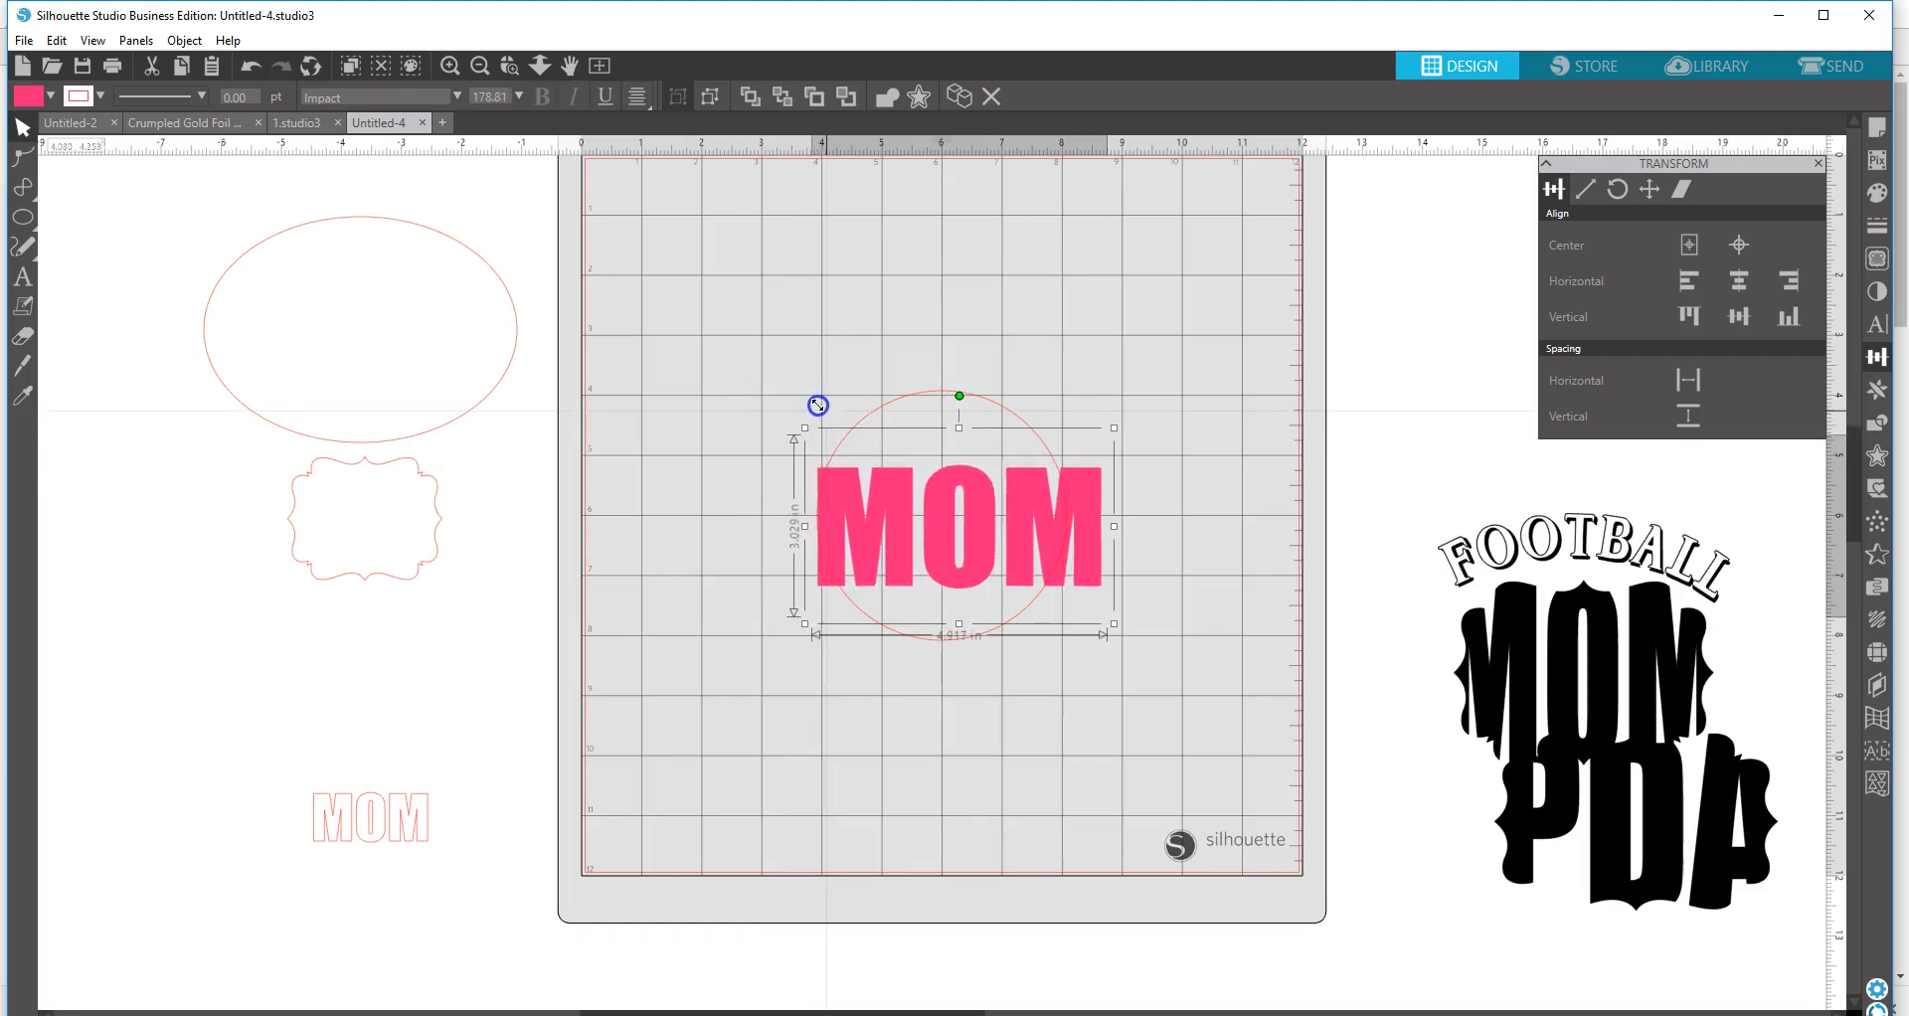
{"action": "left_click_drag", "start_coordinate": [1116, 425], "coordinate": [1073, 429]}
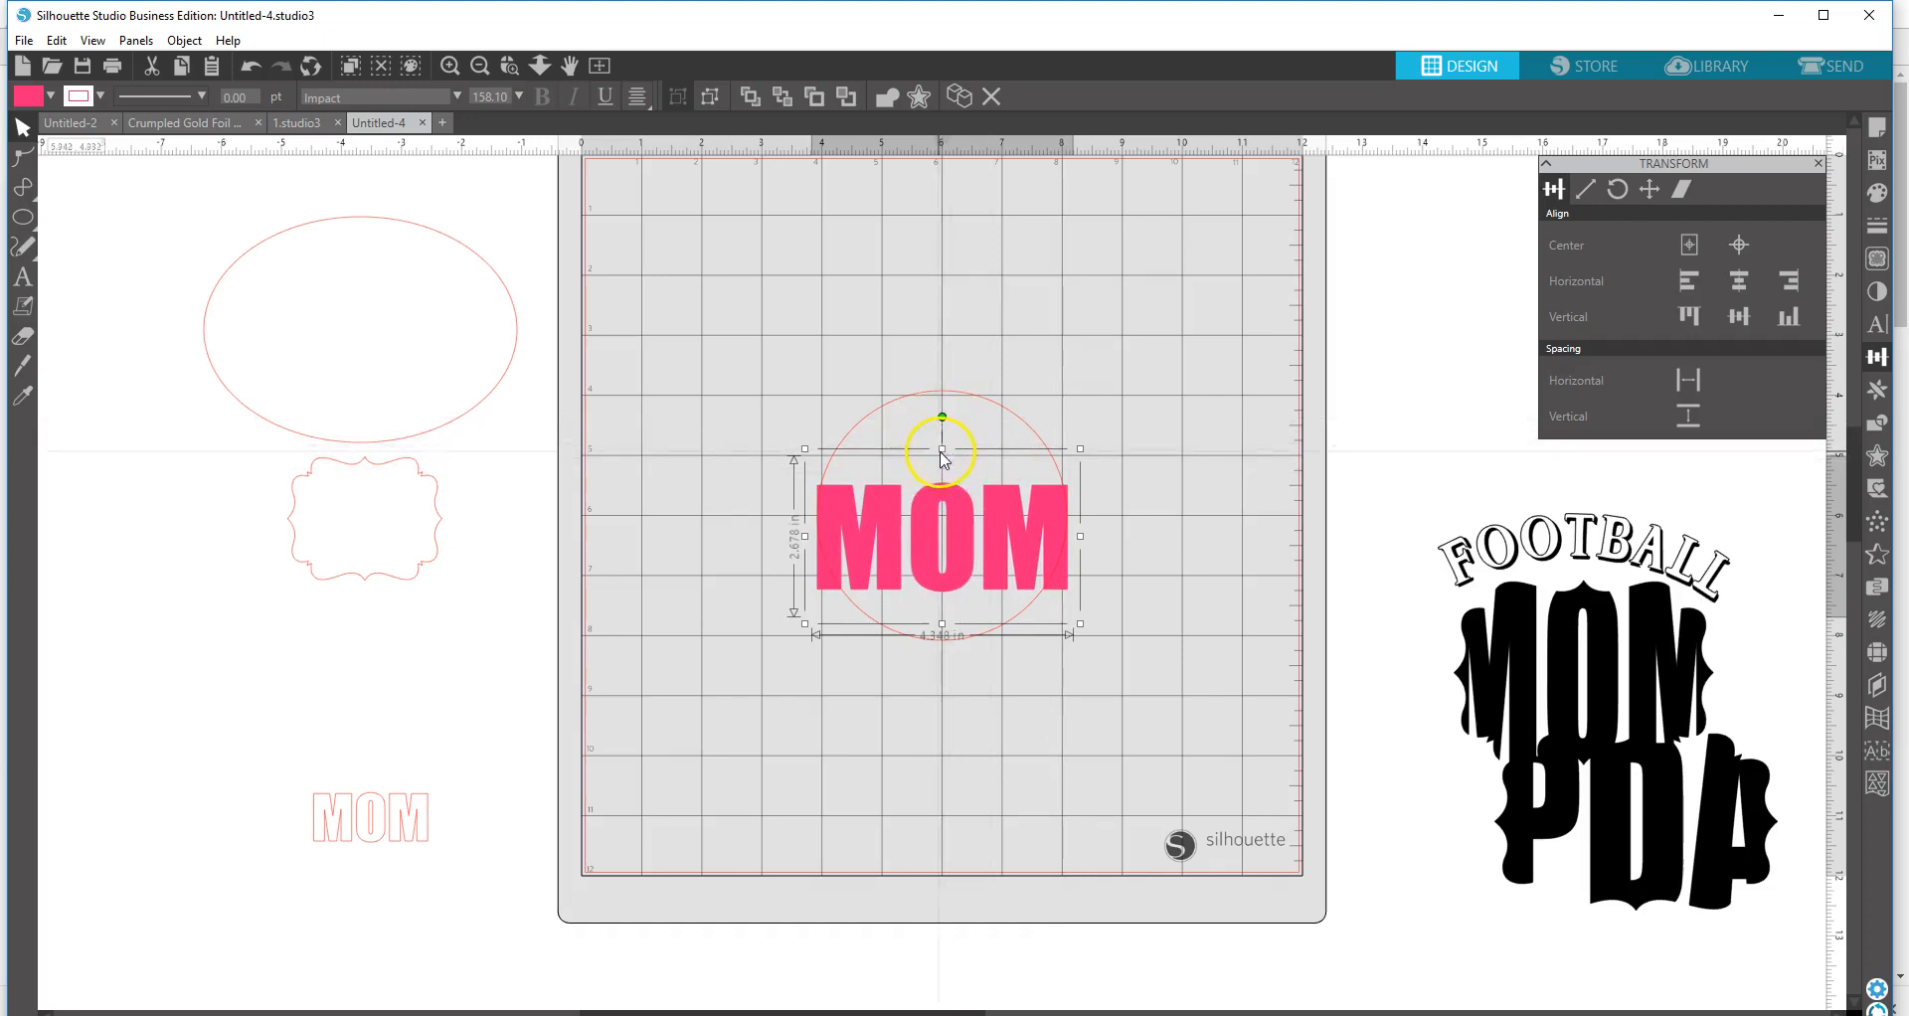
{"action": "left_click_drag", "start_coordinate": [945, 452], "coordinate": [940, 378]}
{"action": "left_click_drag", "start_coordinate": [942, 624], "coordinate": [942, 638]}
{"action": "left_click", "coordinate": [970, 636]}
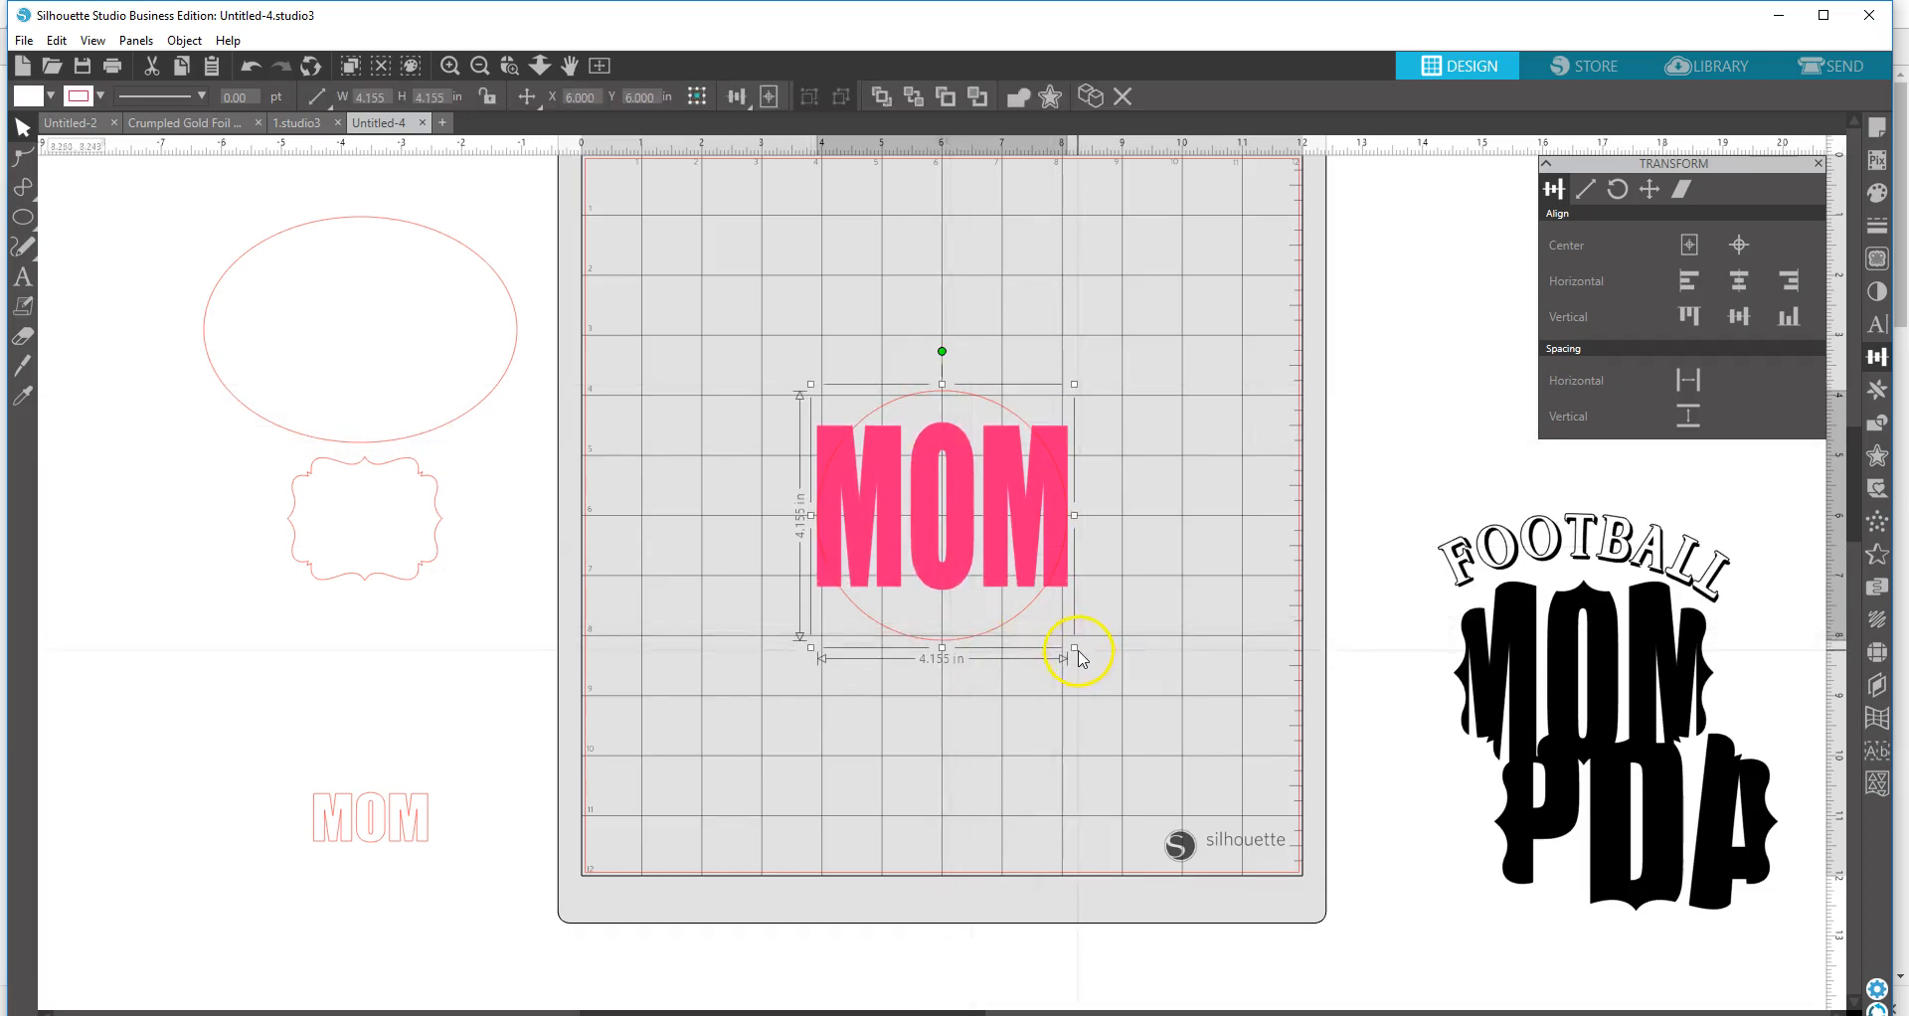
- Stretch MOM to about 5.77 in tall so the letters span the circle's height, and center it on the page
{"action": "left_click", "coordinate": [958, 564]}
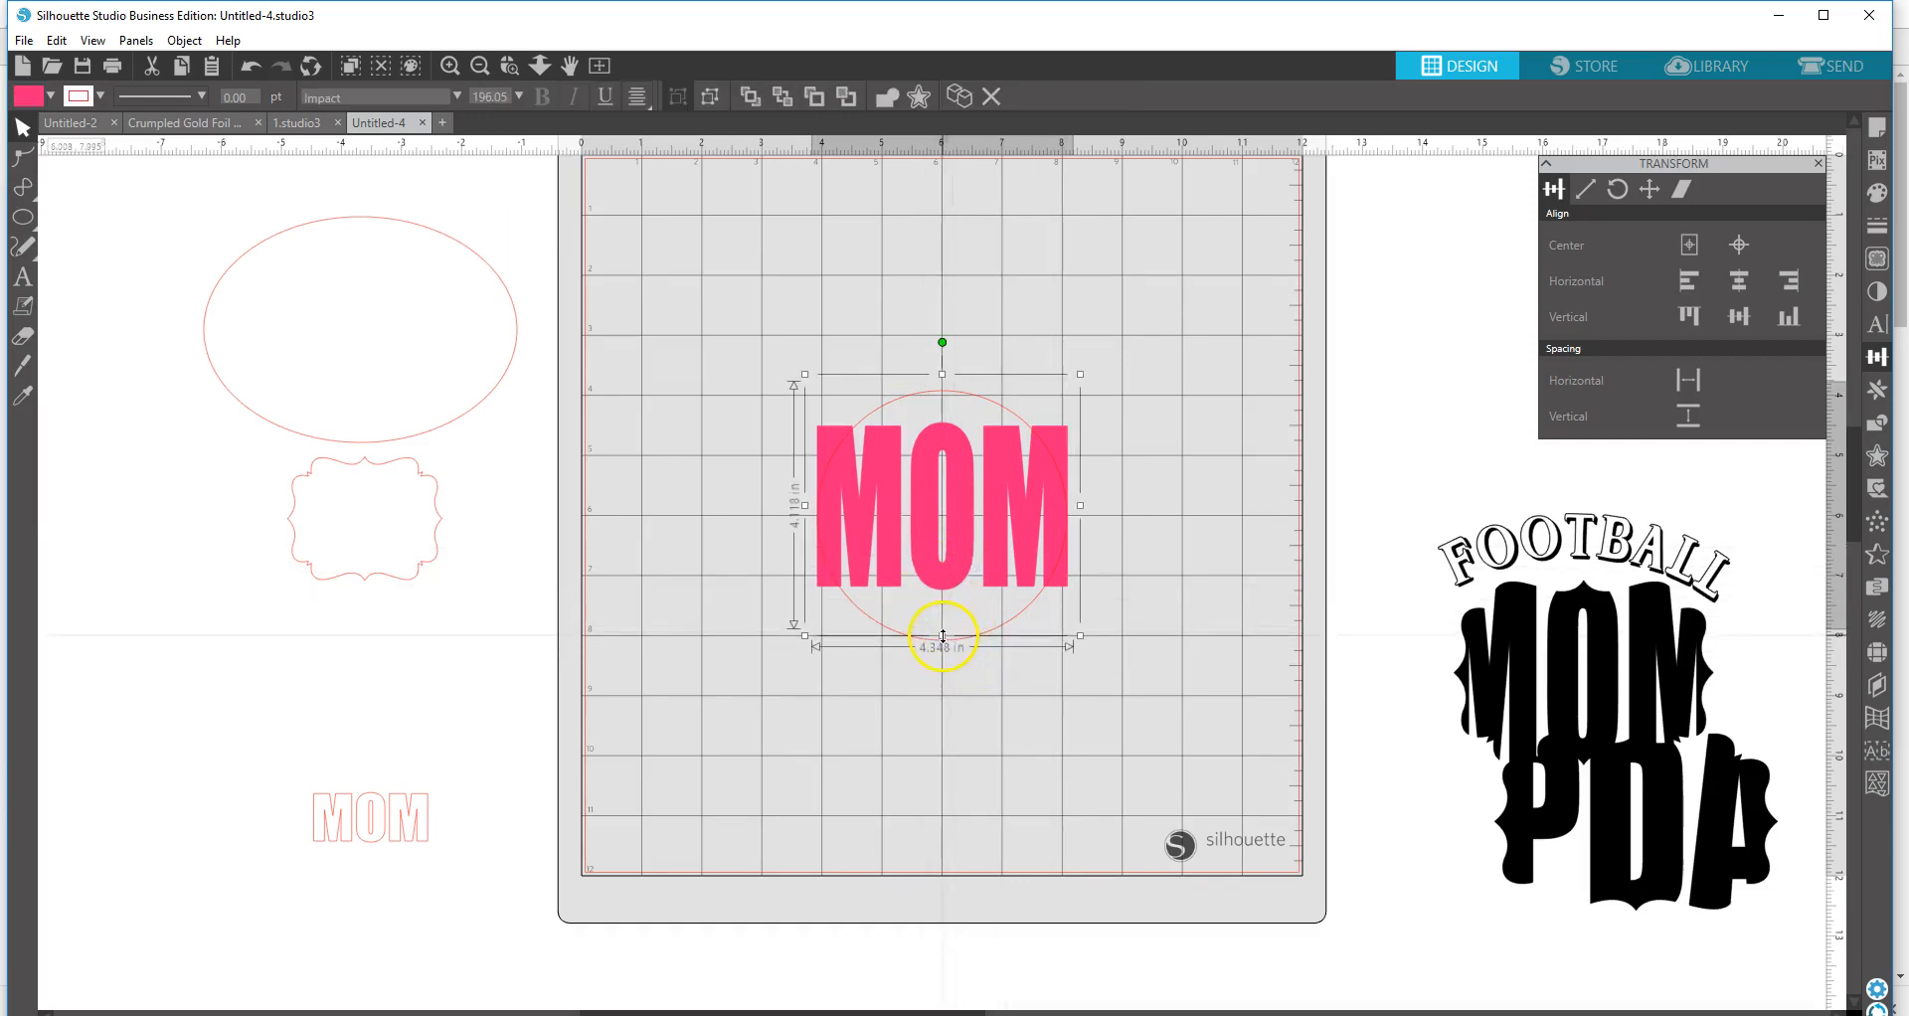
{"action": "left_click_drag", "start_coordinate": [942, 637], "coordinate": [942, 683]}
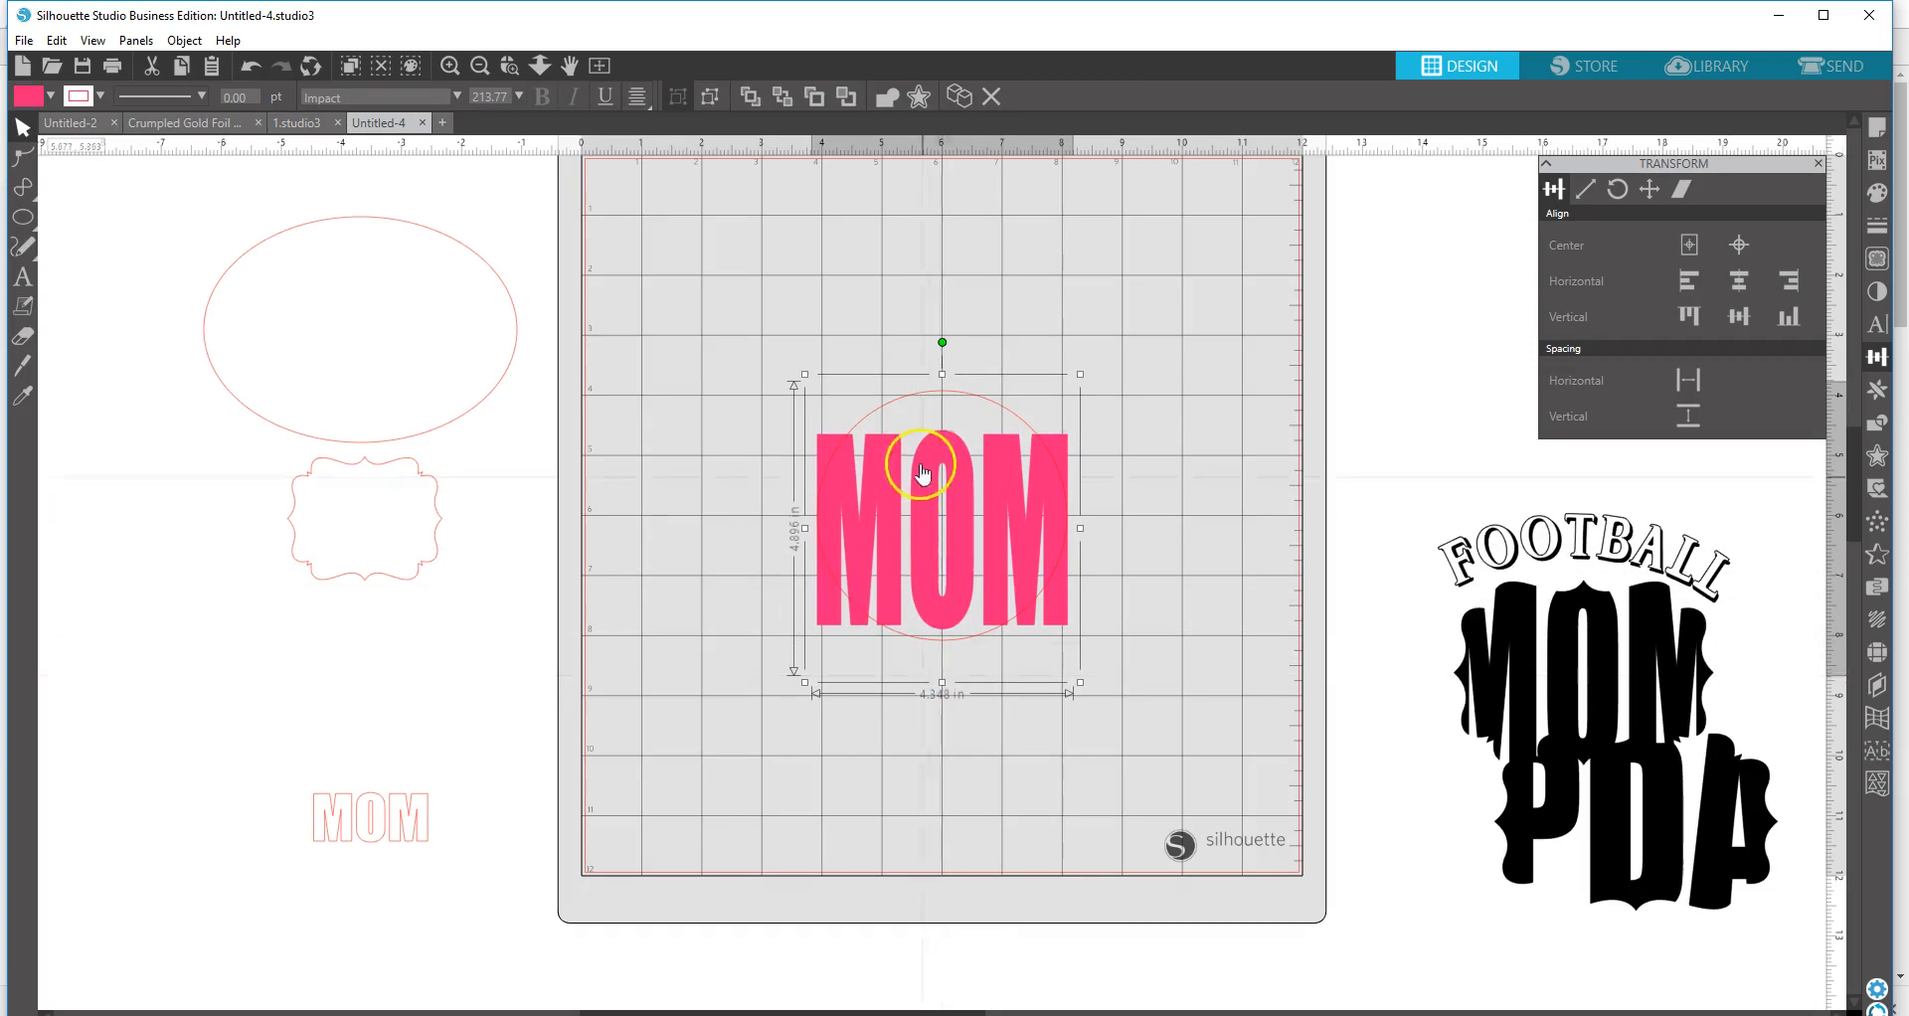
{"action": "left_click_drag", "start_coordinate": [942, 374], "coordinate": [941, 321]}
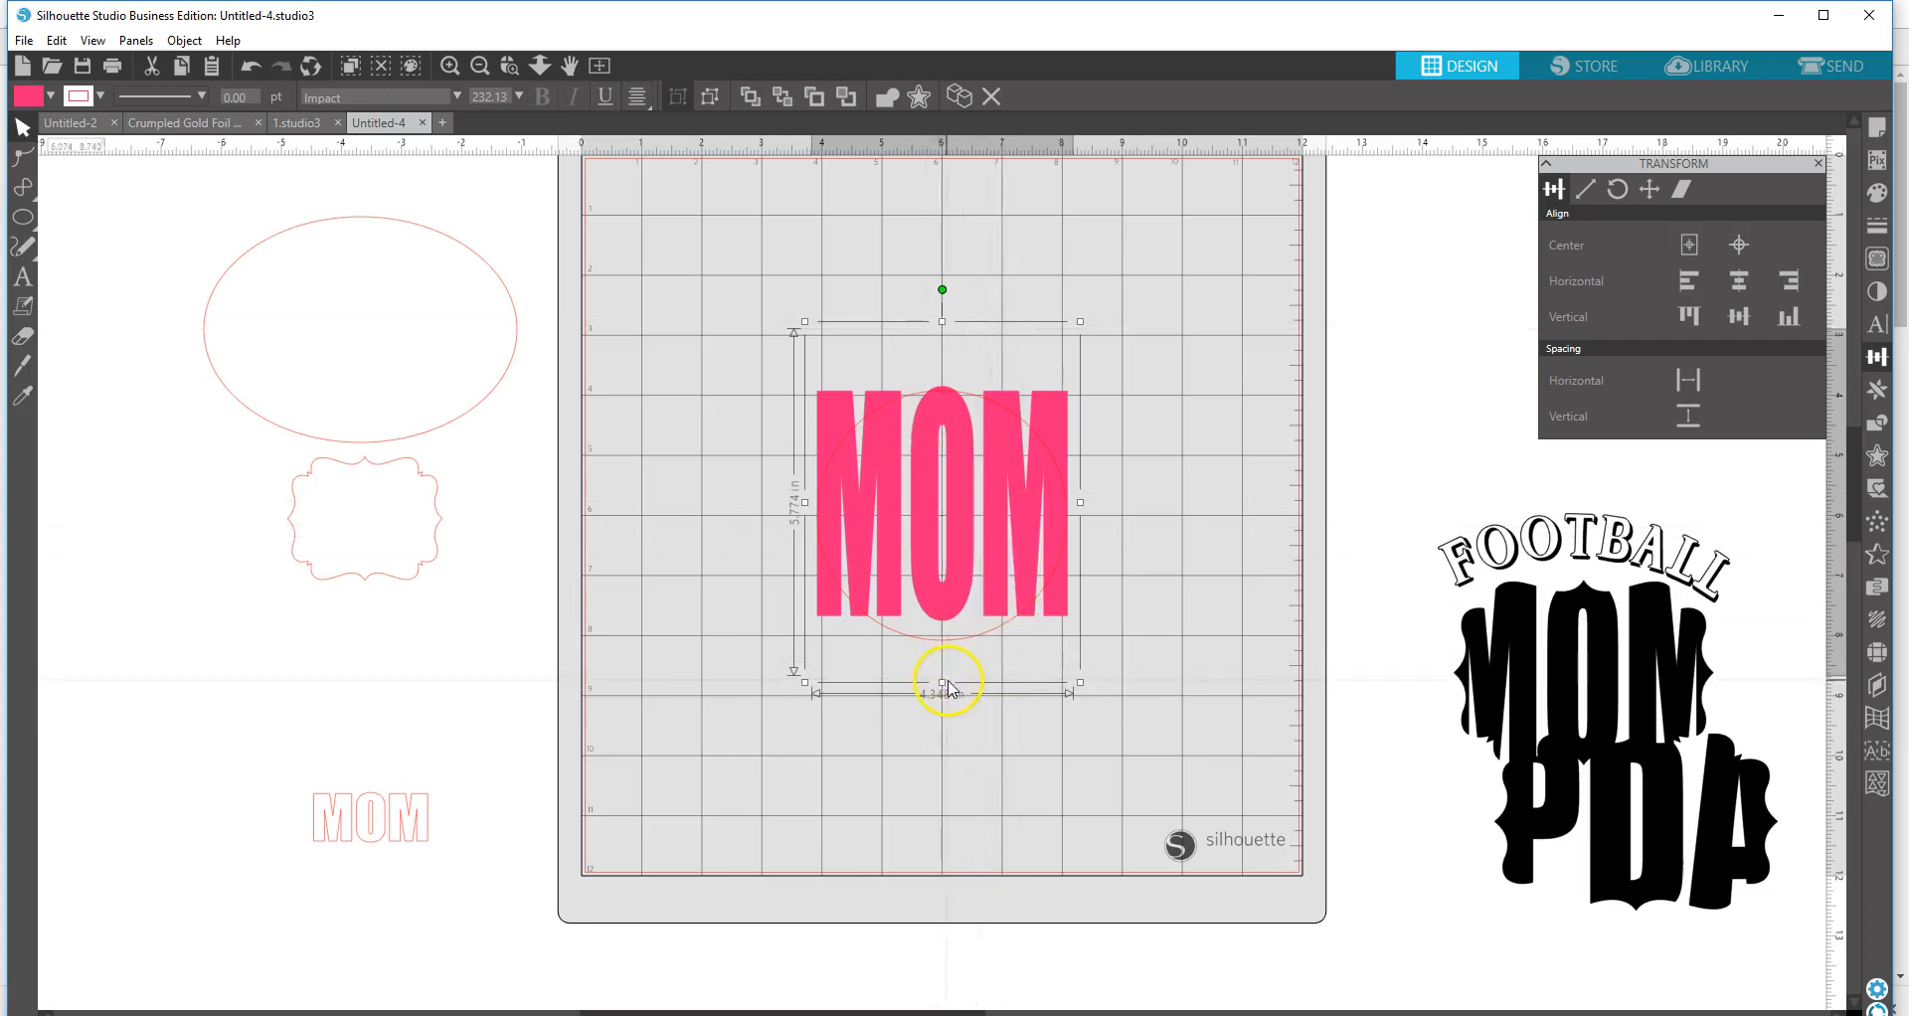
{"action": "left_click", "coordinate": [1688, 246]}
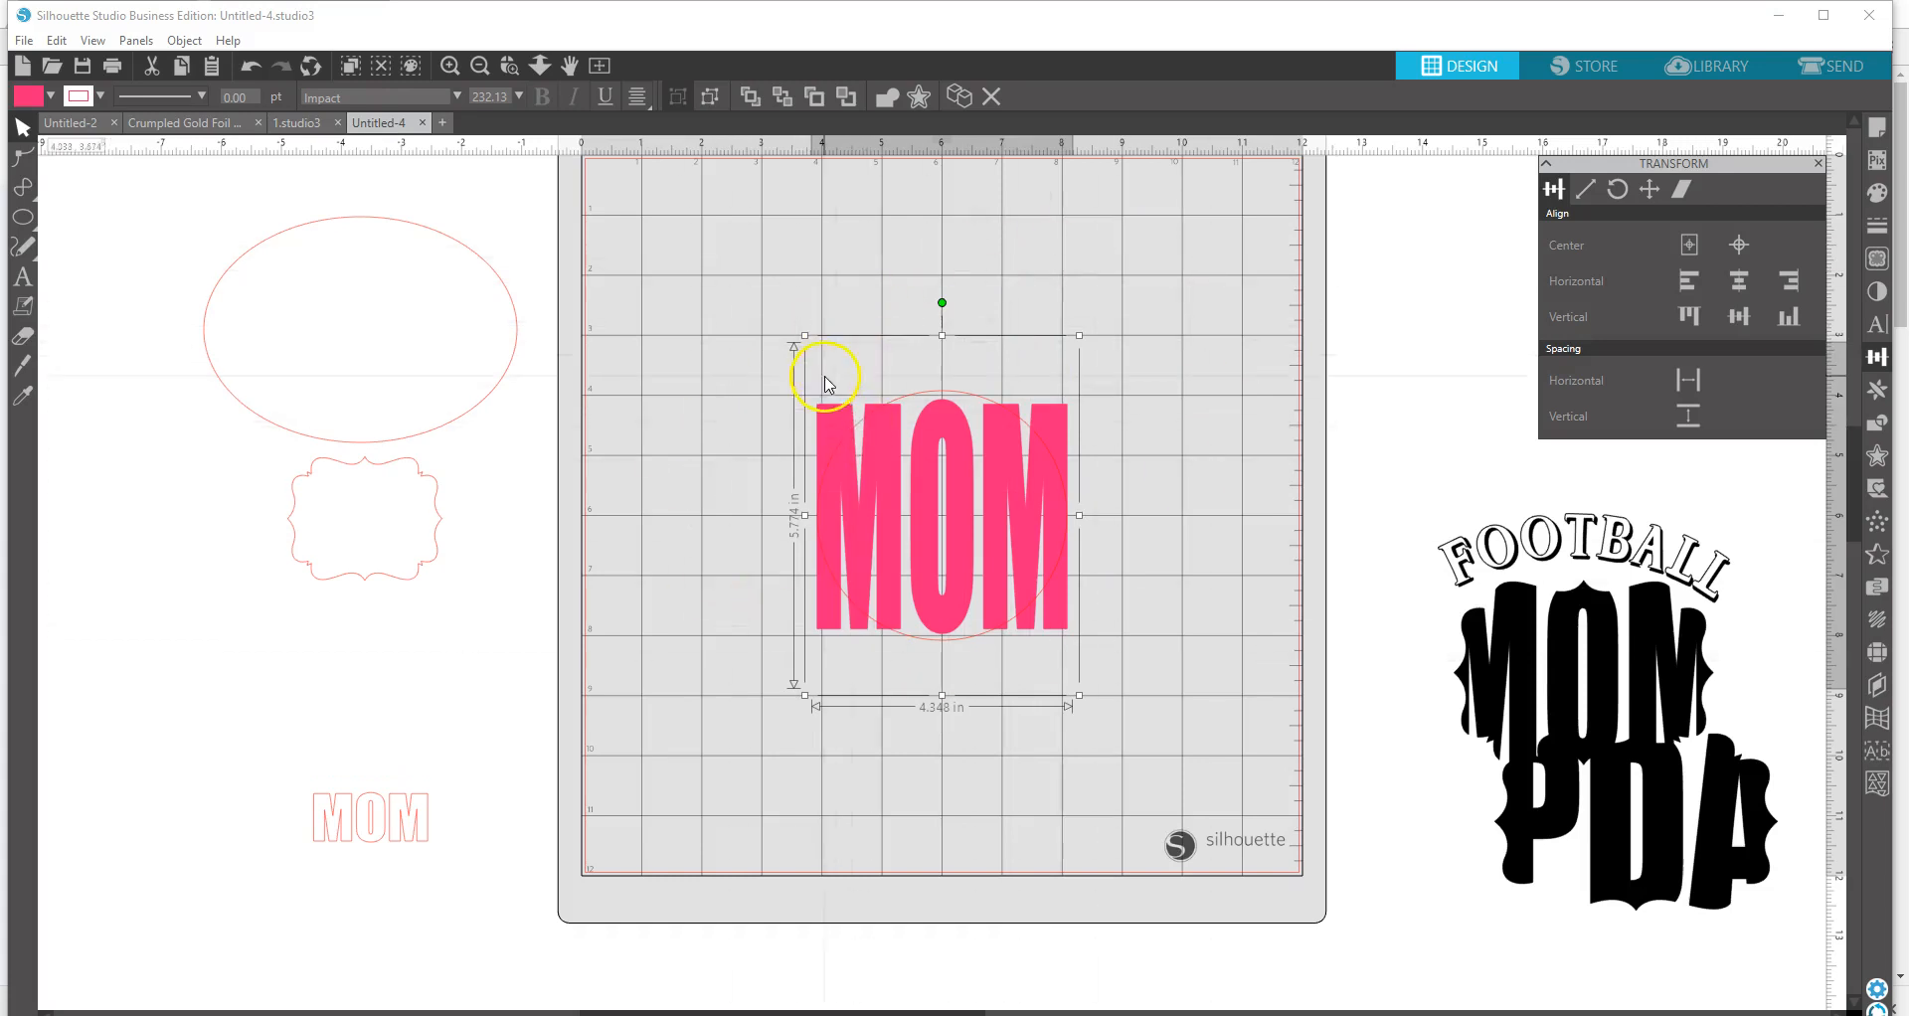
- Select MOM together with the circle, crop the letters to the circle's shape and group the cropped pieces
{"action": "left_click_drag", "start_coordinate": [779, 374], "coordinate": [1057, 590]}
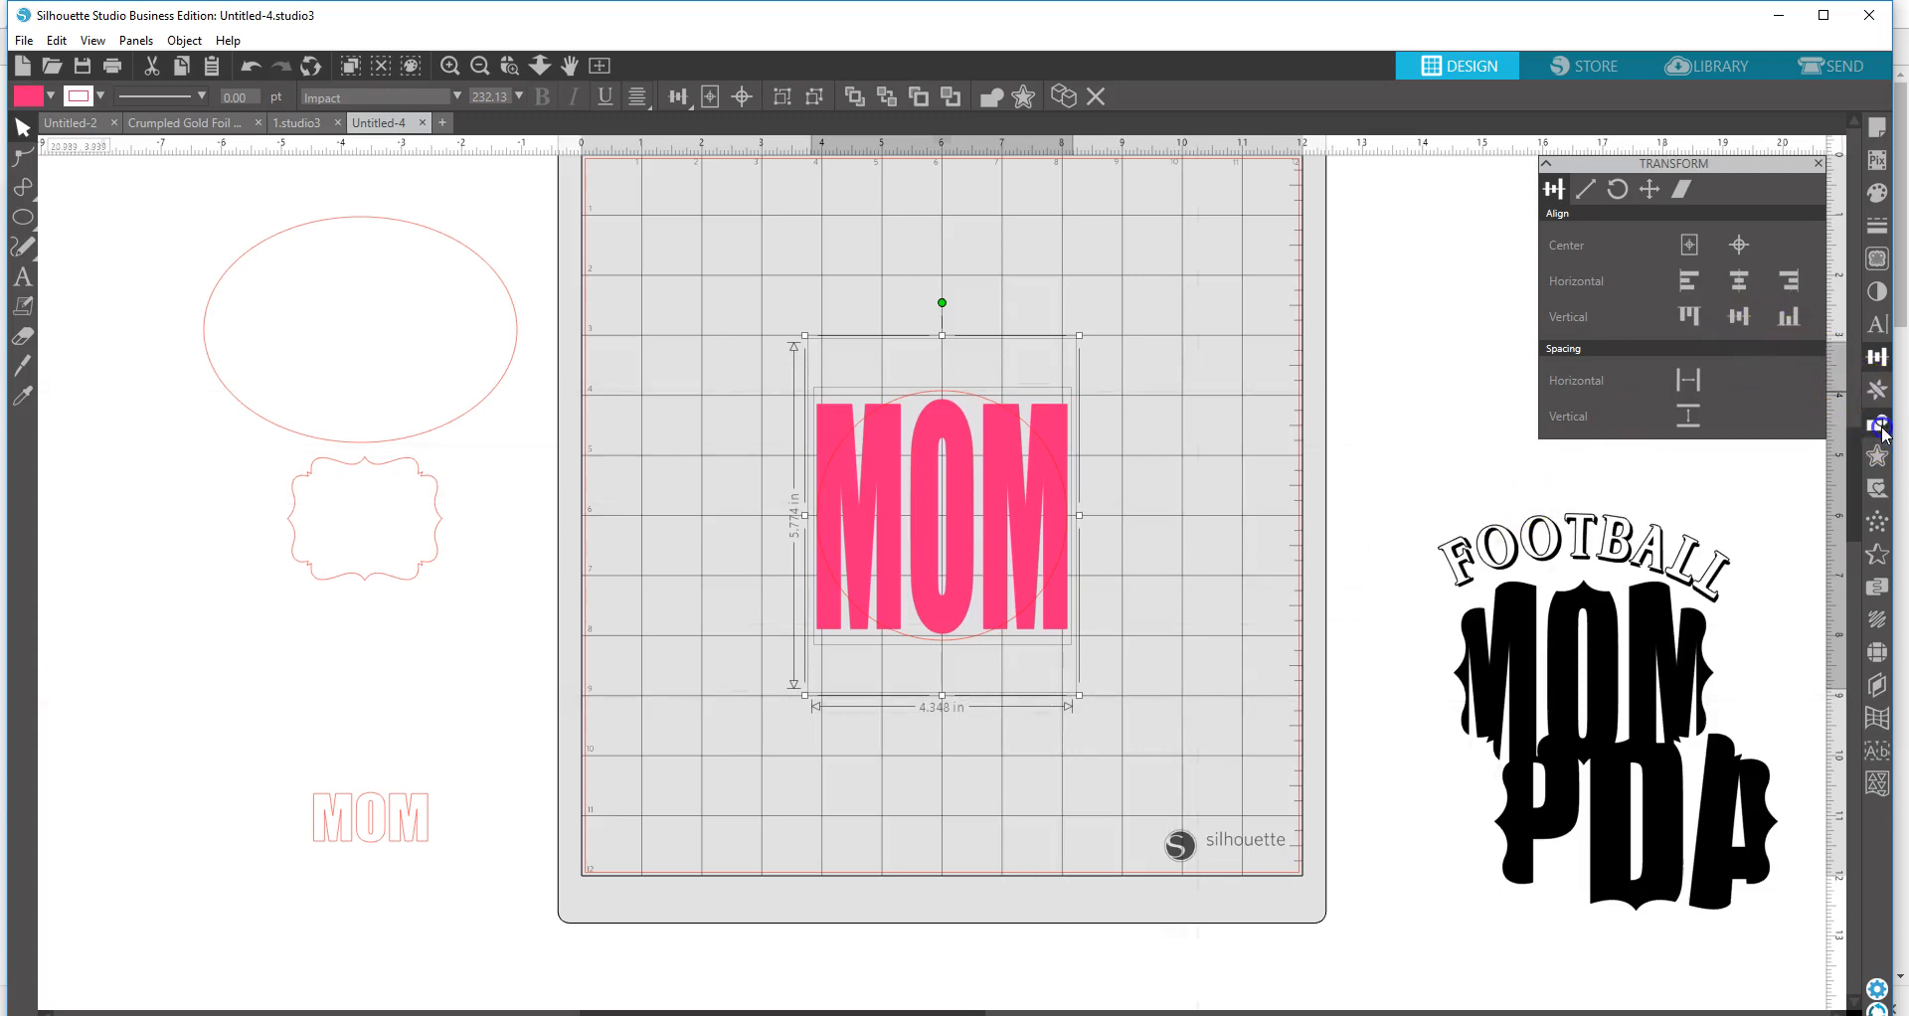
{"action": "left_click", "coordinate": [1880, 429]}
{"action": "left_click", "coordinate": [1727, 256]}
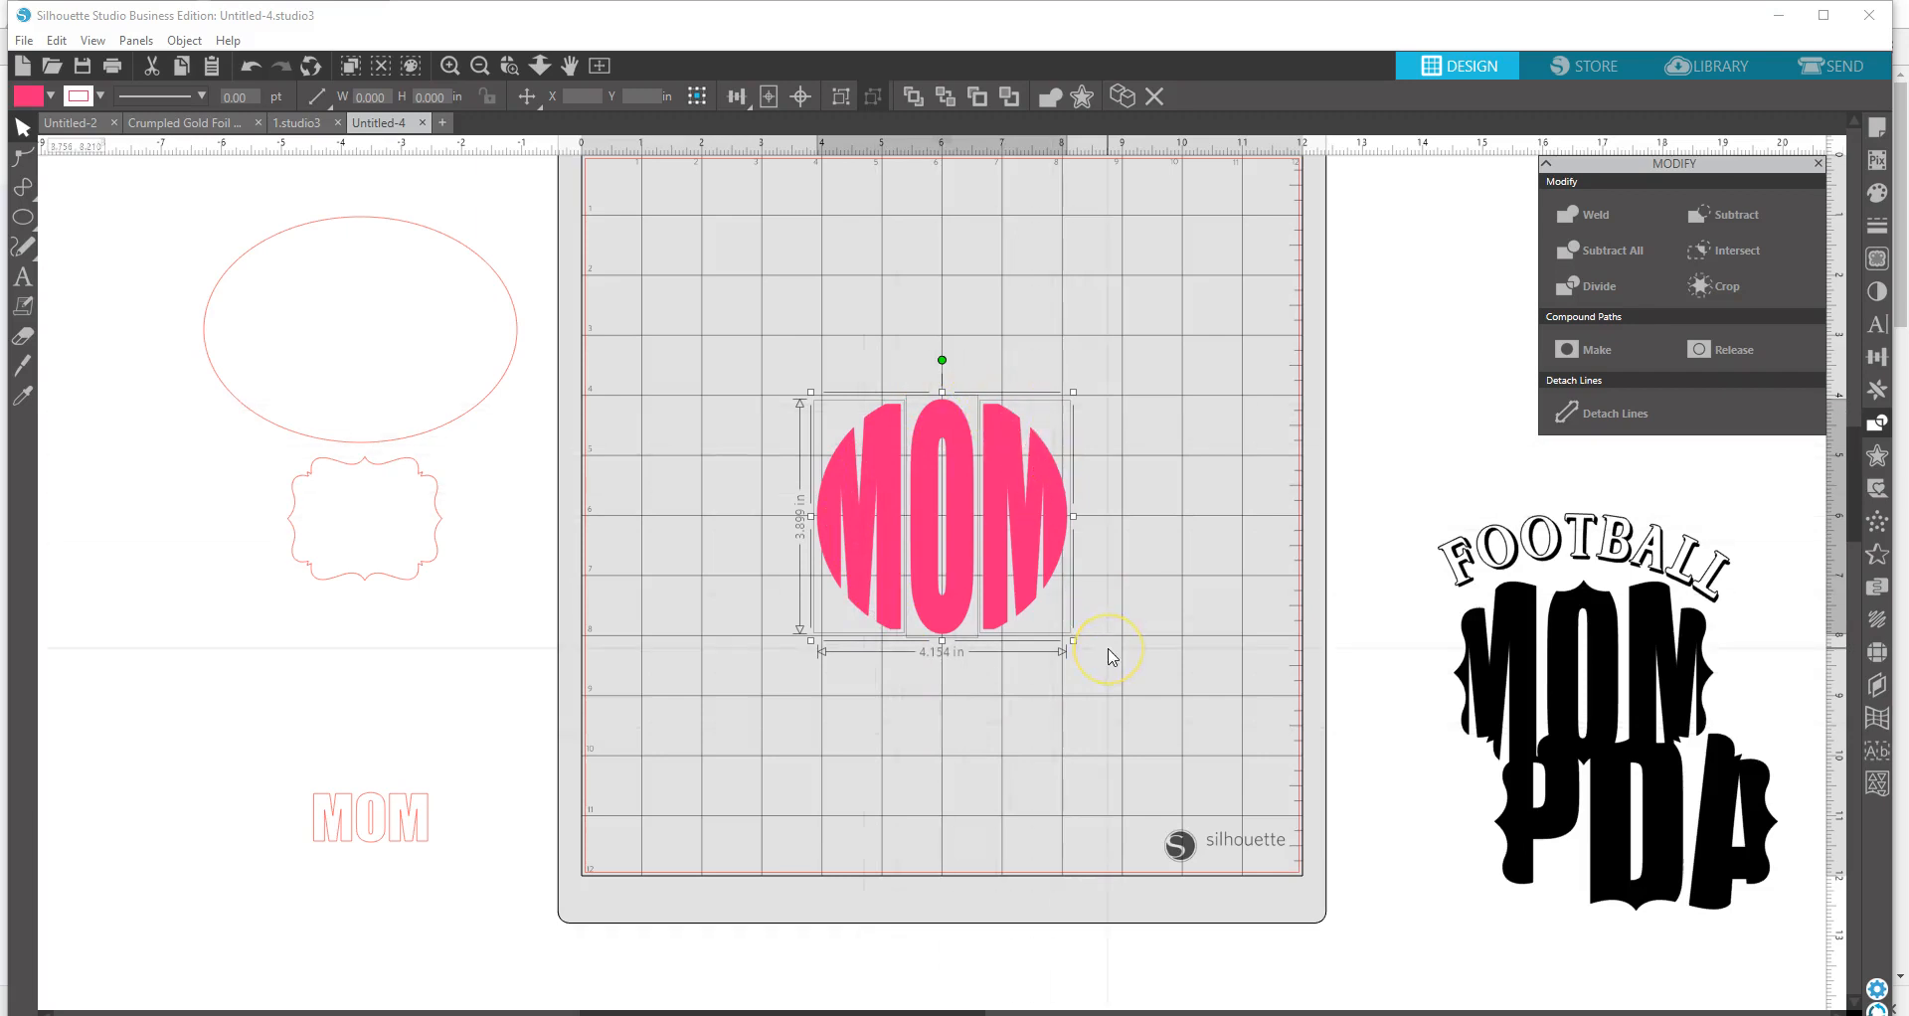
{"action": "right_click", "coordinate": [954, 541]}
{"action": "left_click", "coordinate": [1008, 811]}
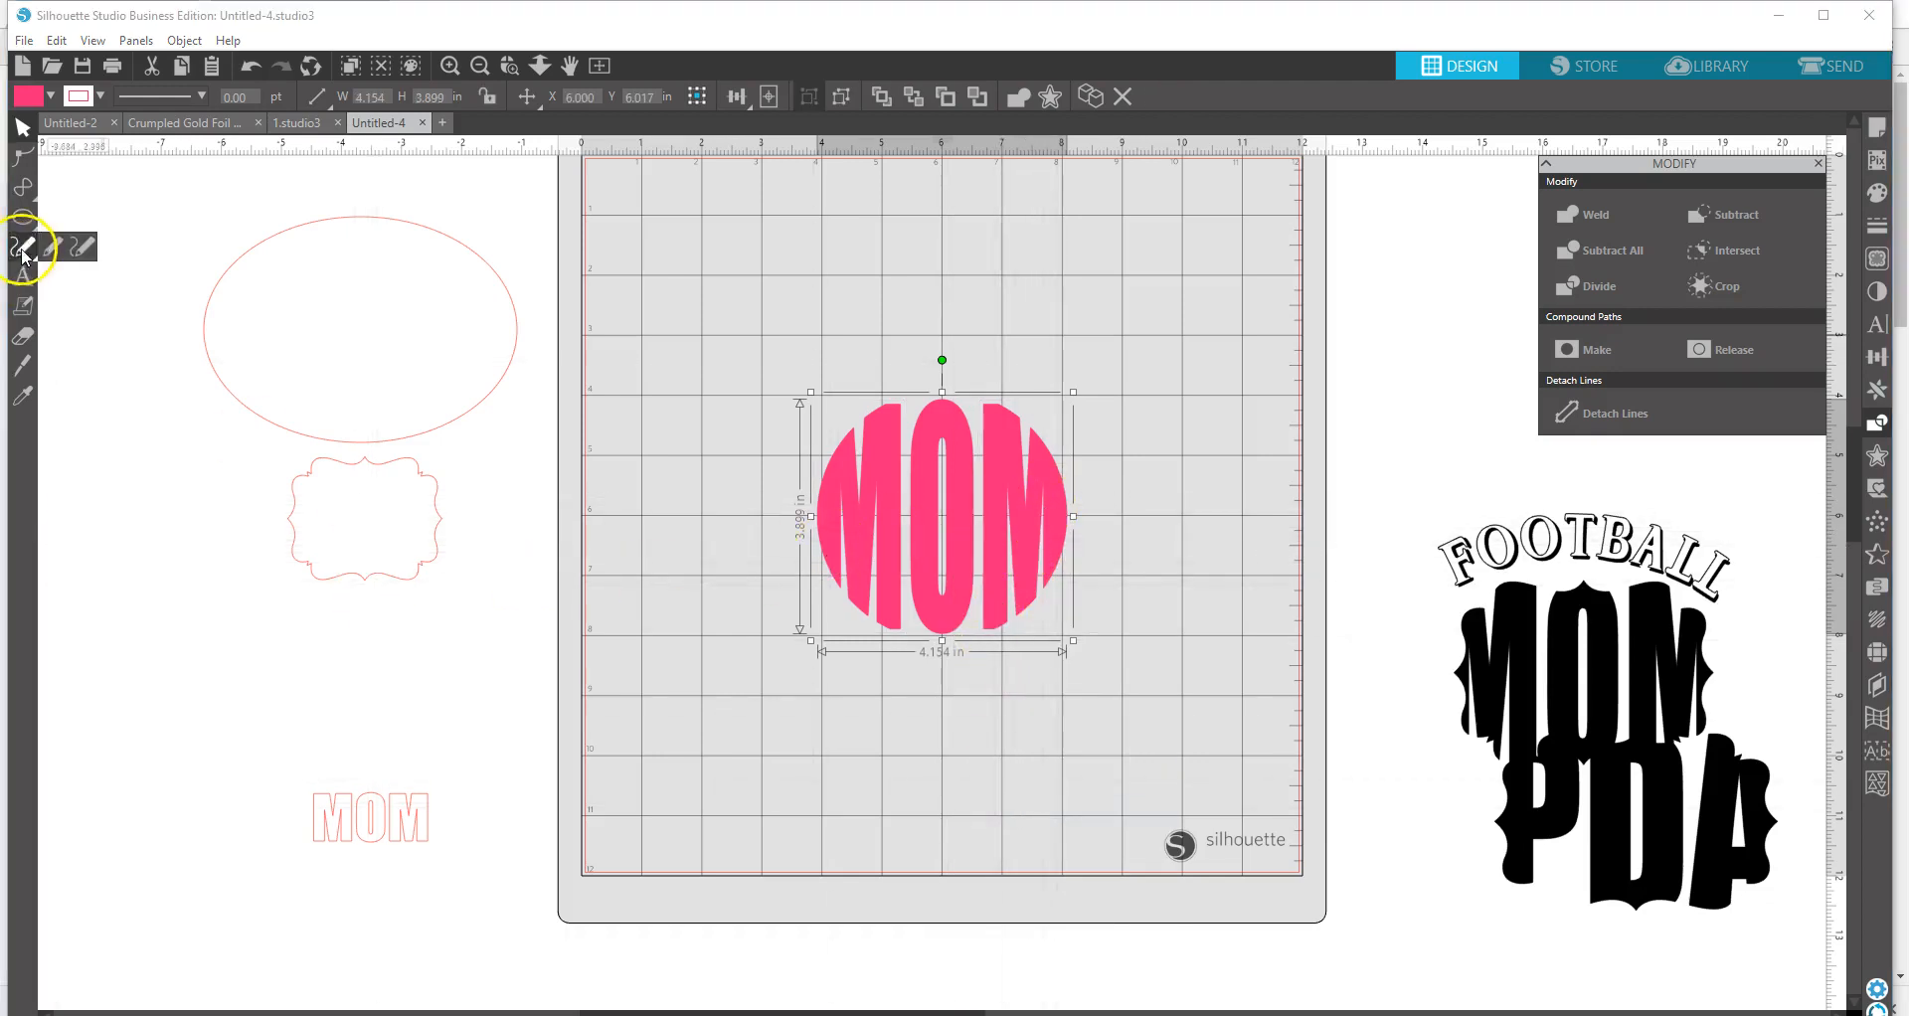
- Draw a small upright ellipse just outside the upper edge of the round MOM, on the side of its first letter
{"action": "left_click", "coordinate": [22, 216]}
{"action": "left_click", "coordinate": [120, 228]}
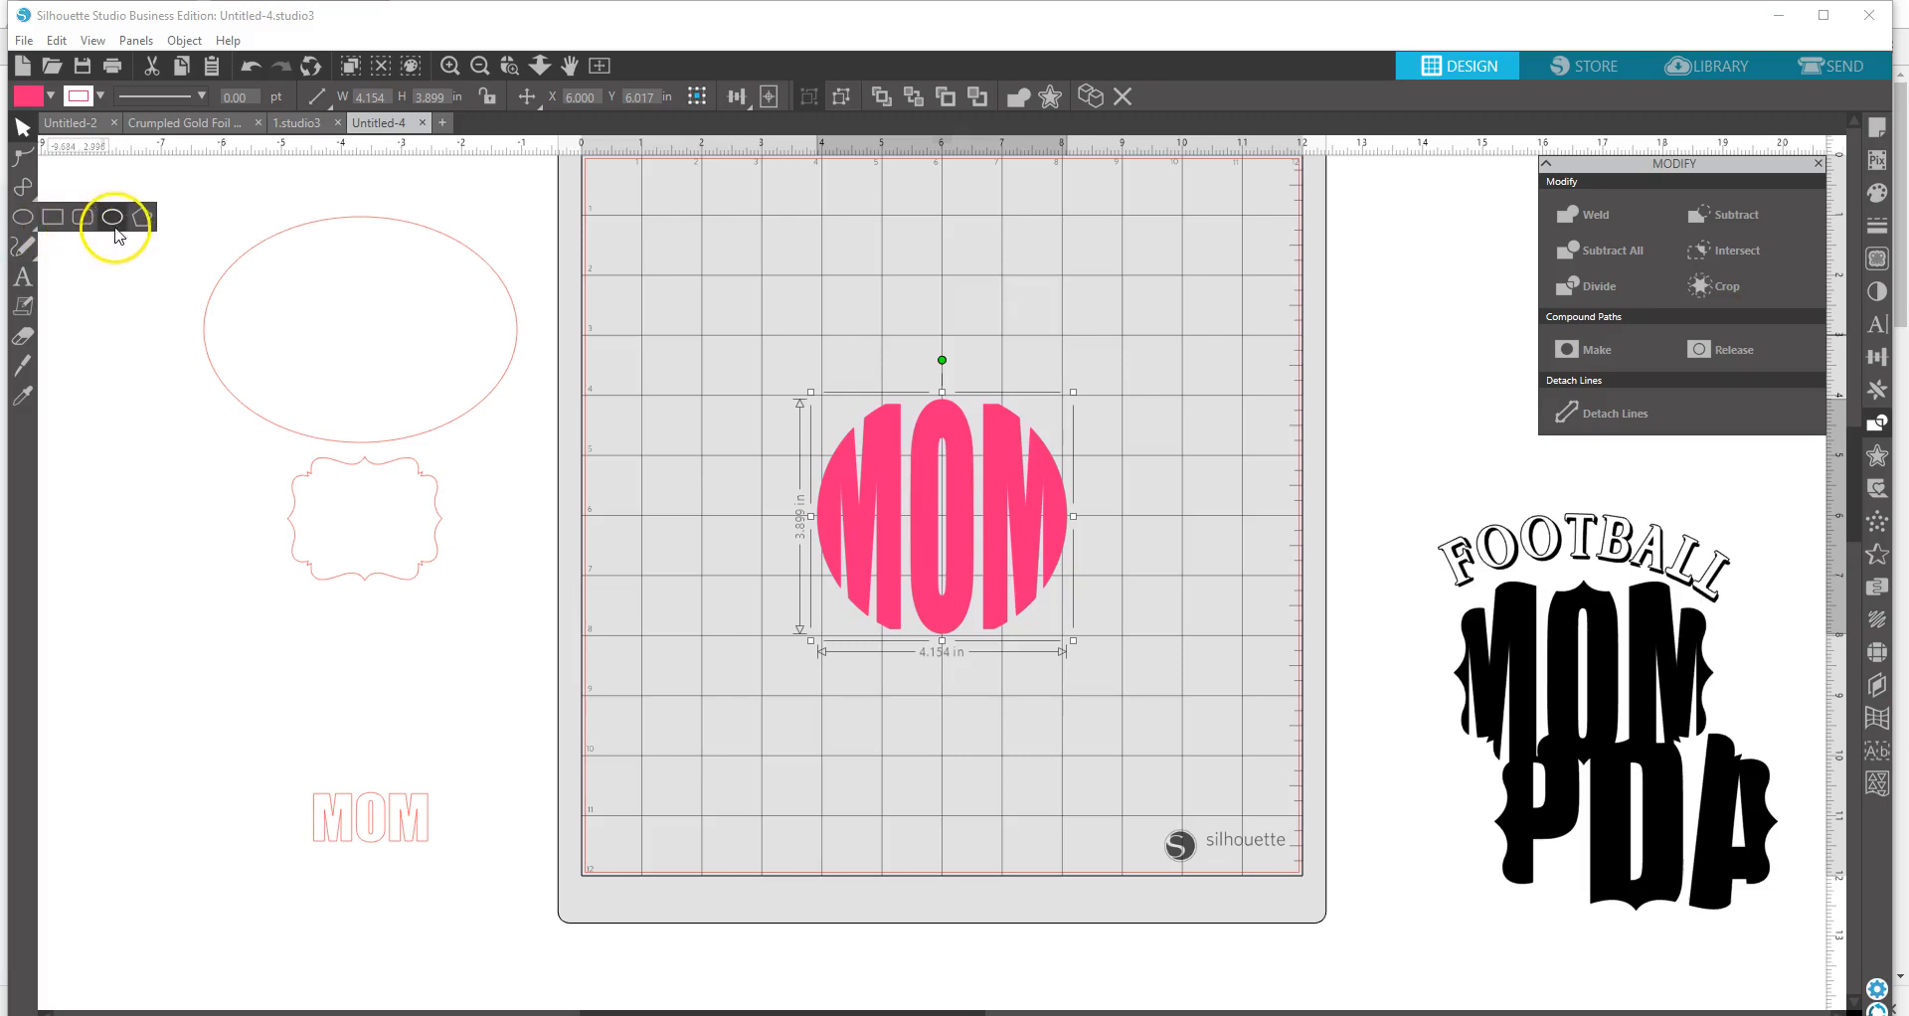
{"action": "left_click_drag", "start_coordinate": [802, 379], "coordinate": [780, 417]}
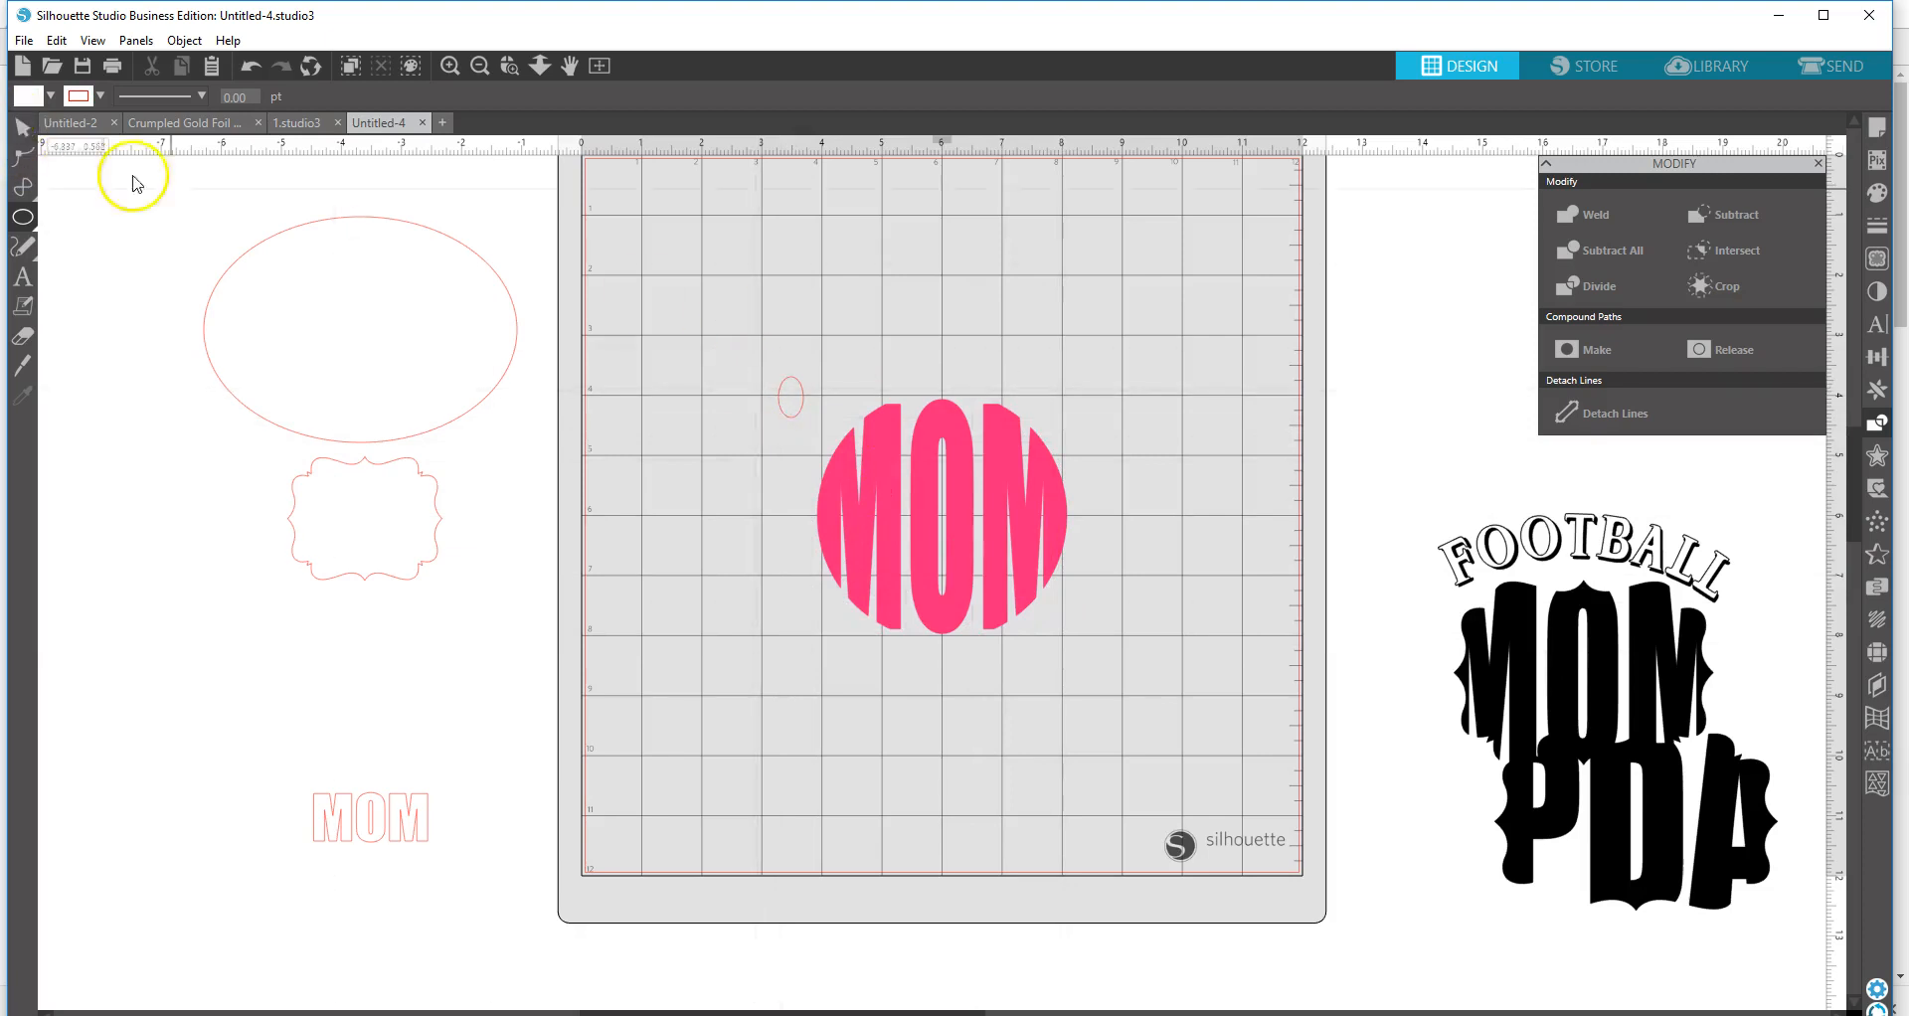
{"action": "left_click", "coordinate": [23, 125]}
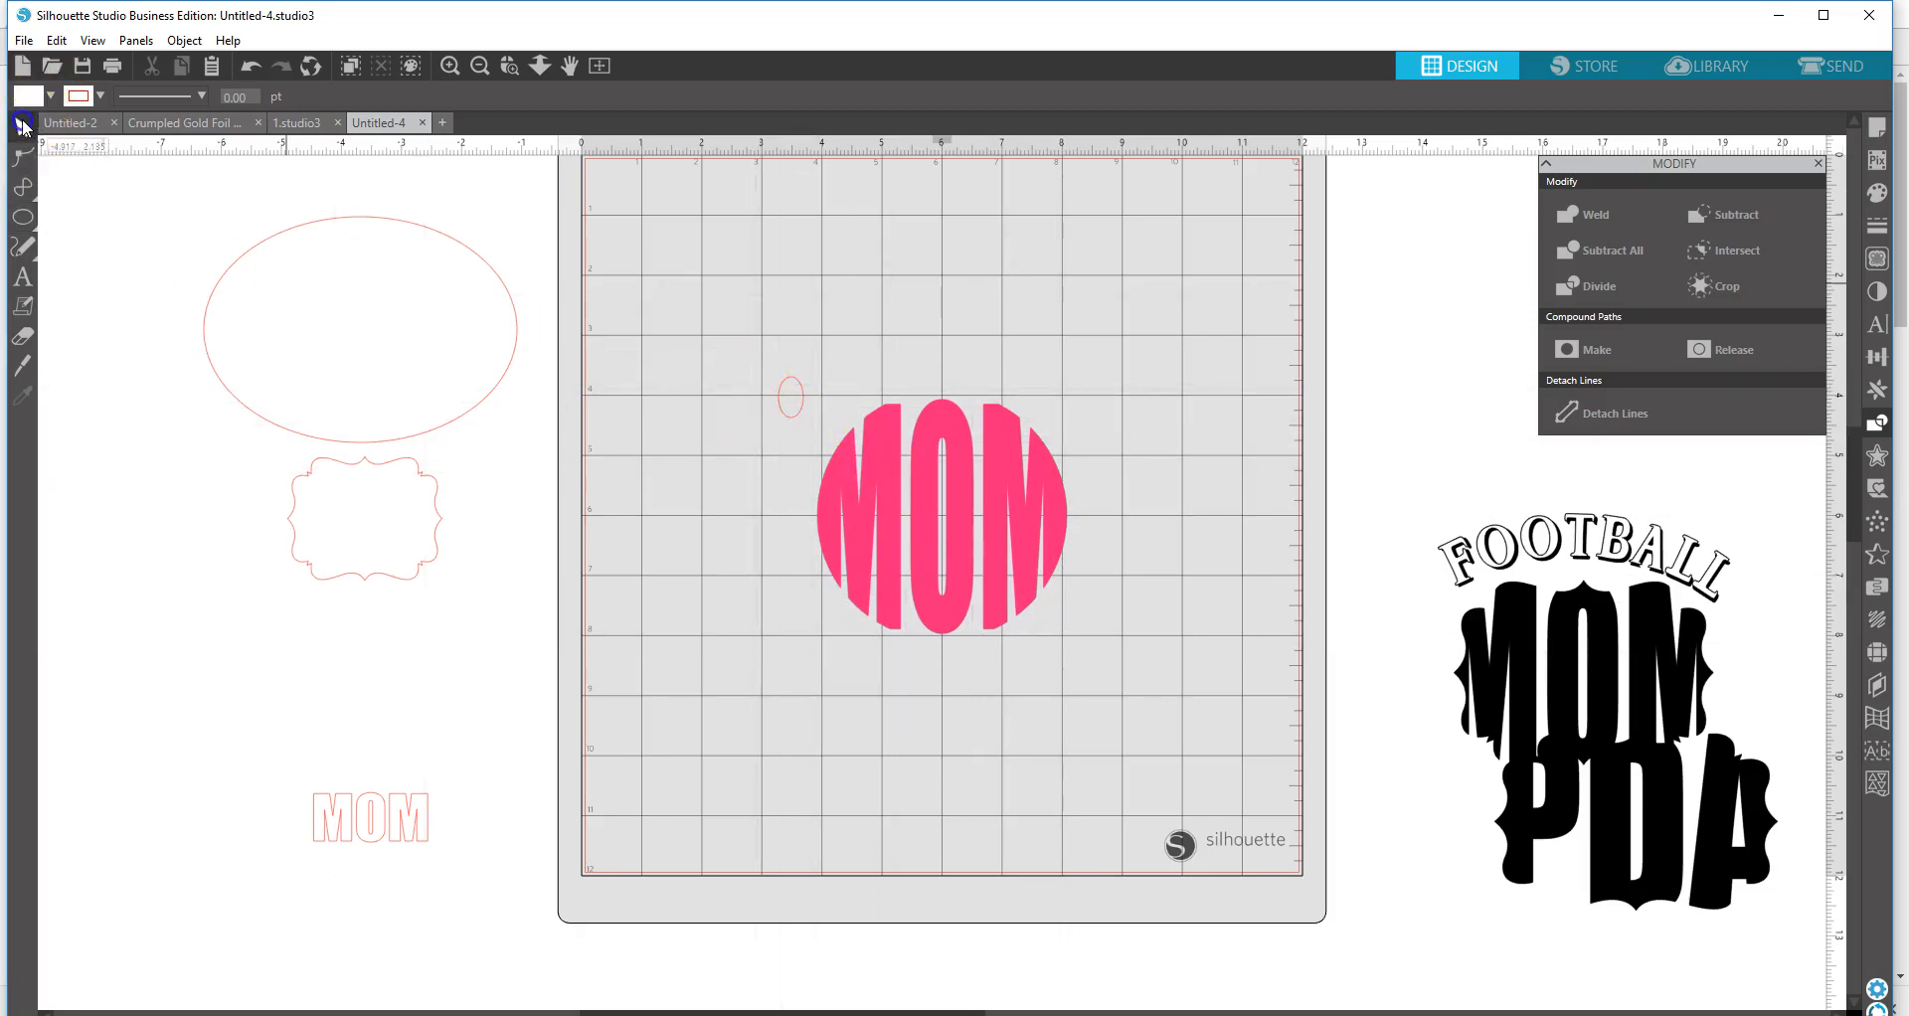
- Delete the small ellipse, draw a circle about 4.65 in across and position it around the round MOM
{"action": "left_click", "coordinate": [803, 396]}
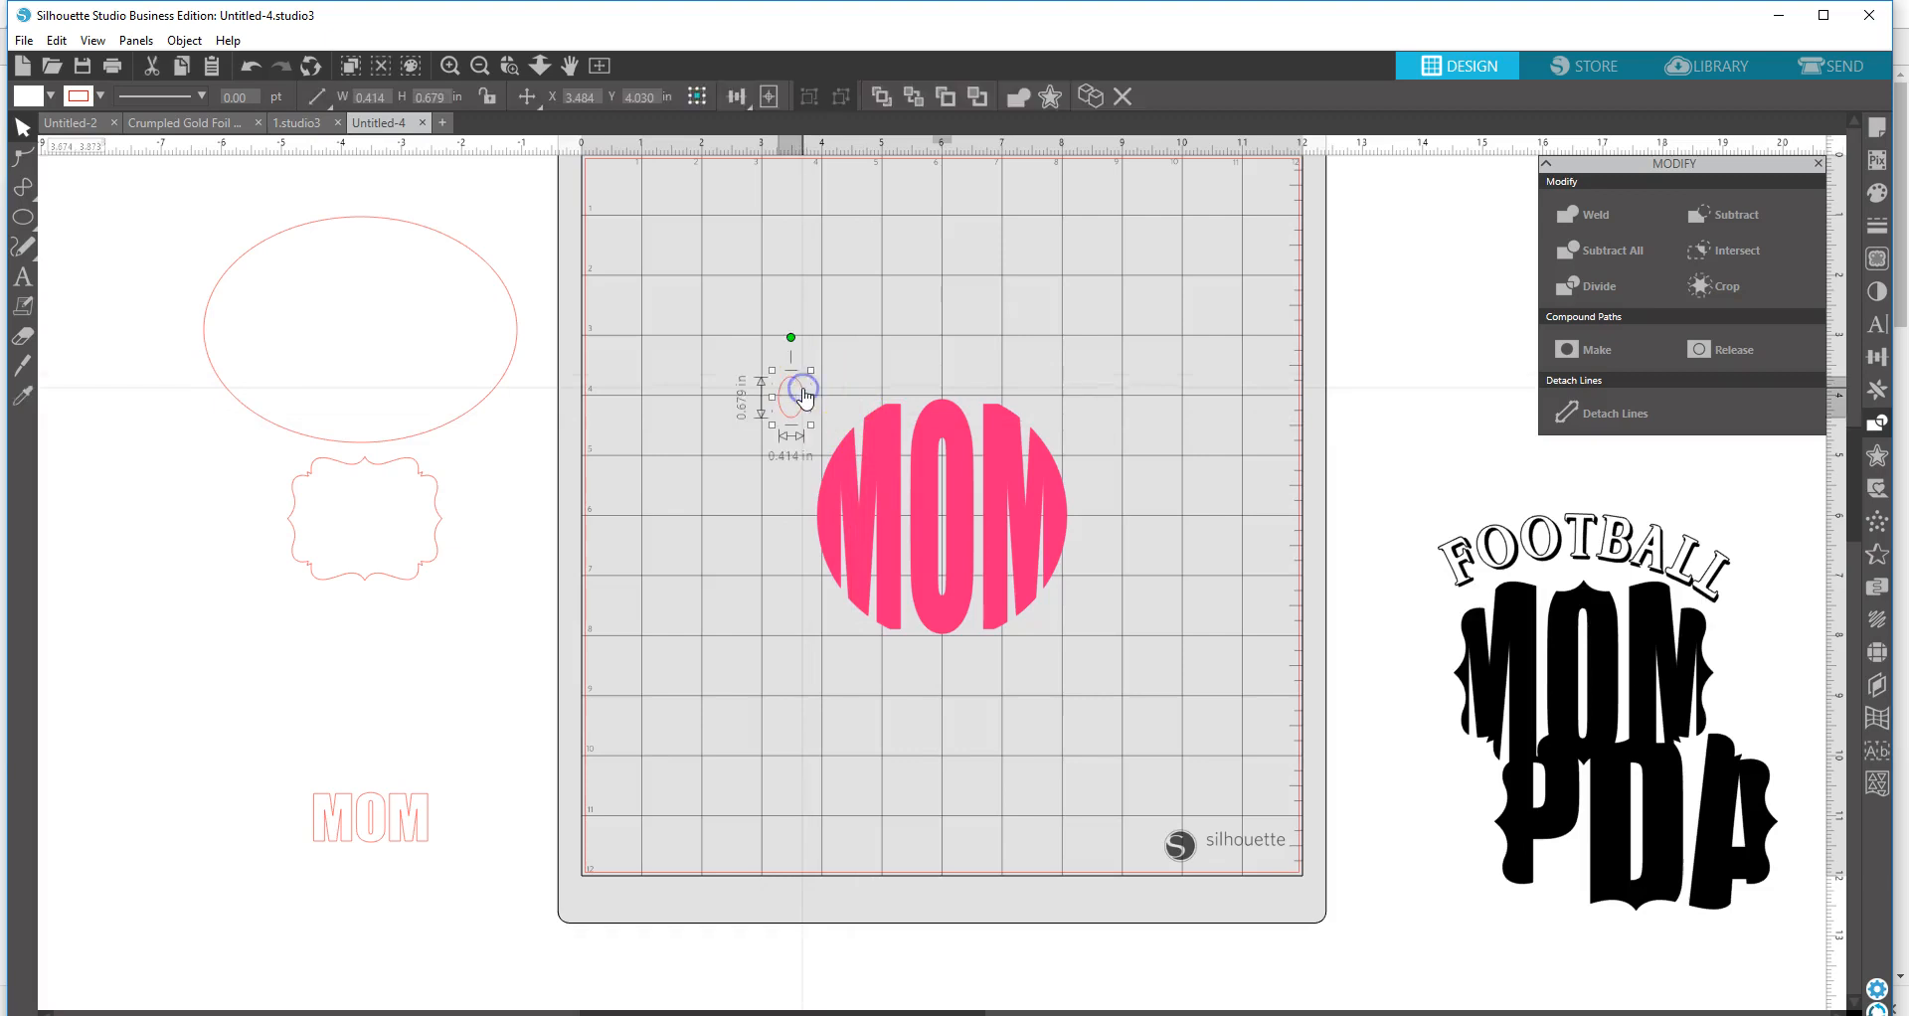
{"action": "key", "text": "Delete"}
{"action": "mouse_move", "coordinate": [30, 218]}
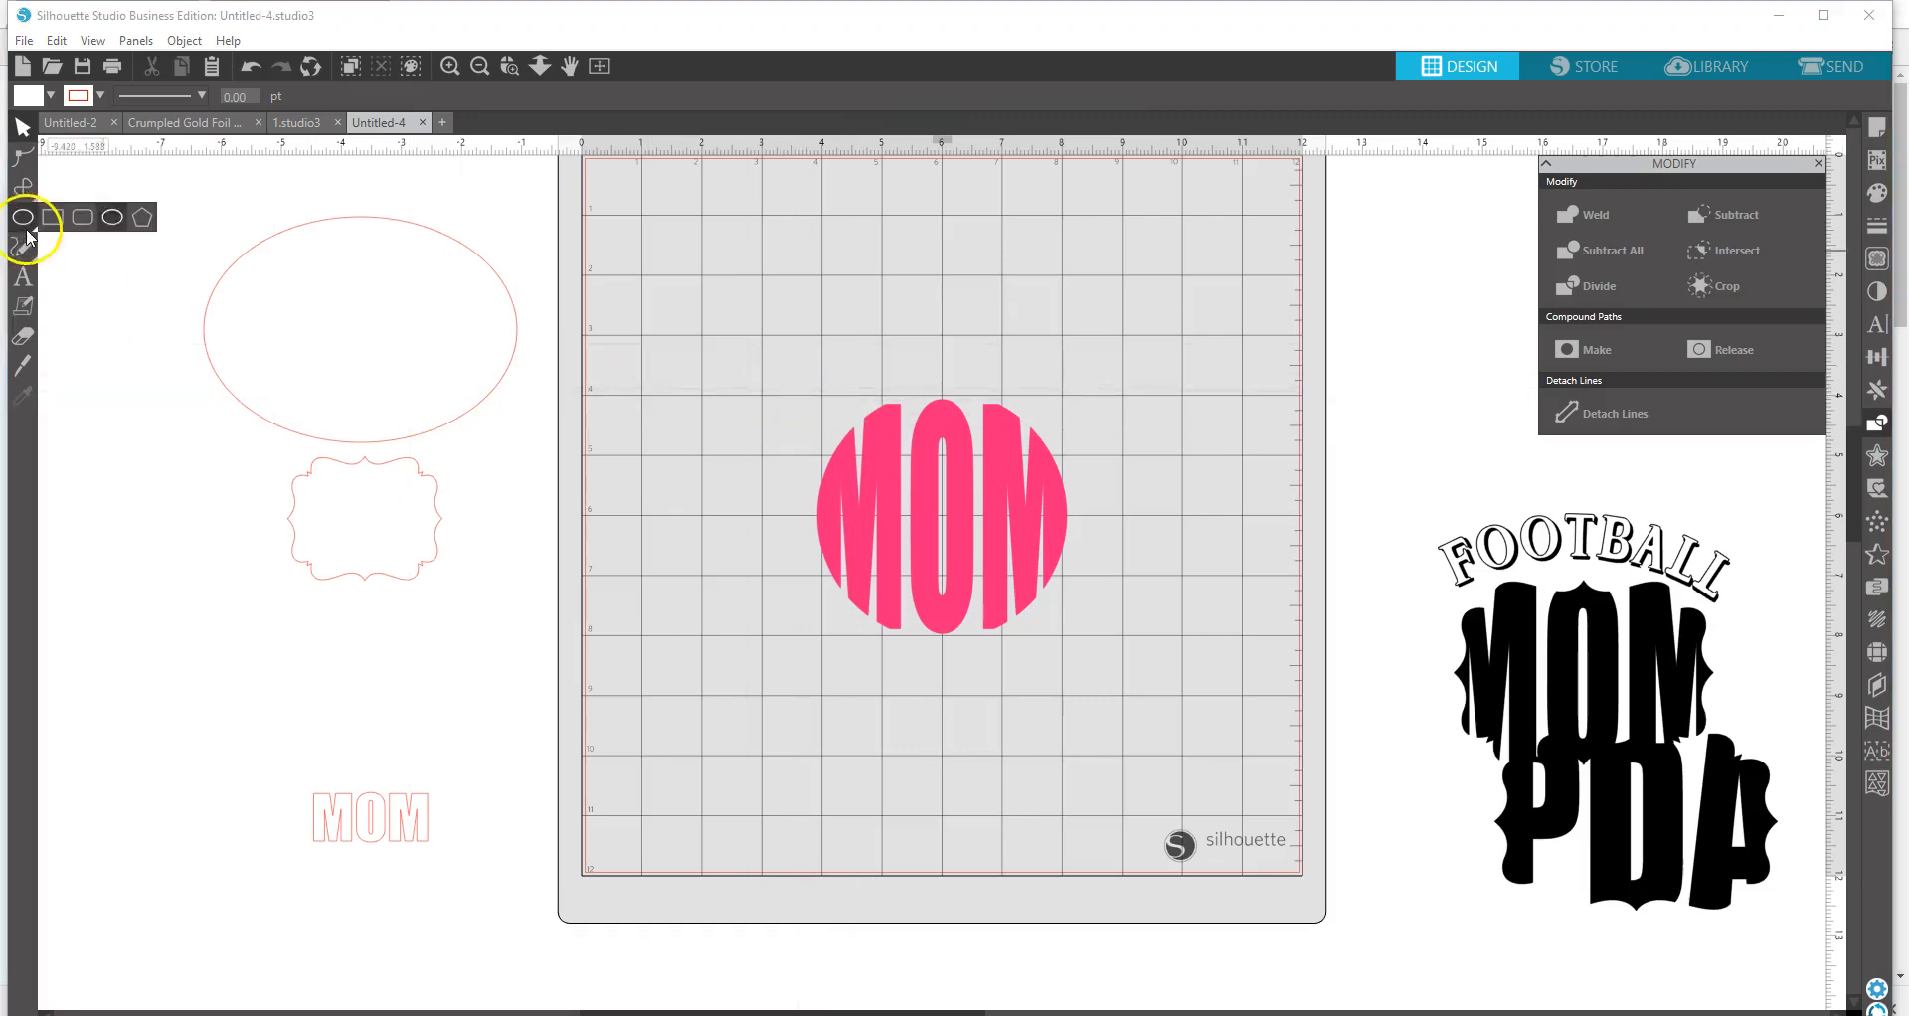
{"action": "left_click", "coordinate": [112, 219]}
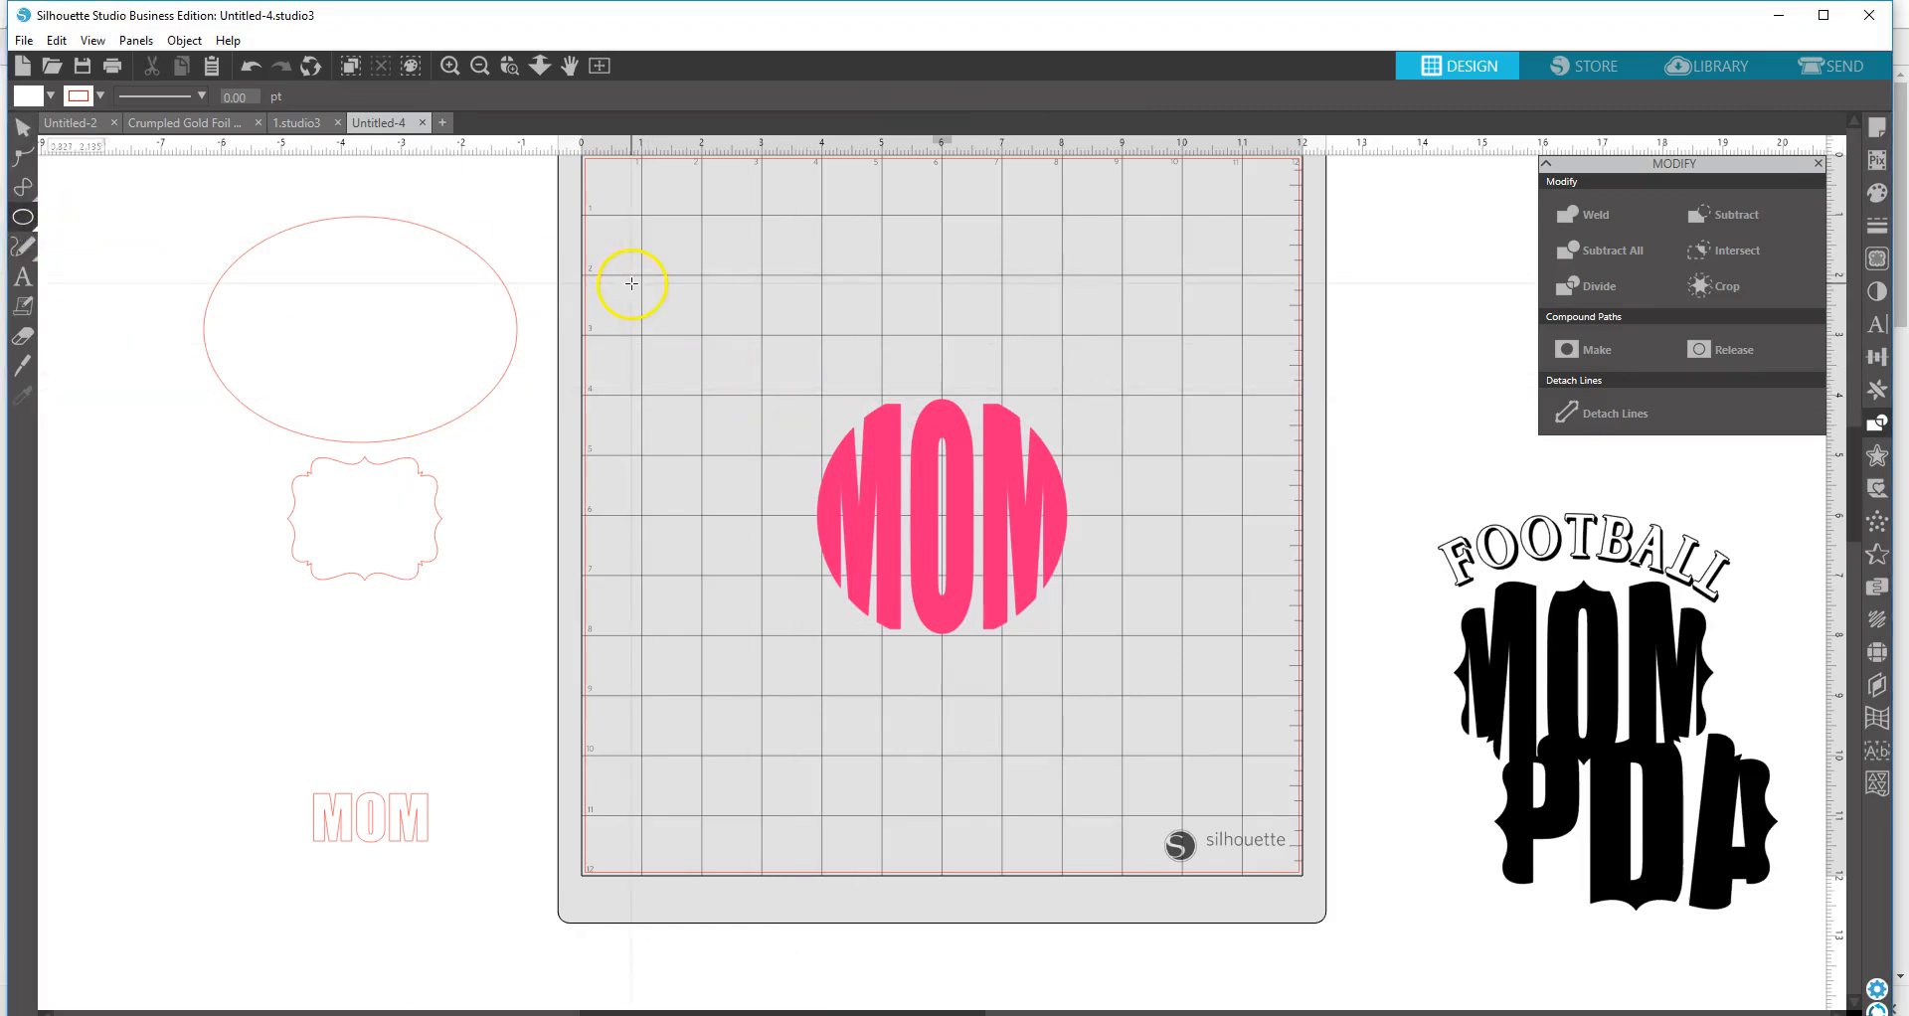
{"action": "left_click_drag", "start_coordinate": [632, 284], "coordinate": [913, 562]}
{"action": "left_click", "coordinate": [19, 129]}
{"action": "left_click_drag", "start_coordinate": [771, 298], "coordinate": [941, 387]}
{"action": "left_click", "coordinate": [939, 387]}
{"action": "left_click", "coordinate": [867, 404]}
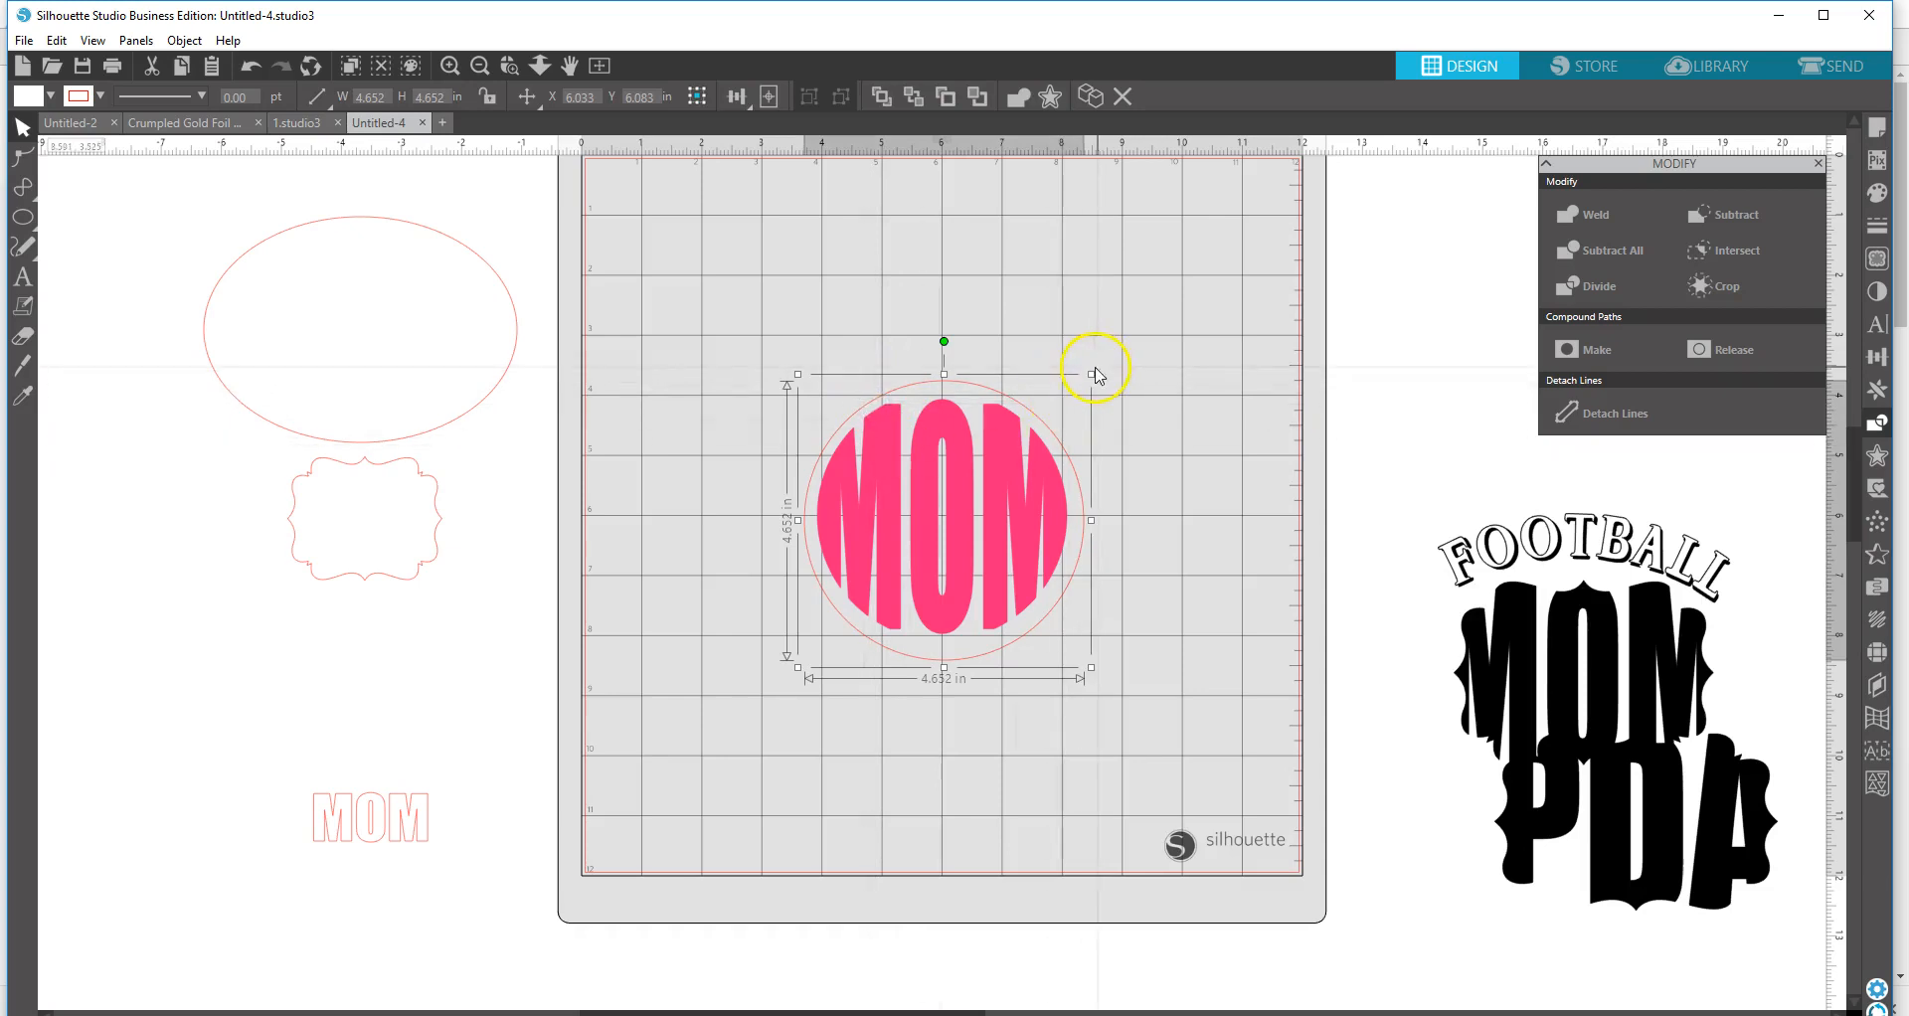
- Shrink the surrounding circle to about 4.29 in across, and center both MOM and the circle on the page
{"action": "left_click_drag", "start_coordinate": [1091, 374], "coordinate": [1069, 395]}
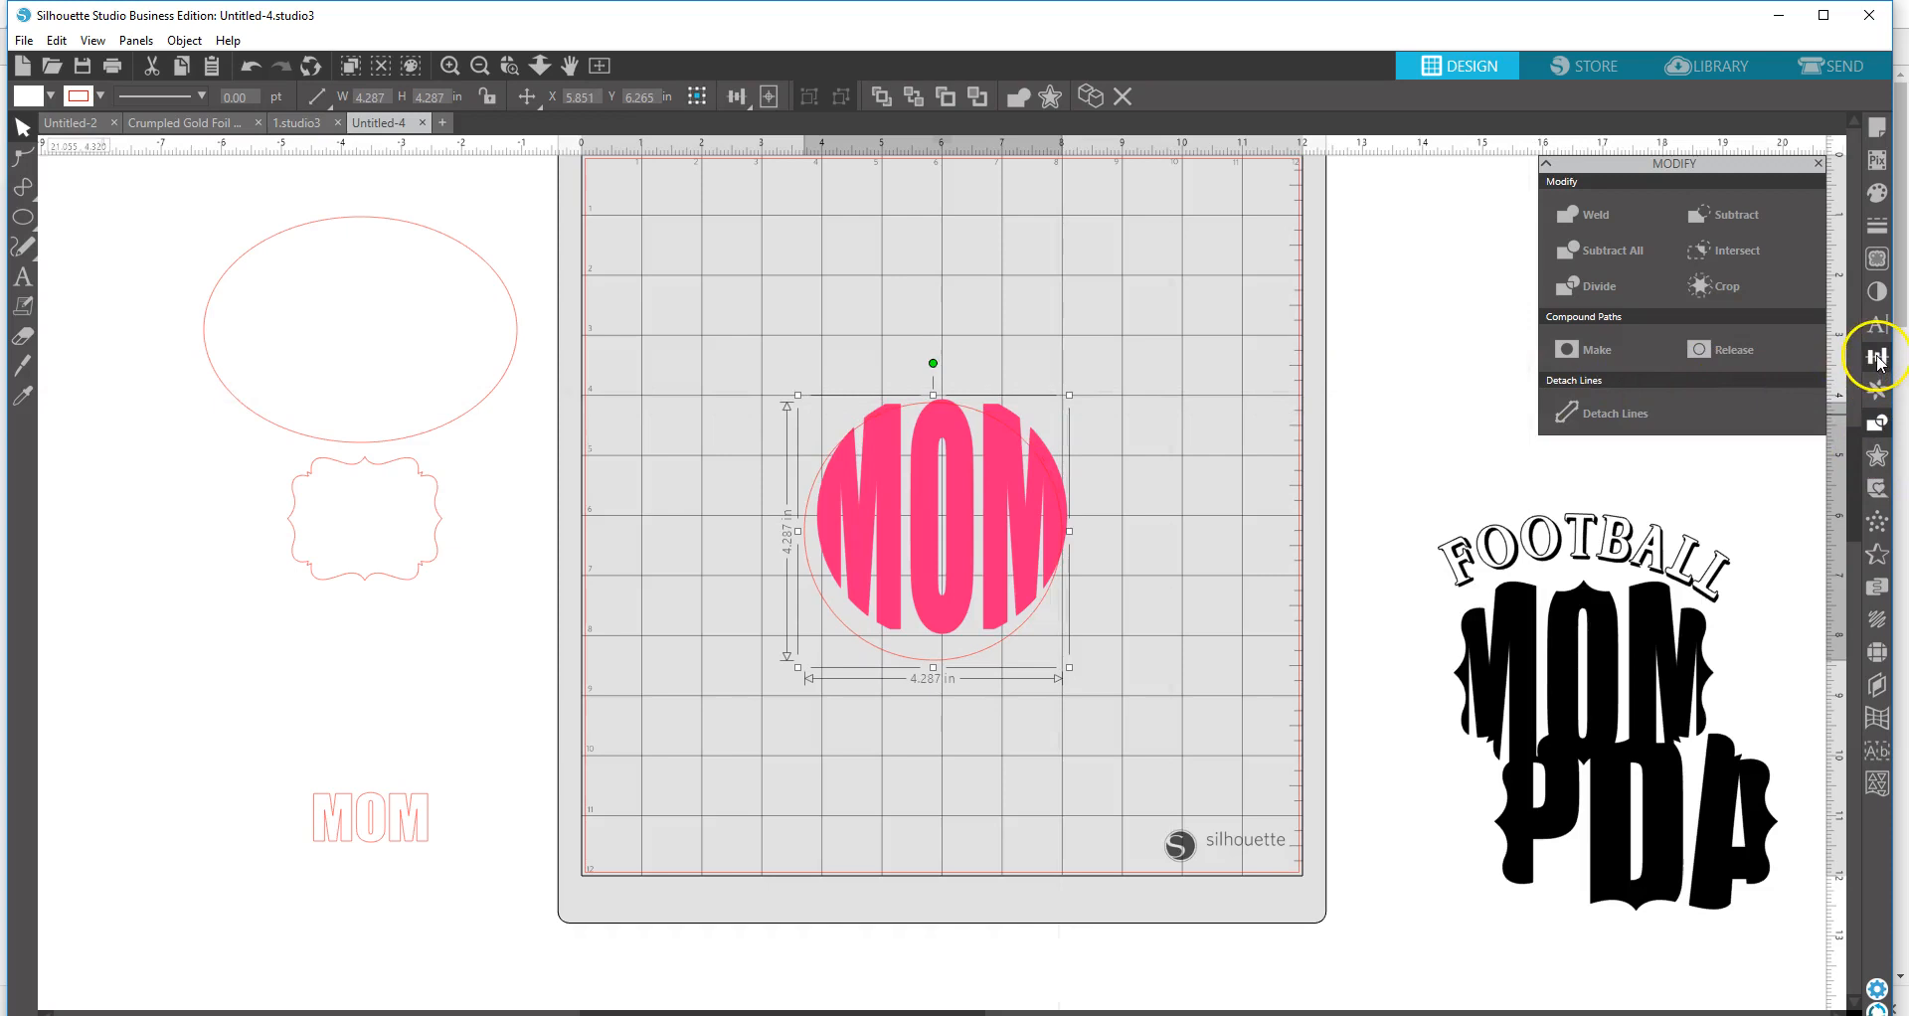
{"action": "left_click", "coordinate": [1877, 356]}
{"action": "left_click", "coordinate": [1738, 289]}
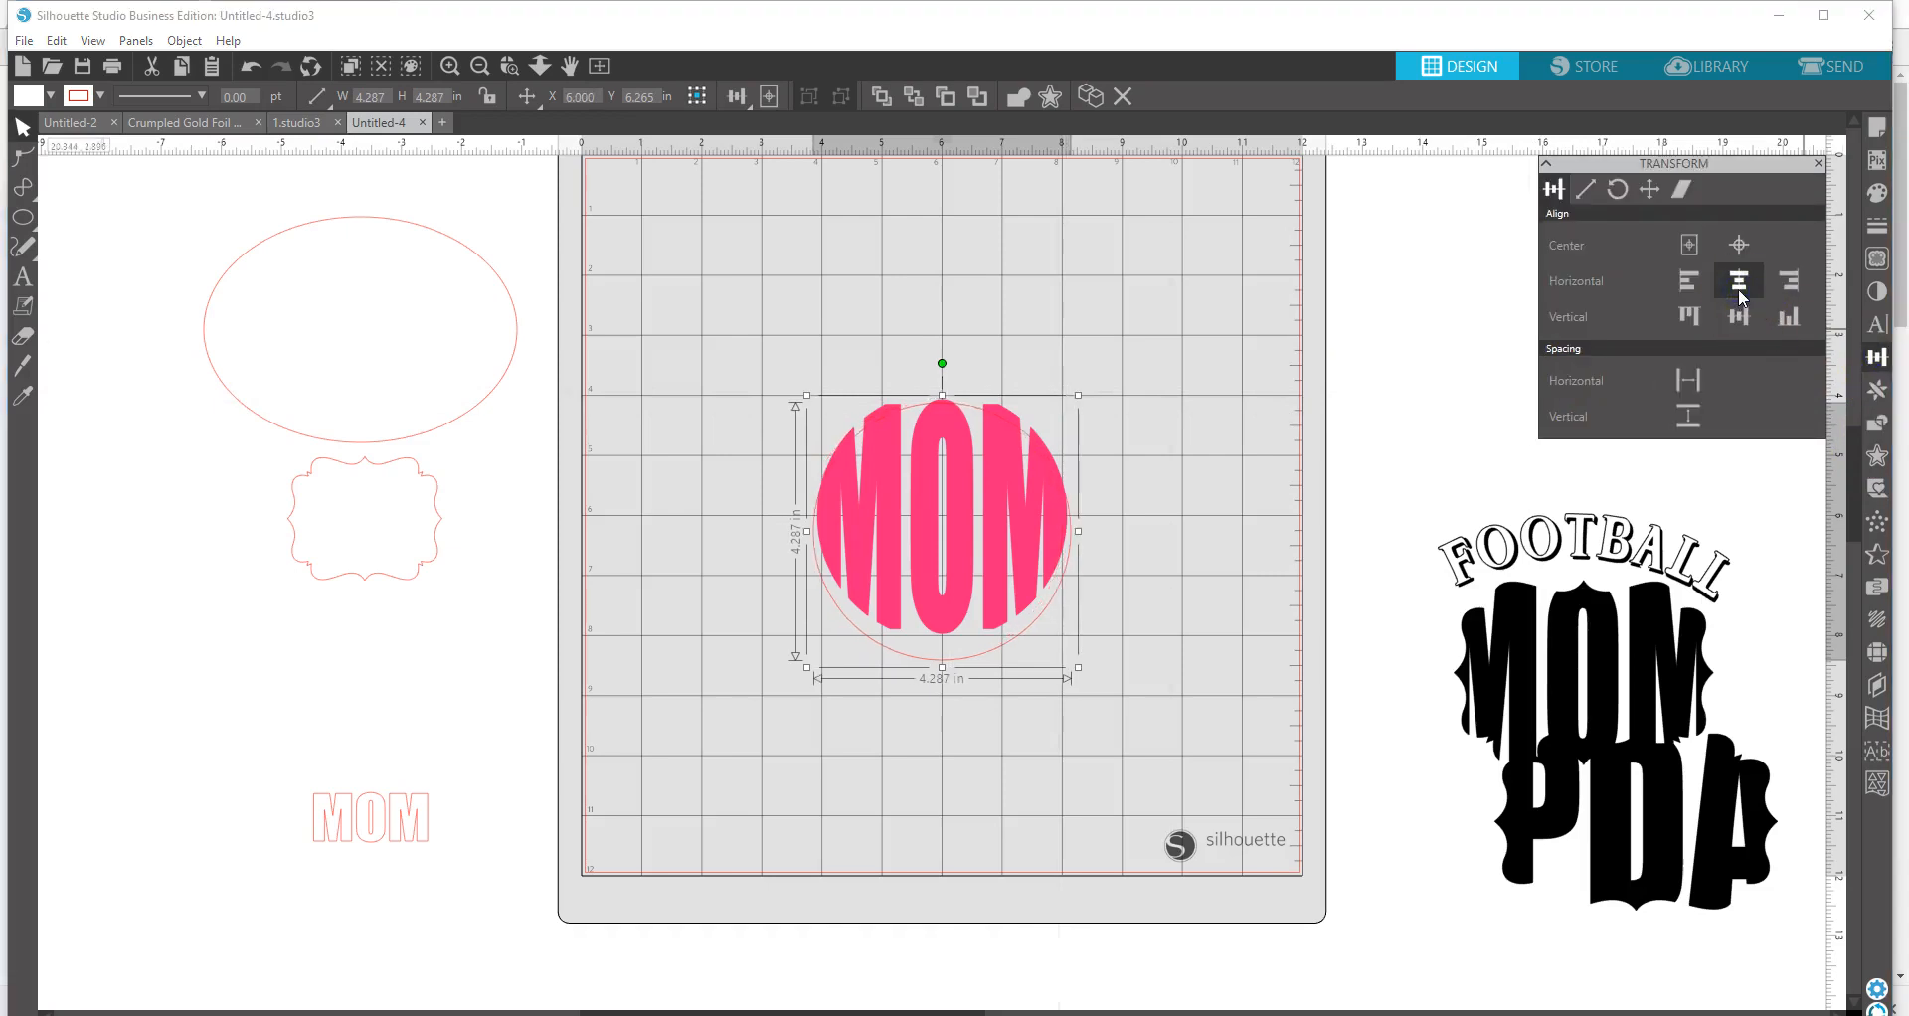
{"action": "left_click", "coordinate": [1039, 550]}
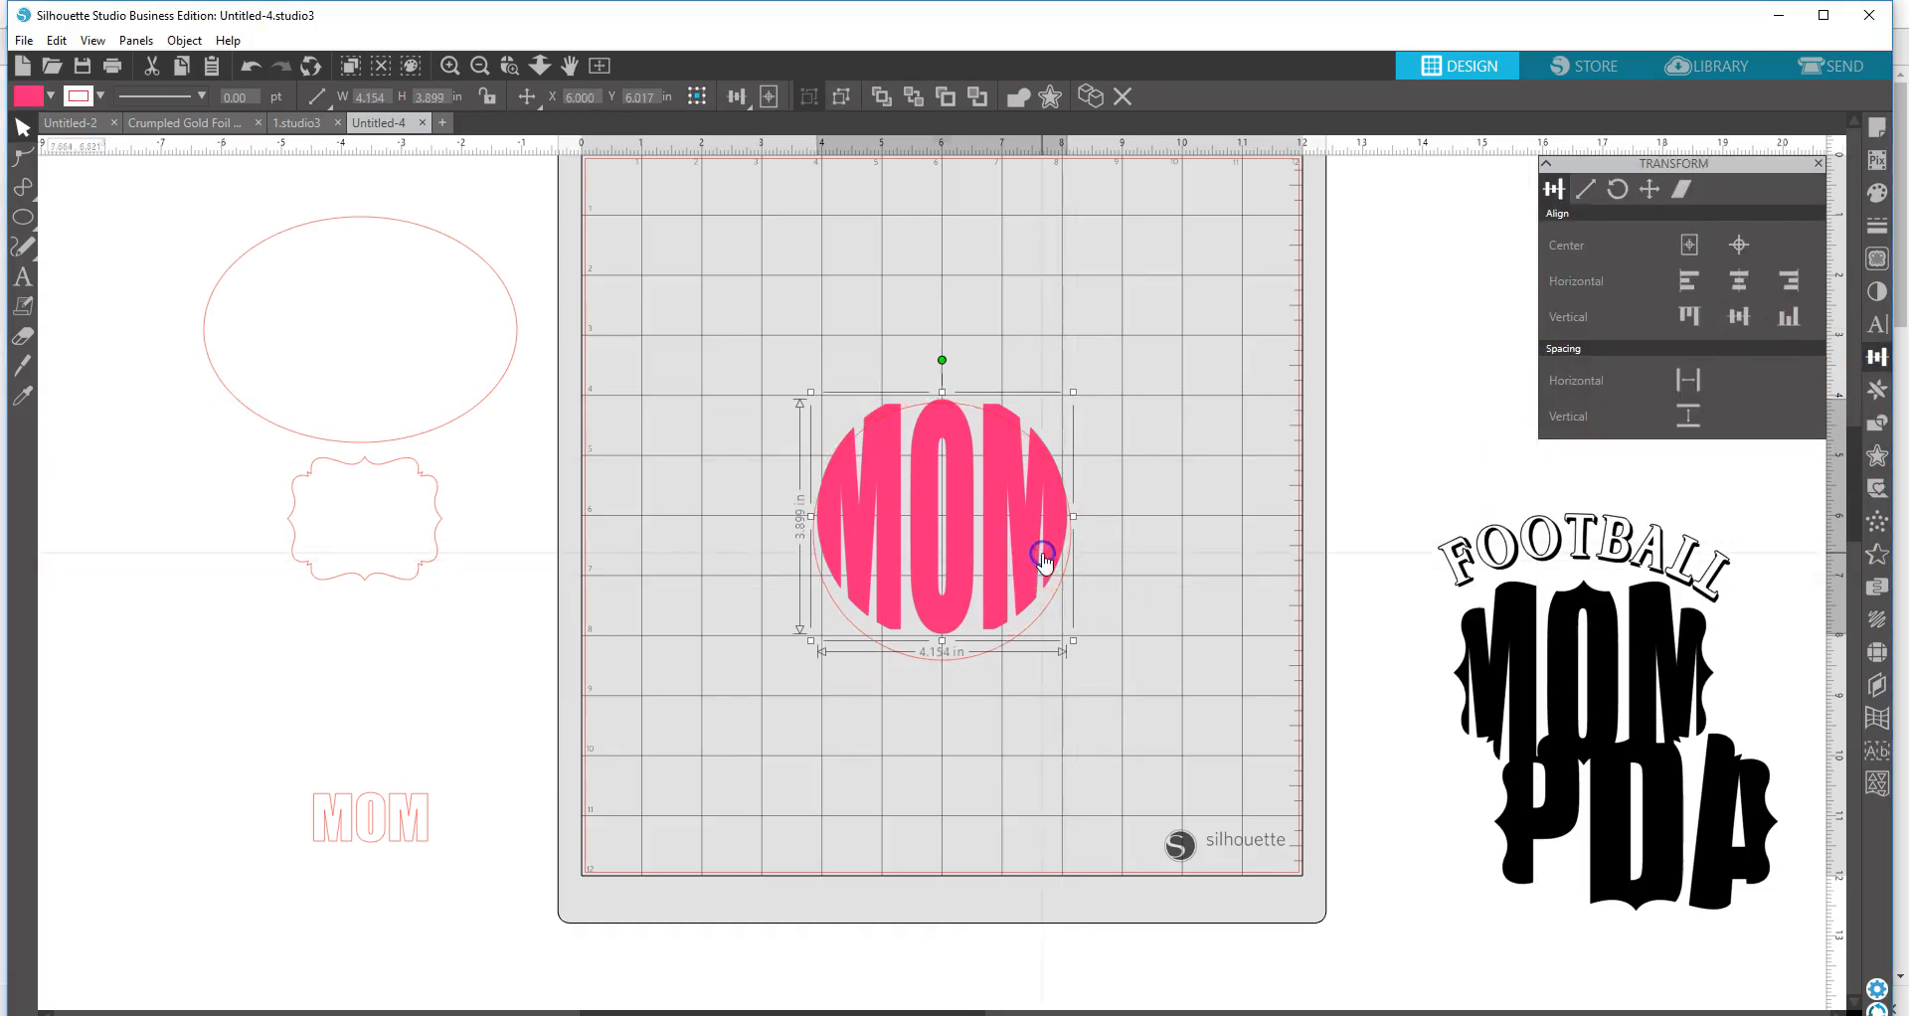
{"action": "left_click", "coordinate": [1688, 248]}
{"action": "left_click", "coordinate": [954, 661]}
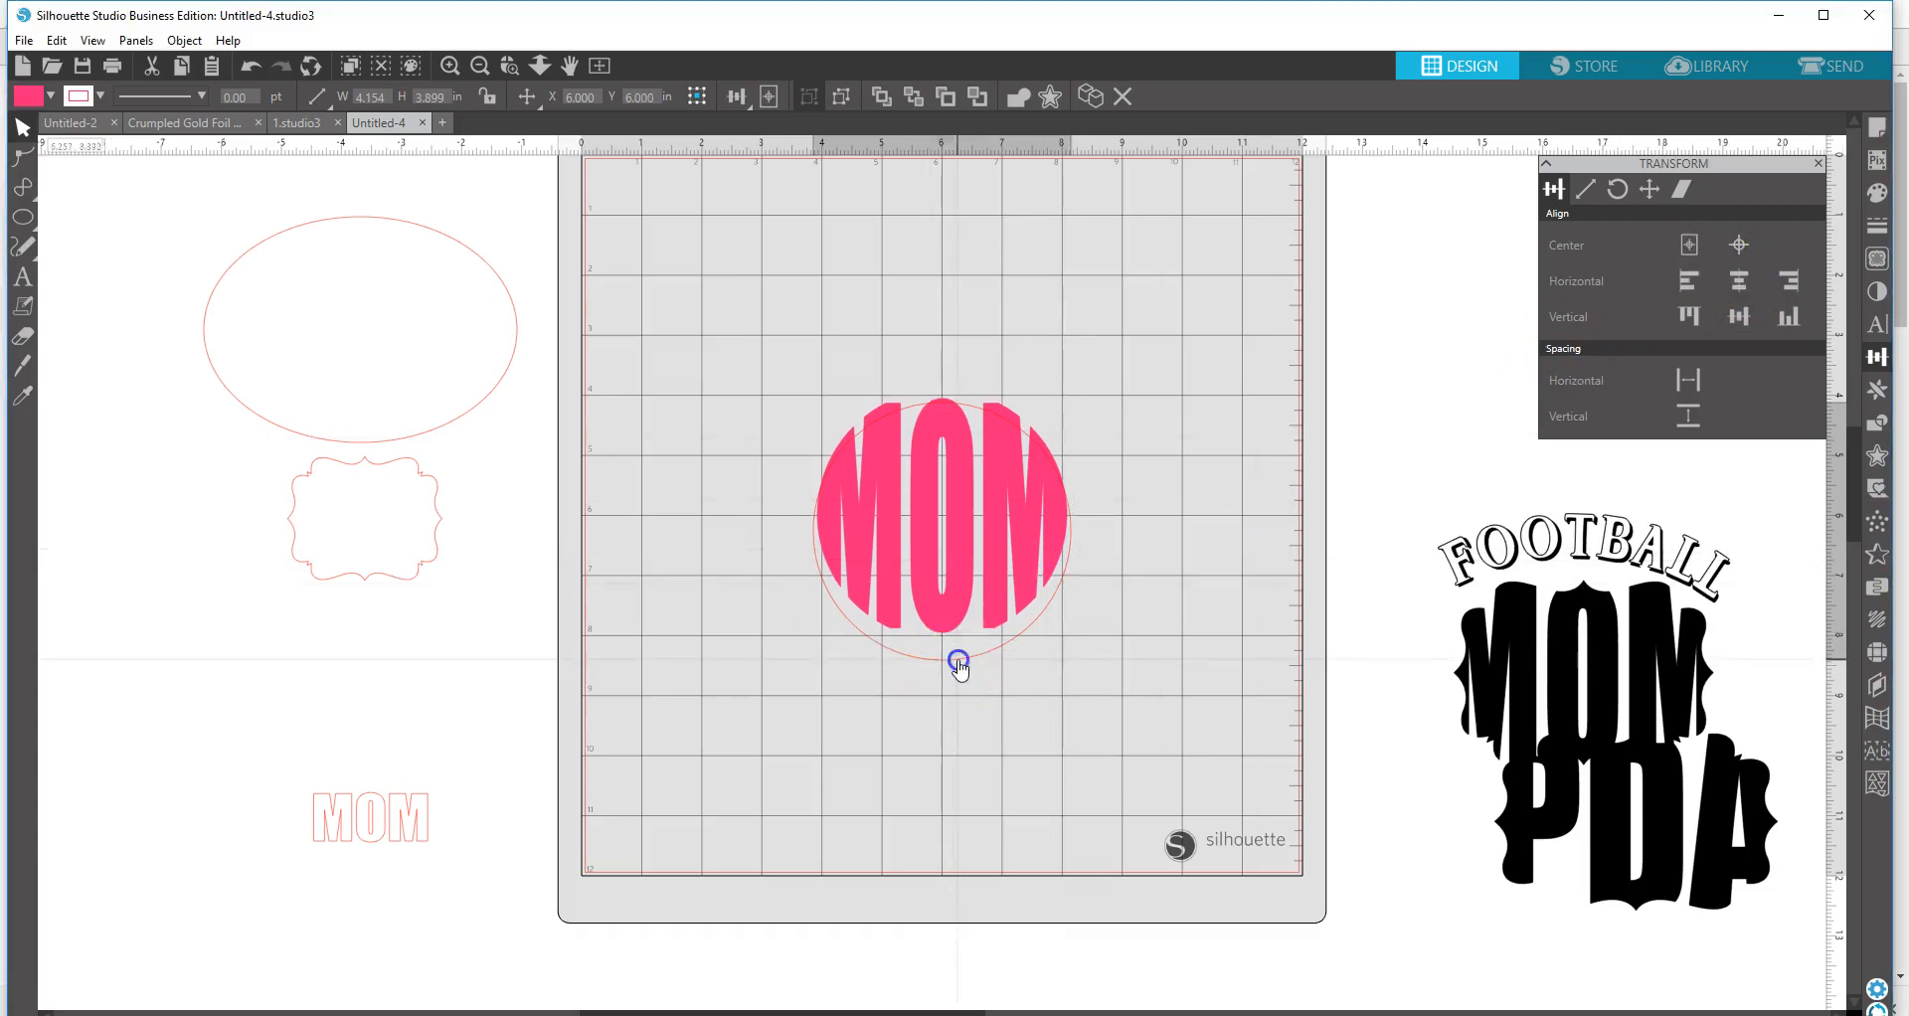
{"action": "left_click", "coordinate": [1689, 247]}
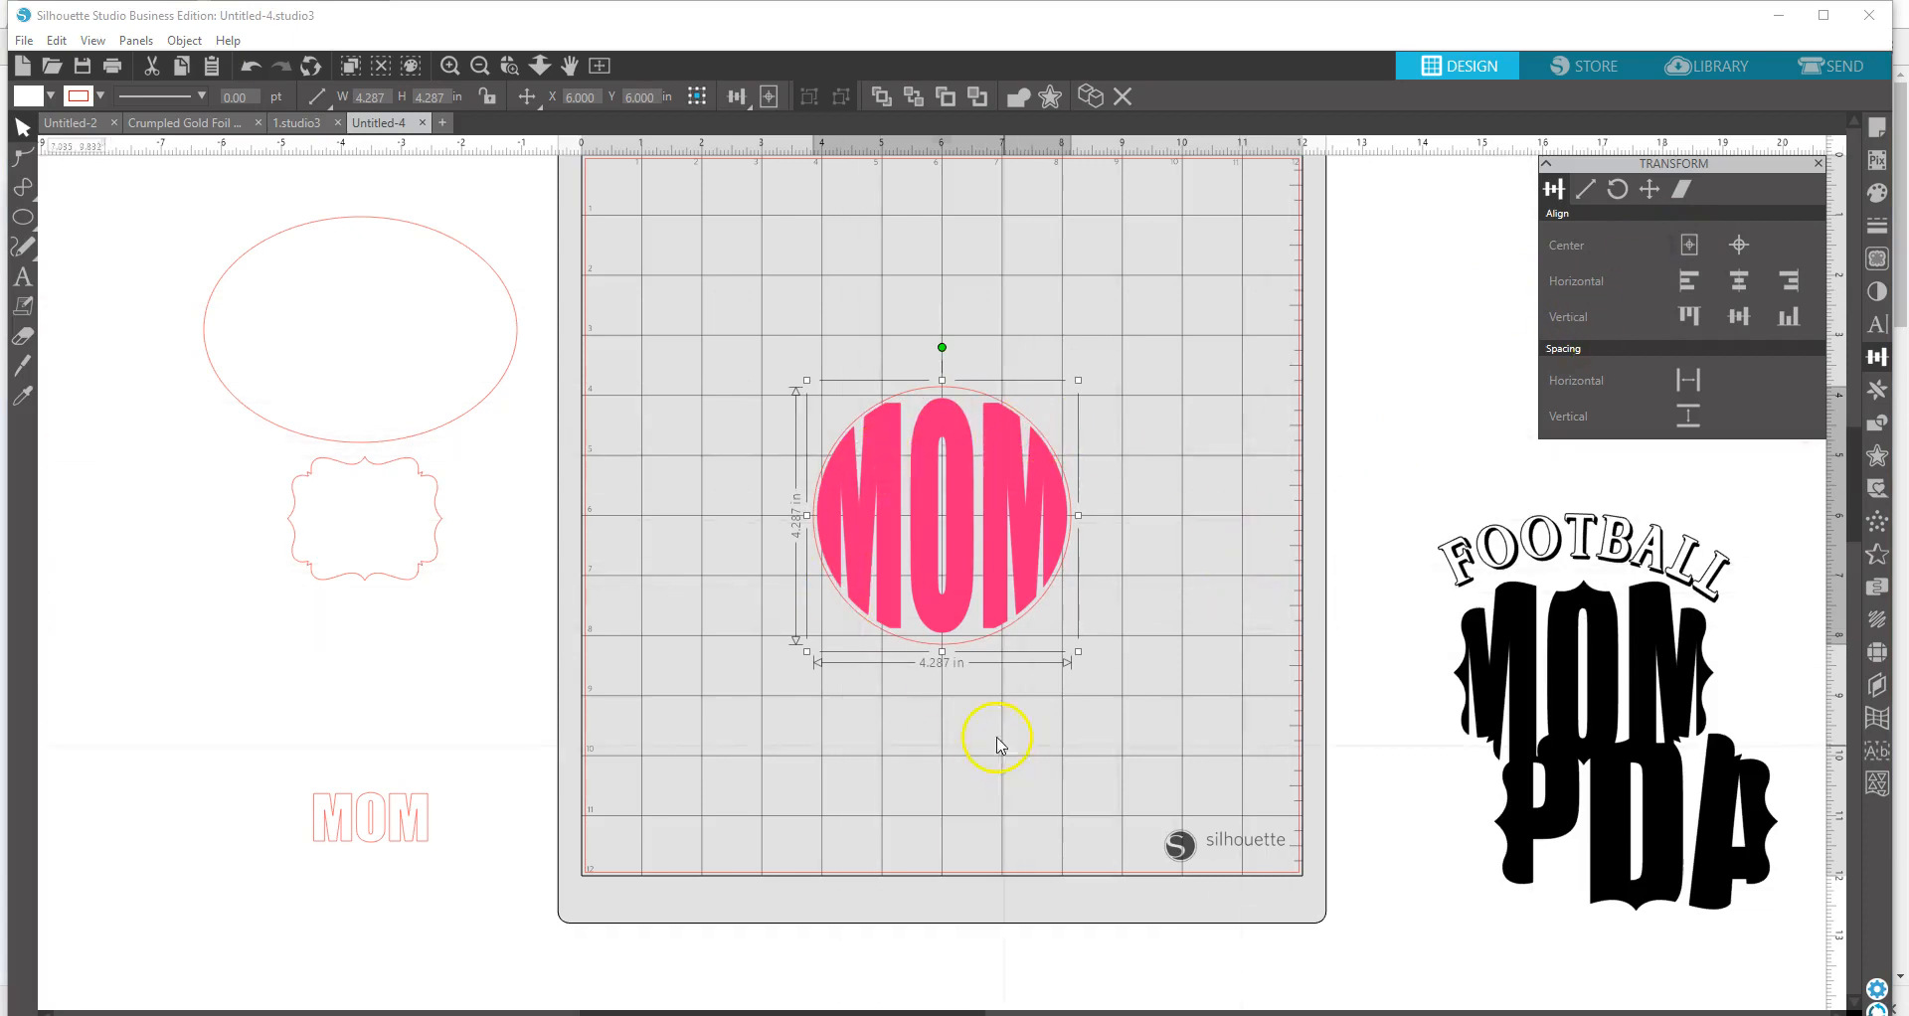
- Add a text line made of a long row of periods on the page below the round MOM
{"action": "left_click", "coordinate": [30, 284]}
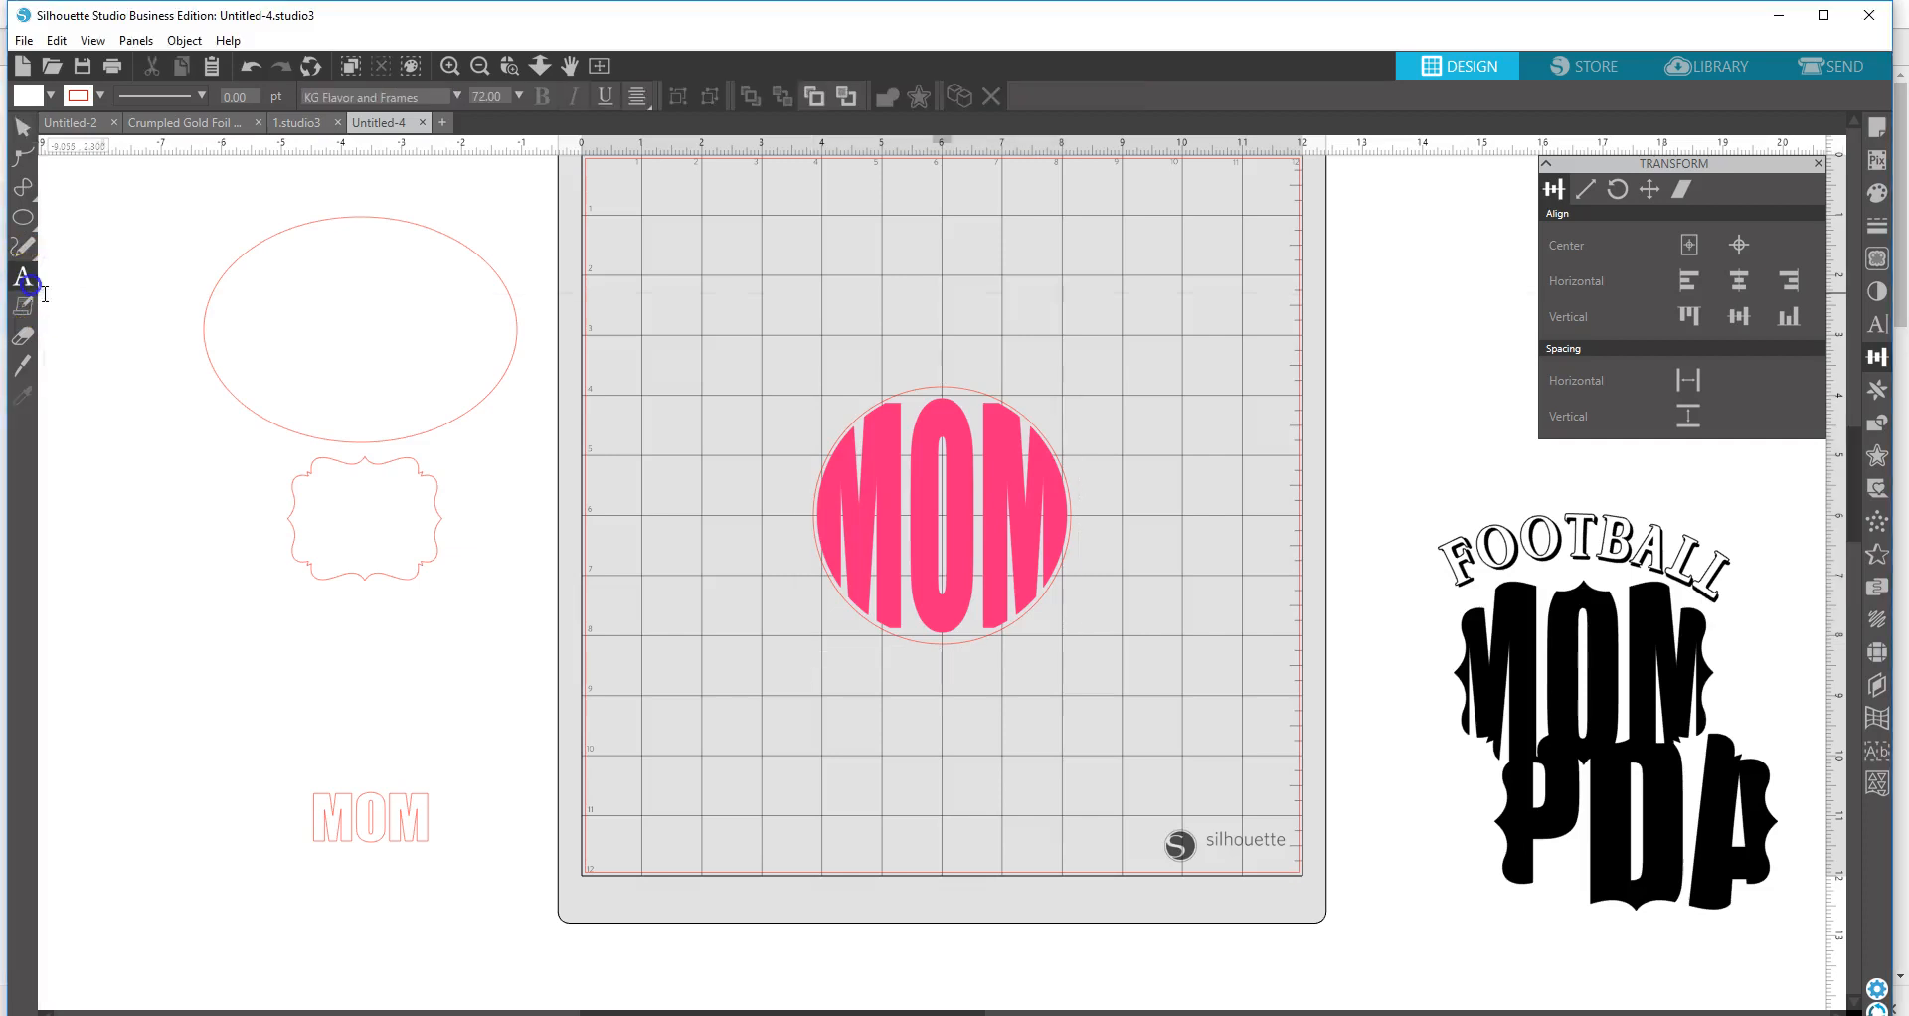
{"action": "left_click", "coordinate": [715, 807]}
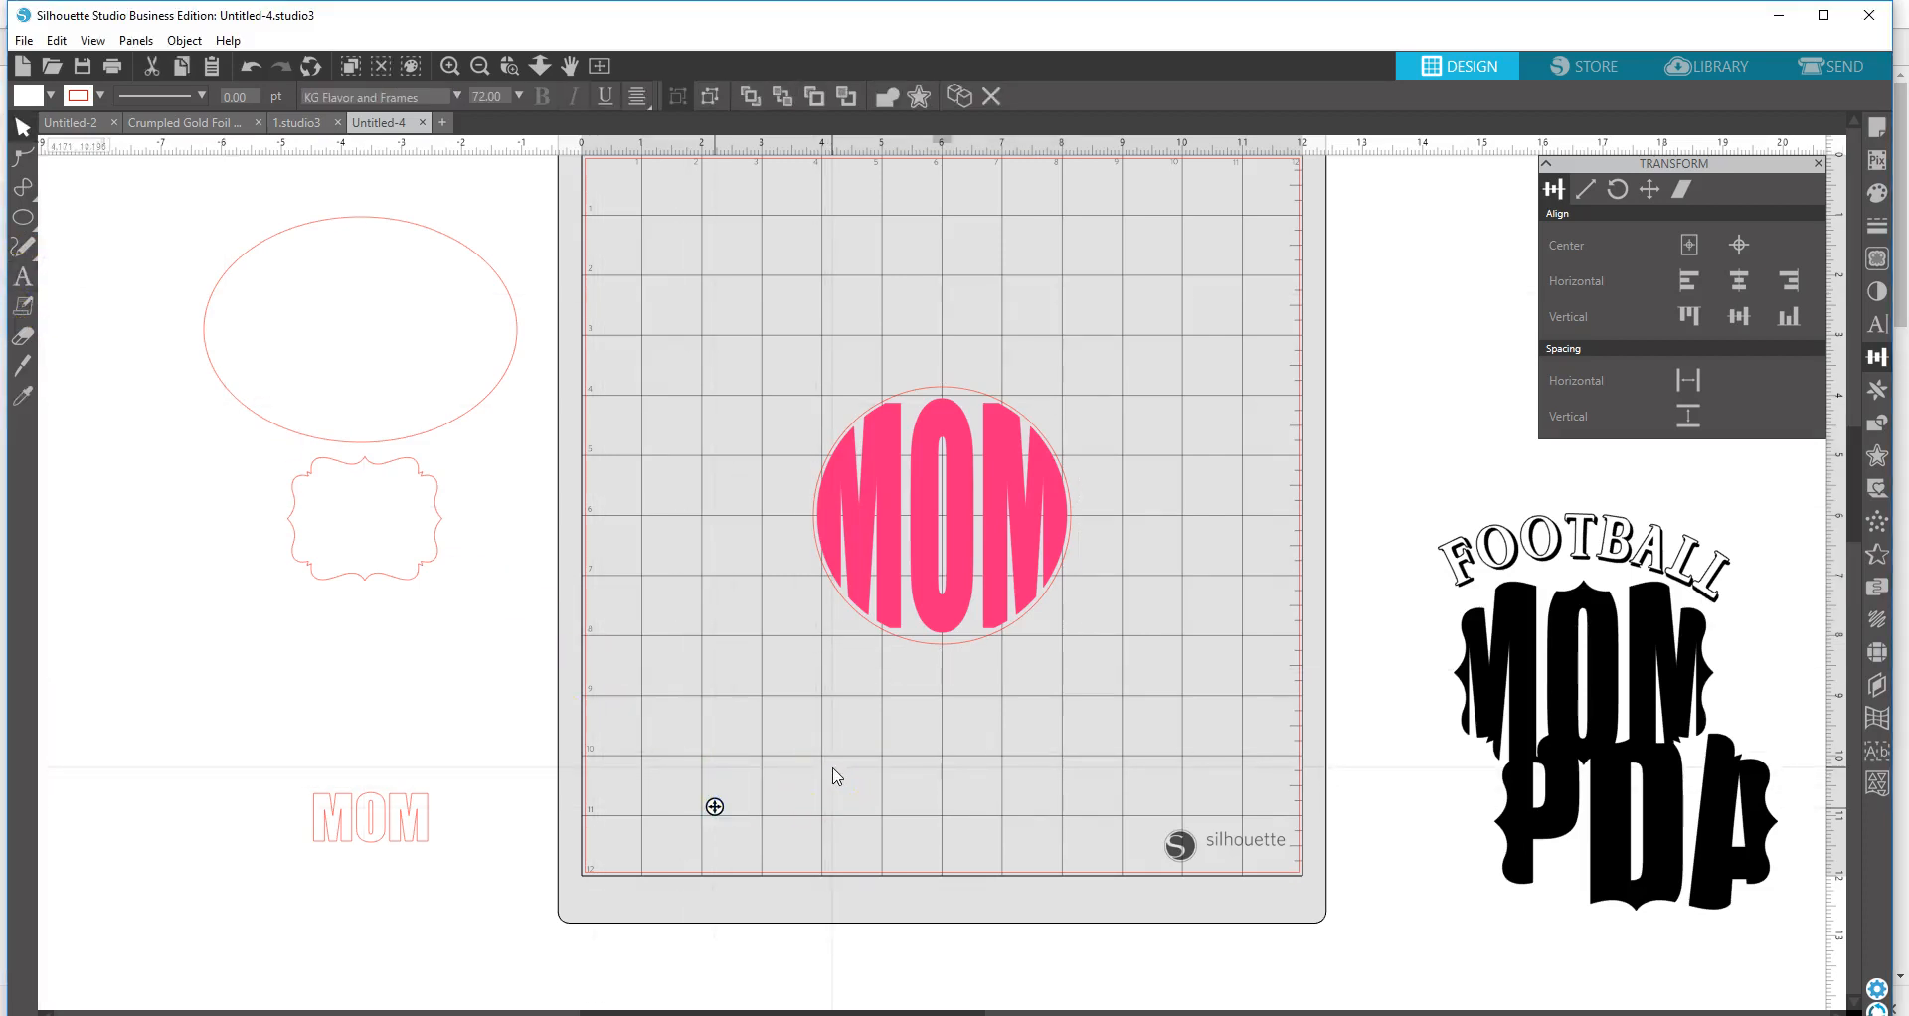
{"action": "left_click_drag", "start_coordinate": [782, 780], "coordinate": [879, 764]}
{"action": "type", "text": ".........................."}
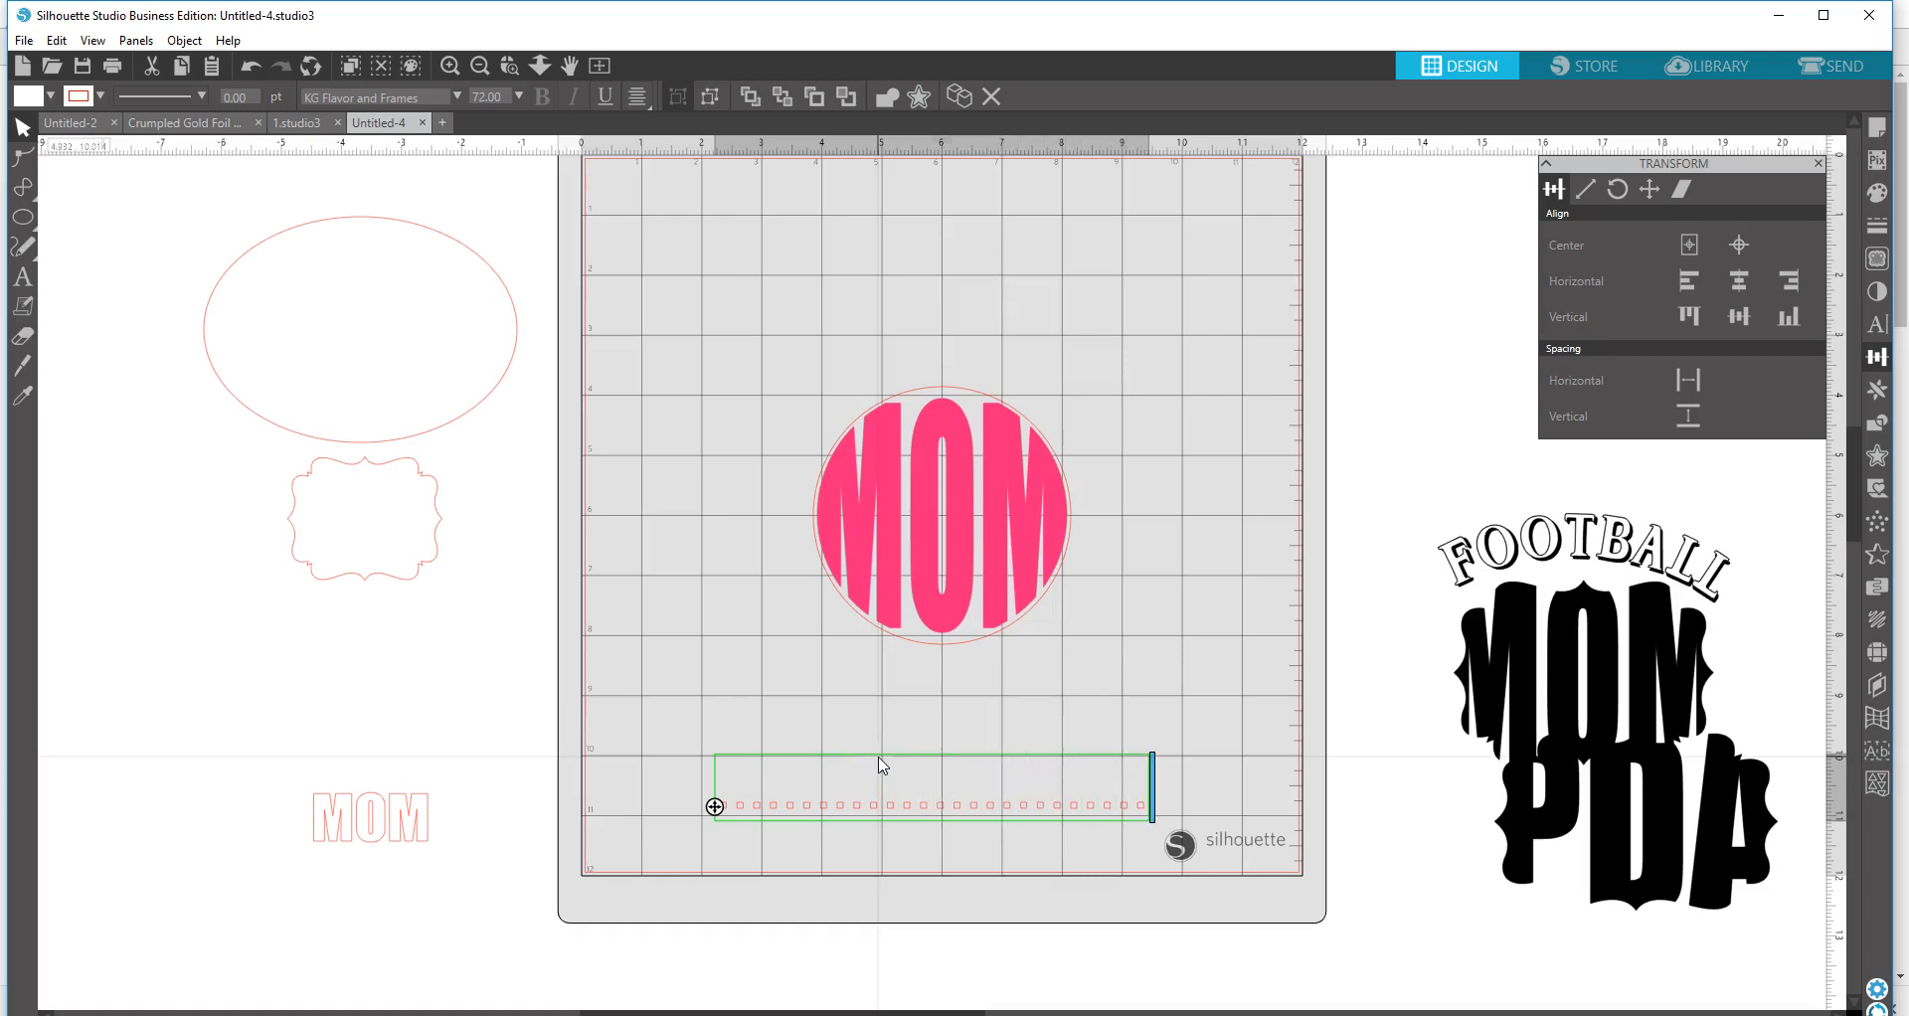
{"action": "type", "text": ".."}
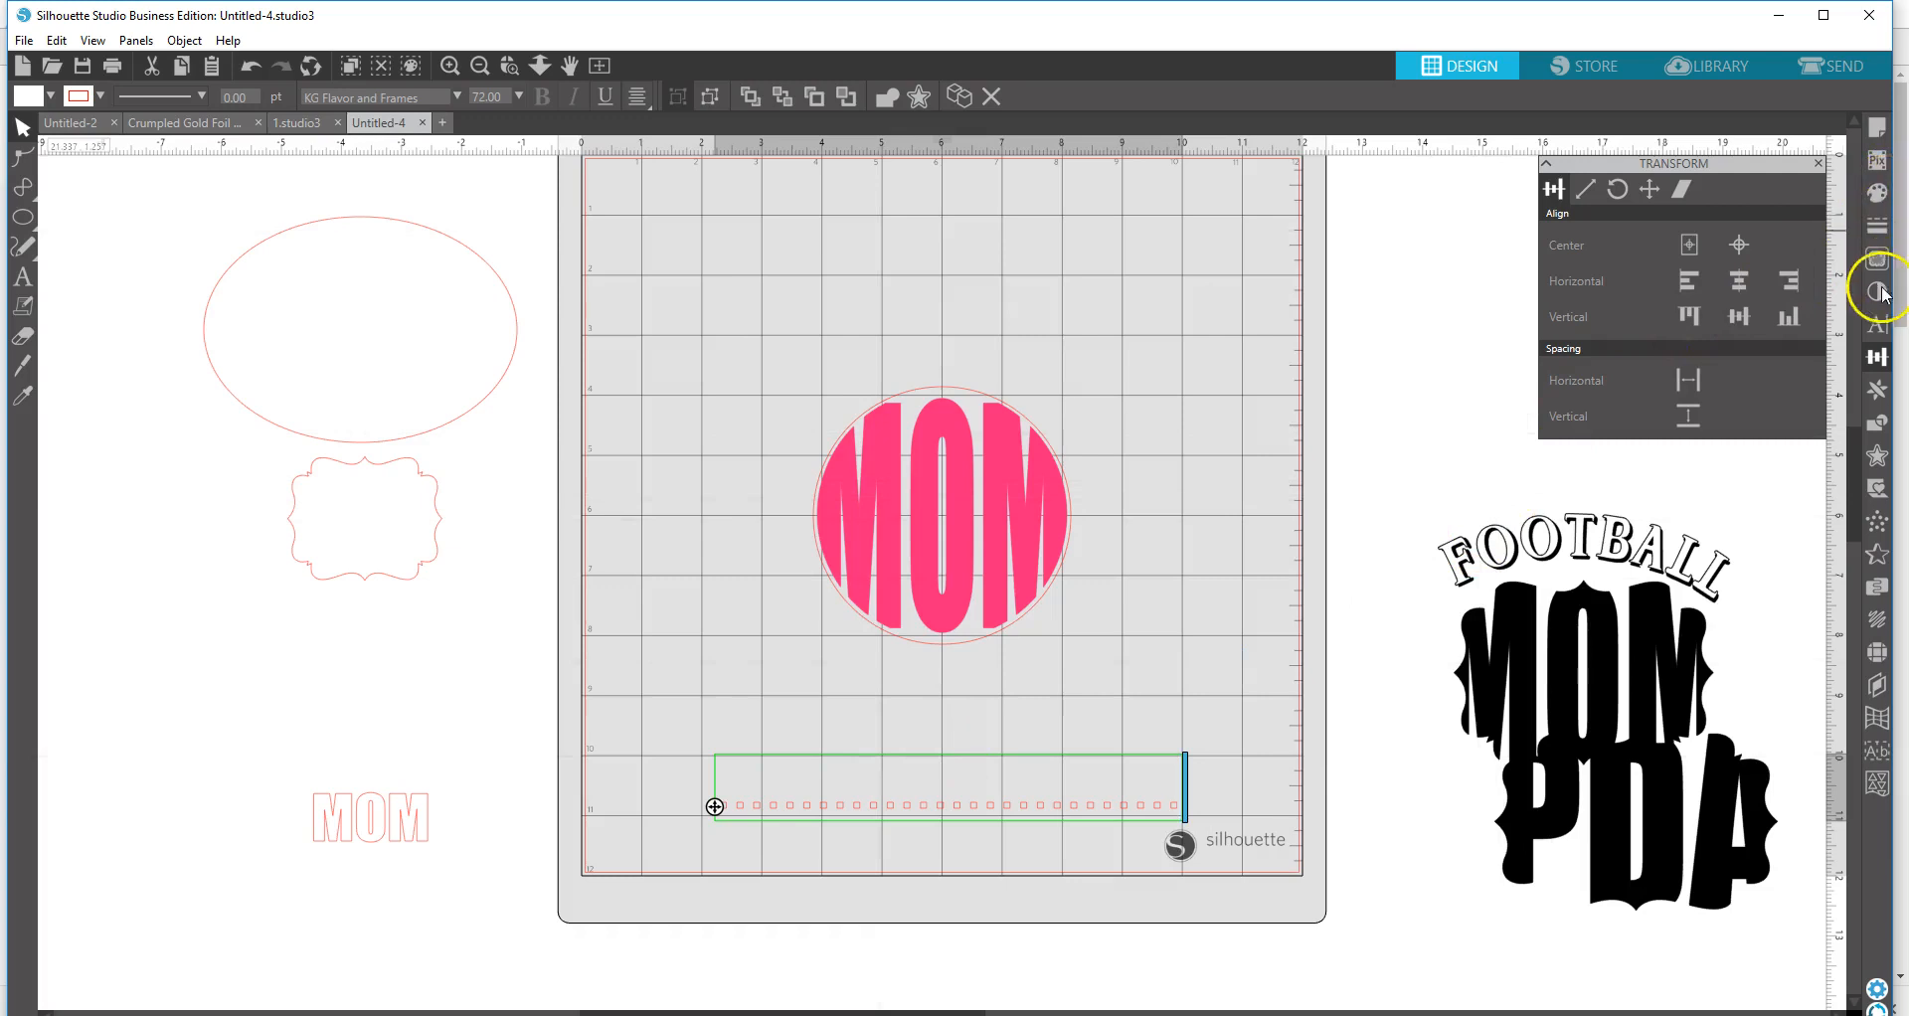
- Try to change the row of periods to Arial Rounded MT Bold while its text is still being edited
{"action": "left_click", "coordinate": [1875, 322]}
{"action": "left_click_drag", "start_coordinate": [1670, 237], "coordinate": [1506, 256]}
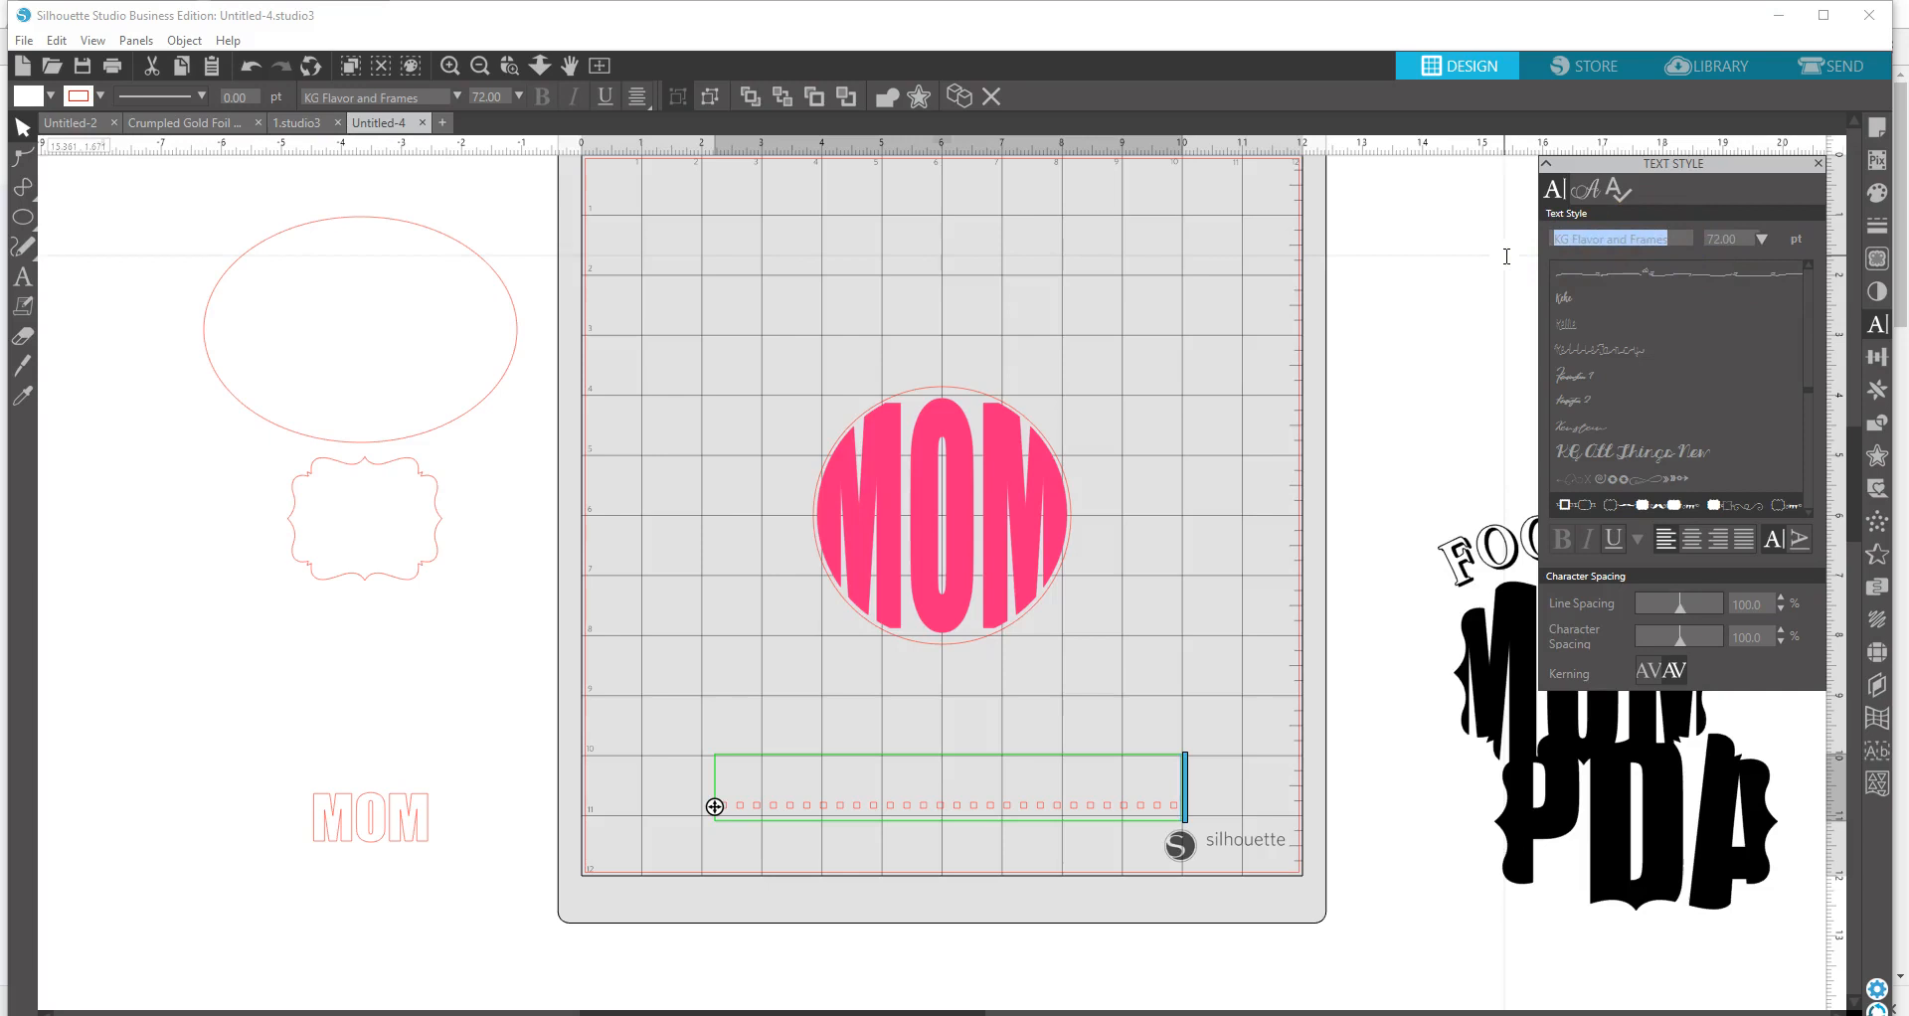
{"action": "type", "text": "Ar"}
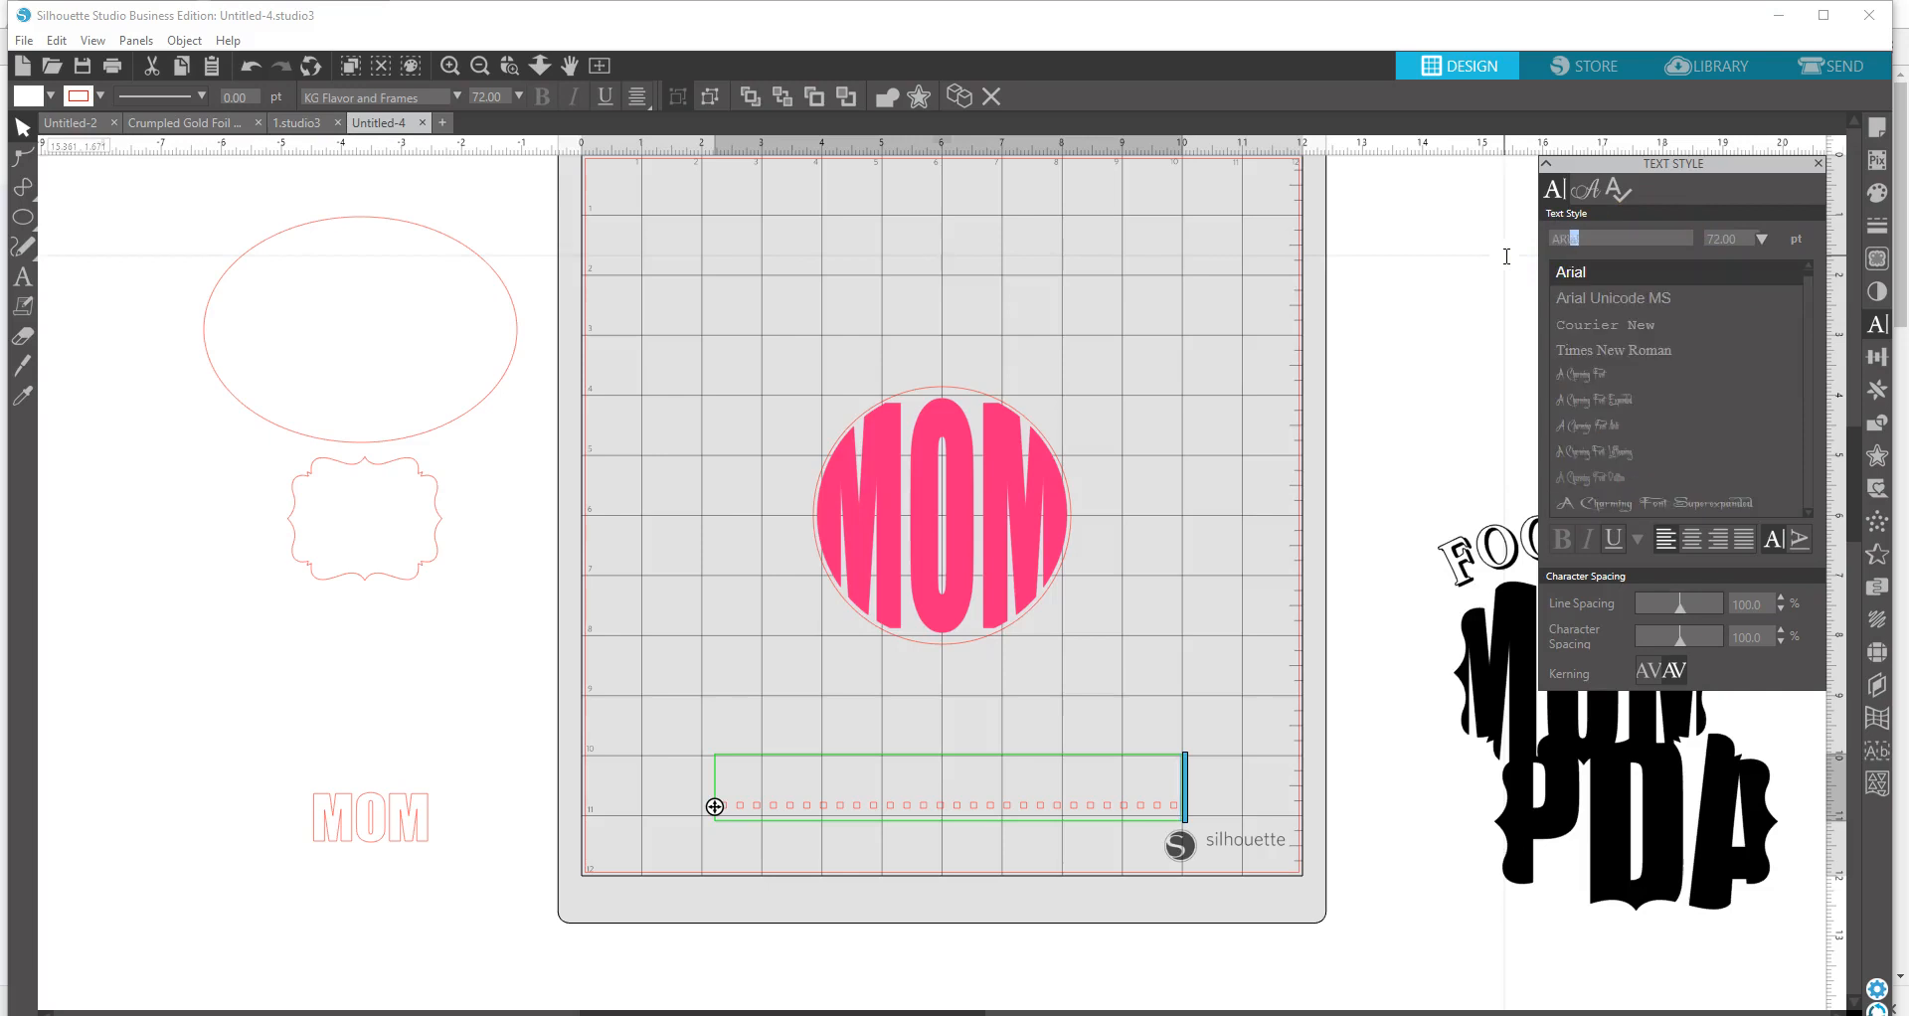
{"action": "type", "text": "IAL R"}
{"action": "type", "text": "IL"}
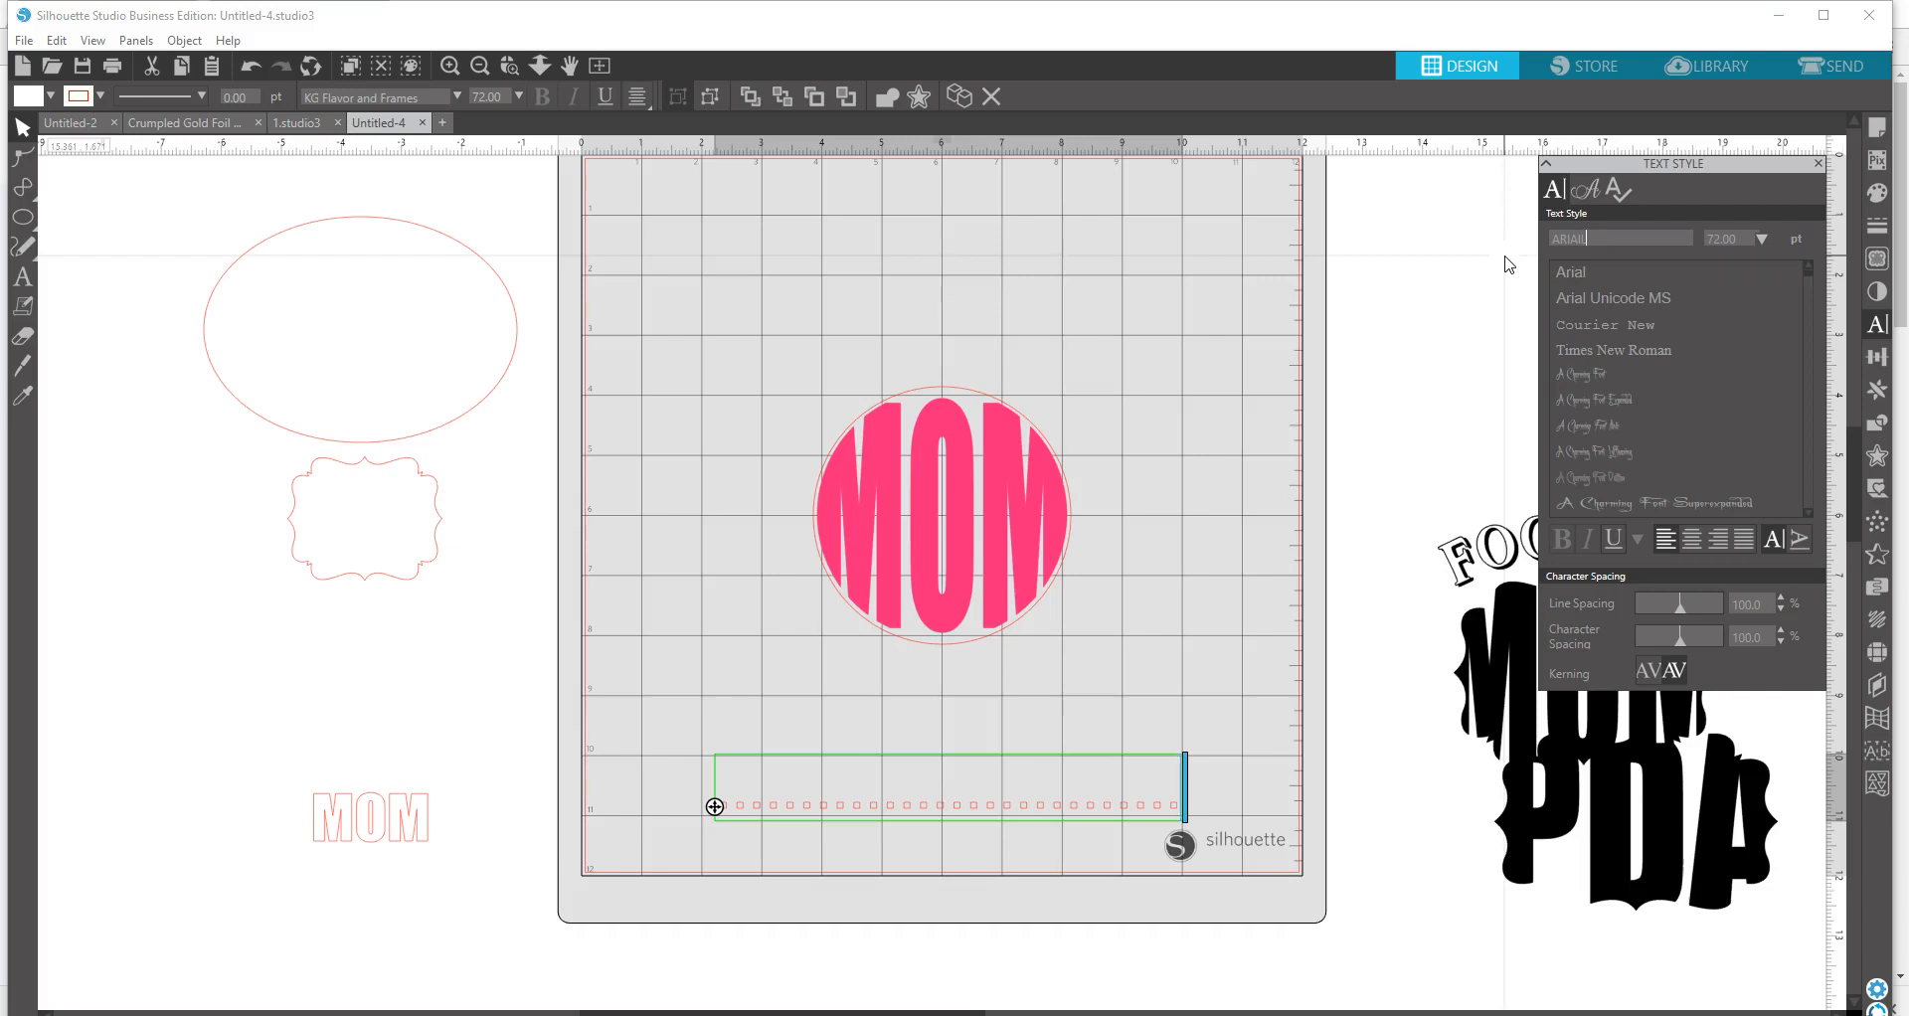
{"action": "key", "text": "BackSpace"}
{"action": "key", "text": "BackSpace"}
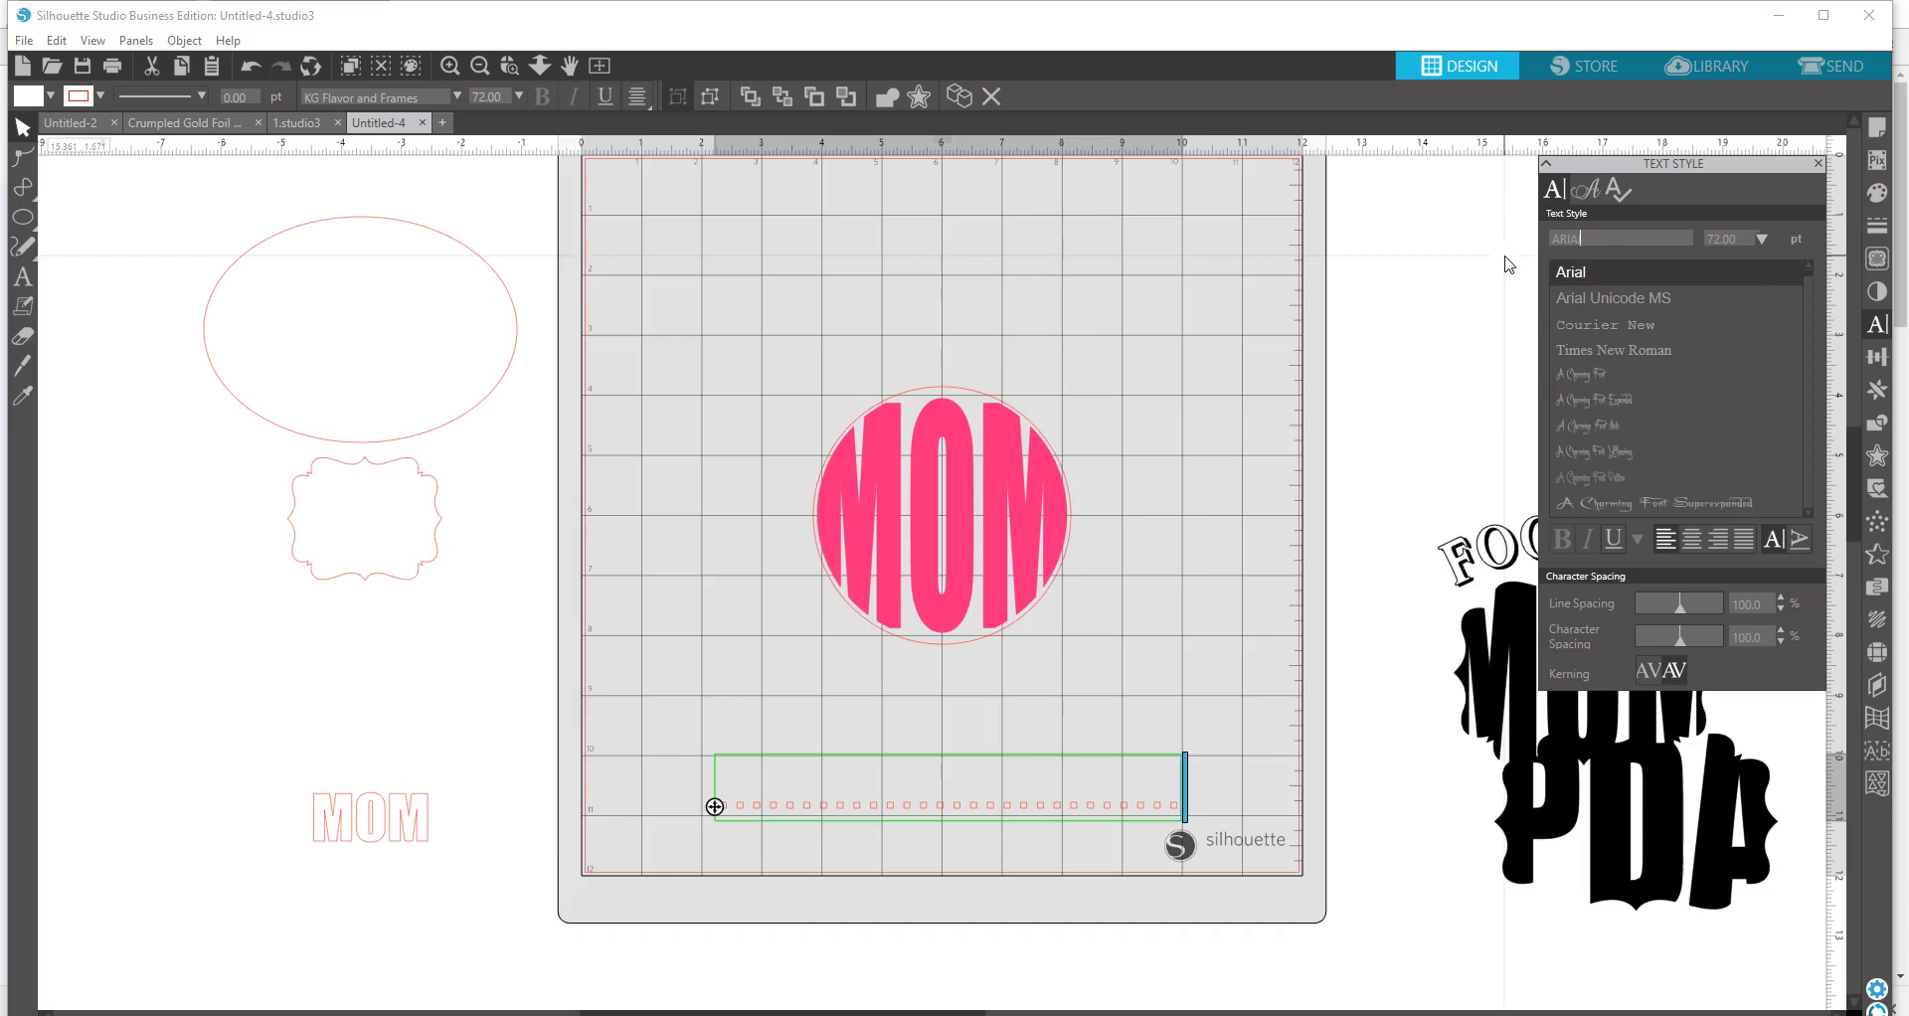
{"action": "type", "text": "L ROUNDed MT Bold"}
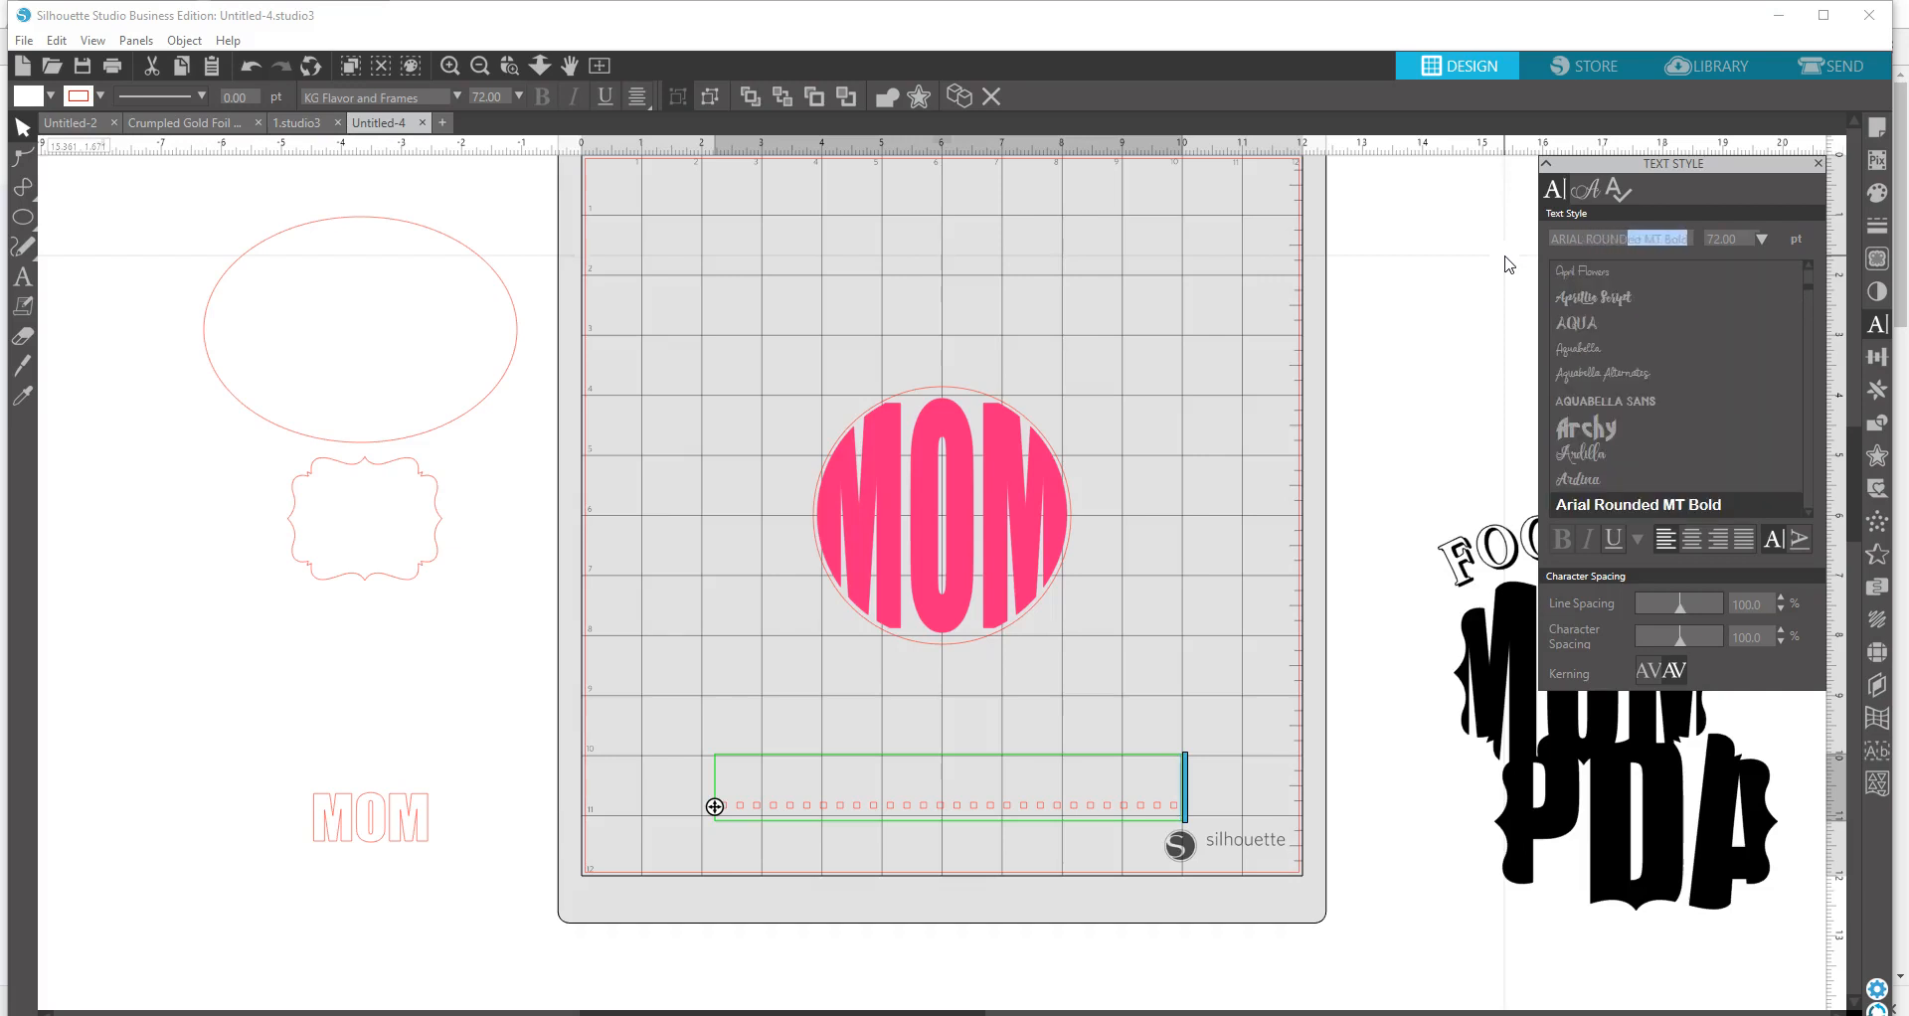
{"action": "left_click", "coordinate": [1706, 506]}
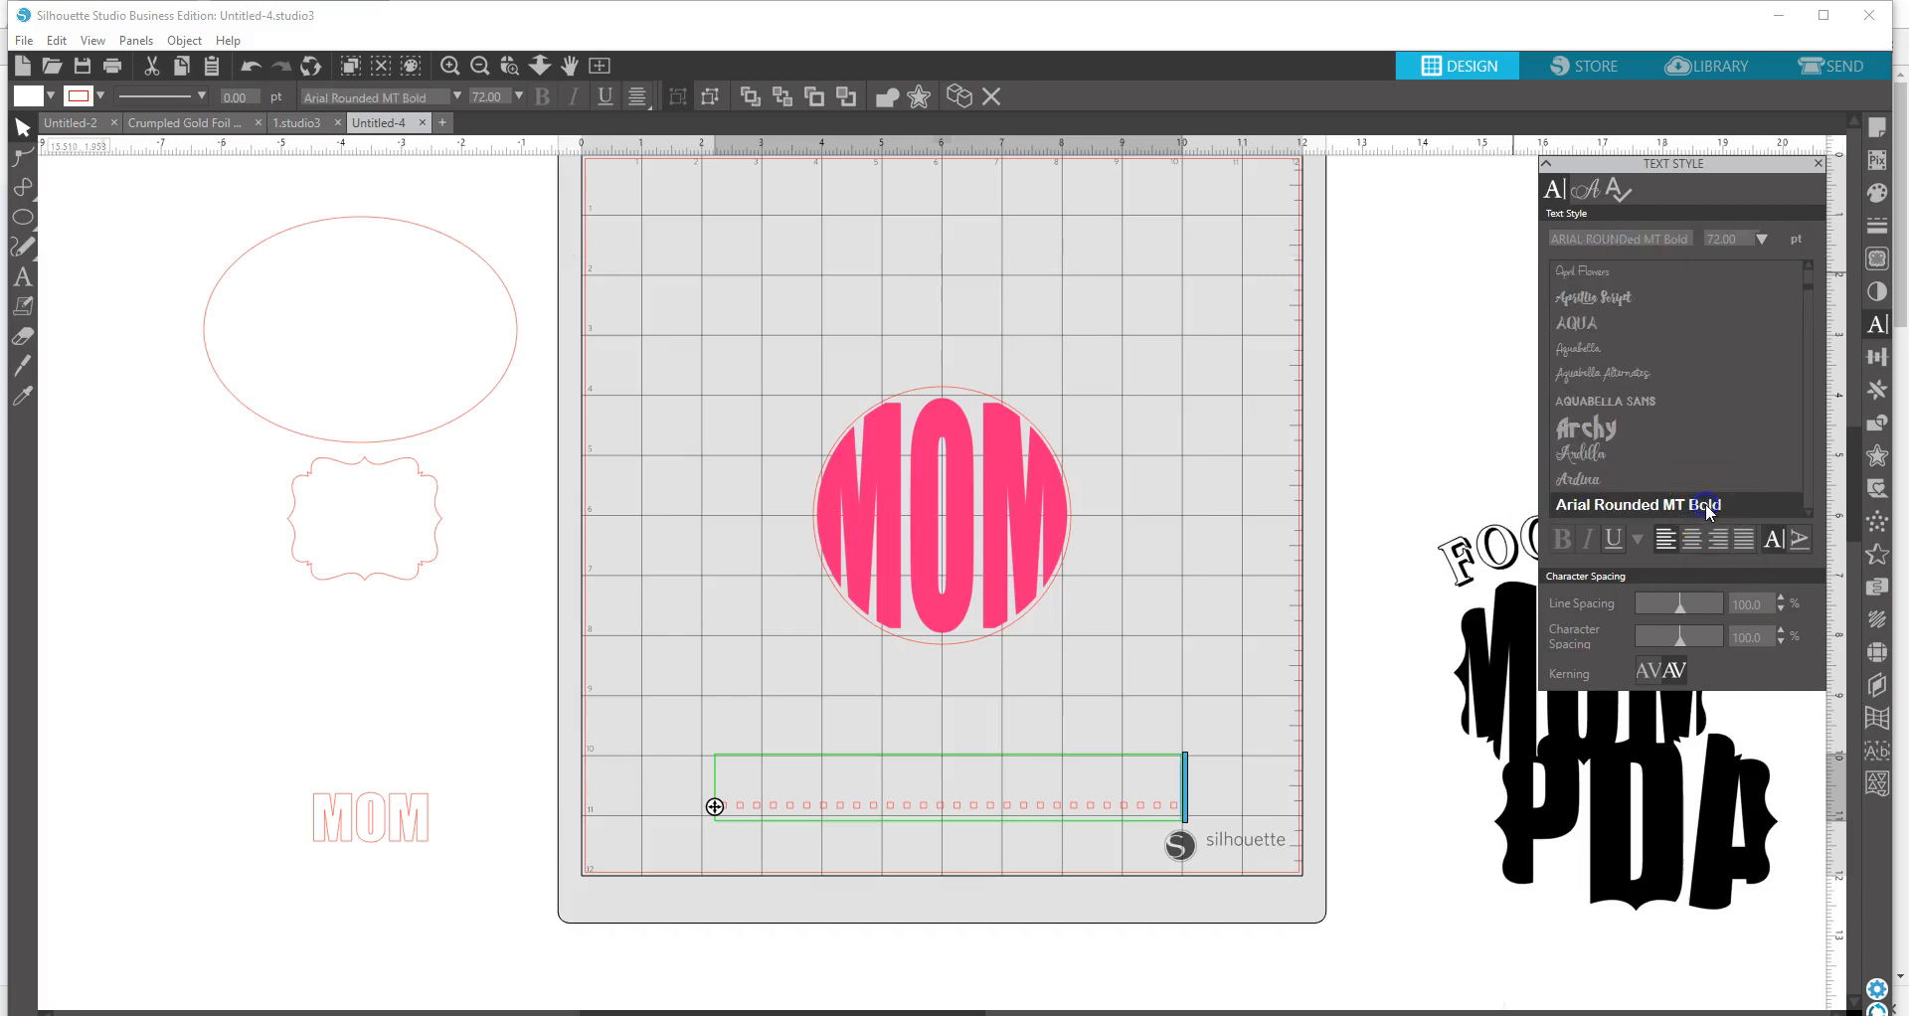
- Select the row of periods as an object and set its font to Arial Rounded MT Bold
{"action": "left_click", "coordinate": [1317, 653]}
{"action": "left_click", "coordinate": [1152, 824]}
{"action": "left_click", "coordinate": [1680, 239]}
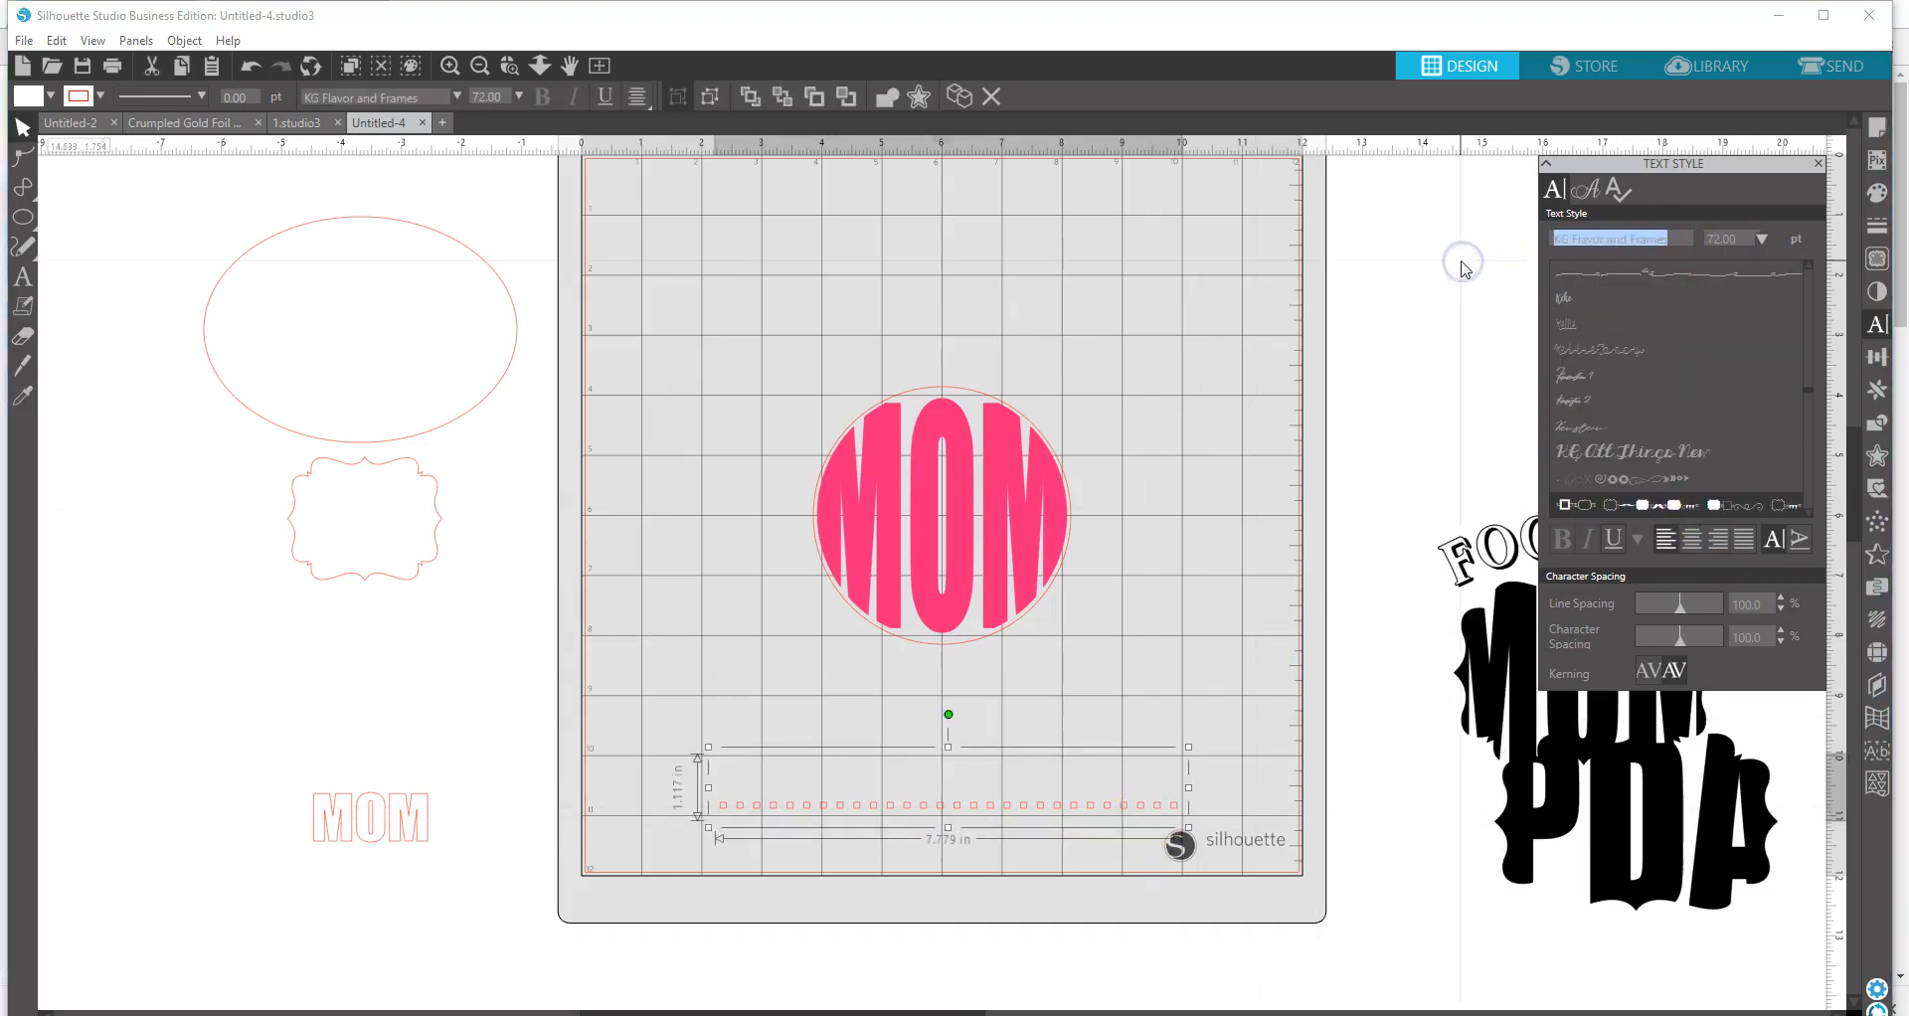
{"action": "type", "text": "ARIAL "}
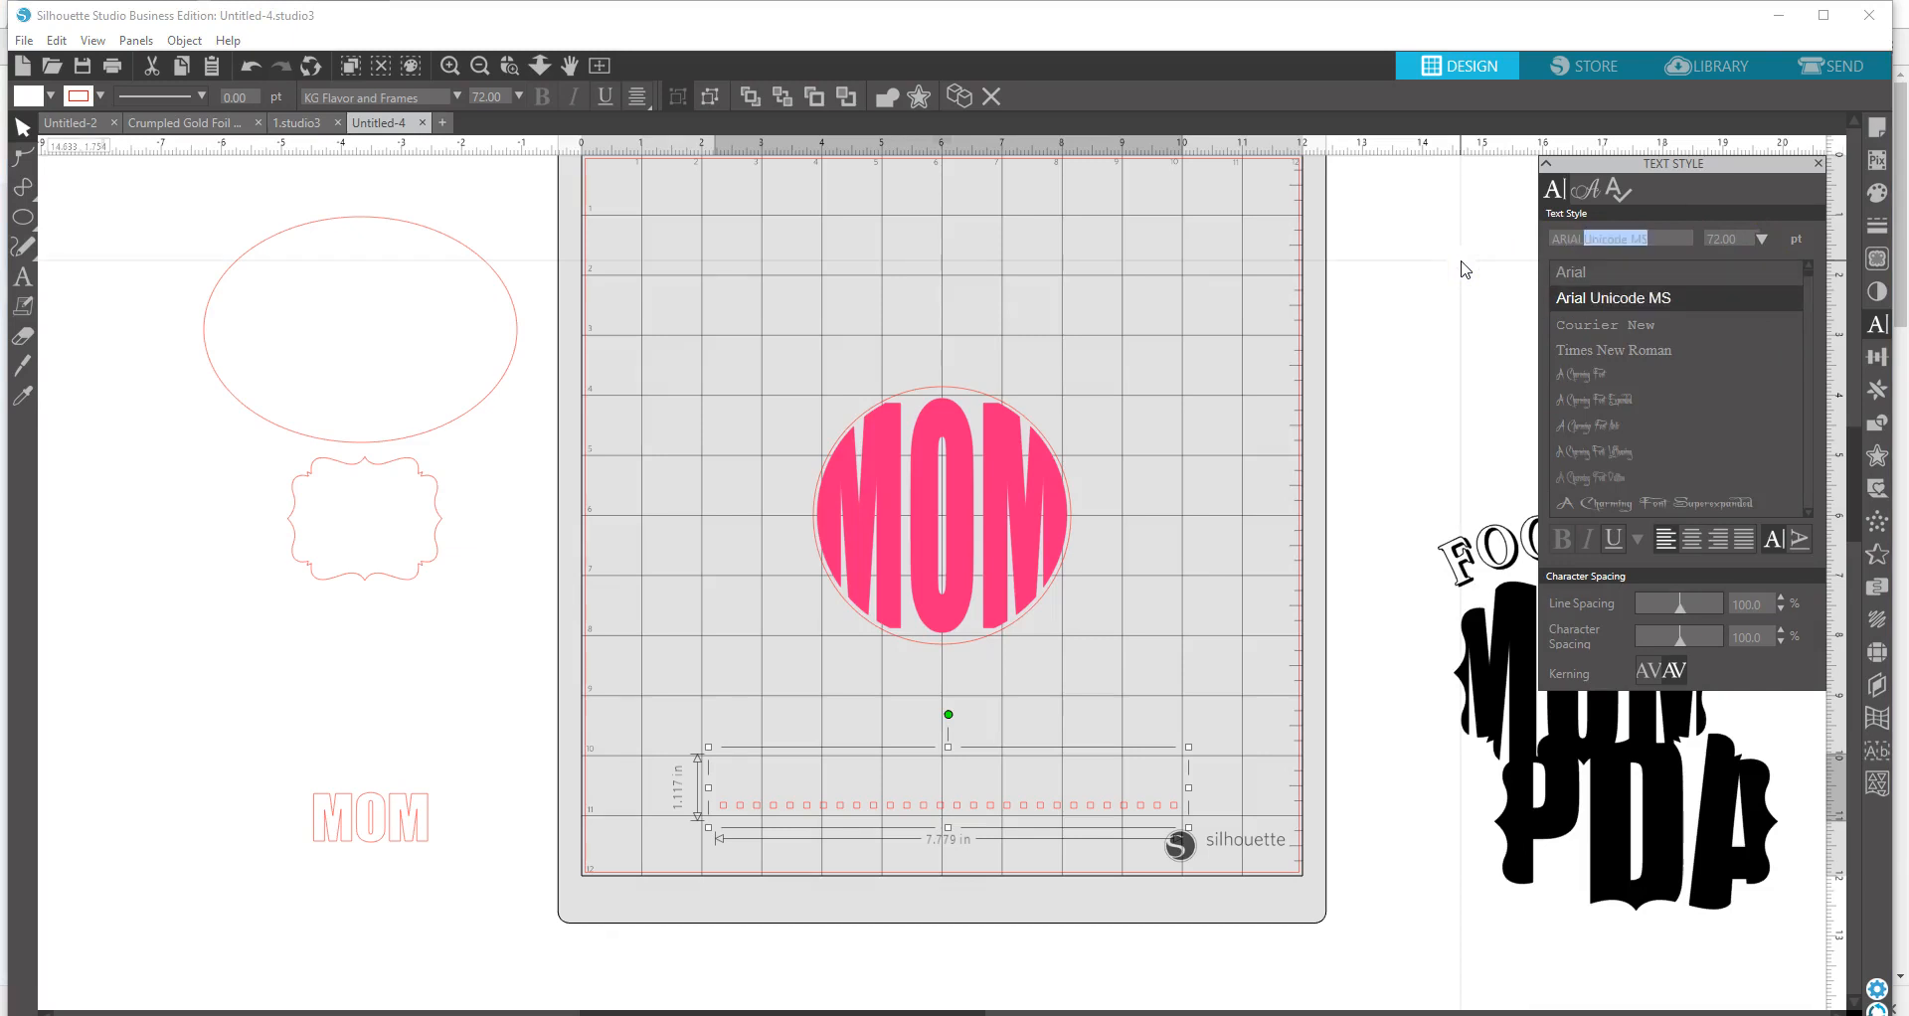
{"action": "type", "text": "ROUNDed"}
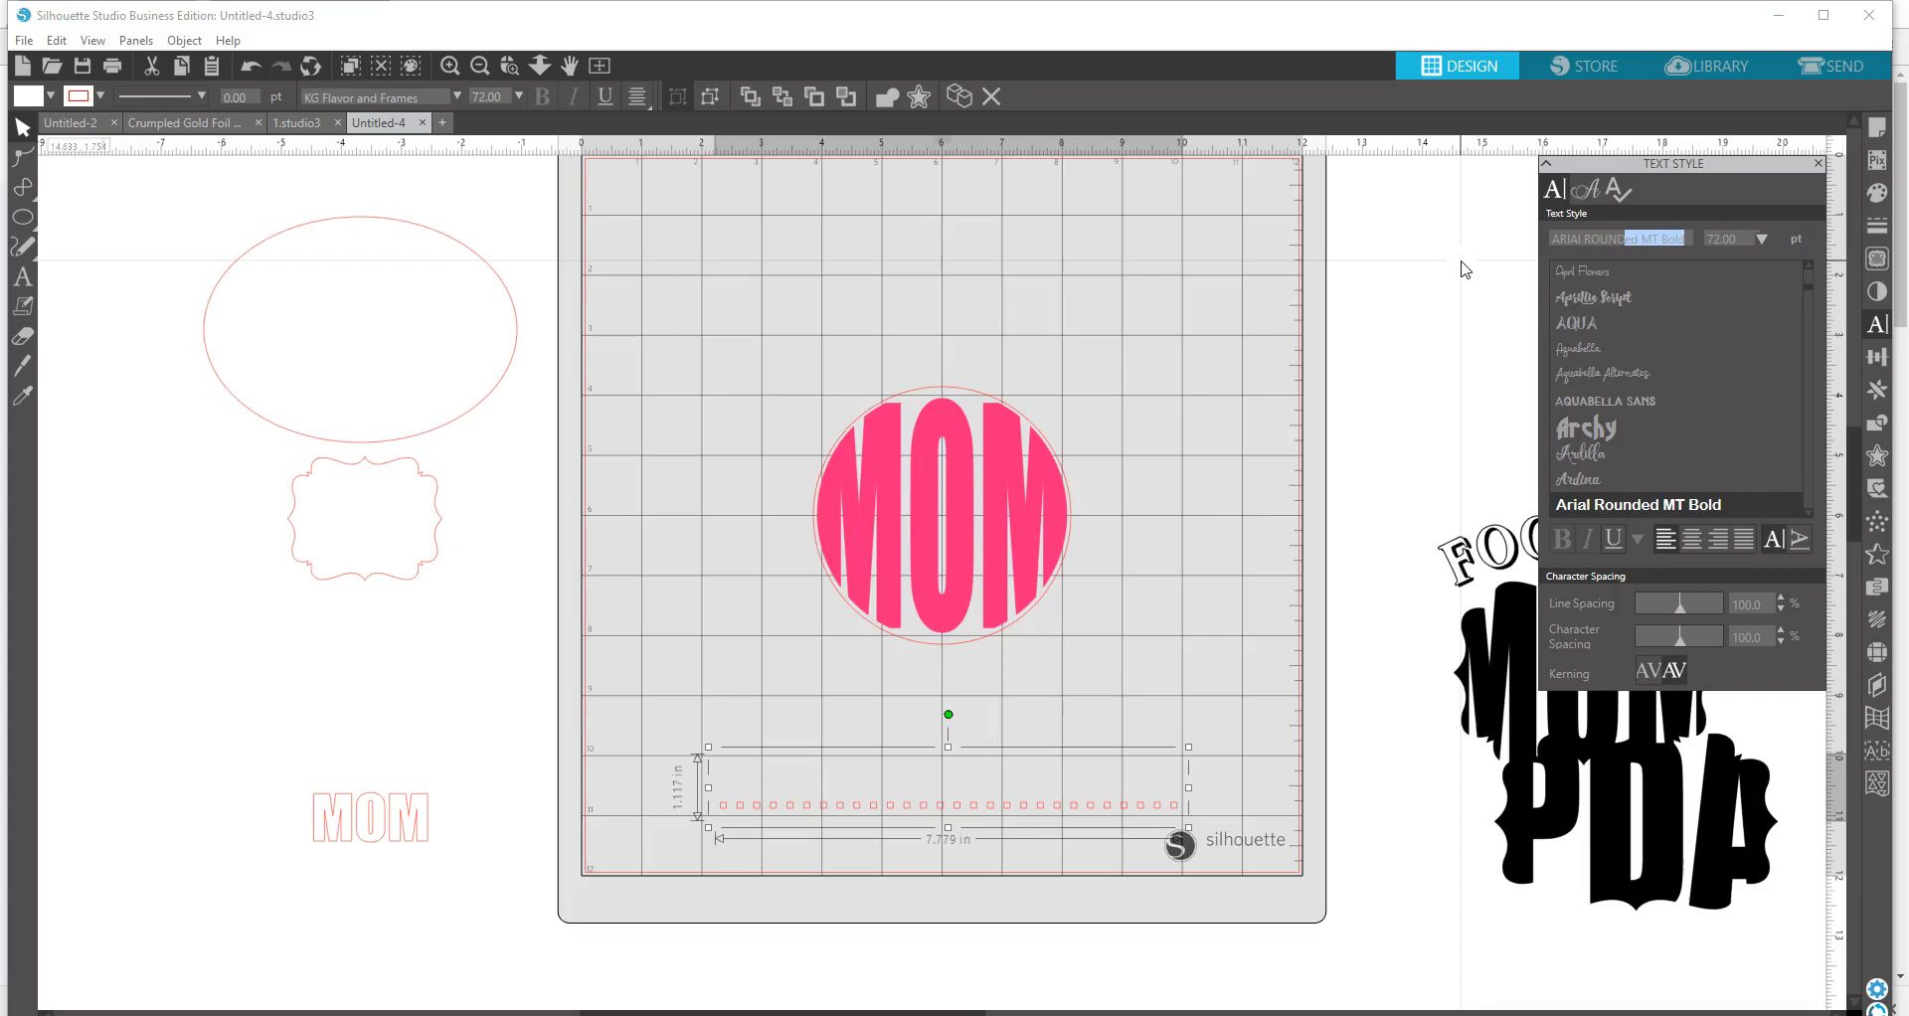
{"action": "key", "text": "Return"}
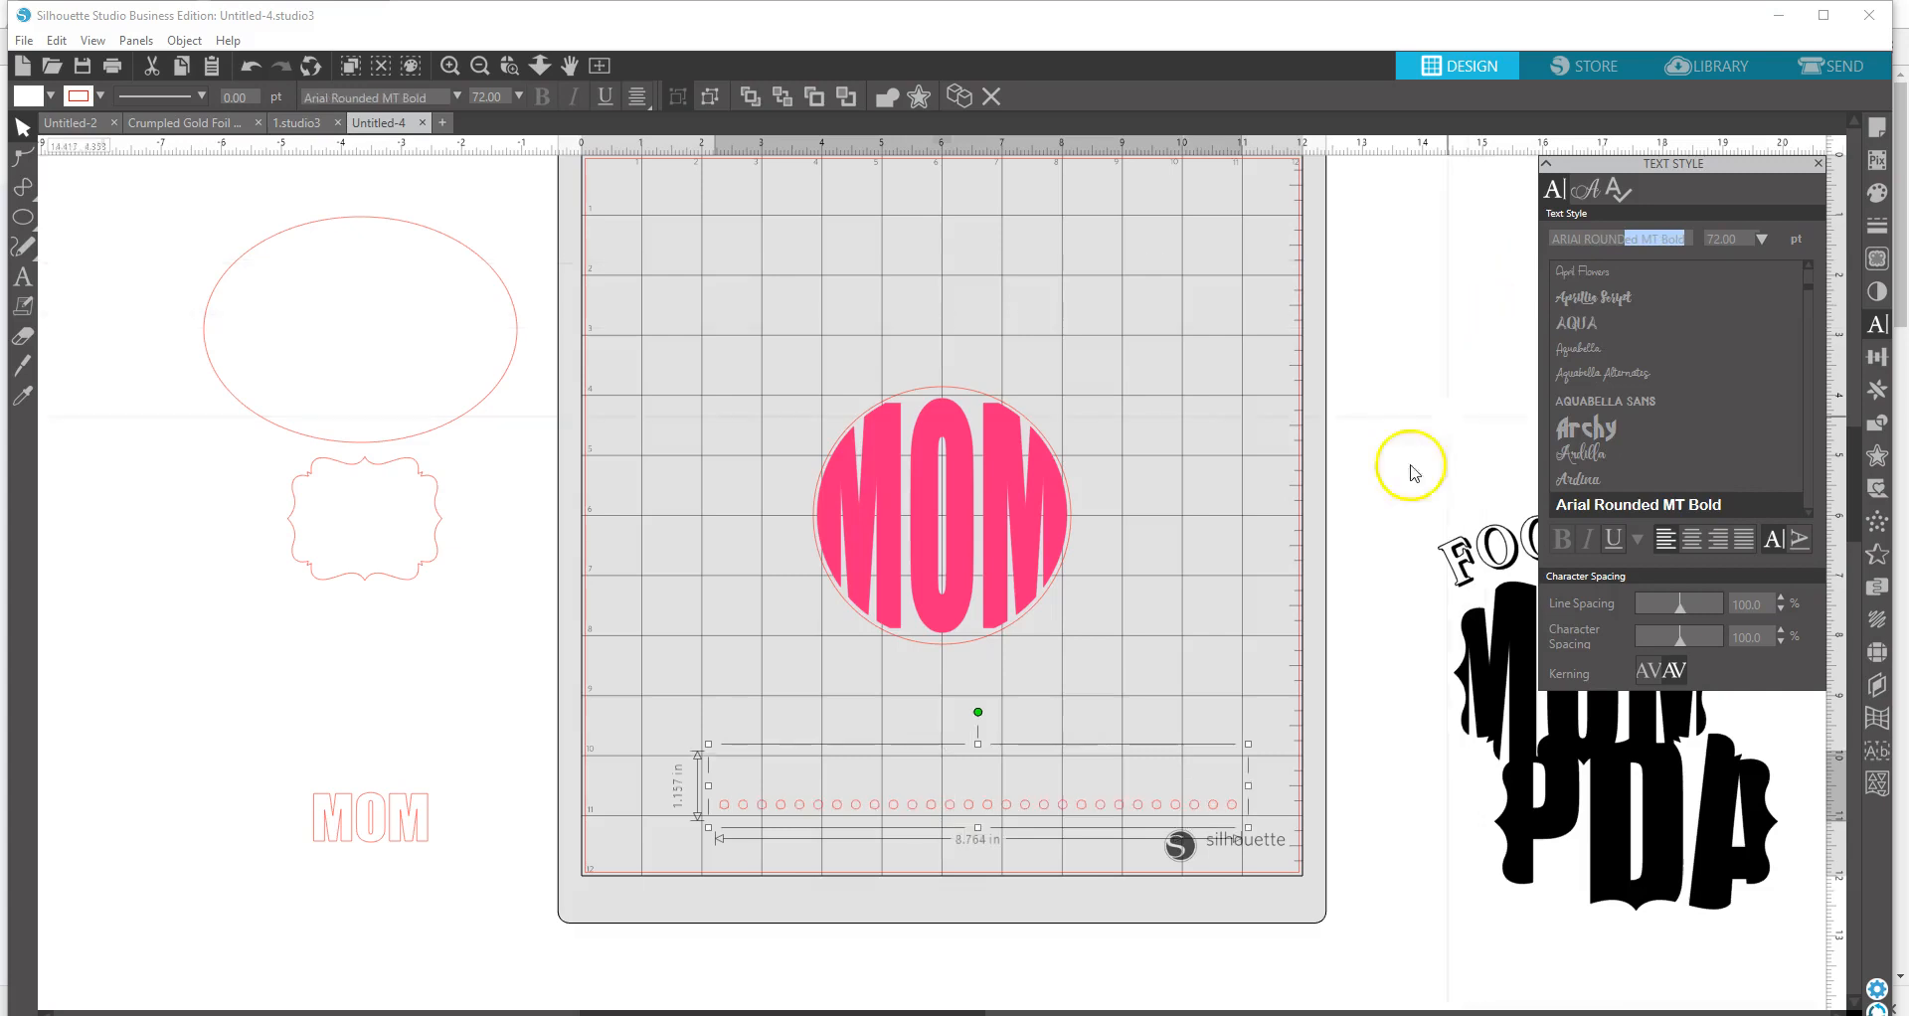
- Move the row of dots slightly closer to the round MOM, and set its fill and line color to black
{"action": "left_click_drag", "start_coordinate": [937, 815], "coordinate": [873, 778]}
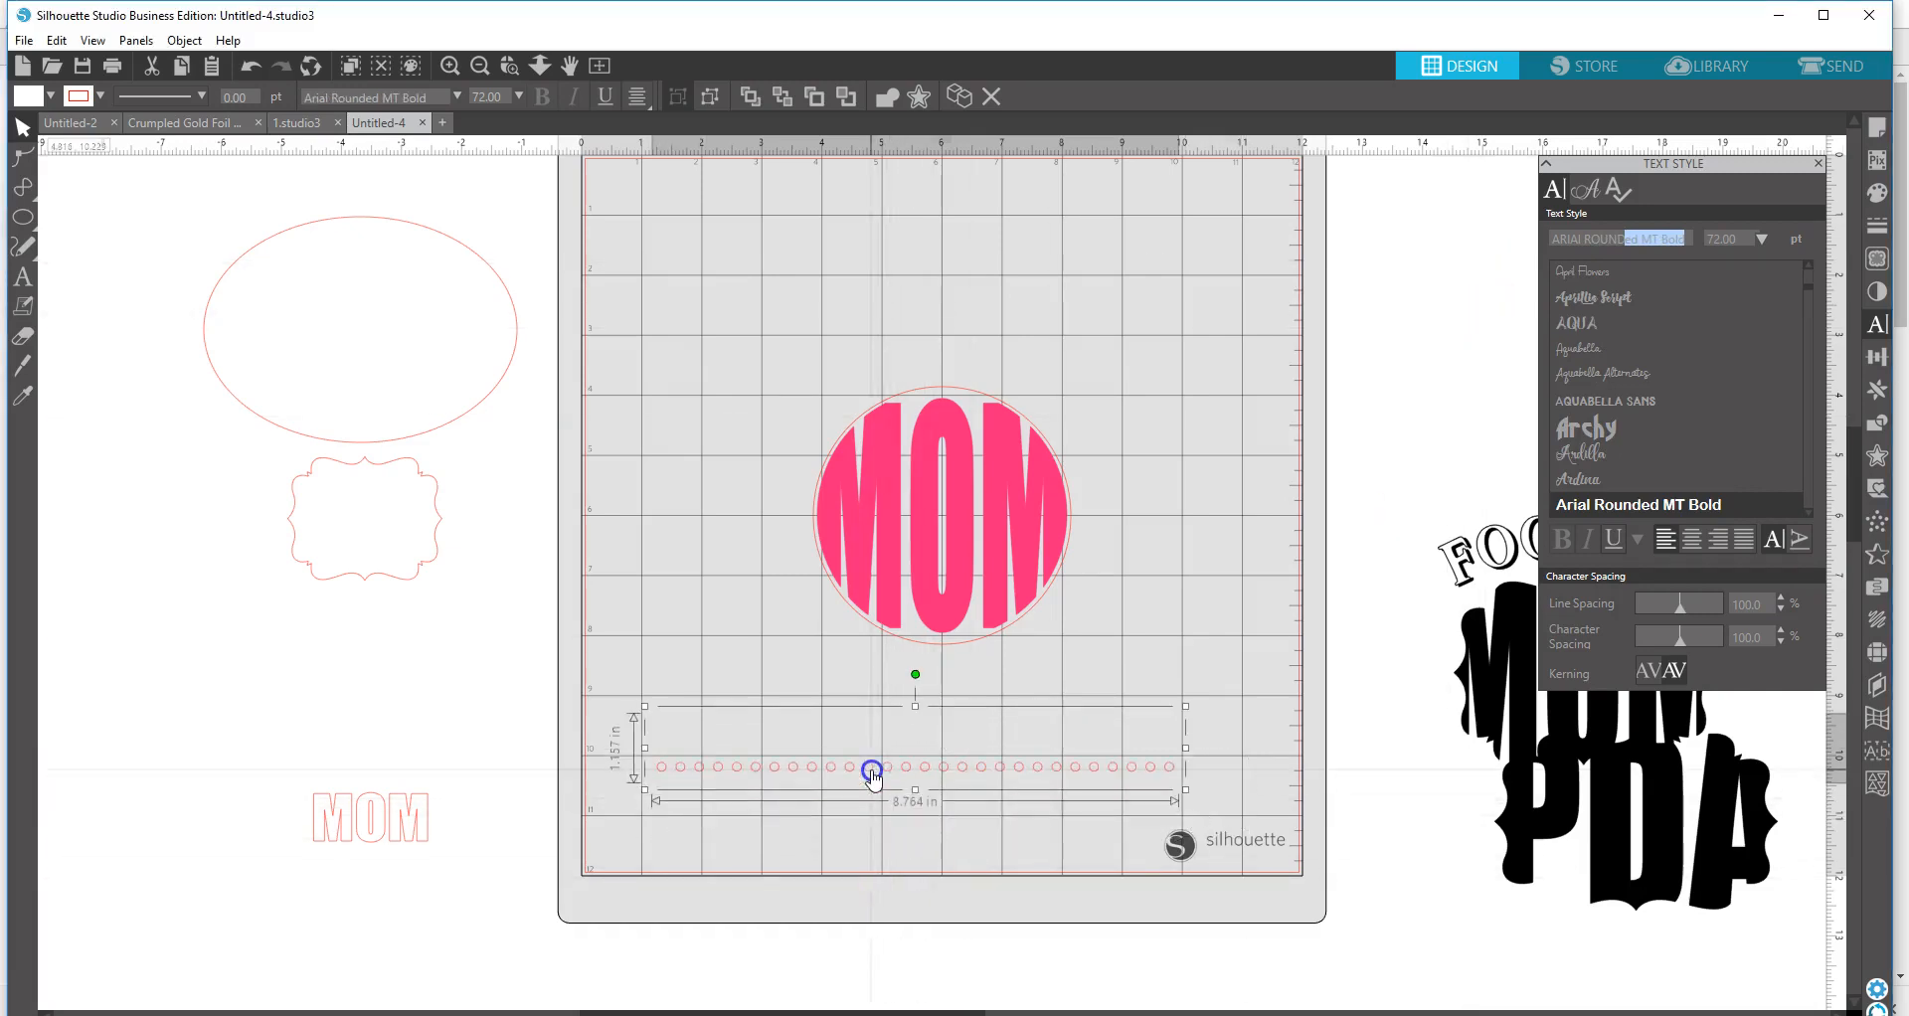
{"action": "left_click", "coordinate": [1877, 192]}
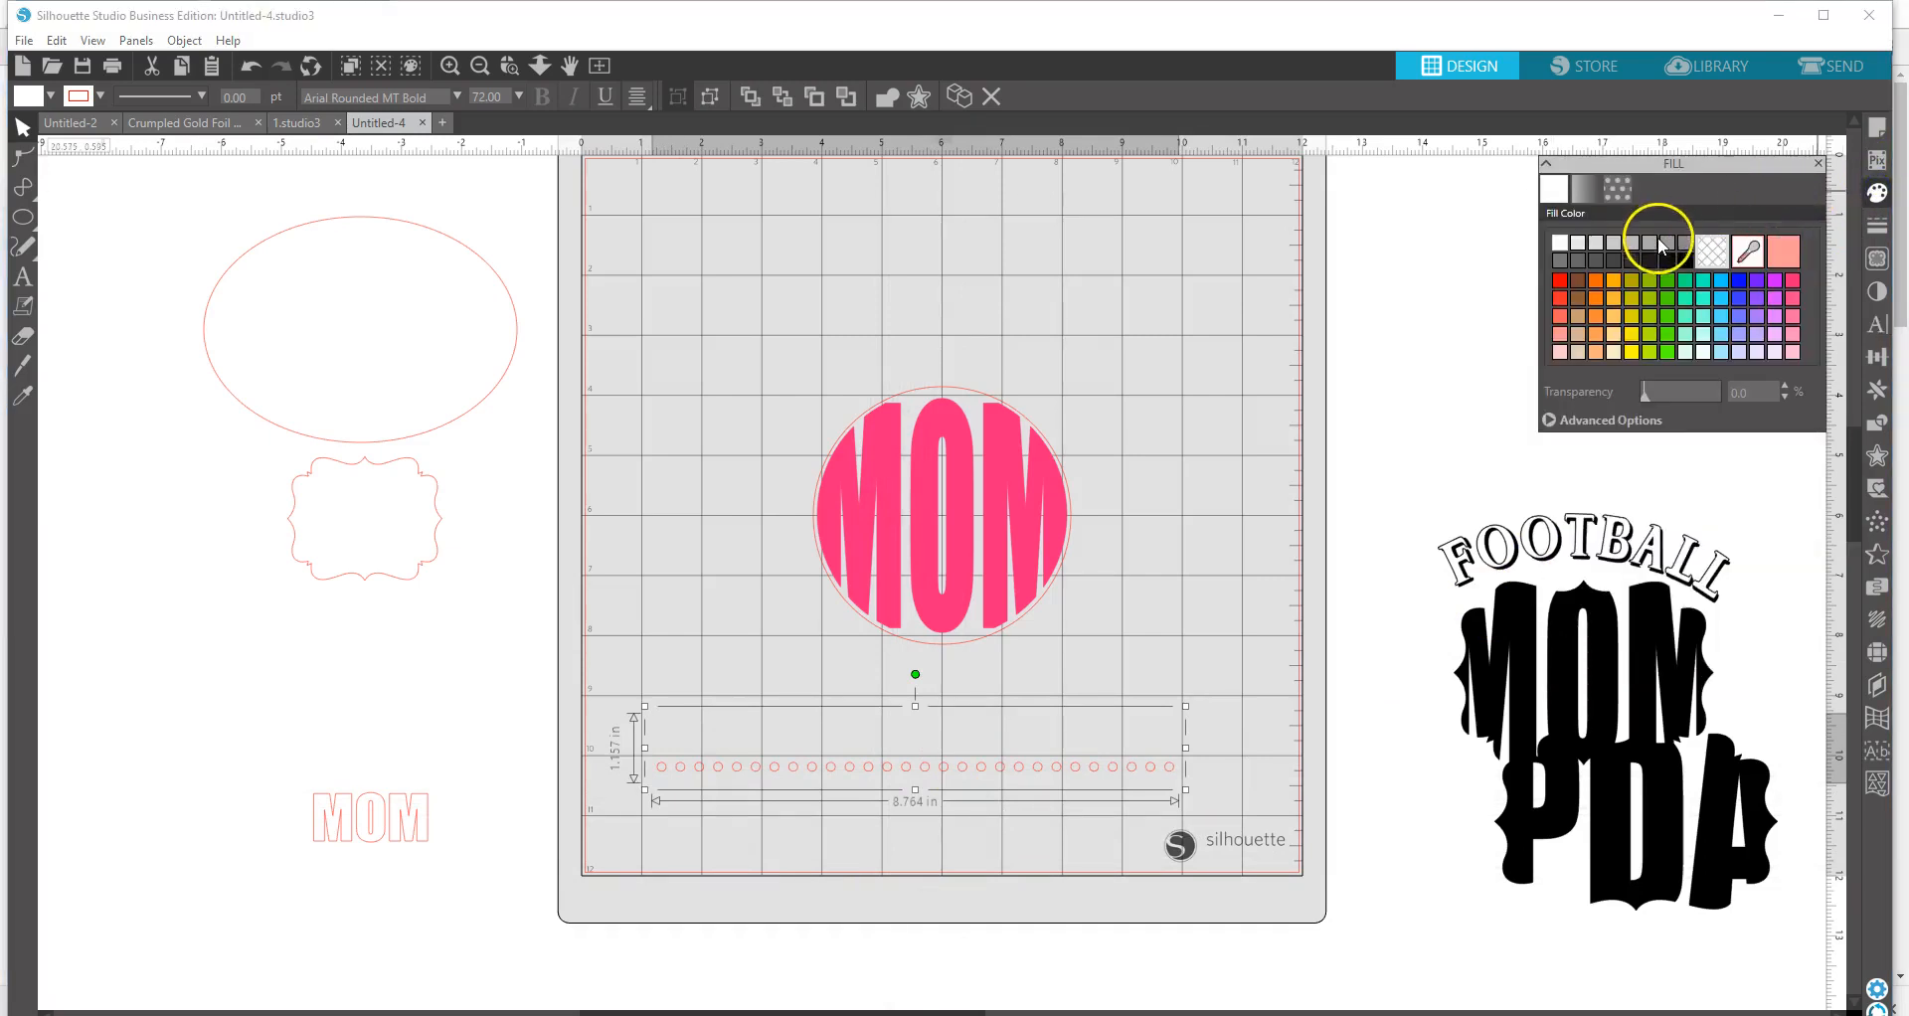
{"action": "left_click", "coordinate": [1680, 259]}
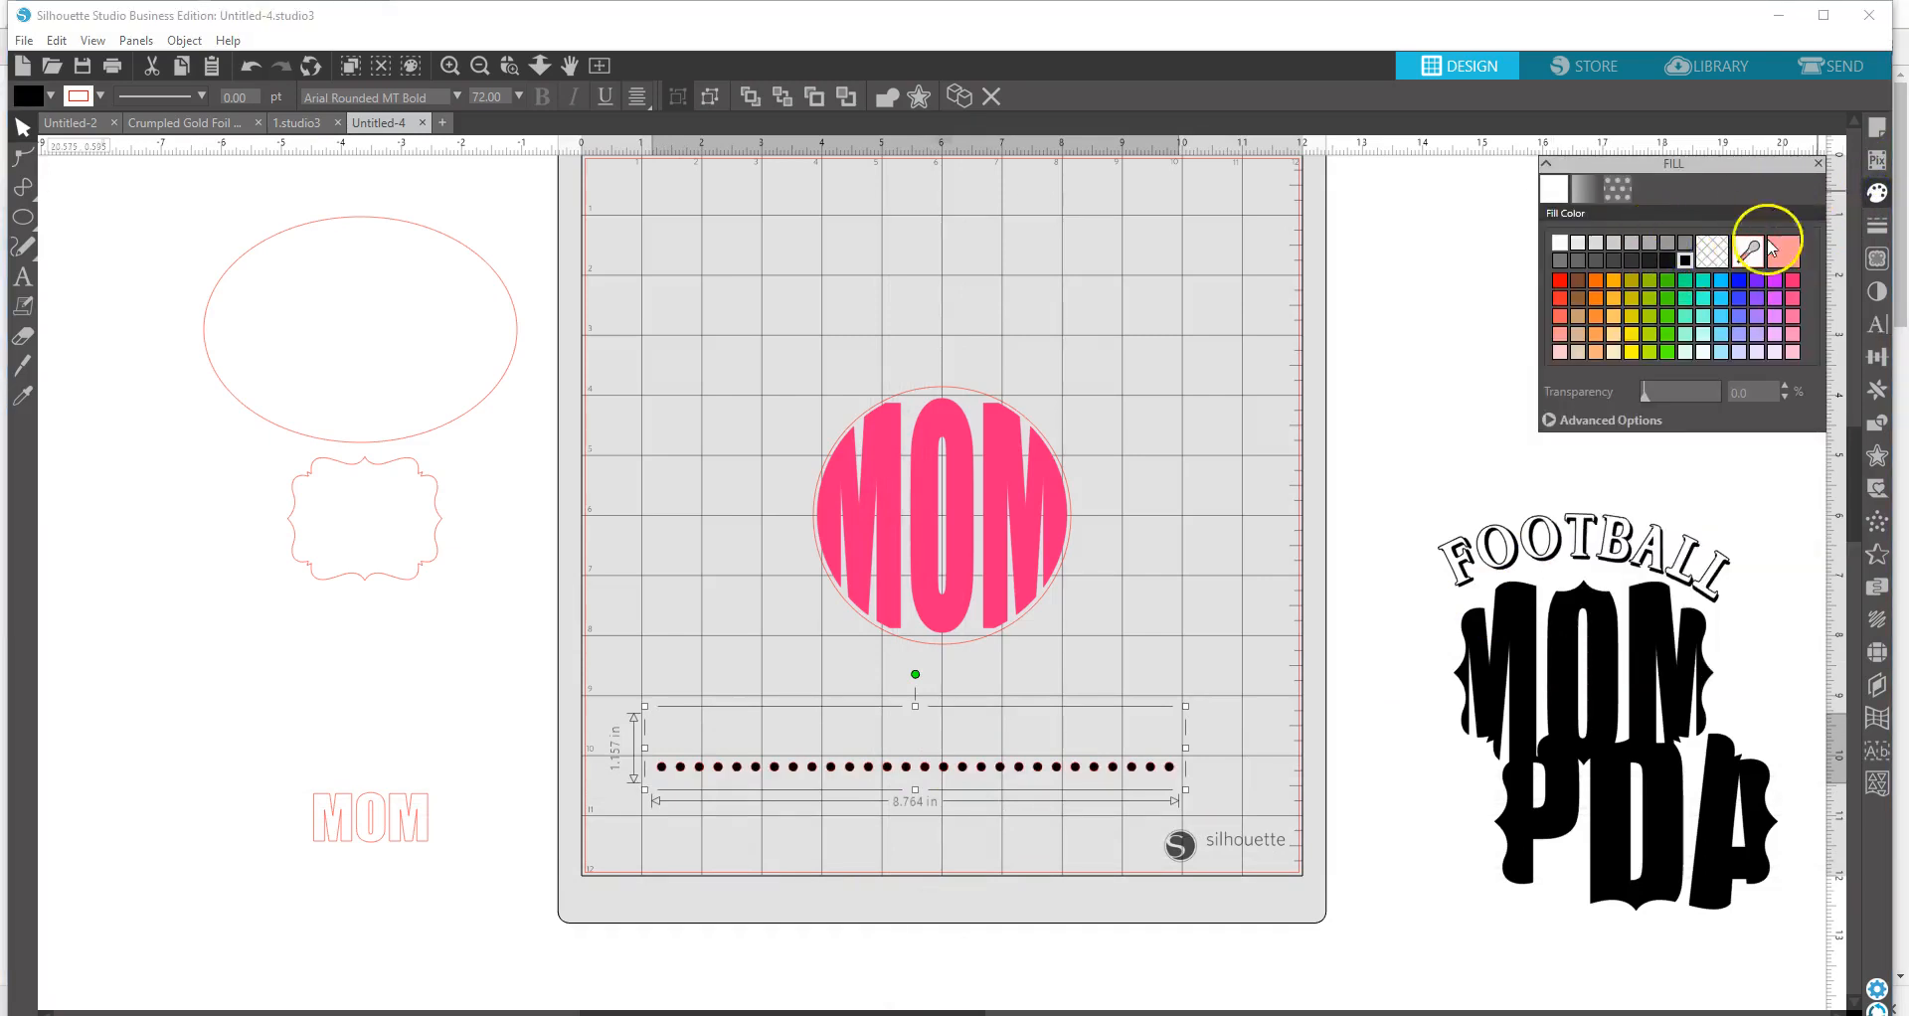
{"action": "left_click", "coordinate": [1875, 229]}
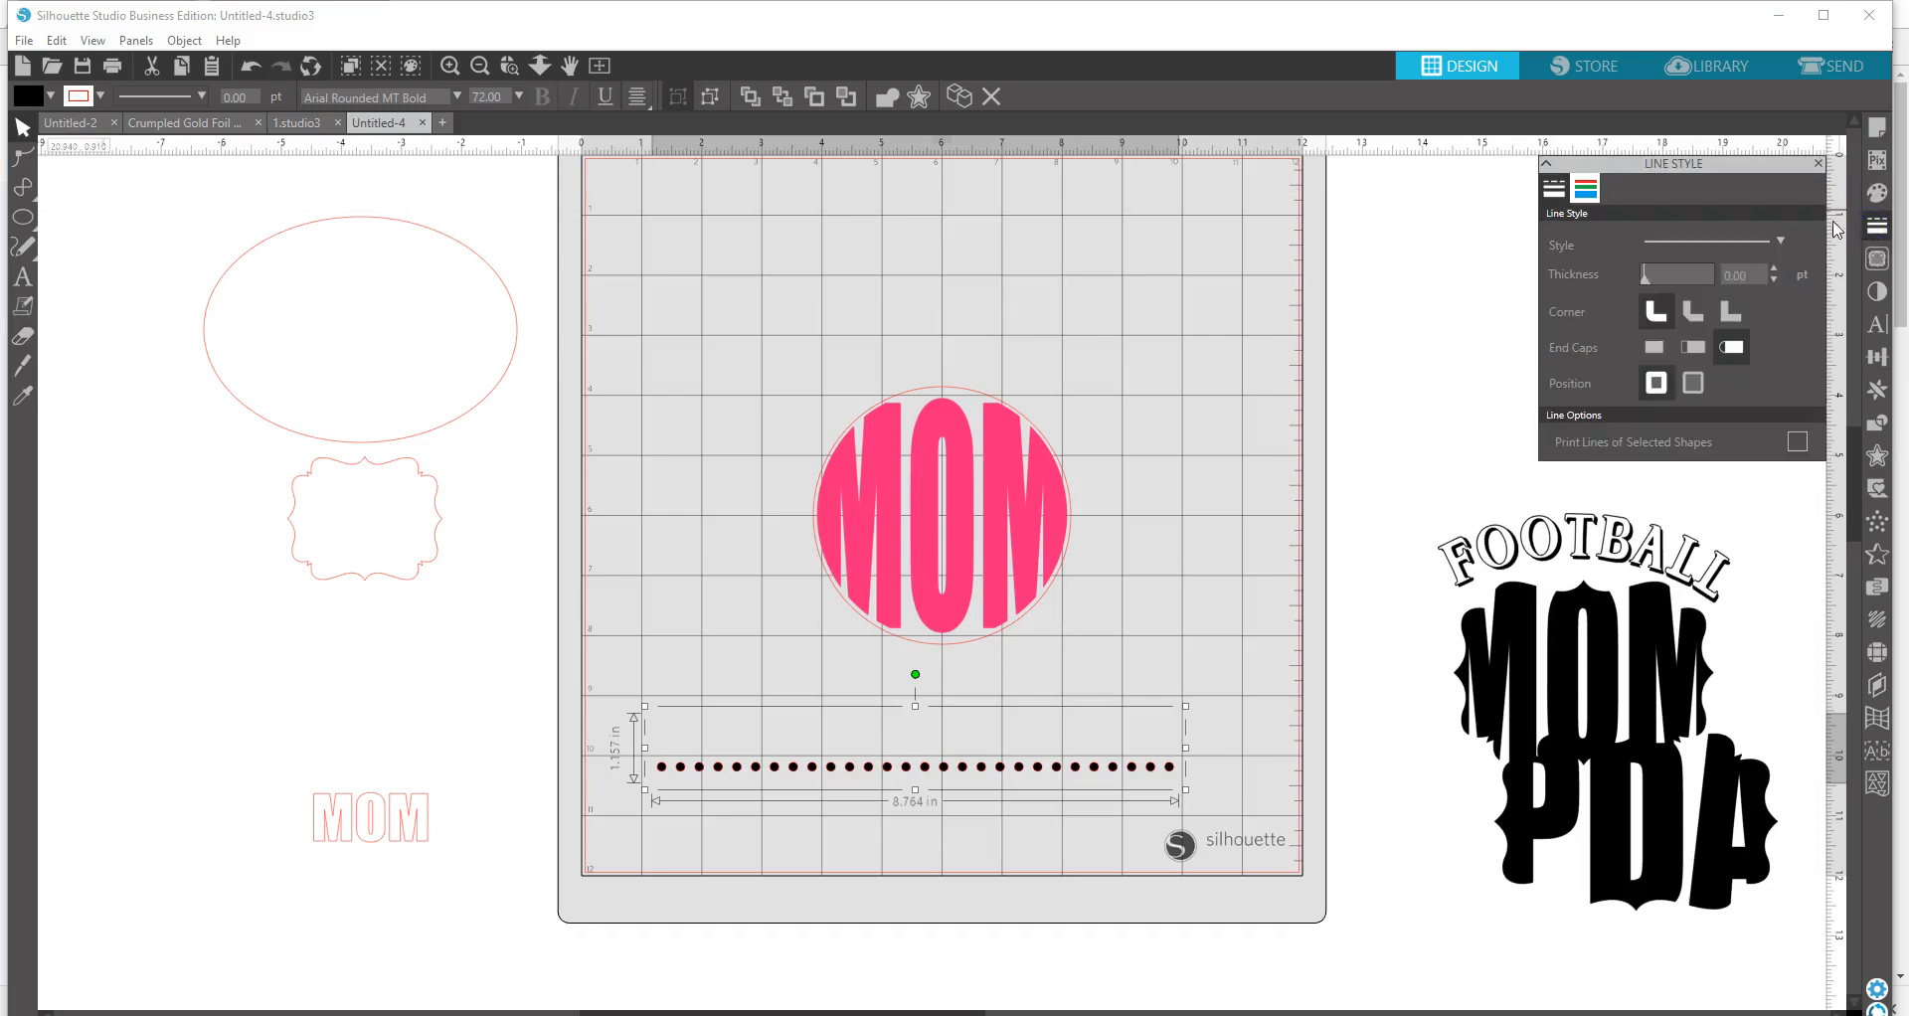
{"action": "left_click", "coordinate": [1586, 189]}
{"action": "left_click", "coordinate": [1687, 259]}
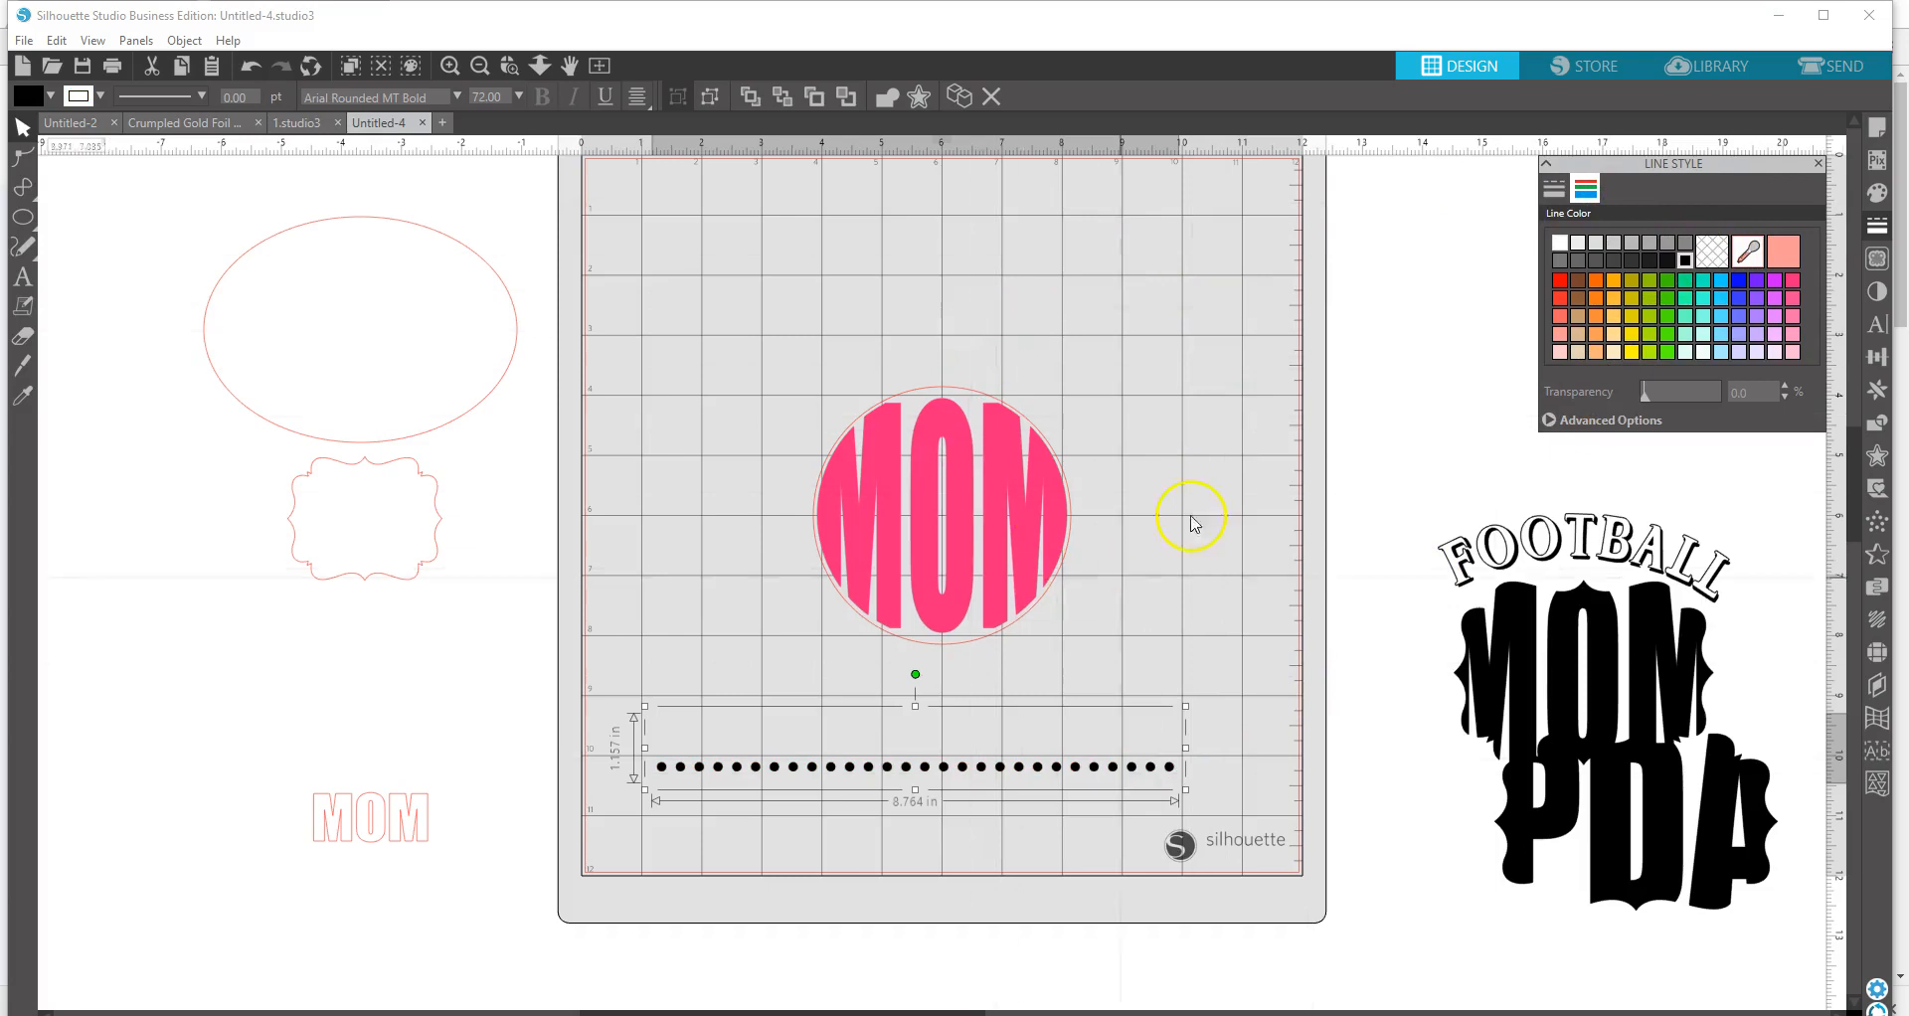
- Attach the row of dots to the circle's path, and add more periods until they surround MOM completely
{"action": "left_click", "coordinate": [662, 774]}
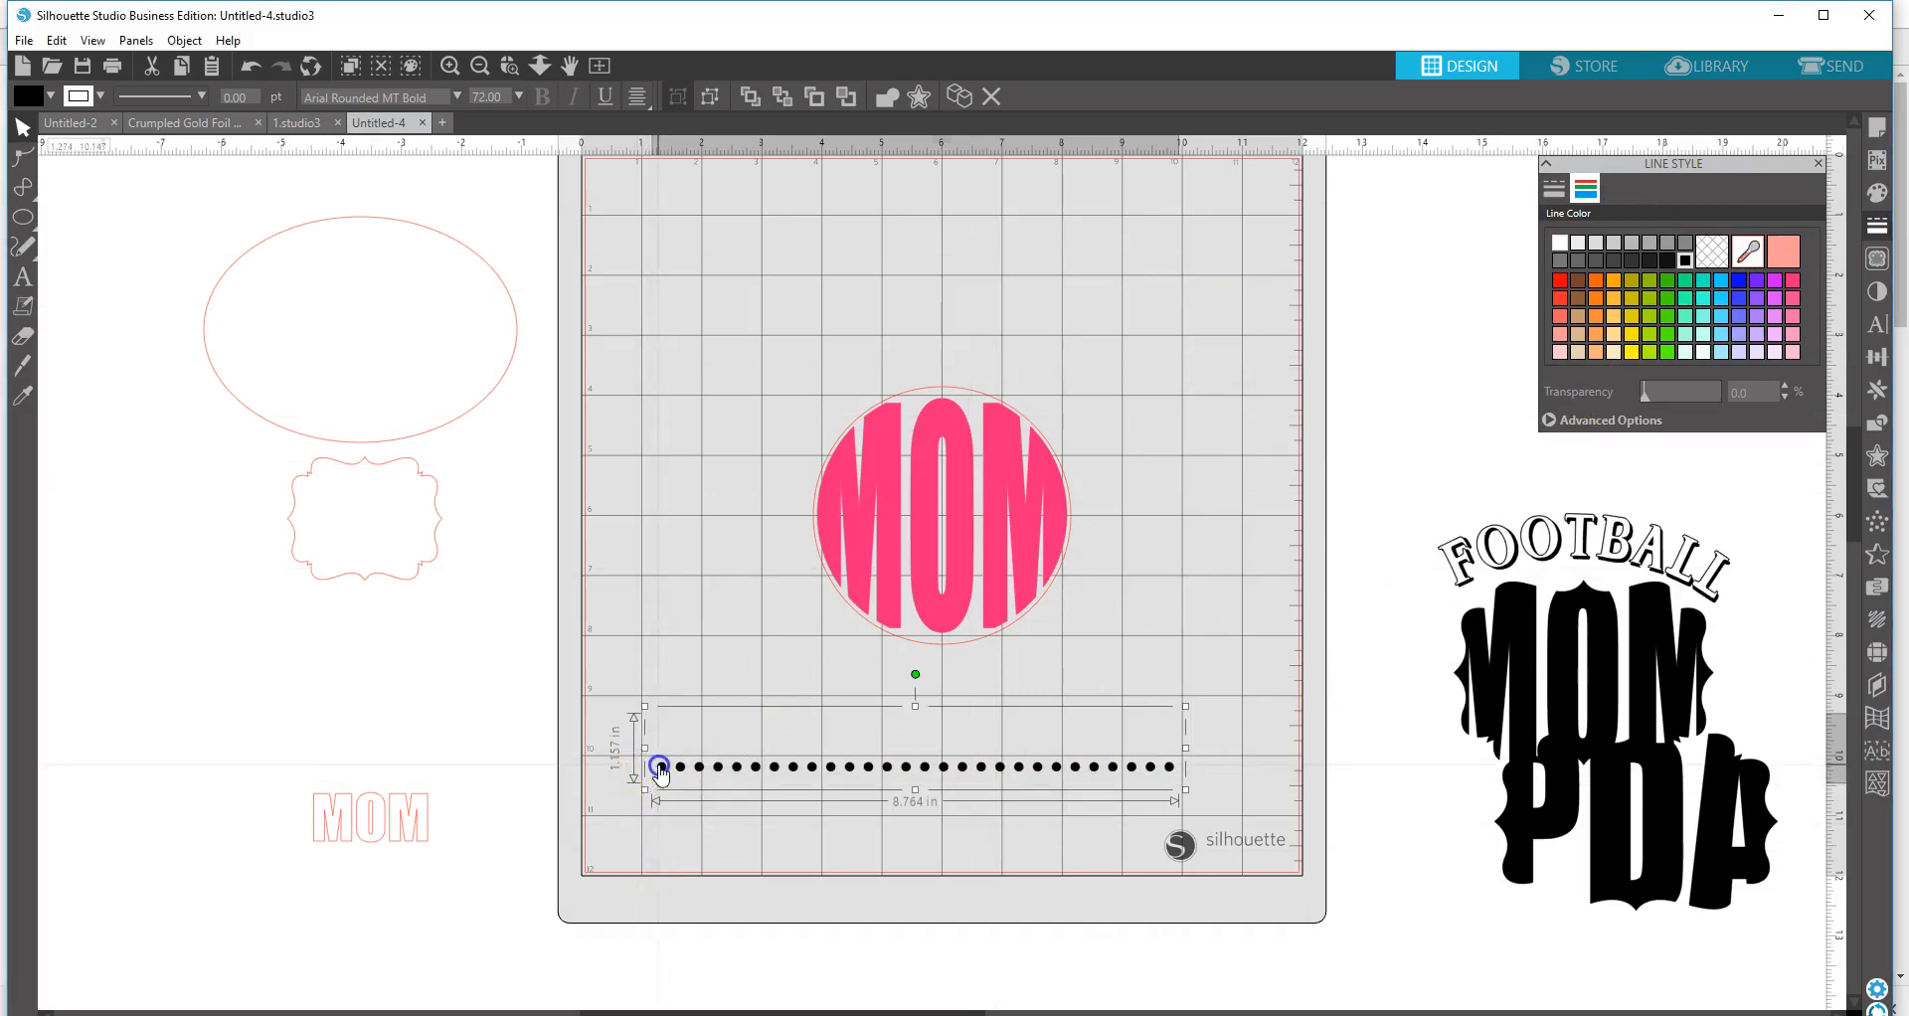
{"action": "left_click_drag", "start_coordinate": [653, 770], "coordinate": [894, 393]}
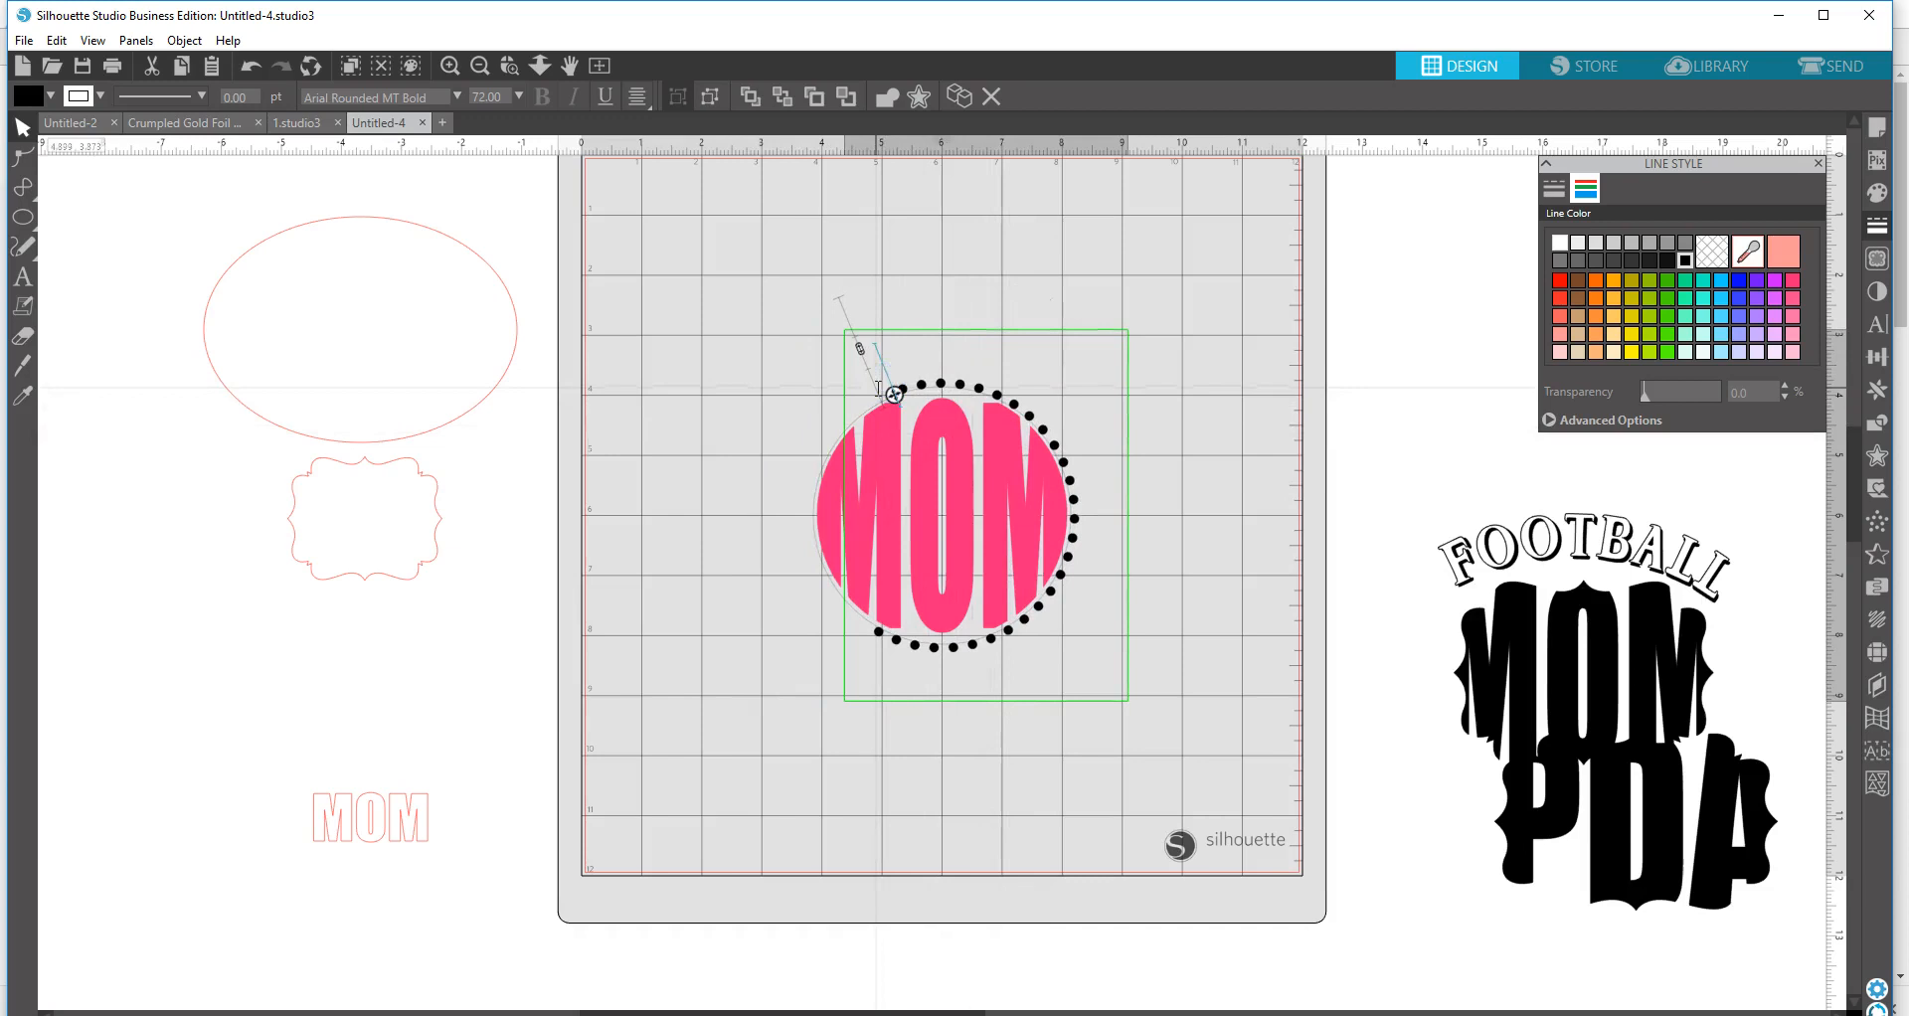
{"action": "type", "text": "....."}
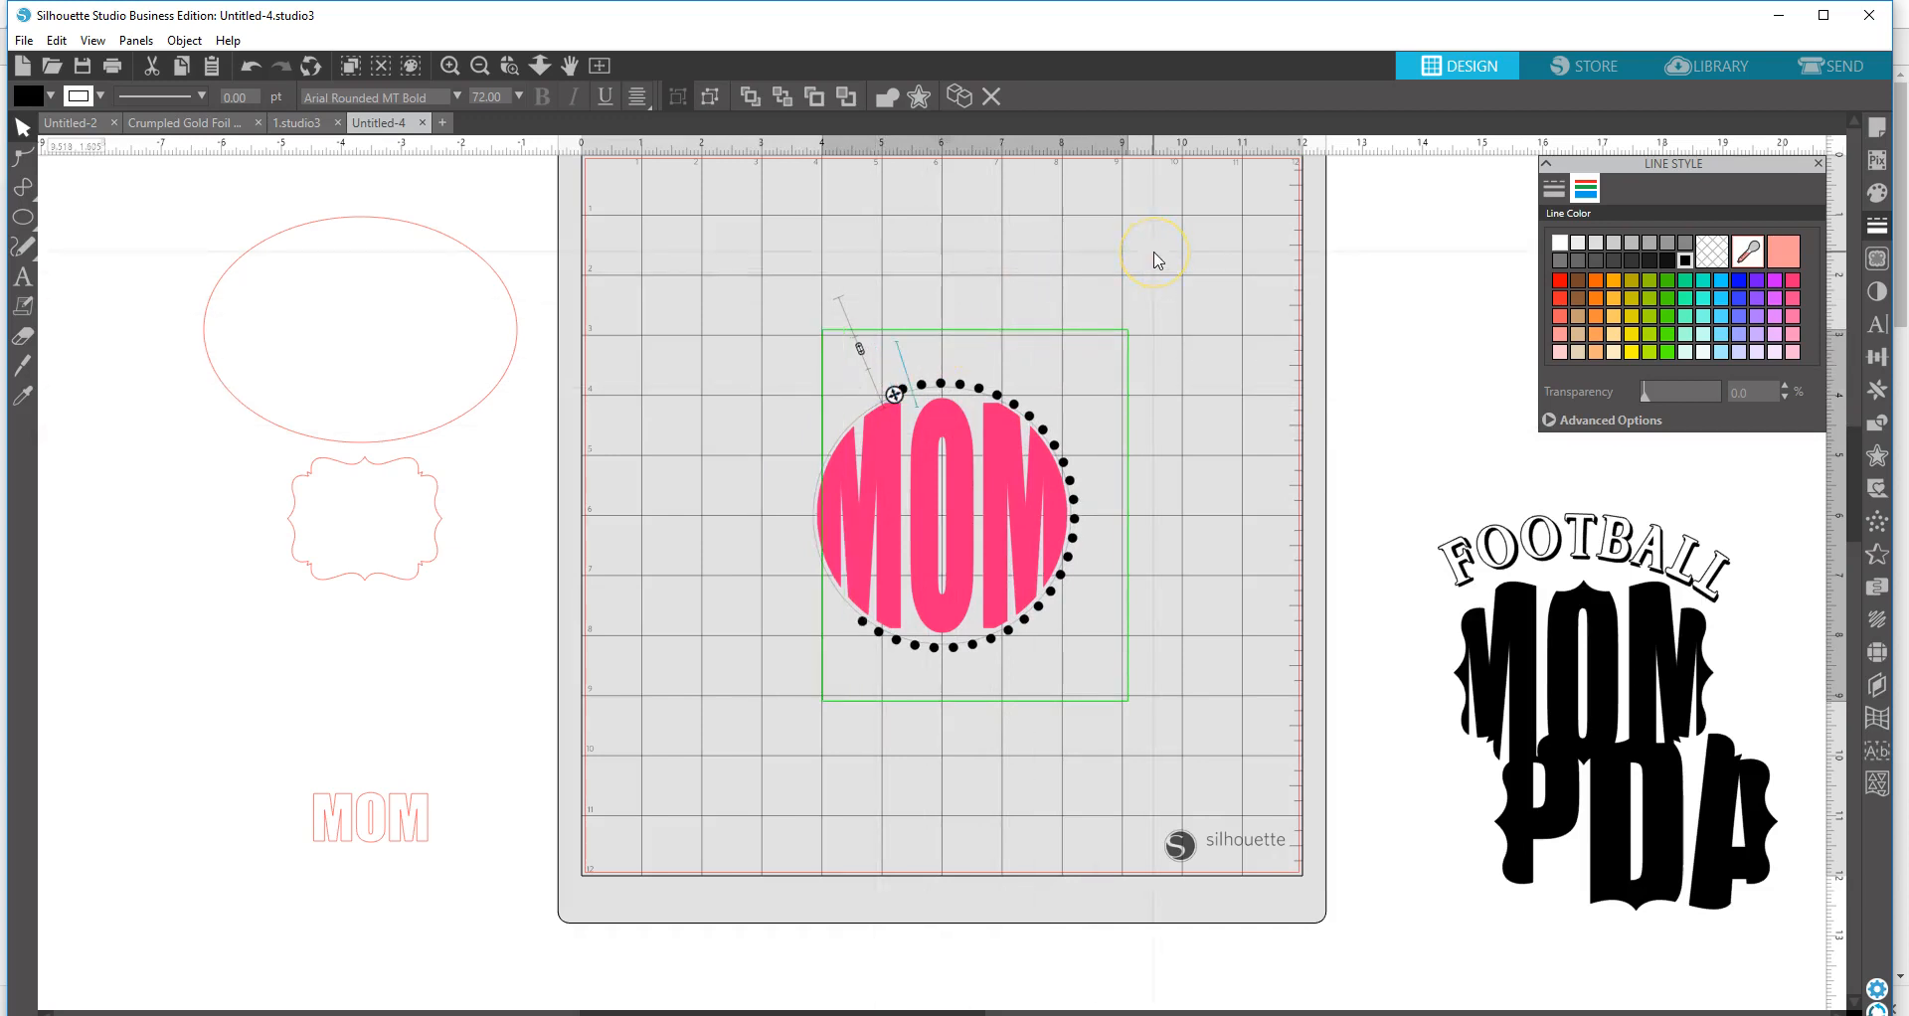
{"action": "type", "text": "............."}
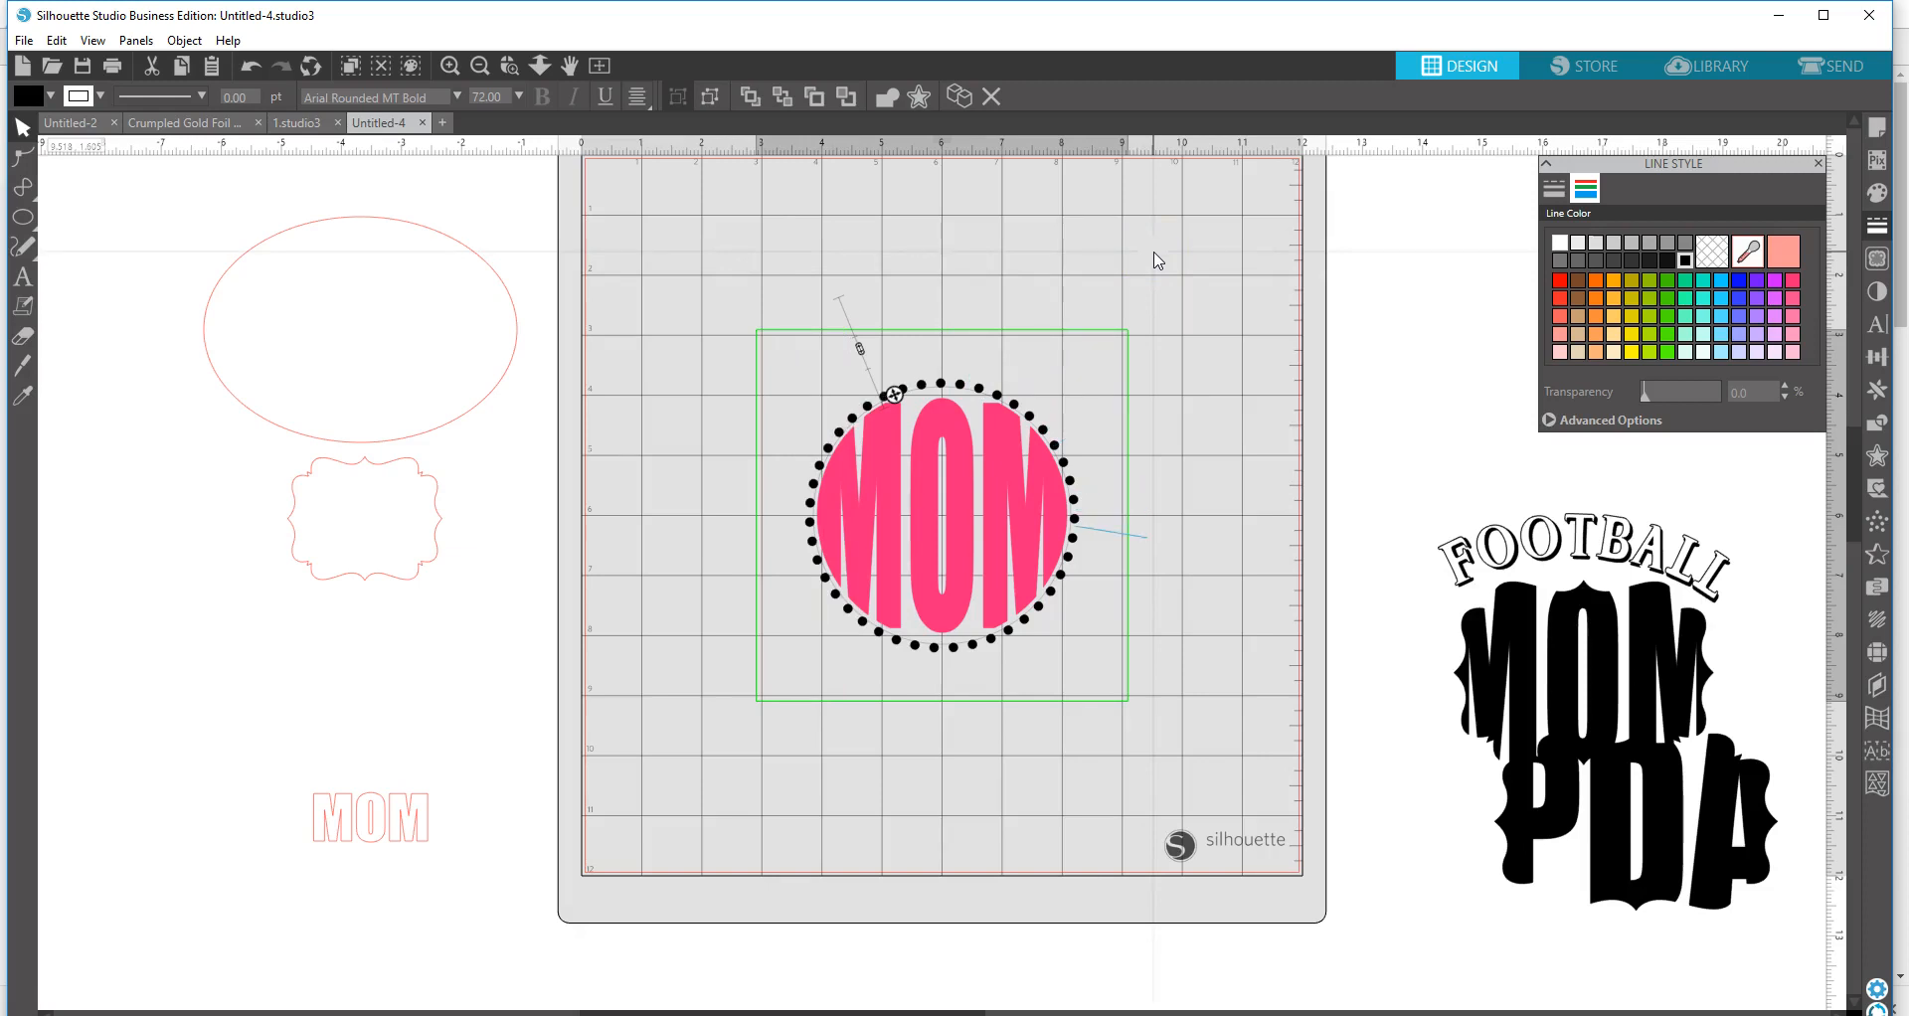
- Convert the ring of dots around MOM from text to a path and deselect it
{"action": "left_click", "coordinate": [1083, 582]}
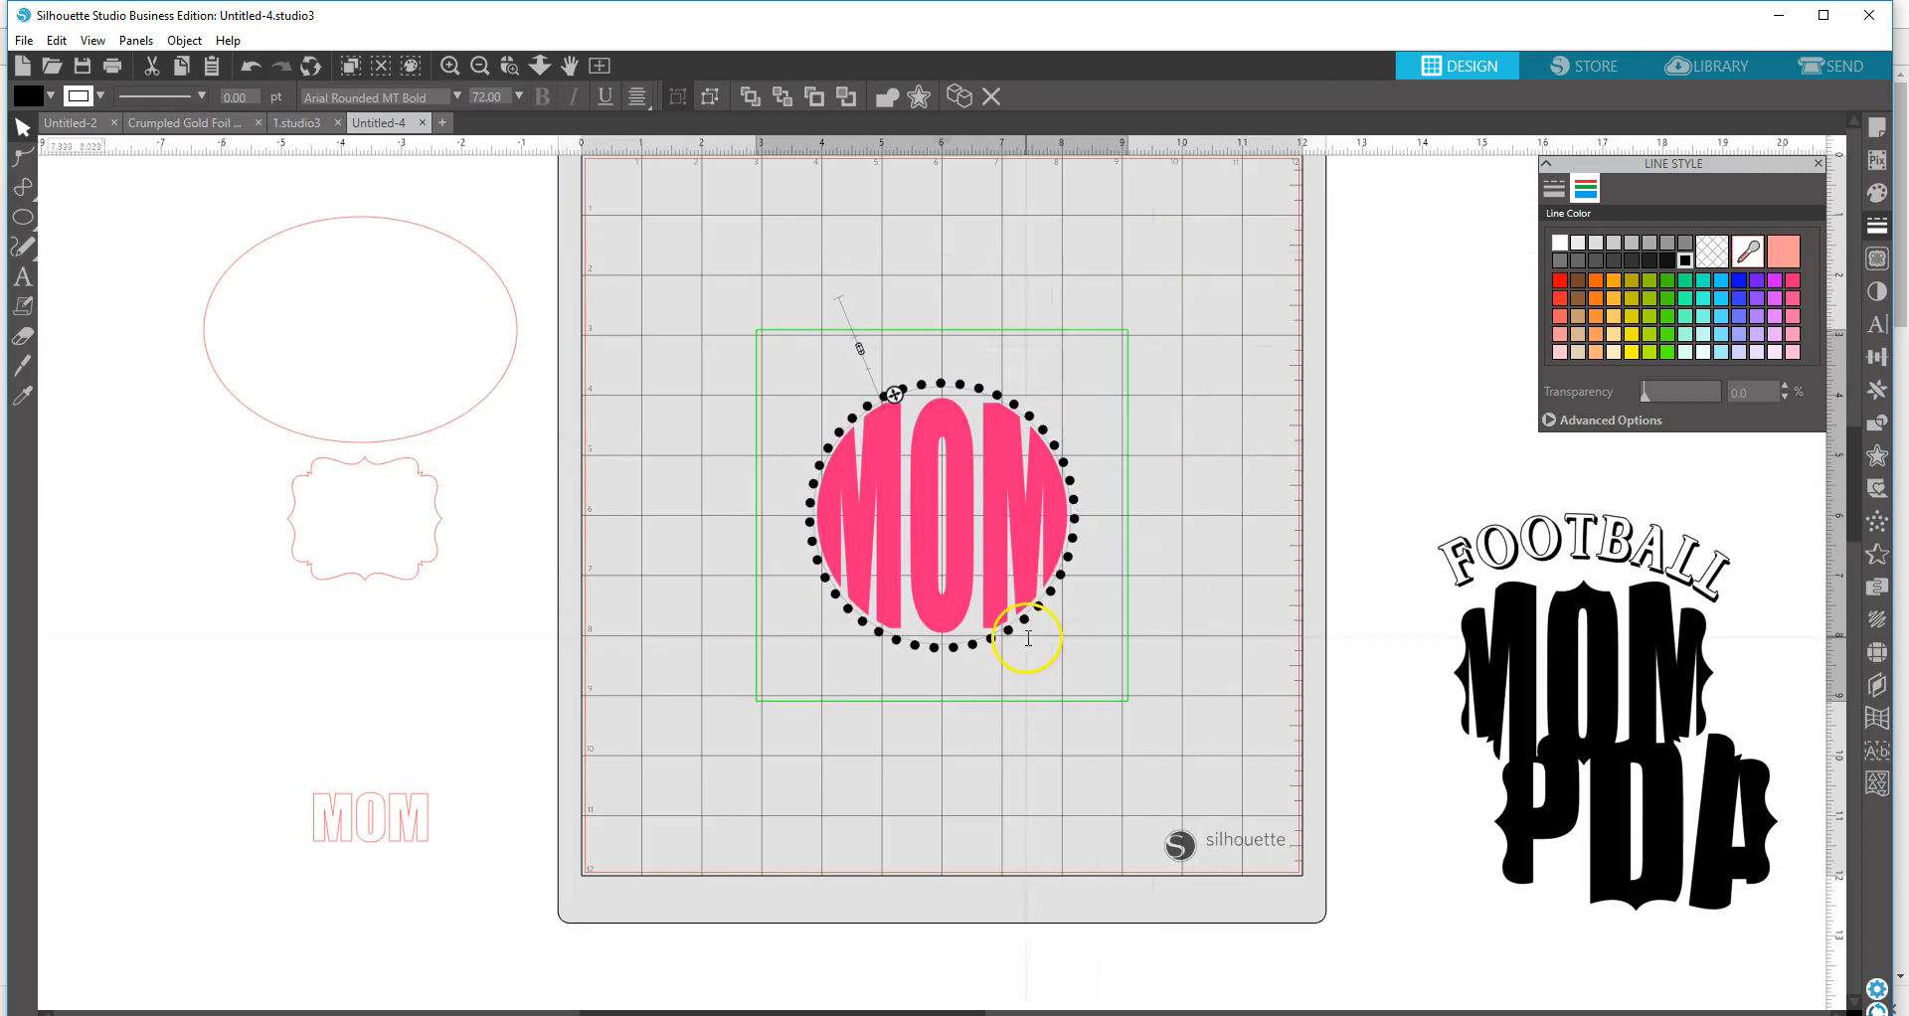
{"action": "right_click", "coordinate": [1021, 629]}
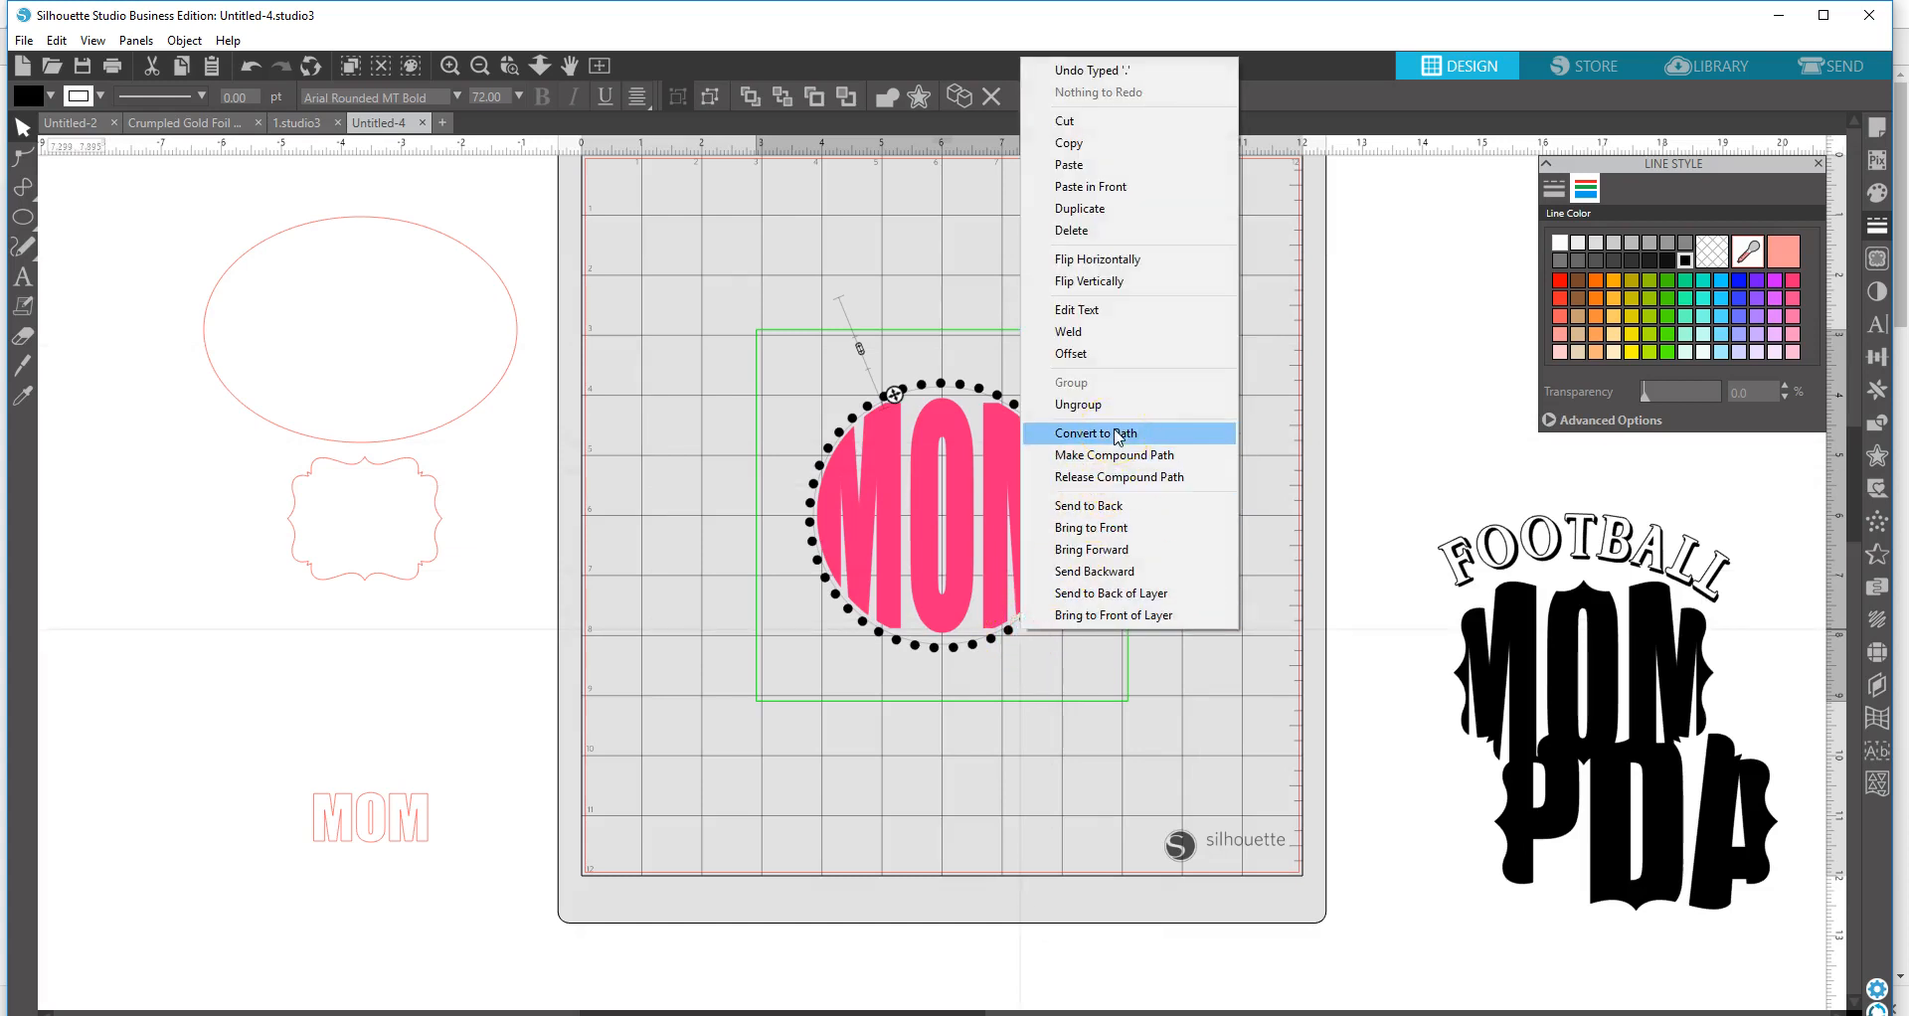
{"action": "left_click", "coordinate": [1116, 434]}
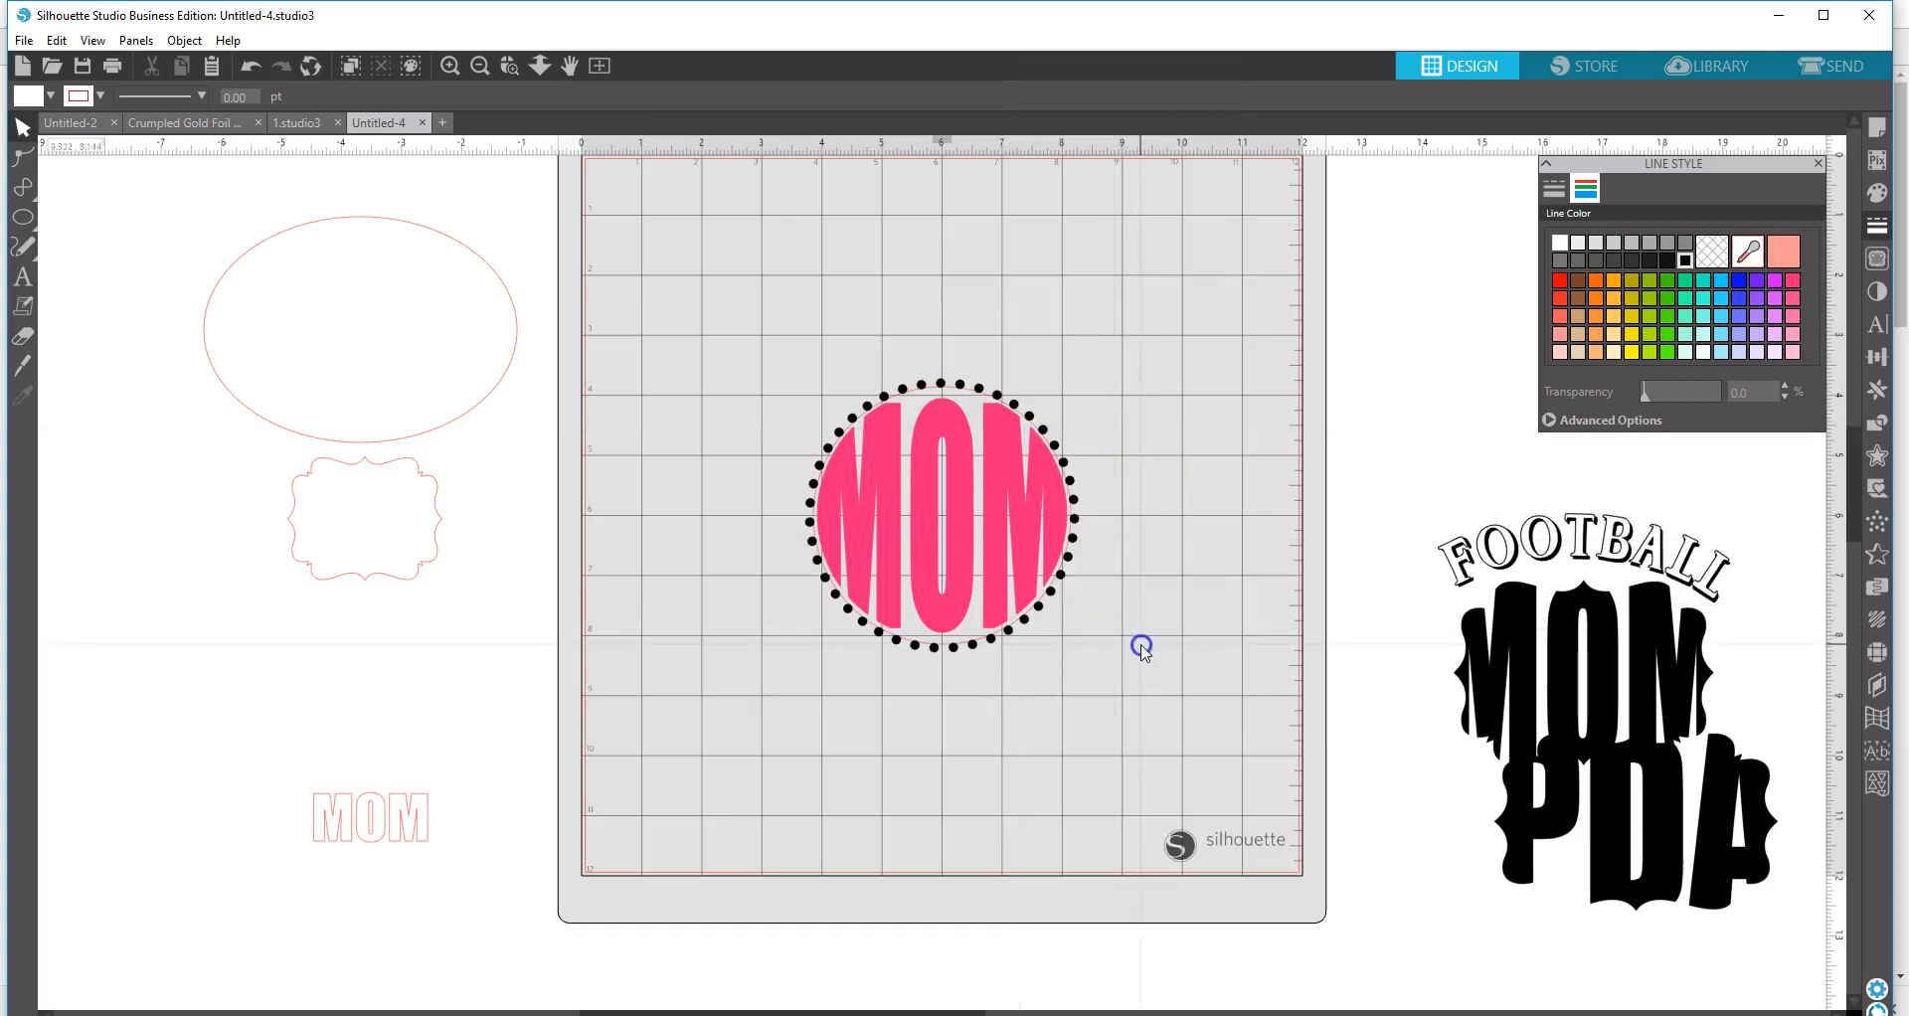
- Move the plain circle off the page to the open area below the decorative frame, and center the ring of dots on the page around MOM
{"action": "left_click_drag", "start_coordinate": [969, 391], "coordinate": [271, 637]}
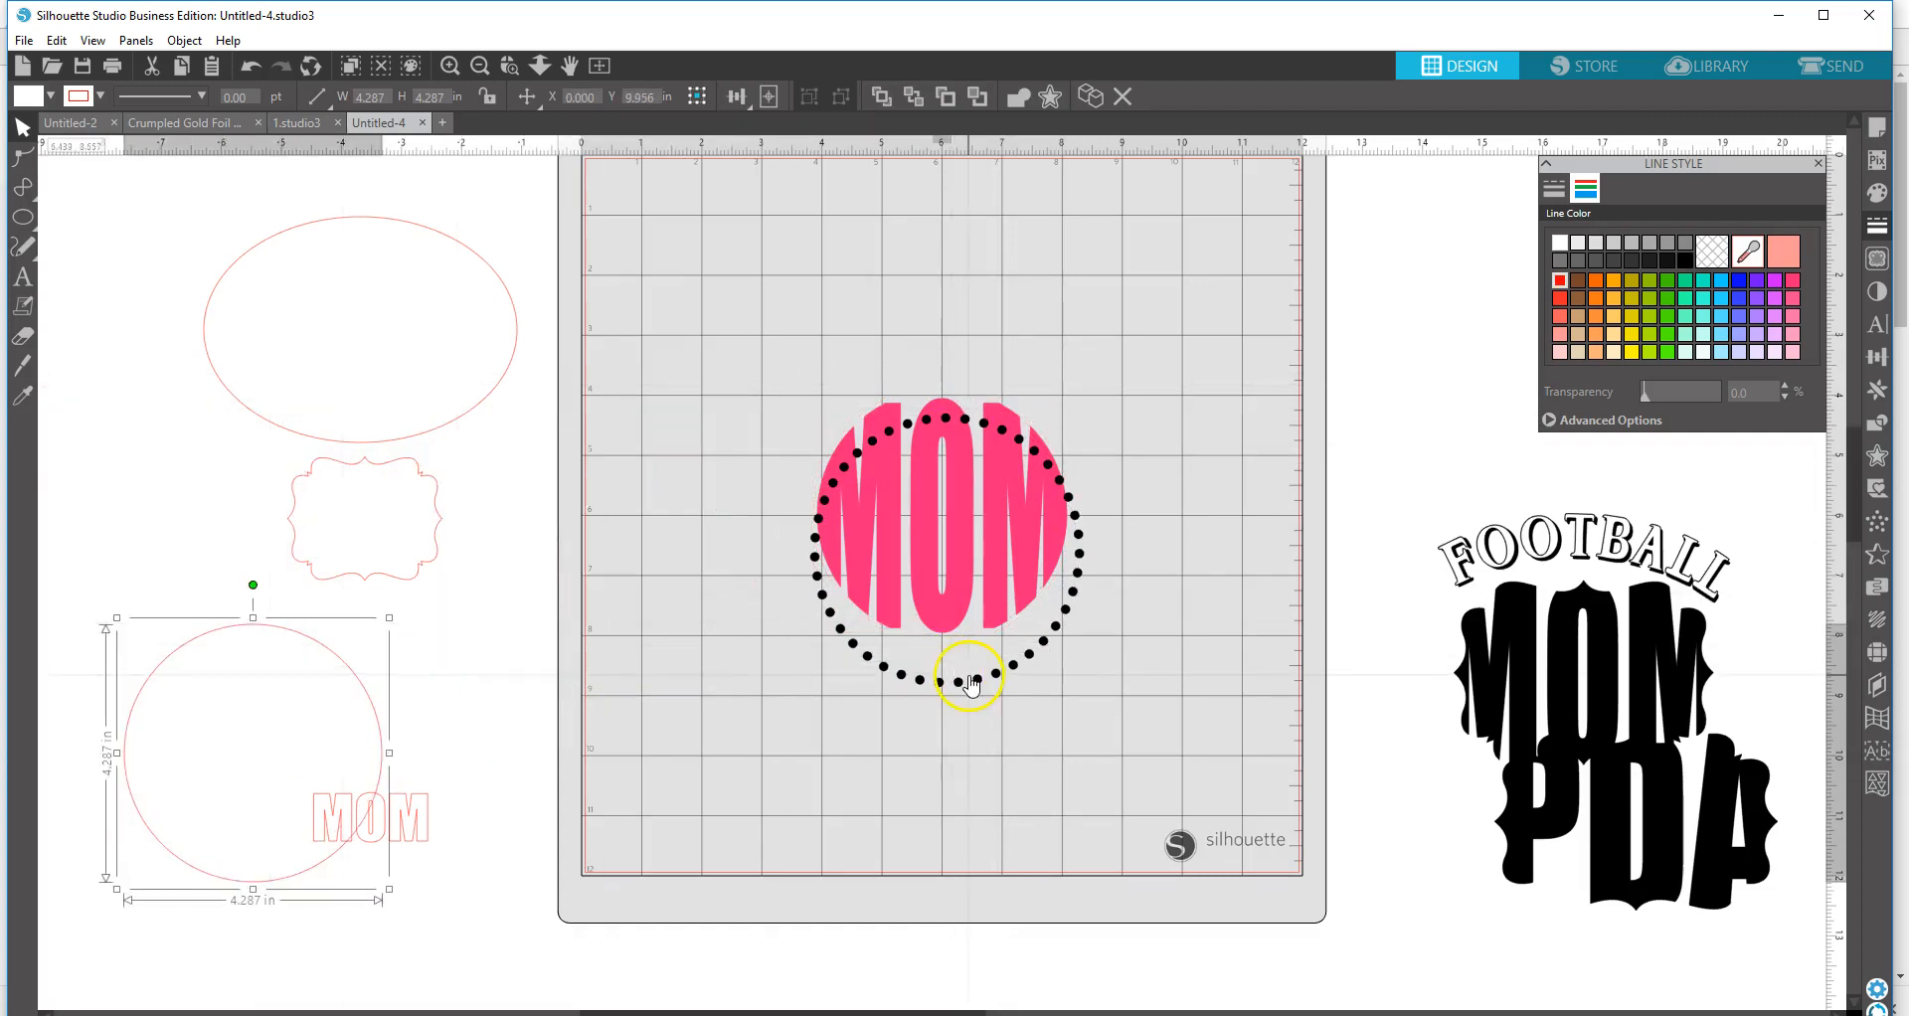
{"action": "left_click", "coordinate": [972, 684]}
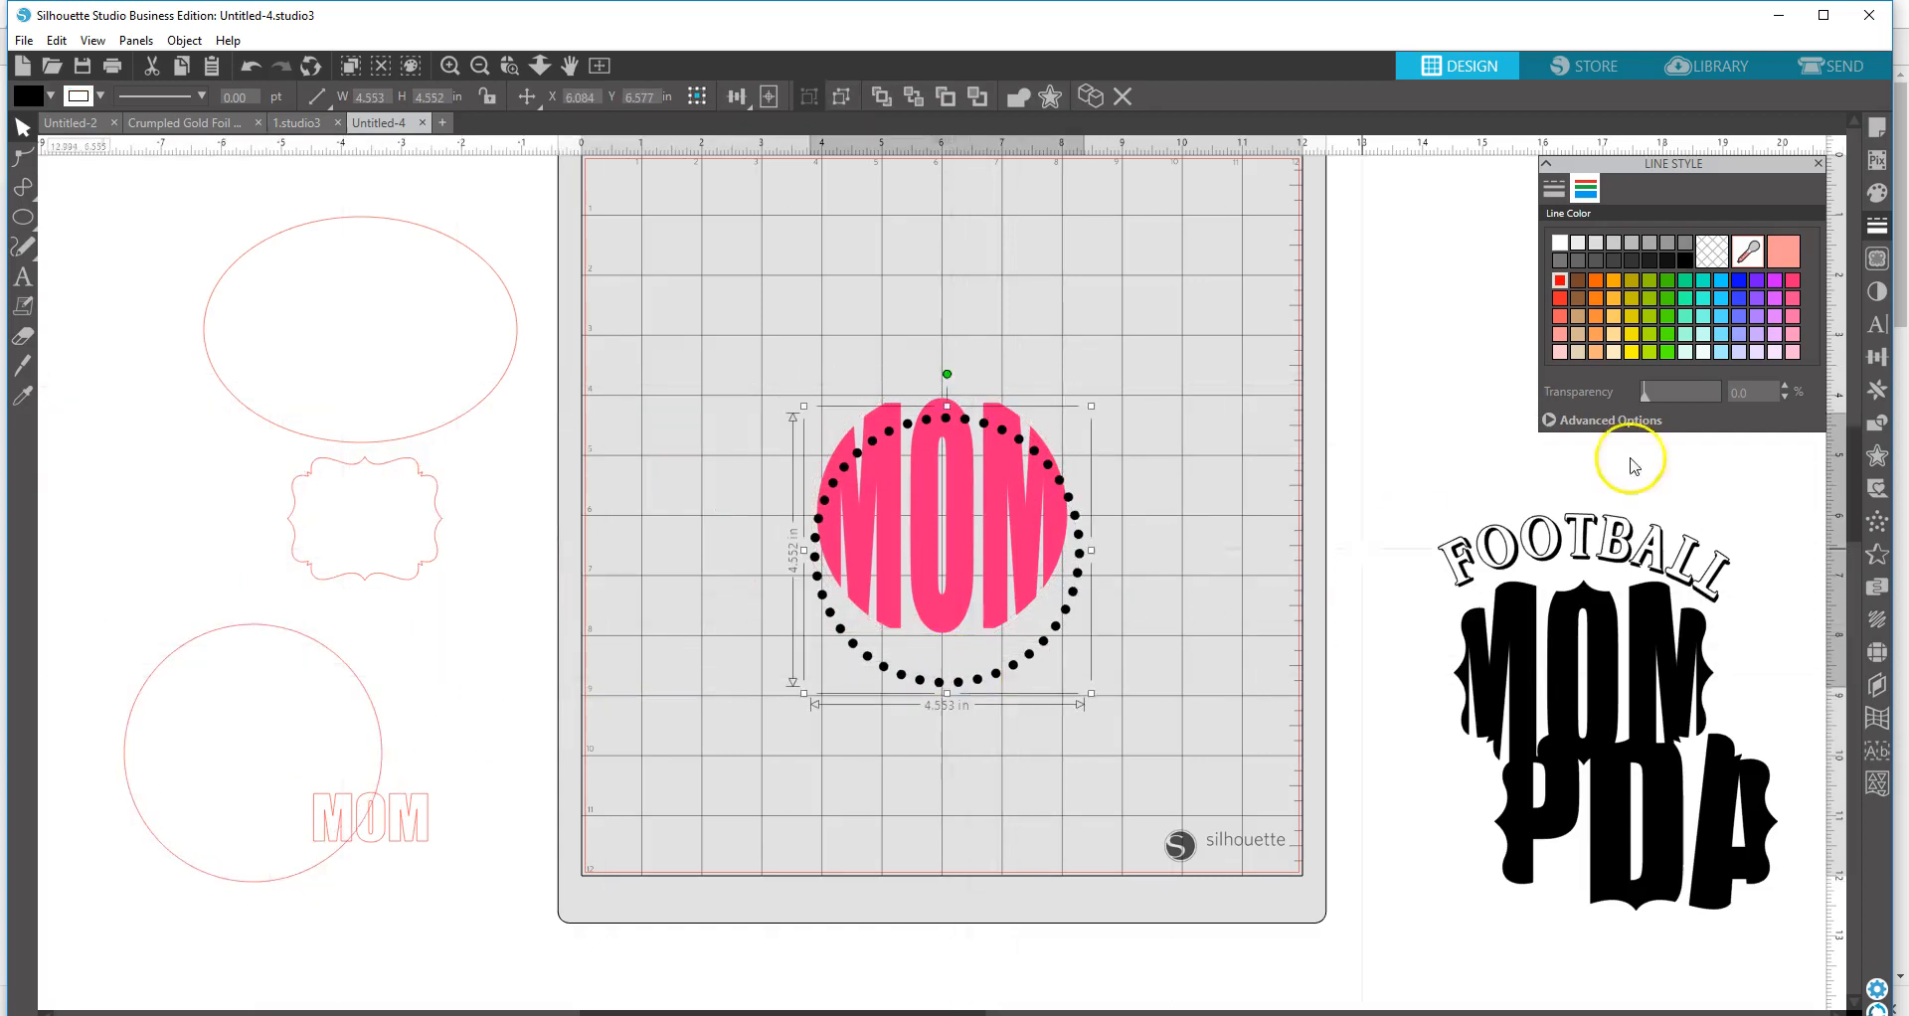
{"action": "left_click", "coordinate": [1879, 357]}
{"action": "left_click", "coordinate": [1689, 244]}
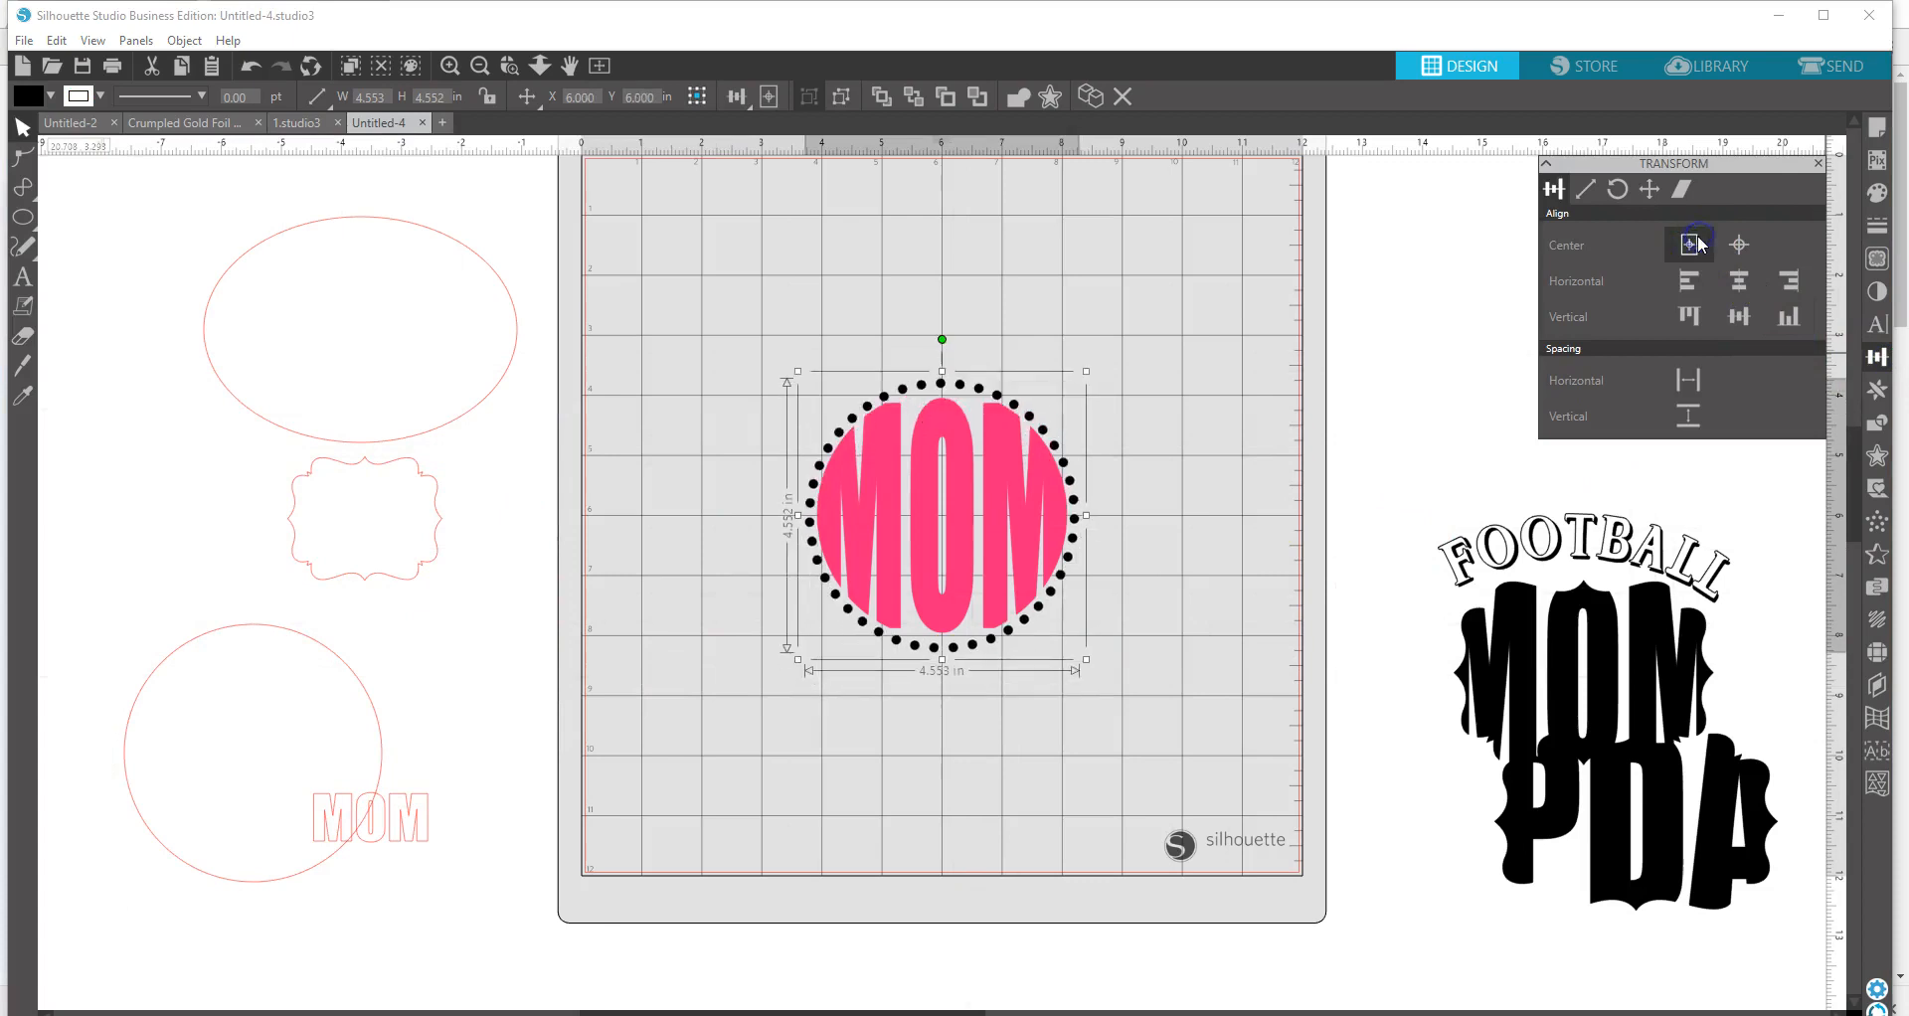
{"action": "left_click", "coordinate": [1210, 605]}
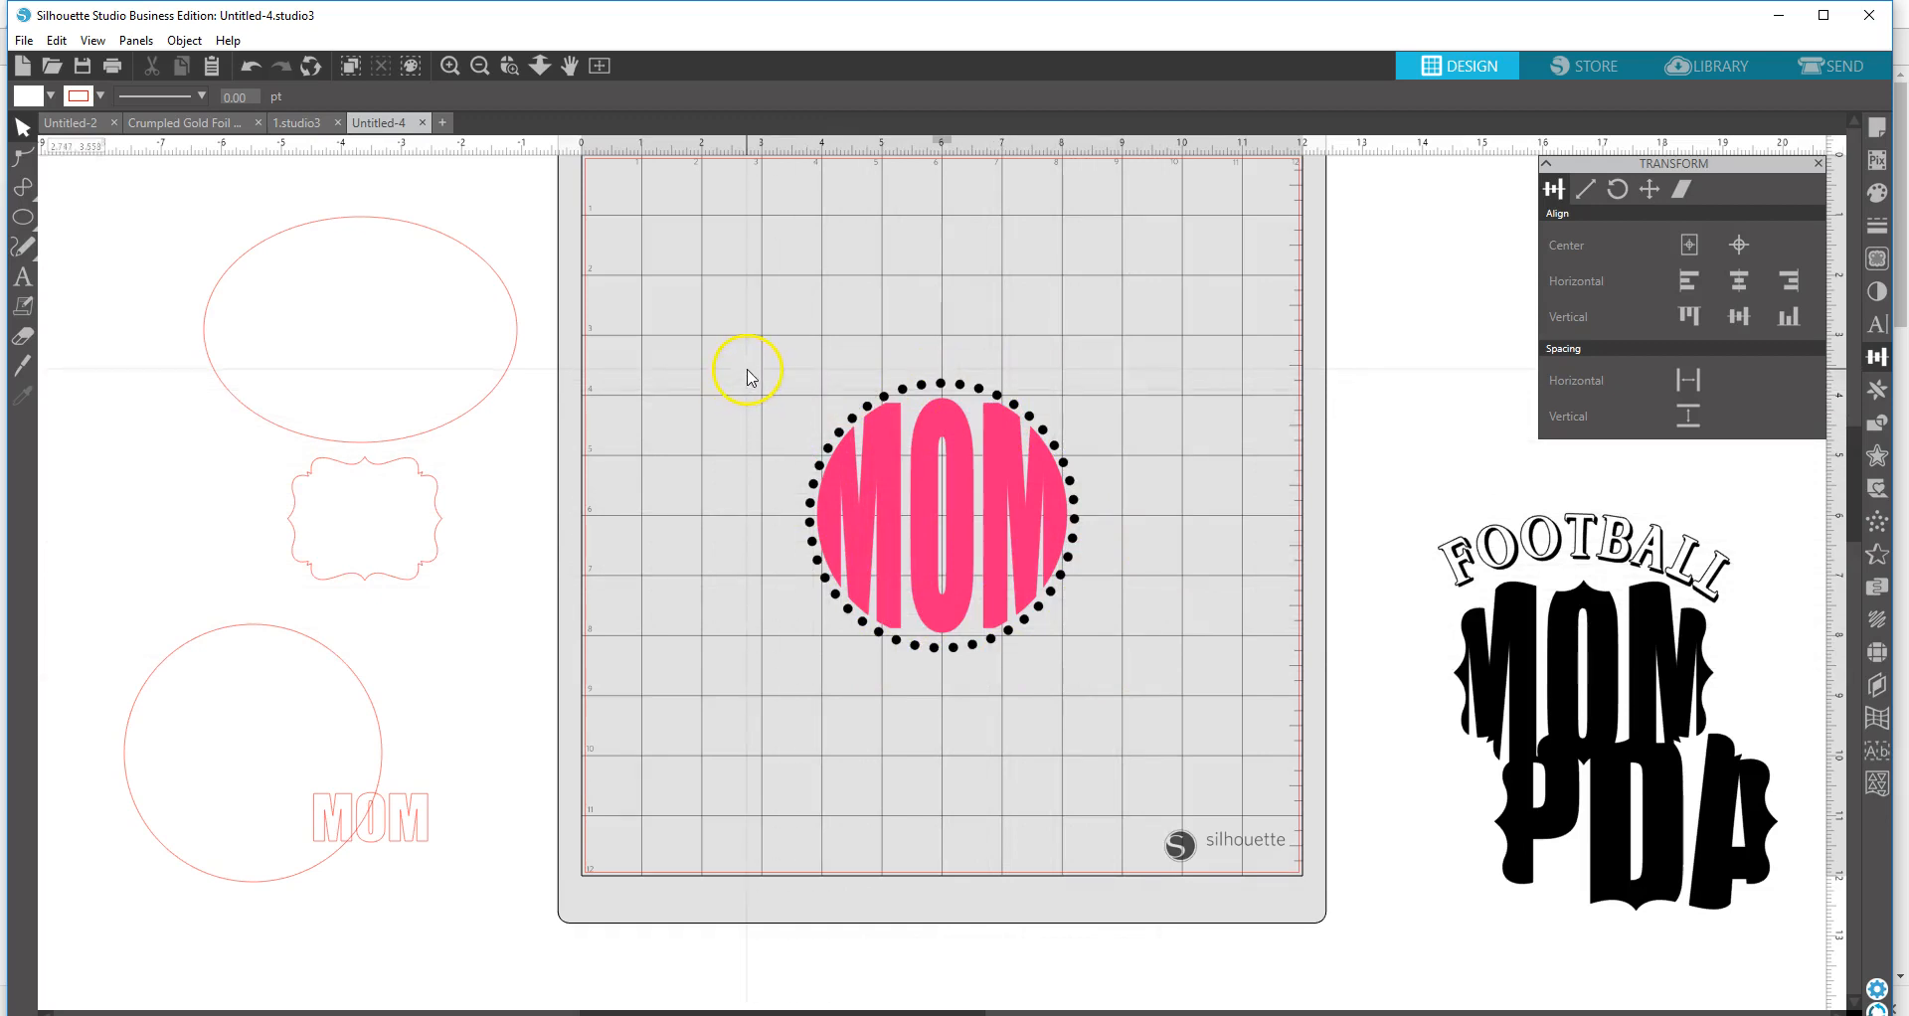
- Shrink the round MOM and its dots together to about 2.82 in wide, and park them off the page above FOOTBALL MOM
{"action": "left_click", "coordinate": [900, 458]}
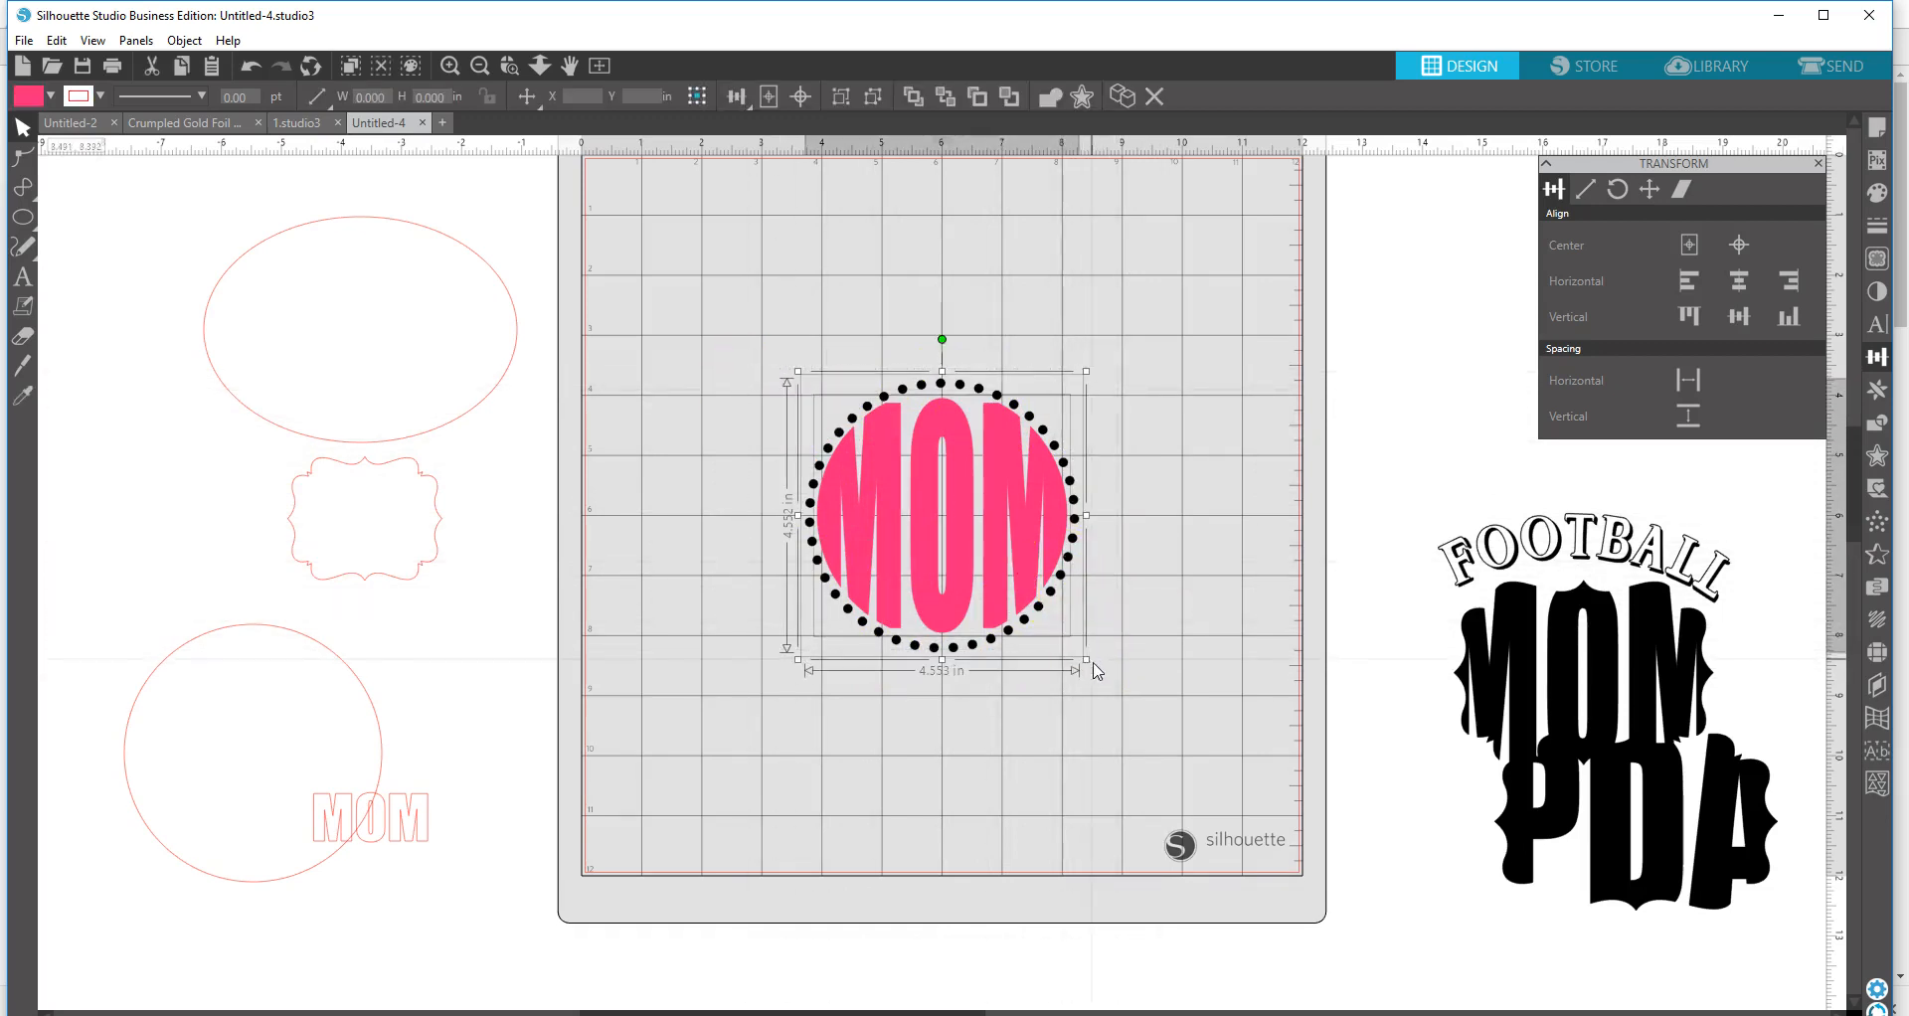
{"action": "left_click_drag", "start_coordinate": [1085, 661], "coordinate": [963, 585]}
{"action": "left_click_drag", "start_coordinate": [885, 502], "coordinate": [1424, 307]}
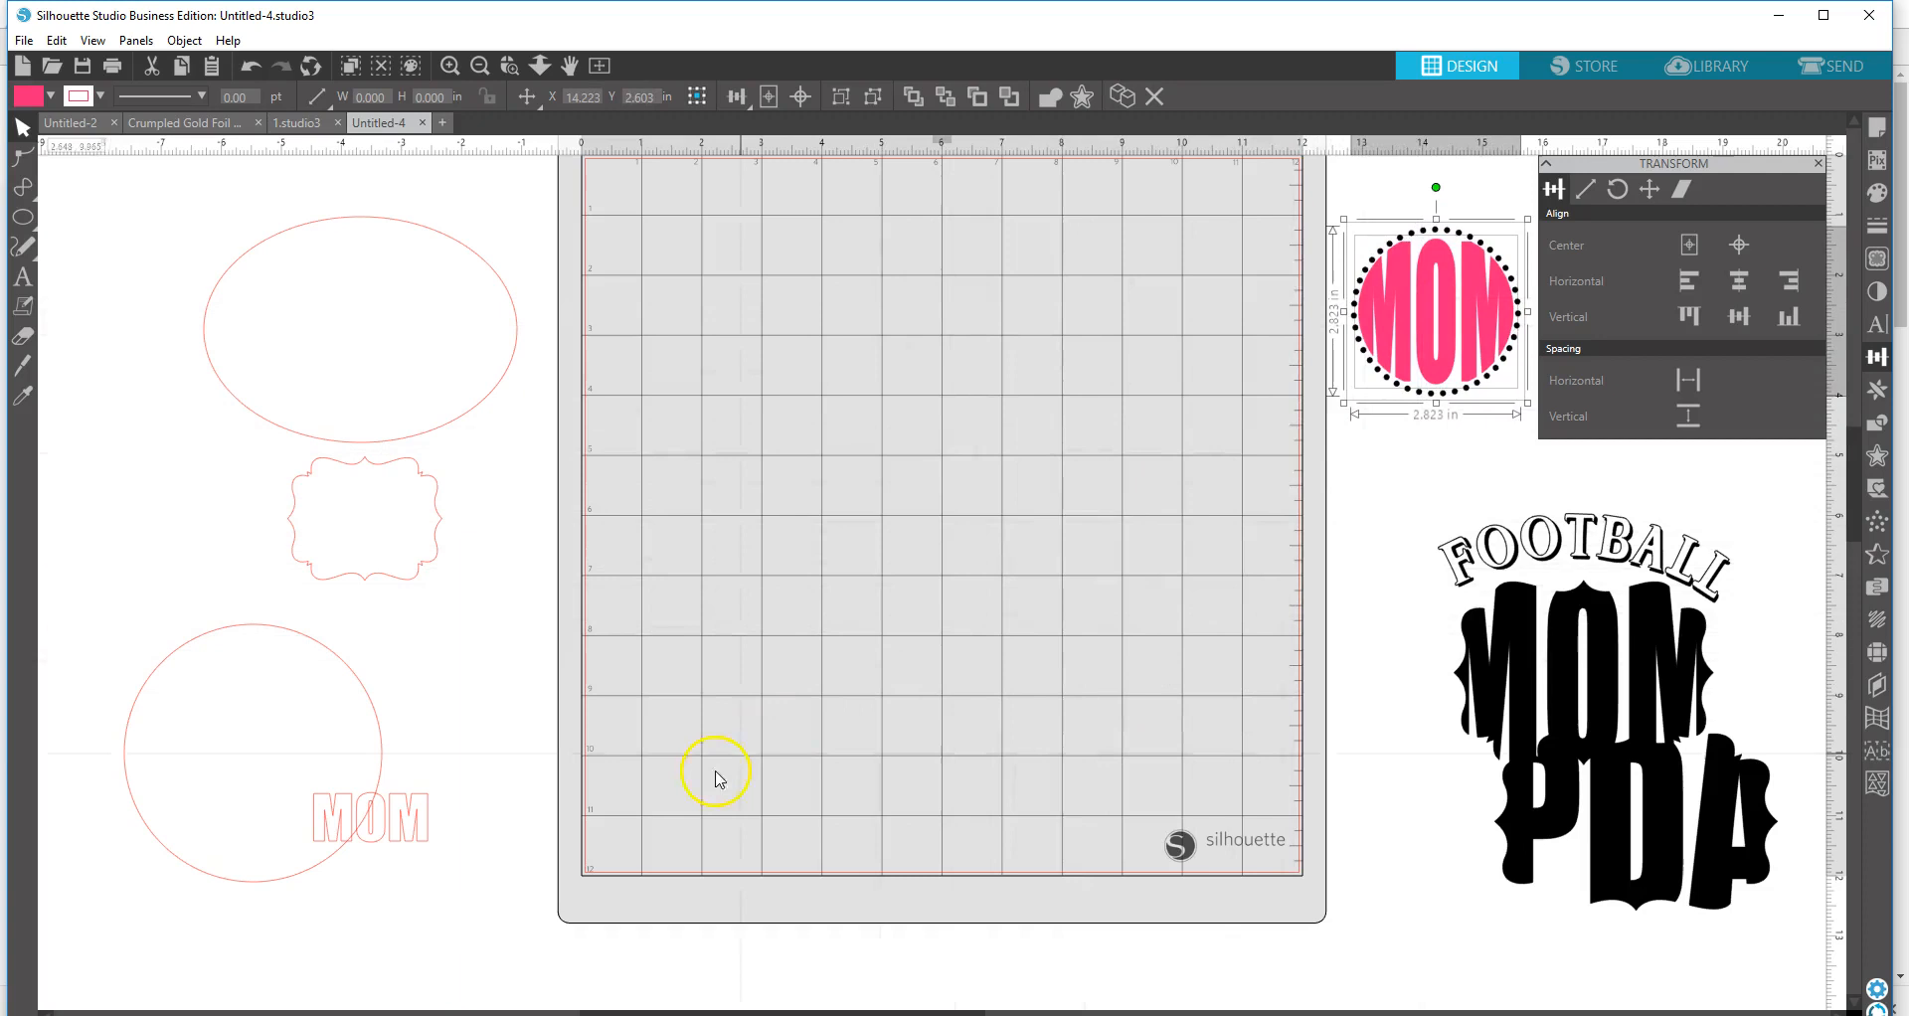
- Bring the outlined MOM and the oval onto the page, enlarging MOM to about 4.28 in wide and flattening the oval to about 2.68 in high
{"action": "left_click_drag", "start_coordinate": [442, 801], "coordinate": [1138, 651]}
{"action": "left_click_drag", "start_coordinate": [1066, 592], "coordinate": [1067, 583]}
{"action": "left_click_drag", "start_coordinate": [487, 390], "coordinate": [1145, 423]}
{"action": "left_click_drag", "start_coordinate": [979, 234], "coordinate": [981, 298]}
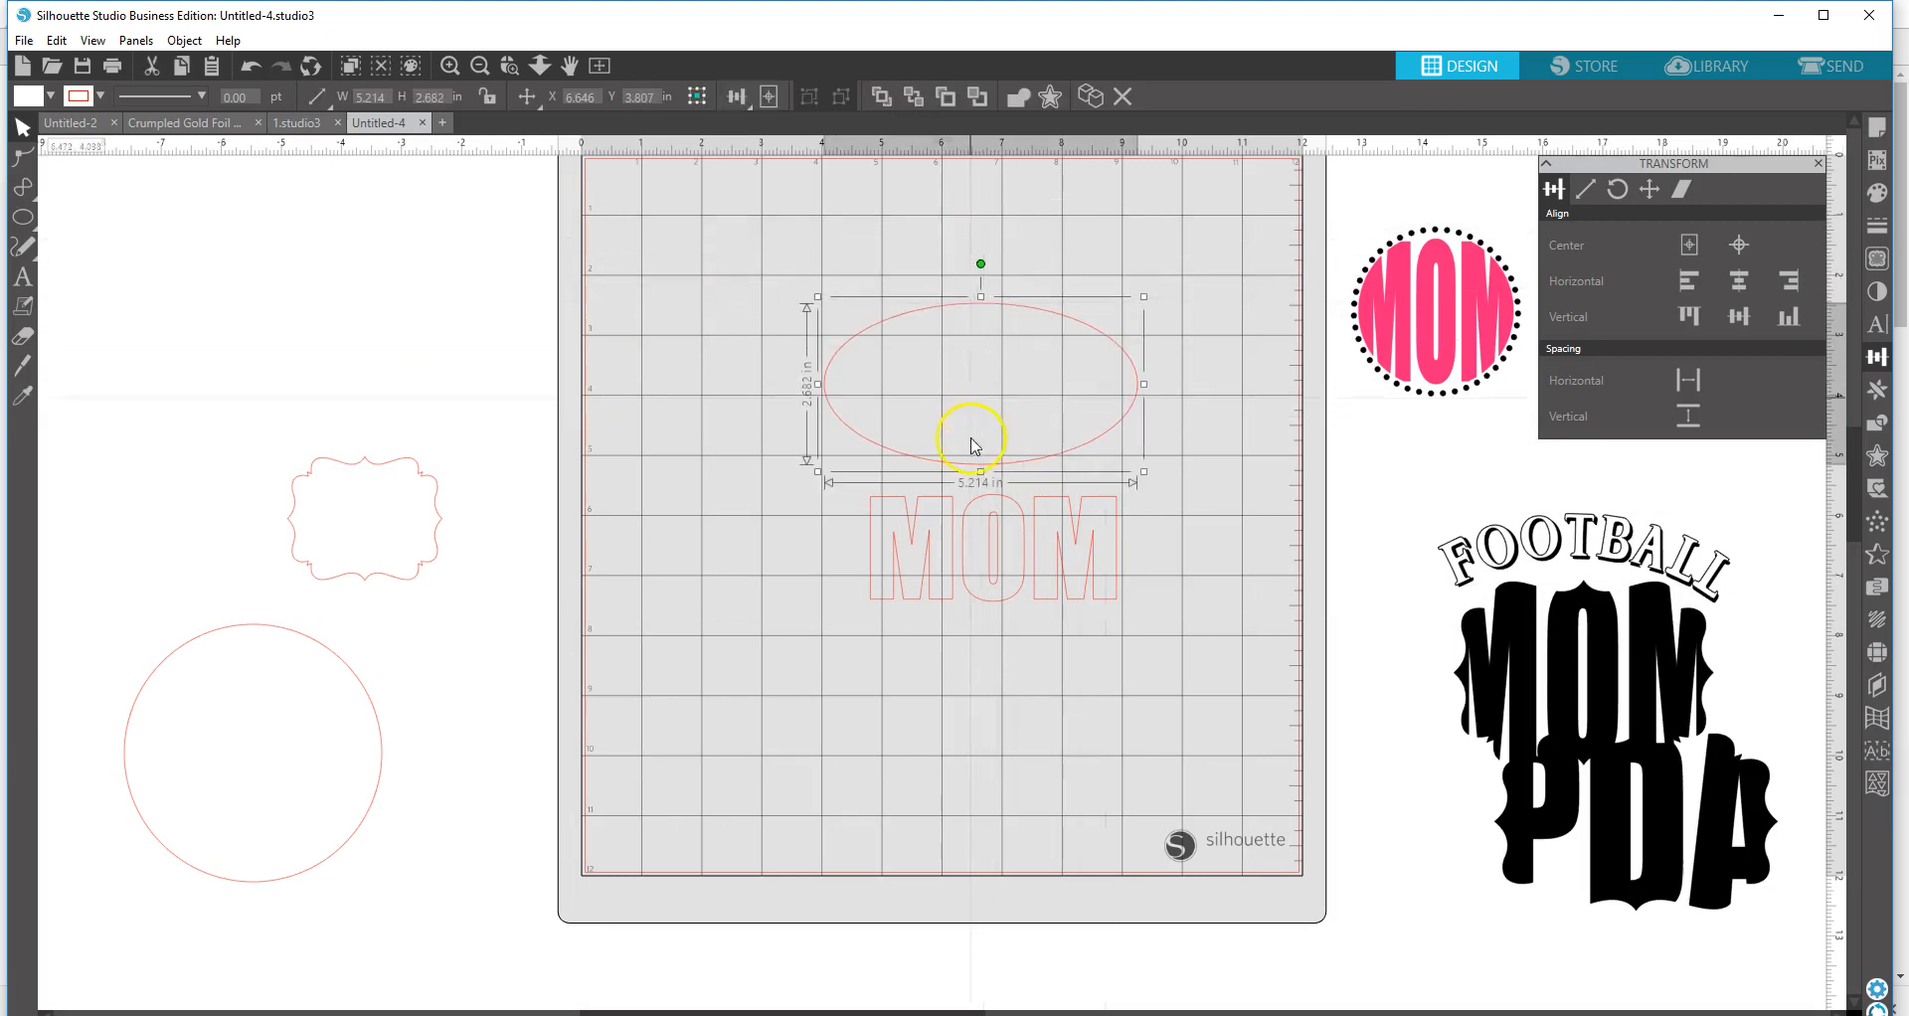
- Set both the fill color and the line color of the outlined MOM to bright pink
{"action": "left_click", "coordinate": [1027, 524]}
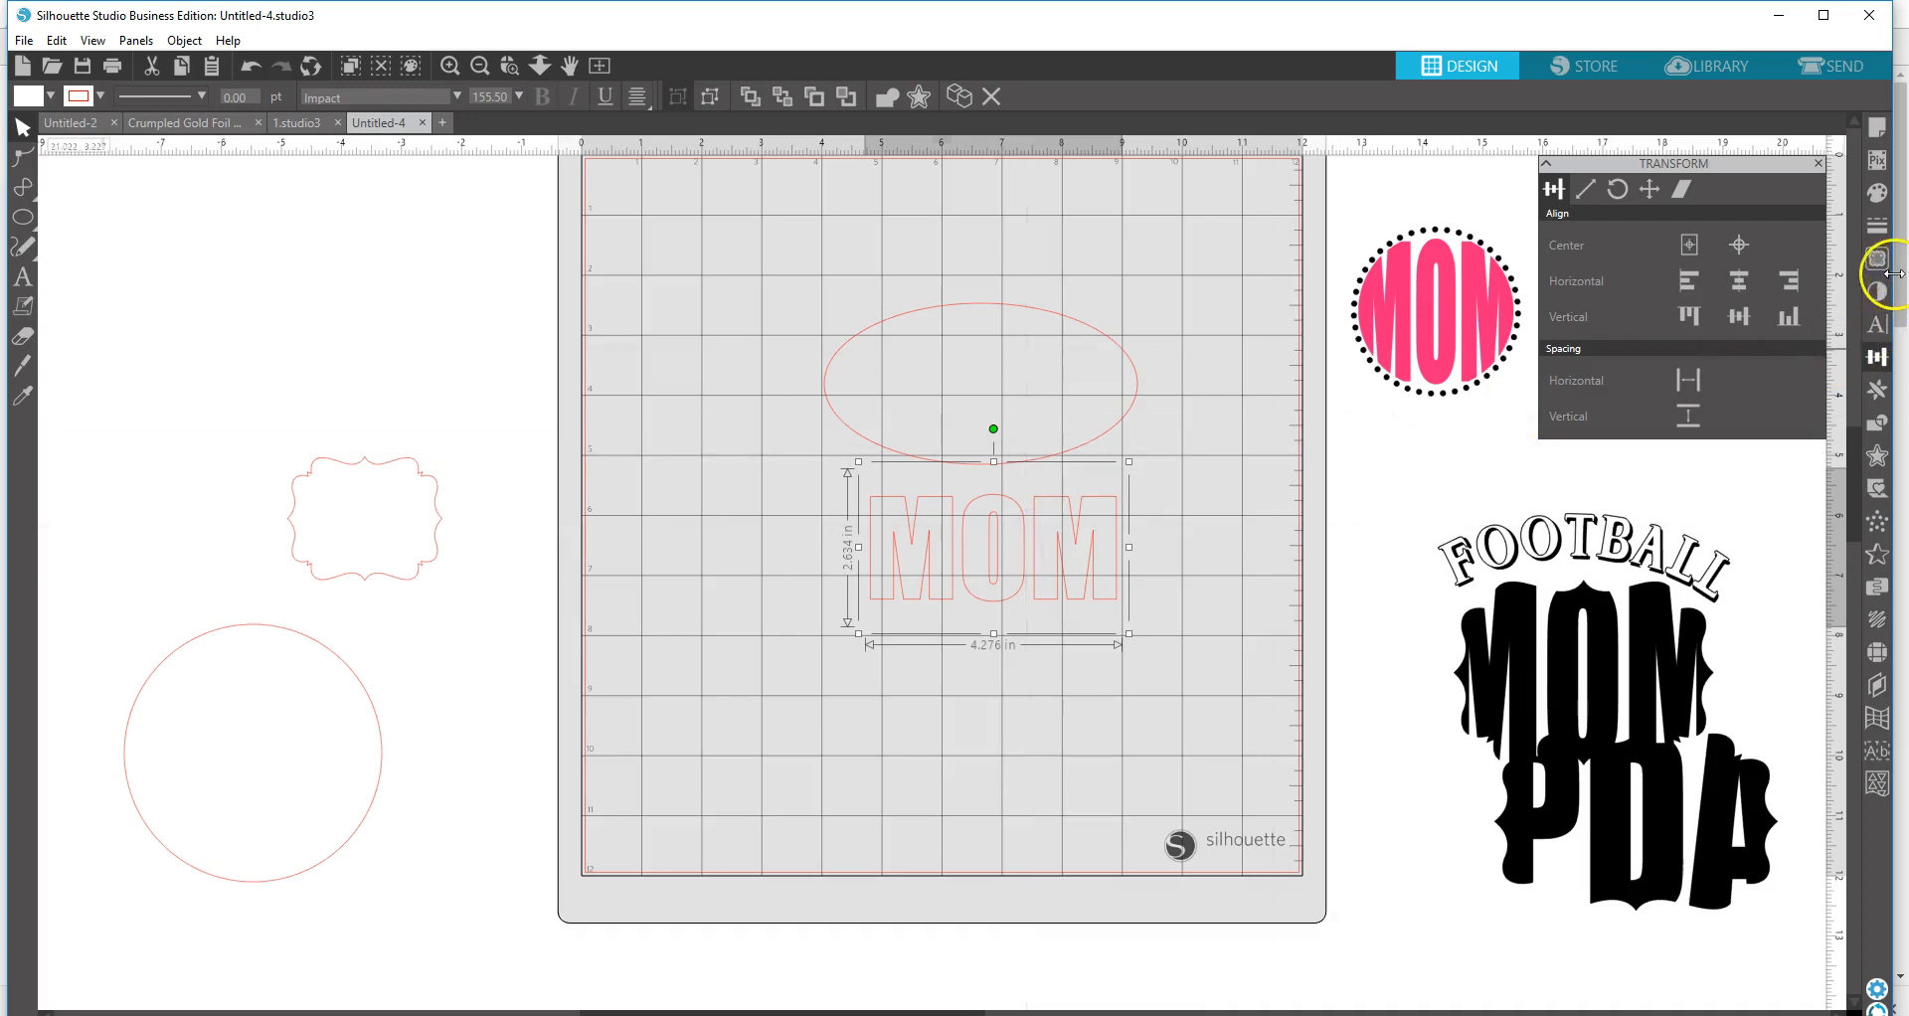
{"action": "left_click", "coordinate": [1877, 192]}
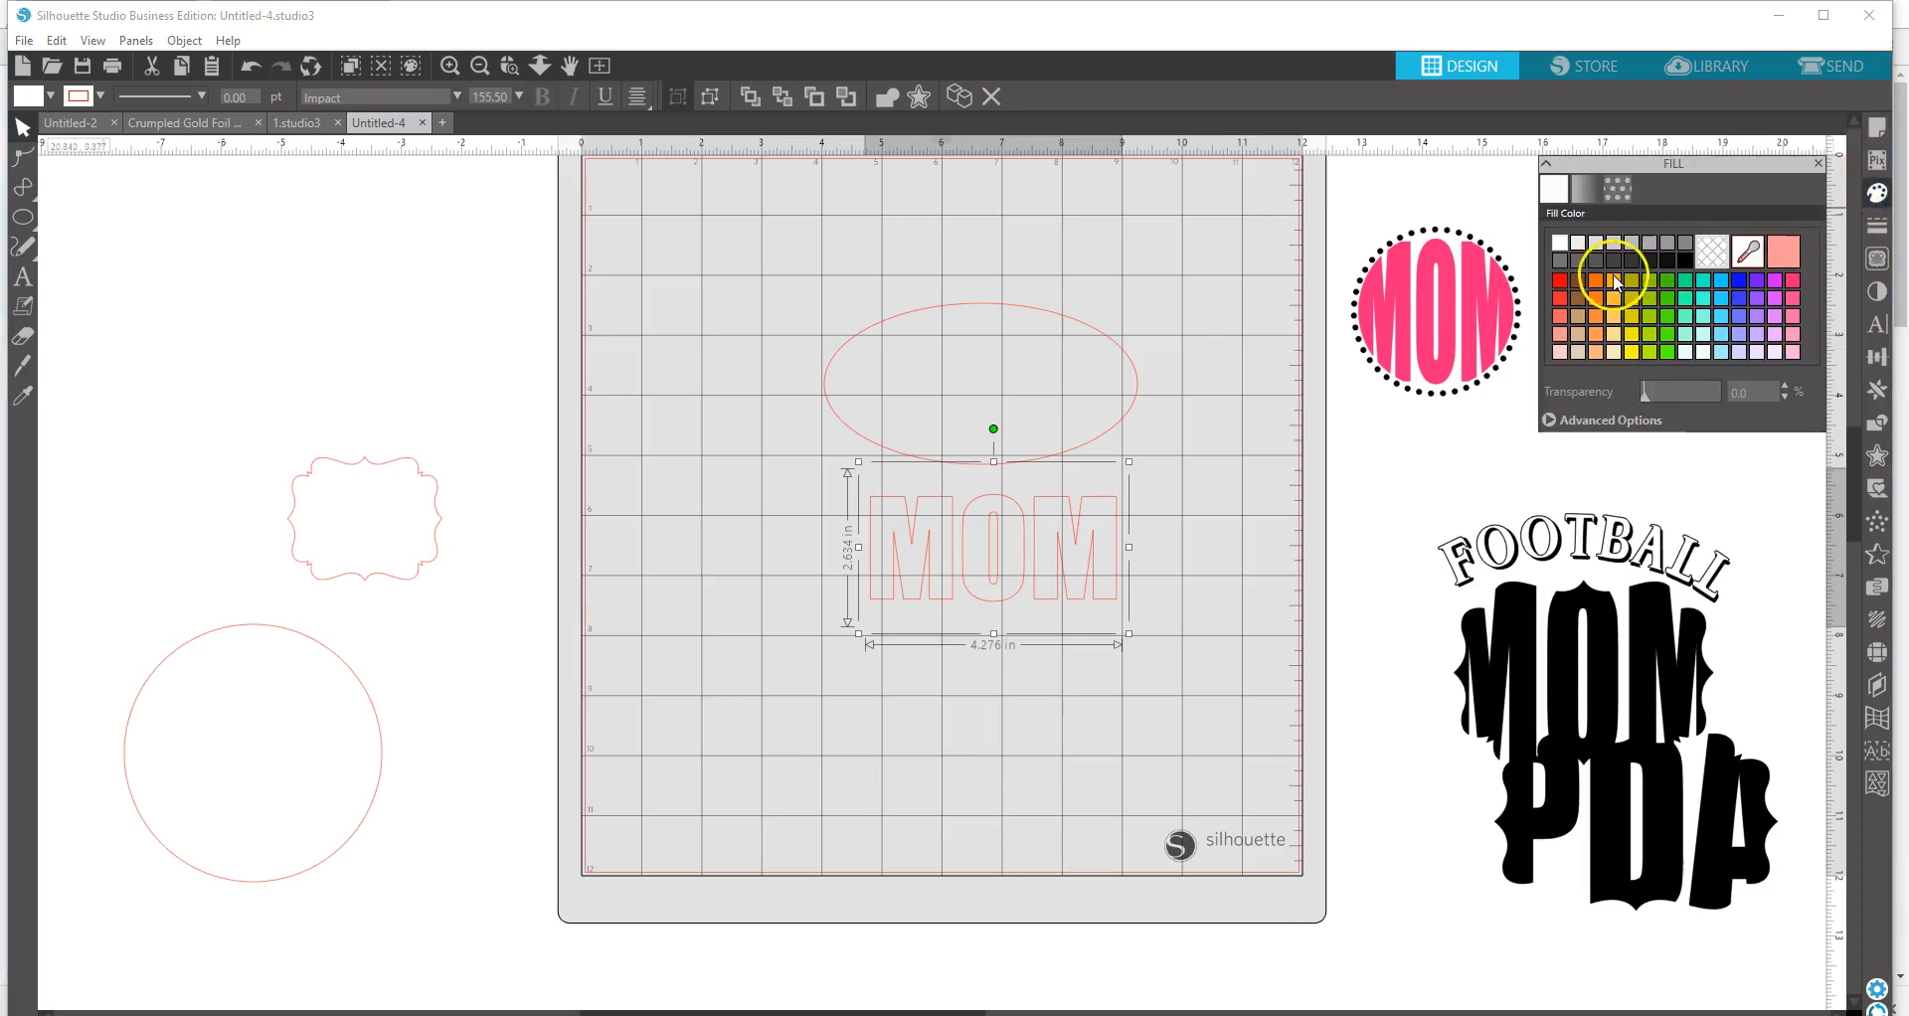
{"action": "left_click", "coordinate": [1792, 282]}
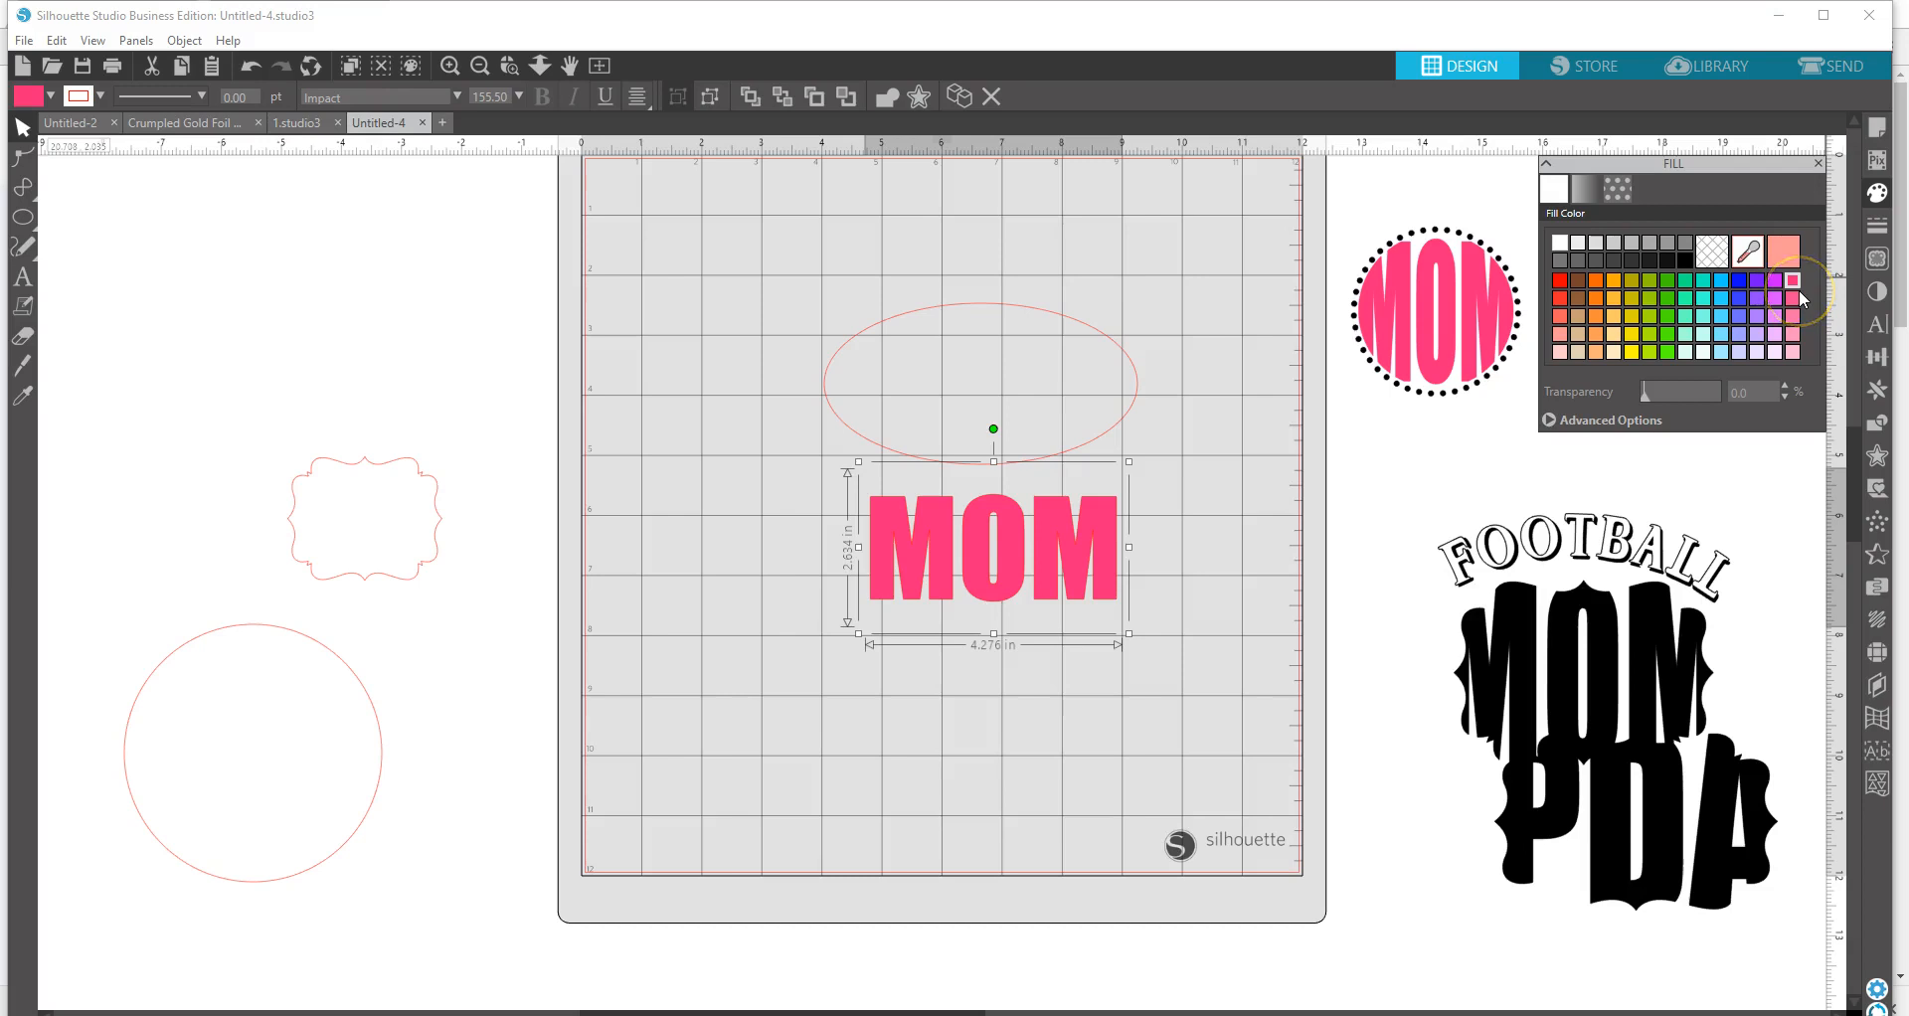
{"action": "left_click", "coordinate": [1877, 224]}
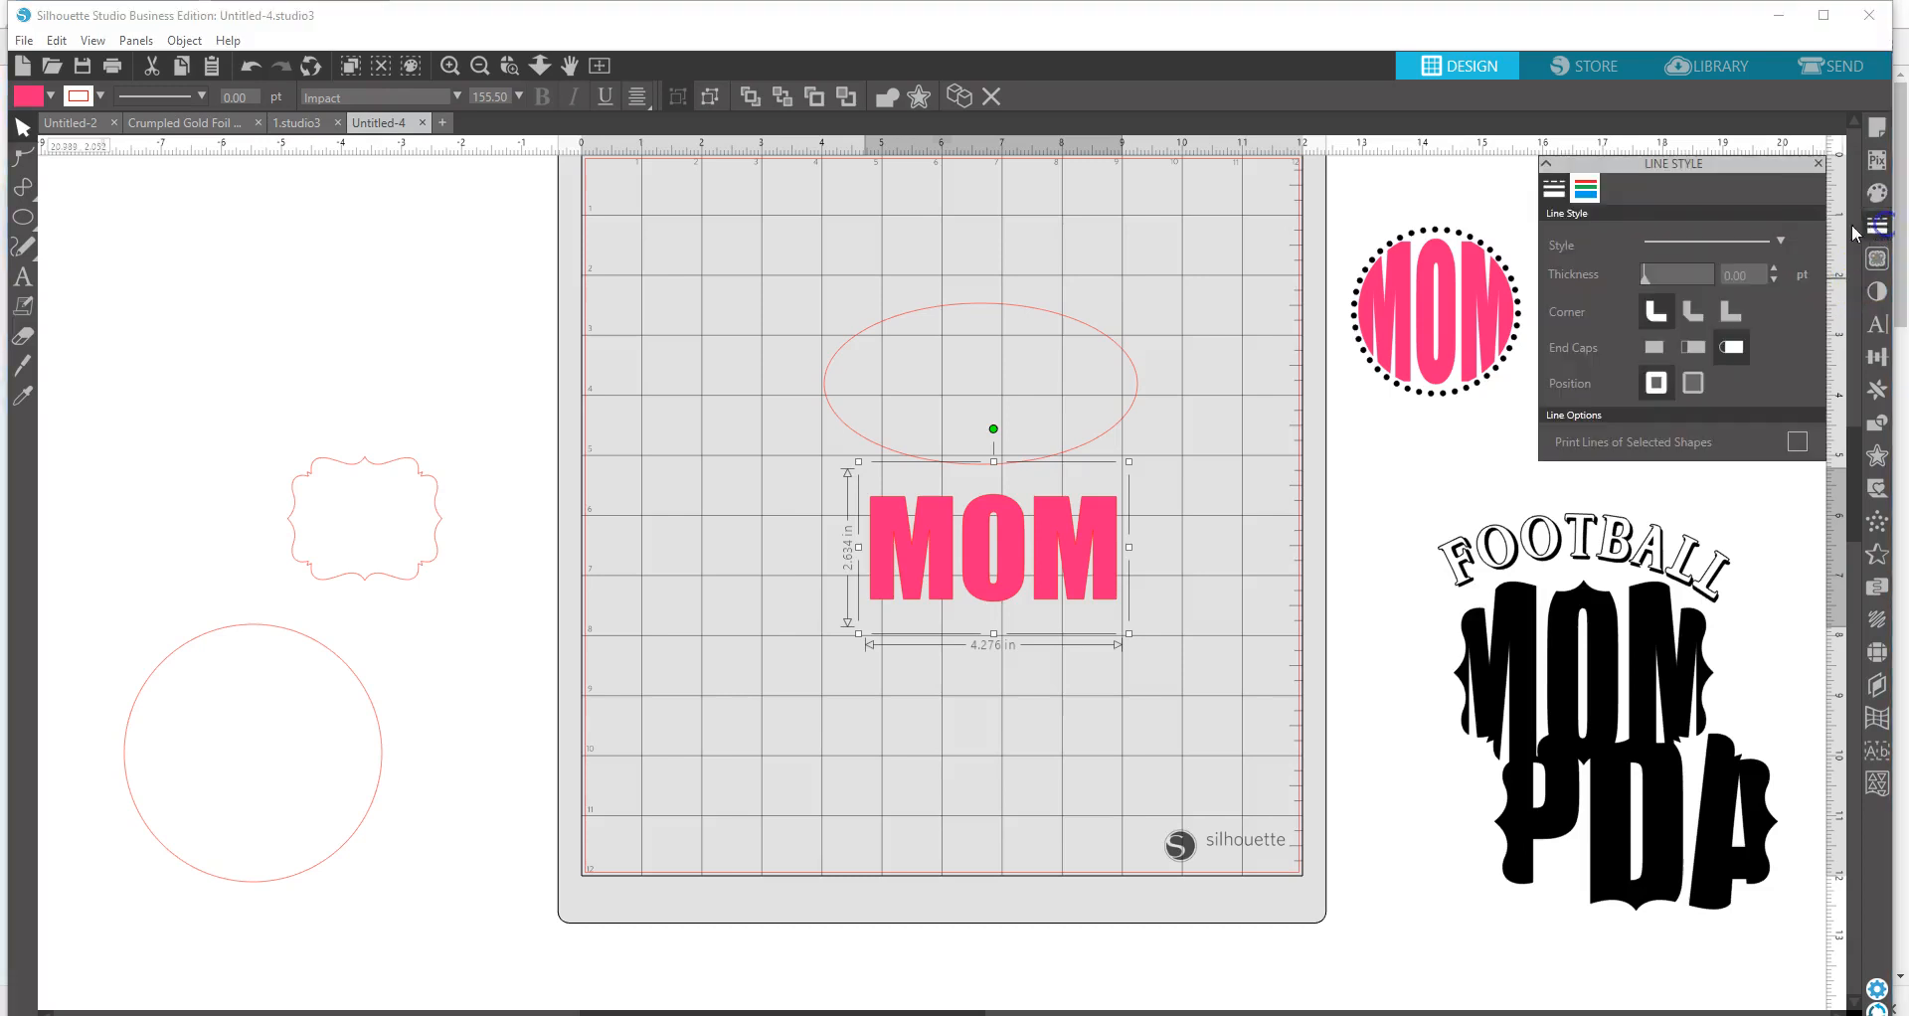
{"action": "left_click", "coordinate": [1587, 188]}
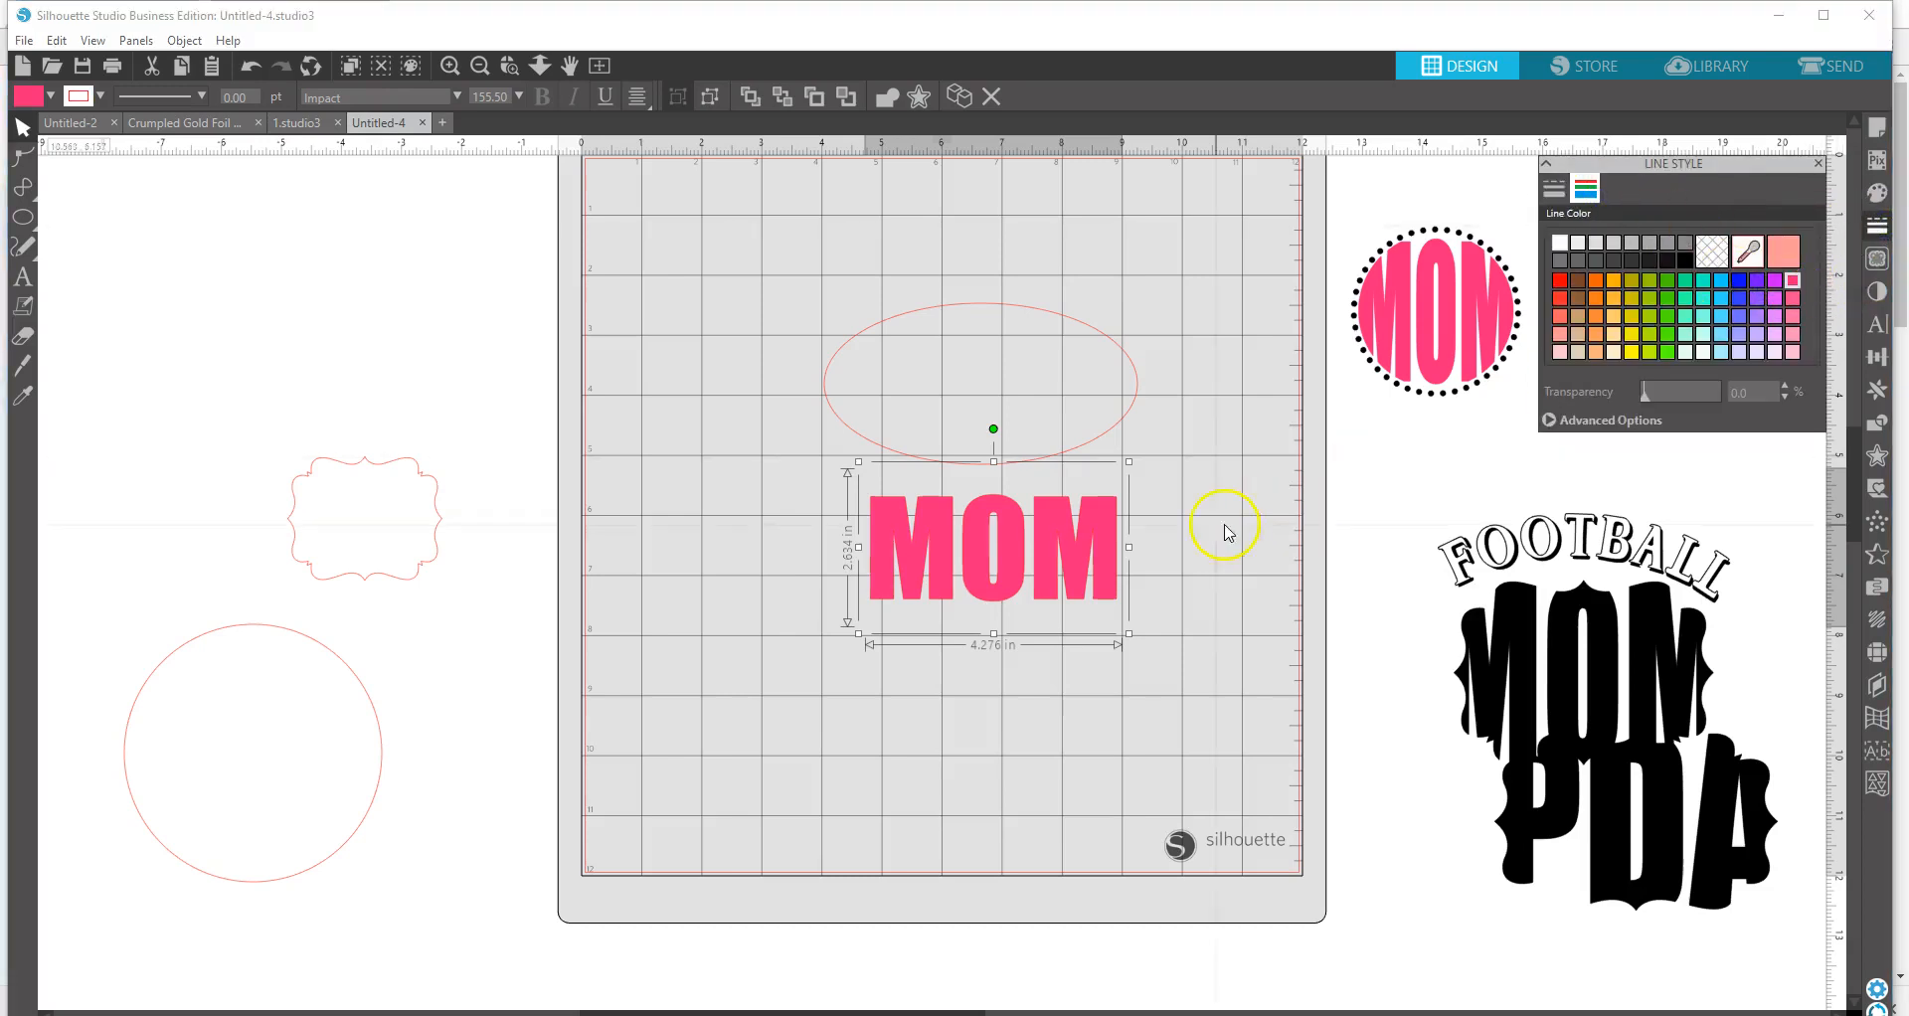
- Place the pink MOM over the oval and stretch it taller, and narrow the oval from both sides to about 4.19 in wide
{"action": "left_click_drag", "start_coordinate": [1009, 560], "coordinate": [1006, 408]}
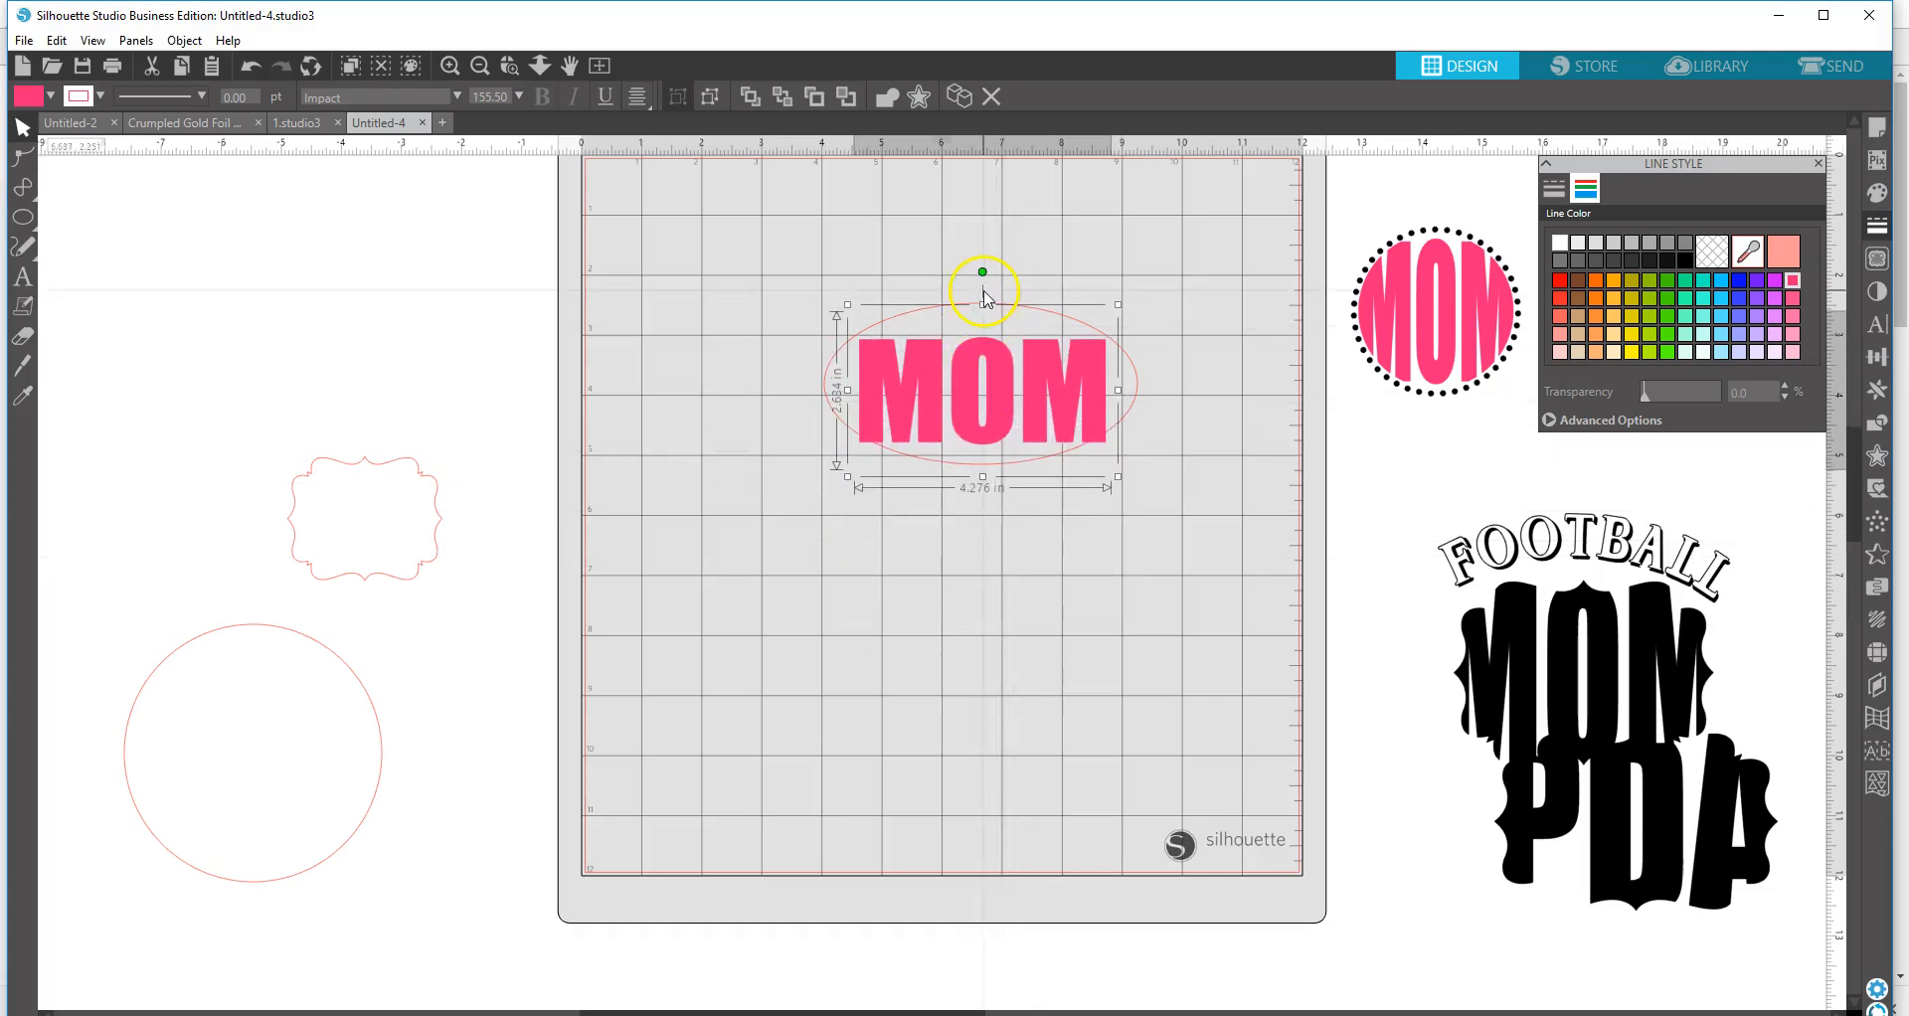
{"action": "left_click_drag", "start_coordinate": [984, 302], "coordinate": [983, 278]}
{"action": "left_click", "coordinate": [980, 413]}
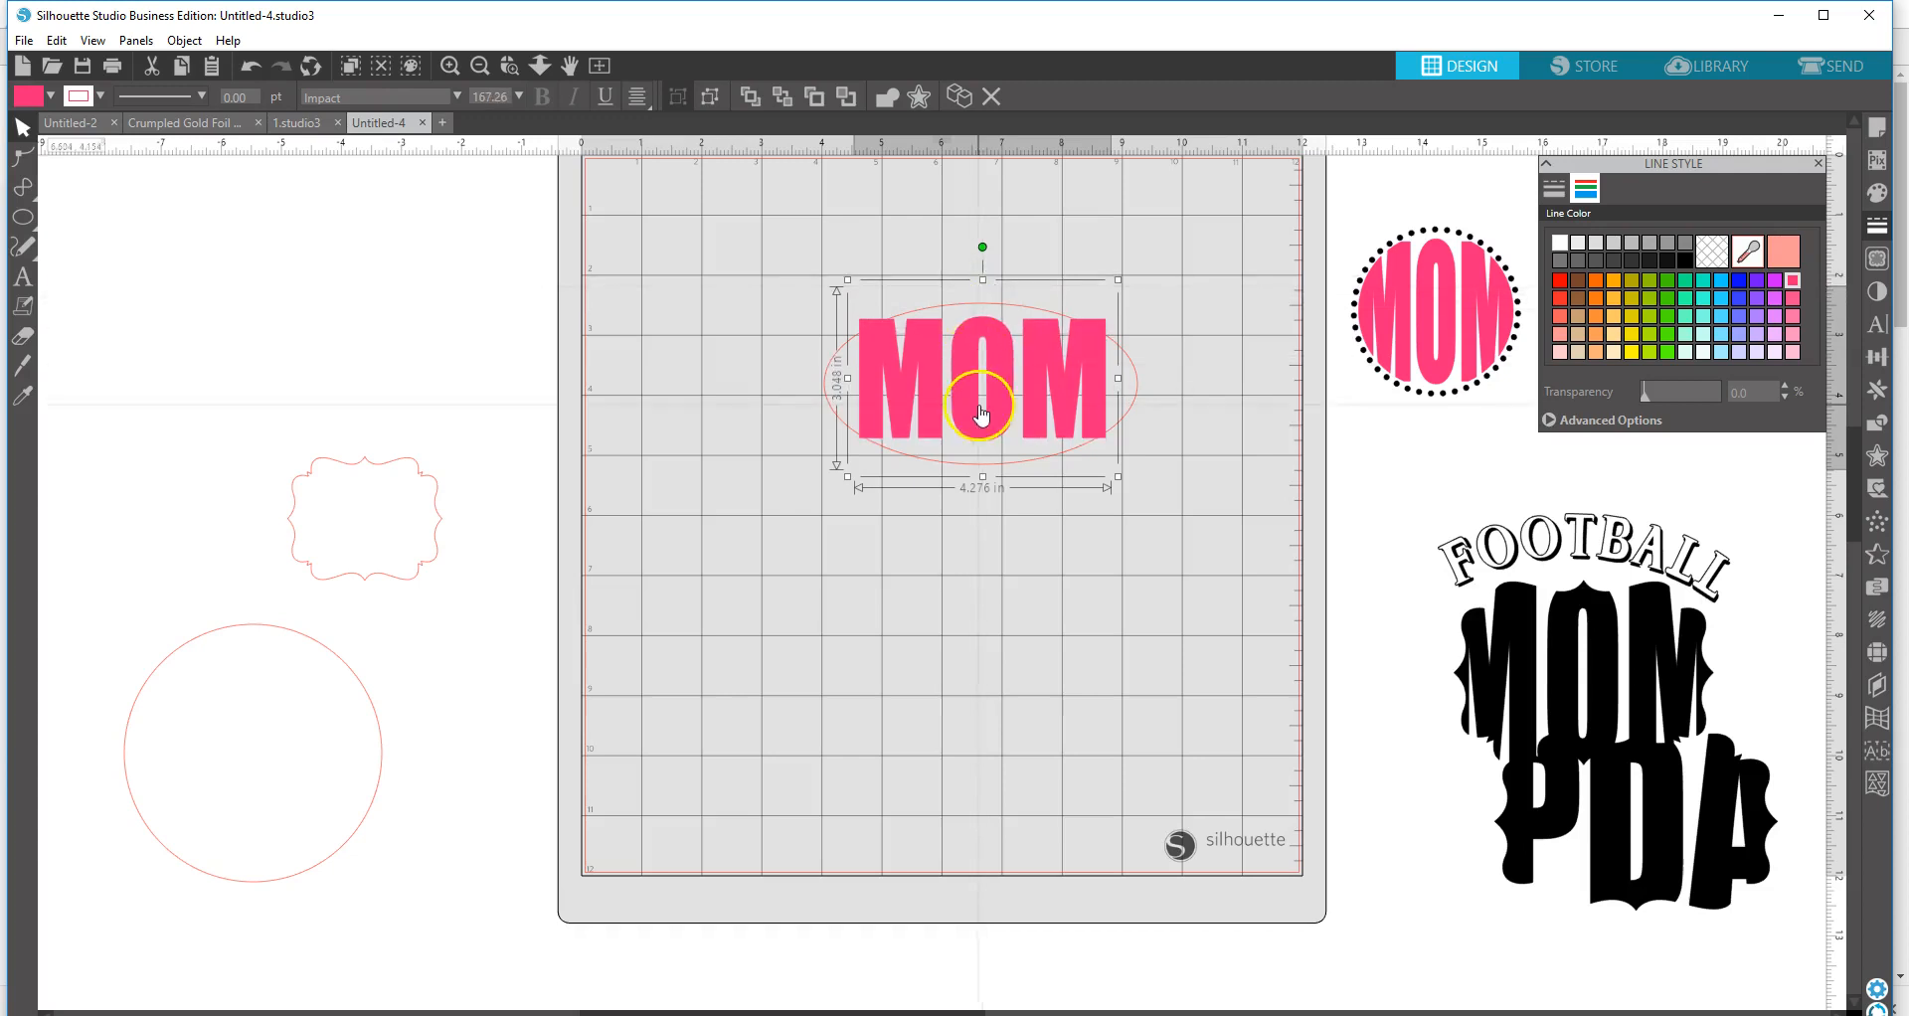
{"action": "left_click", "coordinate": [983, 465]}
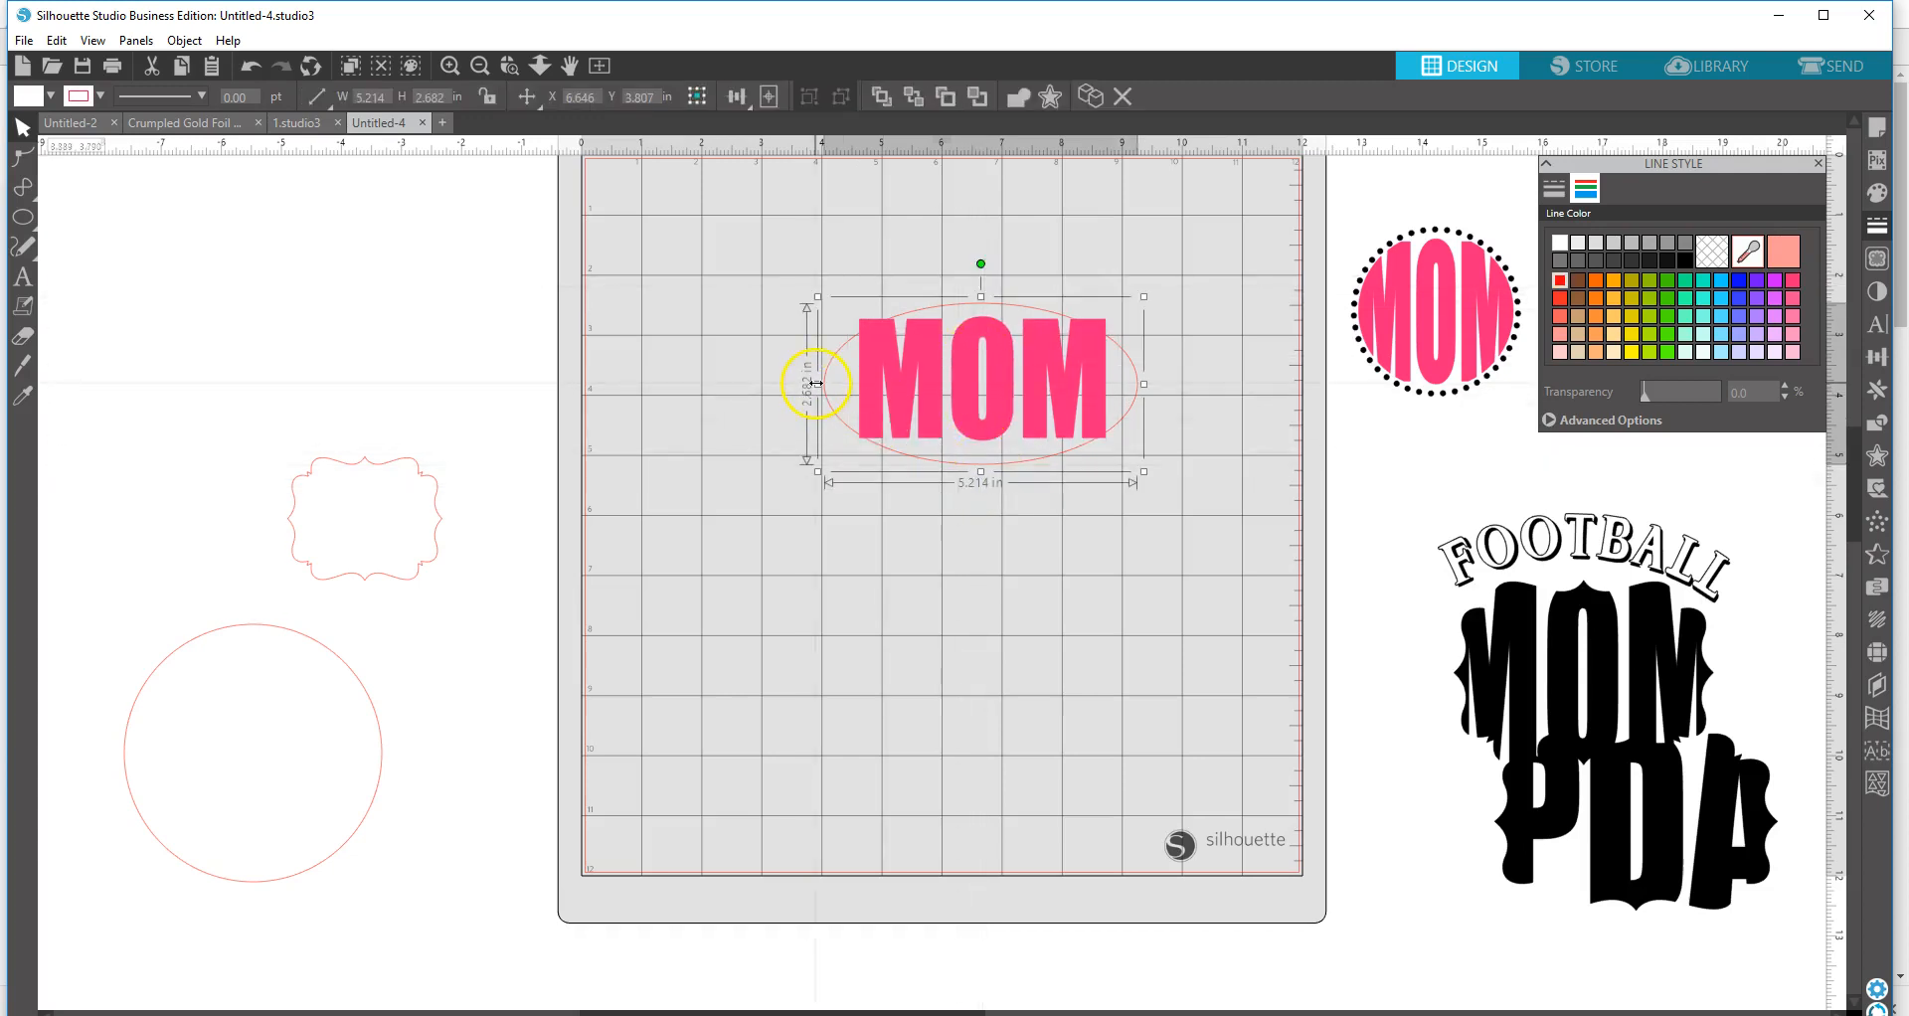
{"action": "left_click_drag", "start_coordinate": [821, 384], "coordinate": [850, 384]}
{"action": "left_click", "coordinate": [1139, 388]}
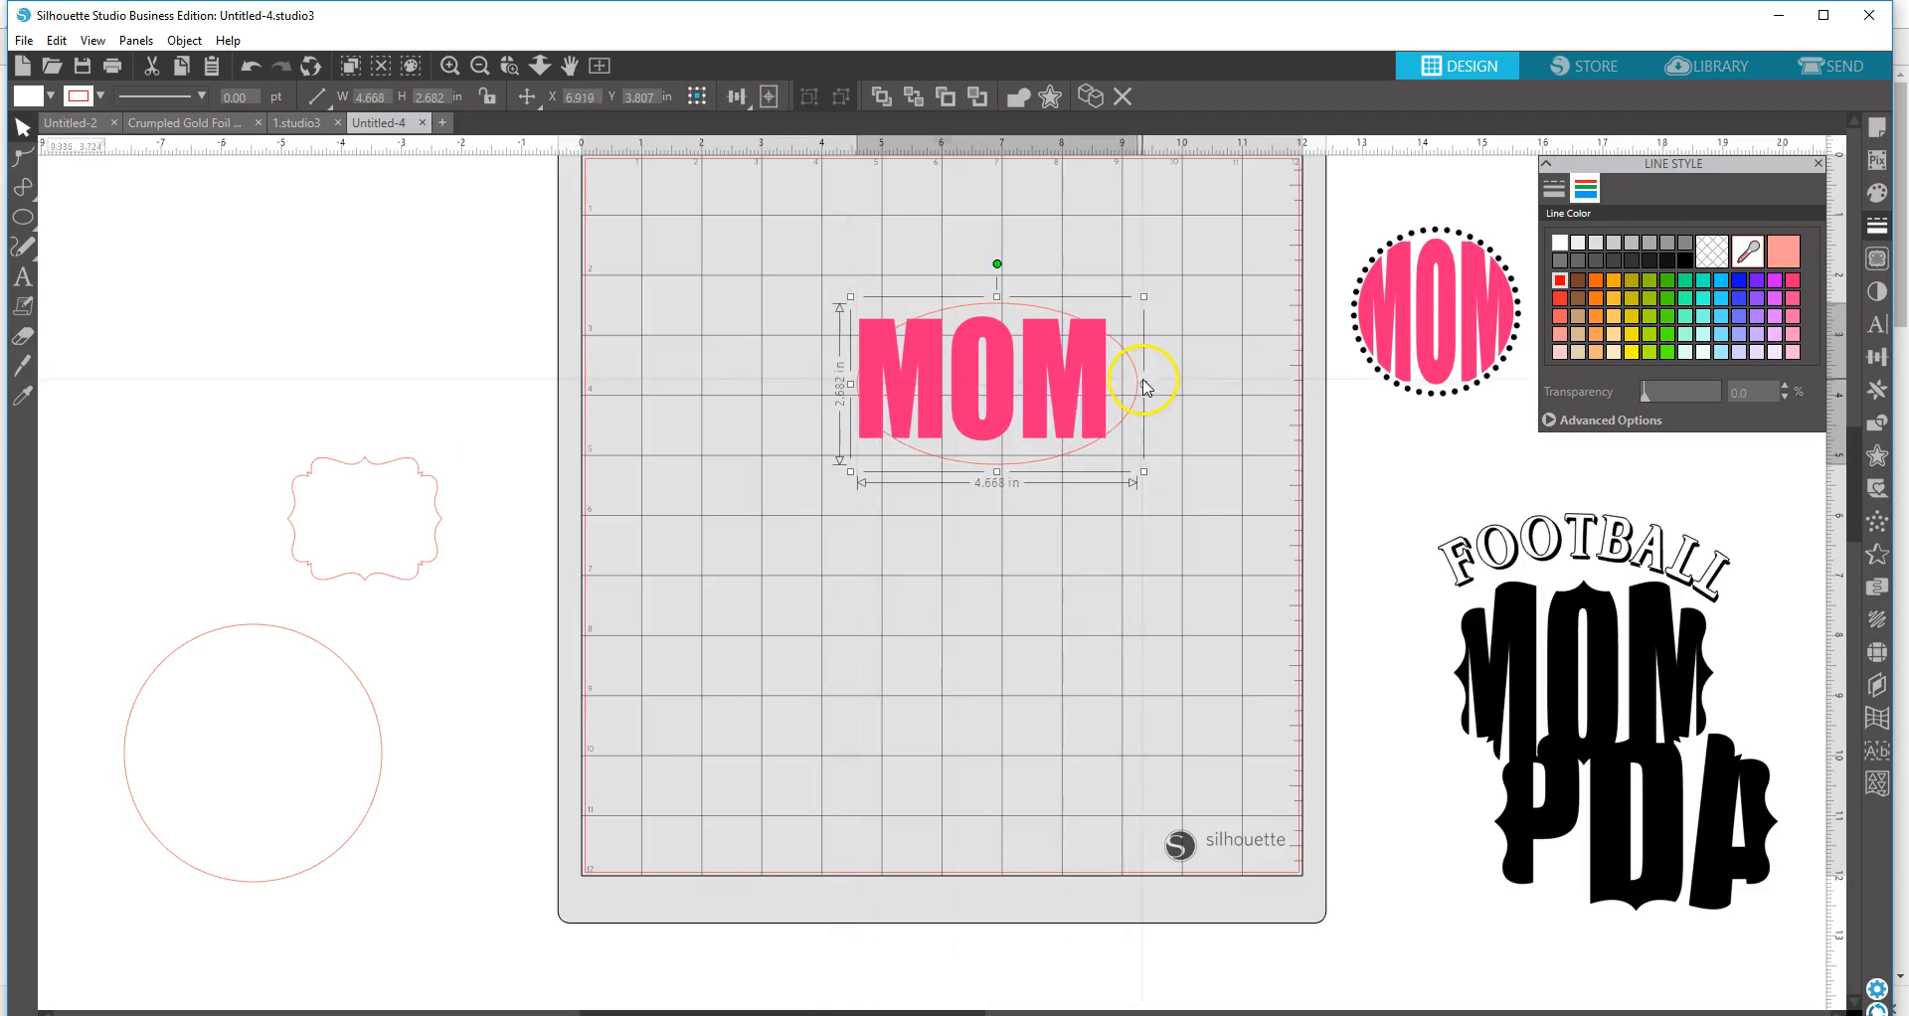
{"action": "left_click_drag", "start_coordinate": [1145, 383], "coordinate": [1114, 383]}
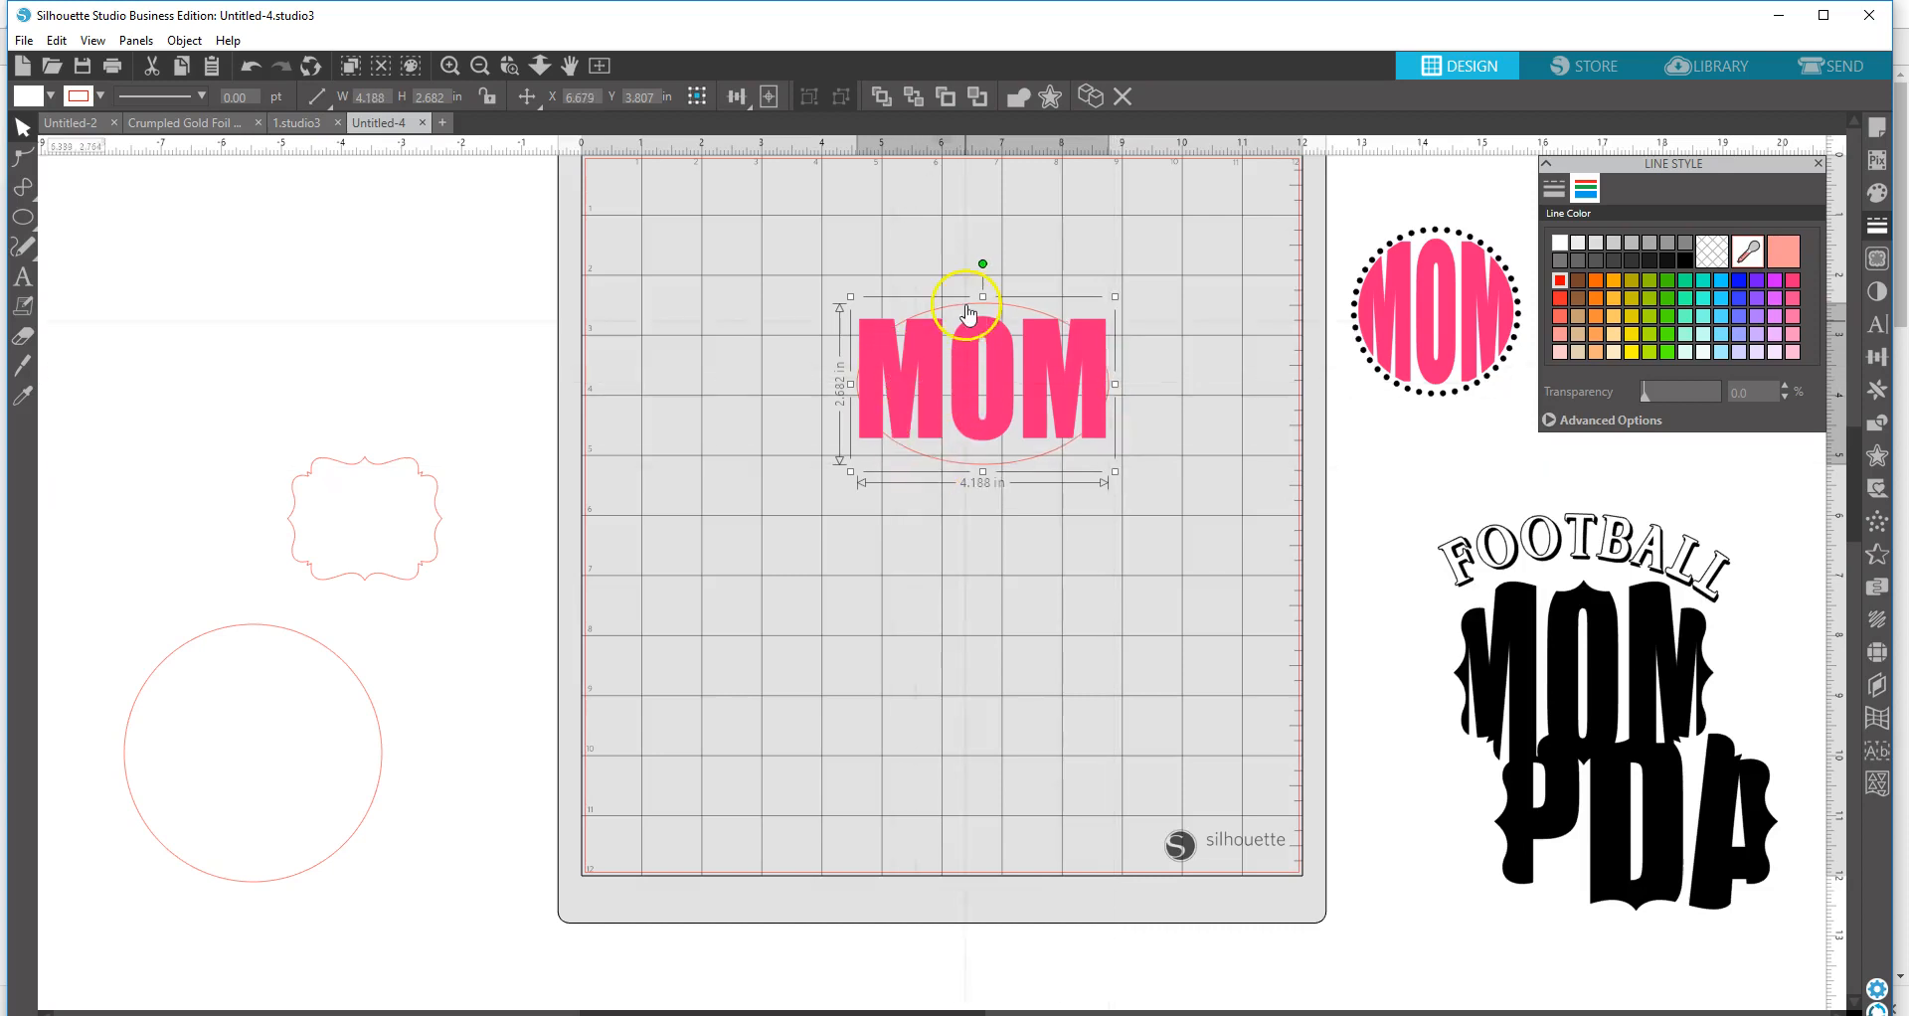
- Move MOM and the oval together to the middle of the page, and center the oval exactly on the page
{"action": "left_click_drag", "start_coordinate": [857, 299], "coordinate": [1112, 495]}
{"action": "left_click_drag", "start_coordinate": [1057, 414], "coordinate": [1014, 555]}
{"action": "left_click", "coordinate": [1024, 648]}
{"action": "left_click", "coordinate": [997, 587]}
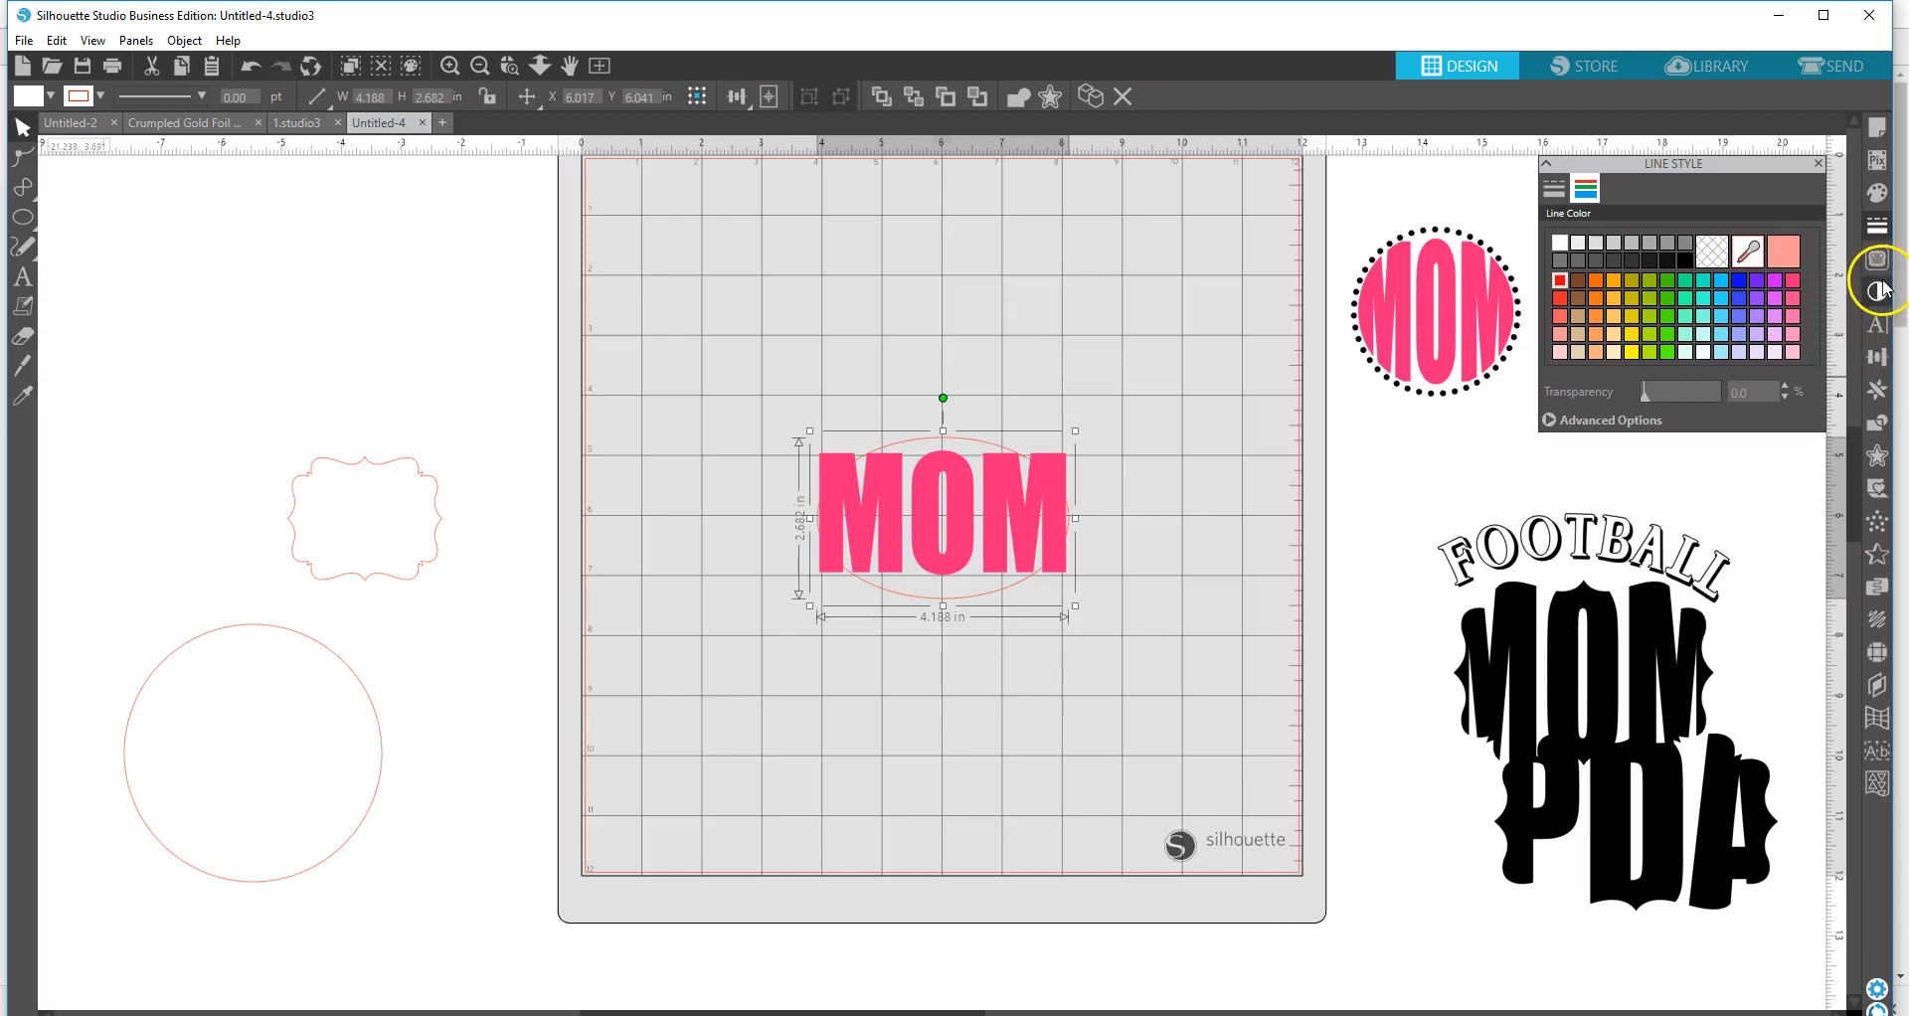
{"action": "left_click", "coordinate": [1877, 356]}
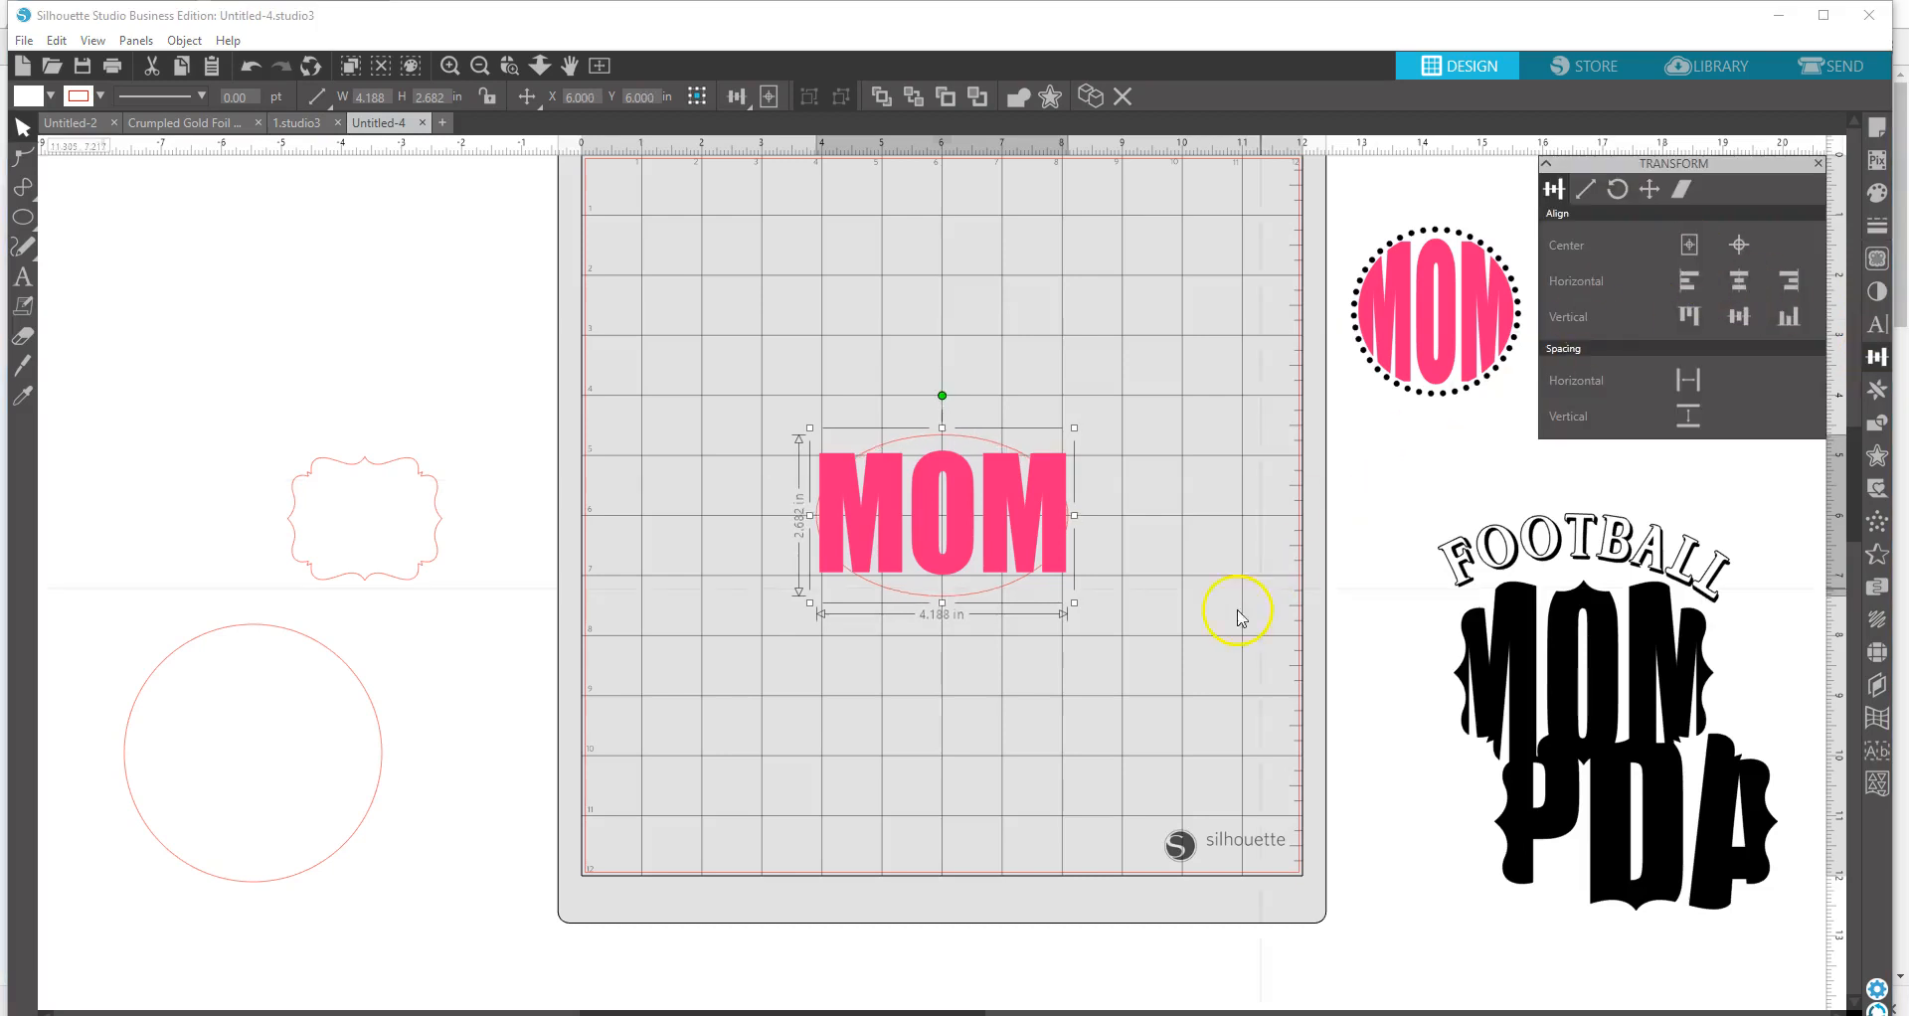
{"action": "left_click", "coordinate": [1143, 696]}
- Enlarge MOM to about 4.4 in wide, center it on the page, and stretch it up and down to span the oval's height
{"action": "left_click", "coordinate": [1032, 545]}
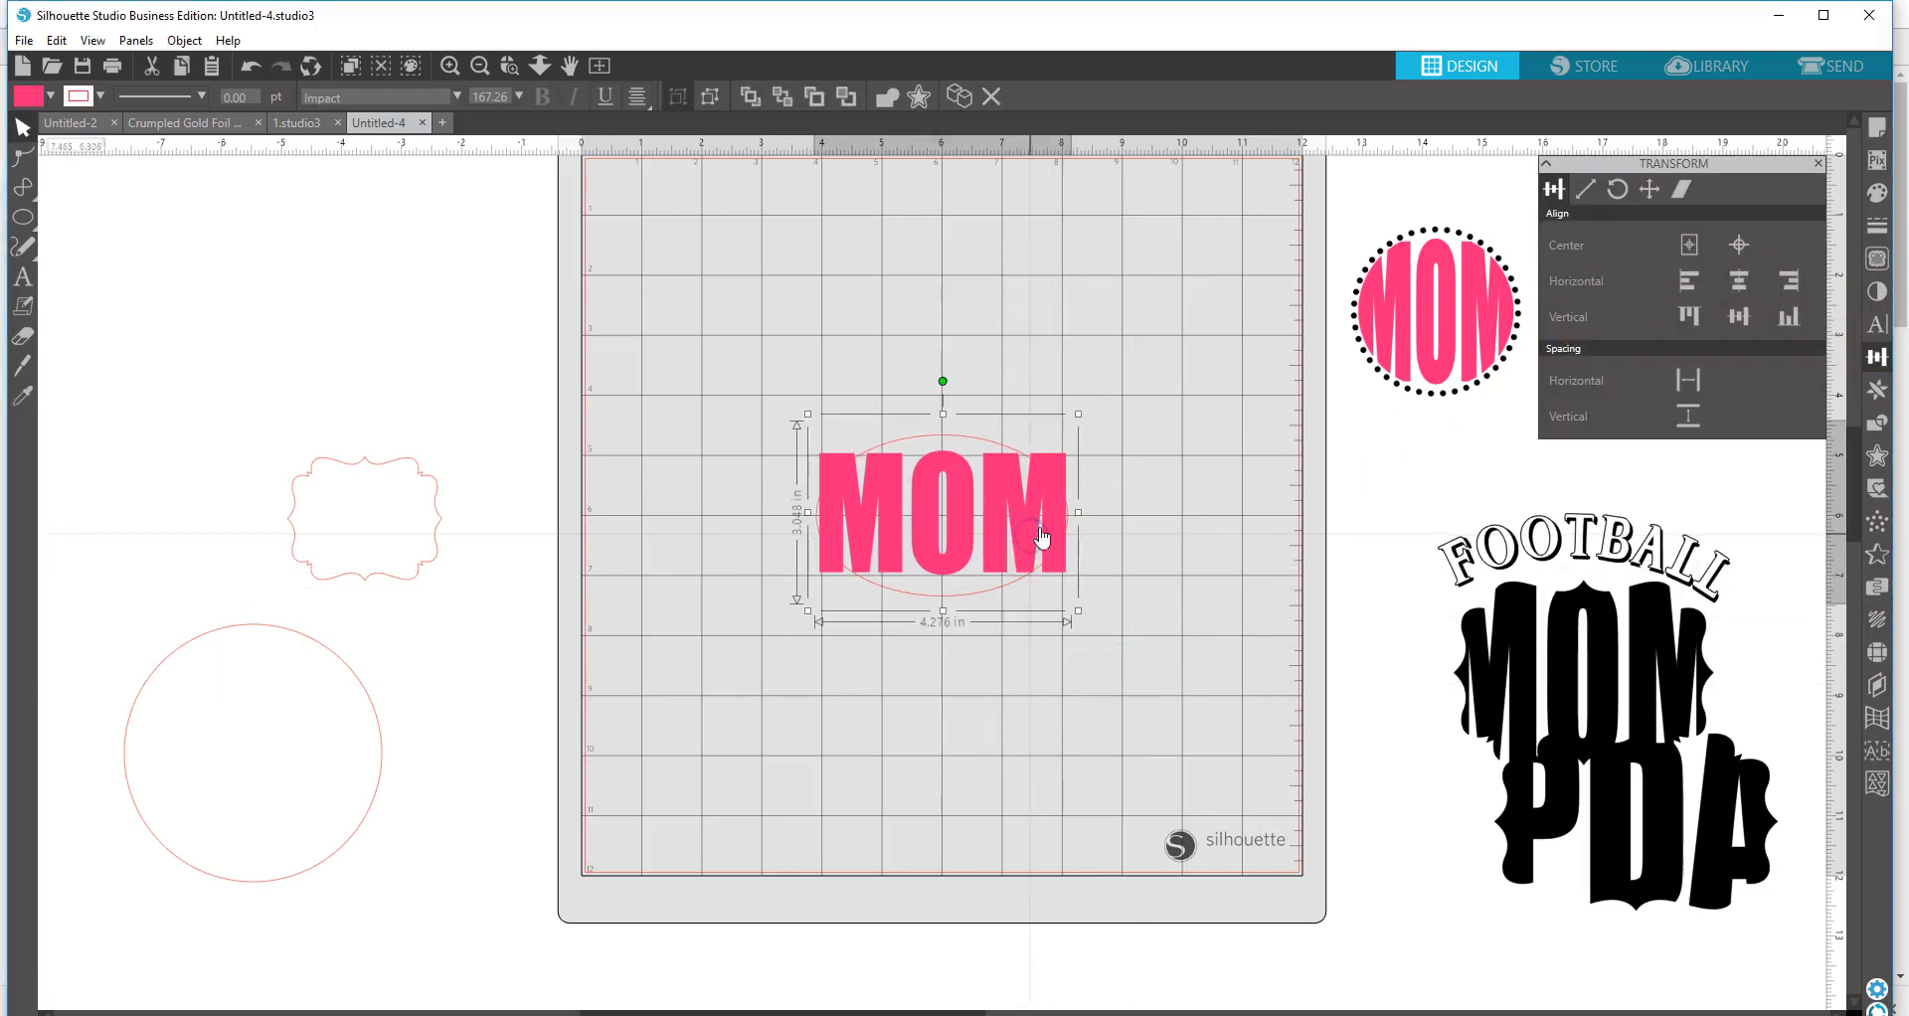
{"action": "left_click_drag", "start_coordinate": [1081, 416], "coordinate": [1090, 413]}
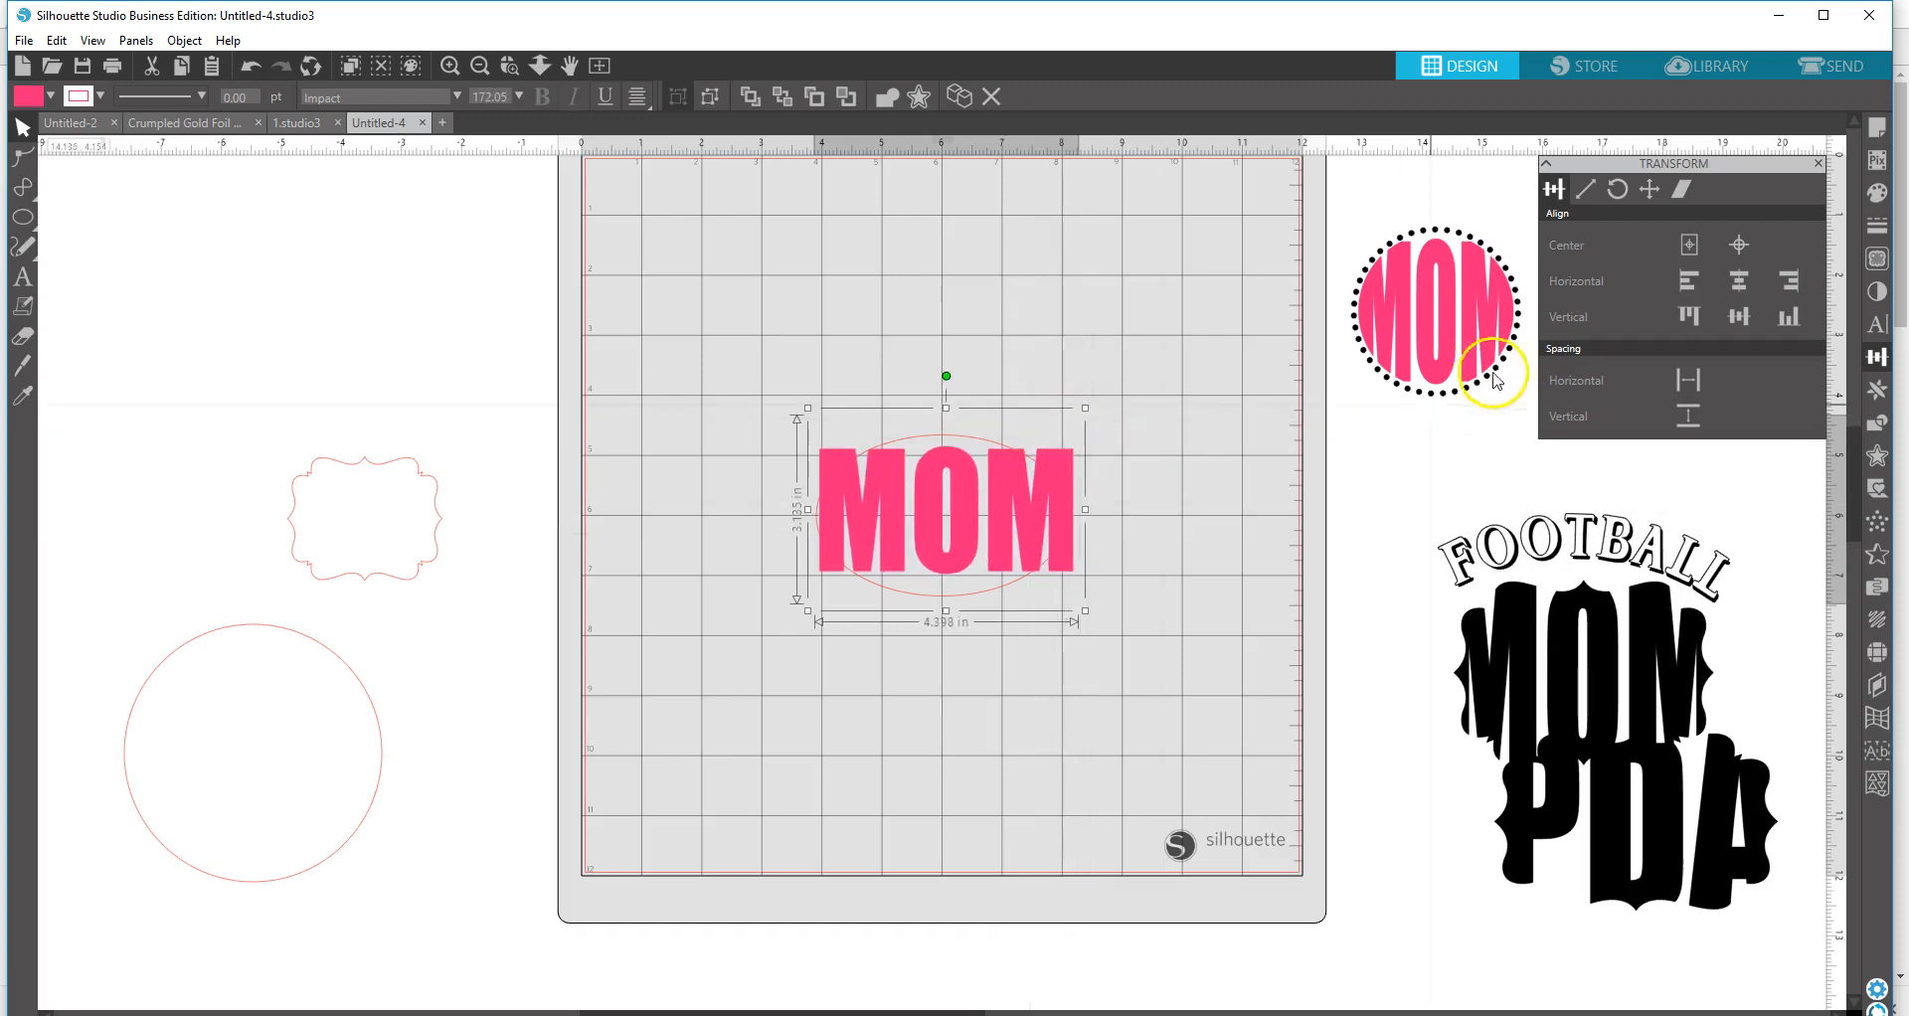
{"action": "left_click", "coordinate": [1690, 244]}
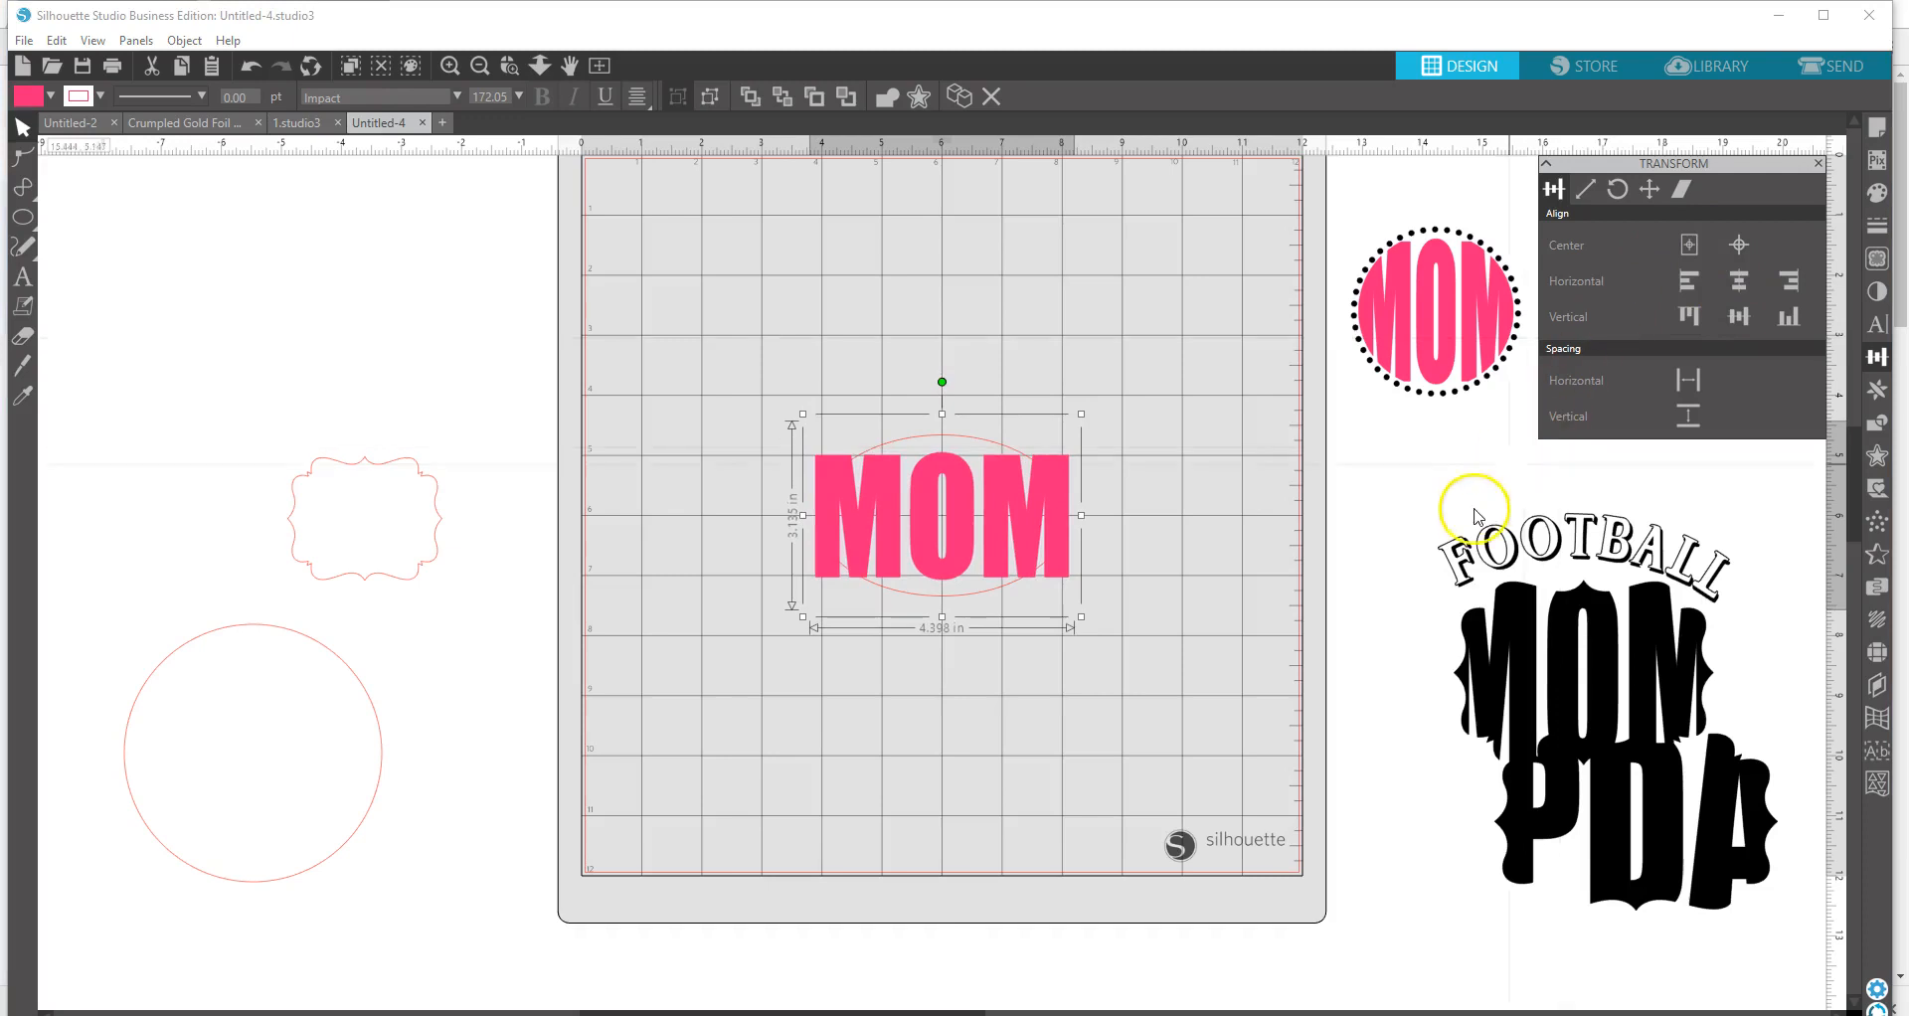
{"action": "right_click", "coordinate": [957, 563]}
{"action": "left_click_drag", "start_coordinate": [942, 617], "coordinate": [943, 640]}
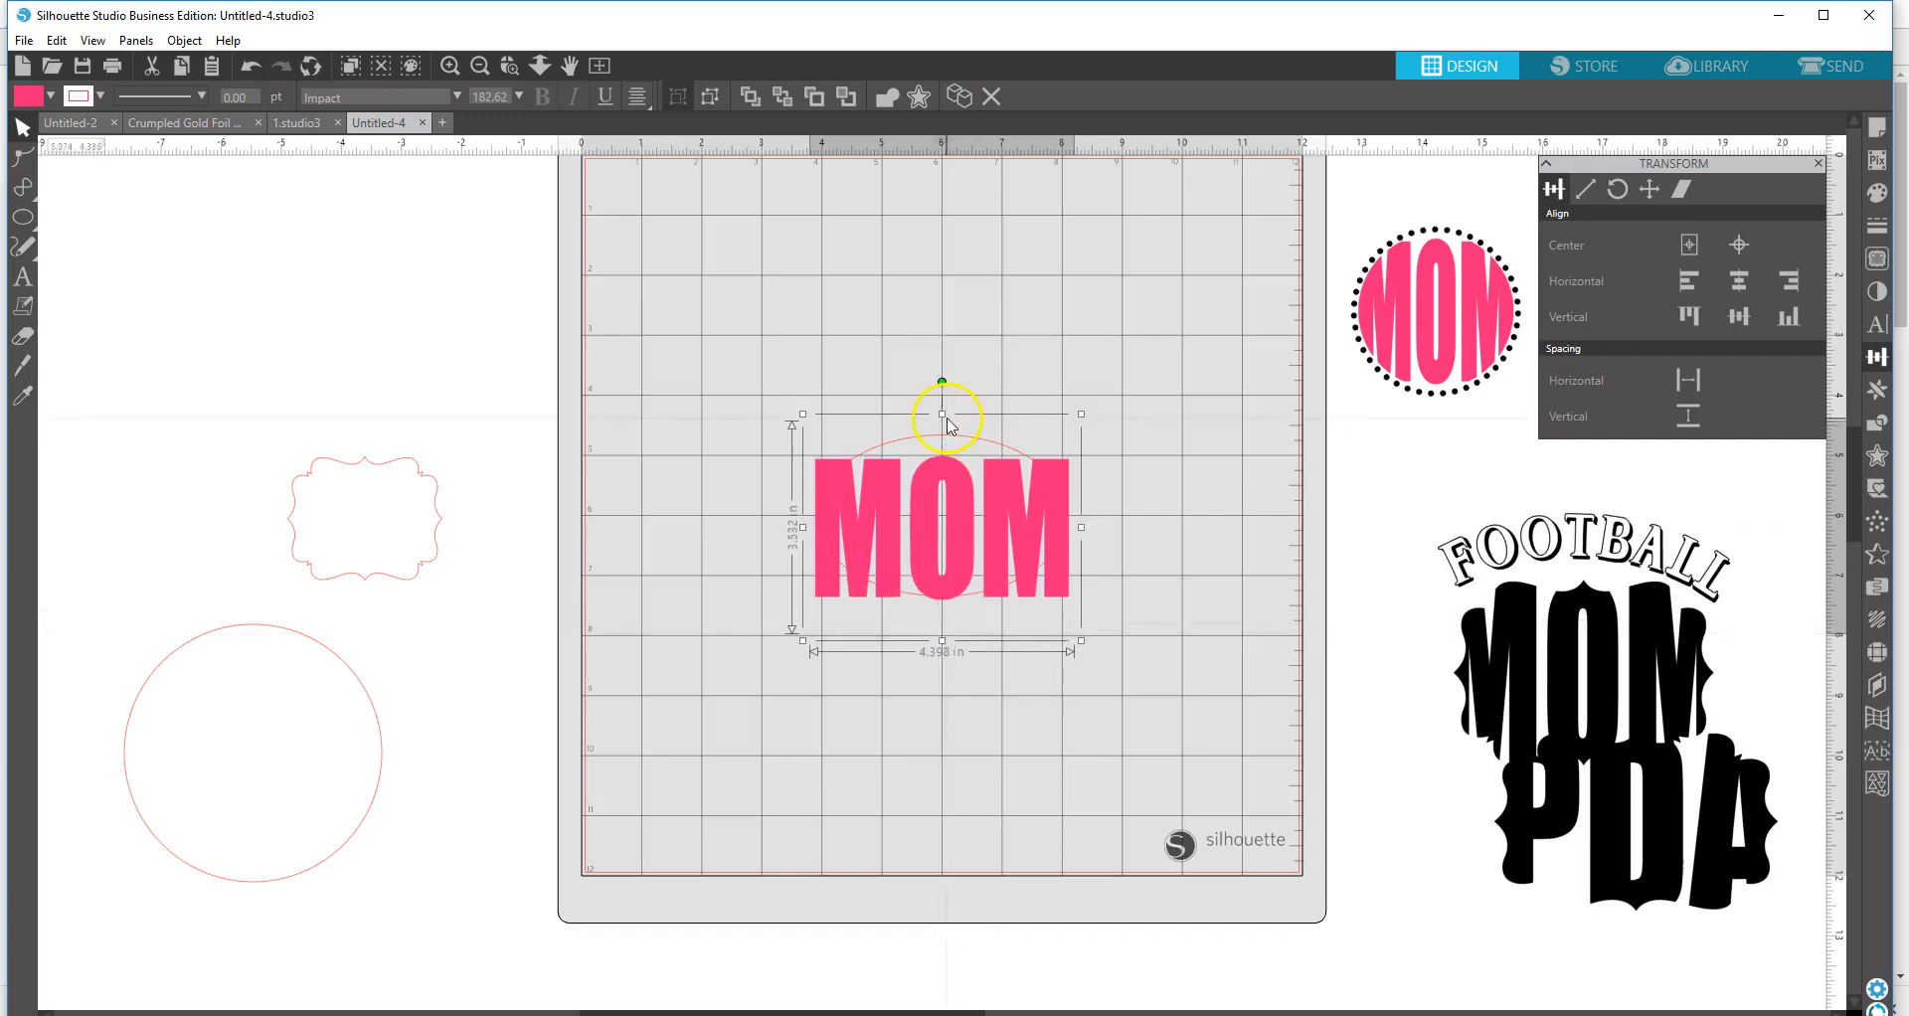
{"action": "left_click_drag", "start_coordinate": [942, 415], "coordinate": [943, 387]}
{"action": "left_click", "coordinate": [1100, 583]}
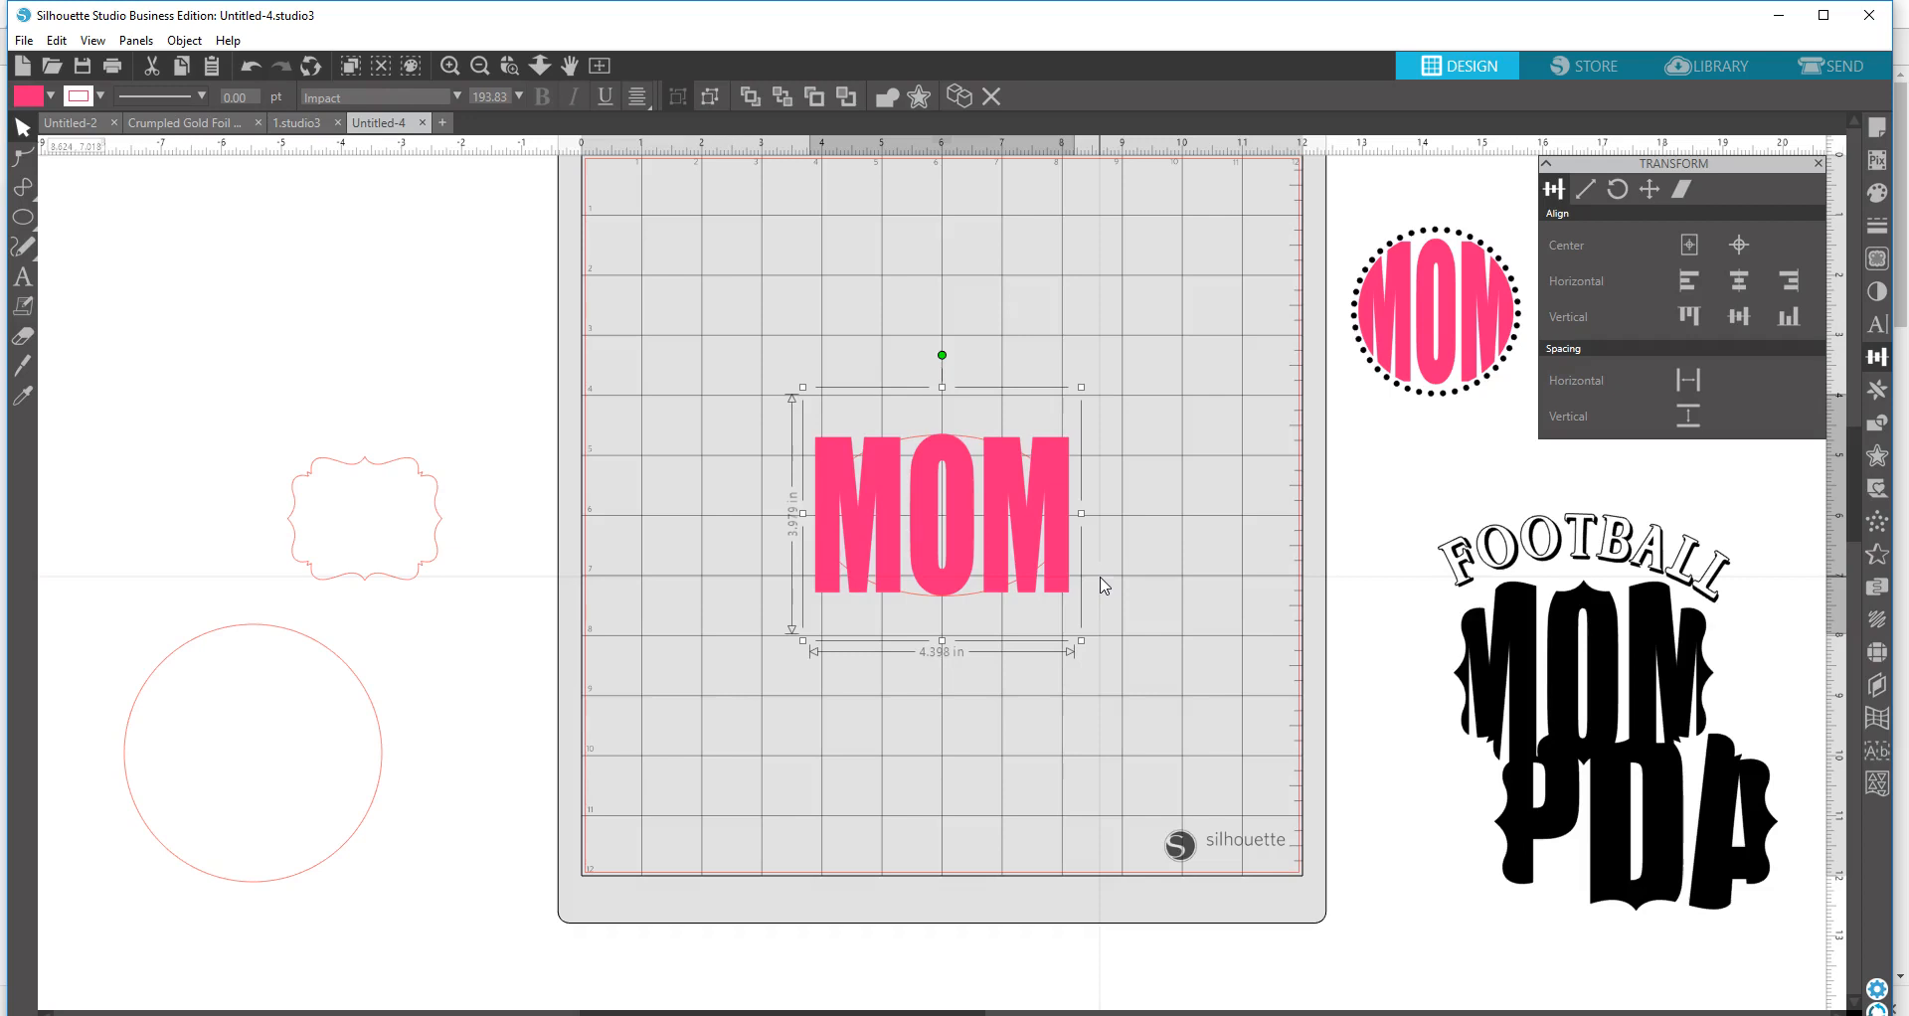
- Duplicate the oval and move the copy off the page above the decorative frame
{"action": "left_click", "coordinate": [964, 657]}
{"action": "right_click", "coordinate": [973, 601]}
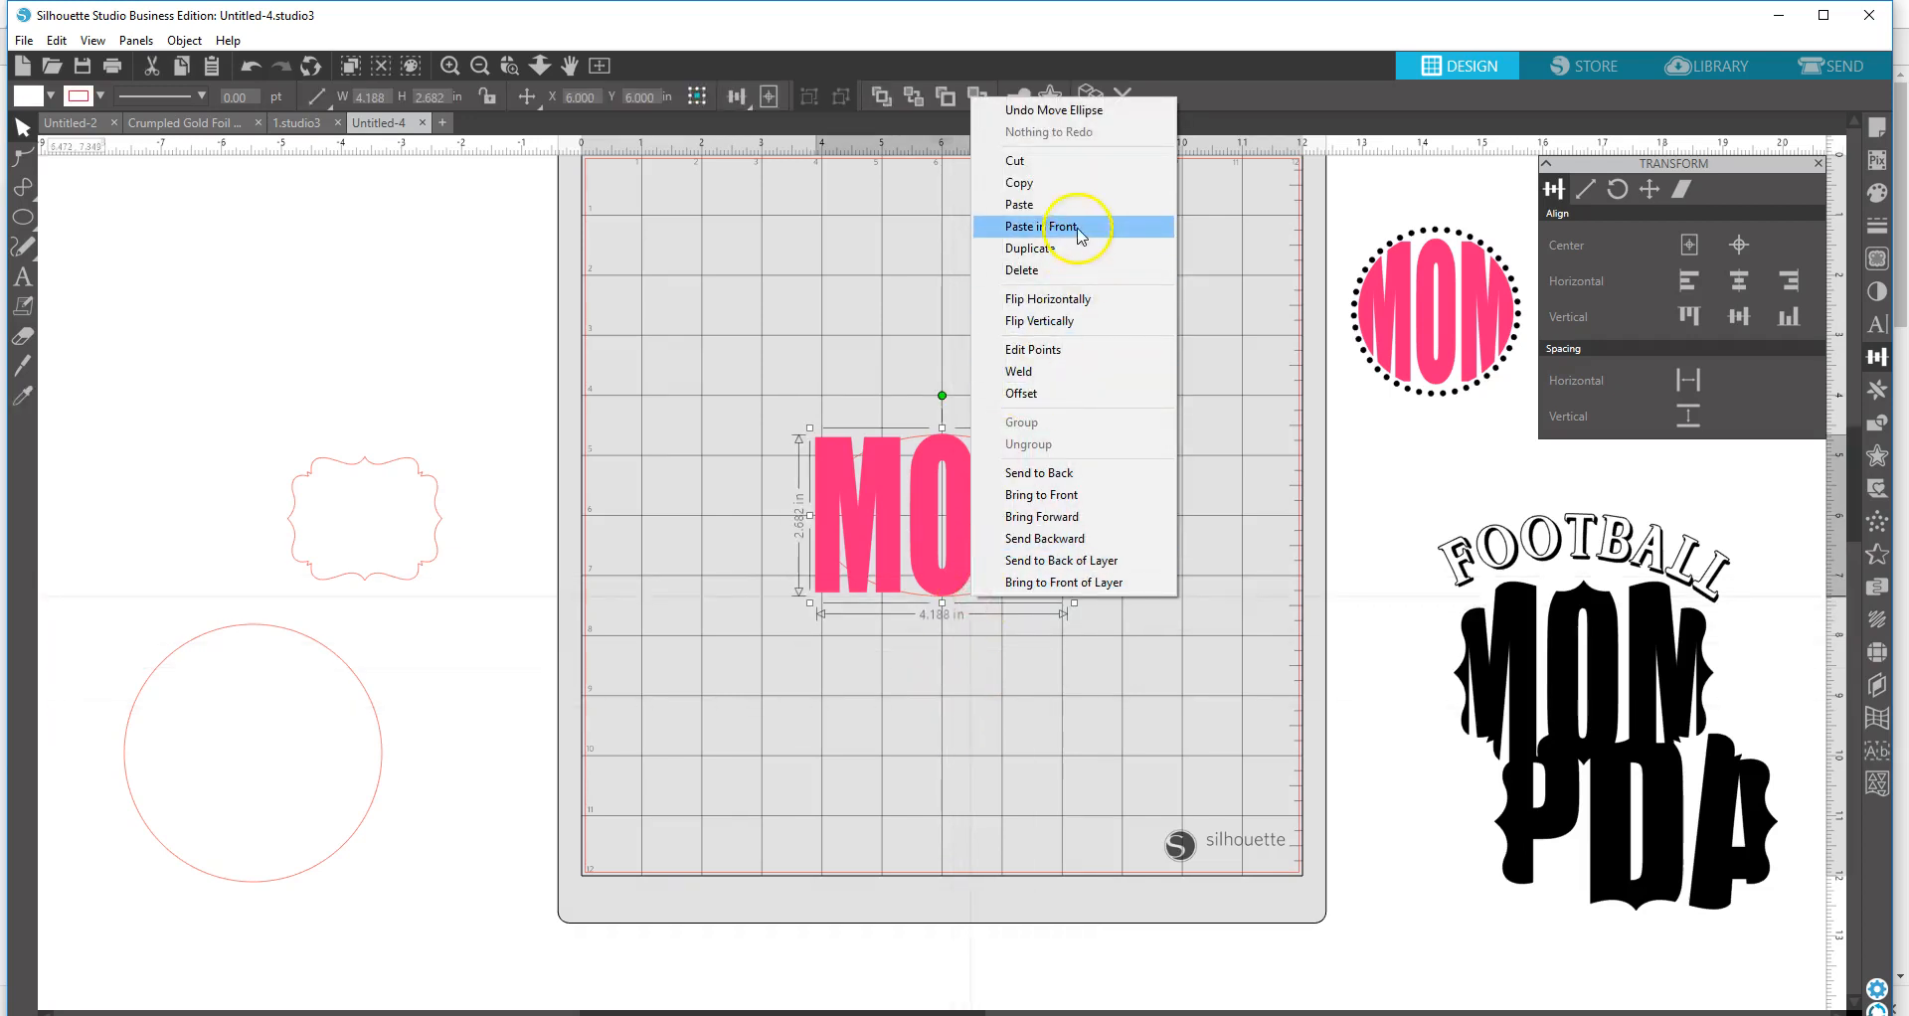
{"action": "left_click", "coordinate": [1054, 248]}
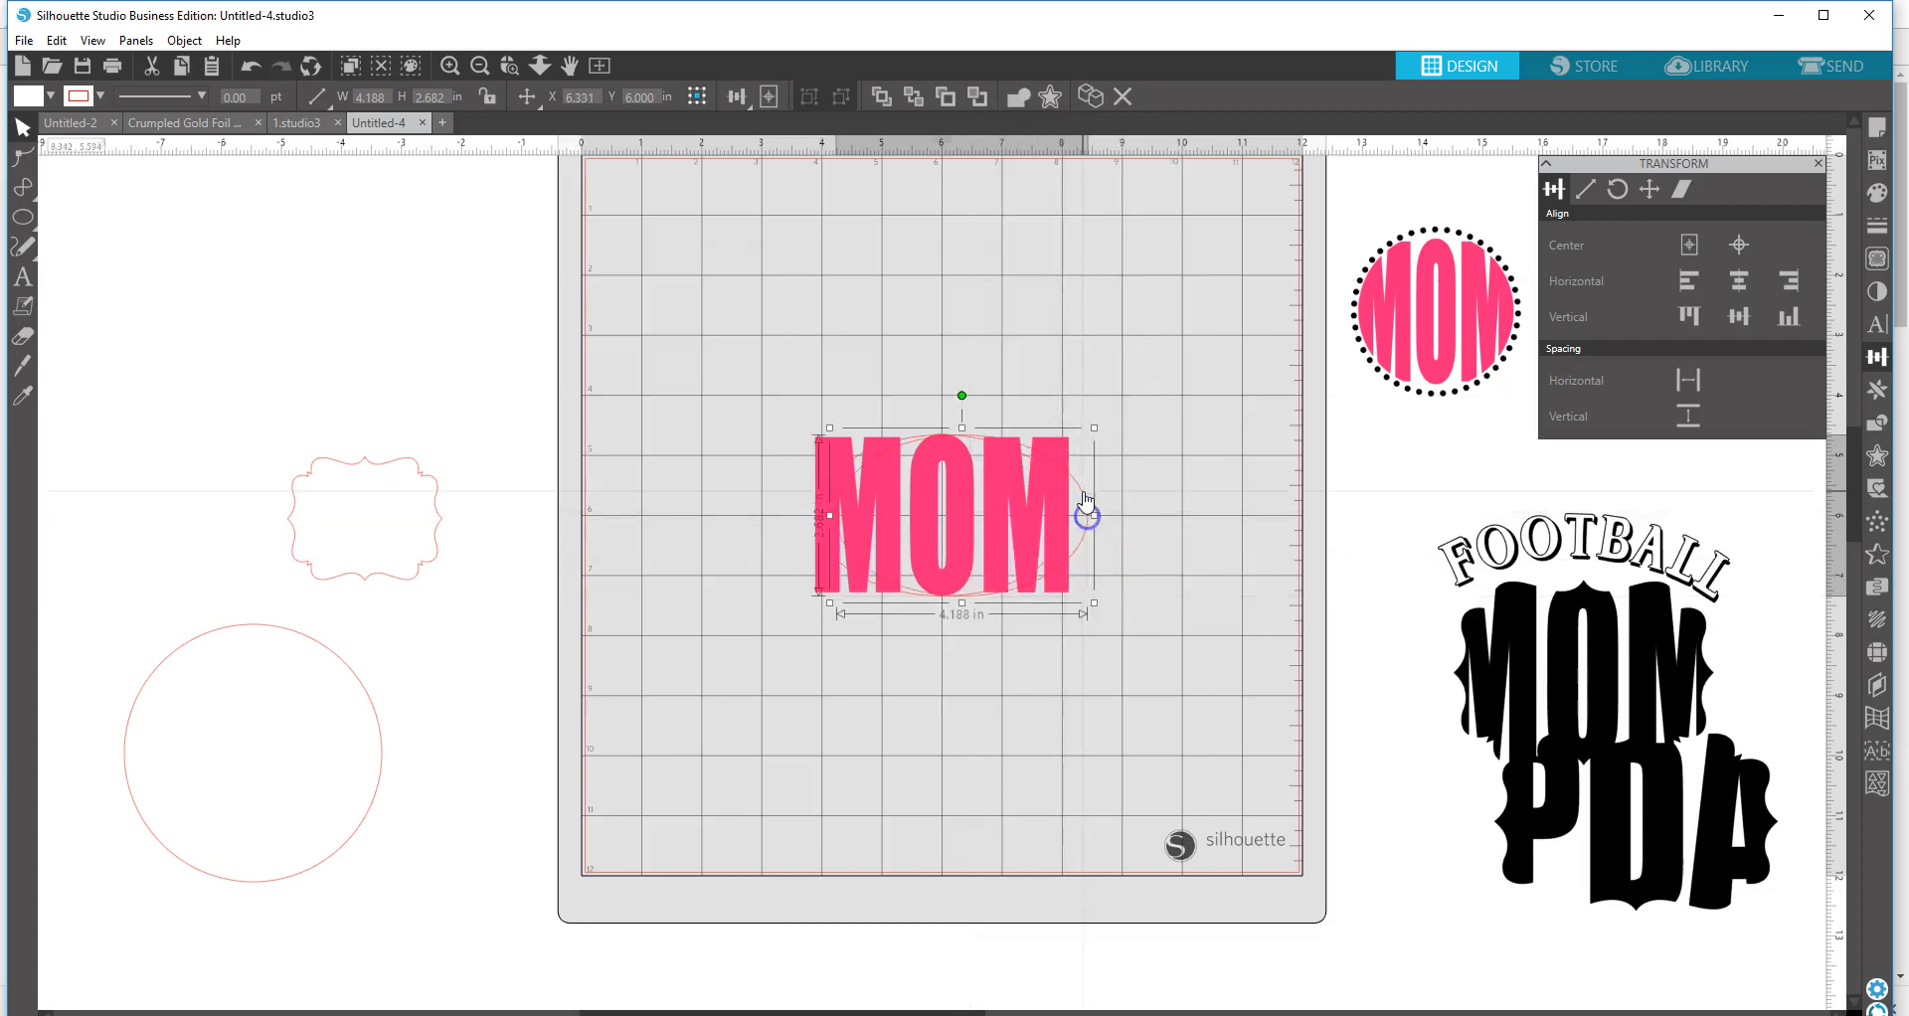
{"action": "left_click_drag", "start_coordinate": [1084, 497], "coordinate": [546, 335]}
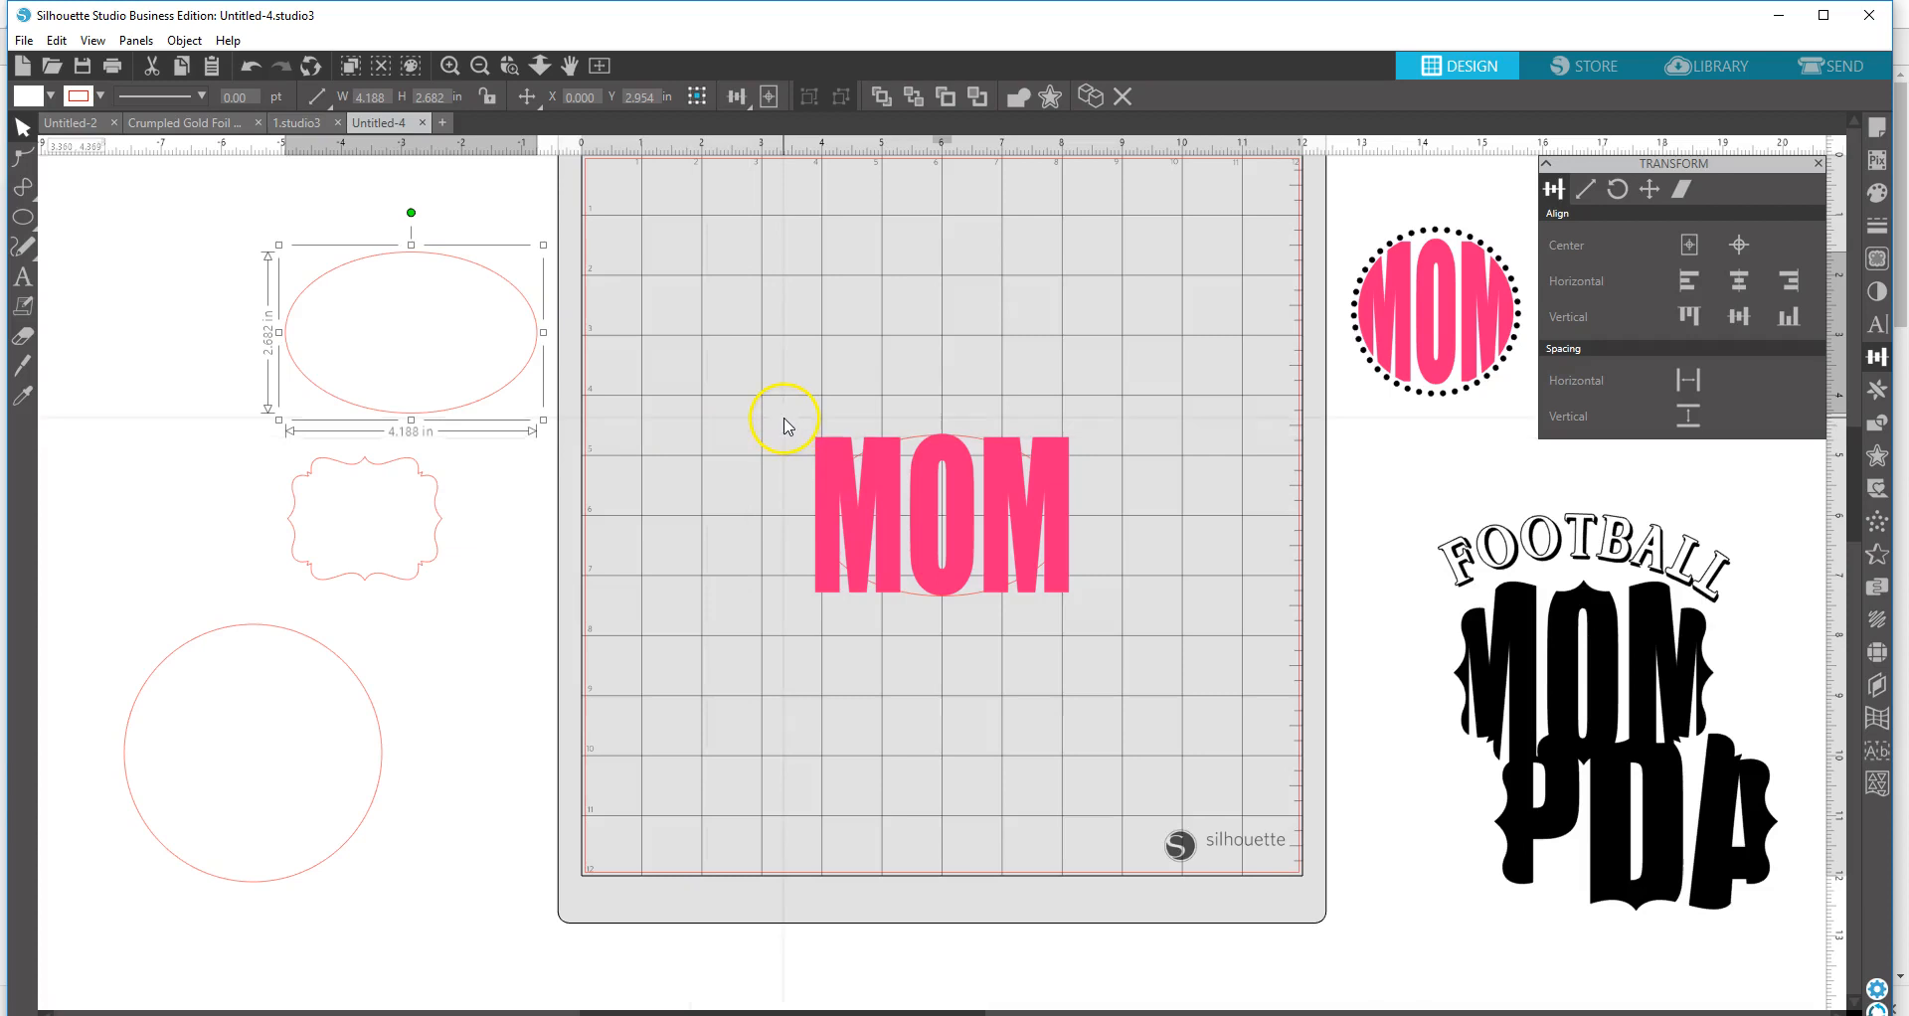
- Crop MOM to the oval, and group the resulting letter pieces
{"action": "left_click_drag", "start_coordinate": [786, 426], "coordinate": [1117, 644]}
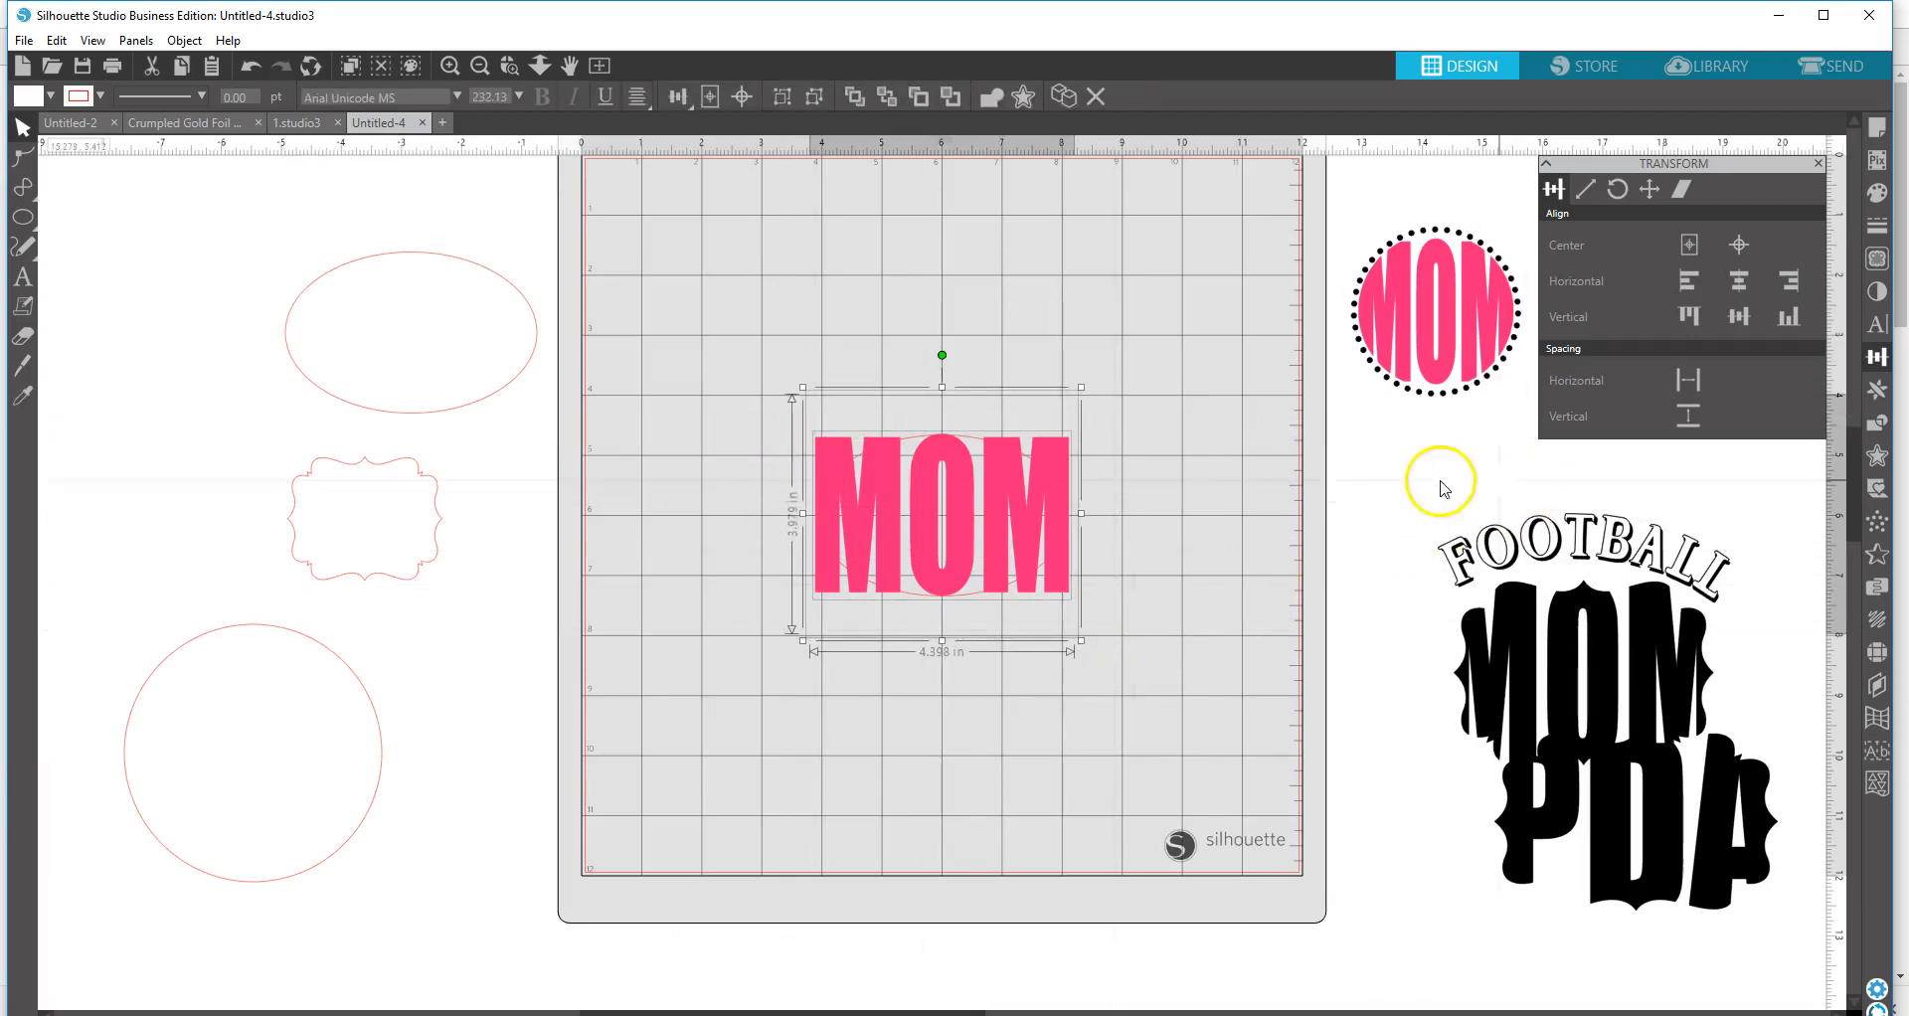
{"action": "left_click", "coordinate": [1875, 422]}
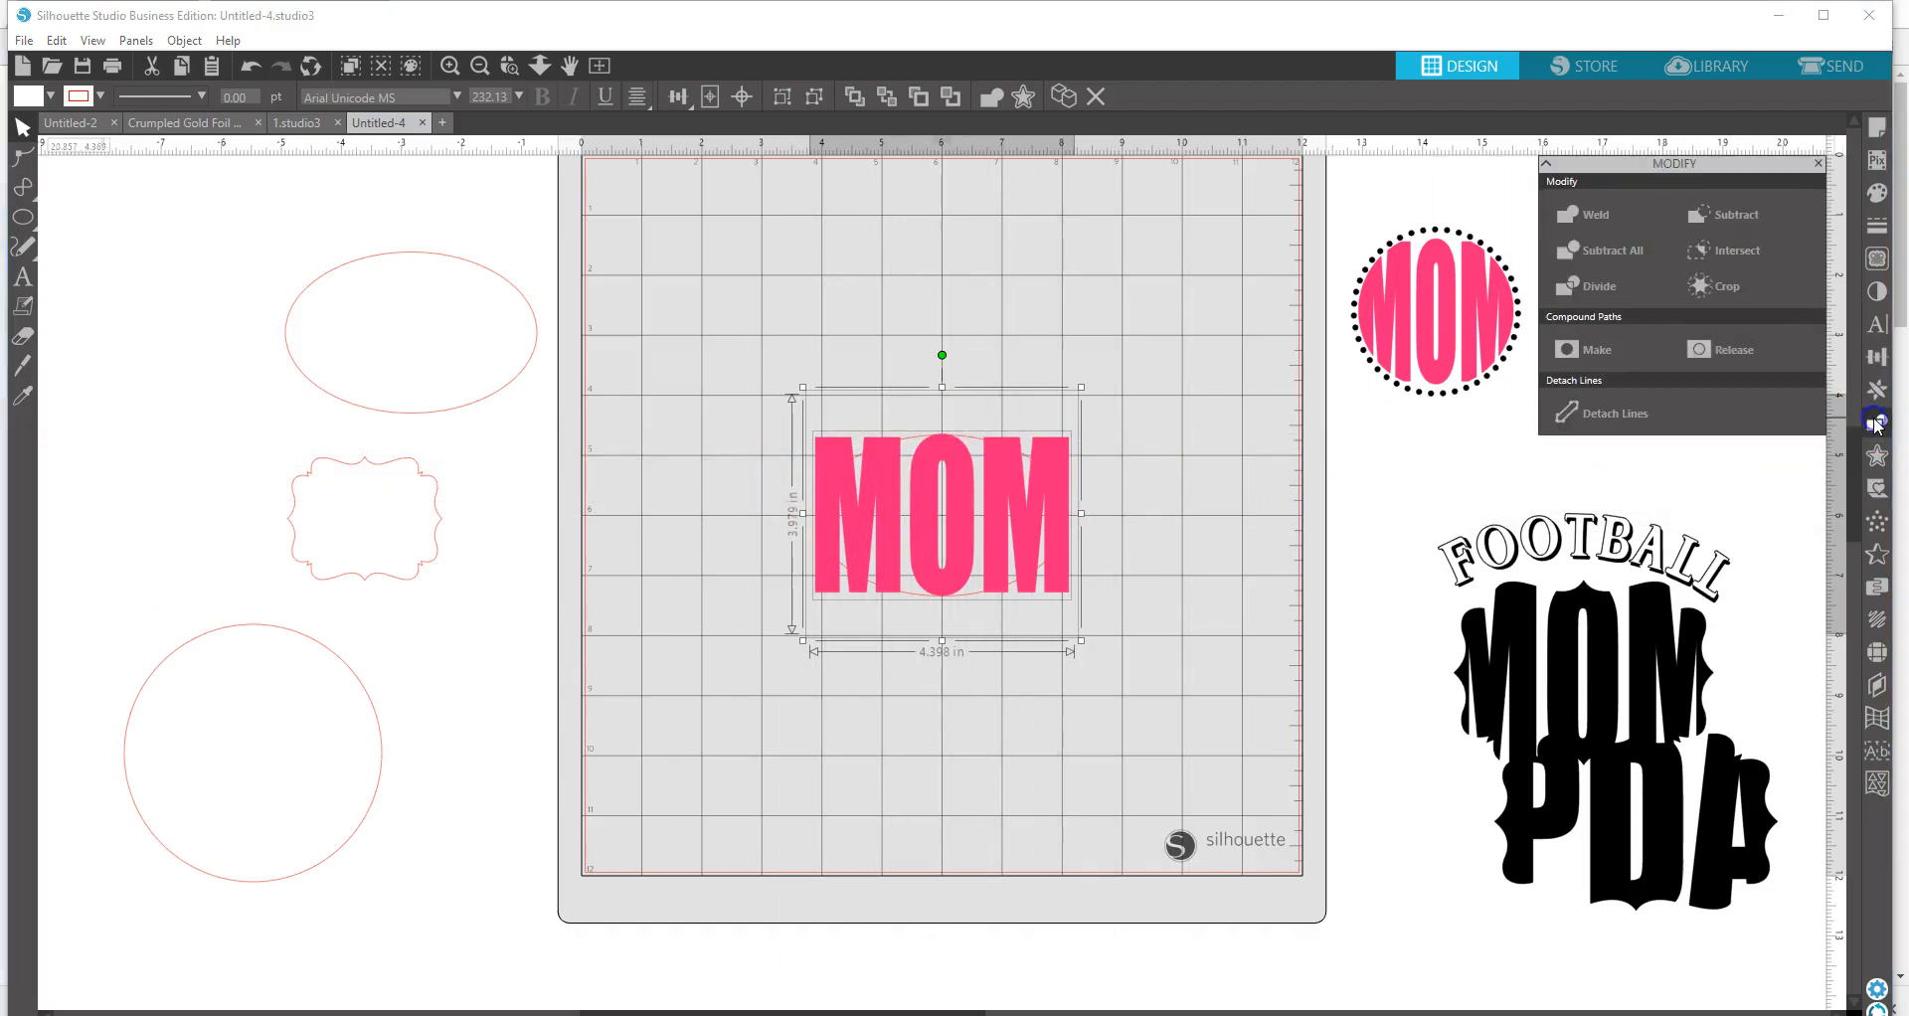
{"action": "left_click", "coordinate": [1712, 346]}
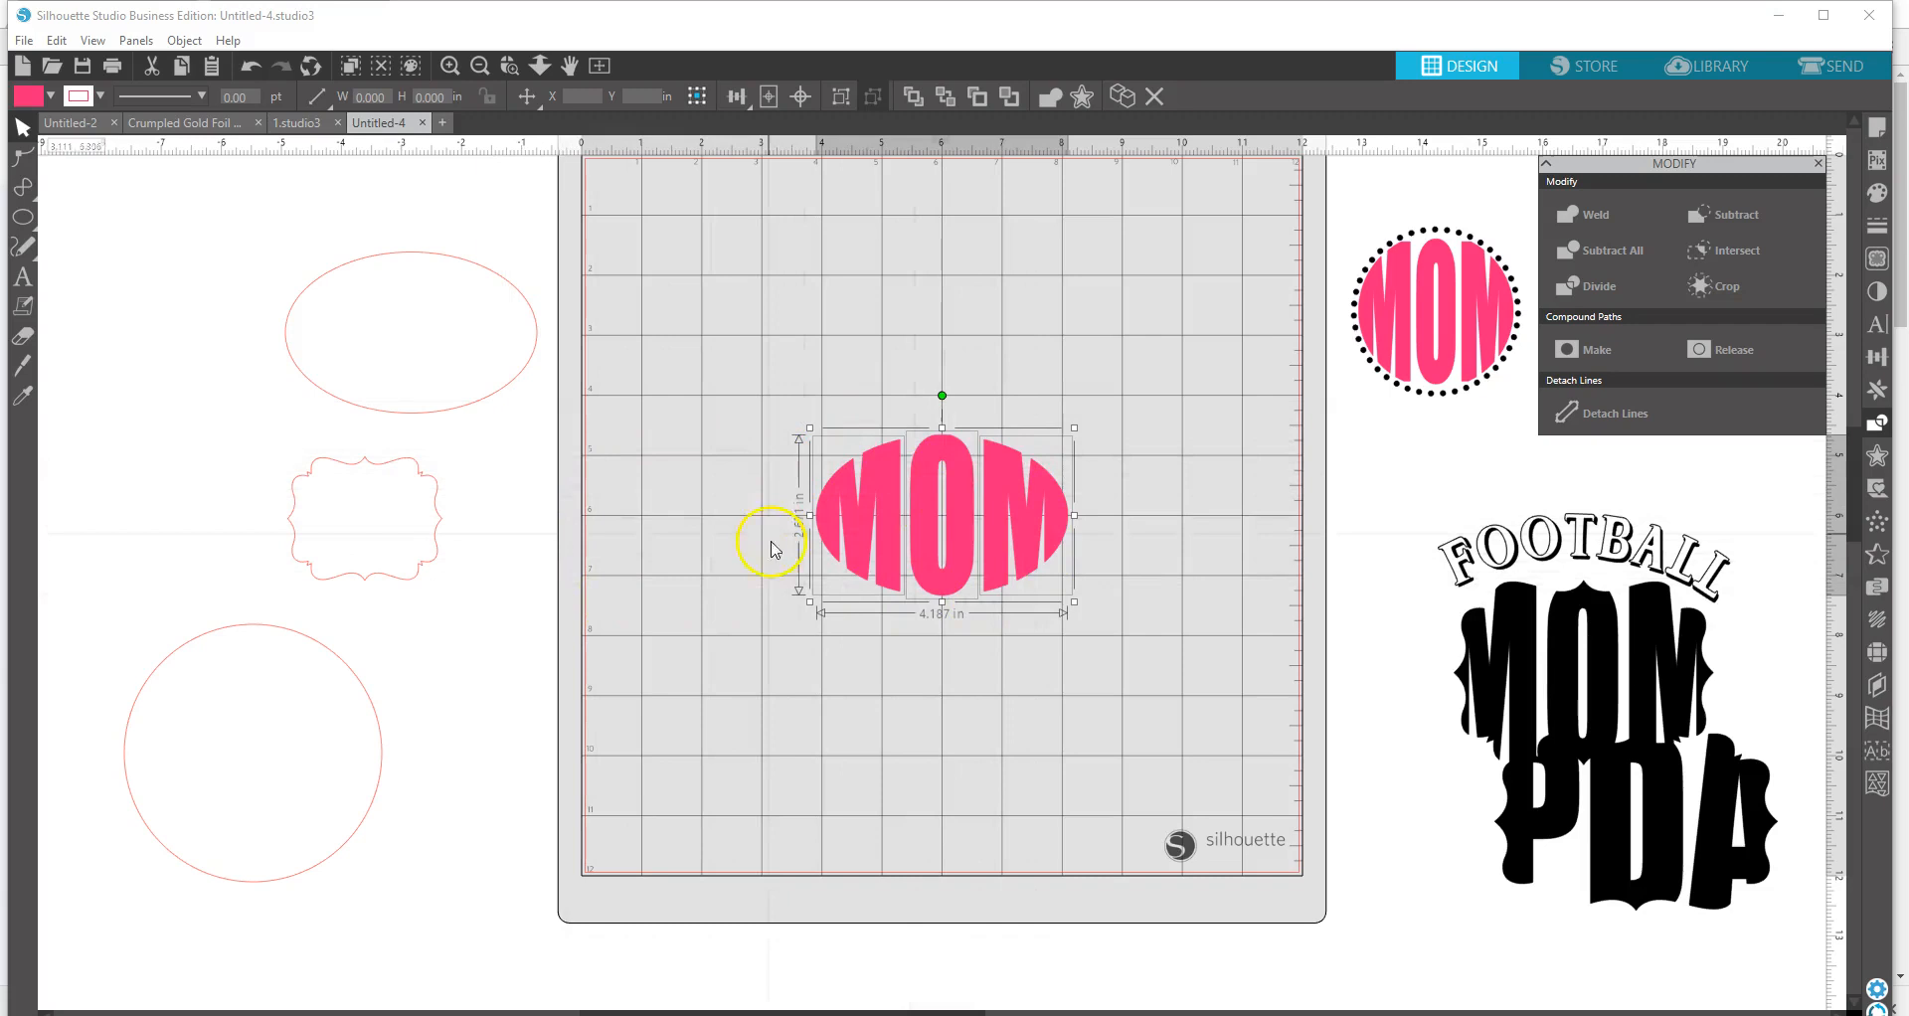
{"action": "right_click", "coordinate": [960, 522]}
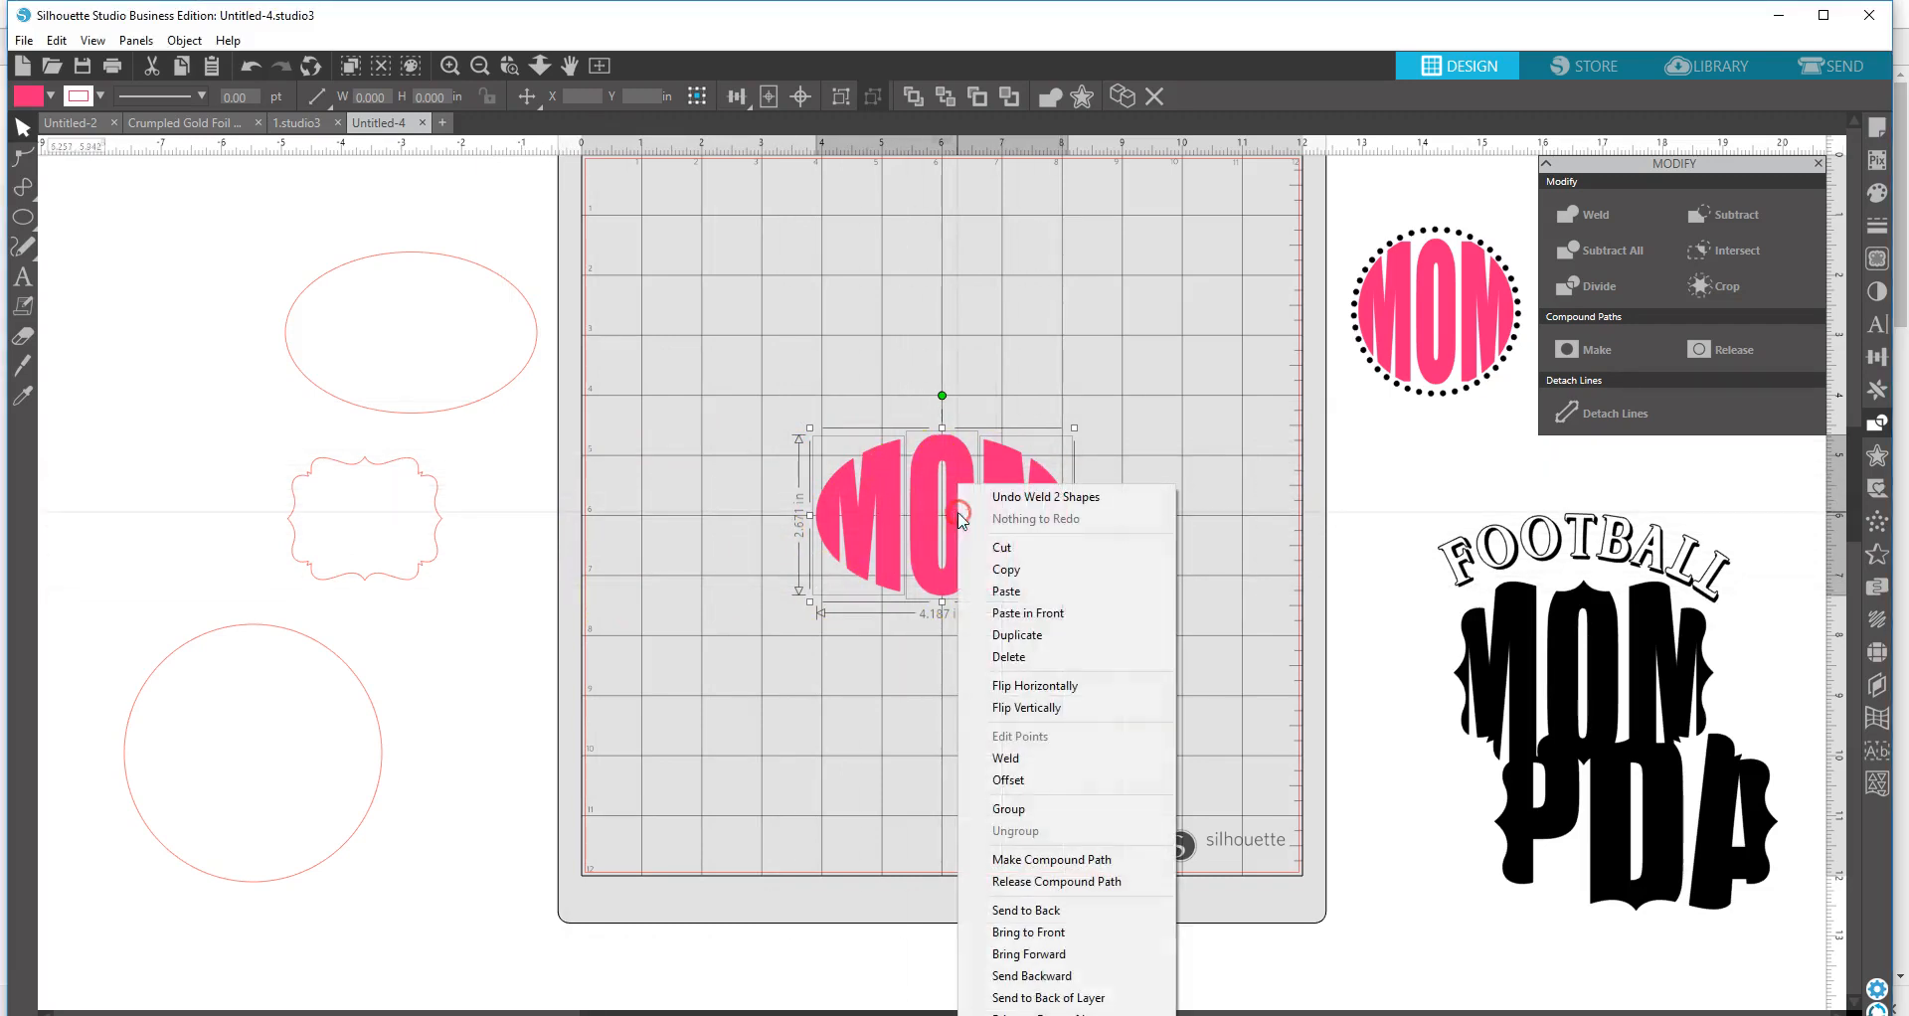
{"action": "left_click", "coordinate": [1031, 808]}
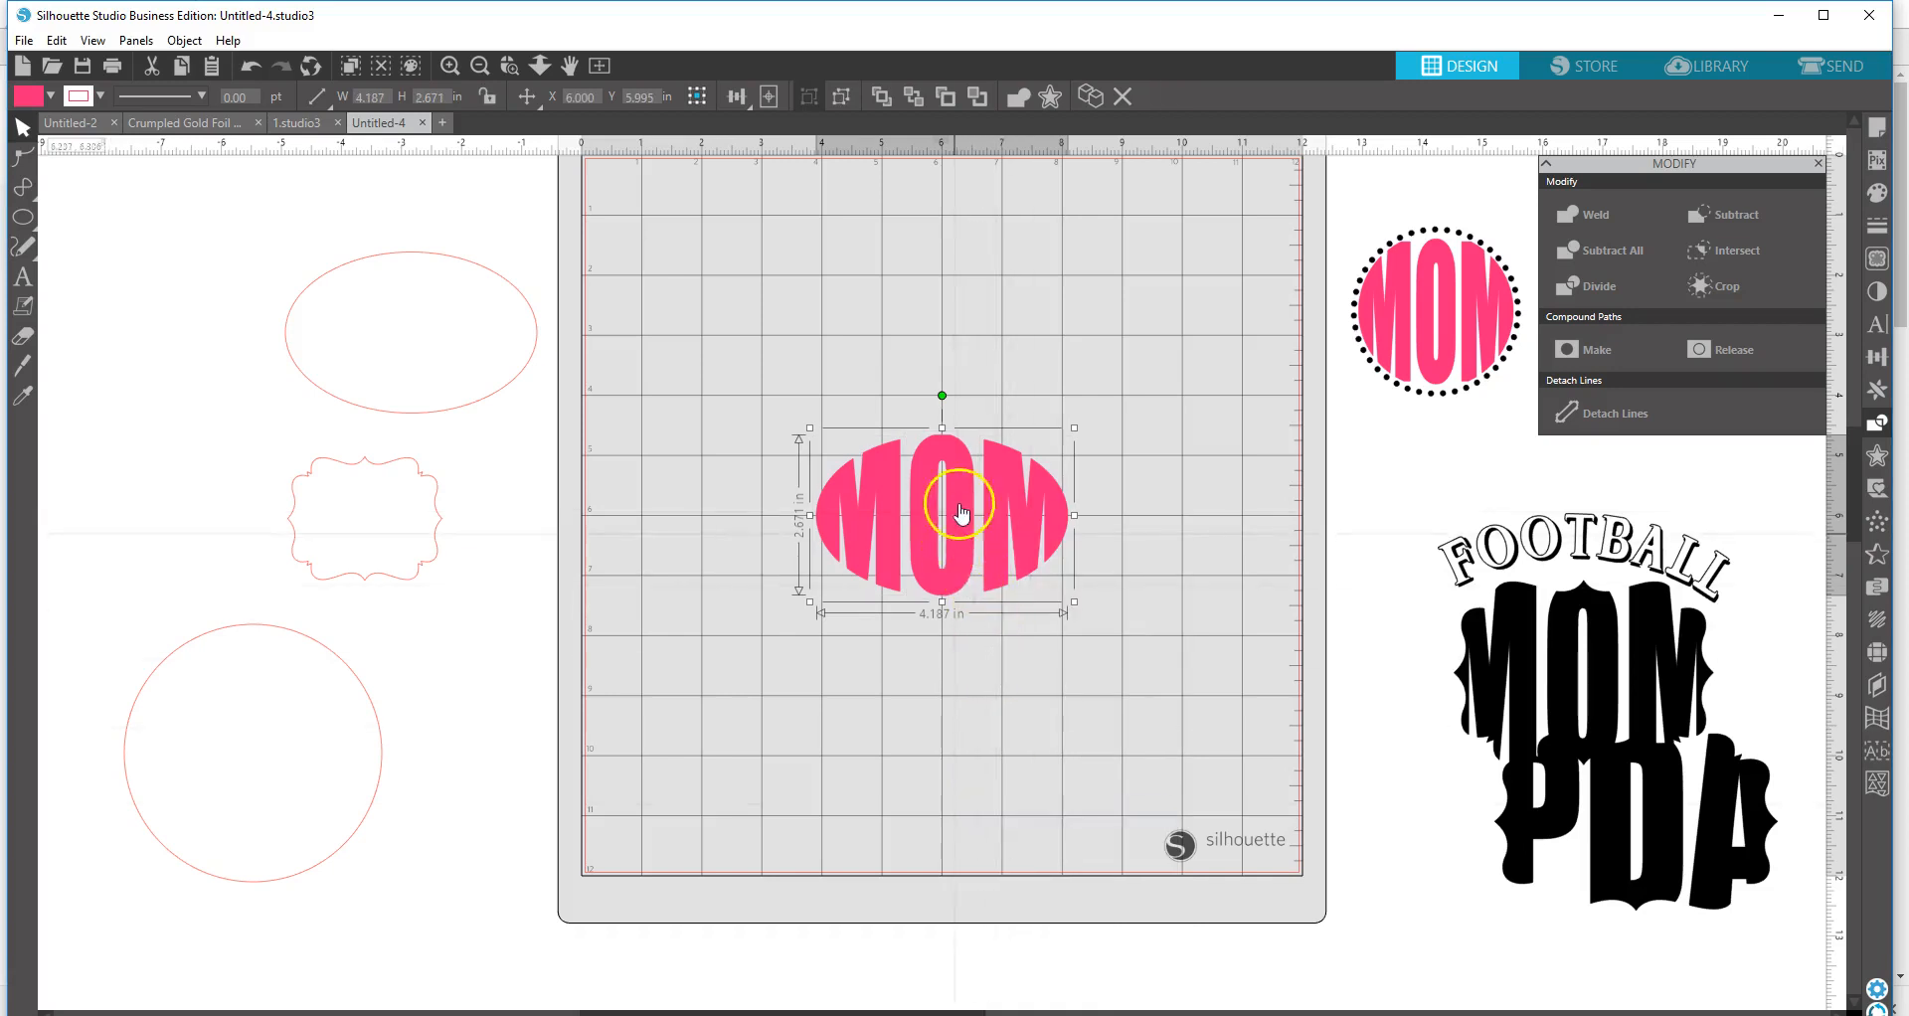
- Place the spare oval on the page overlapping the lower part of the oval MOM, enlarge it slightly, and select the oval MOM
{"action": "left_click", "coordinate": [471, 404]}
{"action": "left_click_drag", "start_coordinate": [472, 405], "coordinate": [999, 590]}
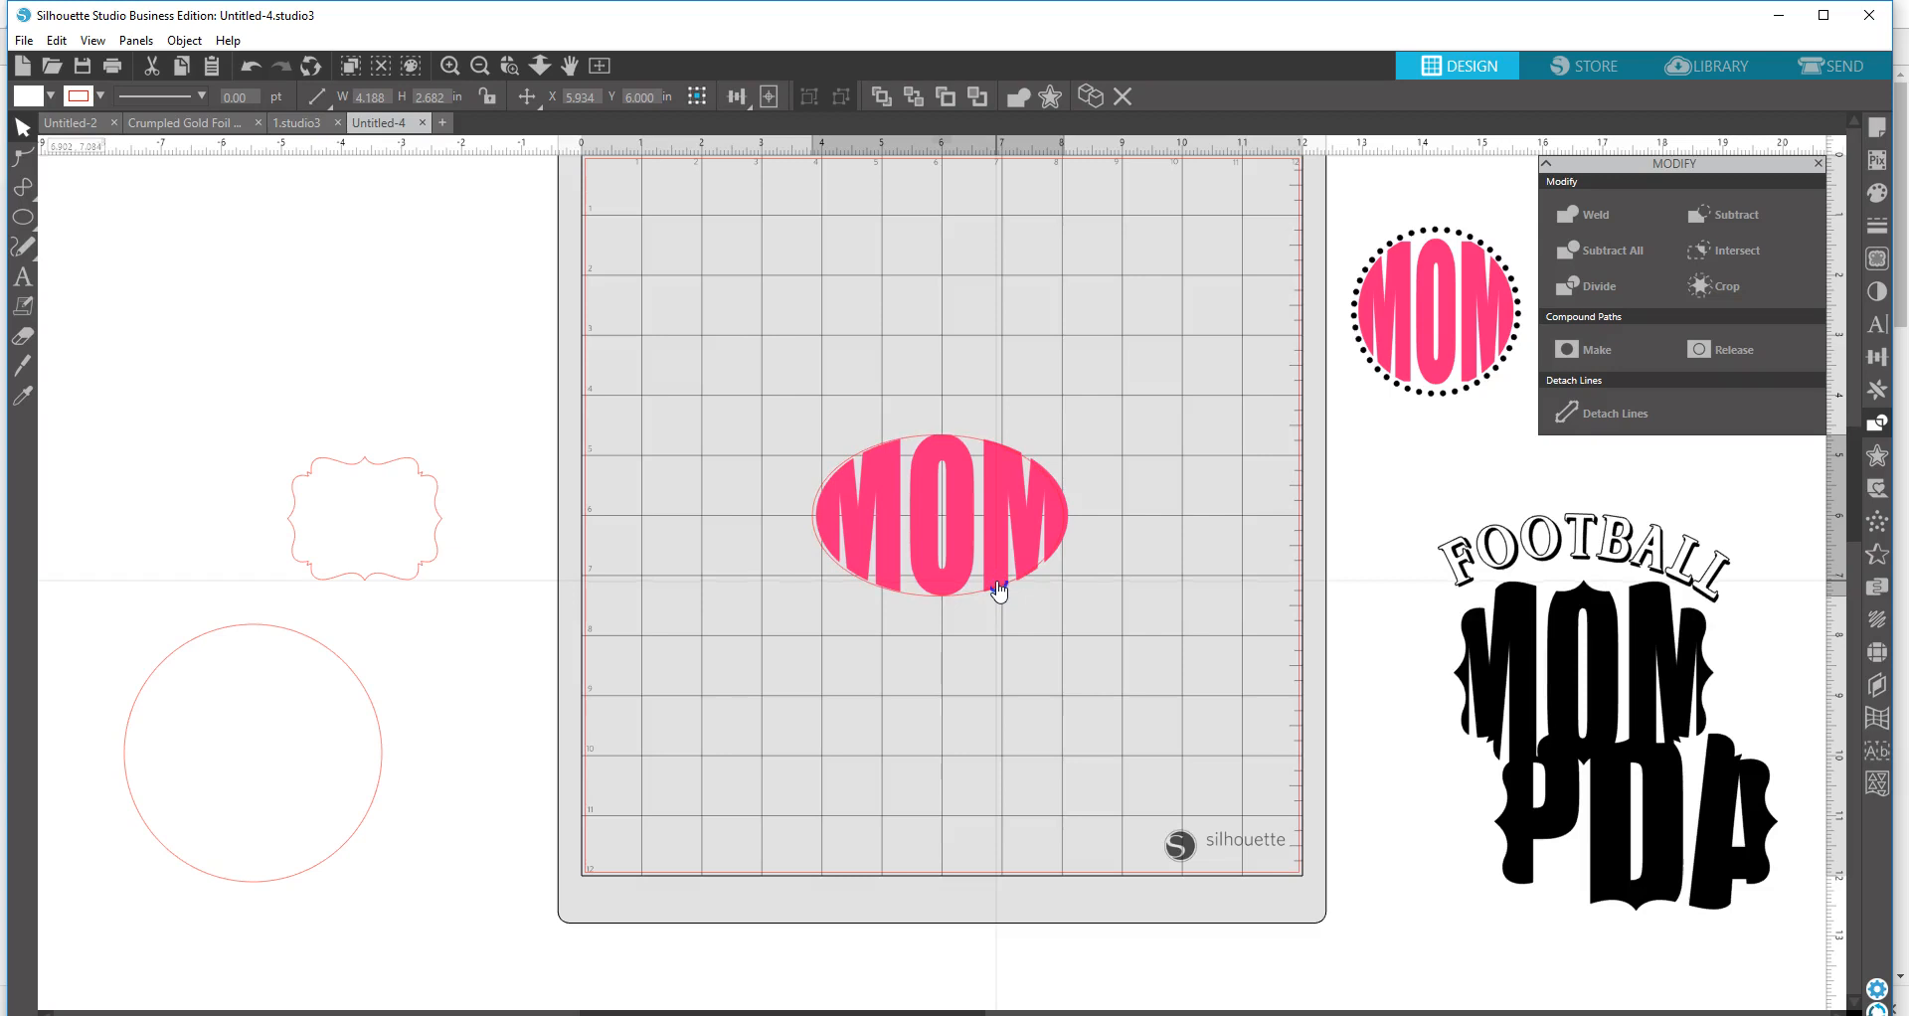
{"action": "left_click_drag", "start_coordinate": [998, 590], "coordinate": [997, 715]}
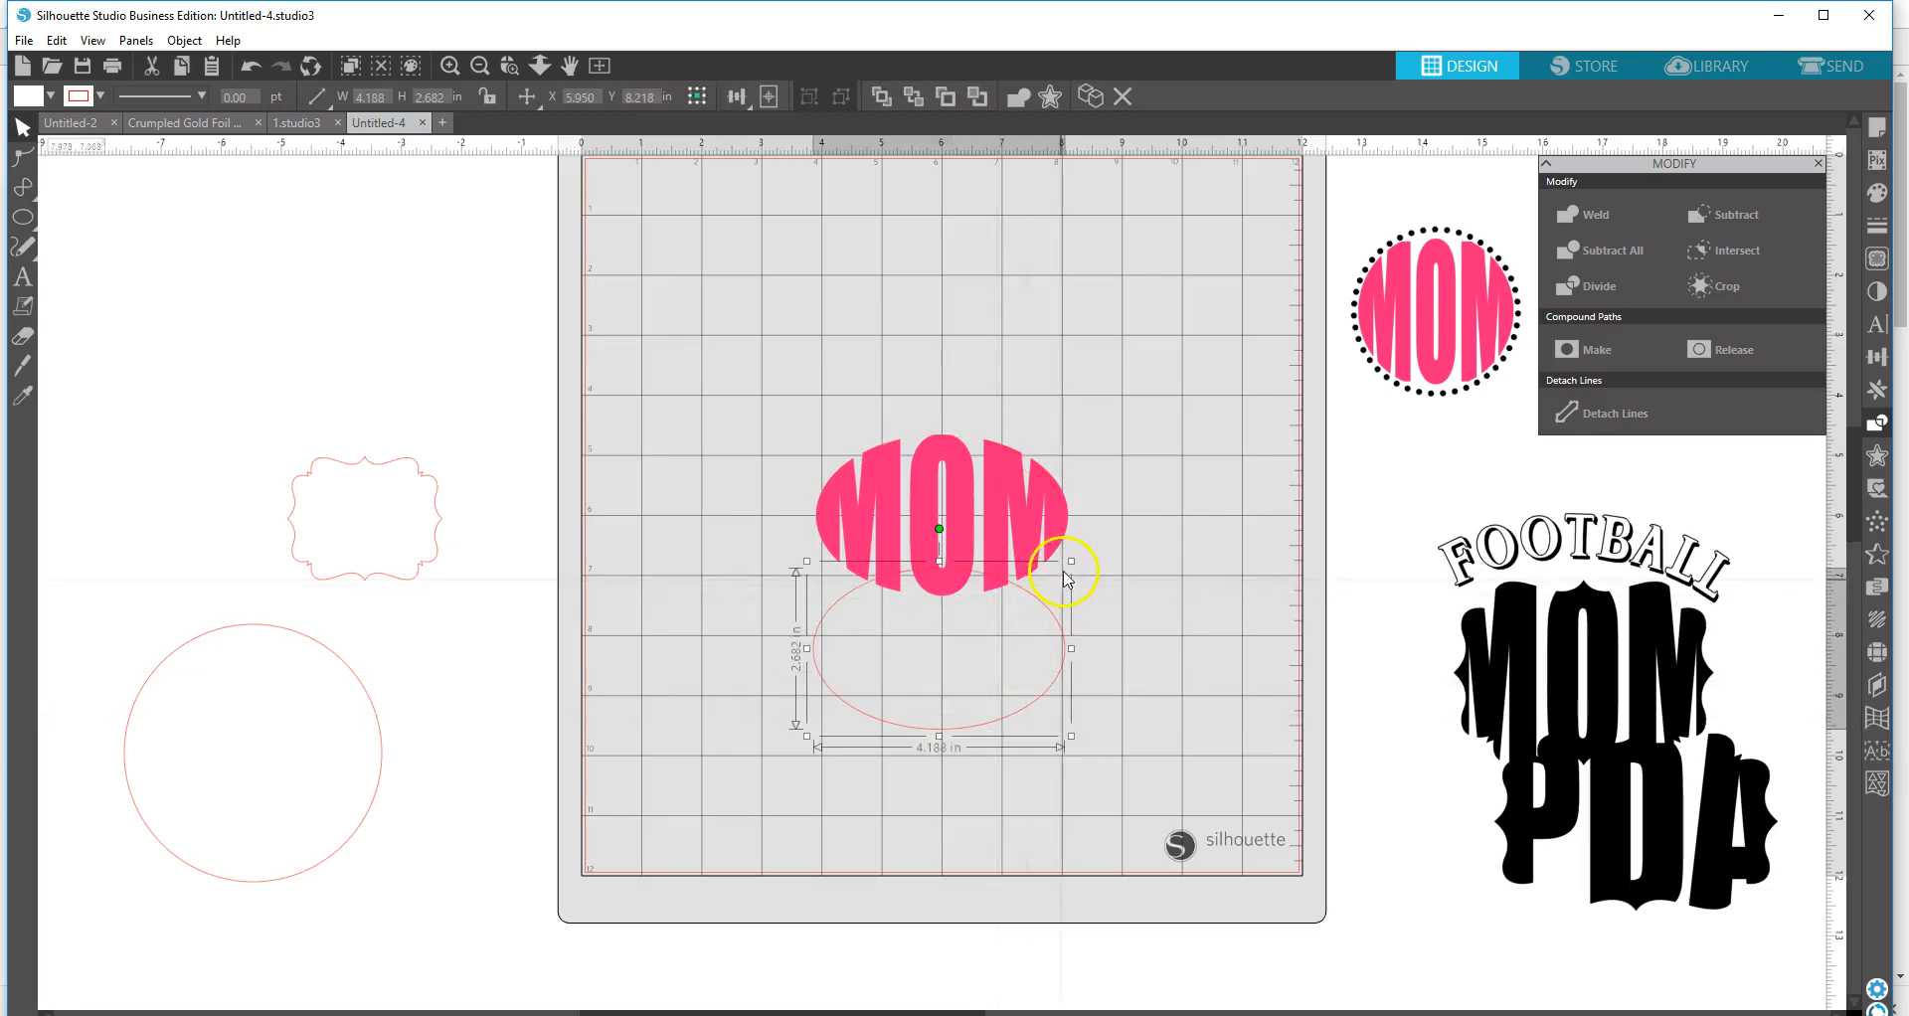
{"action": "left_click_drag", "start_coordinate": [1072, 560], "coordinate": [1080, 555]}
{"action": "left_click", "coordinate": [1051, 535]}
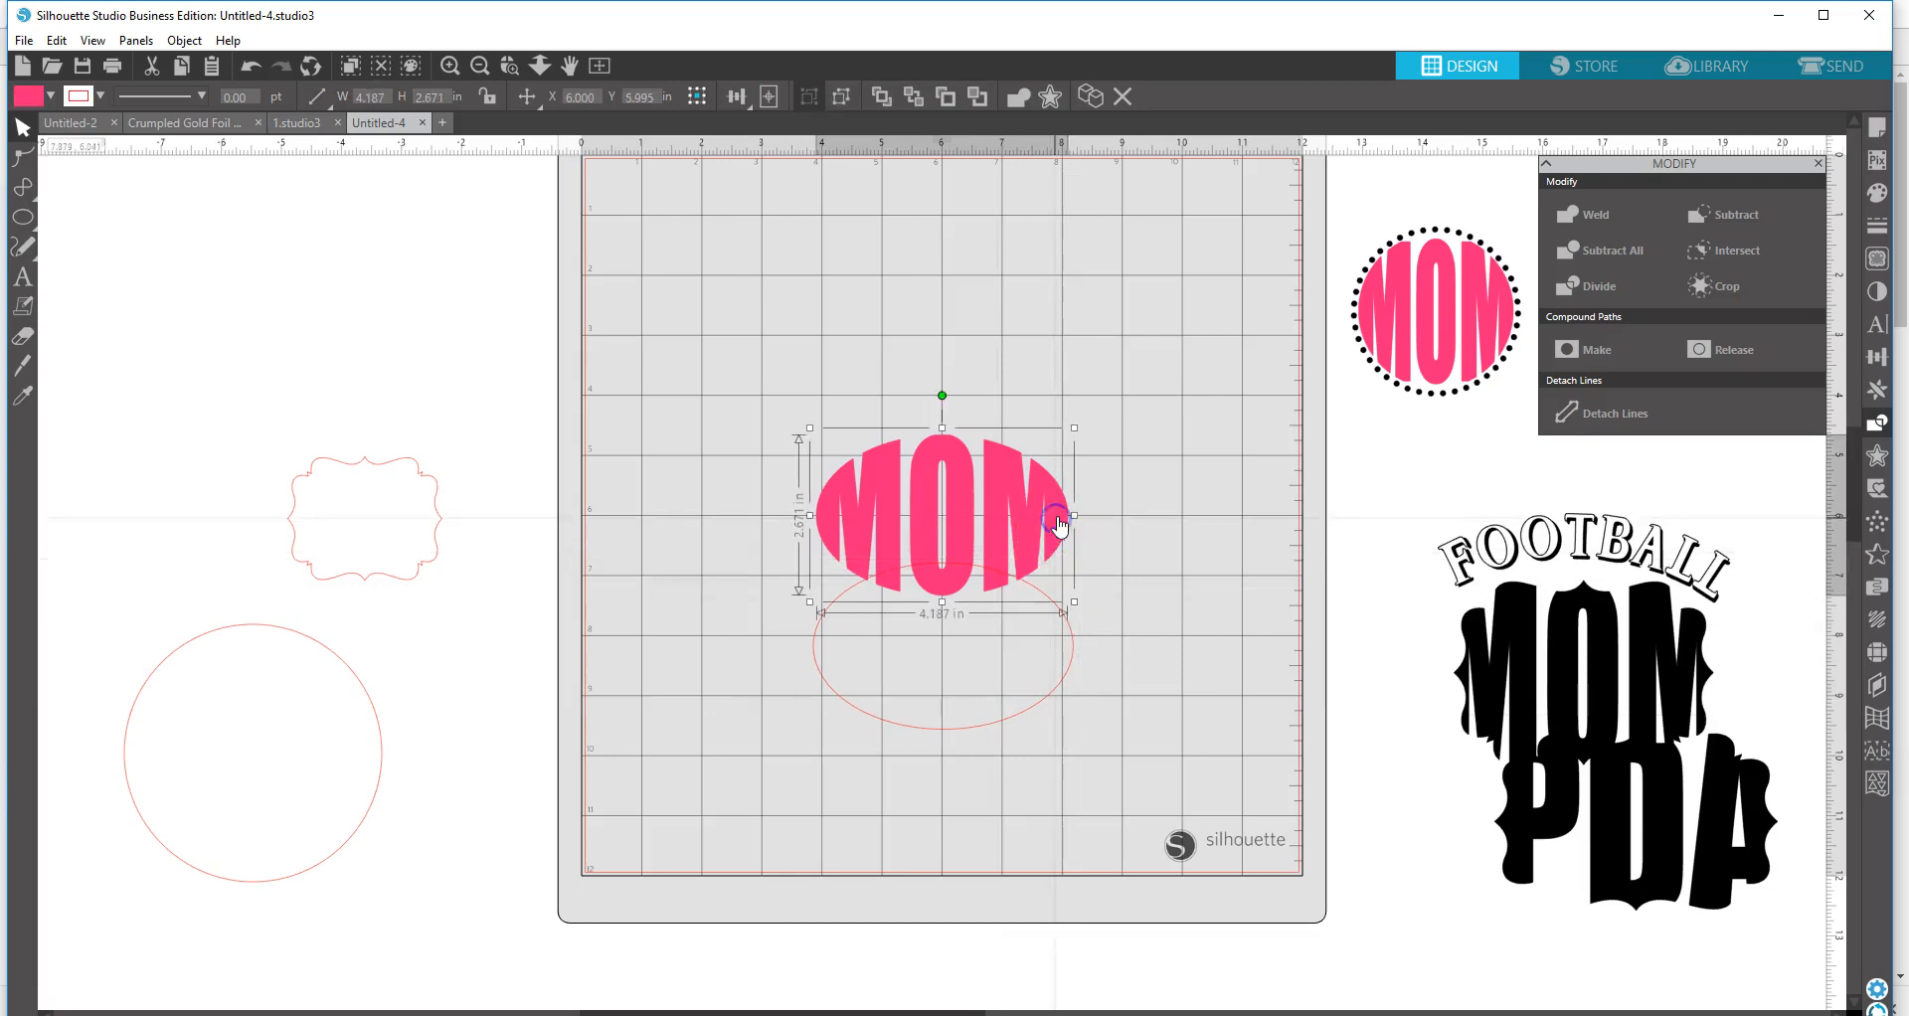
- Center the oval MOM and the spare oval on the page, enlarging the oval to about 4.43 in wide and recentering it
{"action": "left_click", "coordinate": [1878, 355]}
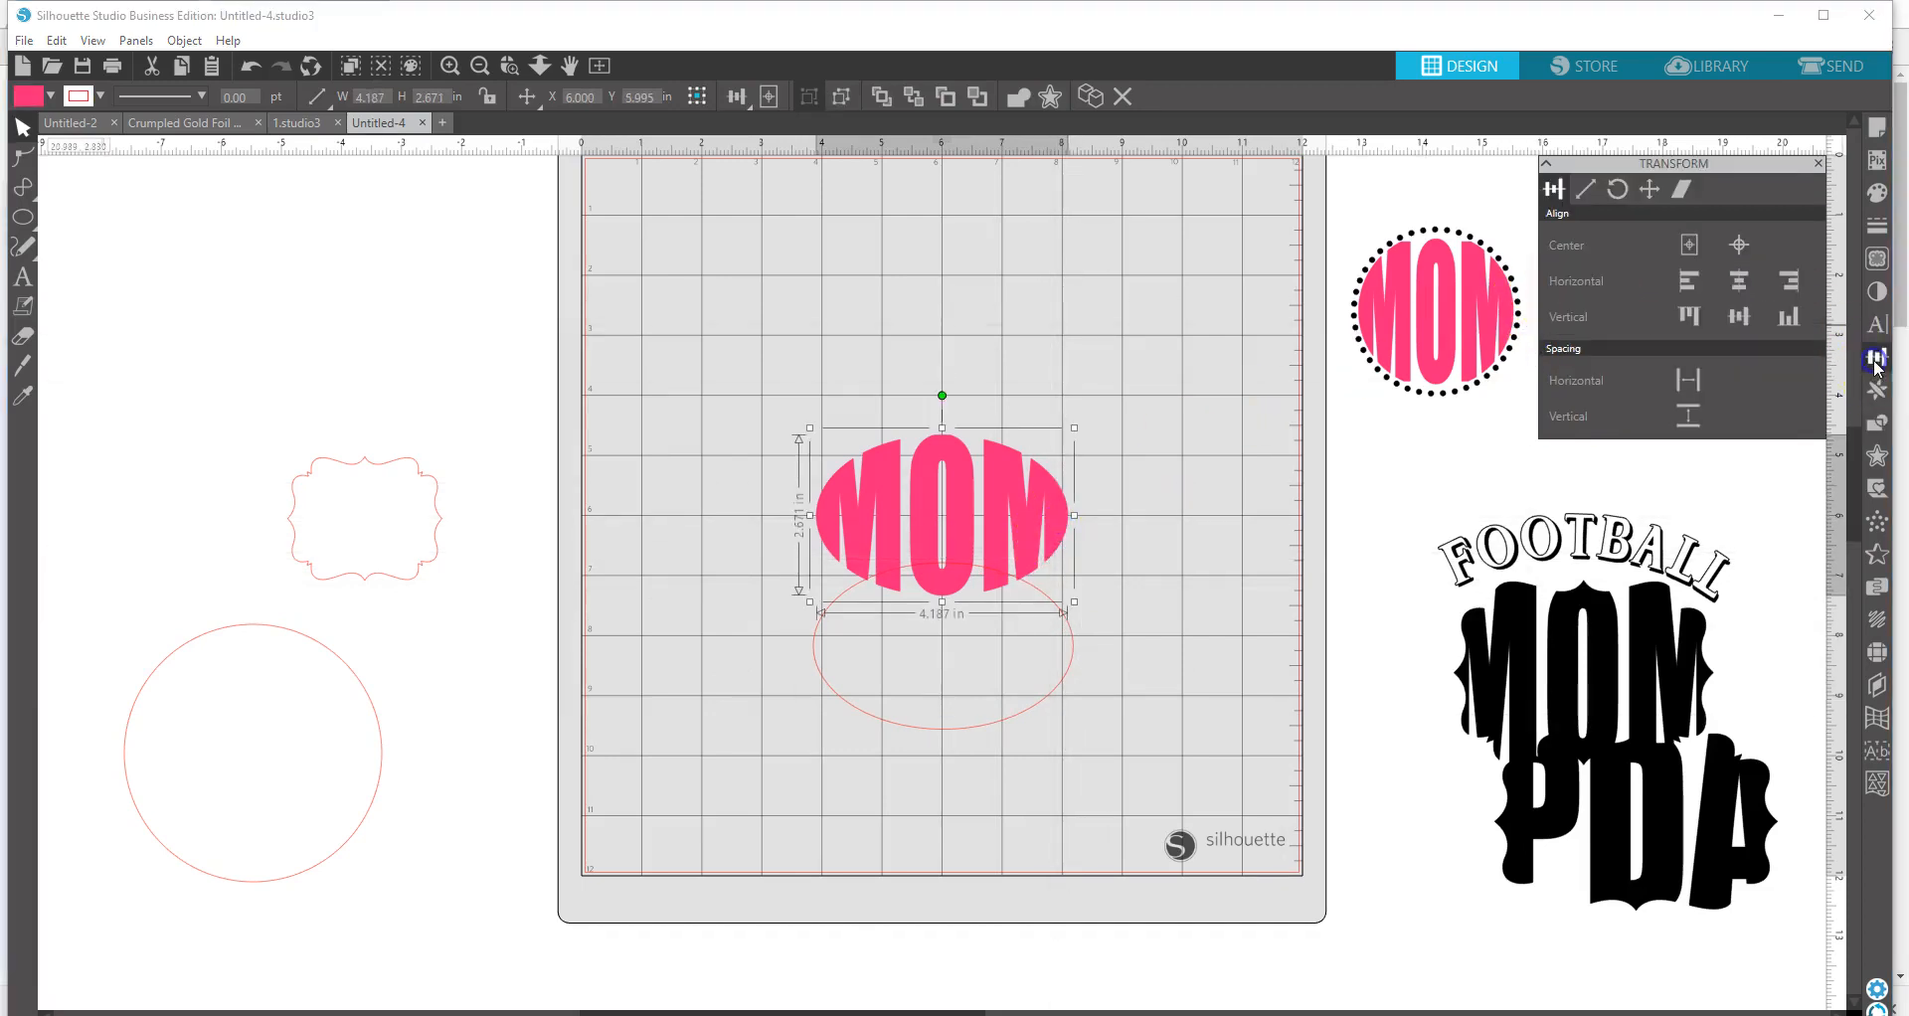
{"action": "left_click", "coordinate": [1690, 247]}
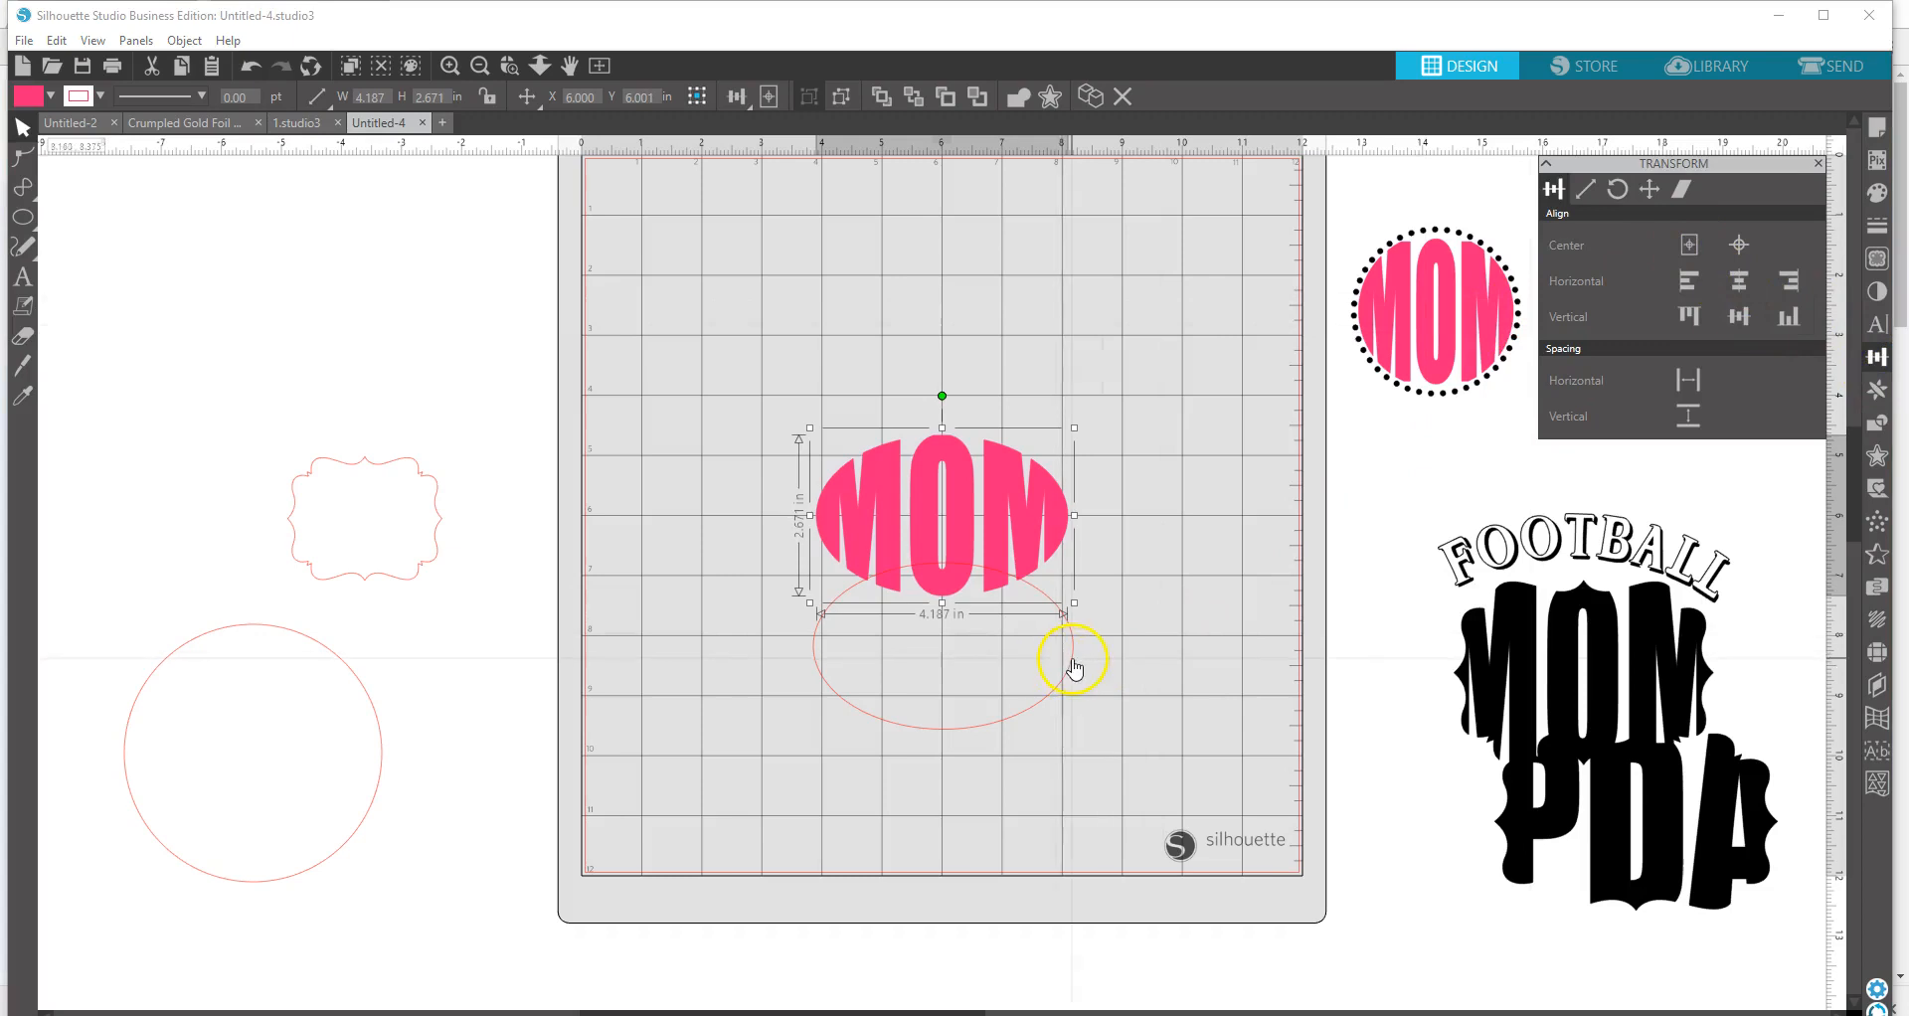
{"action": "left_click", "coordinate": [1073, 664]}
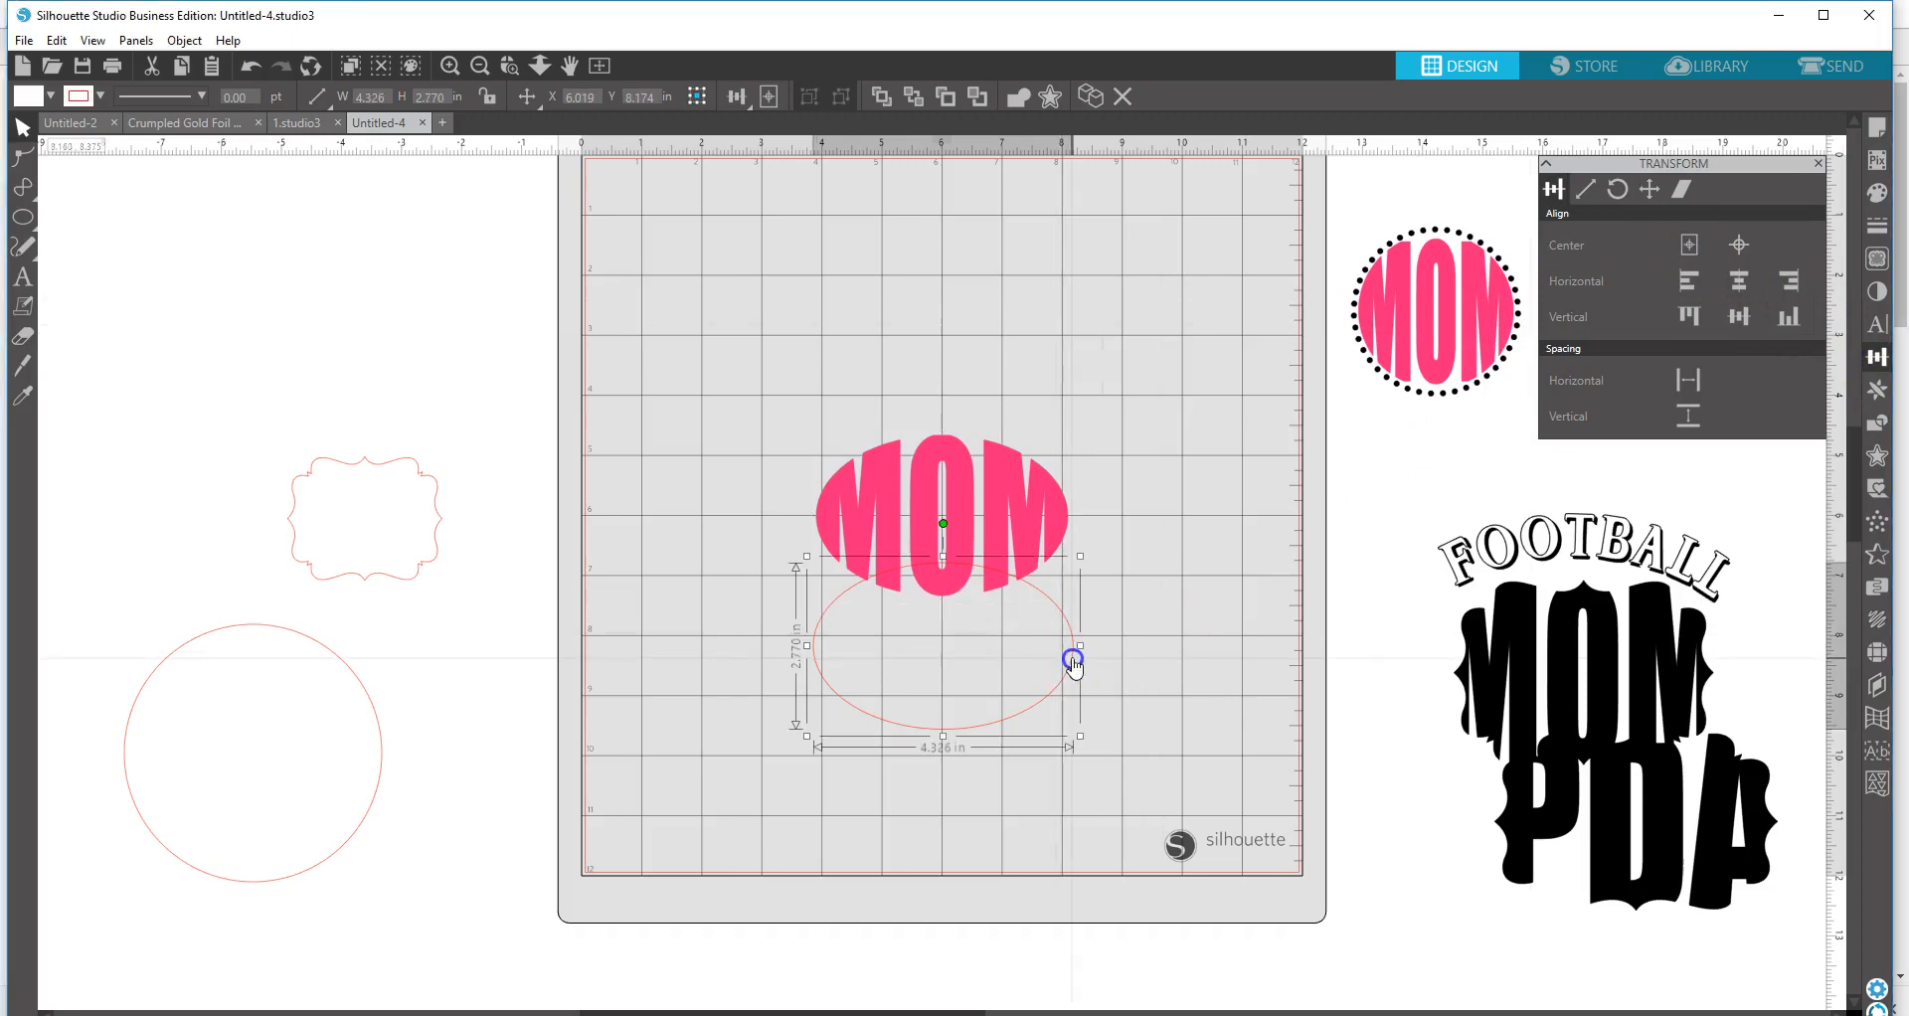
{"action": "left_click", "coordinate": [1689, 245]}
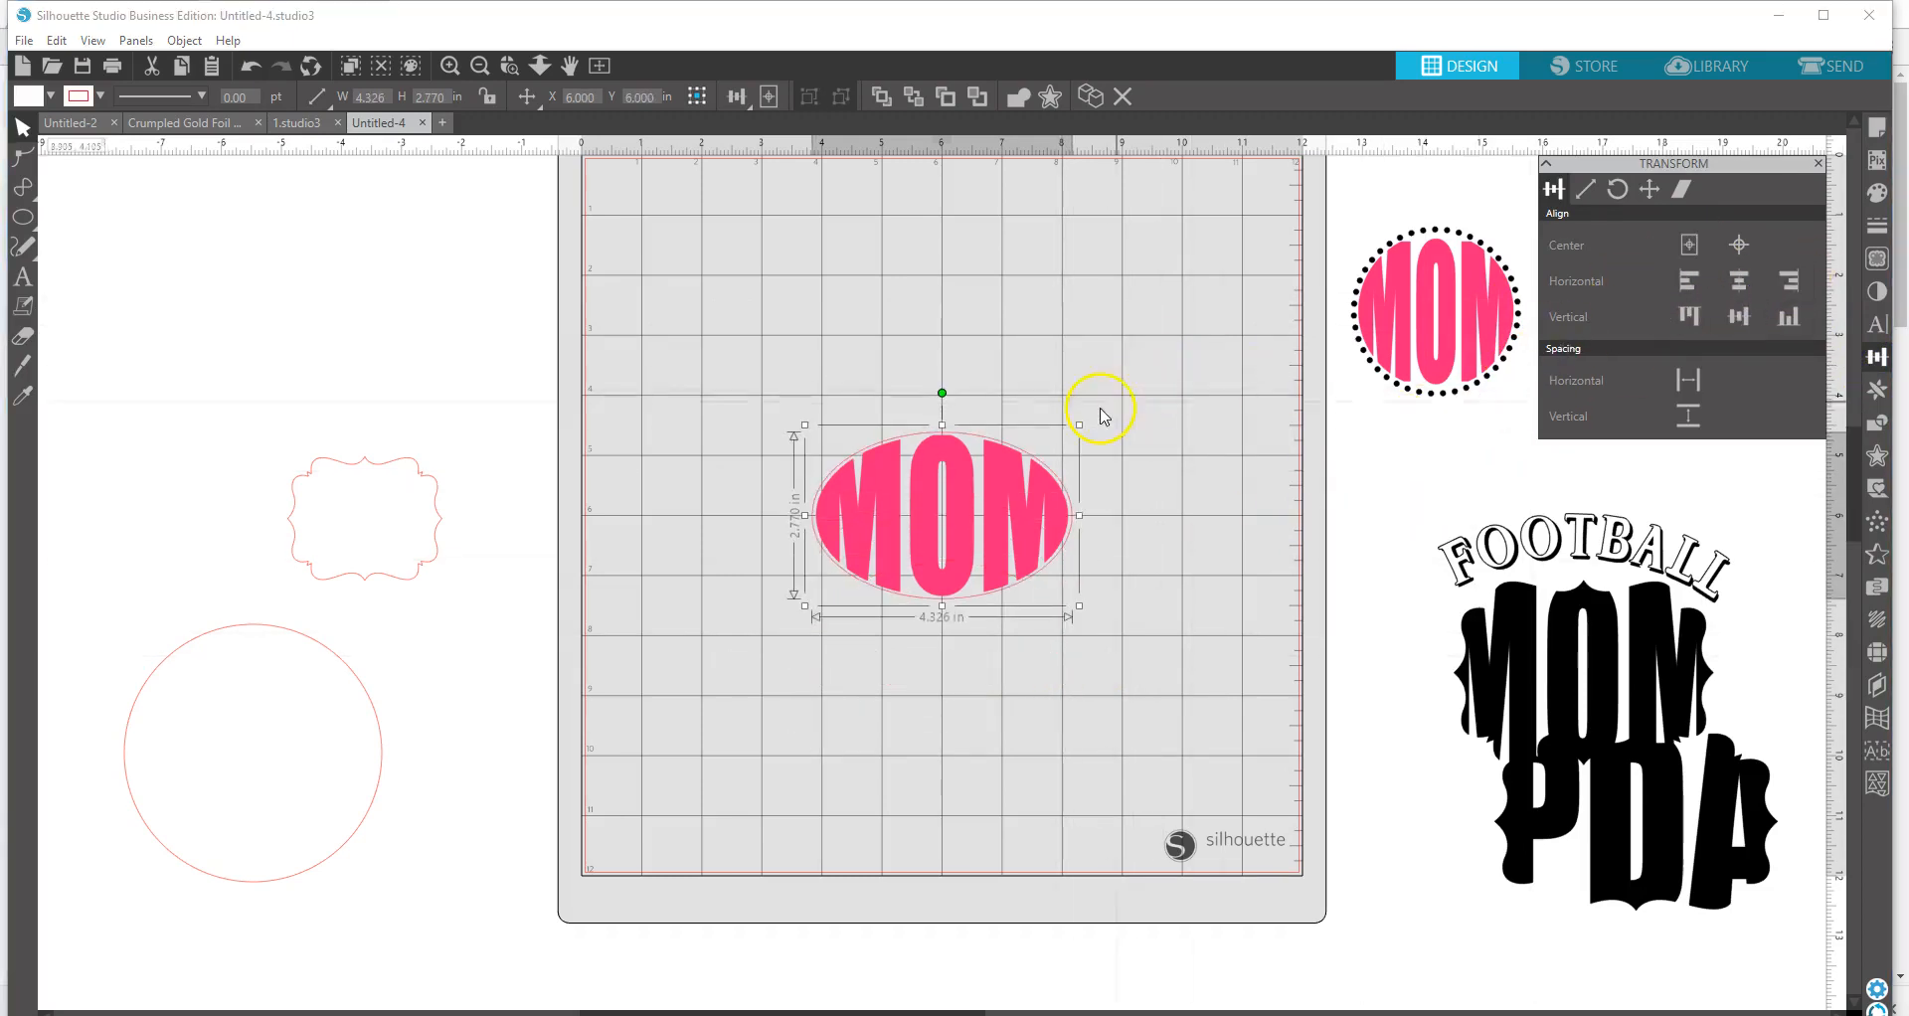
{"action": "left_click_drag", "start_coordinate": [1077, 428], "coordinate": [1084, 420]}
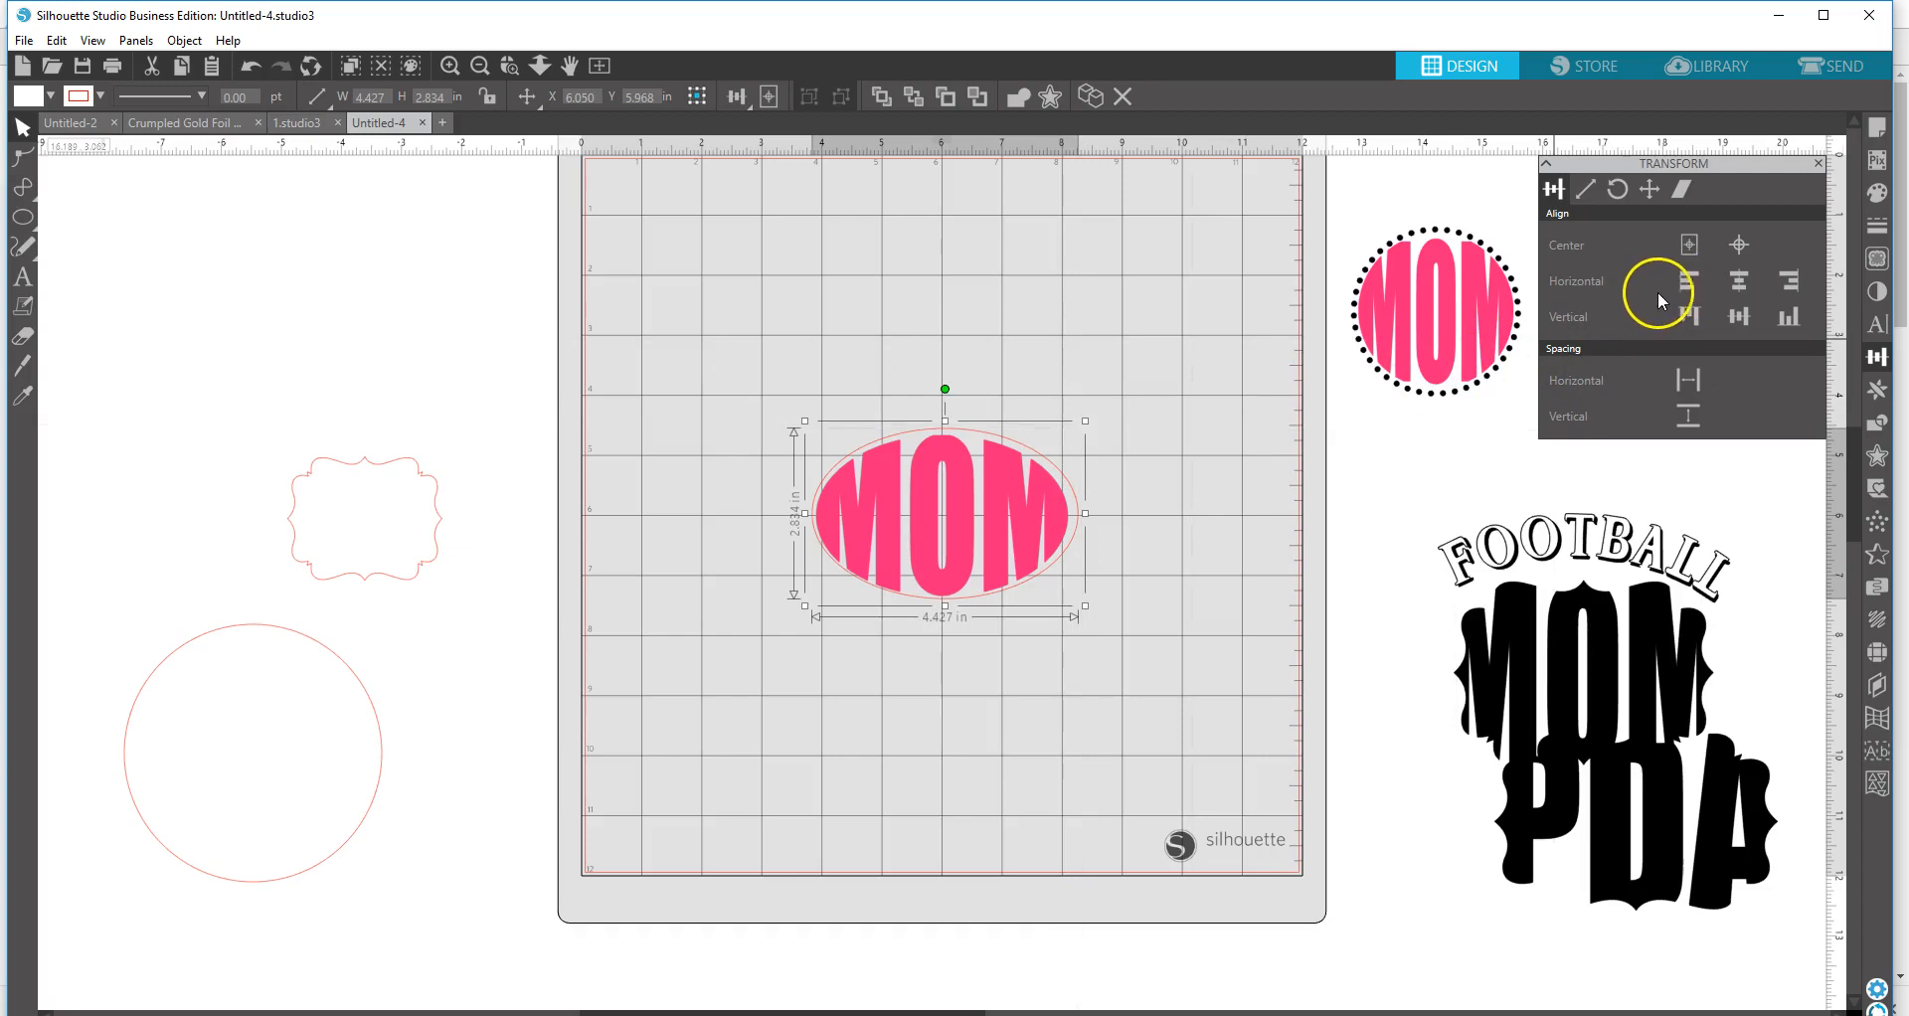
{"action": "left_click", "coordinate": [1682, 245]}
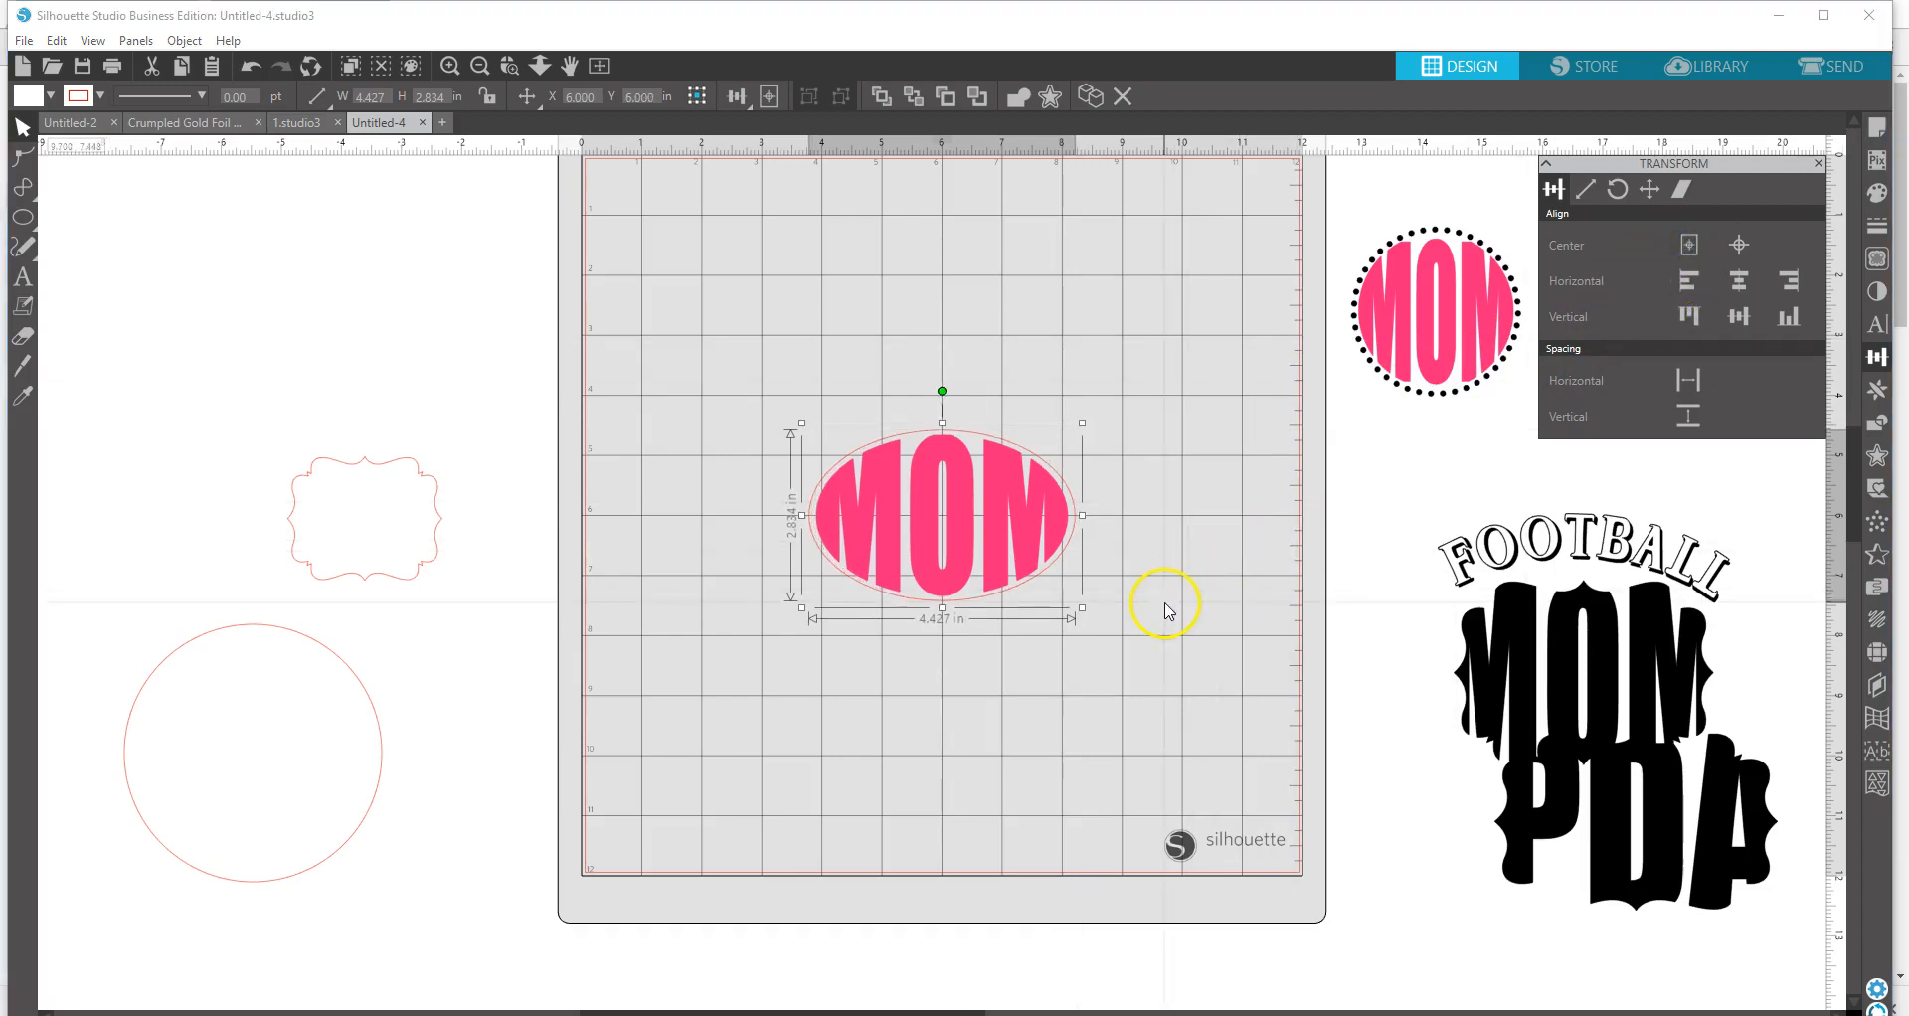
- Offset the oval around MOM outward by 0.090 in with rounded corners
{"action": "left_click", "coordinate": [979, 597]}
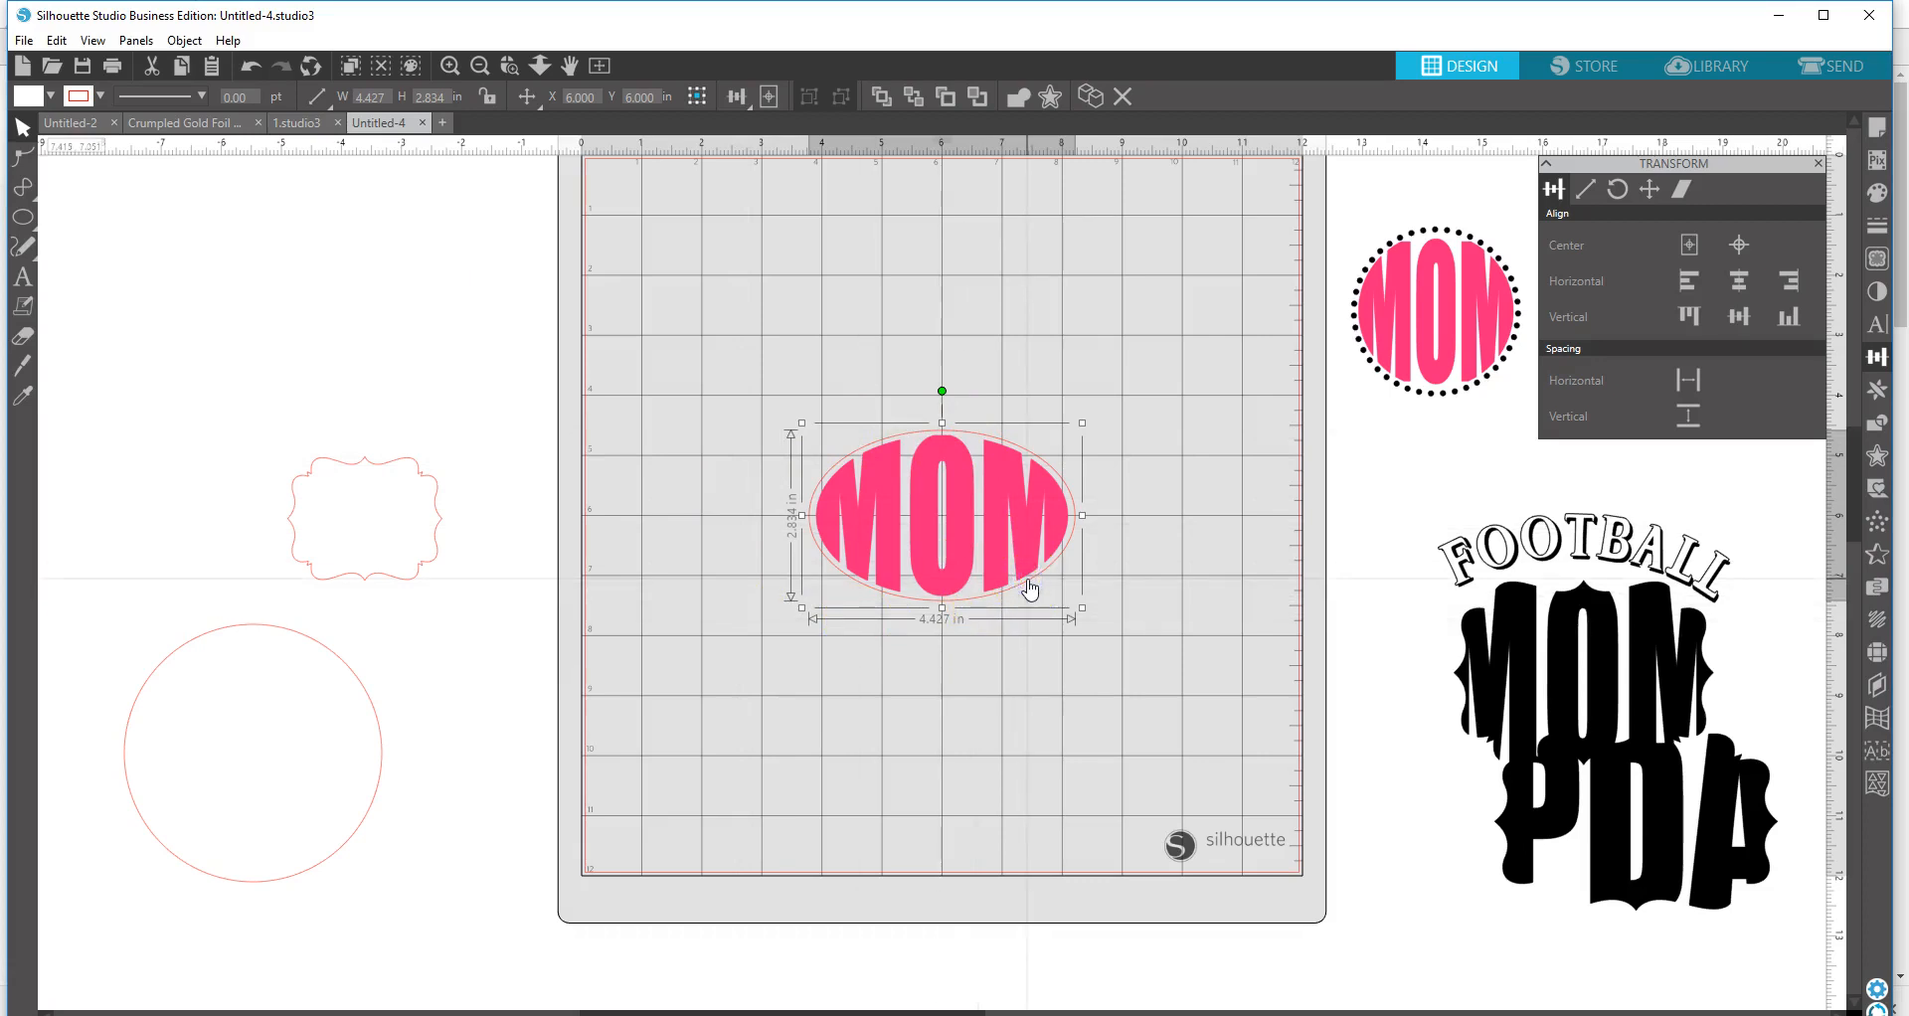
{"action": "left_click", "coordinate": [1875, 456]}
{"action": "left_click", "coordinate": [1611, 217]}
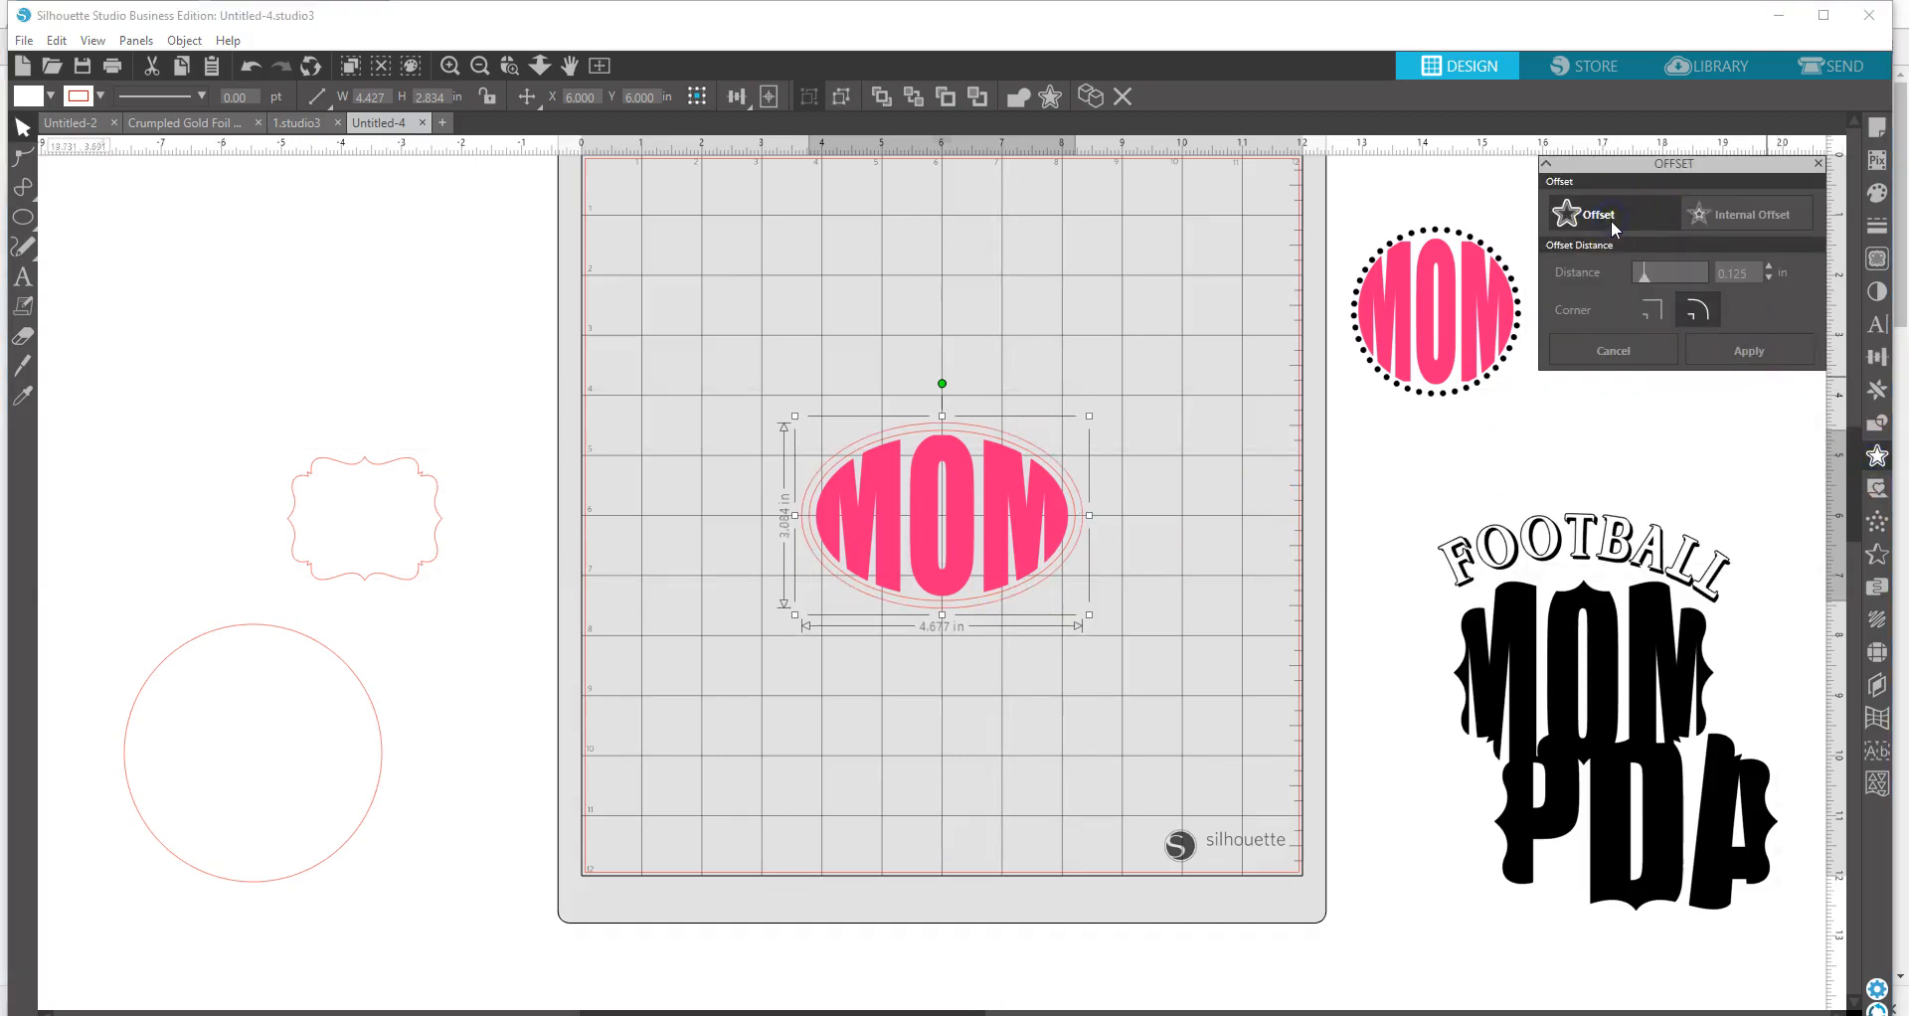
{"action": "left_click", "coordinate": [1769, 278]}
{"action": "left_click", "coordinate": [1768, 278]}
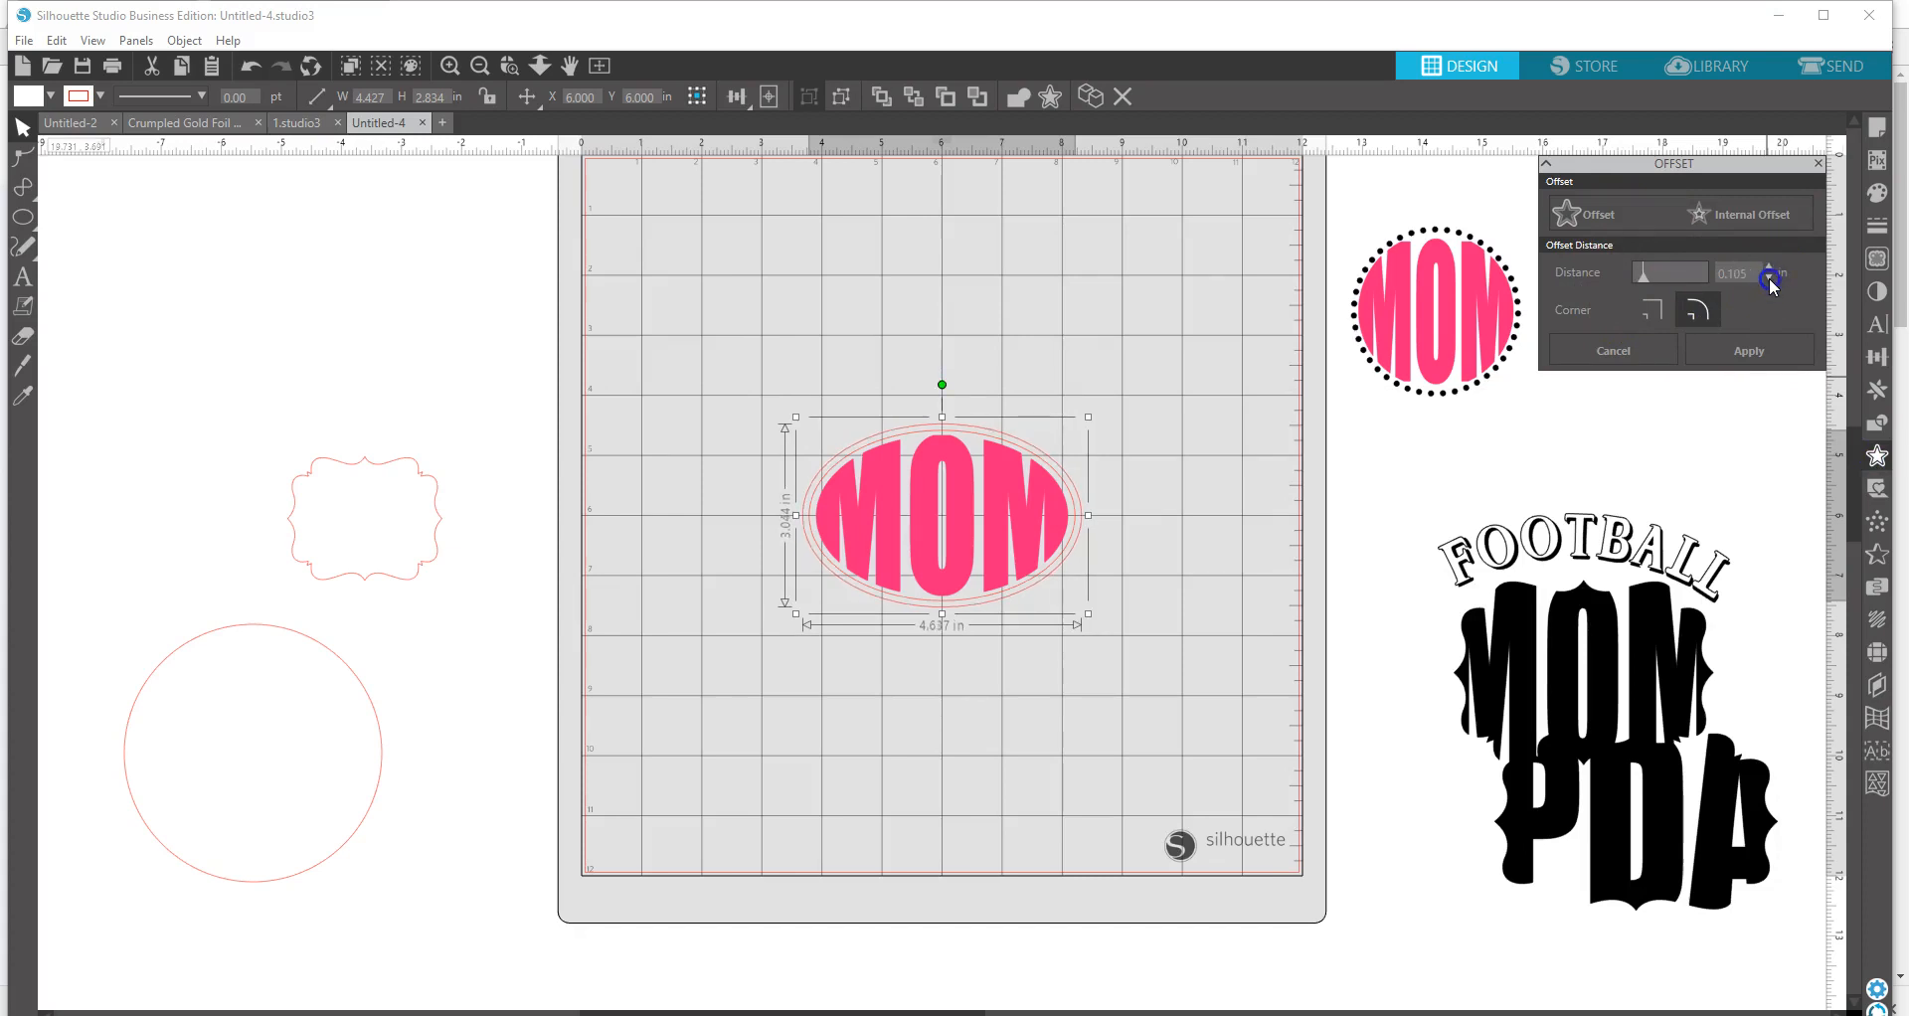
{"action": "left_click", "coordinate": [1769, 279]}
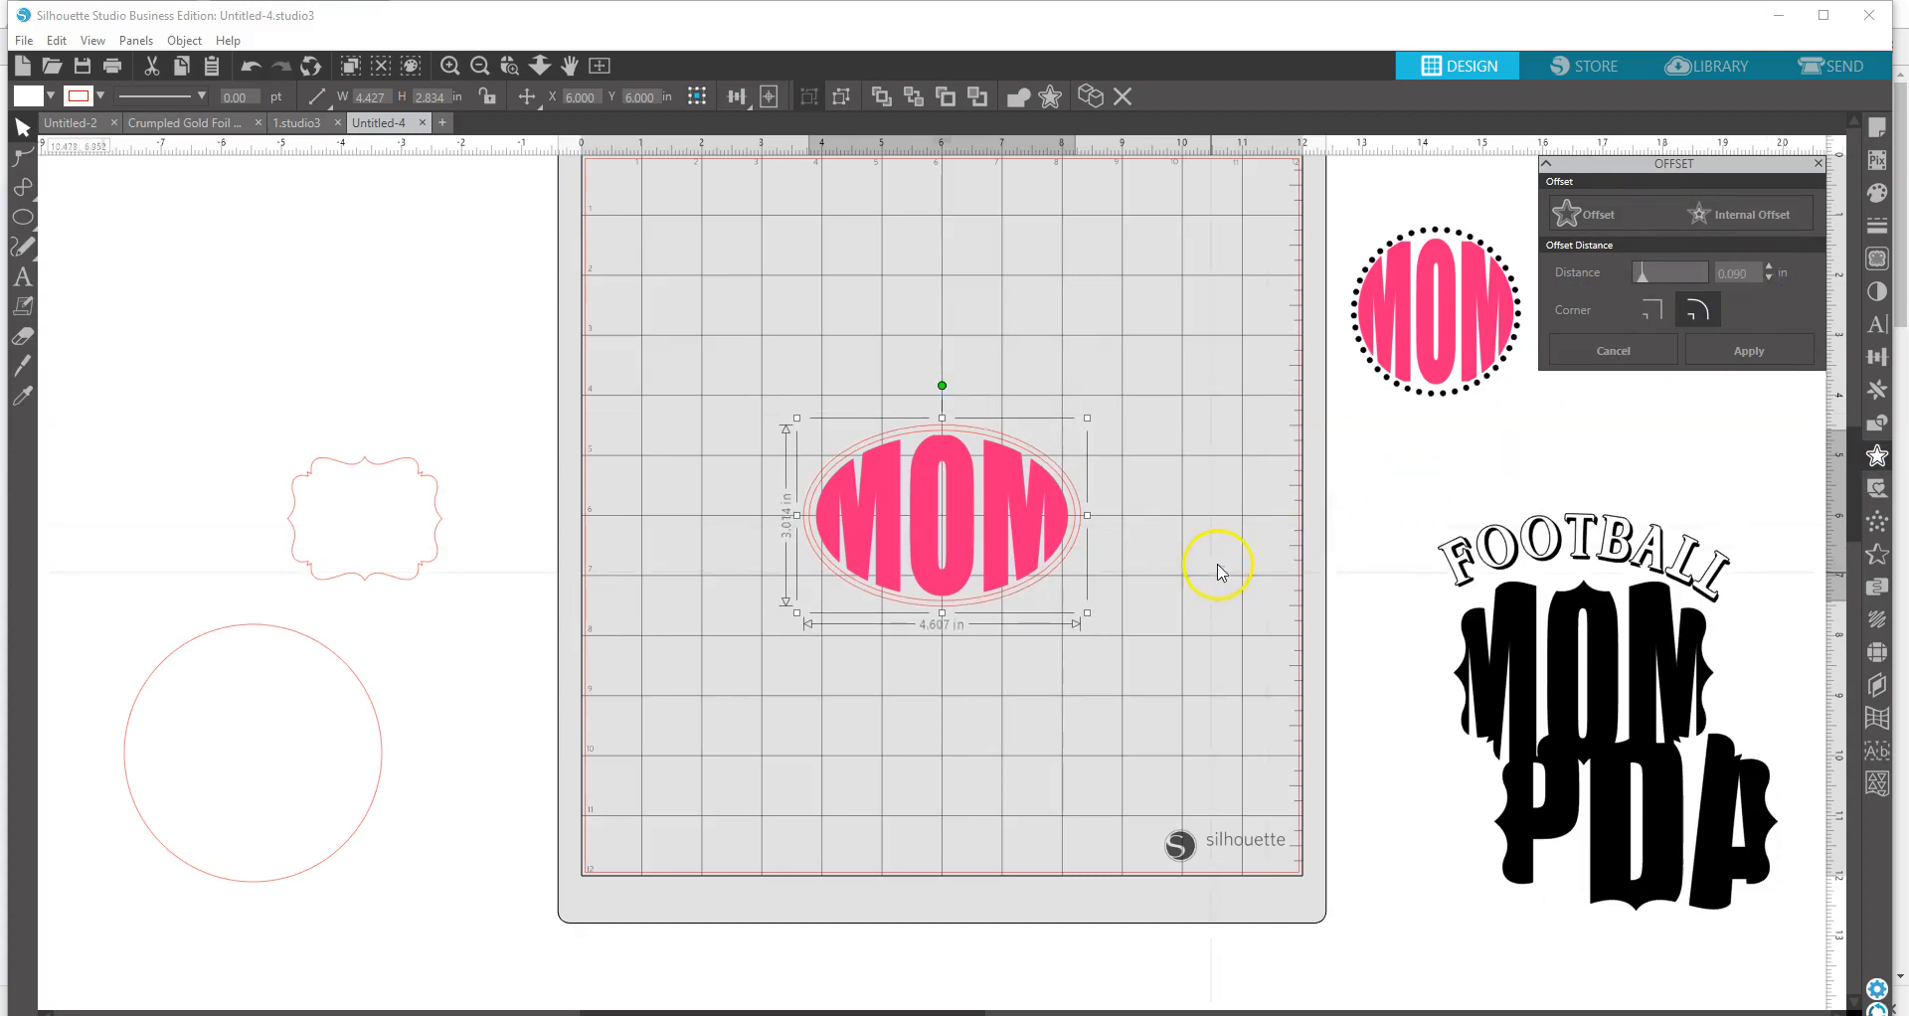
- Fill the offset oval with blue and send it behind MOM
{"action": "left_click", "coordinate": [1877, 194]}
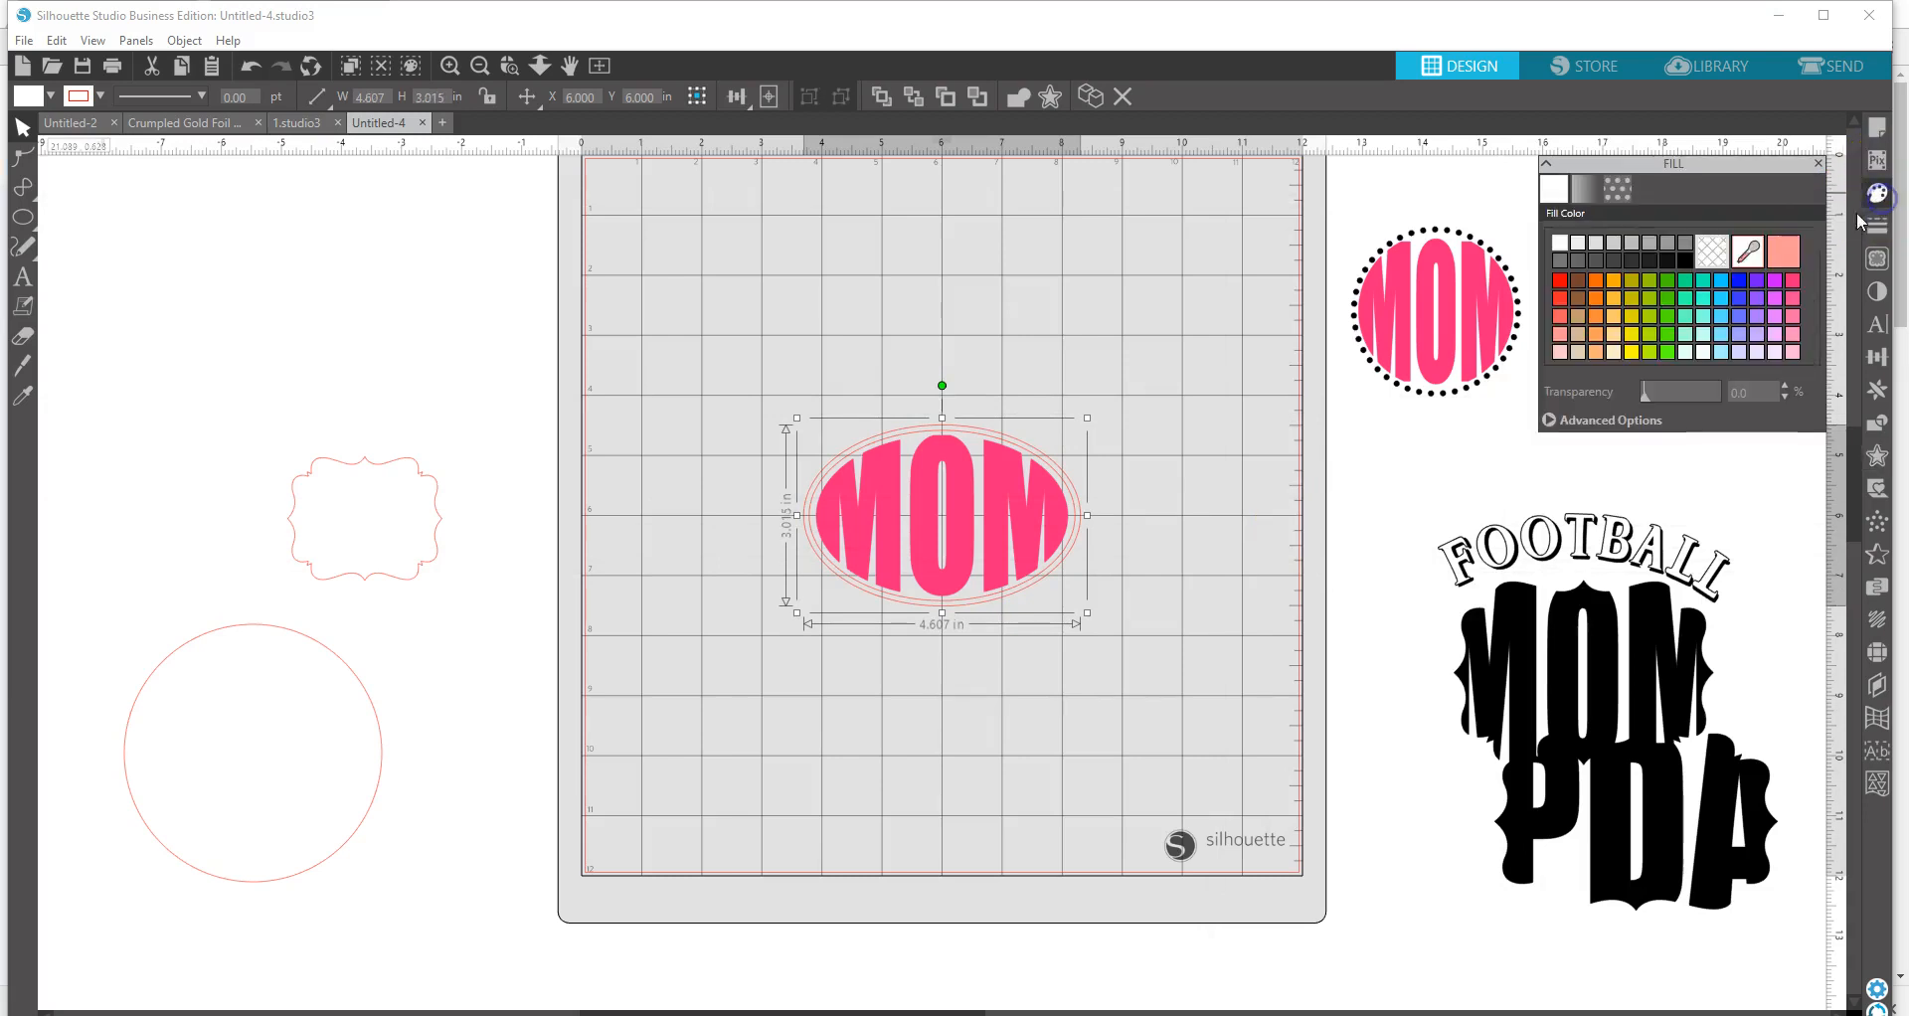
{"action": "left_click", "coordinate": [1741, 282]}
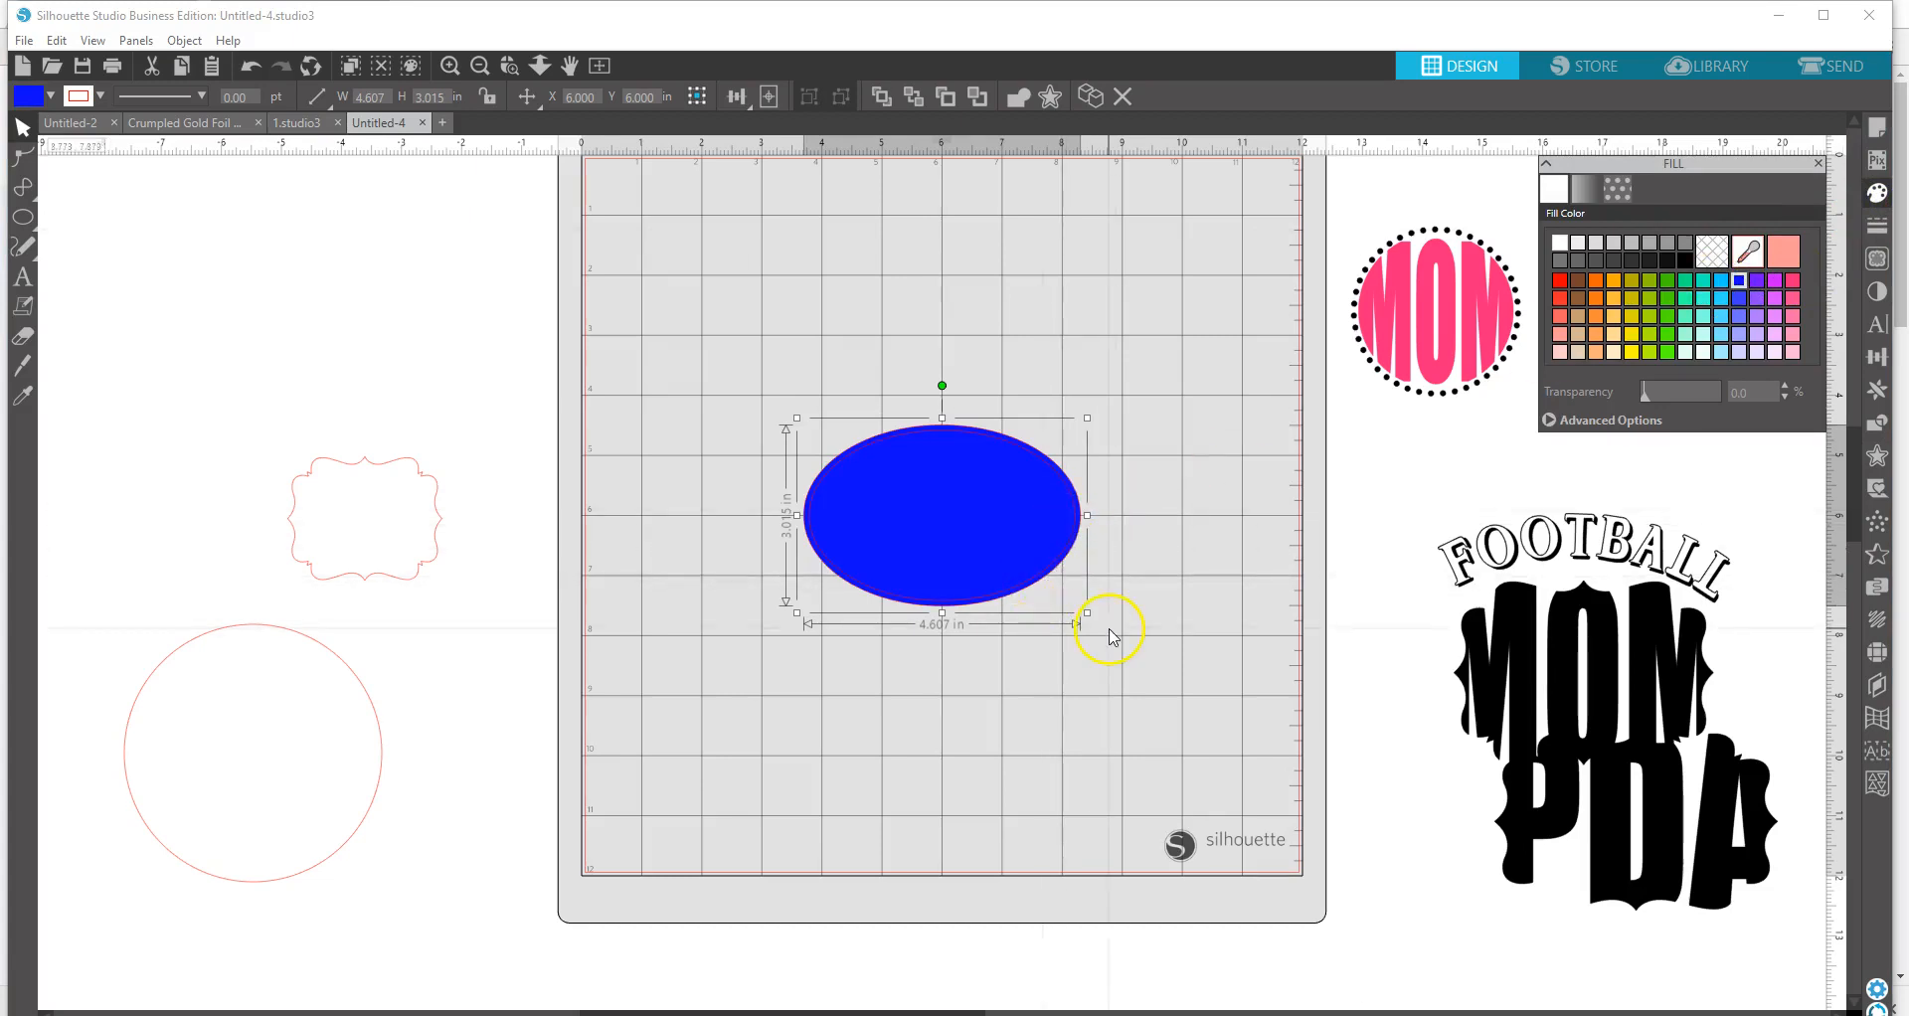
{"action": "right_click", "coordinate": [973, 574]}
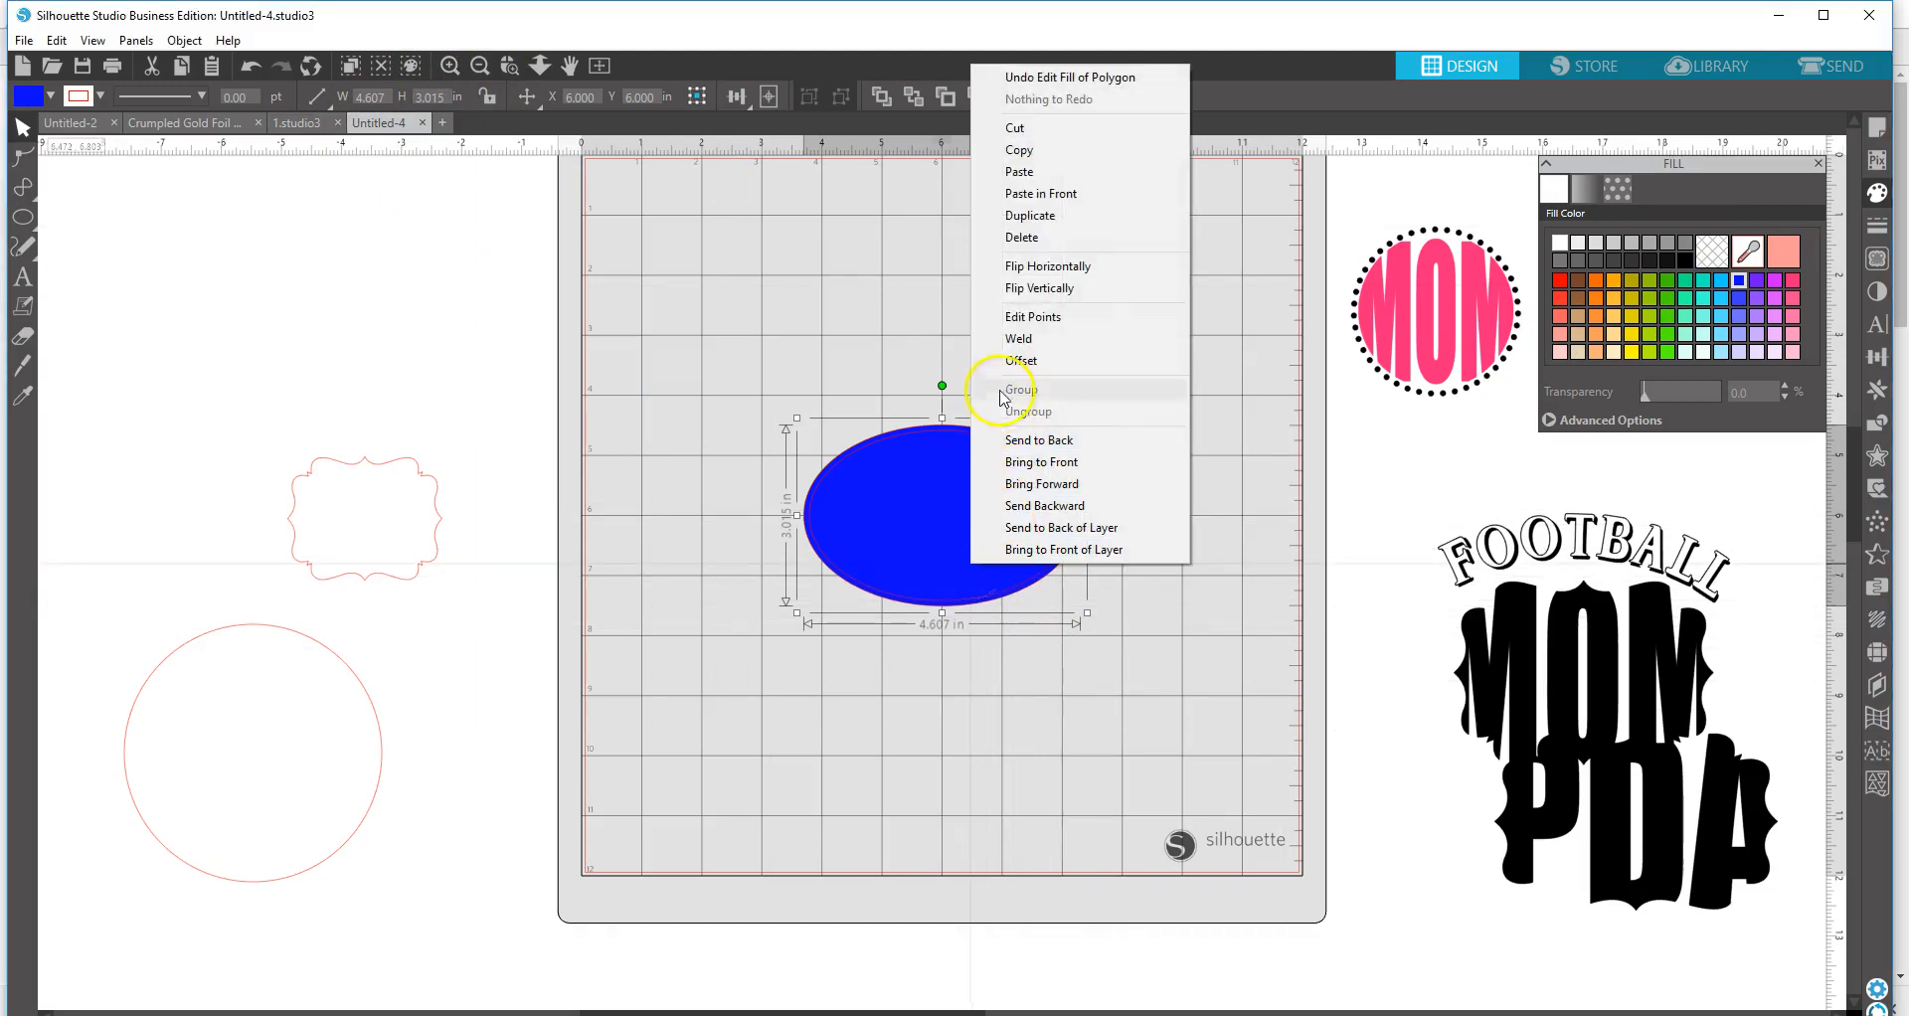
{"action": "left_click", "coordinate": [1017, 443]}
{"action": "left_click", "coordinate": [1077, 660]}
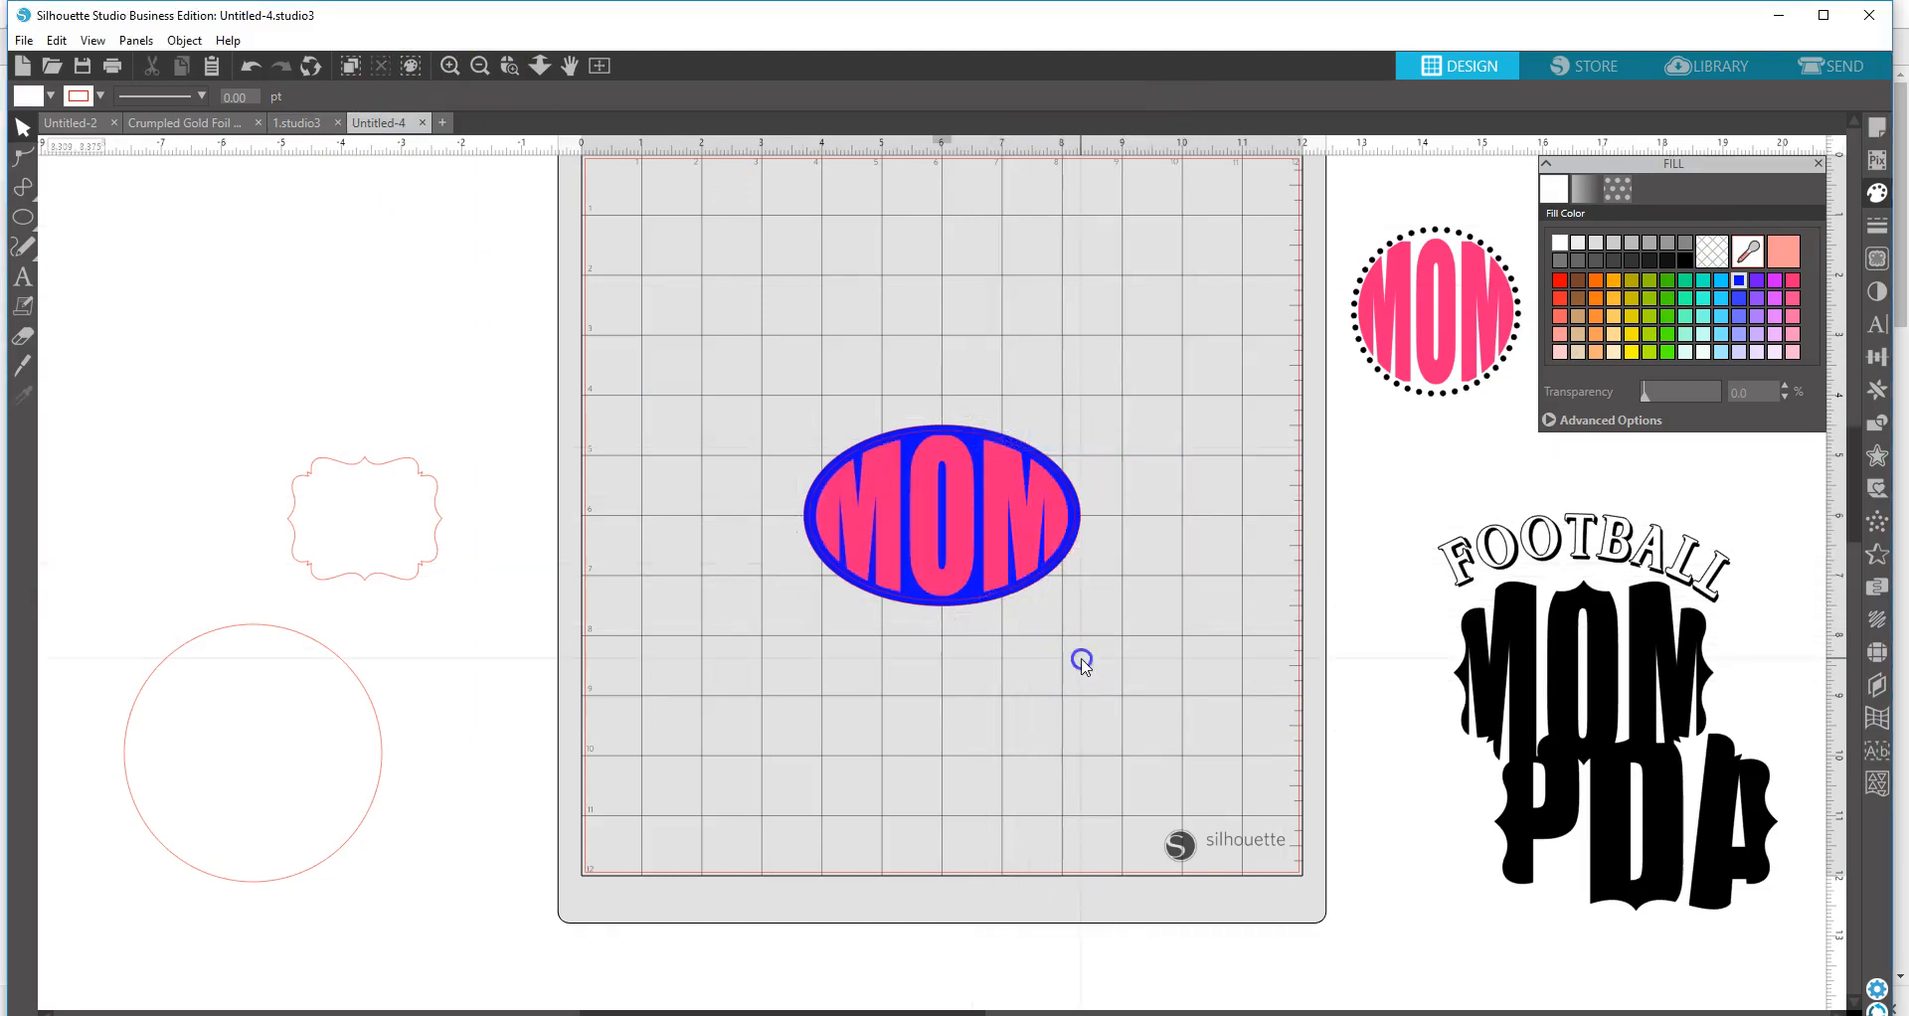
- Offset the blue oval outward by 0.065 in with rounded corners
{"action": "left_click", "coordinate": [1084, 529]}
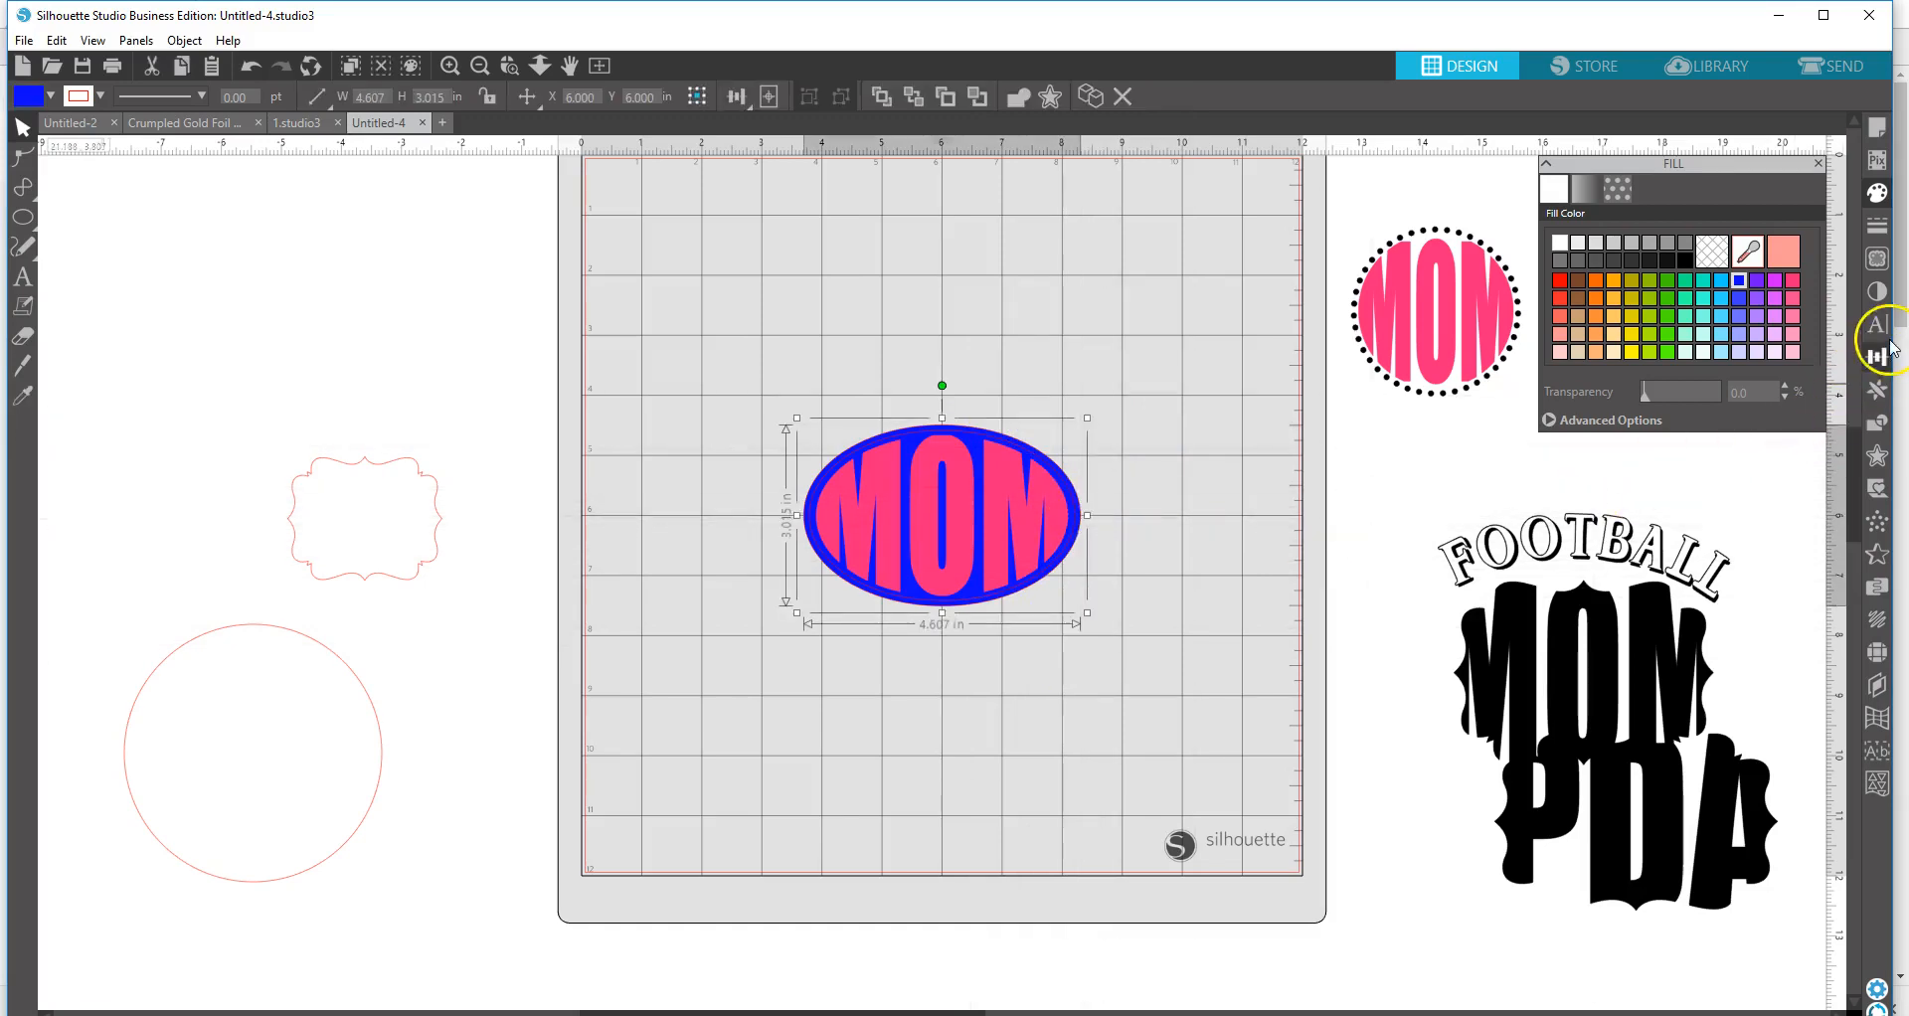
{"action": "left_click", "coordinate": [1877, 456]}
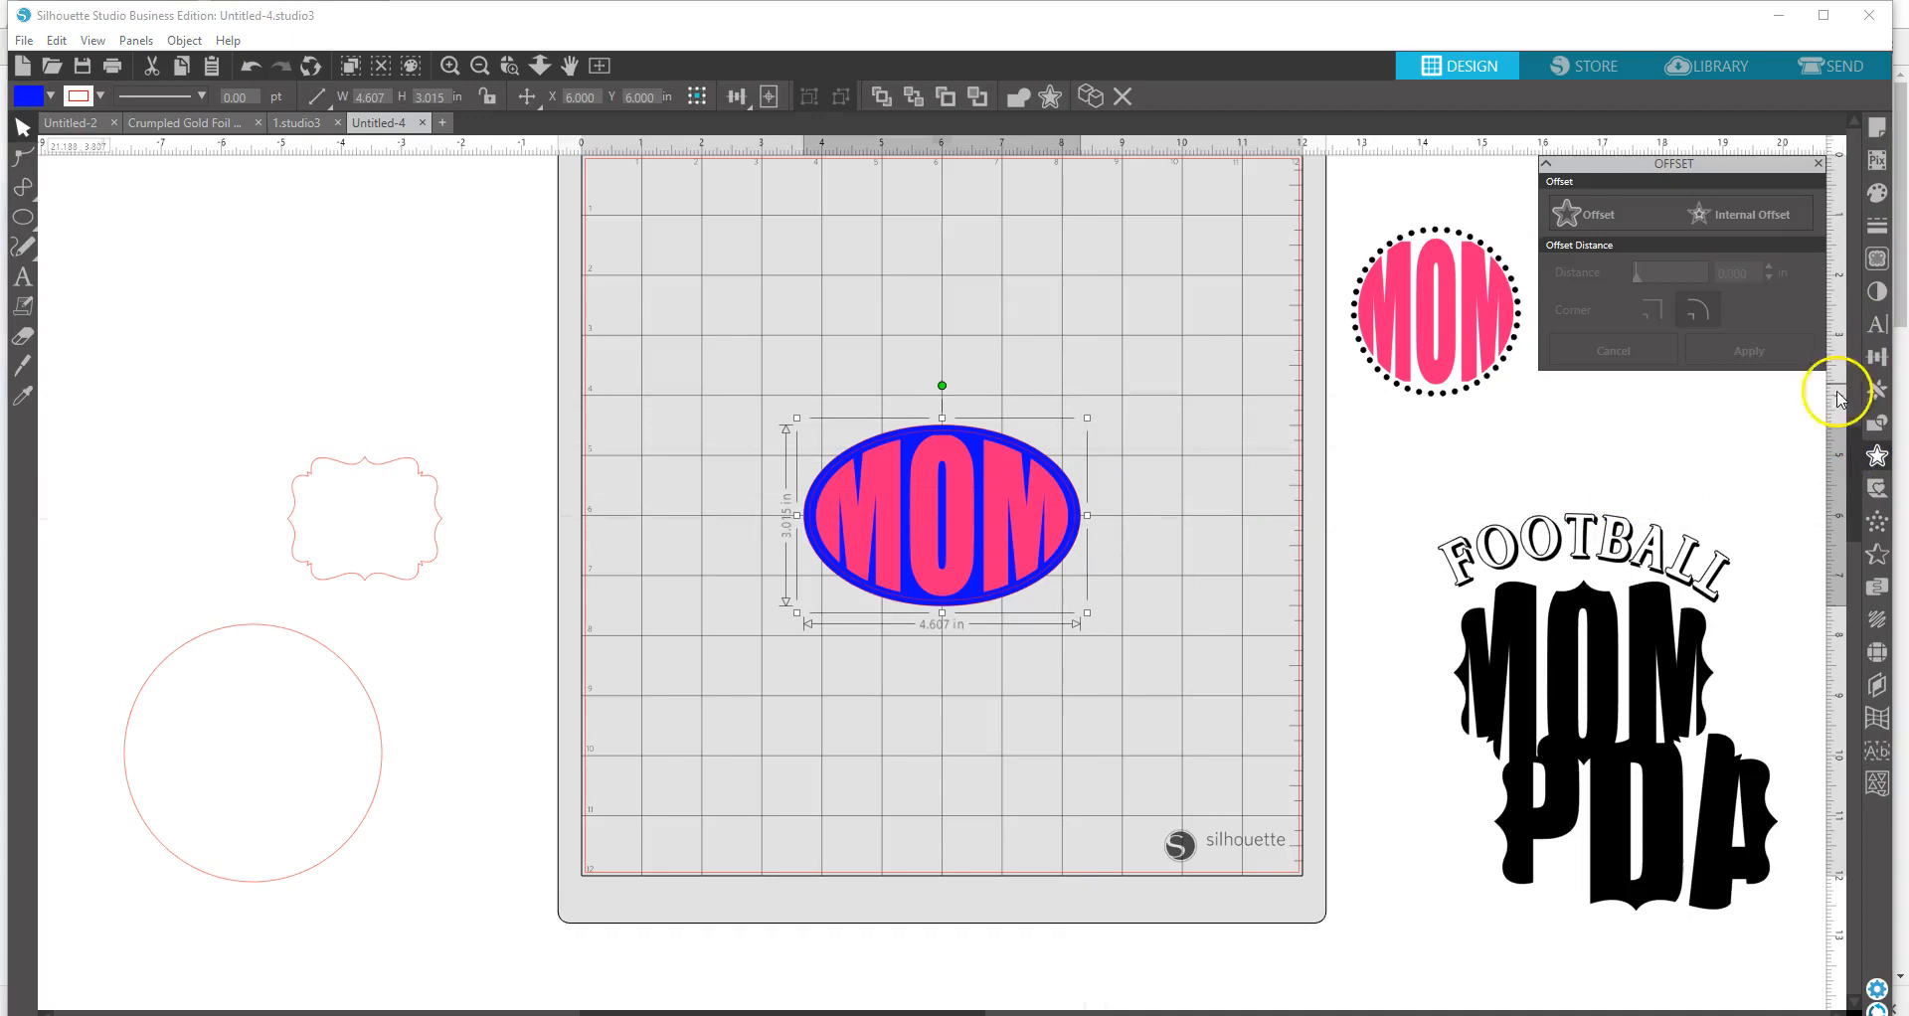
{"action": "left_click", "coordinate": [1618, 216]}
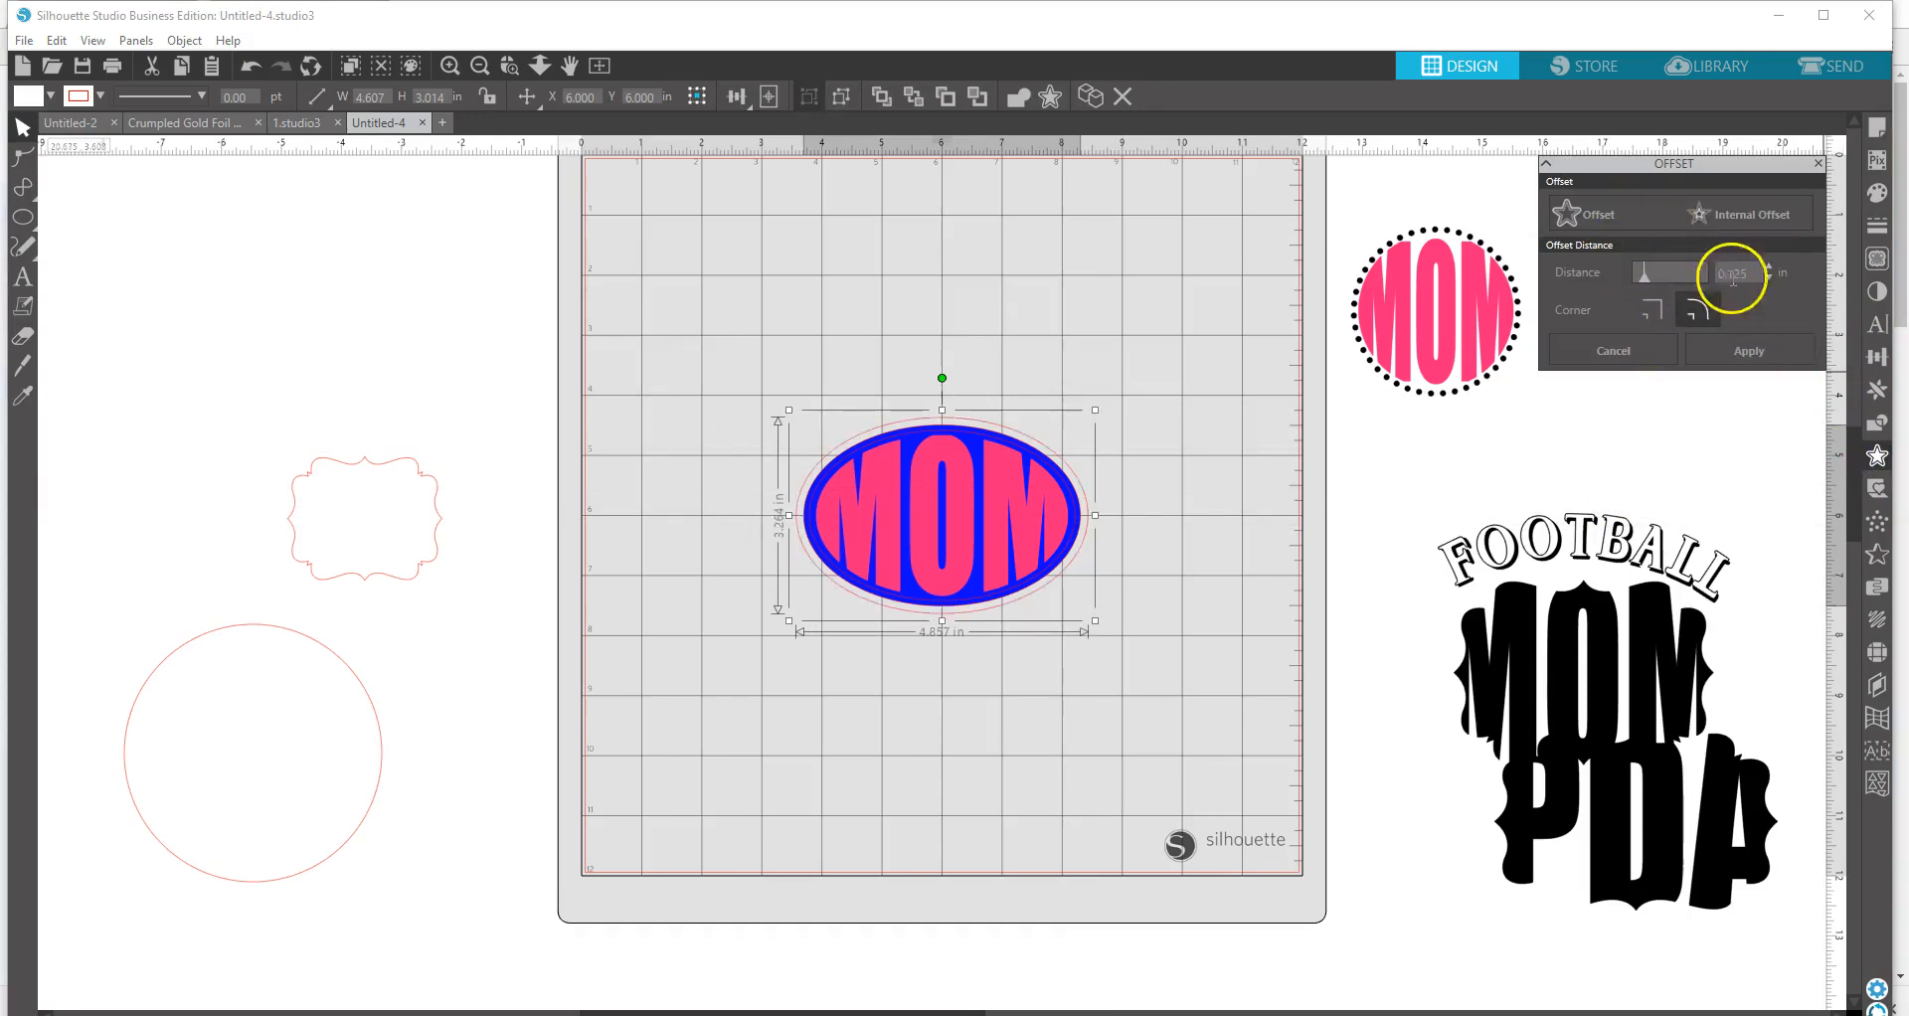
{"action": "left_click", "coordinate": [1770, 281]}
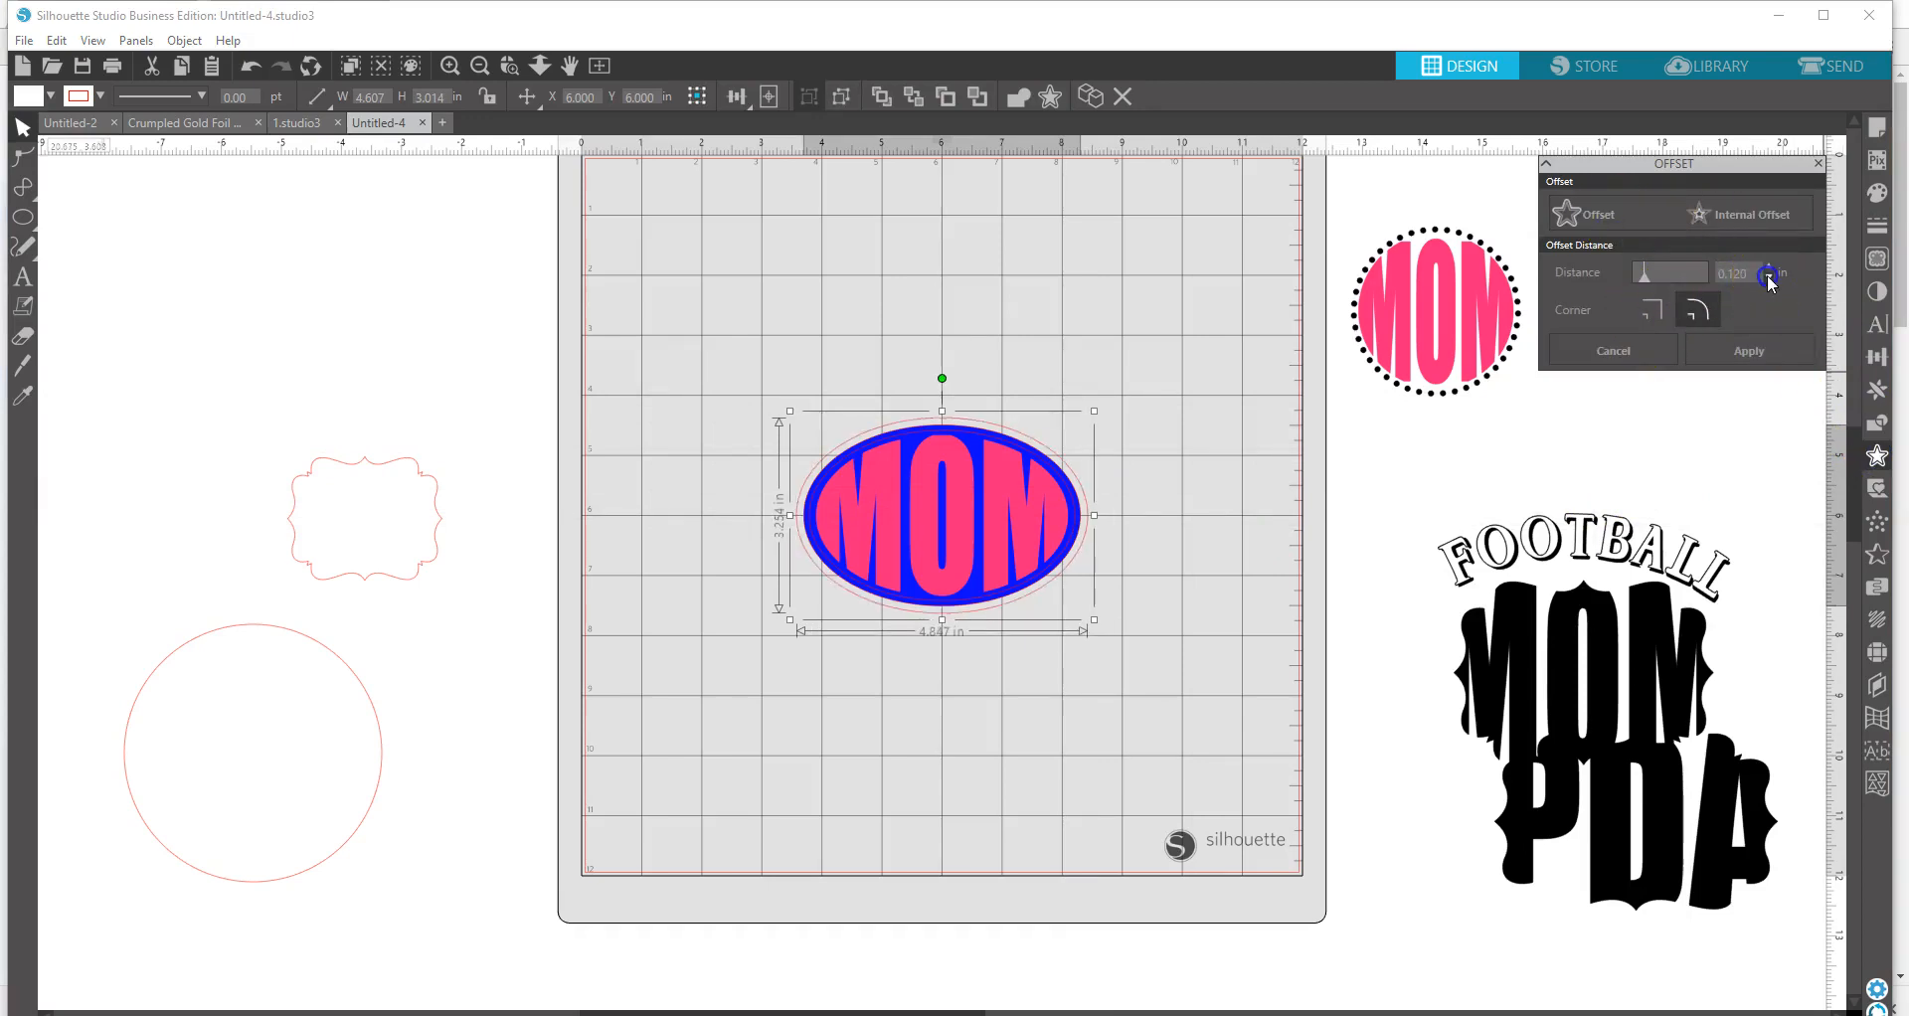
{"action": "left_click", "coordinate": [1770, 281]}
{"action": "left_click", "coordinate": [1769, 282]}
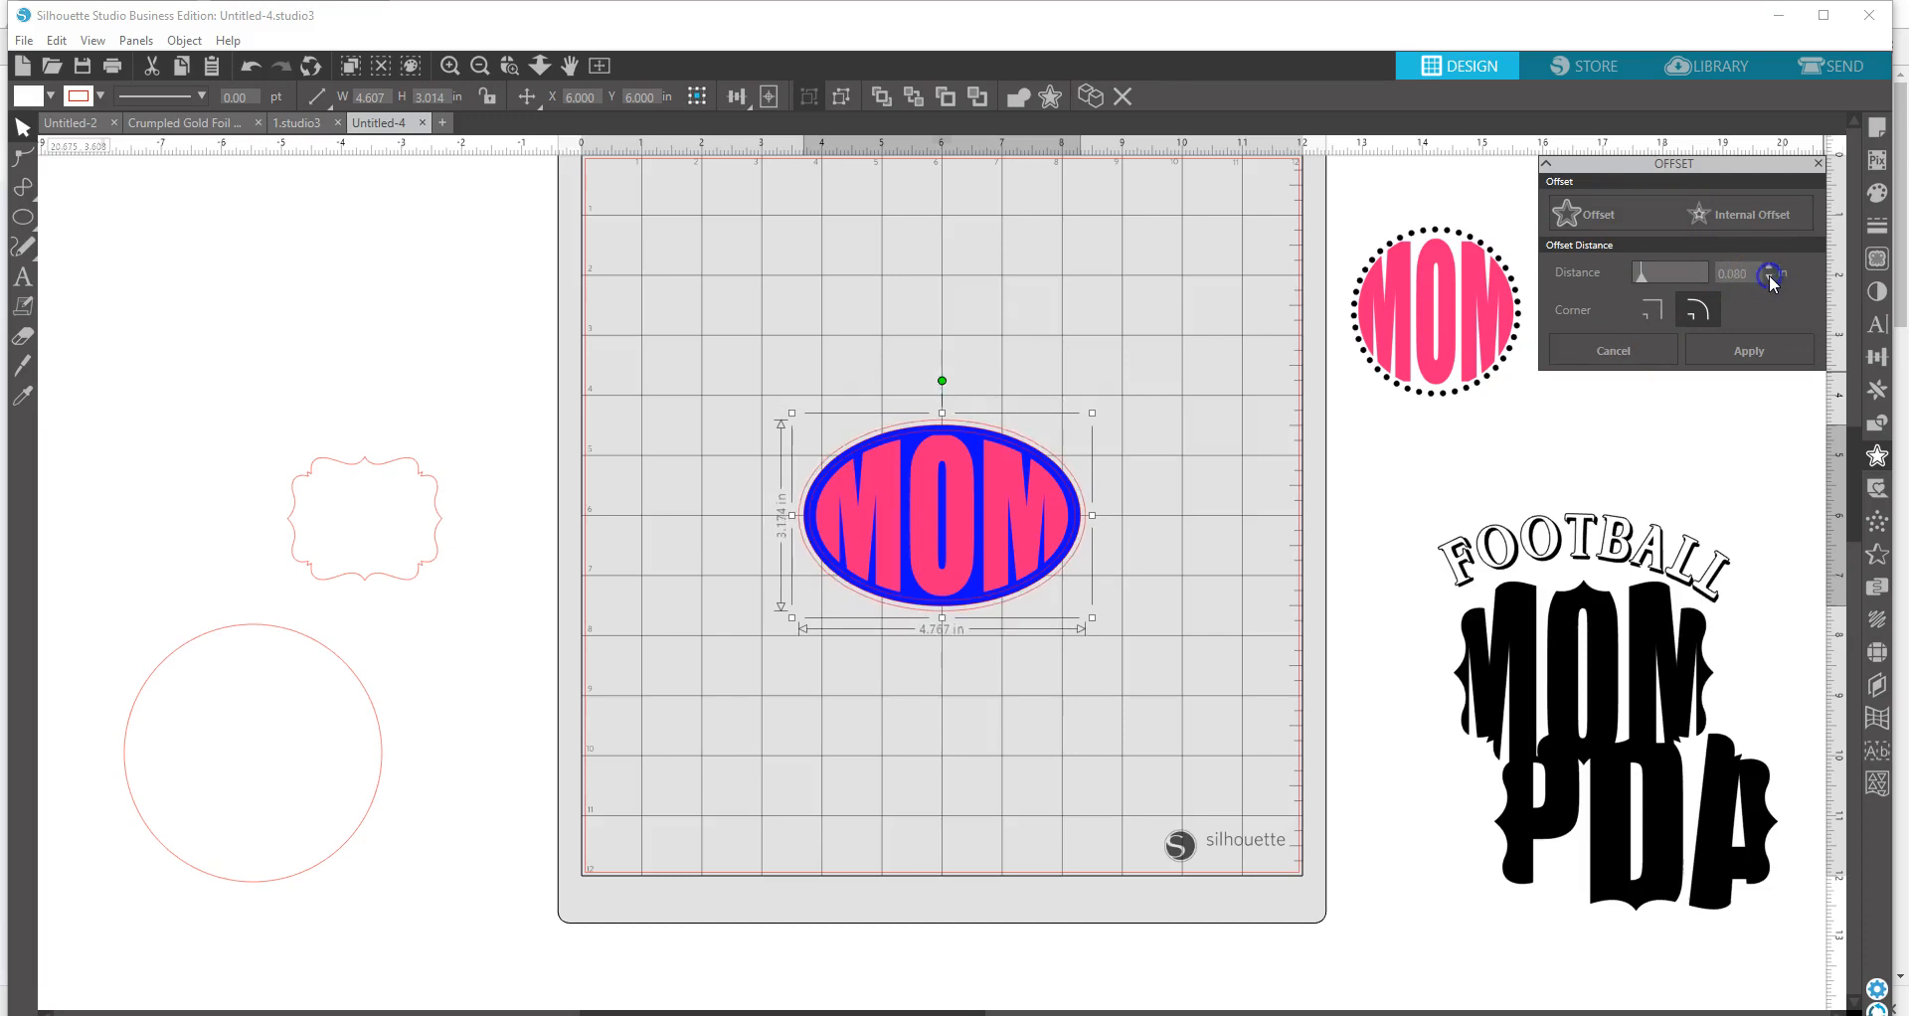
{"action": "left_click", "coordinate": [1769, 282]}
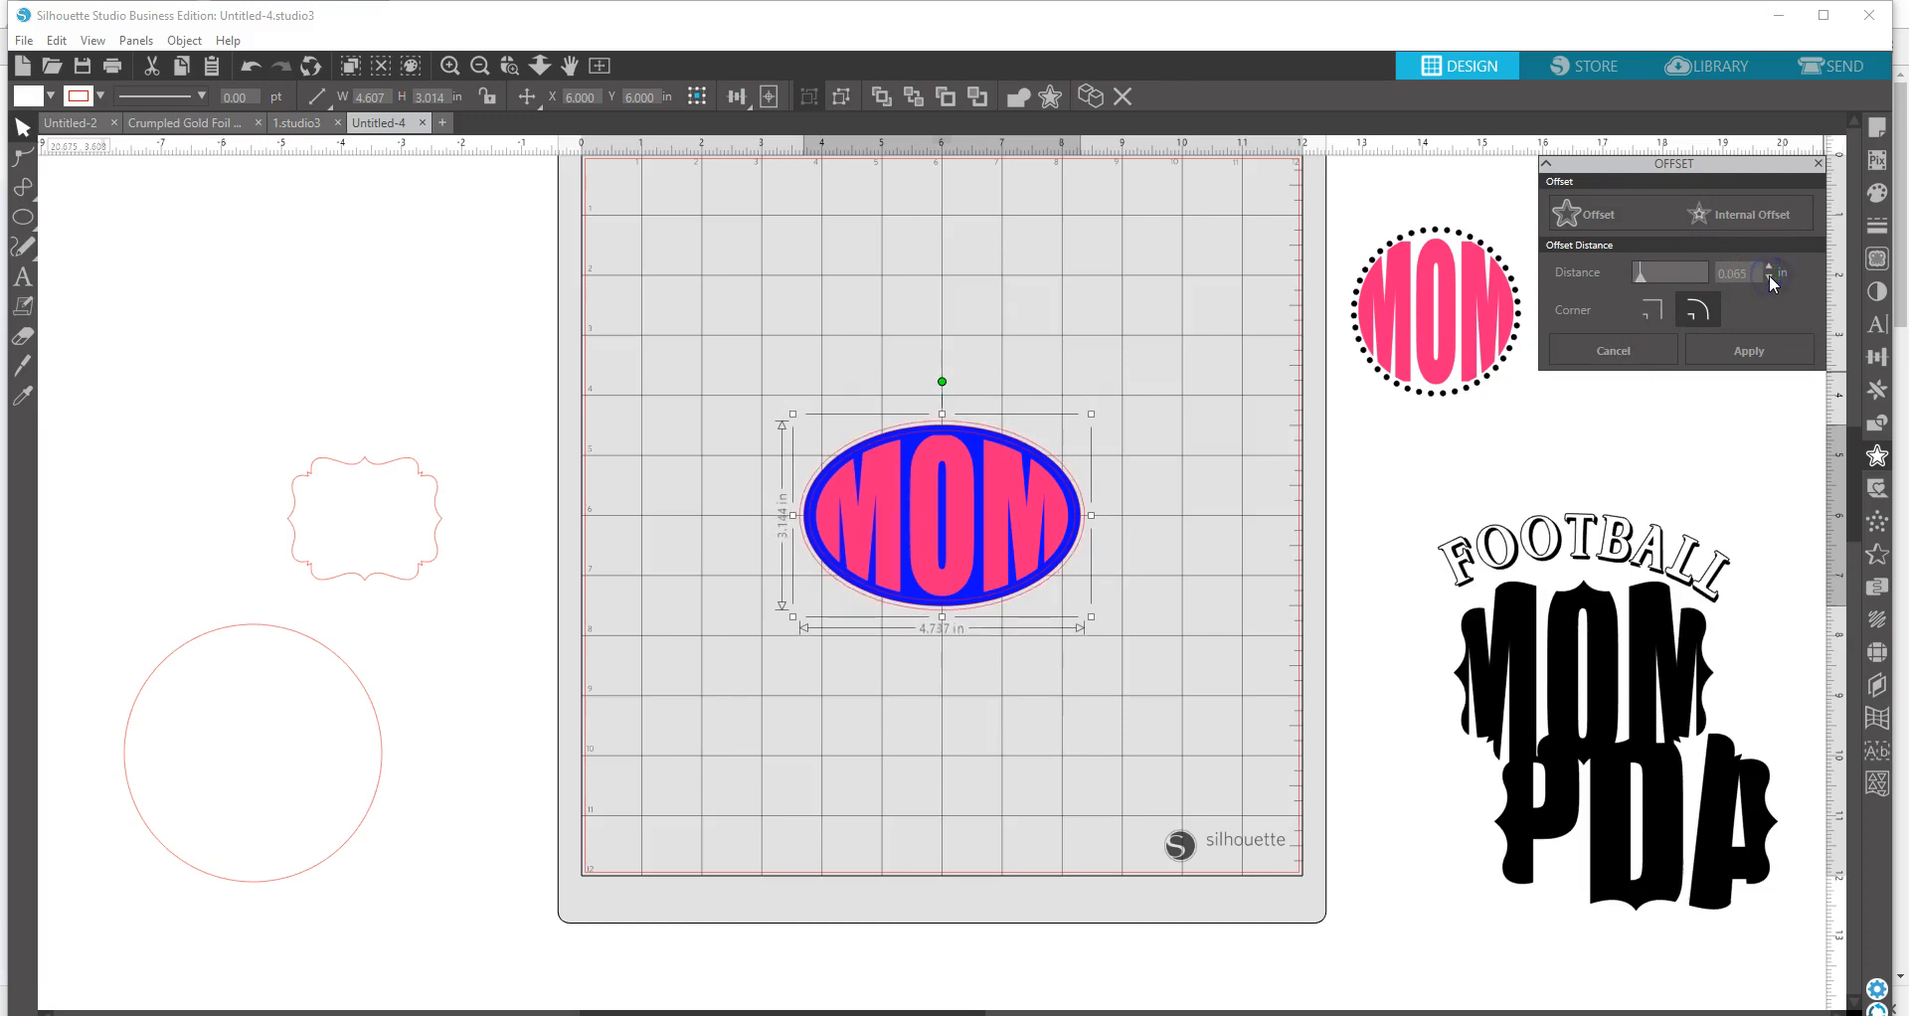
{"action": "left_click", "coordinate": [1769, 281]}
- Fill the new outermost oval with black and place it behind the blue oval
{"action": "left_click", "coordinate": [1877, 192]}
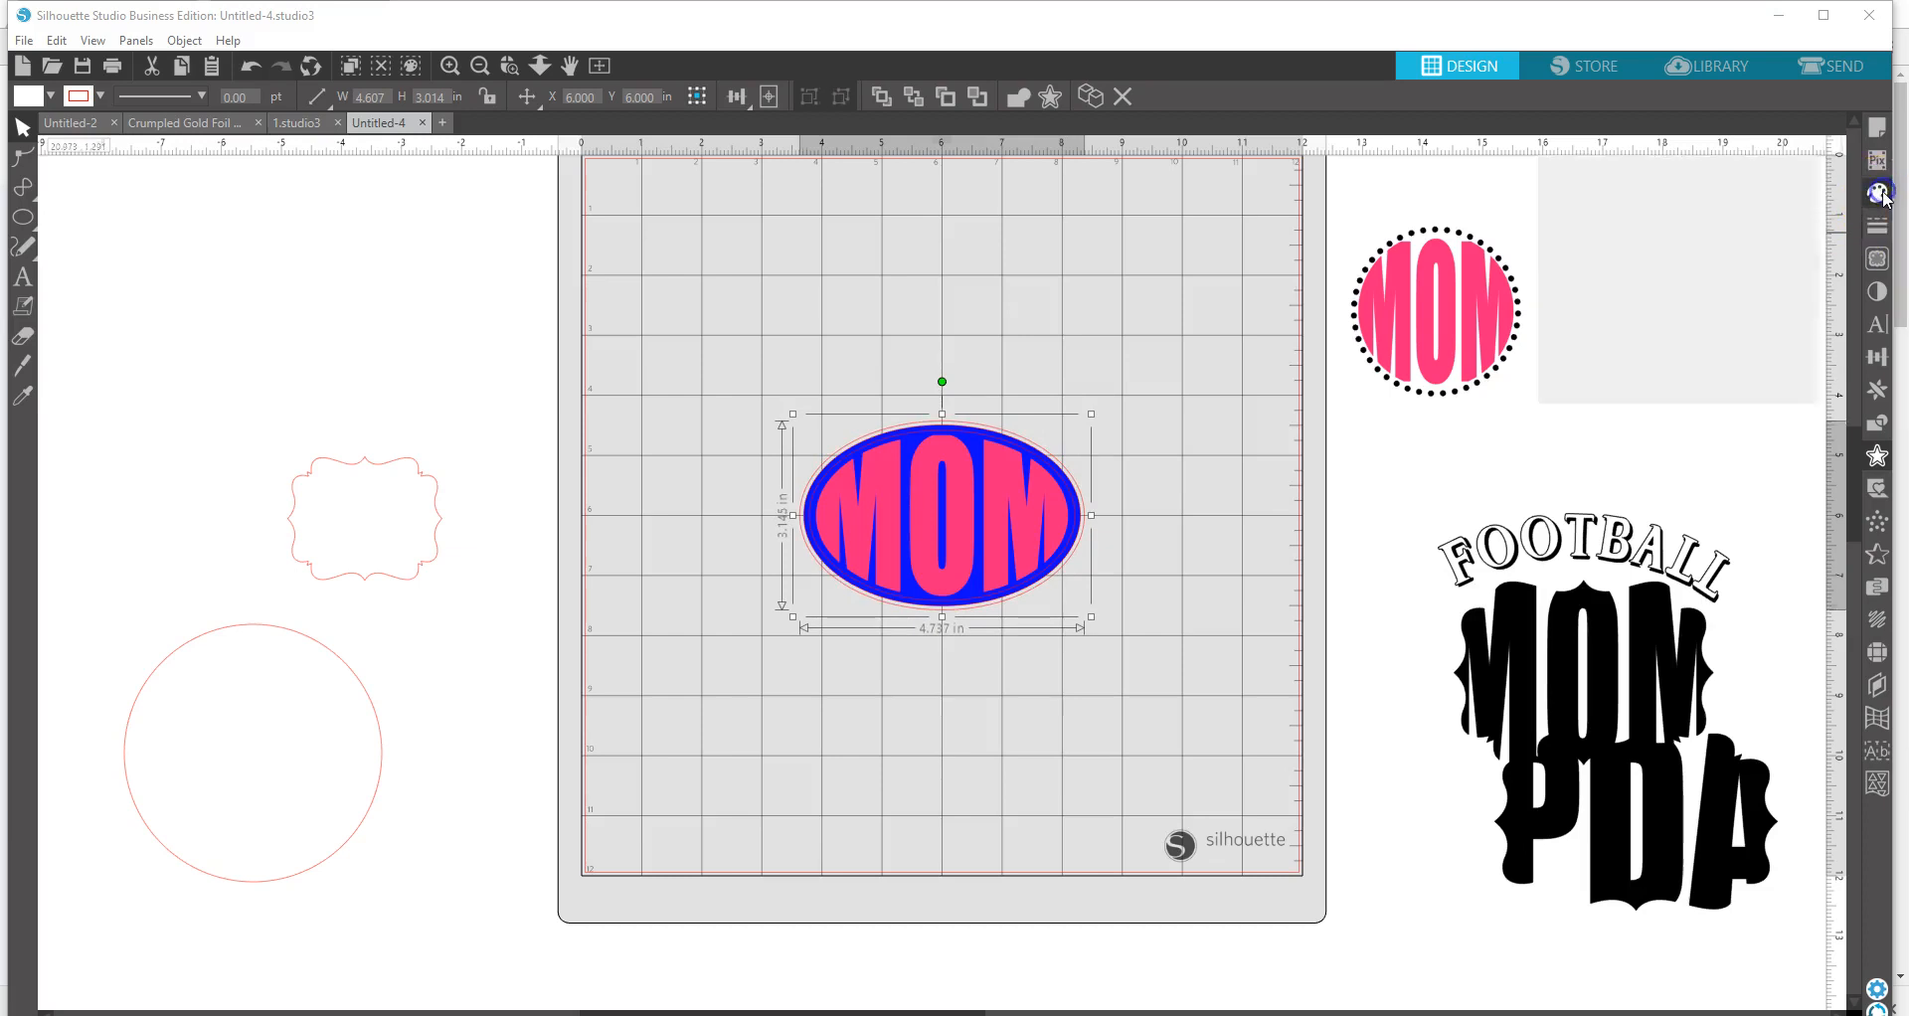
{"action": "left_click", "coordinate": [1747, 247]}
{"action": "left_click", "coordinate": [1687, 261]}
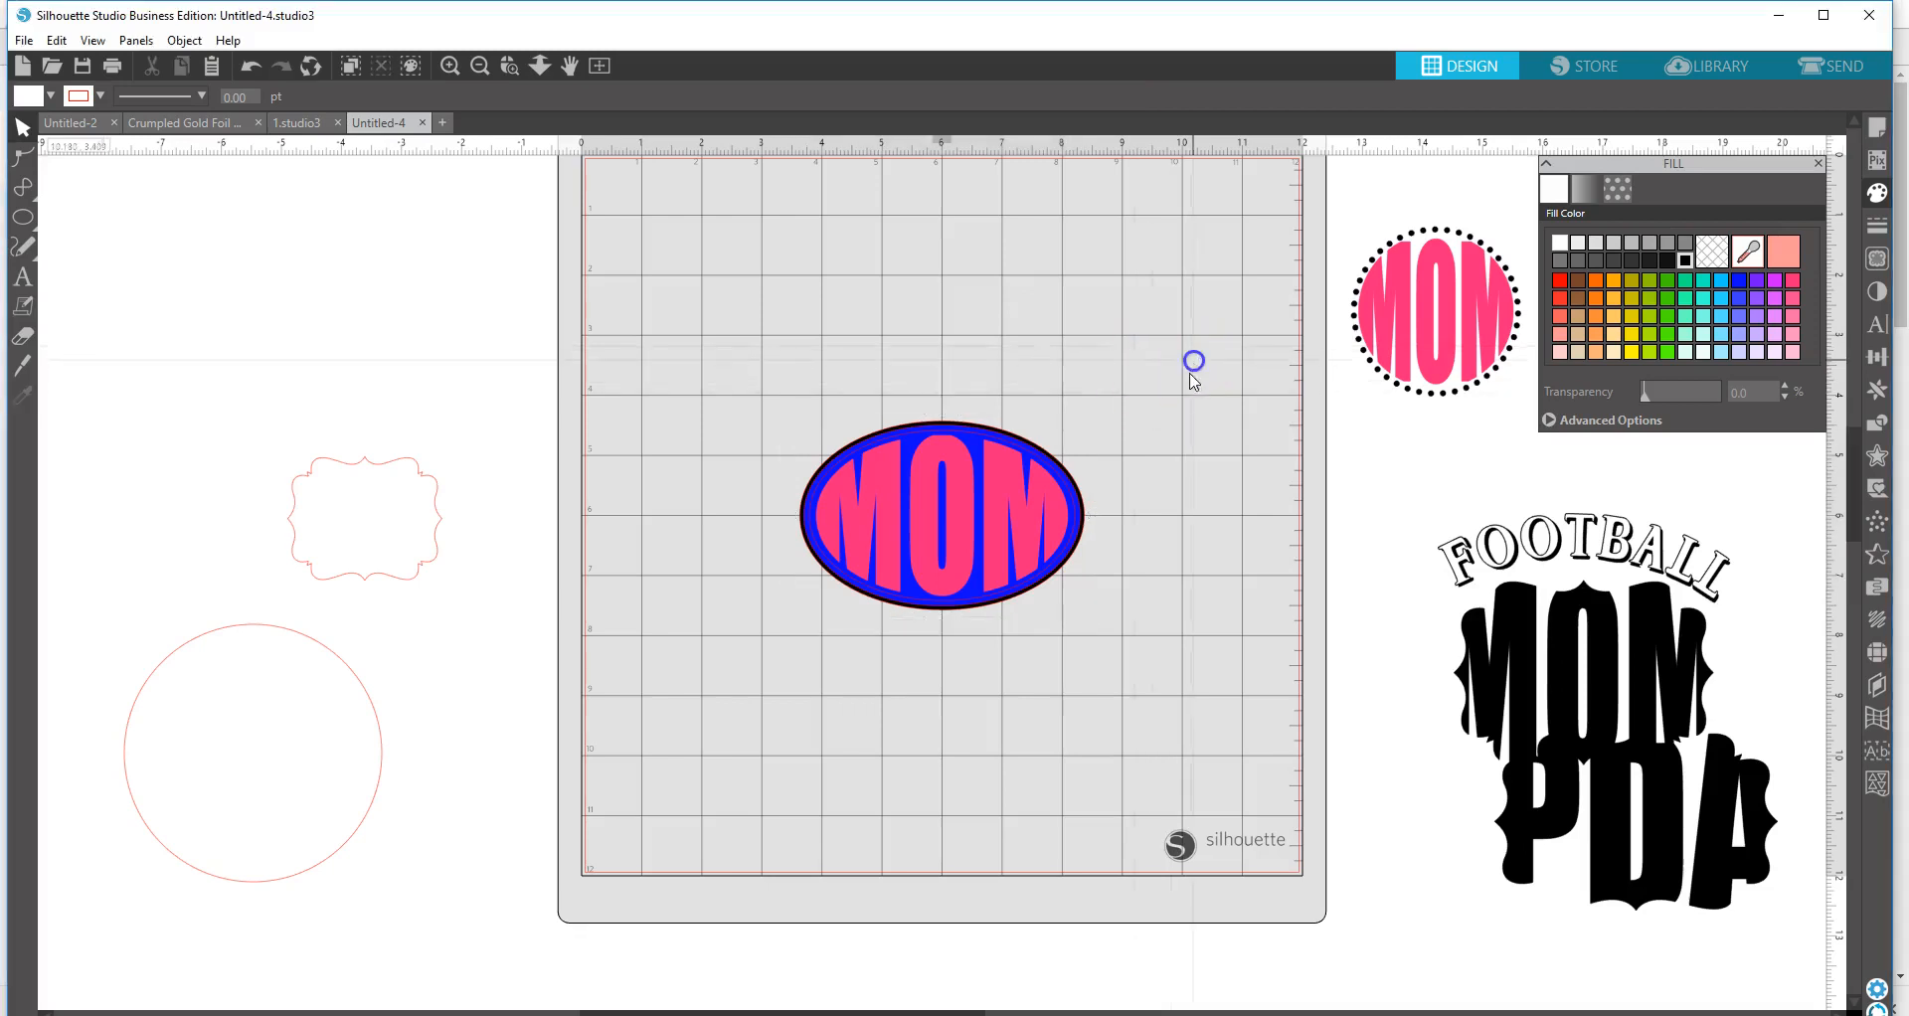
- Move MOM down off the ovals, and combine all the ovals into one compound path
{"action": "left_click_drag", "start_coordinate": [1005, 528], "coordinate": [1014, 797]}
{"action": "left_click", "coordinate": [786, 453]}
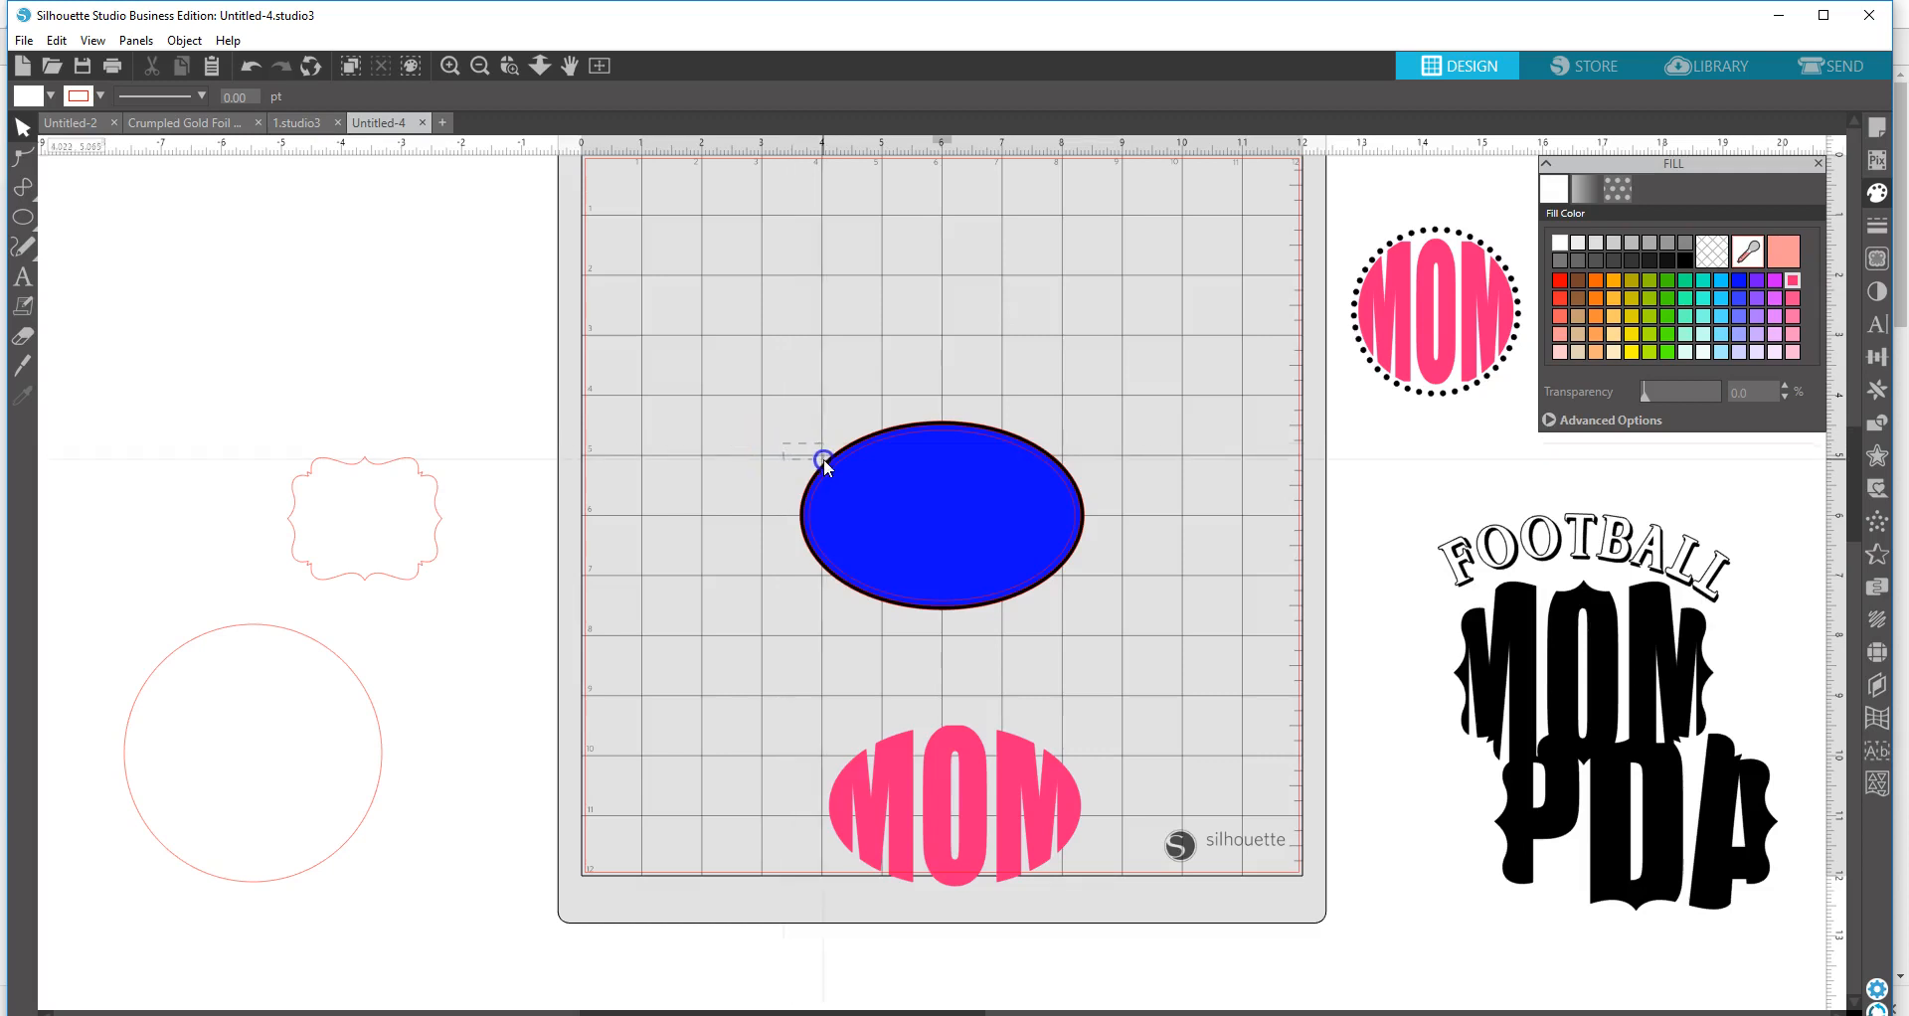
{"action": "left_click", "coordinate": [823, 460]}
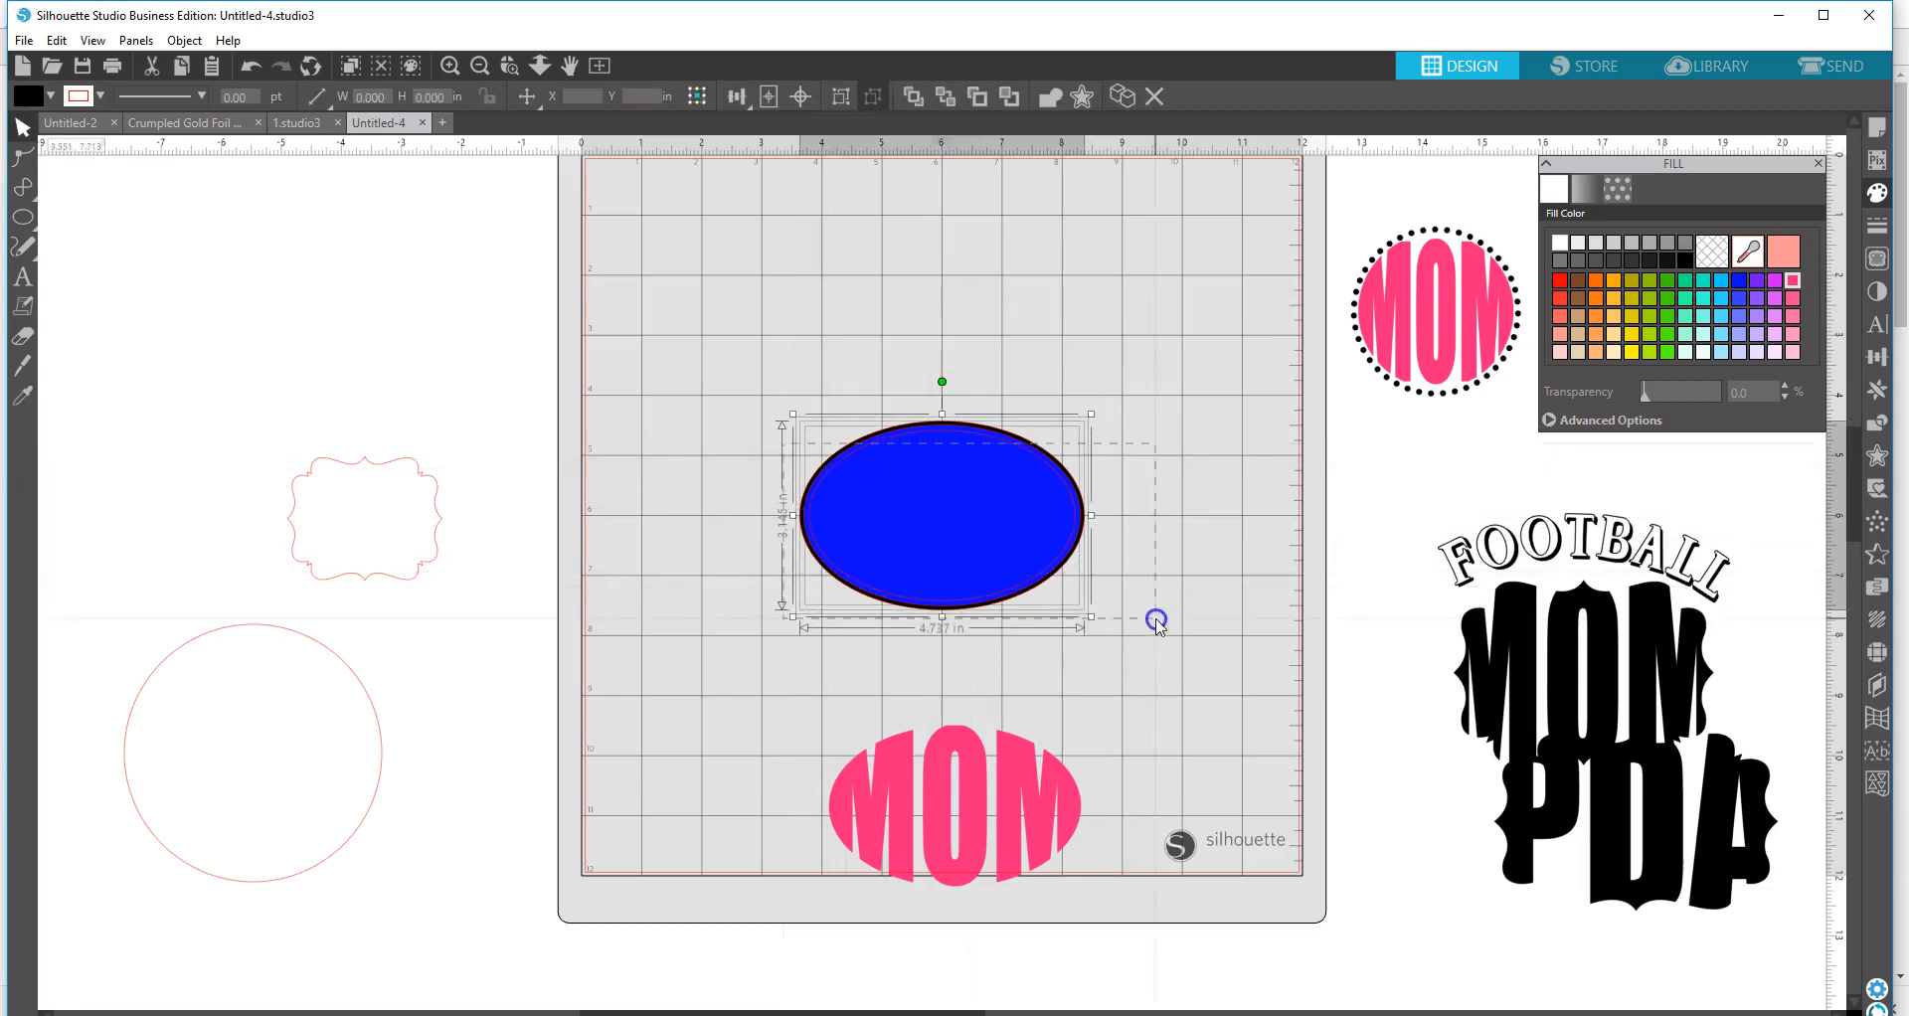
{"action": "right_click", "coordinate": [1084, 550]}
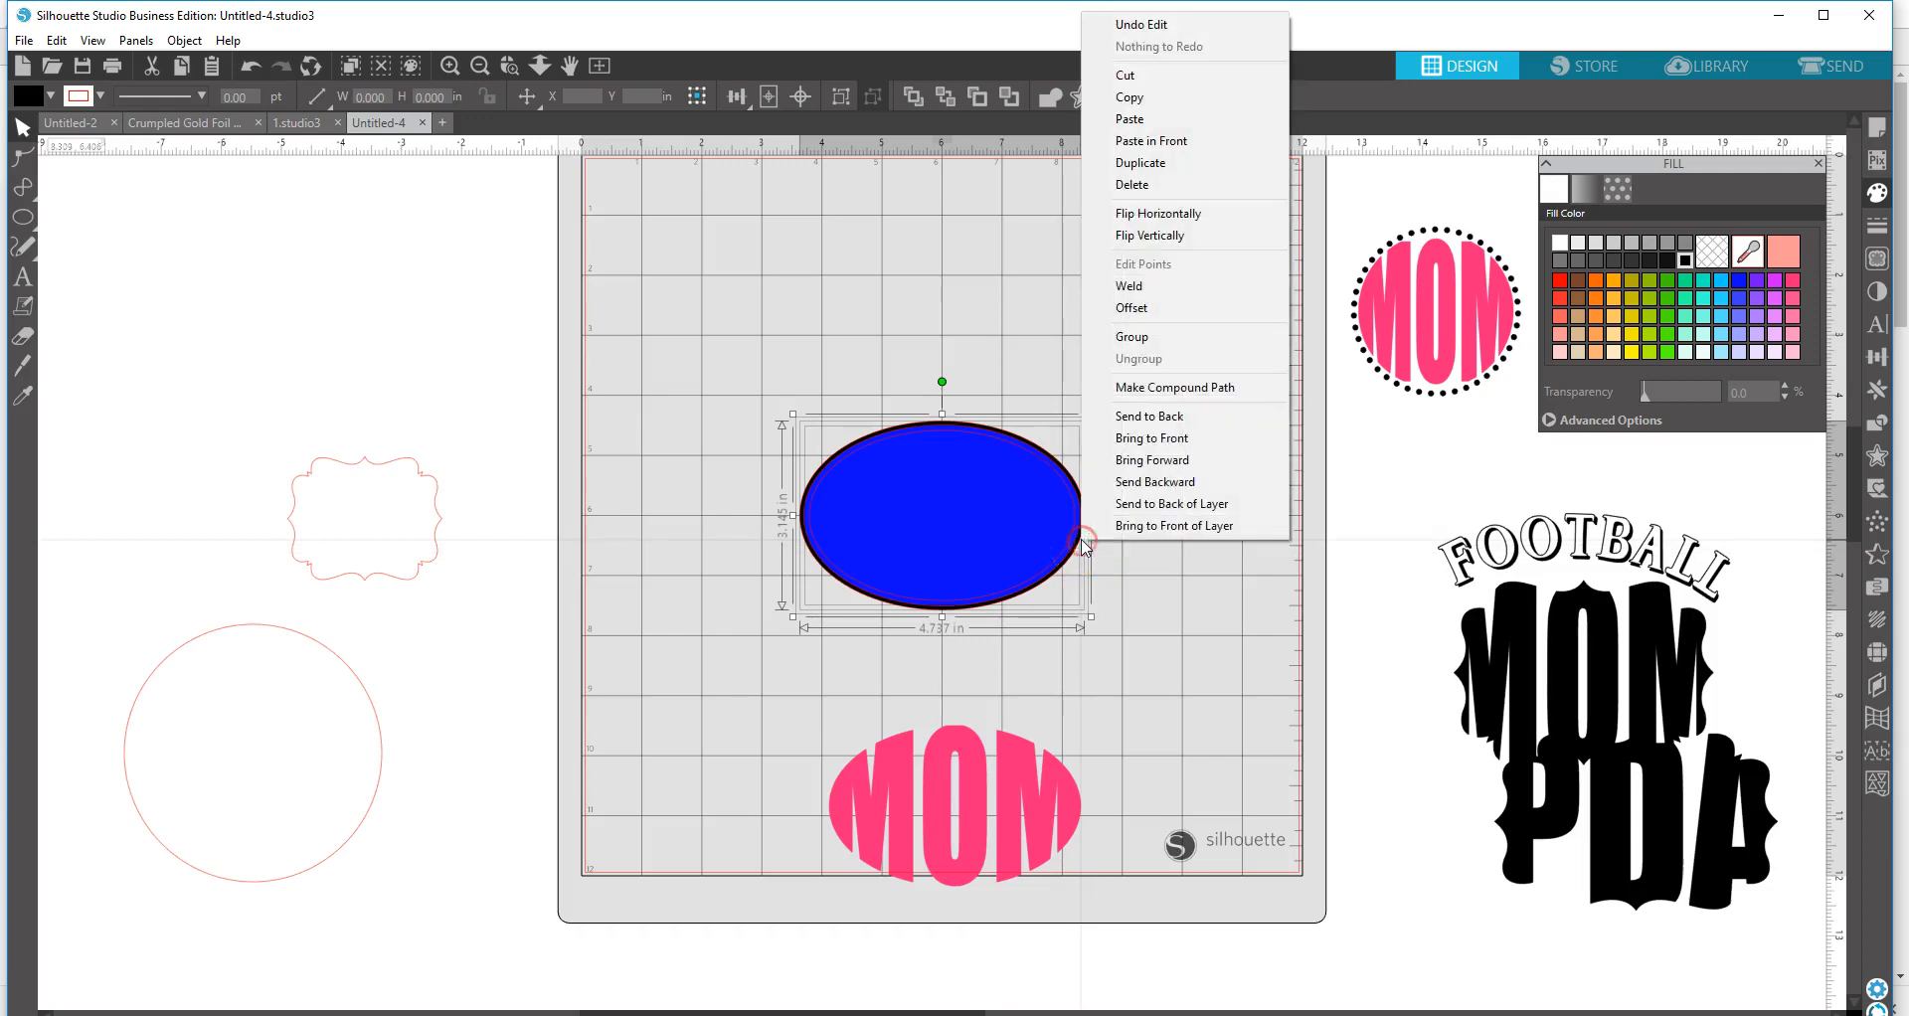
{"action": "left_click", "coordinate": [1153, 368]}
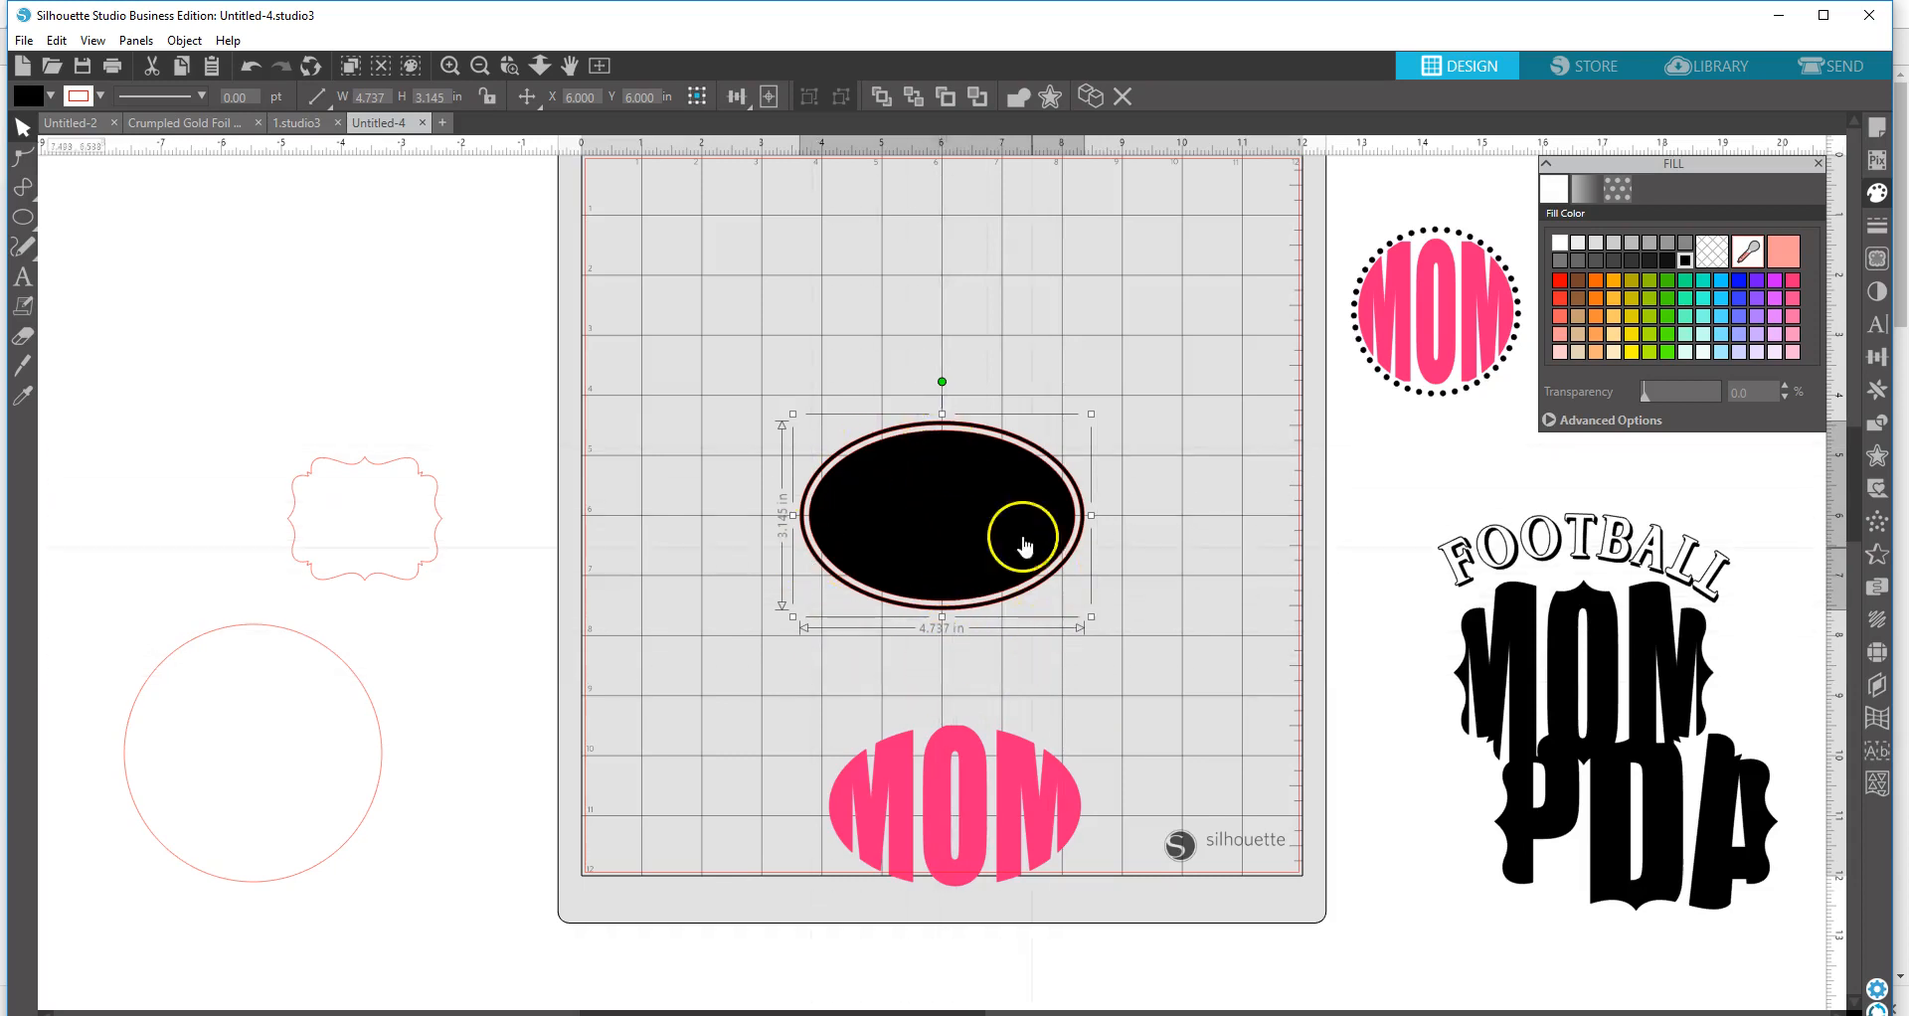
- Bring MOM to the front and place it inside the black oval frame
{"action": "left_click_drag", "start_coordinate": [1013, 777], "coordinate": [1029, 710]}
{"action": "right_click", "coordinate": [1029, 711]}
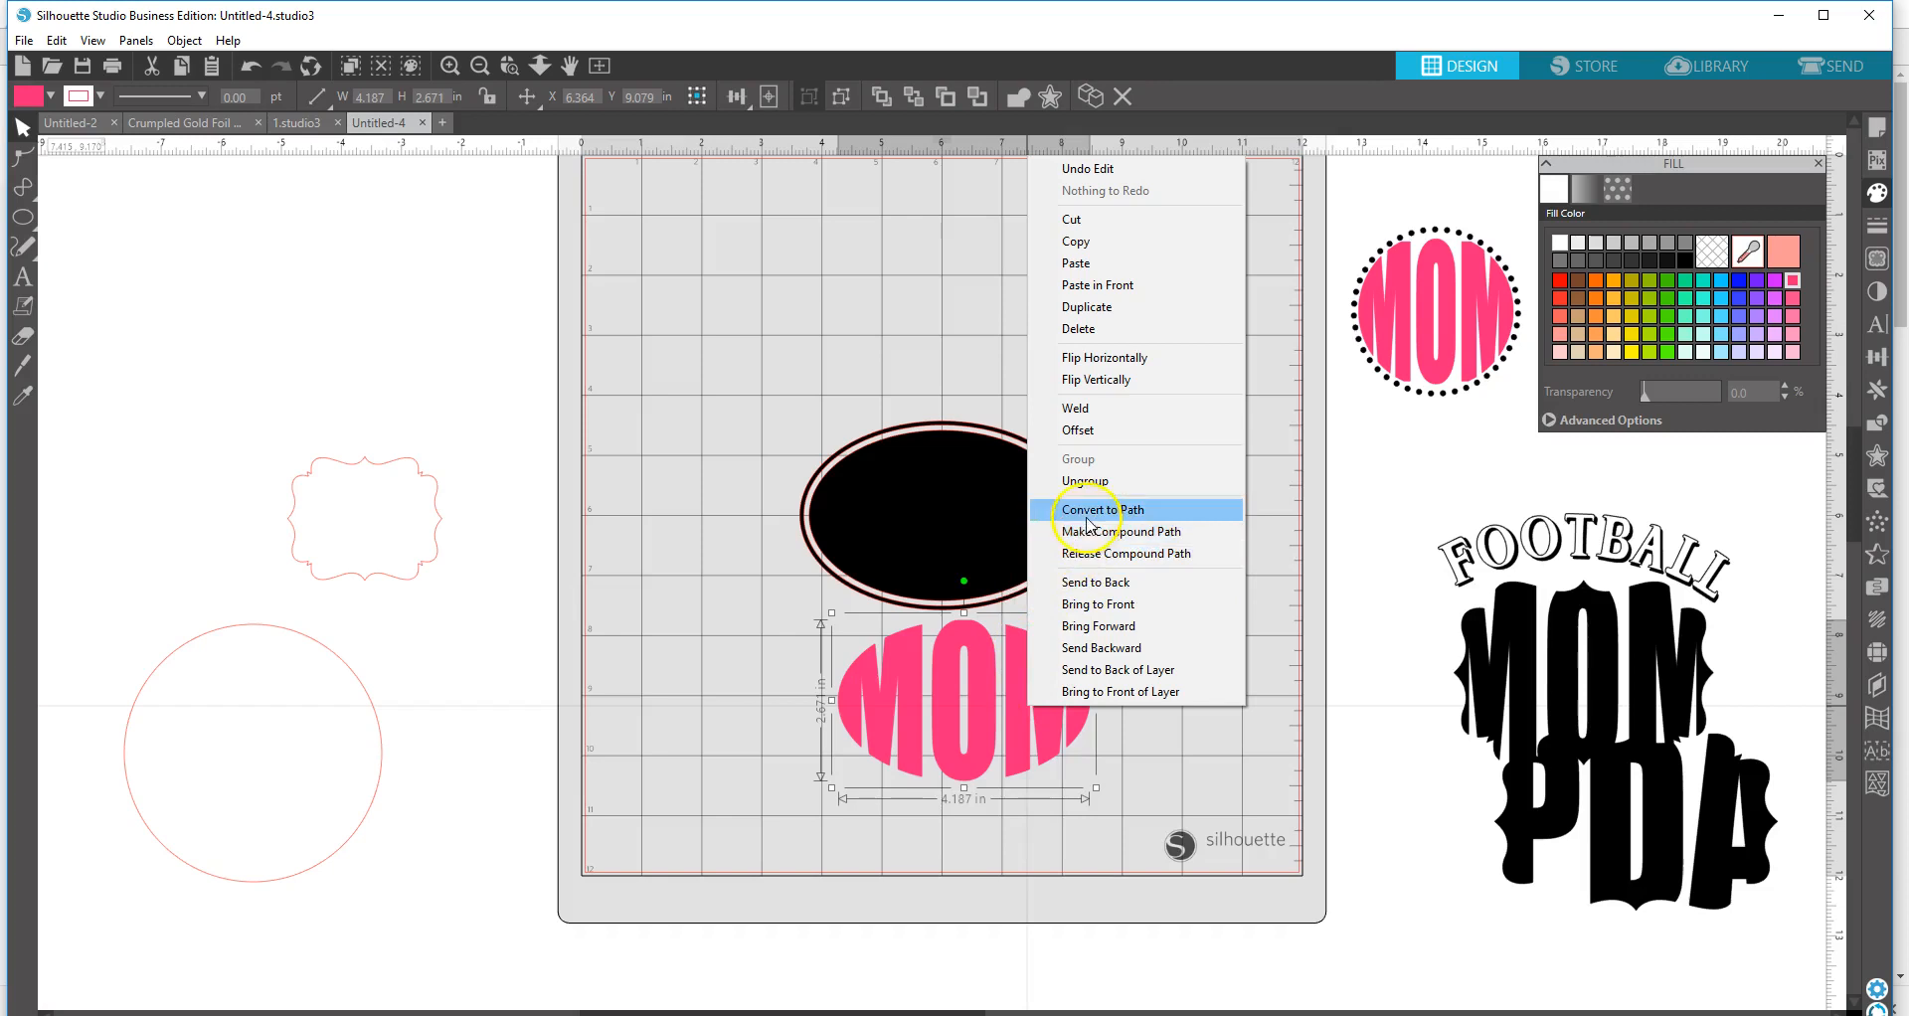
{"action": "left_click", "coordinate": [1103, 604]}
{"action": "left_click_drag", "start_coordinate": [1001, 684], "coordinate": [985, 509]}
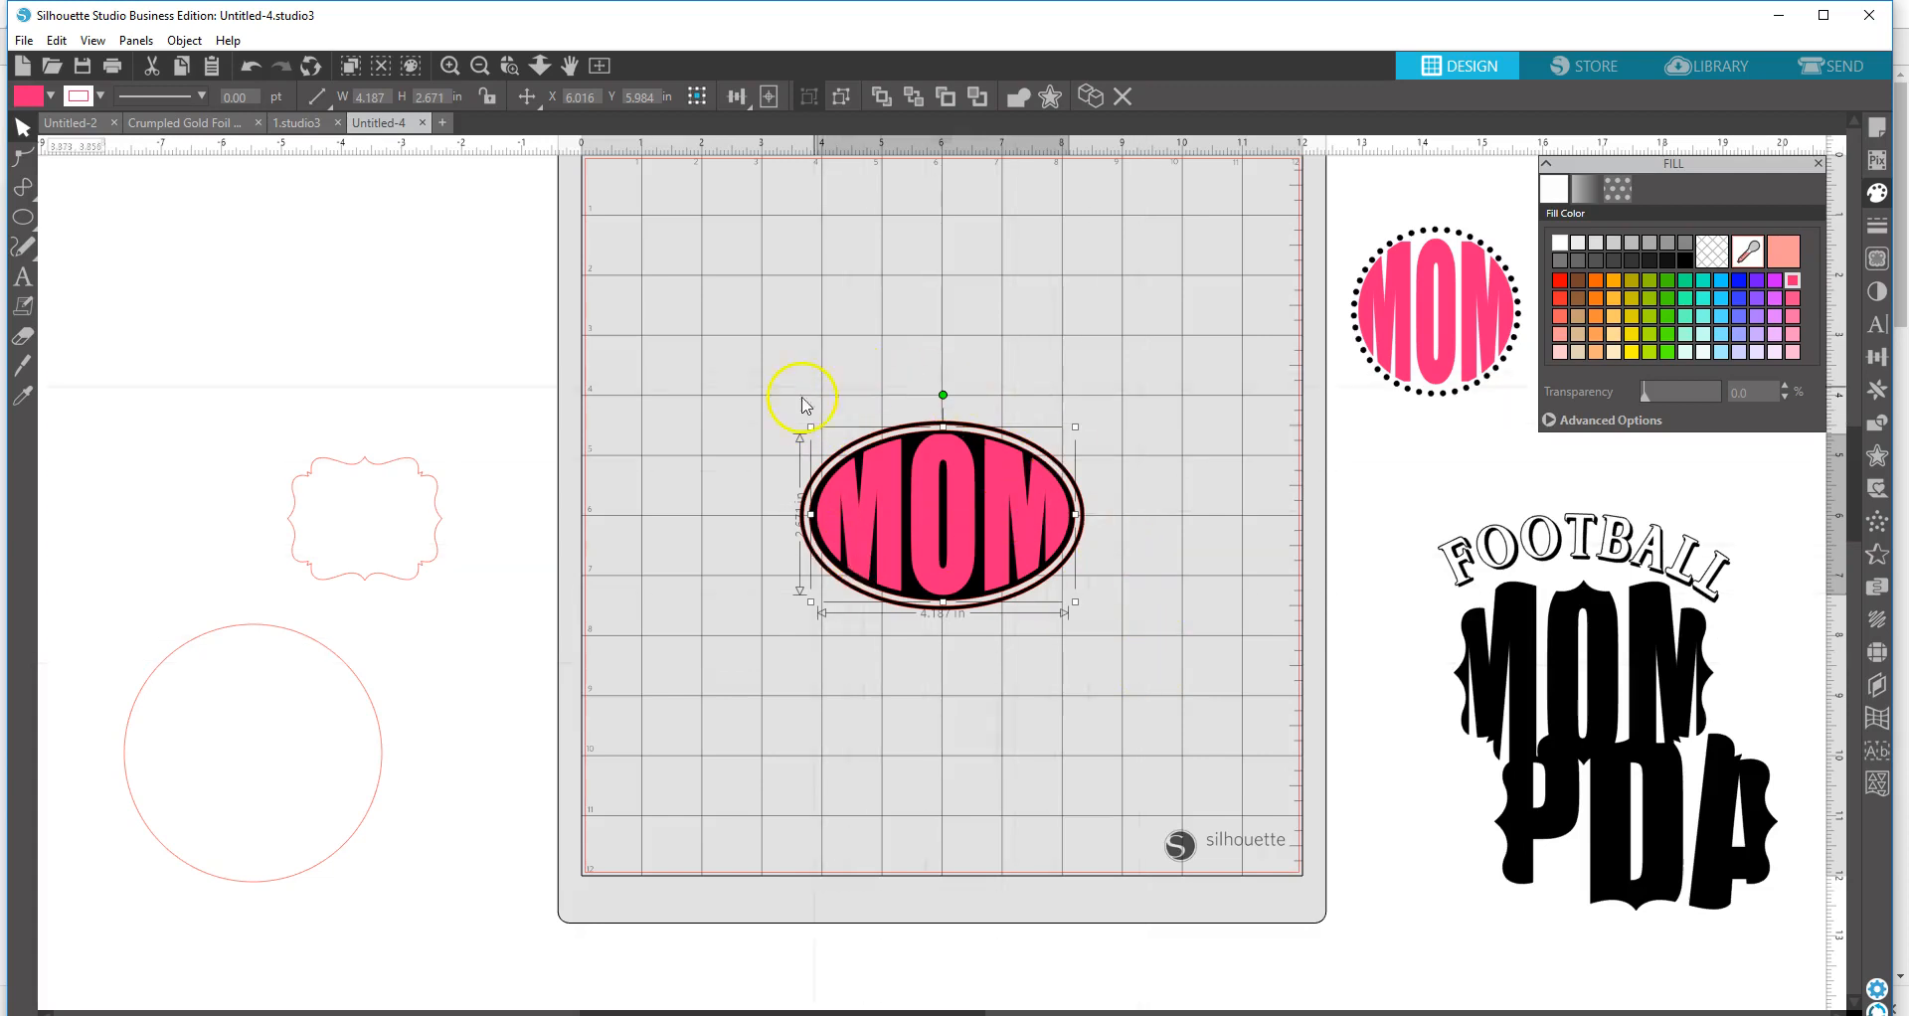
- Set the line color of the compound oval frame to black
{"action": "left_click", "coordinate": [1015, 445]}
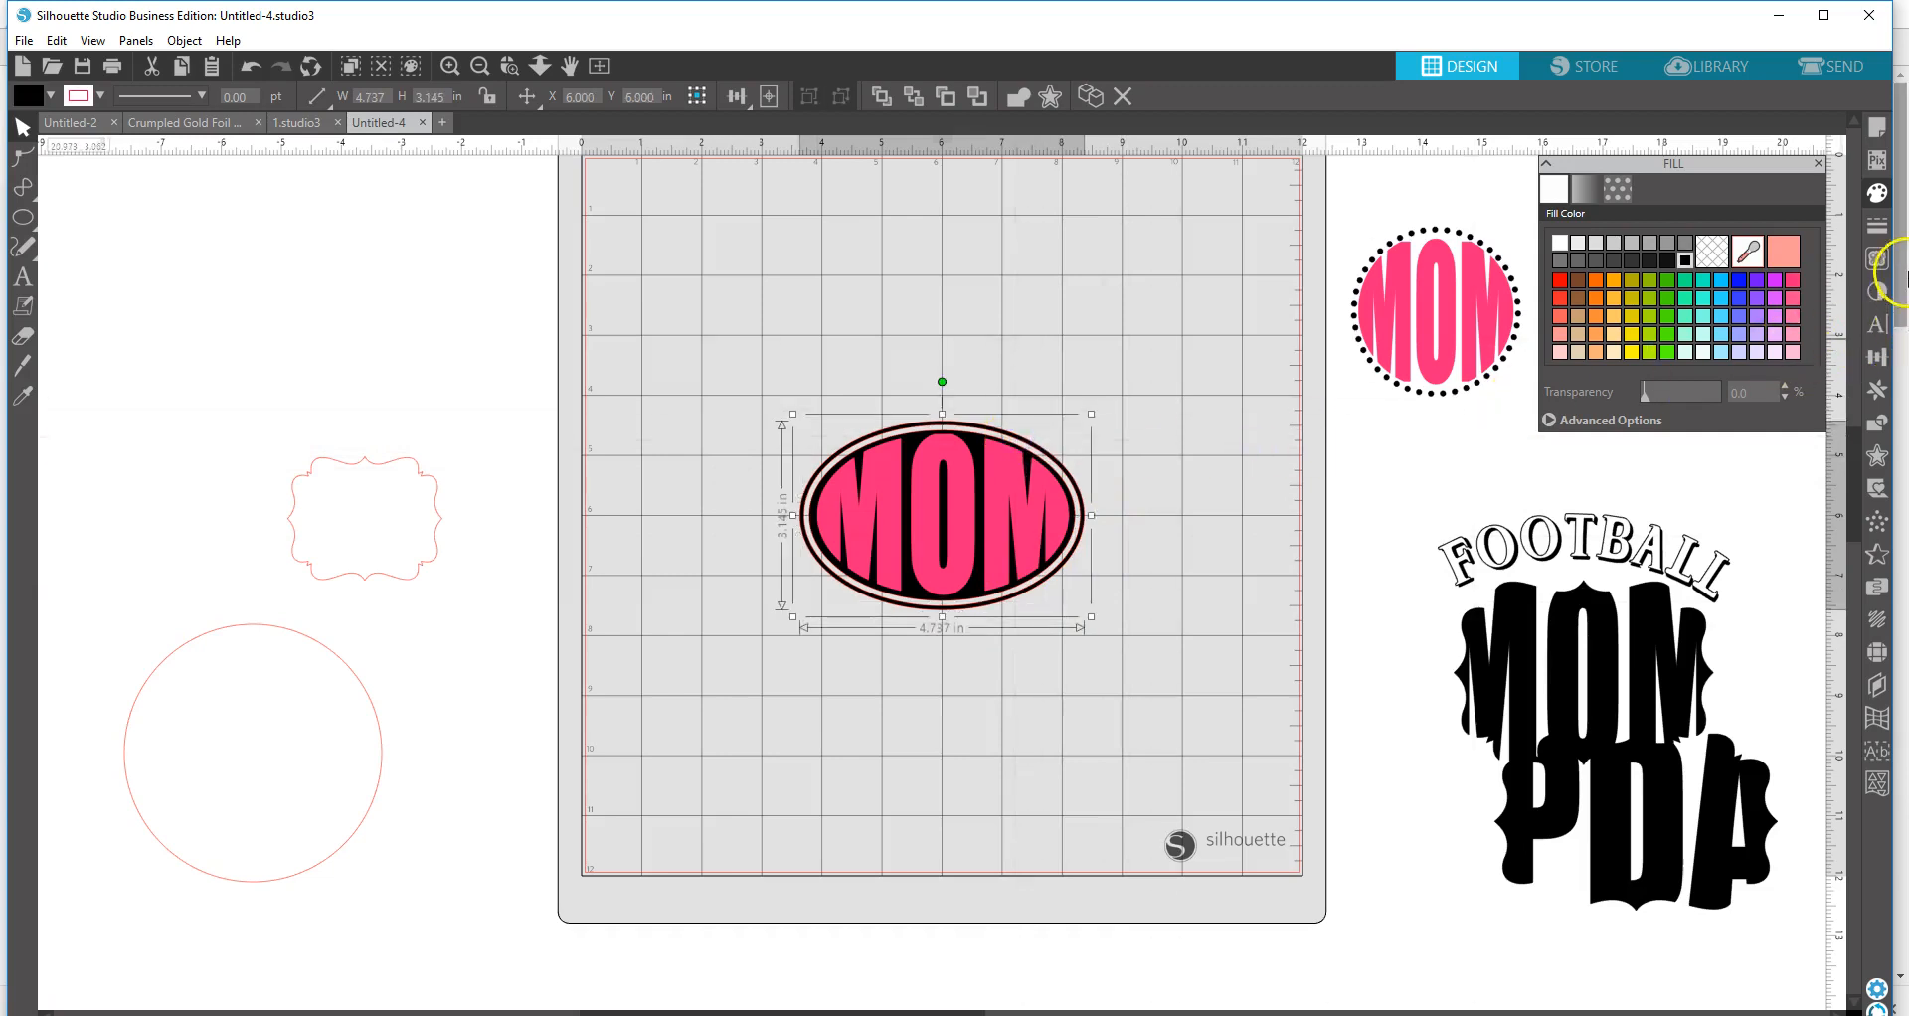
{"action": "left_click", "coordinate": [1878, 222]}
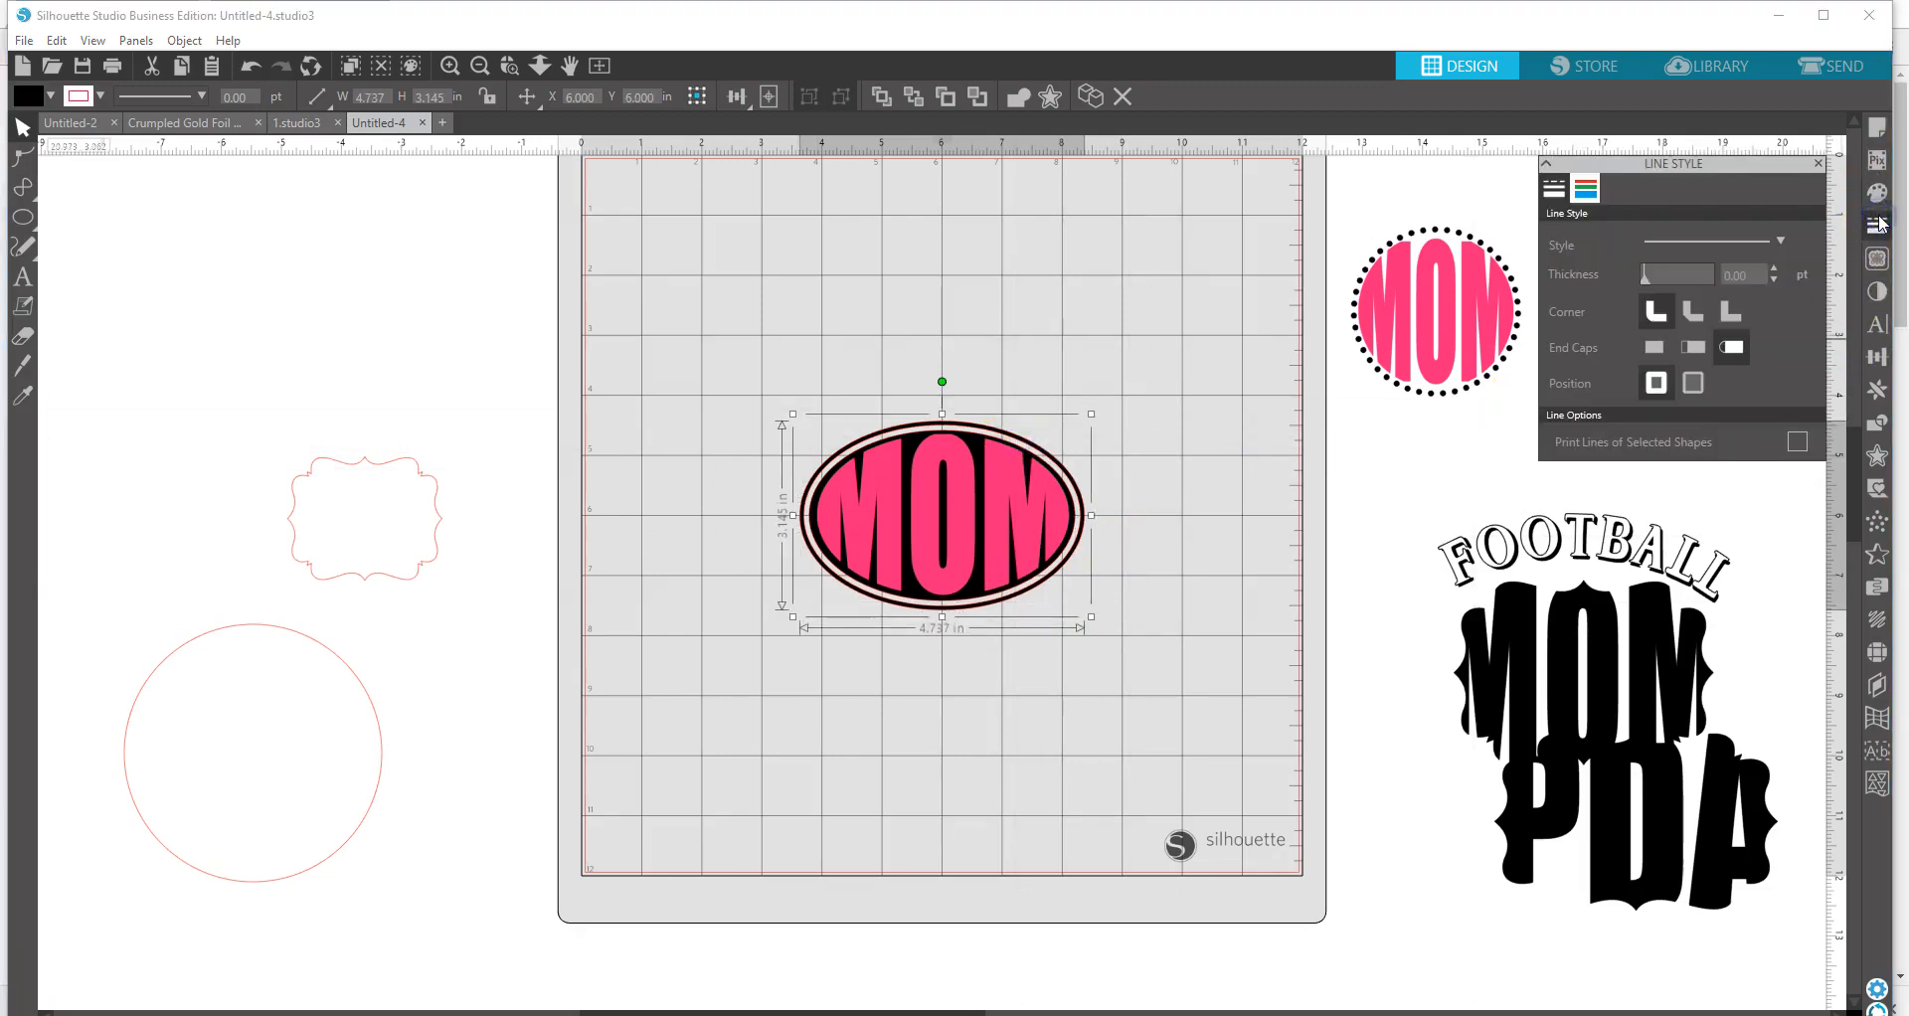
{"action": "left_click", "coordinate": [1586, 188]}
{"action": "left_click", "coordinate": [1683, 260]}
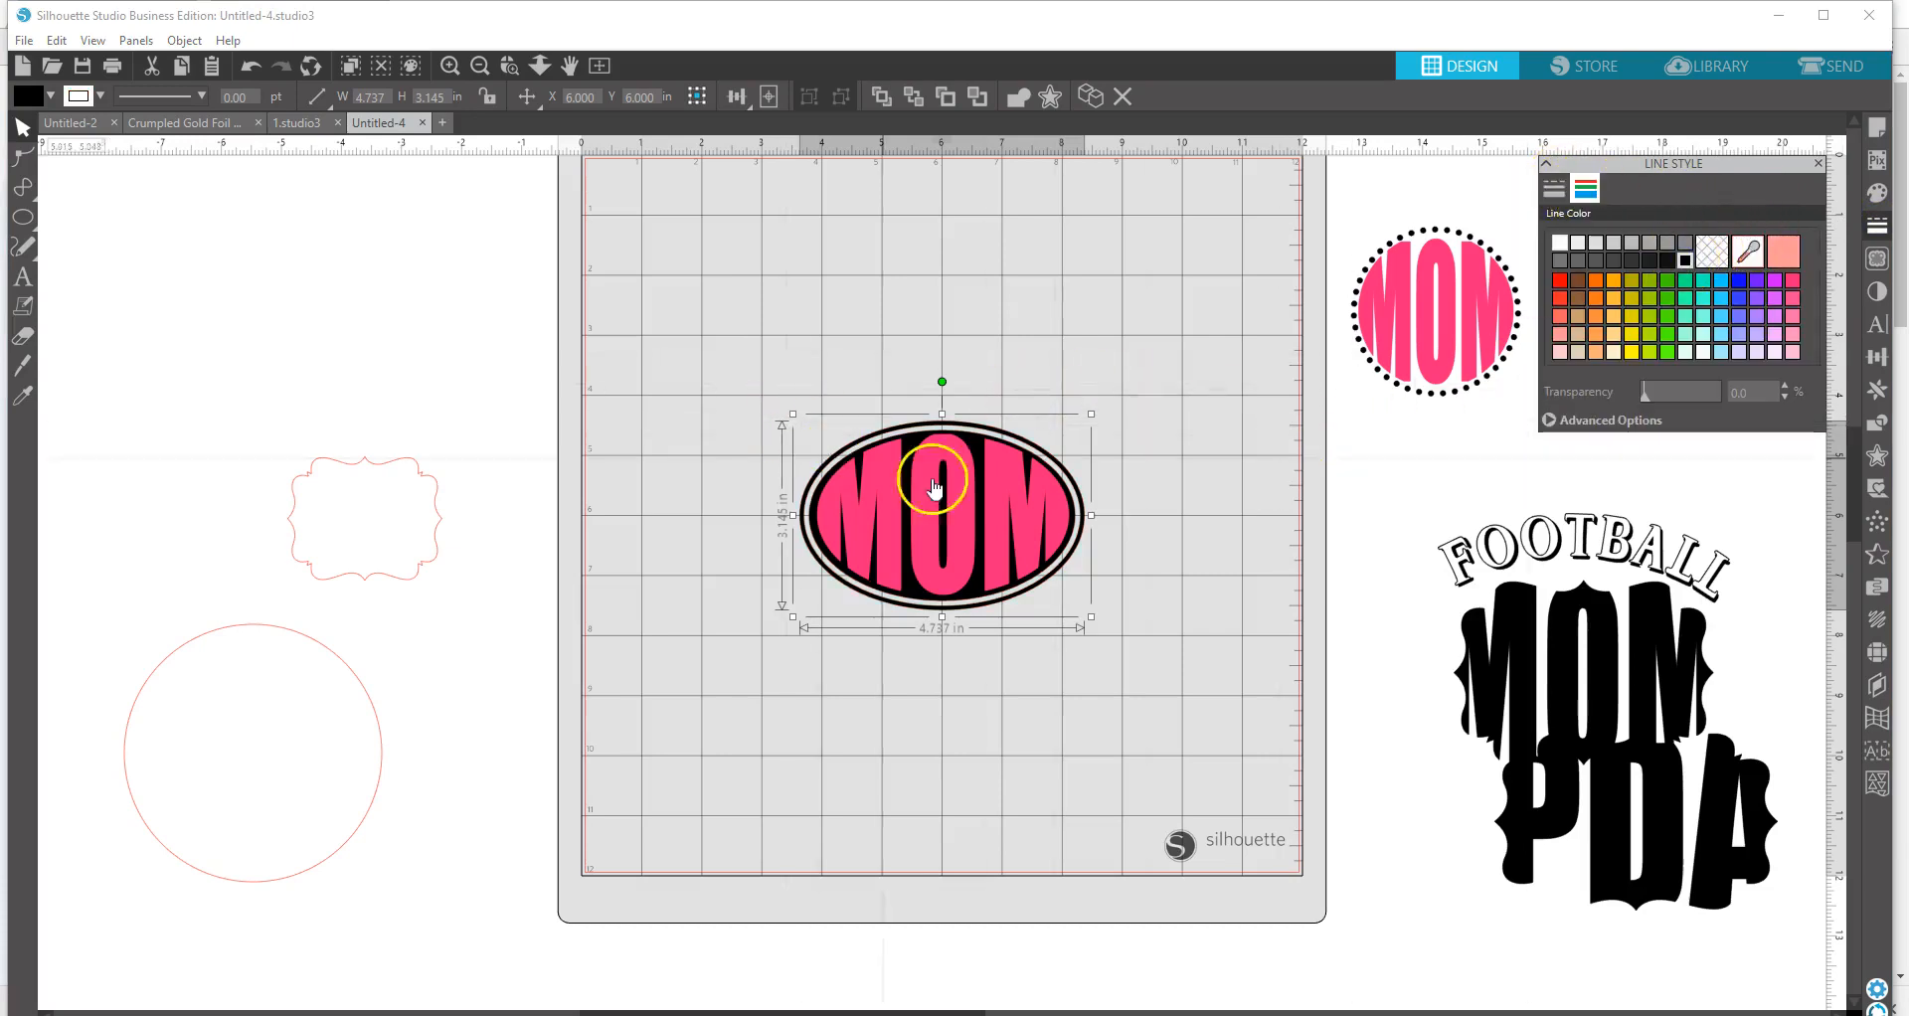
- Nudge MOM slightly left and down so it sits centered within the oval frame
{"action": "left_click", "coordinate": [950, 512]}
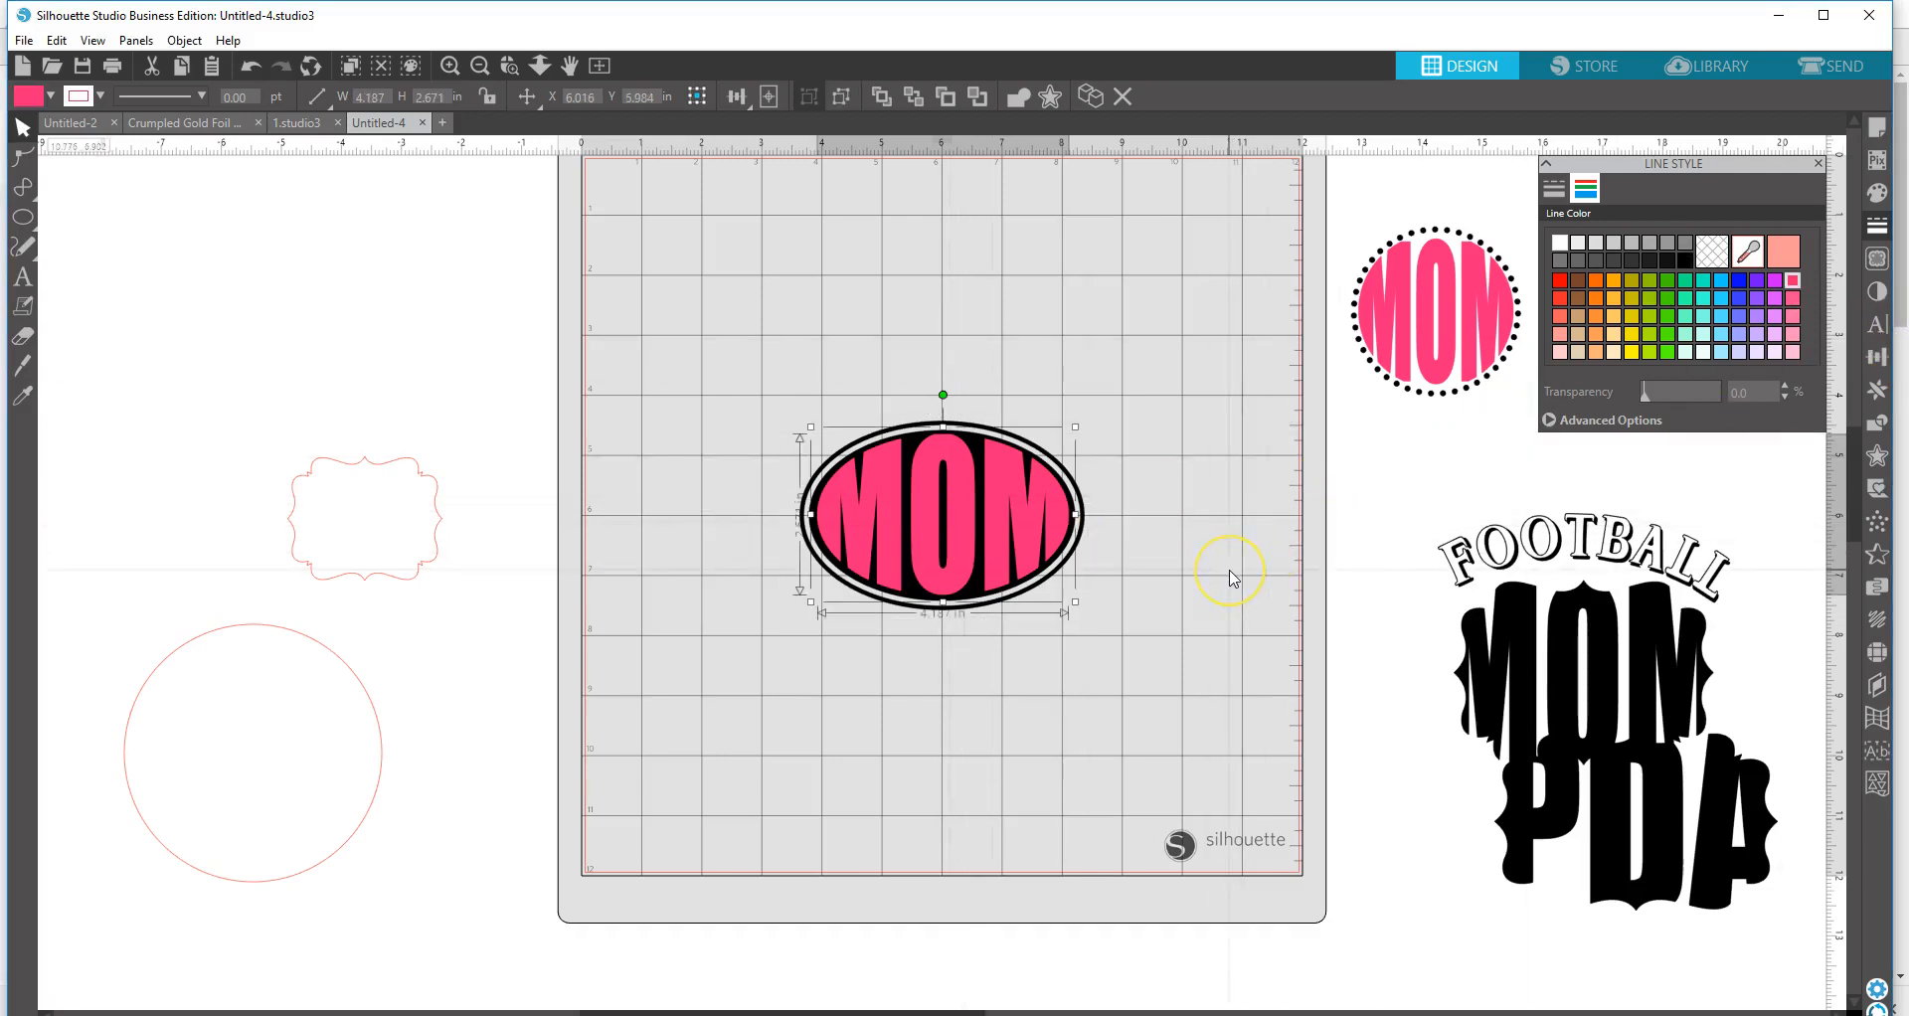
{"action": "key", "text": "Left"}
{"action": "key", "text": "Down"}
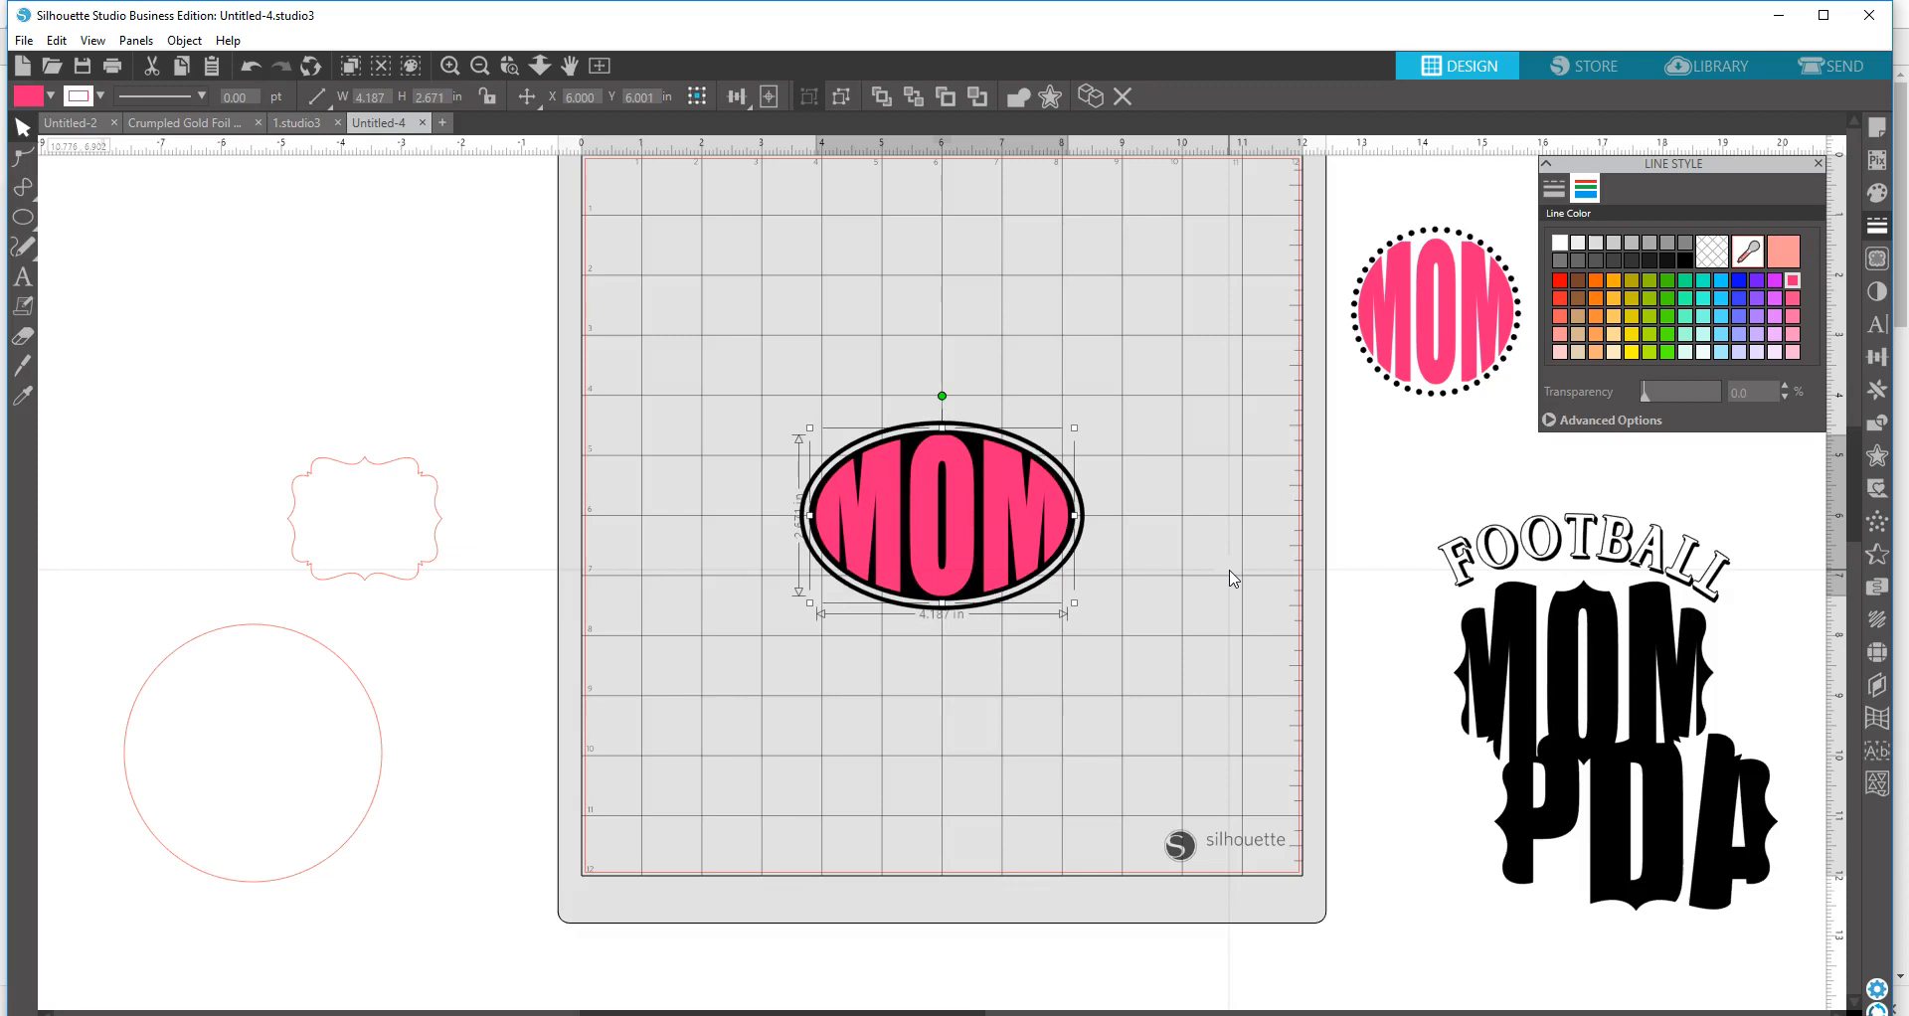
- Move the MOM oval design to the upper part of the mat, then duplicate it and place the copy below
{"action": "left_click_drag", "start_coordinate": [749, 422], "coordinate": [1082, 626]}
{"action": "left_click_drag", "start_coordinate": [1039, 541], "coordinate": [1032, 396]}
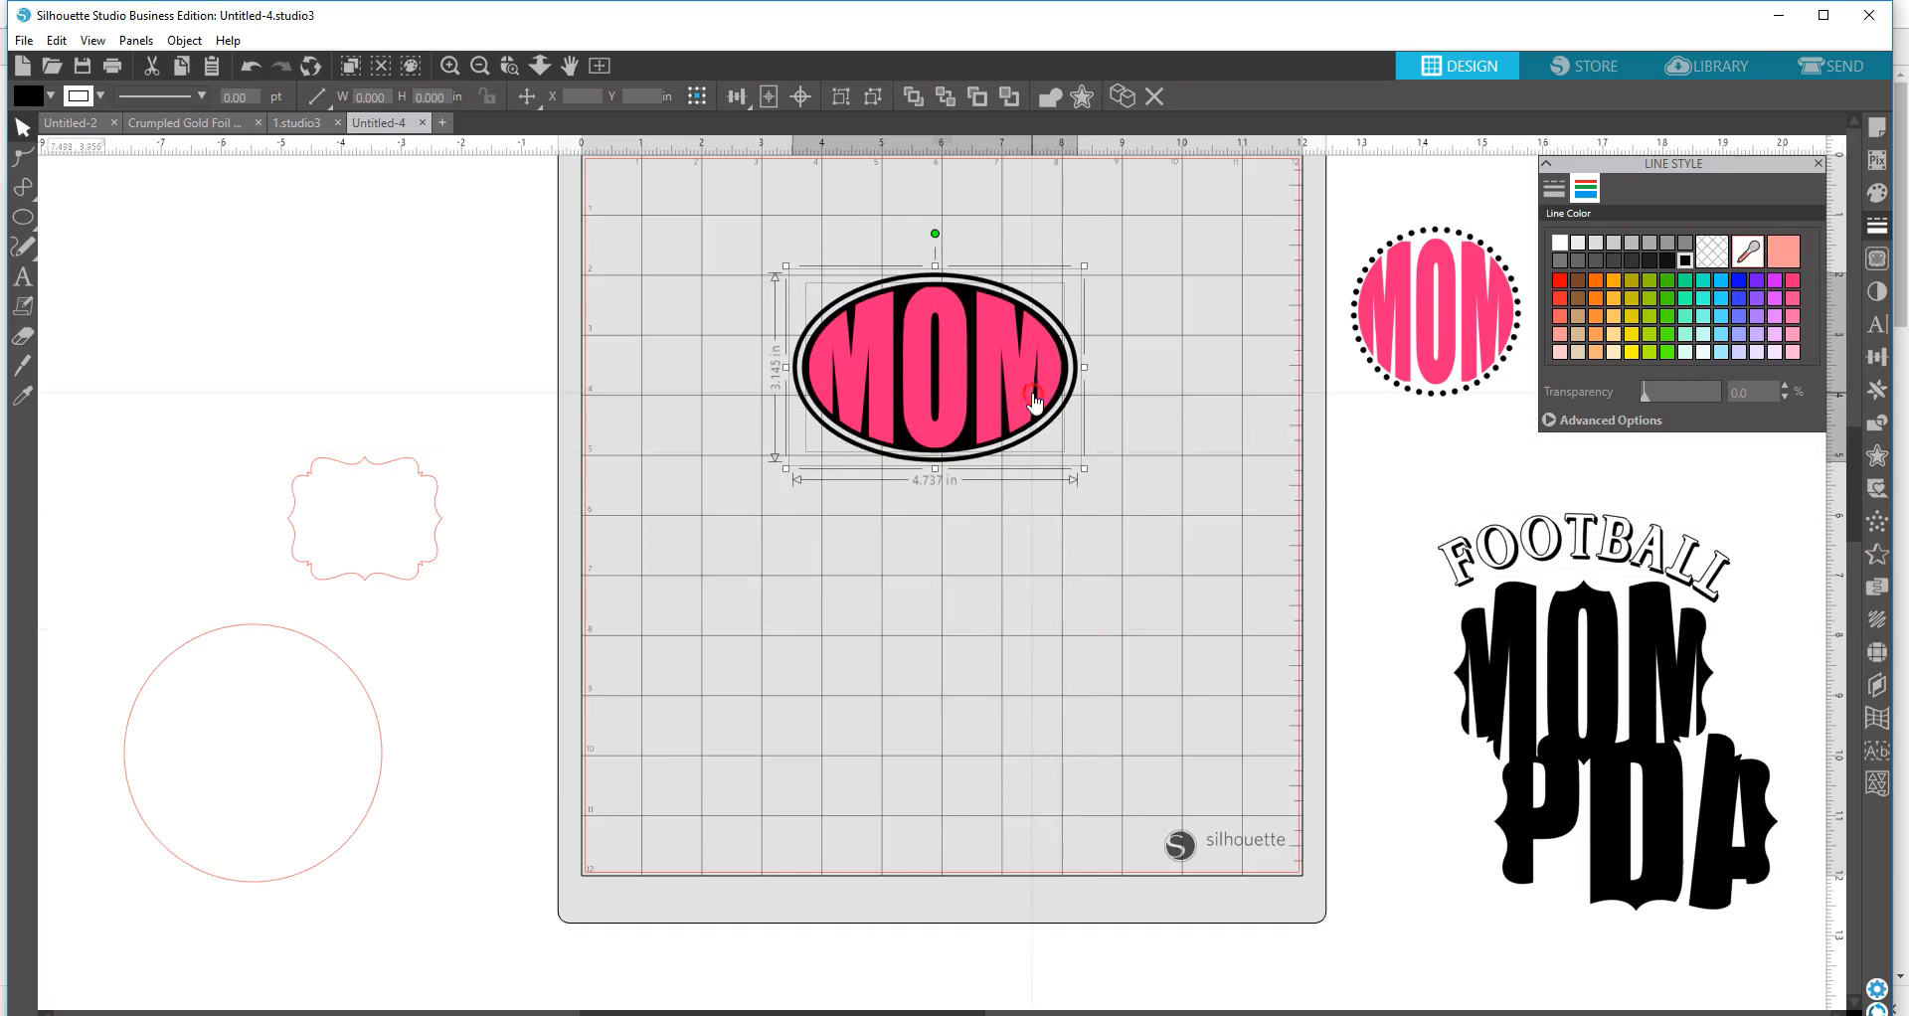
{"action": "right_click", "coordinate": [1032, 396]}
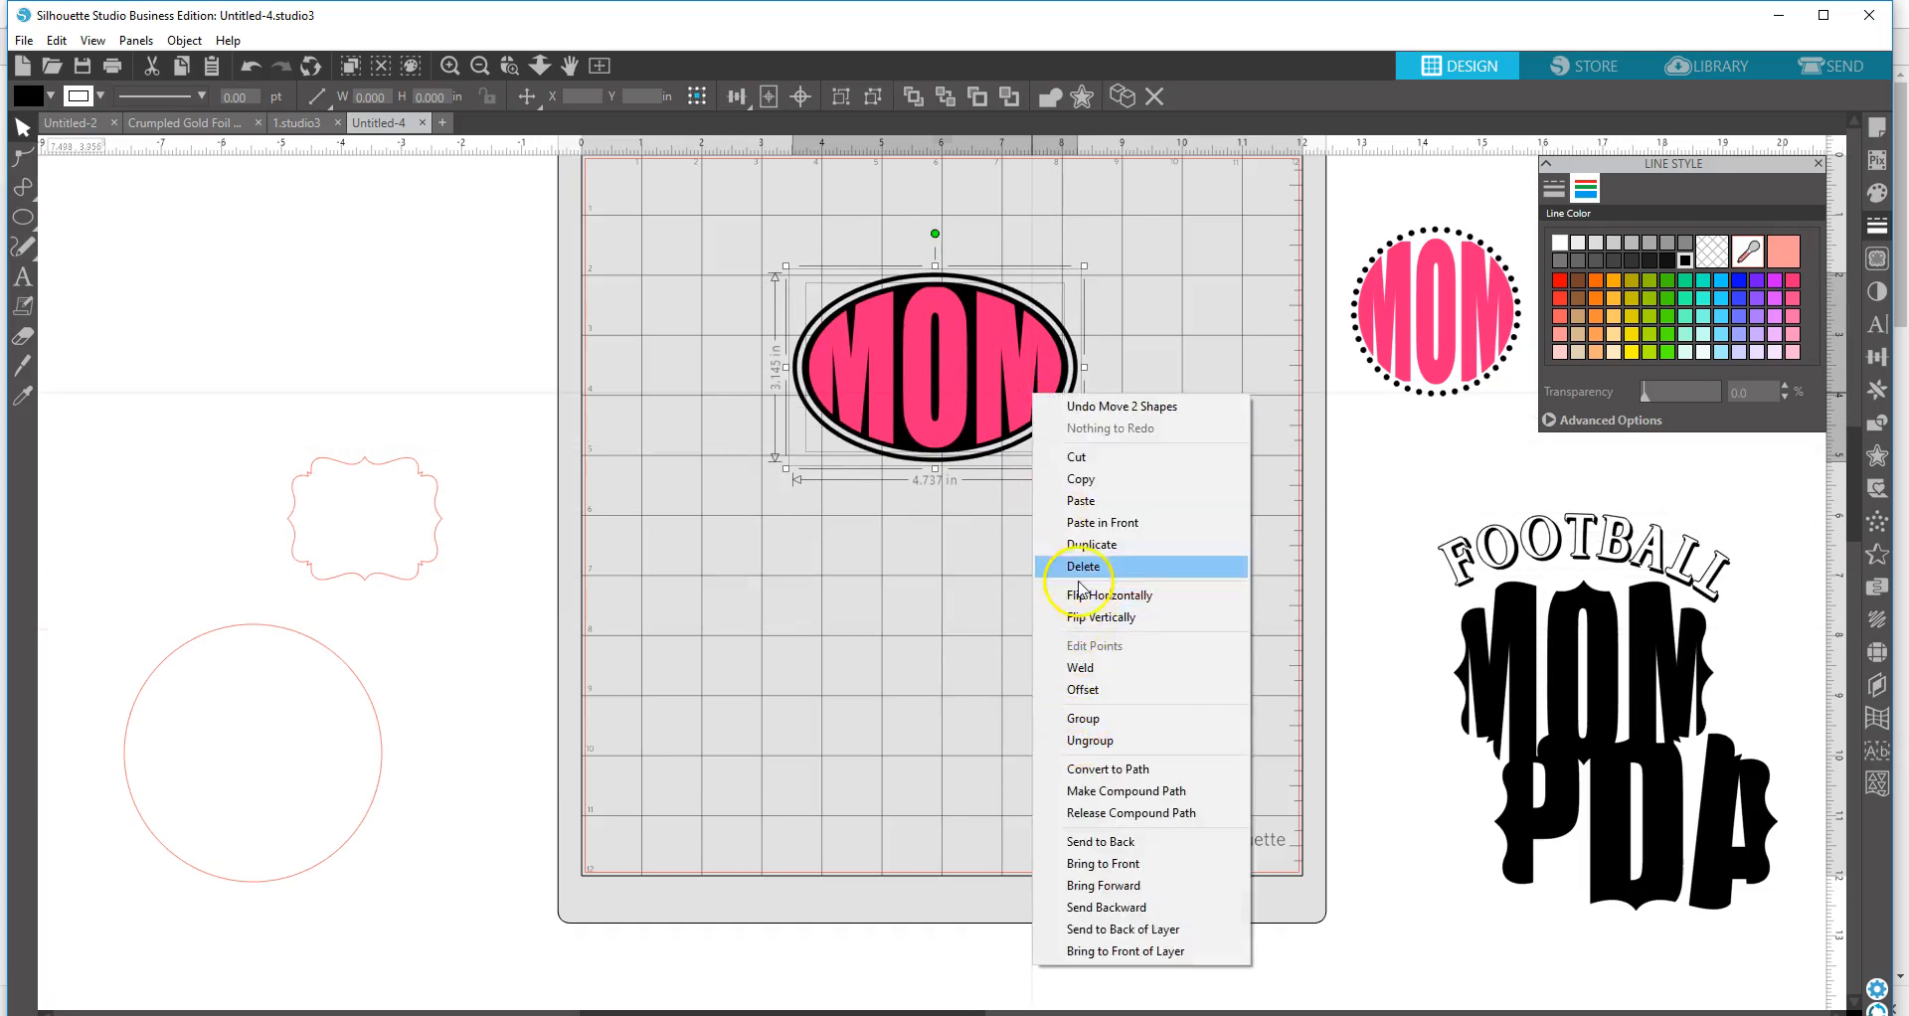
{"action": "left_click", "coordinate": [1079, 544]}
{"action": "left_click_drag", "start_coordinate": [1015, 384], "coordinate": [997, 699]}
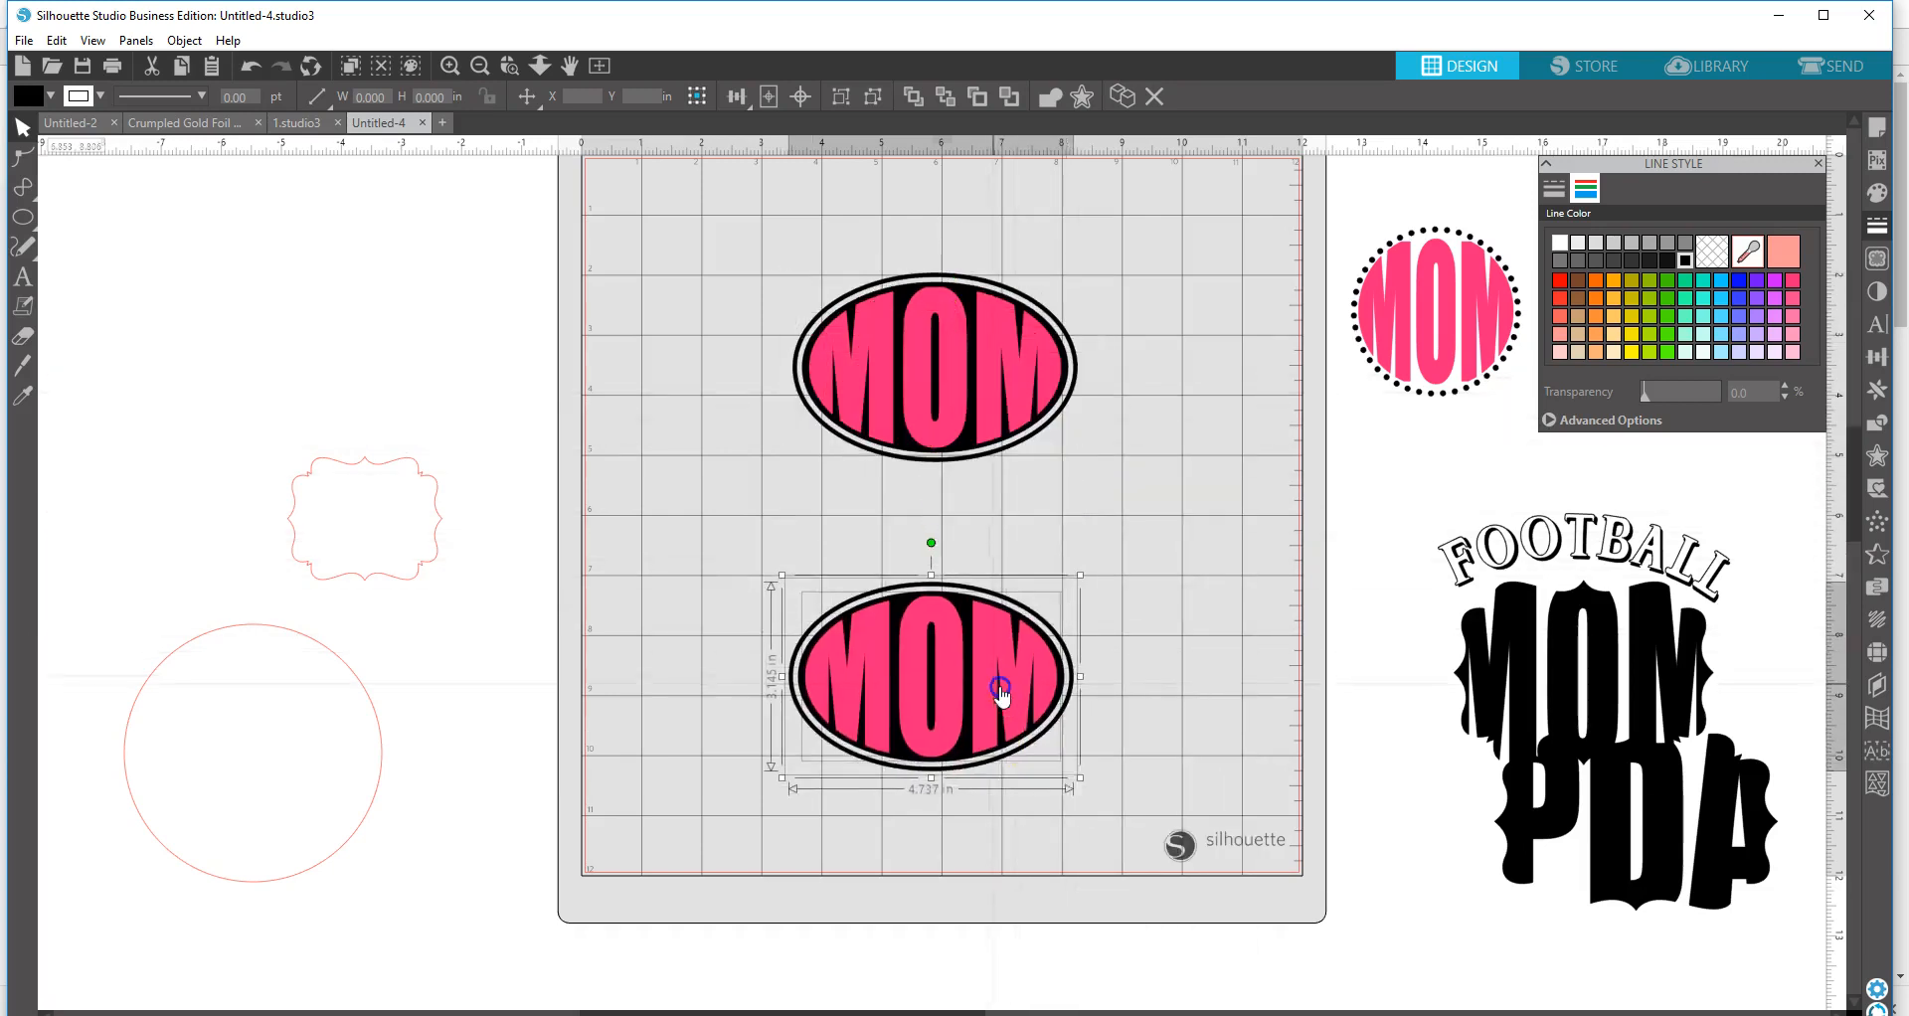
- Combine the lower MOM and its oval frame into one compound path and shift the cut-out design slightly
{"action": "right_click", "coordinate": [998, 700]}
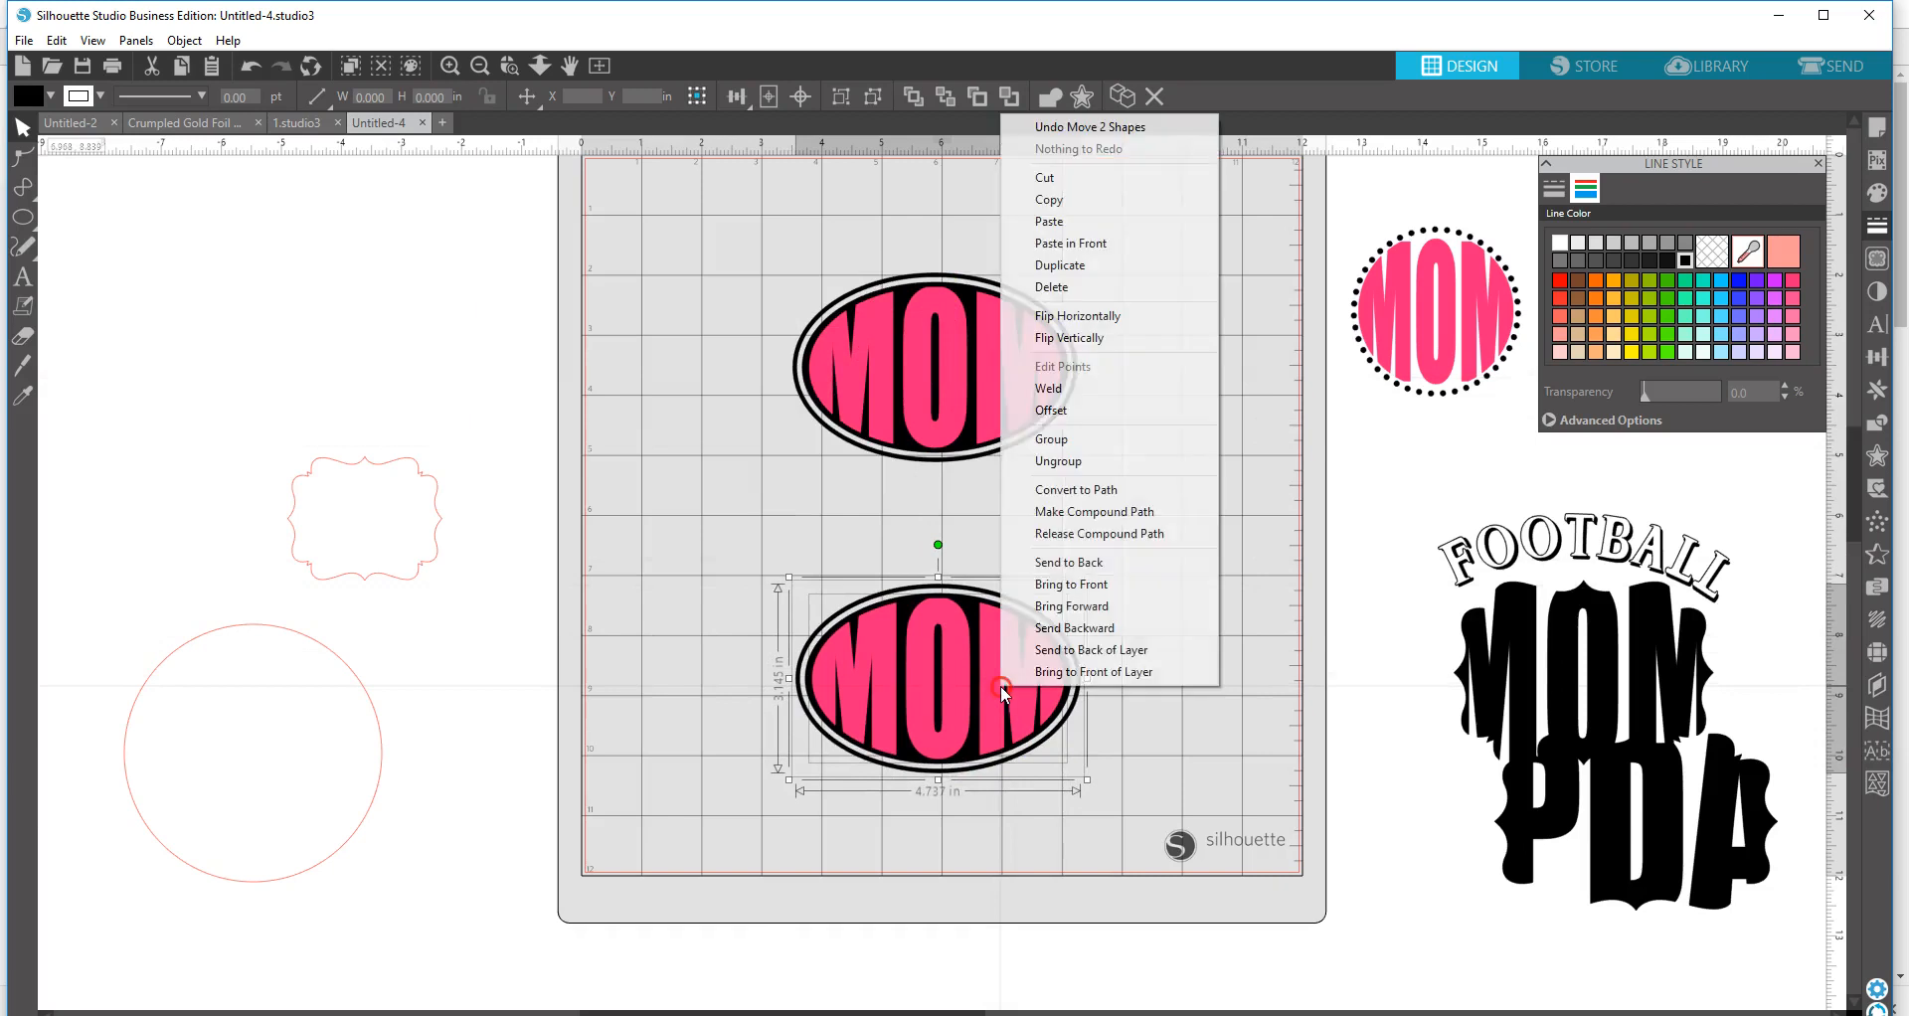
{"action": "left_click", "coordinate": [1062, 511]}
{"action": "left_click_drag", "start_coordinate": [989, 789], "coordinate": [994, 699]}
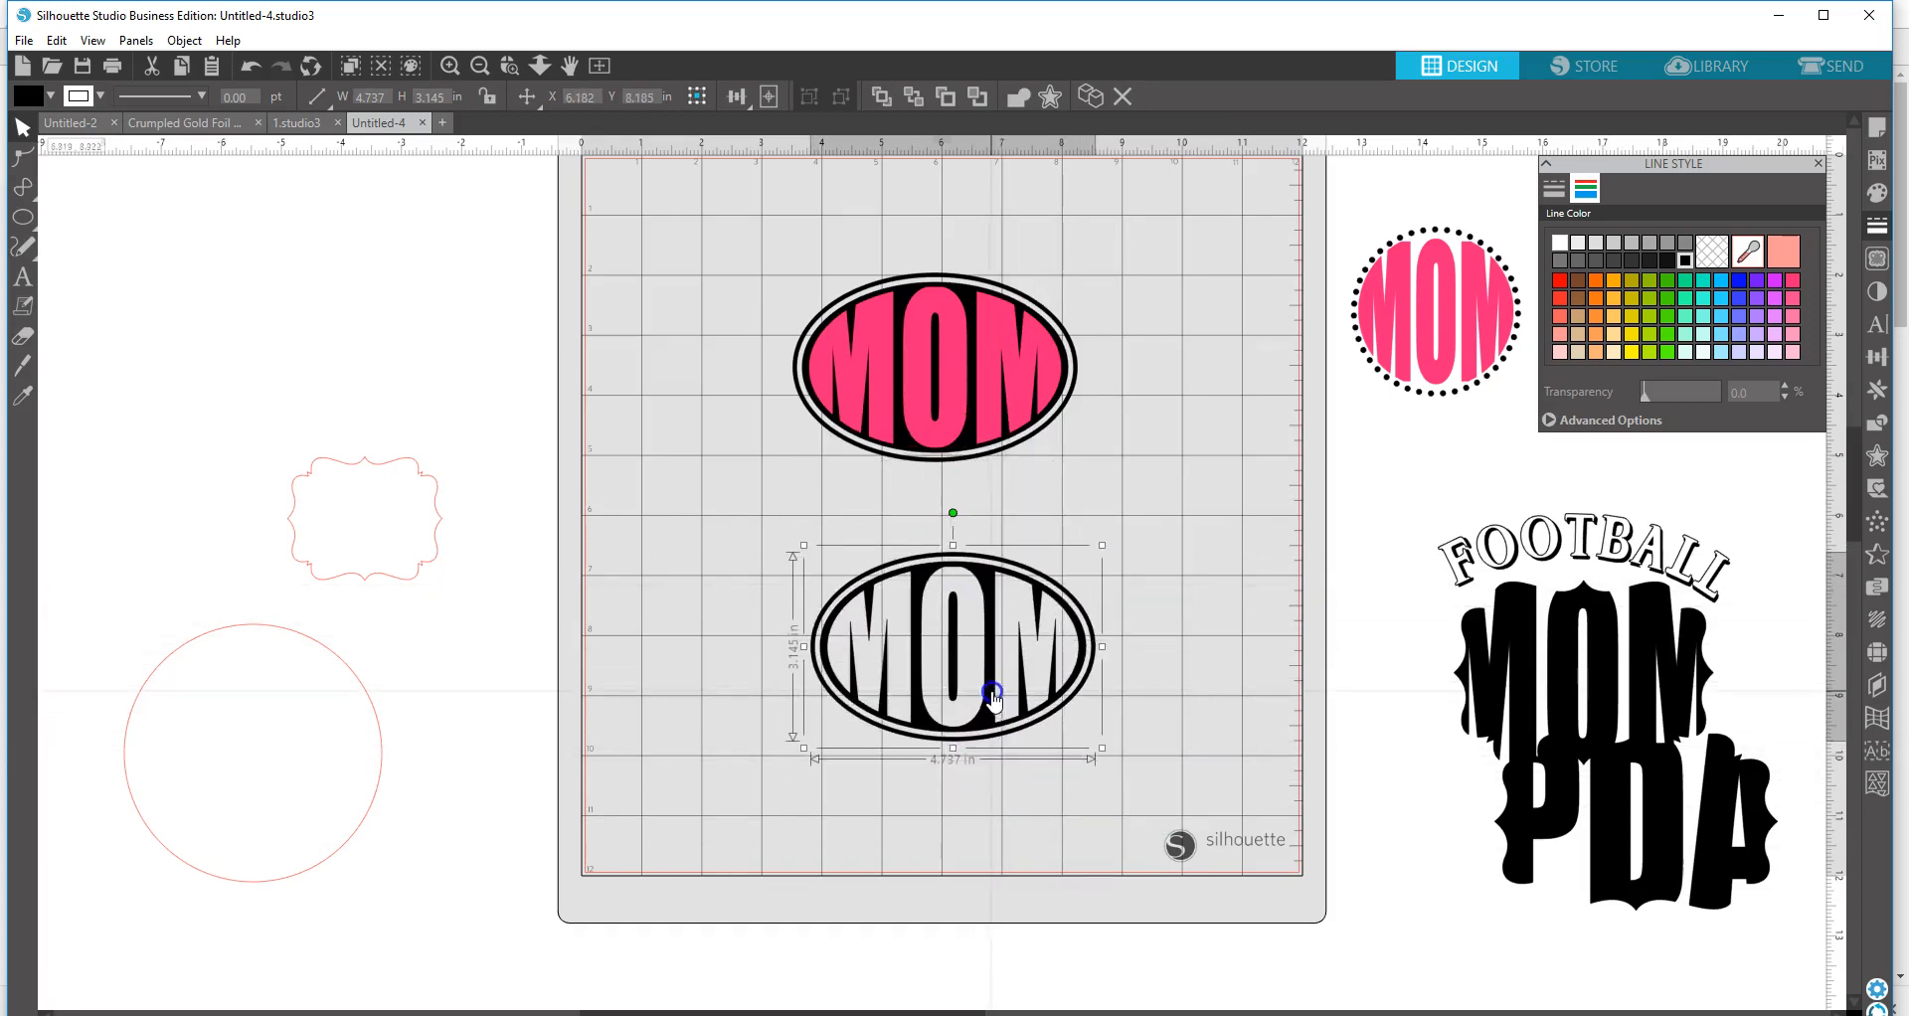
- Duplicate the pink MOM from the upper oval and place the copy to the right, between the two ovals
{"action": "left_click", "coordinate": [1015, 402]}
{"action": "right_click", "coordinate": [1015, 402]}
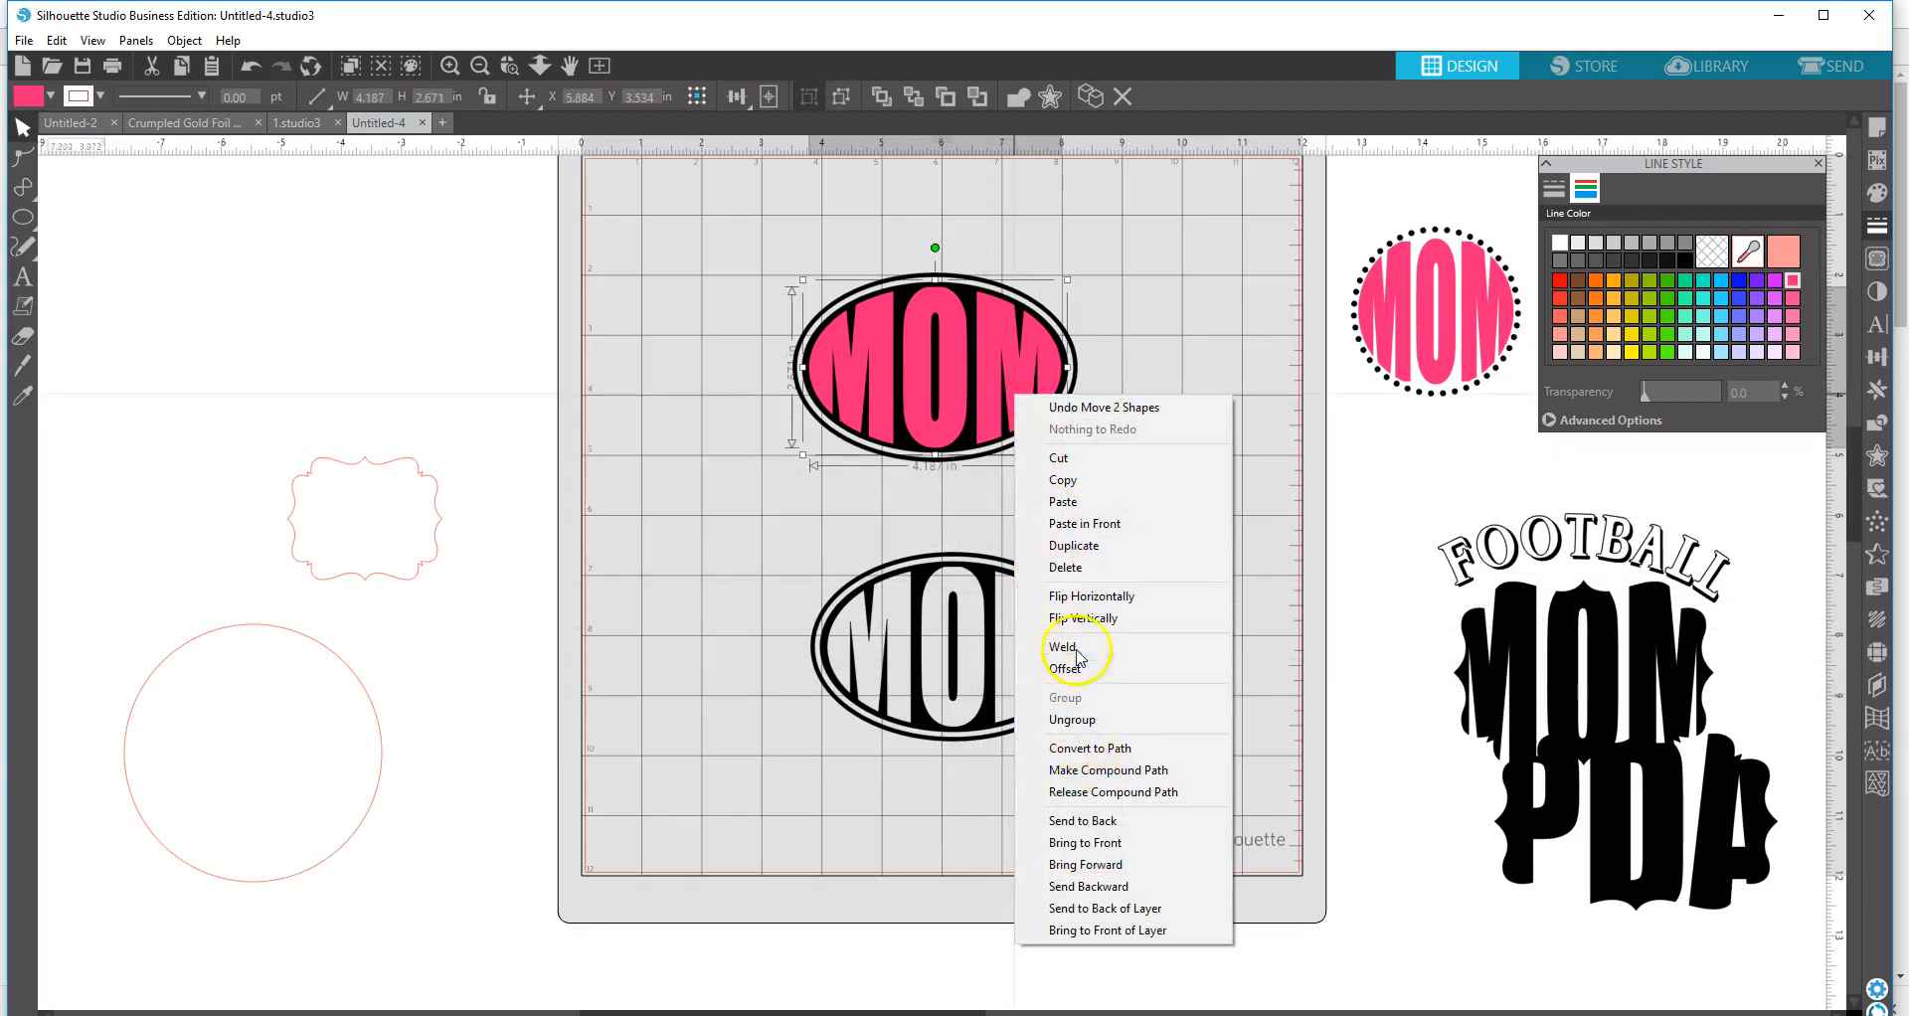
{"action": "left_click", "coordinate": [1069, 546]}
{"action": "left_click_drag", "start_coordinate": [1048, 406], "coordinate": [1274, 537]}
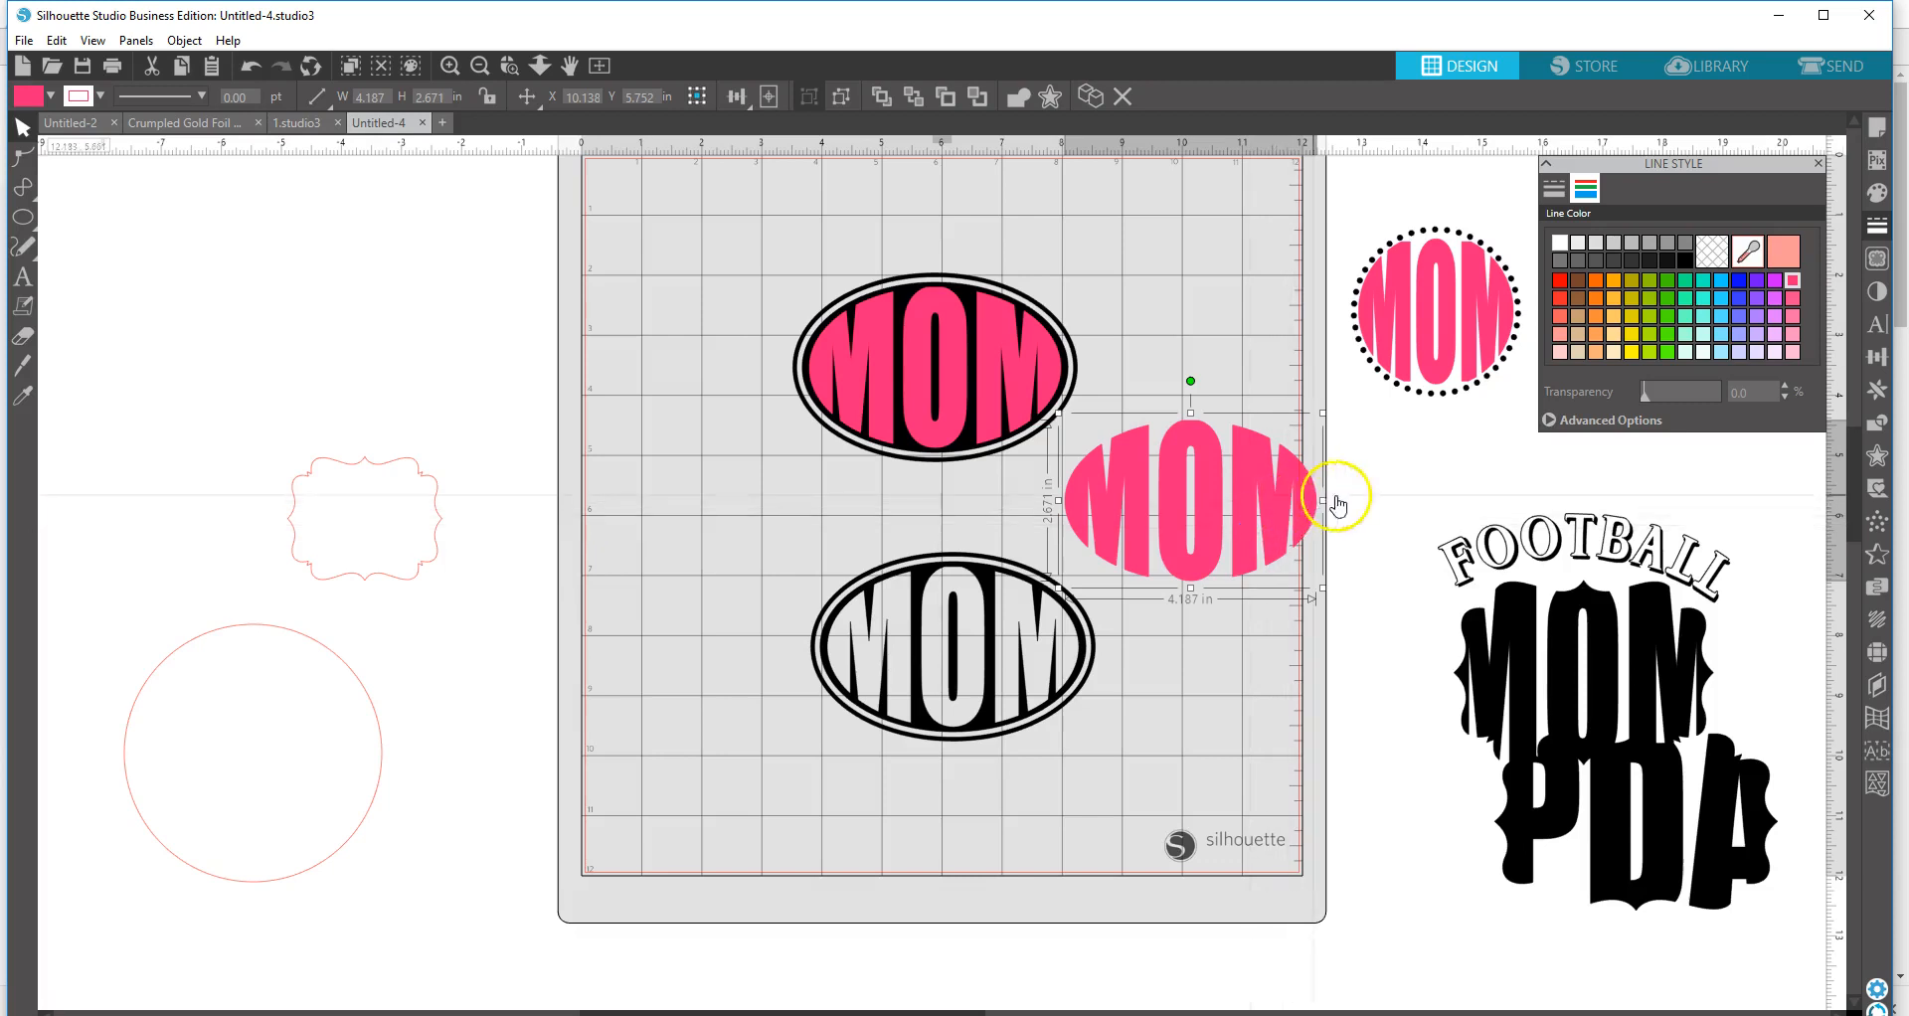
- Create an offset around the separate pink MOM with a distance of 0.045 in and rounded corners
{"action": "left_click", "coordinate": [1870, 454]}
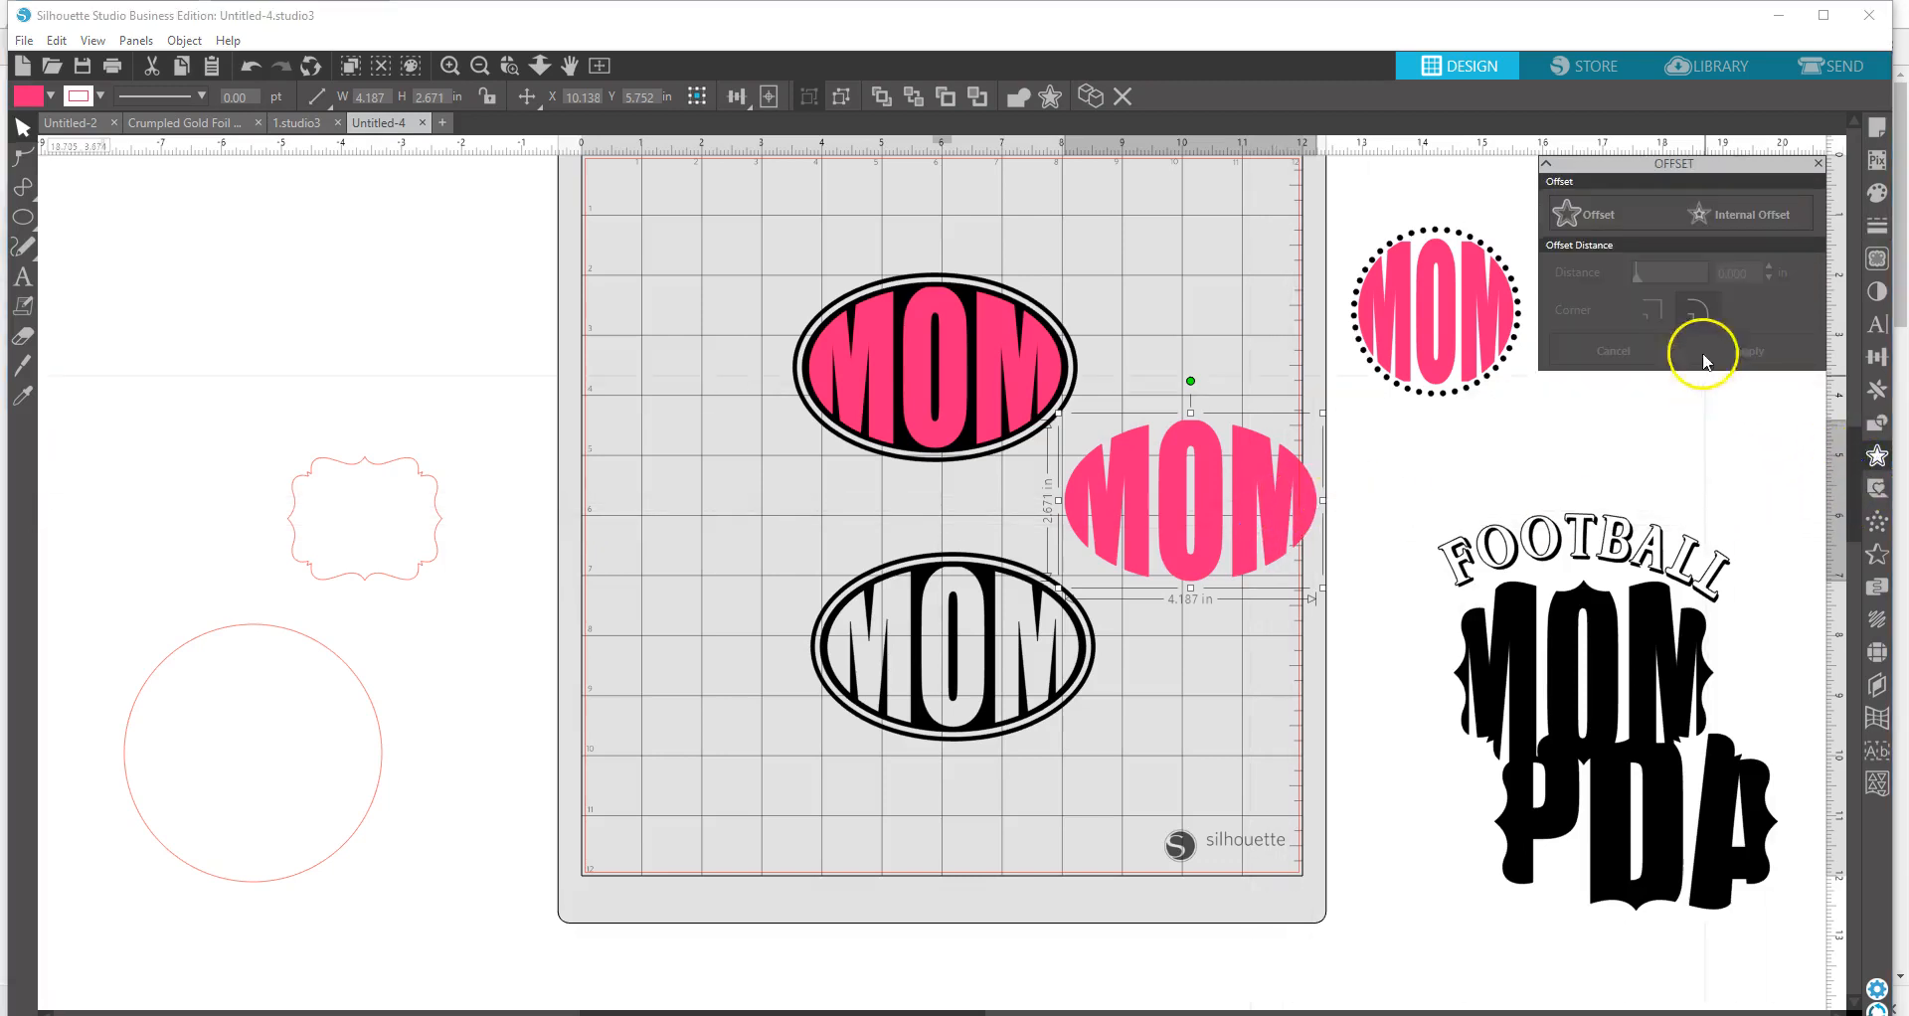
{"action": "left_click", "coordinate": [1616, 213]}
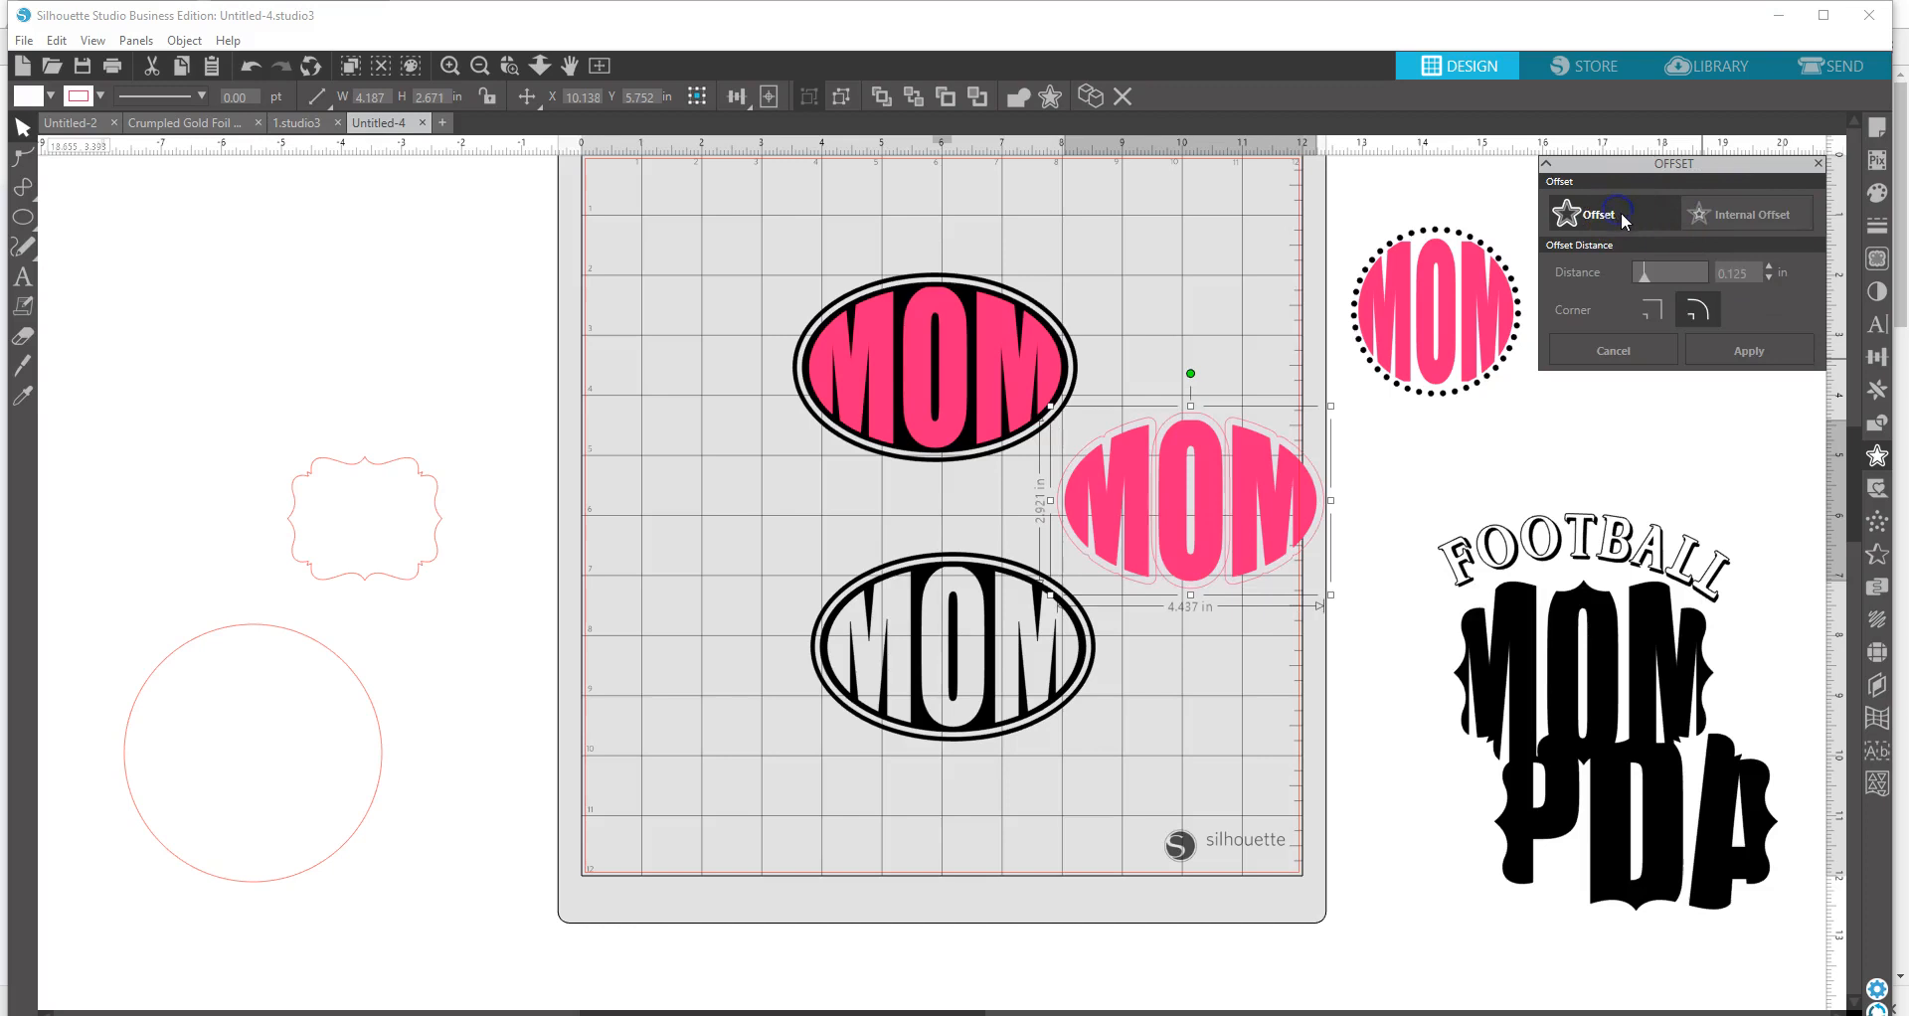
{"action": "left_click", "coordinate": [1770, 278]}
{"action": "left_click", "coordinate": [1771, 278]}
{"action": "left_click", "coordinate": [1771, 277]}
{"action": "left_click", "coordinate": [1771, 277]}
{"action": "left_click", "coordinate": [1771, 278]}
{"action": "left_click", "coordinate": [1770, 278]}
{"action": "left_click", "coordinate": [1771, 277]}
{"action": "left_click", "coordinate": [1770, 277]}
{"action": "left_click", "coordinate": [1771, 277]}
{"action": "left_click", "coordinate": [1771, 278]}
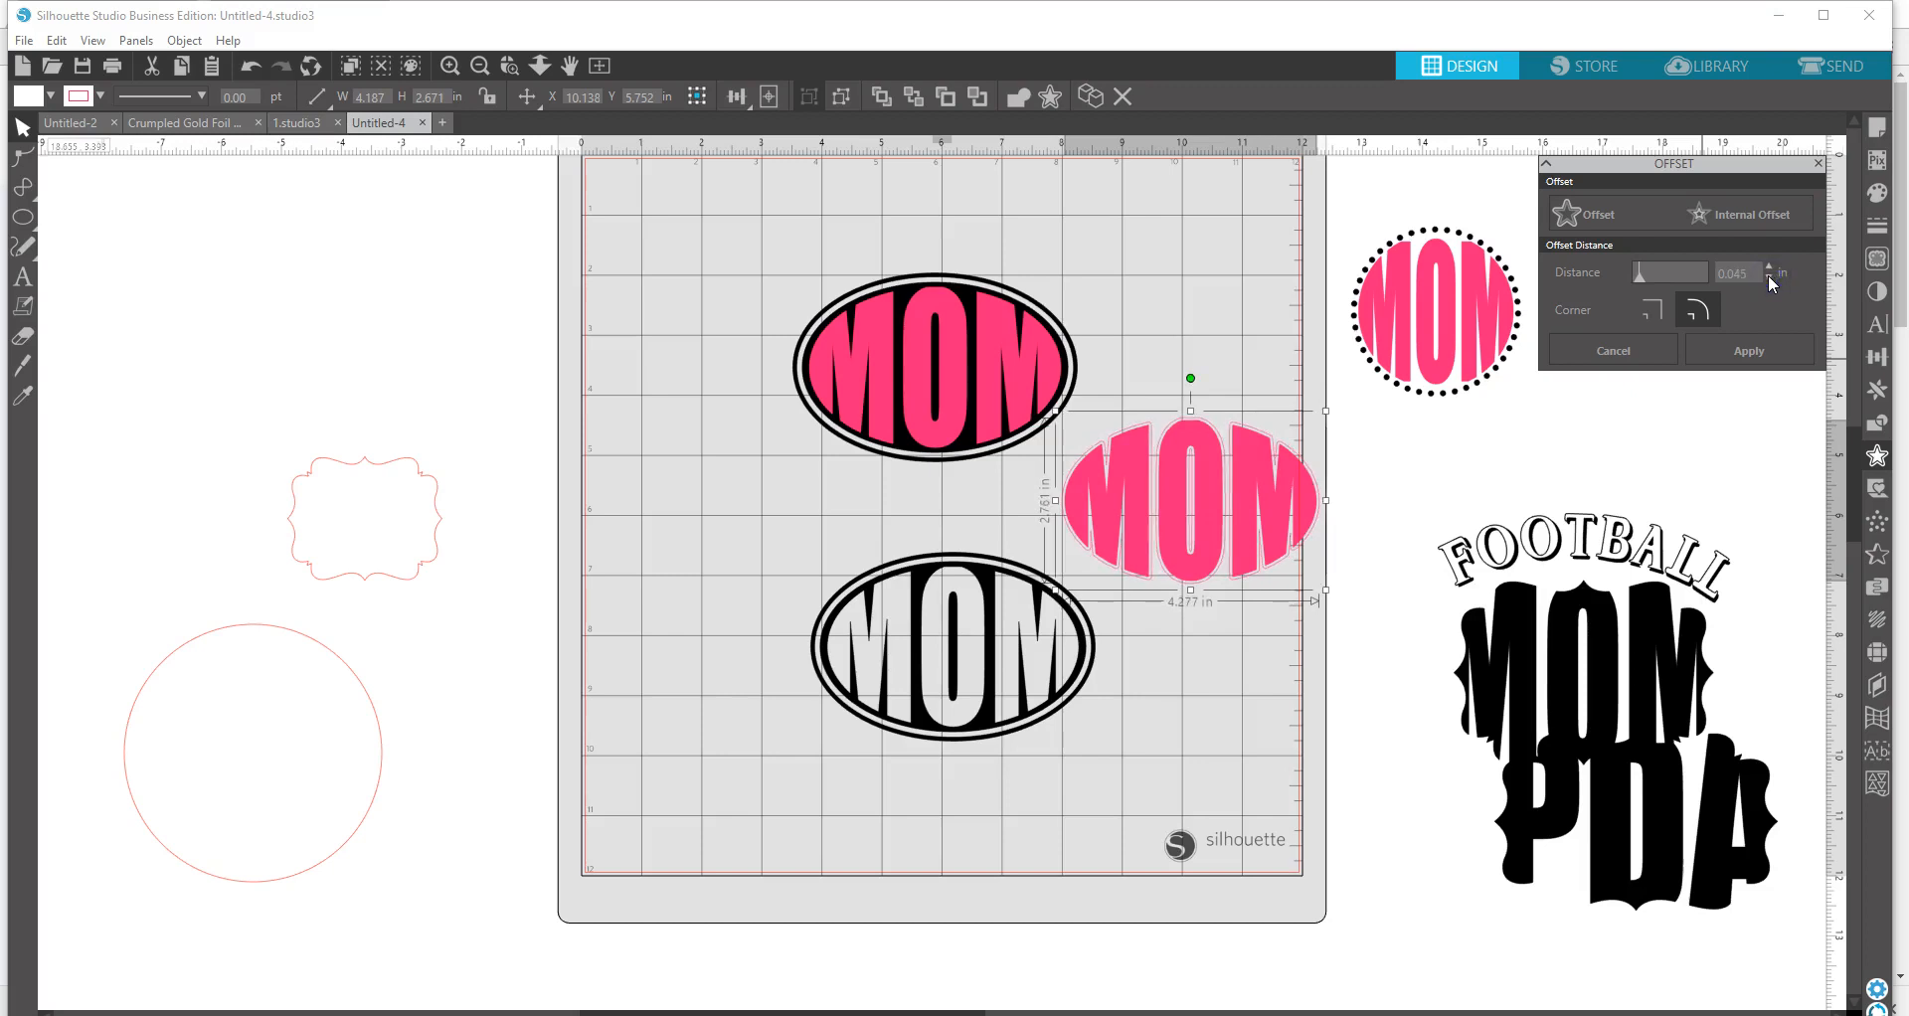
- Move the original pink MOM away from its offset outline and off the mat, over the FOOTBALL MOM design
{"action": "left_click", "coordinate": [1159, 354]}
{"action": "left_click", "coordinate": [1203, 493]}
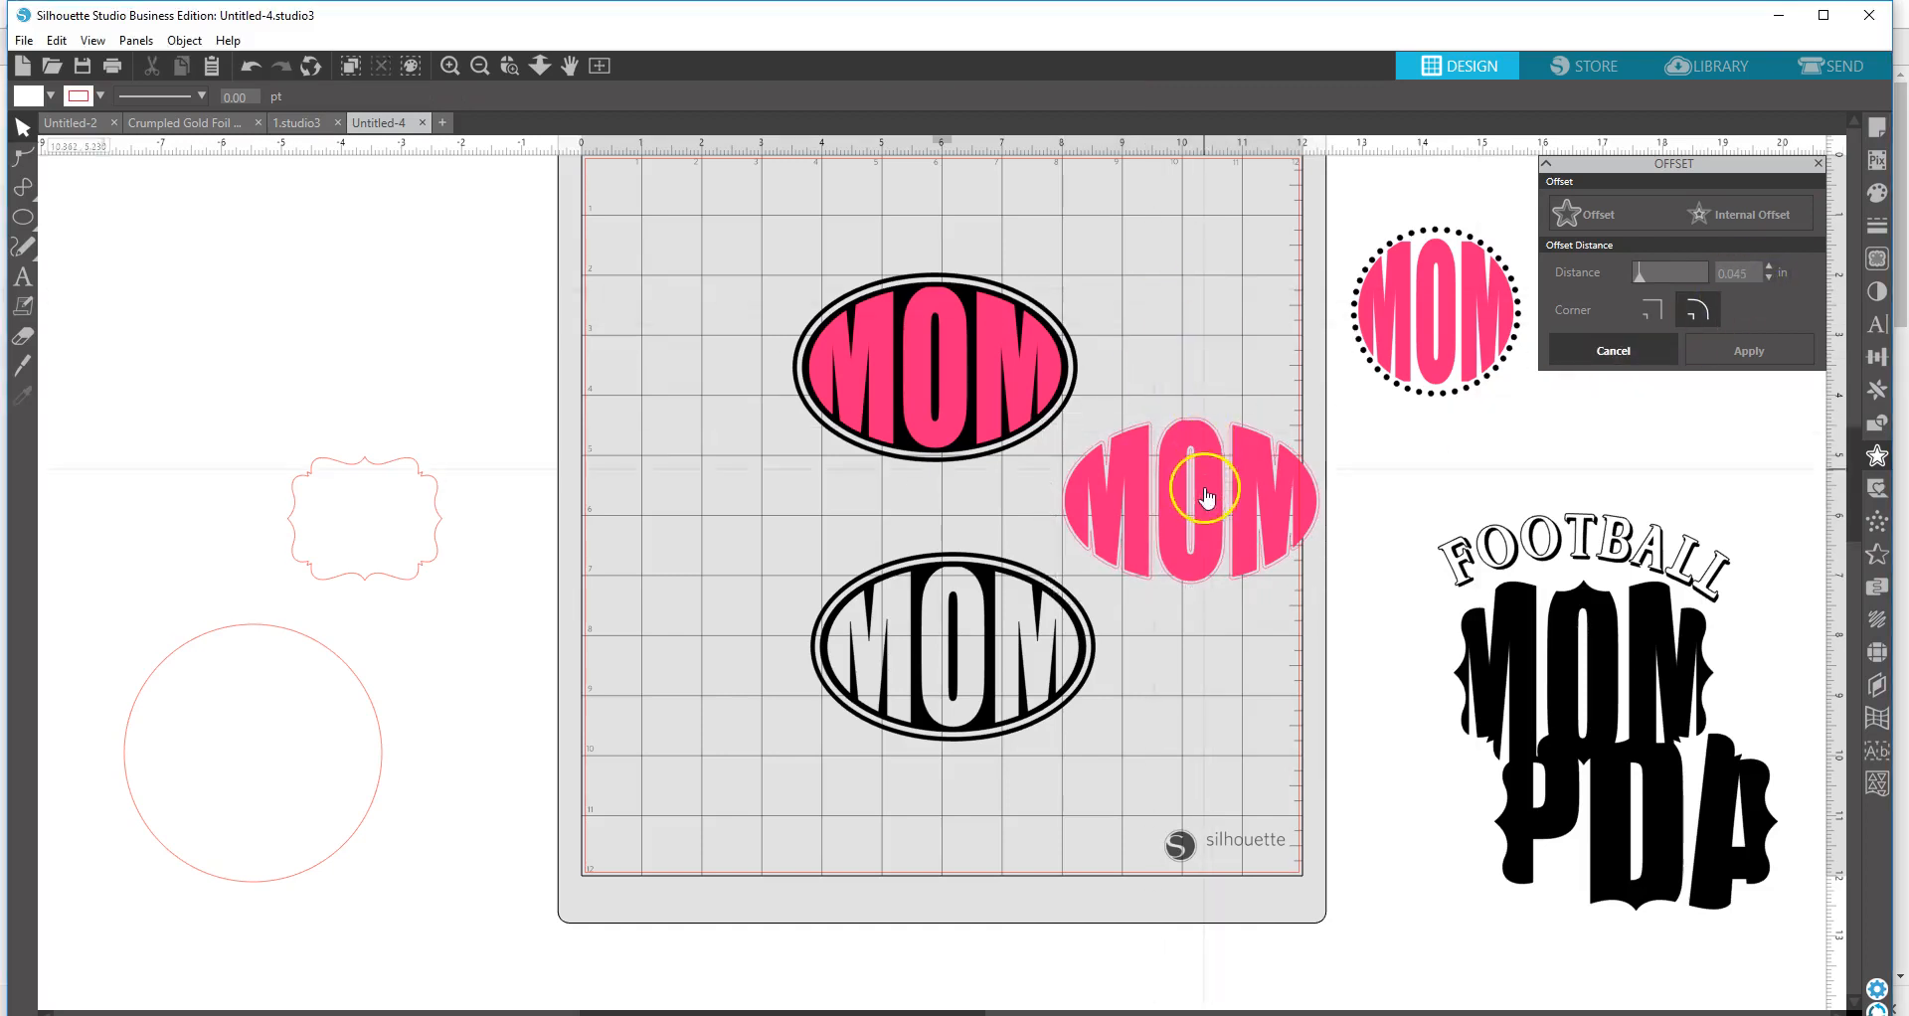
{"action": "left_click_drag", "start_coordinate": [1206, 494], "coordinate": [1663, 523]}
- Select all the MOM offset shapes and set both their fill color and line color to pink
{"action": "left_click_drag", "start_coordinate": [1313, 408], "coordinate": [1079, 567]}
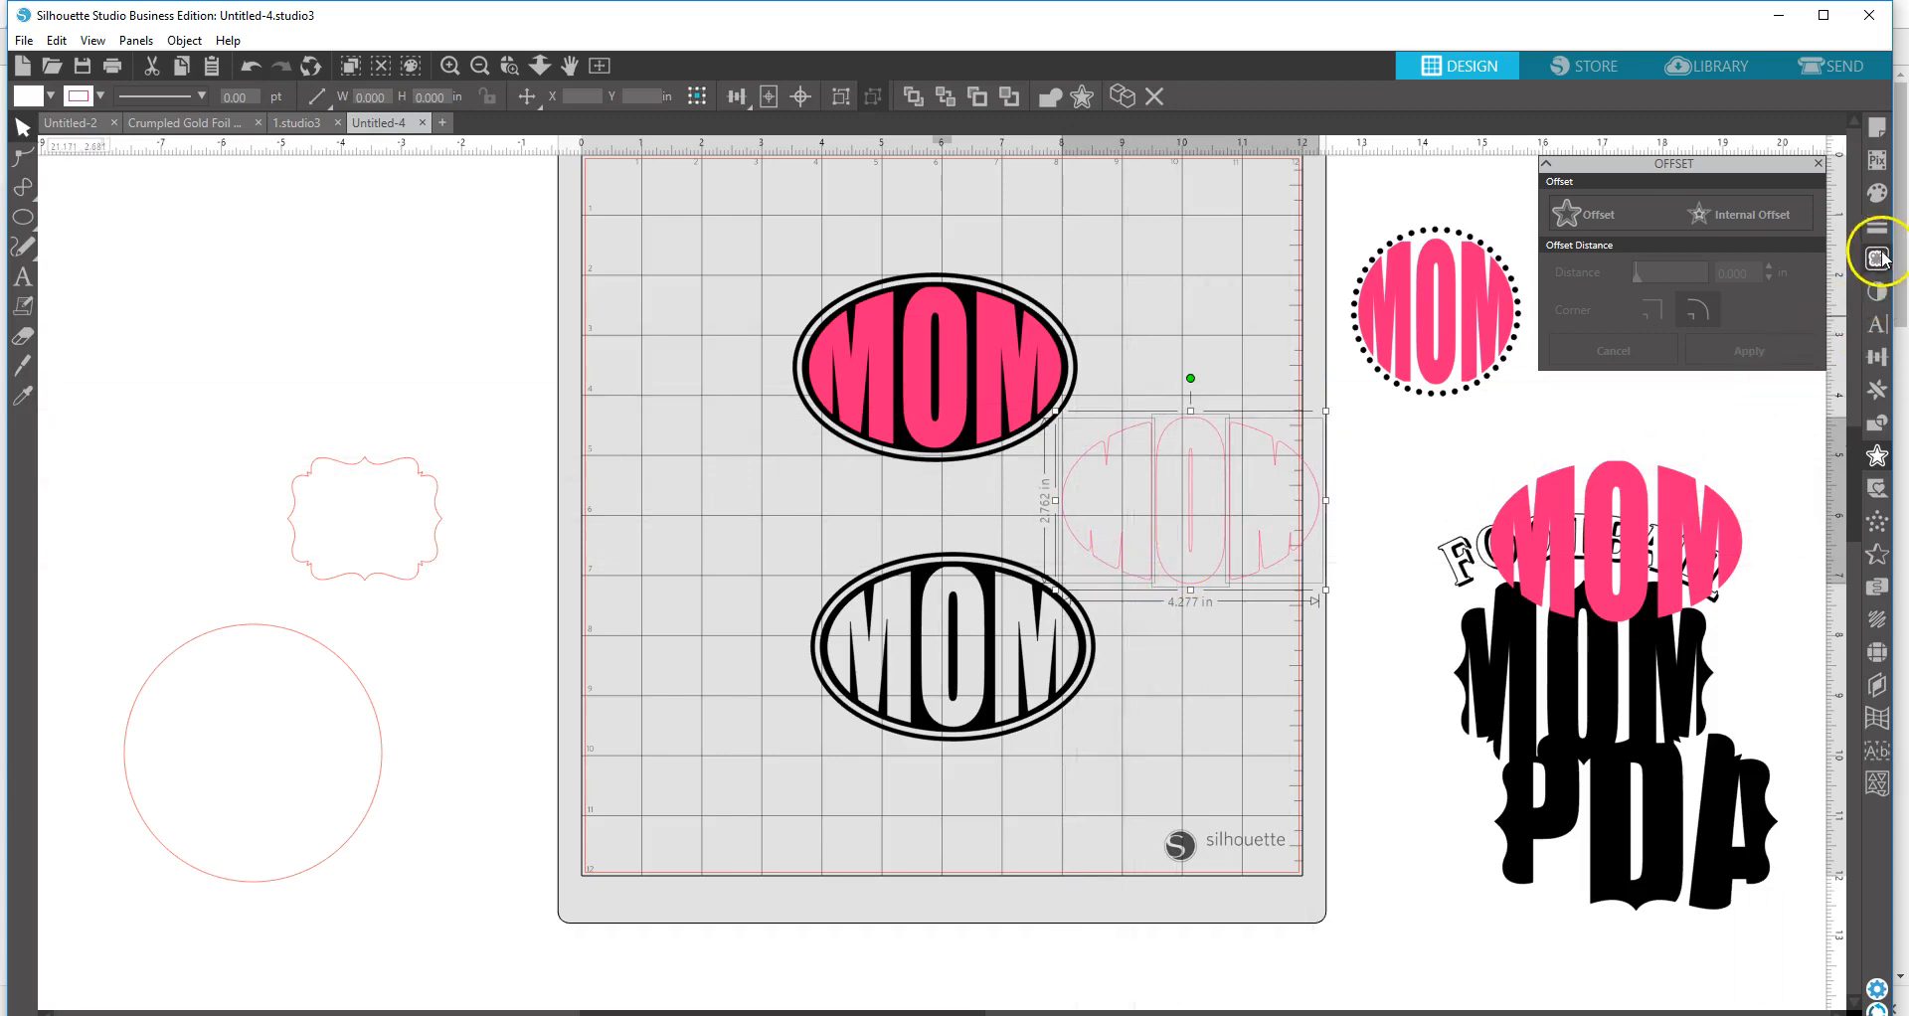
{"action": "left_click", "coordinate": [1873, 194]}
{"action": "left_click", "coordinate": [1792, 280]}
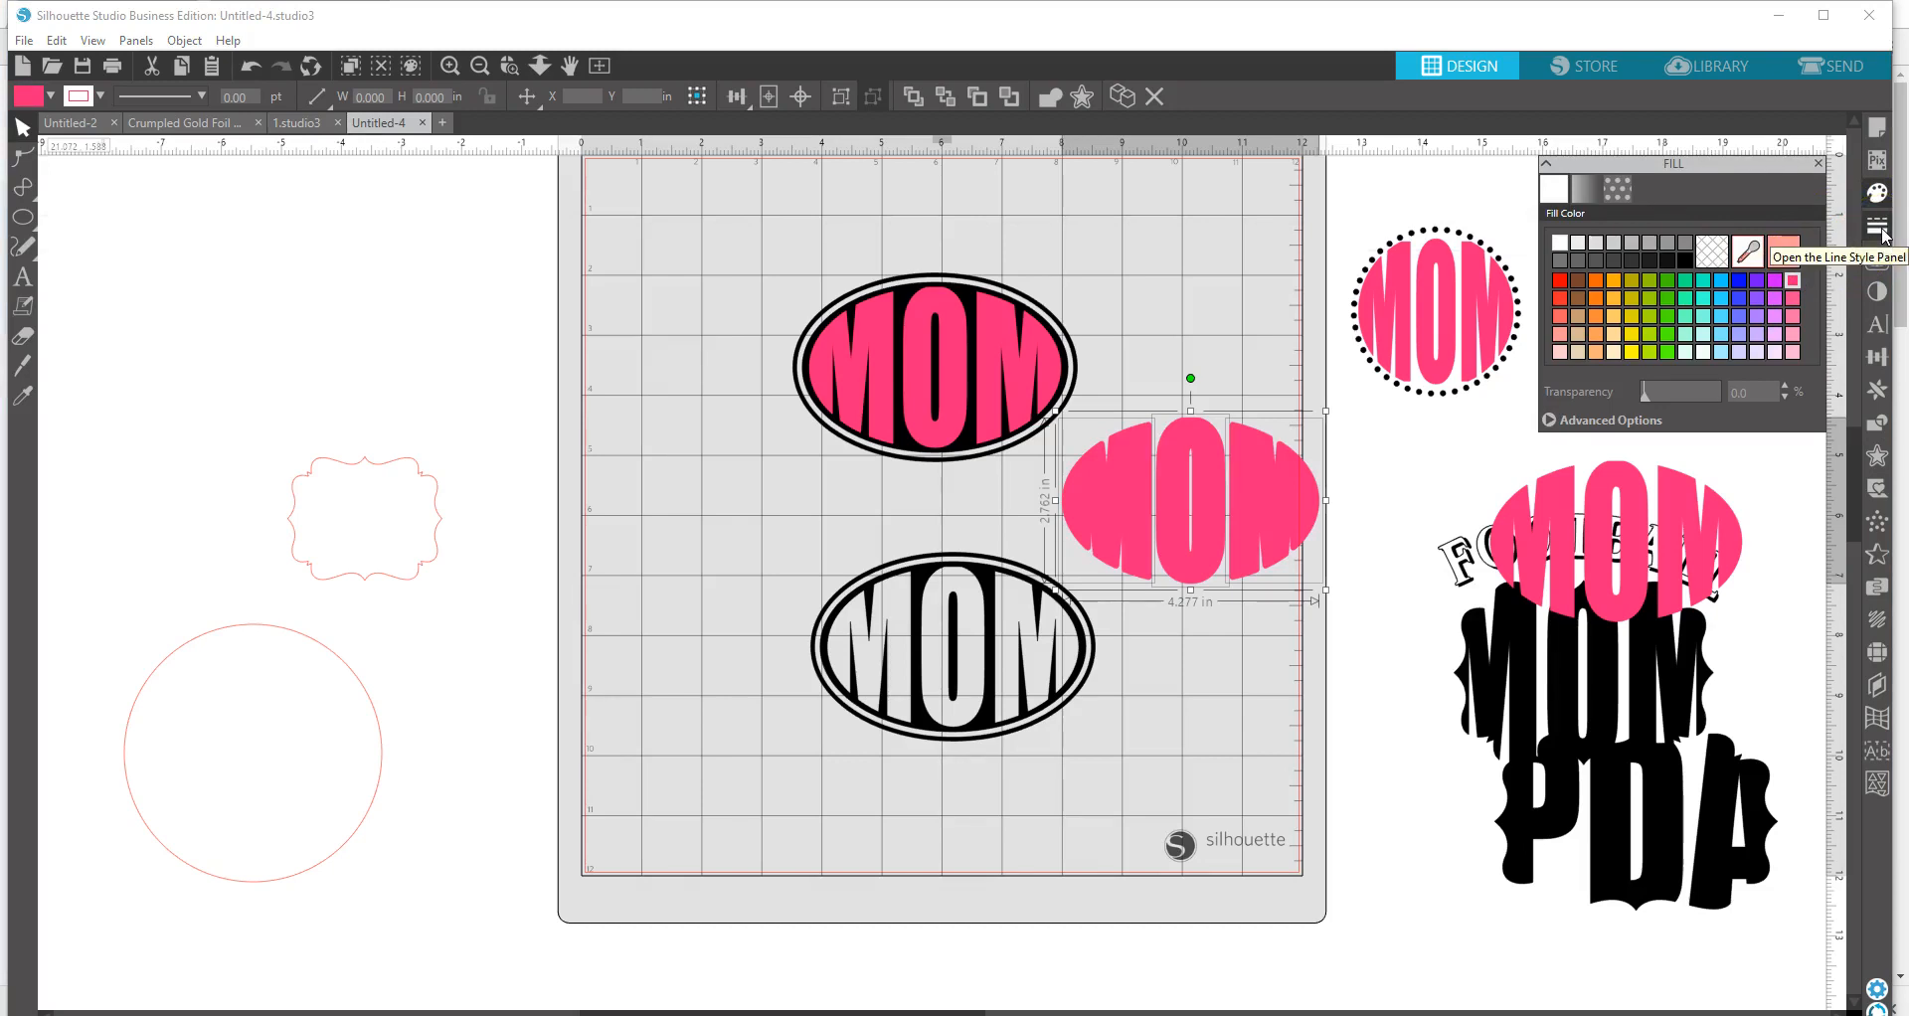
{"action": "left_click", "coordinate": [1880, 230]}
{"action": "left_click", "coordinate": [1586, 187]}
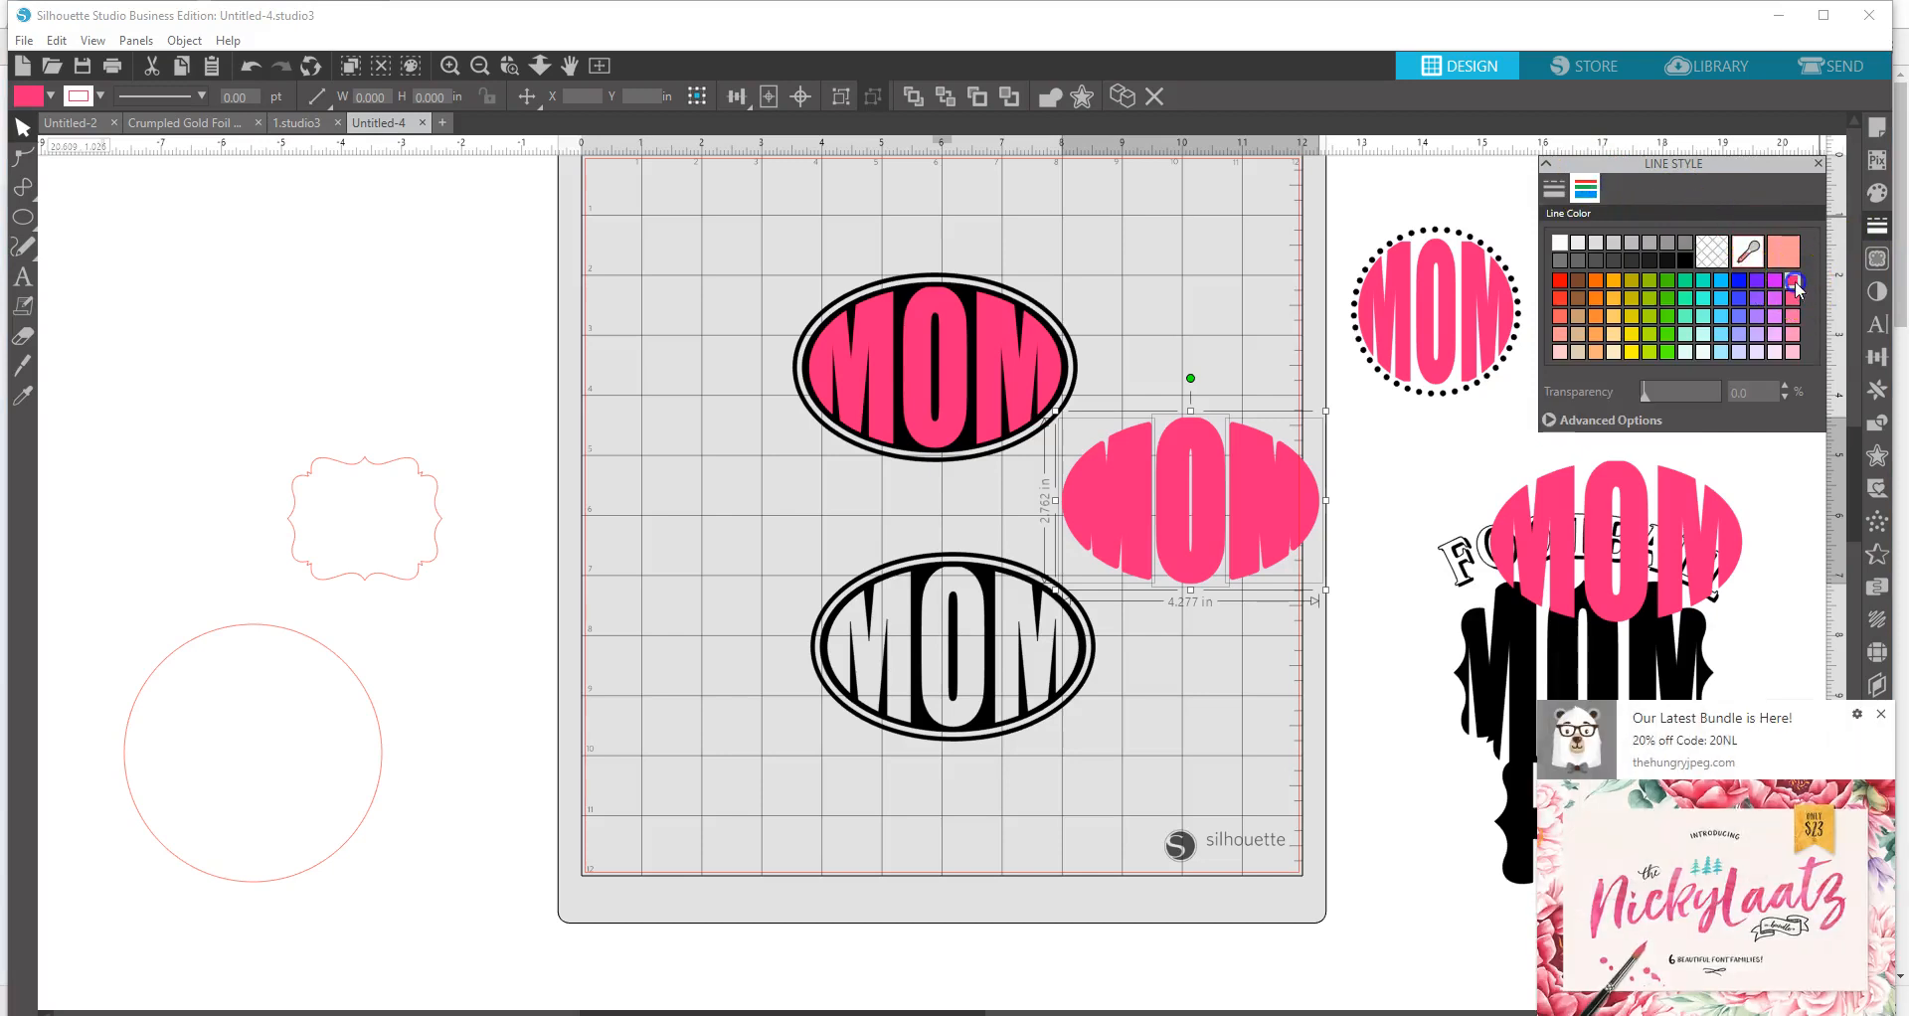
{"action": "left_click", "coordinate": [1884, 716]}
- Place the pink MOM offset over the lower cut-out oval and send it to the back
{"action": "left_click_drag", "start_coordinate": [1266, 542], "coordinate": [1027, 689]}
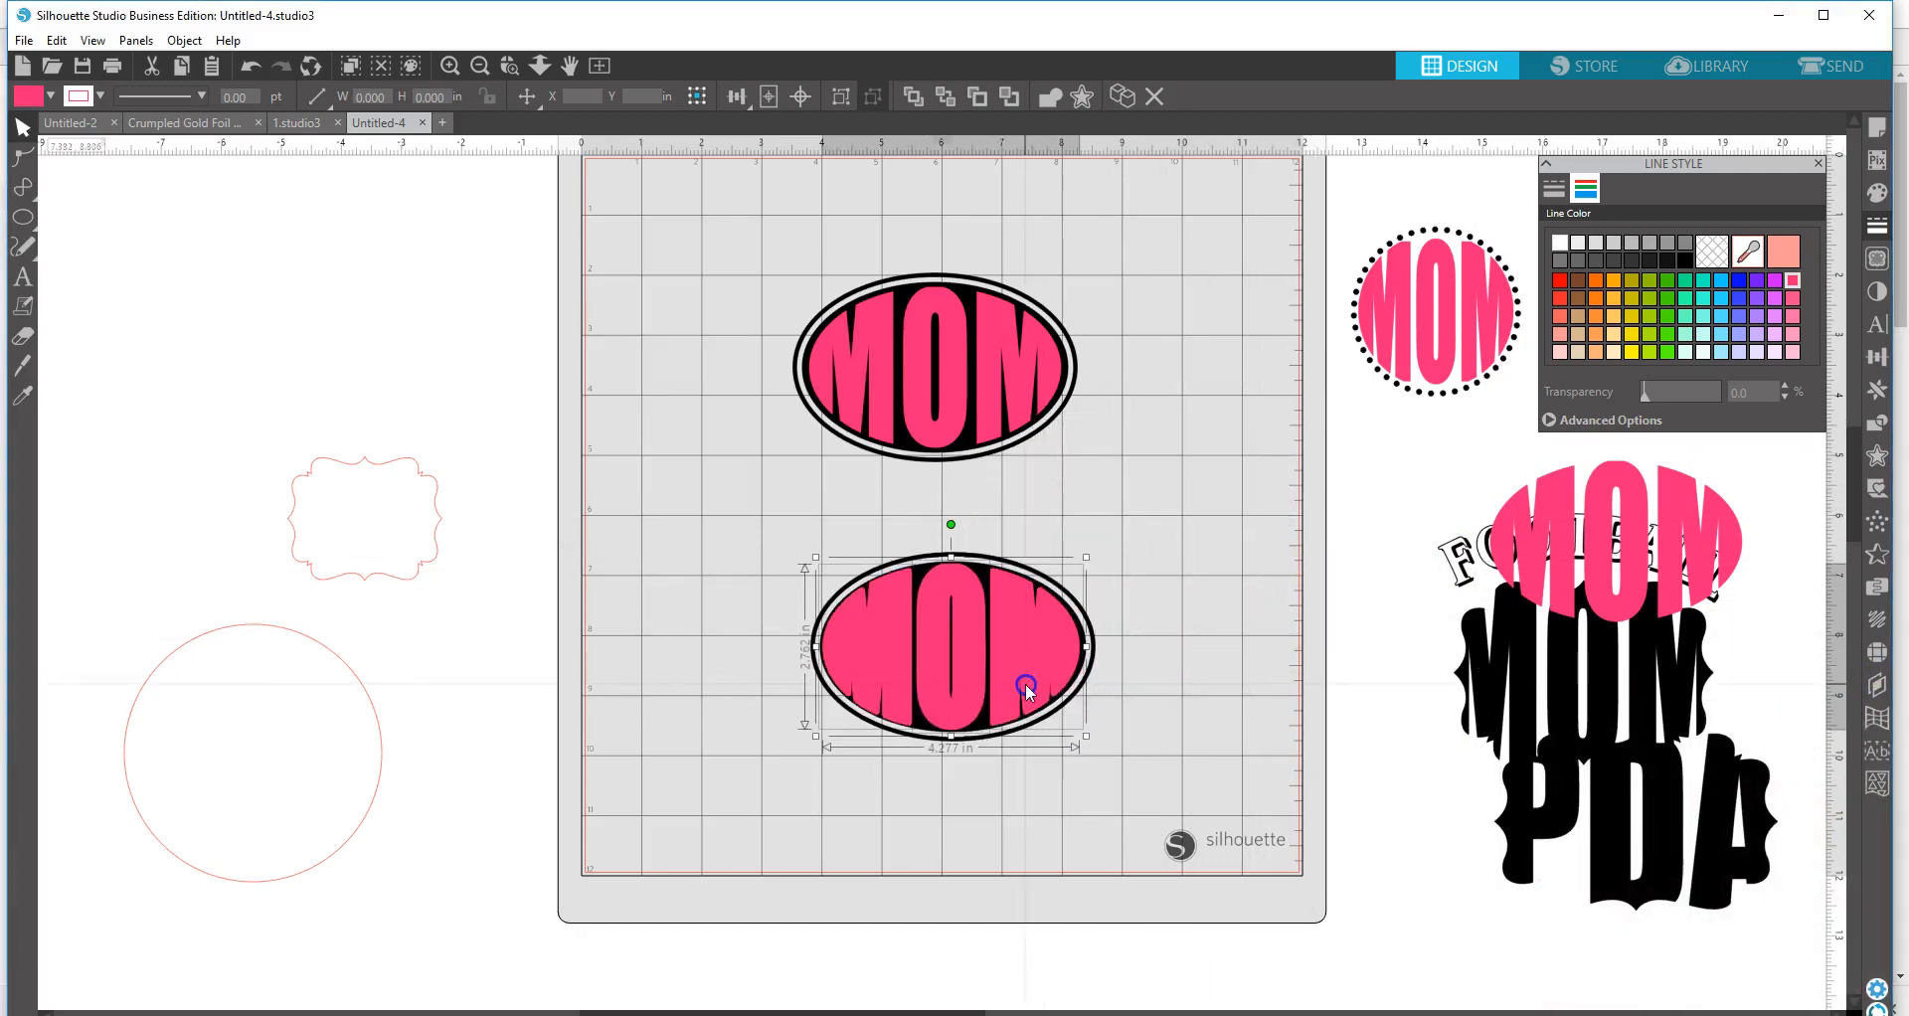
{"action": "right_click", "coordinate": [1047, 679]}
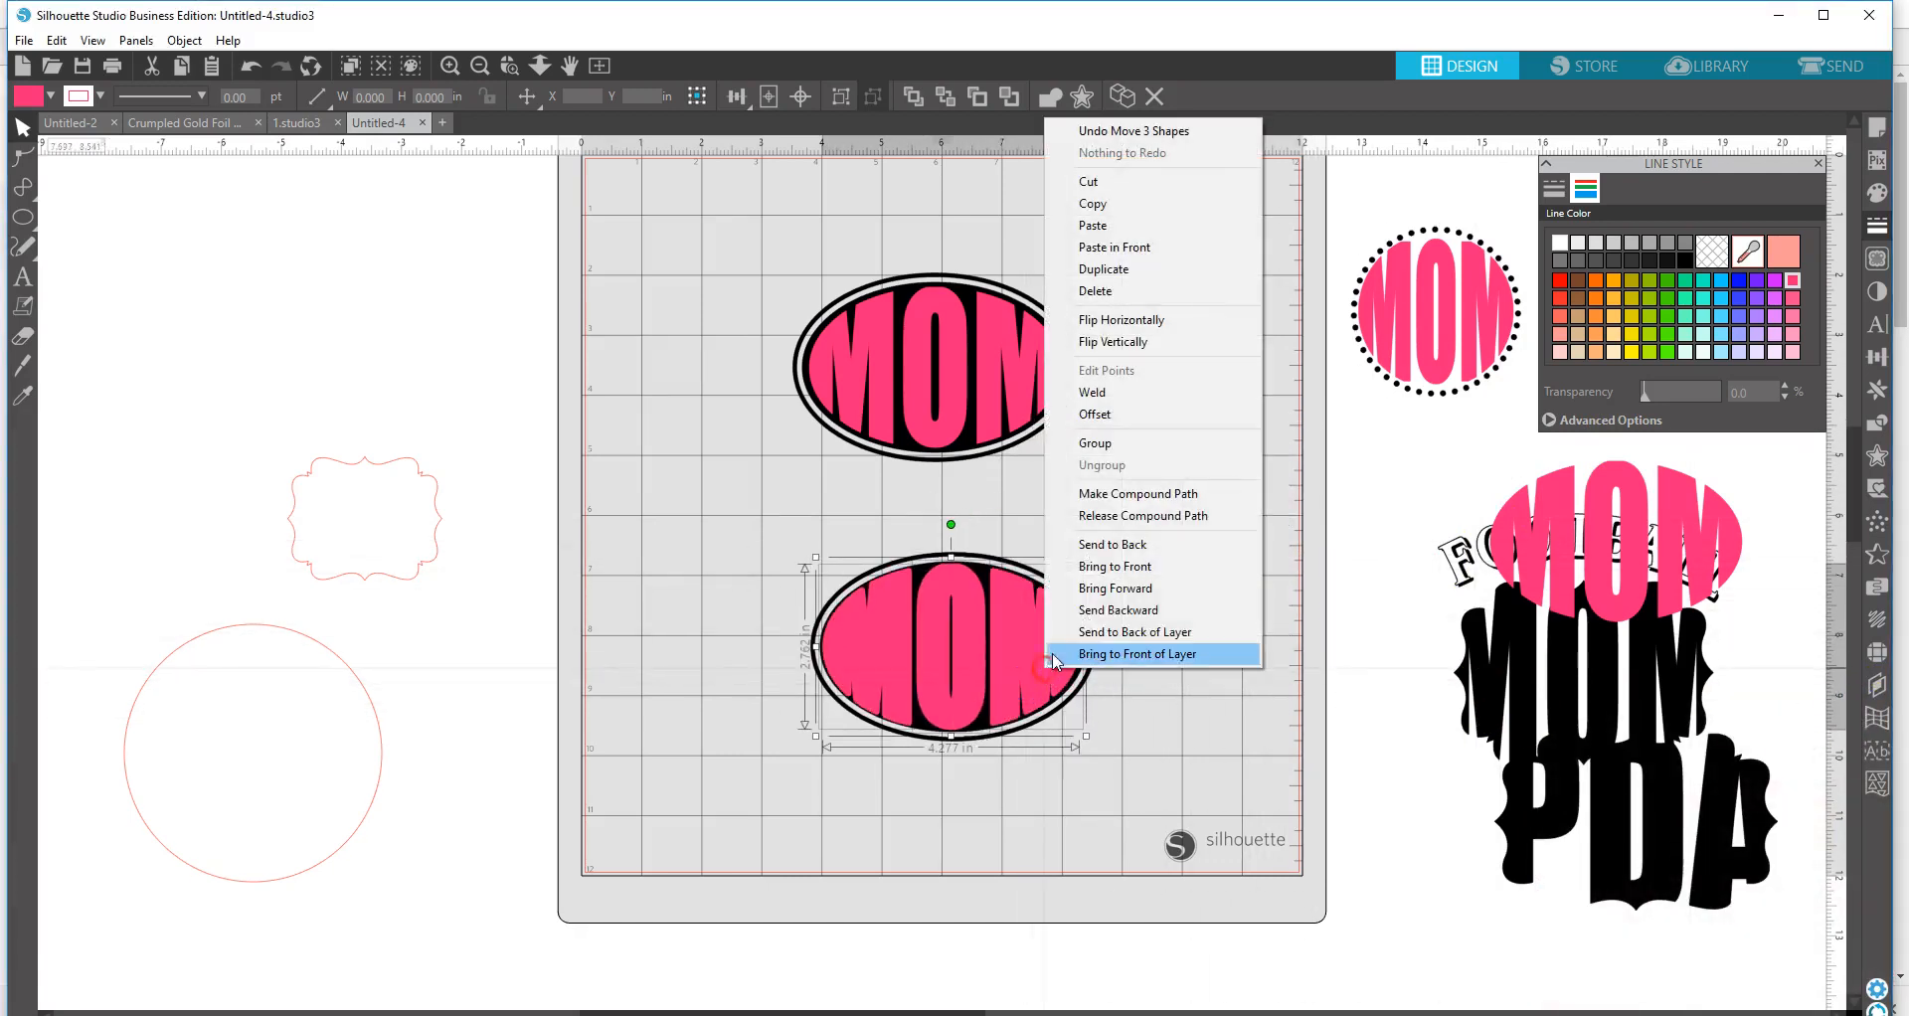
{"action": "left_click", "coordinate": [1105, 558]}
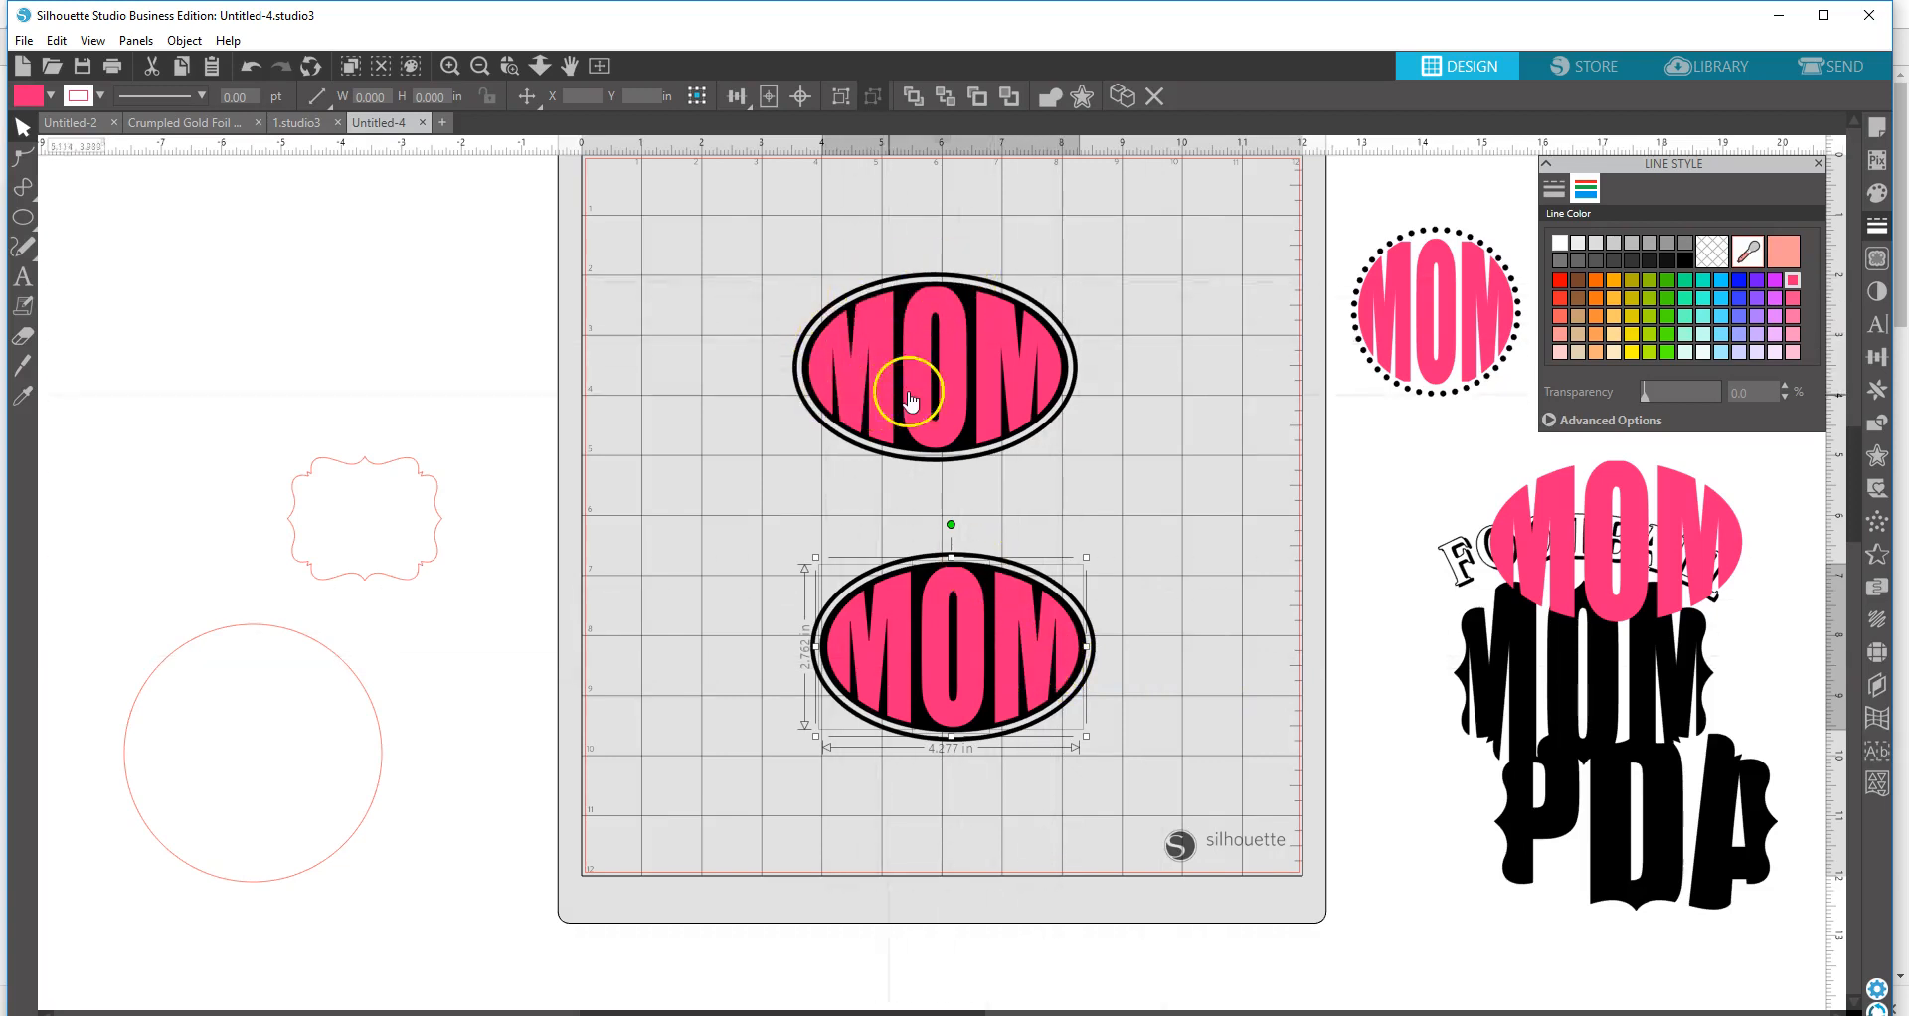
- Pull the pink MOM off the upper oval and the cut-out frame off the lower pink backing to compare their layers
{"action": "left_click", "coordinate": [916, 343]}
{"action": "left_click_drag", "start_coordinate": [916, 343], "coordinate": [636, 373]}
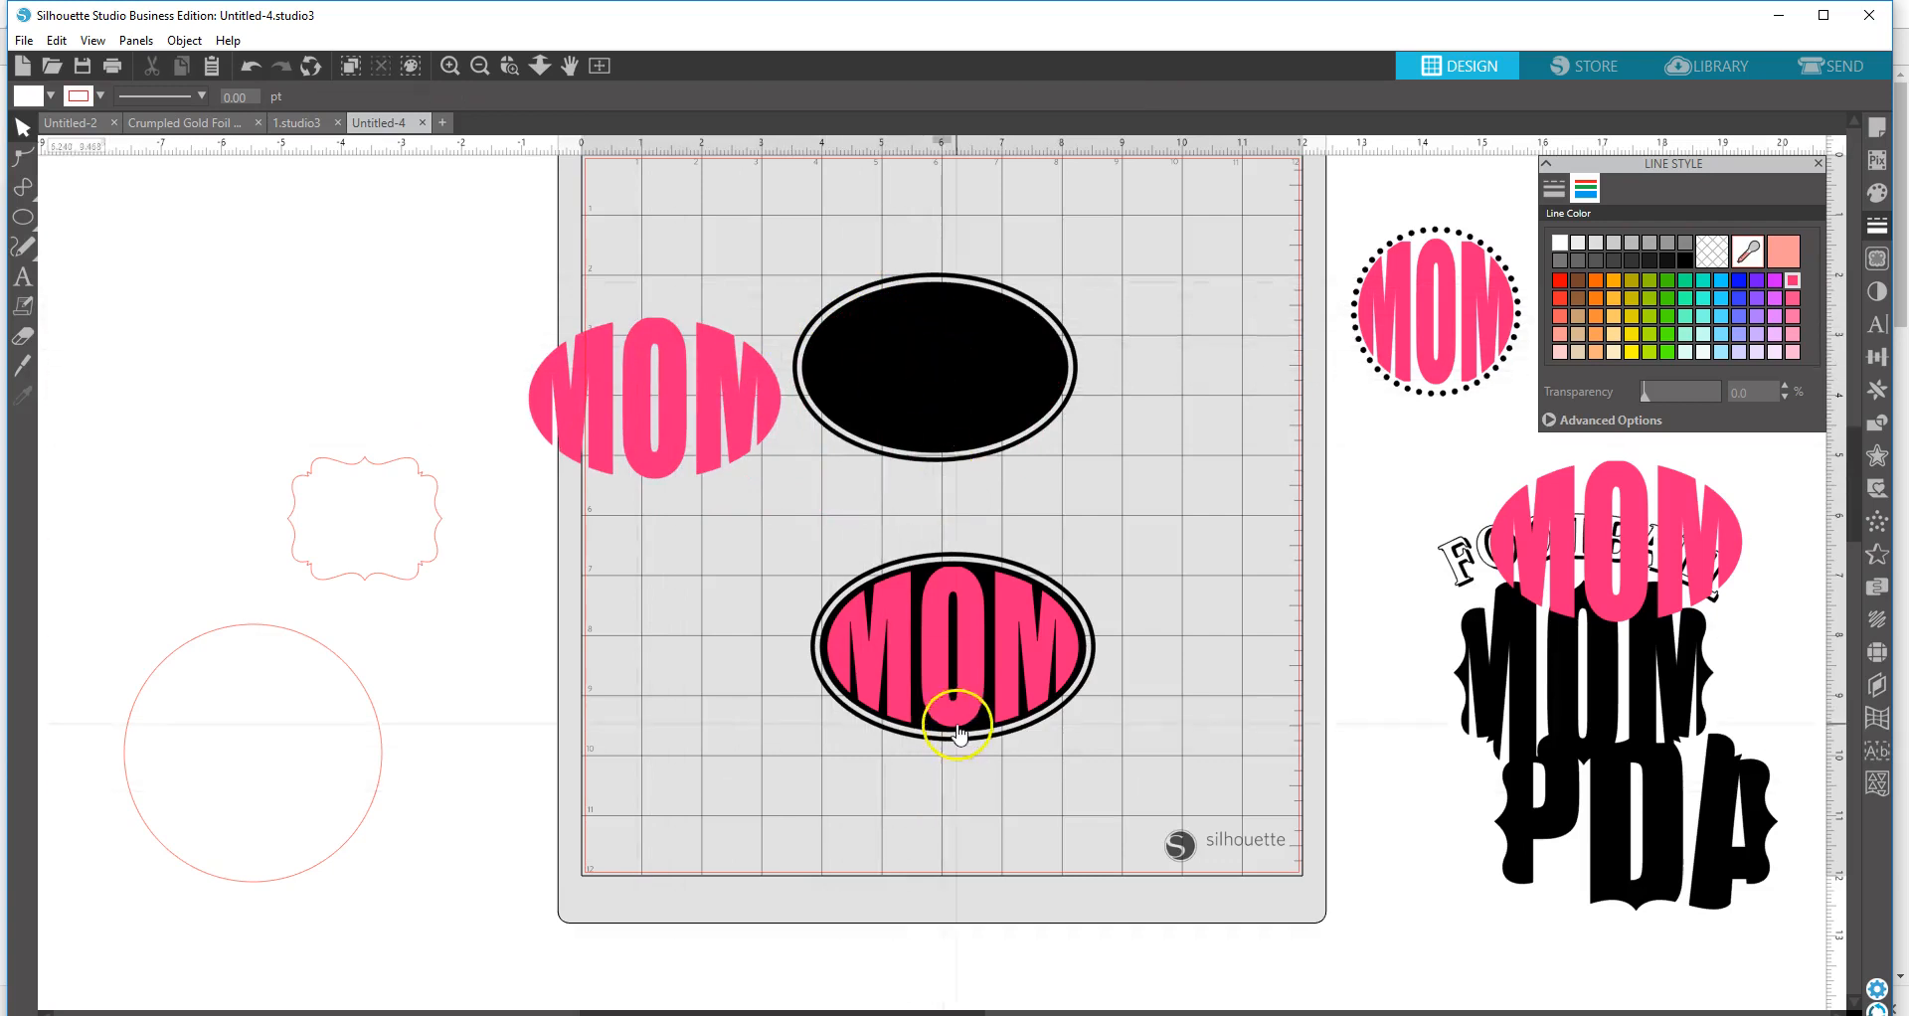
{"action": "left_click_drag", "start_coordinate": [929, 577], "coordinate": [932, 739]}
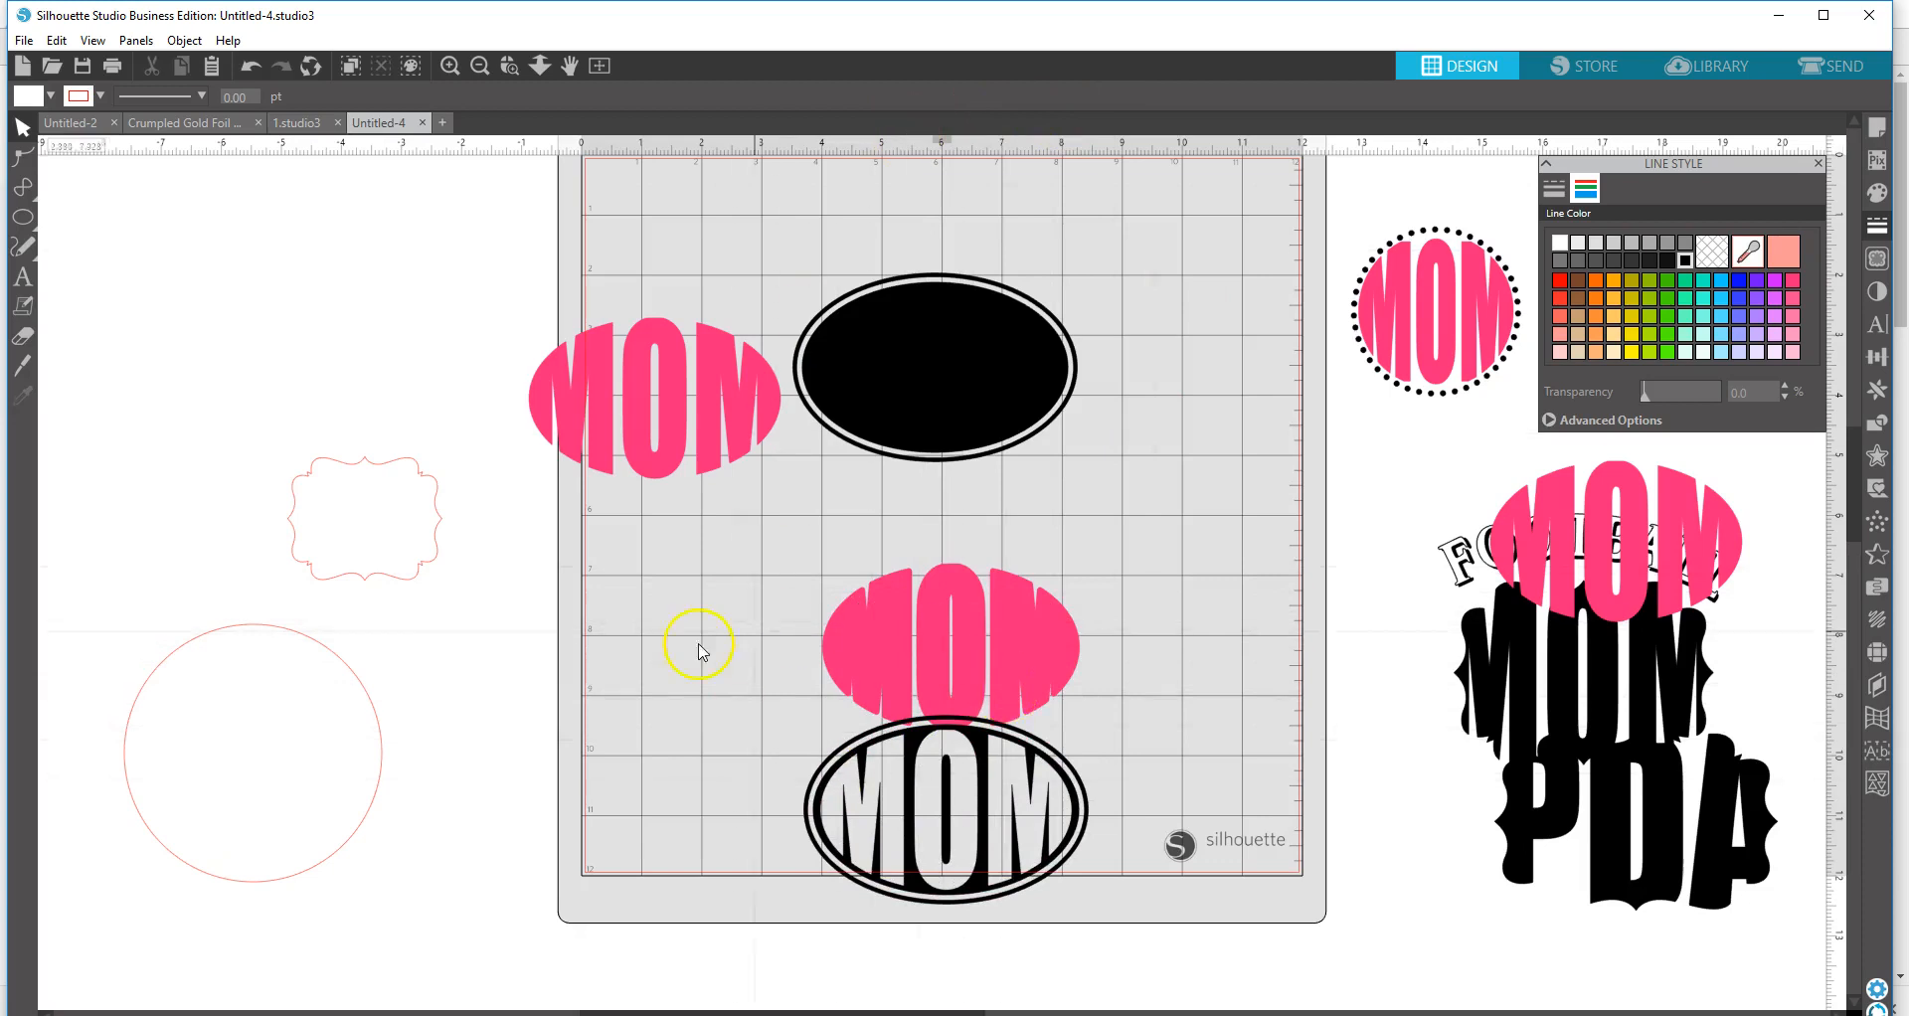
- Undo the lower frame's move and put the pink MOM back inside the upper oval
{"action": "left_click", "coordinate": [249, 67]}
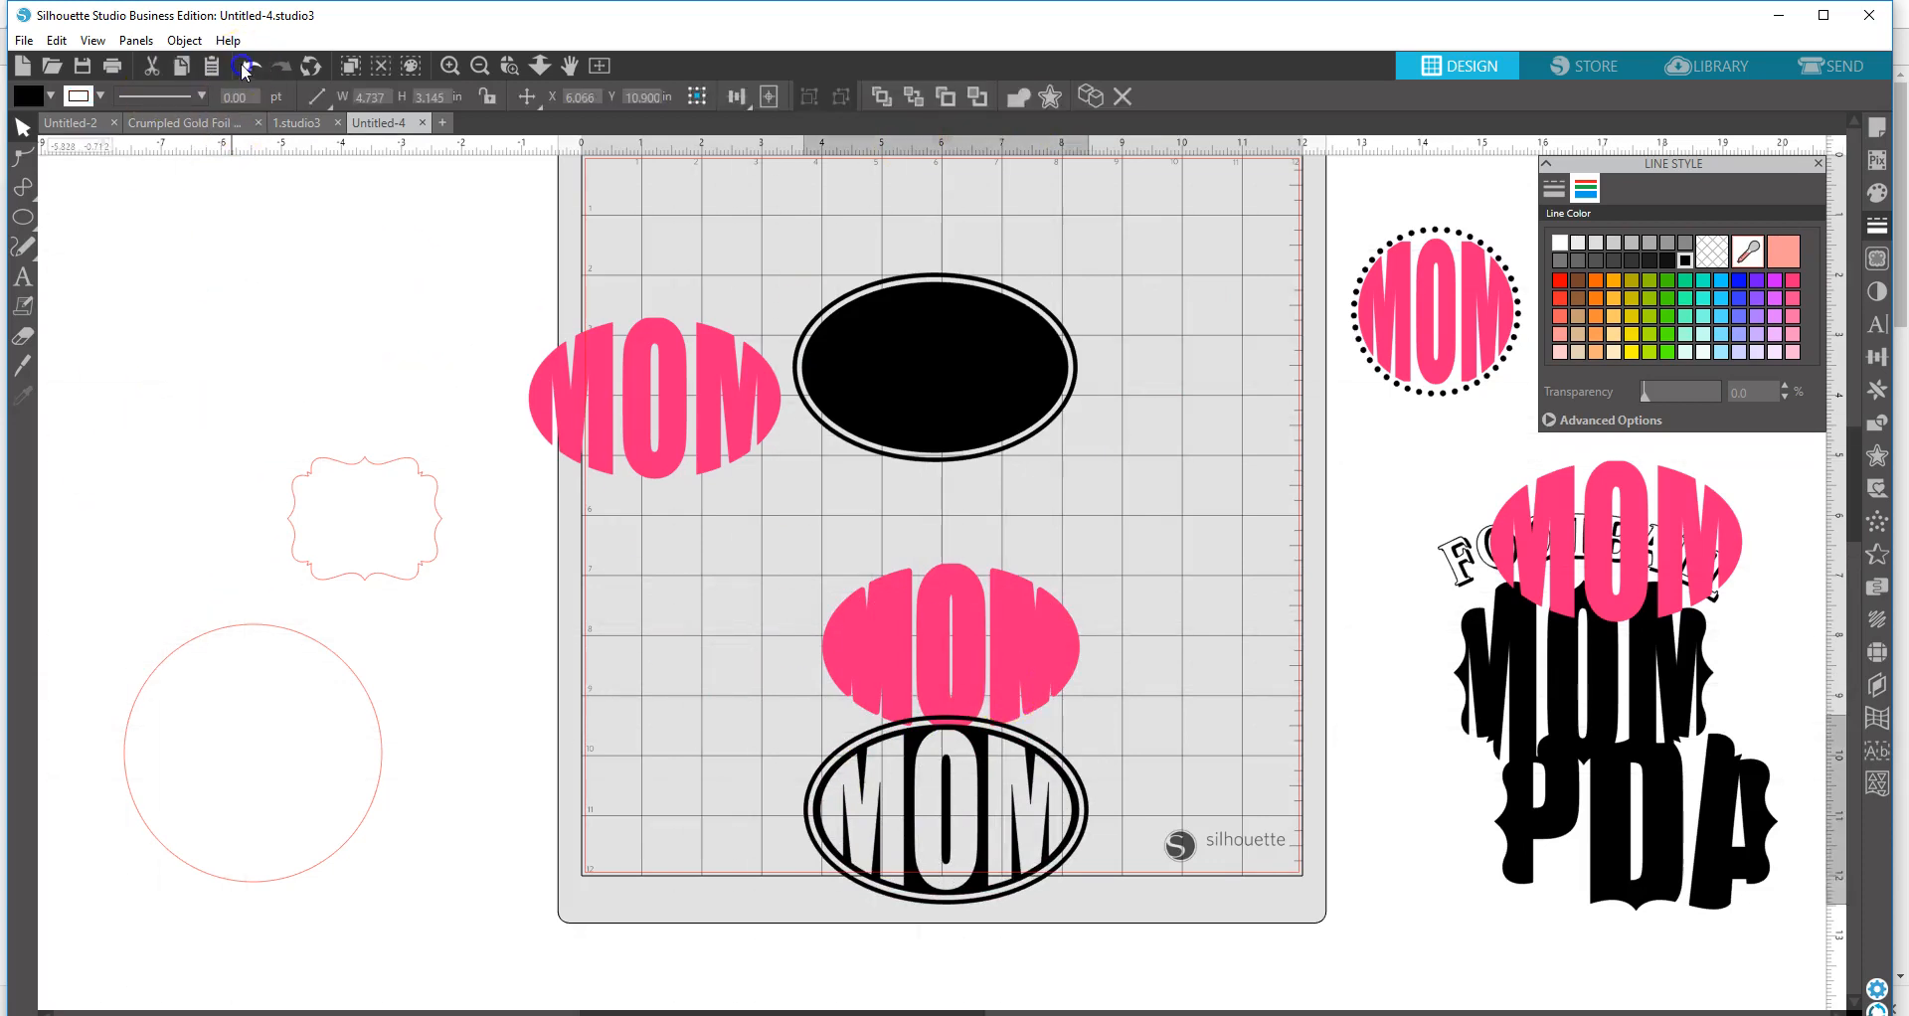
{"action": "left_click_drag", "start_coordinate": [659, 364], "coordinate": [929, 308]}
{"action": "left_click", "coordinate": [781, 472]}
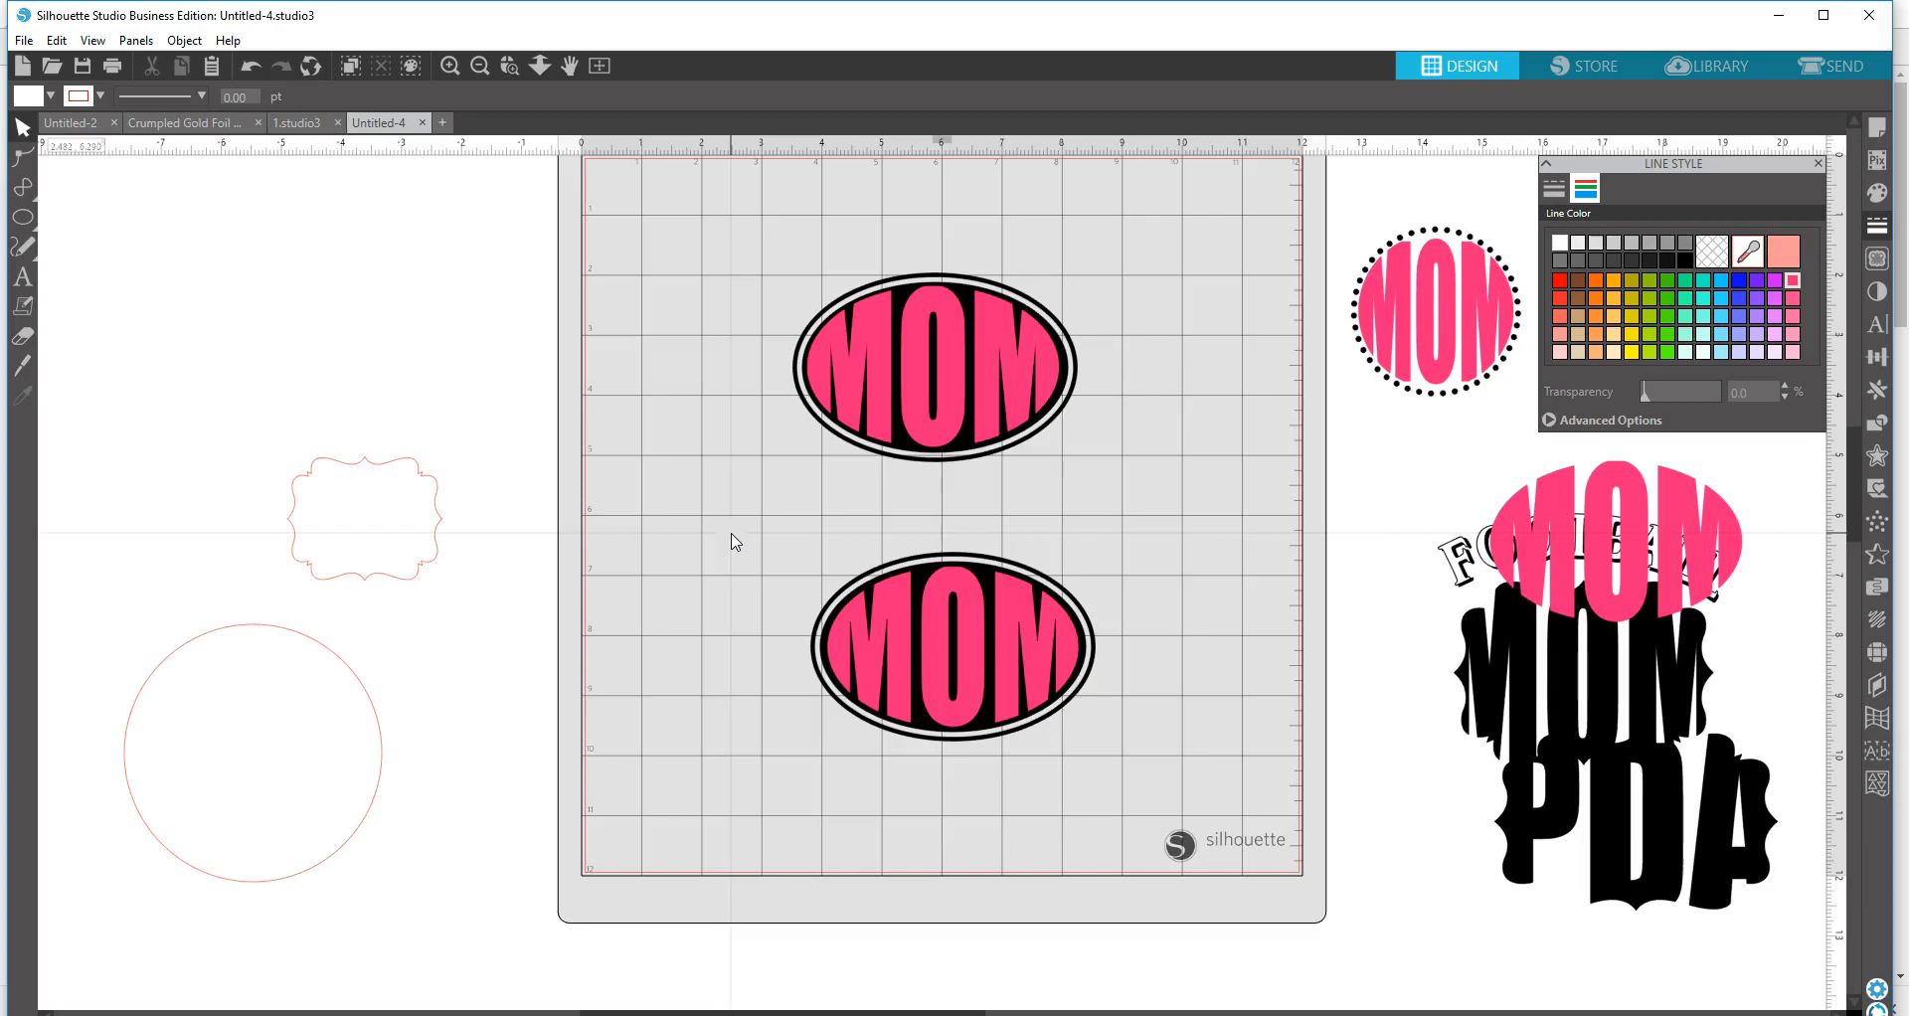
- Add the text "abcdefghij" in the KG Flavor and Frames font below the lower oval to show its frame shapes
{"action": "left_click", "coordinate": [22, 276]}
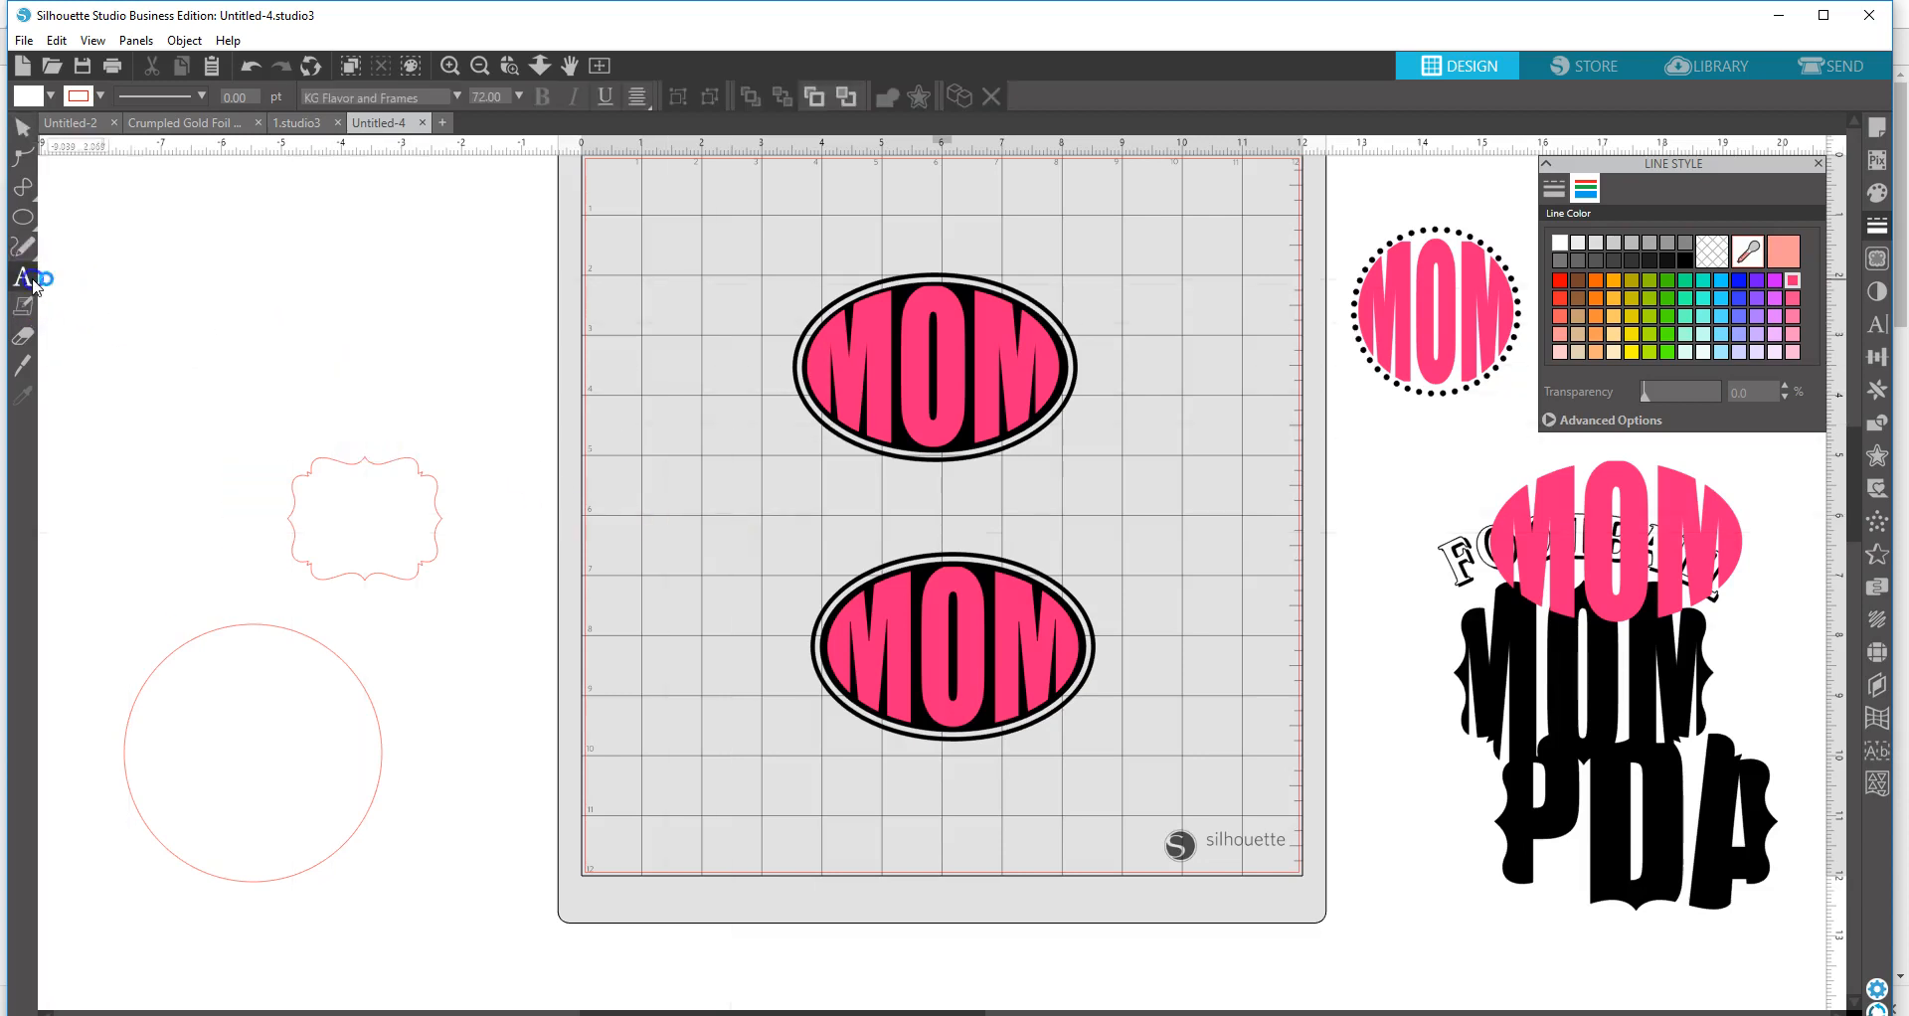
{"action": "left_click", "coordinate": [646, 829]}
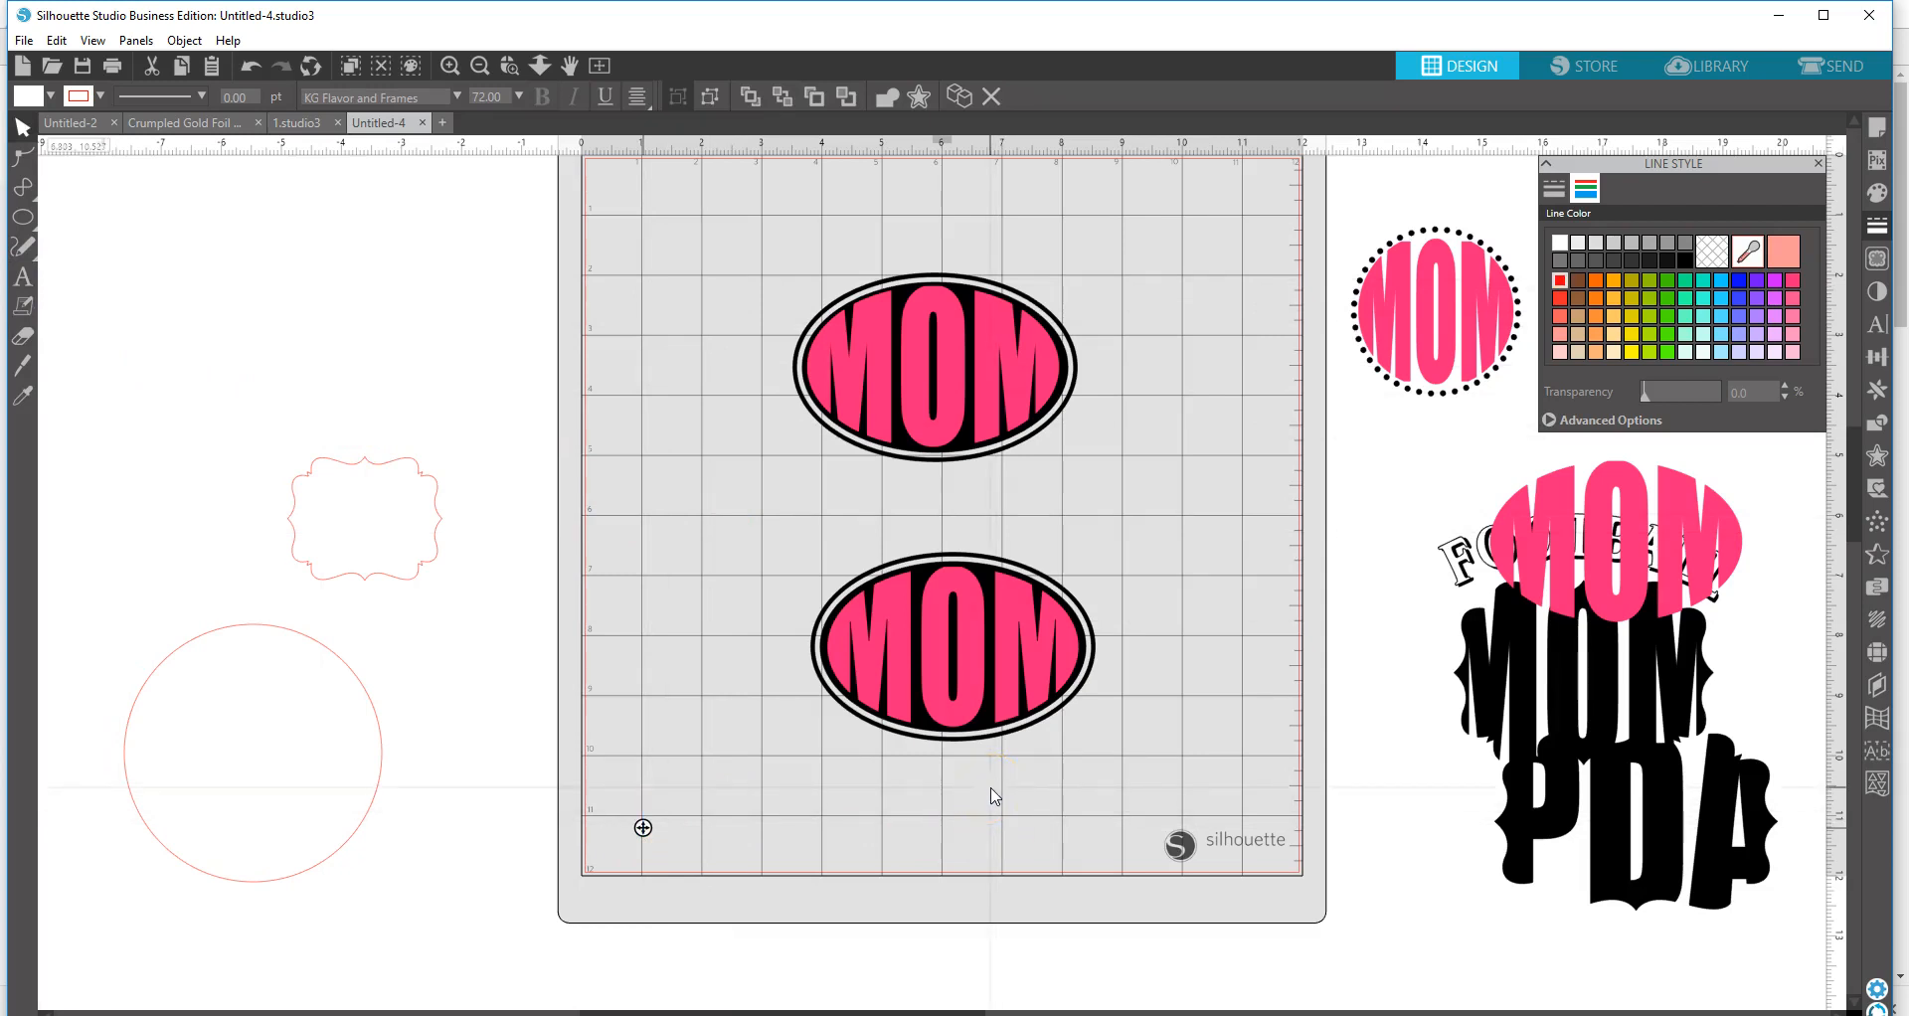
{"action": "type", "text": "abcd"}
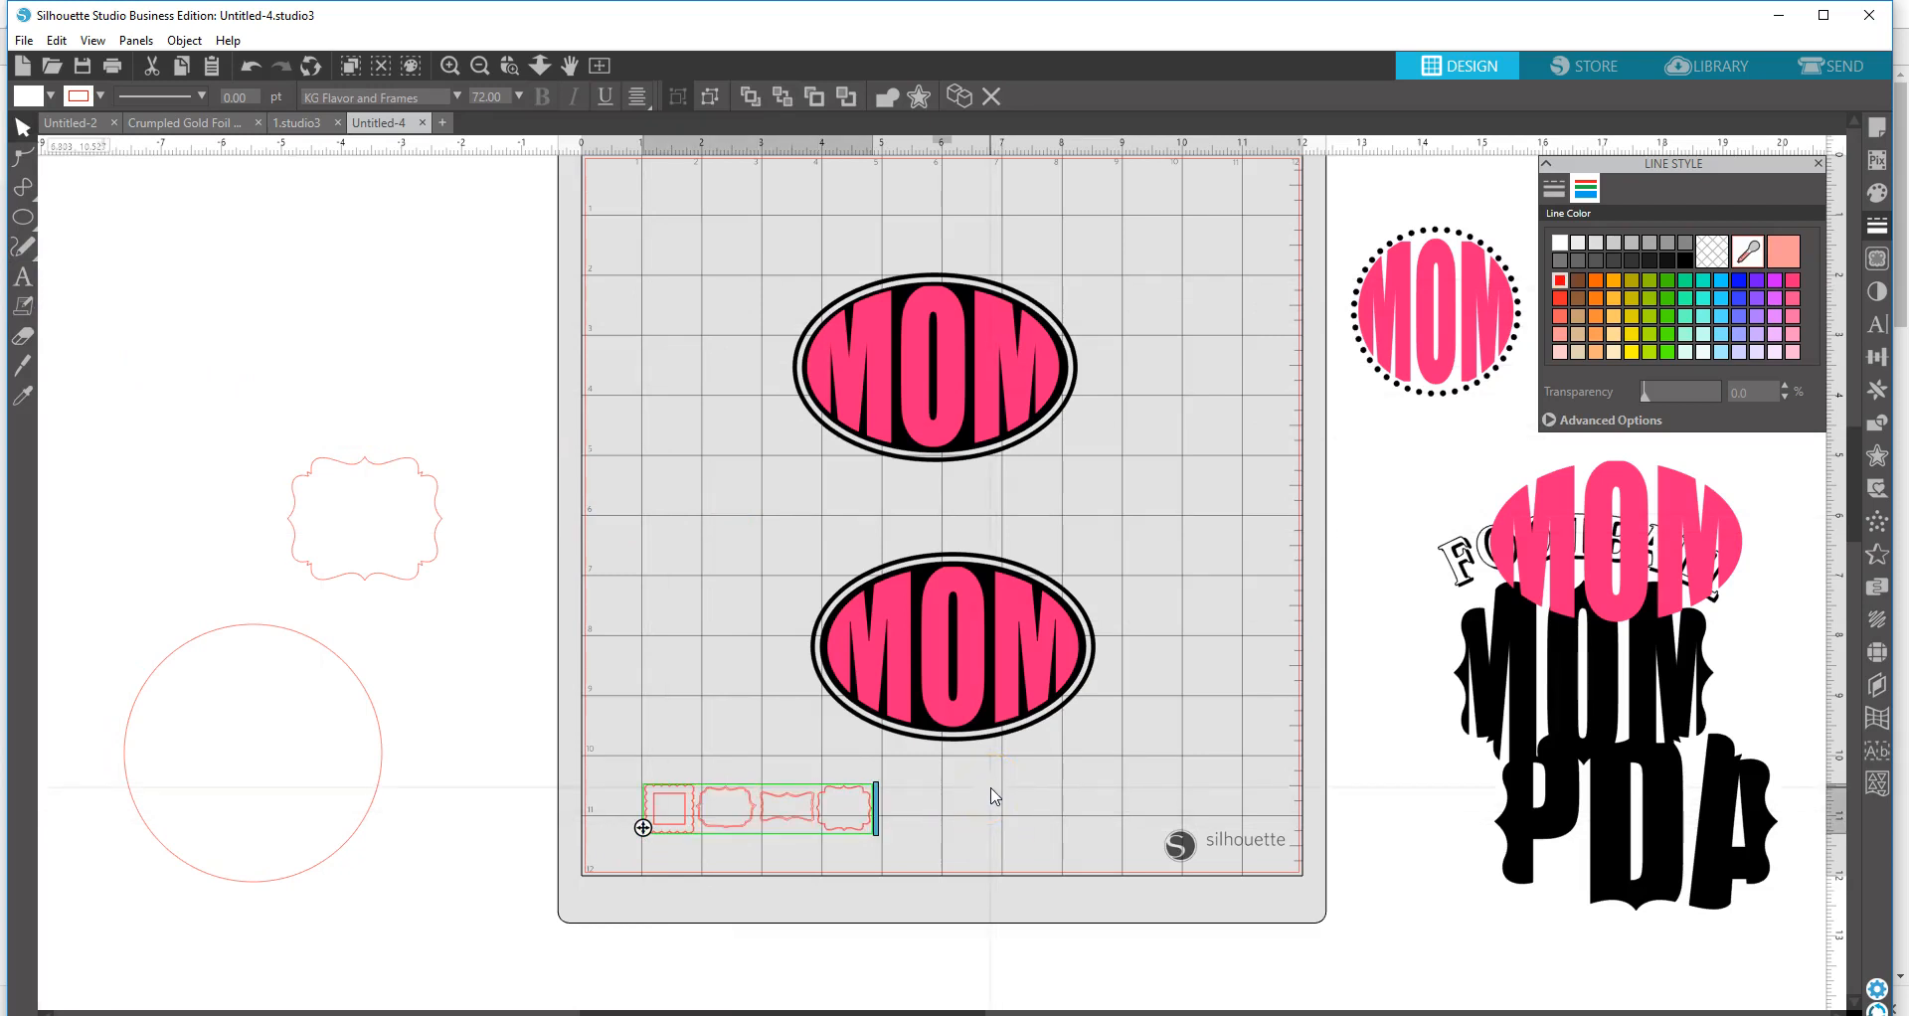
{"action": "type", "text": "efg"}
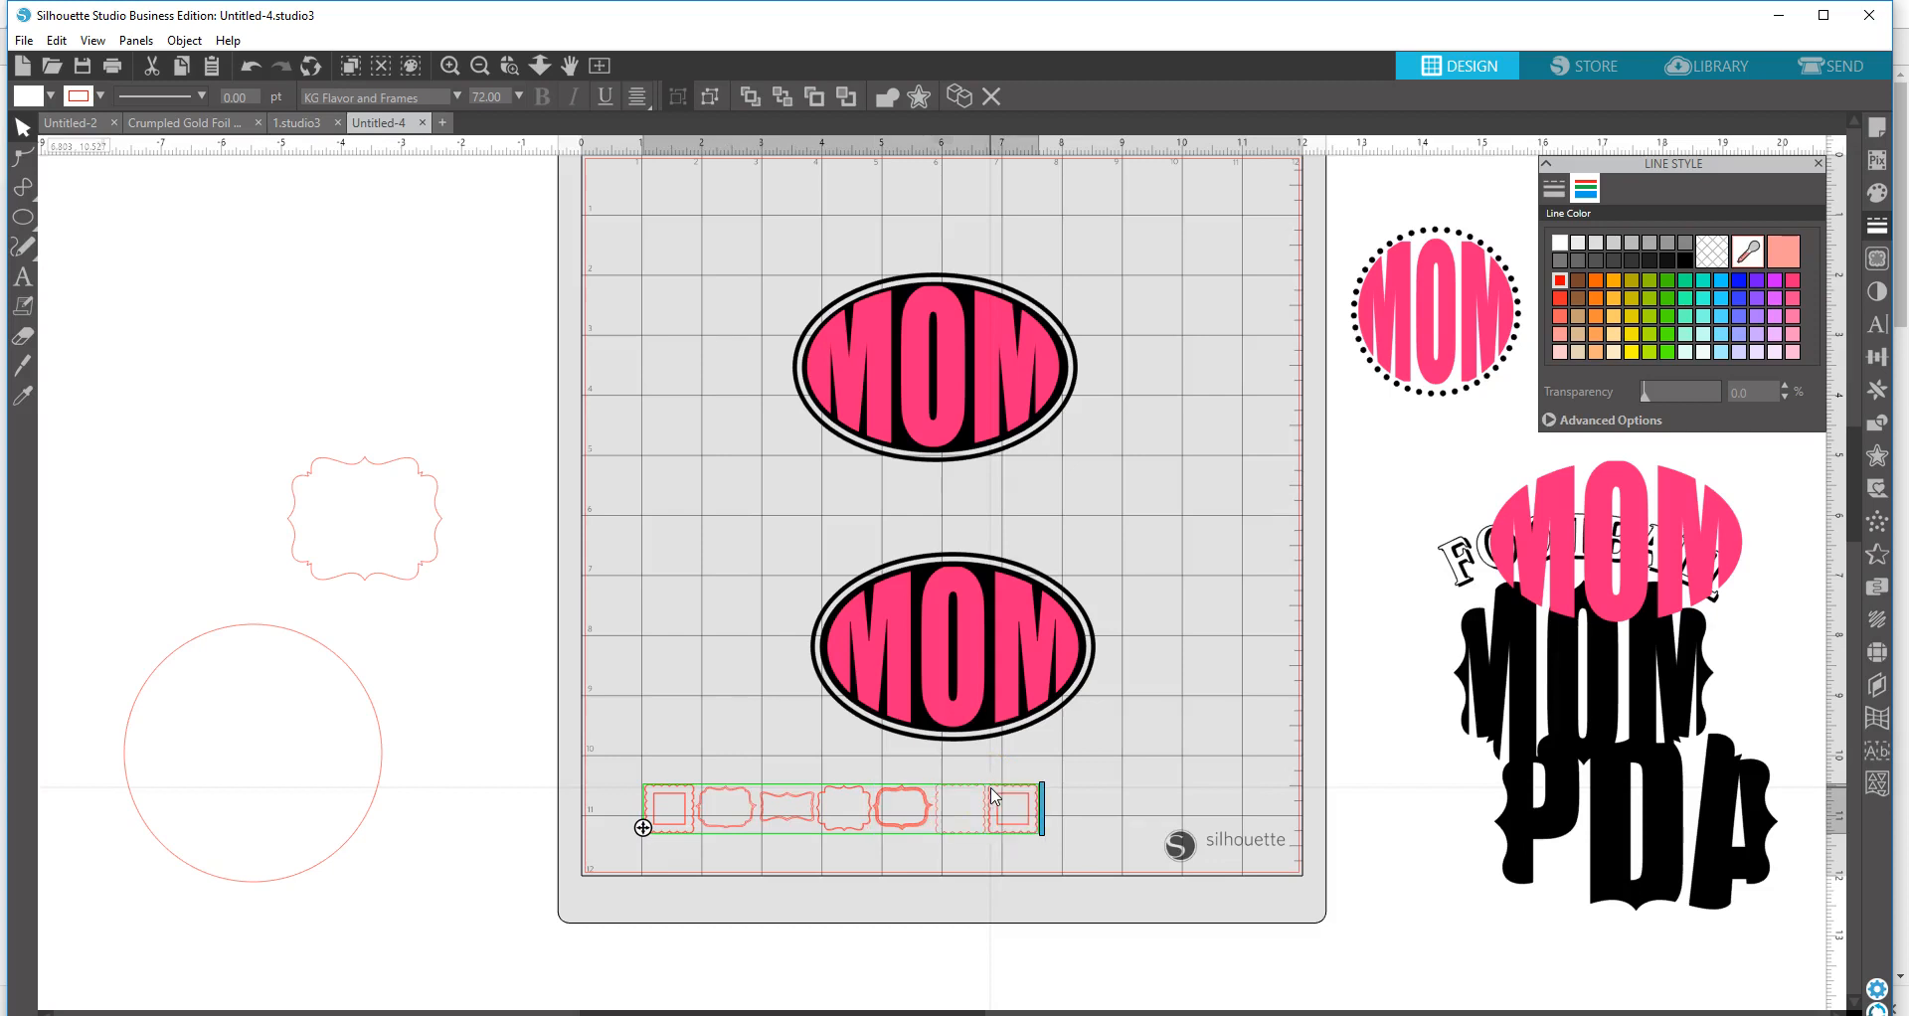
{"action": "type", "text": "hi"}
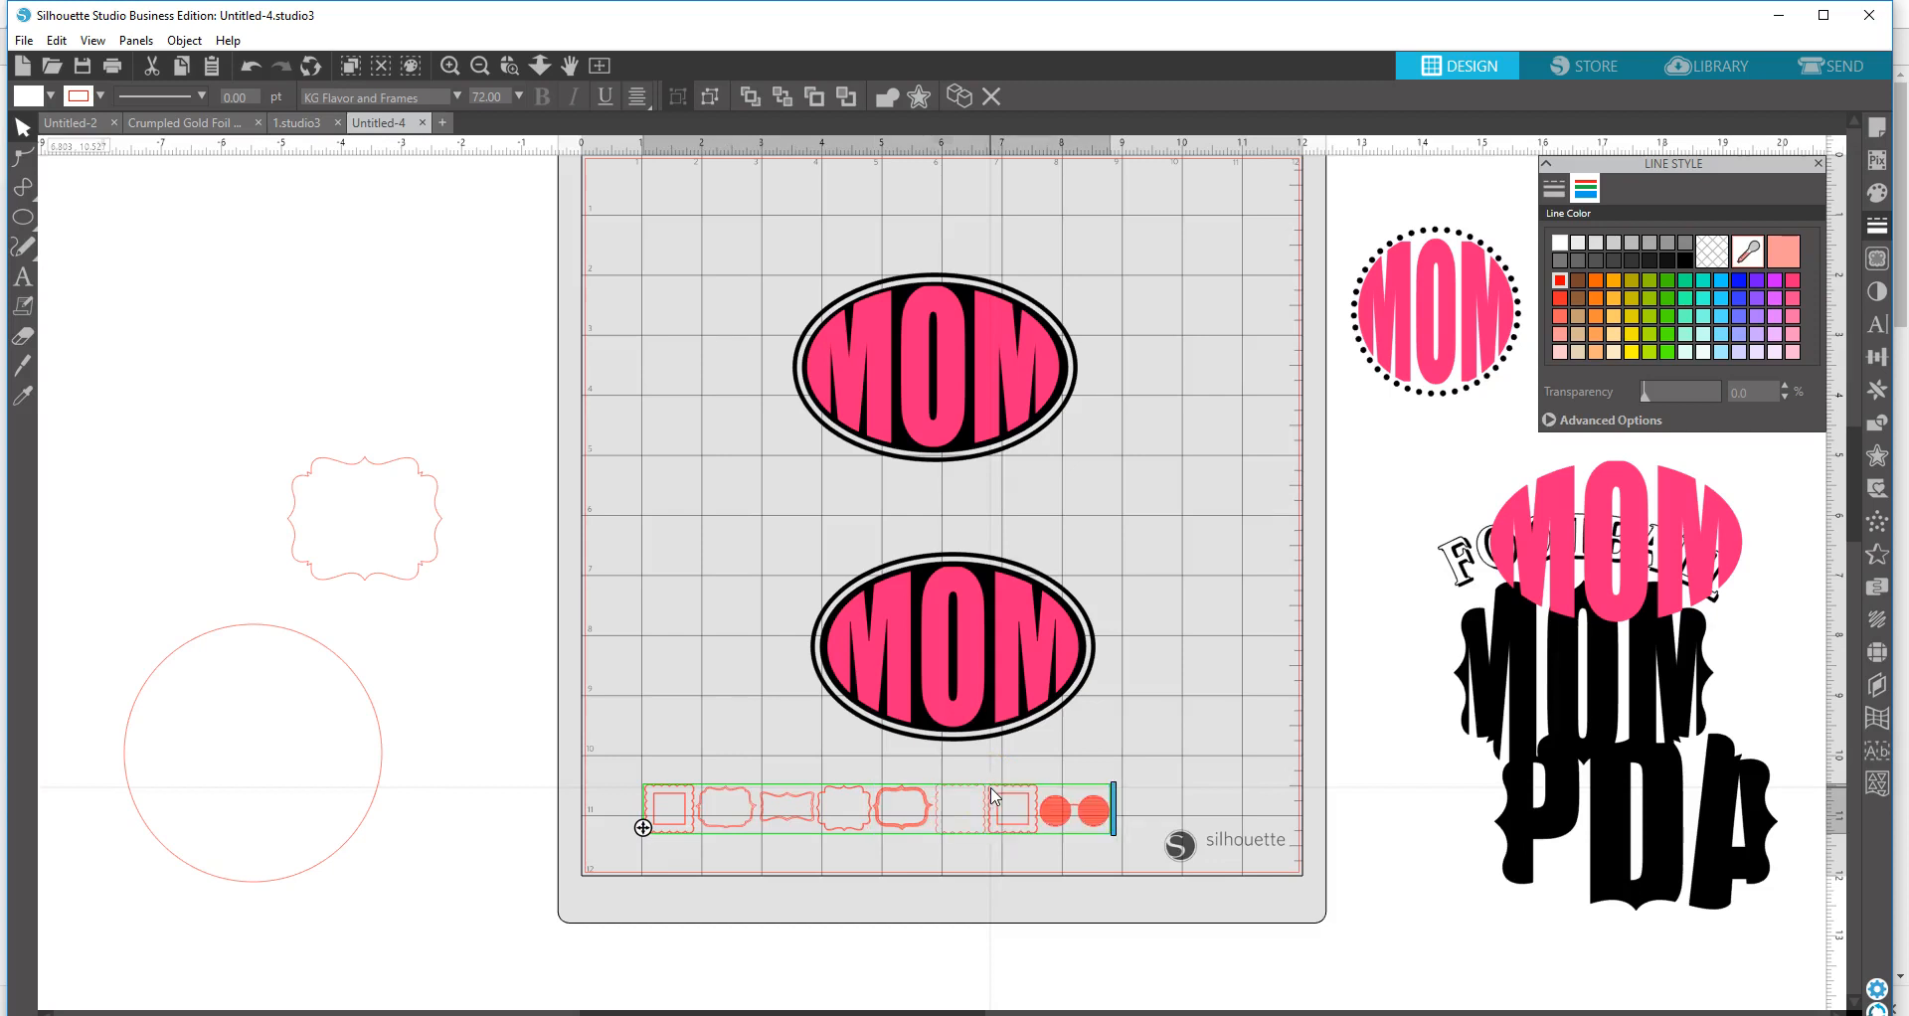
{"action": "type", "text": "j"}
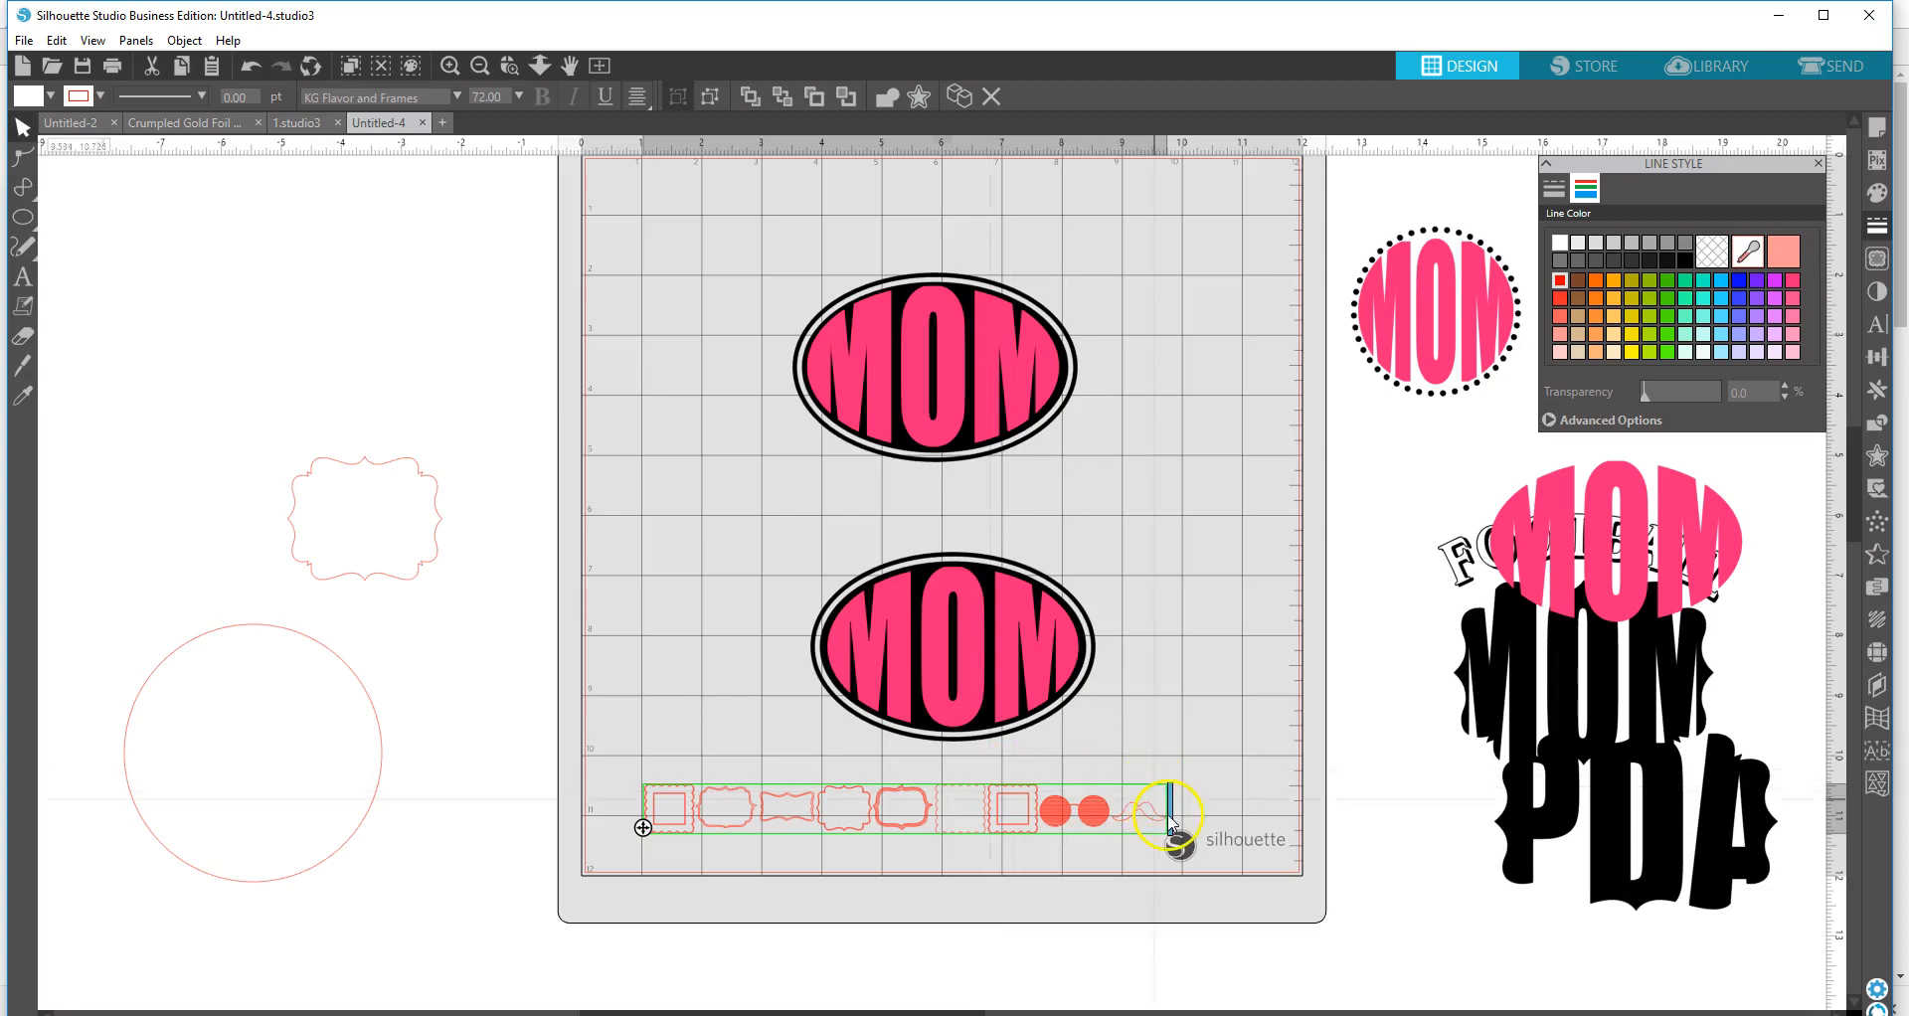
- Try to change the font of the frame-shape text below the lower oval to Arial
{"action": "left_click", "coordinate": [1876, 192]}
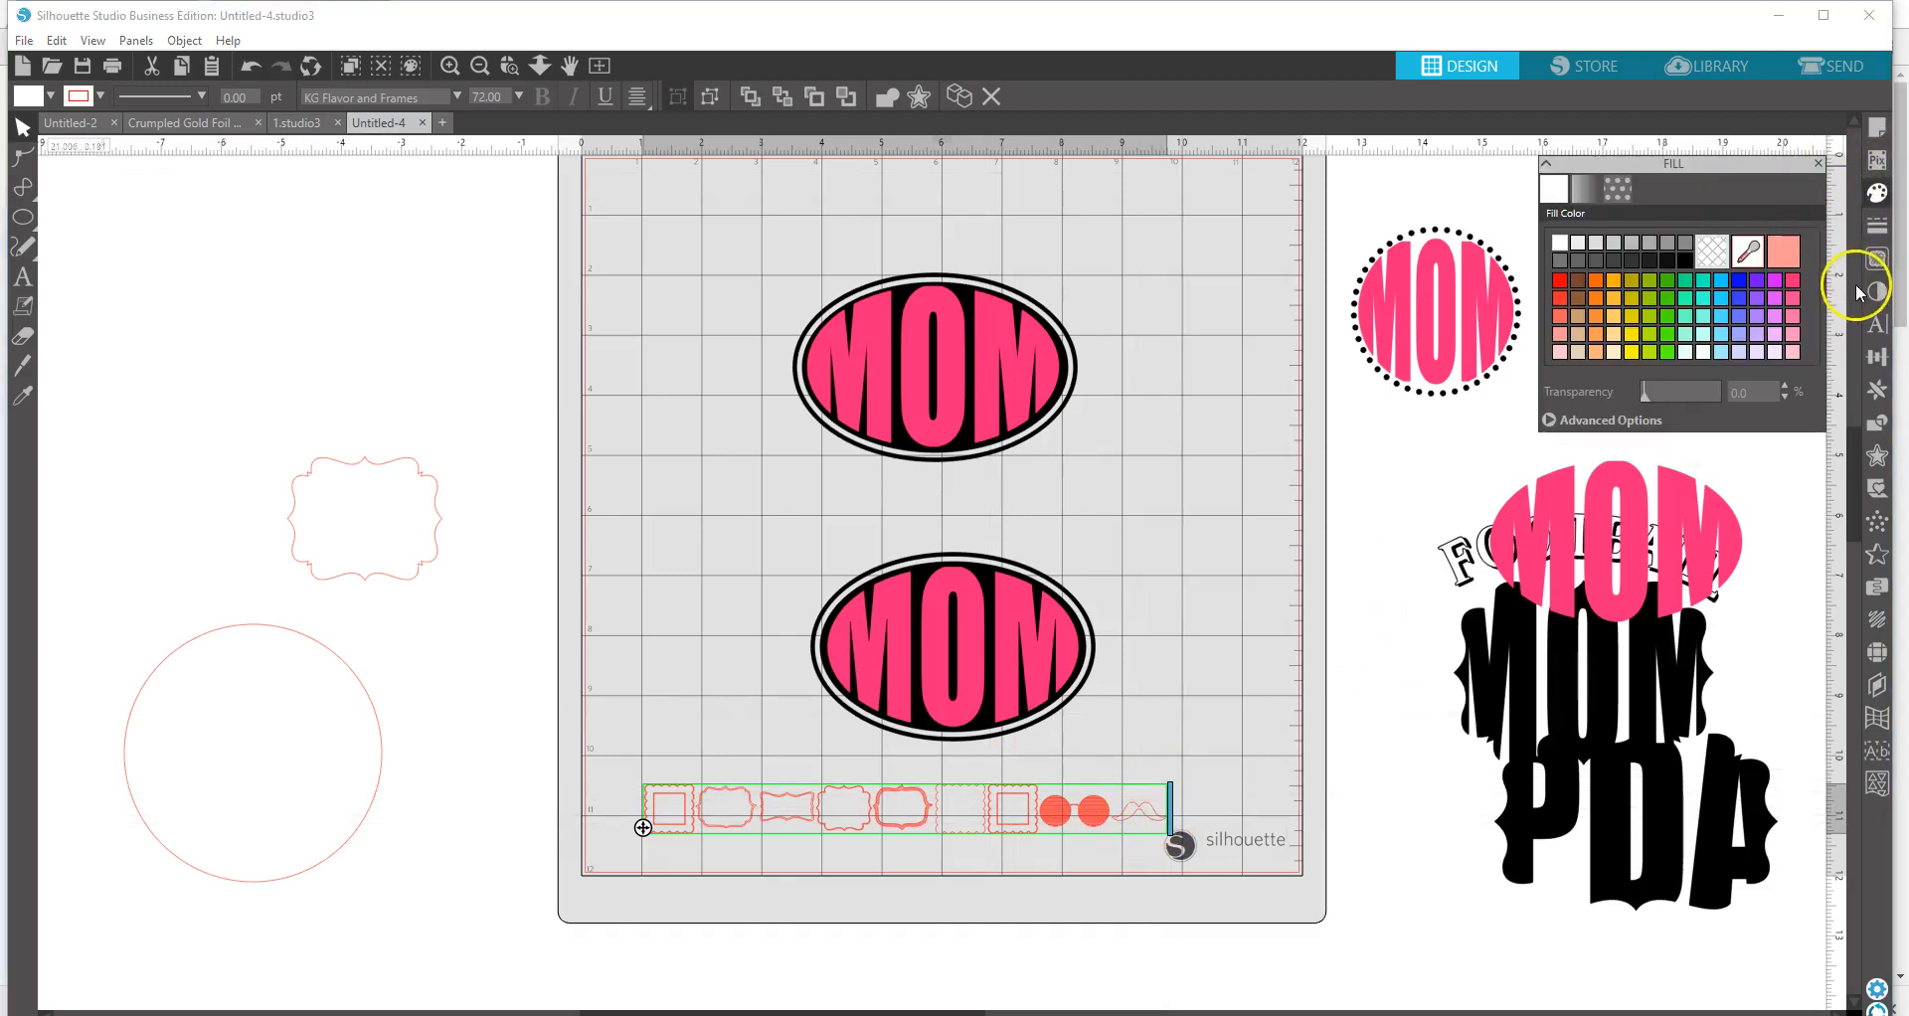
{"action": "left_click", "coordinate": [1878, 325]}
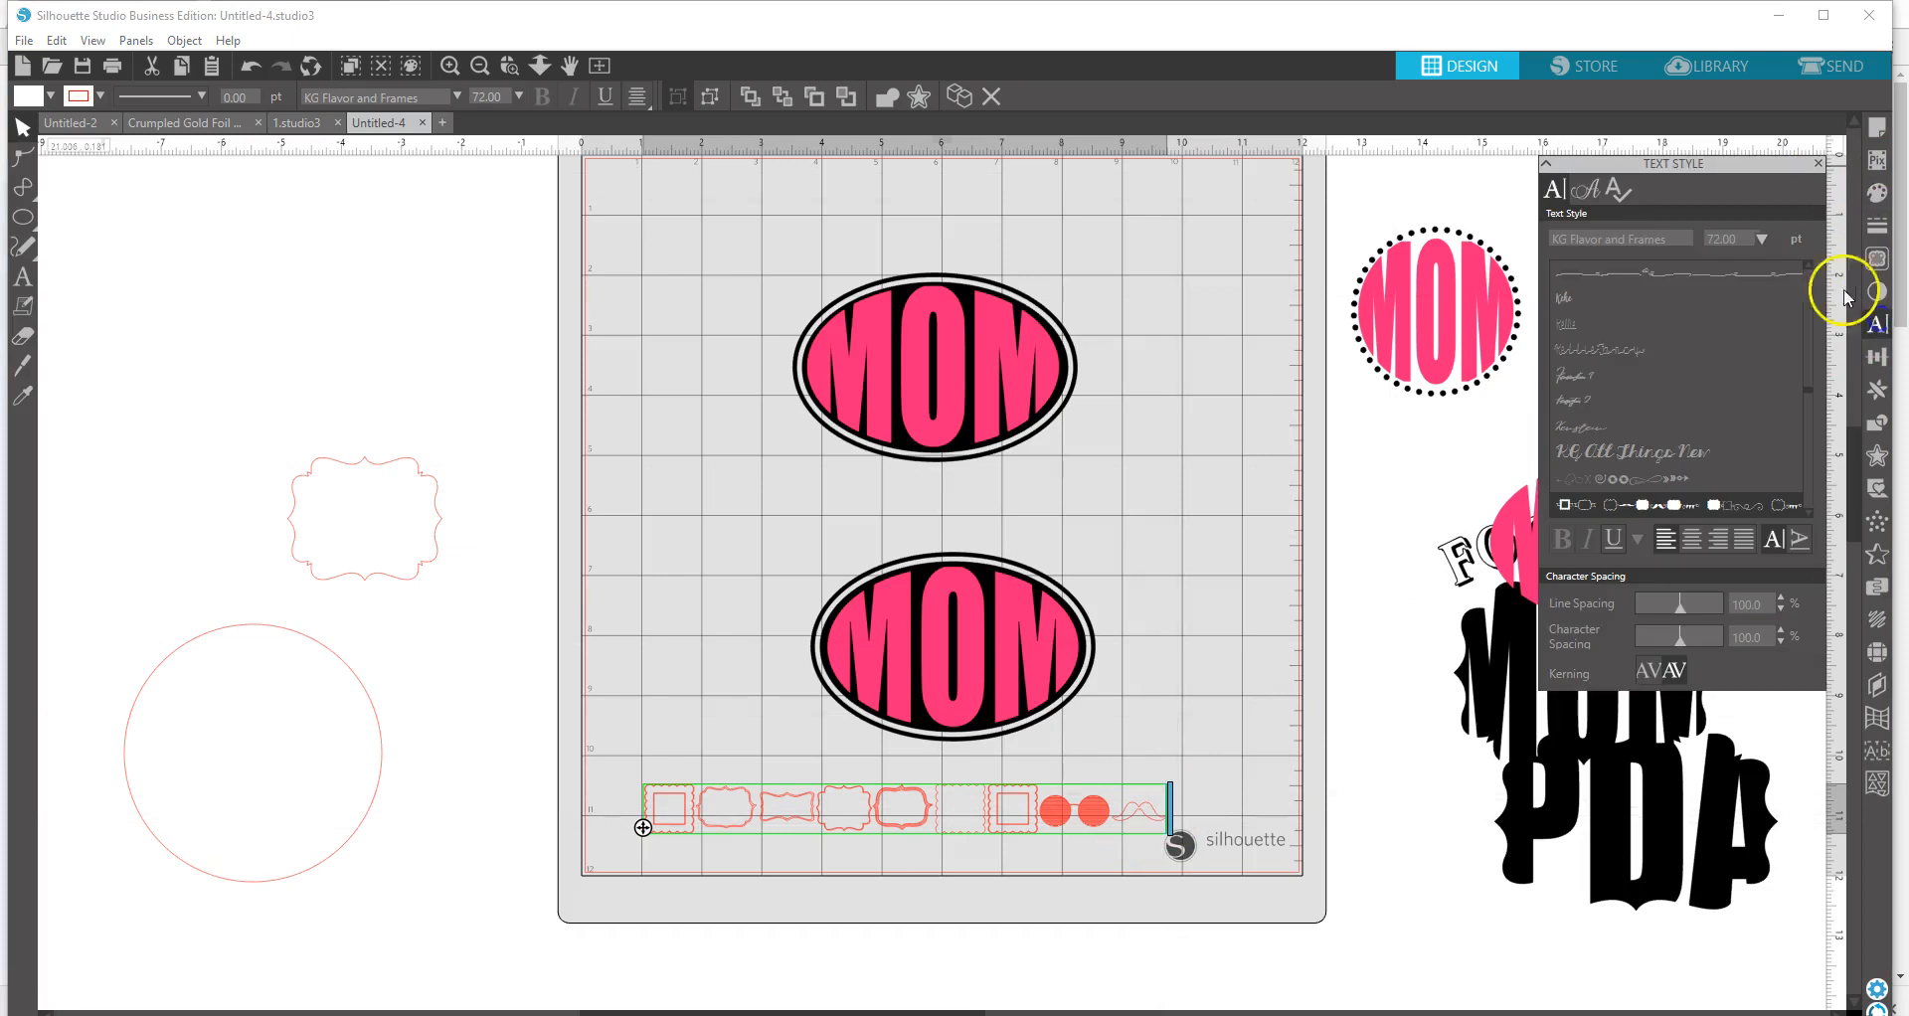
{"action": "left_click", "coordinate": [1627, 237]}
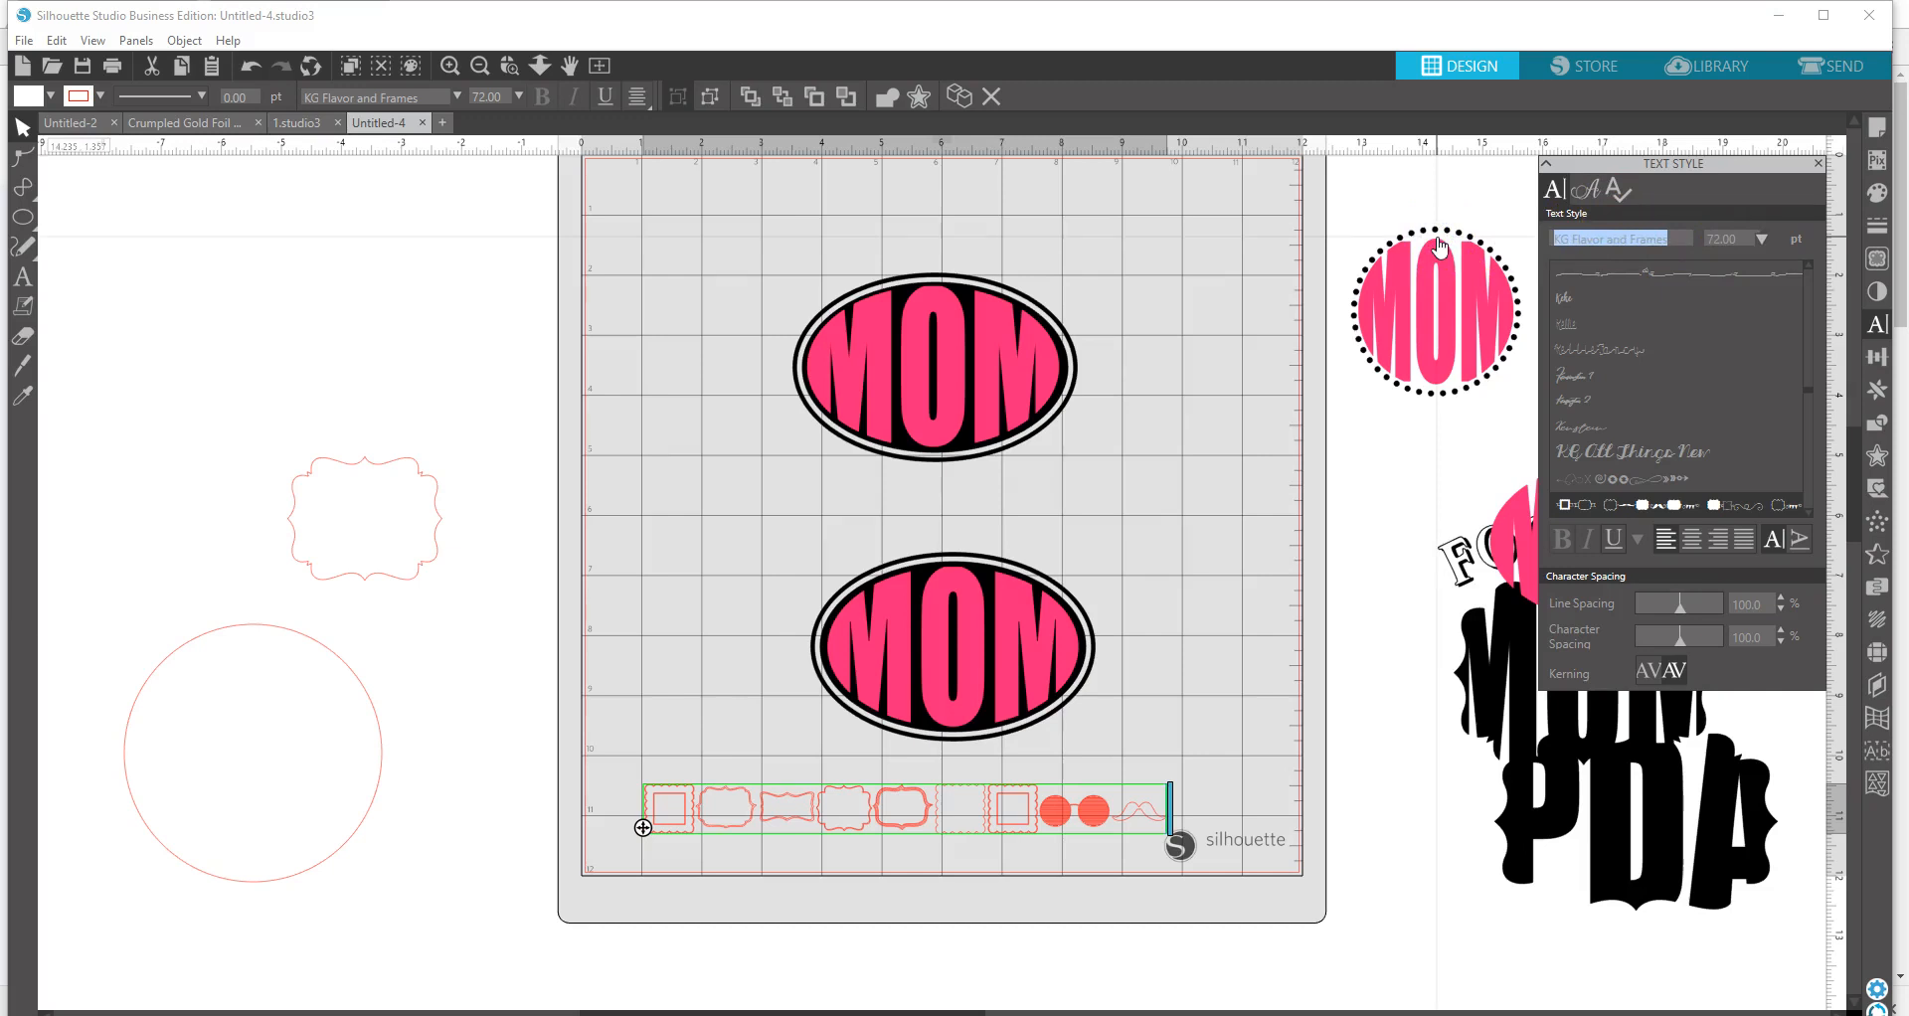
{"action": "type", "text": "kim"}
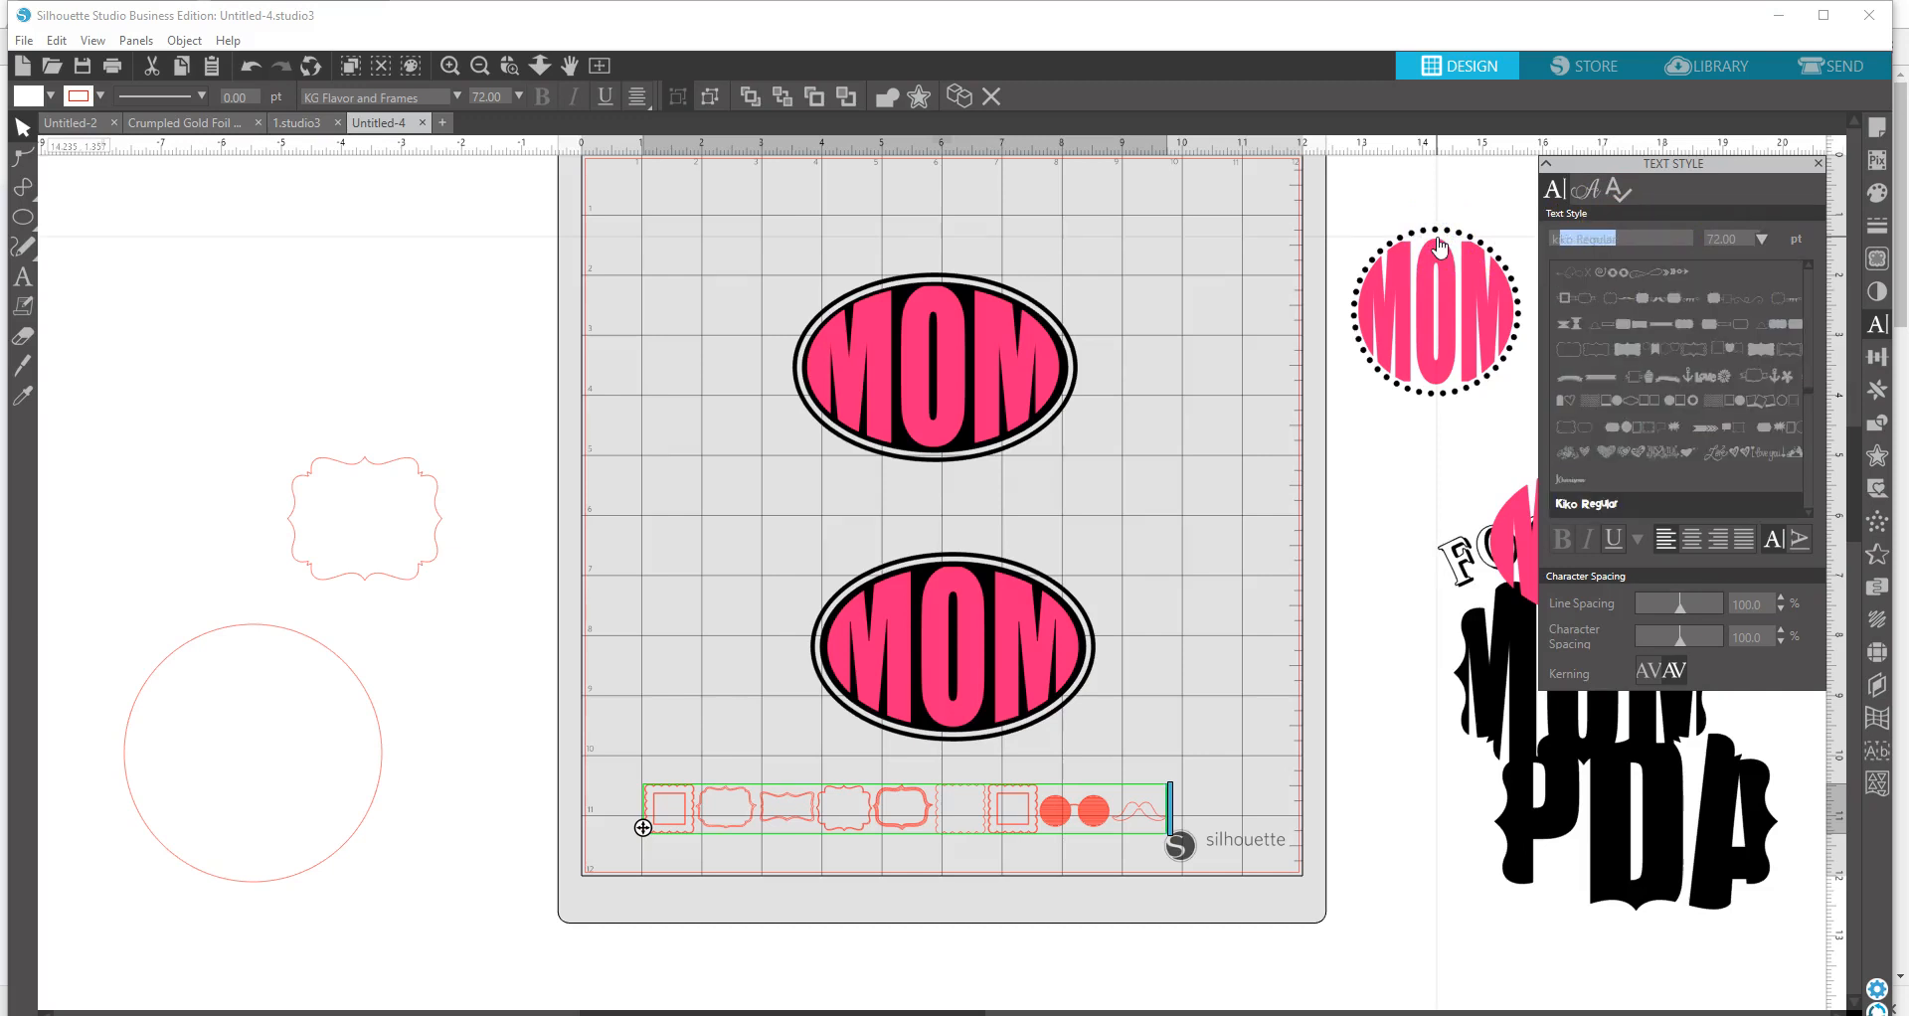
{"action": "key", "text": "BackSpace"}
{"action": "key", "text": "BackSpace"}
{"action": "key", "text": "BackSpace"}
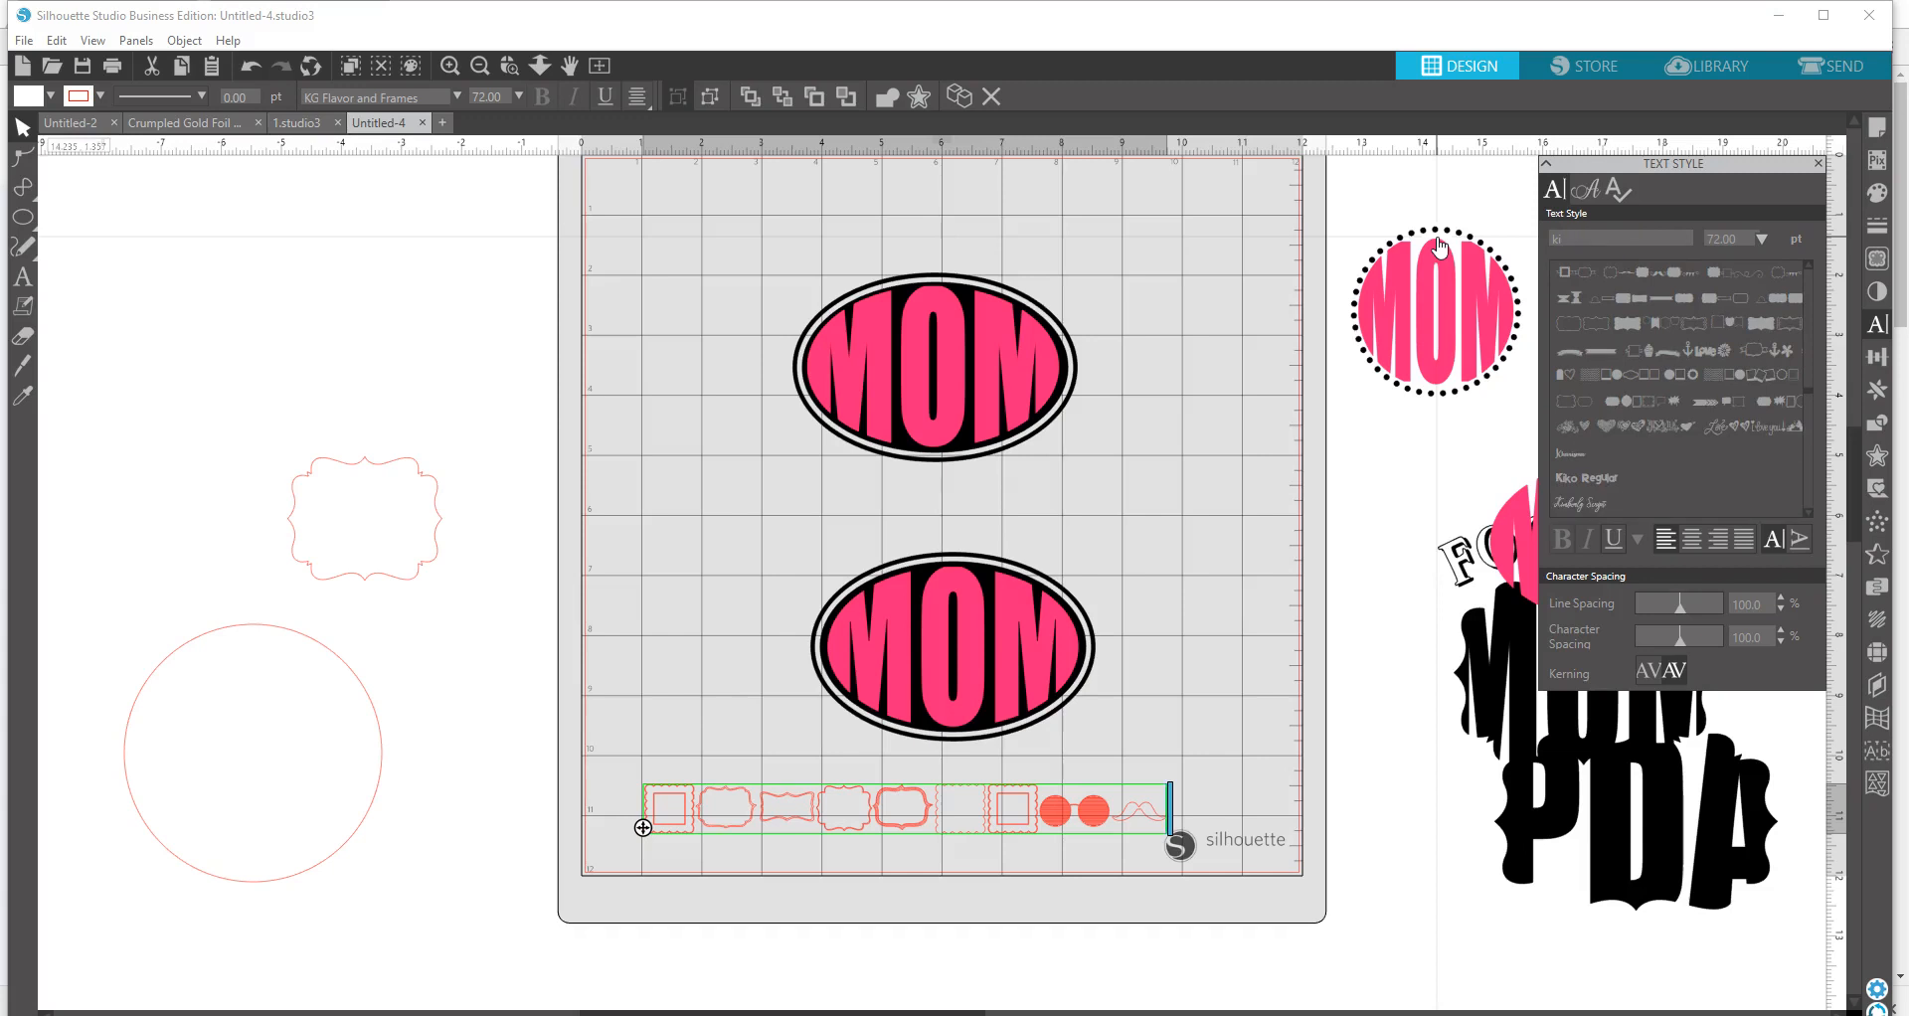
{"action": "type", "text": "ari"}
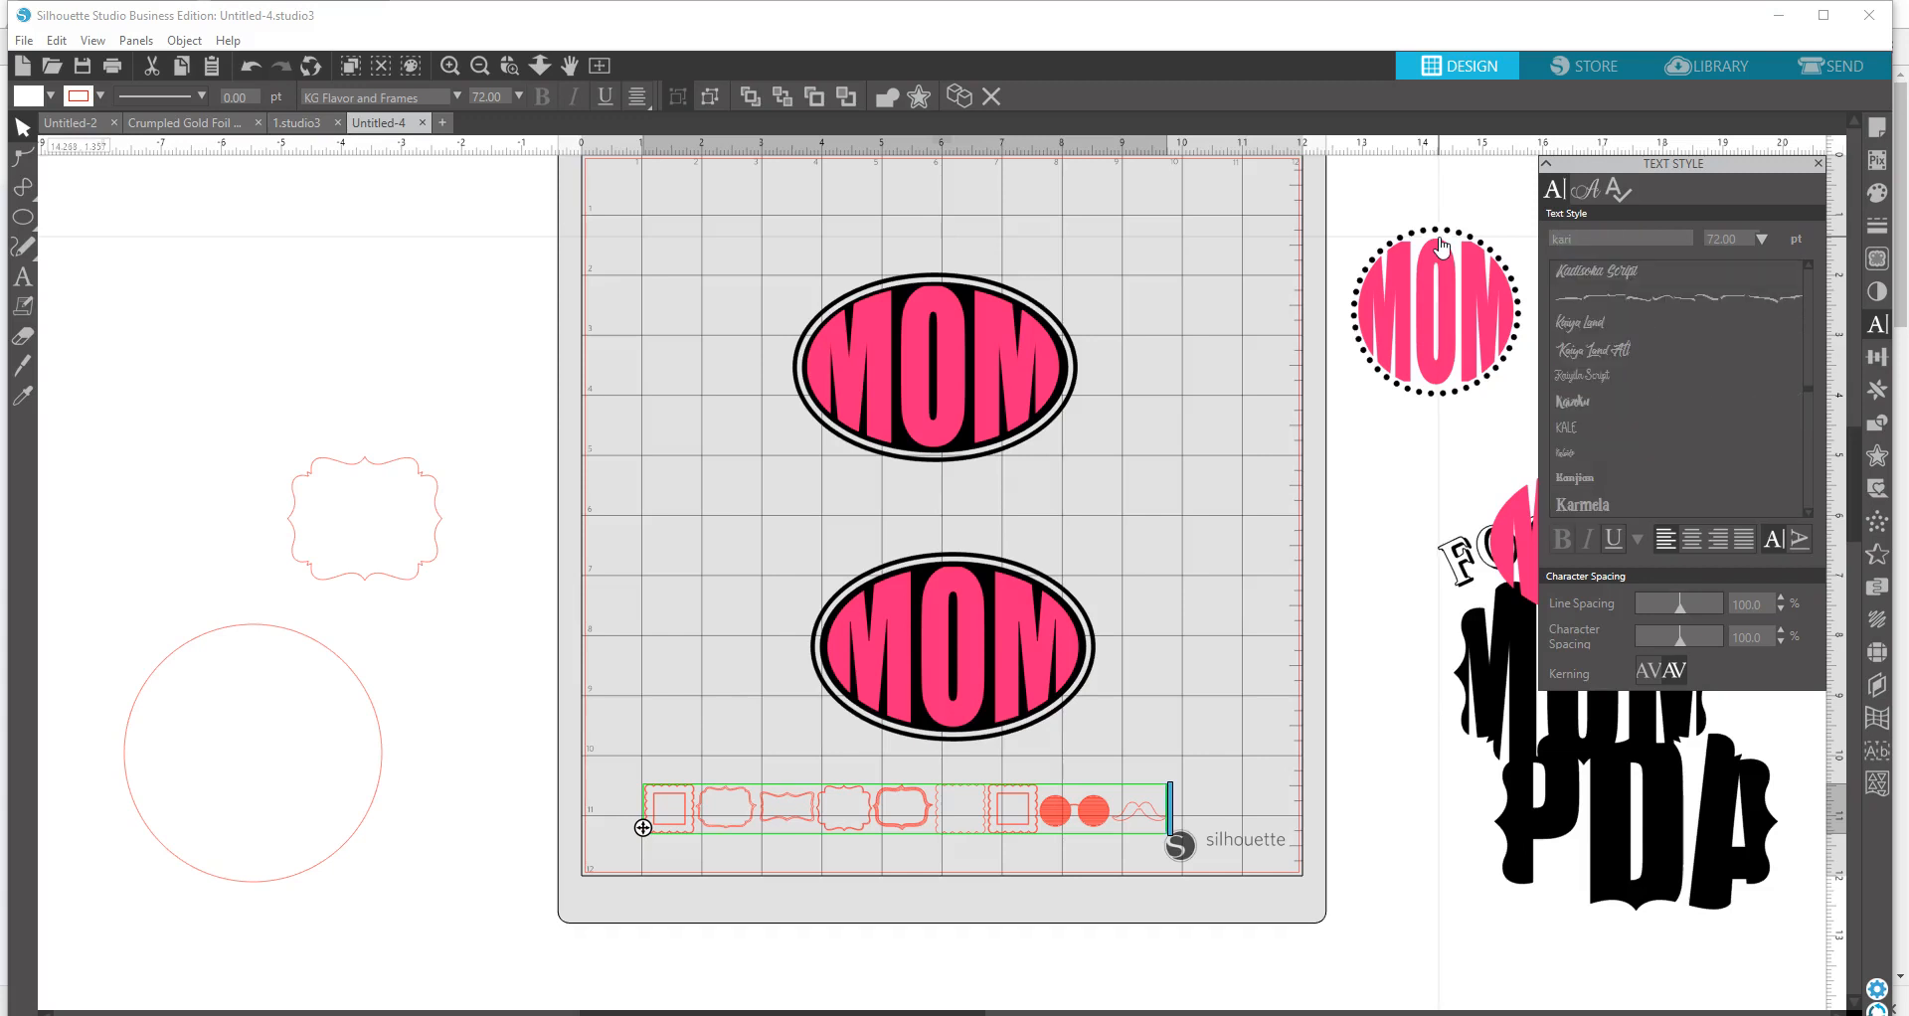
{"action": "type", "text": "al"}
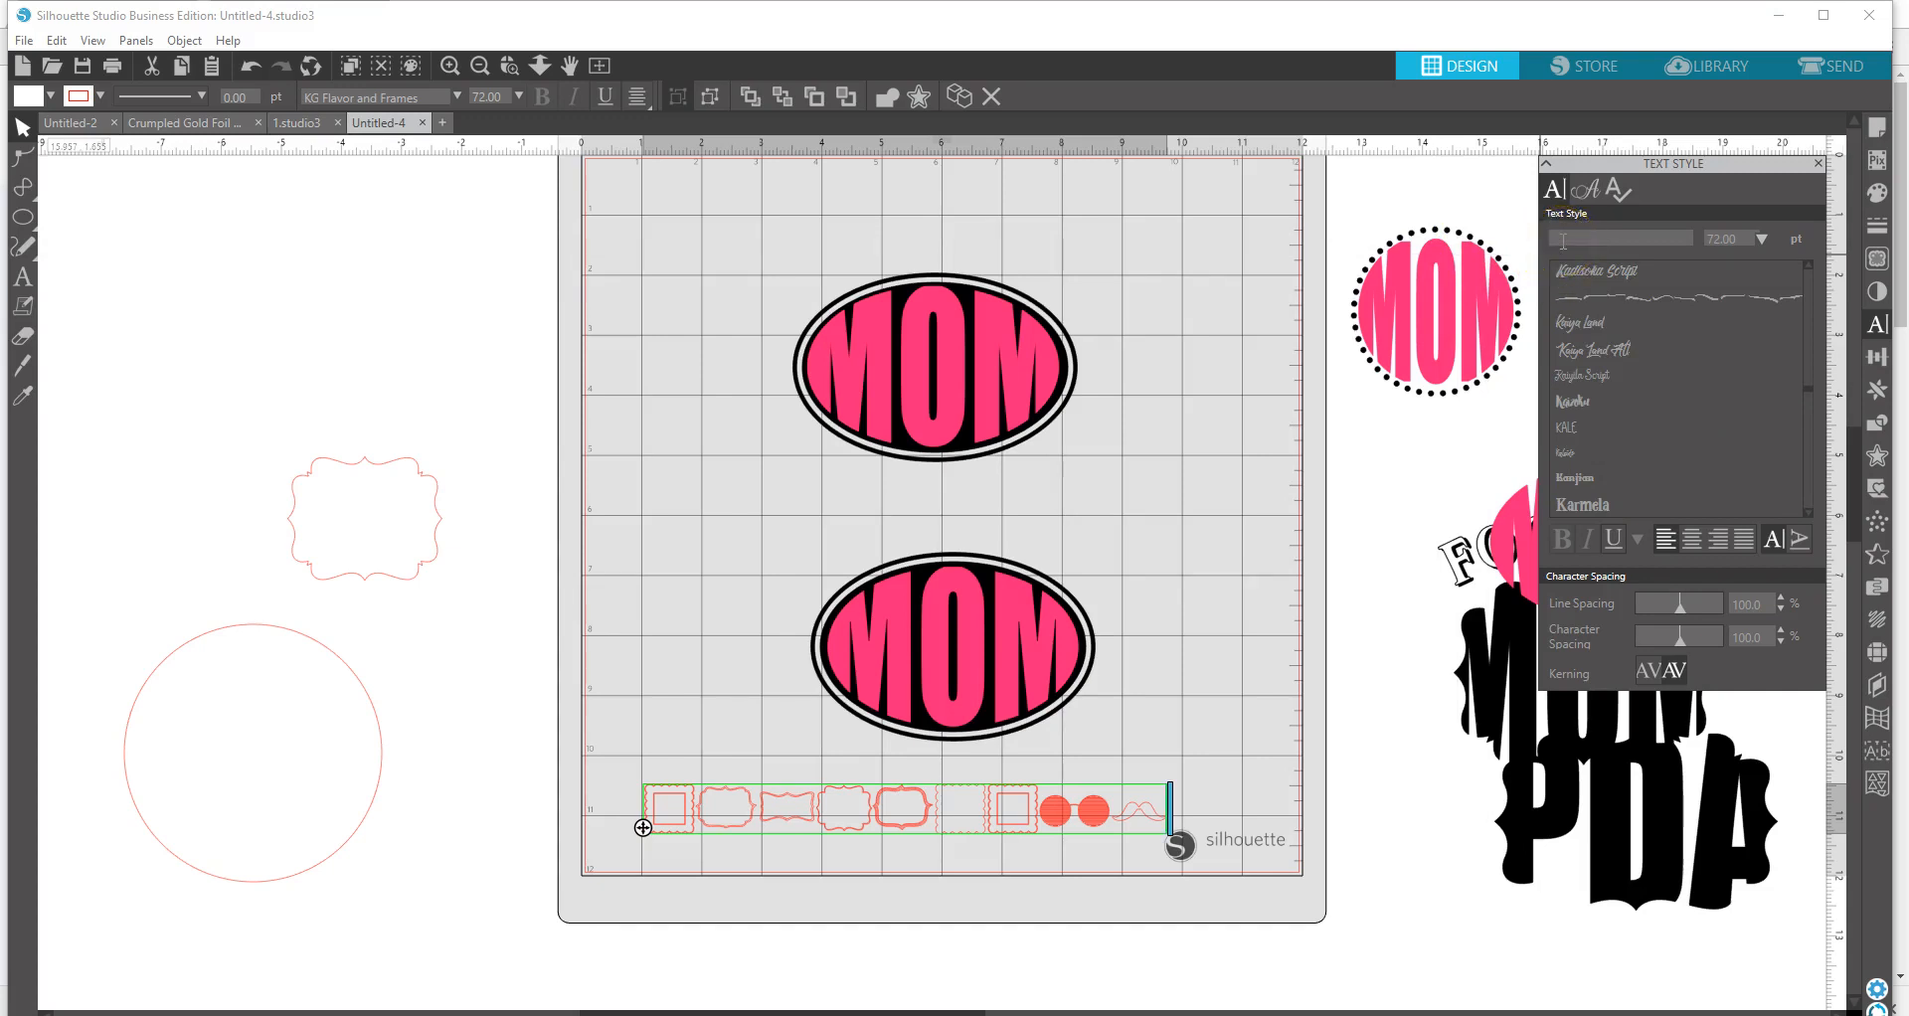
{"action": "type", "text": "a"}
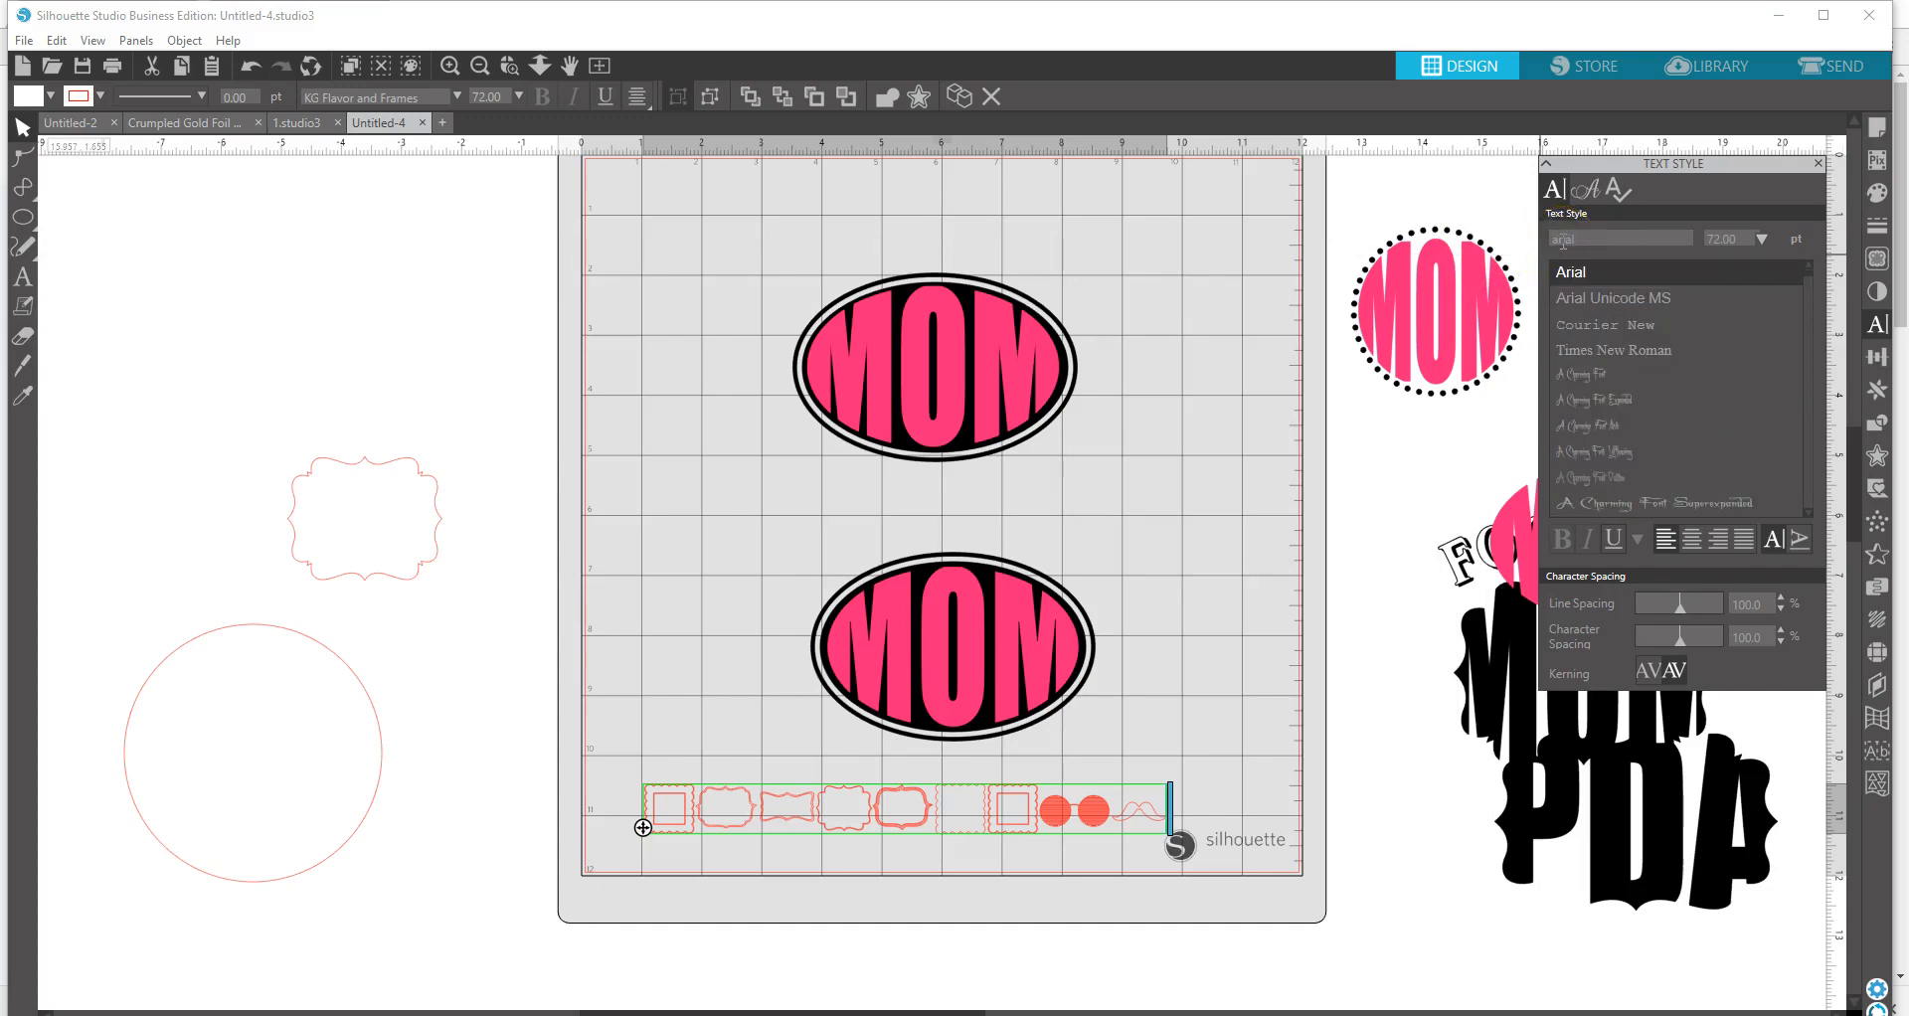
{"action": "key", "text": "Return"}
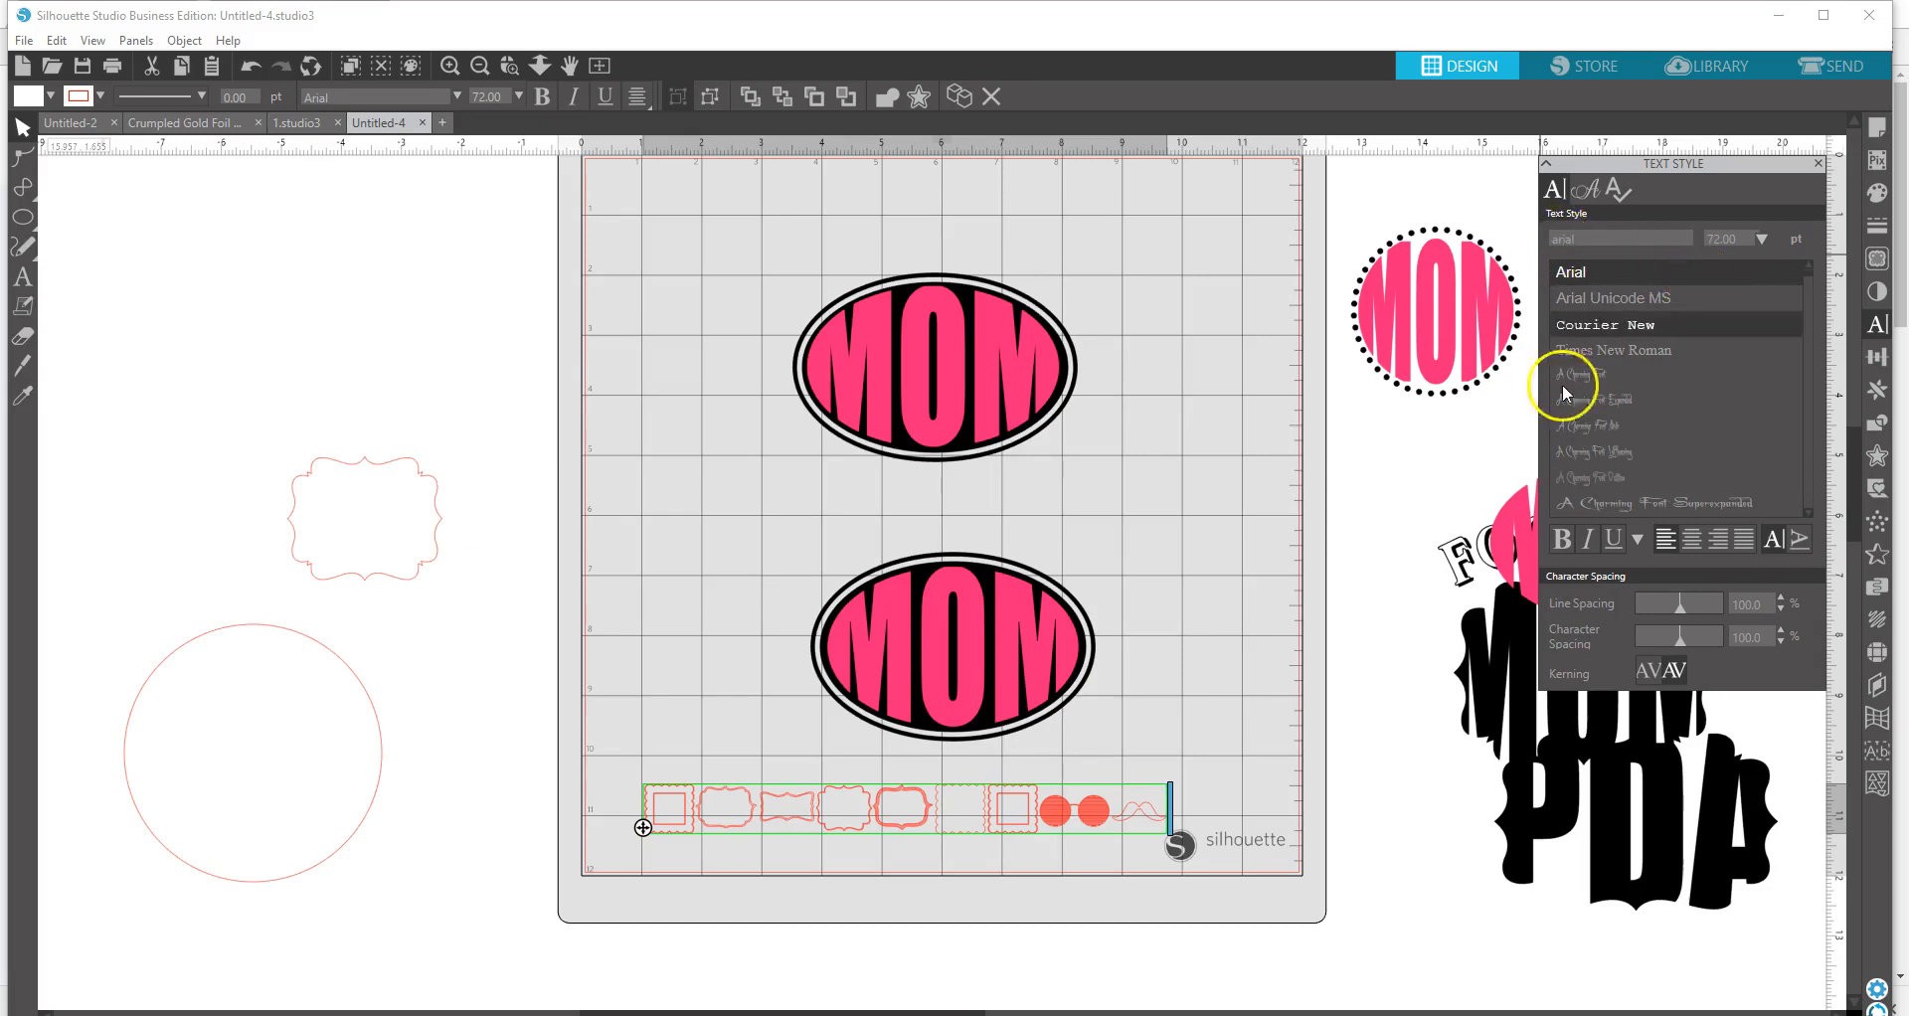
- Set the whole text below the lower oval to bold Arial
{"action": "left_click", "coordinate": [1140, 810]}
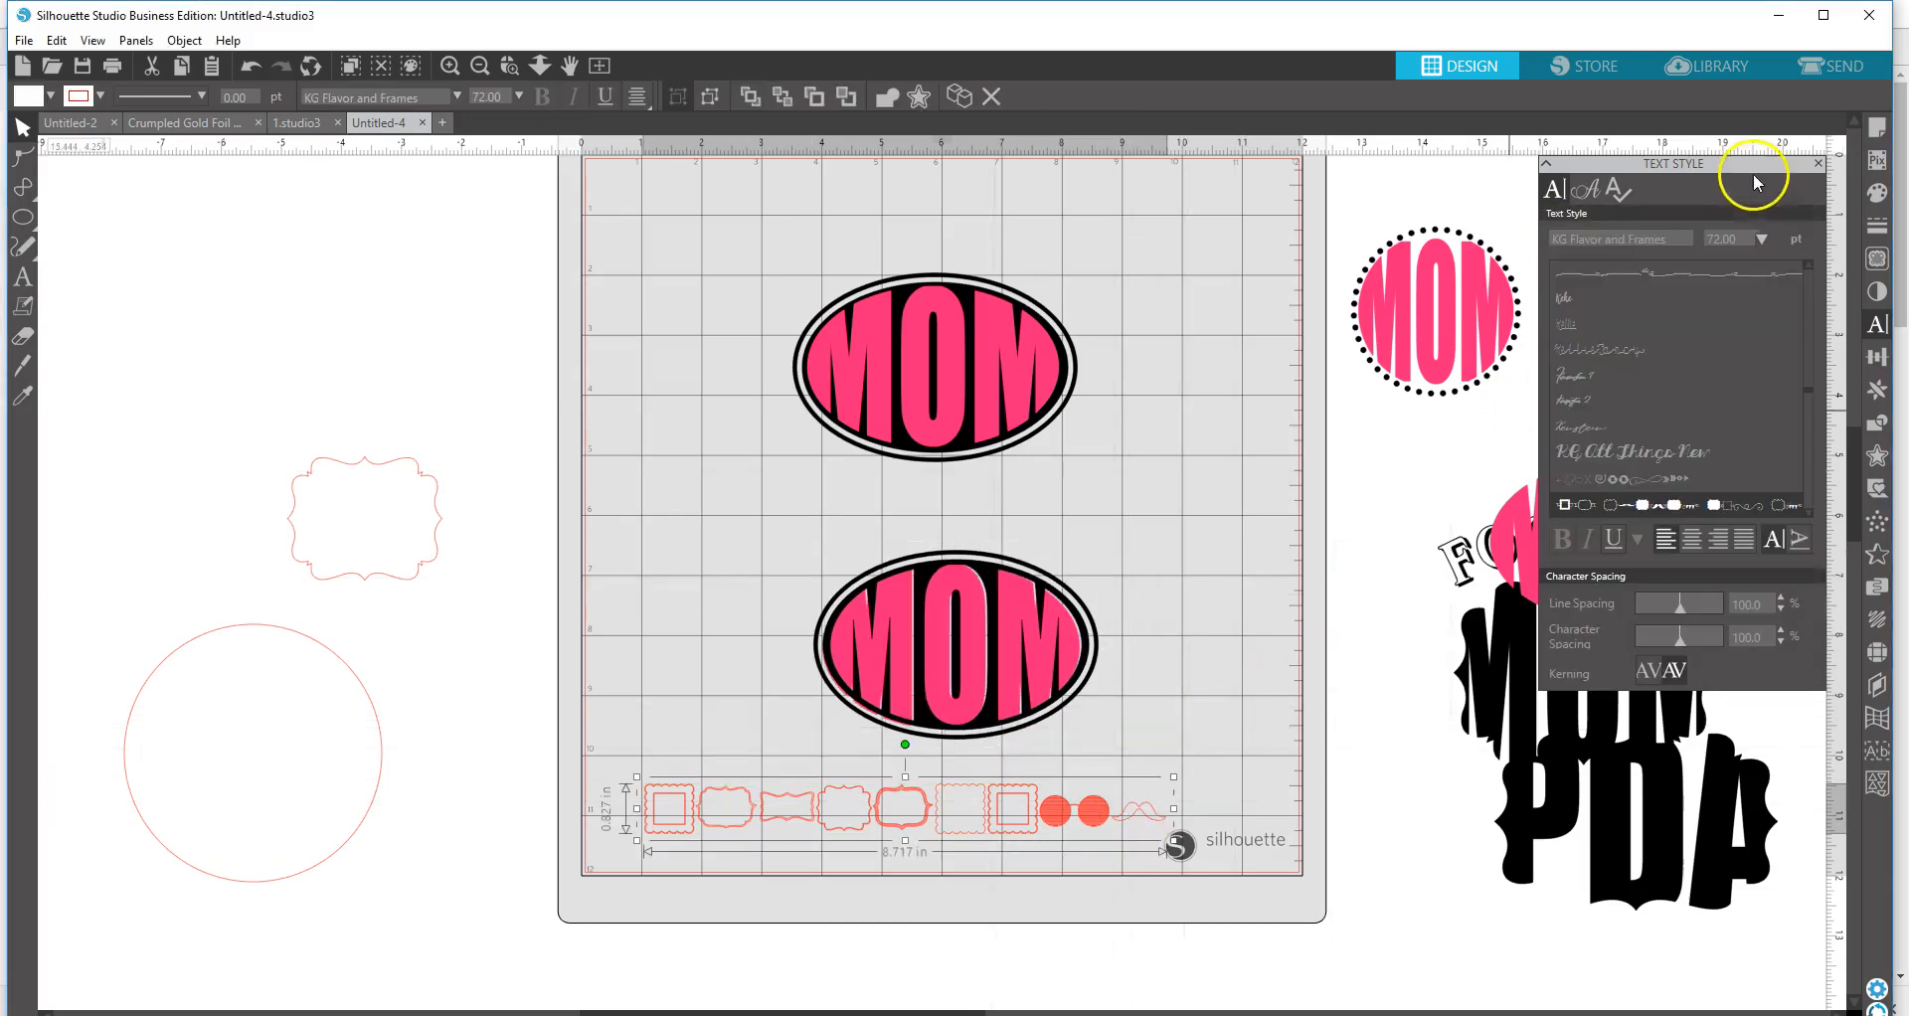
{"action": "type", "text": "arial"}
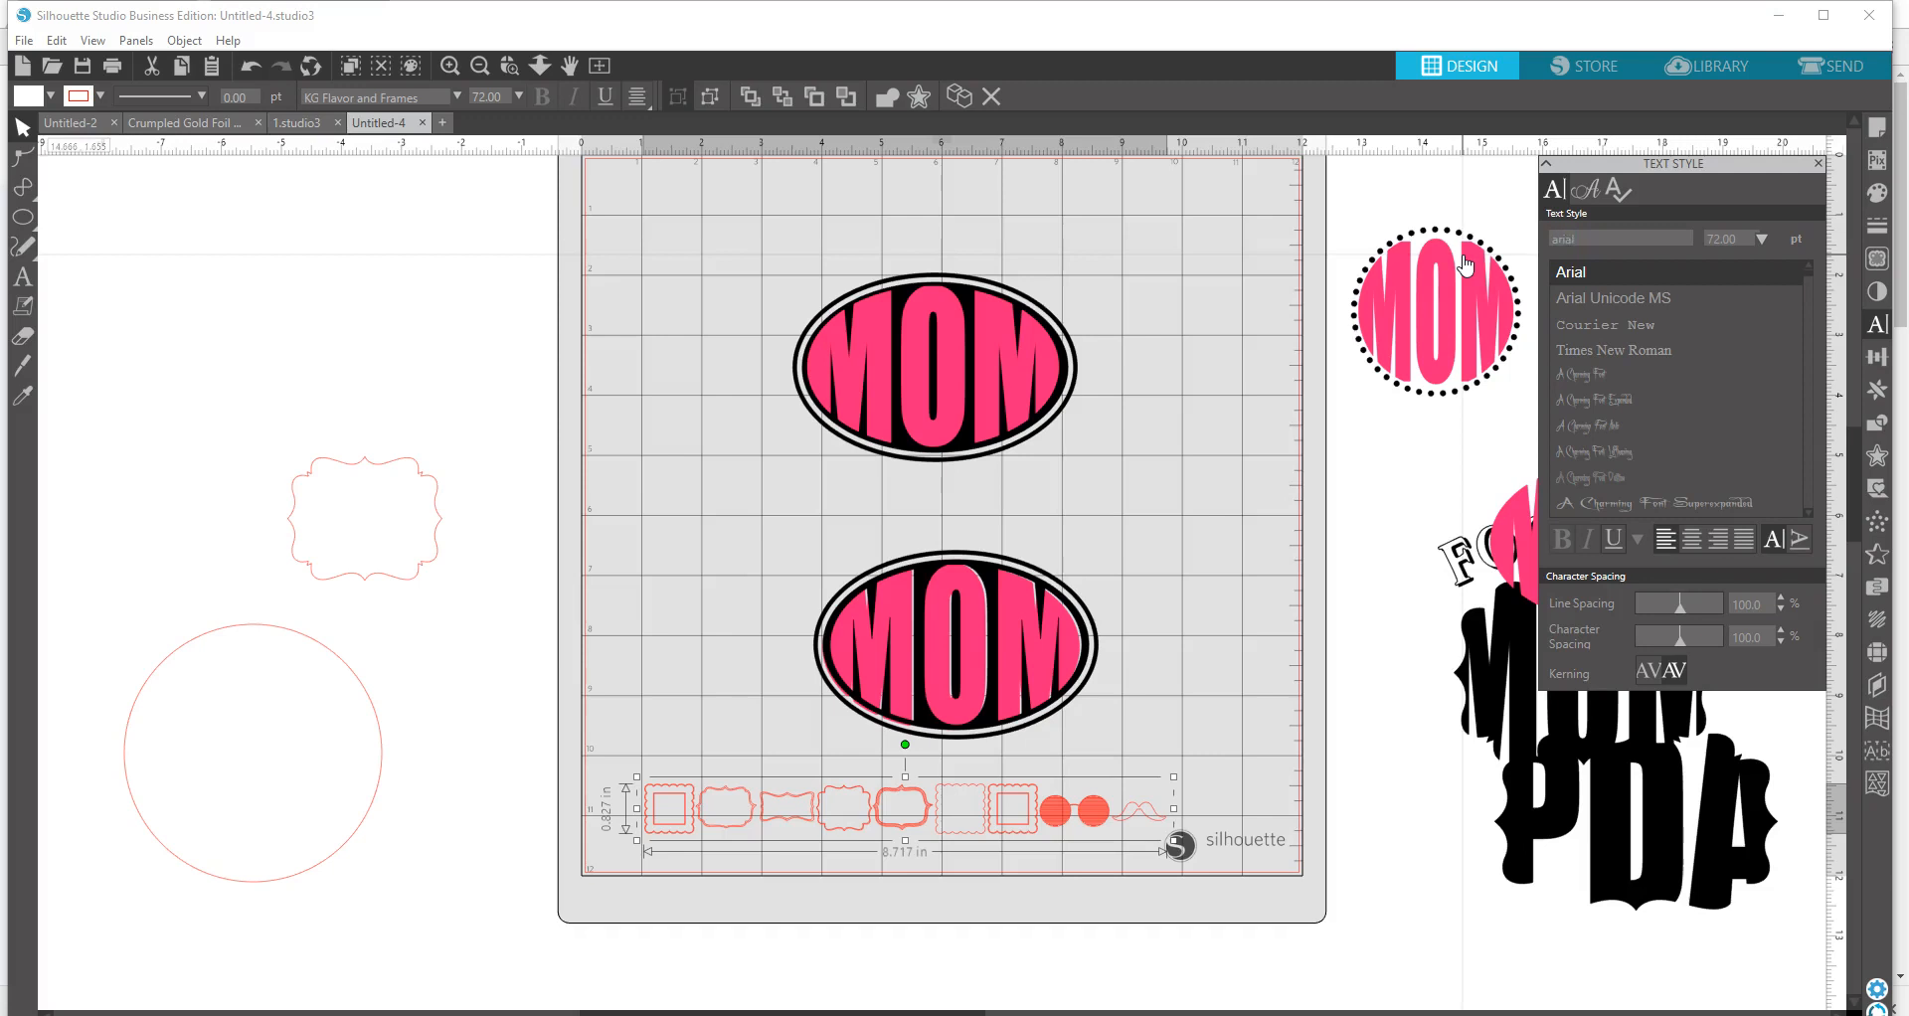
{"action": "key", "text": "Return"}
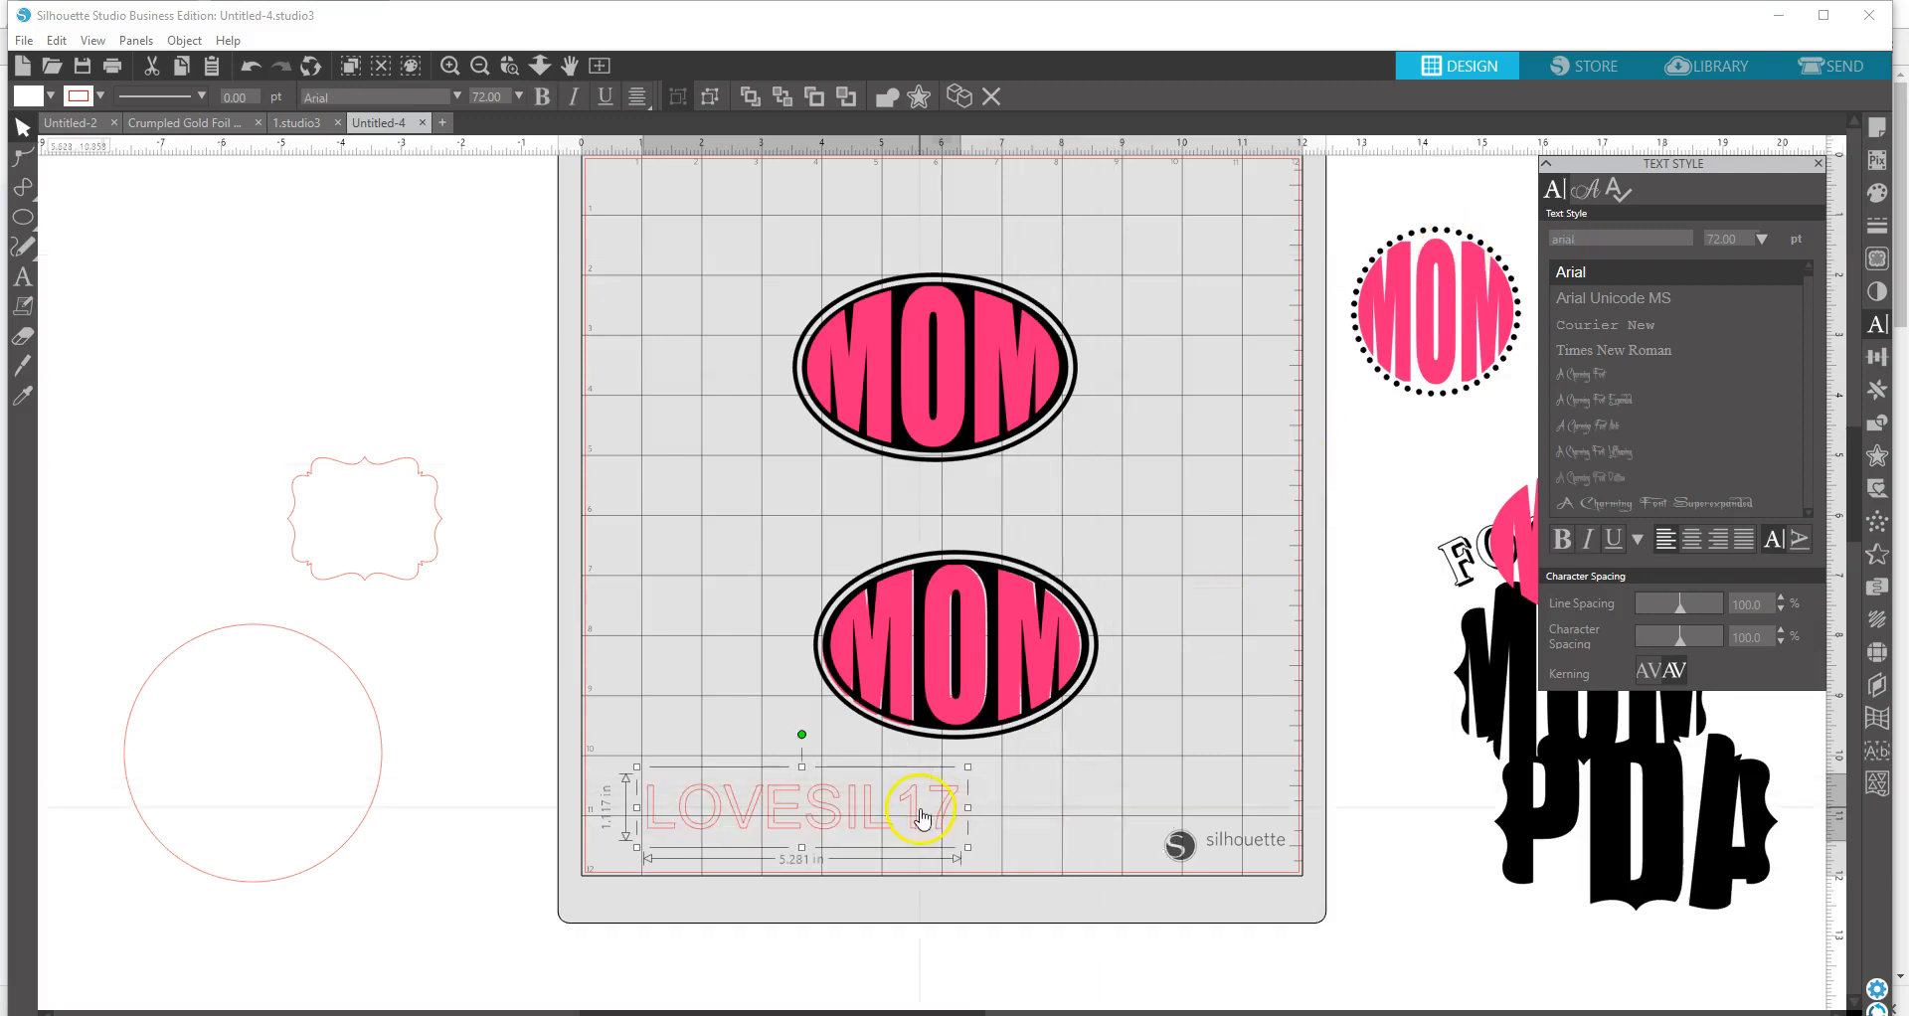
{"action": "left_click", "coordinate": [1567, 537]}
- Give the LOVESIL17 text a black fill and black line colour and move it beside the upper MOM oval
{"action": "left_click", "coordinate": [1880, 197]}
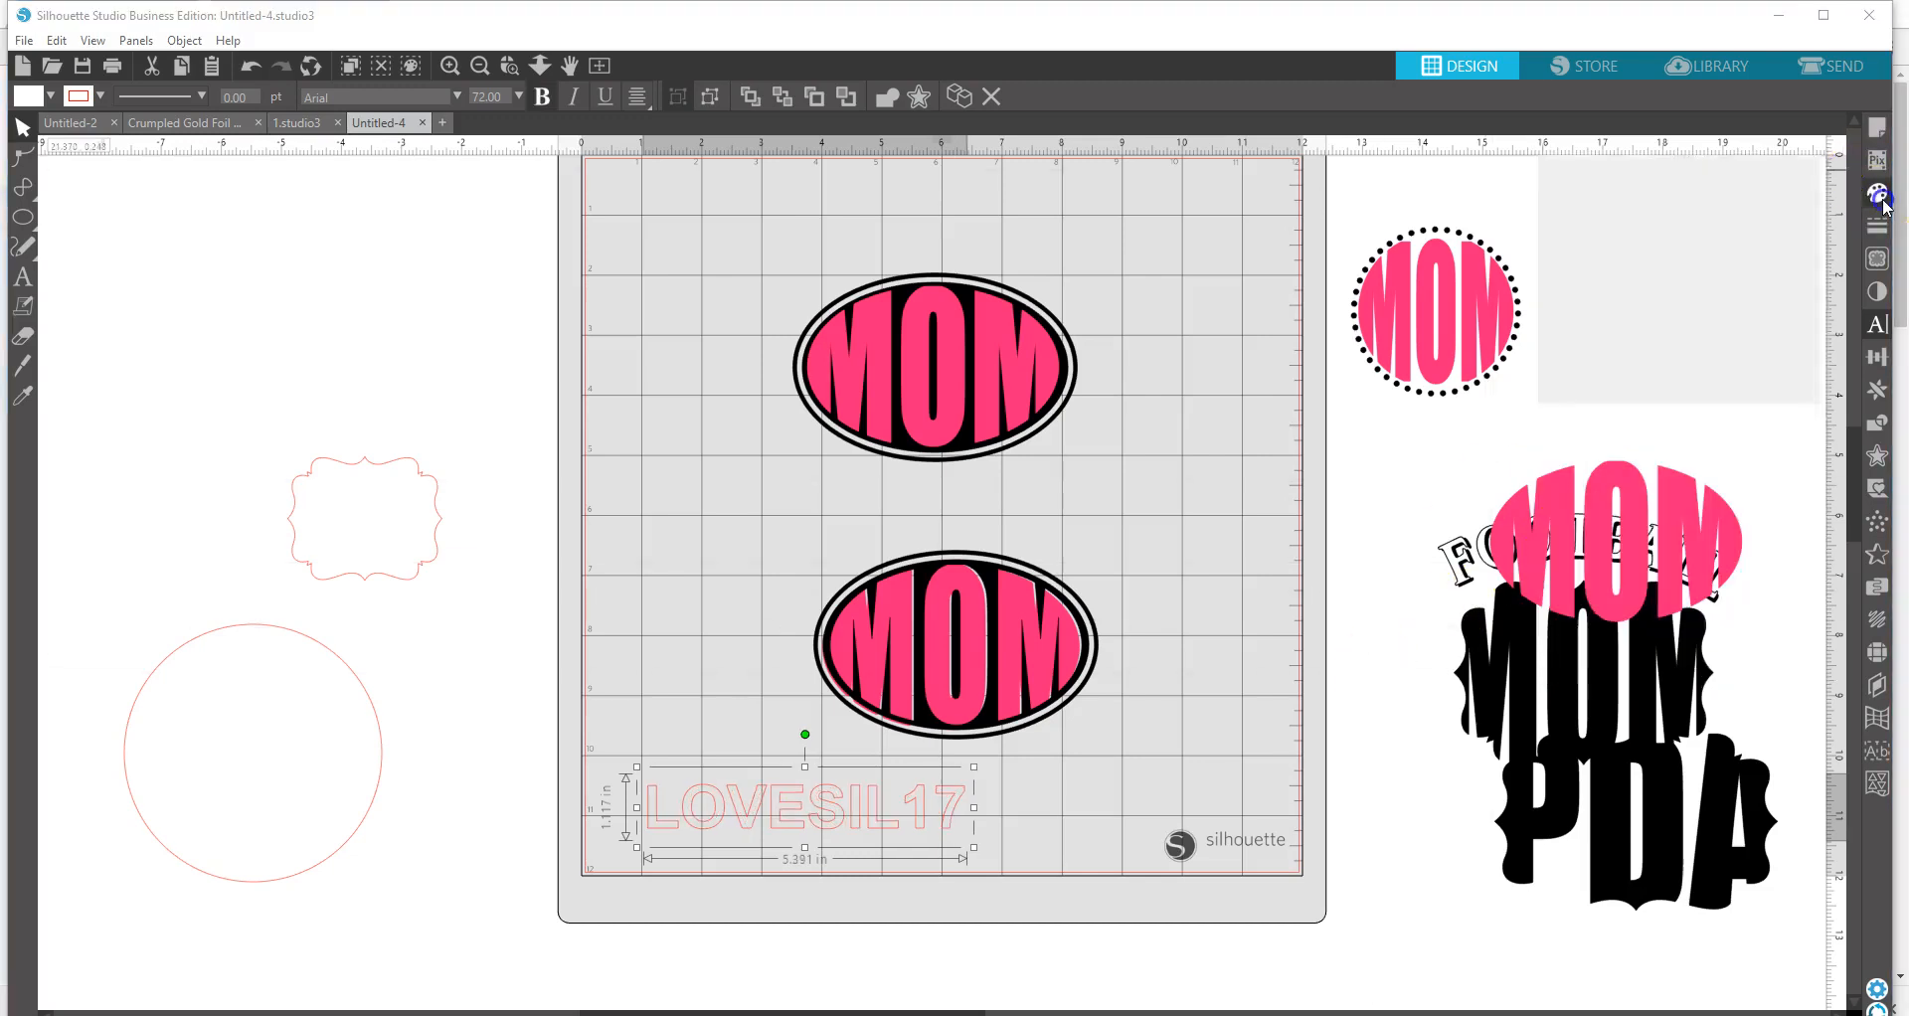
{"action": "left_click", "coordinate": [1686, 257]}
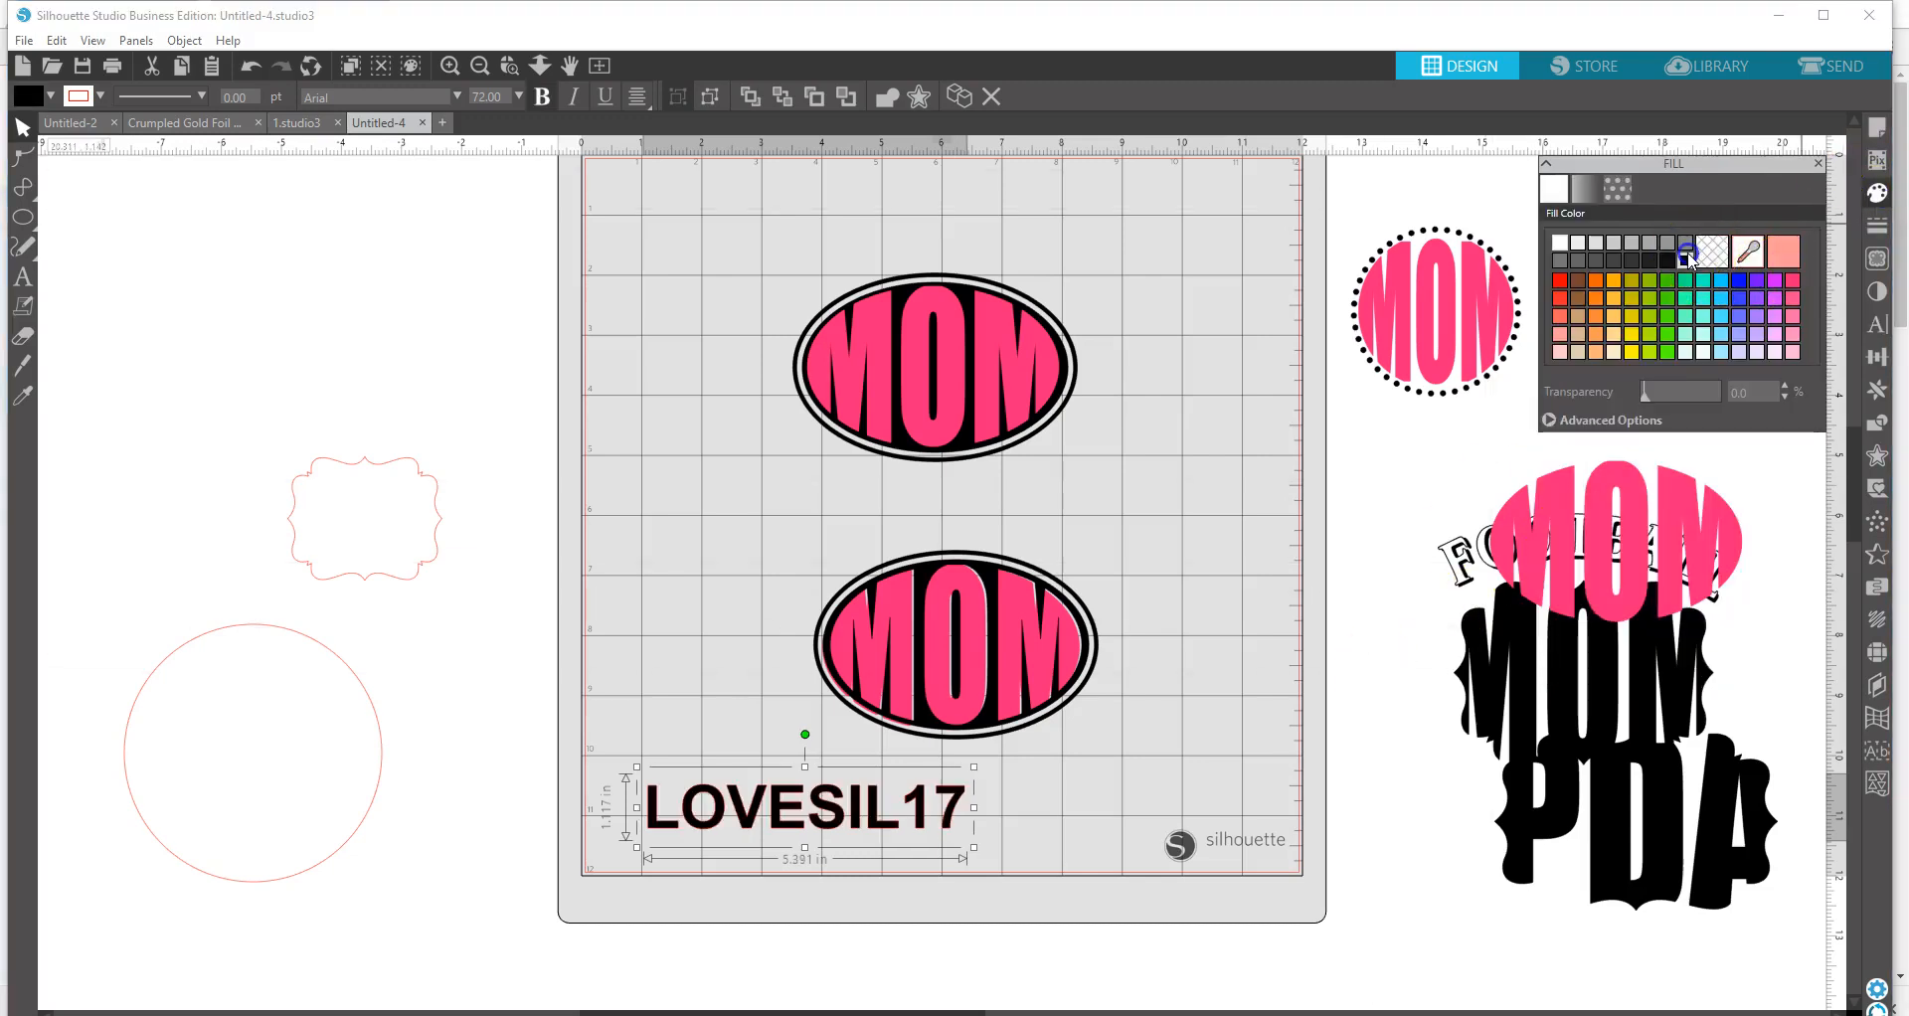
{"action": "left_click", "coordinate": [1877, 226]}
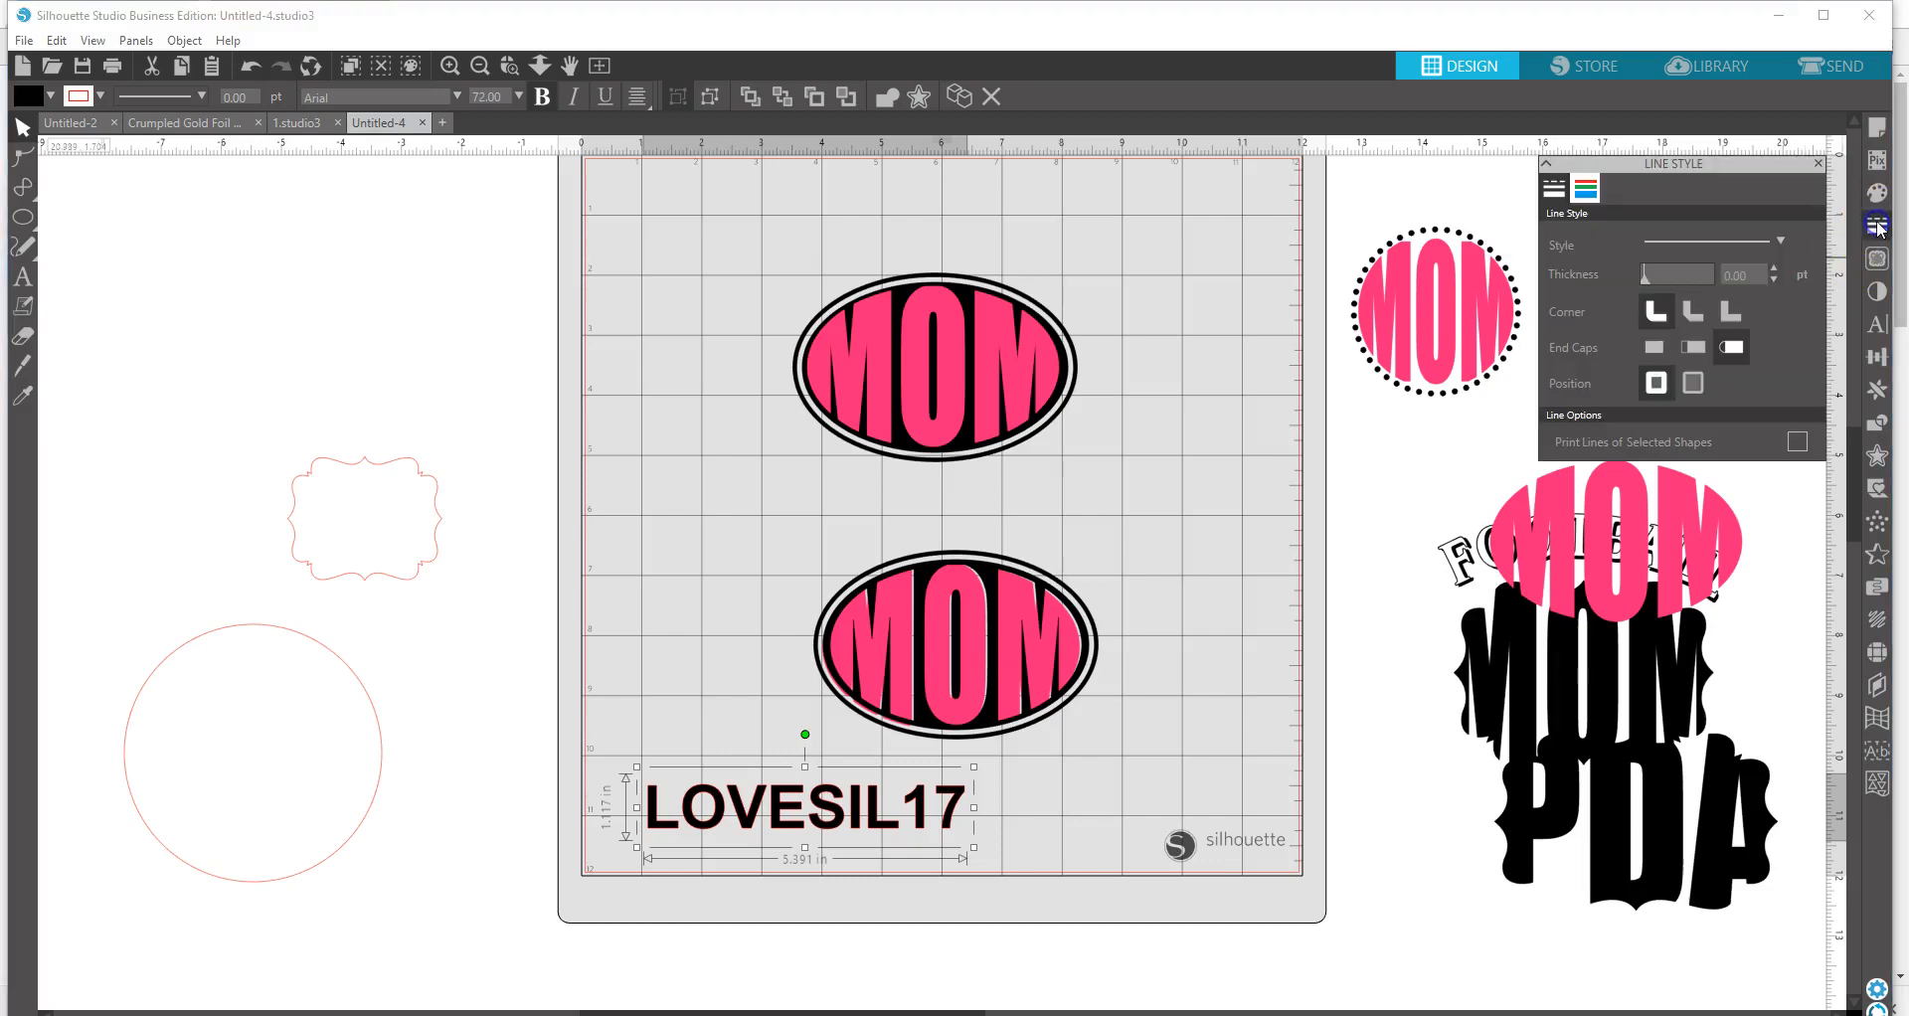
{"action": "left_click", "coordinate": [1585, 189]}
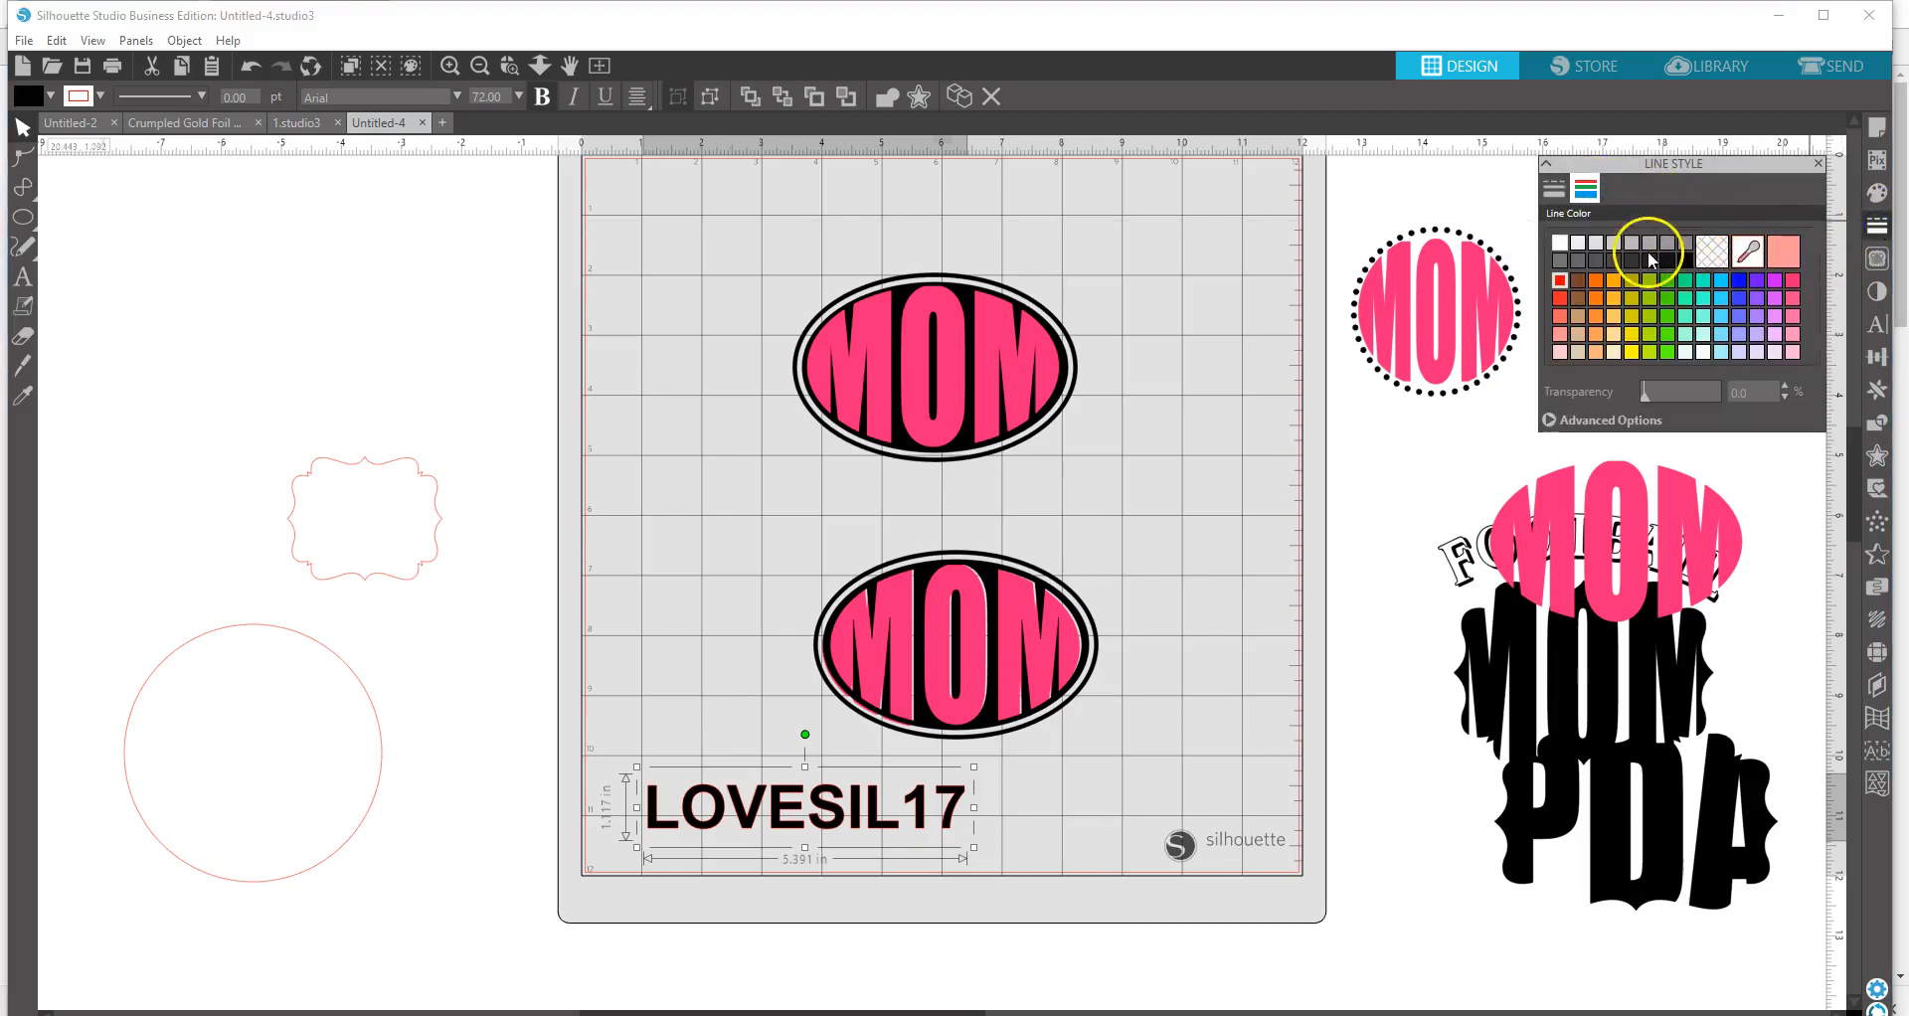
{"action": "left_click", "coordinate": [1685, 261]}
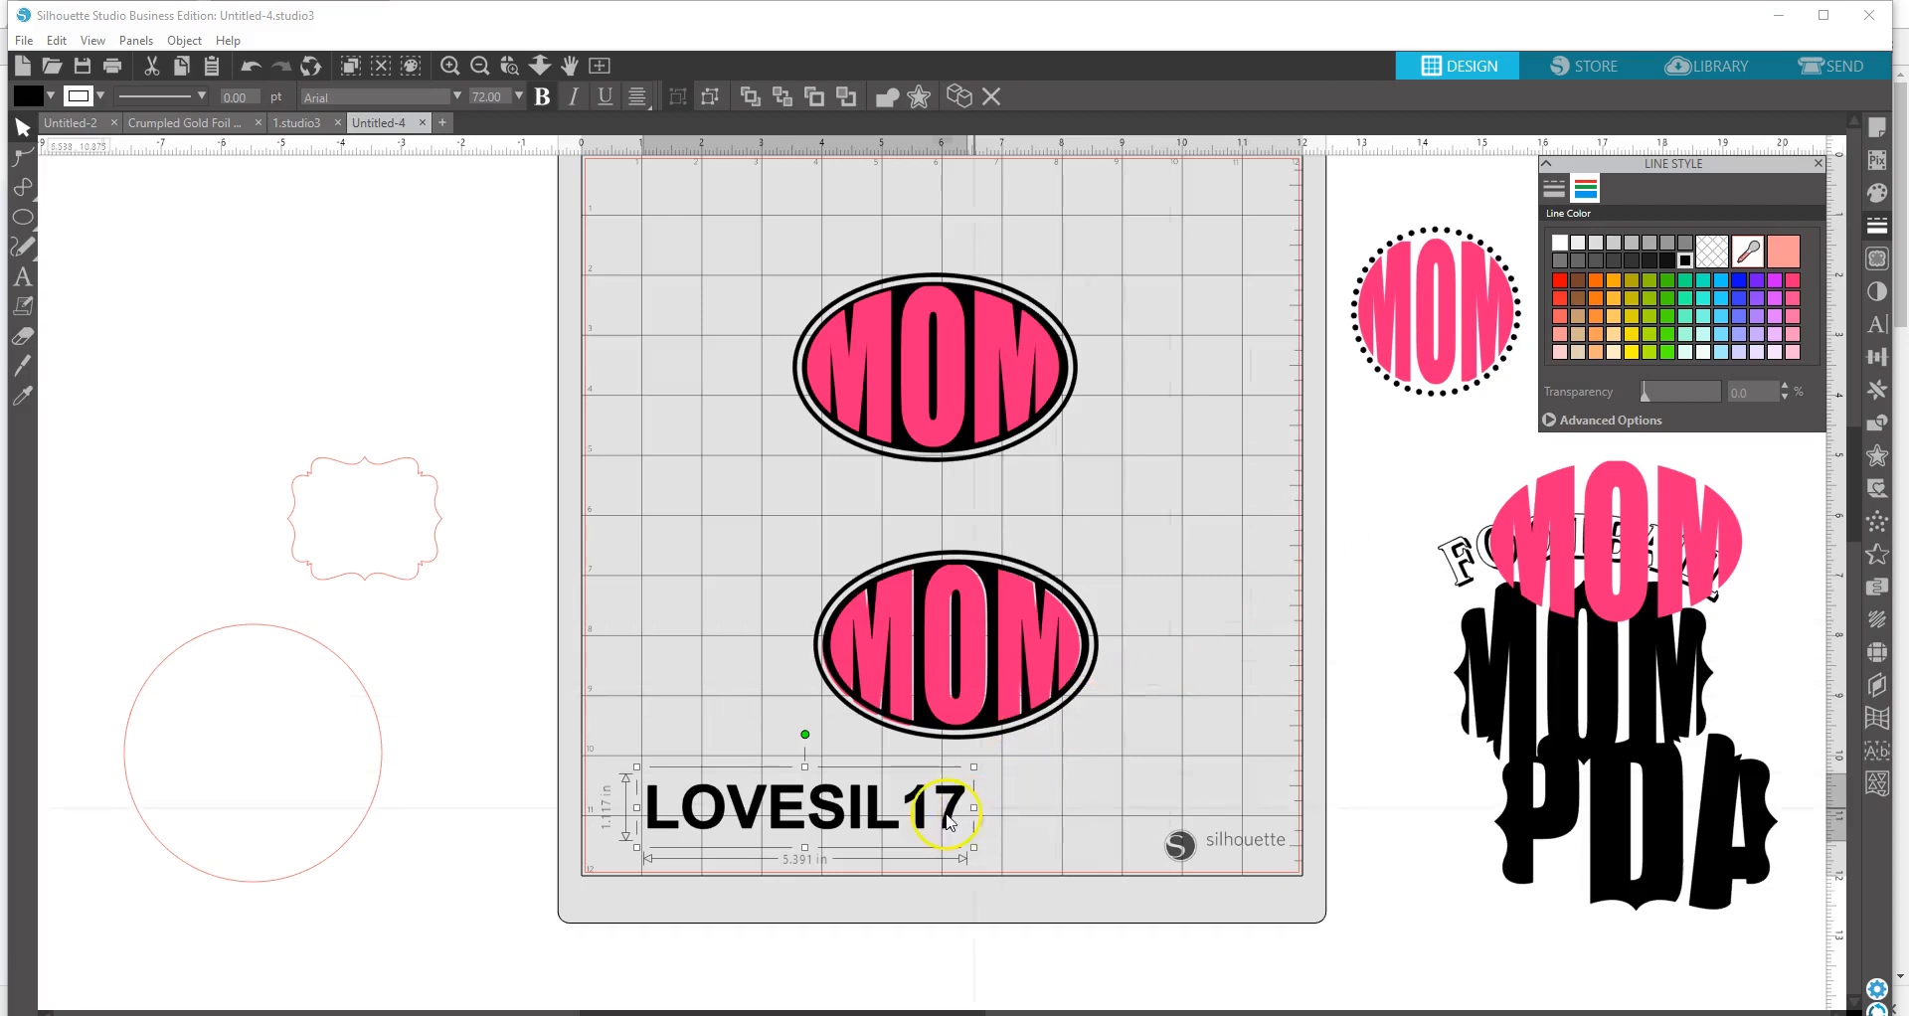
{"action": "left_click_drag", "start_coordinate": [947, 820], "coordinate": [649, 355]}
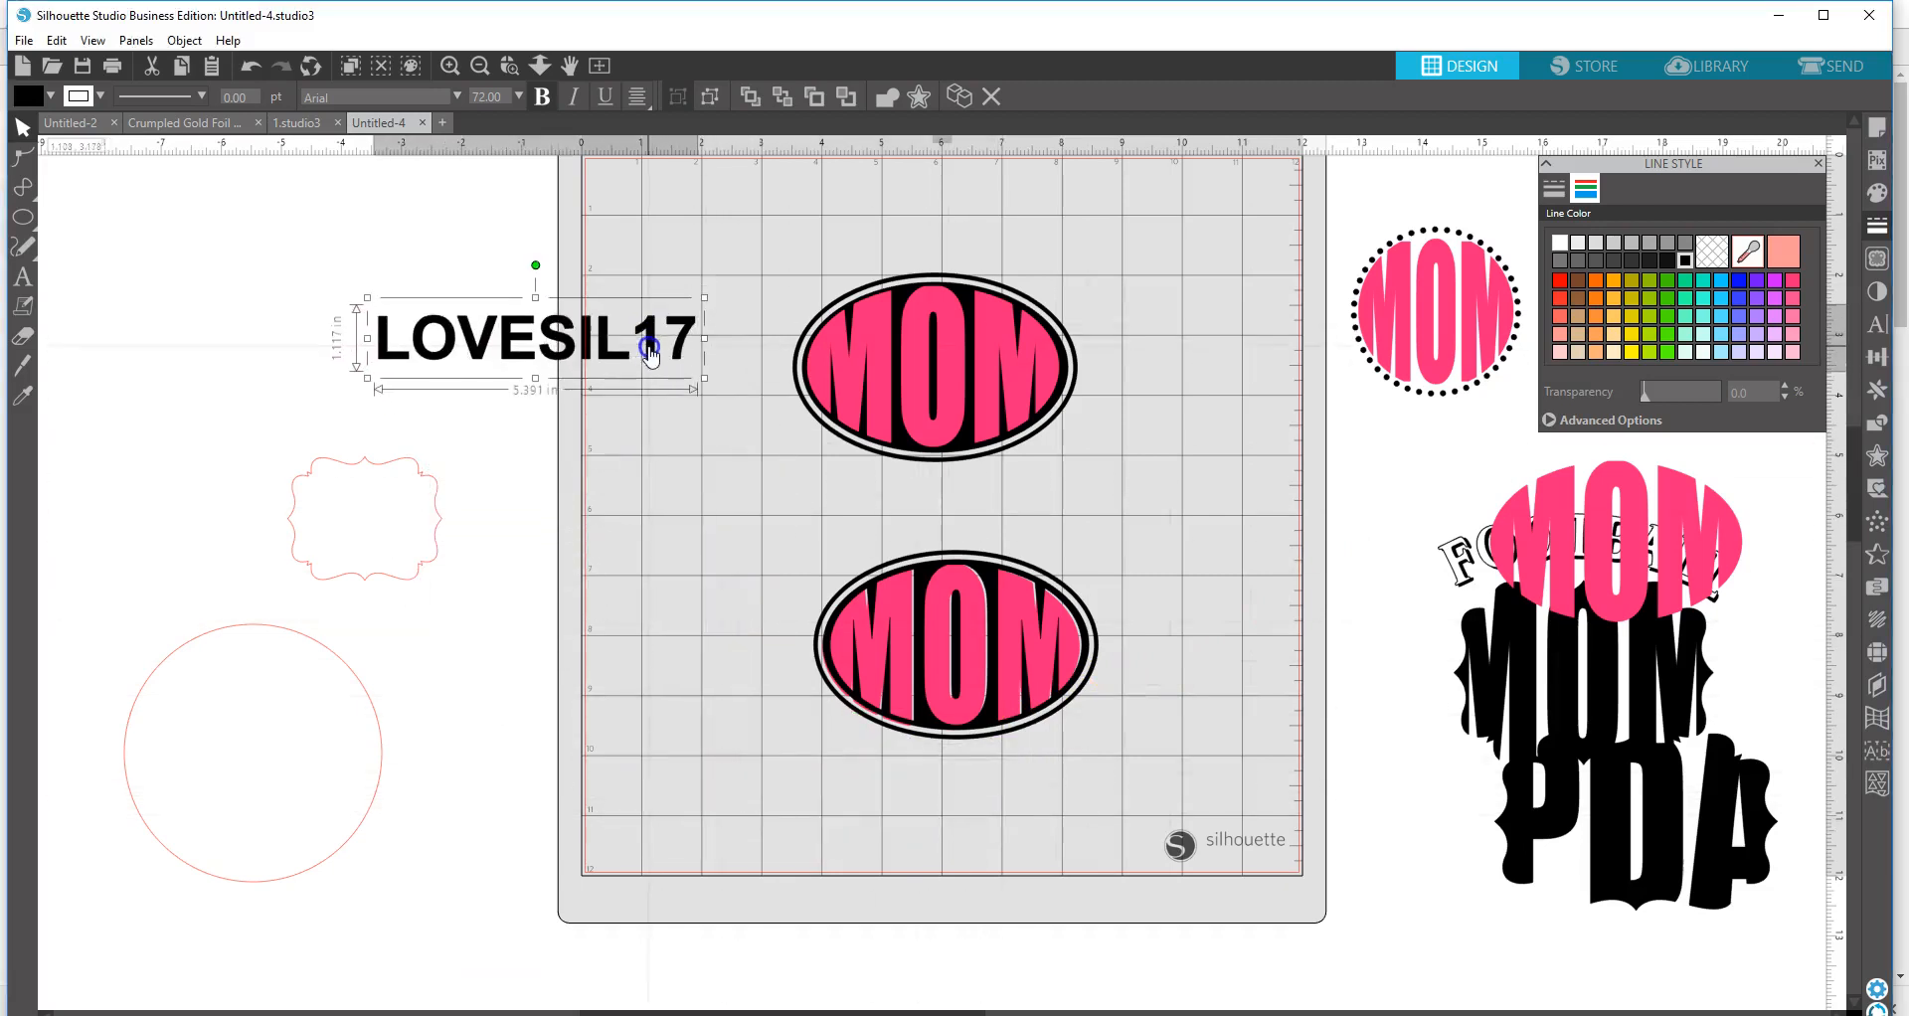
{"action": "left_click", "coordinate": [23, 277]}
{"action": "left_click", "coordinate": [386, 281]}
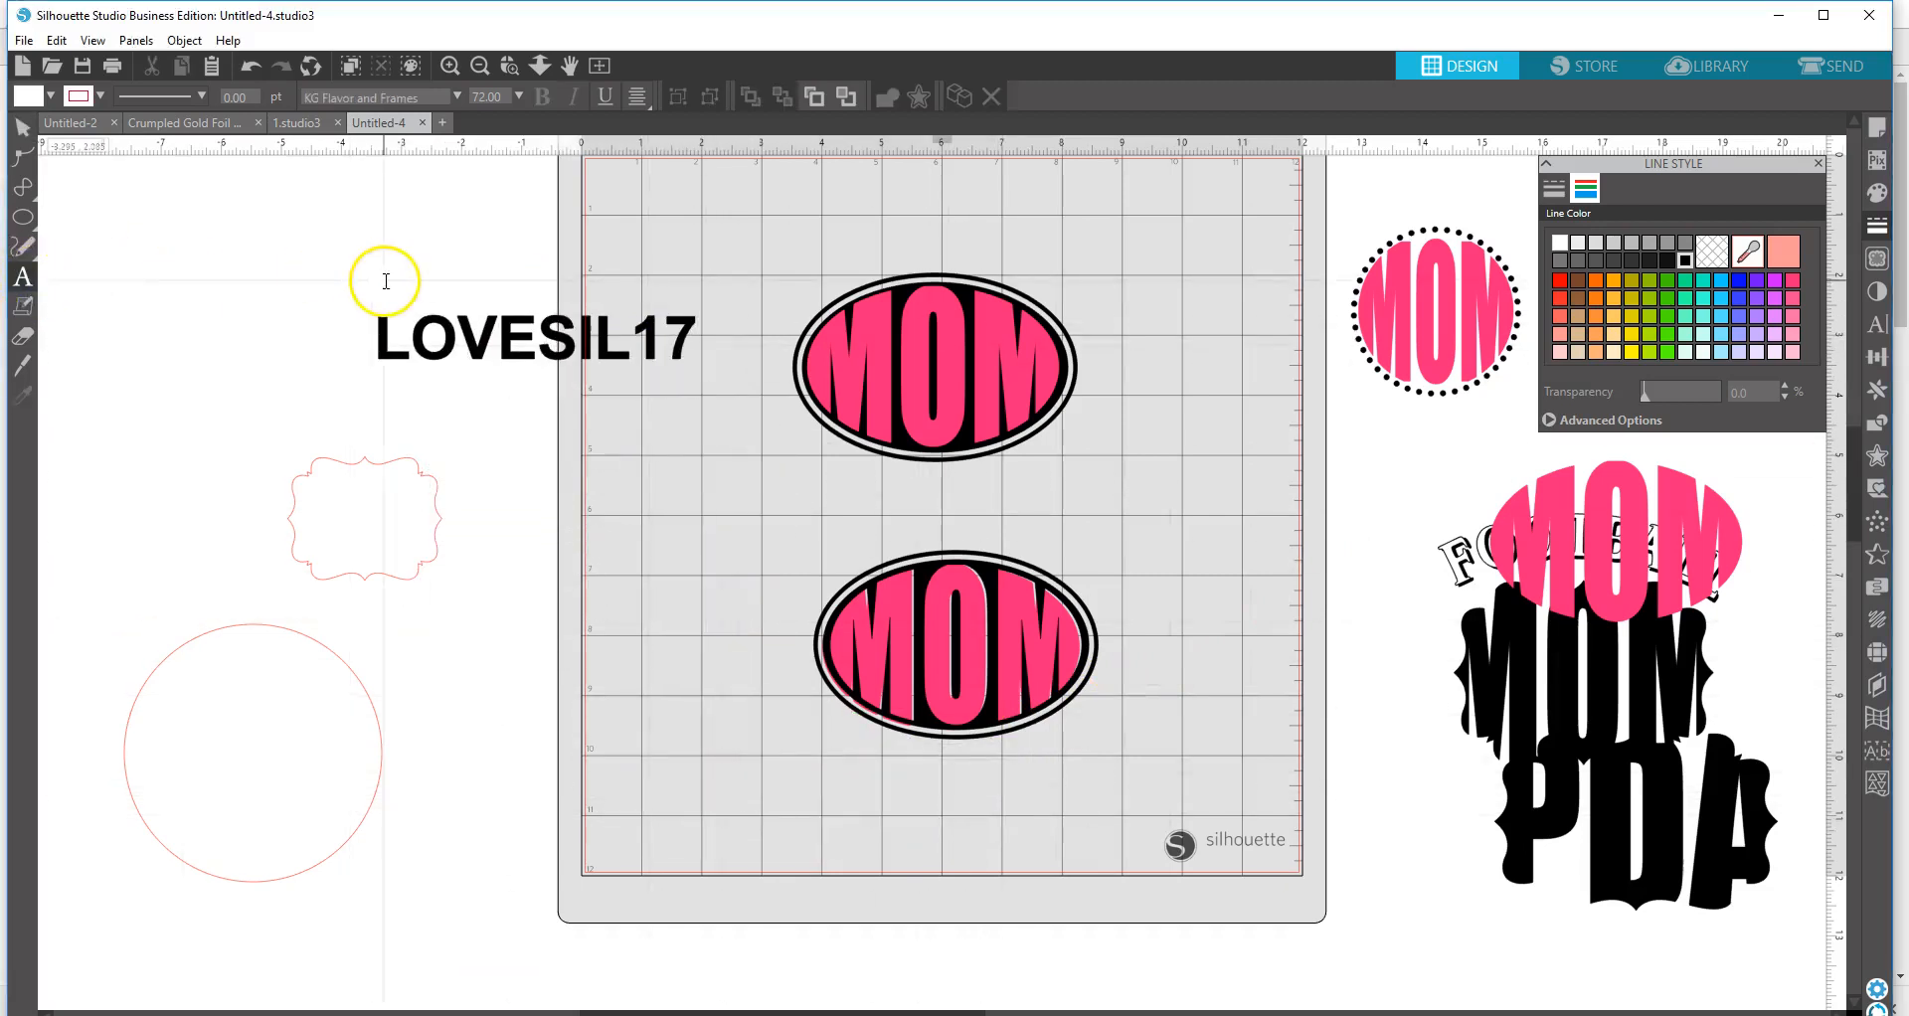
{"action": "left_click", "coordinate": [679, 345]}
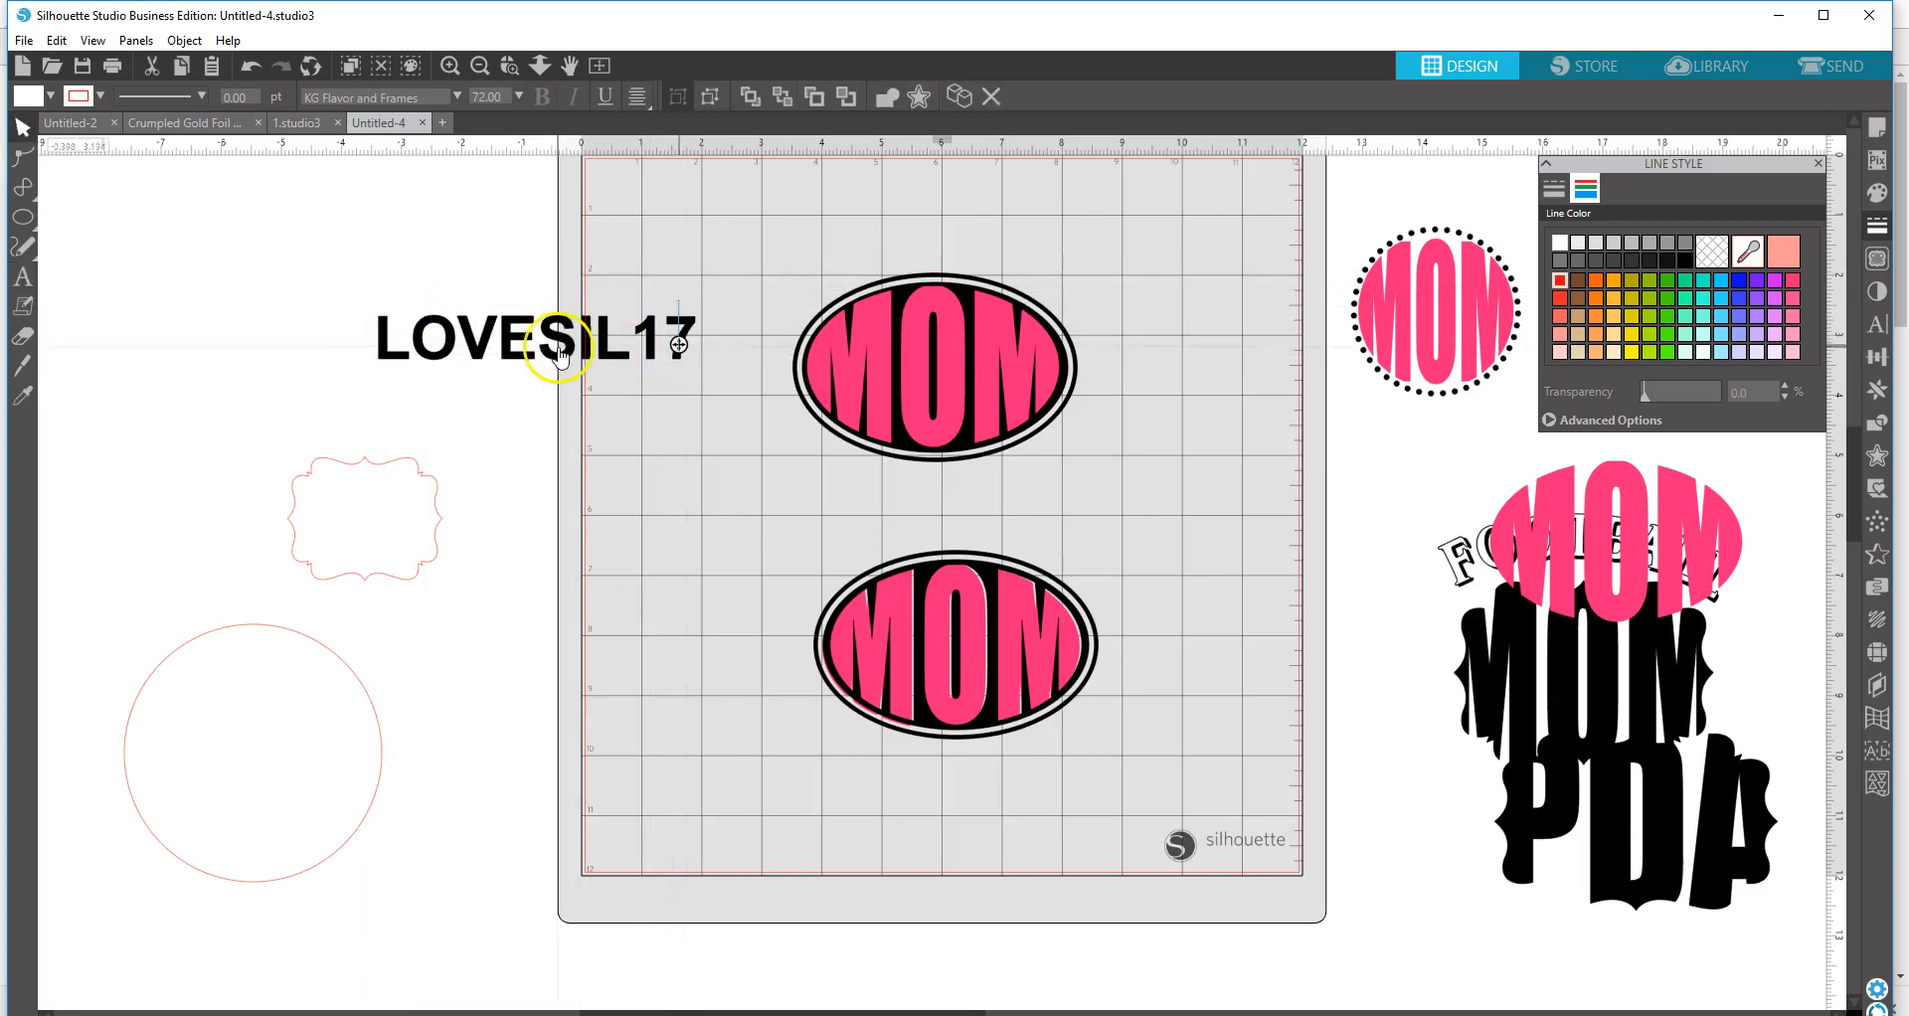
{"action": "left_click", "coordinate": [645, 348]}
{"action": "double_click", "coordinate": [676, 336]}
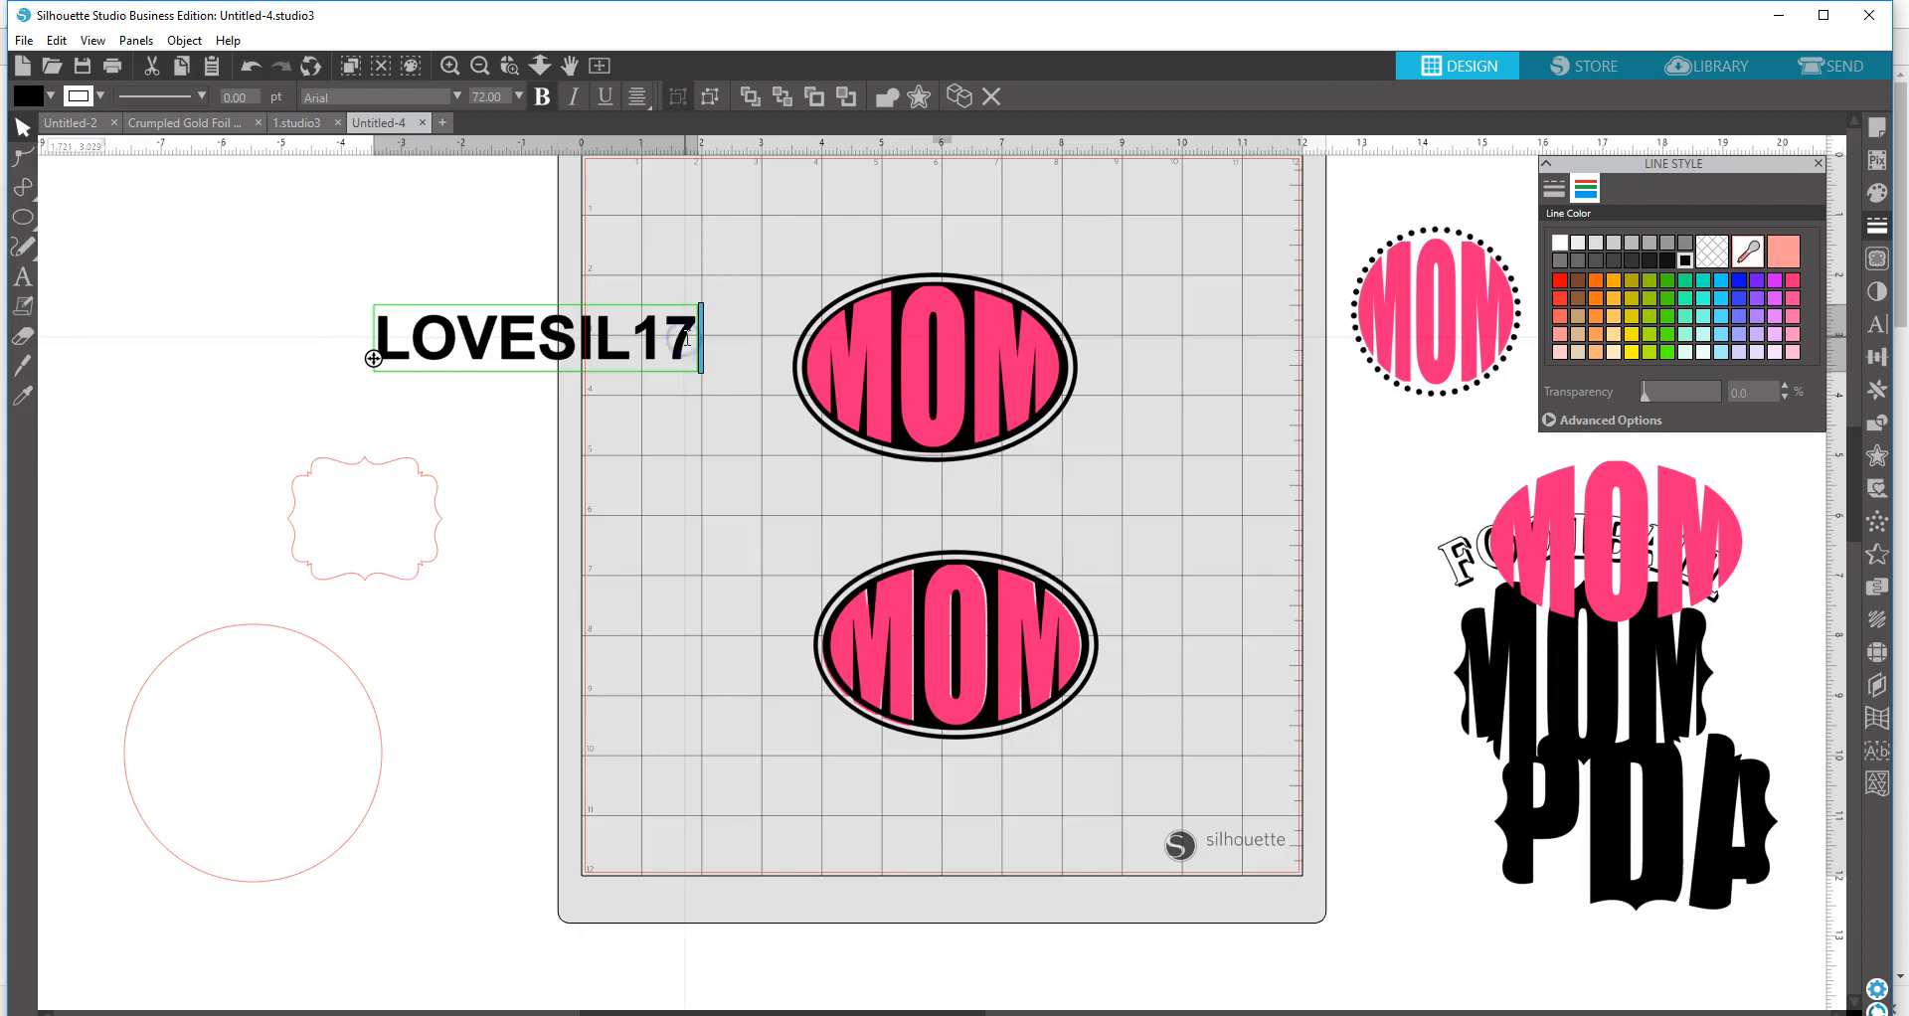
{"action": "key", "text": "Return"}
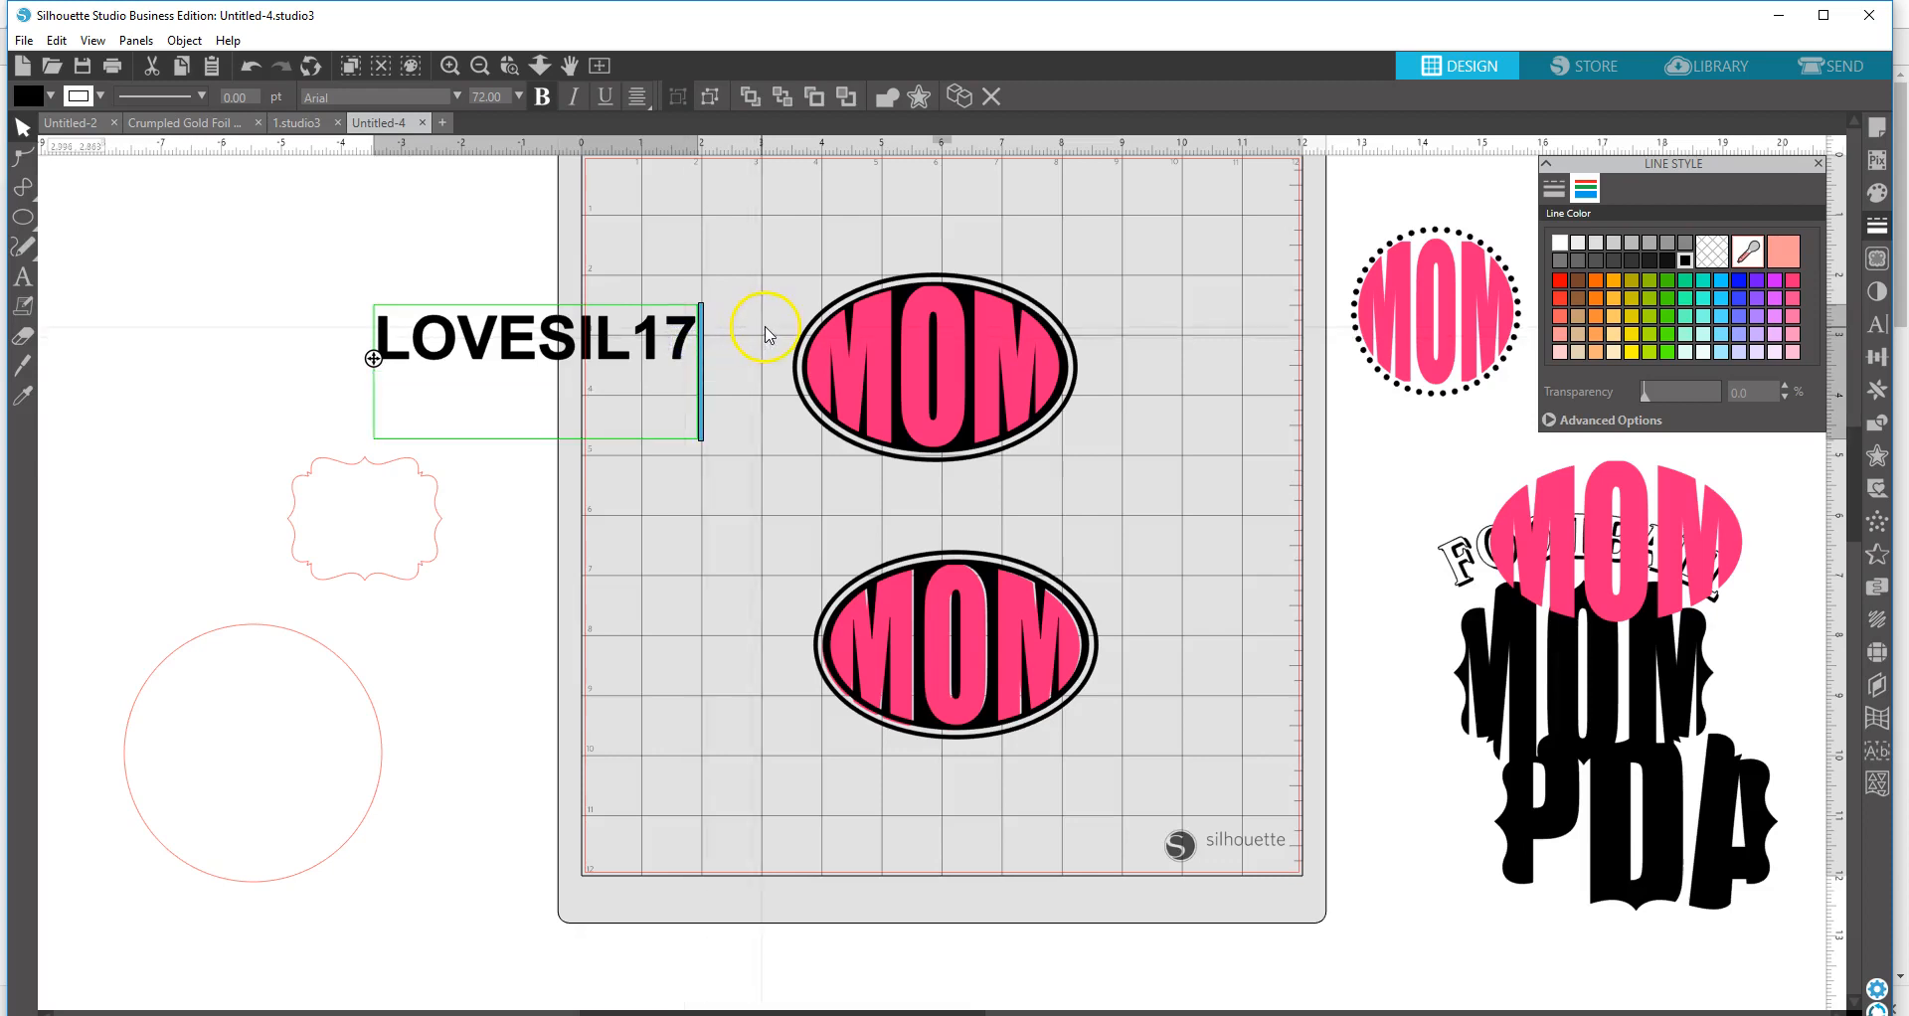
{"action": "type", "text": "www"}
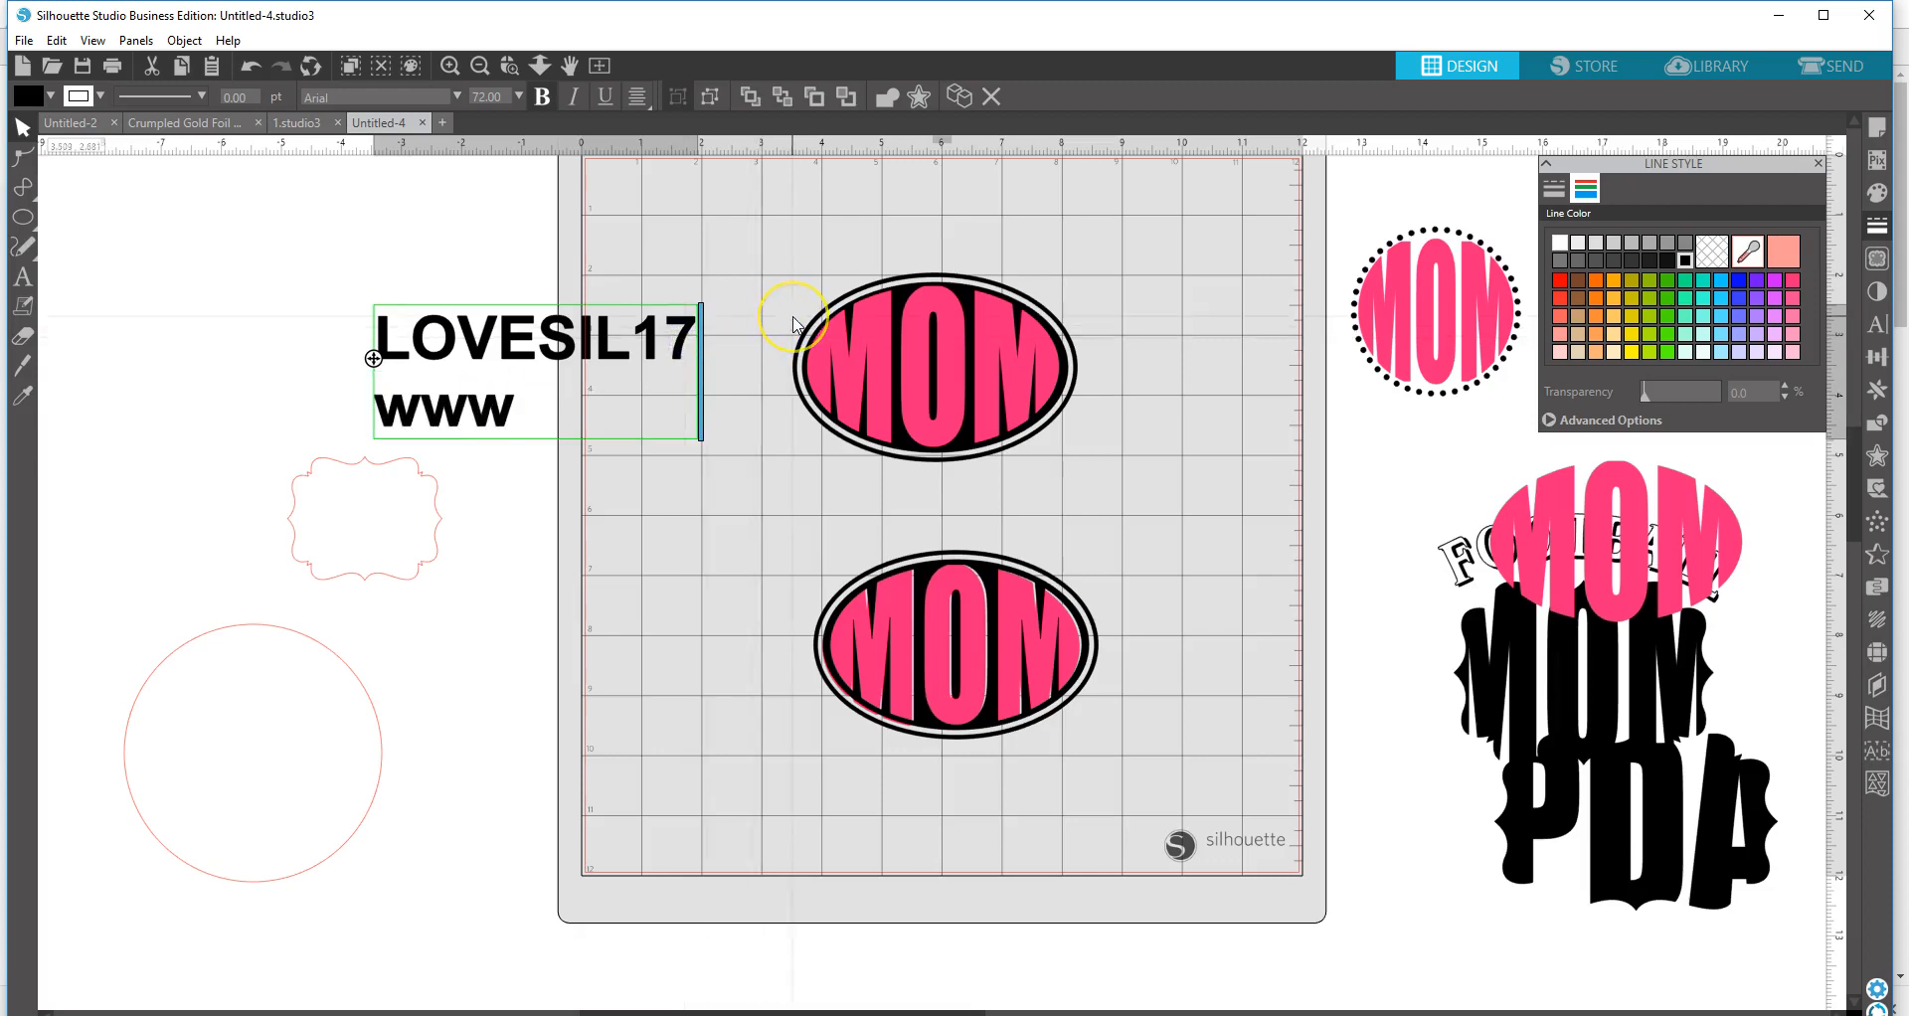
{"action": "type", "text": ".di"}
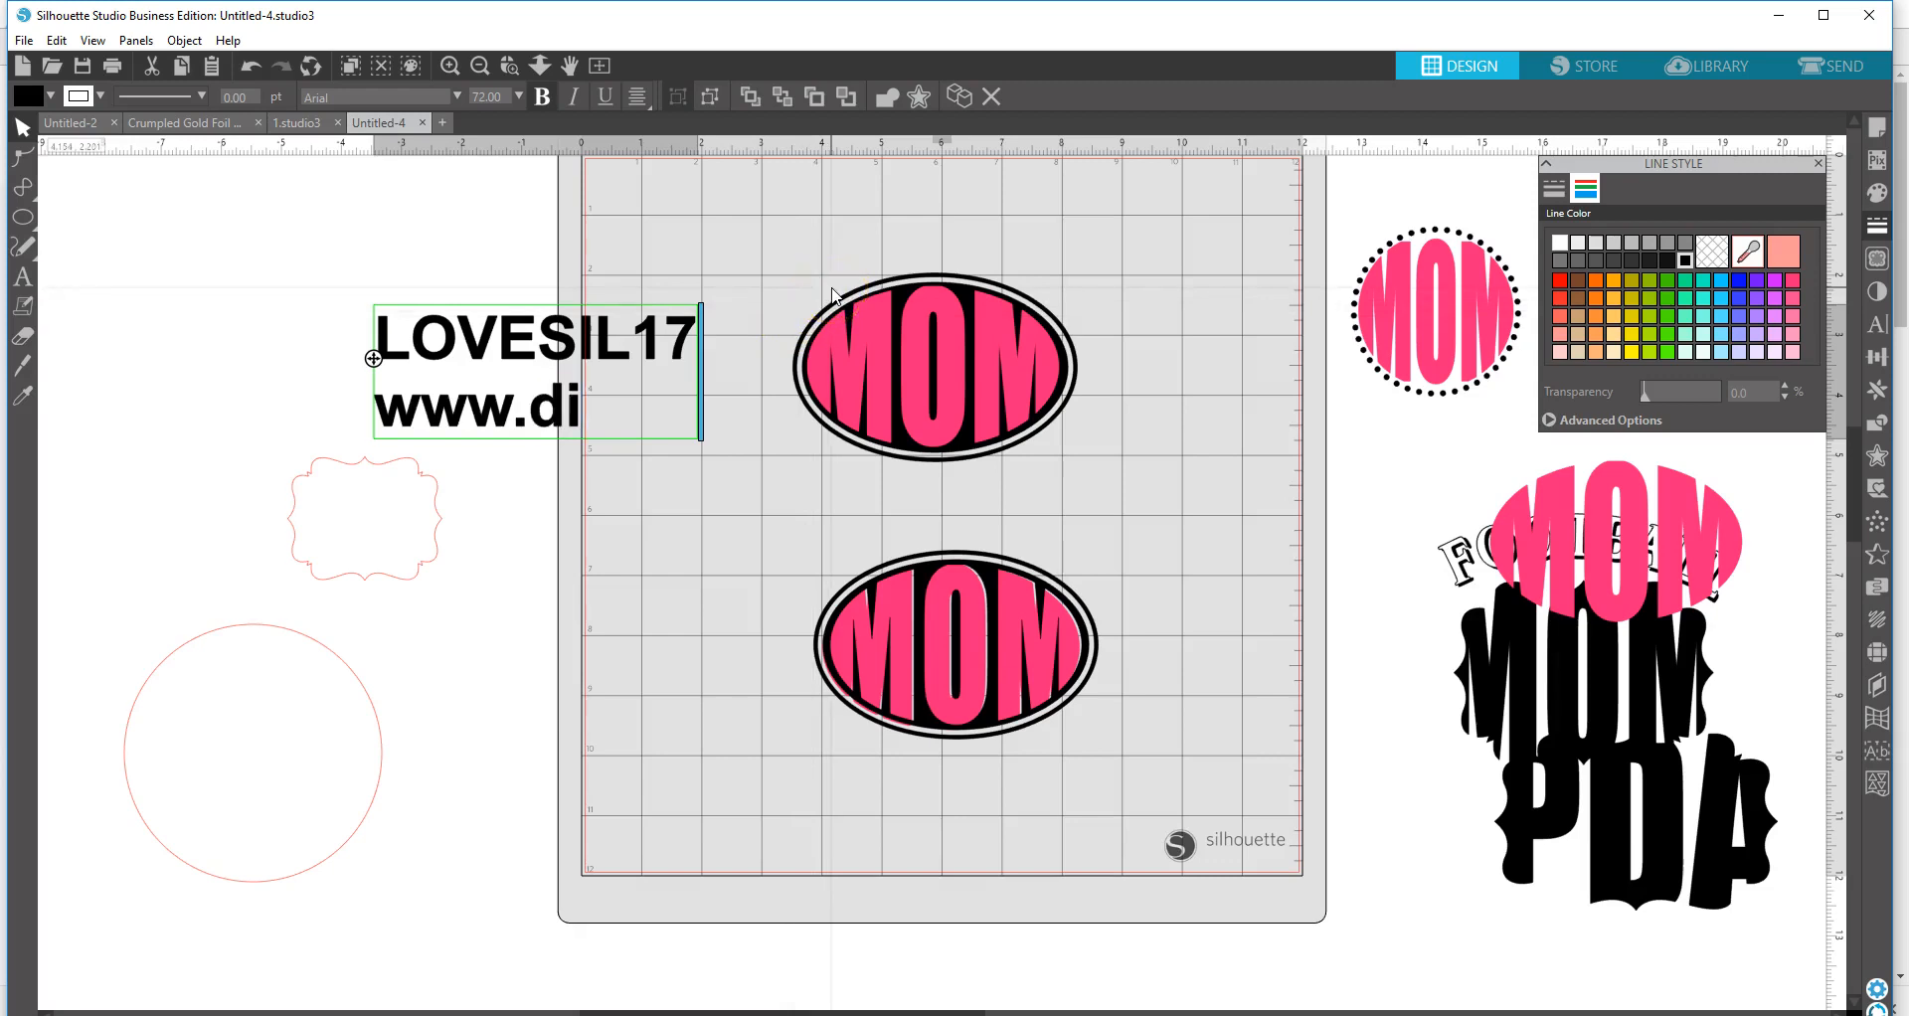
{"action": "type", "text": "gita"}
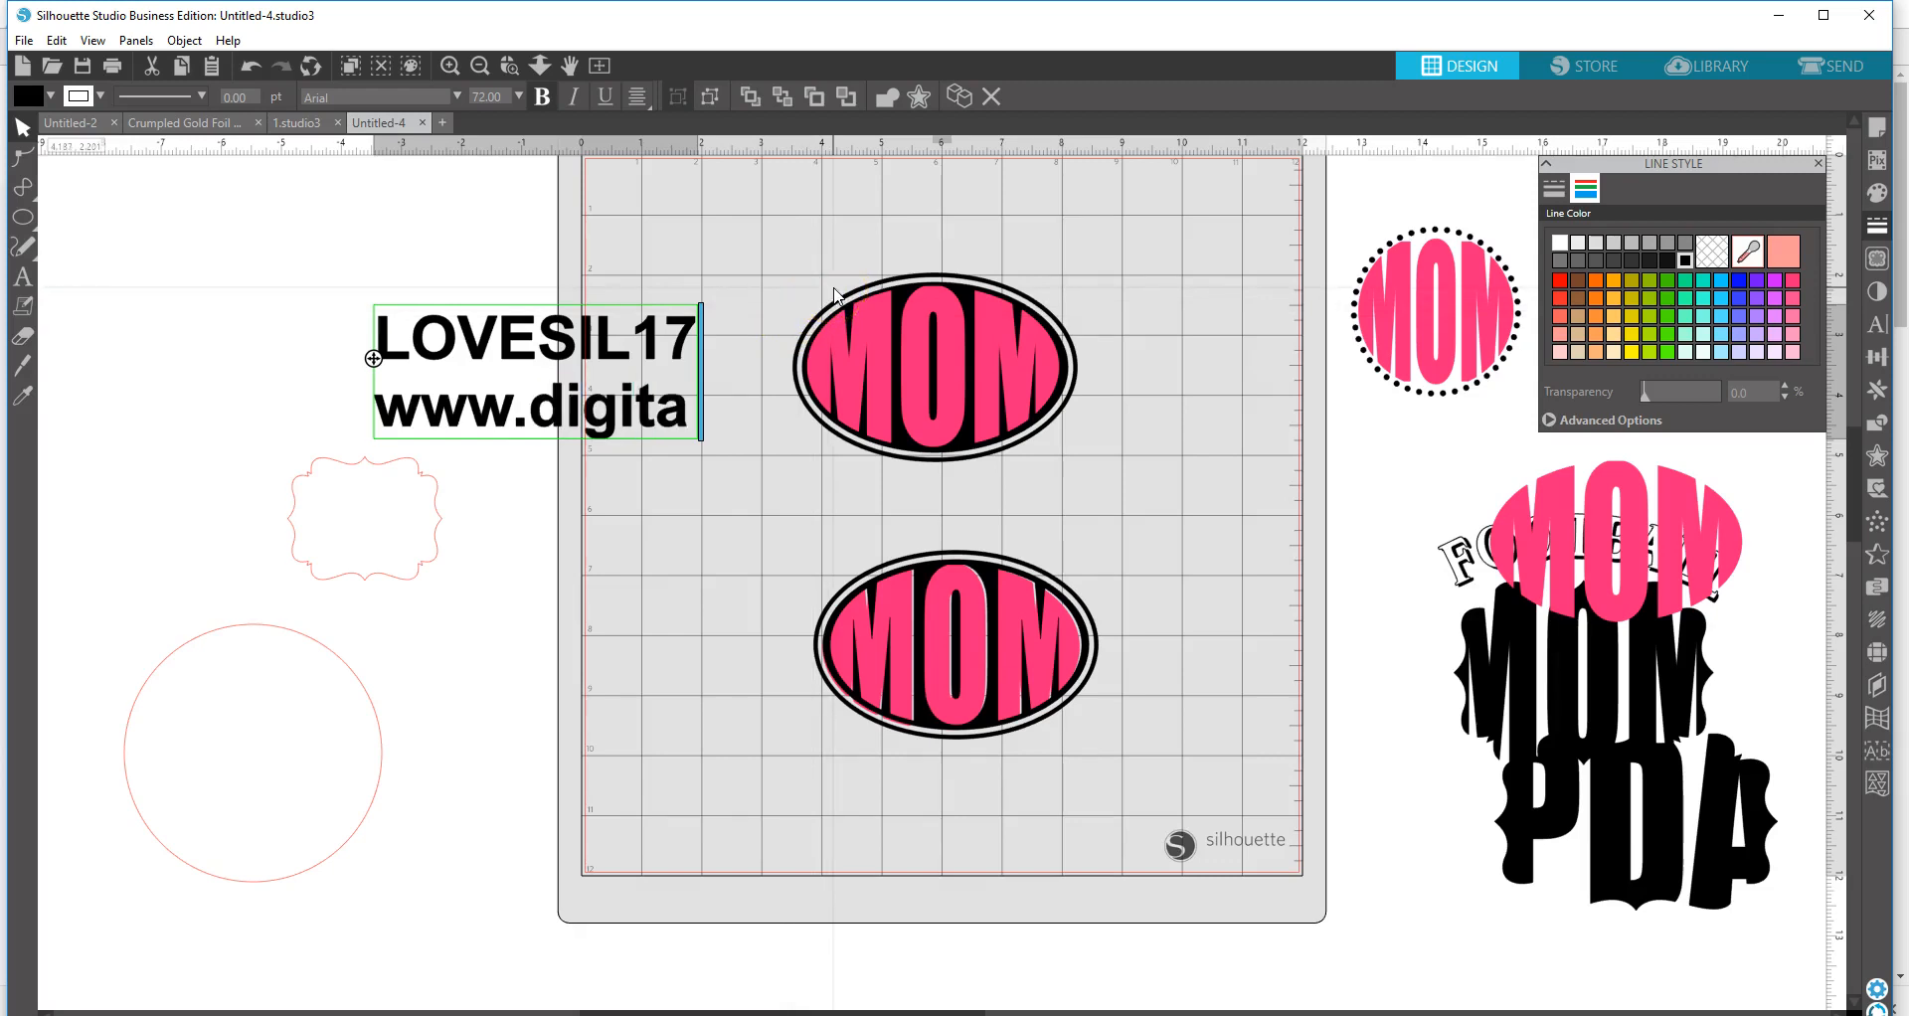
{"action": "type", "text": "lfilesma"}
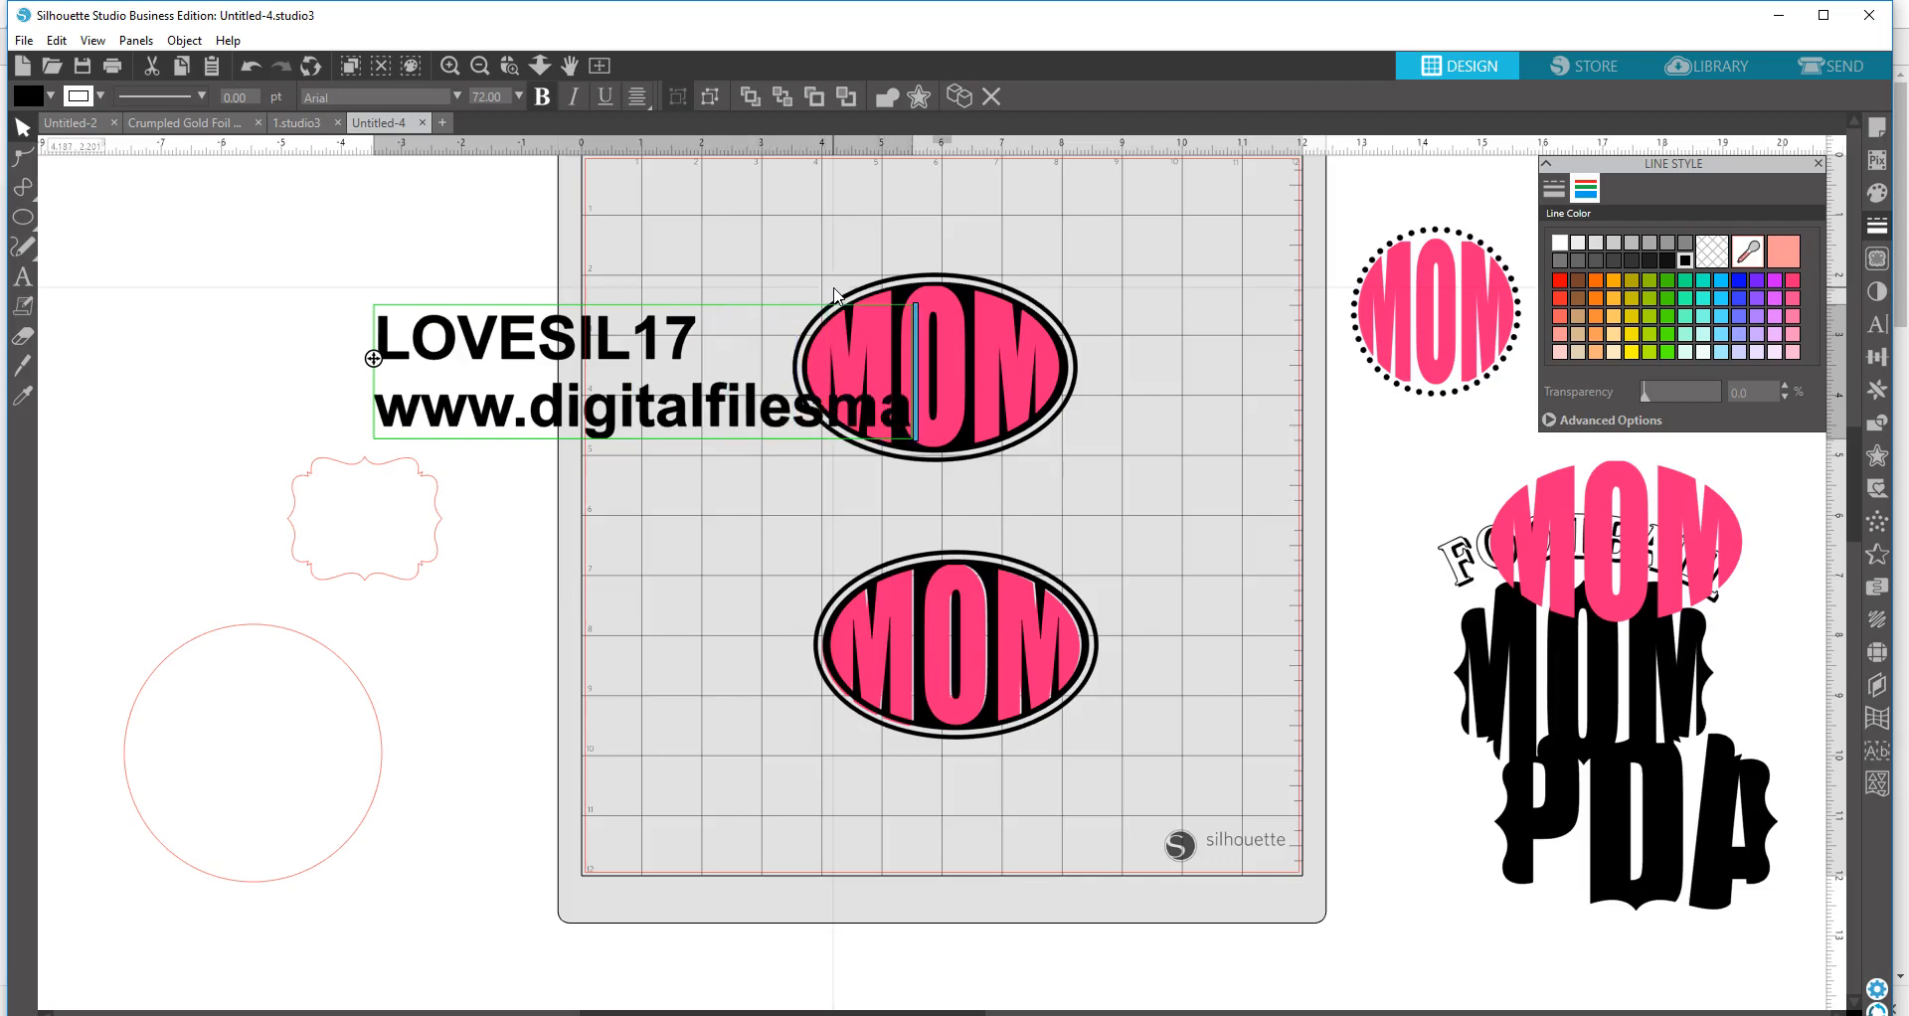
{"action": "type", "text": "nia.com"}
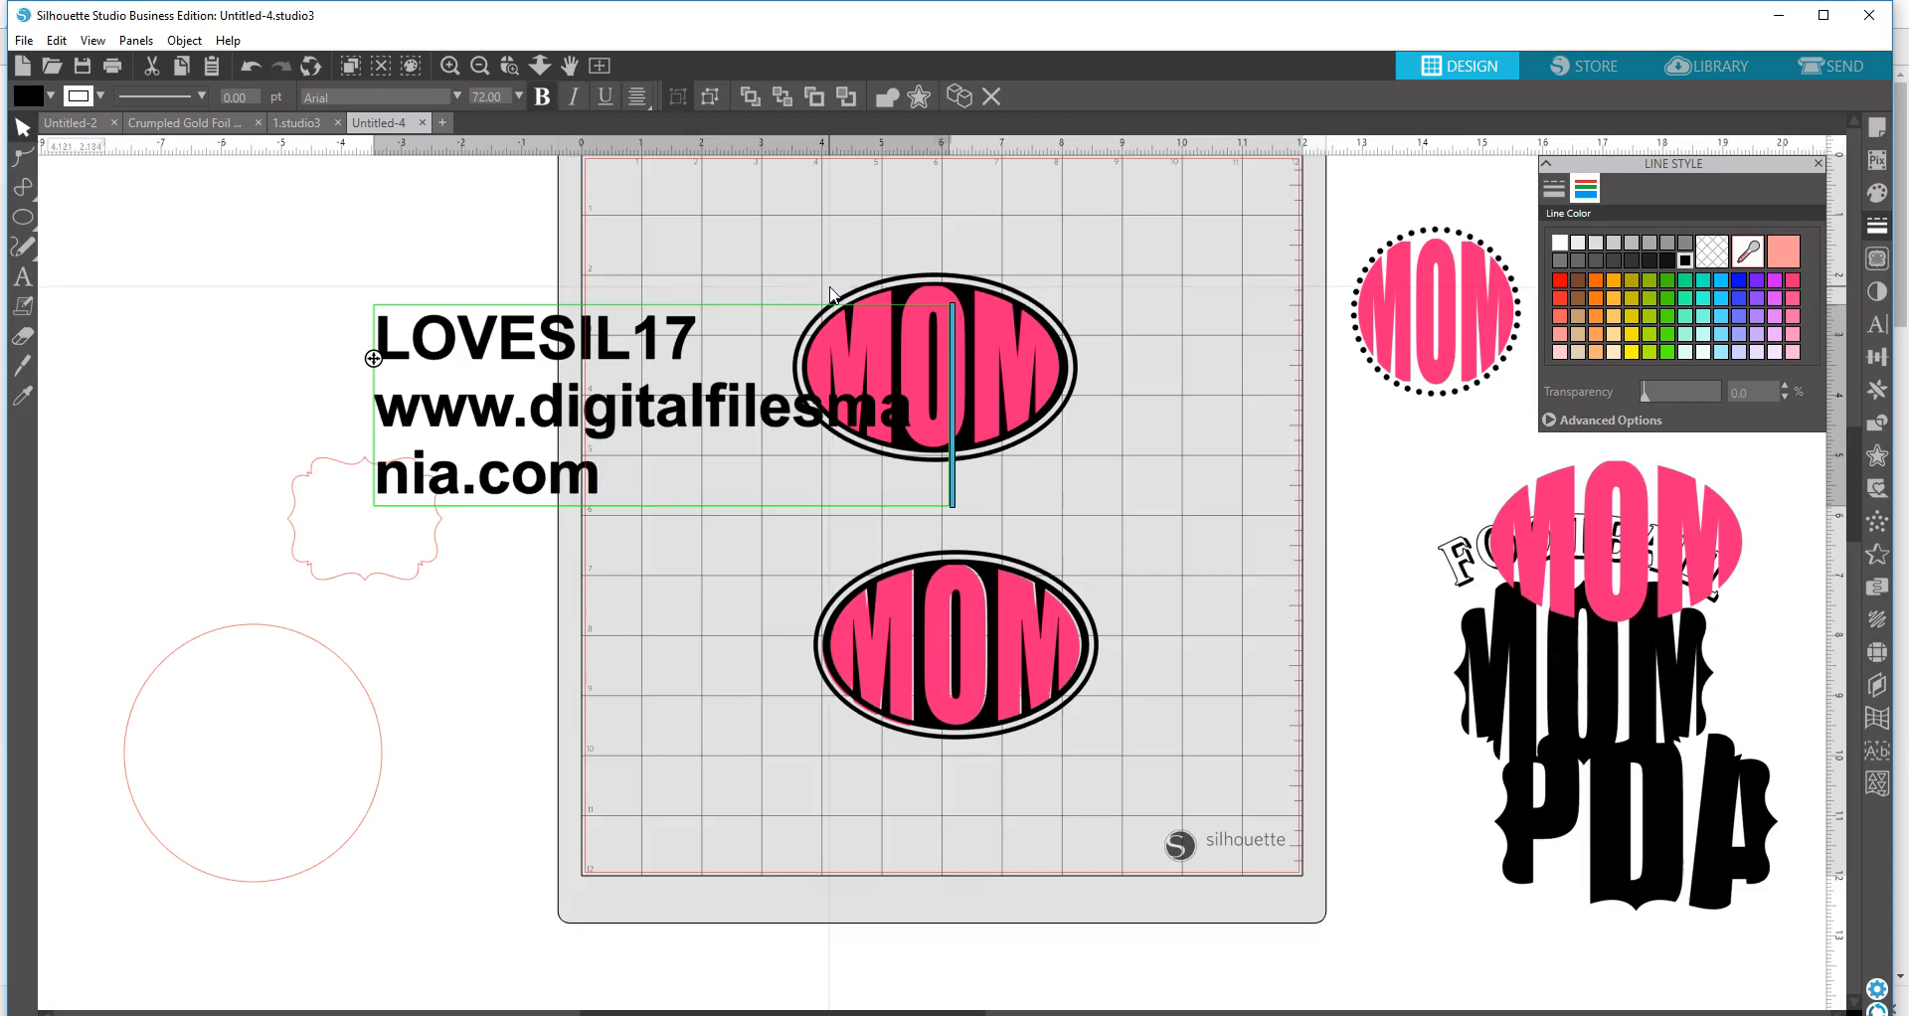
{"action": "left_click_drag", "start_coordinate": [941, 455], "coordinate": [1156, 398]}
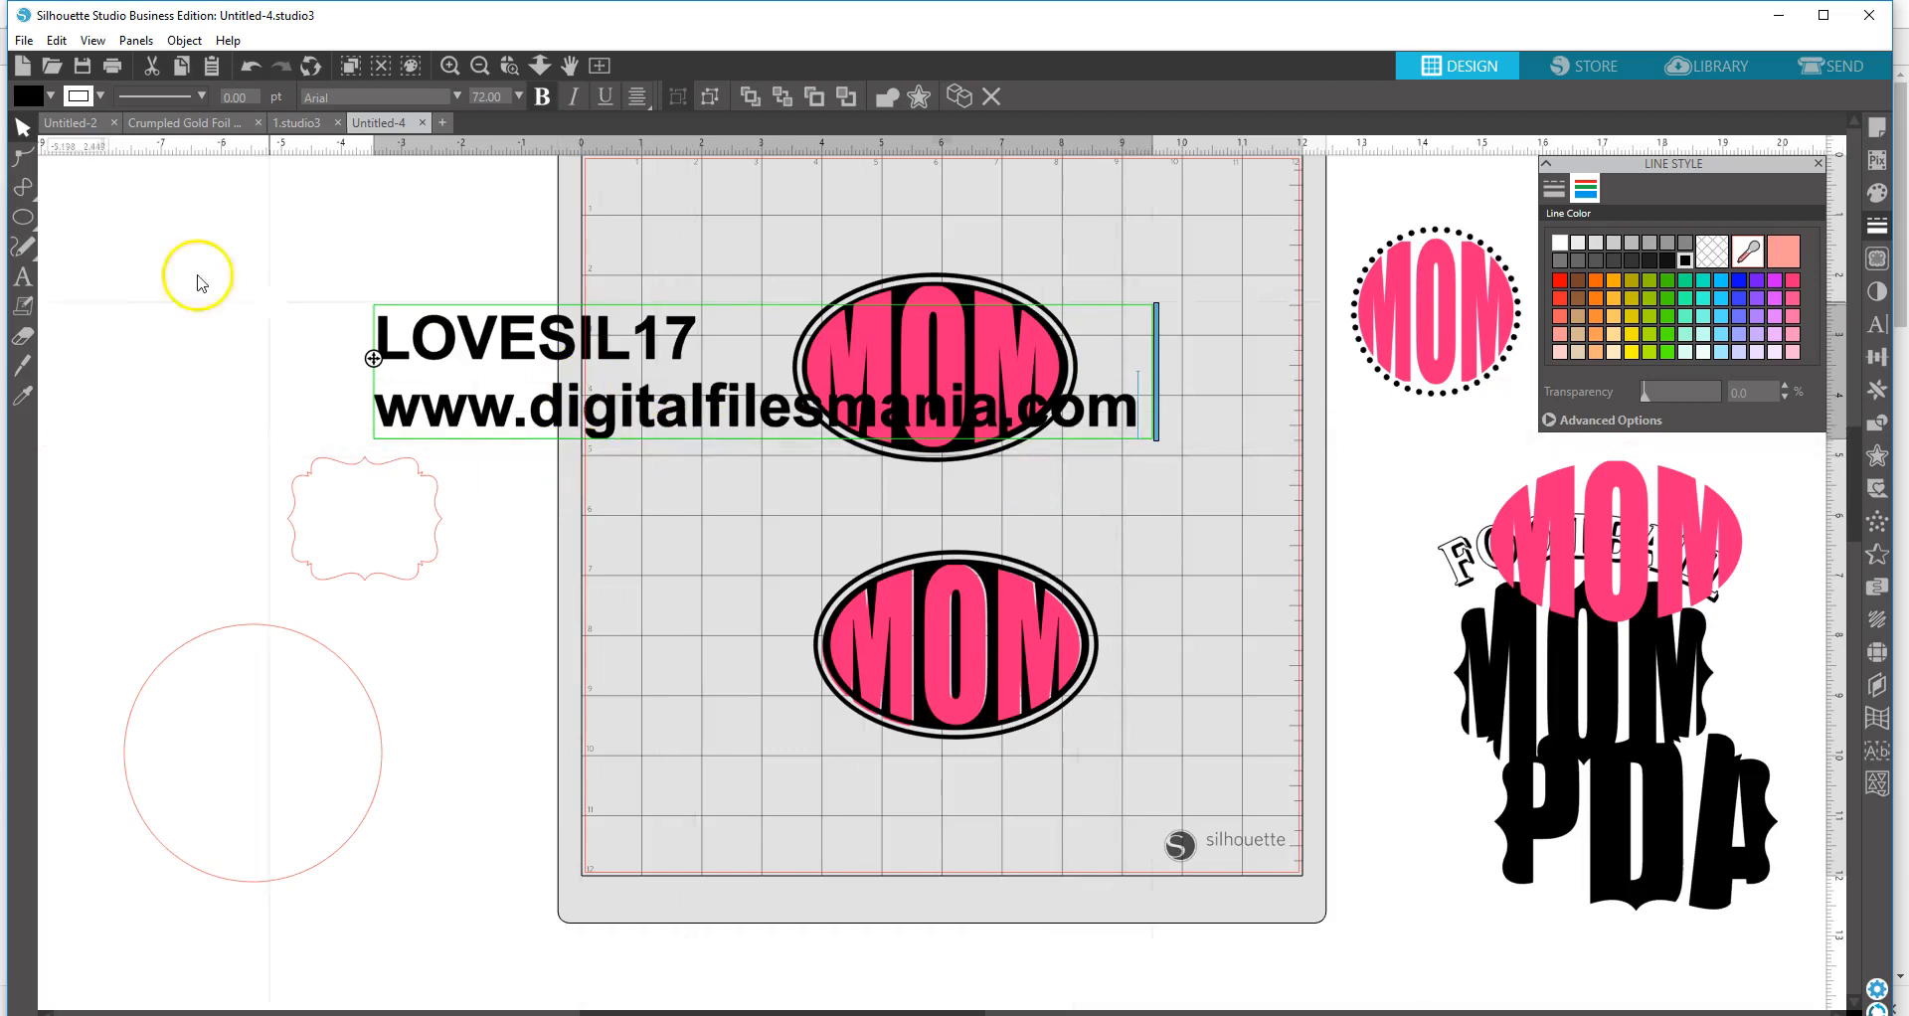
- Move the two-line text below the lower MOM oval and centre-align its lines
{"action": "left_click", "coordinate": [141, 247]}
{"action": "left_click_drag", "start_coordinate": [566, 345], "coordinate": [758, 747]}
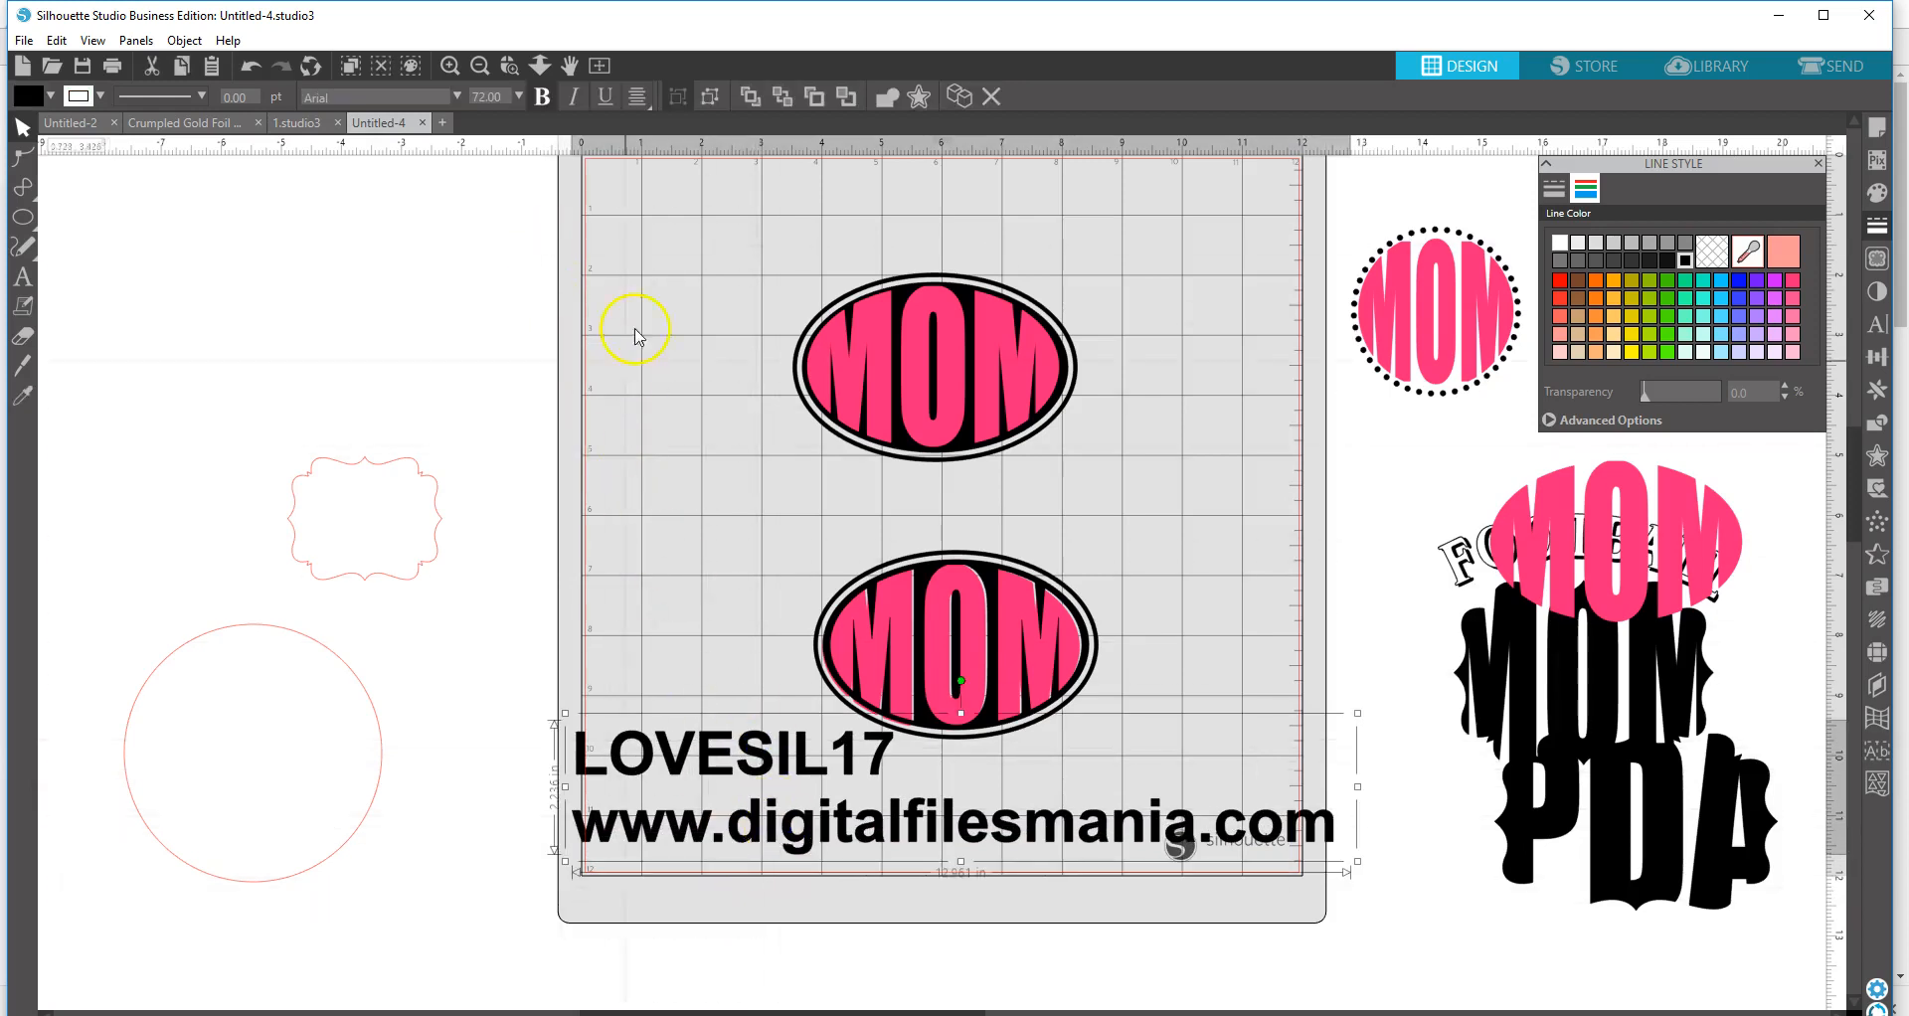
{"action": "left_click", "coordinate": [646, 776]}
{"action": "left_click", "coordinate": [639, 96]}
{"action": "left_click", "coordinate": [669, 129]}
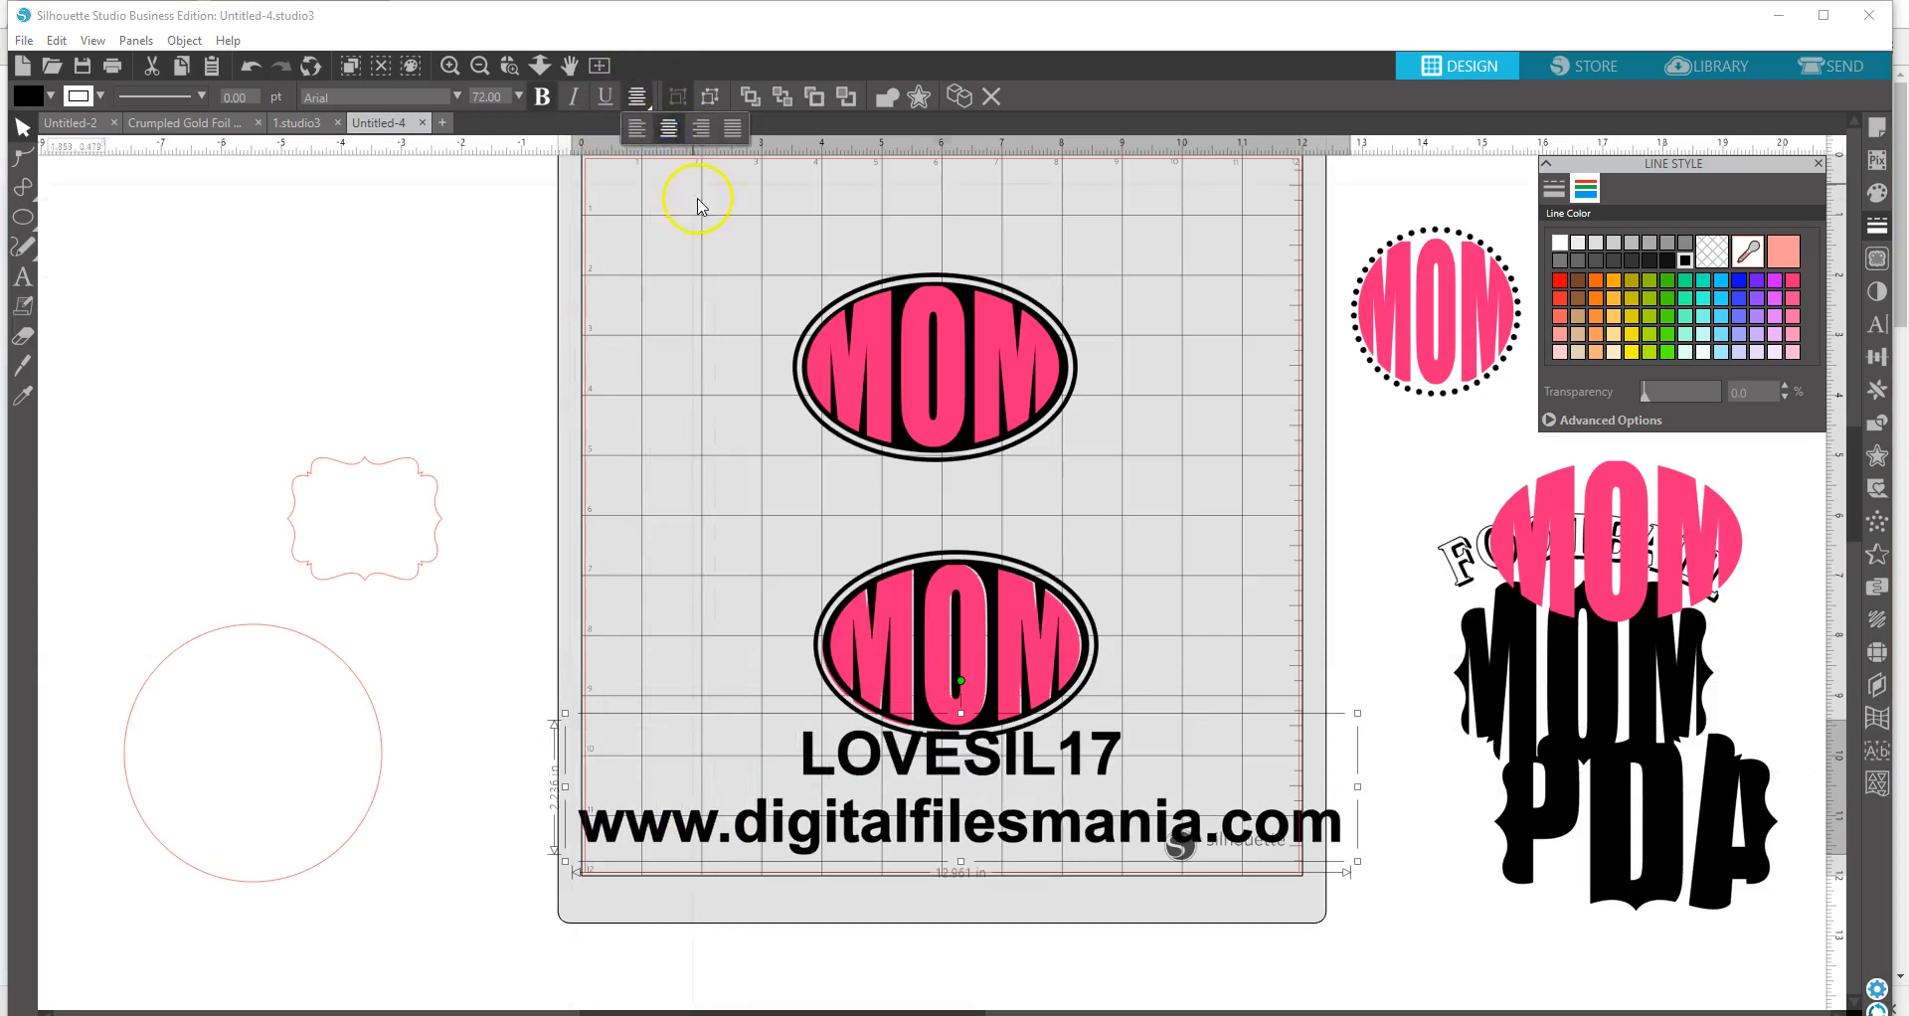
{"action": "left_click_drag", "start_coordinate": [1022, 772], "coordinate": [1028, 795]}
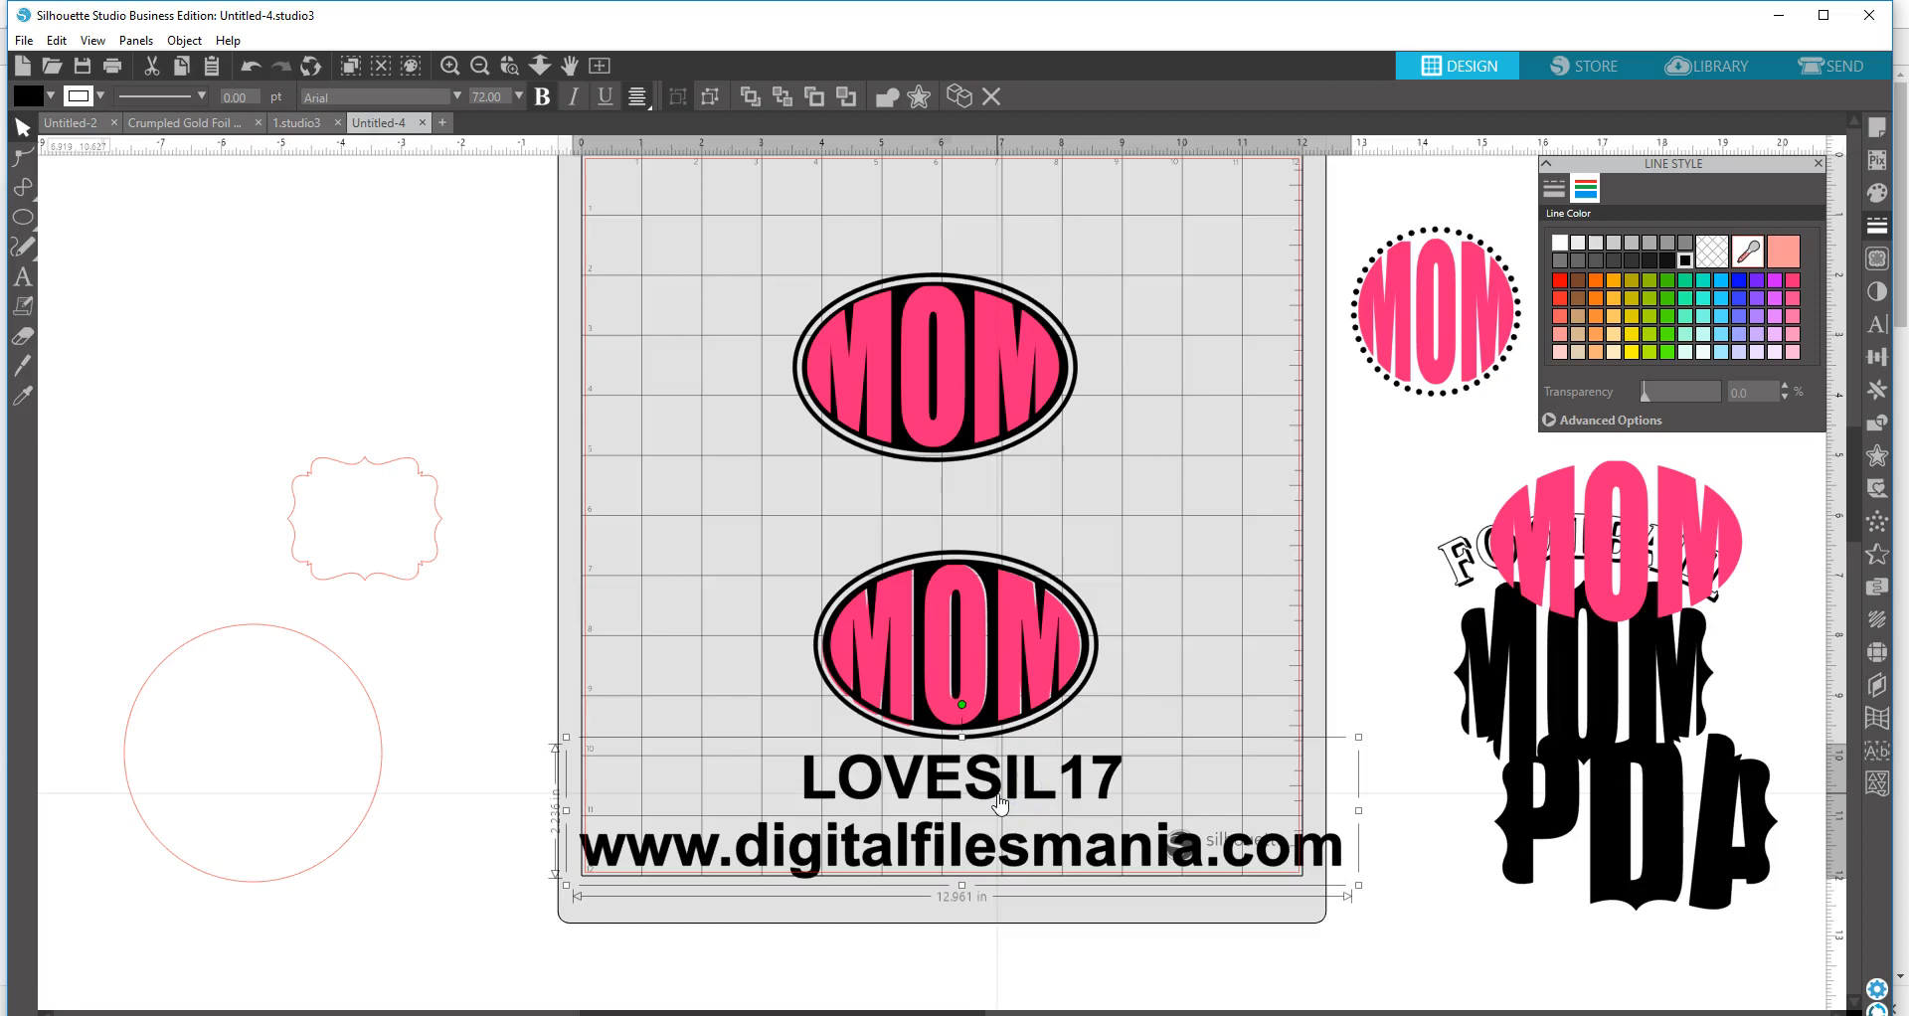
- Move the lower MOM oval up beneath the upper one and raise the two-line text below it
{"action": "left_click", "coordinate": [789, 547]}
{"action": "left_click", "coordinate": [1002, 605]}
{"action": "left_click_drag", "start_coordinate": [997, 653], "coordinate": [994, 580]}
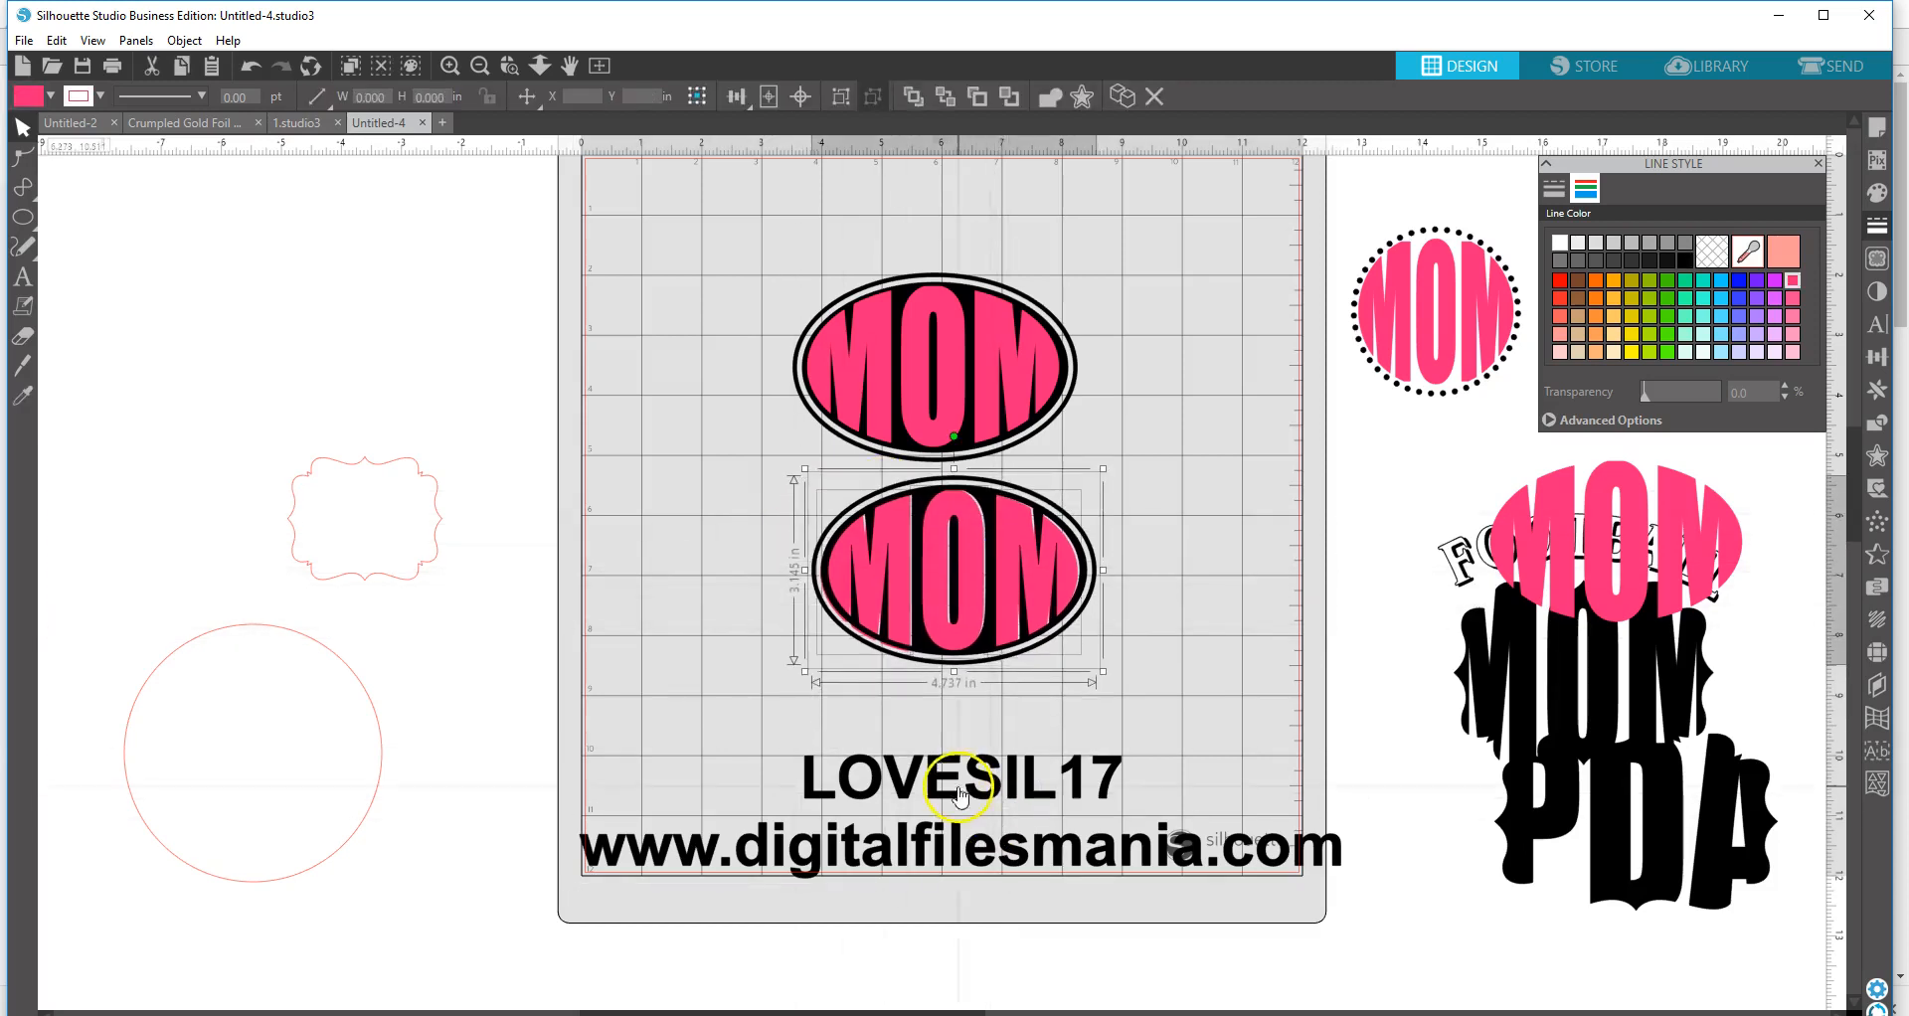
{"action": "left_click_drag", "start_coordinate": [973, 777], "coordinate": [969, 717]}
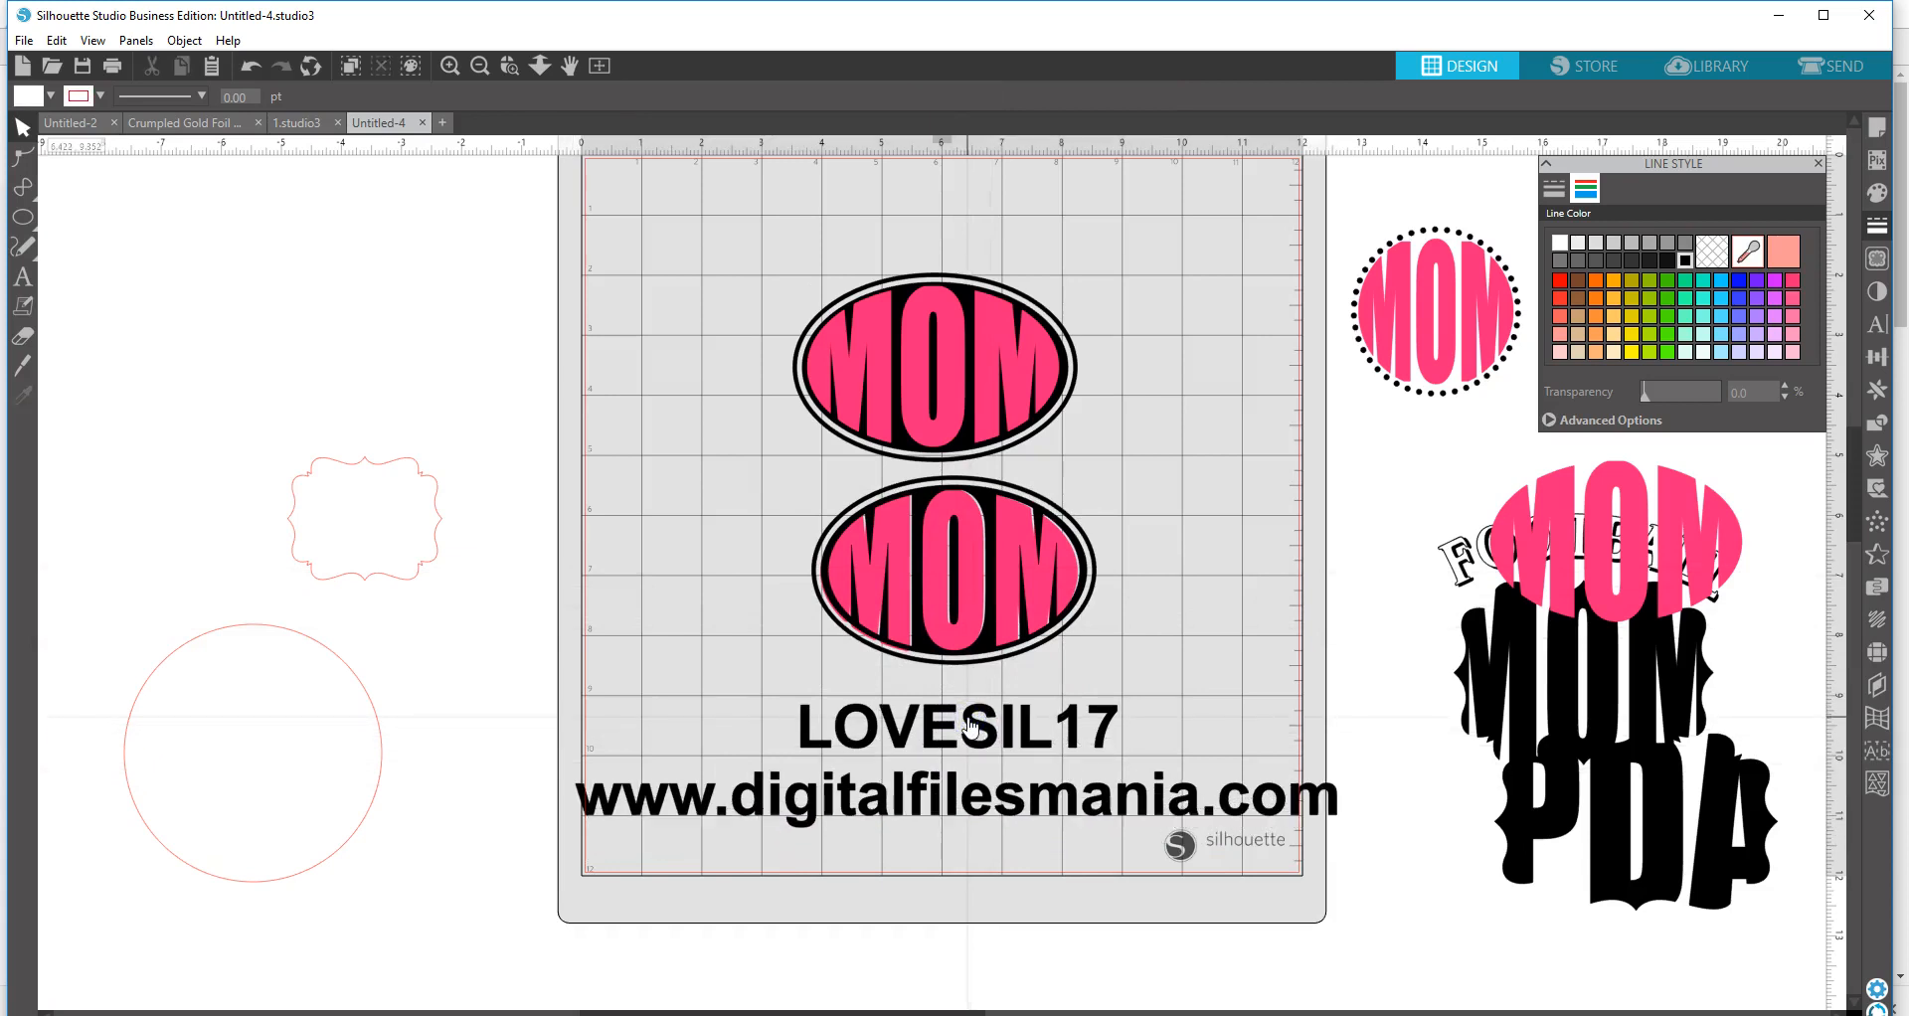
- Pull the cut-out frame off the lower pink MOM, select the pink letters, and realign the frame over them
{"action": "left_click", "coordinate": [901, 604]}
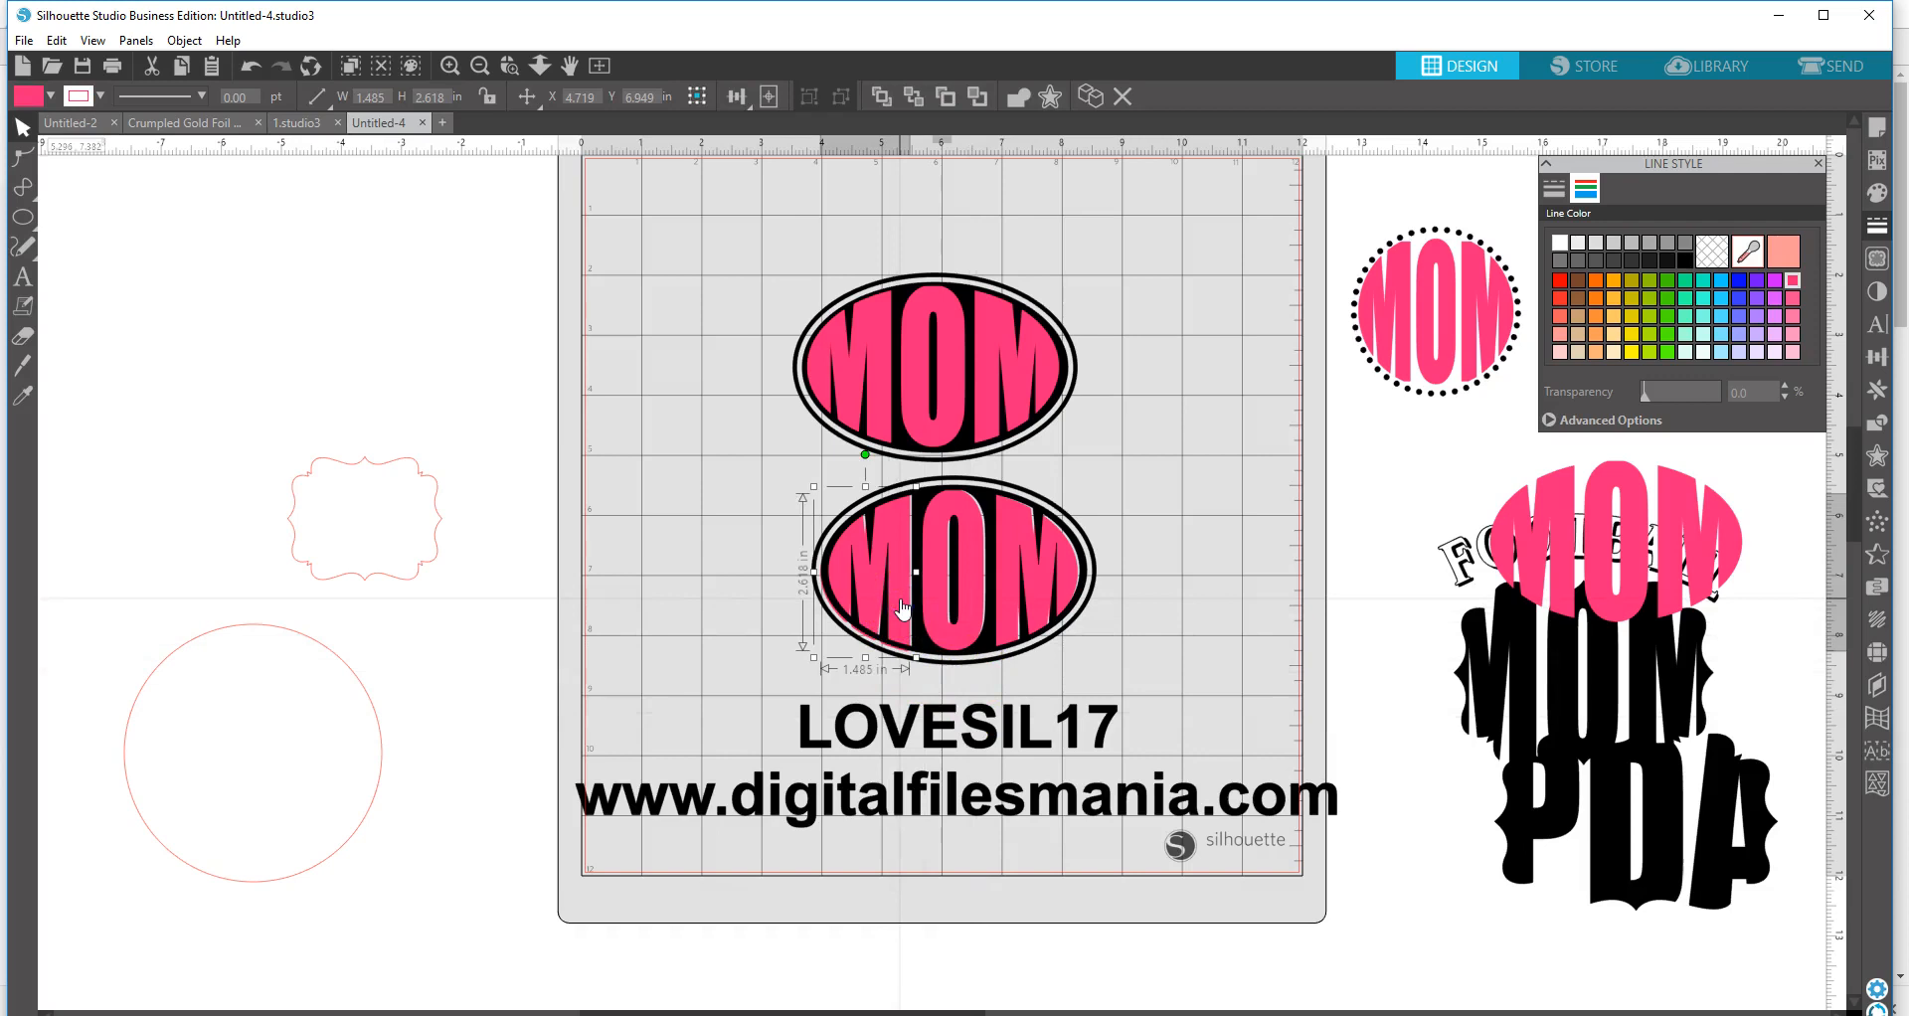
{"action": "left_click", "coordinate": [924, 654]}
{"action": "left_click_drag", "start_coordinate": [924, 654], "coordinate": [591, 626]}
{"action": "left_click", "coordinate": [844, 579]}
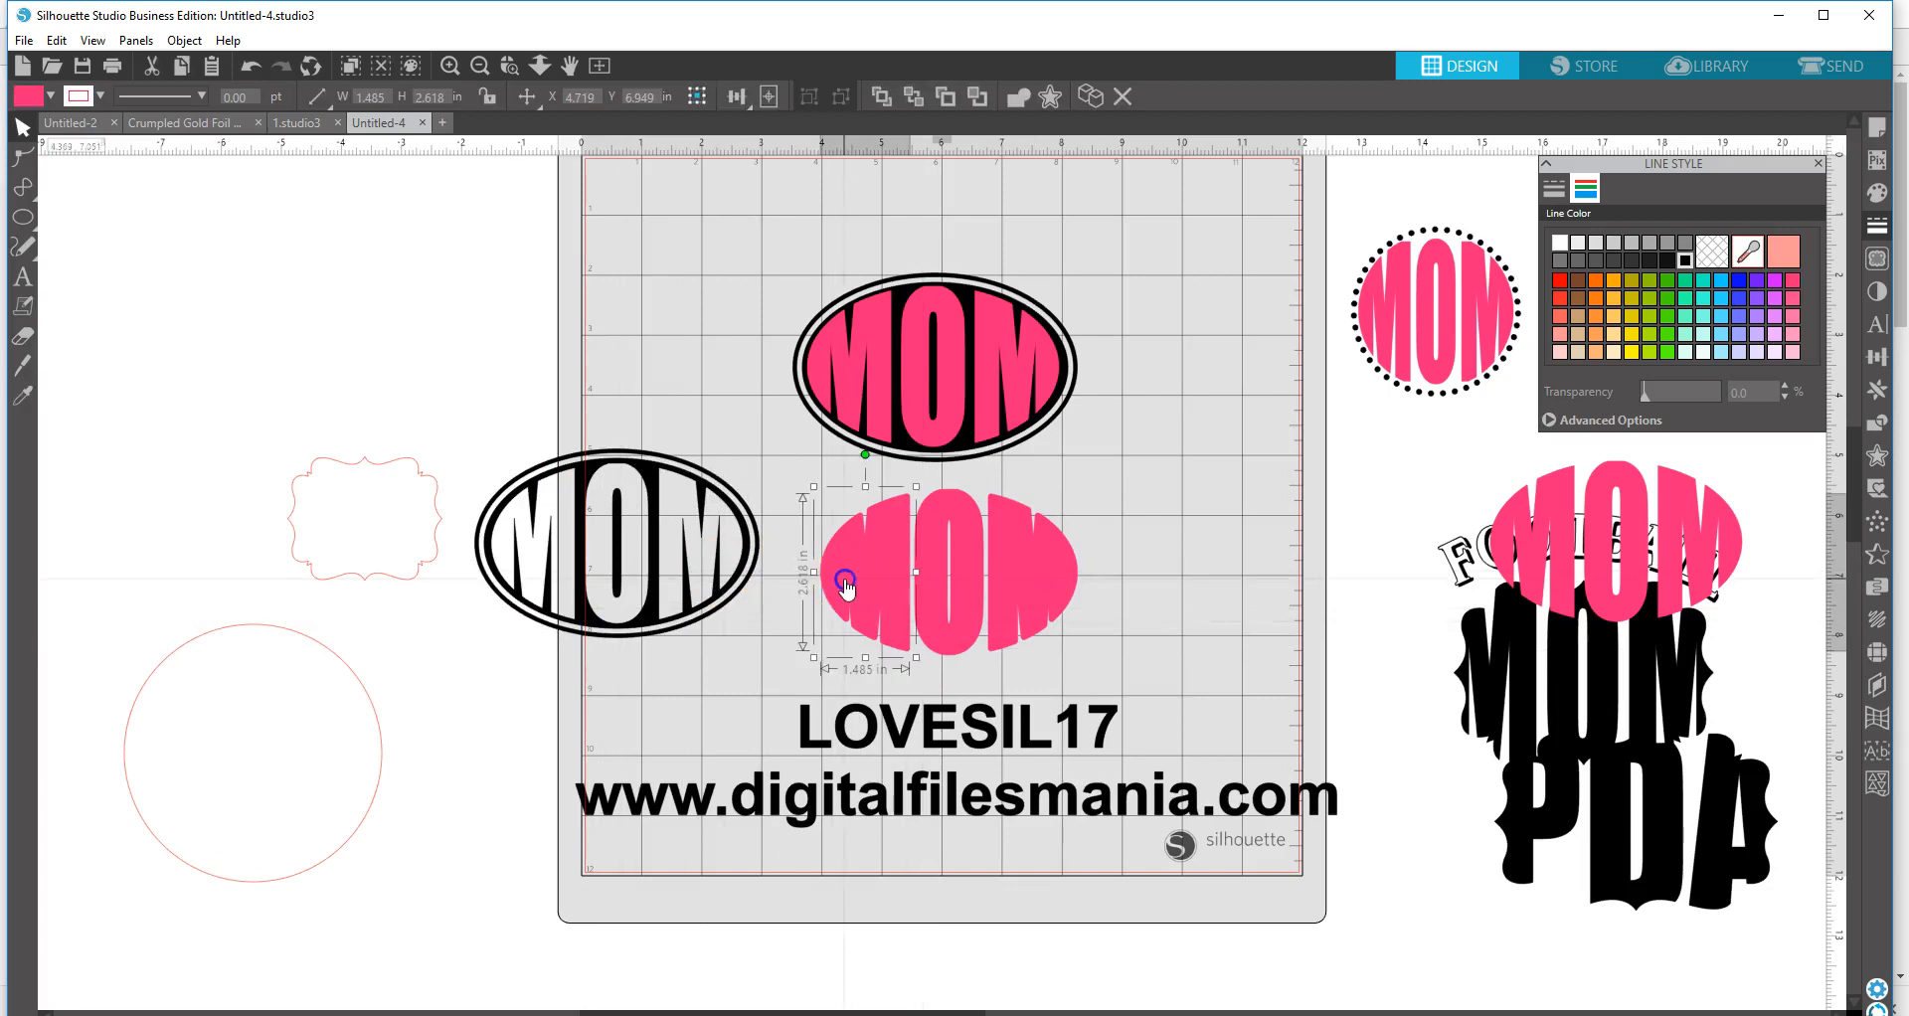
{"action": "left_click_drag", "start_coordinate": [792, 480], "coordinate": [1014, 586]}
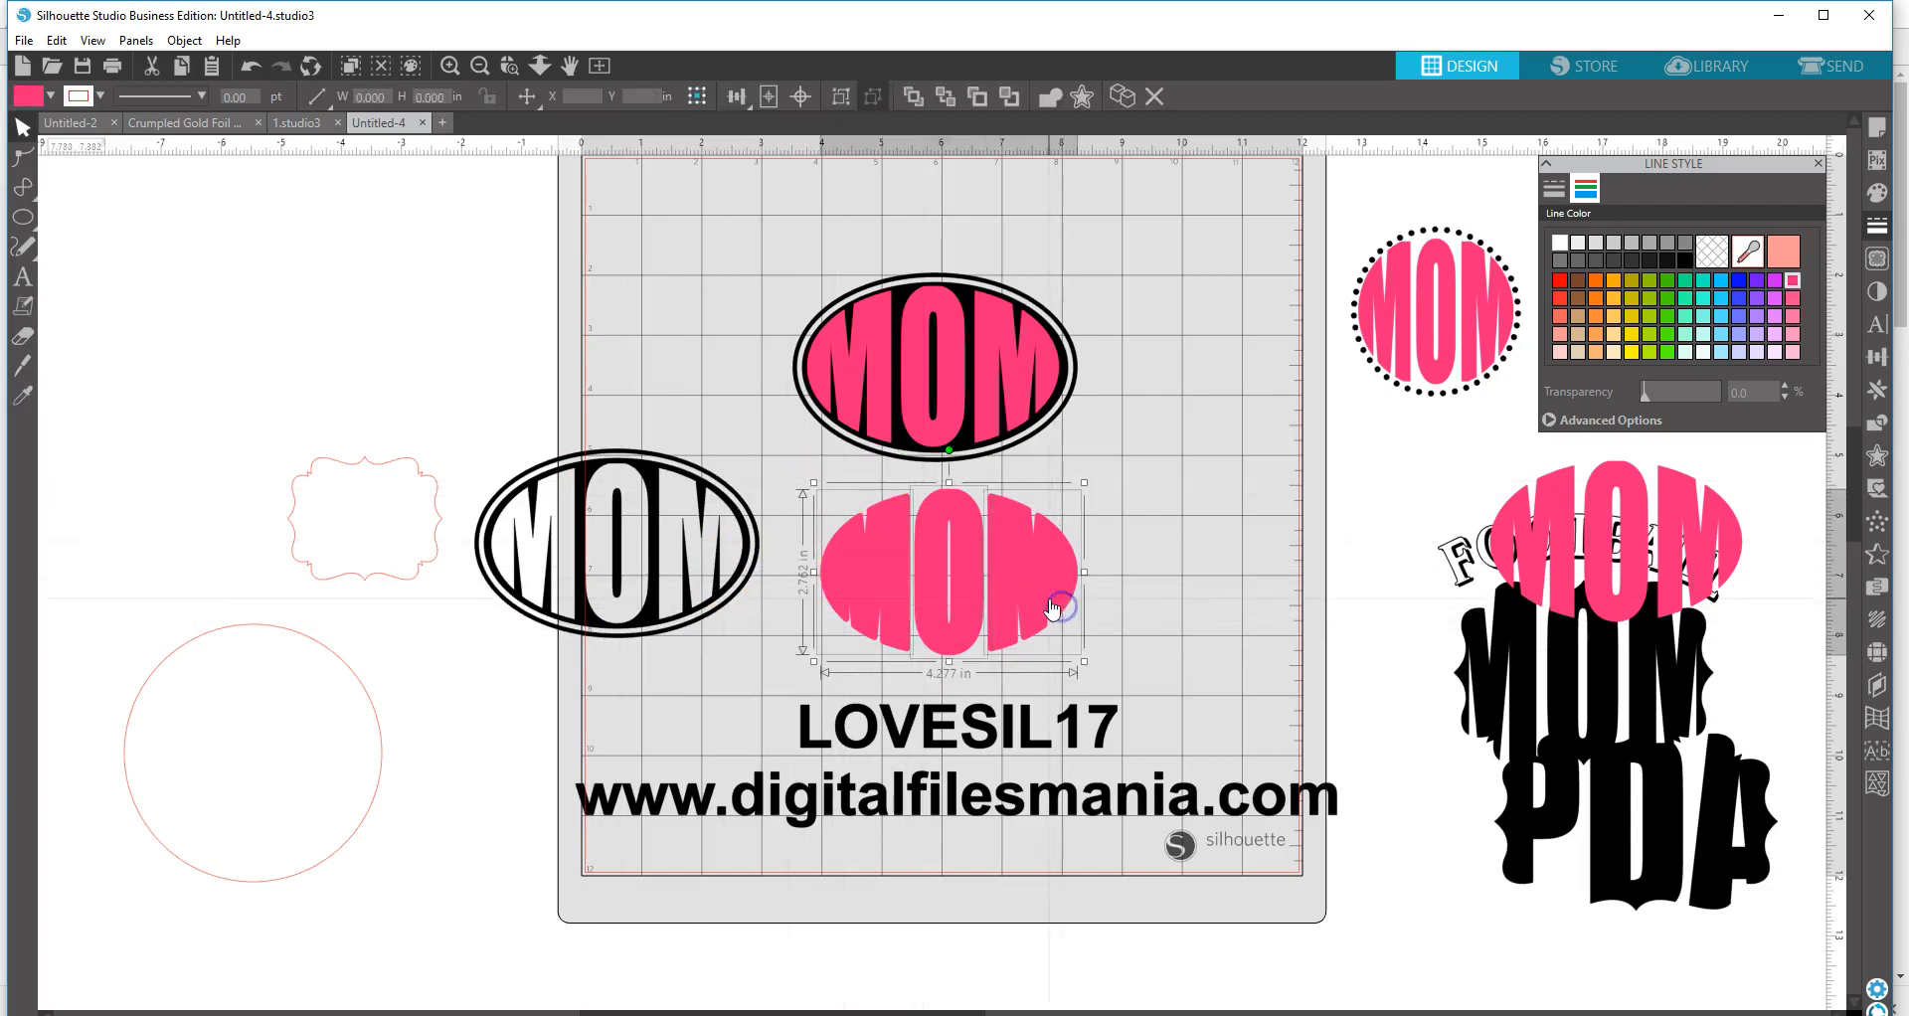
{"action": "right_click", "coordinate": [1054, 609]}
{"action": "left_click", "coordinate": [1093, 371]}
{"action": "left_click_drag", "start_coordinate": [729, 569], "coordinate": [1070, 589]}
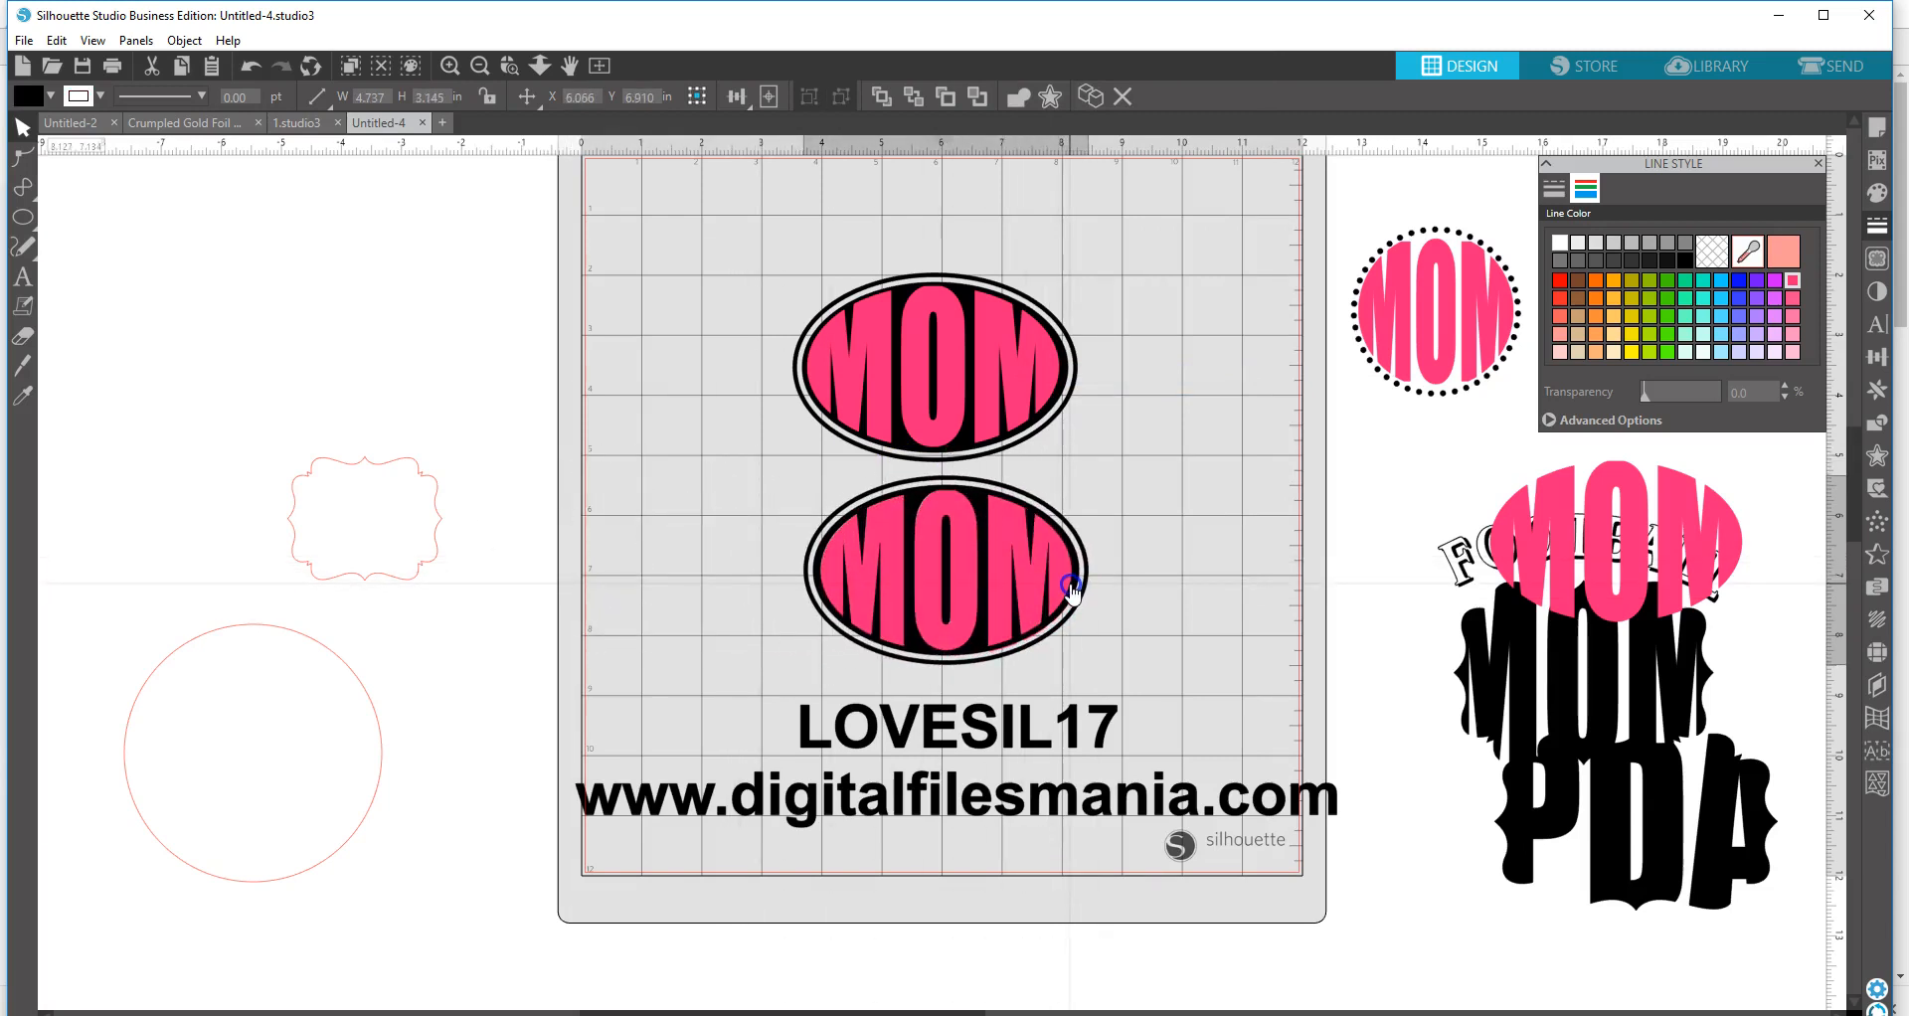
{"action": "left_click", "coordinate": [1069, 585]}
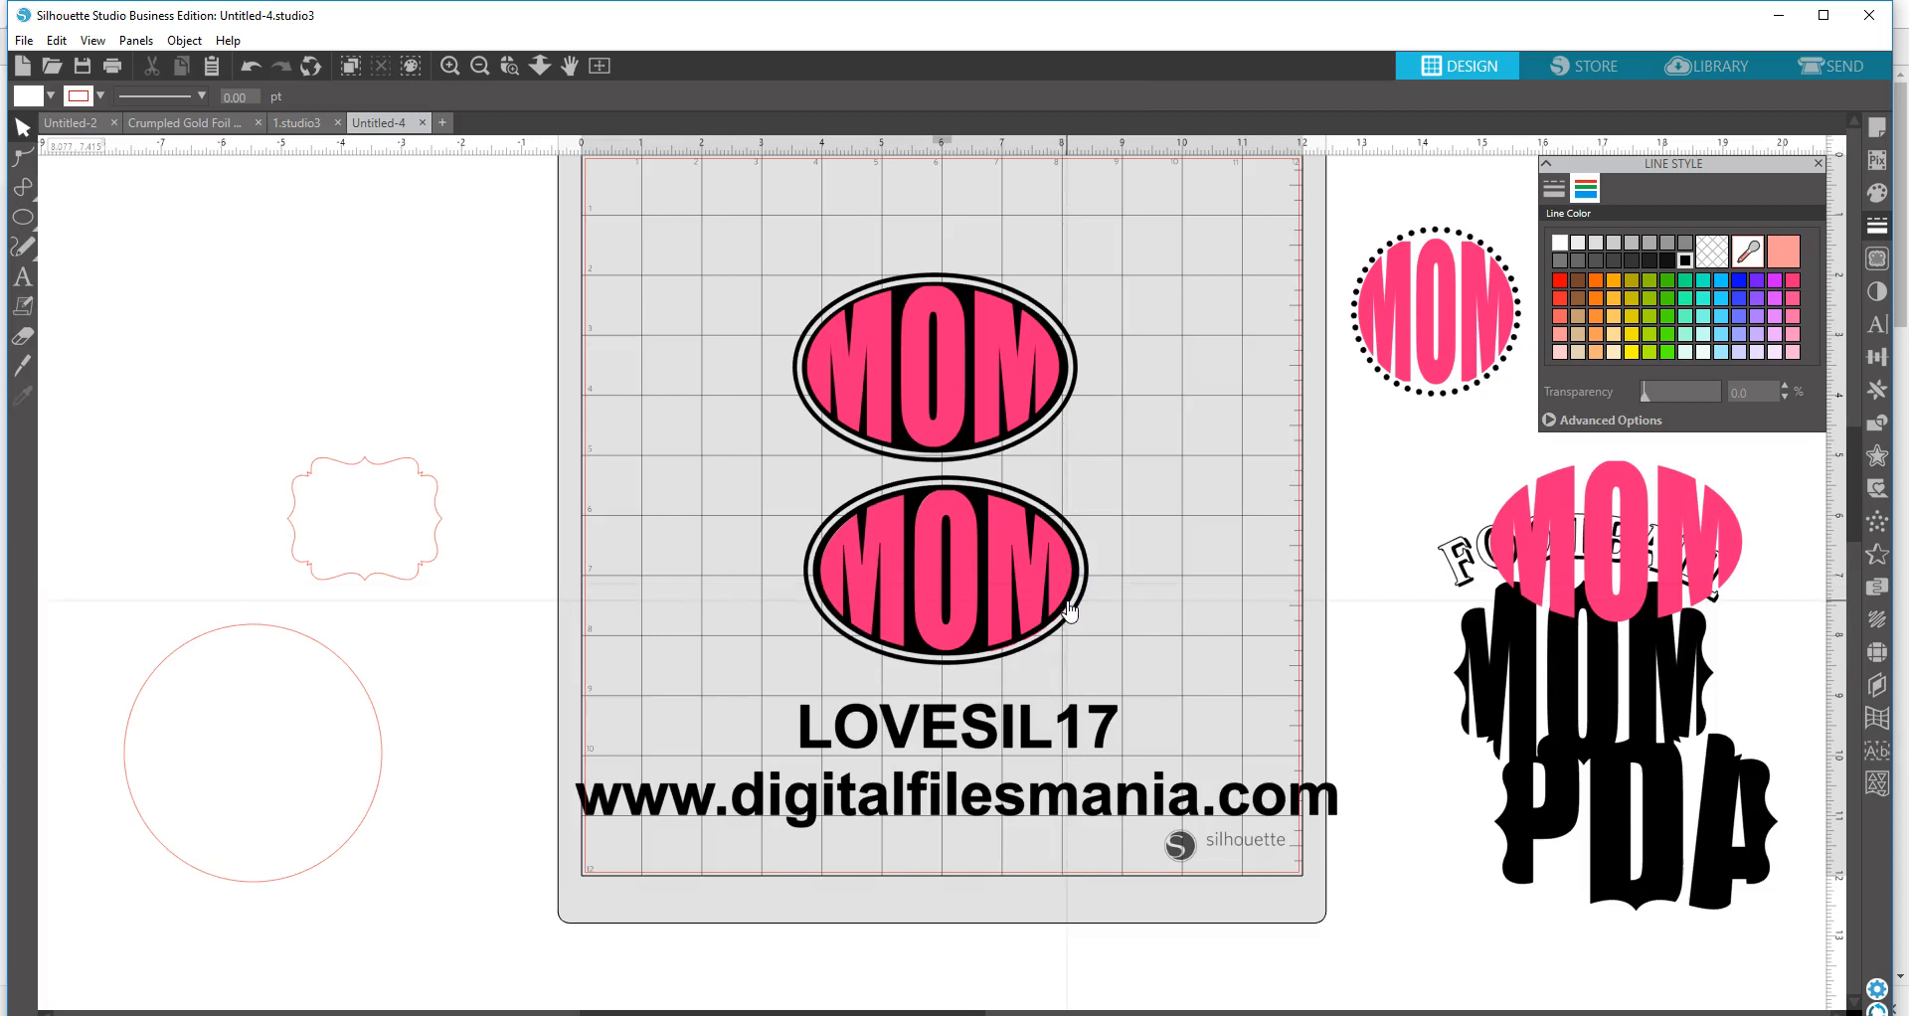